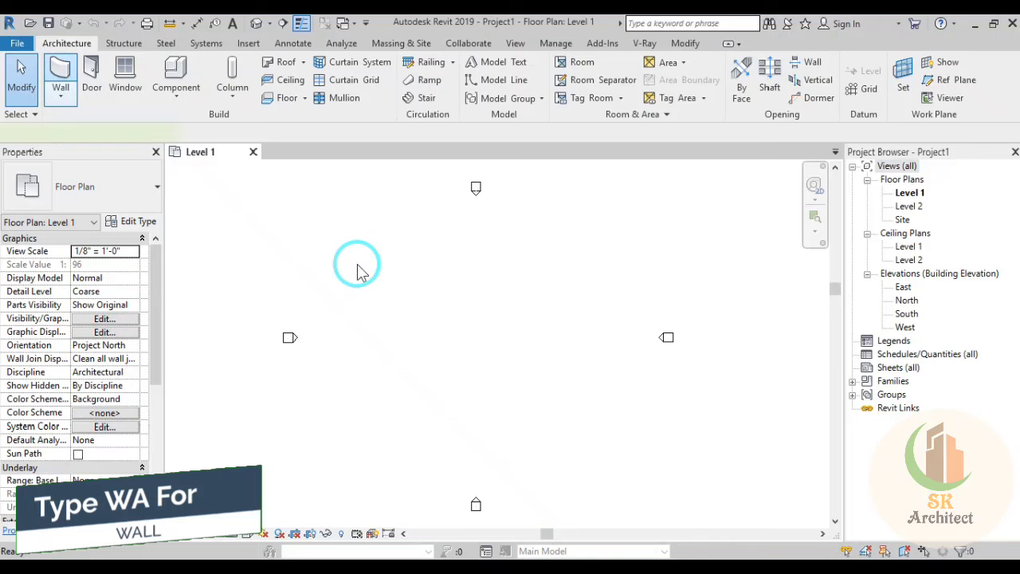
Step: Start a Generic - 8" wall chain on Level 1 with 15', 12' and 18' segments
{"action": "key", "text": "w"}
{"action": "key", "text": "a"}
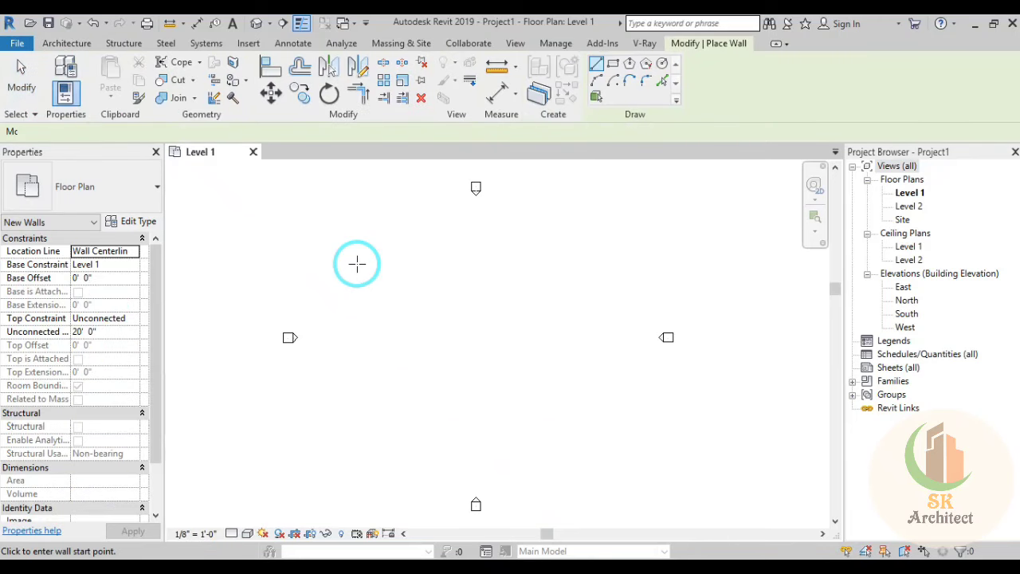
{"action": "middle_click_drag", "start_coordinate": [476, 339], "coordinate": [453, 328]}
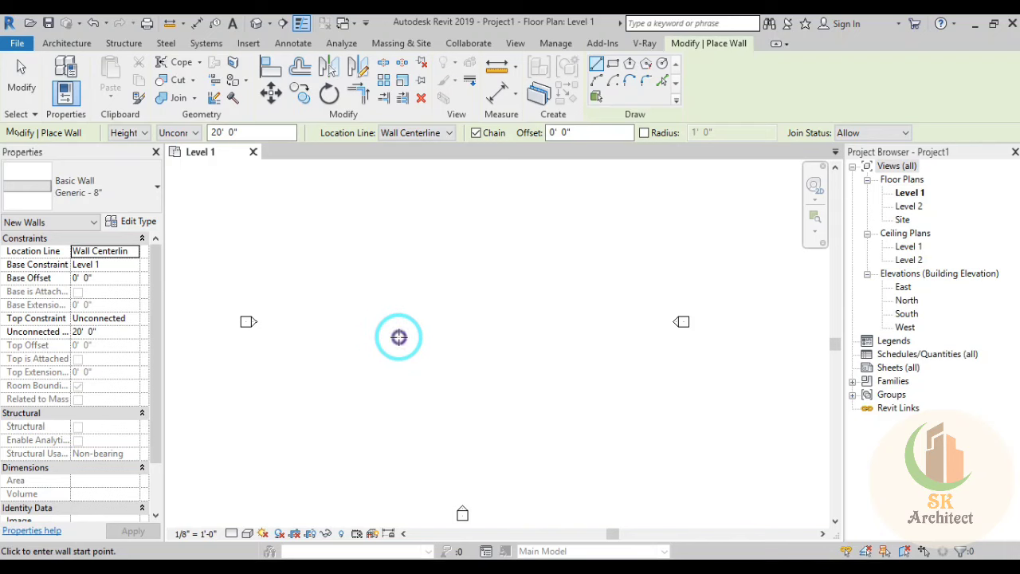
{"action": "left_click", "coordinate": [355, 334]}
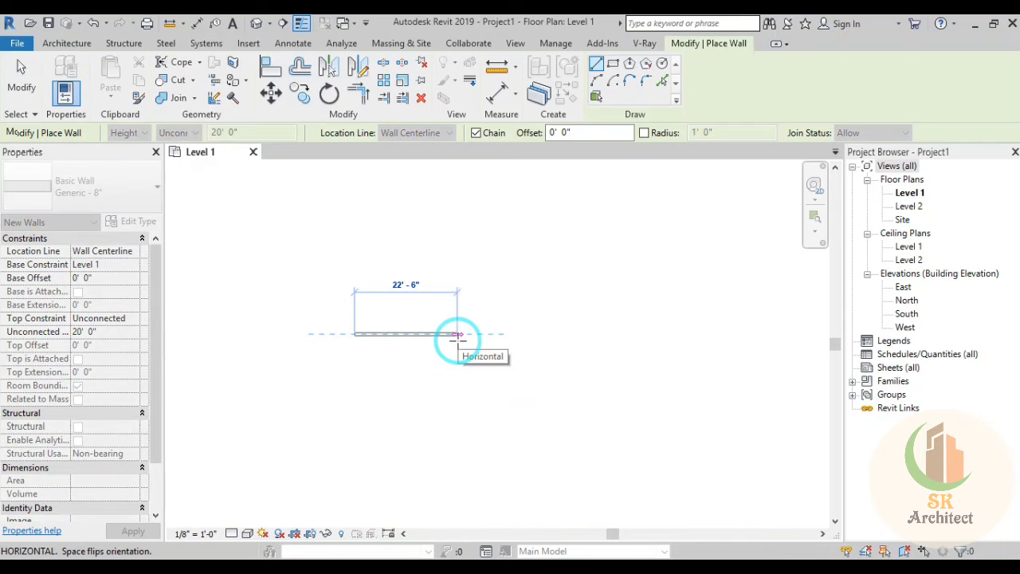
{"action": "key", "text": "z"}
{"action": "key", "text": "f"}
{"action": "type", "text": "15"}
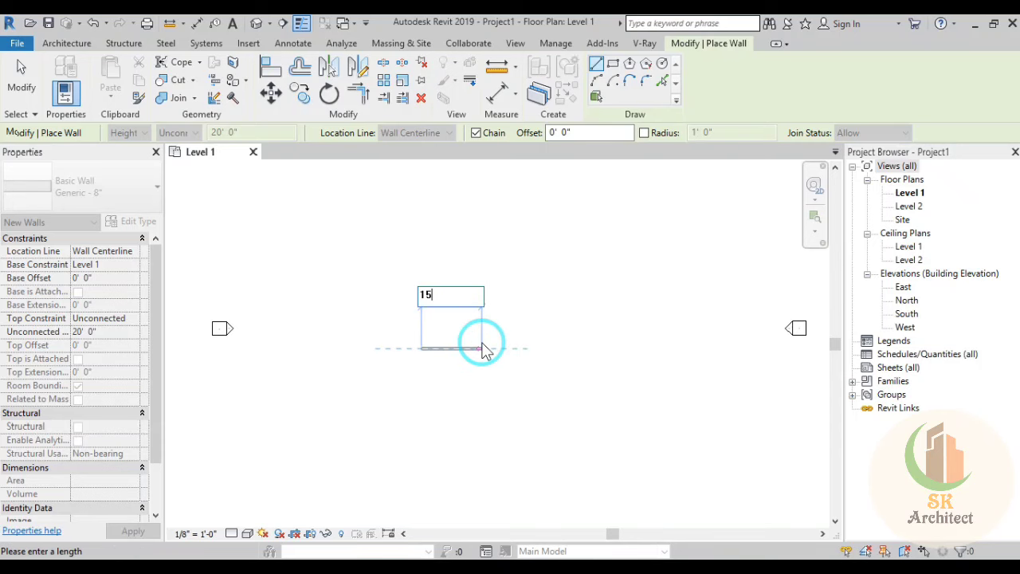
{"action": "key", "text": "Return"}
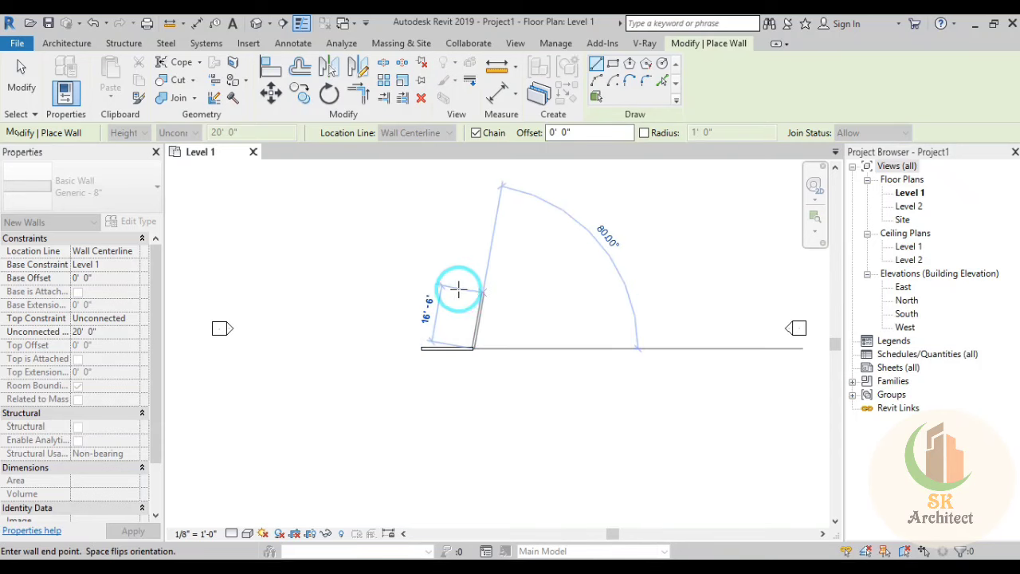
{"action": "scroll", "coordinate": [472, 301], "scroll_direction": "up", "scroll_amount": 1}
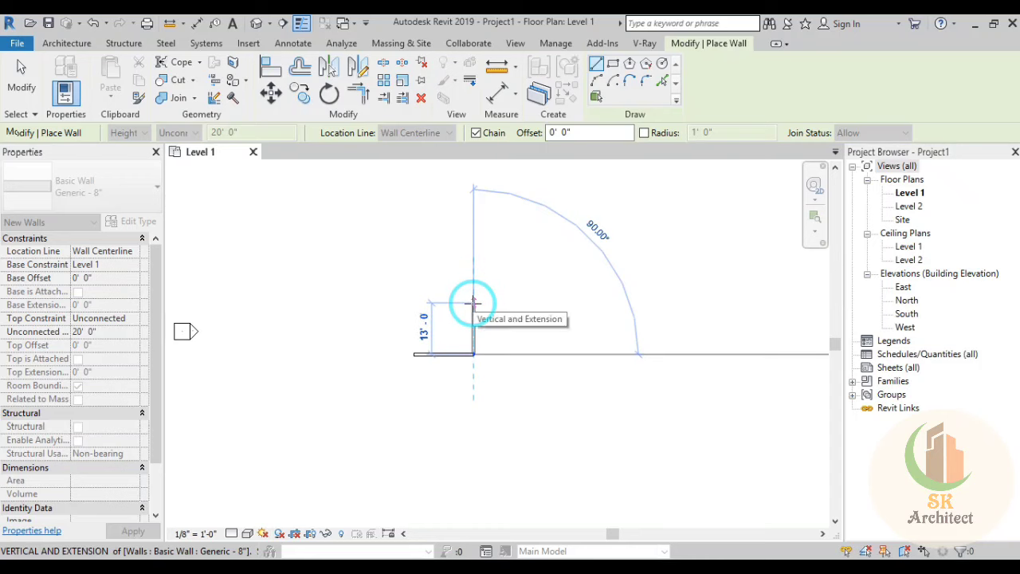
{"action": "type", "text": "12"}
{"action": "key", "text": "Return"}
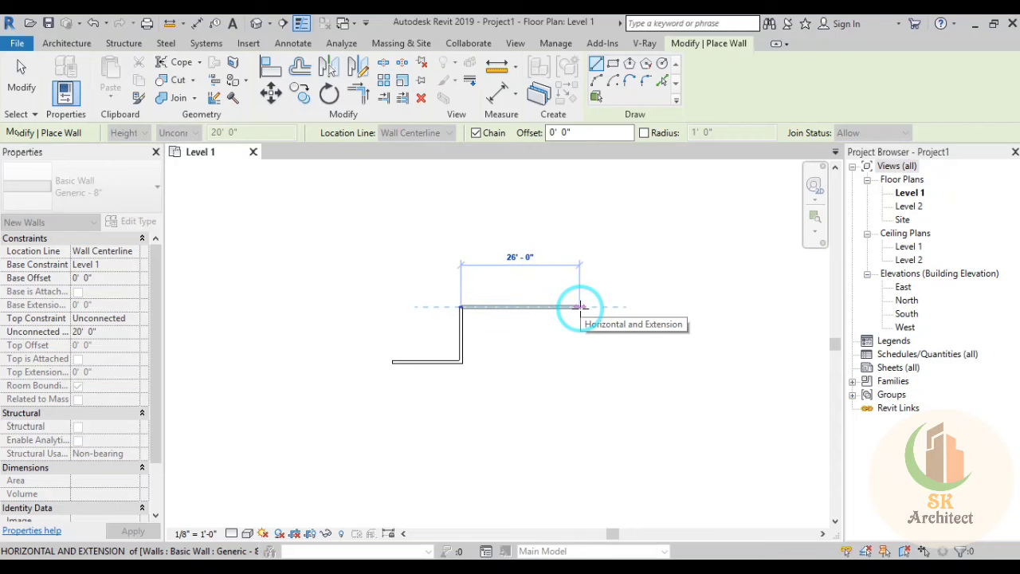
{"action": "type", "text": "18"}
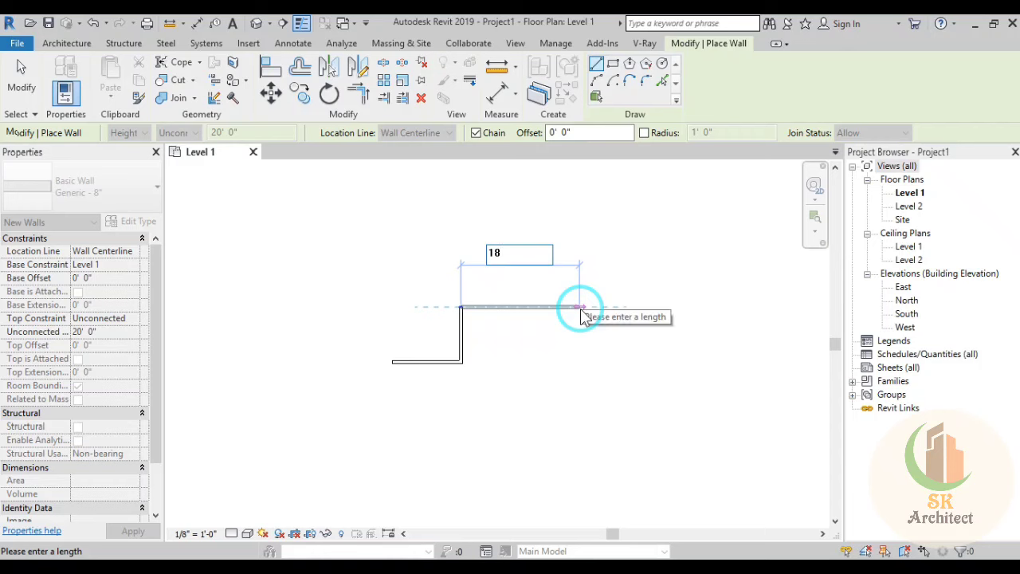
{"action": "key", "text": "Return"}
Step: Add the 30' wall and the 28' top wall, closing the L-shaped outline at the start point
{"action": "scroll", "coordinate": [565, 228], "scroll_direction": "down", "scroll_amount": 2}
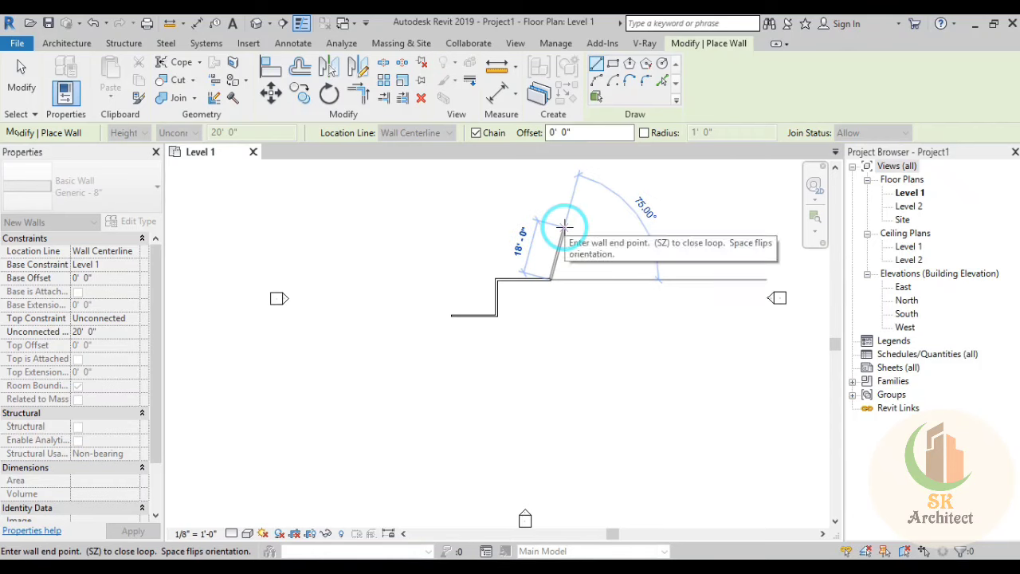
{"action": "scroll", "coordinate": [565, 255], "scroll_direction": "down", "scroll_amount": 1}
{"action": "middle_click_drag", "start_coordinate": [565, 274], "coordinate": [532, 329]}
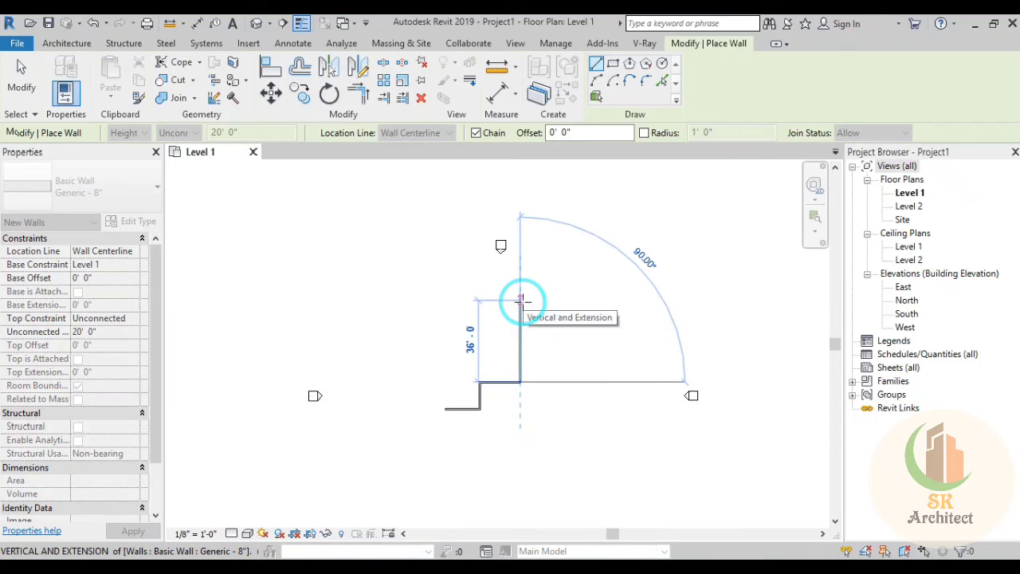
{"action": "type", "text": "30"}
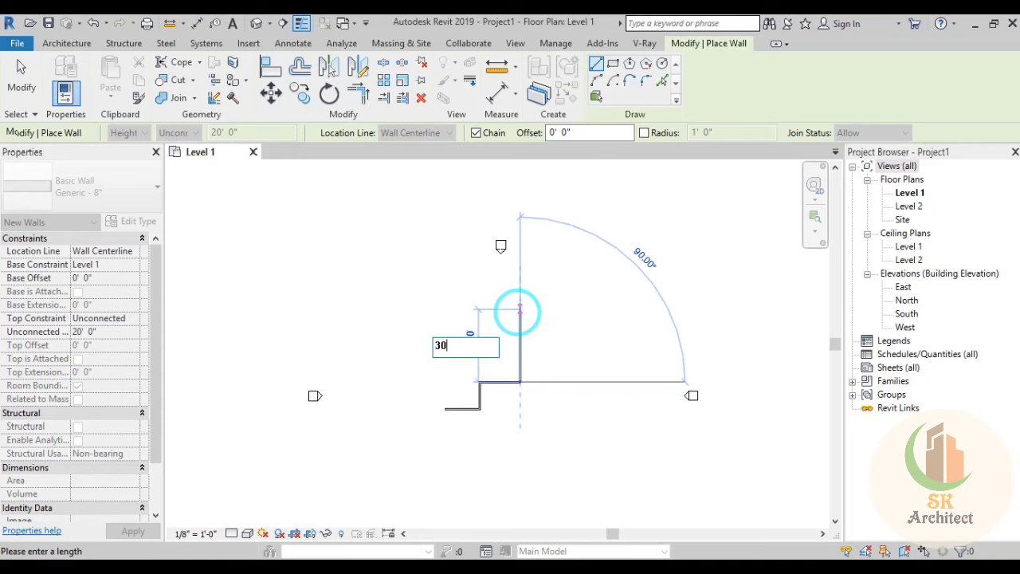
{"action": "key", "text": "Return"}
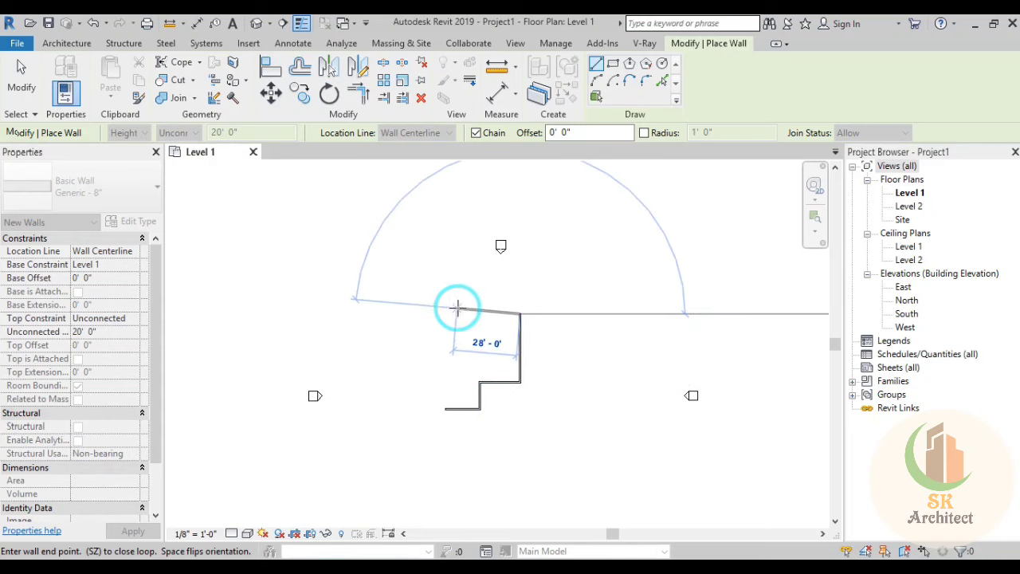
{"action": "left_click", "coordinate": [443, 314]}
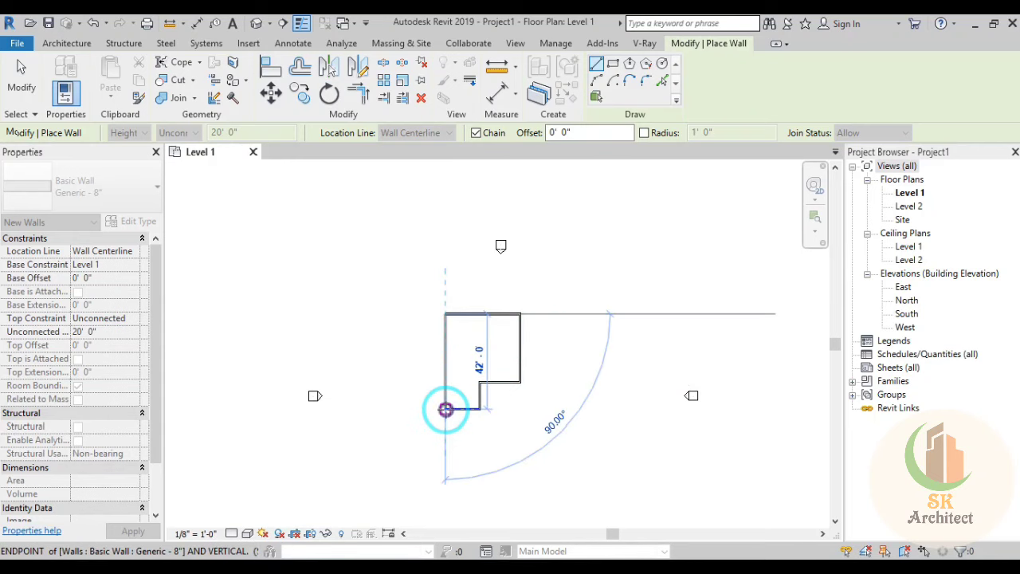
{"action": "left_click", "coordinate": [445, 409]}
{"action": "right_click", "coordinate": [580, 304]}
{"action": "left_click", "coordinate": [586, 301]}
{"action": "right_click", "coordinate": [580, 305]}
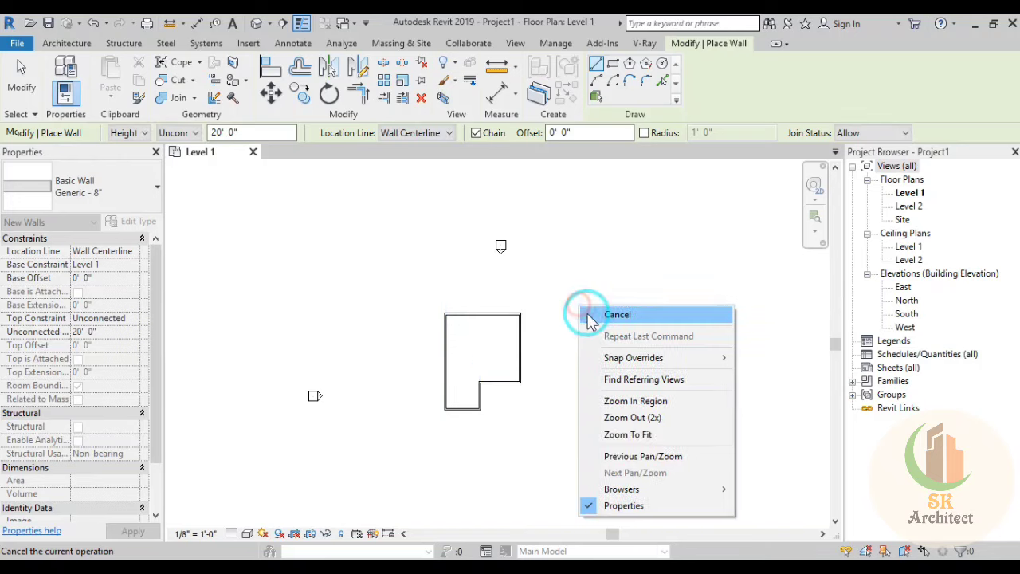
{"action": "left_click", "coordinate": [589, 313]}
Step: Pan the plan view to recentre the L-shaped house outline
{"action": "mouse_move", "coordinate": [559, 385]}
{"action": "middle_mouse_down"}
{"action": "mouse_move", "coordinate": [626, 403]}
{"action": "mouse_move", "coordinate": [647, 391]}
{"action": "middle_mouse_up"}
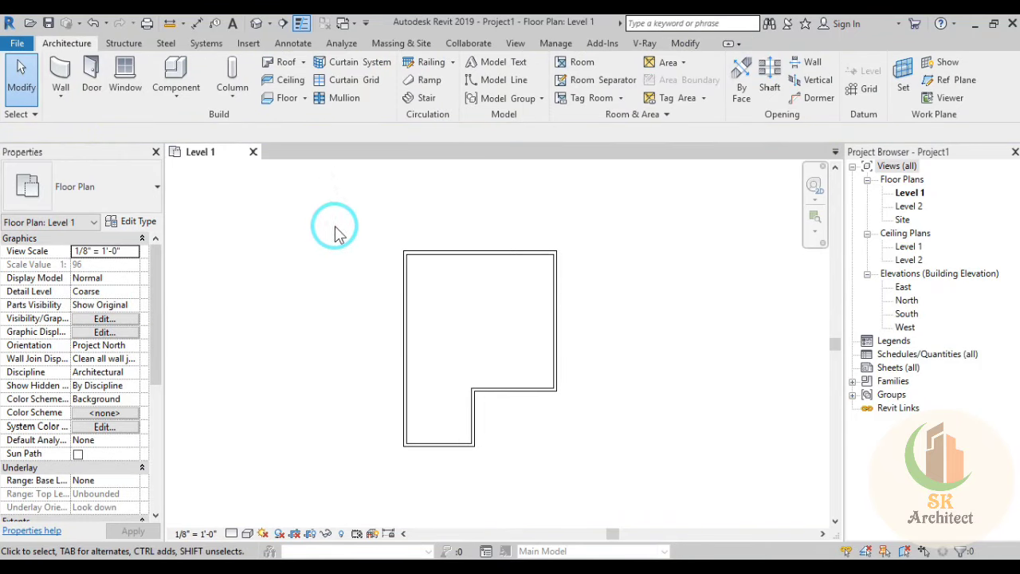
{"action": "middle_click_drag", "start_coordinate": [335, 232], "coordinate": [361, 240]}
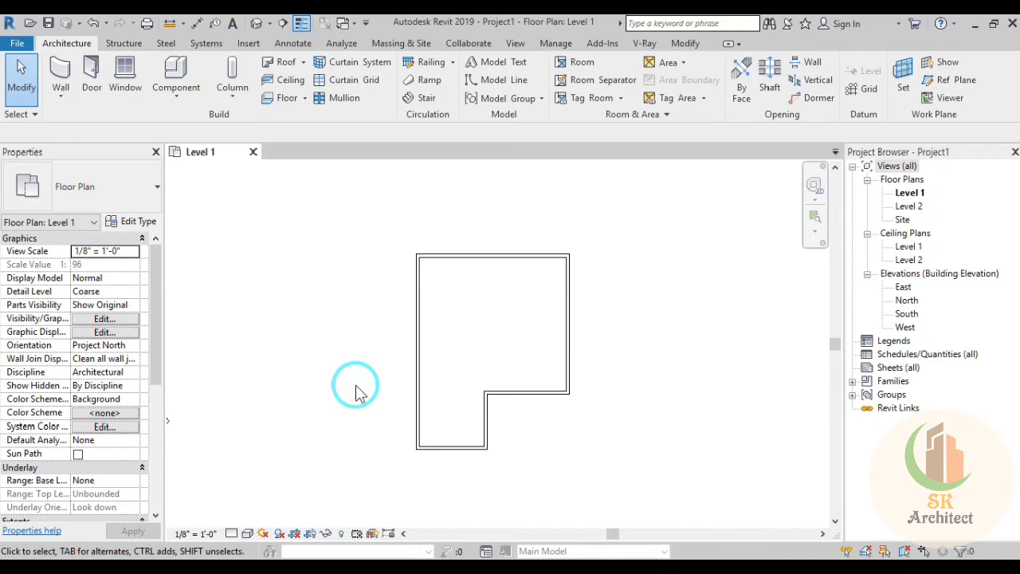
{"action": "middle_click_drag", "start_coordinate": [356, 390], "coordinate": [349, 392]}
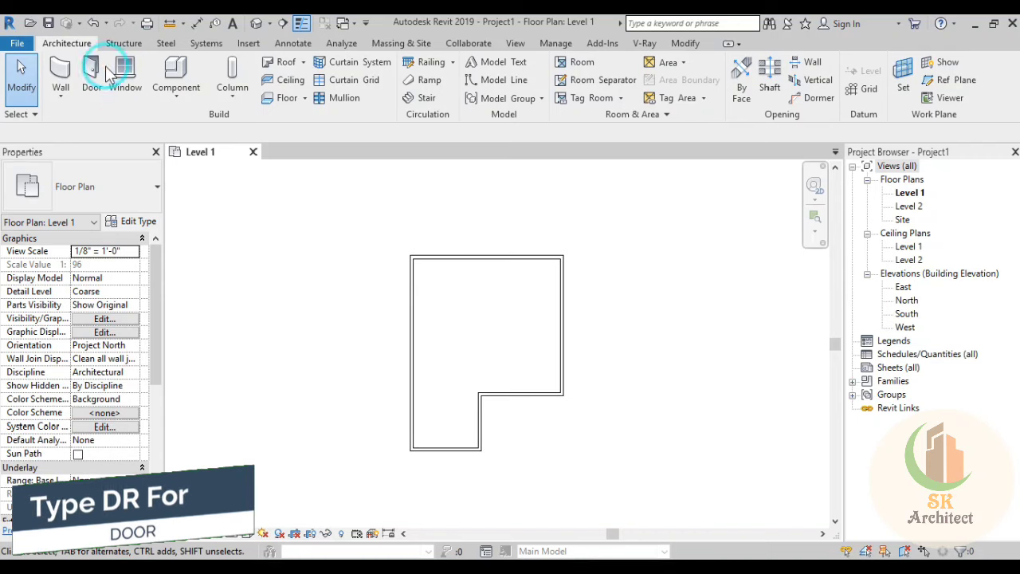
Step: Start the Door tool with DR and browse Load Family to the RVT 2014 Singapore library
{"action": "key", "text": "d"}
{"action": "key", "text": "r"}
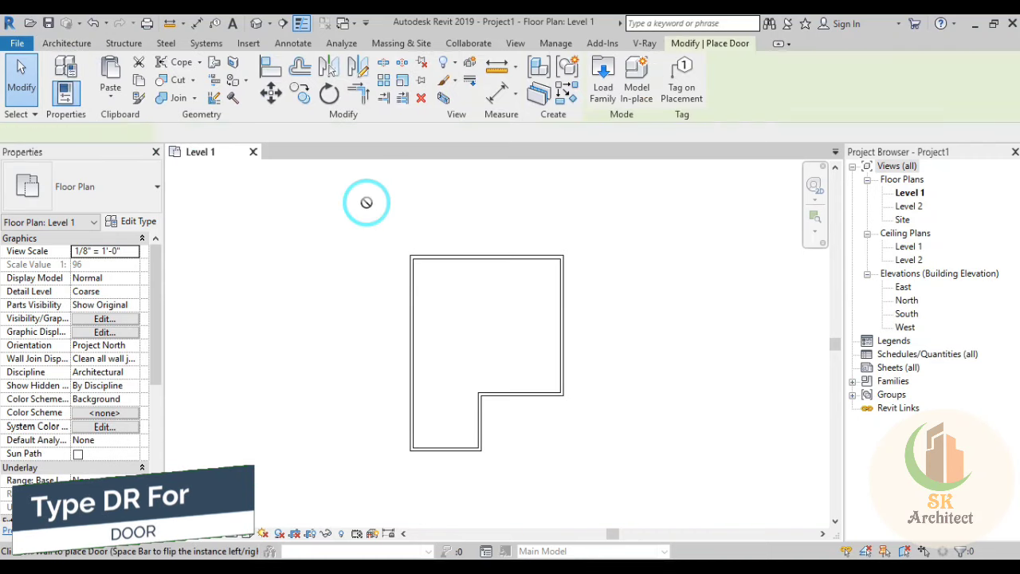
{"action": "left_click", "coordinate": [601, 89]}
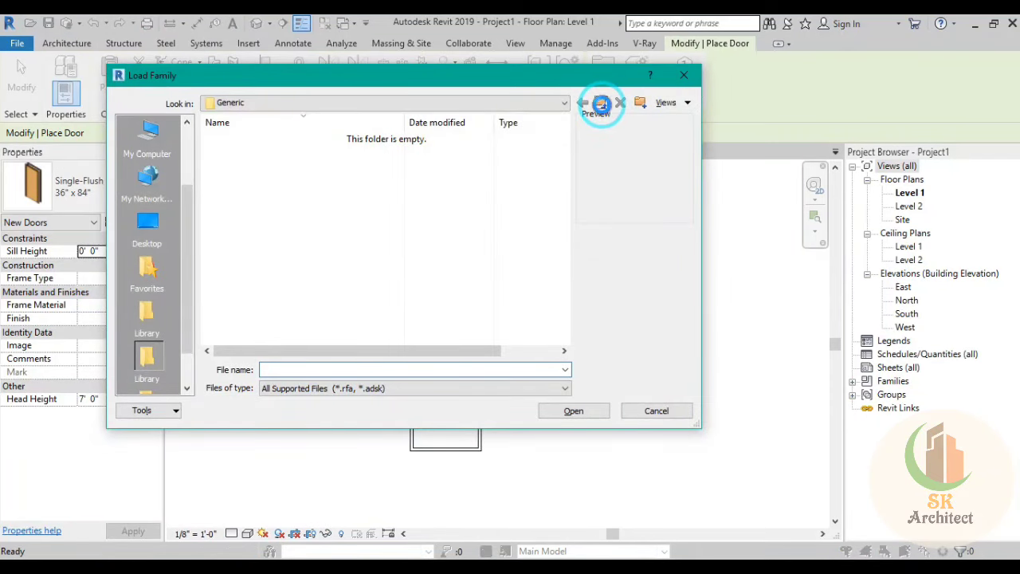
{"action": "left_click", "coordinate": [601, 103]}
{"action": "left_click", "coordinate": [601, 103]}
{"action": "left_click", "coordinate": [601, 103]}
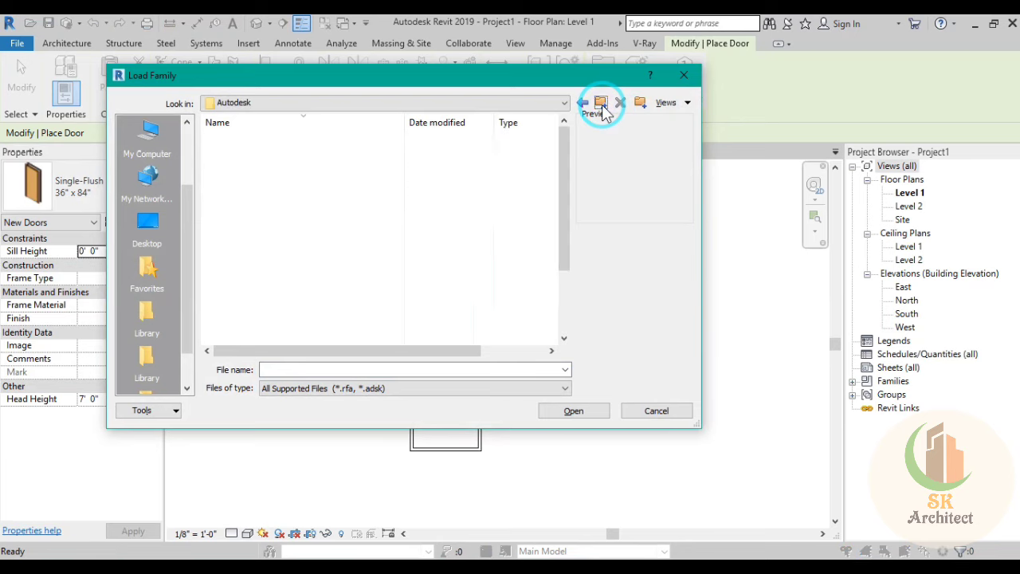
{"action": "left_click", "coordinate": [311, 196]}
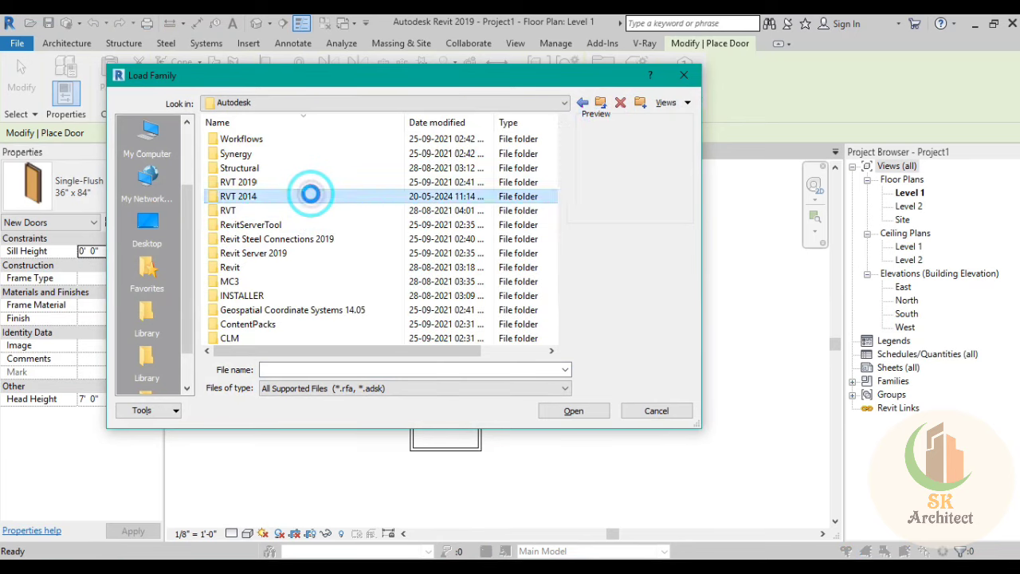
{"action": "double_click", "coordinate": [311, 196]}
{"action": "double_click", "coordinate": [253, 167]}
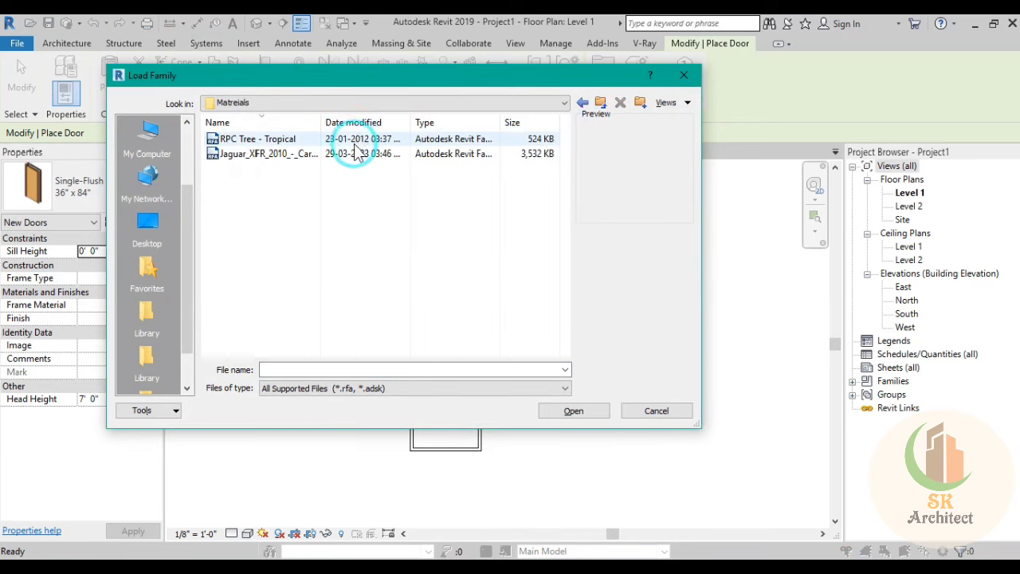
{"action": "left_click", "coordinate": [602, 108]}
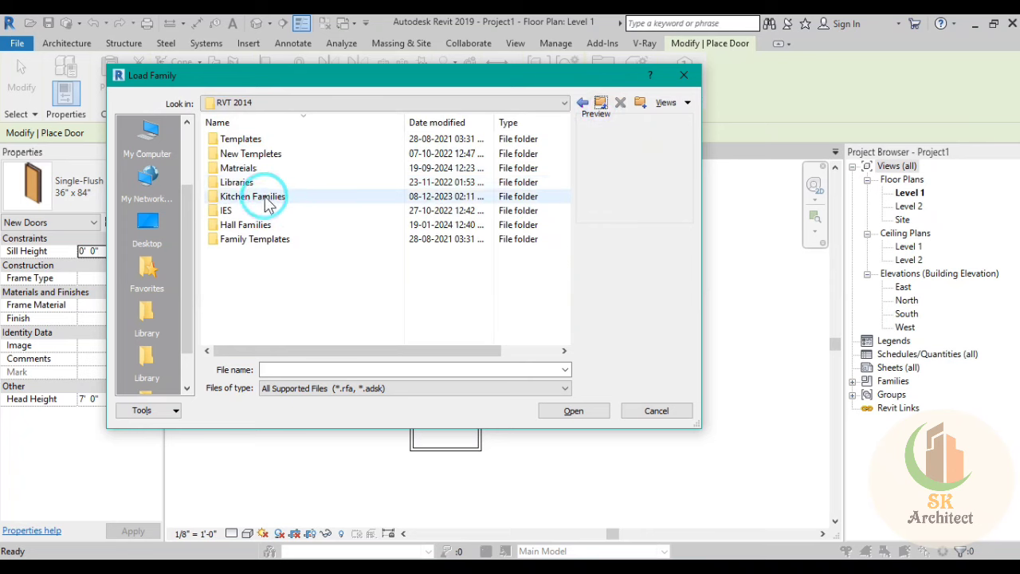
{"action": "double_click", "coordinate": [263, 182]}
{"action": "double_click", "coordinate": [263, 183]}
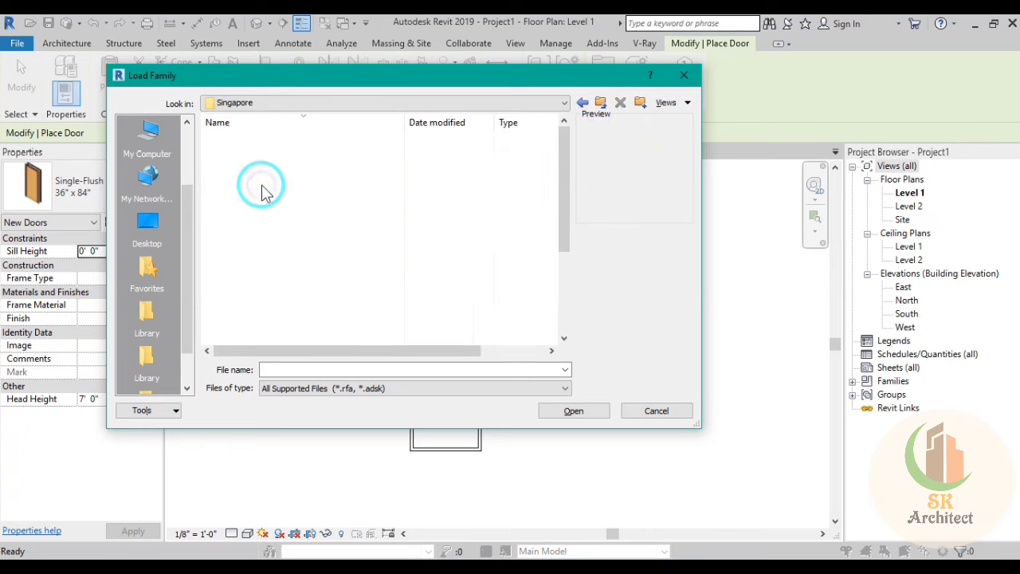
Step: Open the Doors folder, preview the door families, and load IntSgl (4)
{"action": "scroll", "coordinate": [271, 271], "scroll_direction": "down", "scroll_amount": 2}
{"action": "scroll", "coordinate": [271, 271], "scroll_direction": "down", "scroll_amount": 1}
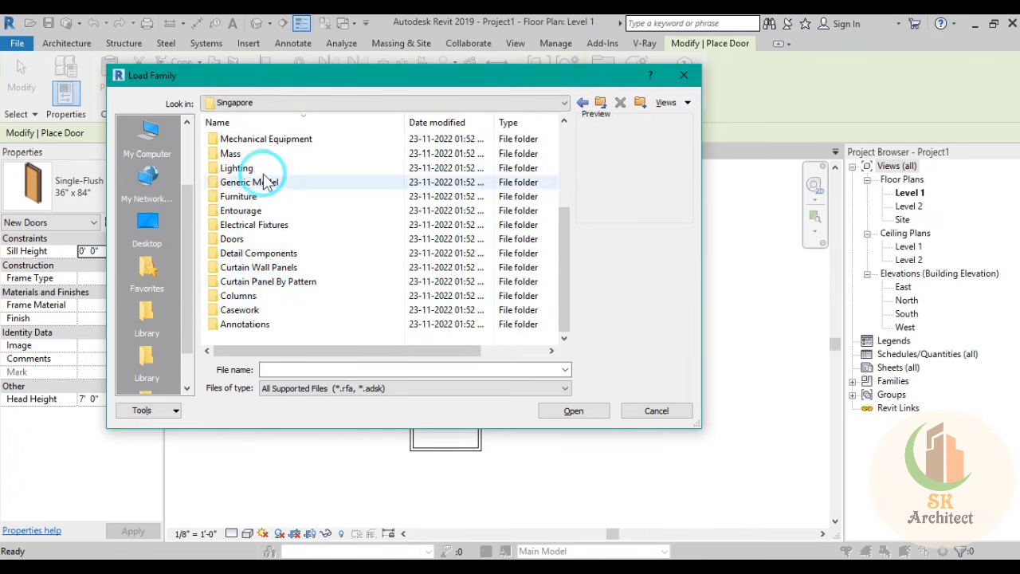
{"action": "scroll", "coordinate": [263, 180], "scroll_direction": "up", "scroll_amount": 3}
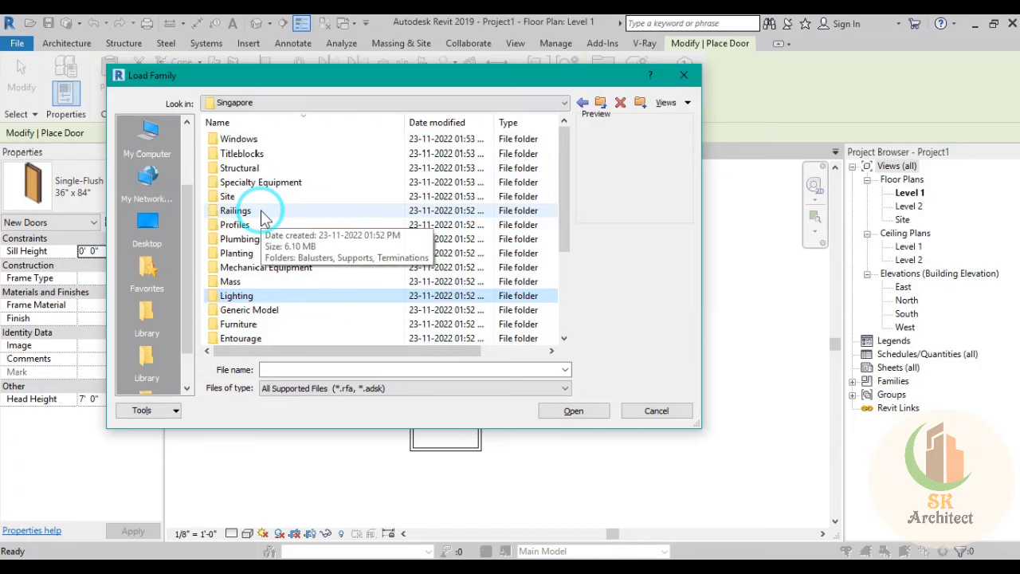
{"action": "scroll", "coordinate": [266, 223], "scroll_direction": "down", "scroll_amount": 3}
{"action": "left_click", "coordinate": [270, 240]}
{"action": "double_click", "coordinate": [257, 241]}
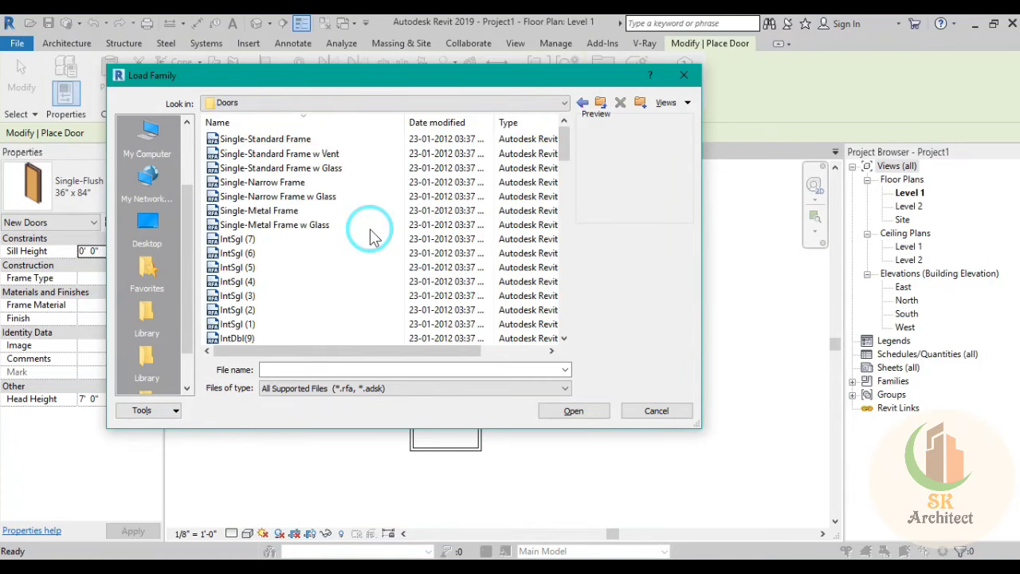
{"action": "left_click", "coordinate": [326, 141]}
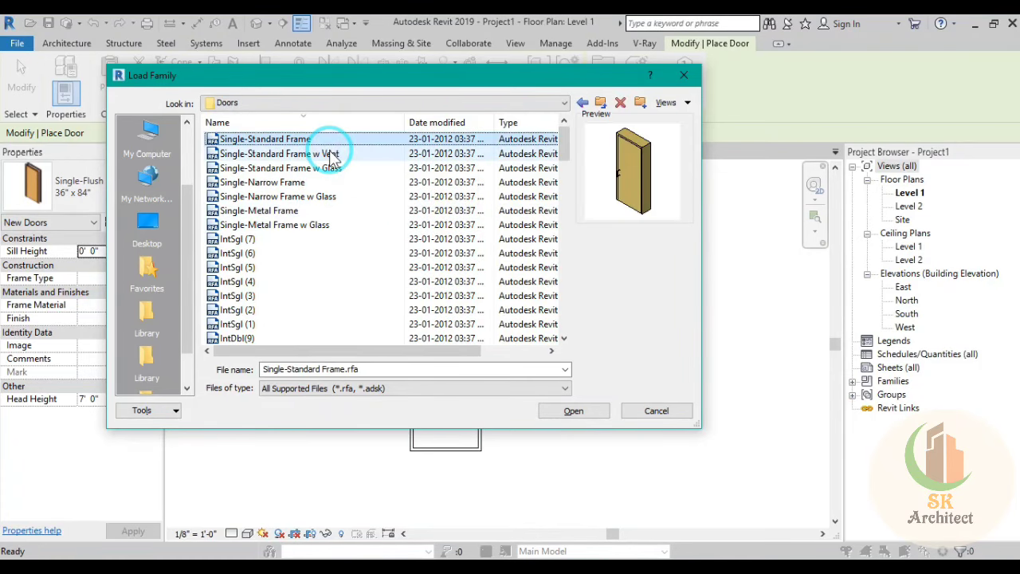
{"action": "left_click", "coordinate": [332, 154]}
{"action": "key", "text": "Down"}
{"action": "key", "text": "Down"}
{"action": "key", "text": "Down"}
{"action": "key", "text": "Down"}
{"action": "key", "text": "Down"}
{"action": "key", "text": "Down"}
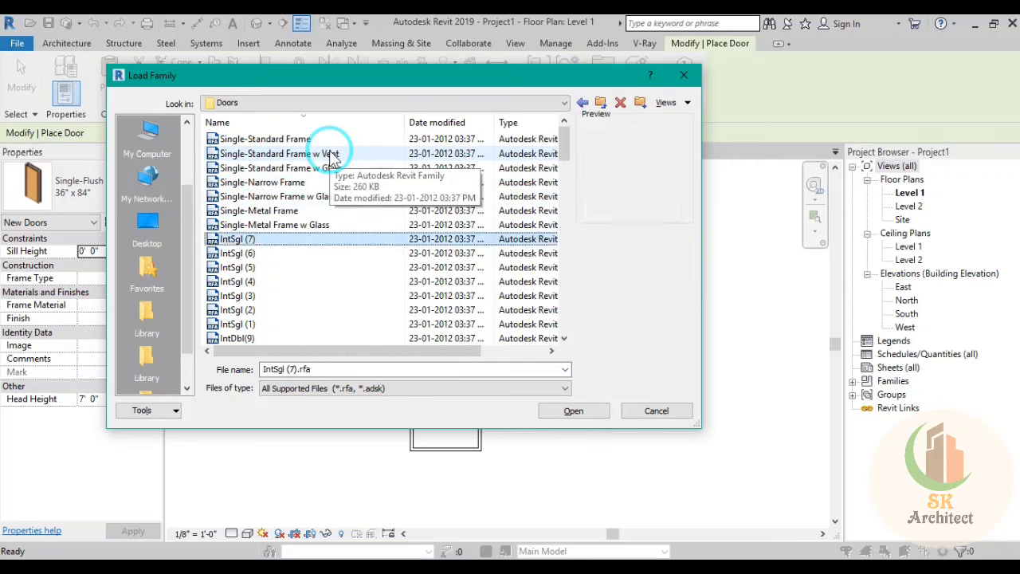
{"action": "key", "text": "Down"}
{"action": "key", "text": "Down"}
{"action": "key", "text": "Down"}
{"action": "key", "text": "Down"}
{"action": "key", "text": "Down"}
{"action": "key", "text": "Down"}
{"action": "key", "text": "Up"}
{"action": "key", "text": "Up"}
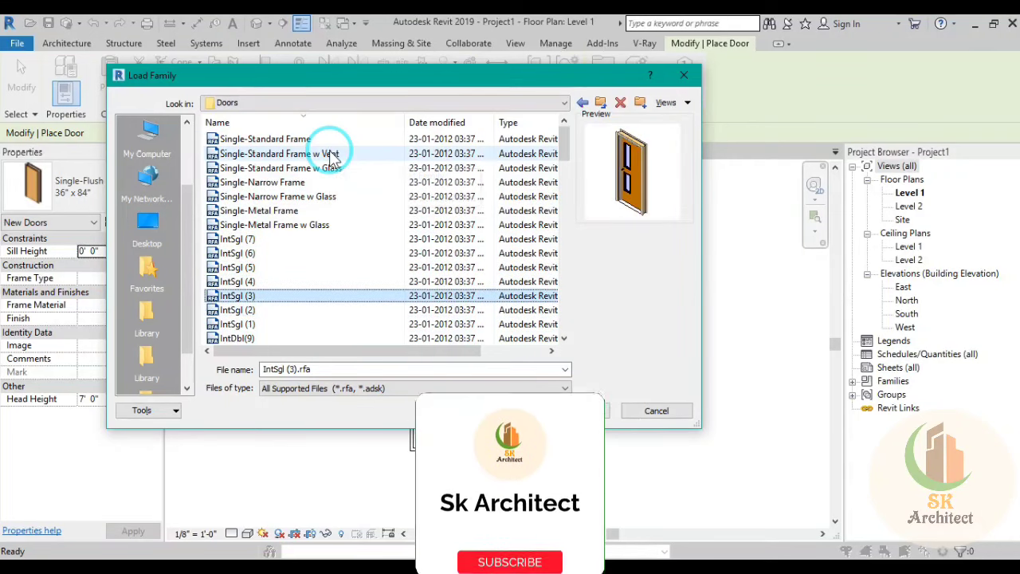
{"action": "key", "text": "Up"}
{"action": "key", "text": "Down"}
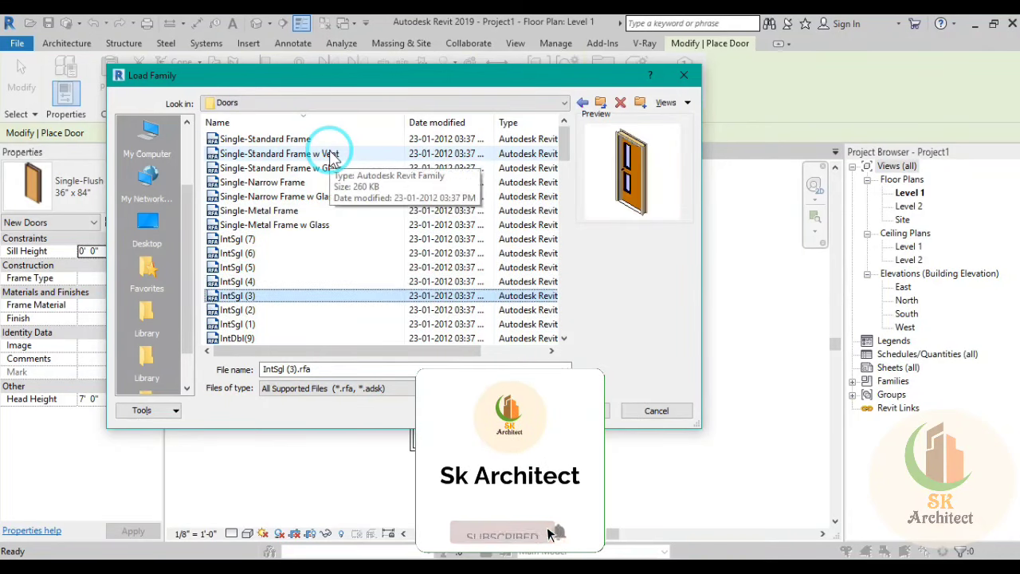
{"action": "key", "text": "Down"}
{"action": "key", "text": "Down"}
{"action": "key", "text": "Down"}
{"action": "key", "text": "Up"}
{"action": "key", "text": "Up"}
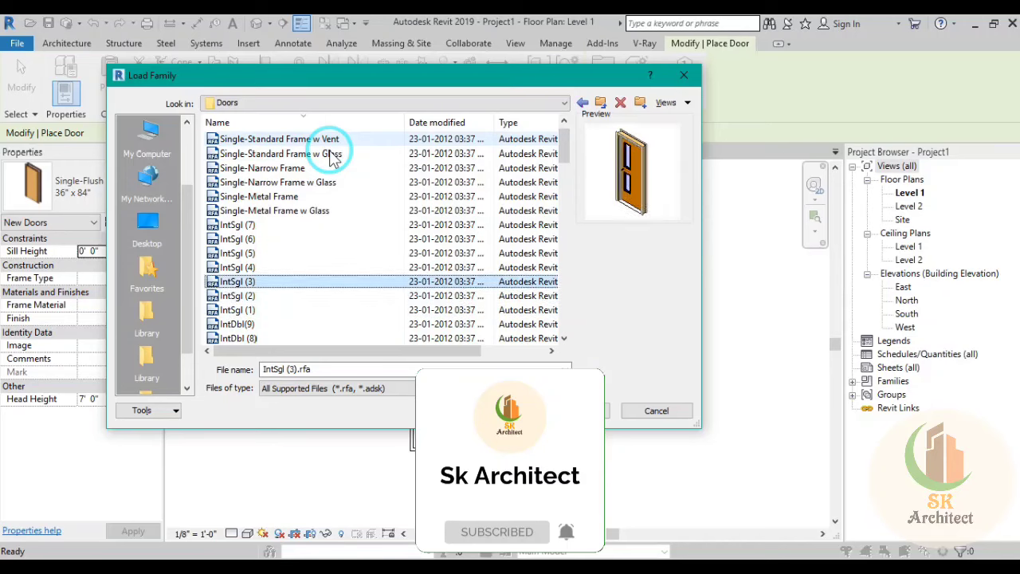
{"action": "key", "text": "Down"}
{"action": "key", "text": "Down"}
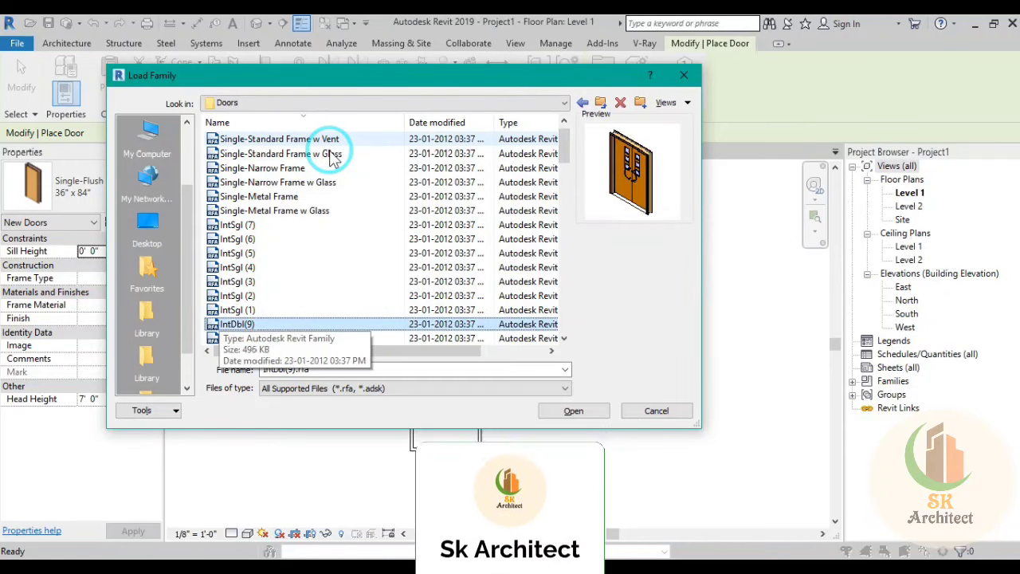
{"action": "key", "text": "Up"}
{"action": "key", "text": "Up"}
{"action": "key", "text": "Up"}
{"action": "key", "text": "Up"}
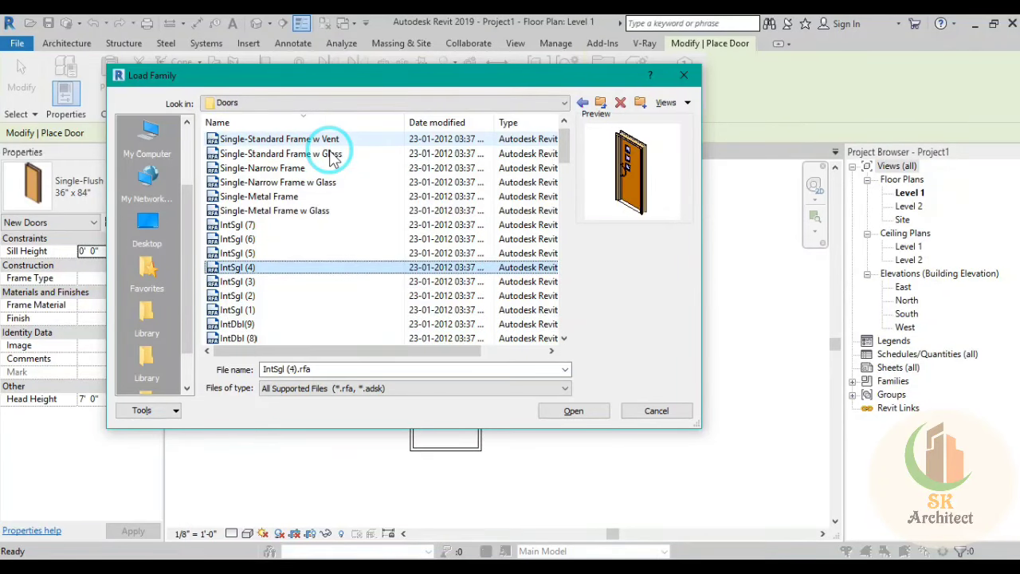
{"action": "left_click", "coordinate": [571, 408]}
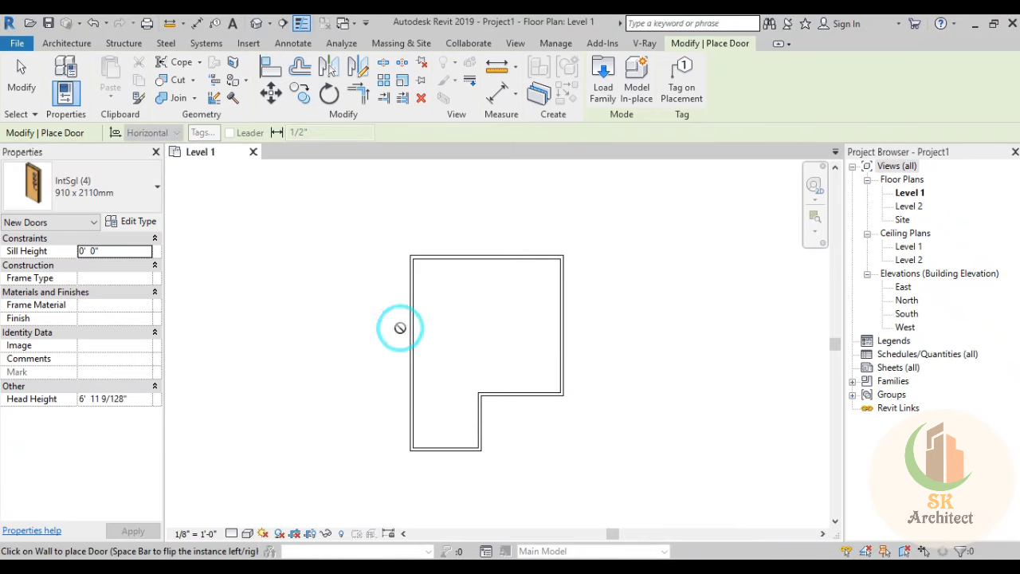
Step: Place a 1010 x 2110mm IntSgl (4) door in the notch's short inner wall
{"action": "left_click", "coordinate": [103, 188]}
{"action": "left_click", "coordinate": [81, 283]}
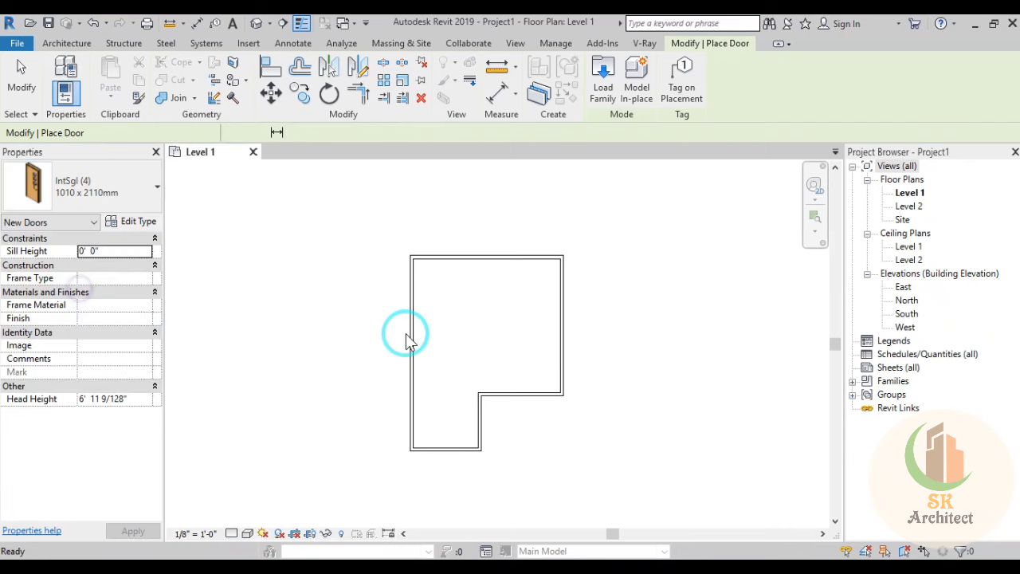
{"action": "scroll", "coordinate": [476, 430], "scroll_direction": "up", "scroll_amount": 2}
{"action": "scroll", "coordinate": [476, 430], "scroll_direction": "up", "scroll_amount": 1}
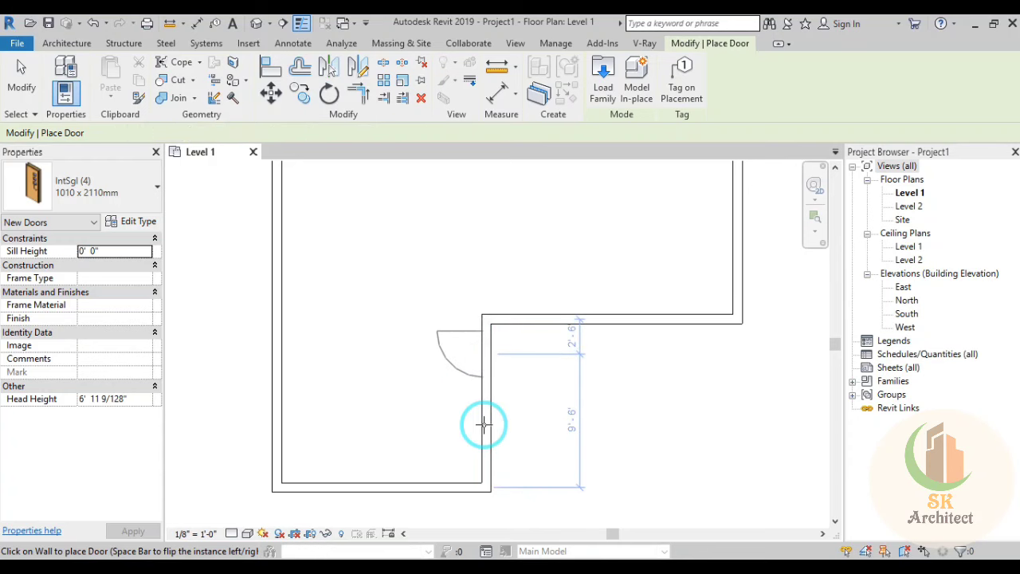
{"action": "left_click", "coordinate": [482, 425]}
{"action": "right_click", "coordinate": [541, 242]}
{"action": "right_click", "coordinate": [527, 228]}
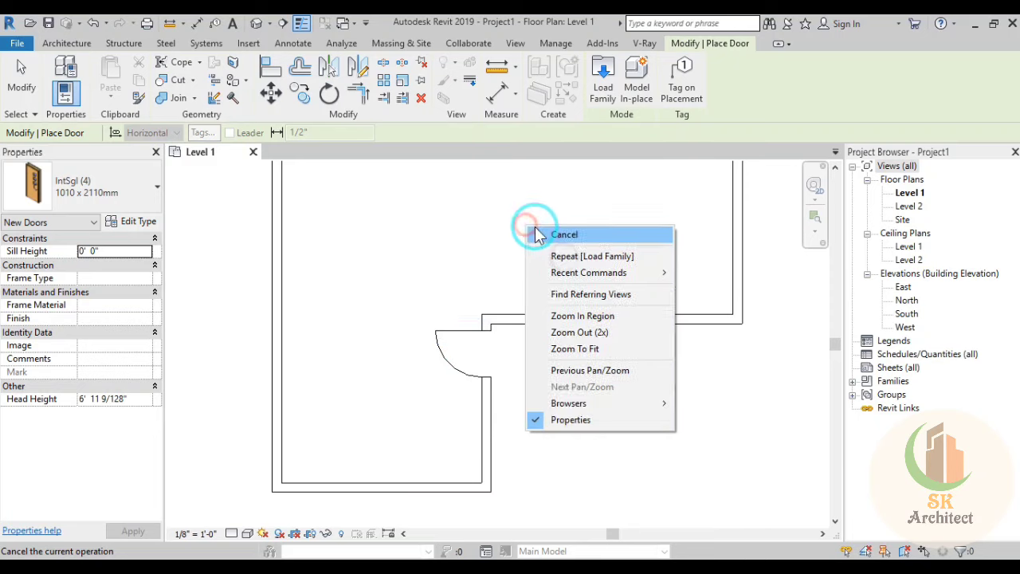
{"action": "left_click", "coordinate": [539, 236]}
{"action": "scroll", "coordinate": [569, 392], "scroll_direction": "down", "scroll_amount": 2}
{"action": "scroll", "coordinate": [572, 391], "scroll_direction": "down", "scroll_amount": 2}
{"action": "middle_click_drag", "start_coordinate": [574, 391], "coordinate": [542, 410]}
{"action": "scroll", "coordinate": [533, 403], "scroll_direction": "up", "scroll_amount": 2}
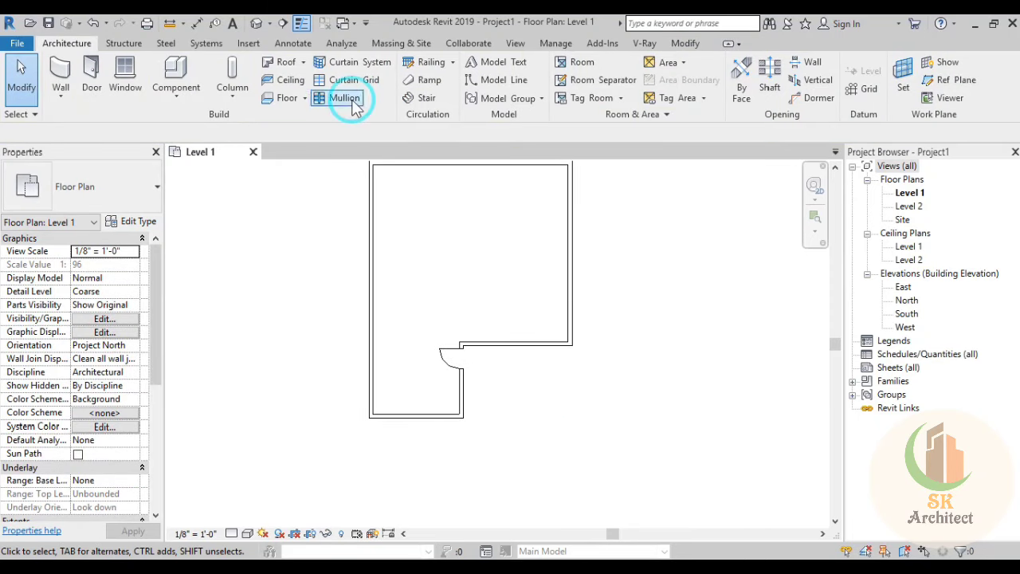
Step: In 3D, set all six walls' Top Constraint to Up to Level 2, then view the South elevation
{"action": "left_click", "coordinate": [255, 27]}
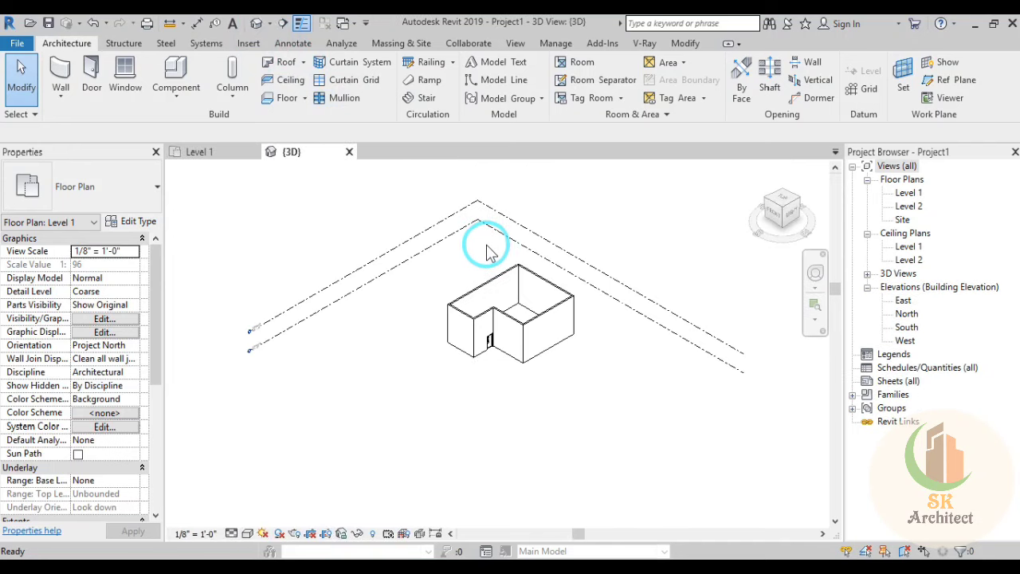
{"action": "scroll", "coordinate": [500, 387], "scroll_direction": "up", "scroll_amount": 4}
{"action": "scroll", "coordinate": [478, 422], "scroll_direction": "up", "scroll_amount": 1}
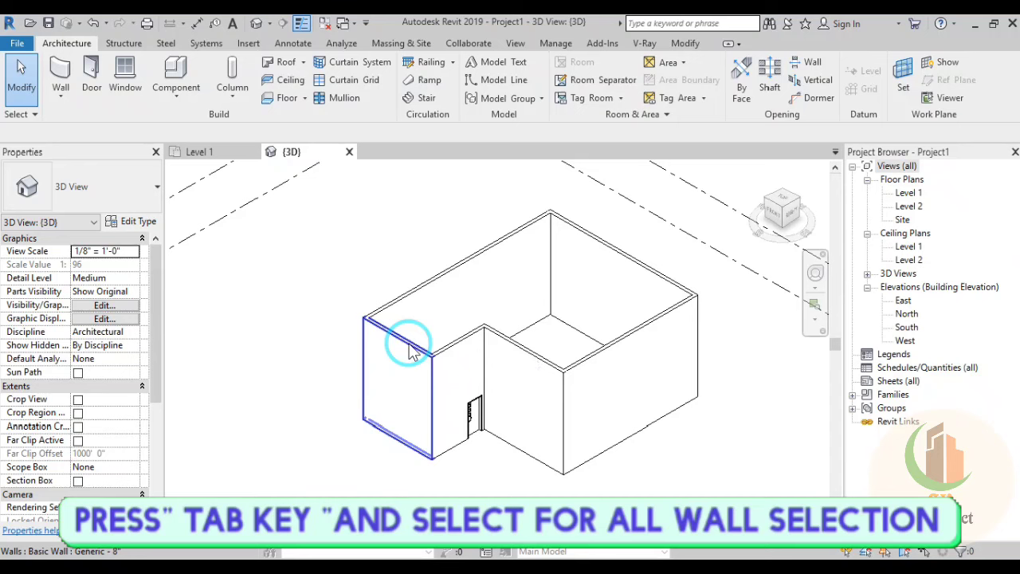
{"action": "key", "text": "Tab"}
{"action": "left_click", "coordinate": [399, 342]}
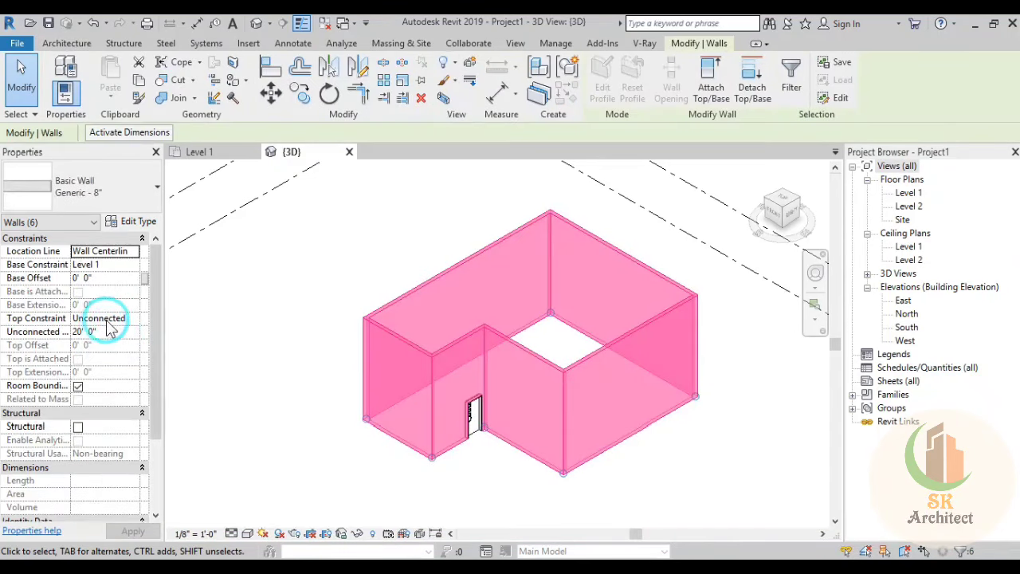
{"action": "left_click", "coordinate": [137, 318]}
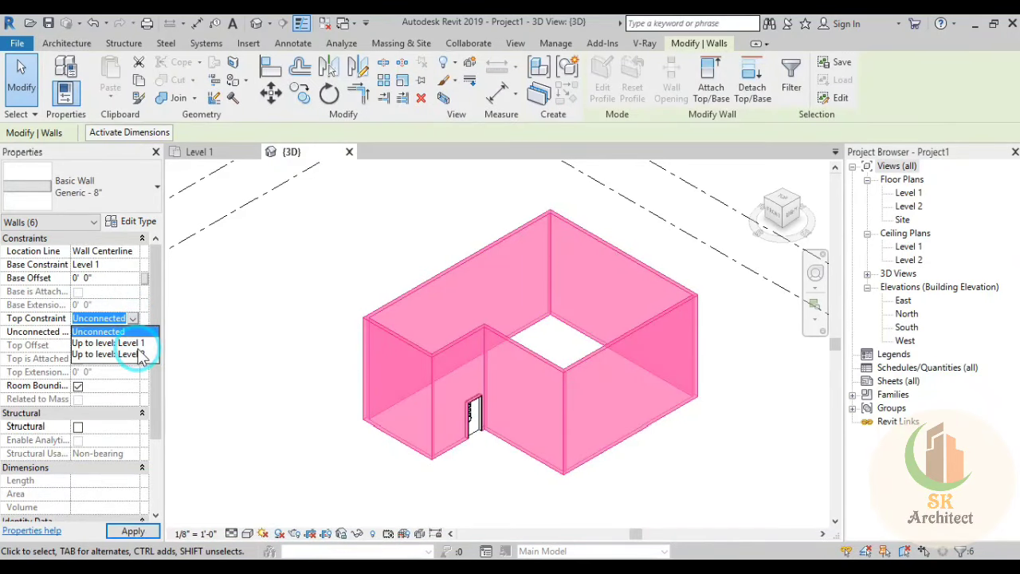
{"action": "left_click", "coordinate": [139, 354]}
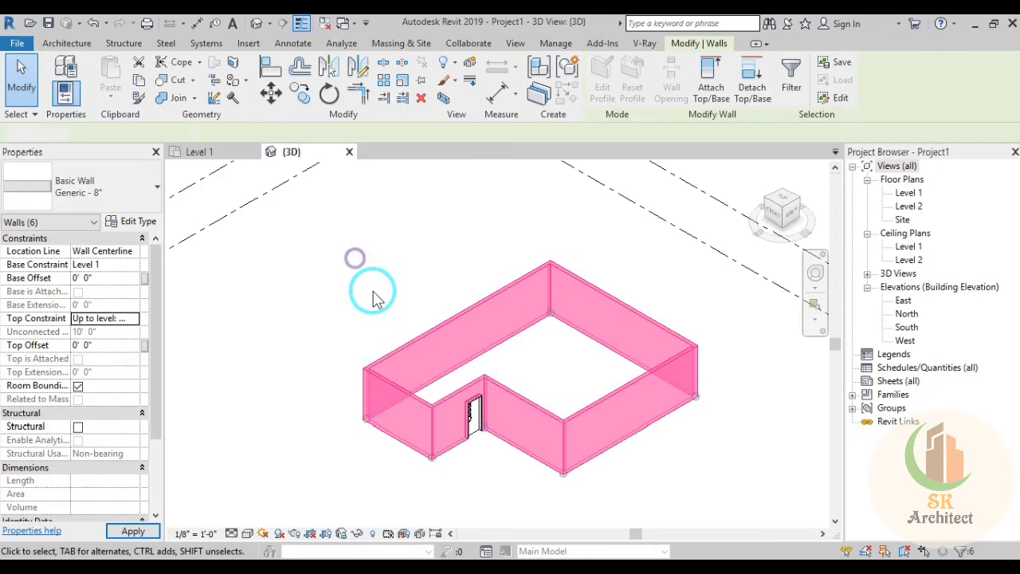
{"action": "left_click", "coordinate": [642, 459]}
{"action": "double_click", "coordinate": [907, 327]}
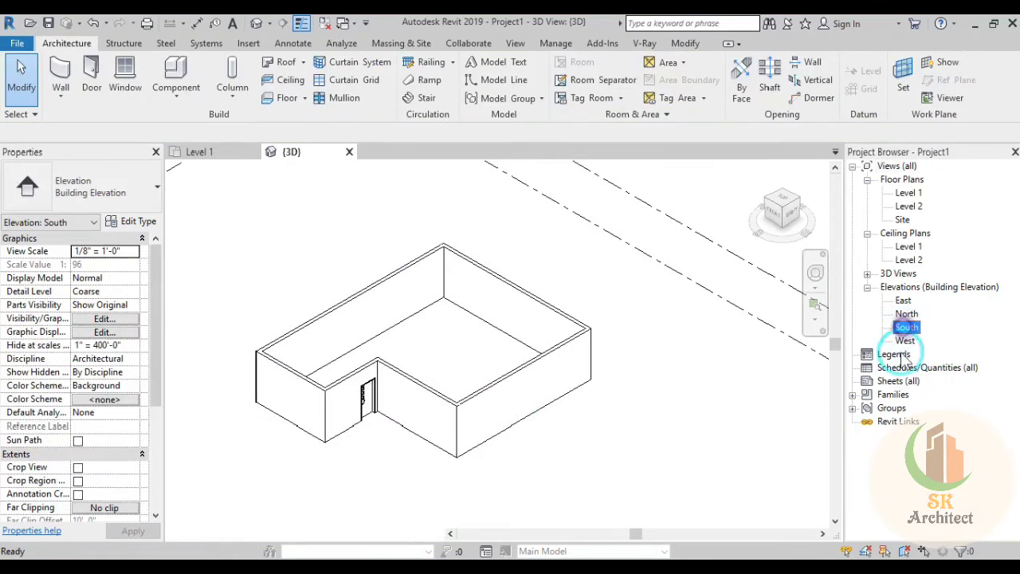
{"action": "middle_click_drag", "start_coordinate": [656, 419], "coordinate": [558, 426]}
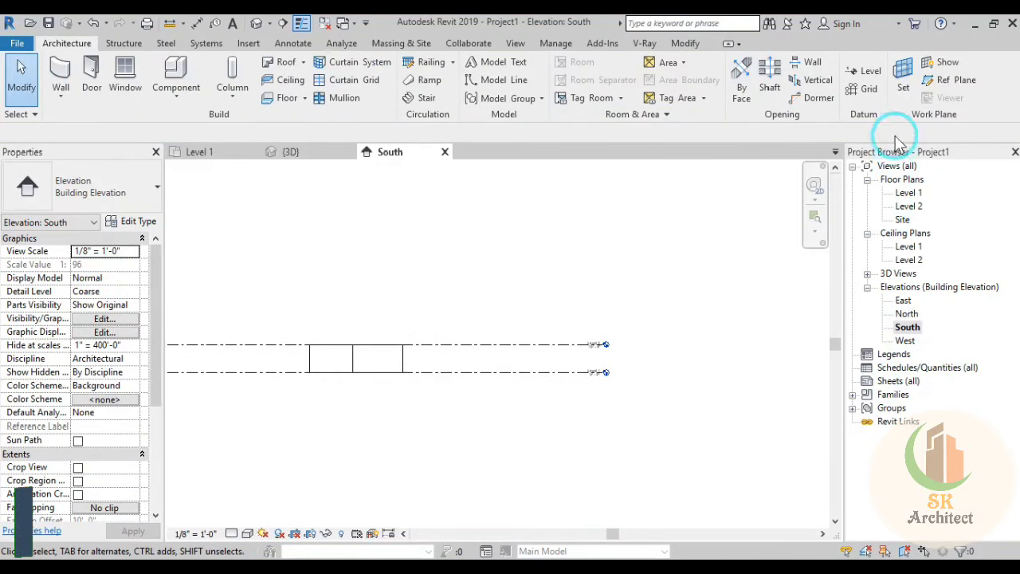
Step: Add Level 3 and Level 4 by picking lines at a 10' offset, then return to Level 1
{"action": "left_click", "coordinate": [859, 80]}
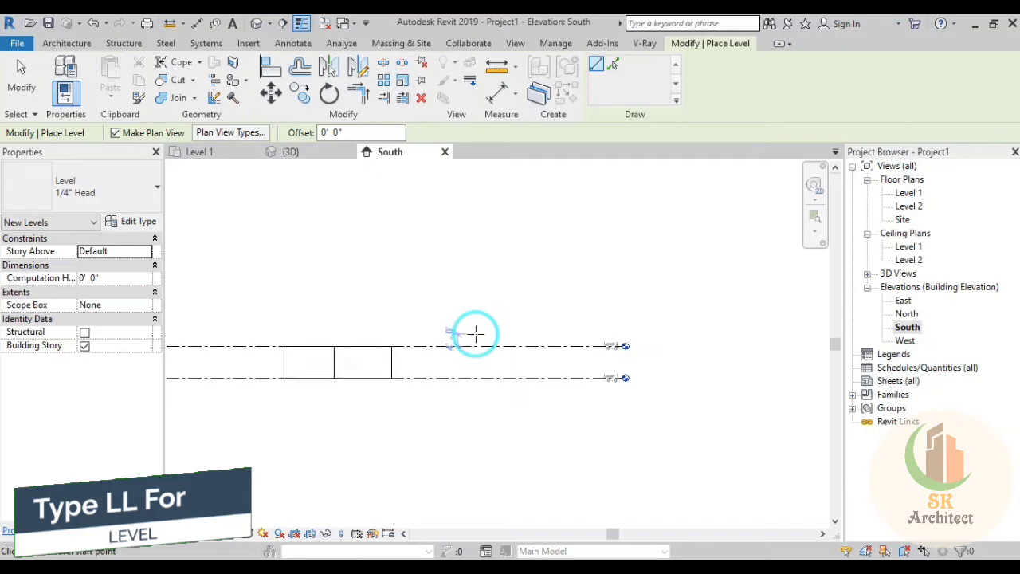
{"action": "scroll", "coordinate": [476, 335], "scroll_direction": "up", "scroll_amount": 2}
{"action": "left_click", "coordinate": [616, 70]}
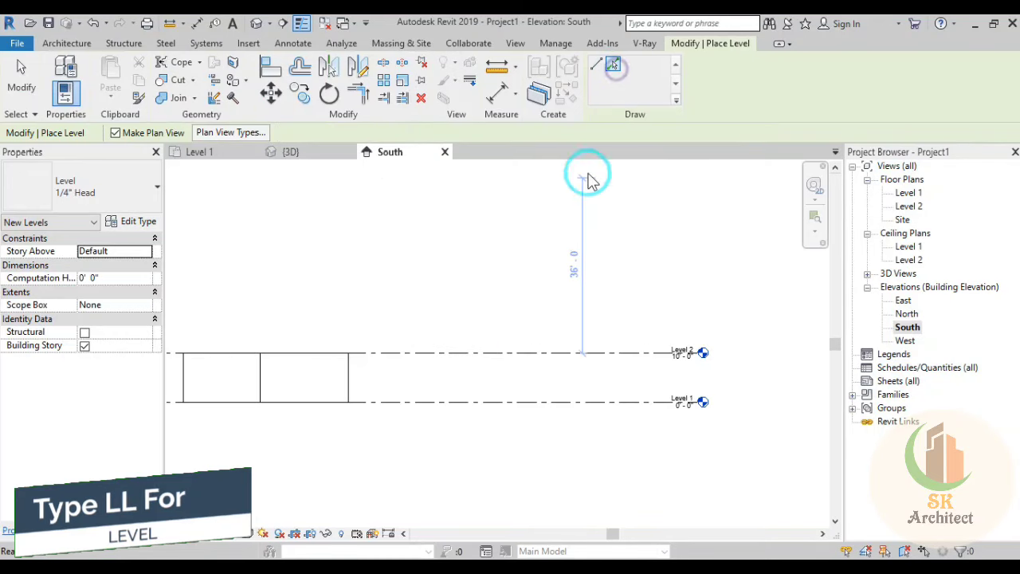
{"action": "double_click", "coordinate": [333, 132]}
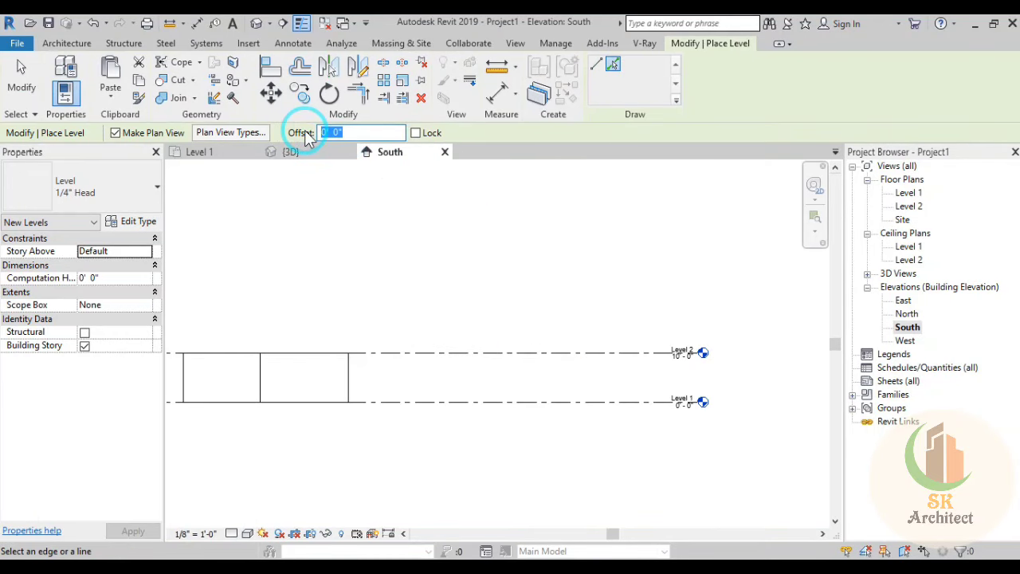
{"action": "left_click", "coordinate": [523, 353]}
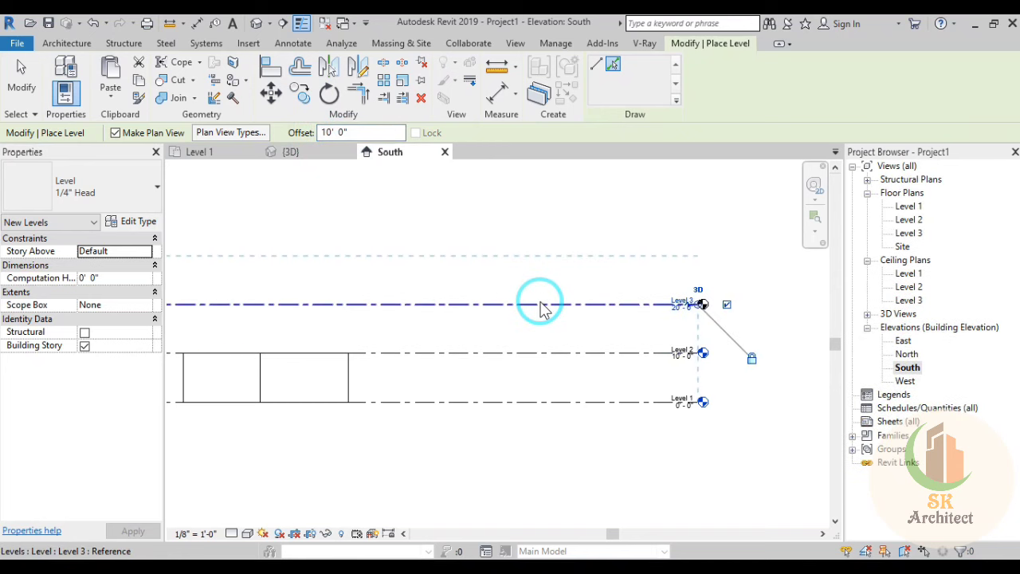
{"action": "left_click", "coordinate": [541, 304]}
{"action": "right_click", "coordinate": [560, 203]}
{"action": "left_click", "coordinate": [563, 205]}
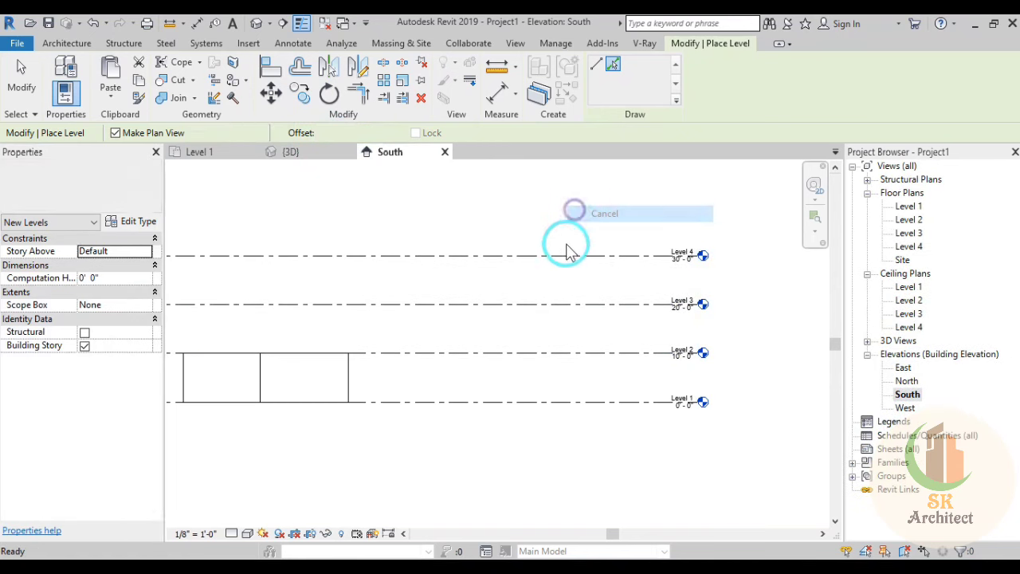
{"action": "middle_click_drag", "start_coordinate": [565, 244], "coordinate": [624, 337]}
{"action": "left_click", "coordinate": [262, 152]}
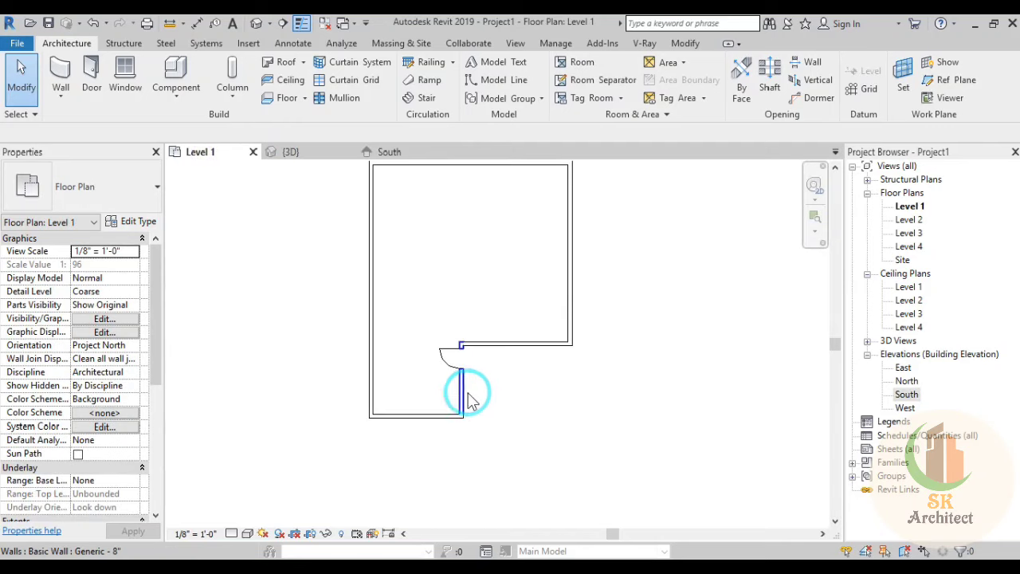
Step: Orbit the default 3D view to check the shortened walls, then open the Level 2 plan
{"action": "scroll", "coordinate": [466, 403], "scroll_direction": "down", "scroll_amount": 3}
{"action": "scroll", "coordinate": [479, 402], "scroll_direction": "down", "scroll_amount": 2}
{"action": "scroll", "coordinate": [482, 400], "scroll_direction": "up", "scroll_amount": 3}
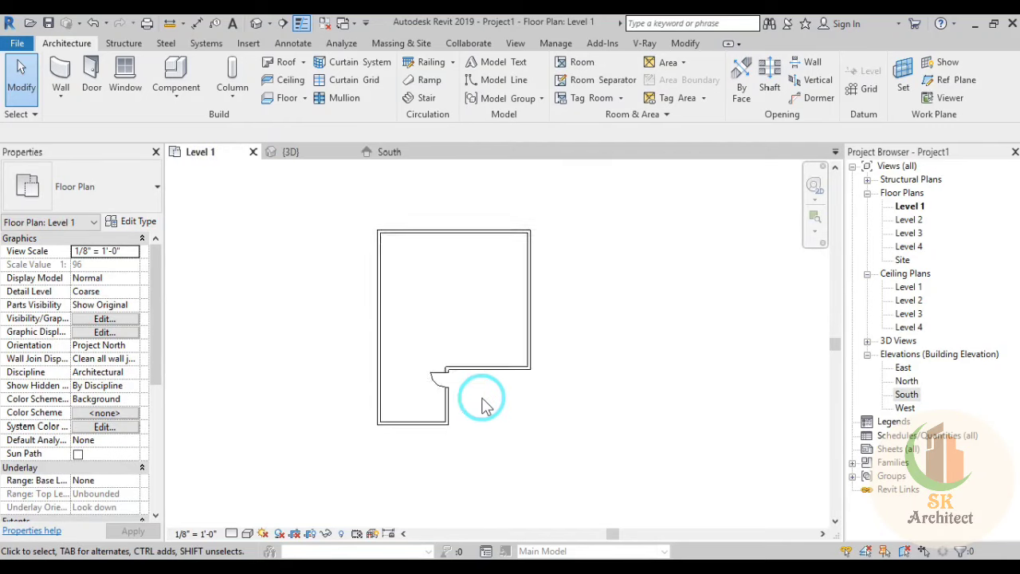
{"action": "scroll", "coordinate": [470, 408], "scroll_direction": "up", "scroll_amount": 1}
{"action": "middle_click_drag", "start_coordinate": [467, 406], "coordinate": [478, 439]}
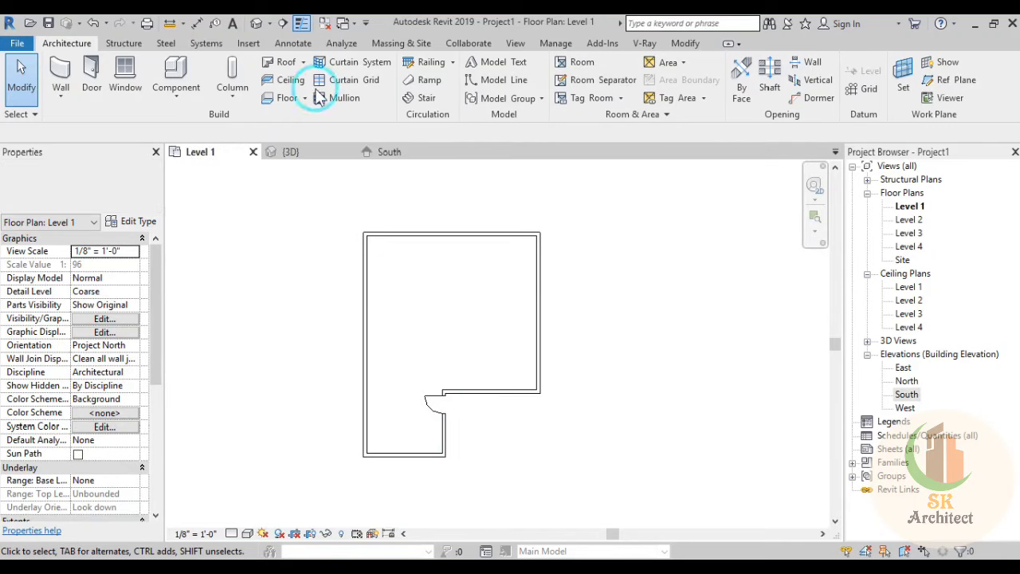
{"action": "left_click", "coordinate": [256, 23]}
{"action": "scroll", "coordinate": [497, 417], "scroll_direction": "up", "scroll_amount": 3}
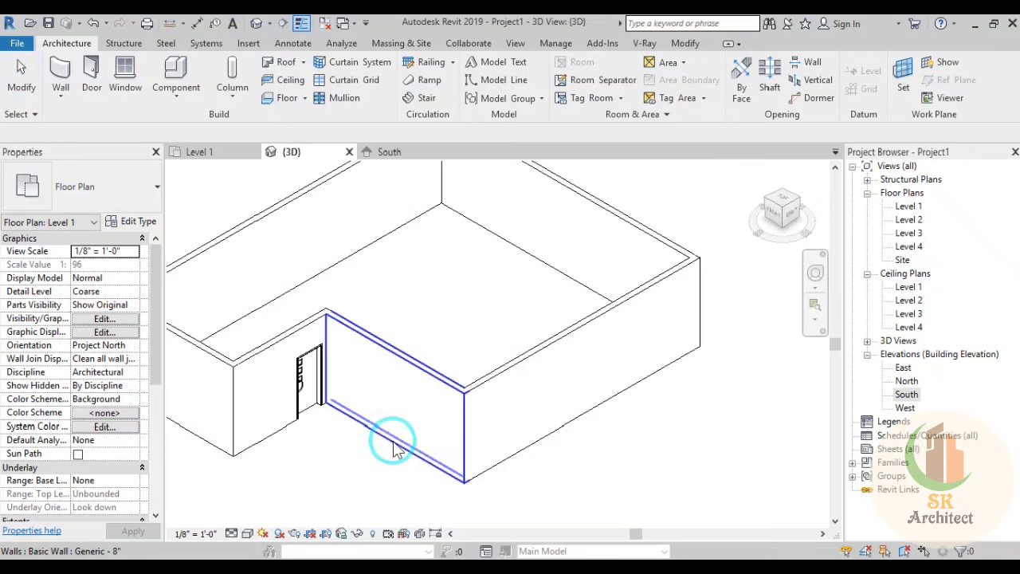
{"action": "mouse_move", "coordinate": [398, 433]}
{"action": "middle_mouse_down", "text": "shift"}
{"action": "mouse_move", "coordinate": [463, 440]}
{"action": "mouse_move", "coordinate": [430, 444]}
{"action": "middle_mouse_up", "text": "shift"}
{"action": "mouse_move", "coordinate": [792, 308]}
{"action": "middle_mouse_down"}
{"action": "mouse_move", "coordinate": [496, 375]}
{"action": "mouse_move", "coordinate": [399, 480]}
{"action": "mouse_move", "coordinate": [430, 433]}
{"action": "mouse_move", "coordinate": [417, 421]}
{"action": "mouse_move", "coordinate": [374, 471]}
{"action": "mouse_move", "coordinate": [311, 477]}
{"action": "mouse_move", "coordinate": [463, 452]}
{"action": "middle_mouse_up"}
{"action": "middle_click_drag", "start_coordinate": [708, 388], "coordinate": [698, 433]}
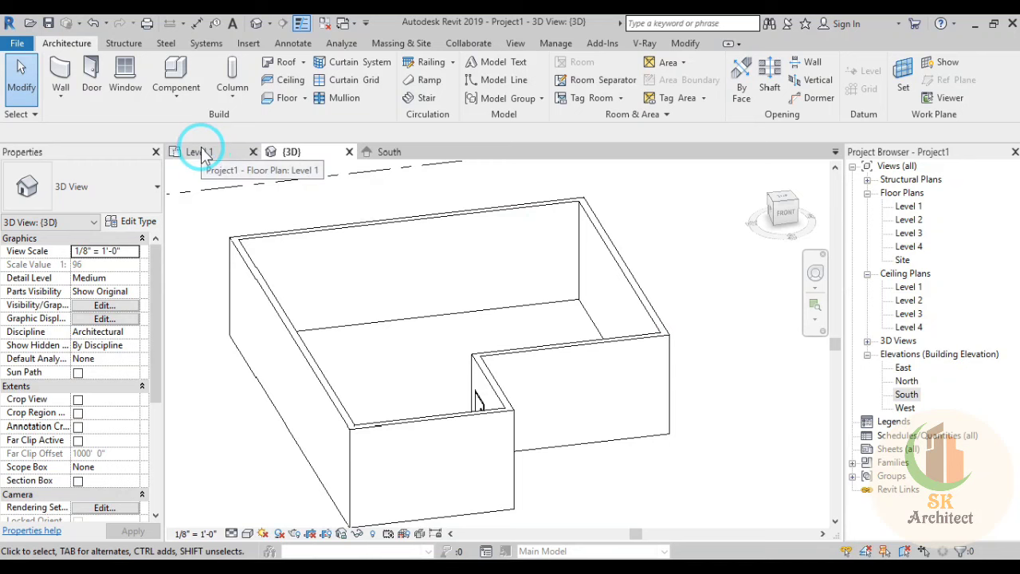
{"action": "double_click", "coordinate": [908, 219]}
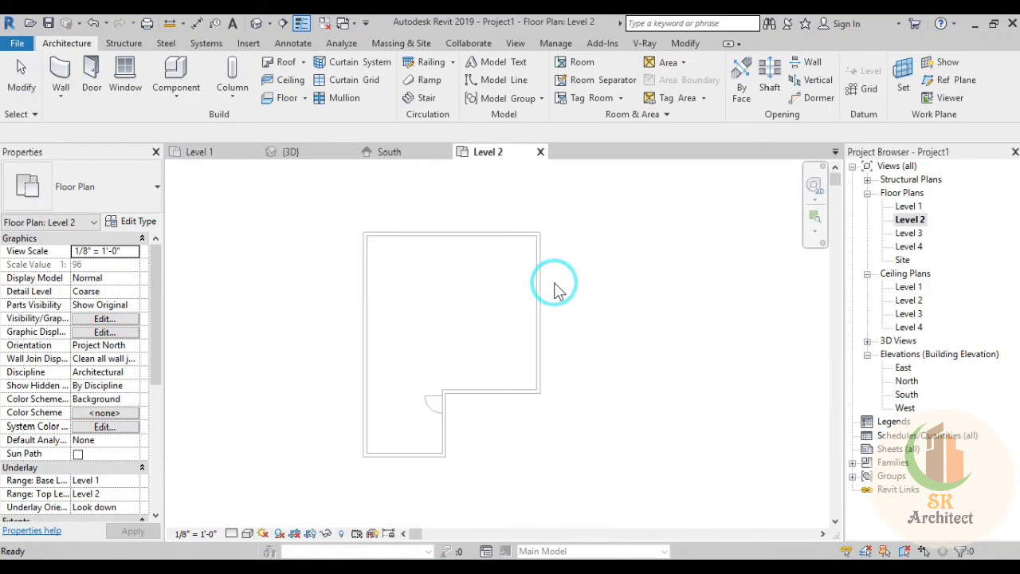
Step: Sketch a rectangular floor boundary starting at the top-left wall corner on Level 2
{"action": "scroll", "coordinate": [550, 303], "scroll_direction": "down", "scroll_amount": 1}
{"action": "middle_click_drag", "start_coordinate": [510, 337], "coordinate": [524, 341]}
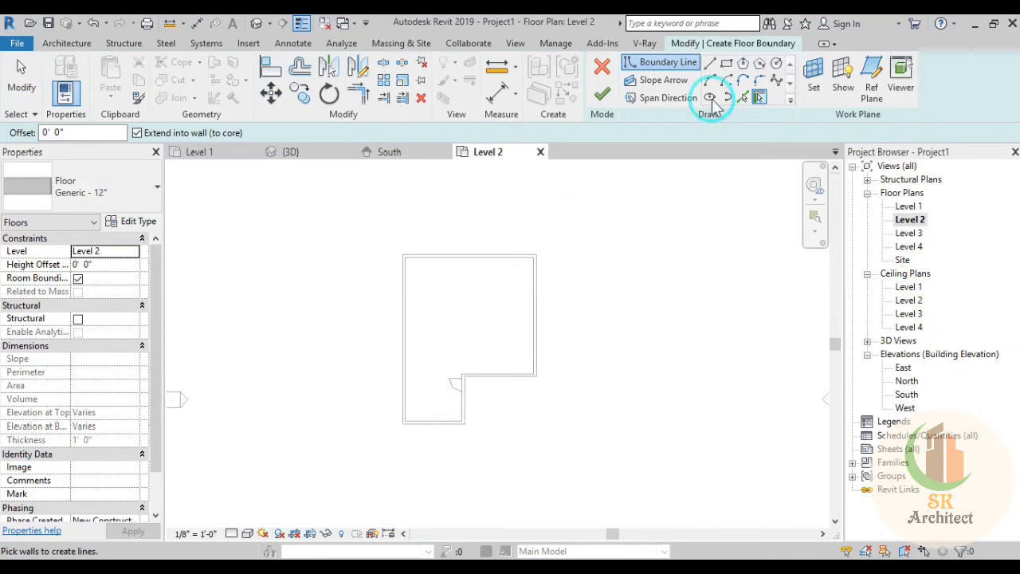
{"action": "left_click", "coordinate": [726, 64]}
{"action": "scroll", "coordinate": [452, 273], "scroll_direction": "up", "scroll_amount": 1}
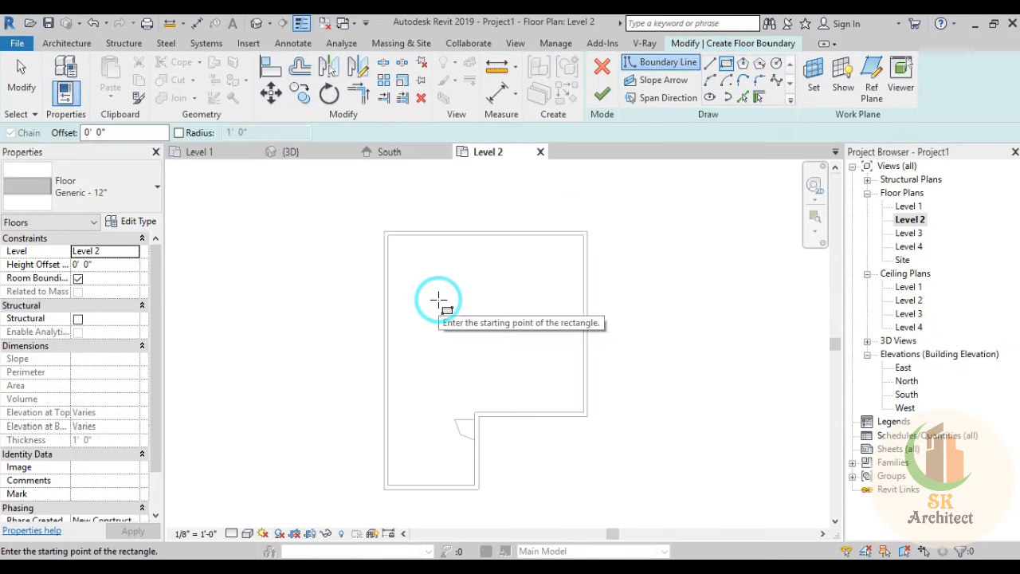
{"action": "scroll", "coordinate": [439, 296], "scroll_direction": "up", "scroll_amount": 1}
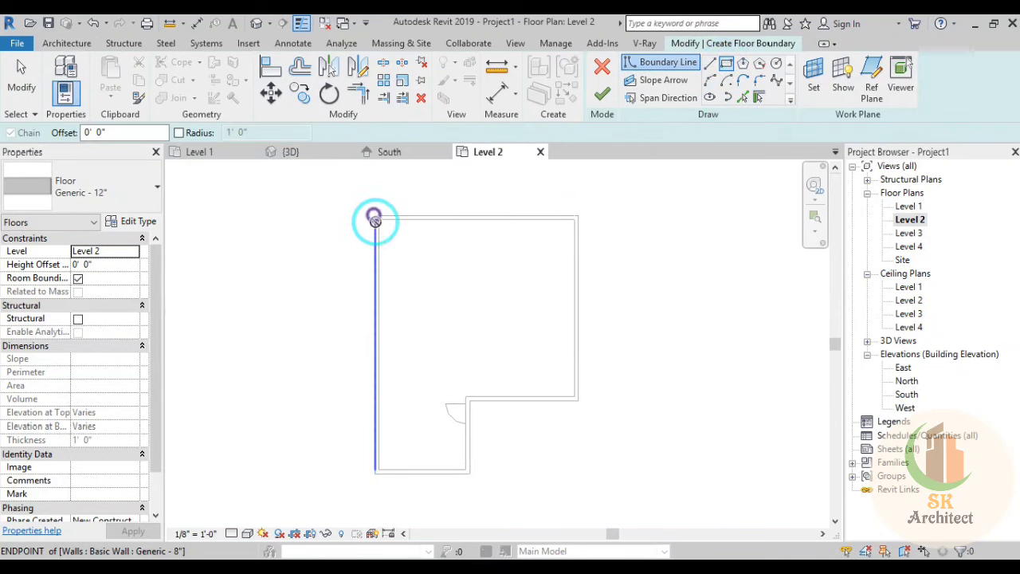
{"action": "left_click", "coordinate": [375, 217]}
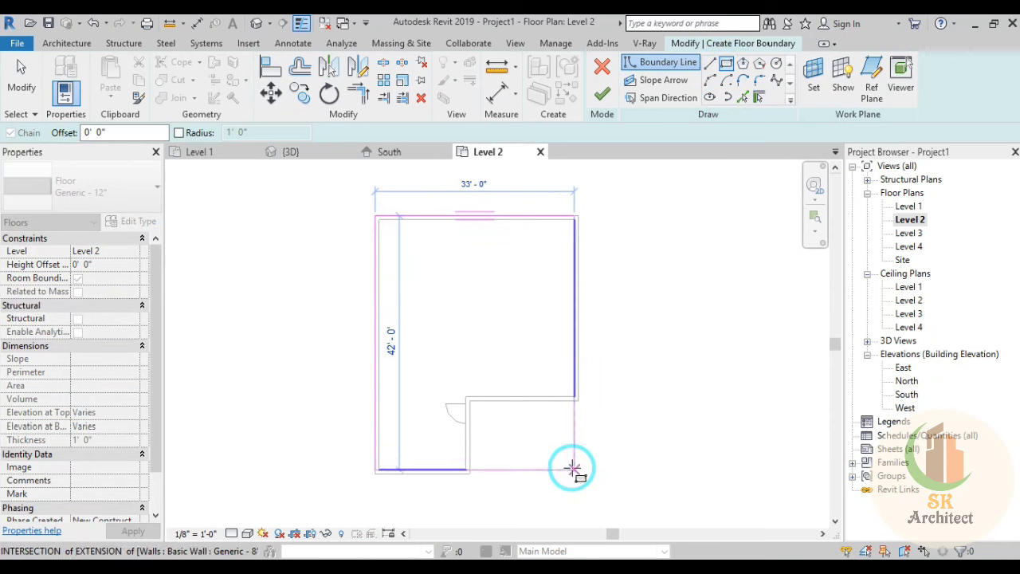
{"action": "left_click", "coordinate": [630, 452]}
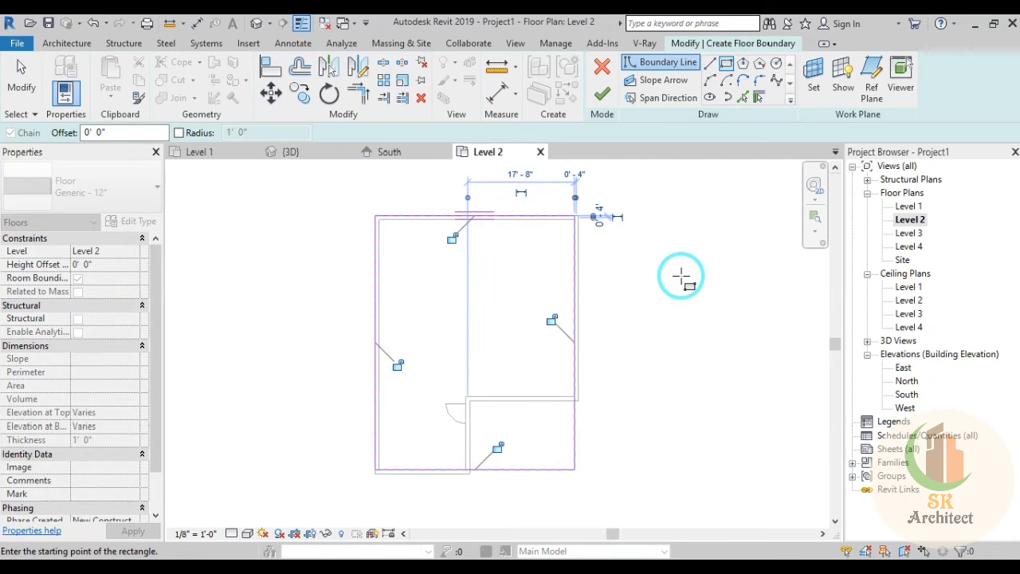
{"action": "right_click", "coordinate": [651, 226]}
{"action": "left_click", "coordinate": [660, 233]}
{"action": "scroll", "coordinate": [644, 364], "scroll_direction": "up", "scroll_amount": 2}
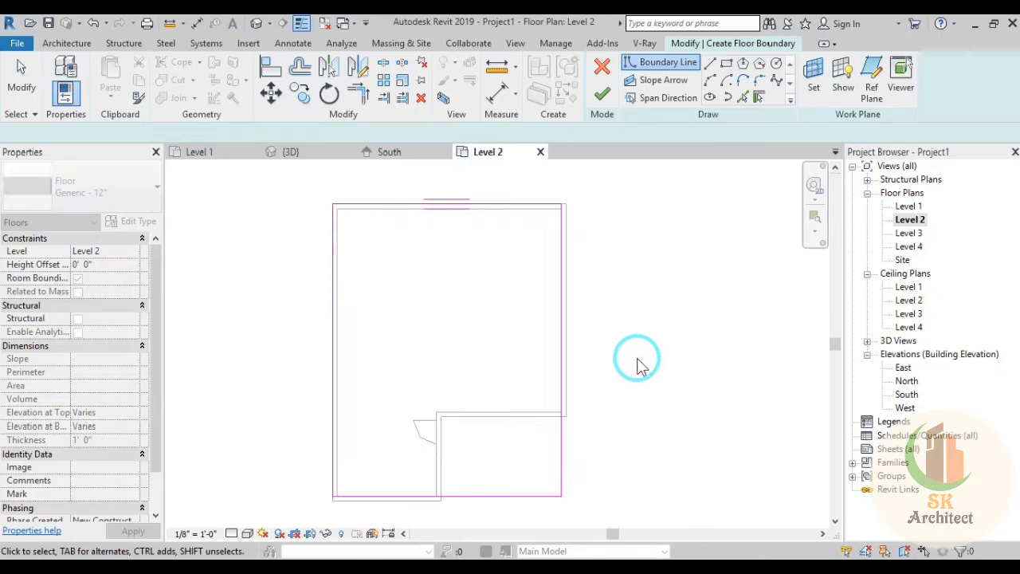
{"action": "middle_click_drag", "start_coordinate": [644, 365], "coordinate": [651, 356]}
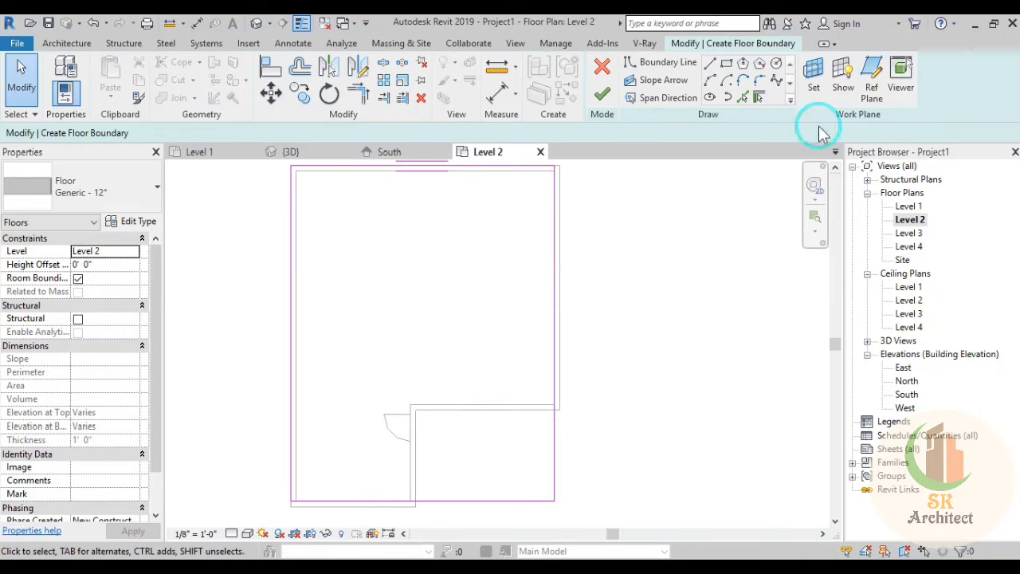
Step: Draw a boundary line from the wall endpoint and trim the bottom and right lines to the corner
{"action": "left_click", "coordinate": [408, 500]}
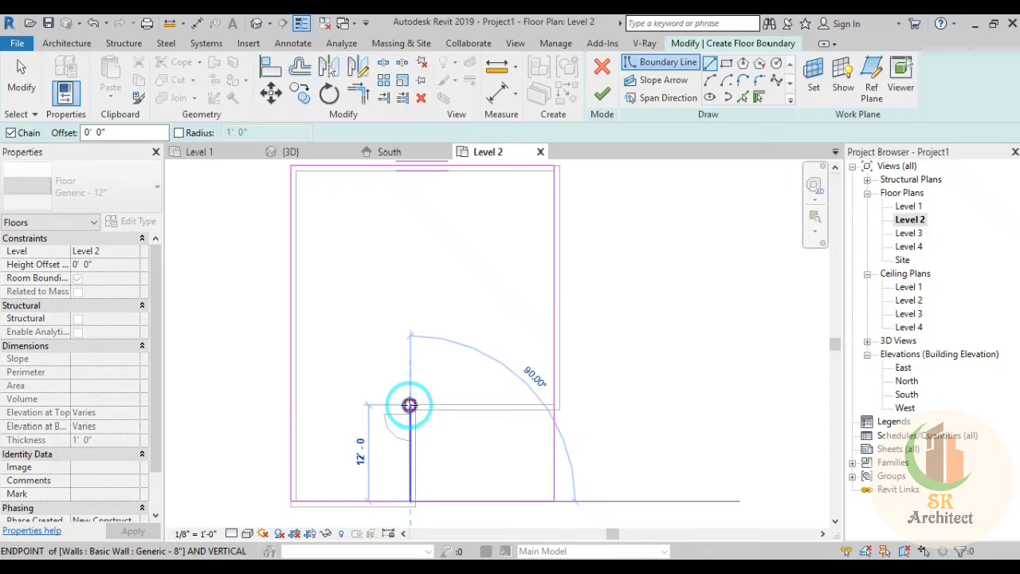
{"action": "left_click", "coordinate": [555, 402]}
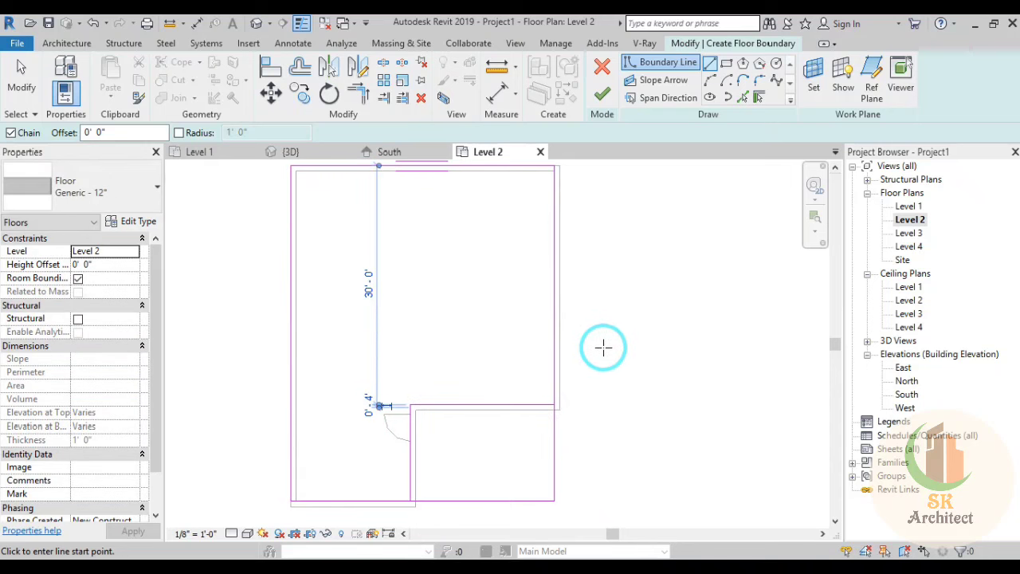
{"action": "left_click", "coordinate": [357, 95]}
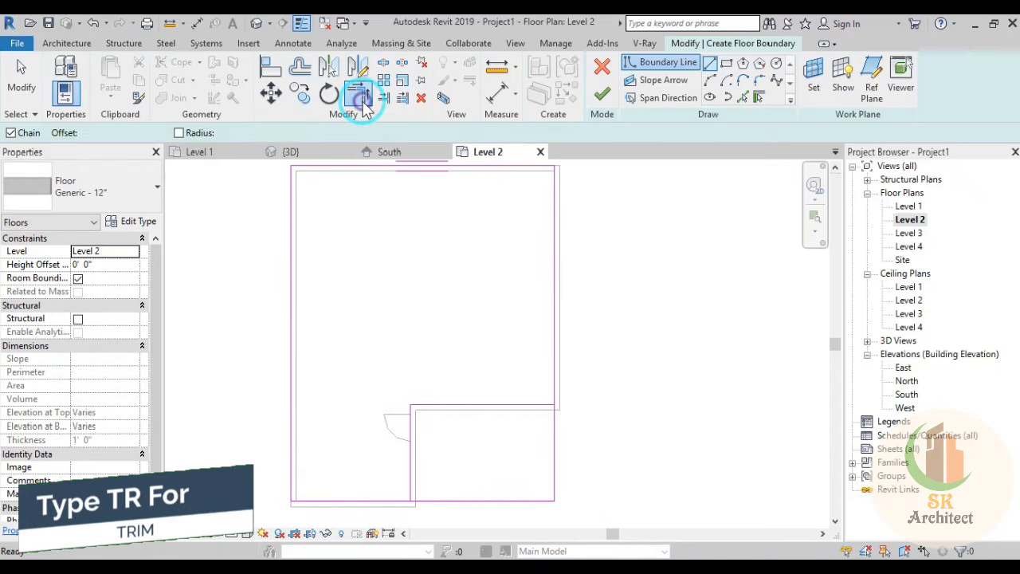
{"action": "left_click", "coordinate": [366, 506]}
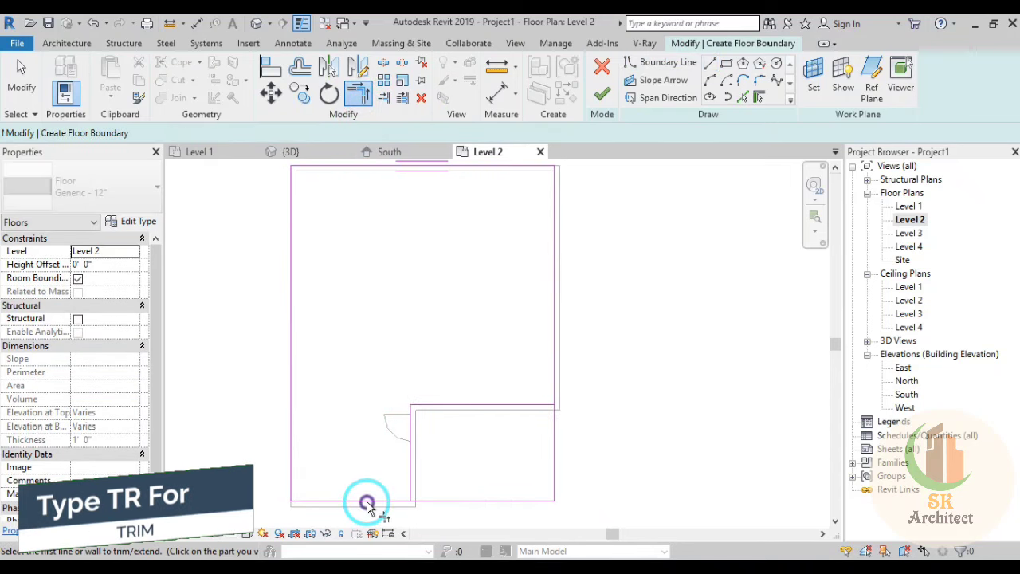
{"action": "left_click", "coordinate": [410, 467]}
{"action": "left_click", "coordinate": [497, 406]}
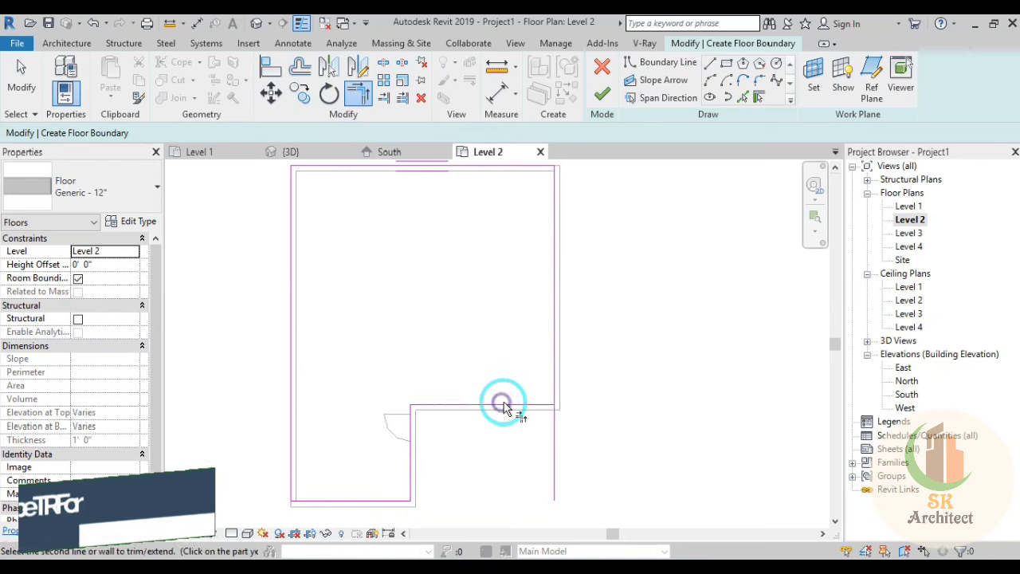
{"action": "left_click", "coordinate": [552, 371]}
{"action": "key", "text": "Escape"}
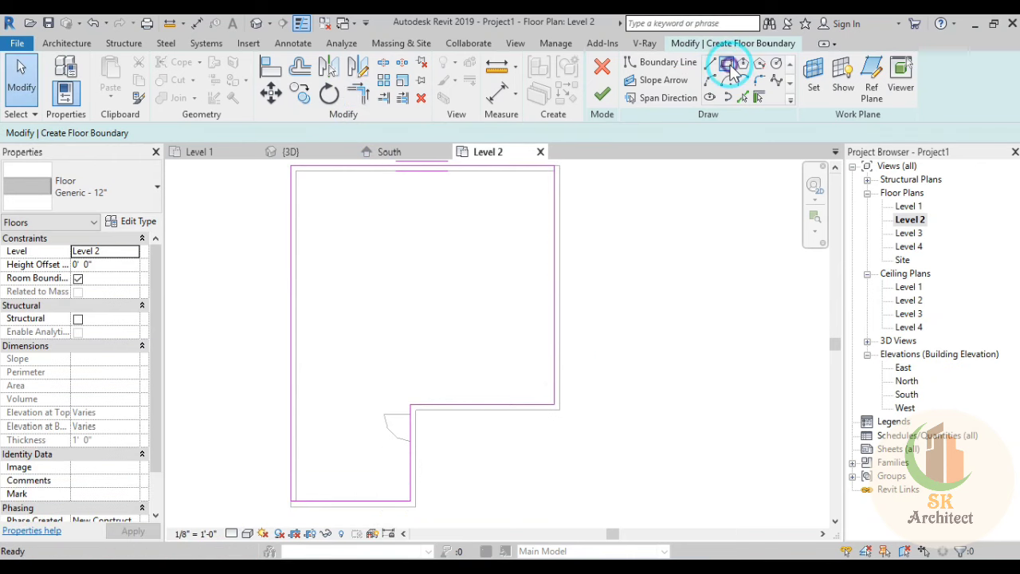
Step: Draw a rectangular floor boundary from the wall endpoint around the smaller lower-right room
{"action": "left_click", "coordinate": [727, 65]}
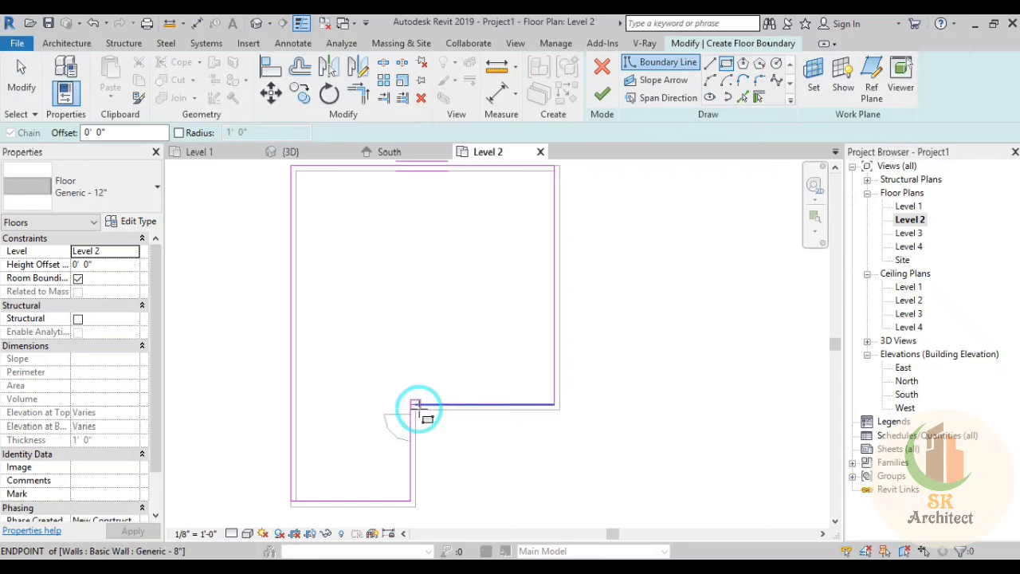
{"action": "scroll", "coordinate": [415, 410], "scroll_direction": "up", "scroll_amount": 3}
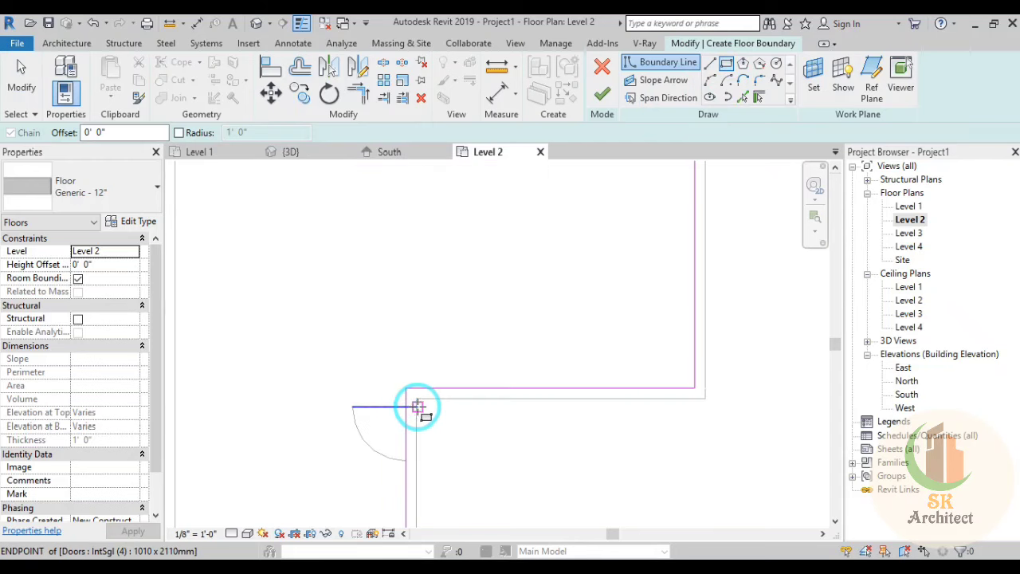
{"action": "left_click", "coordinate": [416, 398]}
{"action": "scroll", "coordinate": [531, 478], "scroll_direction": "down", "scroll_amount": 4}
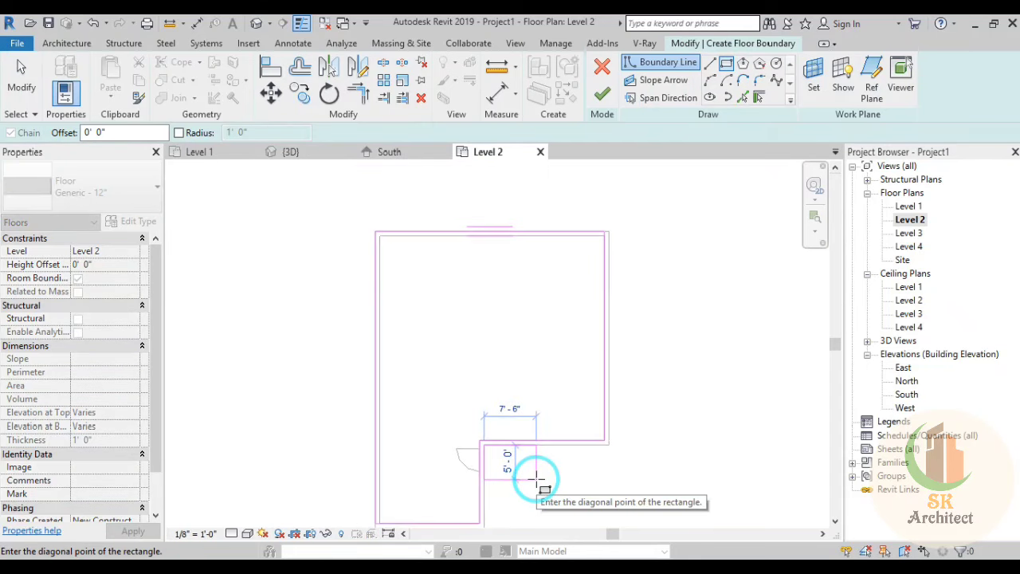
{"action": "middle_click_drag", "start_coordinate": [531, 478], "coordinate": [537, 337]}
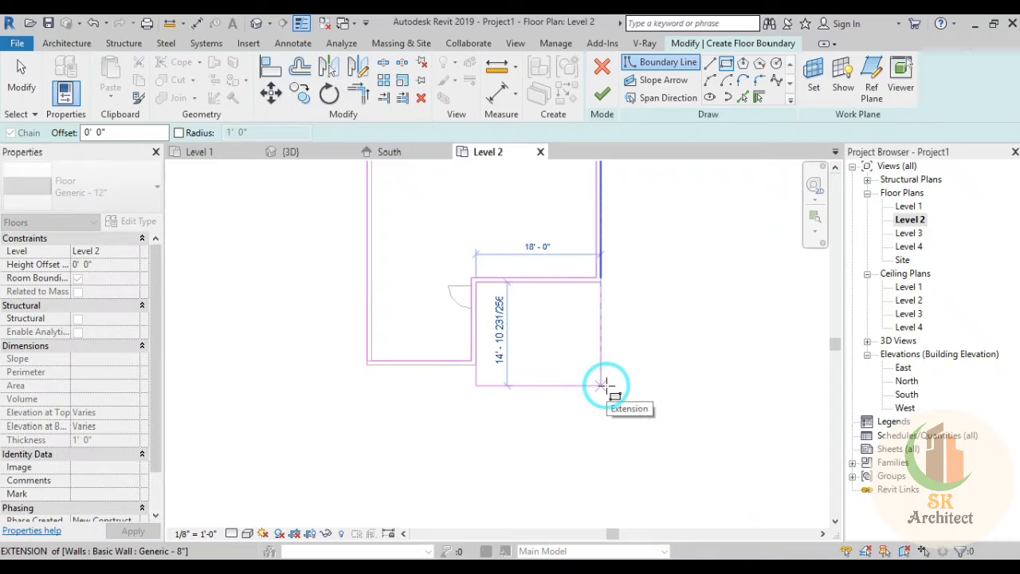
{"action": "left_click", "coordinate": [734, 385]}
{"action": "key", "text": "Escape"}
{"action": "key", "text": "Escape"}
Step: Switch the boundary tool to picking walls with a 1' 6" offset
{"action": "scroll", "coordinate": [455, 405], "scroll_direction": "up", "scroll_amount": 2}
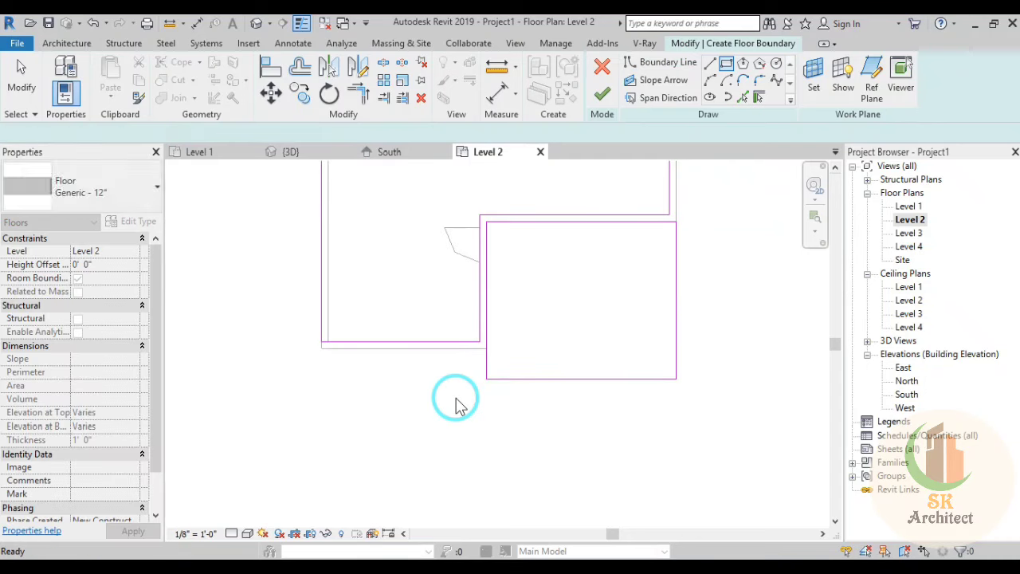
{"action": "scroll", "coordinate": [455, 405], "scroll_direction": "up", "scroll_amount": 1}
{"action": "middle_click_drag", "start_coordinate": [455, 404], "coordinate": [471, 414]}
{"action": "left_click", "coordinate": [742, 96]}
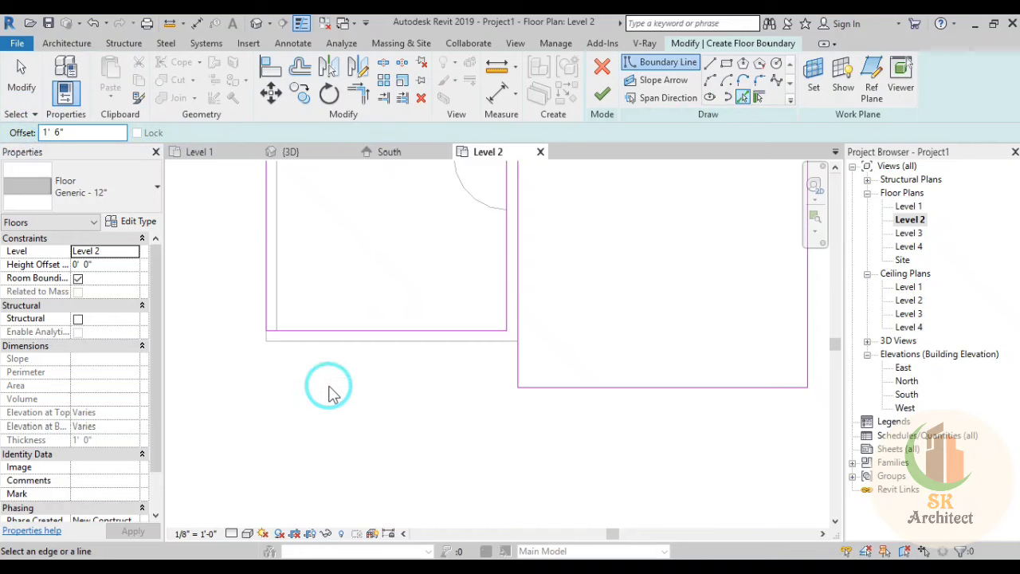
Step: Add an offset boundary line below the lower wall and move the rectangle's bottom edge up
{"action": "left_click", "coordinate": [369, 351]}
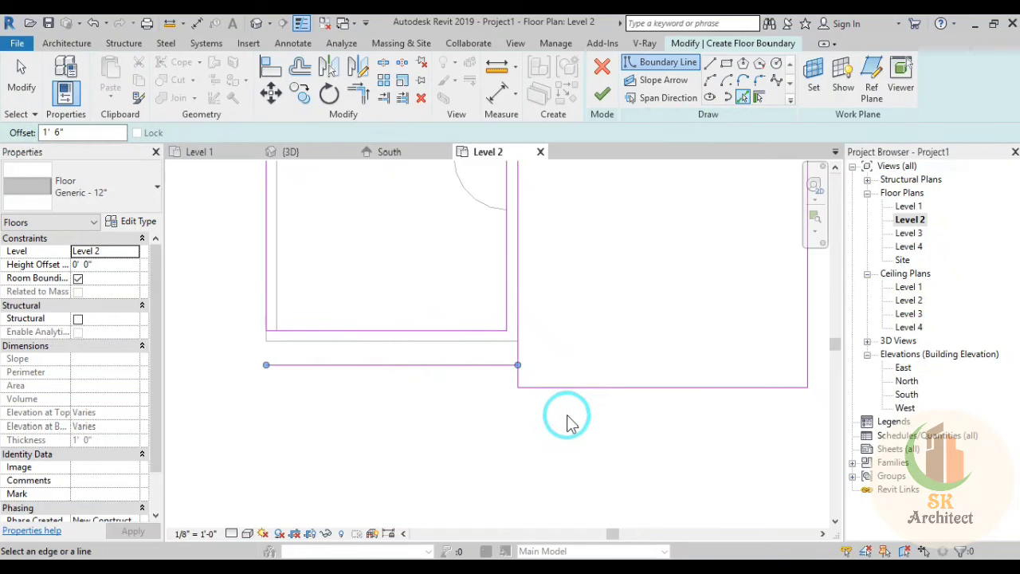
{"action": "middle_click_drag", "start_coordinate": [568, 423], "coordinate": [478, 446]}
{"action": "scroll", "coordinate": [478, 446], "scroll_direction": "up", "scroll_amount": 1}
{"action": "key", "text": "Escape"}
{"action": "key", "text": "Escape"}
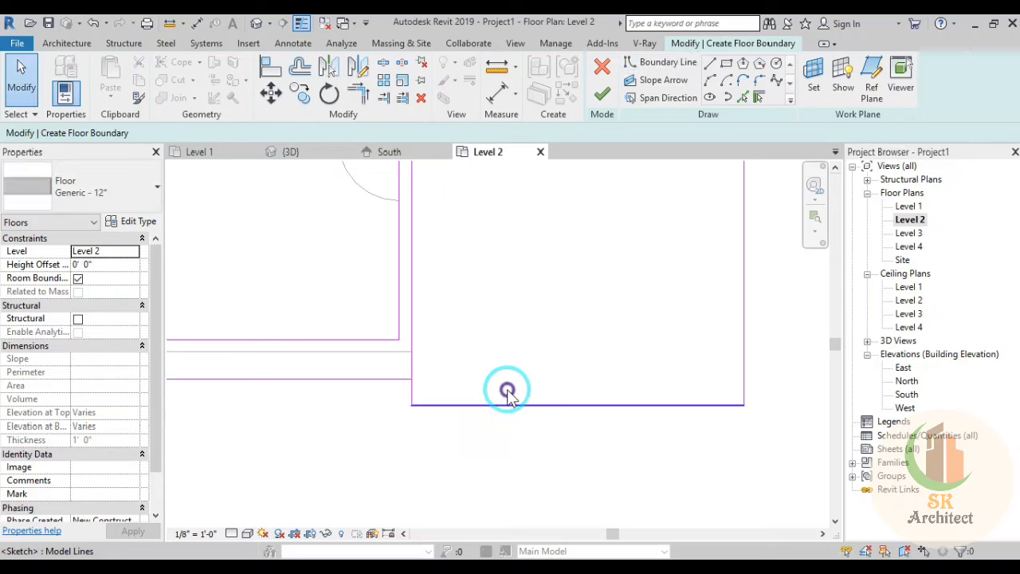
{"action": "left_click_drag", "start_coordinate": [507, 390], "coordinate": [503, 378]}
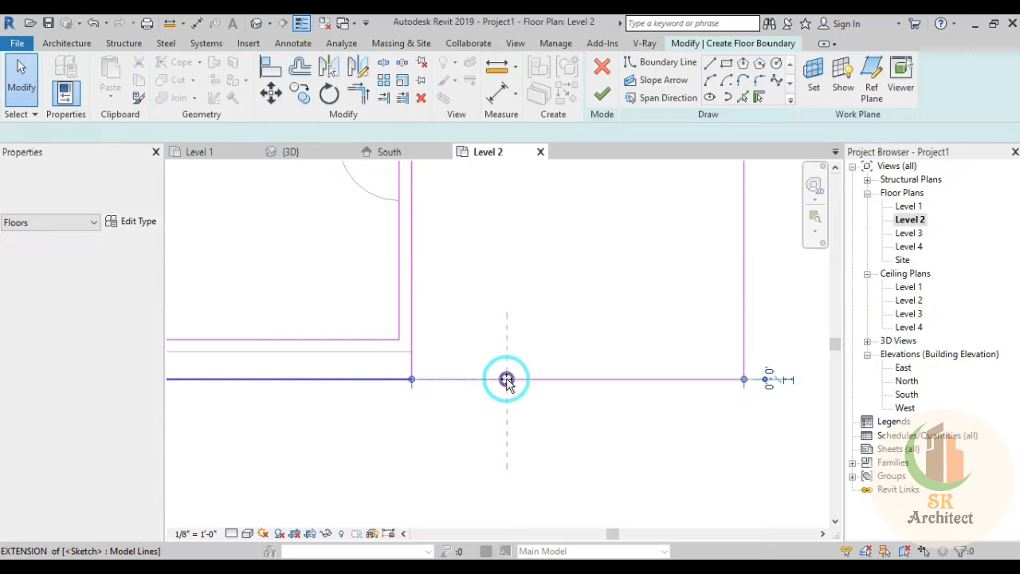
{"action": "left_click", "coordinate": [345, 434]}
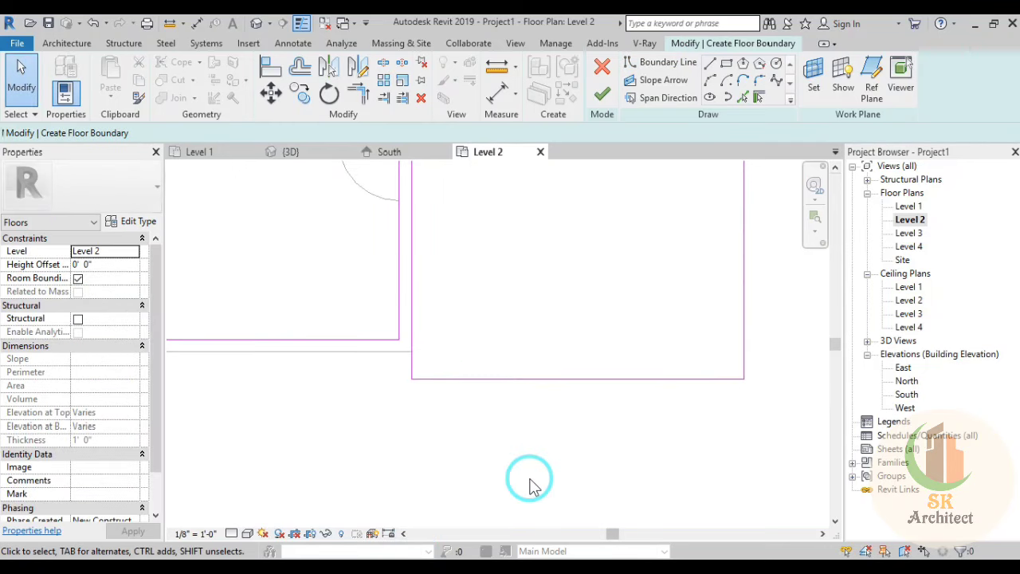
{"action": "scroll", "coordinate": [532, 486], "scroll_direction": "down", "scroll_amount": 2}
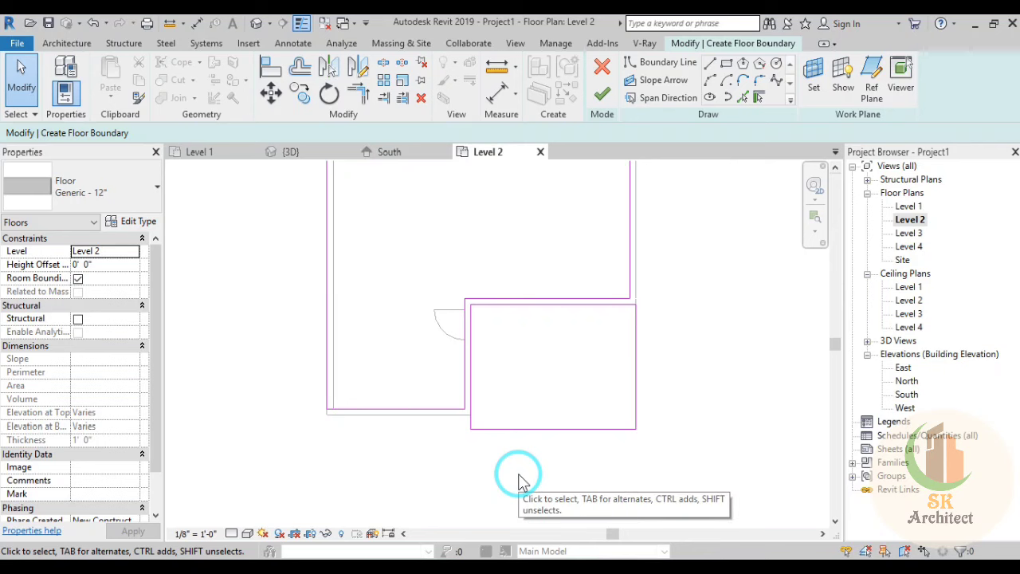
Step: Undo the three boundary changes to restore the L outline plus rectangle sketch
{"action": "left_click", "coordinate": [90, 25]}
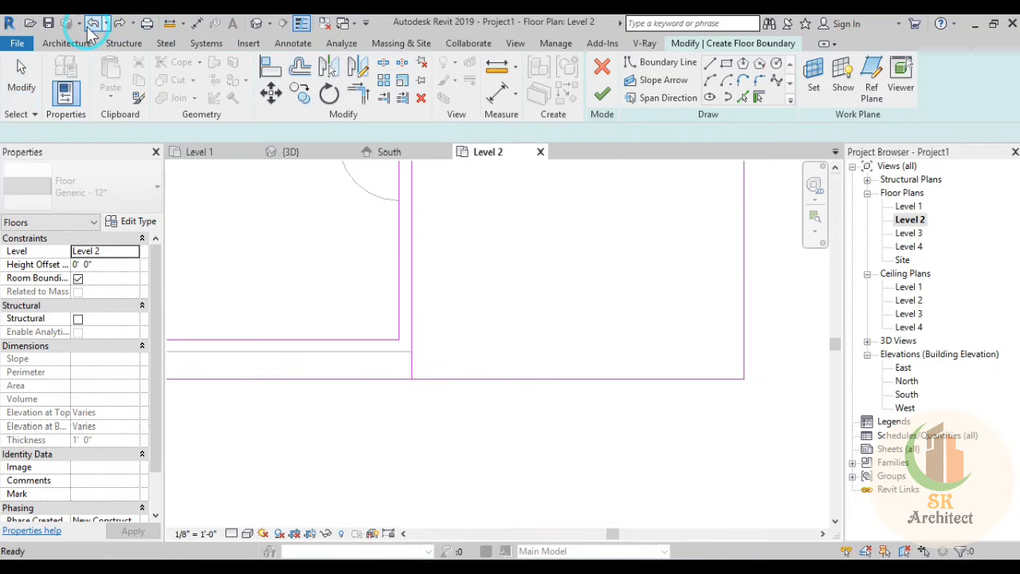
{"action": "left_click", "coordinate": [90, 25]}
{"action": "left_click", "coordinate": [90, 25]}
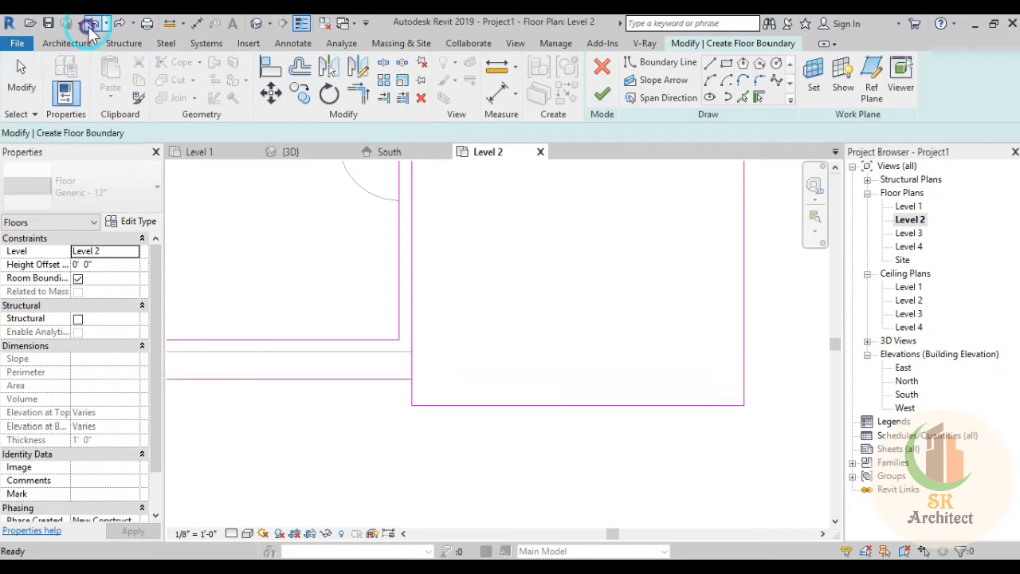
{"action": "scroll", "coordinate": [295, 175], "scroll_direction": "down", "scroll_amount": 2}
{"action": "scroll", "coordinate": [330, 348], "scroll_direction": "down", "scroll_amount": 2}
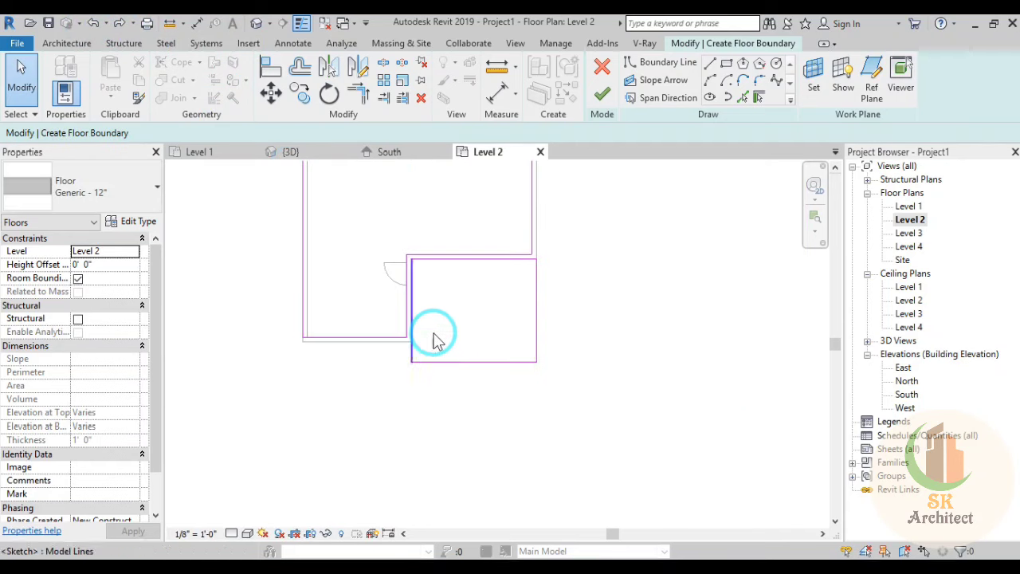
{"action": "middle_click_drag", "start_coordinate": [432, 337], "coordinate": [439, 420]}
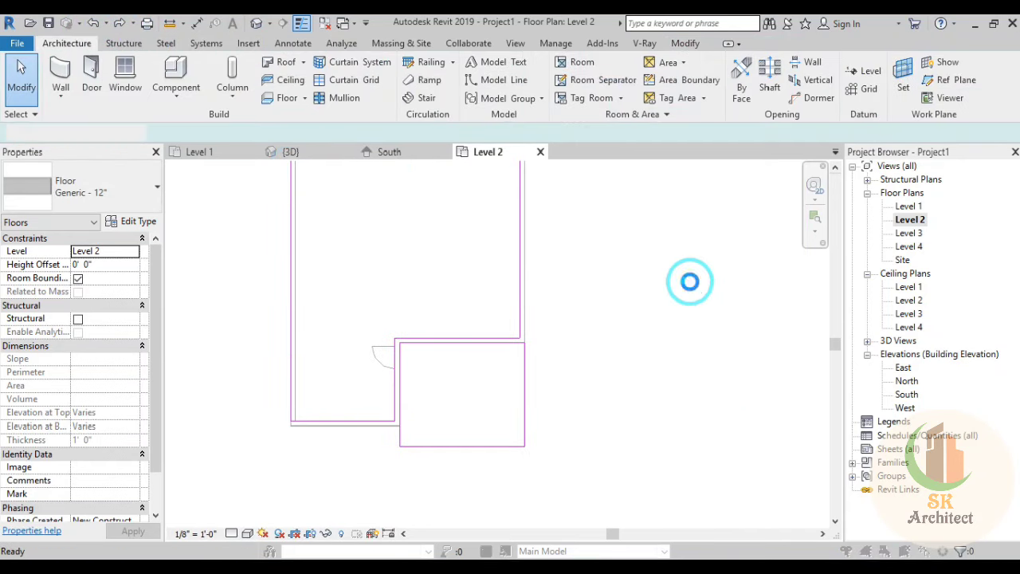
Step: Finish the Level 2 floor, attaching the walls below to it and dismissing the warning
{"action": "left_click", "coordinate": [536, 300]}
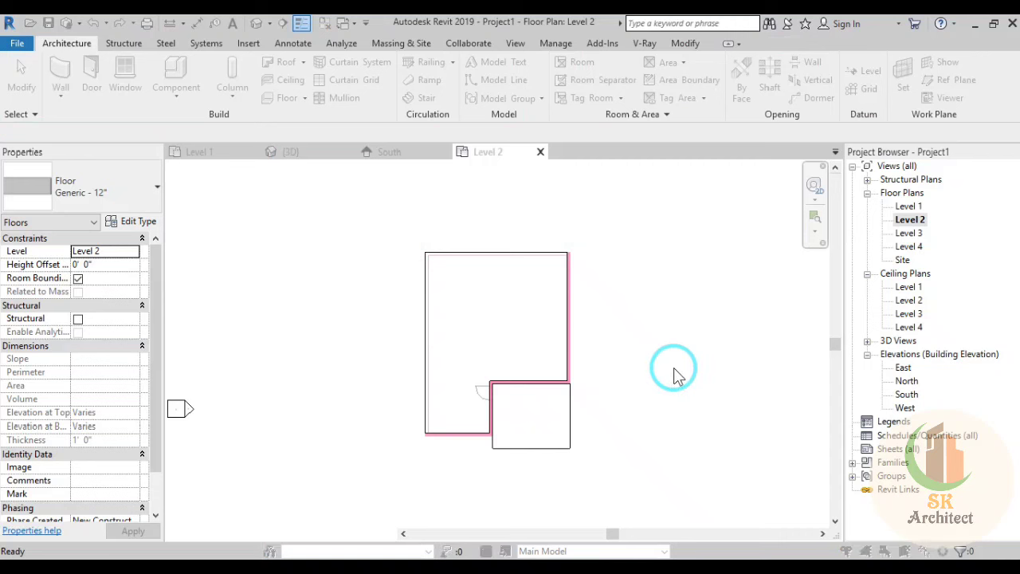
{"action": "left_click", "coordinate": [550, 344]}
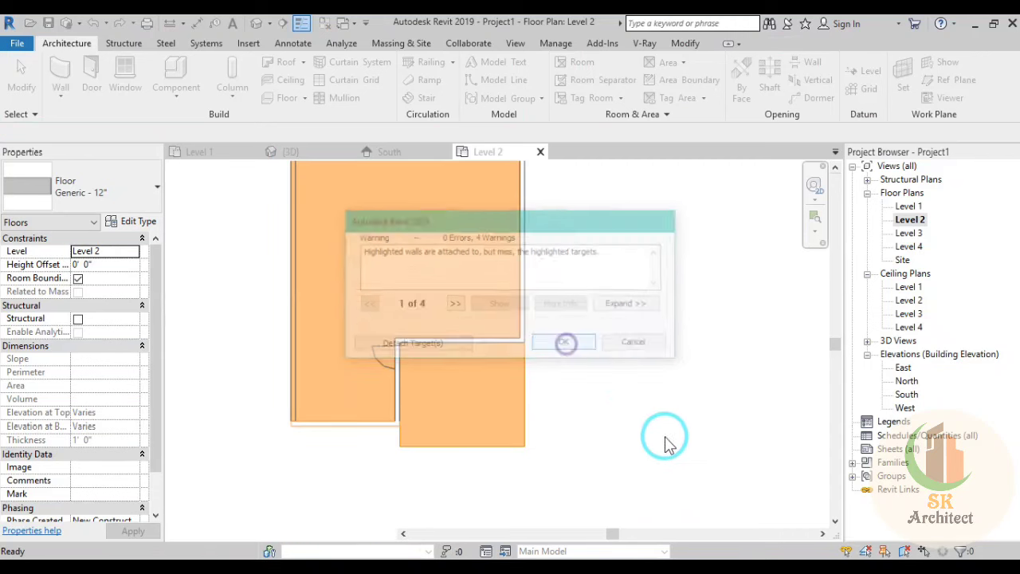
{"action": "left_click", "coordinate": [658, 440]}
{"action": "scroll", "coordinate": [658, 440], "scroll_direction": "down", "scroll_amount": 2}
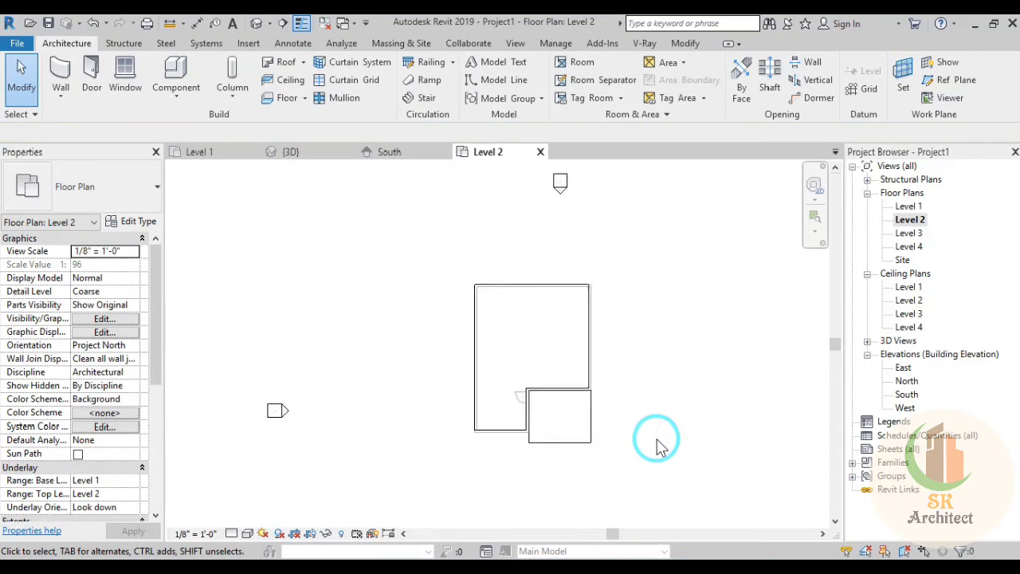
Step: View the house in {3D}, orbit it, and highlight the connected wall chain
{"action": "left_click", "coordinate": [291, 151]}
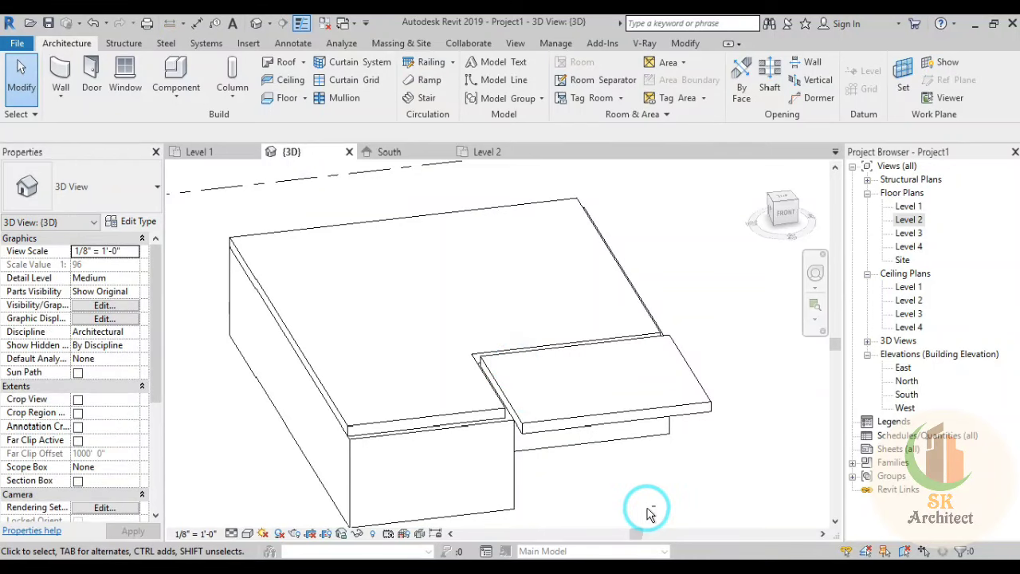
{"action": "mouse_move", "coordinate": [637, 490]}
{"action": "middle_mouse_down", "text": "shift"}
{"action": "mouse_move", "coordinate": [493, 329]}
{"action": "mouse_move", "coordinate": [432, 353]}
{"action": "mouse_move", "coordinate": [449, 439]}
{"action": "mouse_move", "coordinate": [596, 510]}
{"action": "mouse_move", "coordinate": [713, 471]}
{"action": "mouse_move", "coordinate": [713, 364]}
{"action": "middle_mouse_up", "text": "shift"}
{"action": "scroll", "coordinate": [713, 364], "scroll_direction": "down", "scroll_amount": 1}
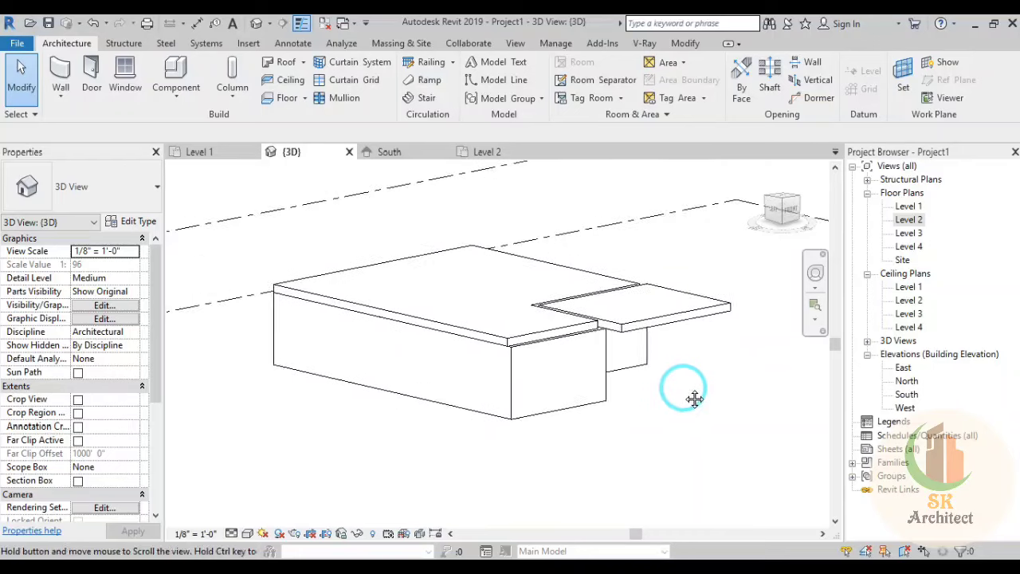
{"action": "scroll", "coordinate": [689, 397], "scroll_direction": "down", "scroll_amount": 1}
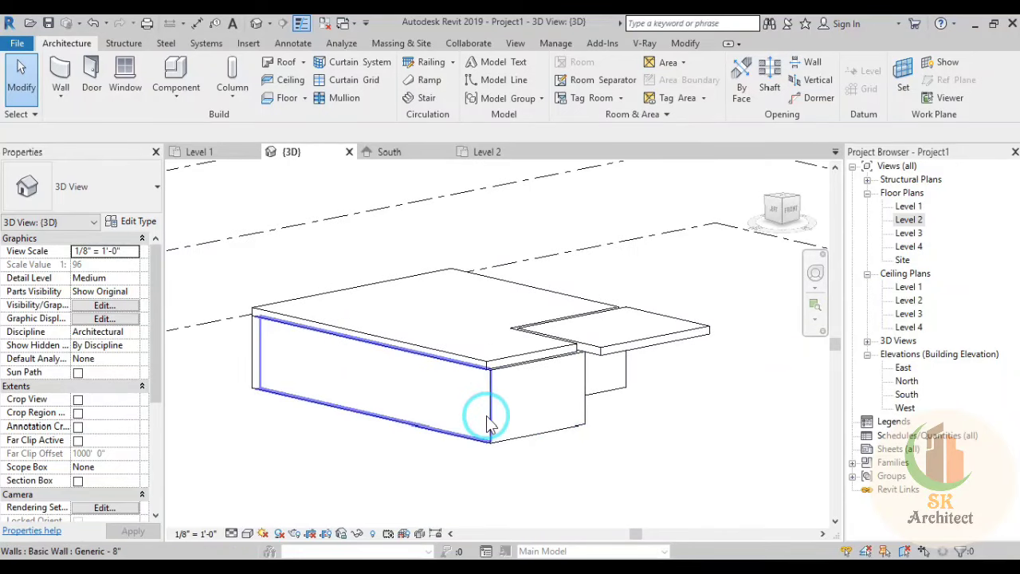
{"action": "key", "text": "Tab"}
Step: Set the walls' Top Constraint to a higher level and attach their tops to the floor slab
{"action": "left_click", "coordinate": [371, 371]}
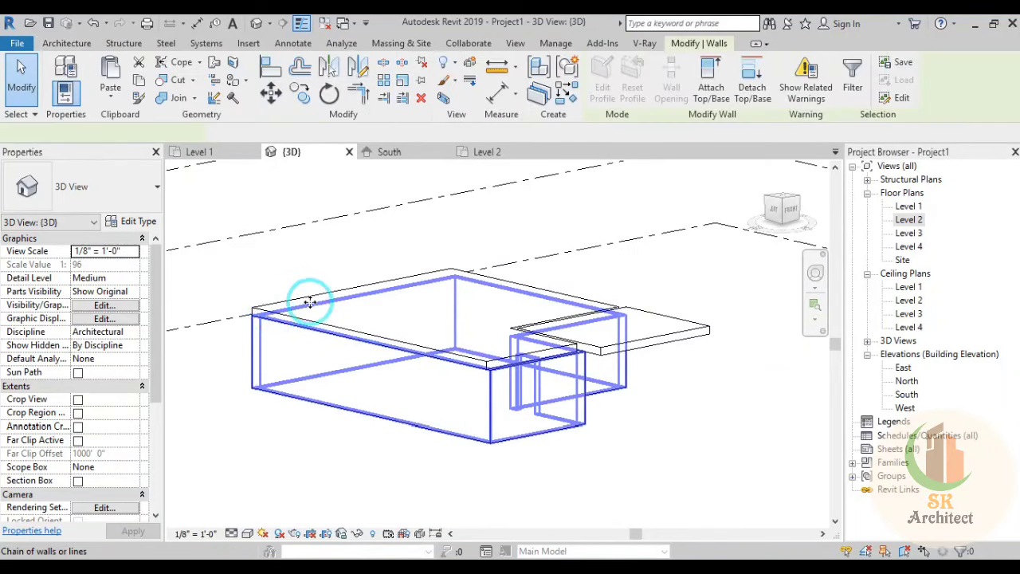
{"action": "left_click", "coordinate": [134, 321]}
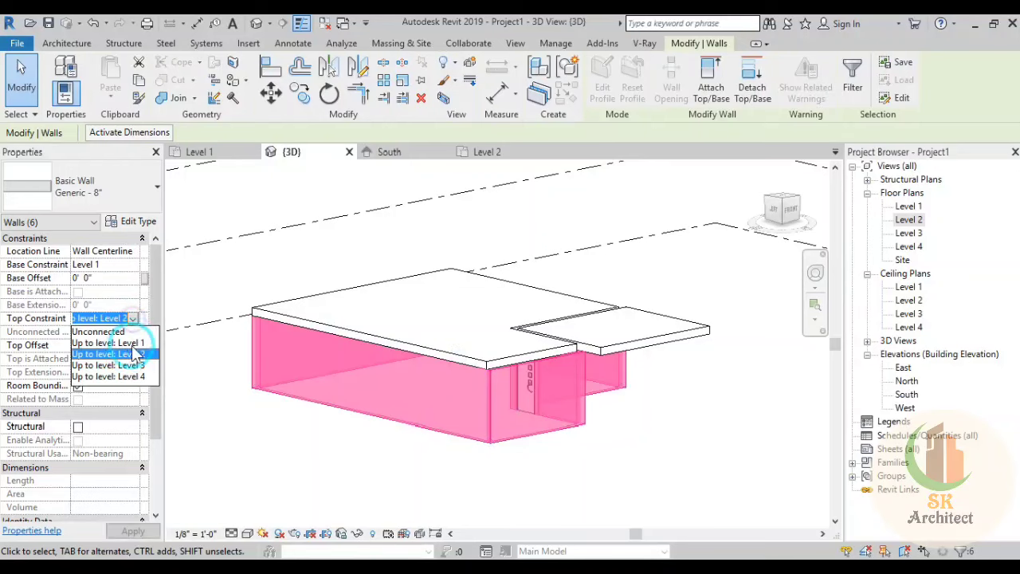
{"action": "left_click", "coordinate": [120, 353]}
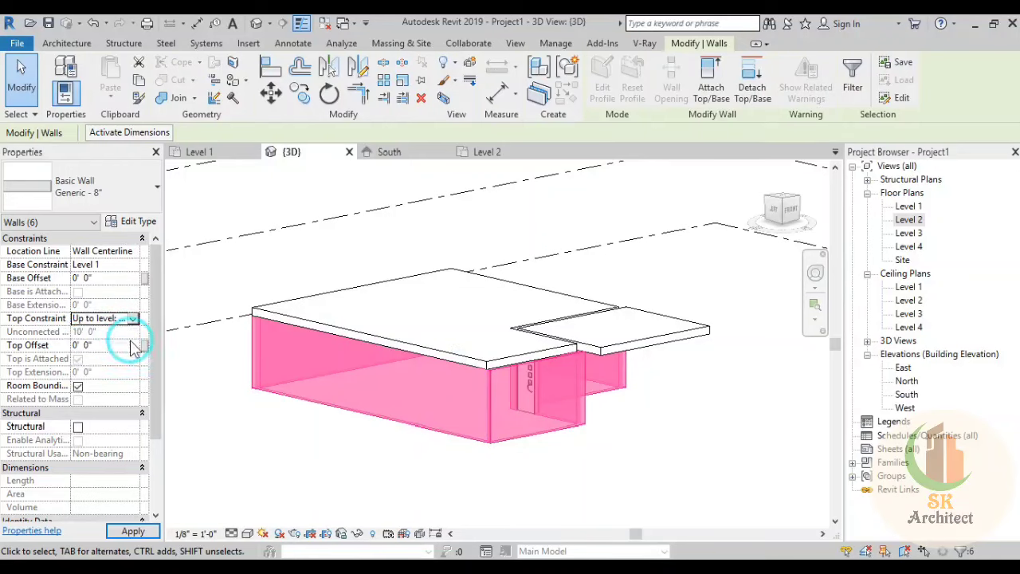
{"action": "left_click", "coordinate": [133, 319]}
{"action": "left_click", "coordinate": [131, 367]}
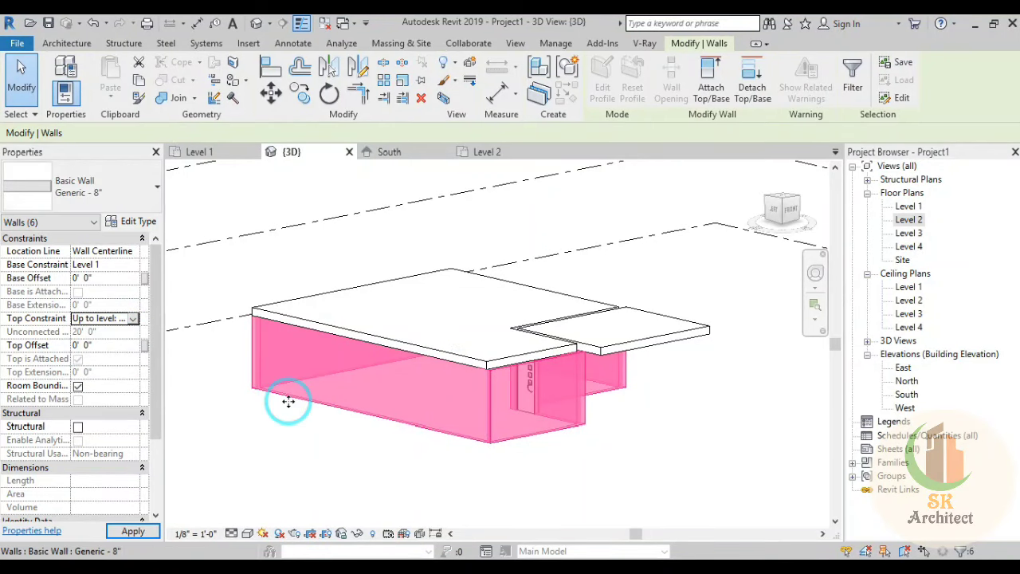
{"action": "left_click", "coordinate": [712, 87]}
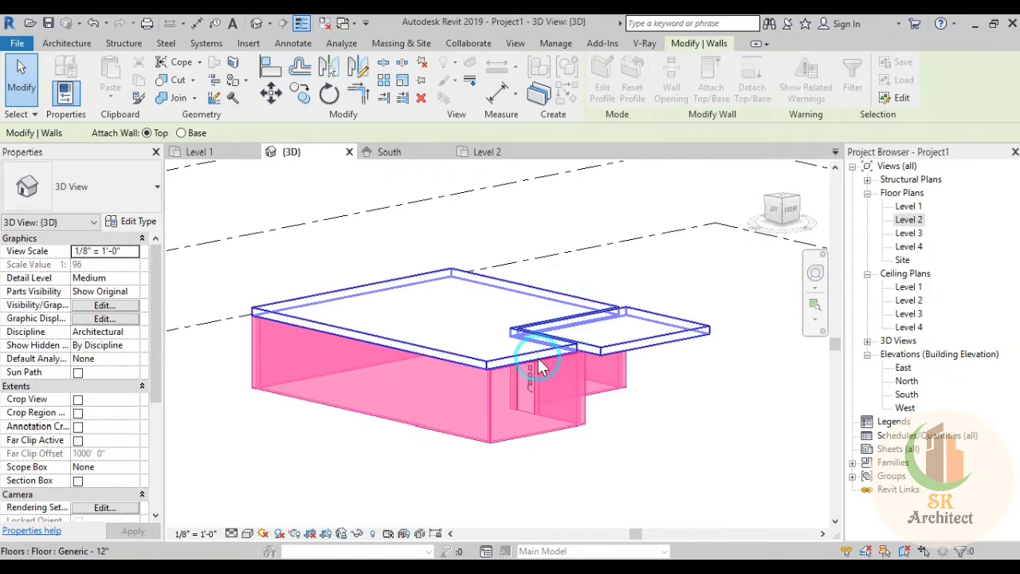
{"action": "left_click", "coordinate": [581, 402]}
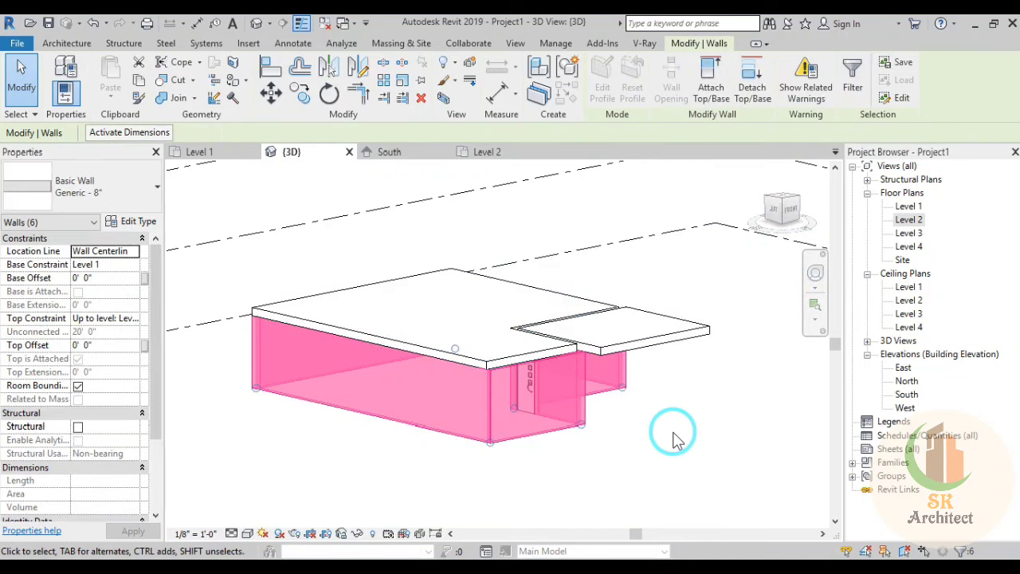
{"action": "left_click", "coordinate": [680, 484]}
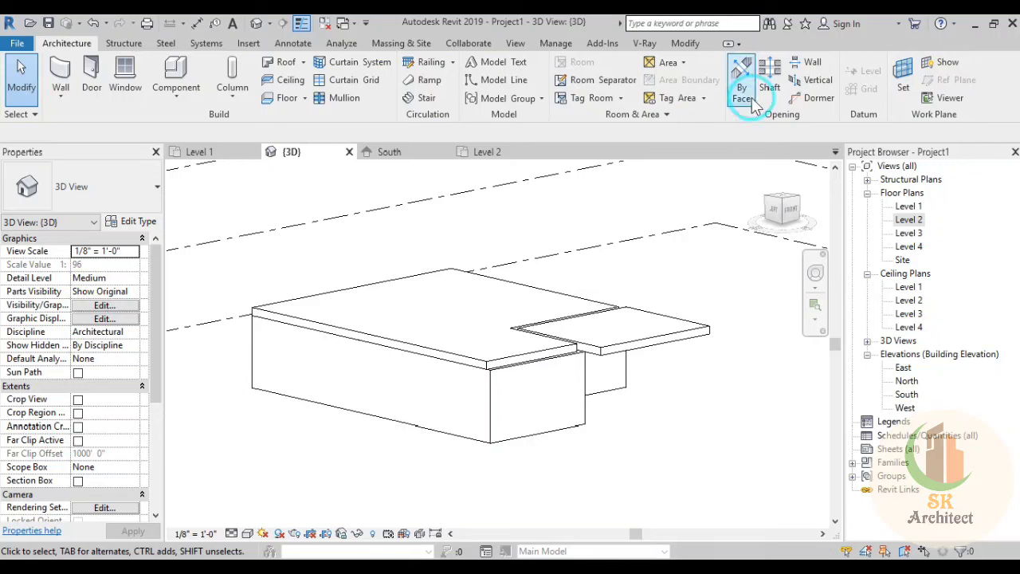
Step: Select all six connected walls and detach their tops from the floor slab
{"action": "left_click", "coordinate": [556, 423]}
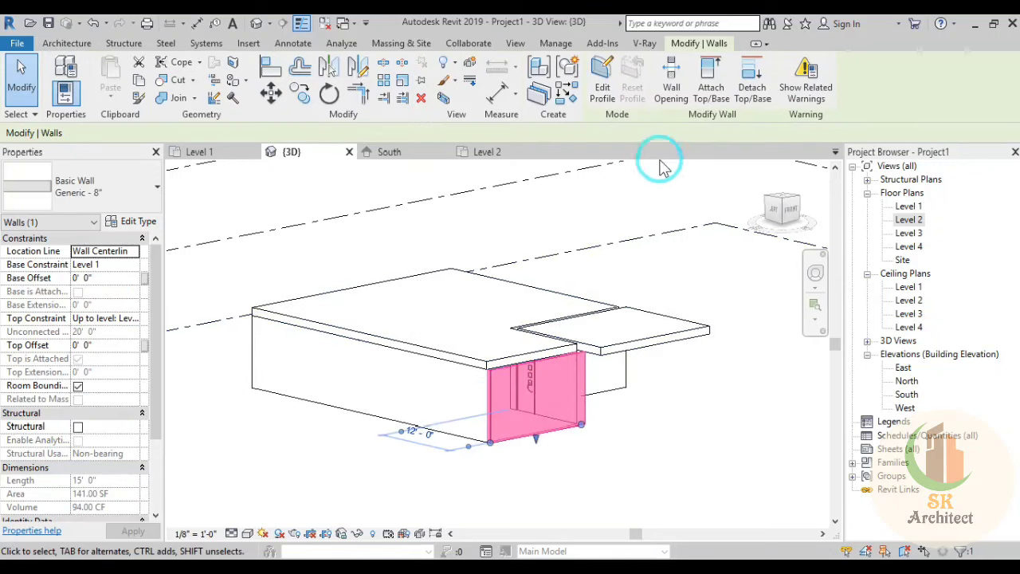
{"action": "left_click", "coordinate": [610, 446]}
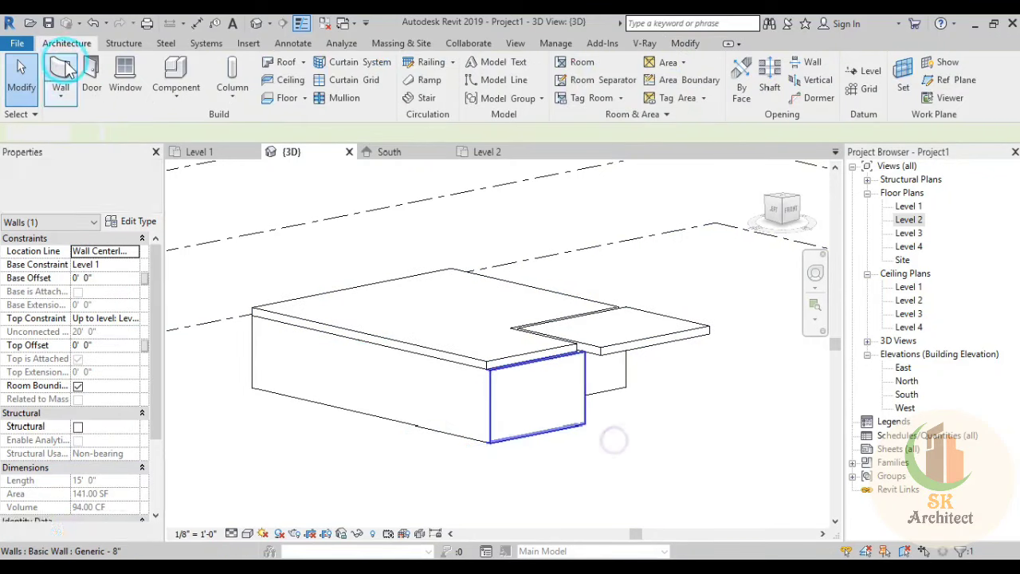
{"action": "key", "text": "Tab"}
{"action": "left_click", "coordinate": [412, 426]}
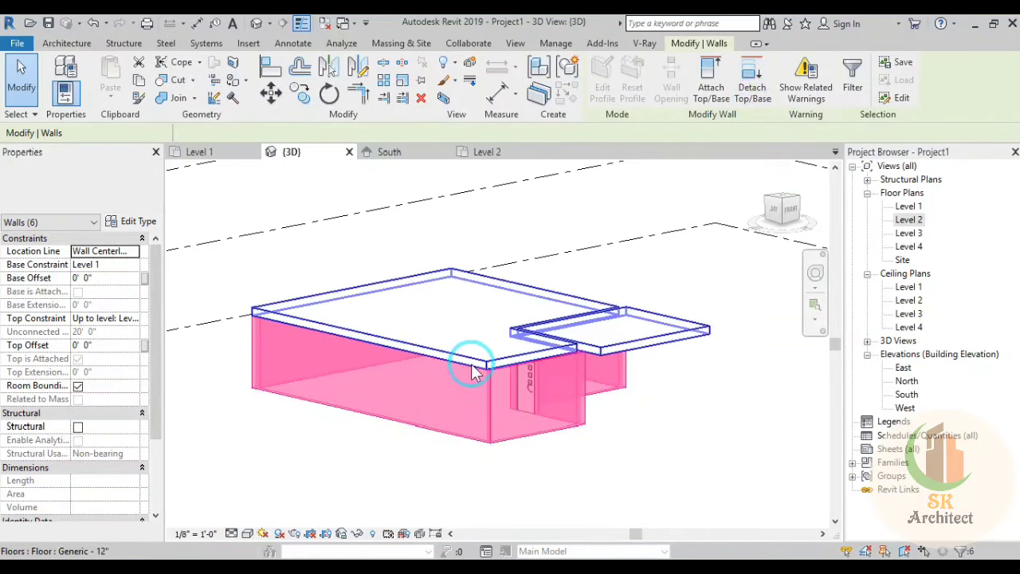
{"action": "left_click", "coordinate": [473, 371]}
{"action": "left_click", "coordinate": [672, 411]}
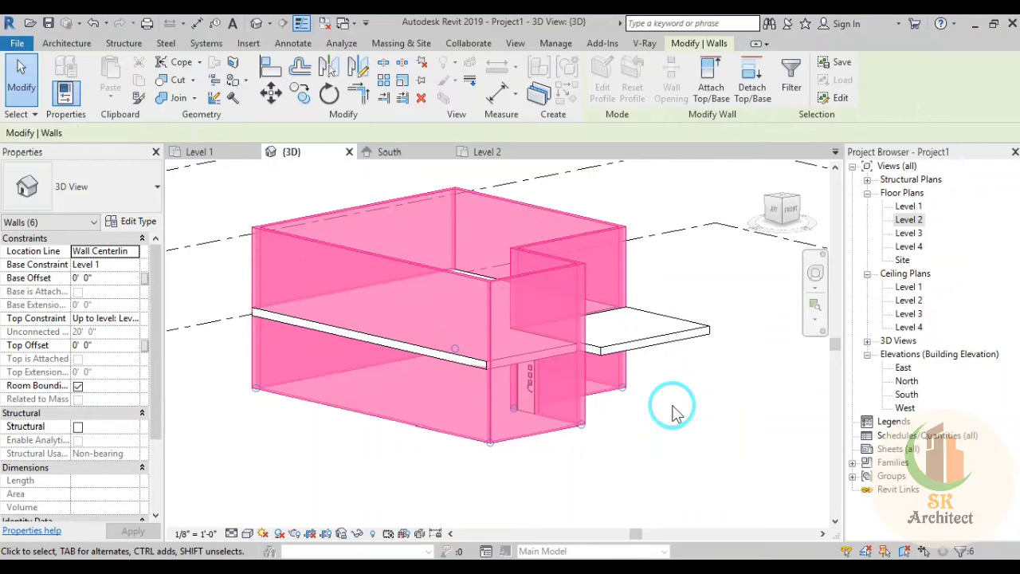
{"action": "key", "text": "Escape"}
{"action": "mouse_move", "coordinate": [661, 406]}
{"action": "middle_mouse_down", "text": "shift"}
{"action": "mouse_move", "coordinate": [652, 426]}
{"action": "mouse_move", "coordinate": [664, 440]}
{"action": "mouse_move", "coordinate": [611, 478]}
{"action": "mouse_move", "coordinate": [644, 375]}
{"action": "middle_mouse_up", "text": "shift"}
Step: Select the floor slab and edit its boundary sketch from the TOP view
{"action": "left_click", "coordinate": [644, 375]}
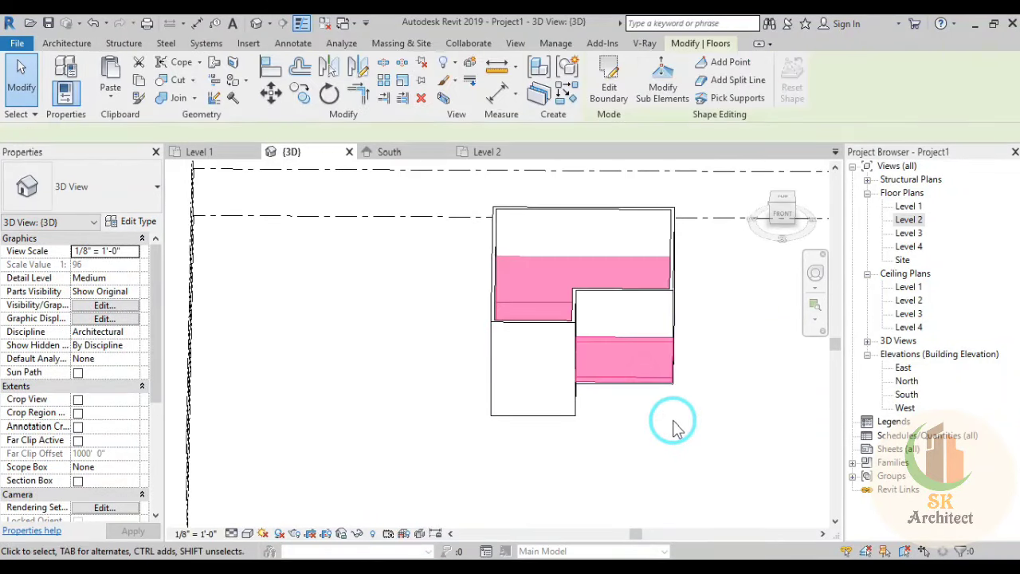
{"action": "mouse_move", "coordinate": [667, 422]}
{"action": "middle_mouse_down", "text": "shift"}
{"action": "mouse_move", "coordinate": [671, 391]}
{"action": "mouse_move", "coordinate": [622, 178]}
{"action": "middle_mouse_up", "text": "shift"}
{"action": "left_click", "coordinate": [612, 87]}
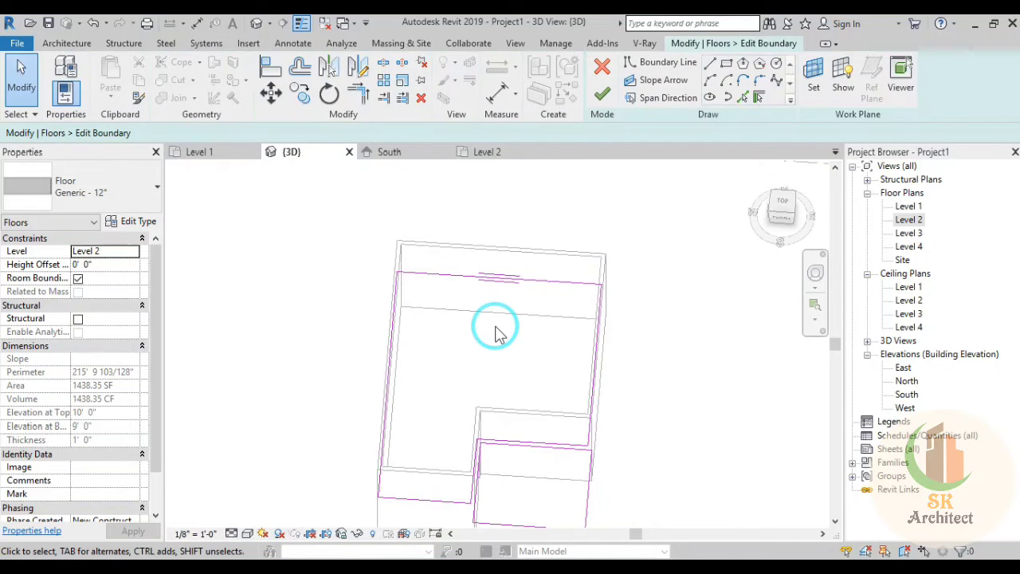
{"action": "left_click", "coordinate": [783, 204]}
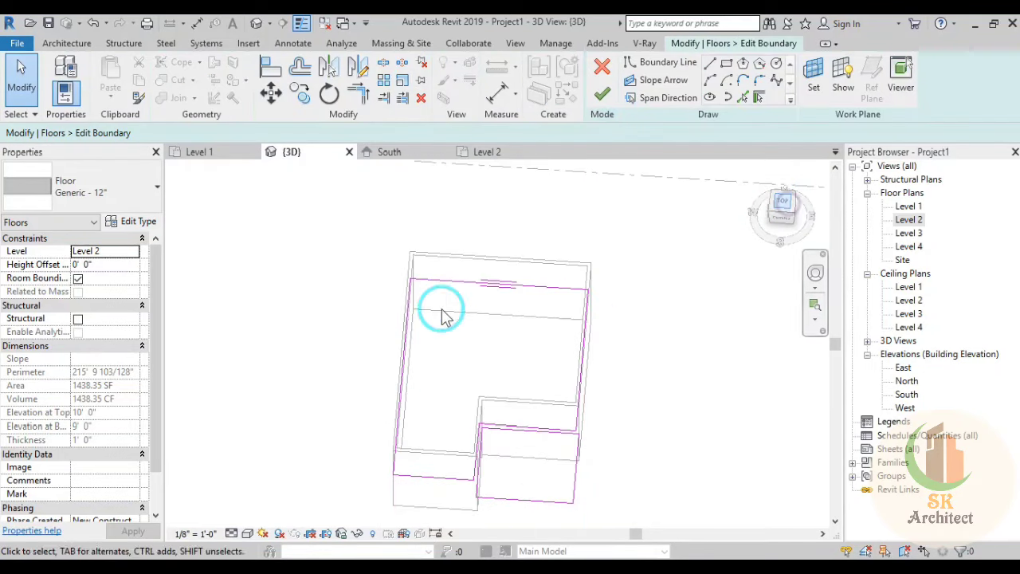
{"action": "scroll", "coordinate": [454, 295], "scroll_direction": "up", "scroll_amount": 3}
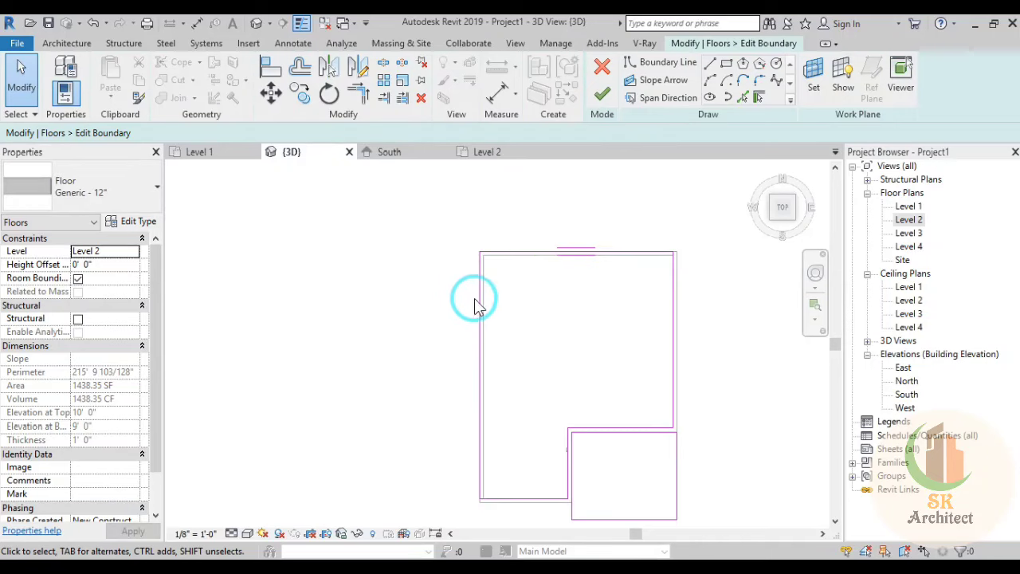
{"action": "scroll", "coordinate": [479, 311], "scroll_direction": "up", "scroll_amount": 3}
Step: Move the left and top boundary lines onto the walls' inner faces
{"action": "middle_click_drag", "start_coordinate": [422, 407], "coordinate": [353, 432]}
{"action": "scroll", "coordinate": [342, 385], "scroll_direction": "down", "scroll_amount": 1}
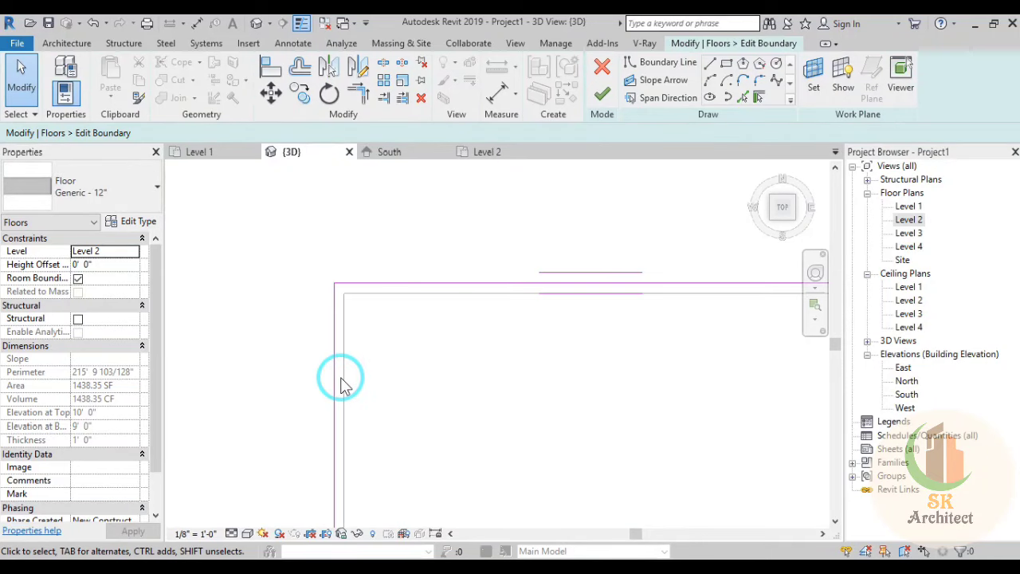
{"action": "left_click_drag", "start_coordinate": [340, 384], "coordinate": [346, 419]}
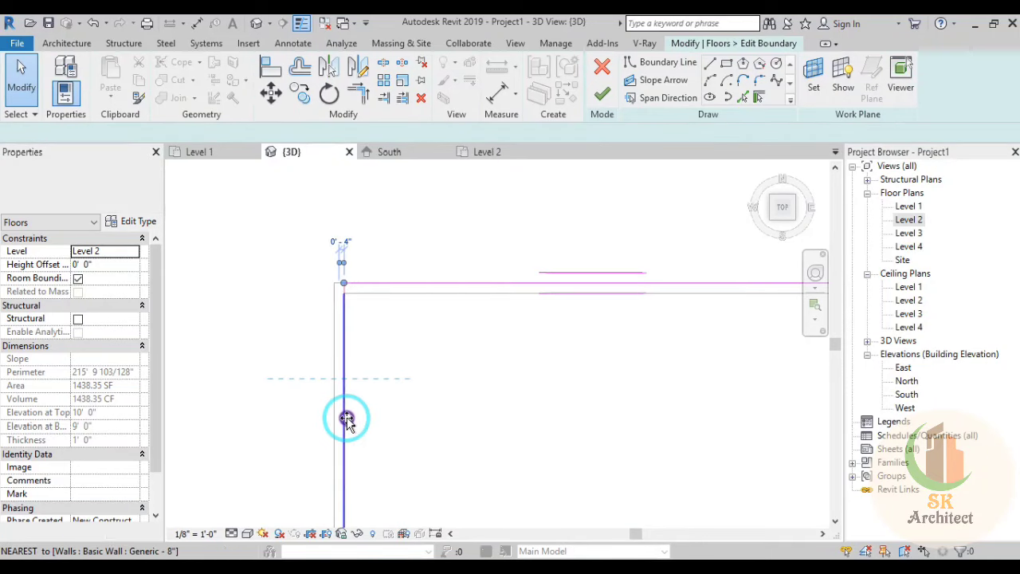
{"action": "left_click", "coordinate": [540, 283]}
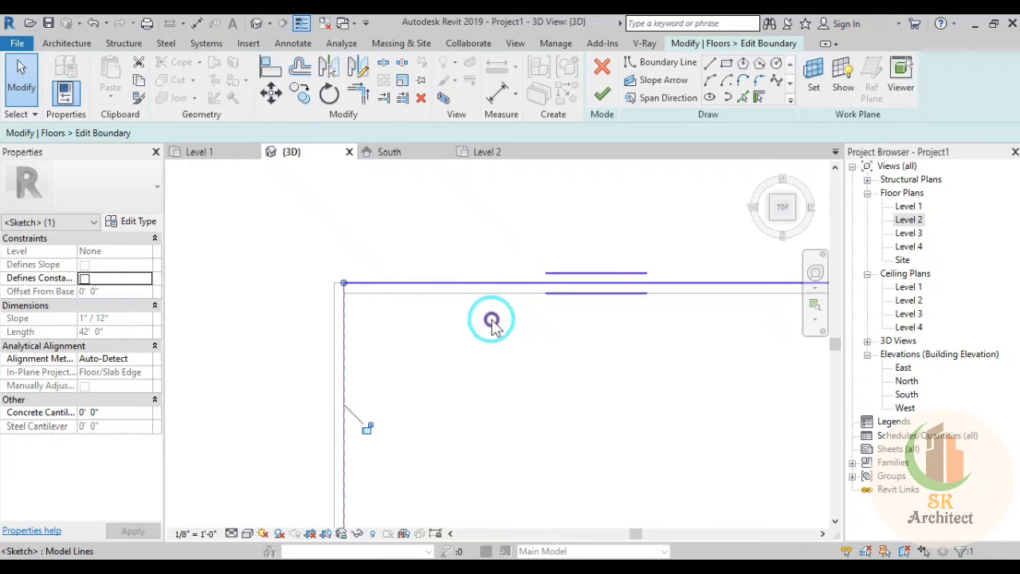
{"action": "left_click_drag", "start_coordinate": [492, 320], "coordinate": [489, 302]}
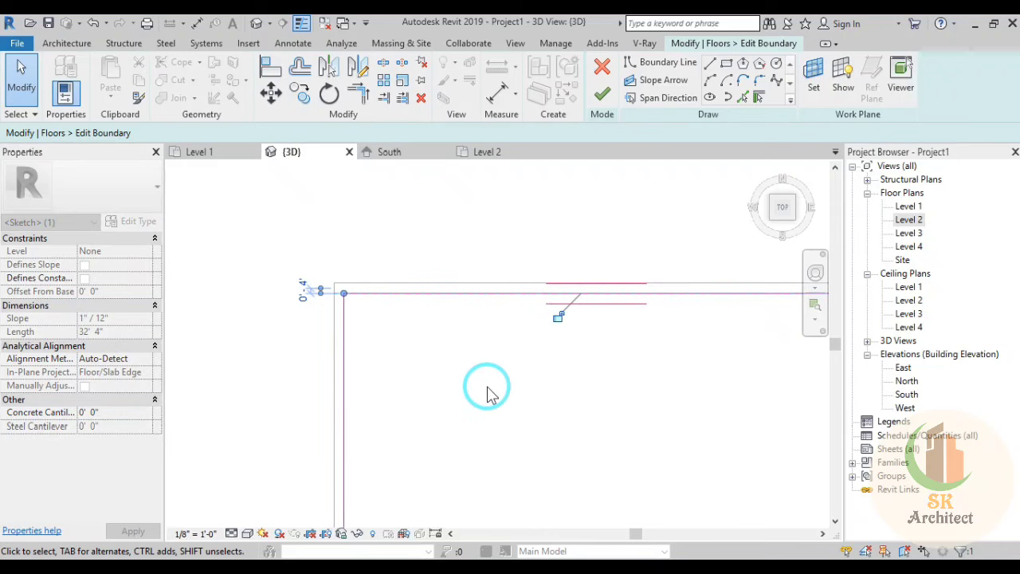
{"action": "scroll", "coordinate": [489, 394], "scroll_direction": "down", "scroll_amount": 3}
{"action": "middle_click_drag", "start_coordinate": [485, 309], "coordinate": [488, 259]}
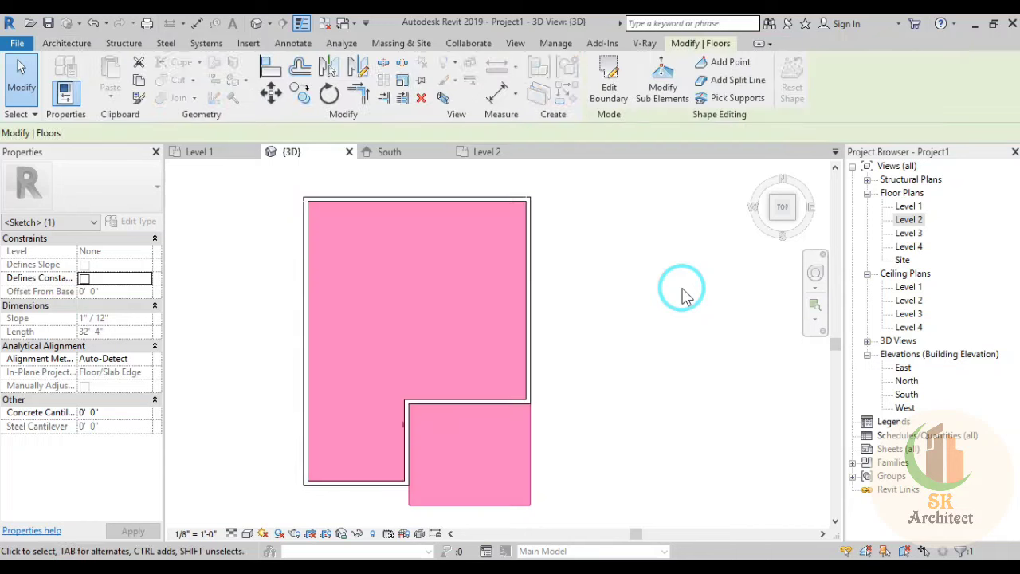
Step: Orbit the 3D model around the building, ending at a top-down view
{"action": "left_click", "coordinate": [683, 313]}
{"action": "mouse_move", "coordinate": [614, 448]}
{"action": "middle_mouse_down", "text": "shift"}
{"action": "mouse_move", "coordinate": [717, 216]}
{"action": "mouse_move", "coordinate": [554, 470]}
{"action": "mouse_move", "coordinate": [697, 317]}
{"action": "middle_mouse_up", "text": "shift"}
{"action": "mouse_move", "coordinate": [684, 369]}
{"action": "middle_mouse_down", "text": "shift"}
{"action": "mouse_move", "coordinate": [403, 284]}
{"action": "mouse_move", "coordinate": [592, 399]}
{"action": "middle_mouse_up", "text": "shift"}
{"action": "mouse_move", "coordinate": [706, 334]}
{"action": "middle_mouse_down"}
{"action": "mouse_move", "coordinate": [598, 458]}
{"action": "mouse_move", "coordinate": [608, 439]}
{"action": "middle_mouse_up"}
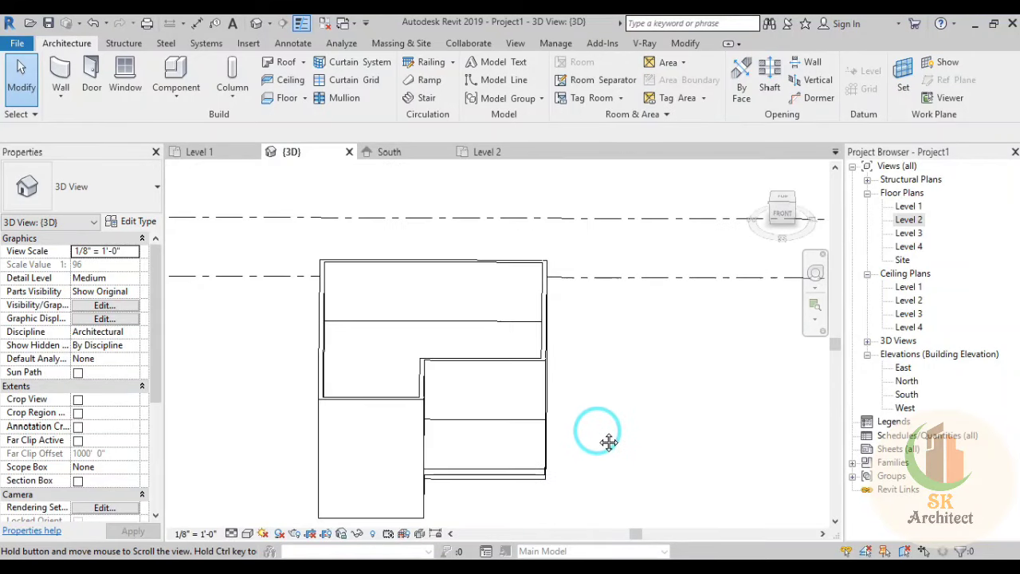
{"action": "scroll", "coordinate": [600, 432], "scroll_direction": "down", "scroll_amount": 2}
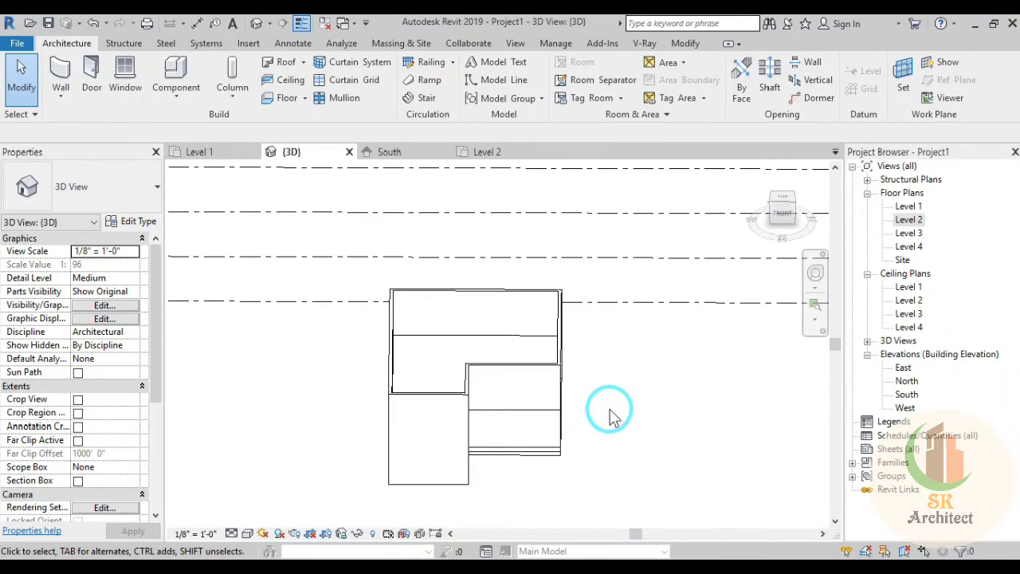
{"action": "middle_click_drag", "start_coordinate": [630, 441], "coordinate": [546, 291], "text": "shift"}
Step: In Level 1, extend the right-hand wall down to the bottom wall's line, then return to 3D
{"action": "left_click", "coordinate": [212, 152]}
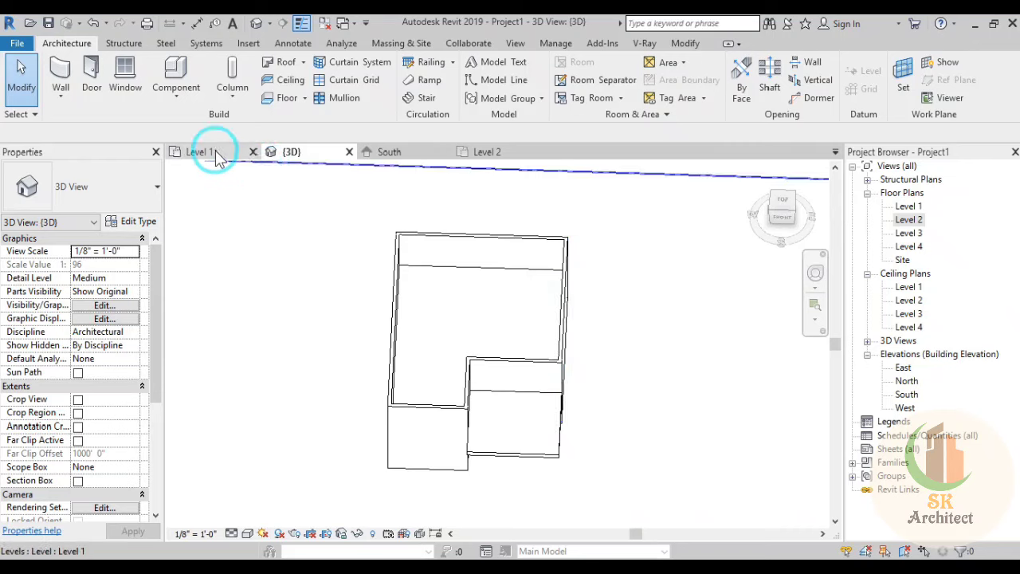
{"action": "left_click", "coordinate": [541, 436]}
{"action": "scroll", "coordinate": [540, 436], "scroll_direction": "up", "scroll_amount": 1}
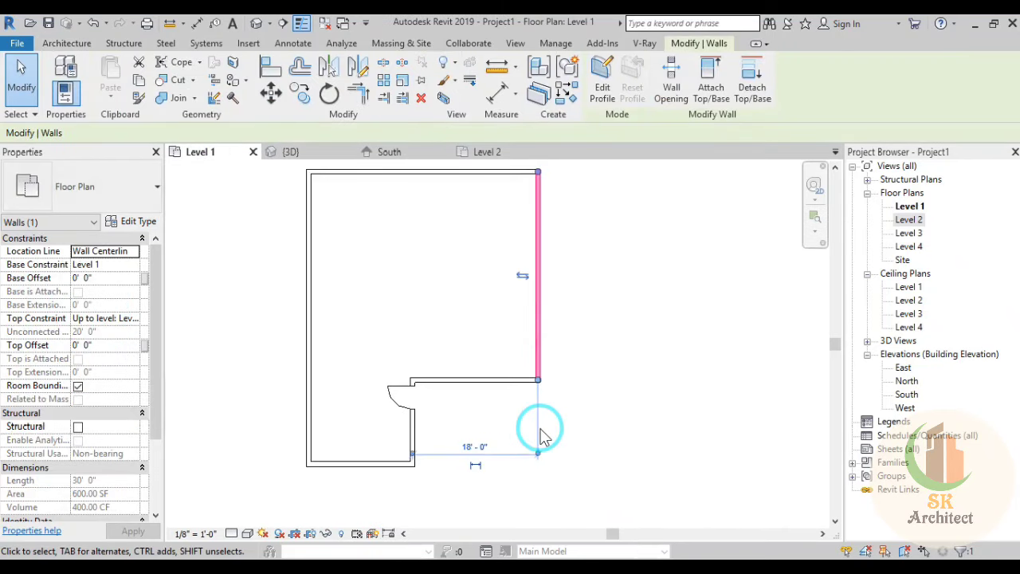
{"action": "scroll", "coordinate": [541, 388], "scroll_direction": "up", "scroll_amount": 1}
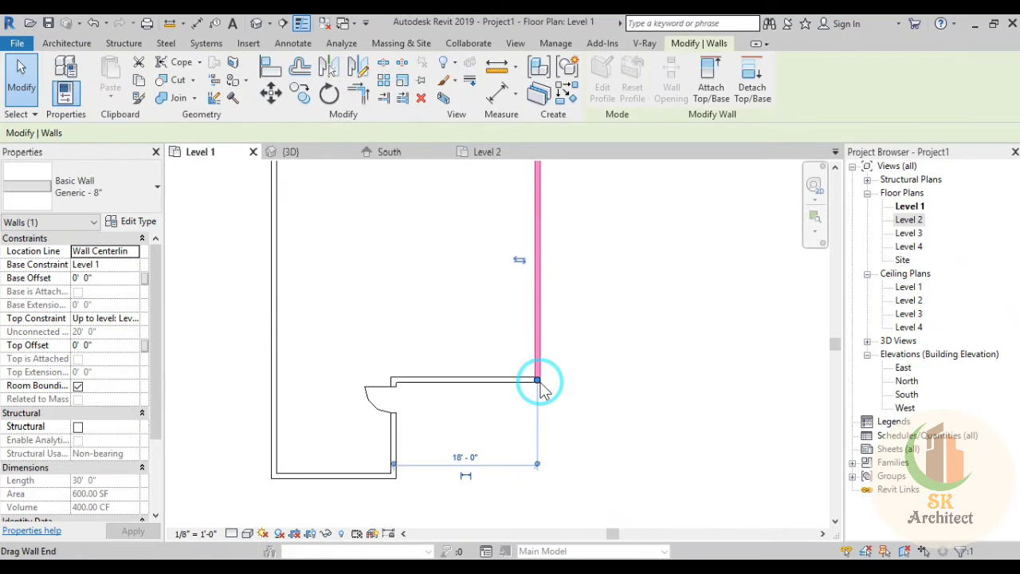
{"action": "left_click_drag", "start_coordinate": [538, 386], "coordinate": [534, 476]}
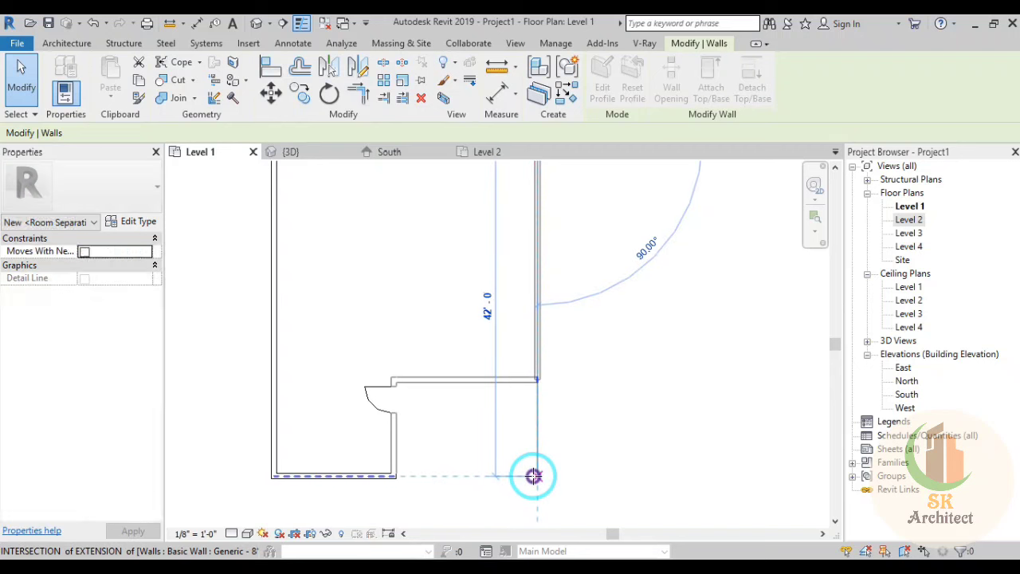
{"action": "left_click", "coordinate": [636, 451]}
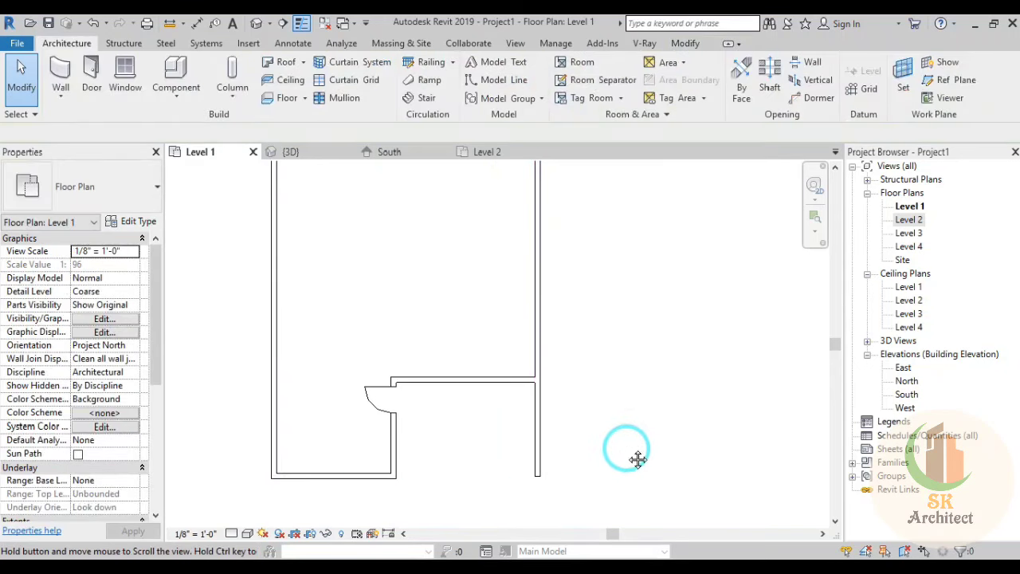
{"action": "left_click", "coordinate": [307, 156]}
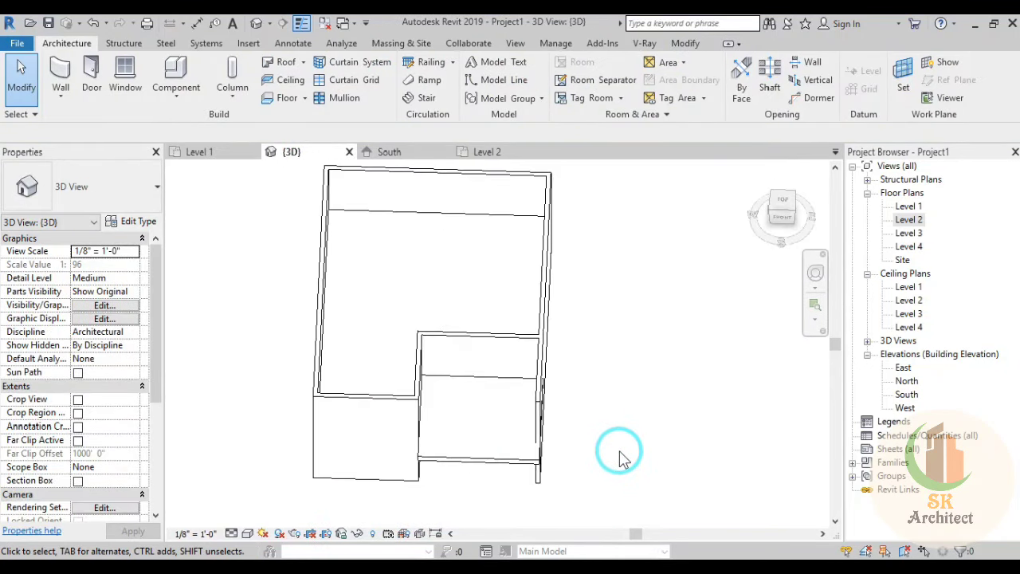
Step: Edit the floor boundary from a top-down view and move its right edge onto the wall
{"action": "mouse_move", "coordinate": [619, 455]}
{"action": "middle_mouse_down", "text": "shift"}
{"action": "mouse_move", "coordinate": [523, 293]}
{"action": "mouse_move", "coordinate": [467, 319]}
{"action": "mouse_move", "coordinate": [672, 404]}
{"action": "middle_mouse_up", "text": "shift"}
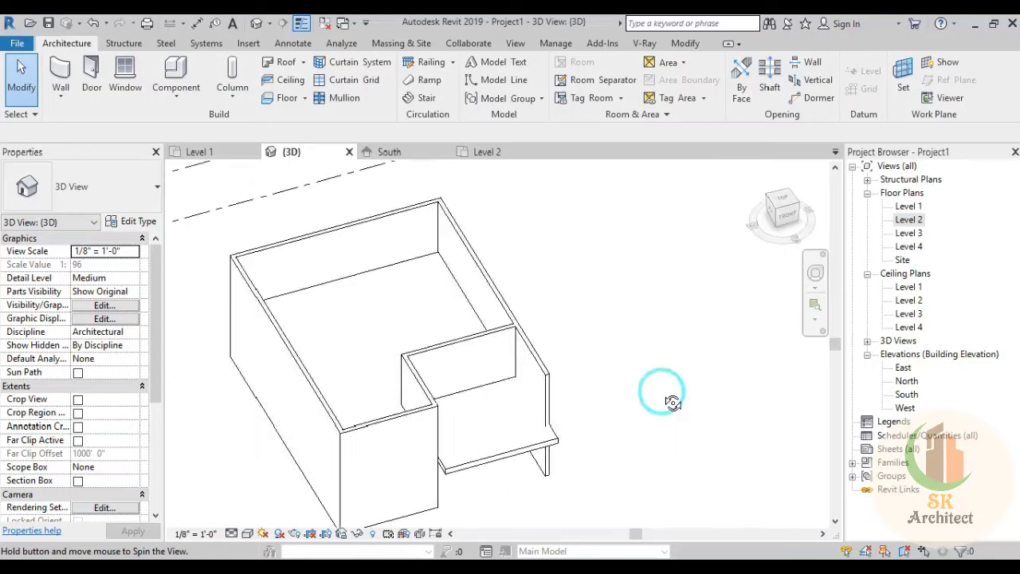
{"action": "left_click", "coordinate": [492, 462]}
{"action": "middle_click_drag", "start_coordinate": [735, 364], "coordinate": [678, 455], "text": "shift"}
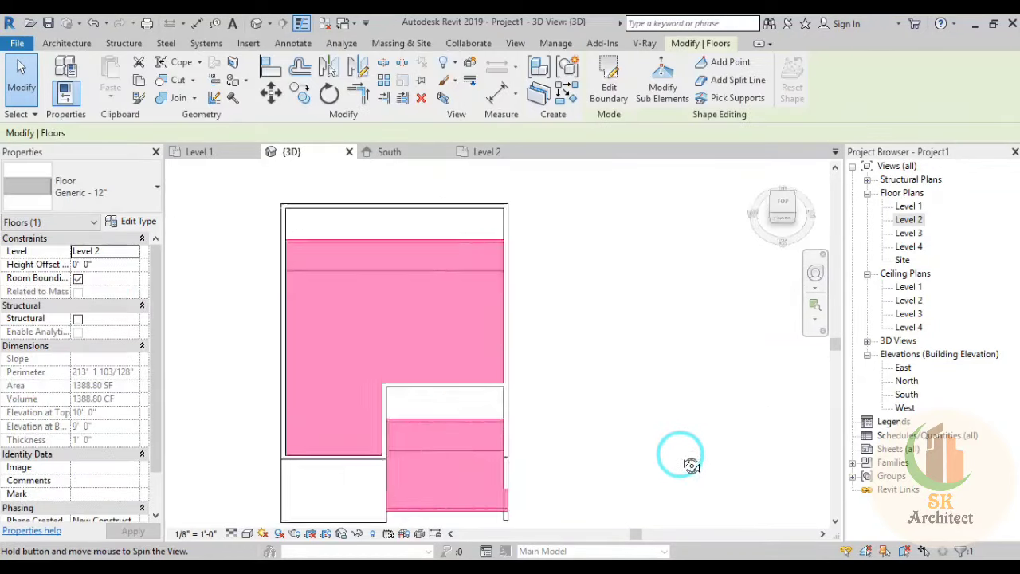
{"action": "left_click", "coordinate": [785, 205]}
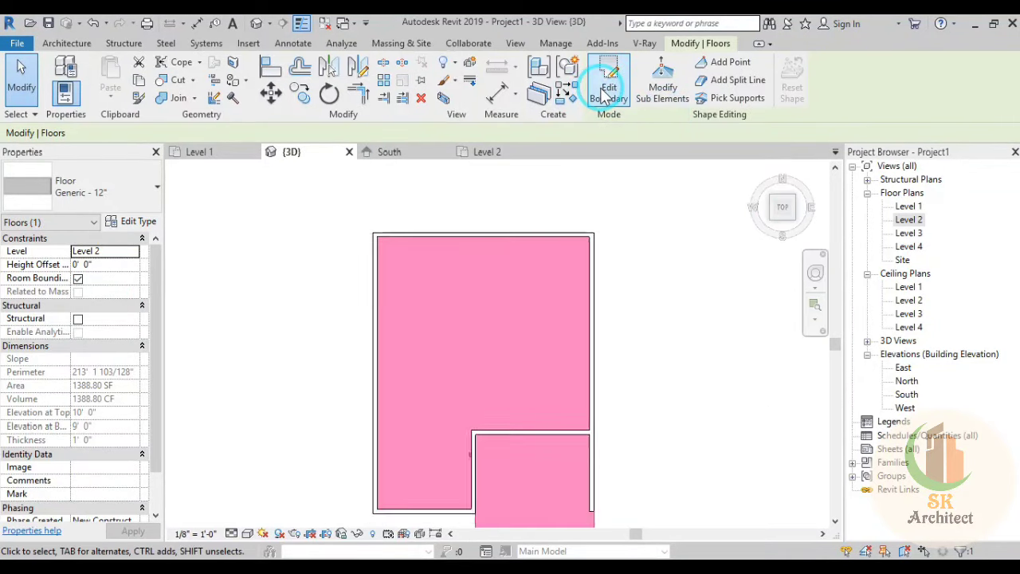
{"action": "left_click", "coordinate": [609, 83]}
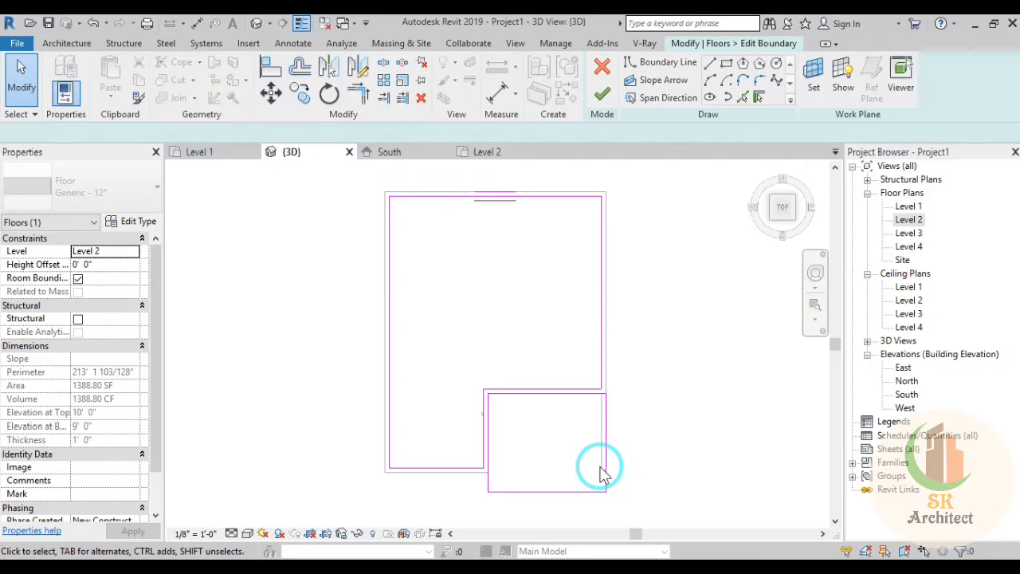
{"action": "scroll", "coordinate": [614, 470], "scroll_direction": "up", "scroll_amount": 3}
{"action": "left_click_drag", "start_coordinate": [613, 442], "coordinate": [602, 443]}
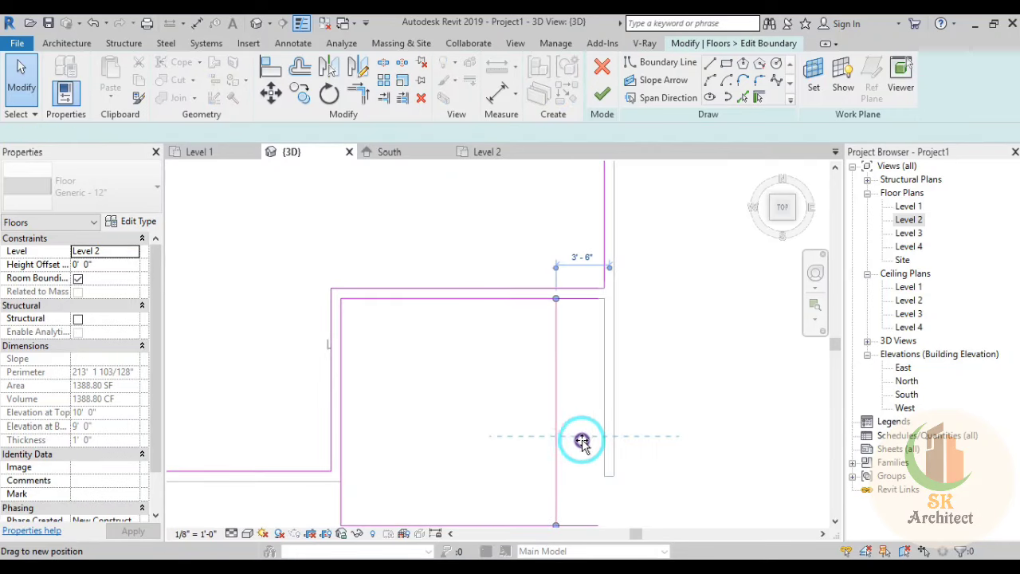
Step: Draw a straight boundary line at the floor's lower right corner by the wall end
{"action": "middle_click_drag", "start_coordinate": [650, 476], "coordinate": [616, 398]}
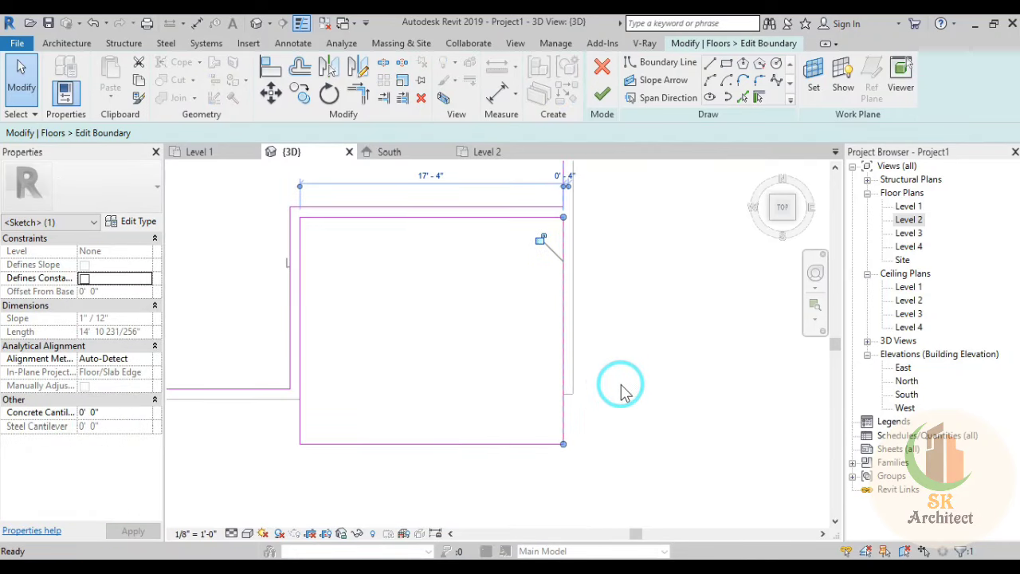
{"action": "left_click", "coordinate": [637, 70]}
{"action": "left_click", "coordinate": [711, 64]}
{"action": "left_click", "coordinate": [572, 392]}
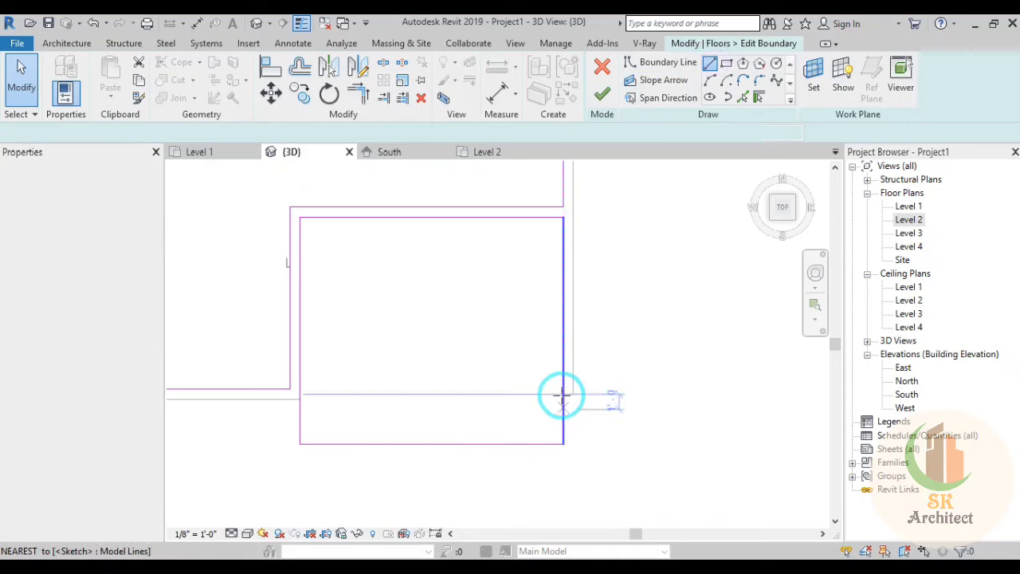
{"action": "left_click", "coordinate": [569, 441]}
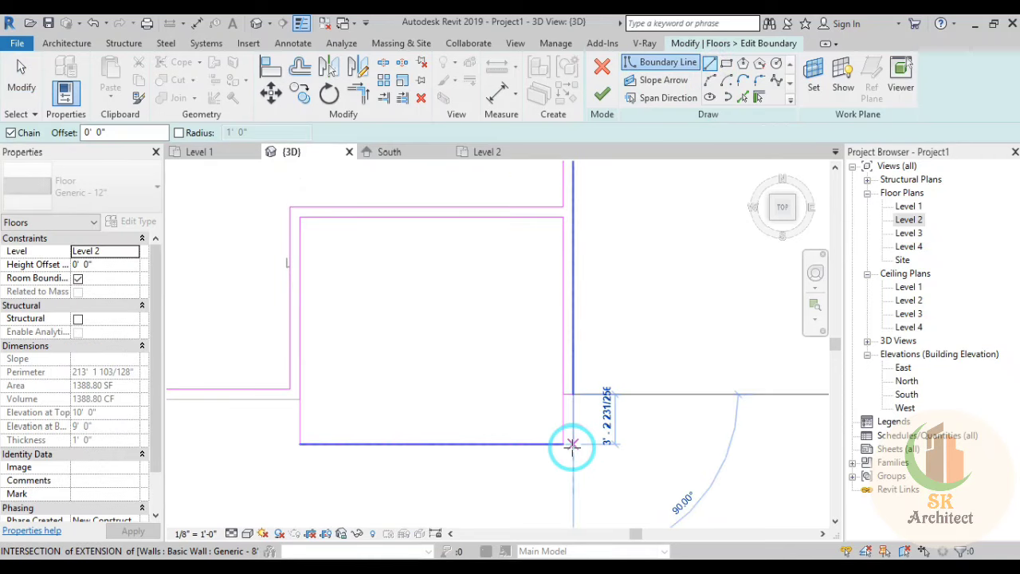
{"action": "key", "text": "Escape"}
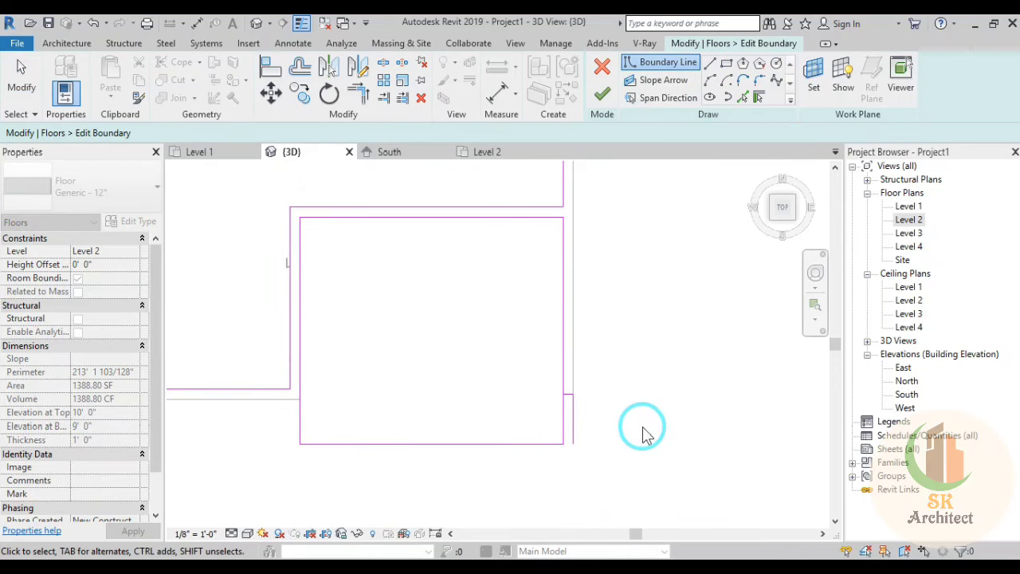
Step: Trim the bottom and lower right boundary lines into a stepped corner and finish the floor
{"action": "left_click", "coordinate": [491, 445]}
{"action": "key", "text": "t"}
{"action": "key", "text": "r"}
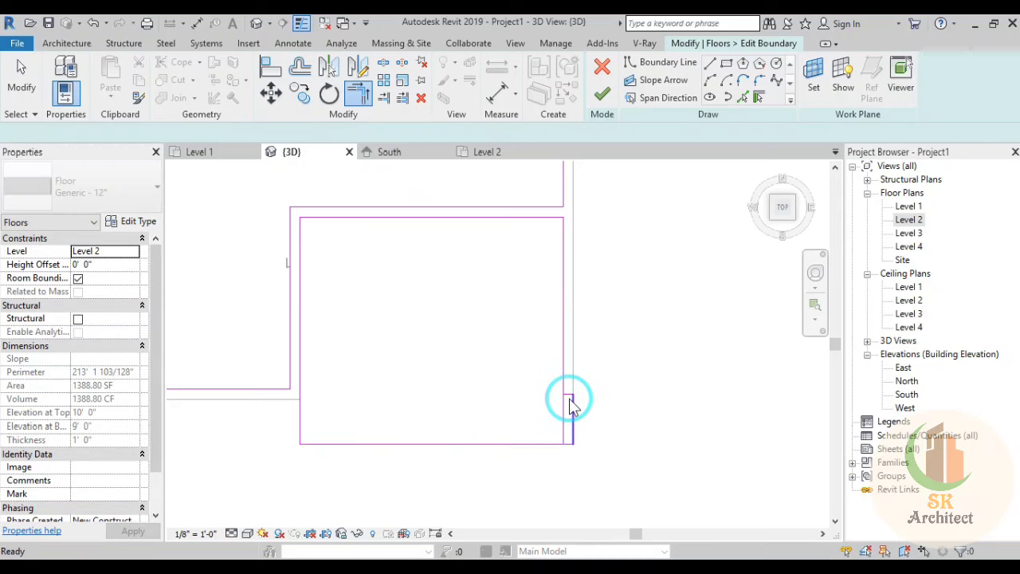
{"action": "key", "text": "Escape"}
{"action": "left_click_drag", "start_coordinate": [571, 405], "coordinate": [568, 374]}
{"action": "key", "text": "t"}
{"action": "key", "text": "r"}
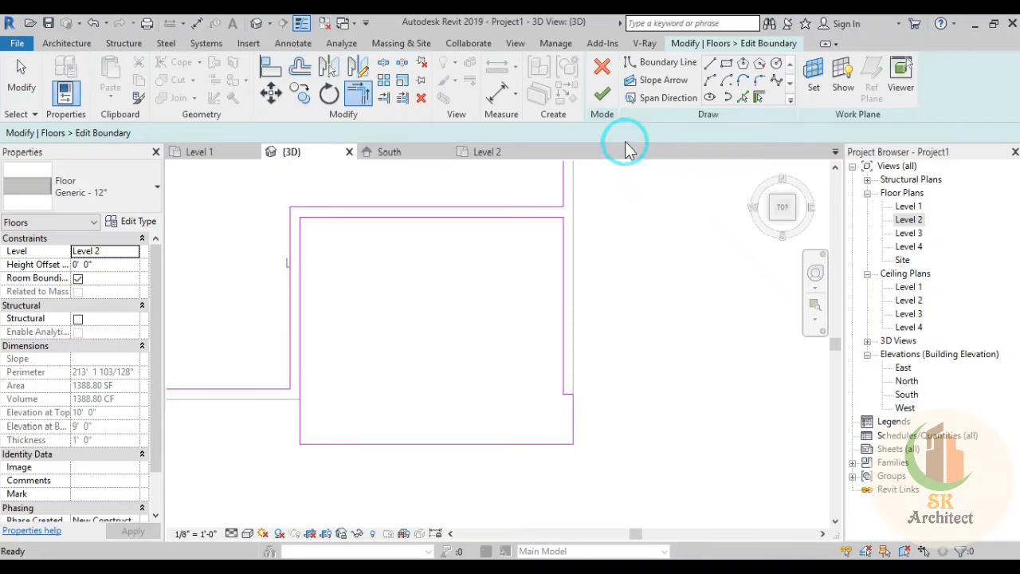
{"action": "left_click", "coordinate": [601, 93]}
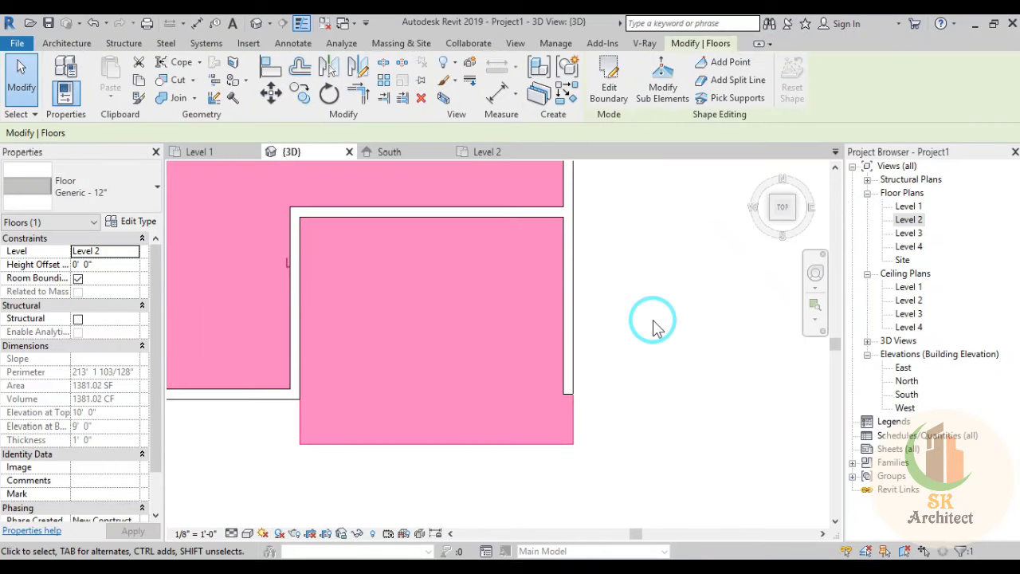
Step: Deselect the floor and orbit to view the walls from the right side
{"action": "left_click", "coordinate": [698, 403]}
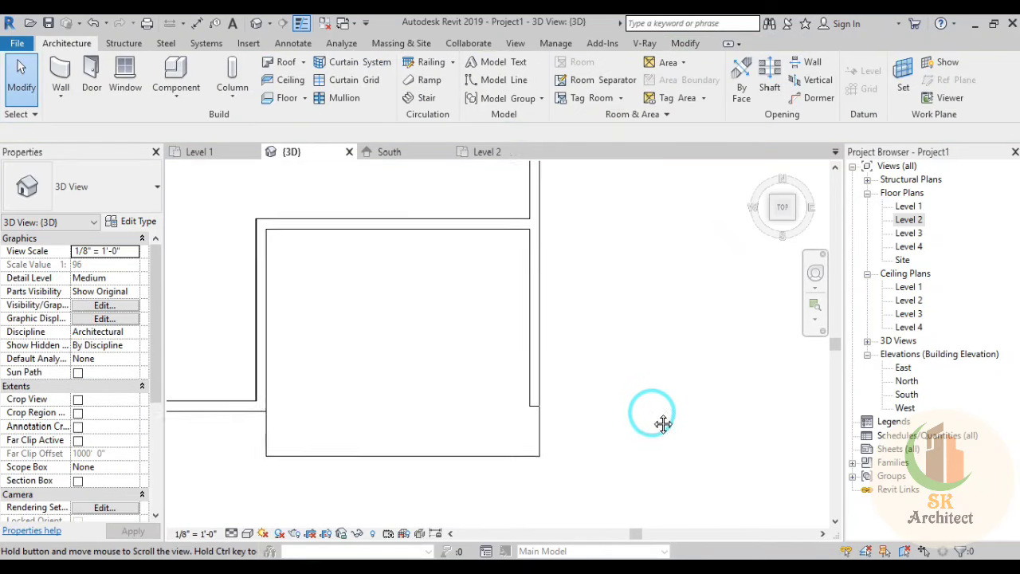
{"action": "scroll", "coordinate": [656, 423], "scroll_direction": "down", "scroll_amount": 2}
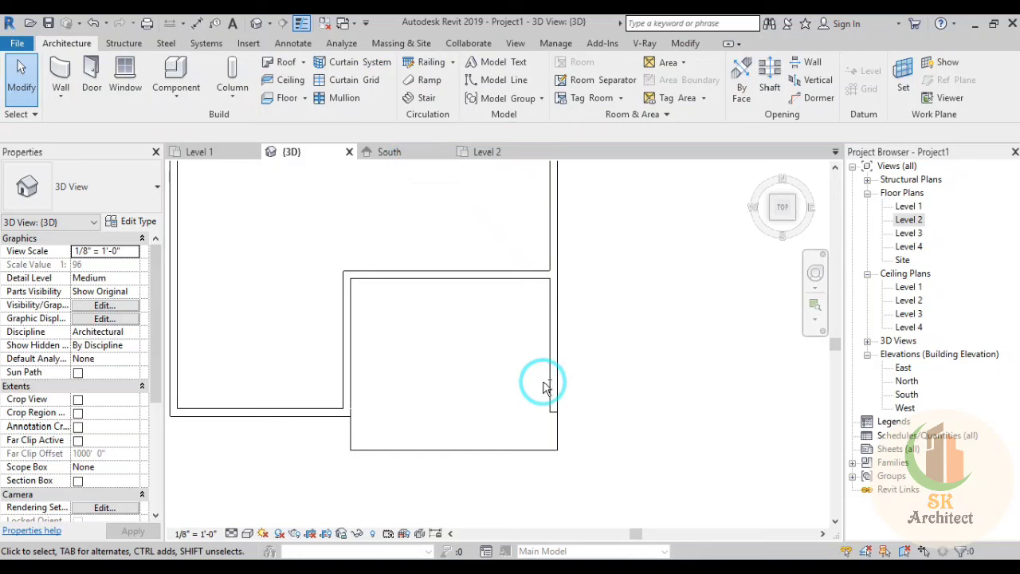
{"action": "middle_click_drag", "start_coordinate": [543, 386], "coordinate": [522, 215], "text": "shift"}
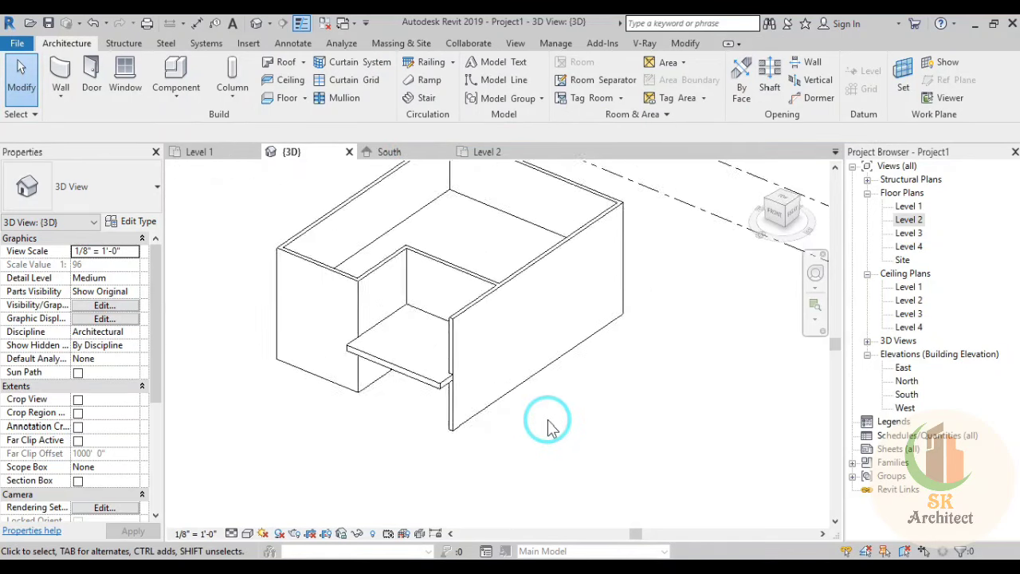
{"action": "scroll", "coordinate": [548, 426], "scroll_direction": "down", "scroll_amount": 2}
{"action": "middle_click_drag", "start_coordinate": [620, 425], "coordinate": [444, 338], "text": "shift"}
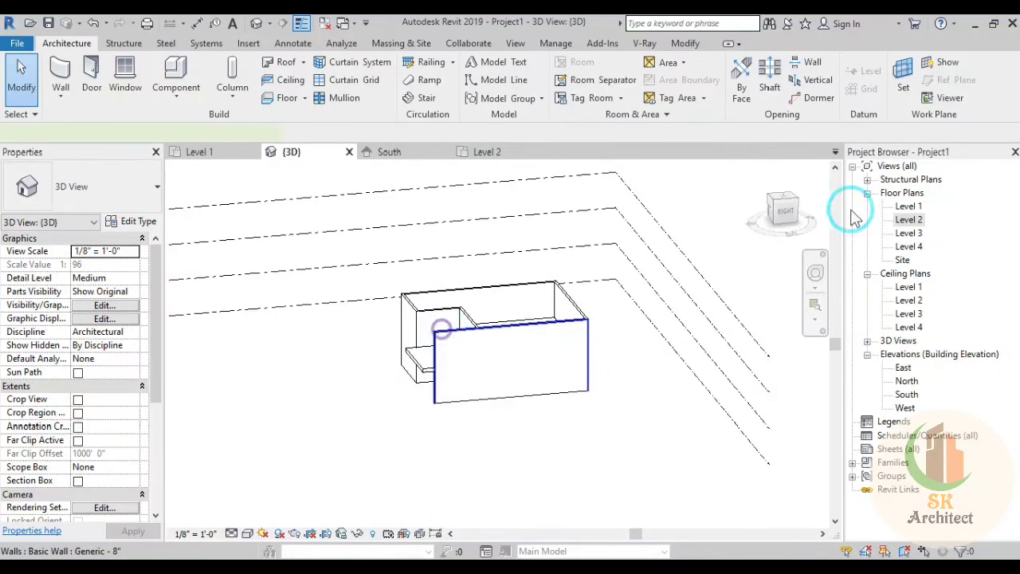
Step: Inspect the front wall straight on, then orbit back to an angled perspective of the house
{"action": "middle_click_drag", "start_coordinate": [716, 341], "coordinate": [718, 346], "text": "shift"}
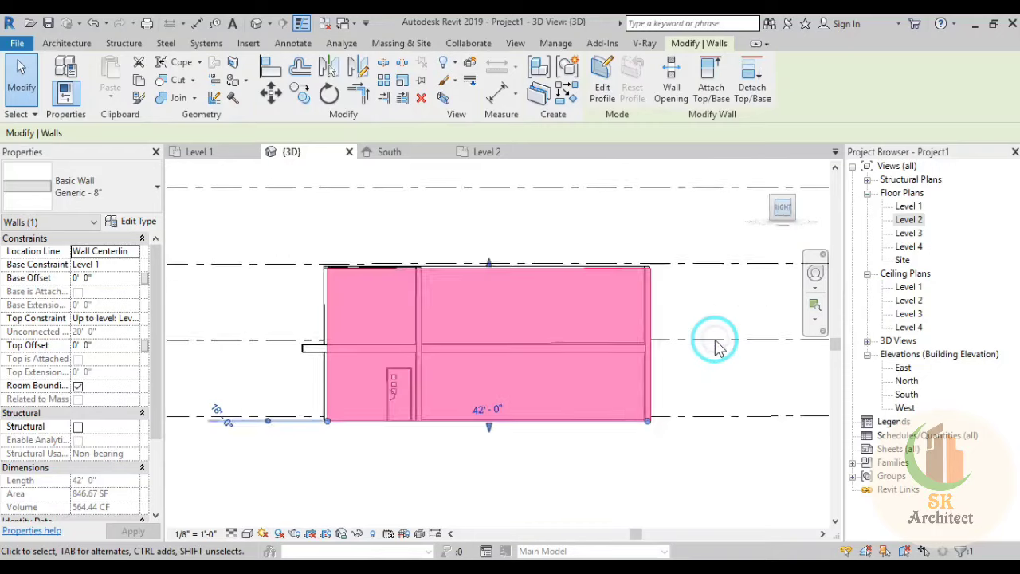
{"action": "scroll", "coordinate": [569, 405], "scroll_direction": "up", "scroll_amount": 1}
{"action": "scroll", "coordinate": [588, 409], "scroll_direction": "down", "scroll_amount": 1}
{"action": "scroll", "coordinate": [514, 414], "scroll_direction": "up", "scroll_amount": 1}
{"action": "scroll", "coordinate": [514, 415], "scroll_direction": "up", "scroll_amount": 1}
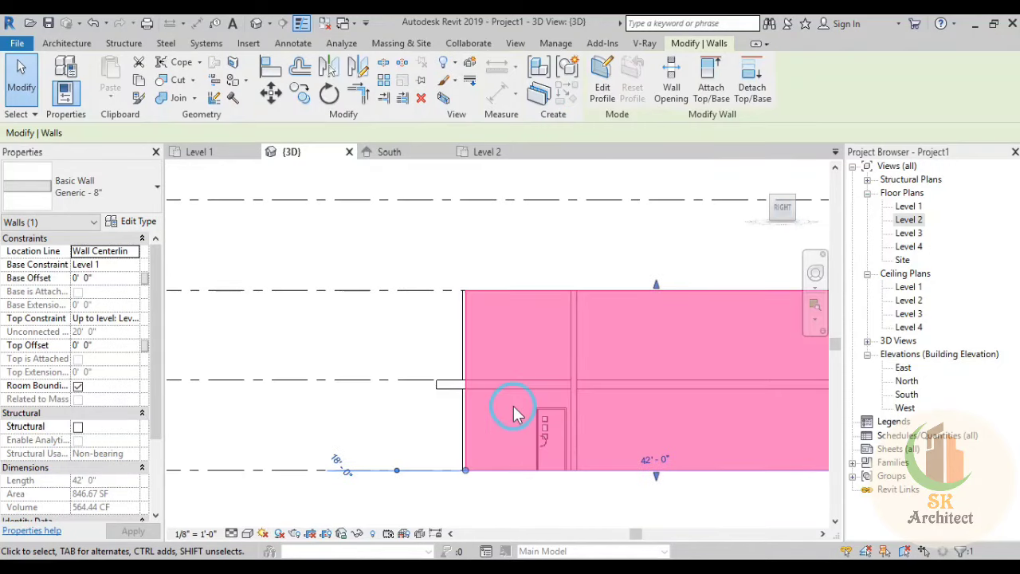
{"action": "key", "text": "Escape"}
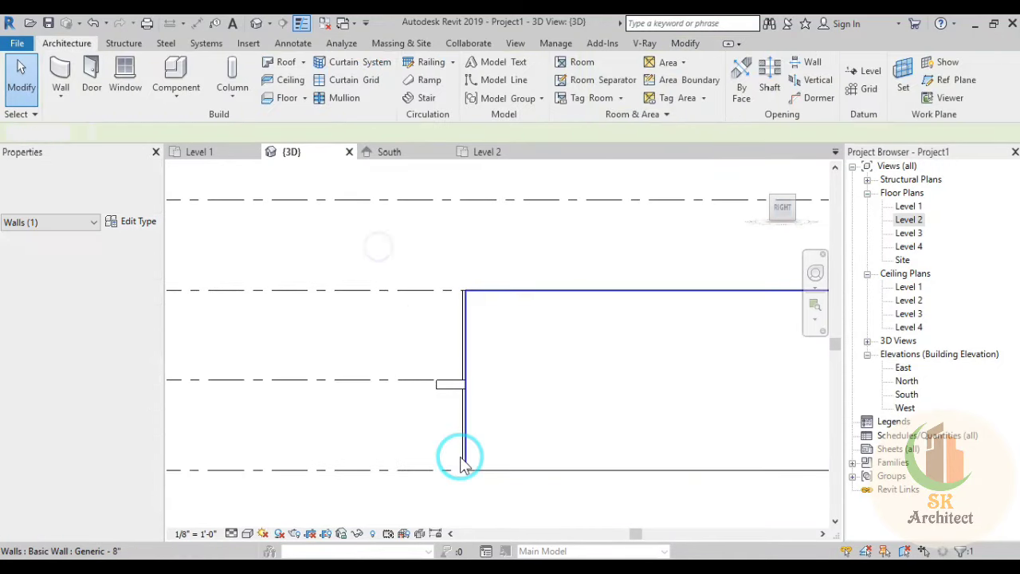
{"action": "mouse_move", "coordinate": [463, 462]}
{"action": "middle_mouse_down", "text": "shift"}
{"action": "mouse_move", "coordinate": [532, 458]}
{"action": "mouse_move", "coordinate": [512, 433]}
{"action": "mouse_move", "coordinate": [672, 428]}
{"action": "mouse_move", "coordinate": [630, 435]}
{"action": "mouse_move", "coordinate": [420, 385]}
{"action": "middle_mouse_up", "text": "shift"}
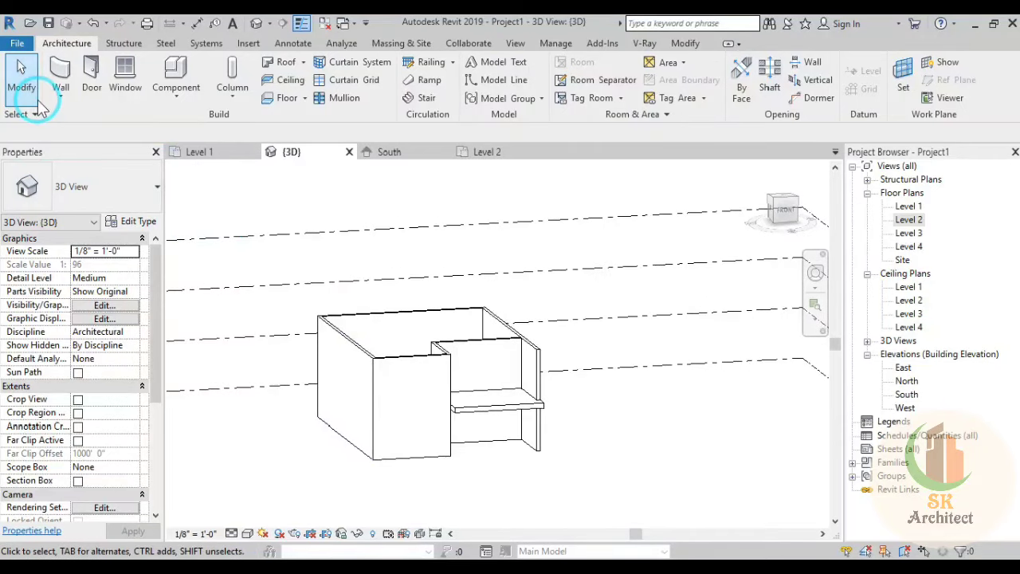
{"action": "left_click", "coordinate": [160, 111]}
Step: Start a Model In-Place Air Terminals component with the default name, viewed from FRONT
{"action": "left_click", "coordinate": [212, 183]}
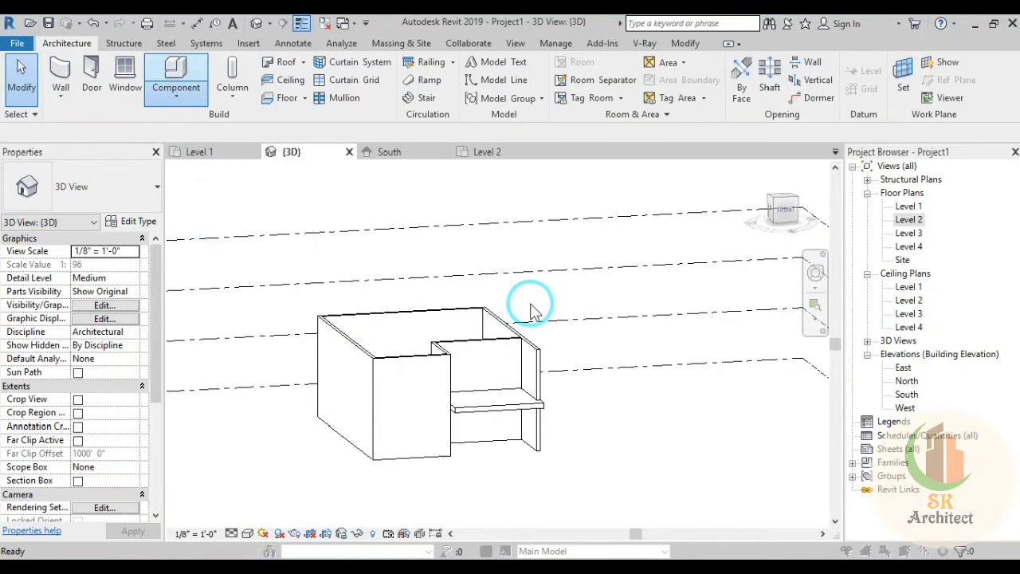
{"action": "left_click", "coordinate": [525, 455]}
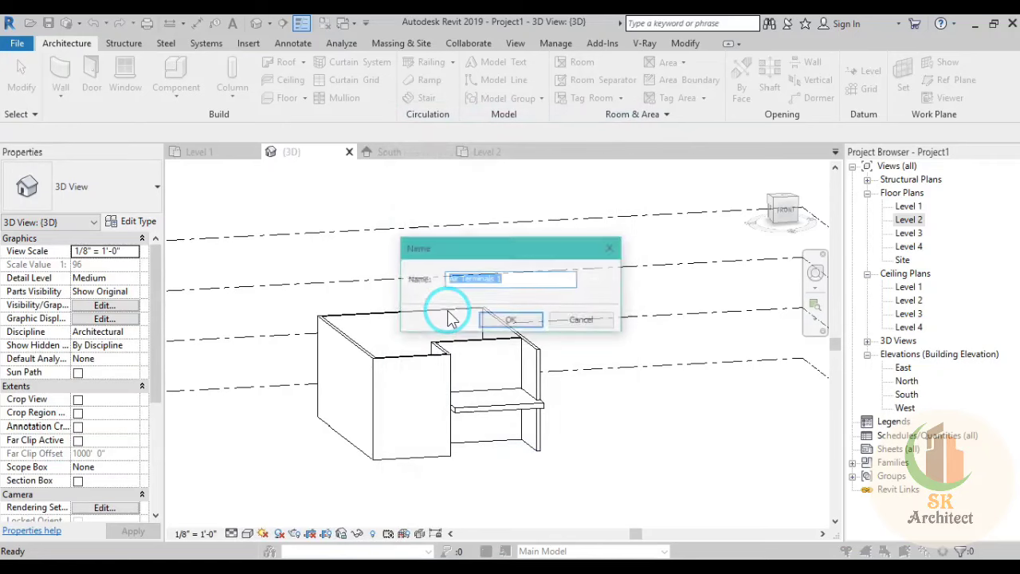
{"action": "left_click", "coordinate": [524, 313]}
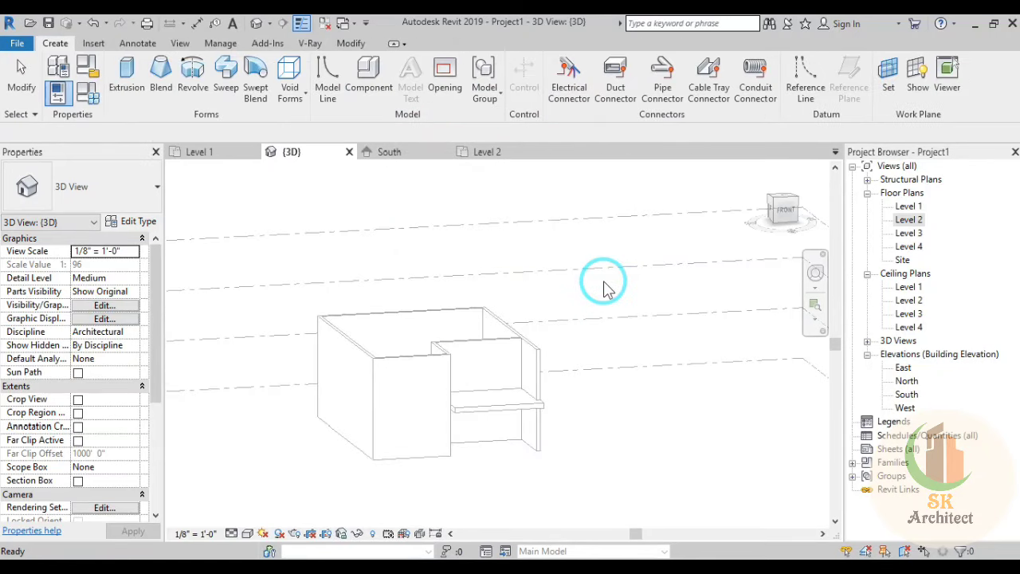
{"action": "left_click", "coordinate": [784, 213]}
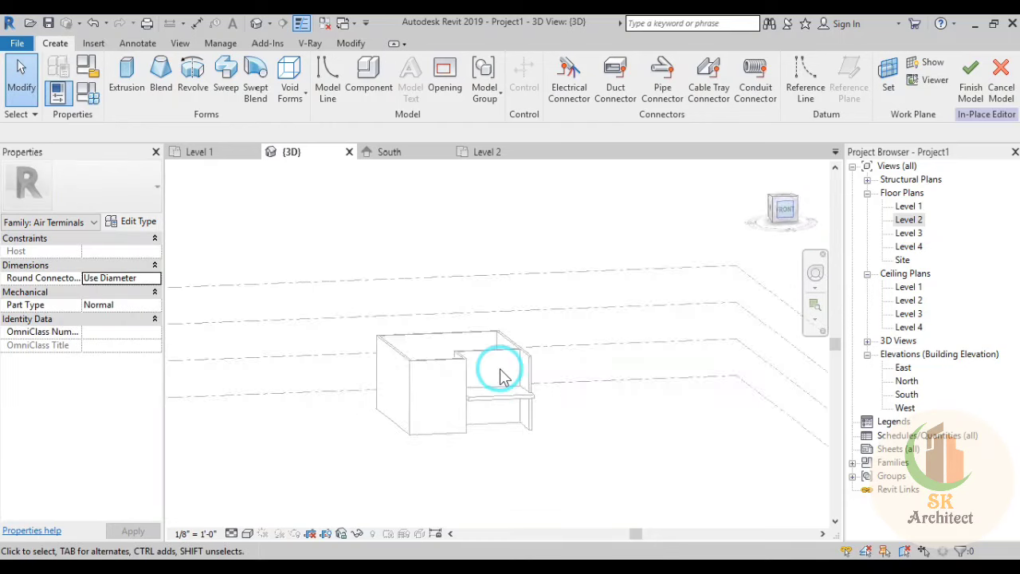
{"action": "scroll", "coordinate": [468, 360], "scroll_direction": "up", "scroll_amount": 2}
{"action": "scroll", "coordinate": [467, 358], "scroll_direction": "up", "scroll_amount": 2}
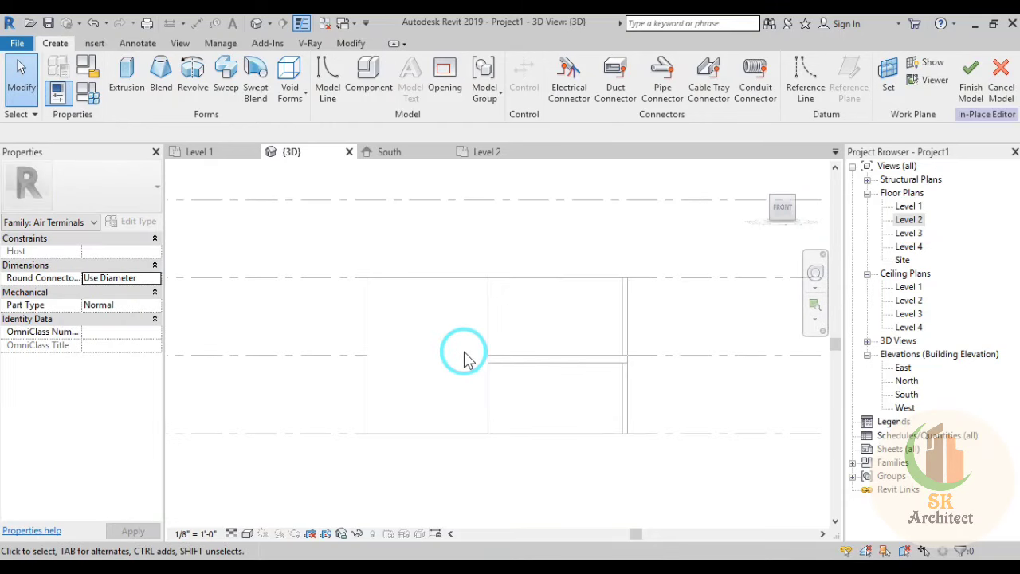
{"action": "scroll", "coordinate": [478, 354], "scroll_direction": "up", "scroll_amount": 1}
Step: Set the work plane by picking the wall face
{"action": "left_click", "coordinate": [888, 73]}
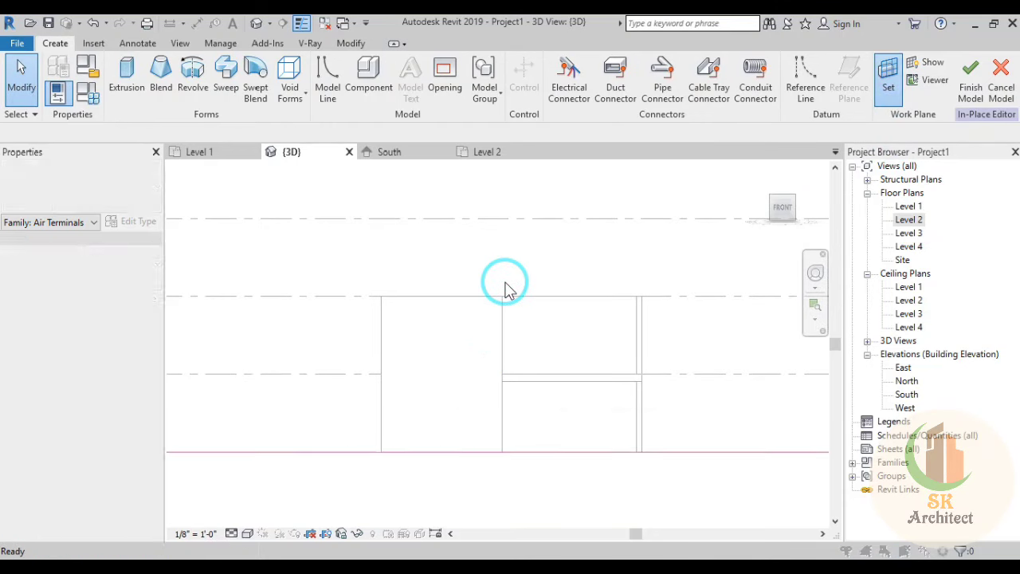
{"action": "left_click", "coordinate": [460, 385]}
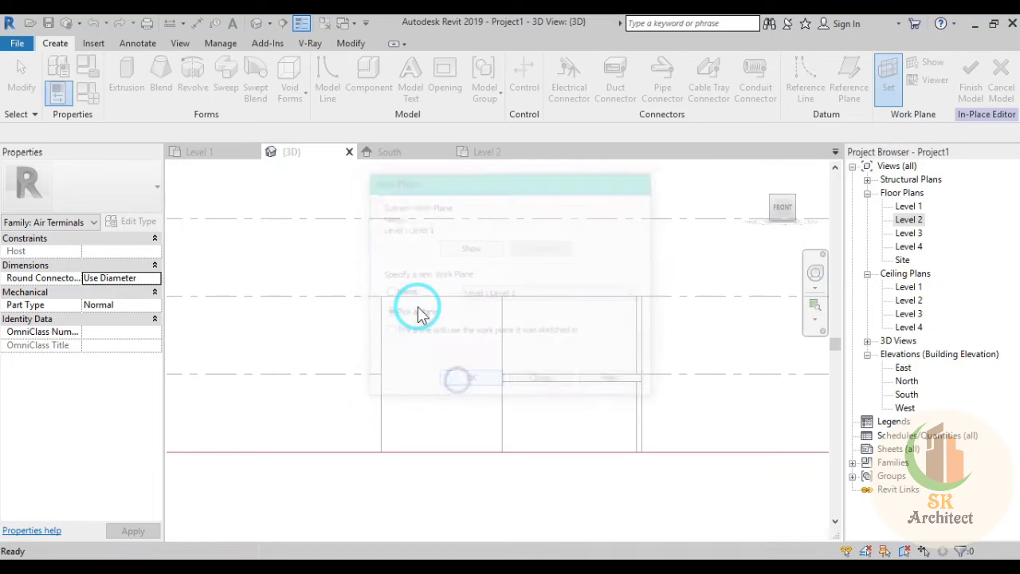
{"action": "left_click", "coordinate": [417, 301]}
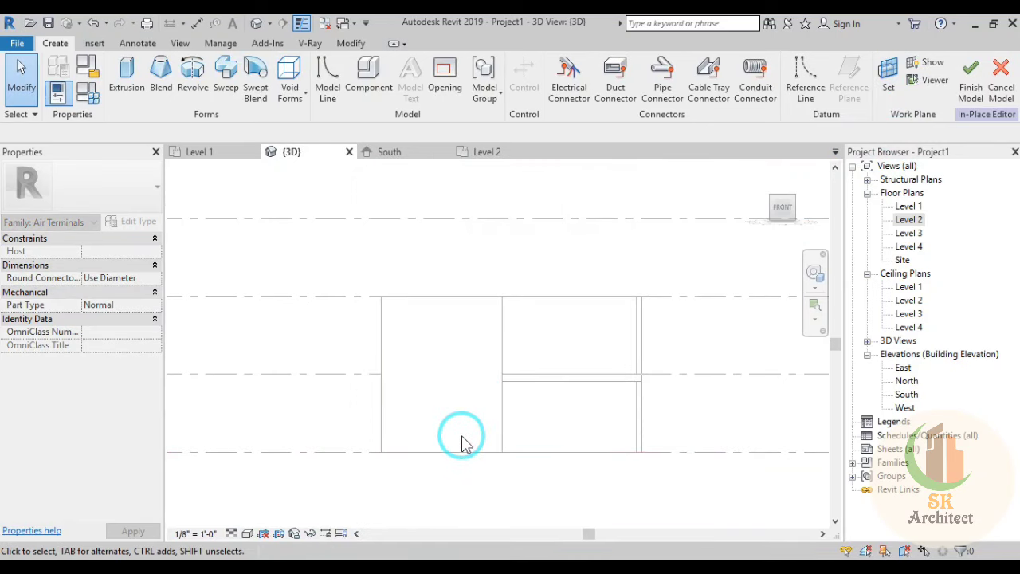
{"action": "middle_click_drag", "start_coordinate": [471, 435], "coordinate": [483, 436]}
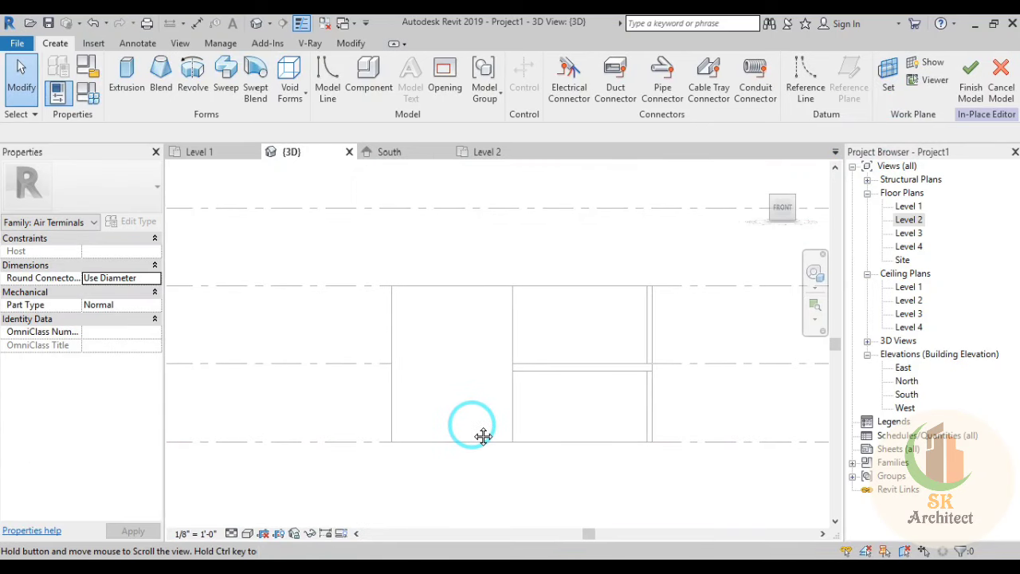
{"action": "scroll", "coordinate": [472, 431], "scroll_direction": "up", "scroll_amount": 1}
{"action": "scroll", "coordinate": [475, 438], "scroll_direction": "up", "scroll_amount": 1}
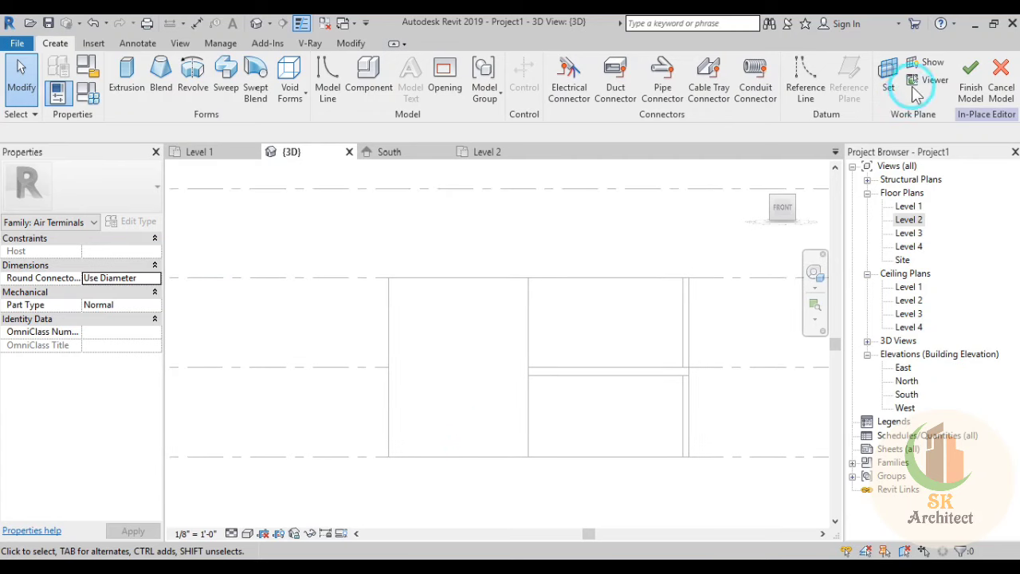
Step: Pick the floor slab face as the new work plane
{"action": "left_click", "coordinate": [888, 80]}
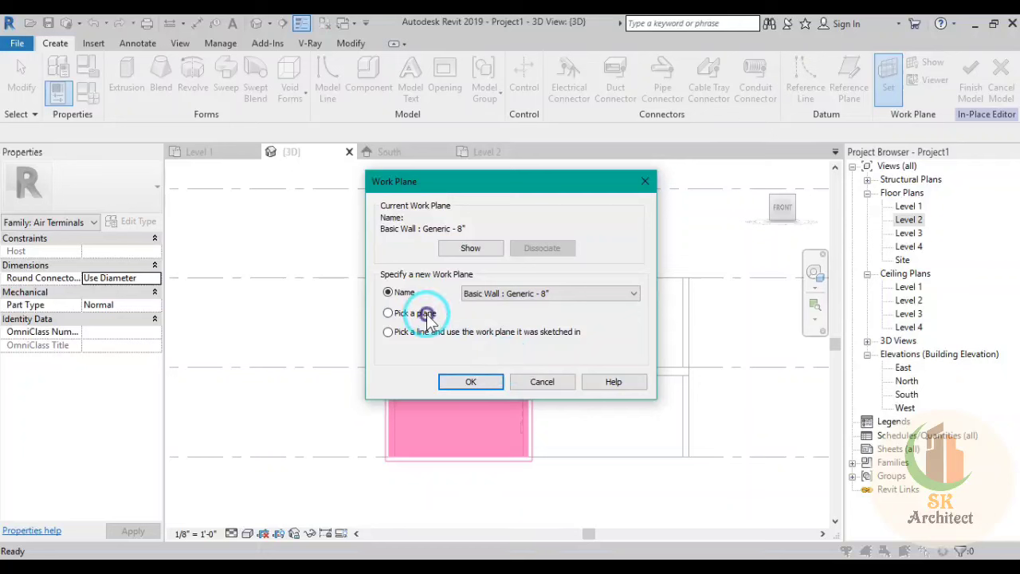
{"action": "left_click", "coordinate": [472, 382]}
{"action": "scroll", "coordinate": [626, 371], "scroll_direction": "up", "scroll_amount": 2}
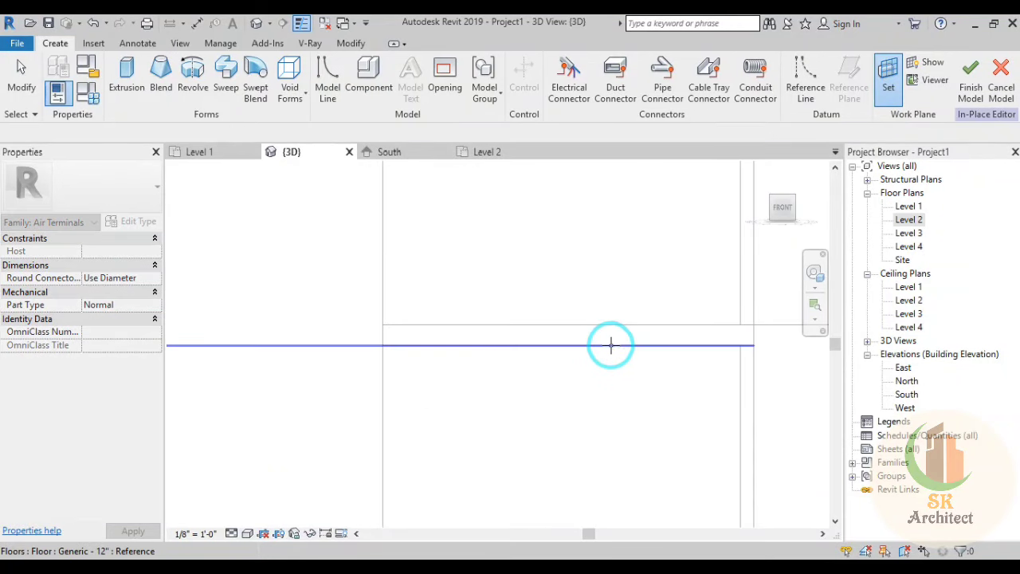
{"action": "key", "text": "Tab"}
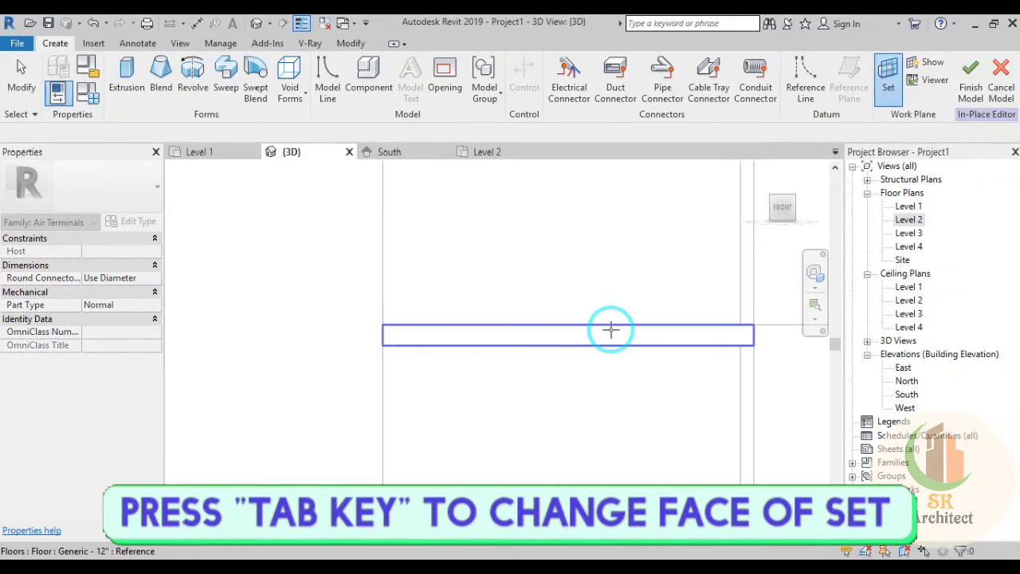
{"action": "left_click", "coordinate": [610, 329]}
{"action": "middle_click_drag", "start_coordinate": [512, 438], "coordinate": [486, 445]}
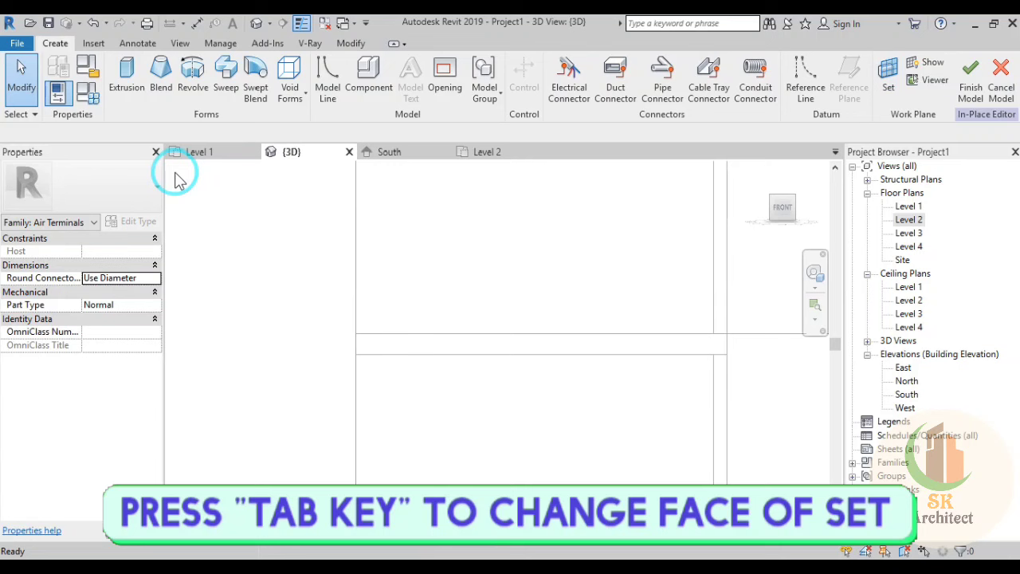
Step: Sketch an 18'-0" by 4' rectangular extrusion outline and finish it into a solid slab
{"action": "left_click", "coordinate": [129, 90]}
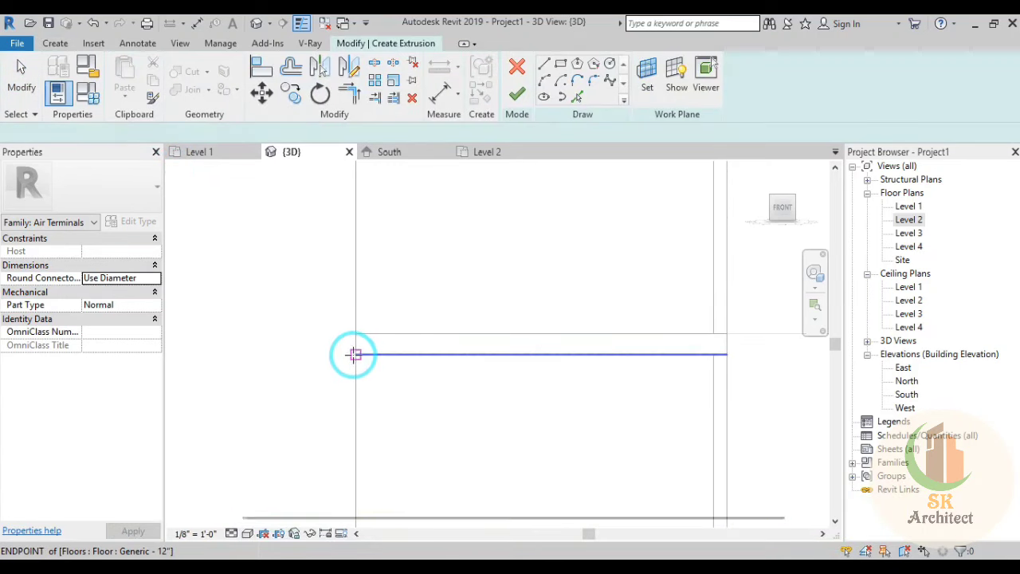
{"action": "left_click", "coordinate": [355, 354]}
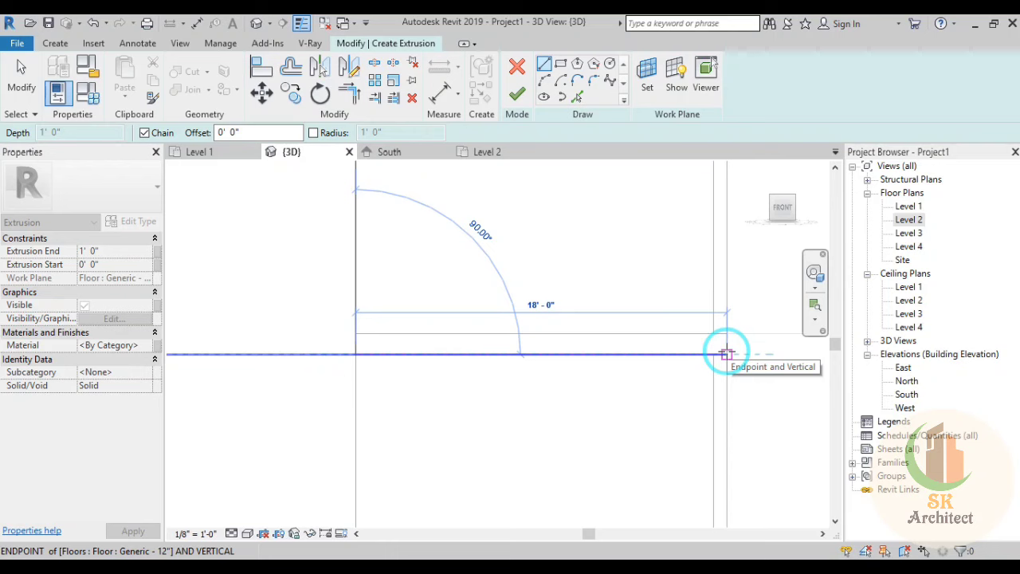
{"action": "left_click", "coordinate": [726, 353]}
{"action": "type", "text": "4"}
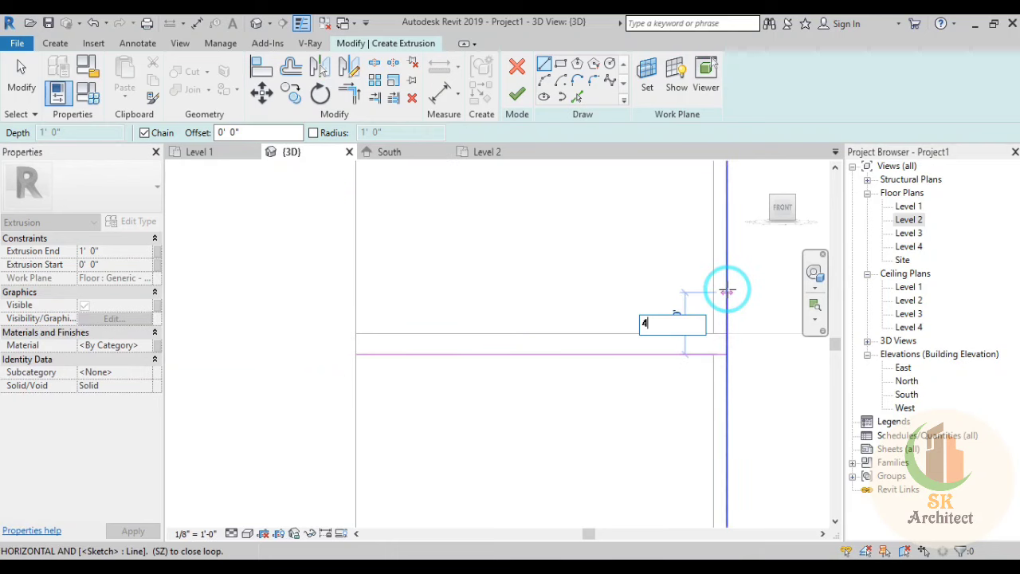
{"action": "left_click", "coordinate": [725, 275]}
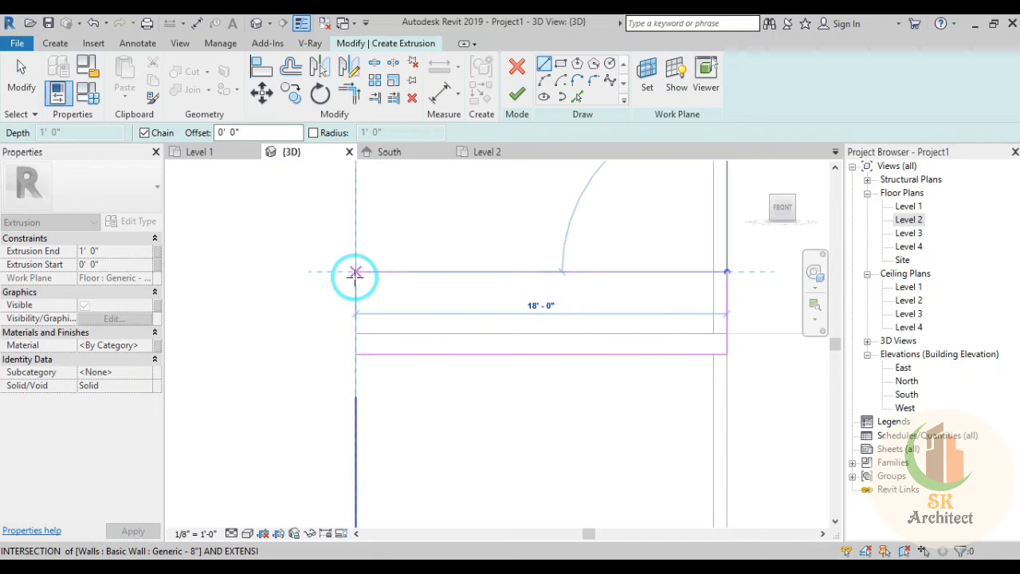
{"action": "left_click", "coordinate": [355, 271]}
{"action": "left_click", "coordinate": [356, 354]}
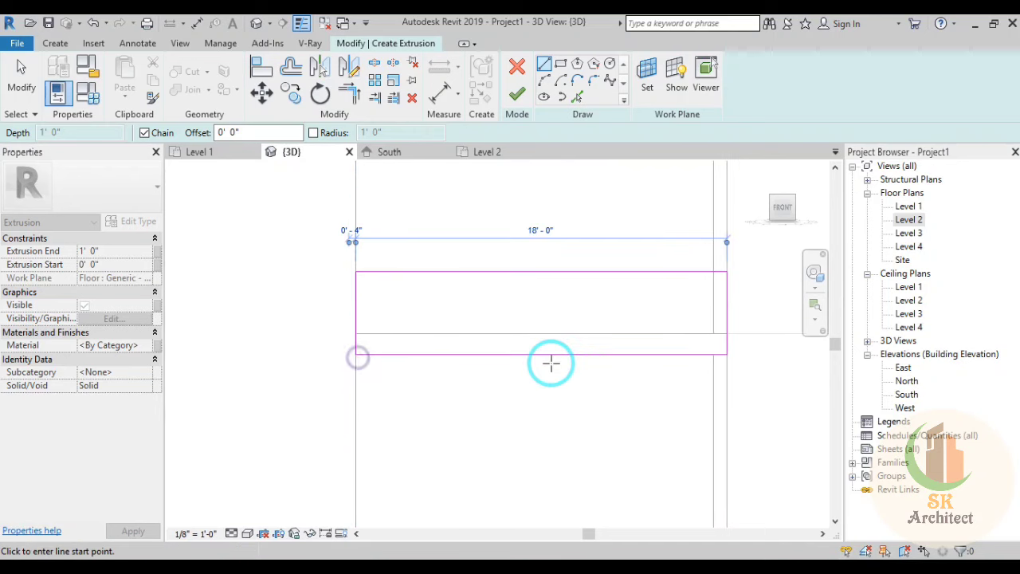
{"action": "key", "text": "Escape"}
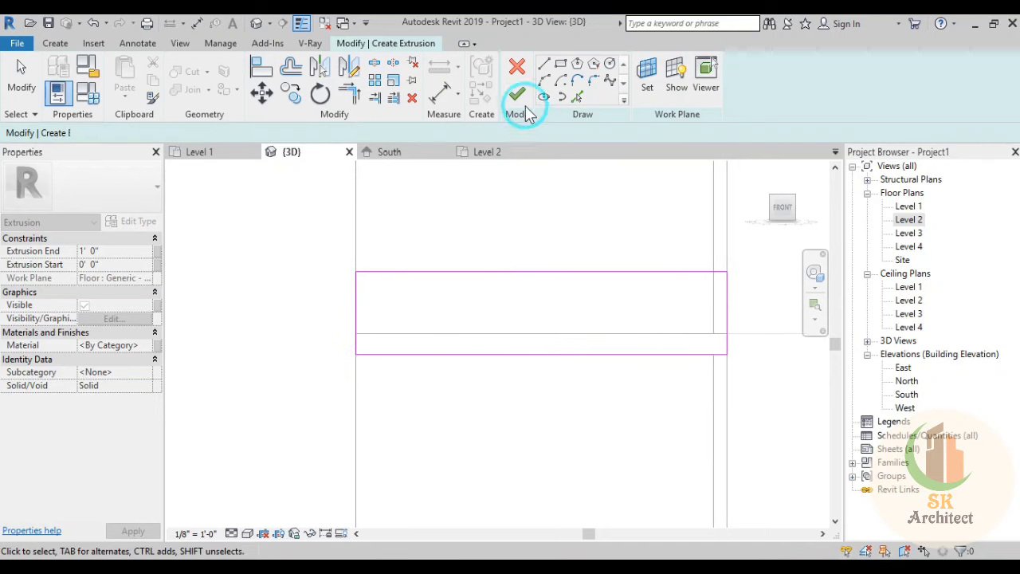
{"action": "left_click", "coordinate": [516, 94]}
{"action": "middle_click_drag", "start_coordinate": [553, 467], "coordinate": [662, 500], "text": "shift"}
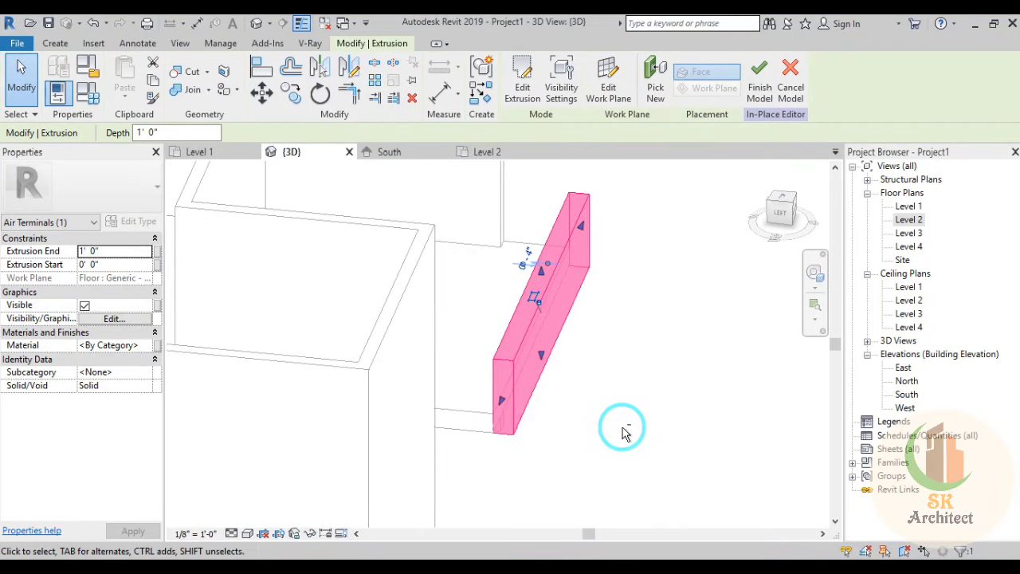
{"action": "mouse_move", "coordinate": [622, 428]}
{"action": "middle_mouse_down", "text": "shift"}
{"action": "mouse_move", "coordinate": [357, 333]}
{"action": "mouse_move", "coordinate": [330, 338]}
{"action": "mouse_move", "coordinate": [484, 404]}
{"action": "mouse_move", "coordinate": [628, 397]}
{"action": "mouse_move", "coordinate": [501, 417]}
{"action": "mouse_move", "coordinate": [514, 429]}
{"action": "mouse_move", "coordinate": [346, 423]}
{"action": "mouse_move", "coordinate": [709, 461]}
{"action": "mouse_move", "coordinate": [706, 473]}
{"action": "mouse_move", "coordinate": [770, 489]}
{"action": "mouse_move", "coordinate": [618, 507]}
{"action": "mouse_move", "coordinate": [282, 433]}
{"action": "mouse_move", "coordinate": [653, 359]}
{"action": "mouse_move", "coordinate": [509, 447]}
{"action": "mouse_move", "coordinate": [467, 444]}
{"action": "mouse_move", "coordinate": [449, 430]}
{"action": "mouse_move", "coordinate": [509, 442]}
{"action": "mouse_move", "coordinate": [649, 440]}
{"action": "middle_mouse_up", "text": "shift"}
{"action": "left_click", "coordinate": [717, 479]}
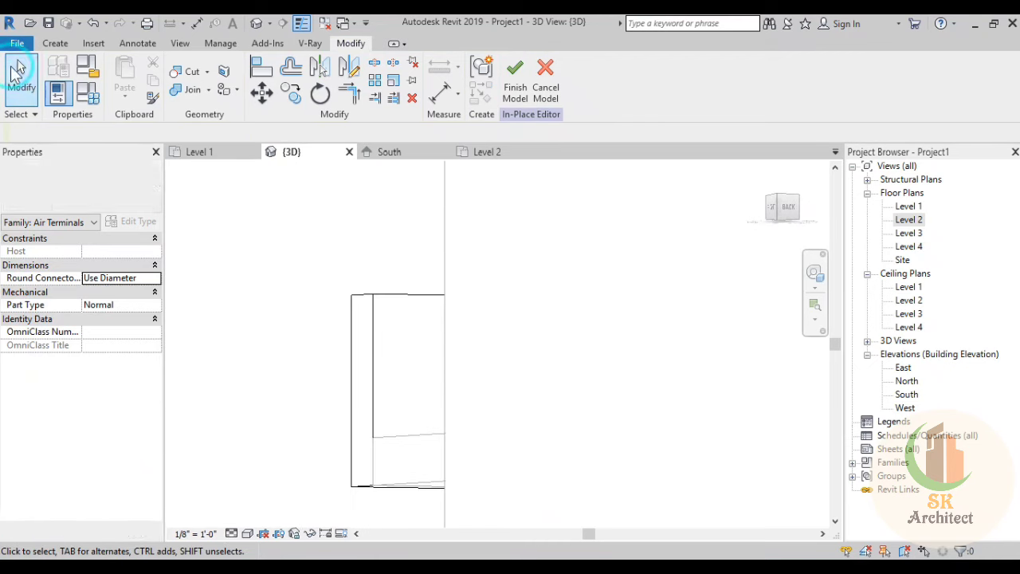
Step: Set the chajja slab's end face as the work plane
{"action": "left_click", "coordinate": [55, 43]}
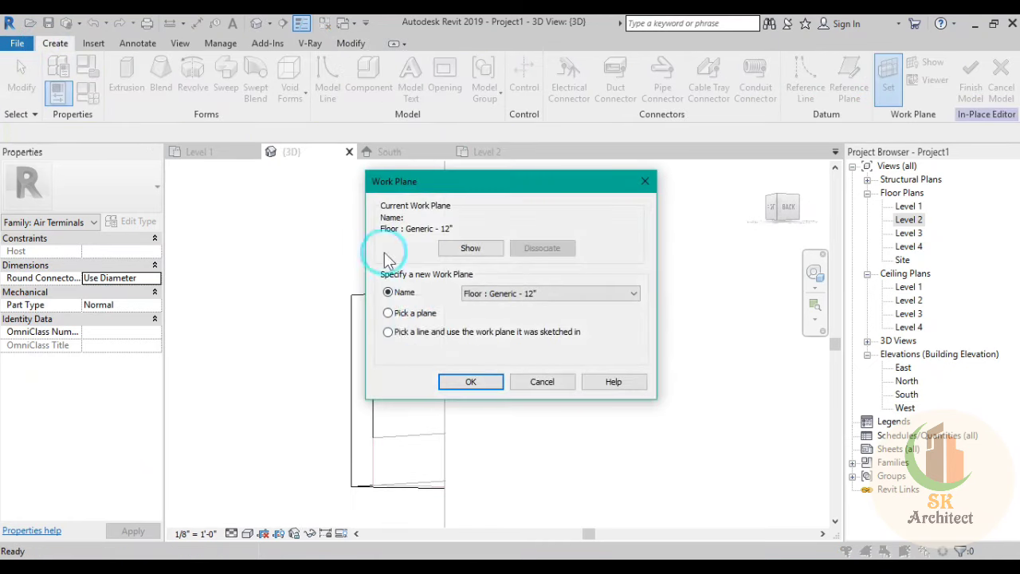
{"action": "left_click", "coordinate": [466, 382]}
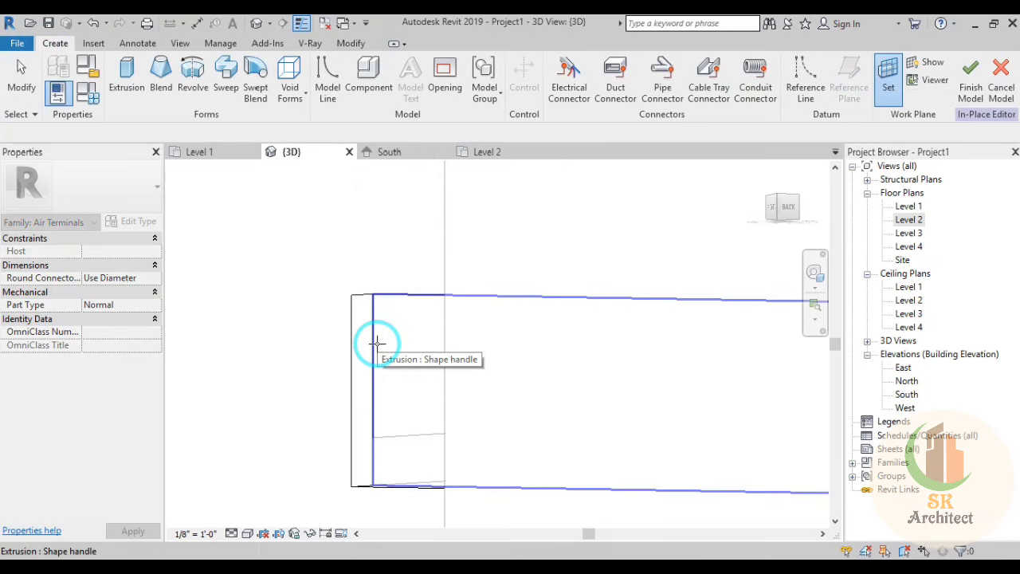
{"action": "mouse_move", "coordinate": [398, 361]}
{"action": "middle_mouse_down", "text": "shift"}
{"action": "mouse_move", "coordinate": [505, 486]}
{"action": "mouse_move", "coordinate": [244, 372]}
{"action": "mouse_move", "coordinate": [298, 392]}
{"action": "mouse_move", "coordinate": [394, 385]}
{"action": "middle_mouse_up", "text": "shift"}
{"action": "left_click", "coordinate": [430, 344]}
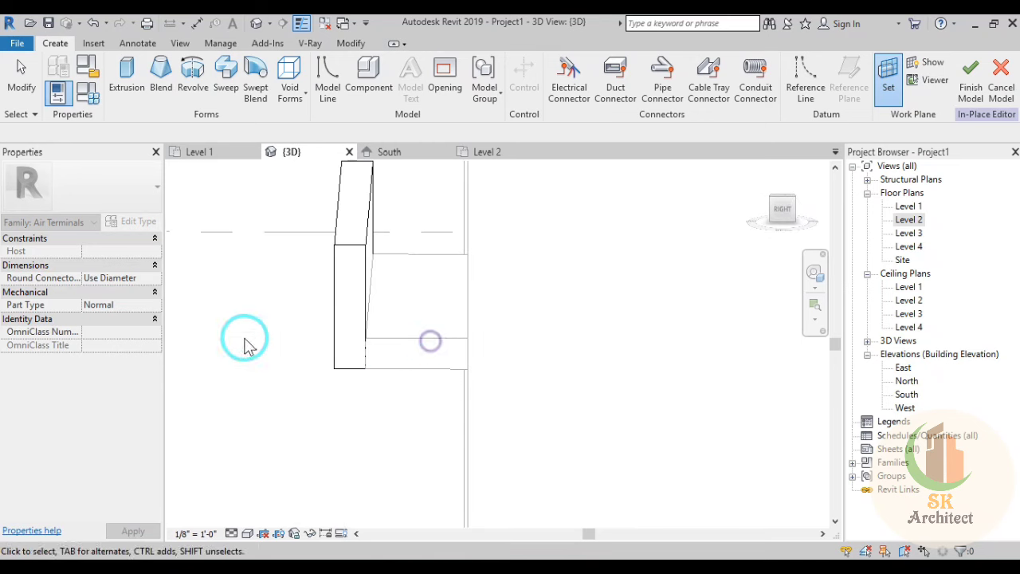
Step: Extrude a rectangle from the slab's top edge to the floor corner as a 4'-0" end block
{"action": "left_click", "coordinate": [382, 285]}
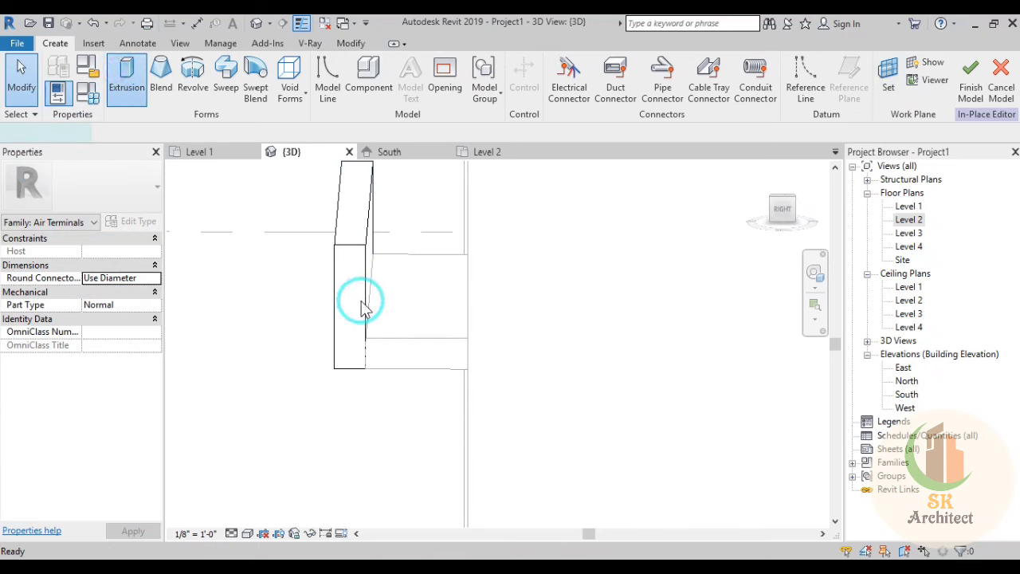
{"action": "left_click", "coordinate": [560, 63]}
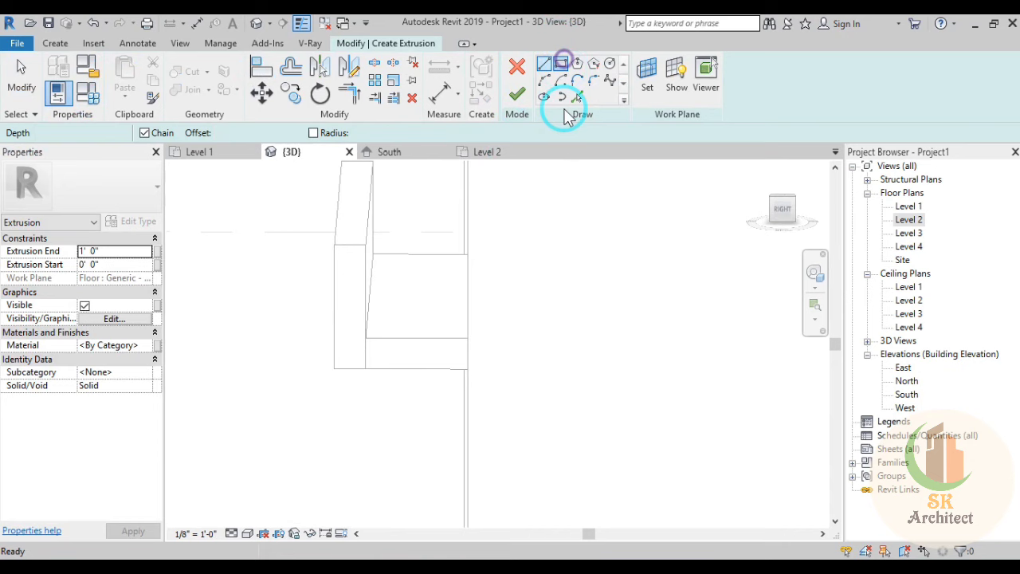
{"action": "left_click", "coordinate": [334, 245]}
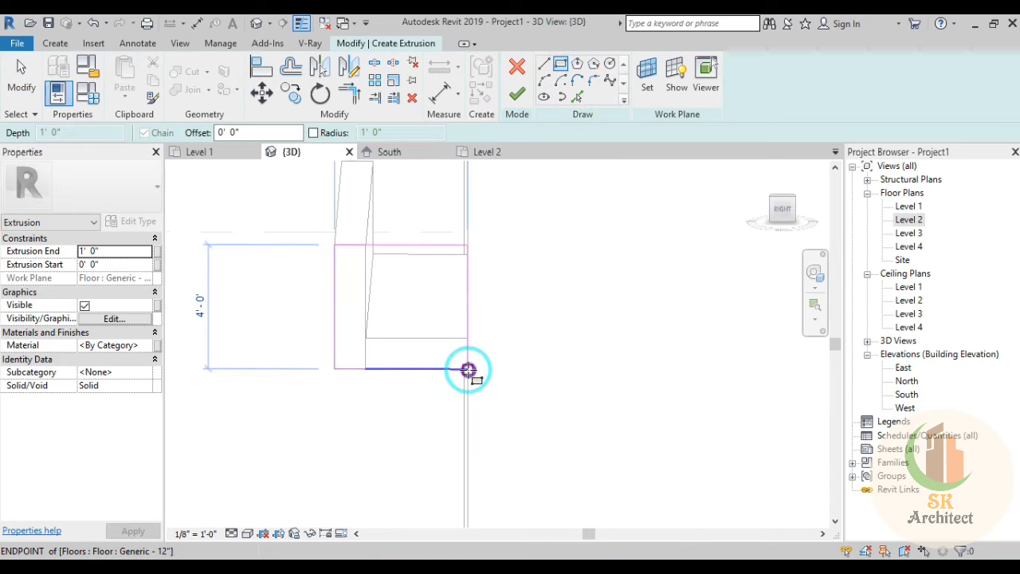
{"action": "left_click", "coordinate": [468, 369]}
{"action": "left_click", "coordinate": [516, 94]}
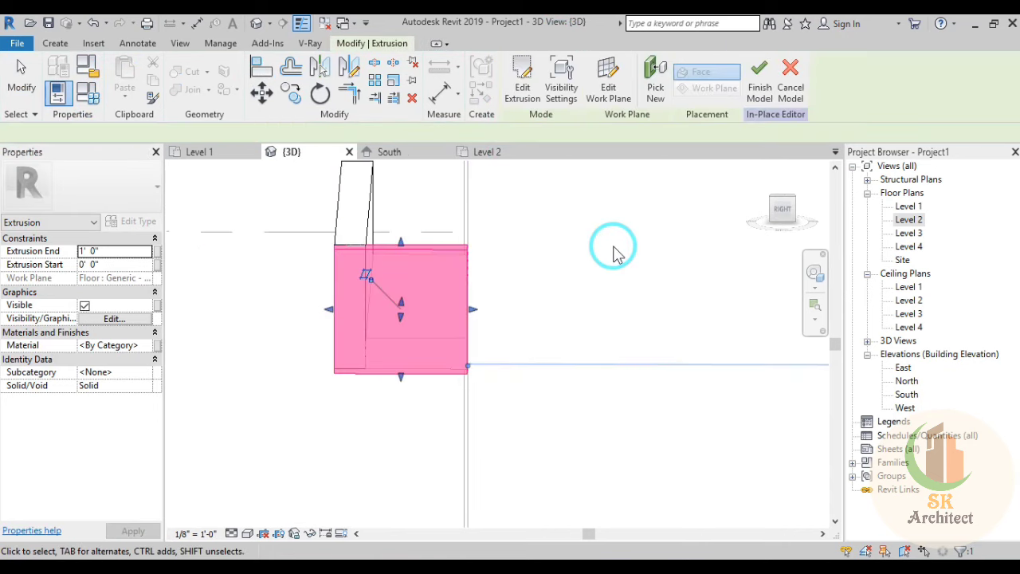
{"action": "left_click", "coordinate": [406, 402]}
{"action": "left_click", "coordinate": [263, 390]}
Step: Set the slab's other end face as the work plane
{"action": "middle_click_drag", "start_coordinate": [263, 391], "coordinate": [626, 418], "text": "shift"}
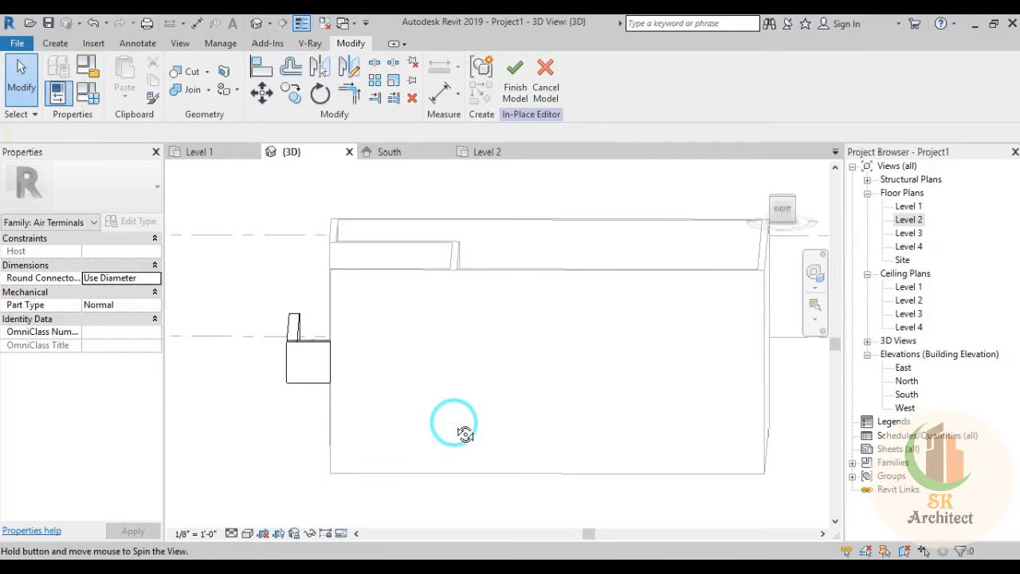
{"action": "scroll", "coordinate": [224, 337], "scroll_direction": "up", "scroll_amount": 3}
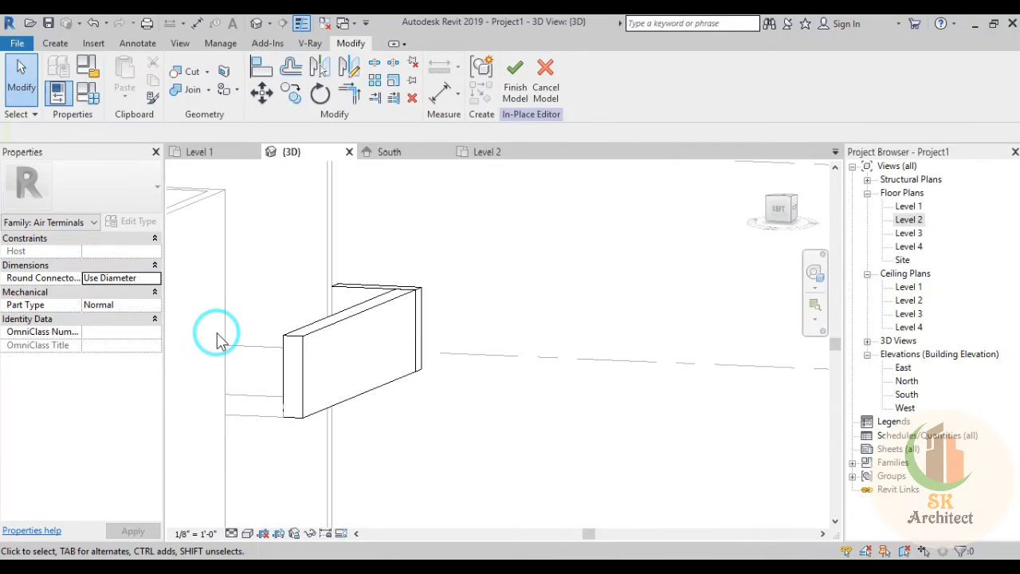
{"action": "scroll", "coordinate": [303, 364], "scroll_direction": "up", "scroll_amount": 2}
{"action": "scroll", "coordinate": [355, 387], "scroll_direction": "up", "scroll_amount": 2}
{"action": "middle_click_drag", "start_coordinate": [420, 413], "coordinate": [479, 376]}
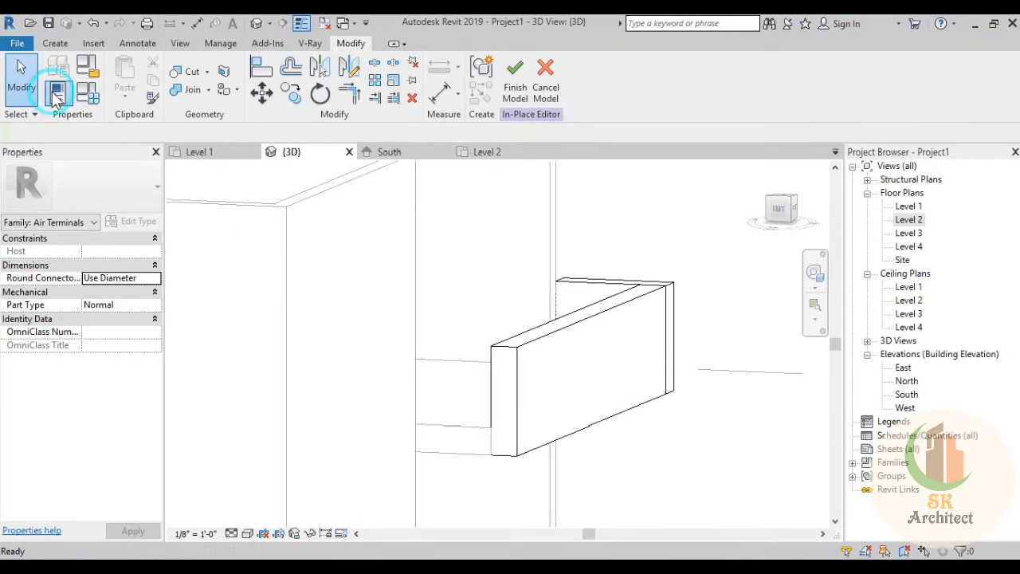
{"action": "left_click", "coordinate": [56, 44]}
{"action": "left_click", "coordinate": [906, 101]}
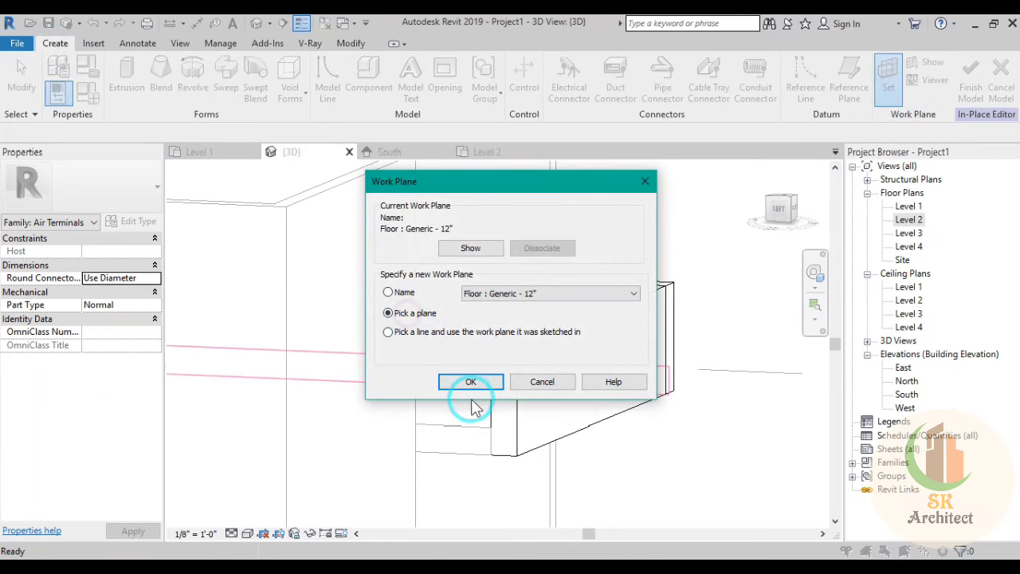
{"action": "left_click", "coordinate": [471, 382]}
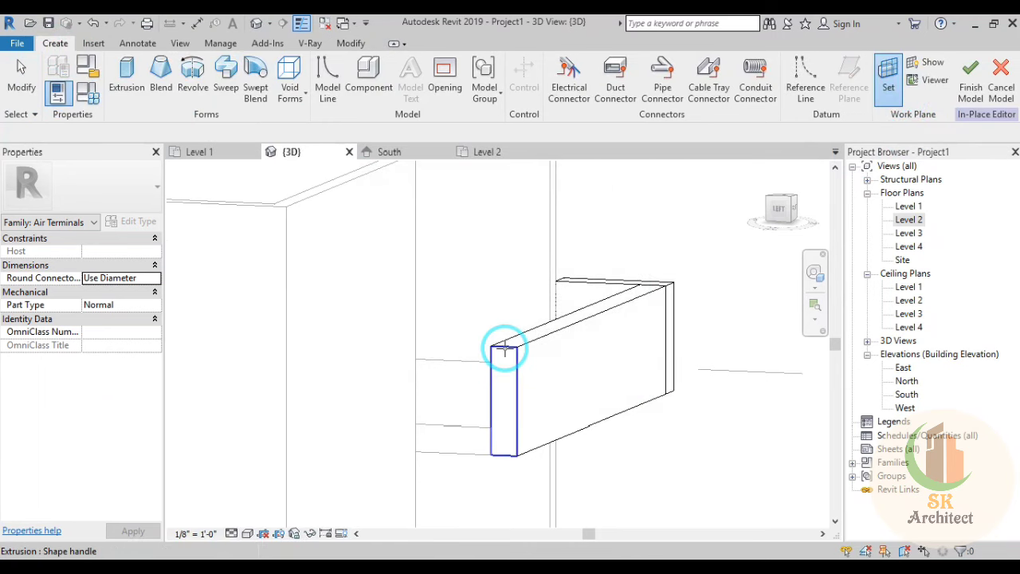
{"action": "left_click", "coordinate": [503, 348]}
Step: Extrude a rectangle from the slab corner to the floor–wall intersection, forming the 4' 0" end block
{"action": "left_click", "coordinate": [127, 76]}
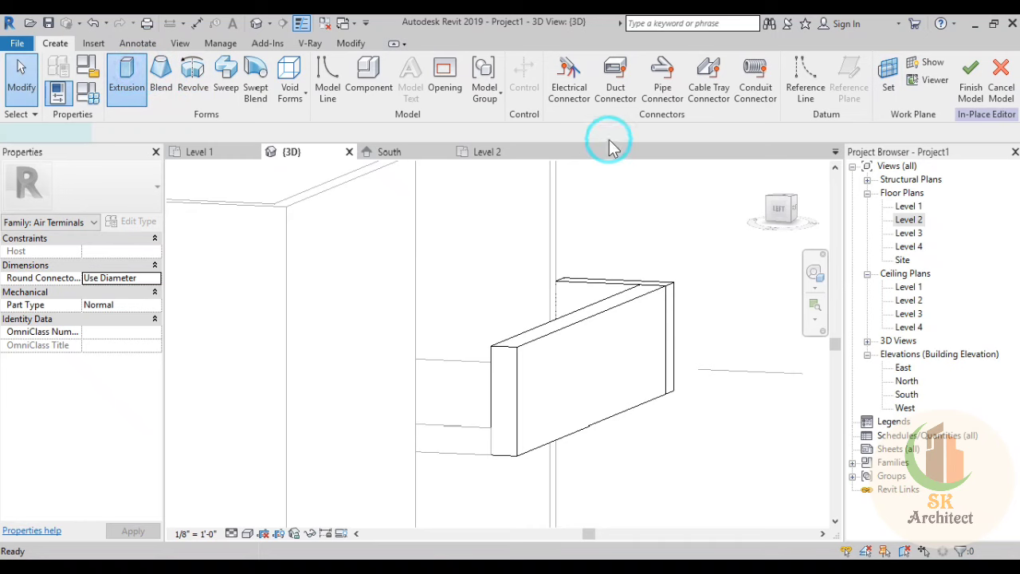
{"action": "left_click", "coordinate": [561, 64]}
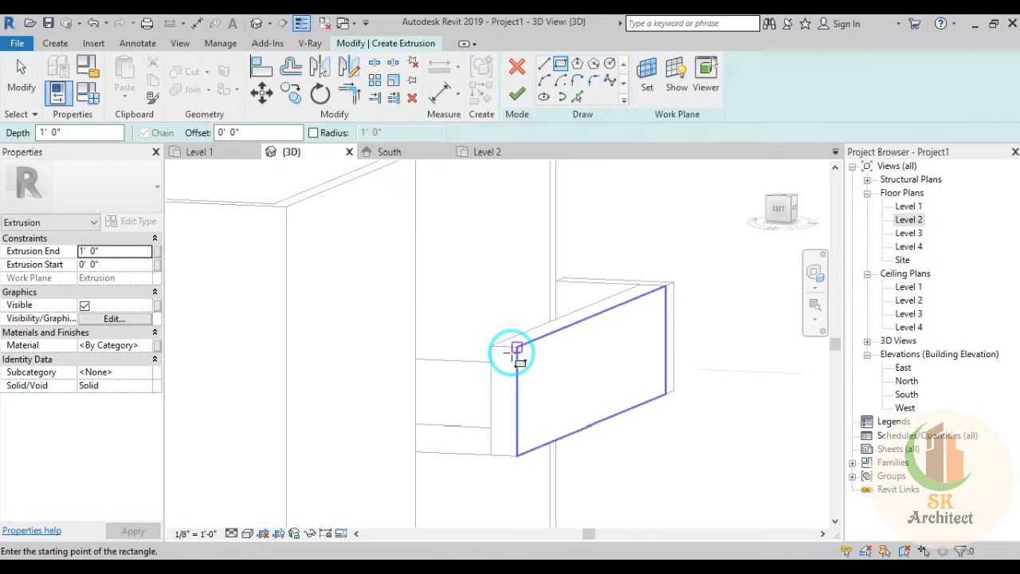
{"action": "left_click", "coordinate": [517, 349]}
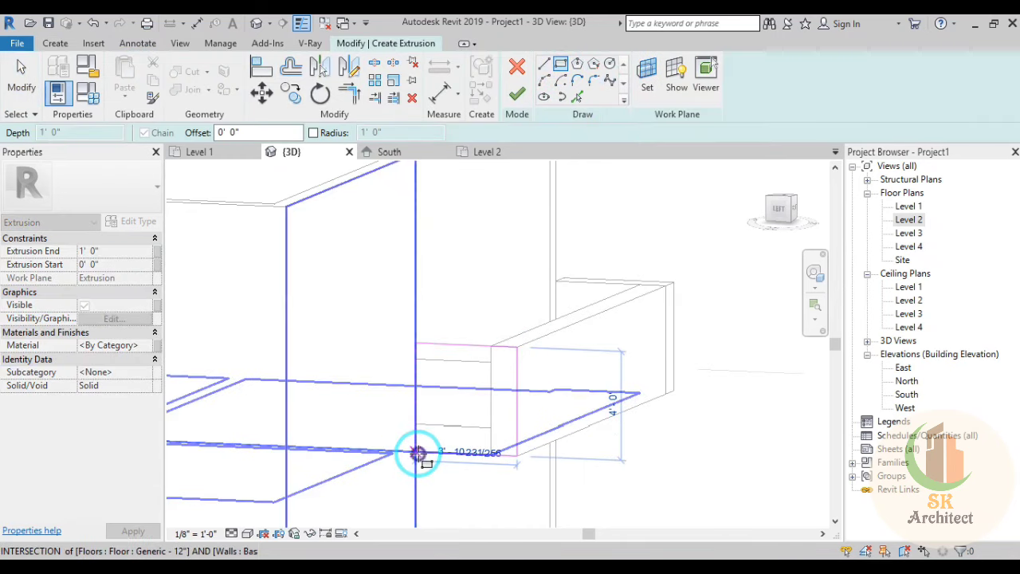
{"action": "left_click", "coordinate": [415, 451]}
{"action": "left_click", "coordinate": [517, 93]}
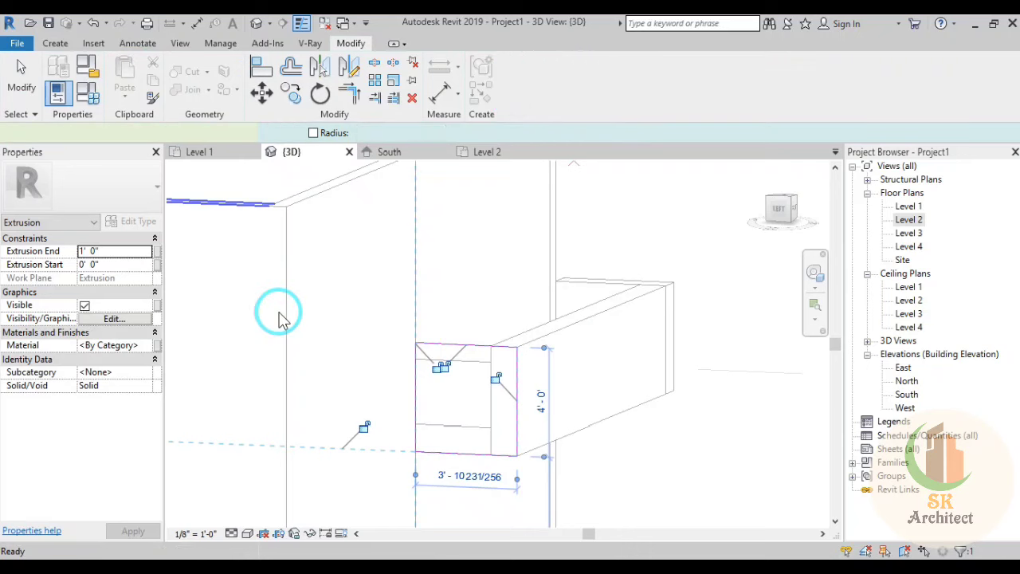
{"action": "left_click", "coordinate": [749, 440]}
{"action": "mouse_move", "coordinate": [733, 451]}
{"action": "middle_mouse_down", "text": "shift"}
{"action": "mouse_move", "coordinate": [672, 502]}
{"action": "mouse_move", "coordinate": [650, 482]}
{"action": "mouse_move", "coordinate": [596, 487]}
{"action": "middle_mouse_up", "text": "shift"}
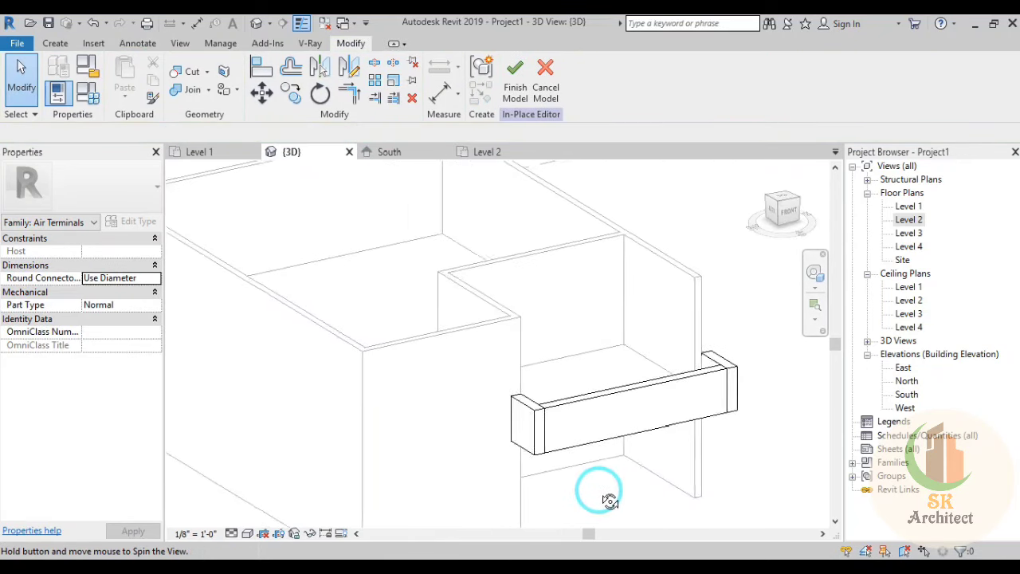
Step: Join each end block to the long slab with Join Geometry, then orbit to check the chajja
{"action": "left_click", "coordinate": [175, 90]}
{"action": "left_click", "coordinate": [524, 426]}
{"action": "left_click", "coordinate": [601, 414]}
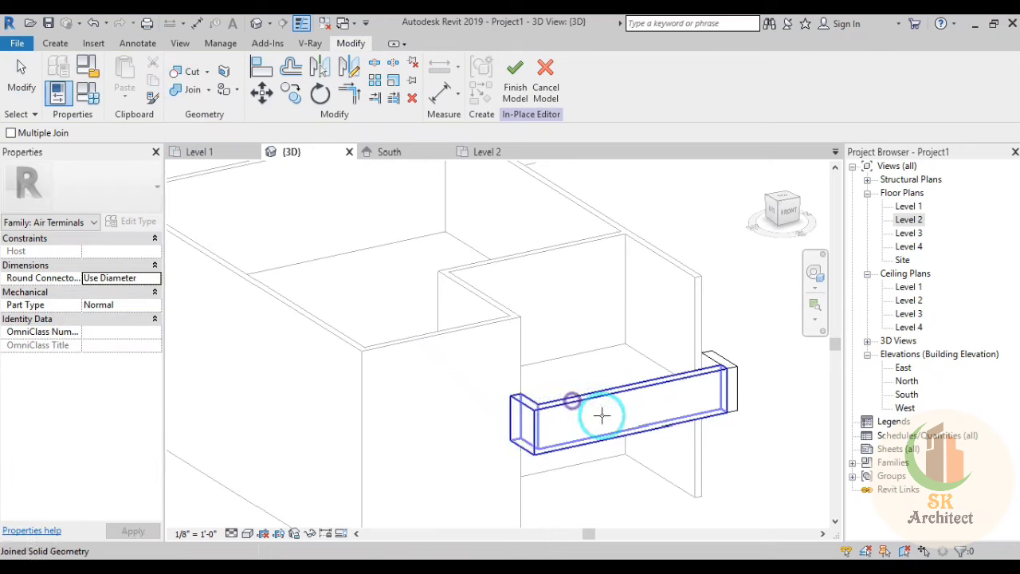
{"action": "middle_click_drag", "start_coordinate": [712, 457], "coordinate": [521, 494]}
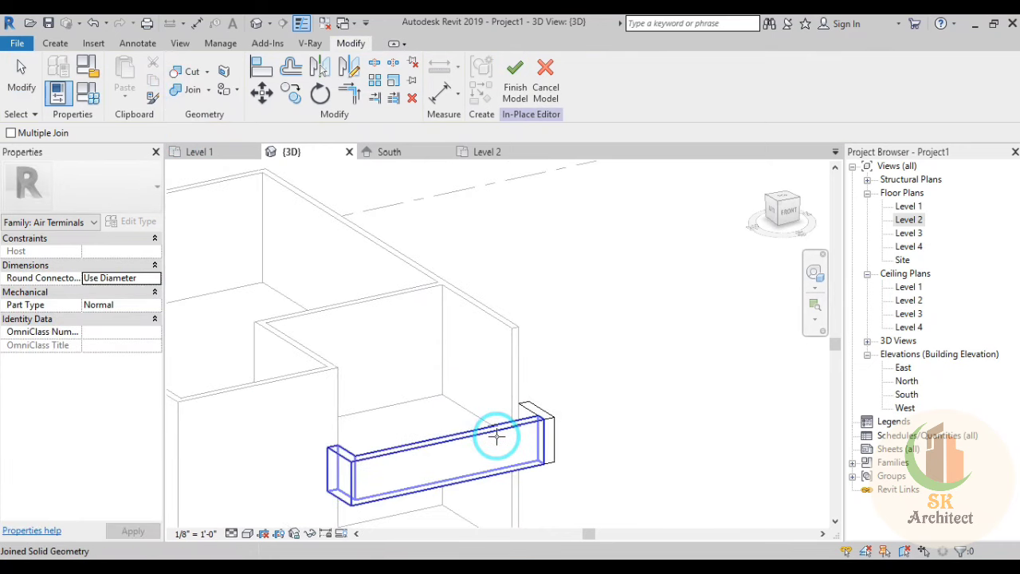
{"action": "left_click", "coordinate": [539, 409]}
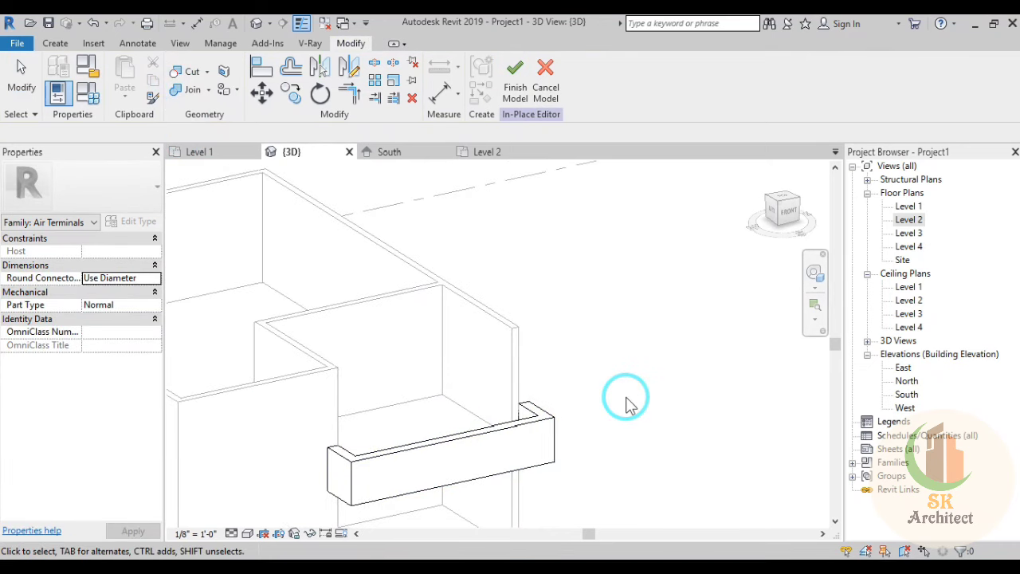
{"action": "key", "text": "Escape"}
{"action": "scroll", "coordinate": [627, 404], "scroll_direction": "down", "scroll_amount": 2}
{"action": "mouse_move", "coordinate": [644, 439]}
{"action": "middle_mouse_down", "text": "shift"}
{"action": "mouse_move", "coordinate": [505, 416]}
{"action": "mouse_move", "coordinate": [455, 382]}
{"action": "mouse_move", "coordinate": [303, 423]}
{"action": "mouse_move", "coordinate": [355, 438]}
{"action": "middle_mouse_up", "text": "shift"}
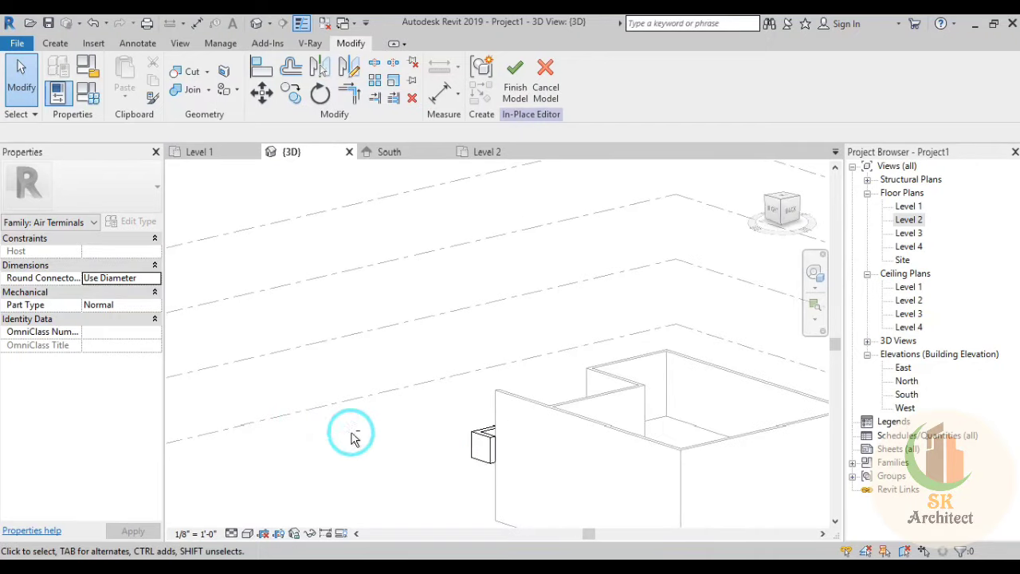
{"action": "scroll", "coordinate": [539, 458], "scroll_direction": "up", "scroll_amount": 3}
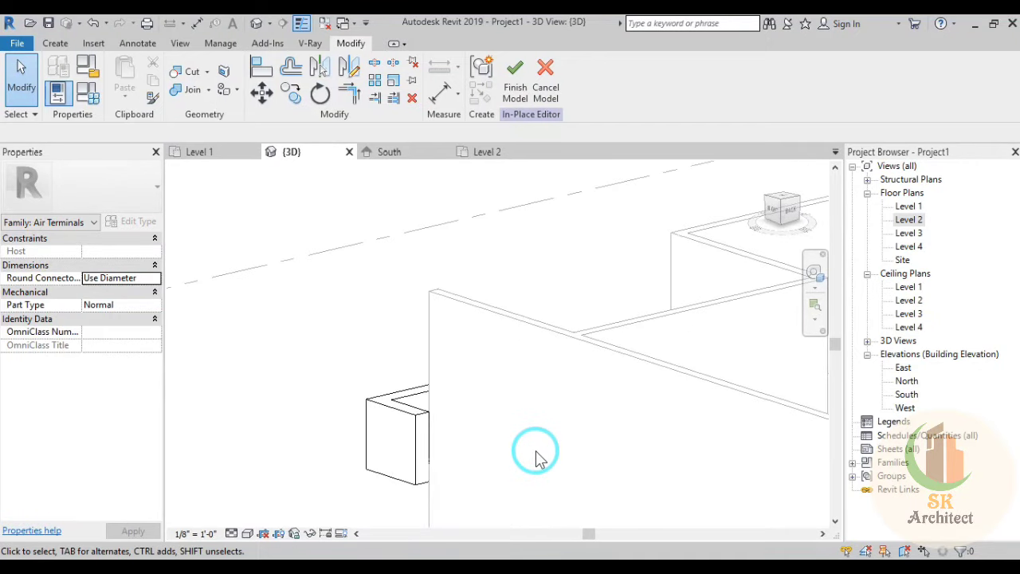
{"action": "mouse_move", "coordinate": [542, 465]}
{"action": "middle_mouse_down", "text": "shift"}
{"action": "mouse_move", "coordinate": [387, 365]}
{"action": "mouse_move", "coordinate": [587, 497]}
{"action": "mouse_move", "coordinate": [768, 482]}
{"action": "mouse_move", "coordinate": [877, 455]}
{"action": "mouse_move", "coordinate": [535, 455]}
{"action": "mouse_move", "coordinate": [419, 467]}
{"action": "mouse_move", "coordinate": [658, 481]}
{"action": "mouse_move", "coordinate": [702, 473]}
{"action": "mouse_move", "coordinate": [694, 452]}
{"action": "middle_mouse_up", "text": "shift"}
{"action": "scroll", "coordinate": [285, 337], "scroll_direction": "up", "scroll_amount": 5}
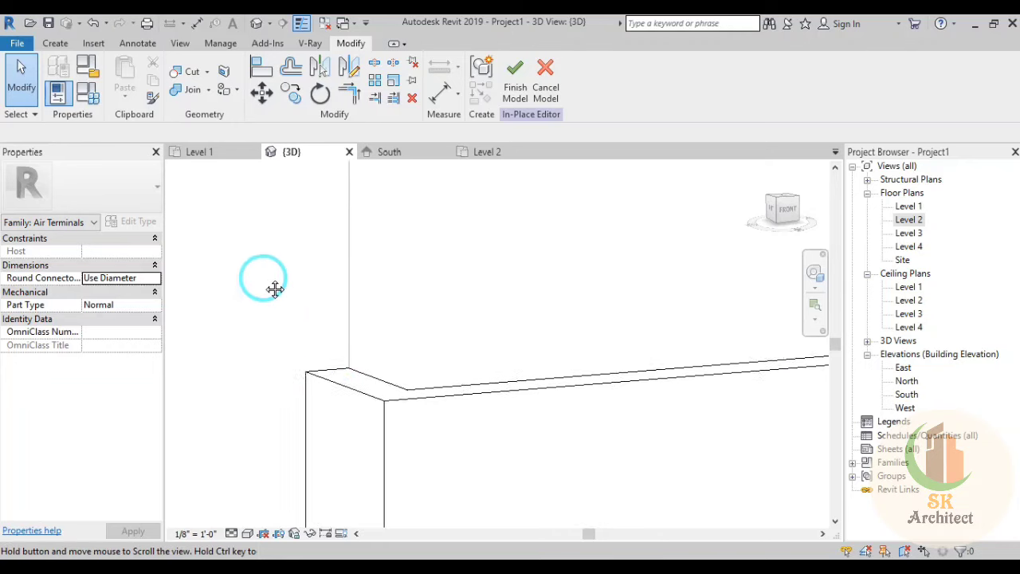
Step: Set the chajja's end face as the work plane and start a void extrusion
{"action": "left_click", "coordinate": [55, 43]}
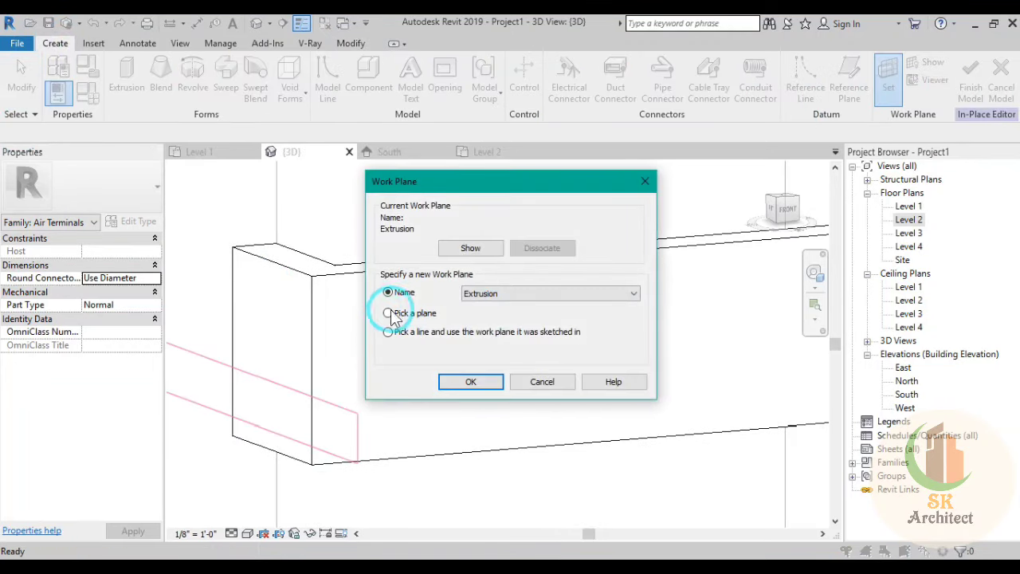
{"action": "left_click", "coordinate": [478, 382]}
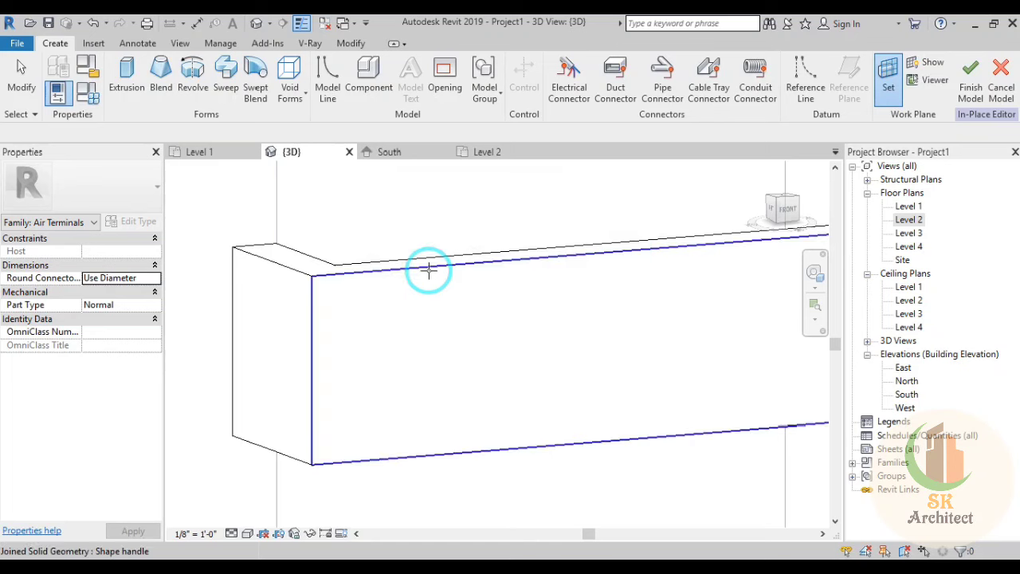
{"action": "left_click", "coordinate": [430, 275]}
{"action": "left_click", "coordinate": [299, 87]}
{"action": "left_click", "coordinate": [314, 174]}
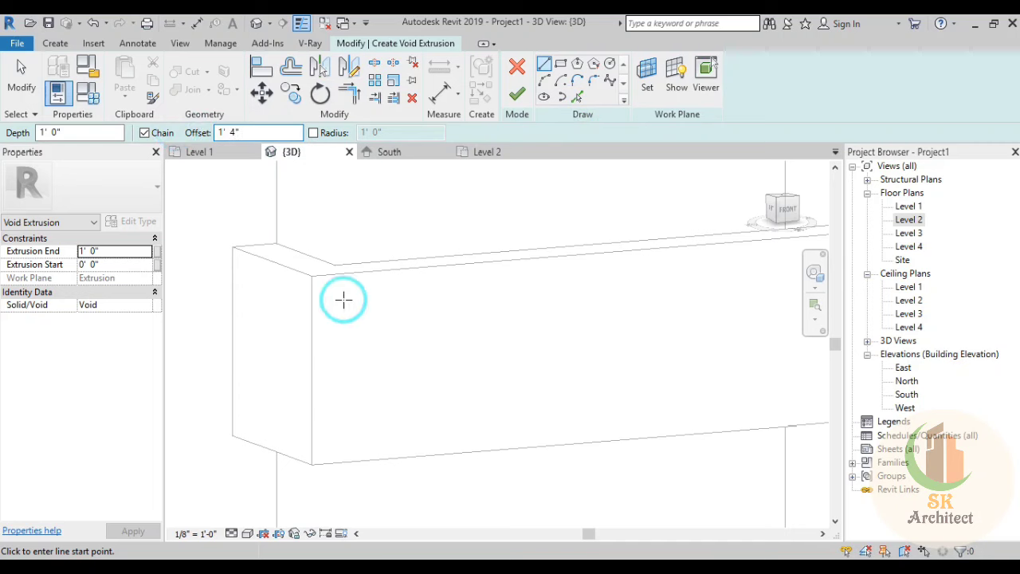
Step: Draw the groove's straight profile line on the chajja face, entering a length of 0
{"action": "left_click", "coordinate": [312, 274]}
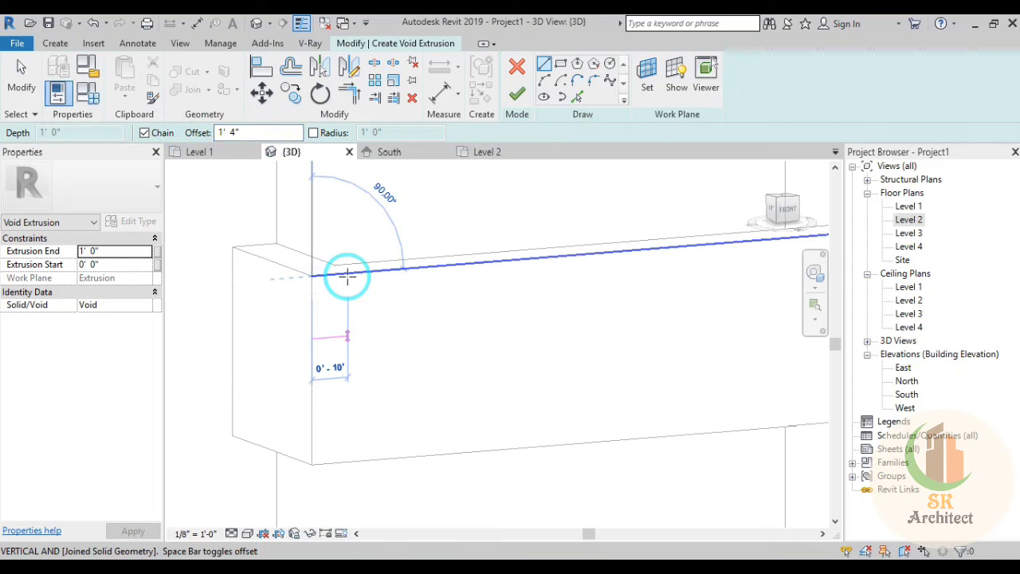
{"action": "key", "text": "Escape"}
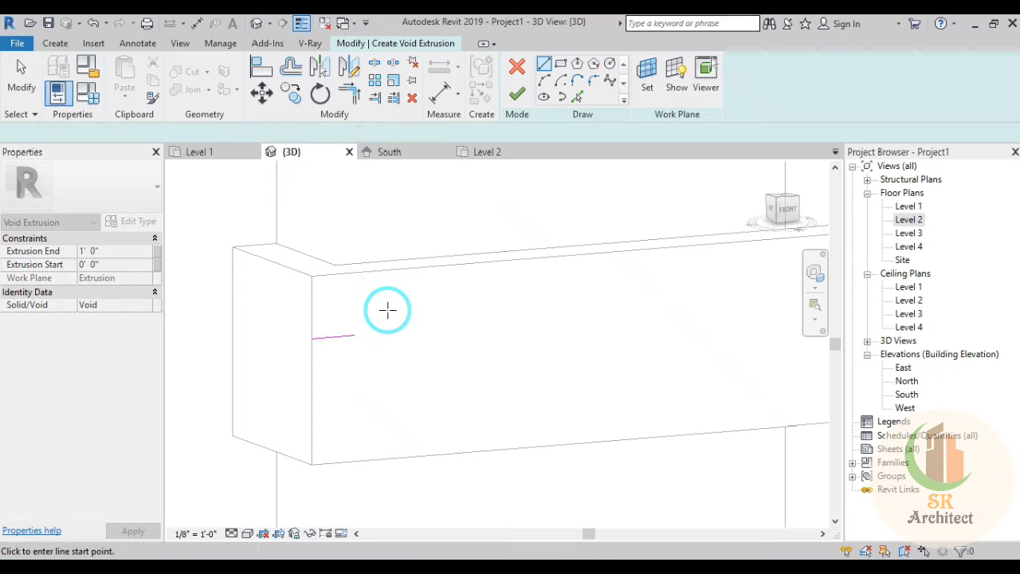
{"action": "left_click", "coordinate": [346, 230]}
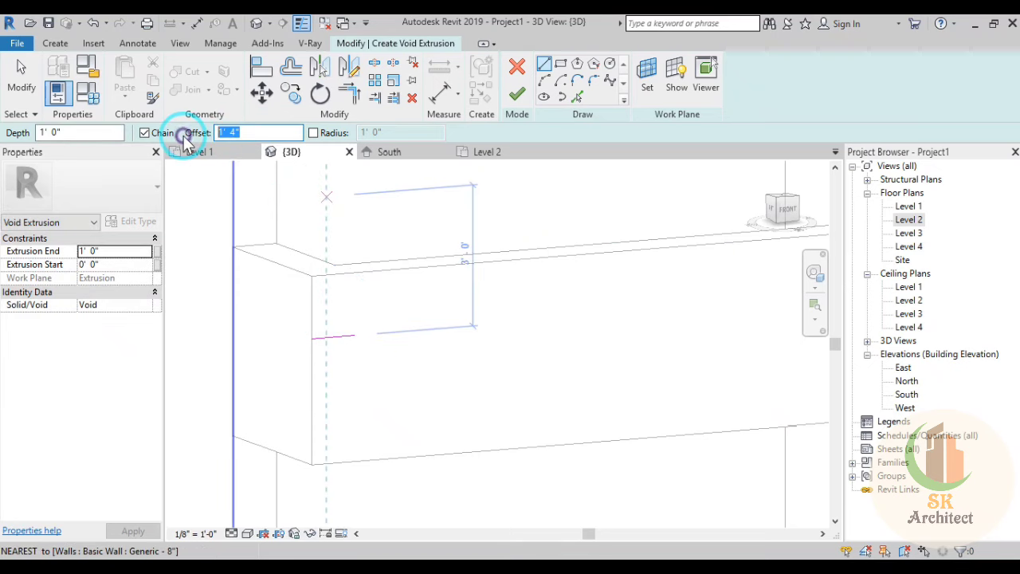
{"action": "left_click", "coordinate": [355, 318]}
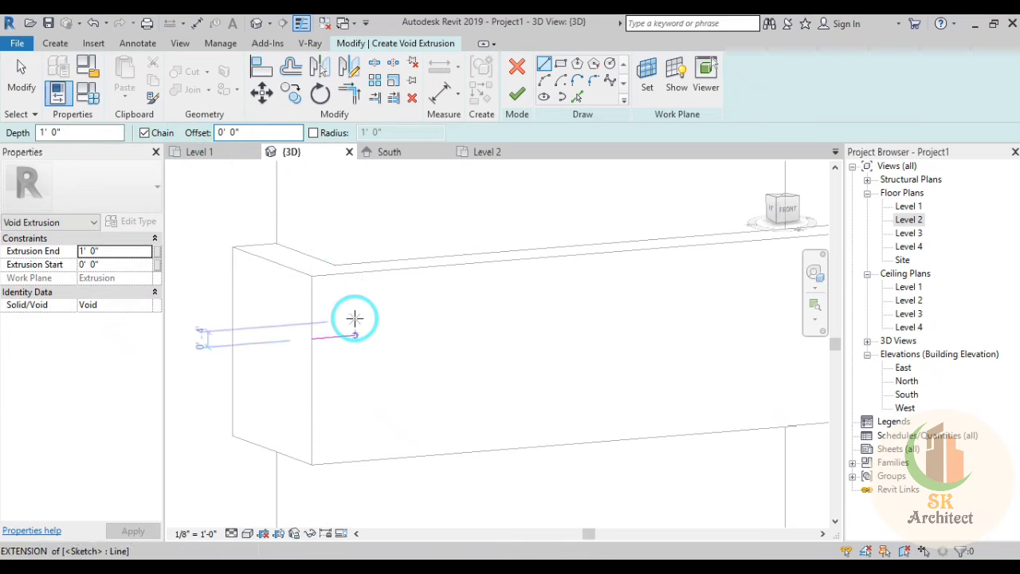
{"action": "scroll", "coordinate": [348, 365], "scroll_direction": "up", "scroll_amount": 1}
{"action": "scroll", "coordinate": [330, 348], "scroll_direction": "up", "scroll_amount": 1}
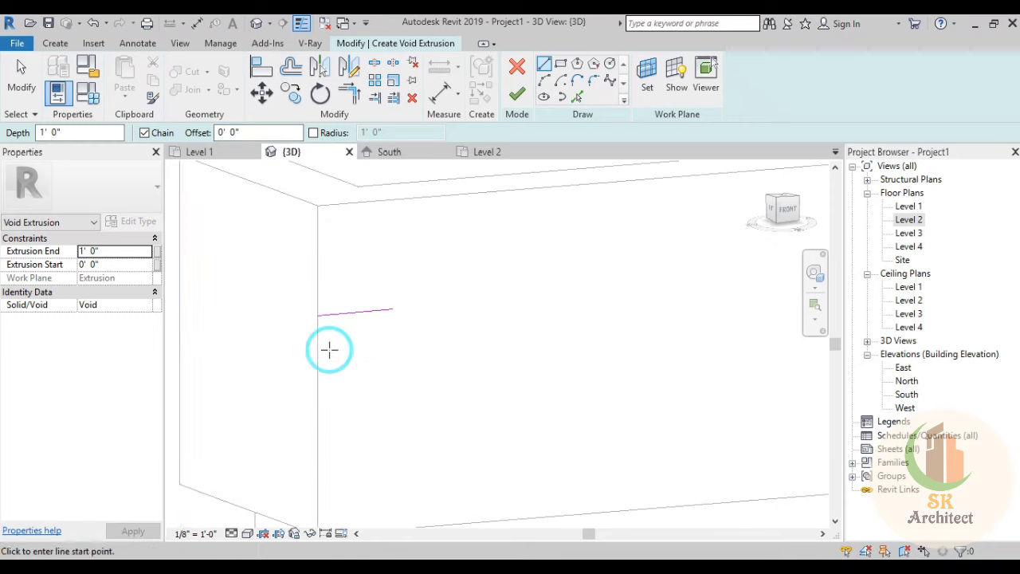
{"action": "scroll", "coordinate": [318, 335], "scroll_direction": "up", "scroll_amount": 2}
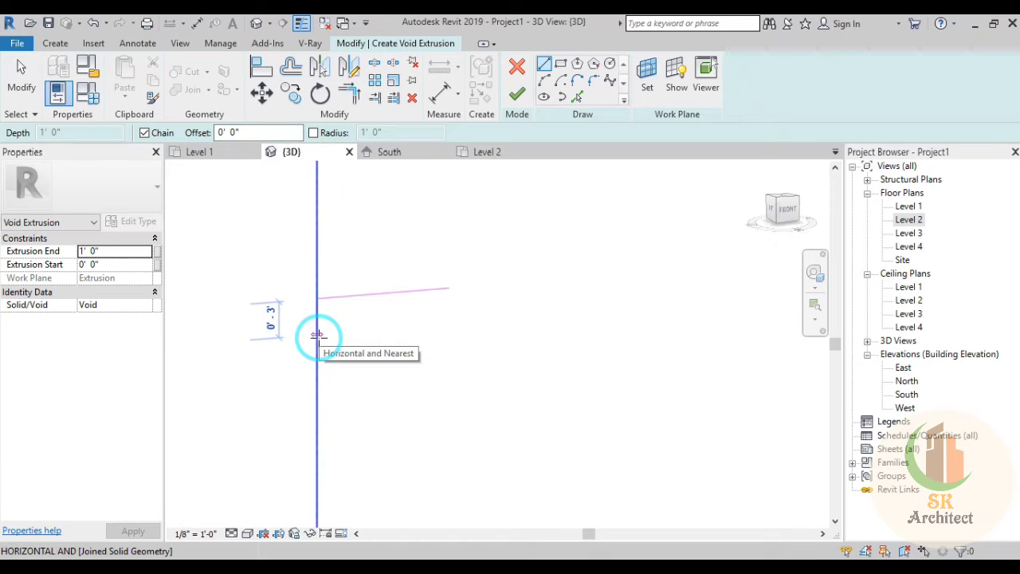
{"action": "type", "text": "0 1.75"}
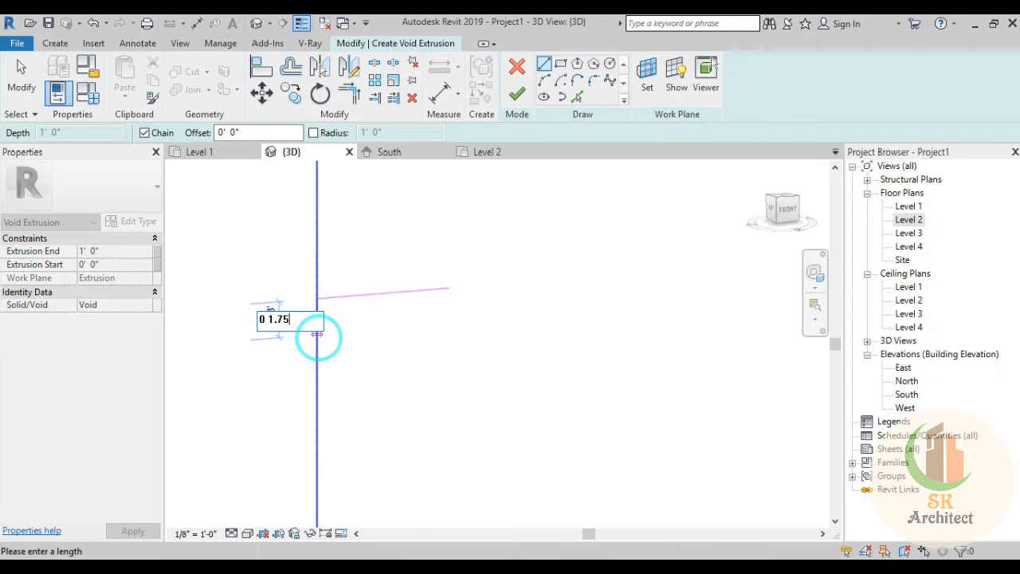
{"action": "key", "text": "Return"}
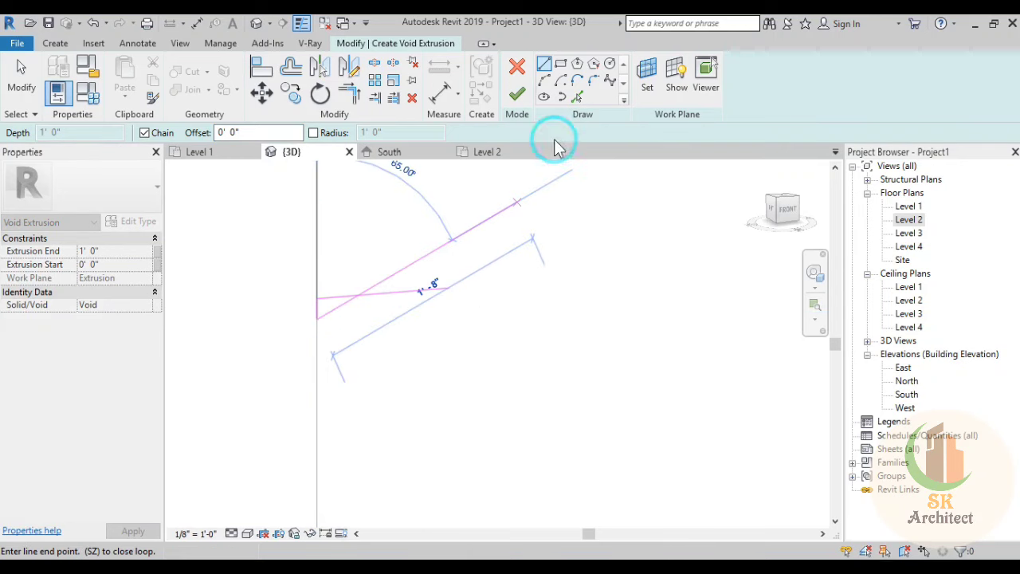
Step: Add a start-end-radius semicircular arc to the profile and delete the extra straight line
{"action": "left_click", "coordinate": [544, 88]}
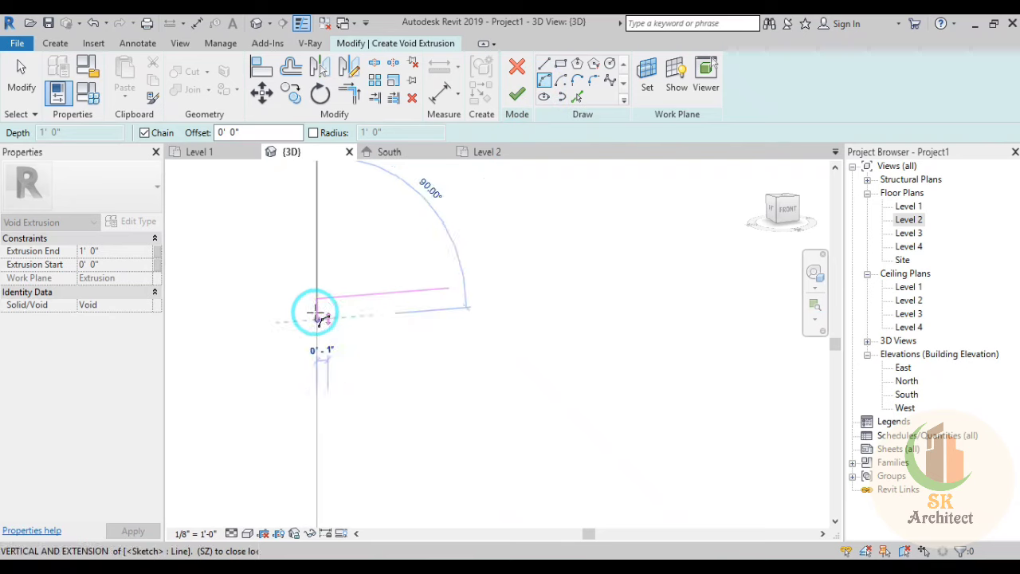
{"action": "left_click", "coordinate": [316, 312]}
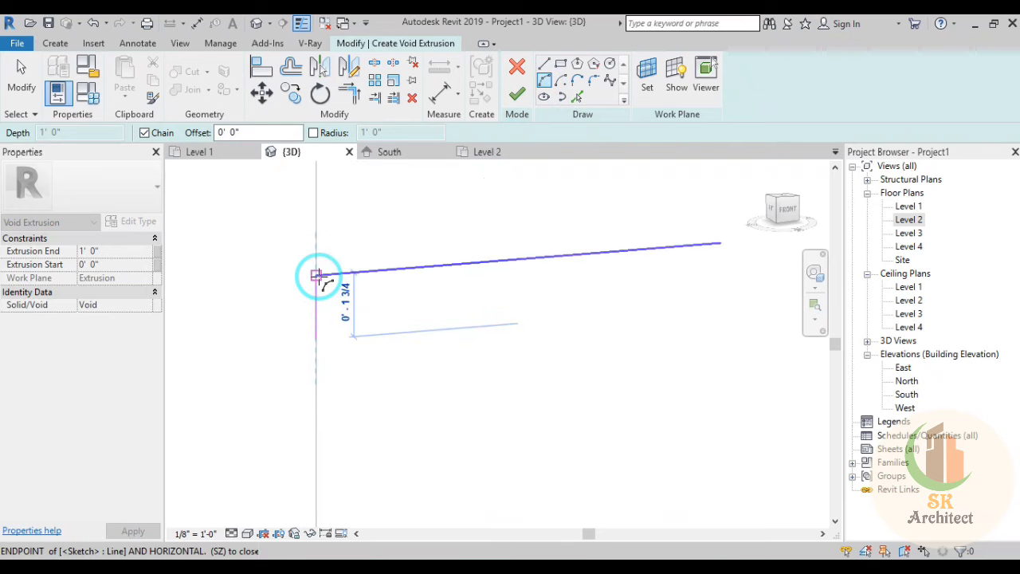
{"action": "left_click", "coordinate": [317, 273]}
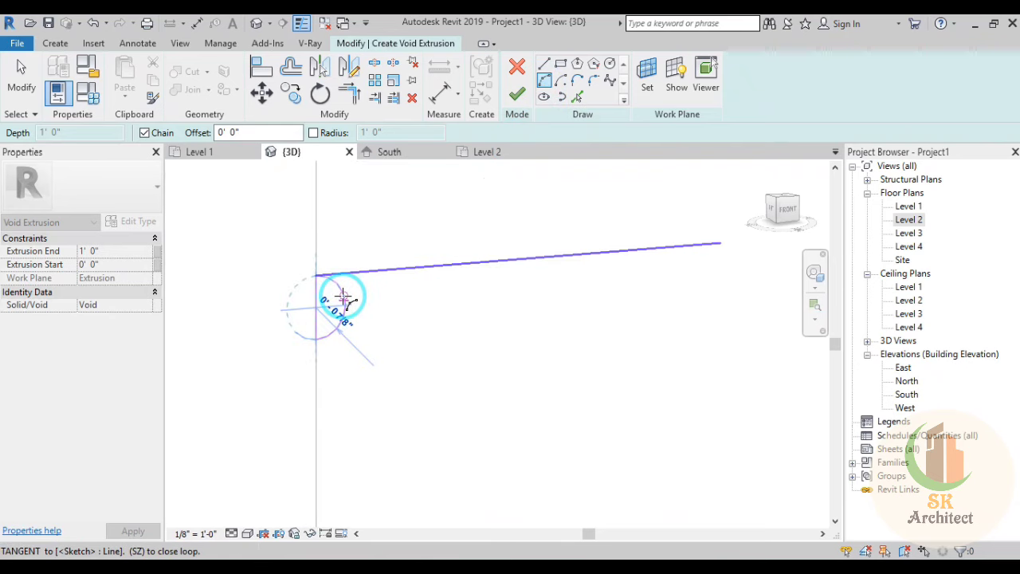
{"action": "left_click", "coordinate": [342, 298]}
{"action": "key", "text": "Escape"}
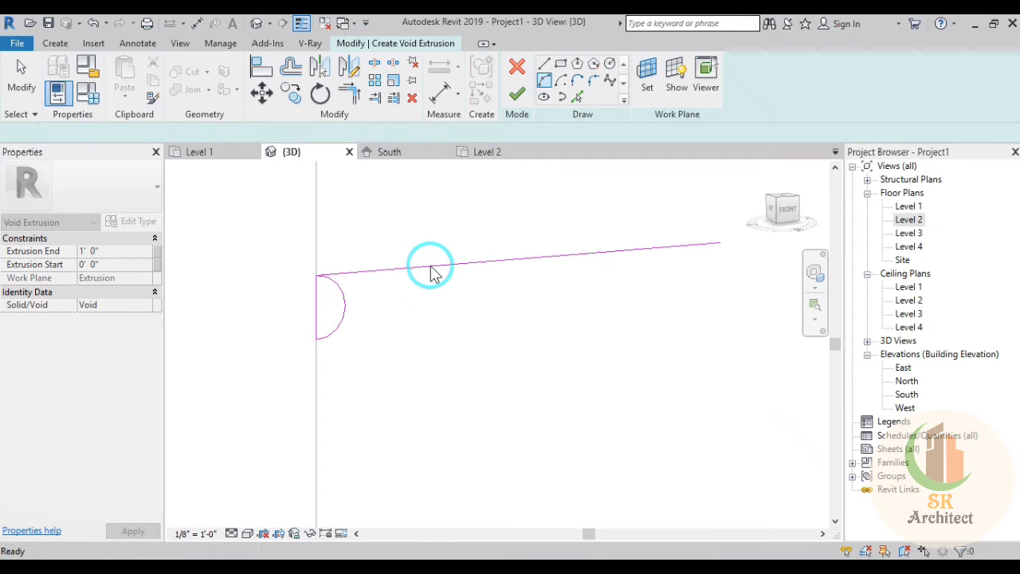
{"action": "left_click", "coordinate": [430, 271]}
{"action": "key", "text": "Delete"}
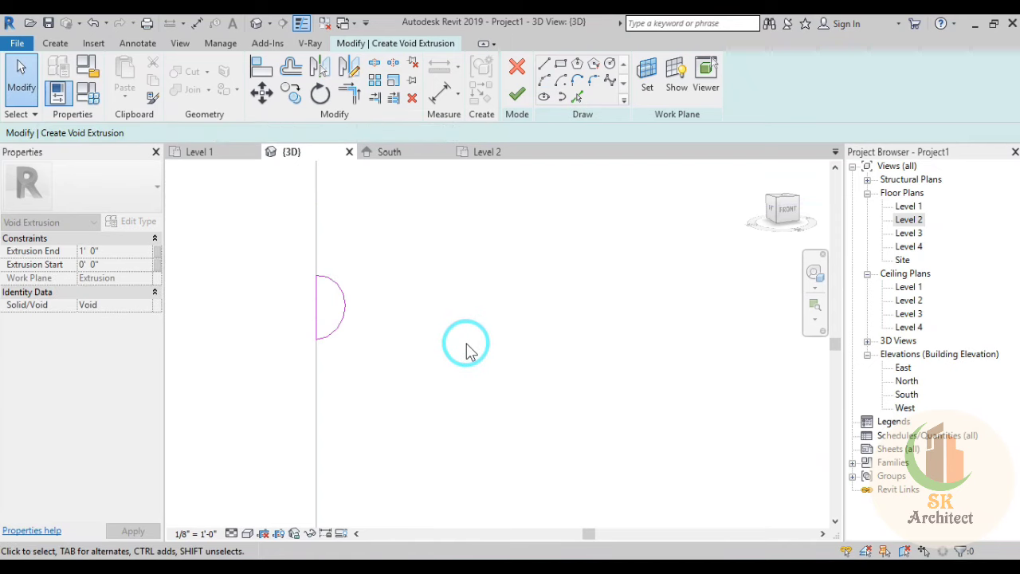
{"action": "scroll", "coordinate": [465, 353], "scroll_direction": "down", "scroll_amount": 2}
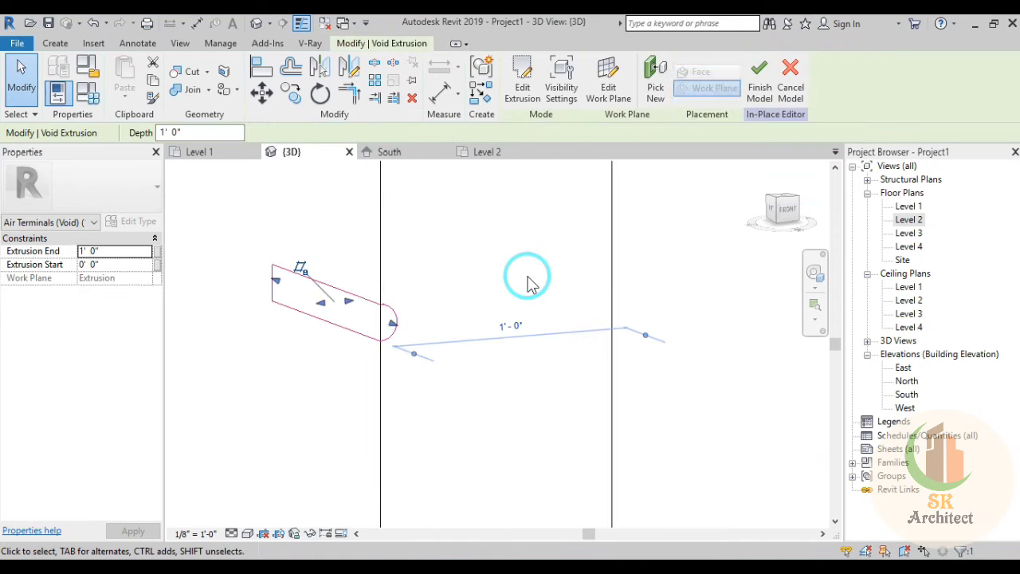
Step: Drag the groove void's end handle to lengthen it to about 3' 11" through the chajja
{"action": "scroll", "coordinate": [527, 283], "scroll_direction": "down", "scroll_amount": 4}
{"action": "left_click", "coordinate": [298, 462]}
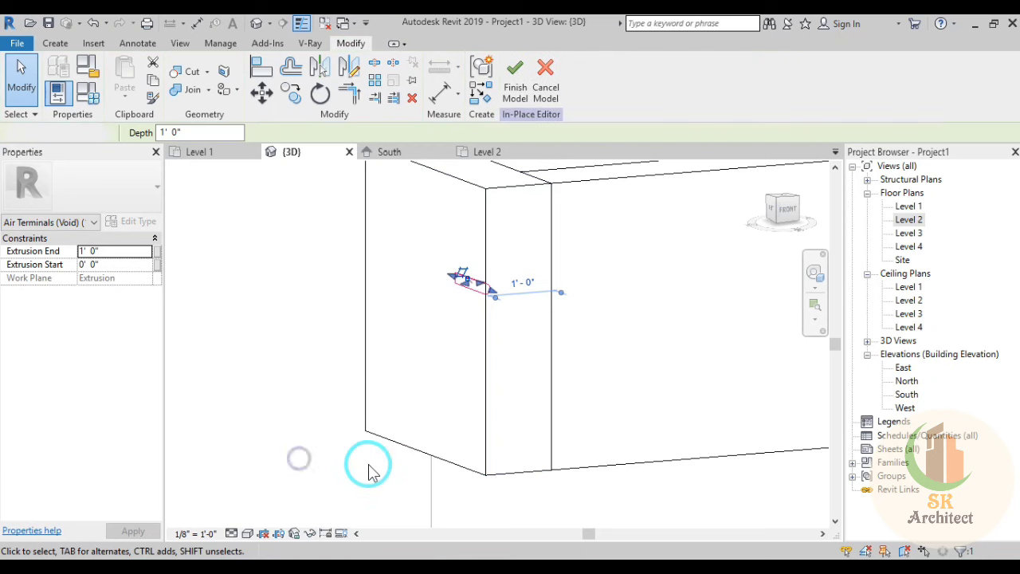
{"action": "left_click", "coordinate": [381, 301]}
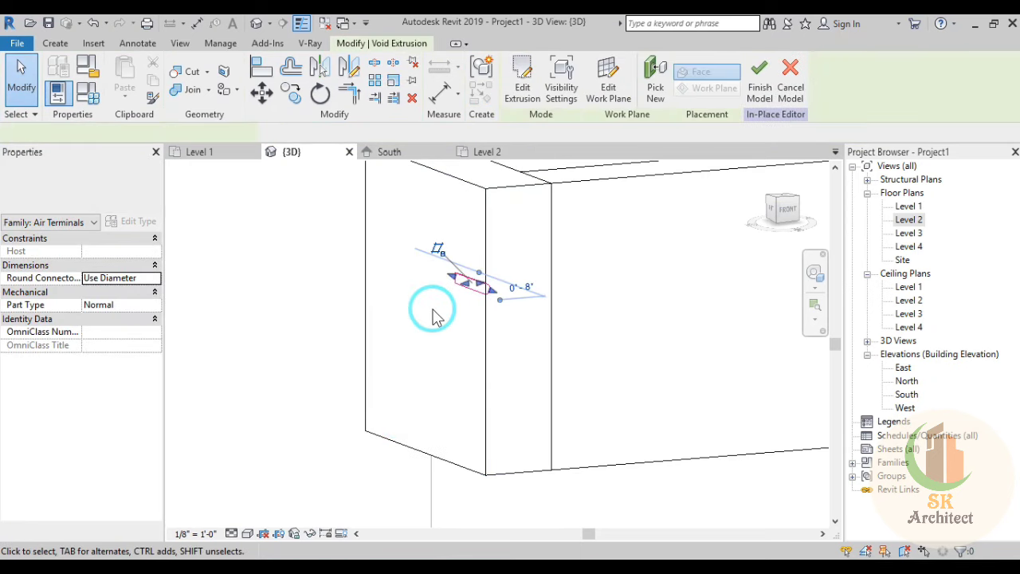
{"action": "left_click_drag", "start_coordinate": [402, 263], "coordinate": [366, 251]}
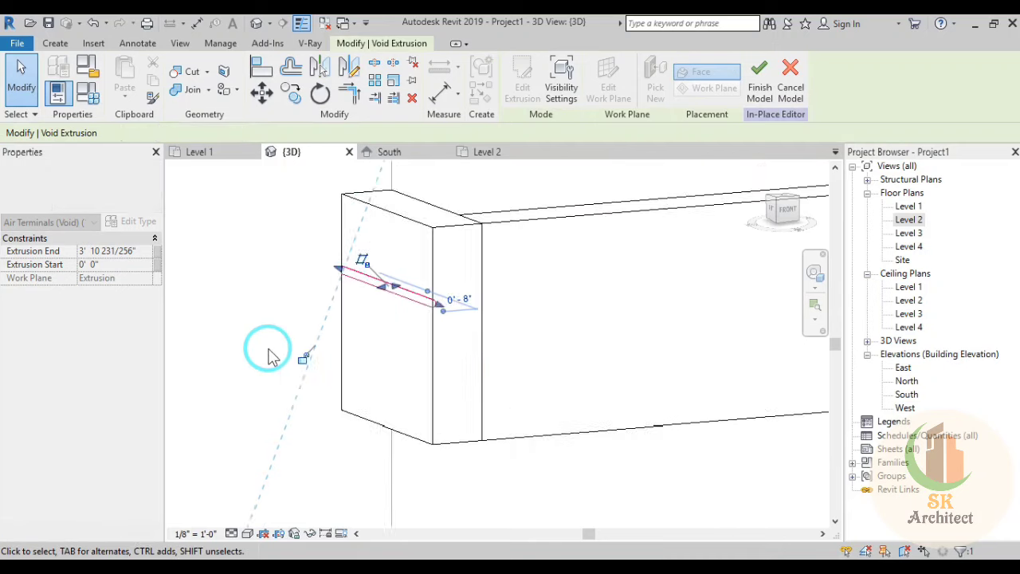
{"action": "scroll", "coordinate": [274, 353], "scroll_direction": "down", "scroll_amount": 3}
{"action": "left_click", "coordinate": [412, 462]}
Step: Finish the in-place chajja model
{"action": "mouse_move", "coordinate": [430, 467]}
{"action": "middle_mouse_down", "text": "shift"}
{"action": "mouse_move", "coordinate": [416, 471]}
{"action": "mouse_move", "coordinate": [540, 485]}
{"action": "mouse_move", "coordinate": [355, 468]}
{"action": "middle_mouse_up", "text": "shift"}
{"action": "scroll", "coordinate": [445, 479], "scroll_direction": "down", "scroll_amount": 1}
{"action": "scroll", "coordinate": [444, 478], "scroll_direction": "down", "scroll_amount": 1}
{"action": "scroll", "coordinate": [696, 402], "scroll_direction": "up", "scroll_amount": 4}
{"action": "middle_click_drag", "start_coordinate": [643, 406], "coordinate": [614, 395]}
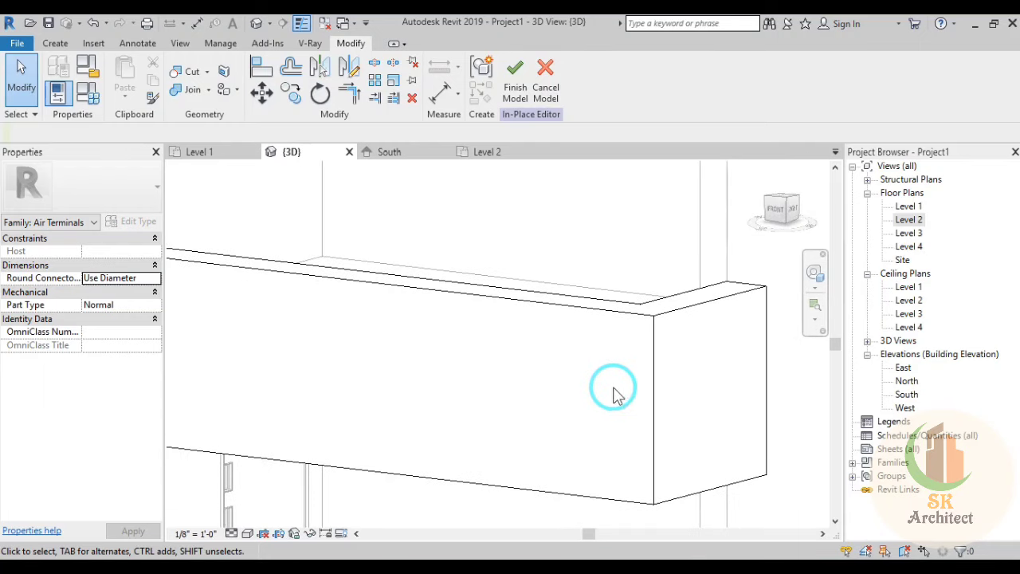
{"action": "left_click", "coordinate": [63, 44]}
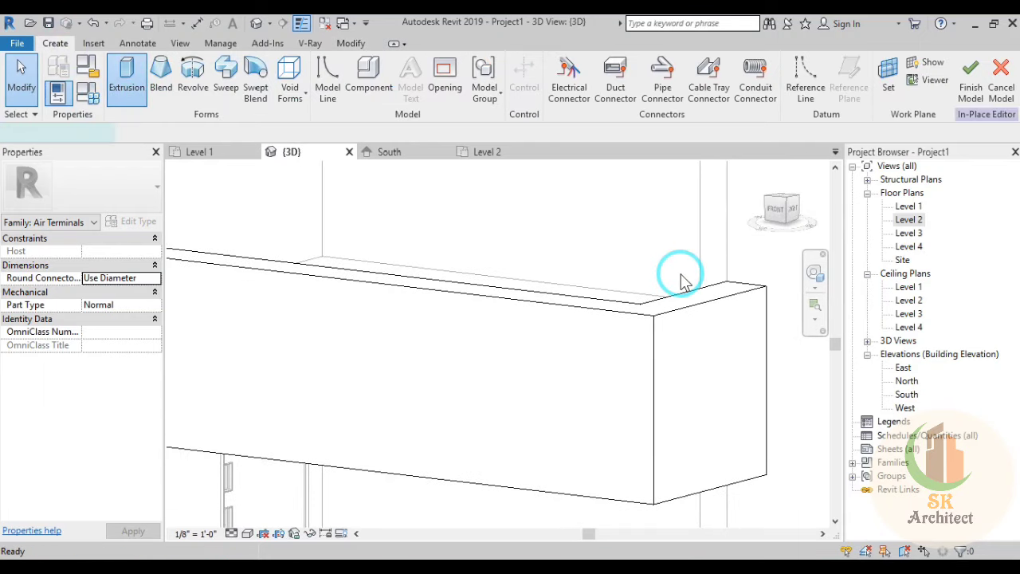
{"action": "left_click", "coordinate": [514, 72]}
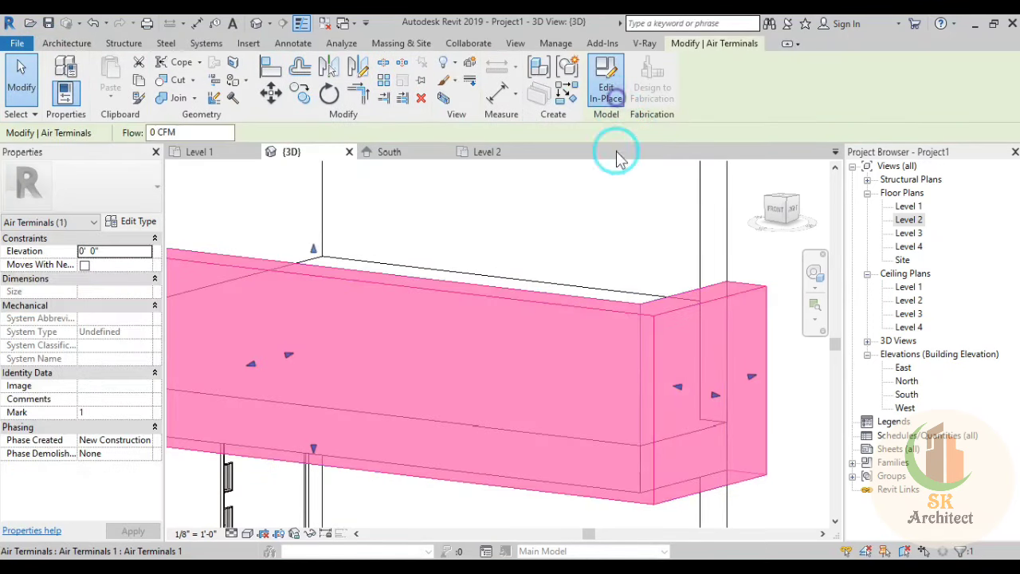
Step: Reopen the chajja for in-place editing and abandon a newly started void extrusion sketch
{"action": "double_click", "coordinate": [590, 243]}
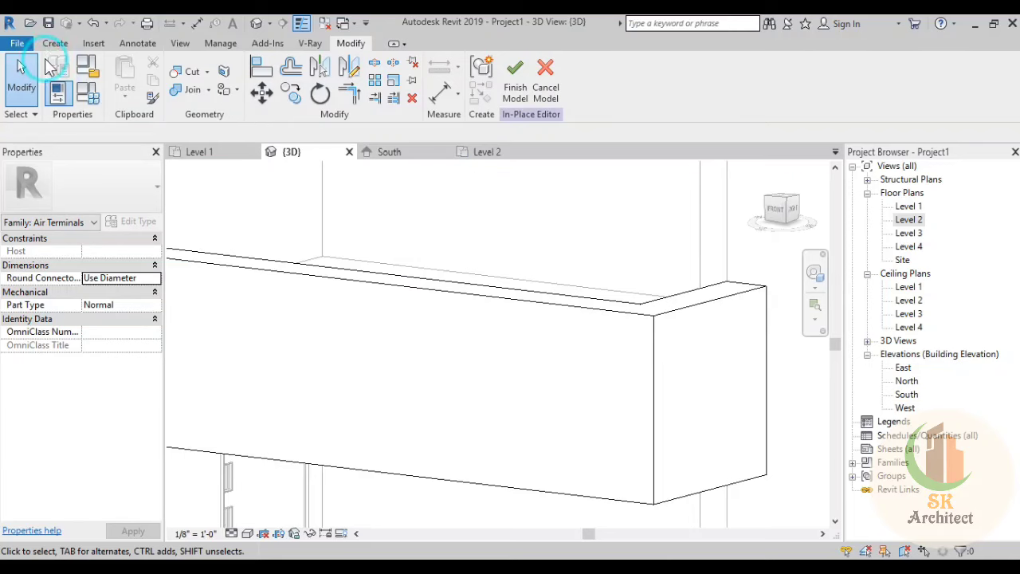
{"action": "left_click", "coordinate": [54, 43]}
{"action": "left_click", "coordinate": [296, 99]}
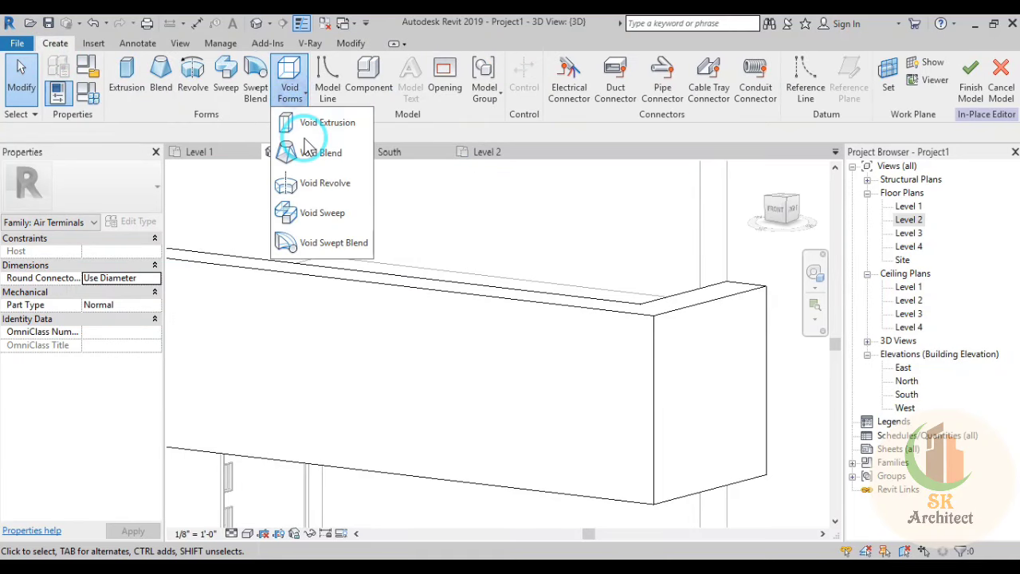
{"action": "left_click", "coordinate": [309, 134]}
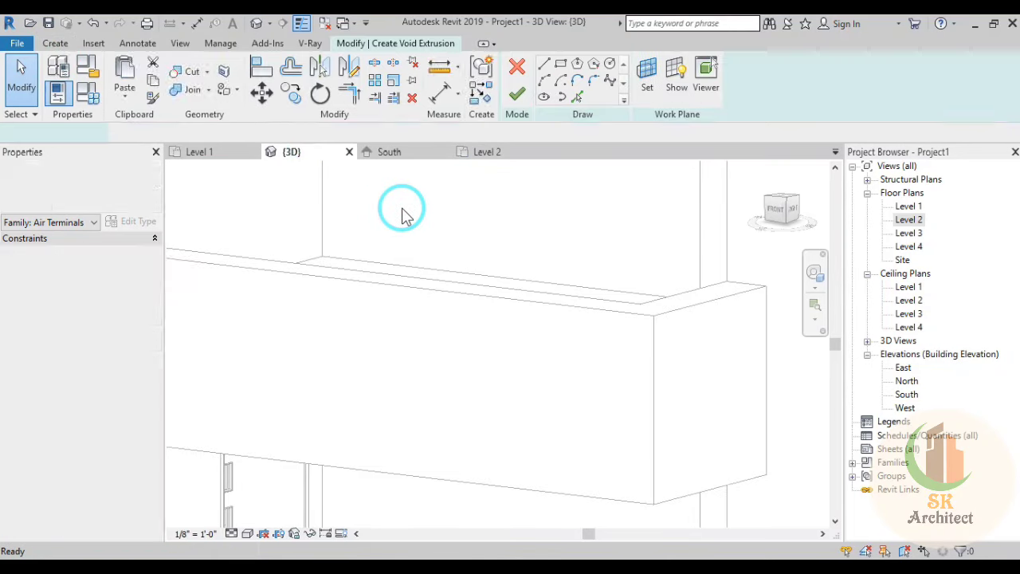
{"action": "scroll", "coordinate": [611, 319], "scroll_direction": "down", "scroll_amount": 2}
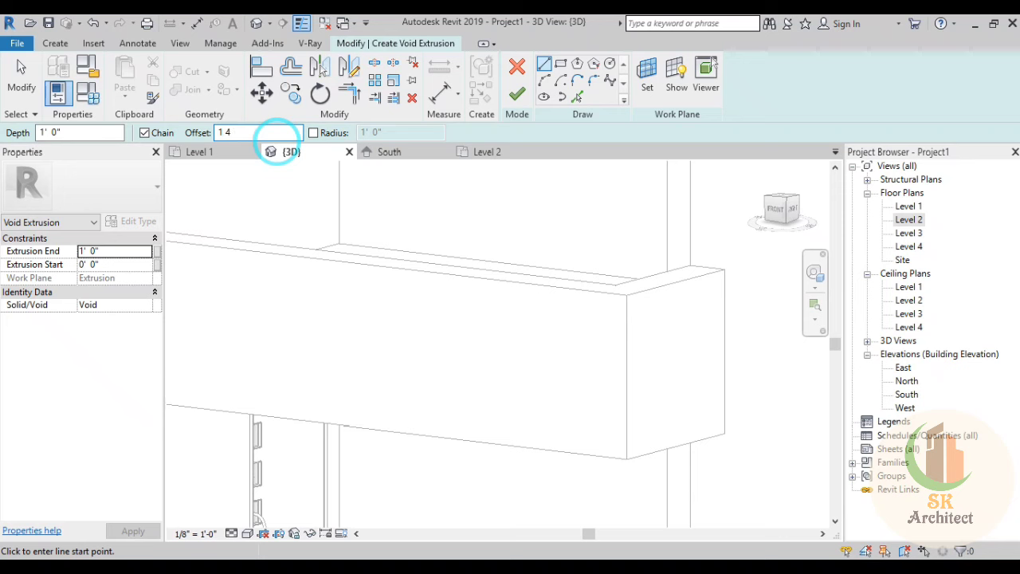
{"action": "left_click", "coordinate": [515, 79]}
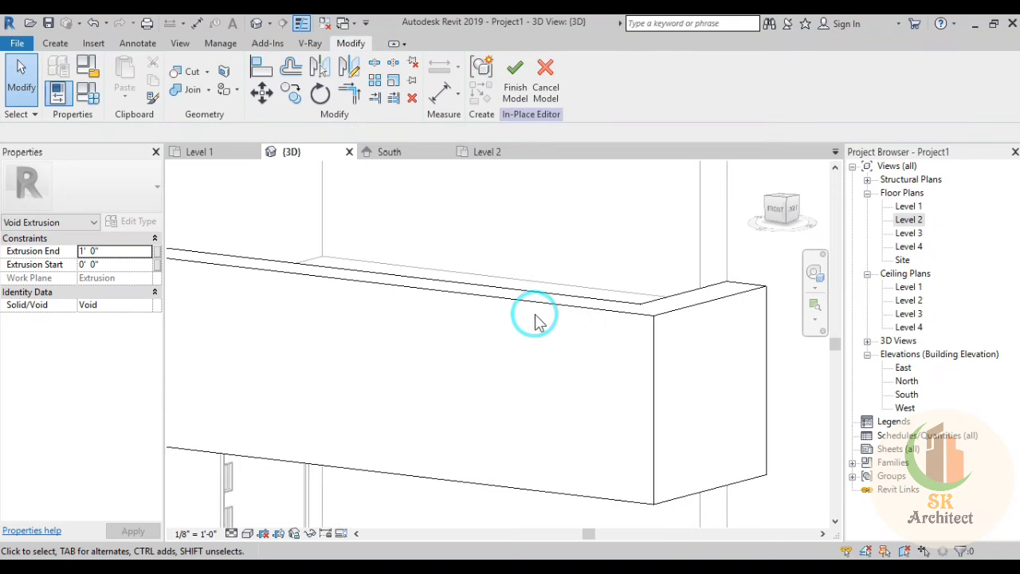
Step: Orbit the view to inspect the groove from the chajja's left end
{"action": "scroll", "coordinate": [421, 358], "scroll_direction": "down", "scroll_amount": 2}
{"action": "mouse_move", "coordinate": [422, 358]}
{"action": "middle_mouse_down"}
{"action": "mouse_move", "coordinate": [588, 382]}
{"action": "mouse_move", "coordinate": [690, 366]}
{"action": "middle_mouse_up"}
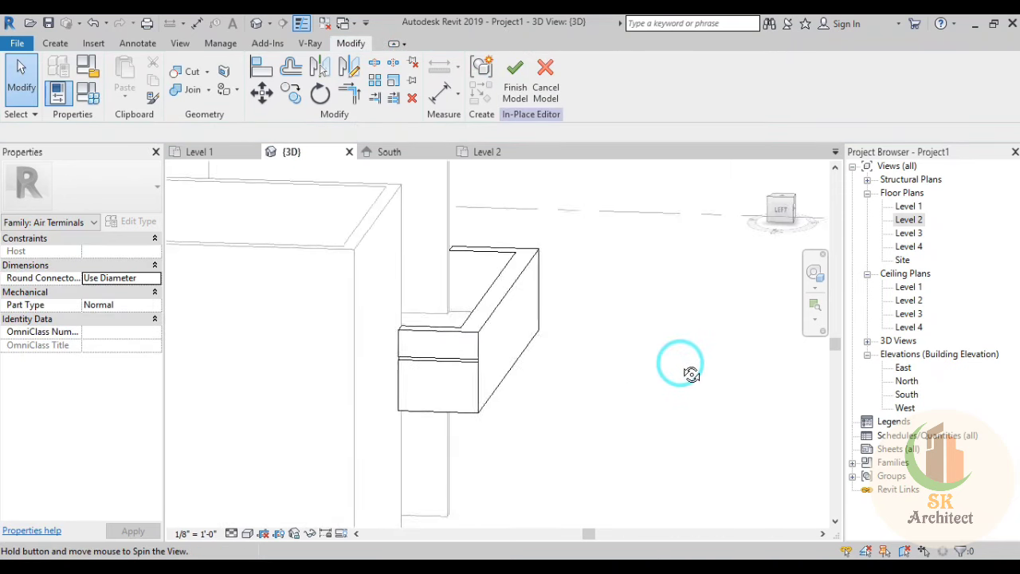
{"action": "middle_click_drag", "start_coordinate": [614, 391], "coordinate": [620, 440]}
{"action": "scroll", "coordinate": [620, 439], "scroll_direction": "up", "scroll_amount": 2}
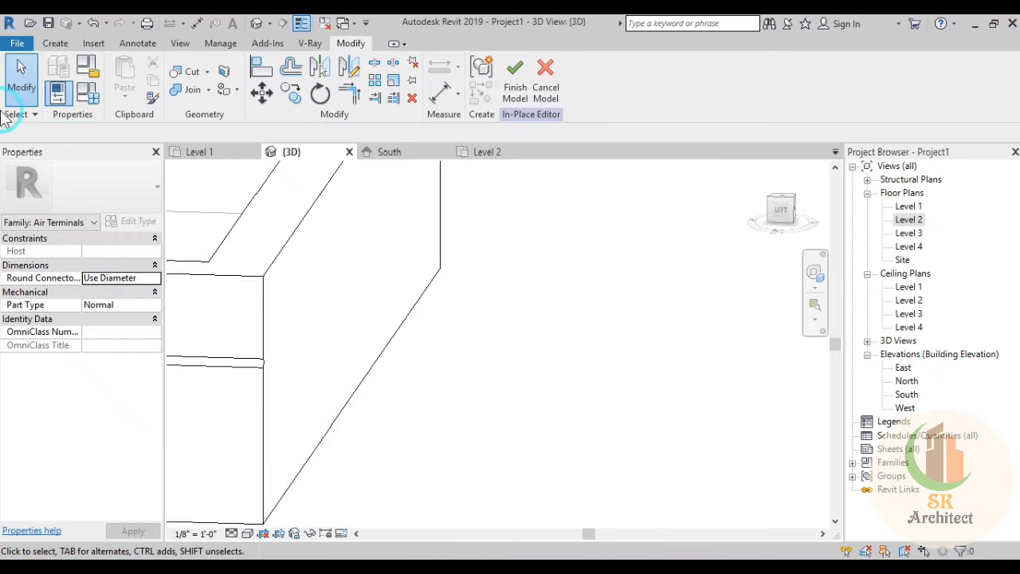
Step: Set the chajja's front face as the work plane
{"action": "left_click", "coordinate": [73, 47]}
{"action": "left_click", "coordinate": [896, 94]}
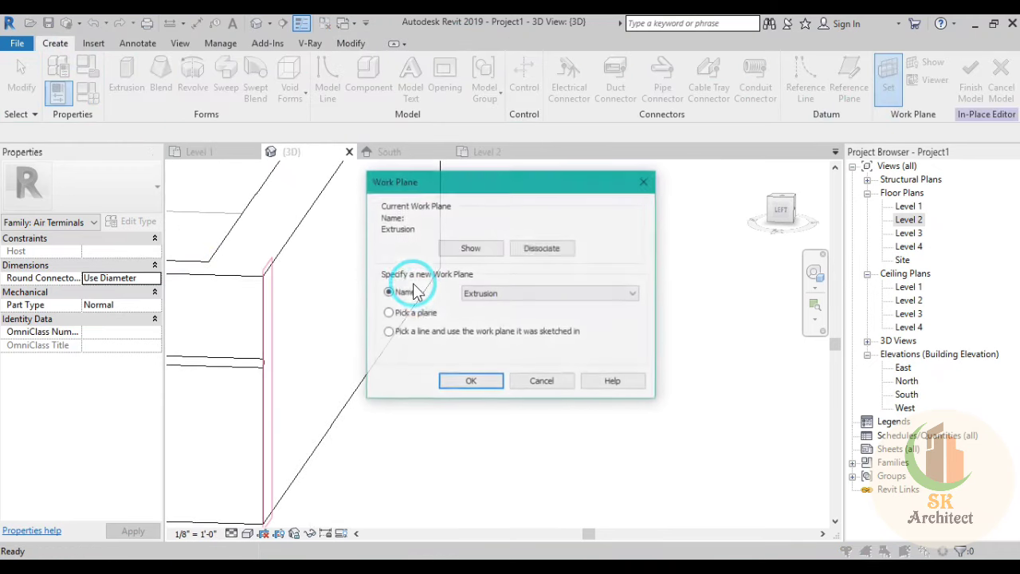
{"action": "left_click", "coordinate": [471, 382]}
{"action": "middle_click_drag", "start_coordinate": [320, 382], "coordinate": [398, 383]}
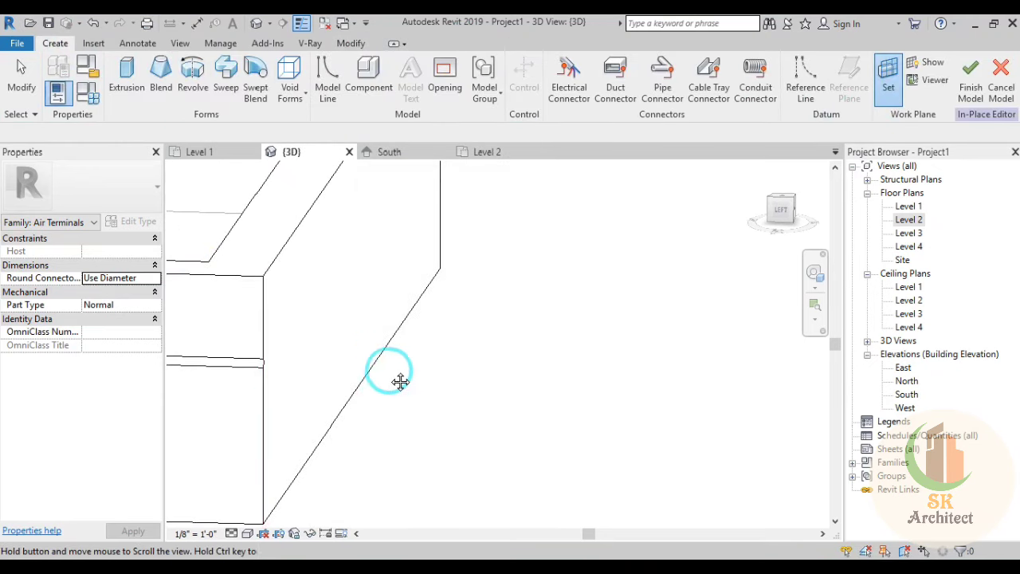
{"action": "left_click", "coordinate": [327, 275]}
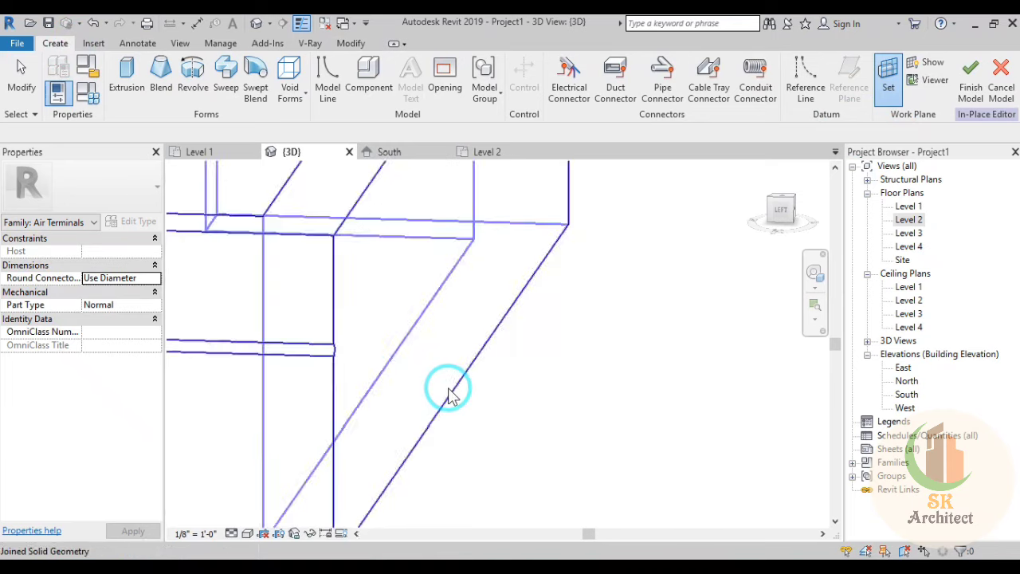
{"action": "scroll", "coordinate": [478, 414], "scroll_direction": "up", "scroll_amount": 2}
{"action": "middle_click_drag", "start_coordinate": [517, 453], "coordinate": [590, 455]}
Step: Start a void extrusion sketch on the chajja face, abandoning an accidental solid extrusion
{"action": "left_click", "coordinate": [131, 98]}
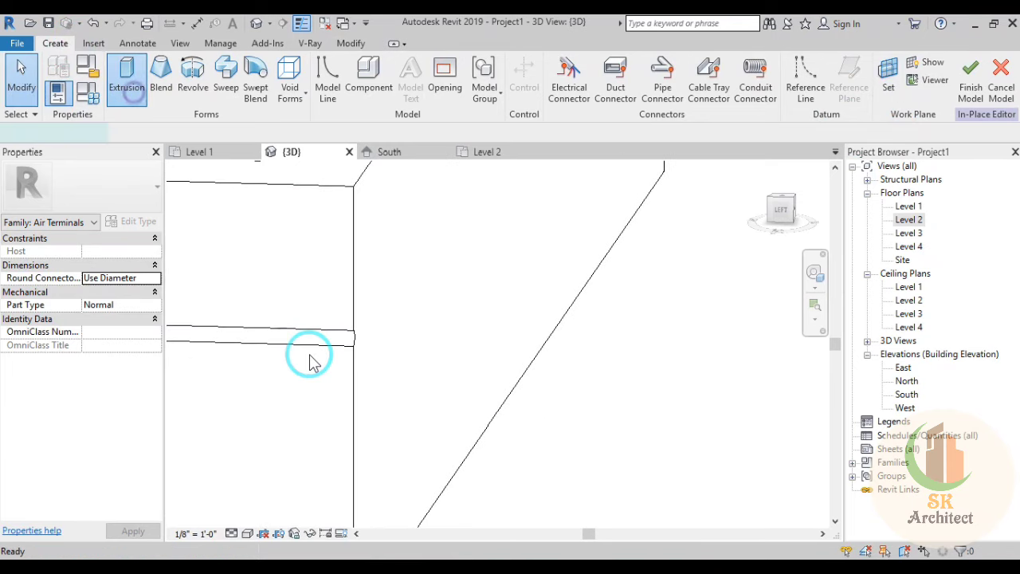
{"action": "left_click", "coordinate": [510, 70]}
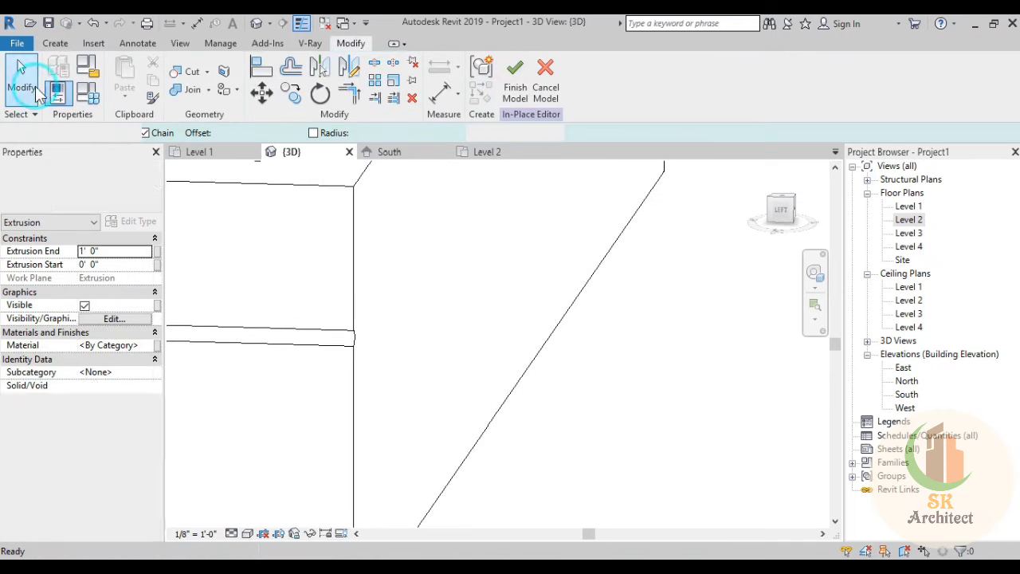
{"action": "left_click", "coordinate": [281, 80]}
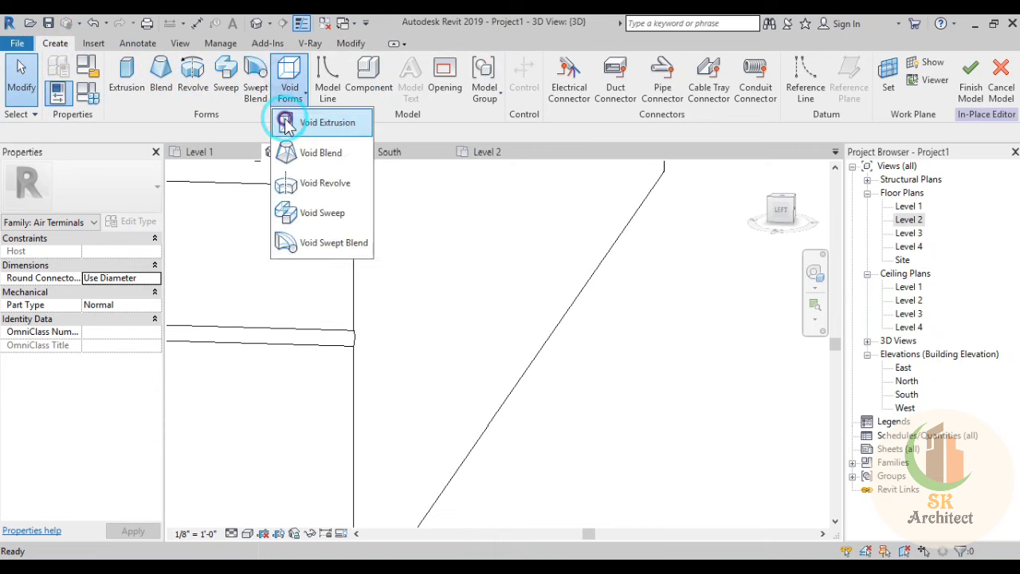
{"action": "left_click", "coordinate": [289, 110]}
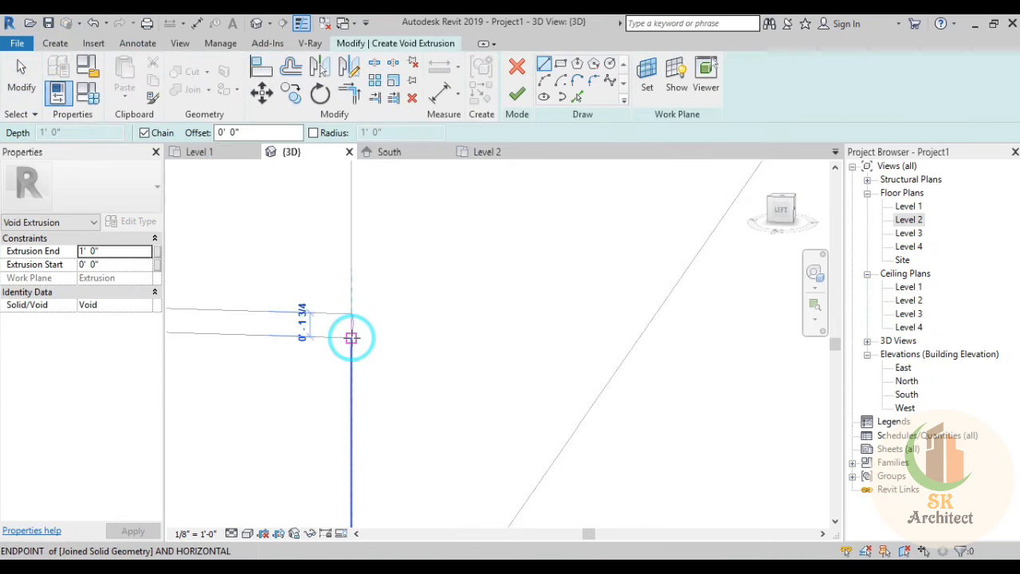
{"action": "left_click", "coordinate": [351, 337]}
{"action": "key", "text": "Escape"}
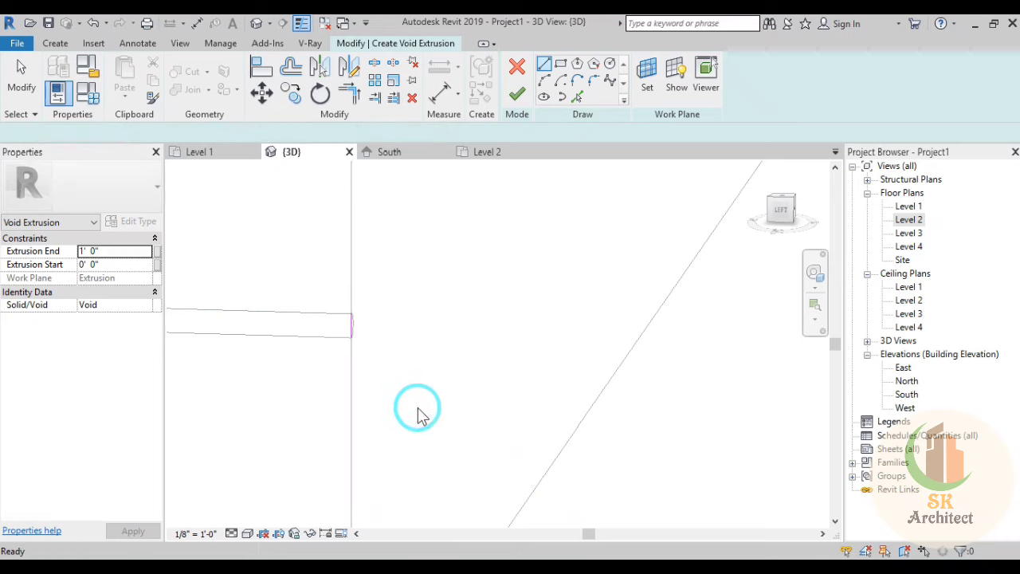
{"action": "scroll", "coordinate": [419, 410], "scroll_direction": "down", "scroll_amount": 2}
{"action": "key", "text": "Escape"}
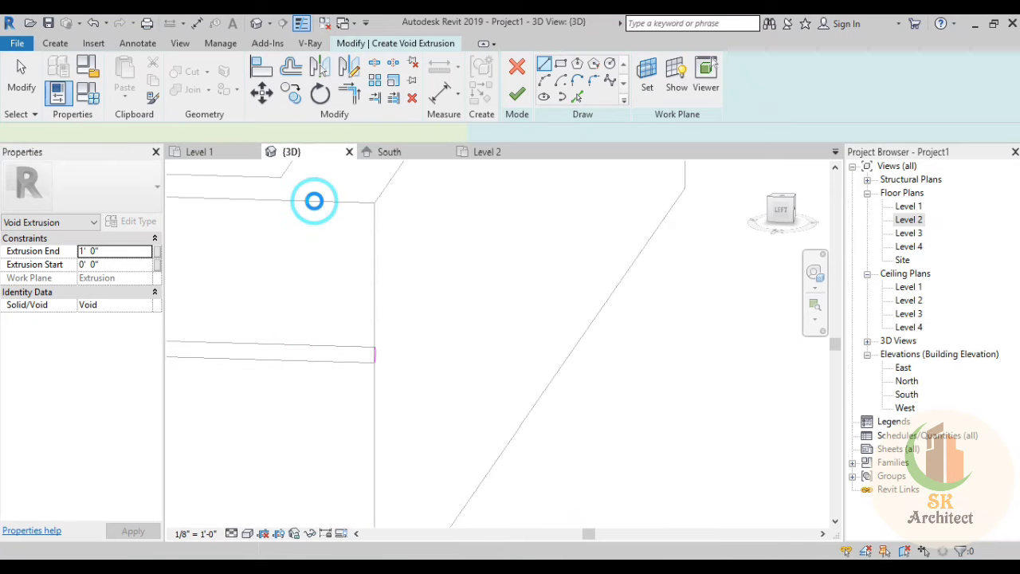
Step: Measure the chajja edge with an aligned dimension (DI), then return to the sketch tools
{"action": "key", "text": "d"}
{"action": "key", "text": "i"}
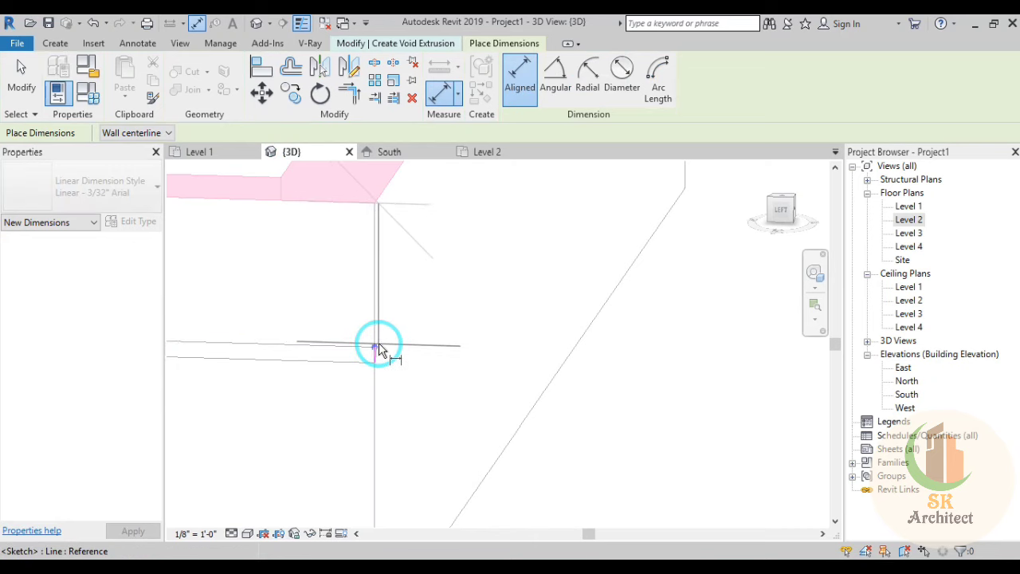
{"action": "left_click", "coordinate": [379, 342]}
{"action": "key", "text": "Escape"}
{"action": "key", "text": "Escape"}
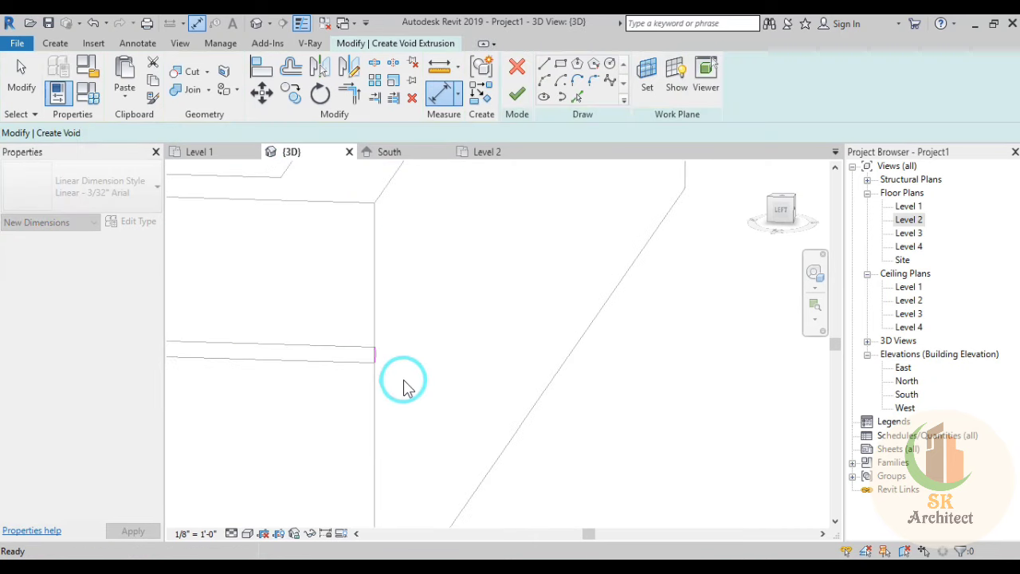
{"action": "scroll", "coordinate": [378, 369], "scroll_direction": "up", "scroll_amount": 3}
{"action": "key", "text": "d"}
{"action": "key", "text": "i"}
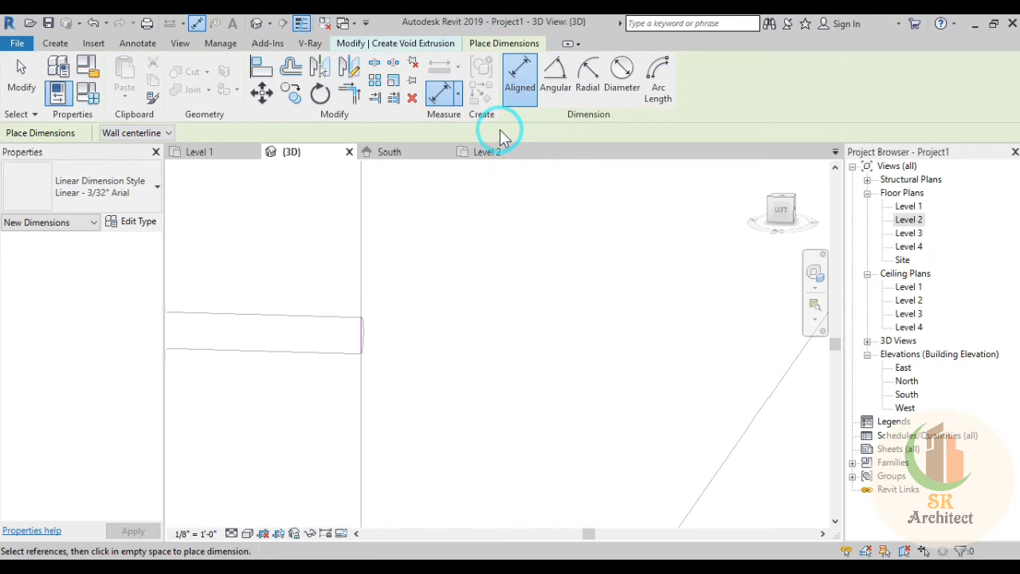
{"action": "left_click", "coordinate": [440, 45]}
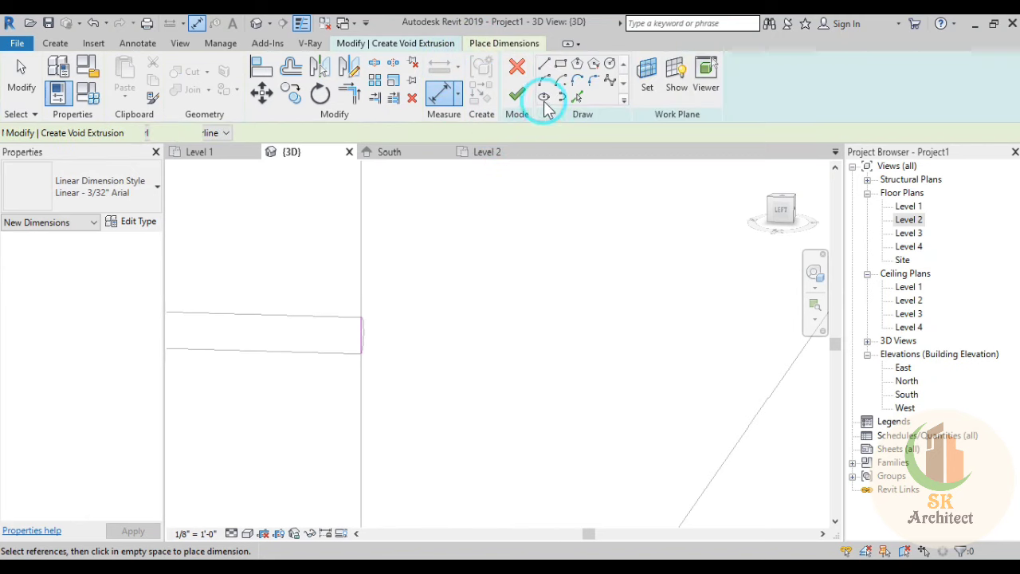
Step: Sketch the semicircular groove arc at the lower corner and finish the void profile
{"action": "left_click", "coordinate": [360, 352]}
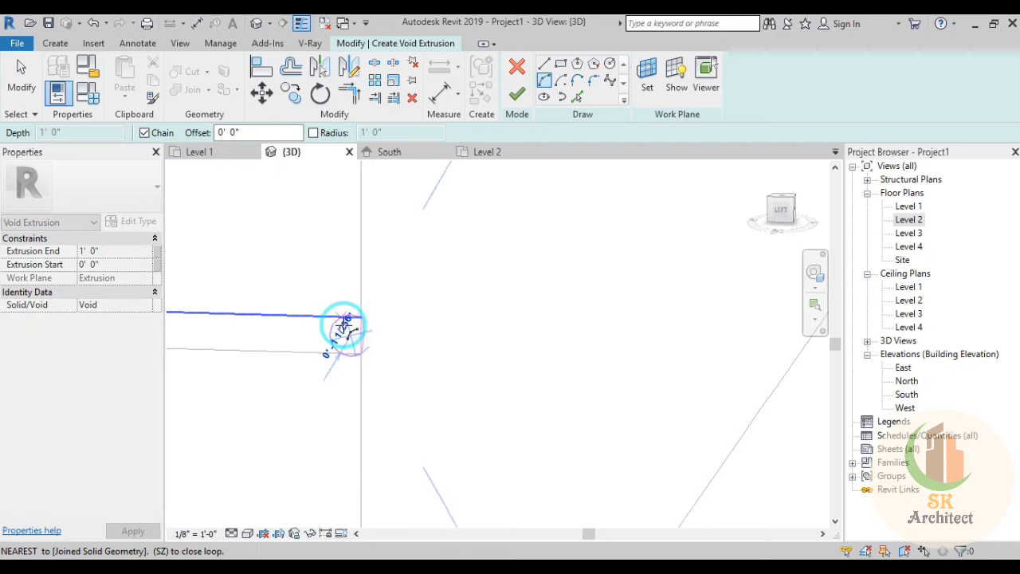
{"action": "left_click", "coordinate": [341, 330]}
{"action": "scroll", "coordinate": [336, 328], "scroll_direction": "up", "scroll_amount": 2}
{"action": "scroll", "coordinate": [350, 337], "scroll_direction": "up", "scroll_amount": 3}
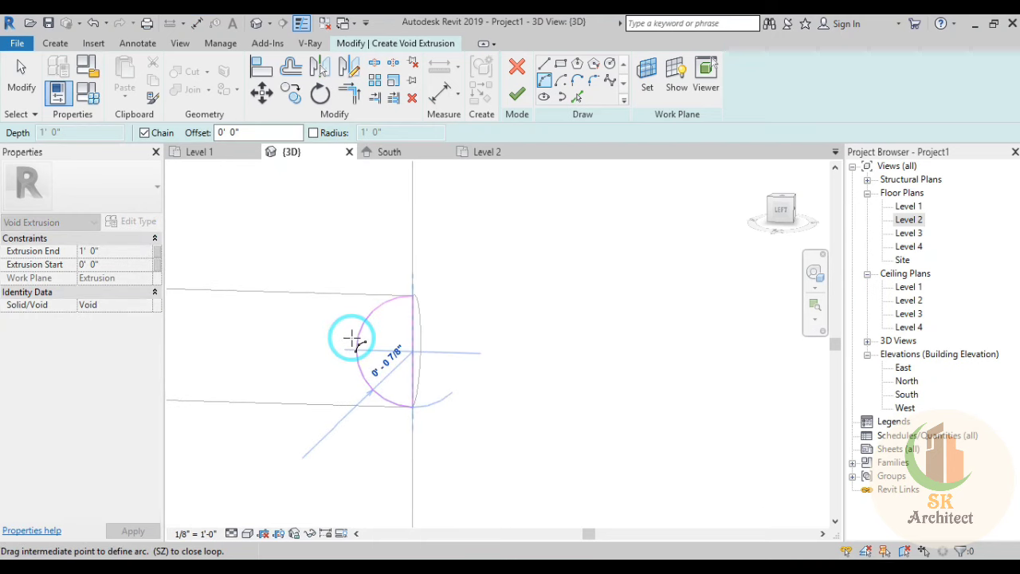
{"action": "left_click", "coordinate": [517, 94]}
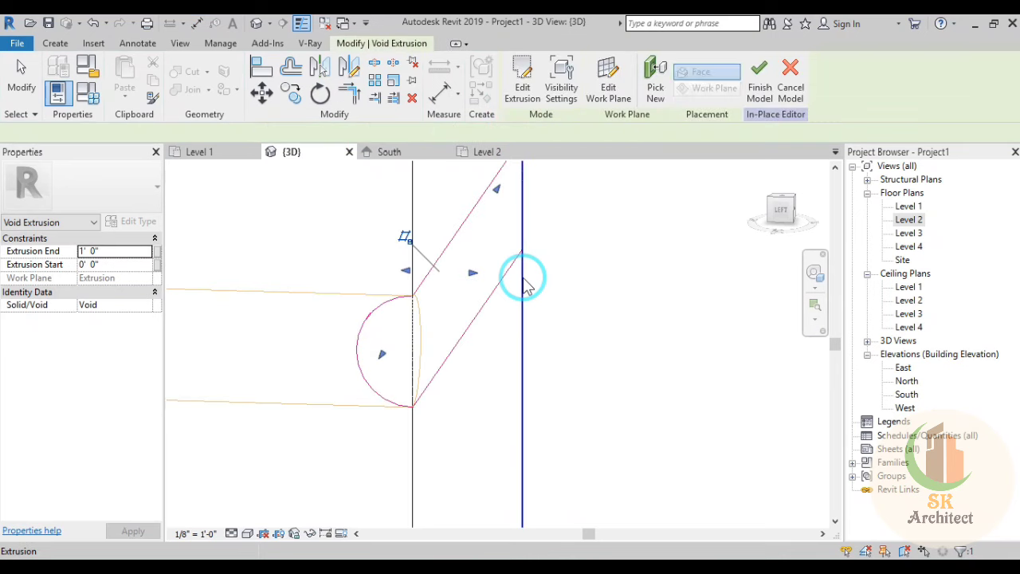
{"action": "middle_click_drag", "start_coordinate": [521, 279], "coordinate": [614, 327], "text": "shift"}
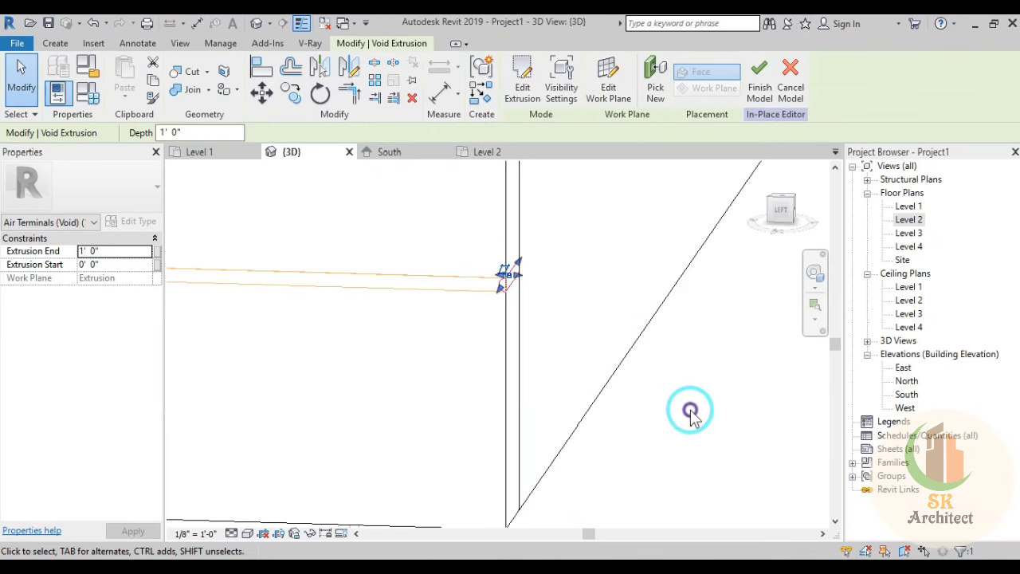
{"action": "mouse_move", "coordinate": [690, 411]}
{"action": "middle_mouse_down", "text": "shift"}
{"action": "mouse_move", "coordinate": [546, 417]}
{"action": "mouse_move", "coordinate": [547, 436]}
{"action": "mouse_move", "coordinate": [599, 446]}
{"action": "middle_mouse_up", "text": "shift"}
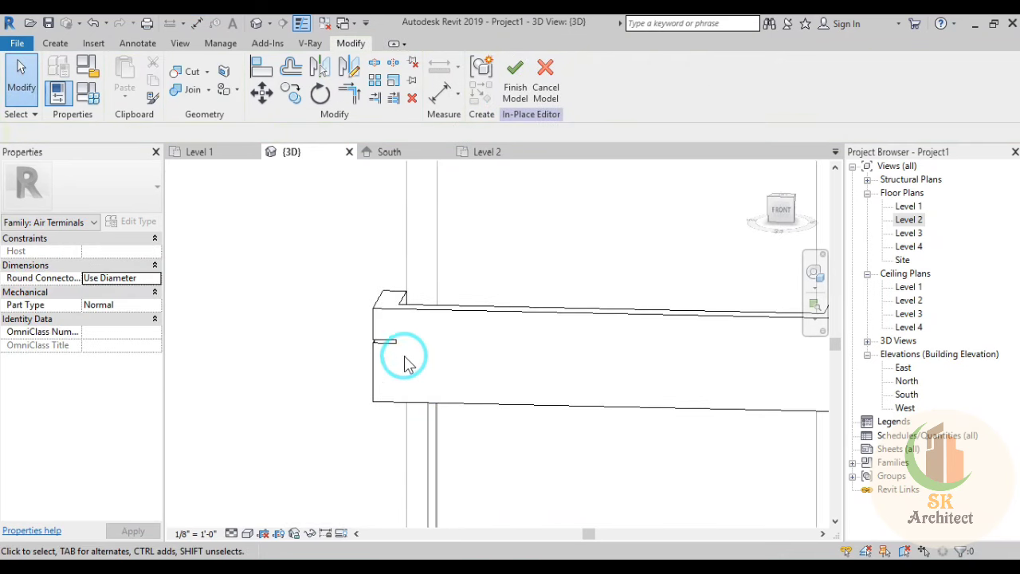
Step: Stretch the groove void along the chajja's full length to 20' 0"
{"action": "left_click", "coordinate": [445, 360]}
{"action": "scroll", "coordinate": [446, 363], "scroll_direction": "down", "scroll_amount": 3}
{"action": "mouse_move", "coordinate": [467, 380]}
{"action": "middle_mouse_down"}
{"action": "mouse_move", "coordinate": [365, 376]}
{"action": "mouse_move", "coordinate": [250, 319]}
{"action": "middle_mouse_up"}
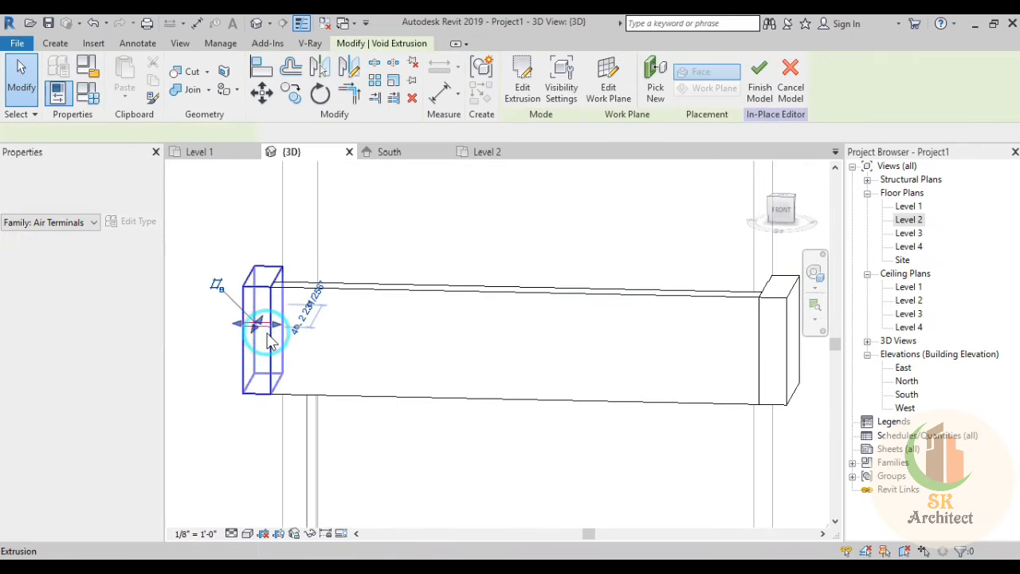
{"action": "left_click", "coordinate": [430, 335]}
{"action": "middle_click_drag", "start_coordinate": [576, 353], "coordinate": [734, 360], "text": "shift"}
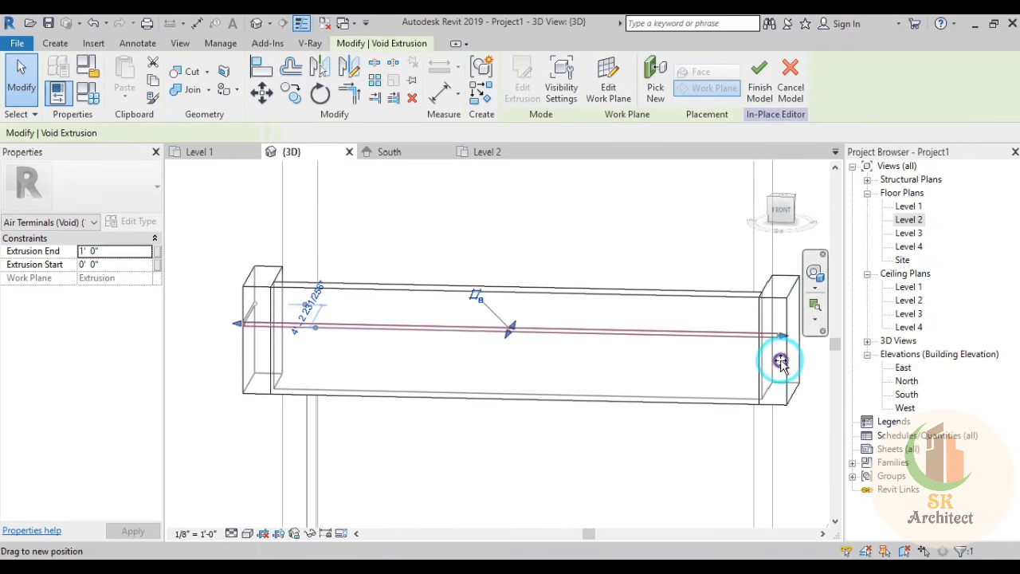
{"action": "left_click_drag", "start_coordinate": [734, 360], "coordinate": [780, 360]}
{"action": "left_click", "coordinate": [469, 478]}
{"action": "mouse_move", "coordinate": [471, 476]}
{"action": "middle_mouse_down", "text": "shift"}
{"action": "mouse_move", "coordinate": [606, 472]}
{"action": "mouse_move", "coordinate": [619, 391]}
{"action": "middle_mouse_up", "text": "shift"}
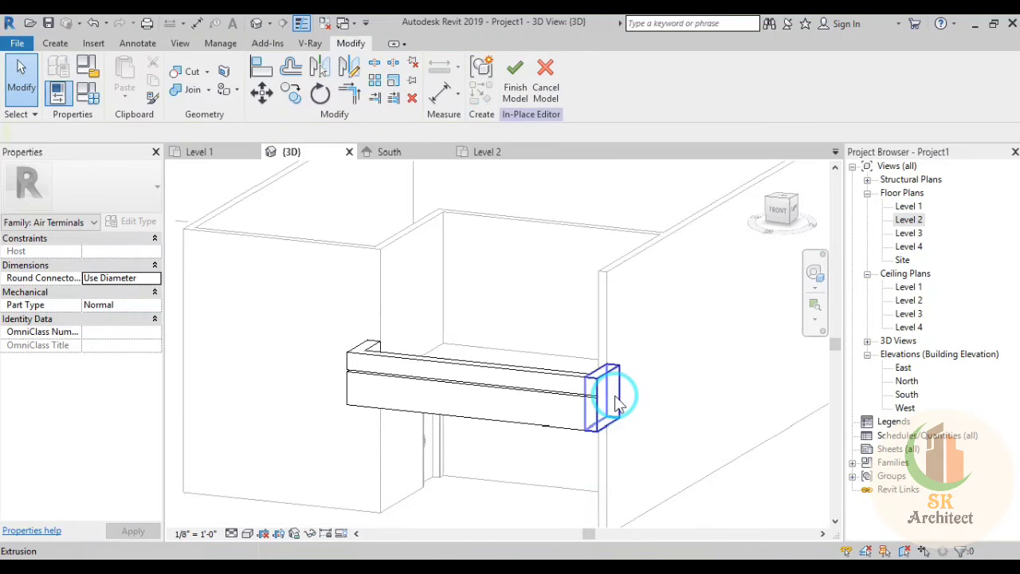
{"action": "scroll", "coordinate": [580, 433], "scroll_direction": "up", "scroll_amount": 5}
{"action": "mouse_move", "coordinate": [580, 432]}
{"action": "middle_mouse_down"}
{"action": "mouse_move", "coordinate": [592, 440]}
{"action": "mouse_move", "coordinate": [520, 439]}
{"action": "middle_mouse_up"}
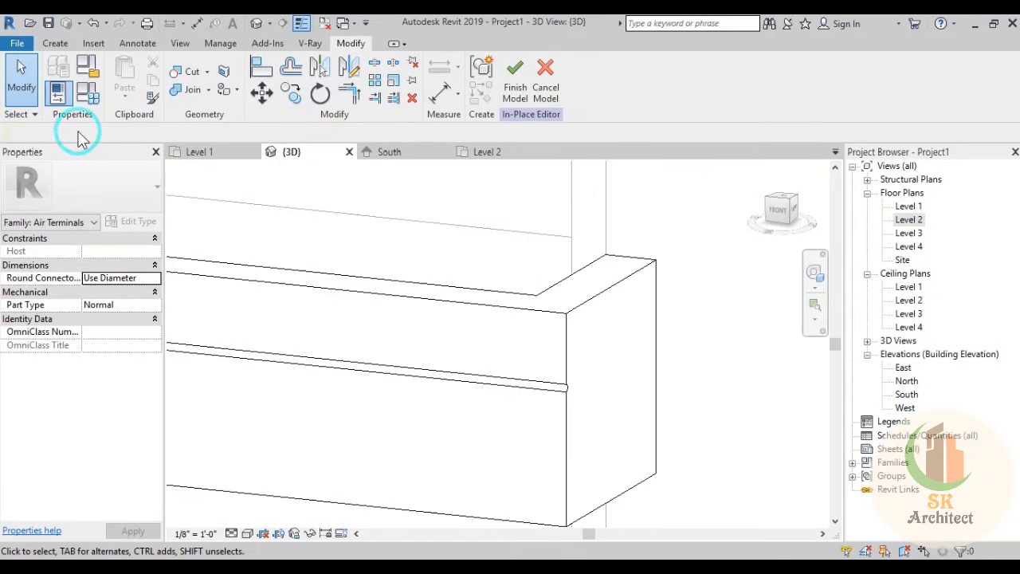
Step: Set the chajja end face as the sketch plane and switch to the Front view
{"action": "left_click", "coordinate": [61, 44]}
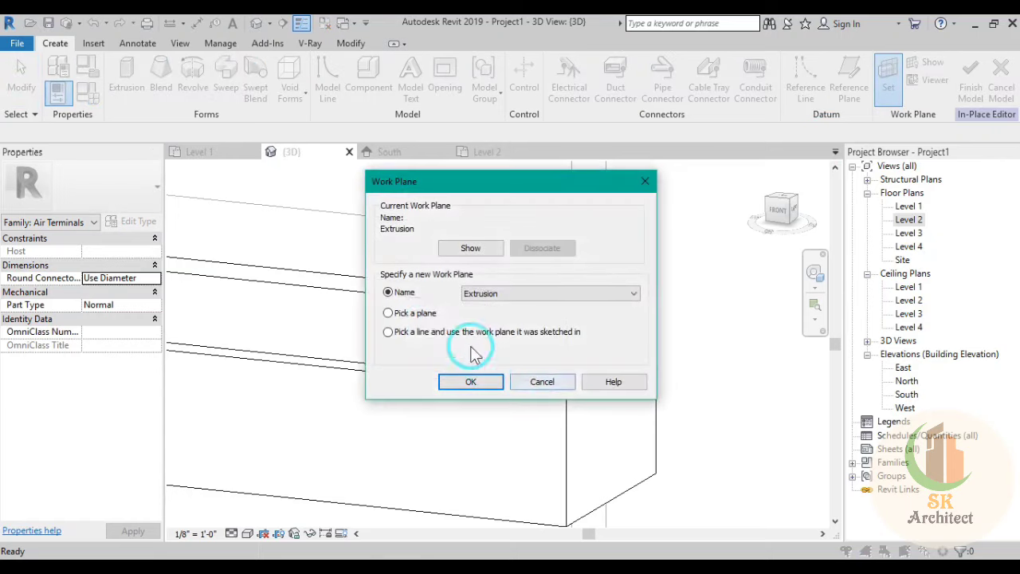
{"action": "left_click", "coordinate": [467, 382]}
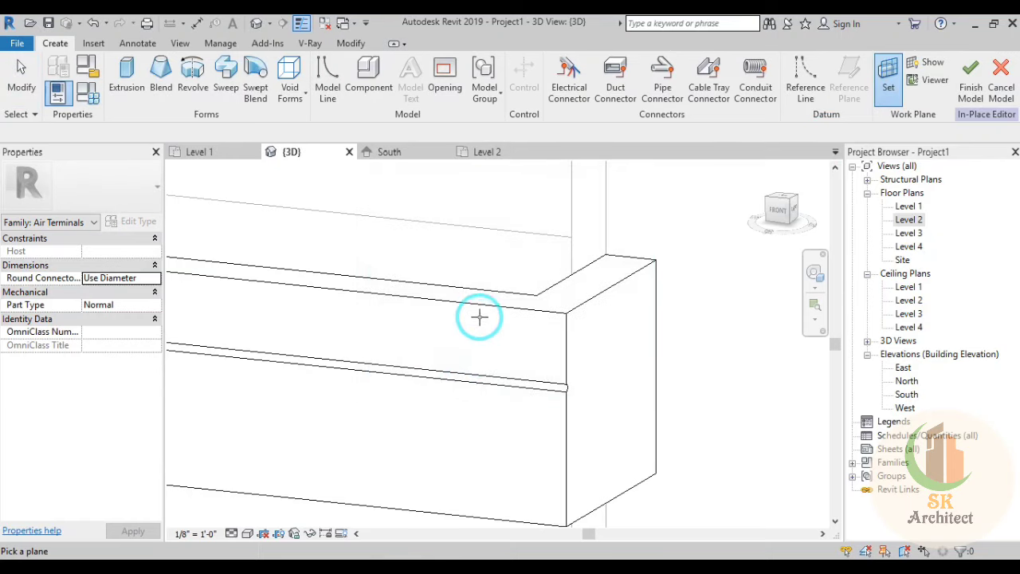
{"action": "left_click", "coordinate": [481, 307]}
{"action": "left_click", "coordinate": [762, 214]}
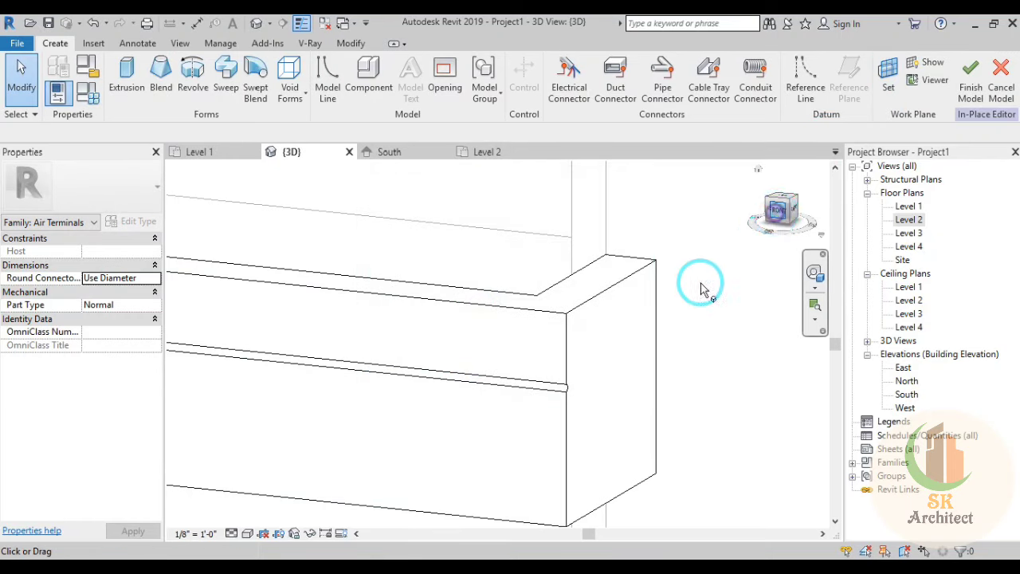
{"action": "scroll", "coordinate": [558, 335], "scroll_direction": "up", "scroll_amount": 2}
{"action": "scroll", "coordinate": [478, 353], "scroll_direction": "up", "scroll_amount": 2}
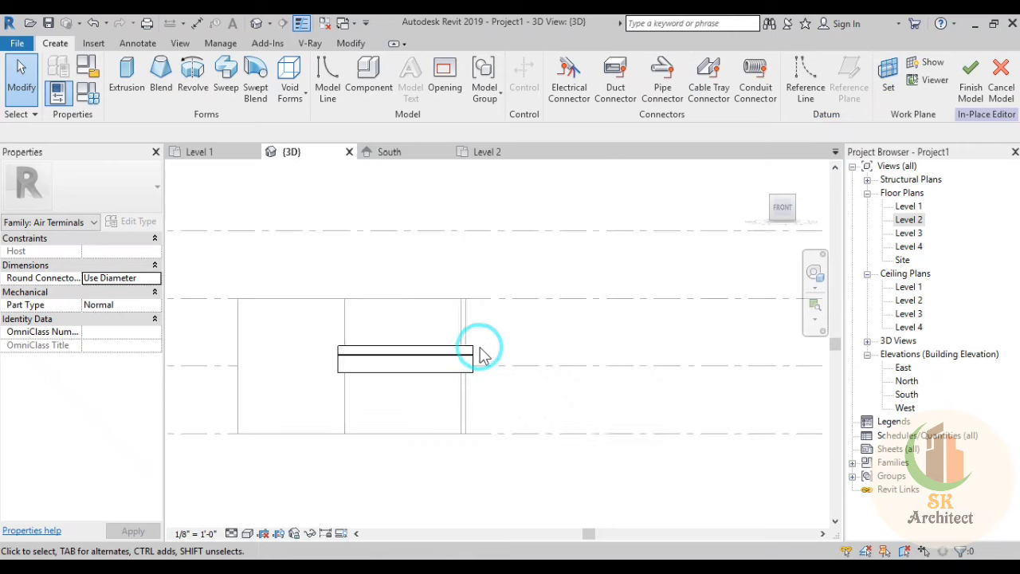
{"action": "scroll", "coordinate": [473, 366], "scroll_direction": "up", "scroll_amount": 2}
{"action": "scroll", "coordinate": [486, 334], "scroll_direction": "up", "scroll_amount": 2}
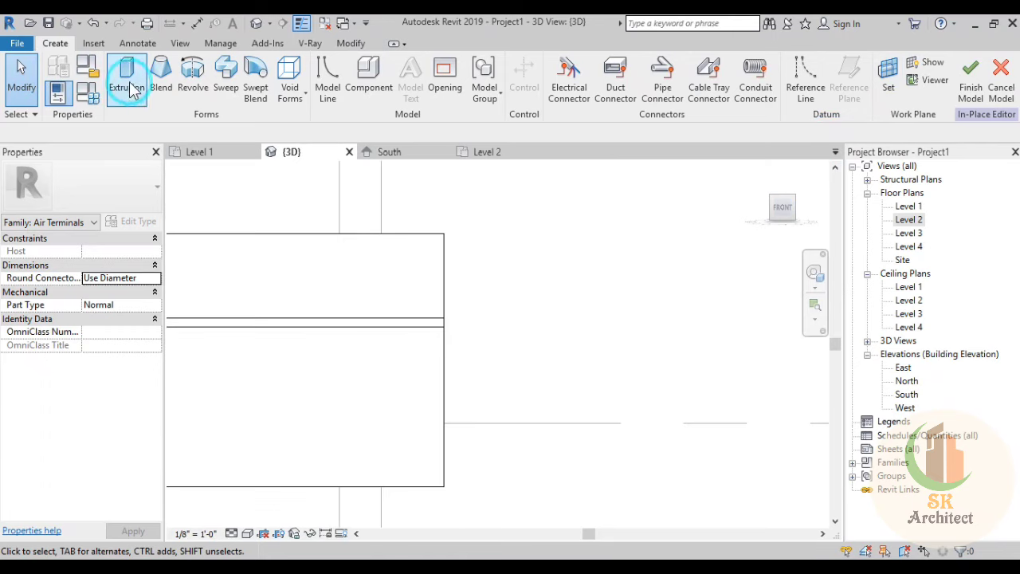
Step: Sketch a small arc void extrusion profile at the edge corner and finish it
{"action": "left_click", "coordinate": [293, 88]}
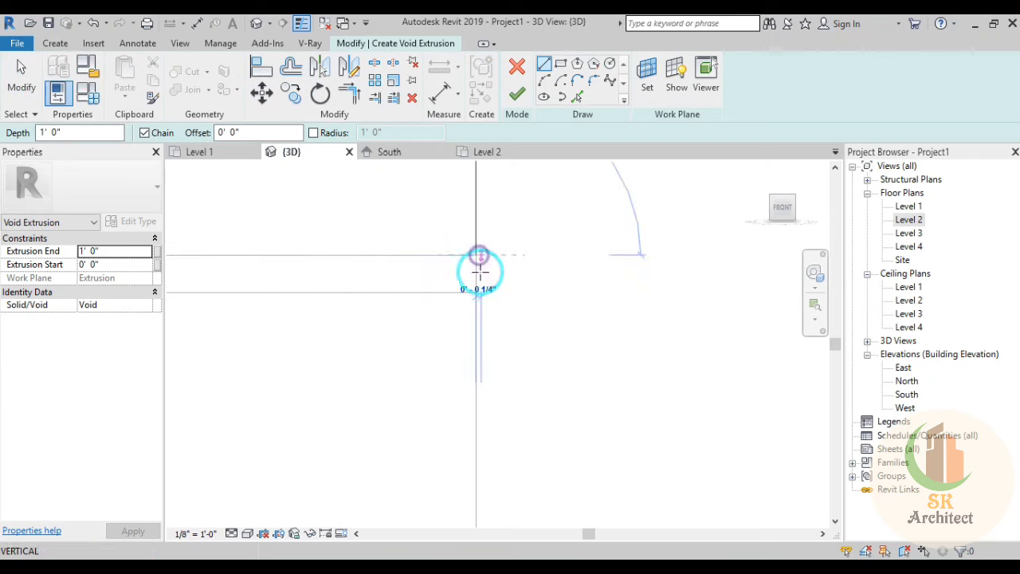
{"action": "left_click", "coordinate": [476, 292]}
{"action": "left_click", "coordinate": [553, 83]}
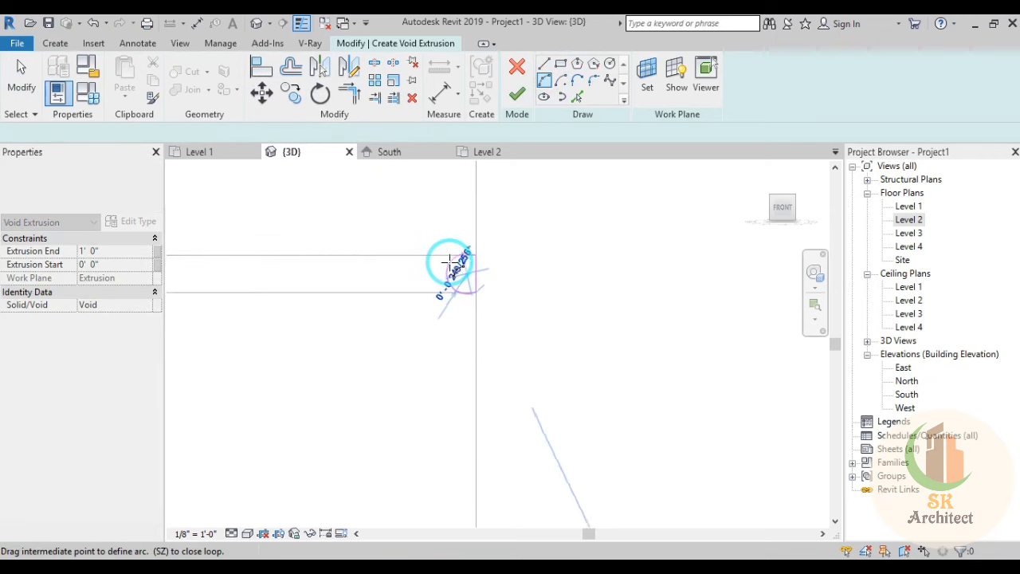
{"action": "scroll", "coordinate": [454, 266], "scroll_direction": "up", "scroll_amount": 2}
{"action": "scroll", "coordinate": [448, 271], "scroll_direction": "up", "scroll_amount": 2}
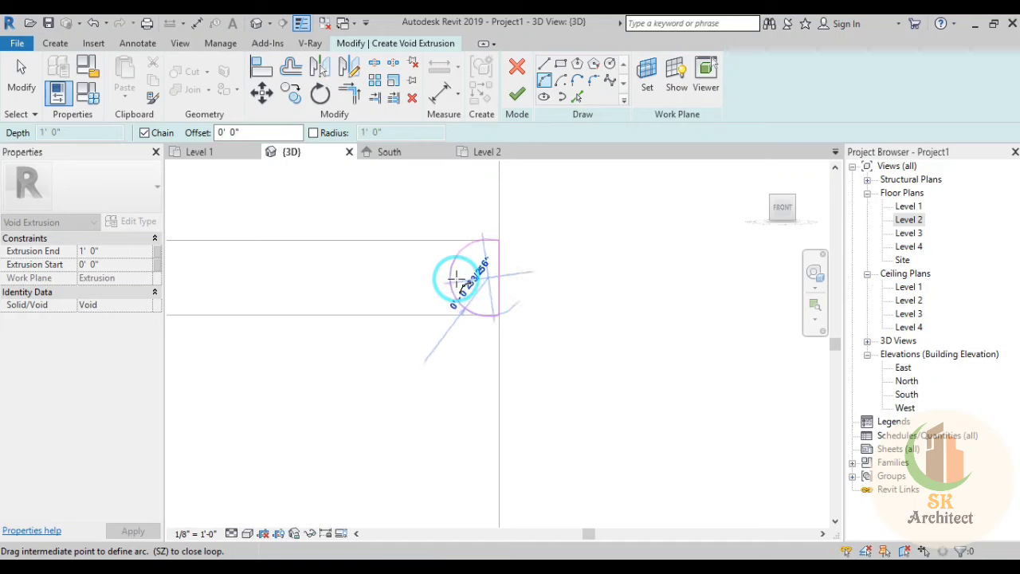
{"action": "left_click", "coordinate": [518, 94]}
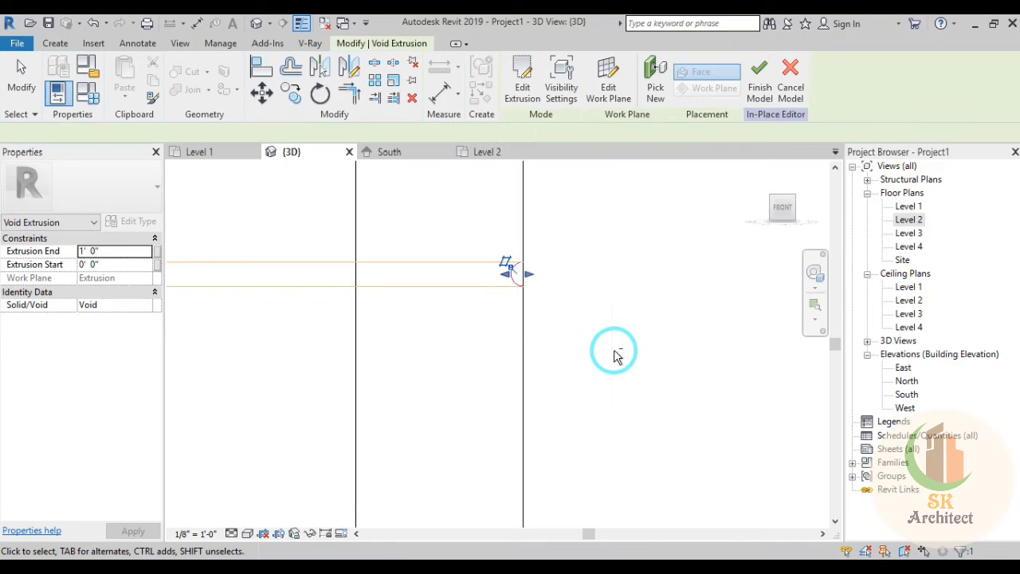
Step: Lengthen the second groove void to about 4' 2" across the chajja's end panel, then check it
{"action": "mouse_move", "coordinate": [615, 353]}
{"action": "middle_mouse_down", "text": "shift"}
{"action": "mouse_move", "coordinate": [478, 387]}
{"action": "mouse_move", "coordinate": [580, 367]}
{"action": "middle_mouse_up", "text": "shift"}
{"action": "scroll", "coordinate": [335, 353], "scroll_direction": "down", "scroll_amount": 3}
{"action": "left_click", "coordinate": [335, 353]}
{"action": "left_click", "coordinate": [546, 314]}
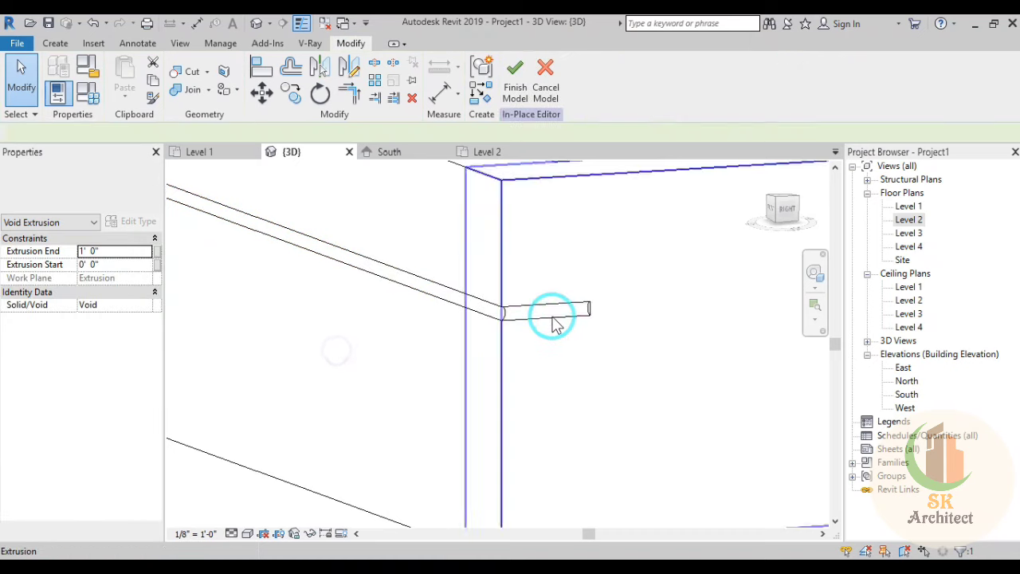
{"action": "scroll", "coordinate": [510, 387], "scroll_direction": "up", "scroll_amount": 1}
{"action": "middle_click_drag", "start_coordinate": [510, 387], "coordinate": [430, 348]}
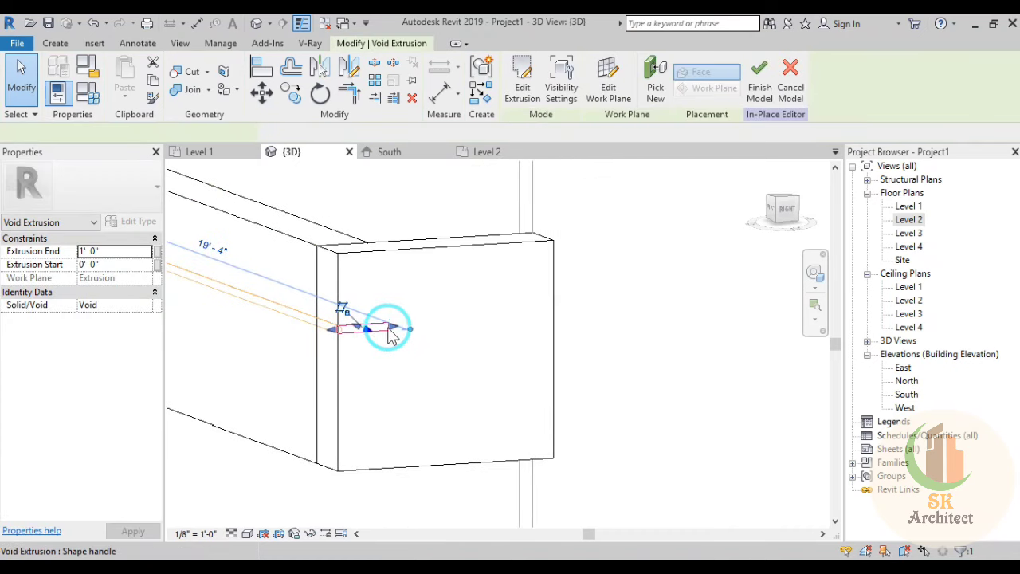
{"action": "left_click_drag", "start_coordinate": [390, 334], "coordinate": [553, 316]}
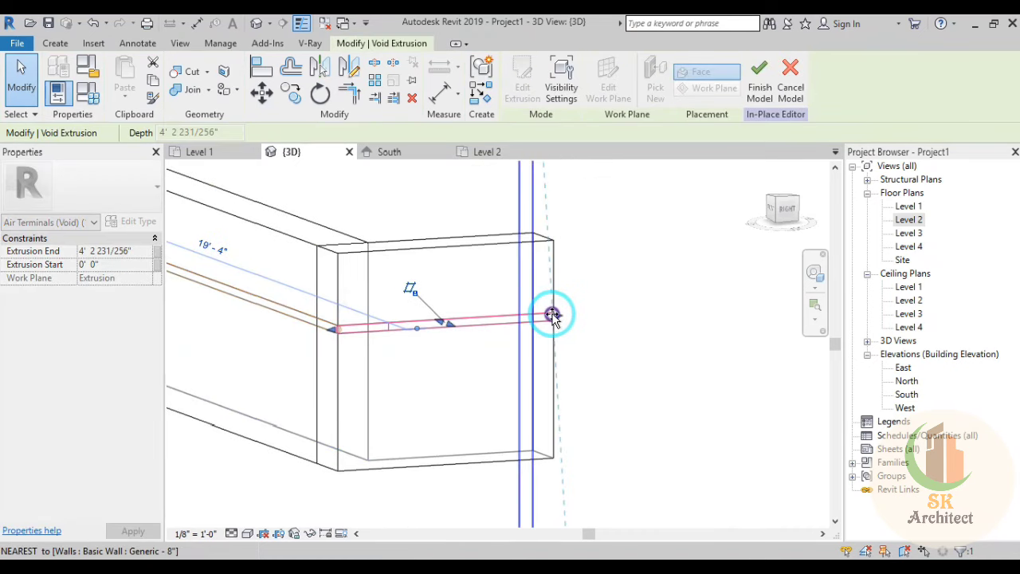
{"action": "left_click", "coordinate": [612, 368]}
{"action": "mouse_move", "coordinate": [728, 460]}
{"action": "middle_mouse_down", "text": "shift"}
{"action": "mouse_move", "coordinate": [694, 438]}
{"action": "mouse_move", "coordinate": [549, 412]}
{"action": "mouse_move", "coordinate": [720, 417]}
{"action": "mouse_move", "coordinate": [769, 430]}
{"action": "mouse_move", "coordinate": [703, 465]}
{"action": "mouse_move", "coordinate": [706, 474]}
{"action": "mouse_move", "coordinate": [455, 291]}
{"action": "middle_mouse_up", "text": "shift"}
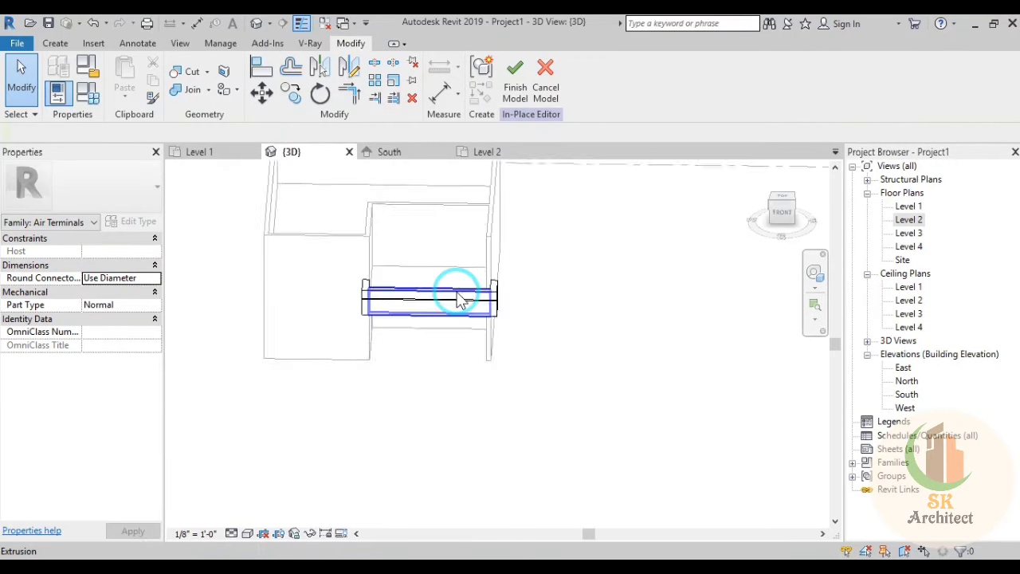
{"action": "scroll", "coordinate": [567, 315], "scroll_direction": "down", "scroll_amount": 2}
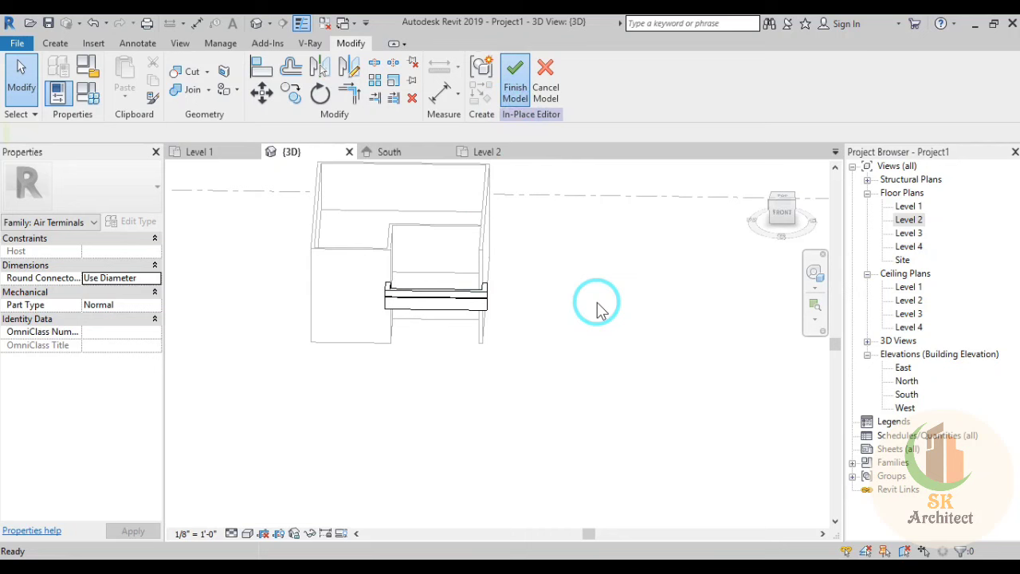
Step: Finish the in-place chajja model and bring up the Level 2 floor plan at the small wing
{"action": "mouse_move", "coordinate": [598, 307]}
{"action": "middle_mouse_down", "text": "shift"}
{"action": "mouse_move", "coordinate": [553, 369]}
{"action": "mouse_move", "coordinate": [642, 382]}
{"action": "mouse_move", "coordinate": [332, 225]}
{"action": "middle_mouse_up", "text": "shift"}
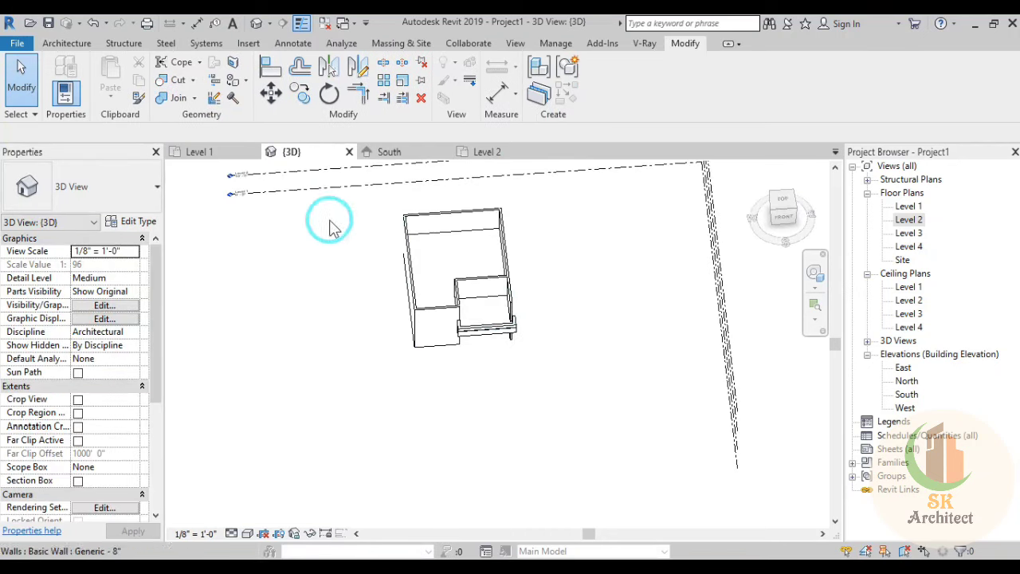
{"action": "left_click", "coordinate": [200, 151]}
{"action": "scroll", "coordinate": [656, 359], "scroll_direction": "down", "scroll_amount": 1}
{"action": "scroll", "coordinate": [656, 359], "scroll_direction": "down", "scroll_amount": 1}
{"action": "middle_click_drag", "start_coordinate": [656, 359], "coordinate": [492, 342]}
{"action": "scroll", "coordinate": [458, 306], "scroll_direction": "down", "scroll_amount": 1}
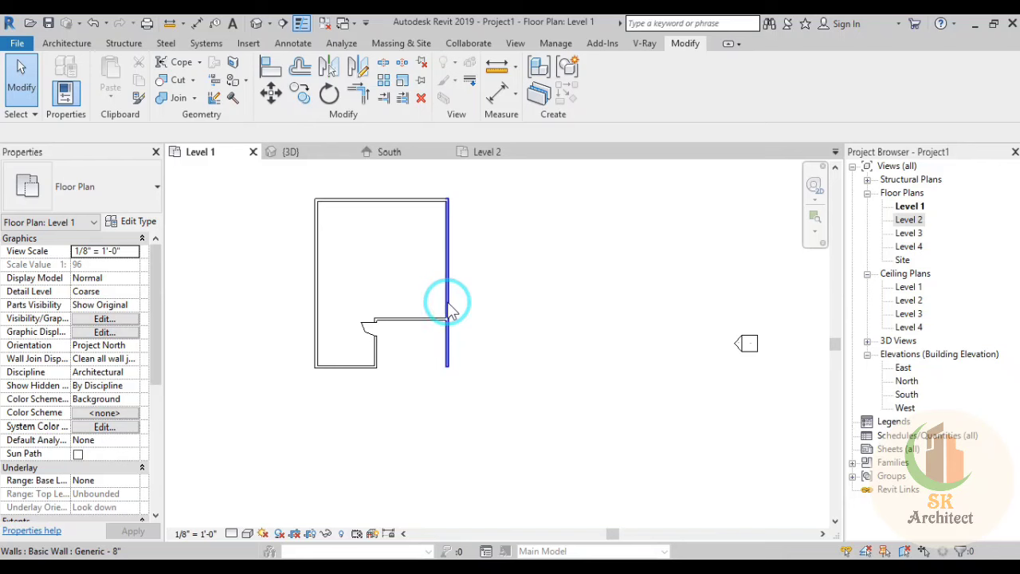
{"action": "double_click", "coordinate": [916, 221]}
{"action": "scroll", "coordinate": [613, 422], "scroll_direction": "up", "scroll_amount": 2}
{"action": "middle_click_drag", "start_coordinate": [604, 433], "coordinate": [466, 428]}
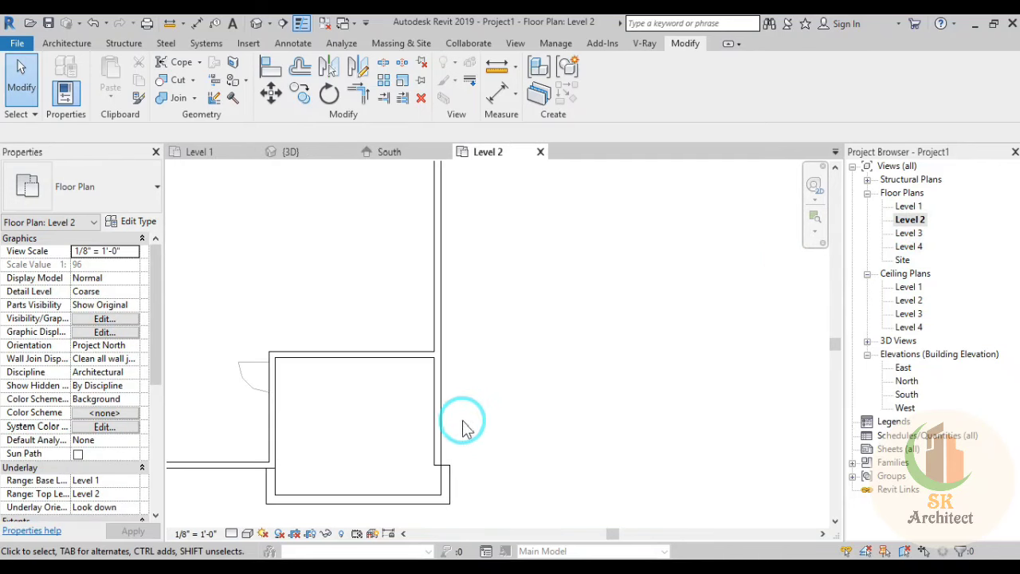
Step: Move the long right wall with MV so it aligns with the smaller room's edge
{"action": "left_click", "coordinate": [514, 407]}
{"action": "scroll", "coordinate": [514, 395], "scroll_direction": "up", "scroll_amount": 1}
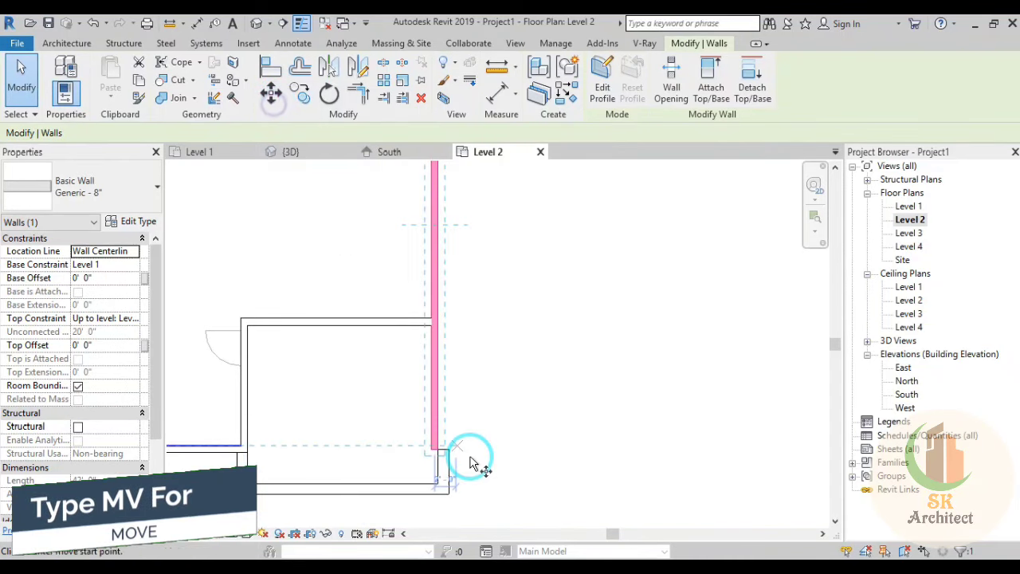
{"action": "scroll", "coordinate": [435, 451], "scroll_direction": "up", "scroll_amount": 2}
{"action": "key", "text": "m"}
{"action": "key", "text": "v"}
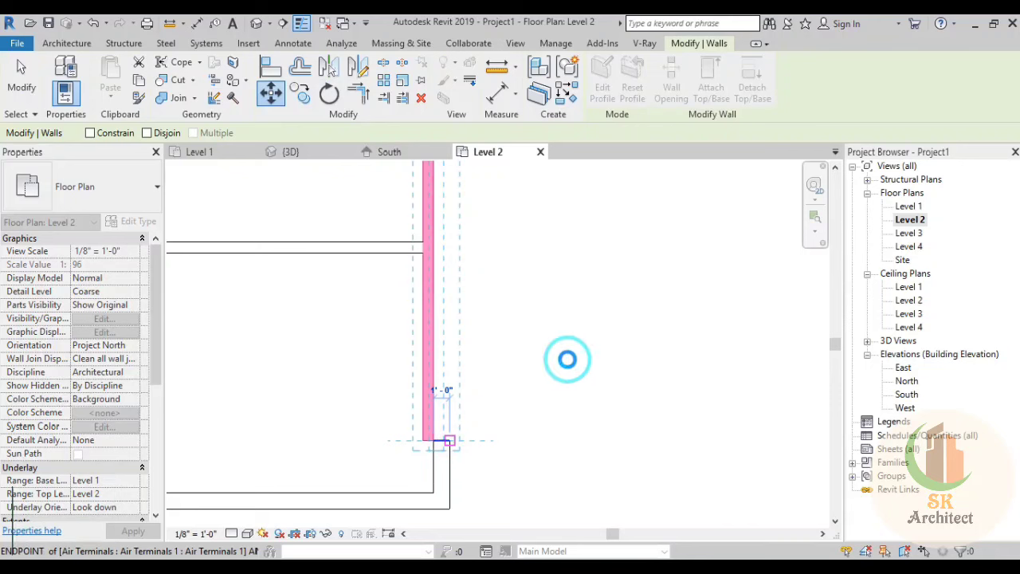
{"action": "left_click", "coordinate": [567, 361]}
{"action": "key", "text": "Escape"}
{"action": "scroll", "coordinate": [539, 385], "scroll_direction": "down", "scroll_amount": 3}
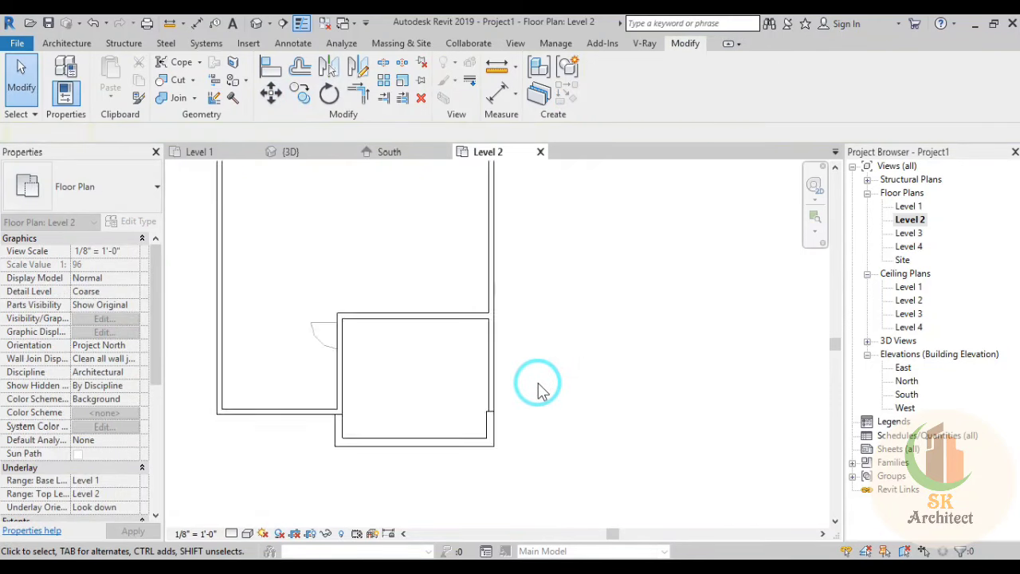
{"action": "scroll", "coordinate": [600, 423], "scroll_direction": "down", "scroll_amount": 3}
{"action": "mouse_move", "coordinate": [599, 422]}
{"action": "middle_mouse_down"}
{"action": "mouse_move", "coordinate": [553, 445]}
{"action": "mouse_move", "coordinate": [546, 415]}
{"action": "middle_mouse_up"}
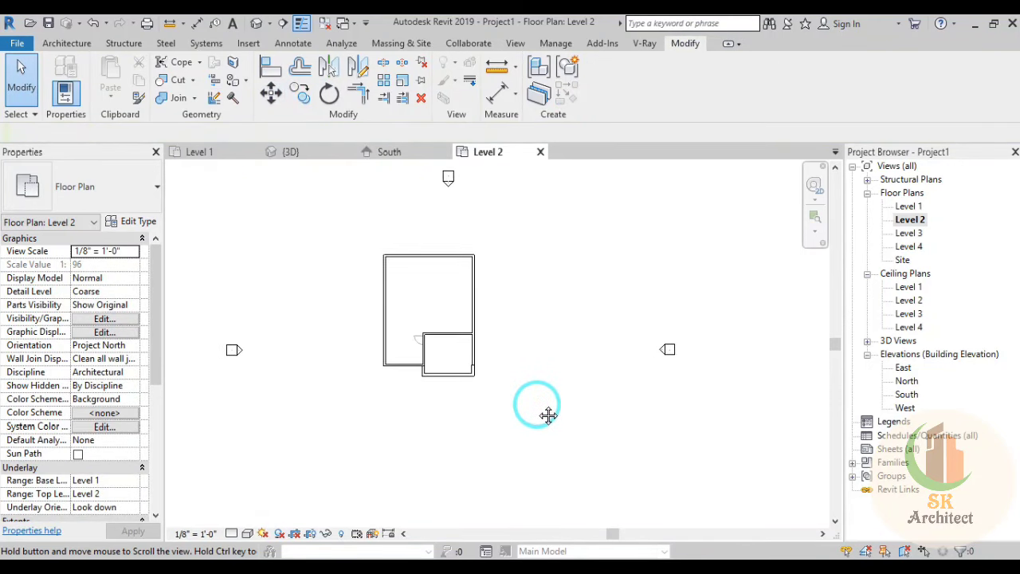
Step: Select the Level 2 floor in the 3D view and set the ViewCube to Top
{"action": "left_click", "coordinate": [293, 150]}
{"action": "scroll", "coordinate": [532, 378], "scroll_direction": "up", "scroll_amount": 2}
{"action": "scroll", "coordinate": [533, 378], "scroll_direction": "up", "scroll_amount": 2}
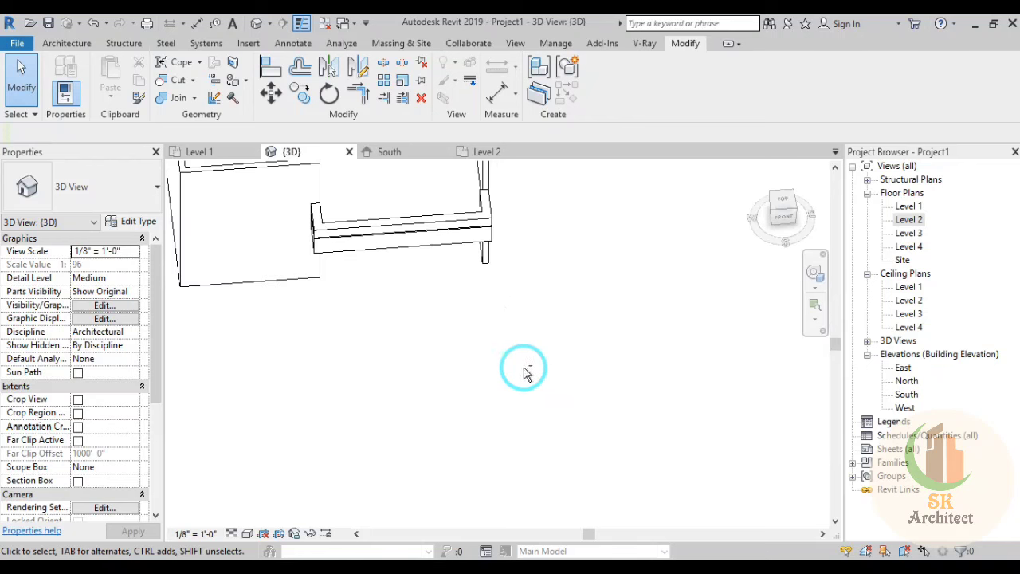
{"action": "mouse_move", "coordinate": [524, 372]}
{"action": "middle_mouse_down", "text": "shift"}
{"action": "mouse_move", "coordinate": [444, 205]}
{"action": "mouse_move", "coordinate": [417, 221]}
{"action": "middle_mouse_up", "text": "shift"}
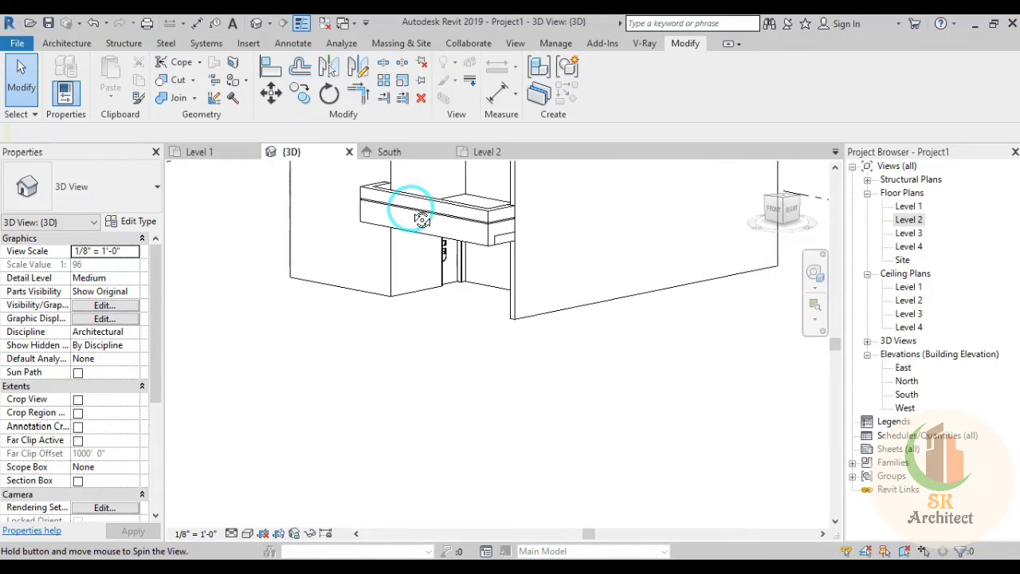
{"action": "scroll", "coordinate": [444, 319], "scroll_direction": "up", "scroll_amount": 2}
{"action": "scroll", "coordinate": [444, 319], "scroll_direction": "up", "scroll_amount": 2}
{"action": "mouse_move", "coordinate": [590, 268]}
{"action": "middle_mouse_down"}
{"action": "mouse_move", "coordinate": [375, 423]}
{"action": "mouse_move", "coordinate": [268, 460]}
{"action": "middle_mouse_up"}
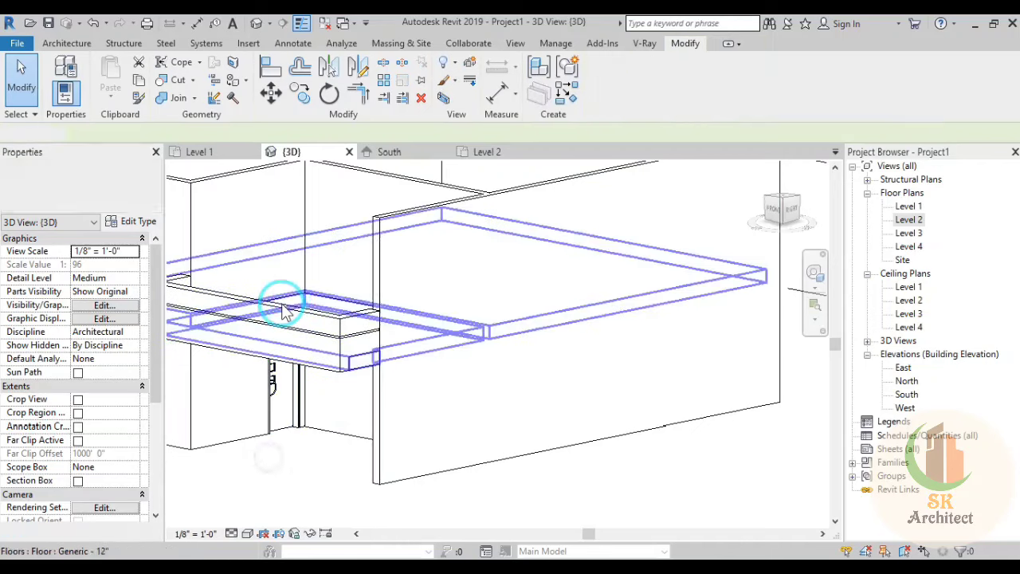
{"action": "left_click", "coordinate": [519, 375]}
{"action": "mouse_move", "coordinate": [519, 374]}
{"action": "middle_mouse_down", "text": "shift"}
{"action": "mouse_move", "coordinate": [587, 496]}
{"action": "mouse_move", "coordinate": [751, 278]}
{"action": "middle_mouse_up", "text": "shift"}
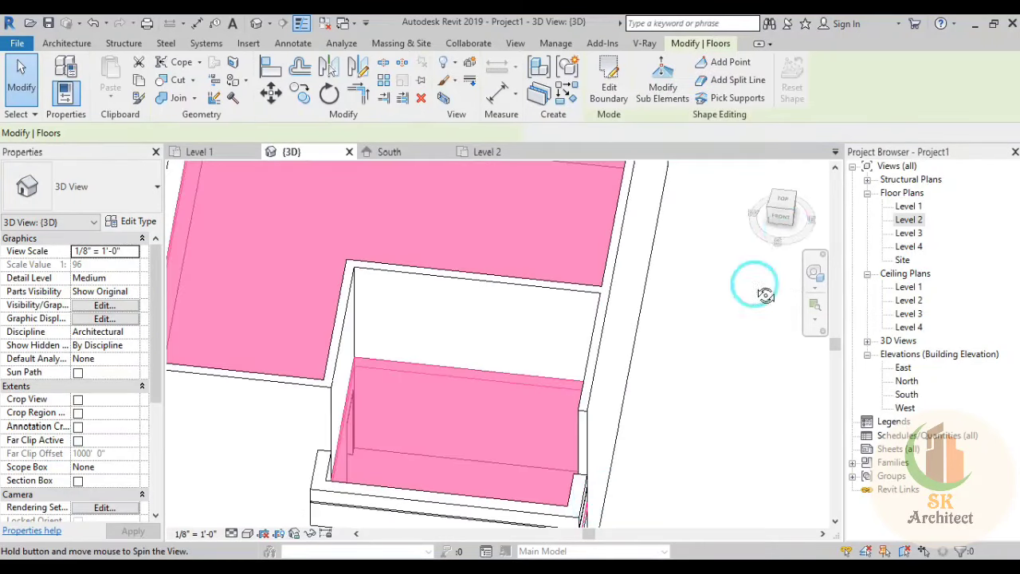
{"action": "left_click", "coordinate": [769, 228]}
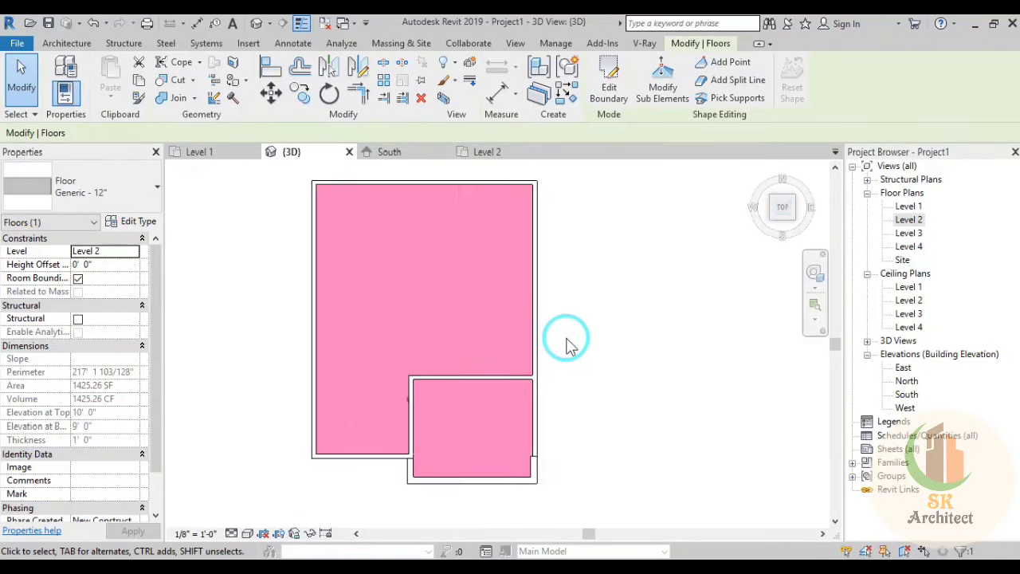
Step: Trim the floor boundary's lower right corner and finish, making the slab 1422.02 SF
{"action": "scroll", "coordinate": [597, 443], "scroll_direction": "up", "scroll_amount": 3}
{"action": "scroll", "coordinate": [599, 442], "scroll_direction": "up", "scroll_amount": 2}
{"action": "middle_click_drag", "start_coordinate": [600, 442], "coordinate": [518, 287]}
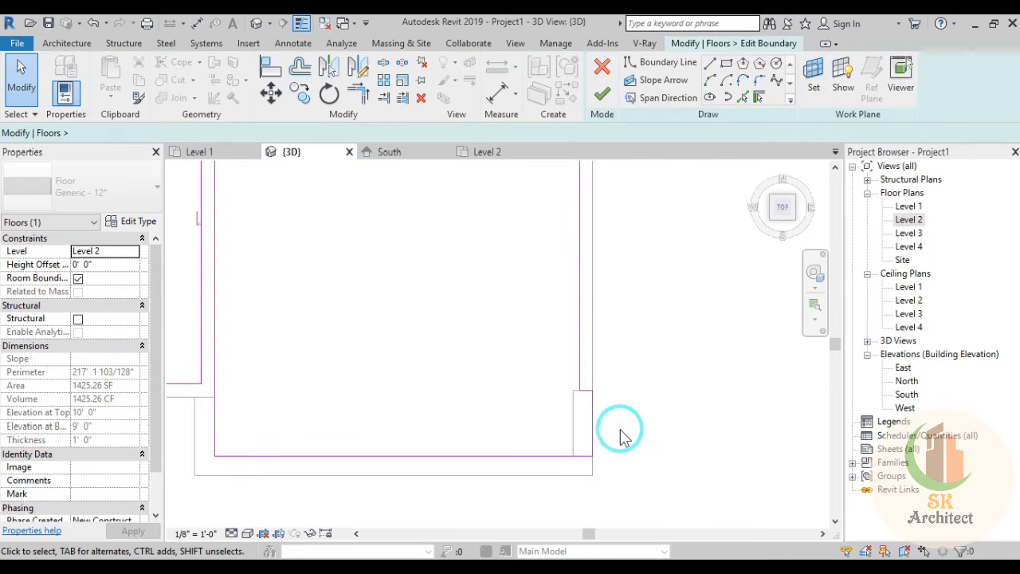
{"action": "scroll", "coordinate": [620, 441], "scroll_direction": "up", "scroll_amount": 1}
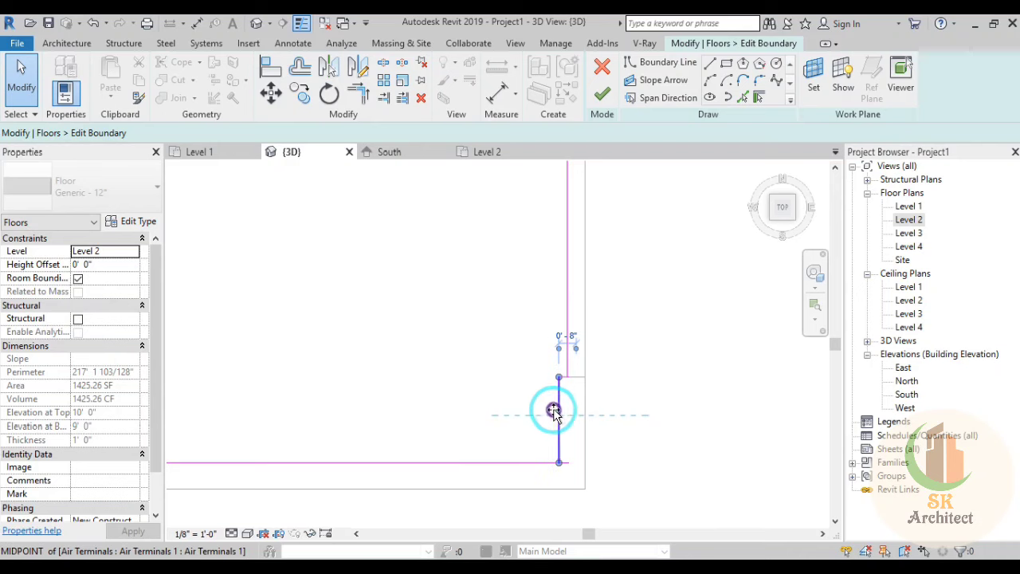
{"action": "left_click", "coordinate": [602, 94]}
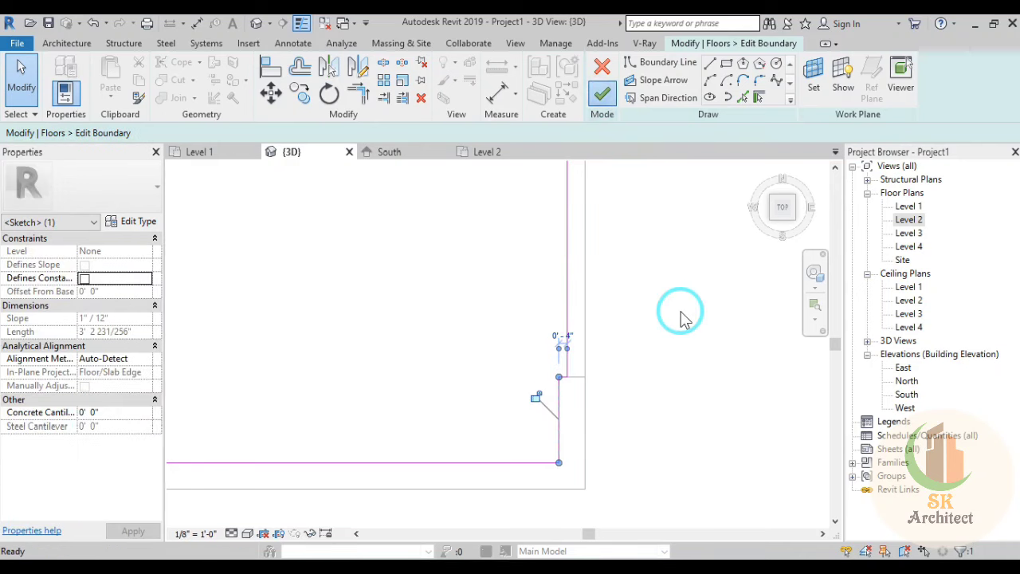
{"action": "middle_click_drag", "start_coordinate": [661, 346], "coordinate": [551, 213], "text": "shift"}
{"action": "key", "text": "Escape"}
{"action": "scroll", "coordinate": [676, 380], "scroll_direction": "down", "scroll_amount": 3}
{"action": "scroll", "coordinate": [667, 376], "scroll_direction": "down", "scroll_amount": 2}
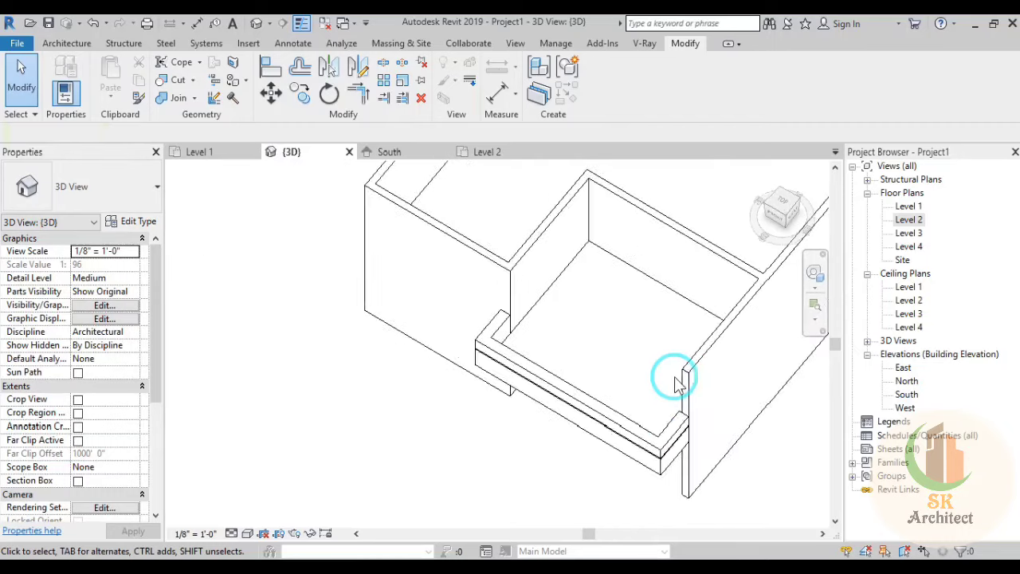
{"action": "scroll", "coordinate": [686, 431], "scroll_direction": "down", "scroll_amount": 2}
{"action": "middle_click_drag", "start_coordinate": [701, 480], "coordinate": [718, 364], "text": "shift"}
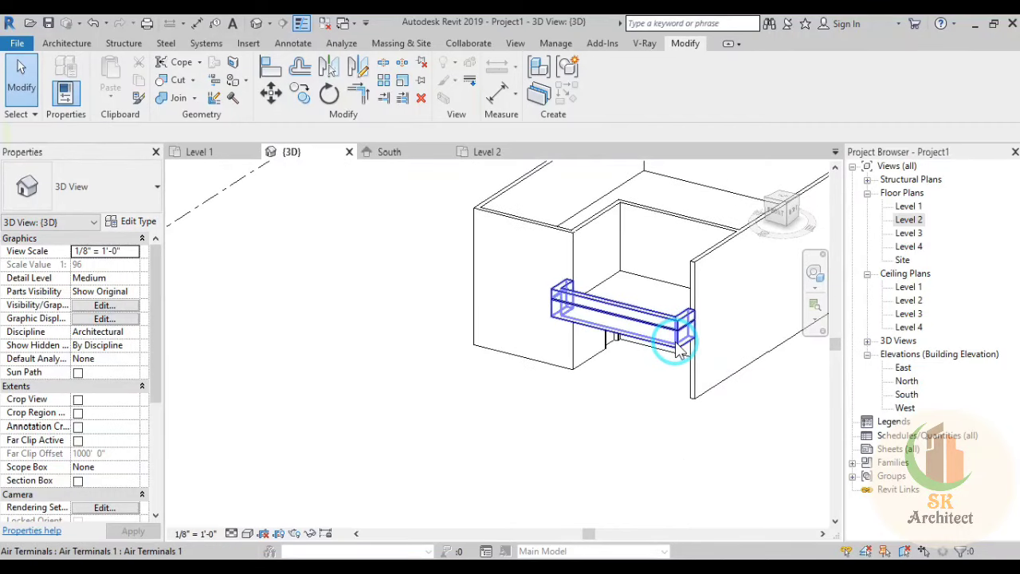
{"action": "left_click", "coordinate": [661, 283]}
{"action": "middle_click_drag", "start_coordinate": [390, 375], "coordinate": [384, 373]}
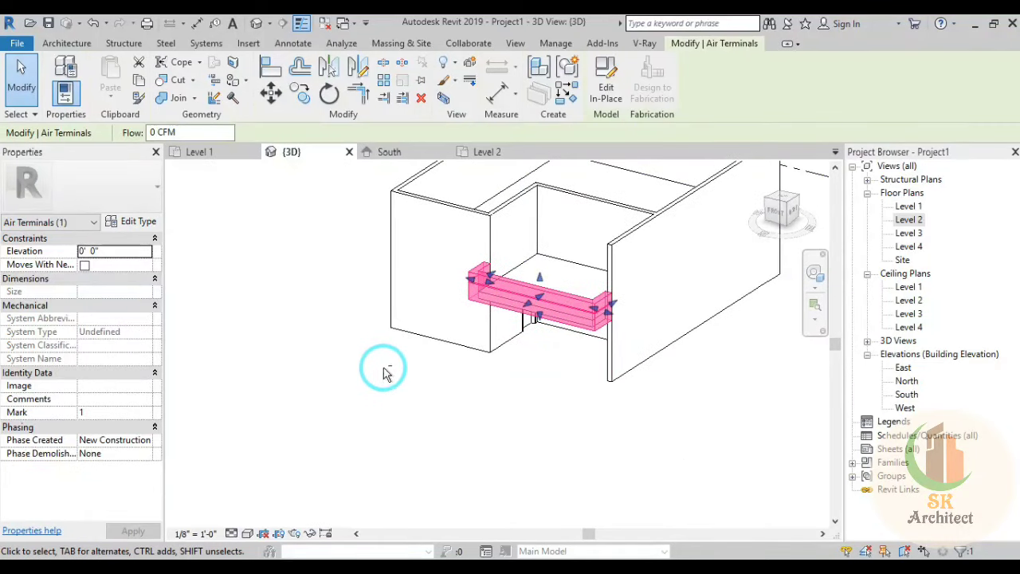
{"action": "middle_click_drag", "start_coordinate": [452, 403], "coordinate": [566, 392], "text": "shift"}
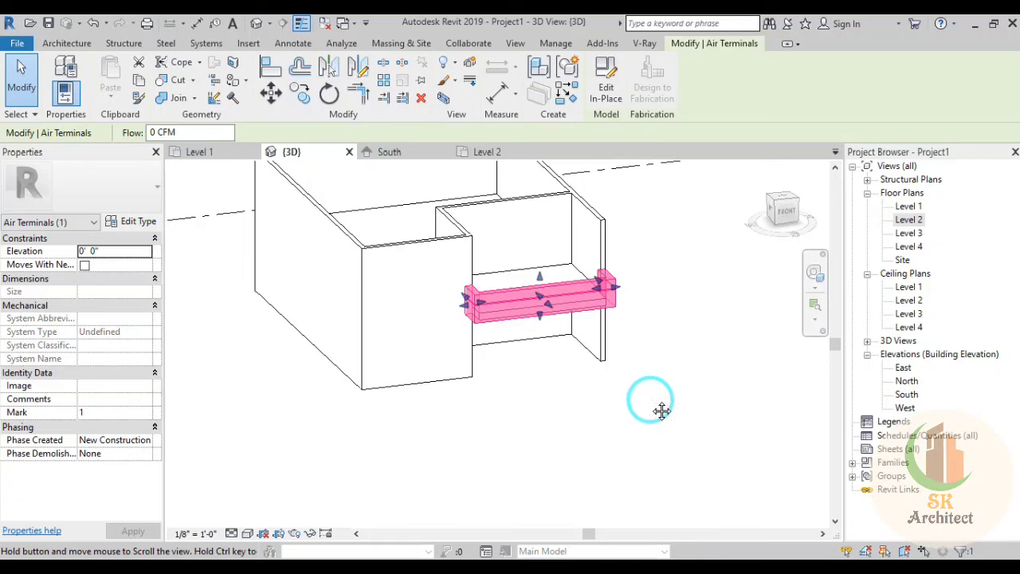
{"action": "mouse_move", "coordinate": [661, 411]}
{"action": "middle_mouse_down"}
{"action": "mouse_move", "coordinate": [720, 436]}
{"action": "mouse_move", "coordinate": [478, 369]}
{"action": "mouse_move", "coordinate": [585, 277]}
{"action": "middle_mouse_up"}
{"action": "left_click", "coordinate": [713, 446]}
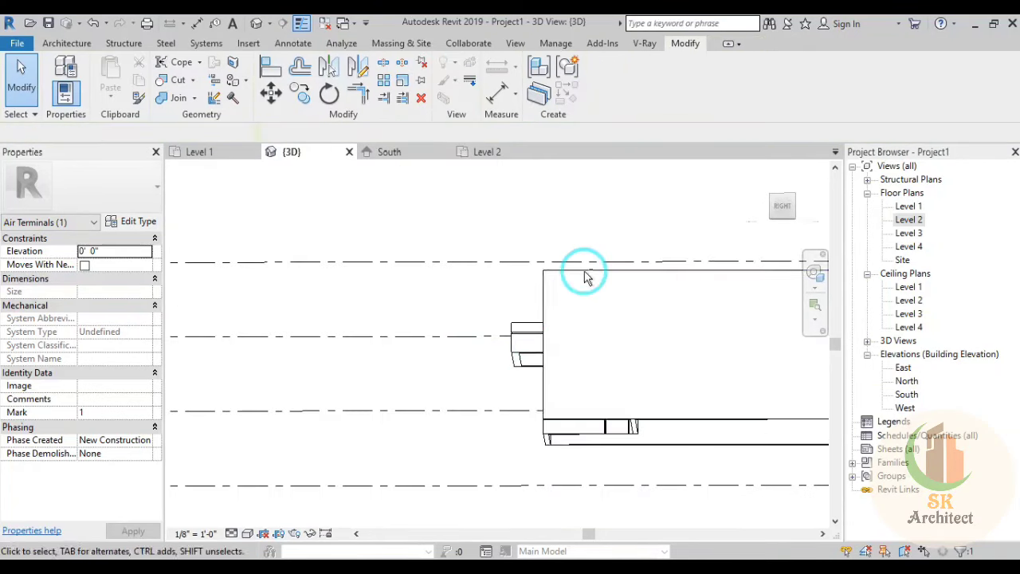
{"action": "left_click", "coordinate": [585, 275]}
Step: Open the 42'-0" Generic - 8" right wall in Edit Profile with Pick Lines active
{"action": "left_click", "coordinate": [782, 206]}
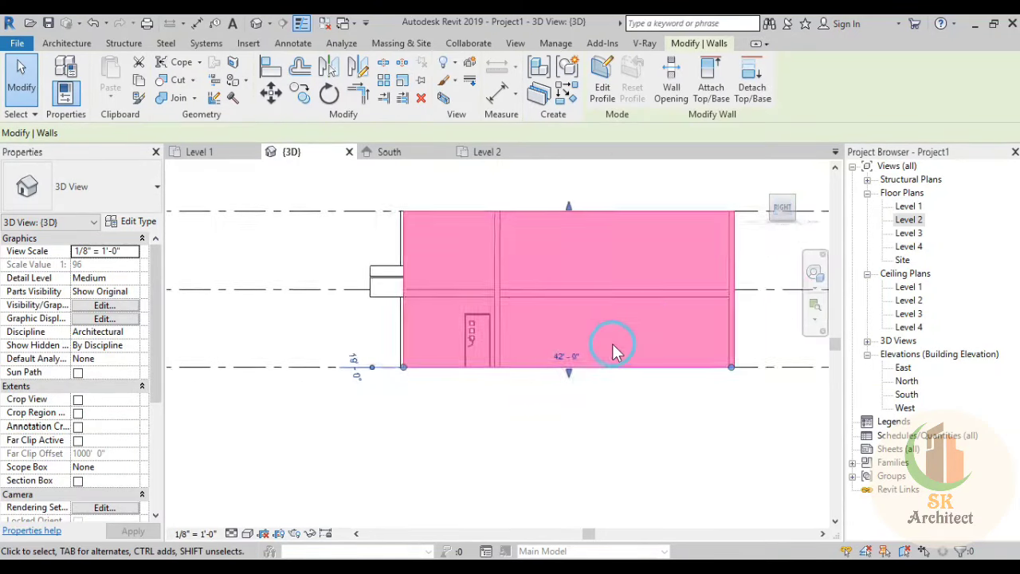
{"action": "left_click", "coordinate": [602, 80]}
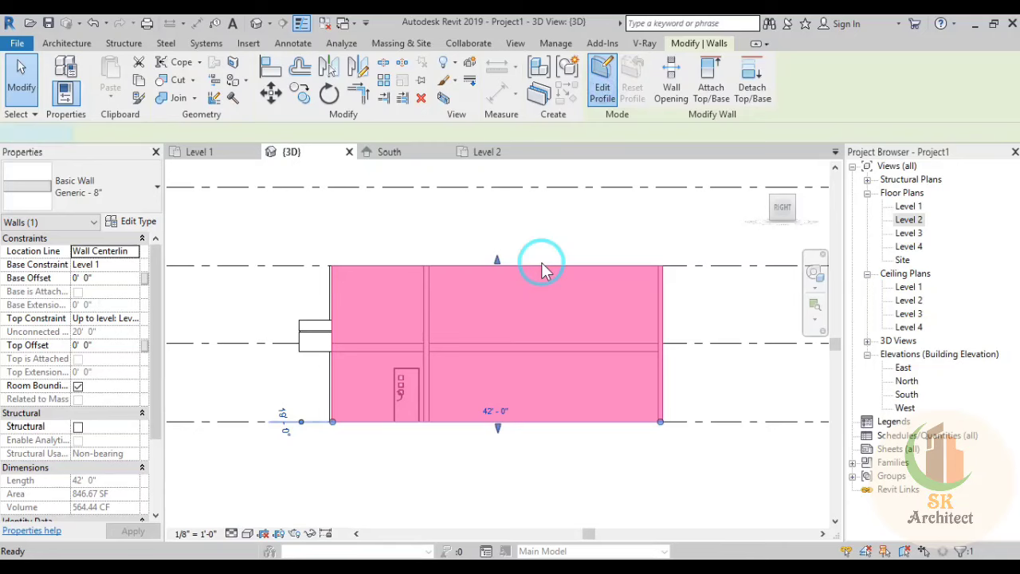
{"action": "scroll", "coordinate": [361, 327], "scroll_direction": "up", "scroll_amount": 3}
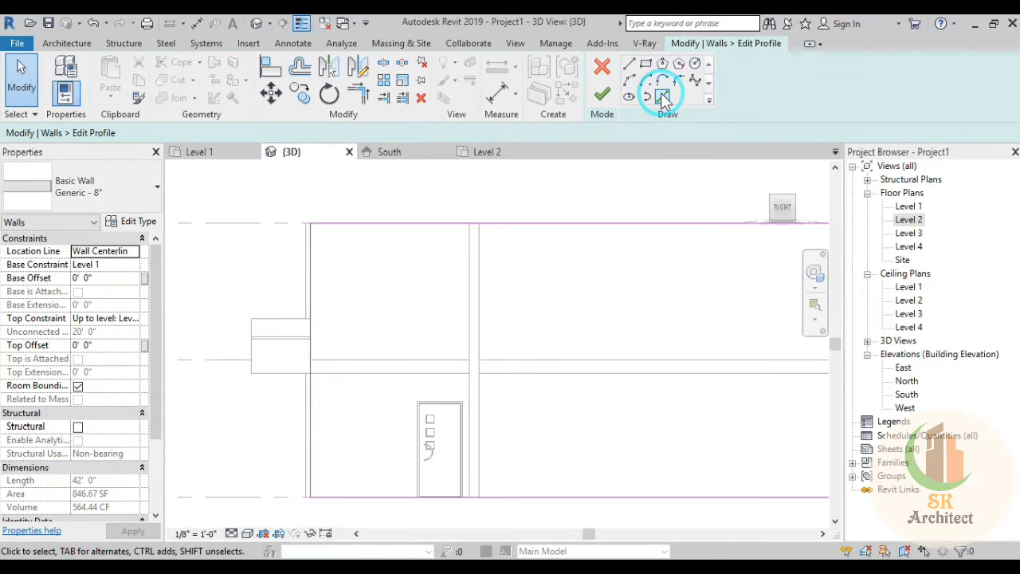
{"action": "left_click", "coordinate": [662, 97]}
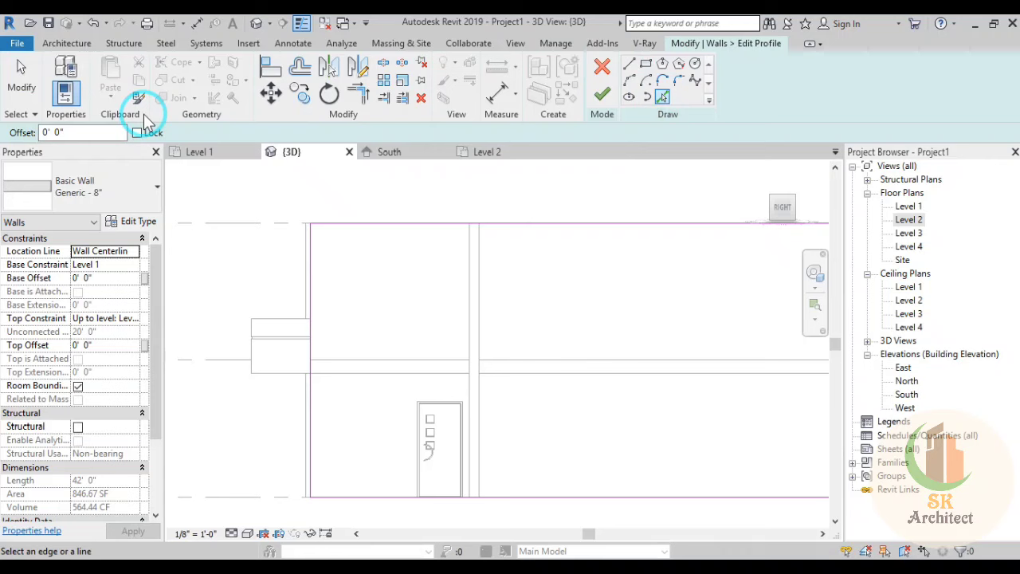
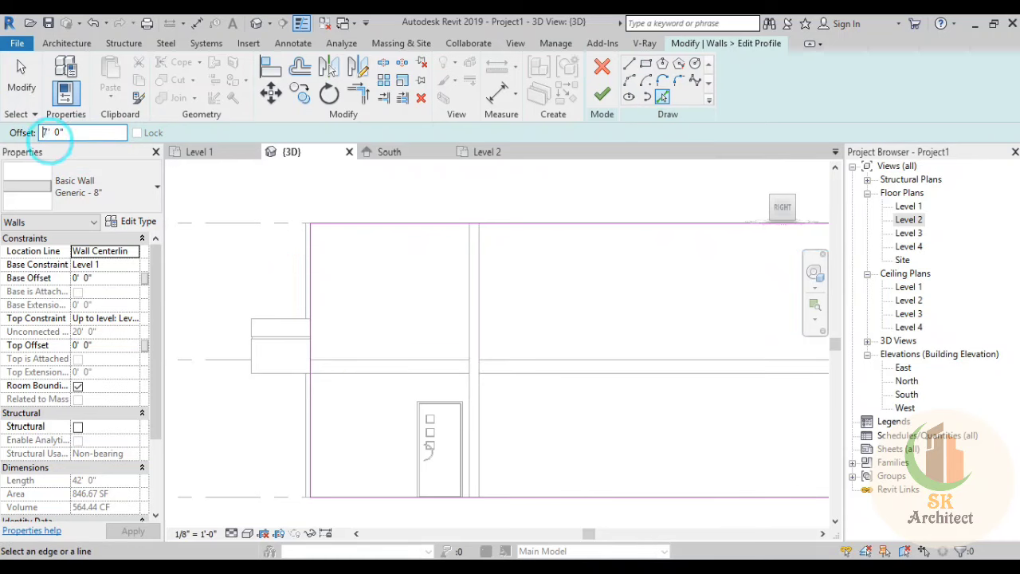
Step: Add a profile line 7' above the floor edge and trim it with the left vertical into a corner
{"action": "left_click", "coordinate": [394, 360]}
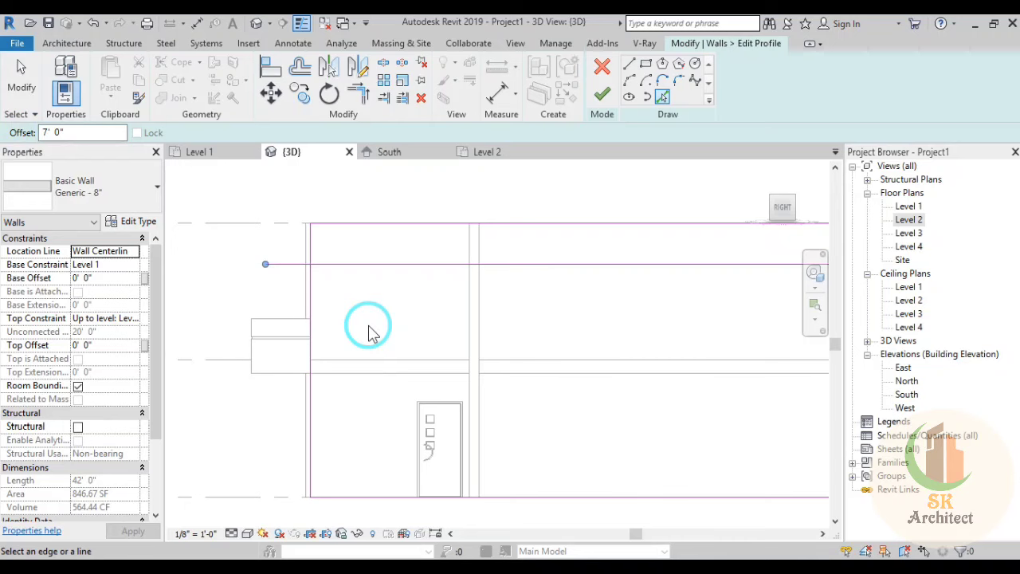
{"action": "key", "text": "Escape"}
{"action": "middle_click_drag", "start_coordinate": [383, 333], "coordinate": [402, 335]}
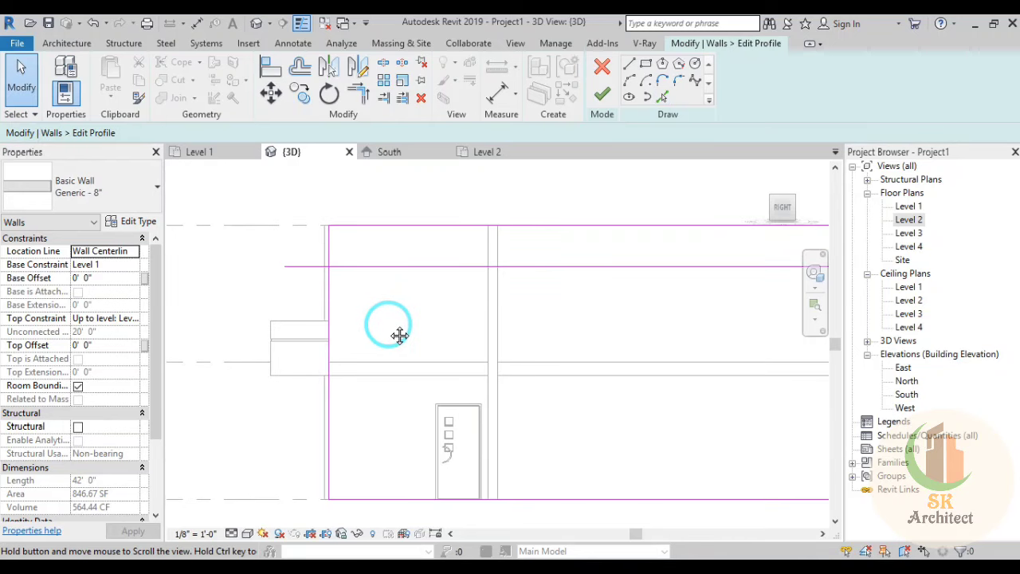
{"action": "left_click", "coordinate": [401, 228]}
{"action": "left_click", "coordinate": [328, 295]}
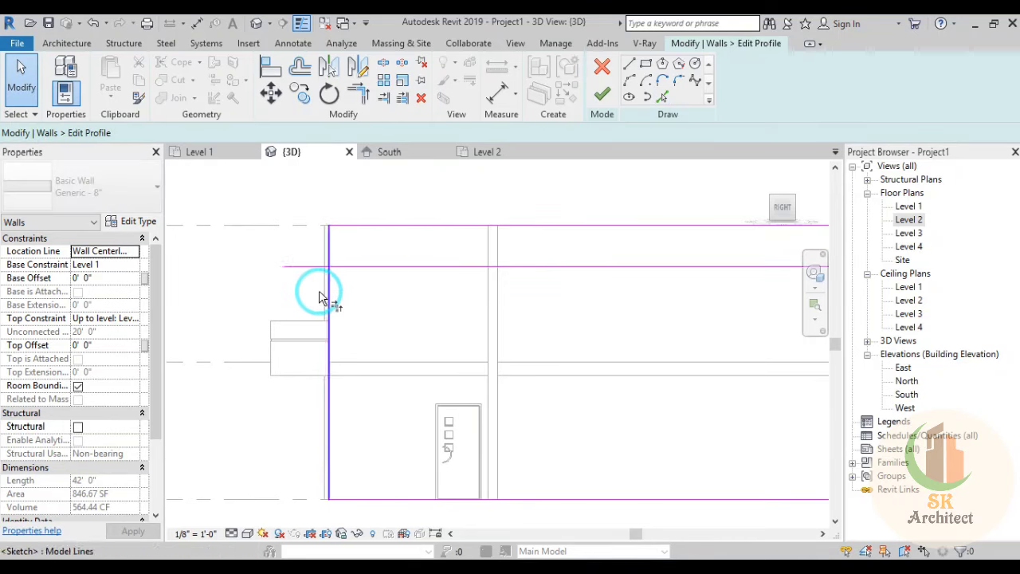
{"action": "key", "text": "t"}
{"action": "key", "text": "r"}
{"action": "left_click", "coordinate": [330, 312]}
{"action": "left_click", "coordinate": [351, 266]}
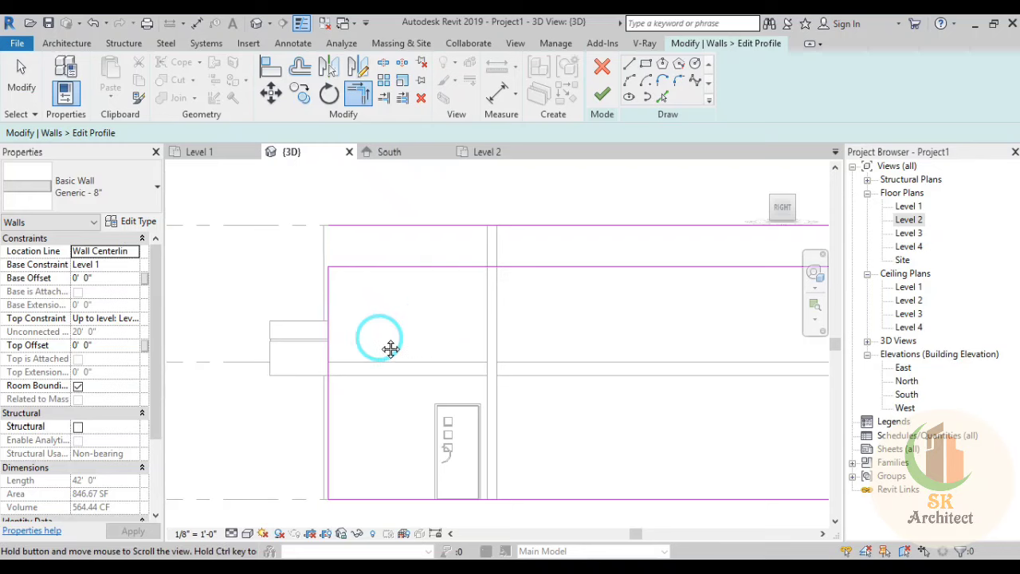
{"action": "middle_click_drag", "start_coordinate": [434, 335], "coordinate": [357, 348]}
{"action": "key", "text": "Escape"}
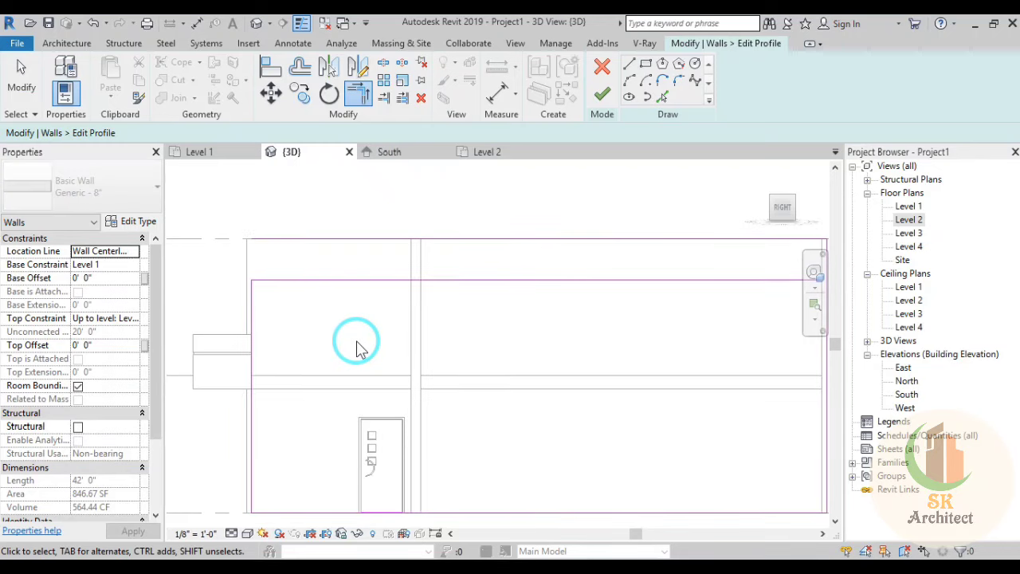
Step: Draw a vertical line at the intersection, trim the top and horizontal lines to it, and finish the profile
{"action": "left_click", "coordinate": [634, 70]}
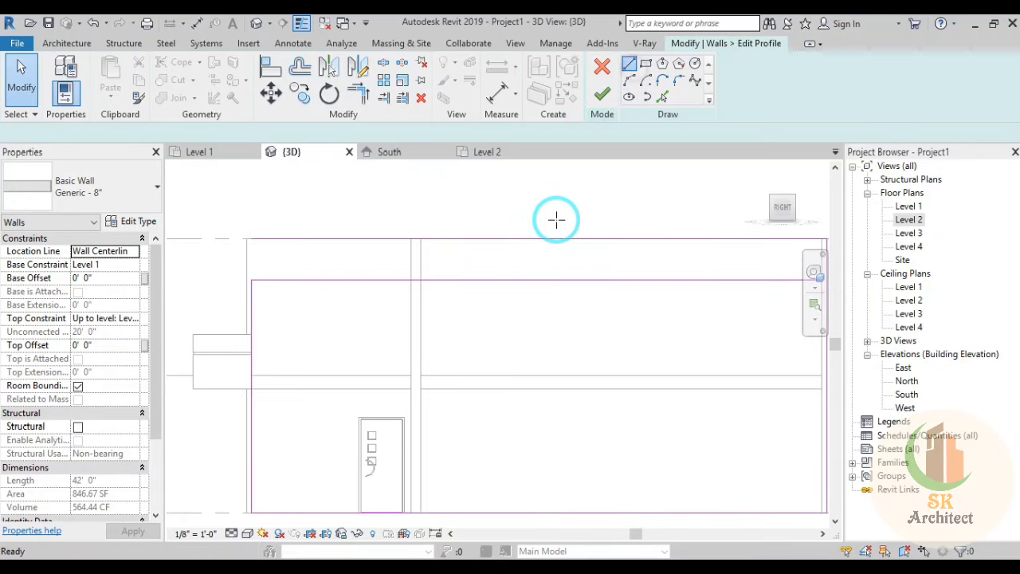
{"action": "scroll", "coordinate": [531, 258], "scroll_direction": "up", "scroll_amount": 2}
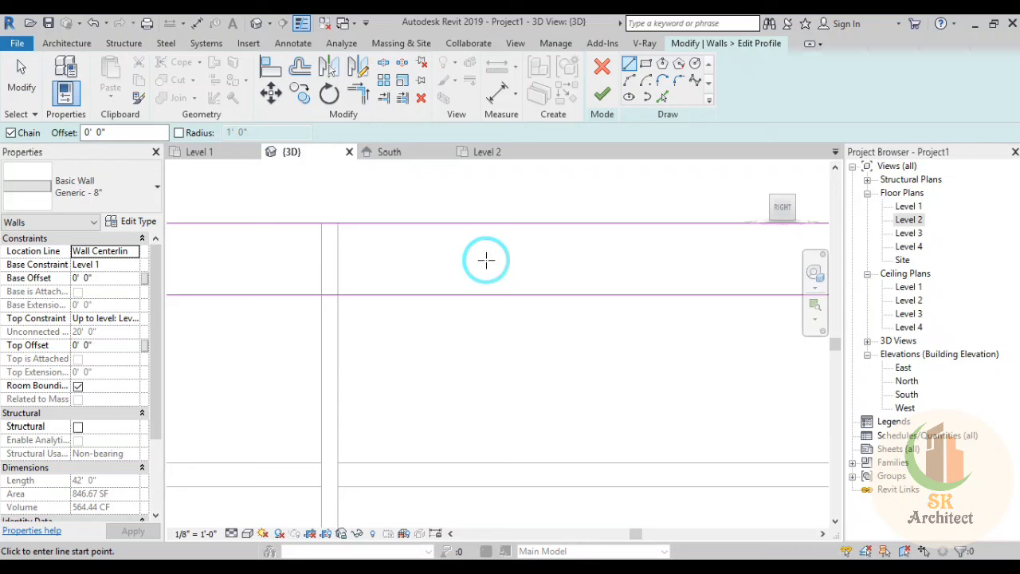
{"action": "middle_click_drag", "start_coordinate": [381, 266], "coordinate": [405, 282]}
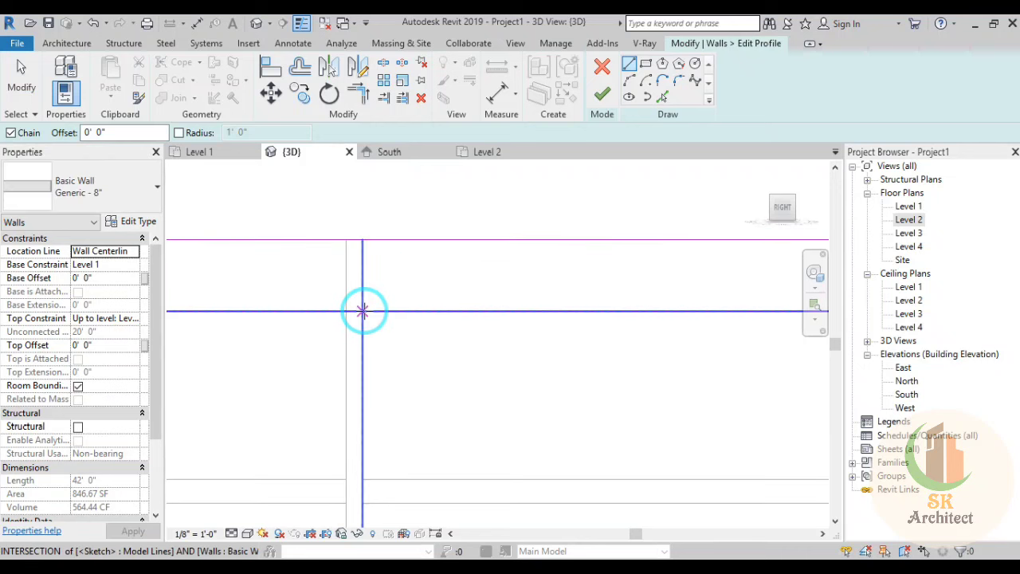
{"action": "left_click", "coordinate": [363, 311]}
{"action": "left_click", "coordinate": [364, 238]}
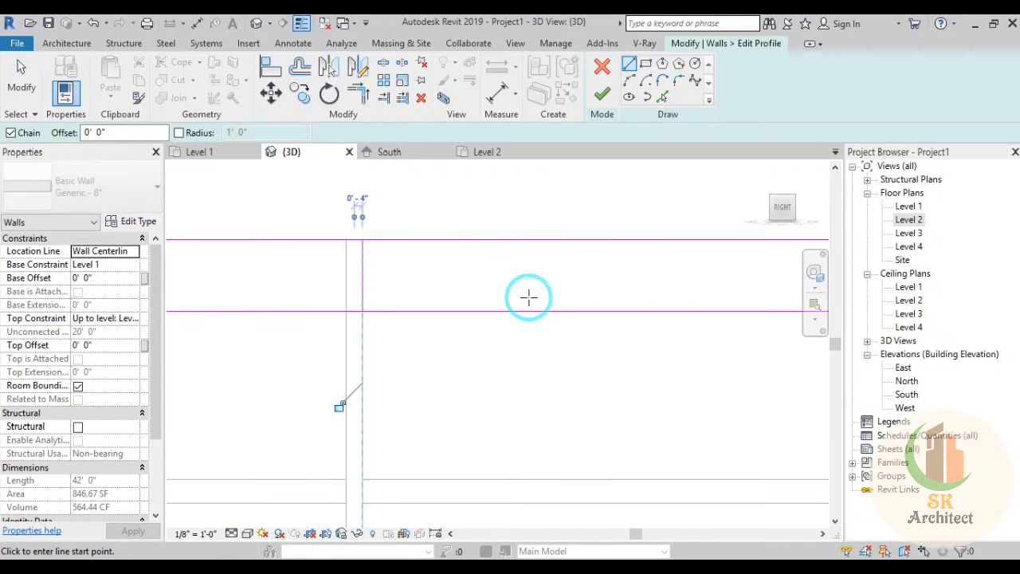
{"action": "key", "text": "Escape"}
{"action": "key", "text": "t"}
{"action": "key", "text": "r"}
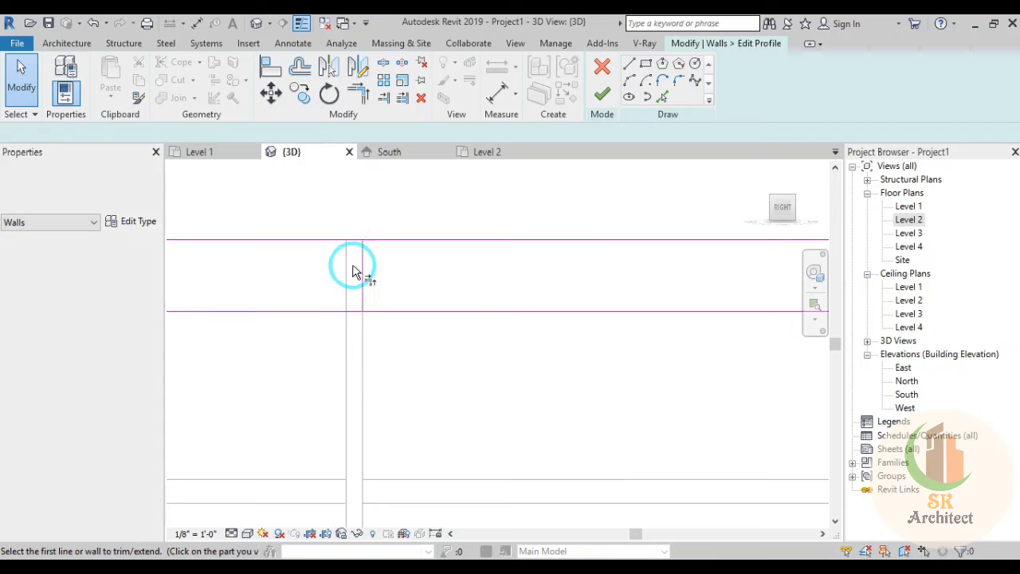
{"action": "left_click", "coordinate": [355, 271]}
{"action": "left_click", "coordinate": [391, 240]}
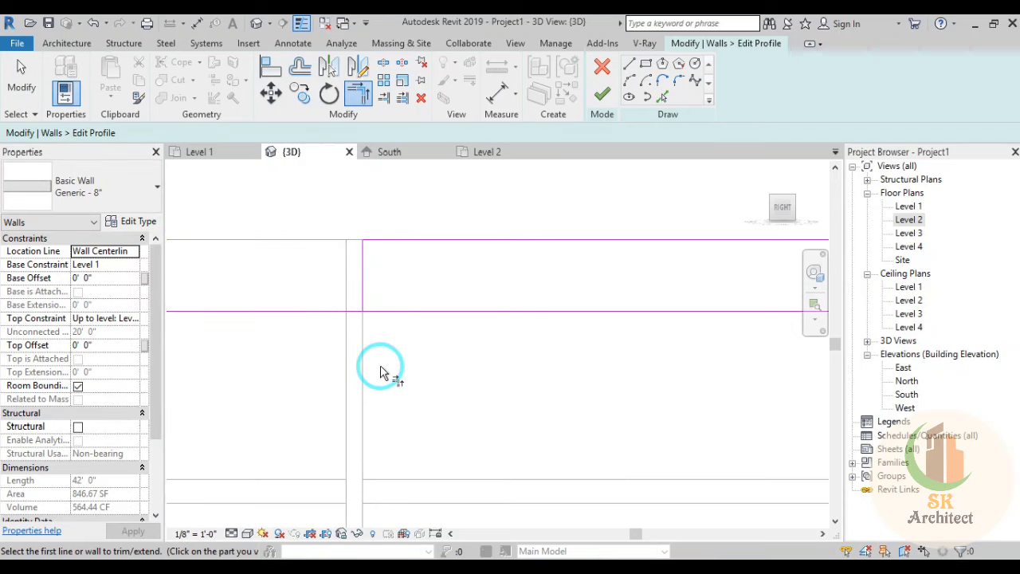
{"action": "scroll", "coordinate": [380, 372], "scroll_direction": "down", "scroll_amount": 3}
{"action": "left_click", "coordinate": [361, 338]}
{"action": "left_click", "coordinate": [372, 318]}
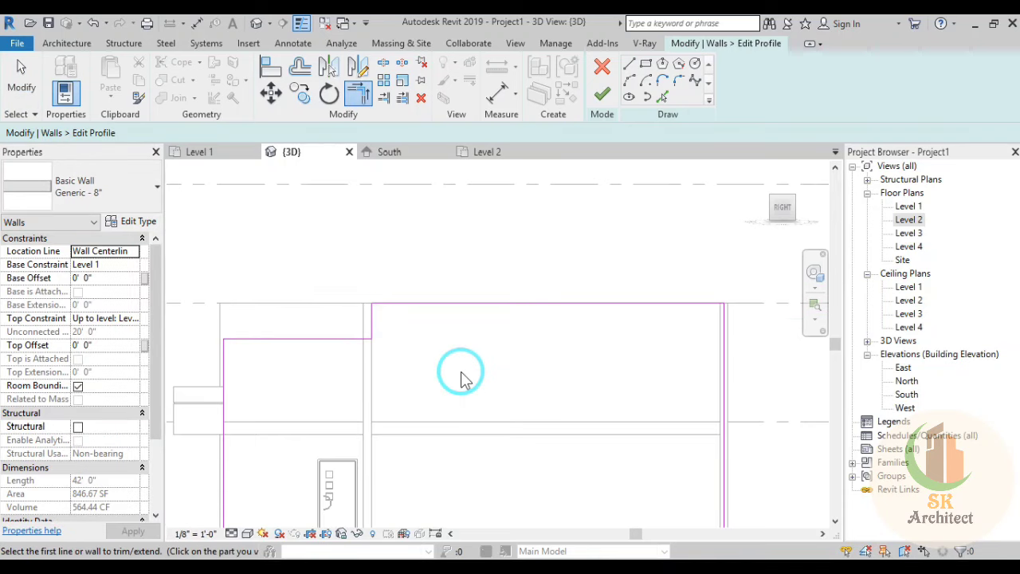
{"action": "key", "text": "Escape"}
{"action": "left_click", "coordinate": [602, 95]}
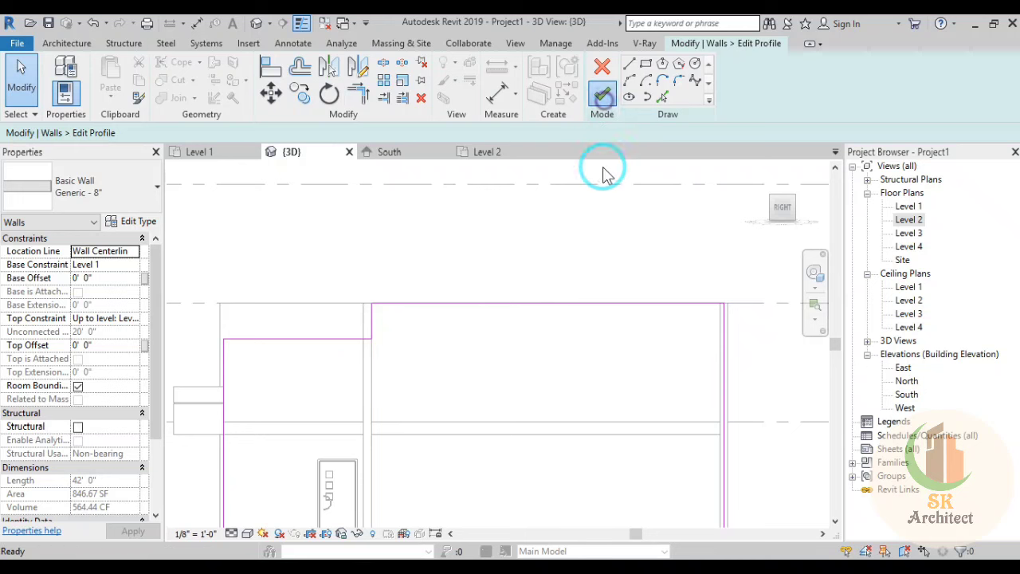
Step: Select the front wall, view it from the Right on the ViewCube, and edit its profile
{"action": "left_click", "coordinate": [455, 252]}
{"action": "scroll", "coordinate": [387, 394], "scroll_direction": "down", "scroll_amount": 2}
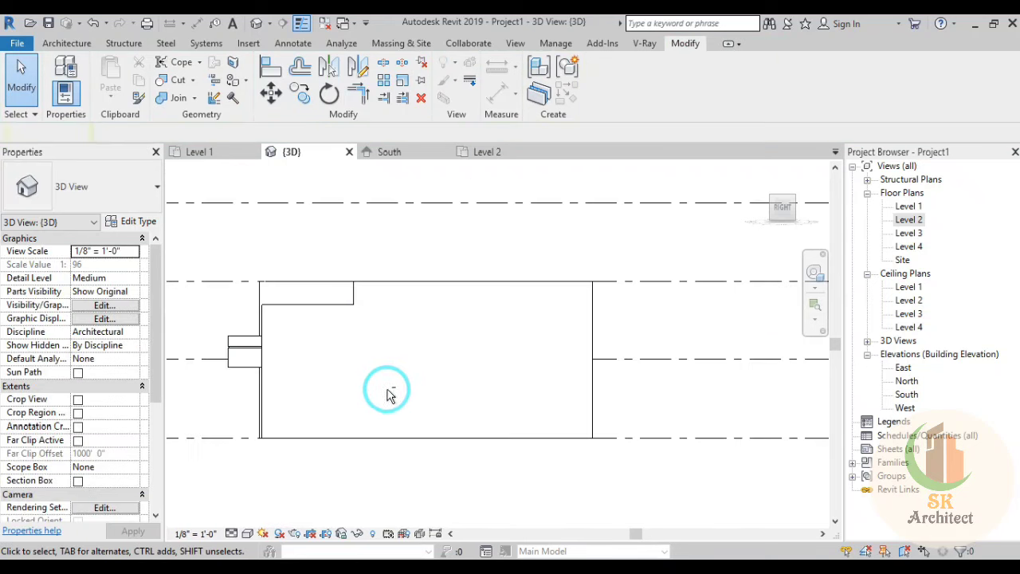
{"action": "mouse_move", "coordinate": [387, 394]}
{"action": "middle_mouse_down", "text": "shift"}
{"action": "mouse_move", "coordinate": [627, 440]}
{"action": "mouse_move", "coordinate": [616, 456]}
{"action": "mouse_move", "coordinate": [626, 449]}
{"action": "mouse_move", "coordinate": [531, 458]}
{"action": "mouse_move", "coordinate": [387, 410]}
{"action": "middle_mouse_up", "text": "shift"}
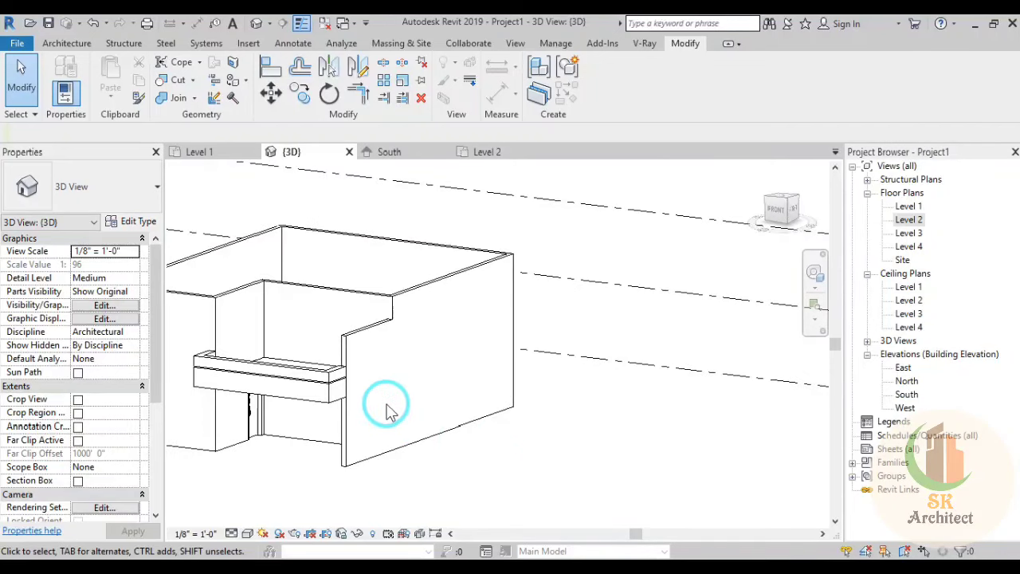
{"action": "left_click", "coordinate": [467, 390]}
{"action": "middle_click_drag", "start_coordinate": [703, 466], "coordinate": [577, 451], "text": "shift"}
{"action": "left_click", "coordinate": [781, 209]}
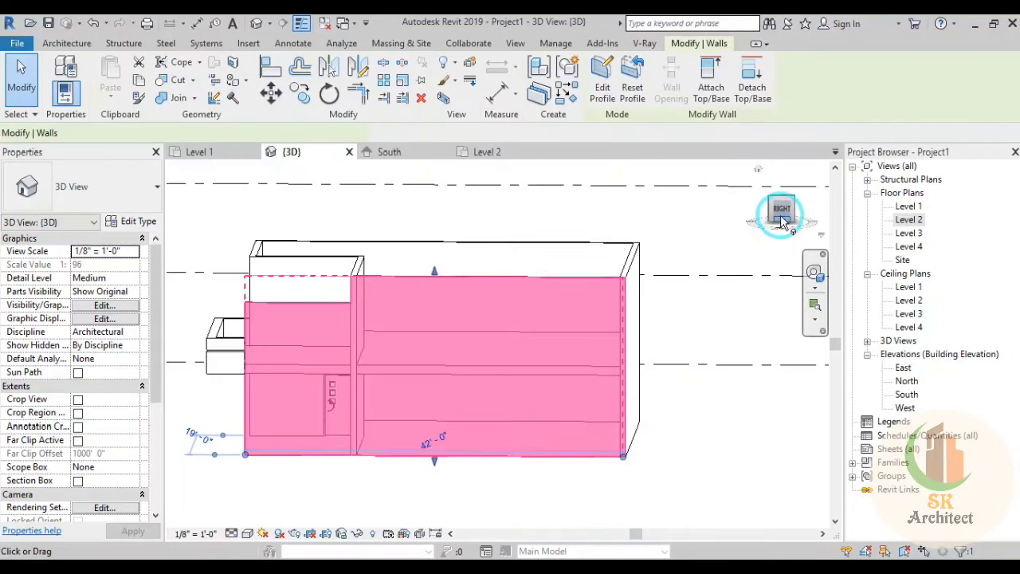
{"action": "left_click", "coordinate": [600, 77]}
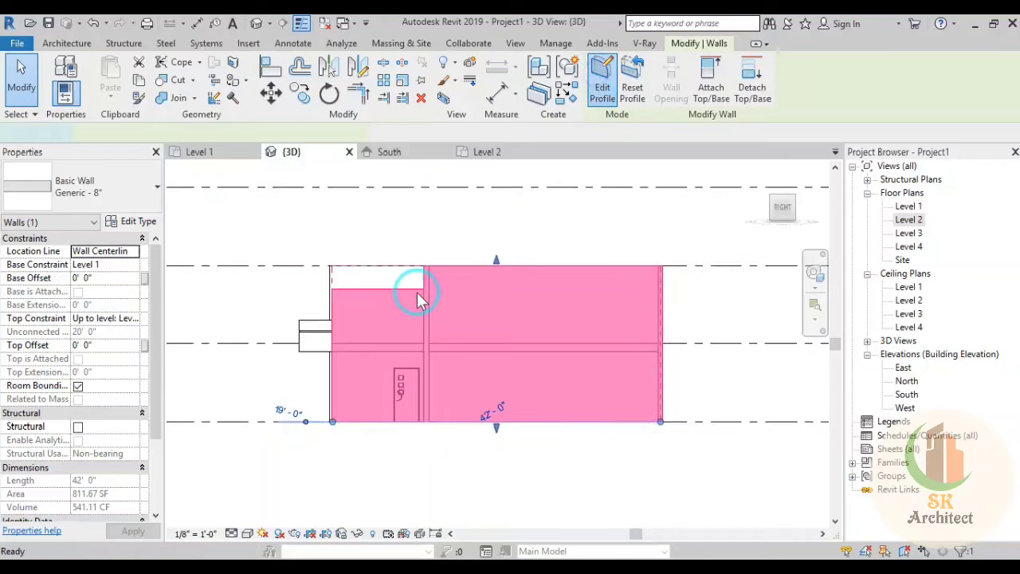
Step: Add a line 1' below the step, extend the right vertical to it, and delete the old step line
{"action": "scroll", "coordinate": [344, 311], "scroll_direction": "up", "scroll_amount": 3}
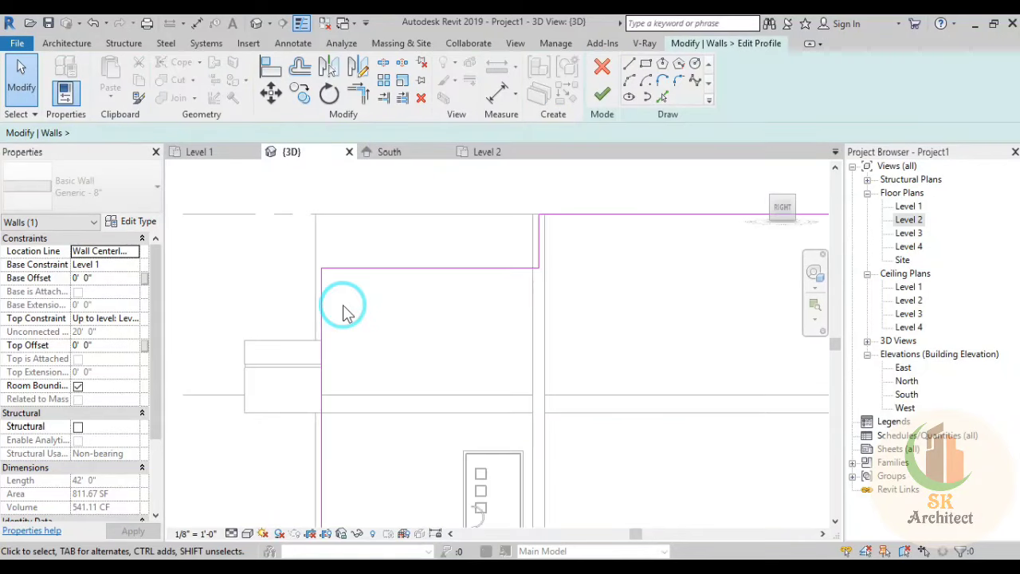
{"action": "left_click", "coordinate": [660, 97]}
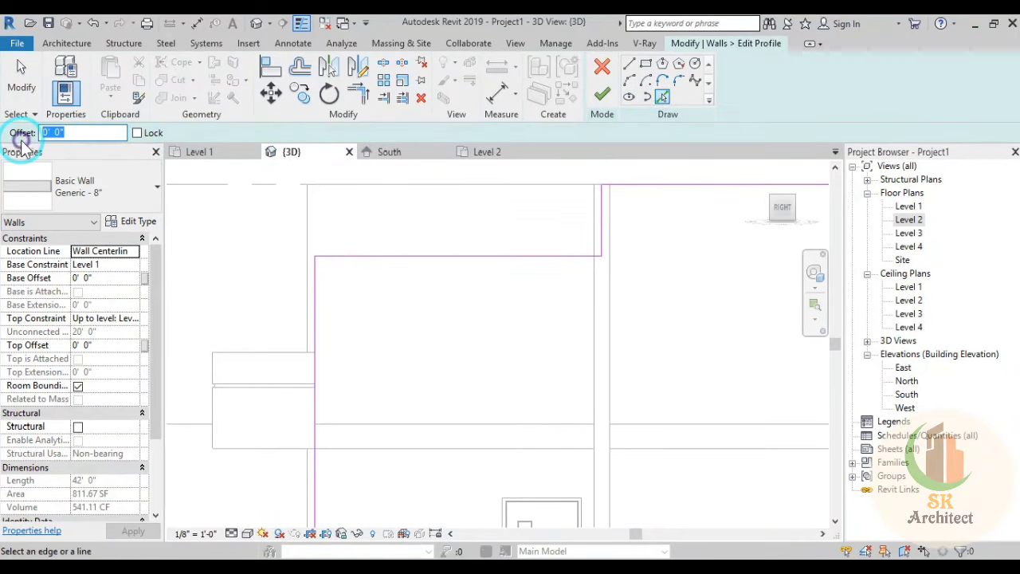
{"action": "left_click", "coordinate": [393, 264]}
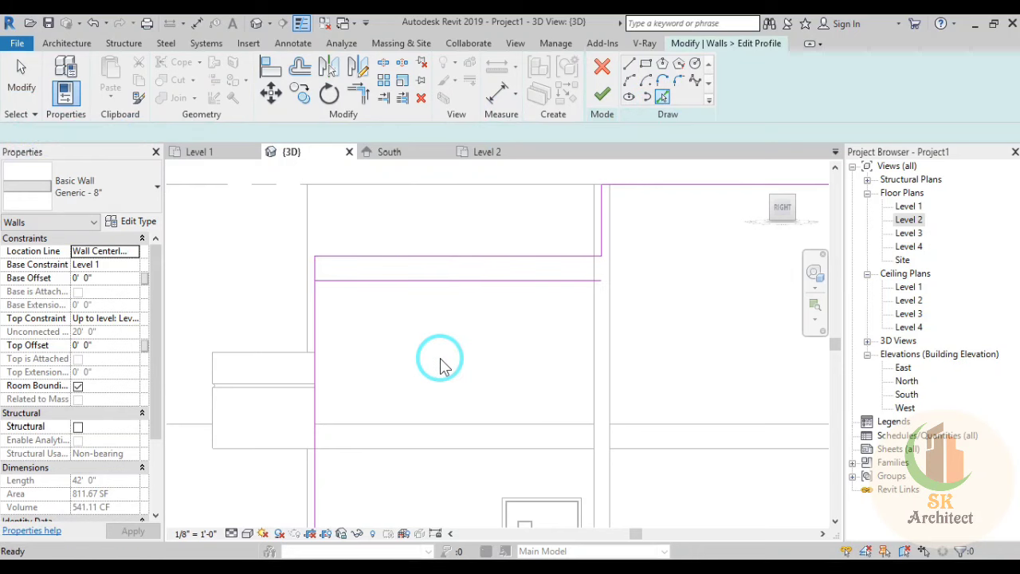
{"action": "key", "text": "r"}
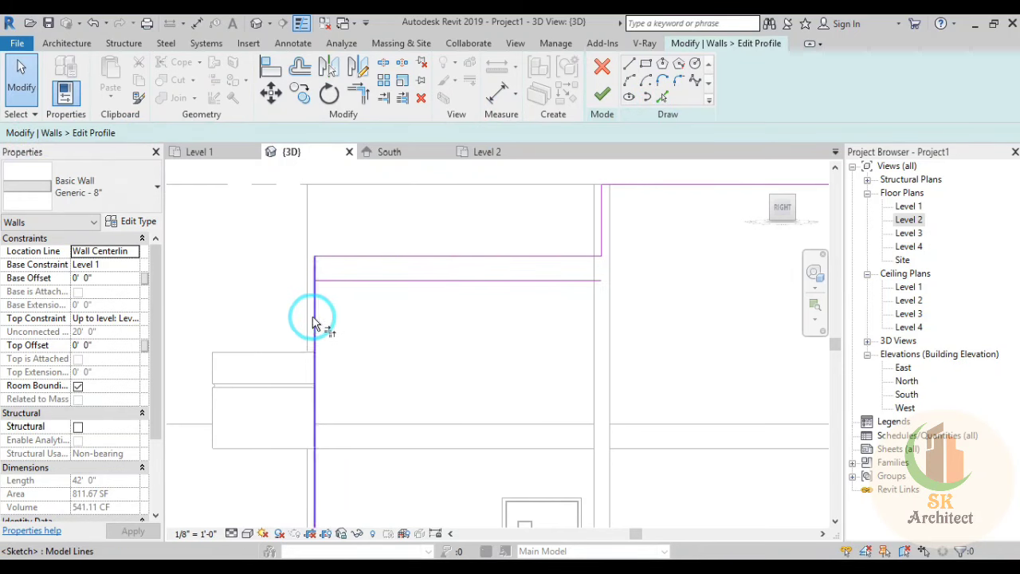
{"action": "left_click", "coordinate": [609, 285]}
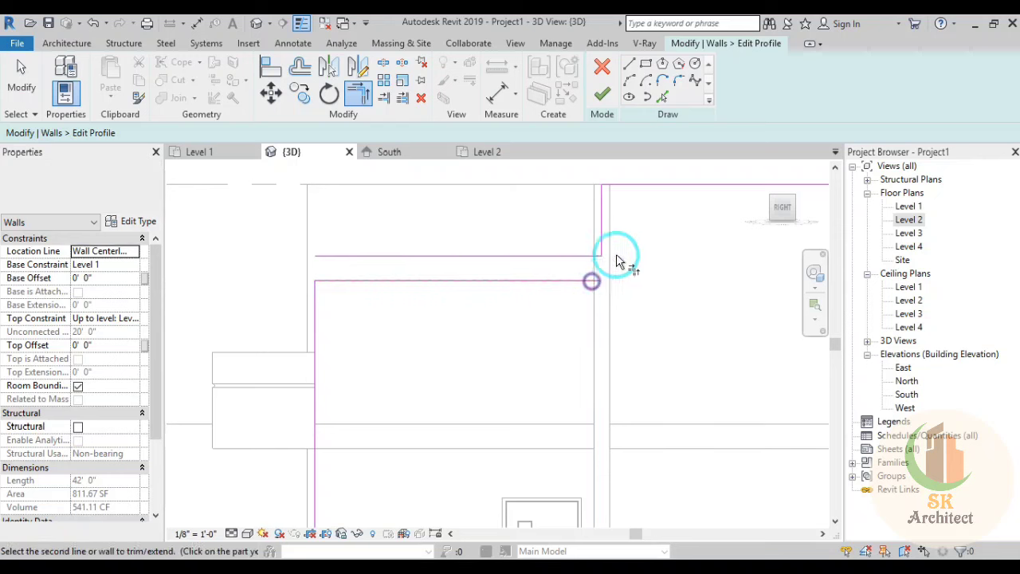
{"action": "left_click", "coordinate": [600, 229]}
{"action": "key", "text": "Escape"}
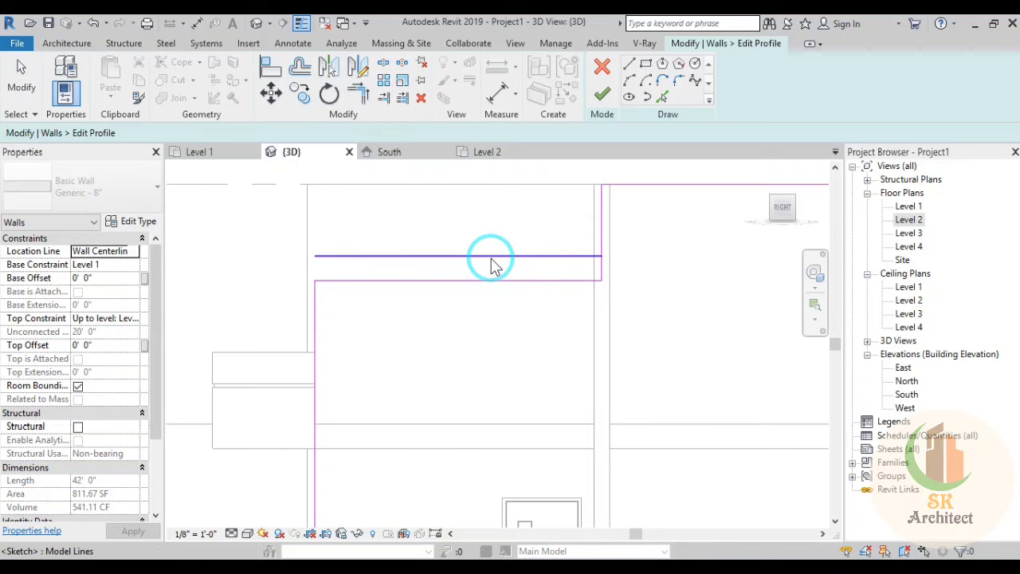
{"action": "left_click", "coordinate": [491, 257]}
{"action": "key", "text": "Delete"}
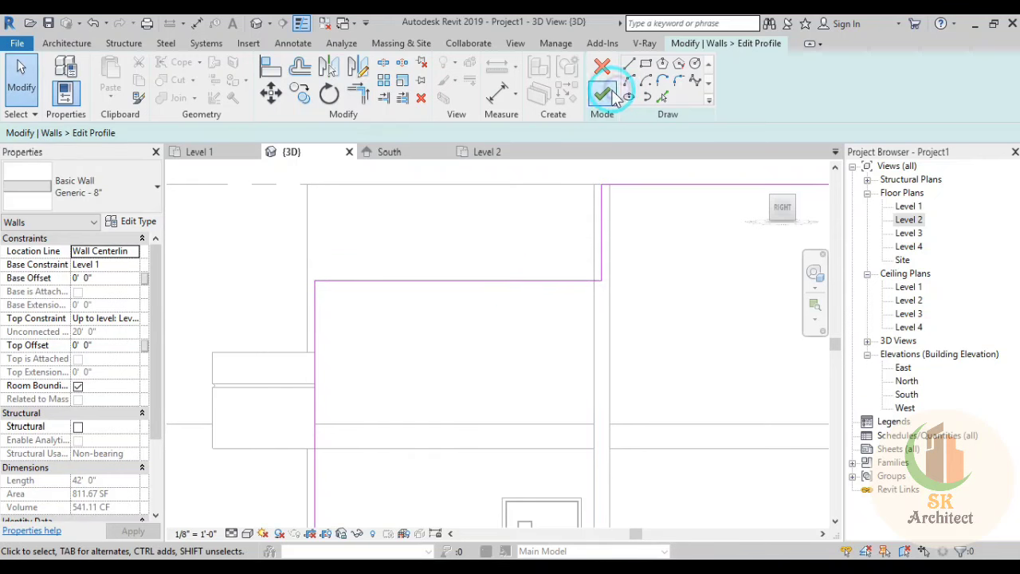
{"action": "left_click", "coordinate": [612, 93]}
{"action": "scroll", "coordinate": [433, 239], "scroll_direction": "down", "scroll_amount": 4}
{"action": "scroll", "coordinate": [359, 275], "scroll_direction": "down", "scroll_amount": 1}
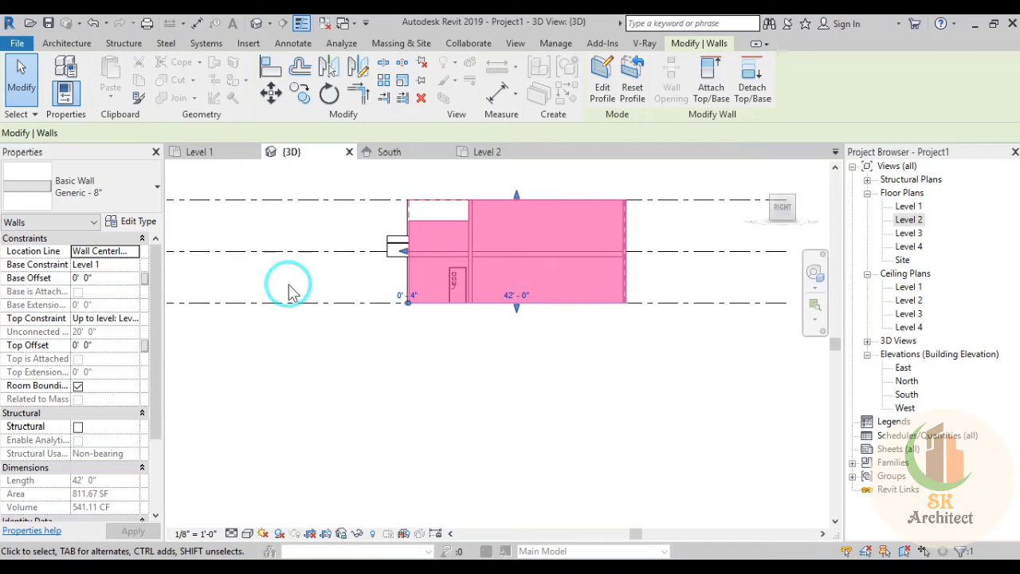
{"action": "left_click", "coordinate": [288, 291]}
{"action": "mouse_move", "coordinate": [341, 359]}
{"action": "middle_mouse_down", "text": "shift"}
{"action": "mouse_move", "coordinate": [537, 432]}
{"action": "mouse_move", "coordinate": [701, 410]}
{"action": "mouse_move", "coordinate": [467, 421]}
{"action": "mouse_move", "coordinate": [514, 431]}
{"action": "middle_mouse_up", "text": "shift"}
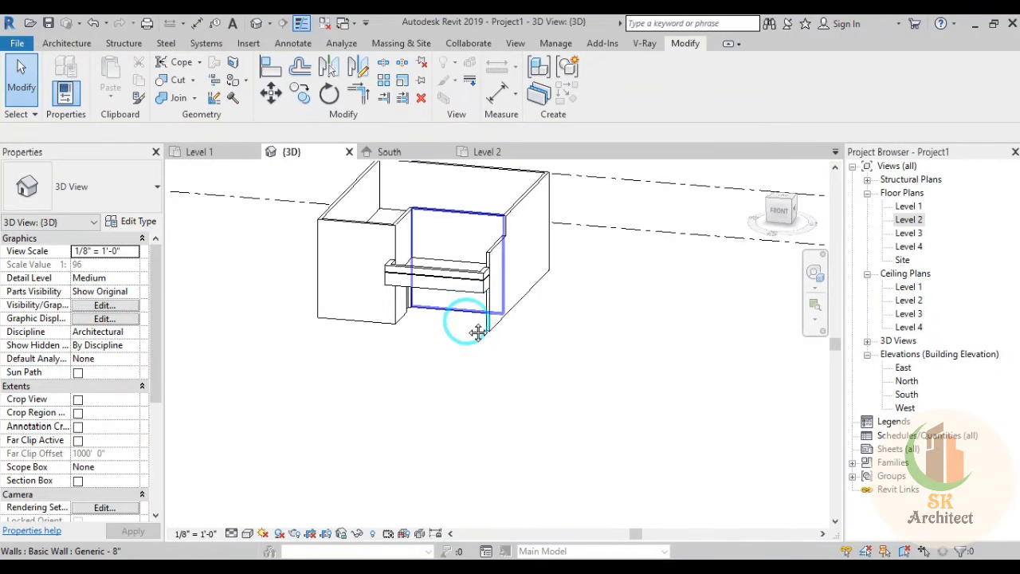
{"action": "mouse_move", "coordinate": [477, 332]}
{"action": "middle_mouse_down", "text": "shift"}
{"action": "mouse_move", "coordinate": [376, 417]}
{"action": "mouse_move", "coordinate": [516, 414]}
{"action": "middle_mouse_up", "text": "shift"}
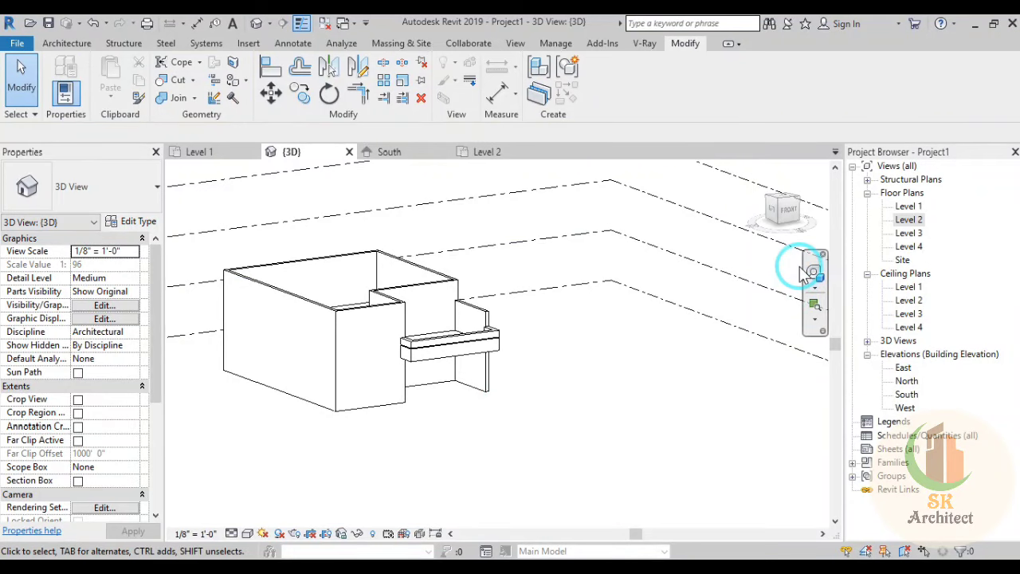
{"action": "middle_click_drag", "start_coordinate": [629, 319], "coordinate": [591, 341], "text": "shift"}
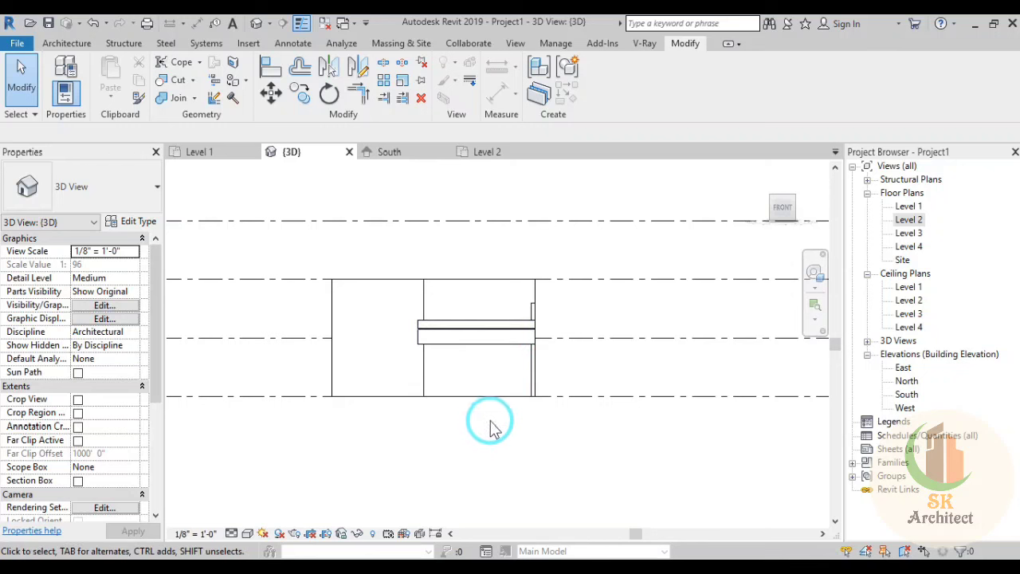
{"action": "mouse_move", "coordinate": [481, 441]}
{"action": "middle_mouse_down"}
{"action": "mouse_move", "coordinate": [398, 452]}
{"action": "mouse_move", "coordinate": [486, 509]}
{"action": "middle_mouse_up"}
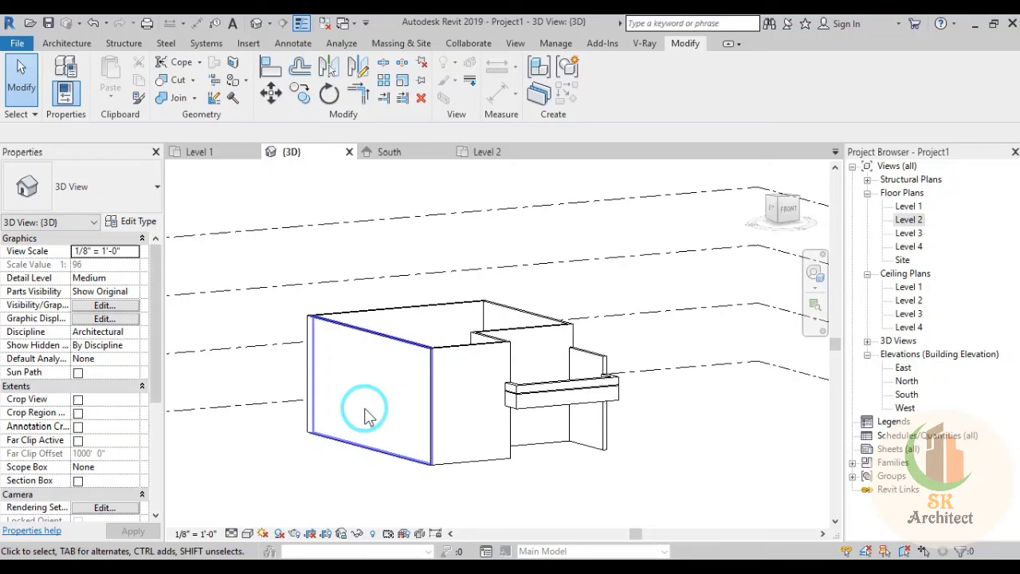
Step: Select the front, back, right, inner and left end walls and set Top Constraint to Unconnected, 24' 0" high
{"action": "left_click", "coordinate": [386, 310]}
{"action": "left_click", "coordinate": [510, 307], "text": "ctrl"}
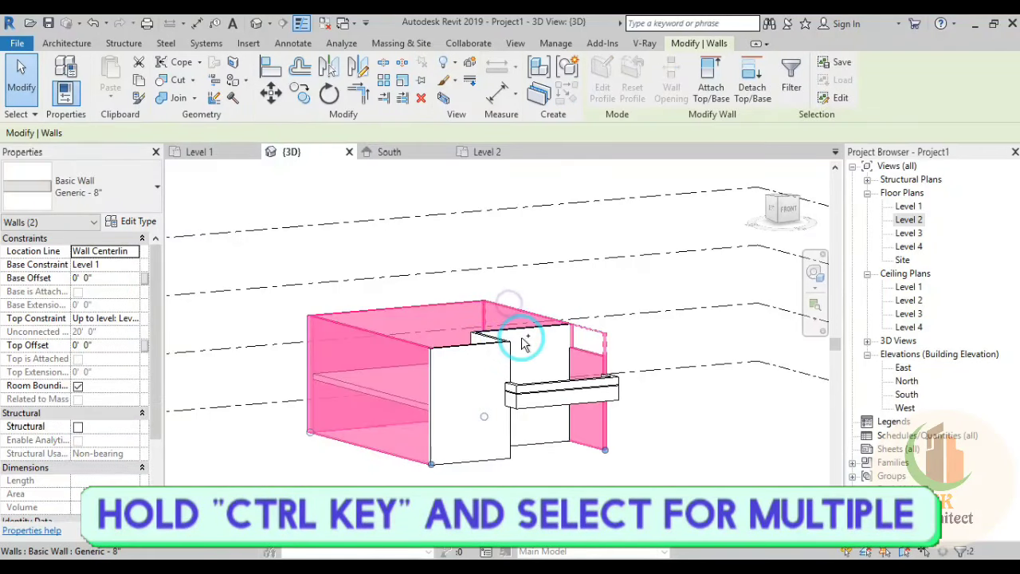
{"action": "left_click", "coordinate": [522, 338], "text": "ctrl"}
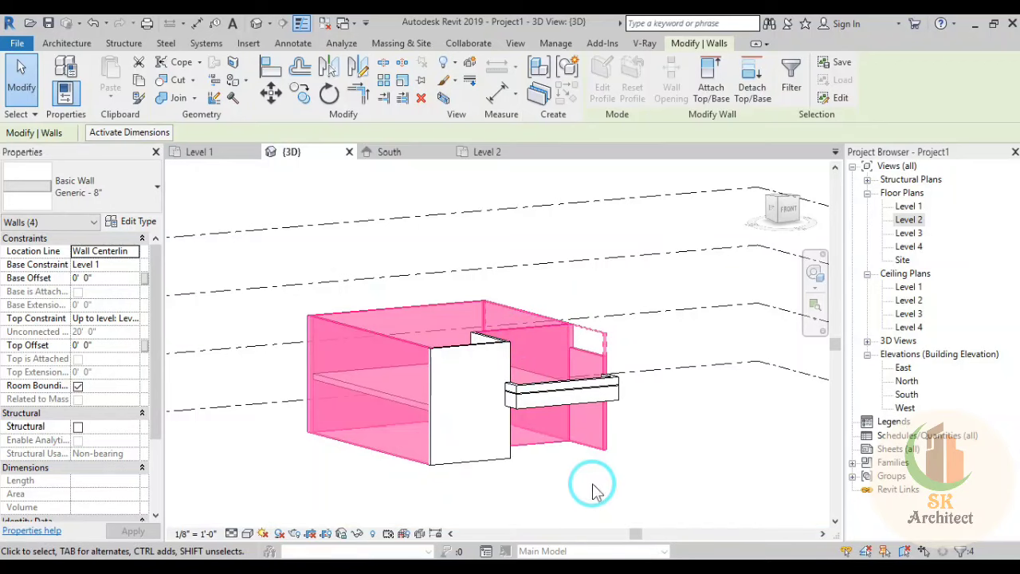
{"action": "mouse_move", "coordinate": [593, 489]}
{"action": "middle_mouse_down", "text": "shift"}
{"action": "mouse_move", "coordinate": [428, 531]}
{"action": "mouse_move", "coordinate": [440, 532]}
{"action": "middle_mouse_up", "text": "shift"}
{"action": "left_click", "coordinate": [387, 346], "text": "ctrl"}
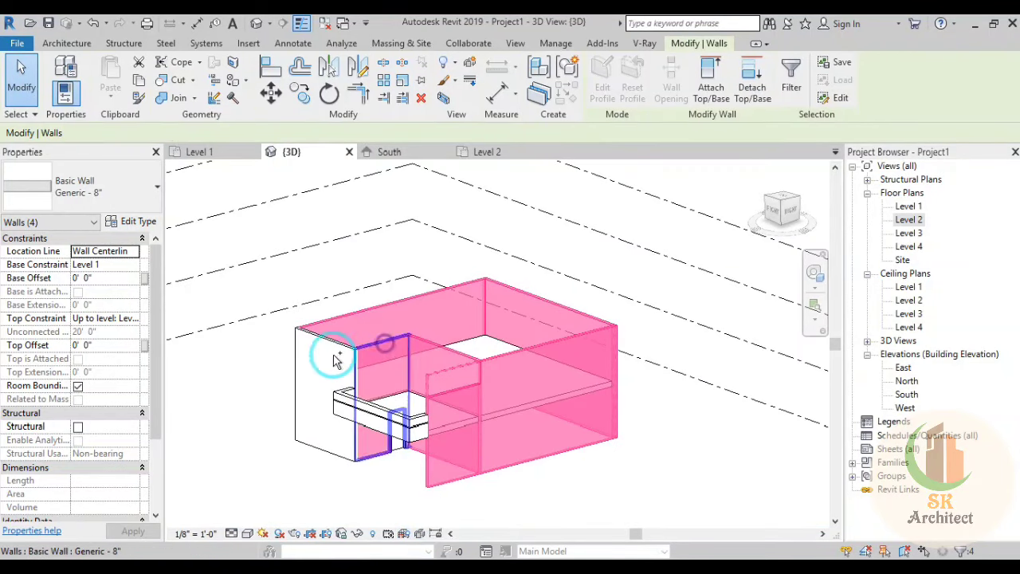
{"action": "left_click", "coordinate": [322, 344], "text": "ctrl"}
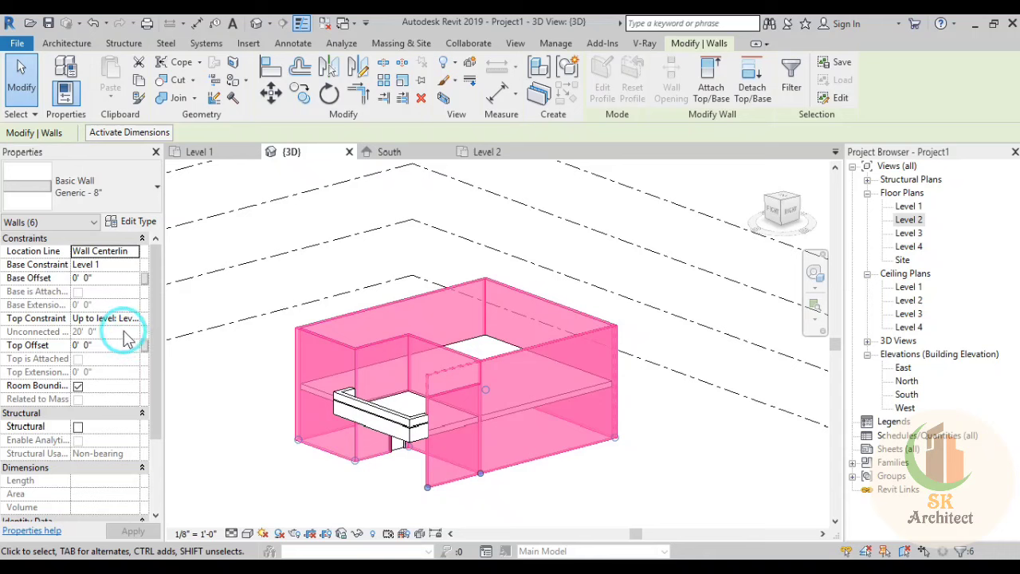
{"action": "left_click", "coordinate": [140, 319]}
{"action": "left_click", "coordinate": [100, 332]}
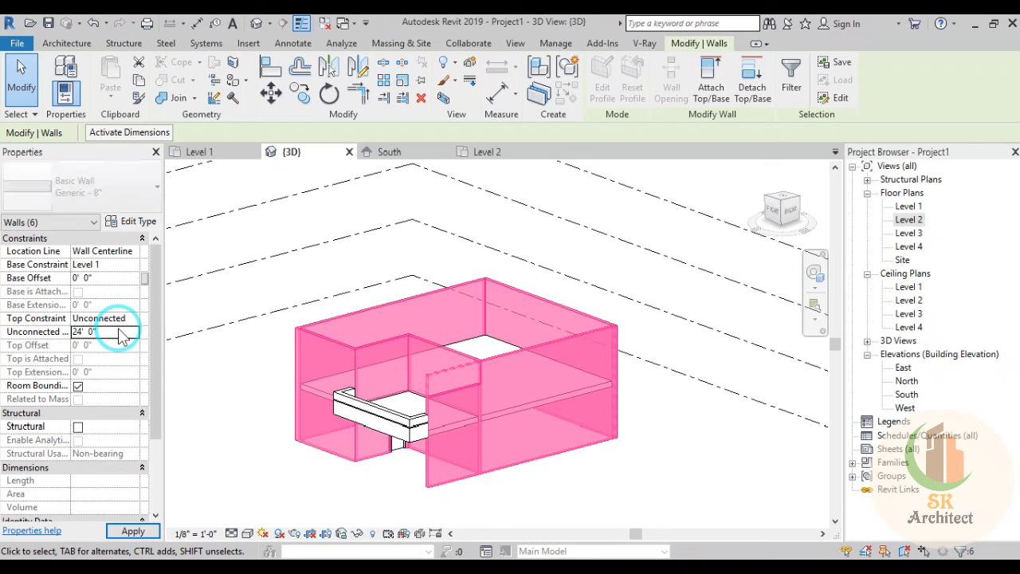
{"action": "left_click", "coordinate": [198, 407]}
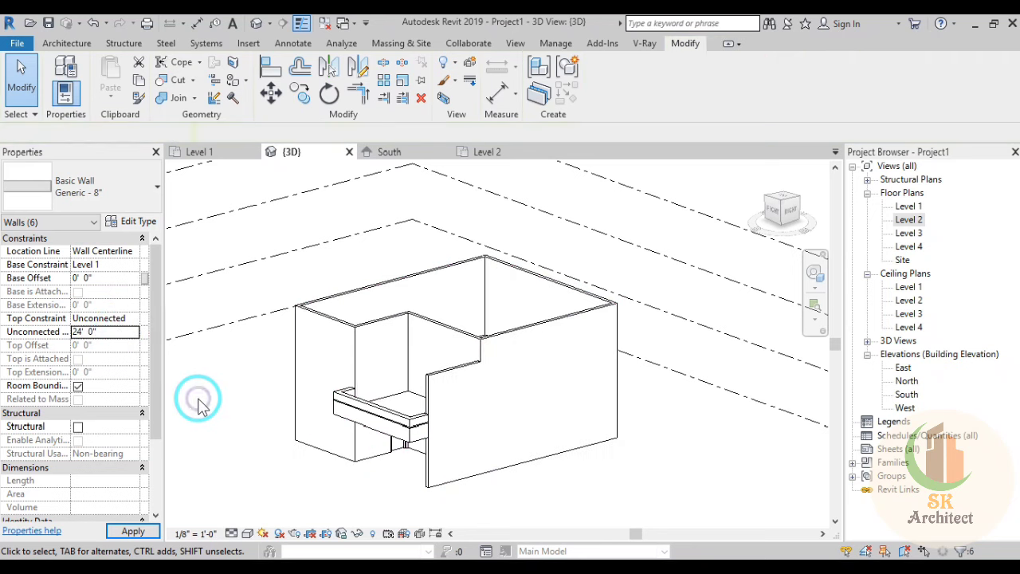
{"action": "middle_click_drag", "start_coordinate": [197, 406], "coordinate": [337, 492], "text": "shift"}
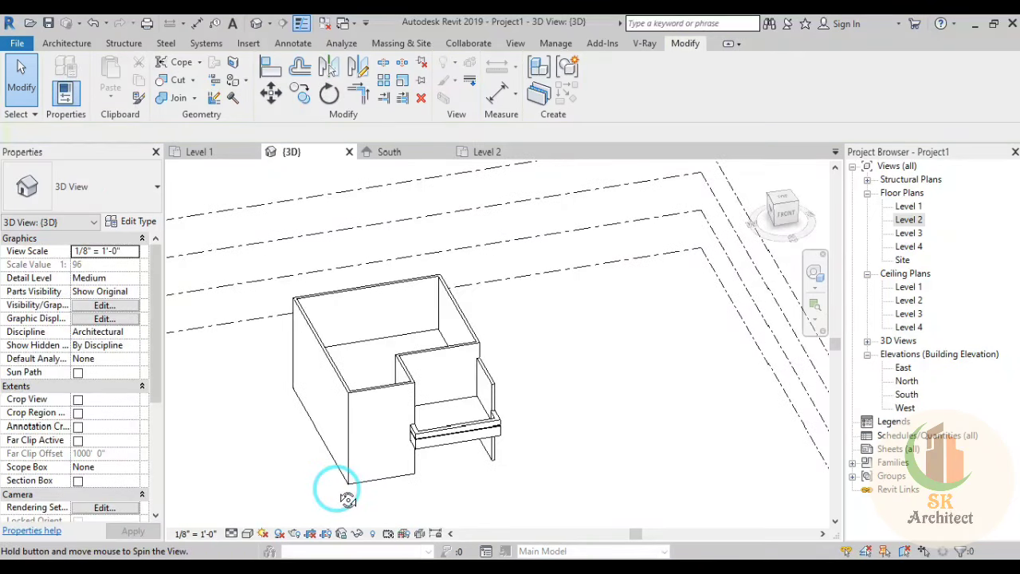
Step: On the Level 3 plan, sketch a rectangular floor boundary over the main room plus the lower wing's lines
{"action": "double_click", "coordinate": [915, 232]}
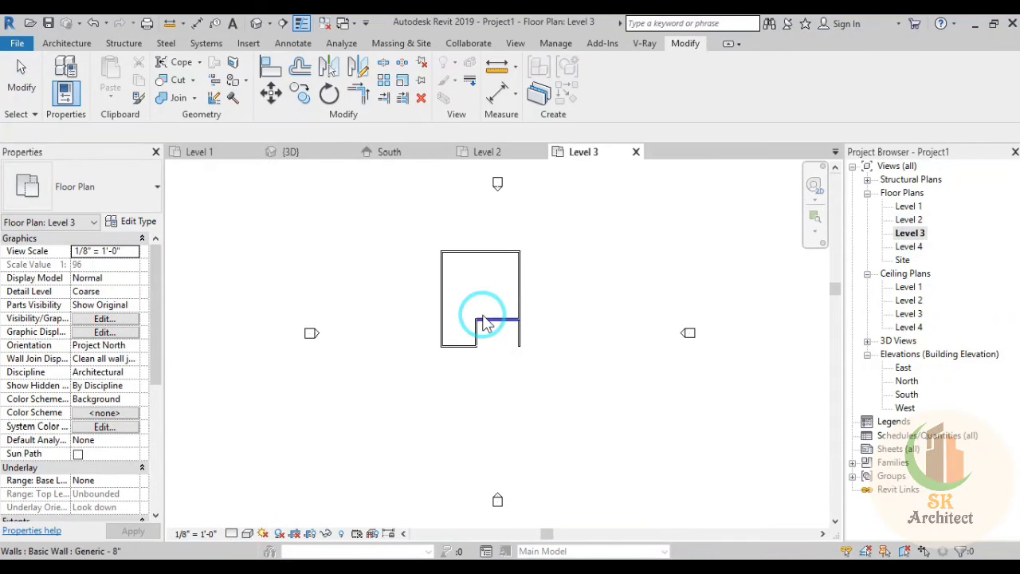
{"action": "scroll", "coordinate": [452, 299], "scroll_direction": "up", "scroll_amount": 1}
{"action": "scroll", "coordinate": [476, 301], "scroll_direction": "up", "scroll_amount": 2}
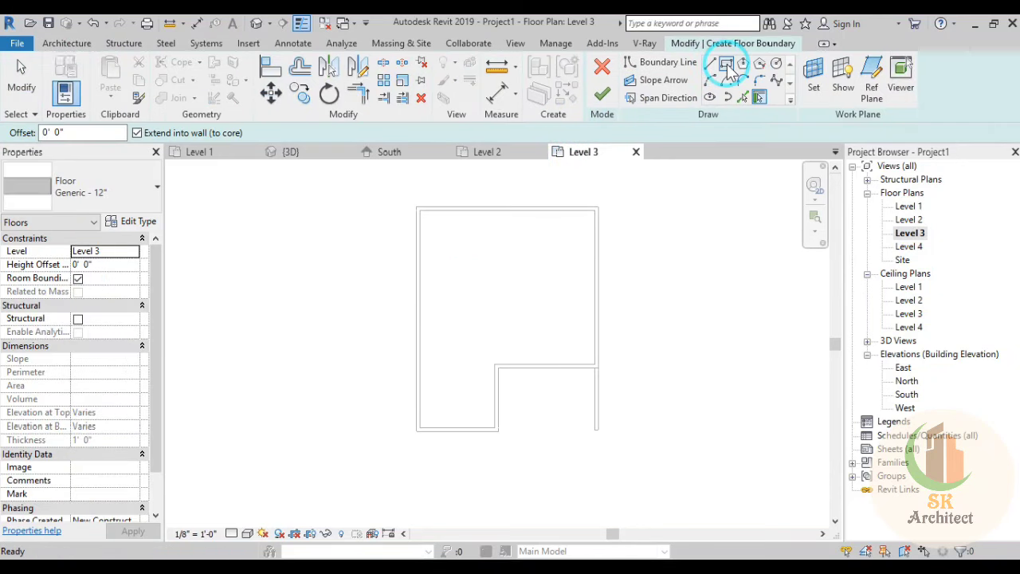
{"action": "left_click", "coordinate": [420, 210]}
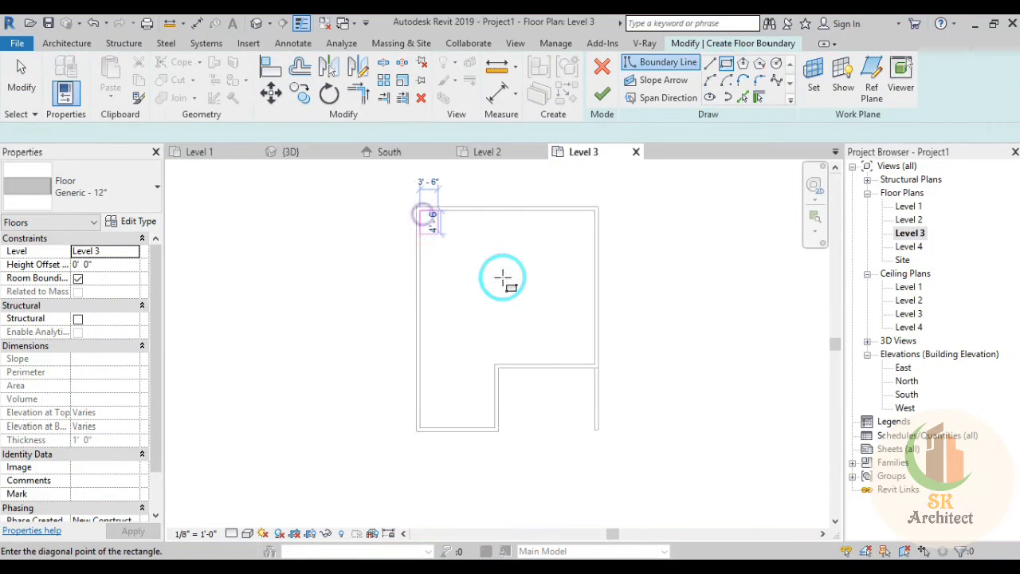
{"action": "left_click", "coordinate": [594, 364]}
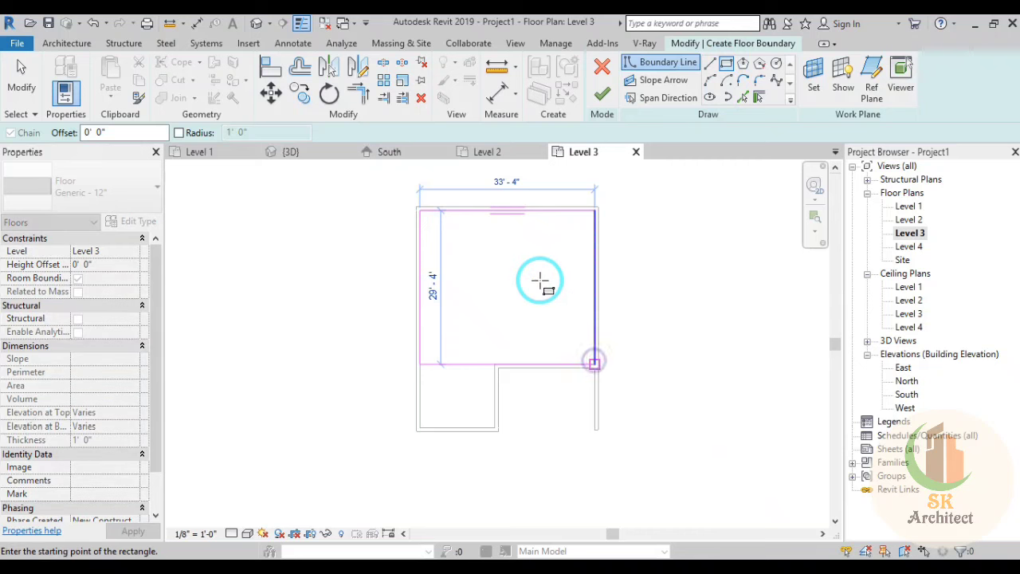
{"action": "left_click", "coordinate": [710, 62]}
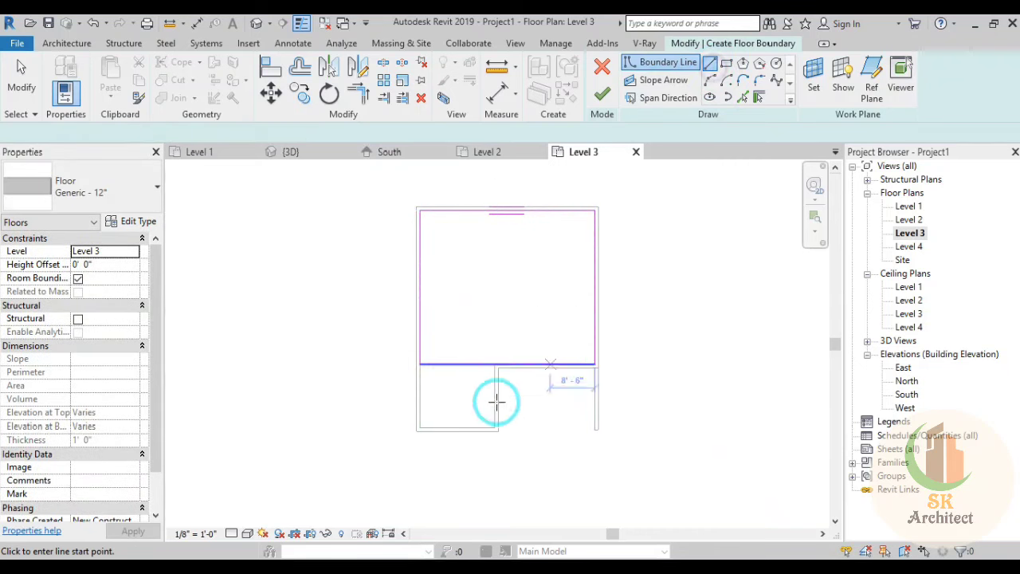
{"action": "left_click", "coordinate": [494, 365]}
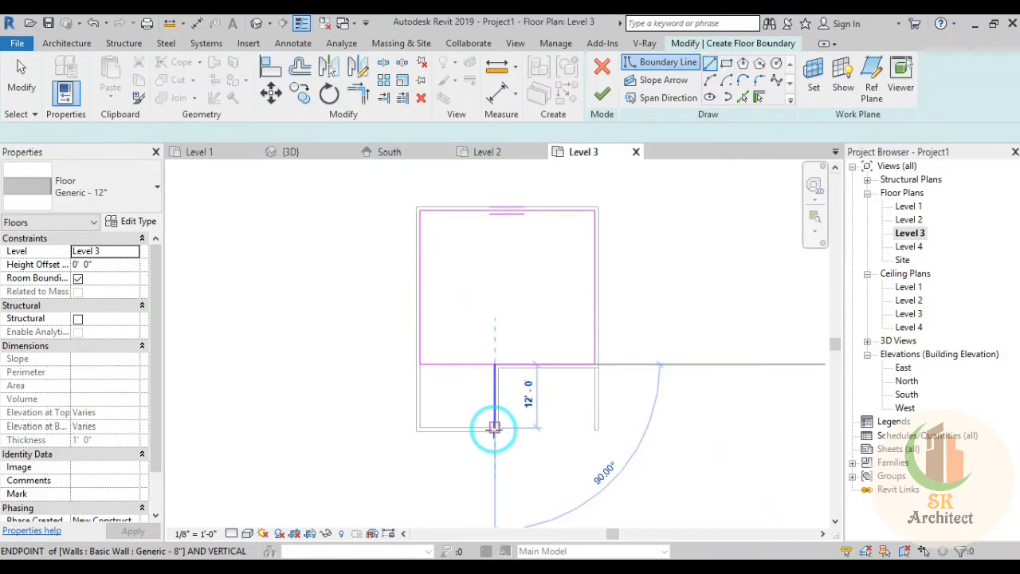
{"action": "left_click", "coordinate": [495, 428]}
{"action": "left_click", "coordinate": [420, 428]}
{"action": "left_click", "coordinate": [420, 364]}
{"action": "key", "text": "Escape"}
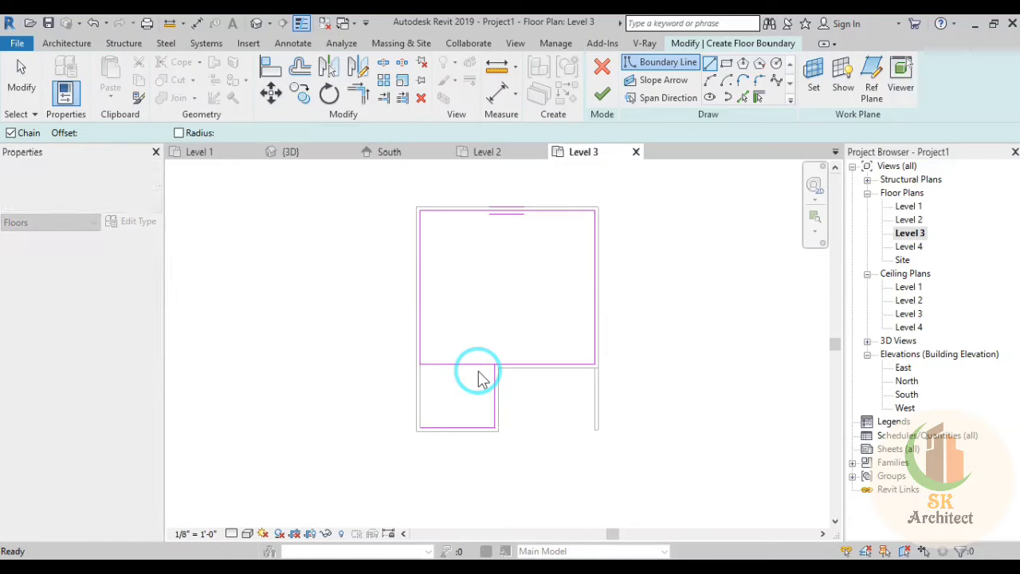
{"action": "key", "text": "Escape"}
Step: Trim the boundary lines into an L-shaped outline and finish the Generic 12" floor
{"action": "key", "text": "t"}
{"action": "key", "text": "r"}
{"action": "left_click", "coordinate": [420, 321]}
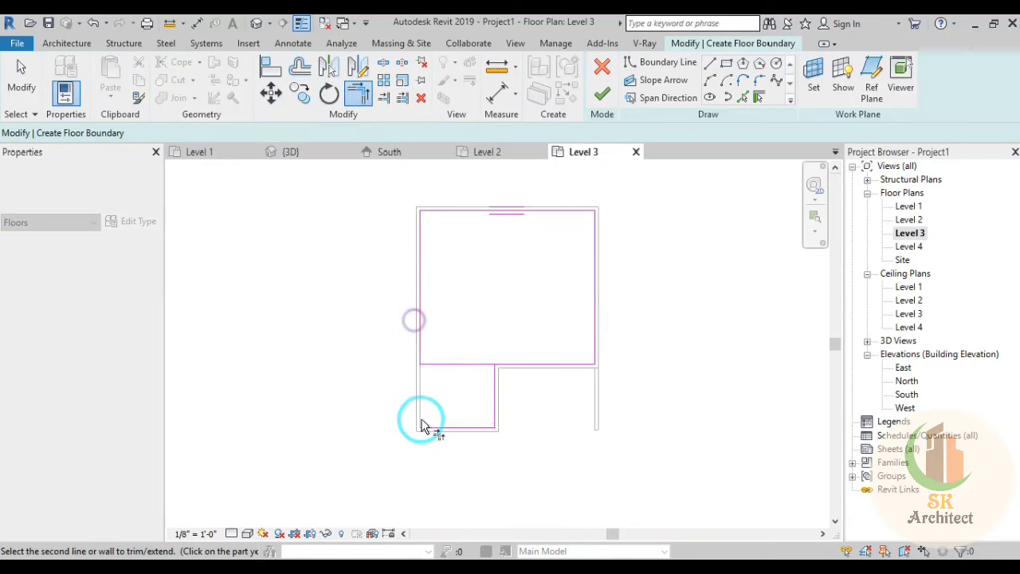
{"action": "left_click", "coordinate": [421, 420]}
{"action": "left_click", "coordinate": [519, 367]}
{"action": "left_click", "coordinate": [492, 401]}
{"action": "left_click", "coordinate": [597, 263]}
{"action": "left_click", "coordinate": [603, 189]}
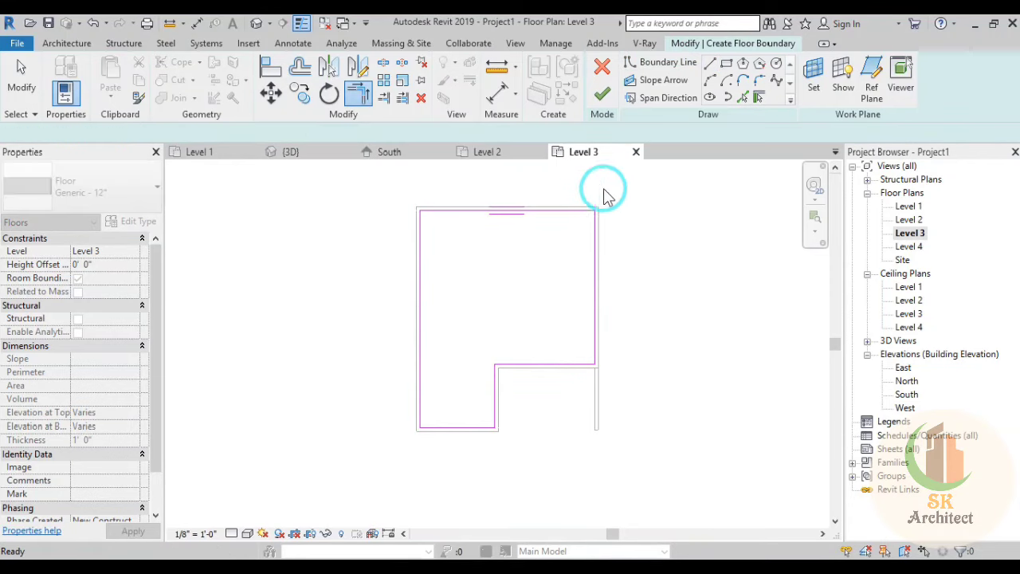
{"action": "key", "text": "Escape"}
{"action": "left_click", "coordinate": [655, 348]}
{"action": "key", "text": "Return"}
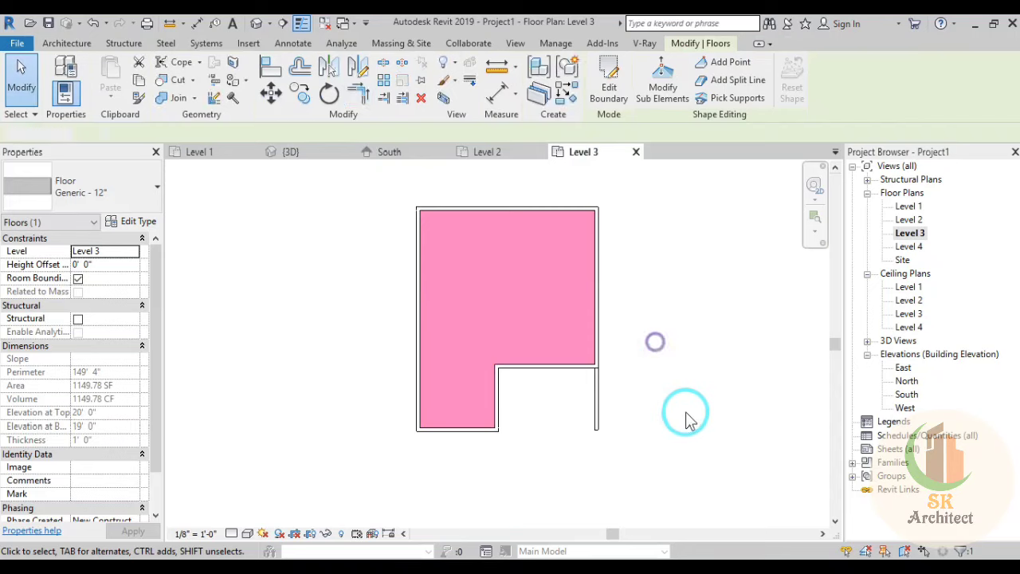
{"action": "left_click", "coordinate": [683, 416]}
{"action": "middle_click_drag", "start_coordinate": [683, 417], "coordinate": [581, 467]}
Step: Inspect the new Level 3 floor in the 3D view
{"action": "left_click", "coordinate": [307, 162]}
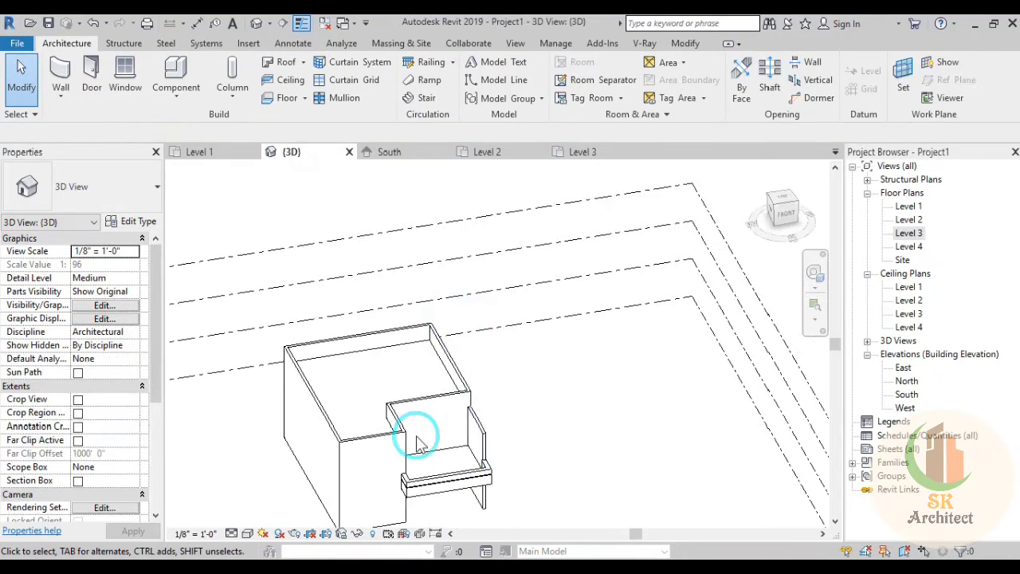
{"action": "scroll", "coordinate": [410, 433], "scroll_direction": "up", "scroll_amount": 3}
{"action": "mouse_move", "coordinate": [417, 433]}
{"action": "middle_mouse_down"}
{"action": "mouse_move", "coordinate": [431, 469]}
{"action": "mouse_move", "coordinate": [354, 354]}
{"action": "mouse_move", "coordinate": [308, 376]}
{"action": "mouse_move", "coordinate": [259, 431]}
{"action": "mouse_move", "coordinate": [196, 421]}
{"action": "mouse_move", "coordinate": [264, 521]}
{"action": "mouse_move", "coordinate": [268, 210]}
{"action": "middle_mouse_up"}
Step: Open the Level 2 floor plan and zoom in on the small room
{"action": "left_click", "coordinate": [507, 155]}
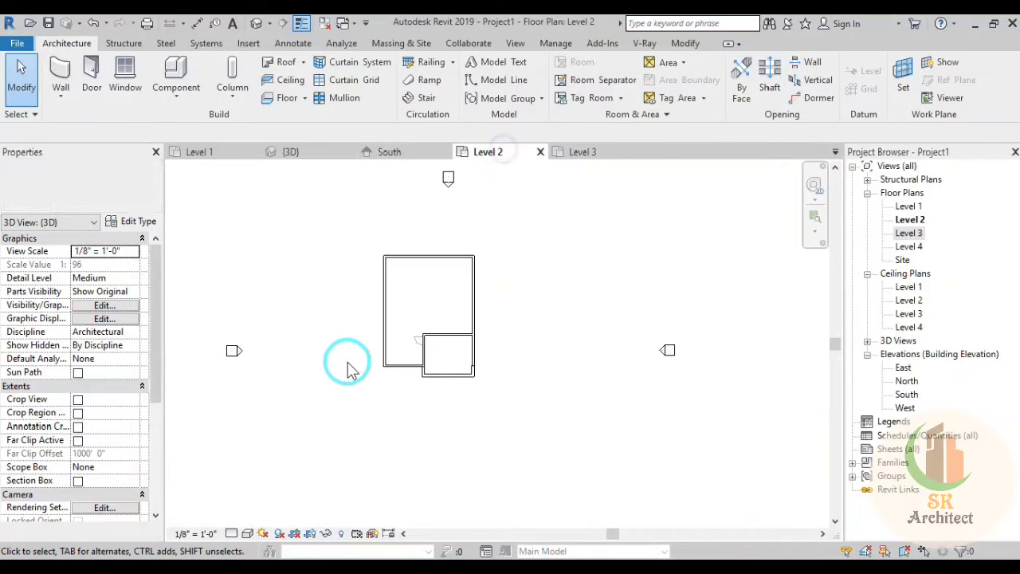
{"action": "scroll", "coordinate": [421, 353], "scroll_direction": "up", "scroll_amount": 2}
{"action": "scroll", "coordinate": [455, 330], "scroll_direction": "up", "scroll_amount": 2}
{"action": "scroll", "coordinate": [458, 334], "scroll_direction": "up", "scroll_amount": 2}
{"action": "middle_click_drag", "start_coordinate": [458, 333], "coordinate": [467, 369]}
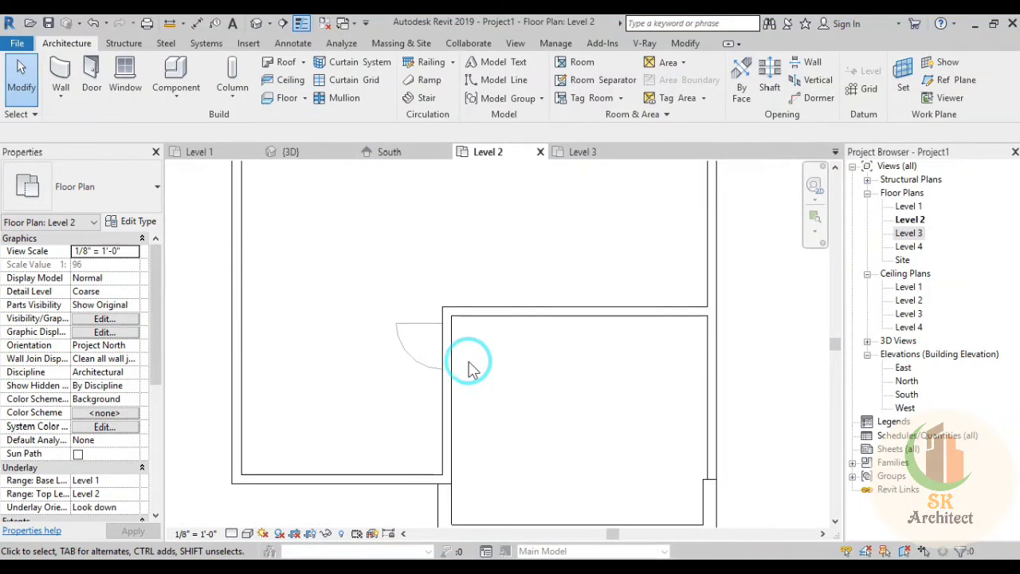
Step: Load the IntSgl (7) 910 x 2110mm door family from the Doors folder
{"action": "left_click", "coordinate": [92, 80]}
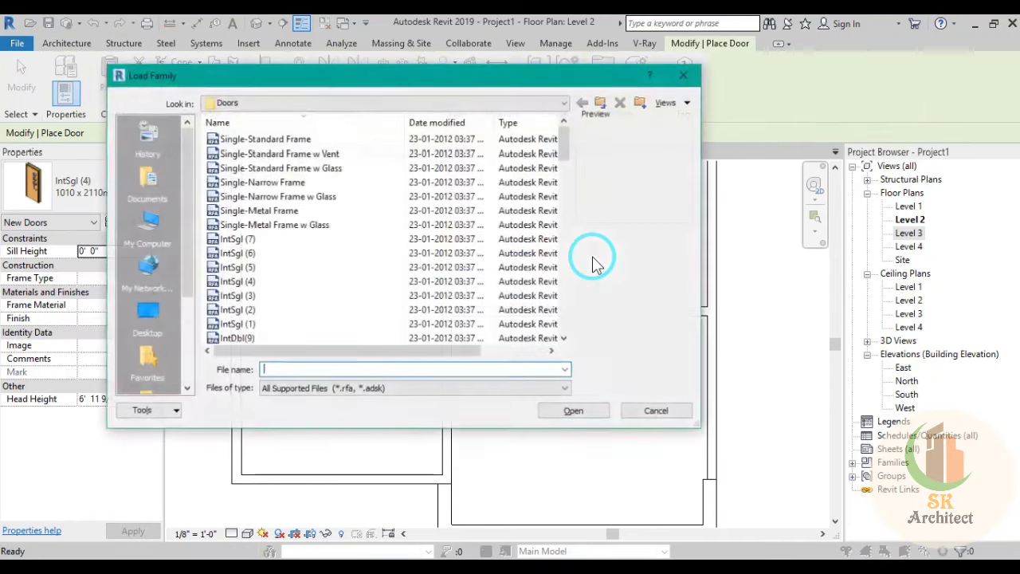
{"action": "left_click", "coordinate": [275, 182]}
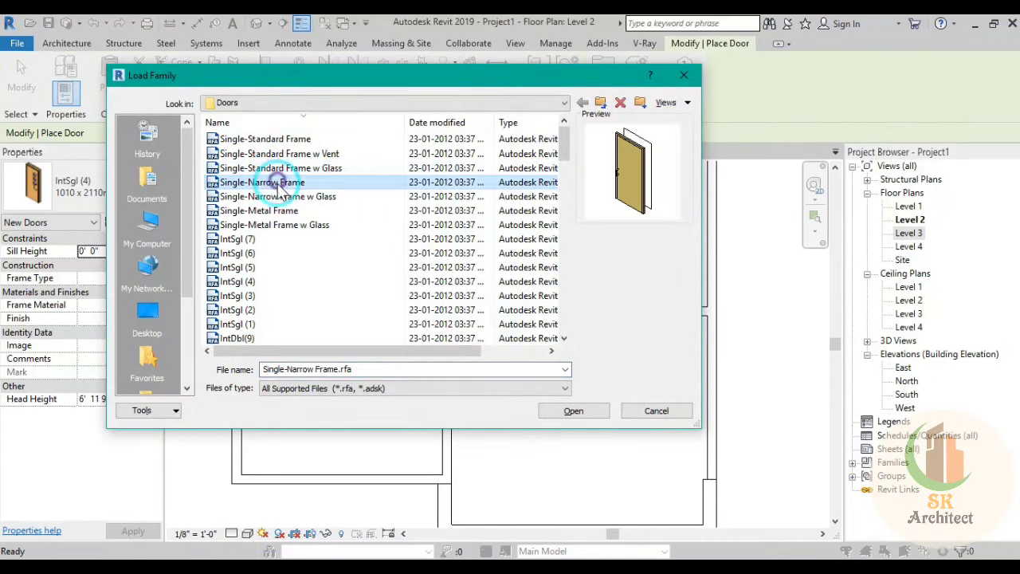
{"action": "key", "text": "Down"}
{"action": "key", "text": "Down"}
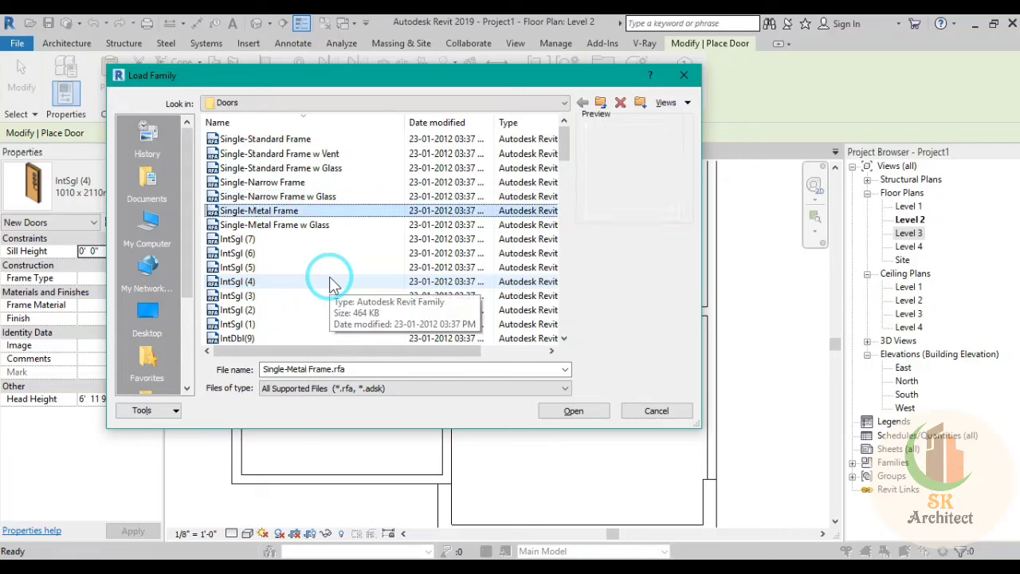
{"action": "key", "text": "Down"}
{"action": "key", "text": "Down"}
{"action": "key", "text": "Up"}
{"action": "key", "text": "Down"}
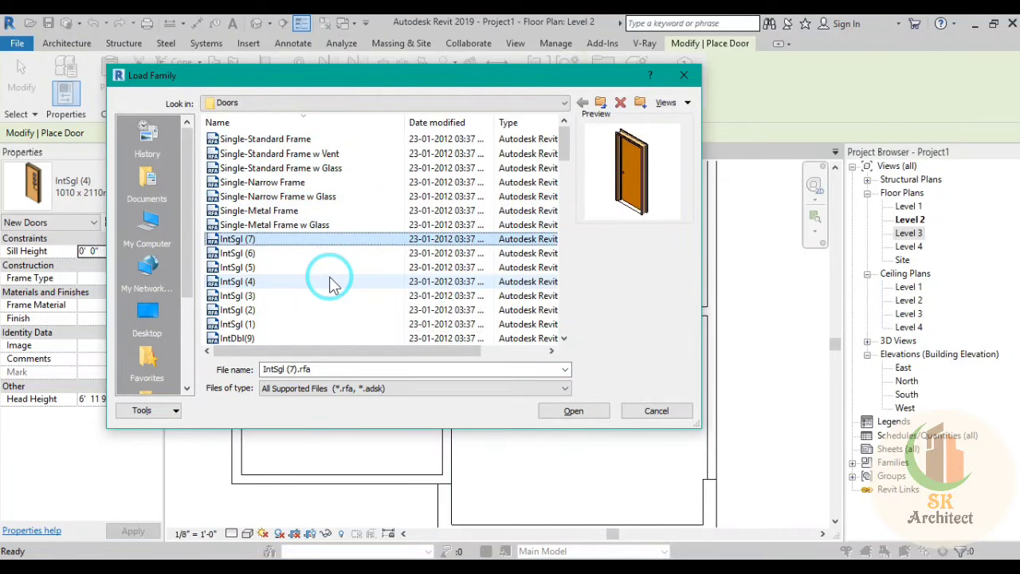
{"action": "left_click", "coordinate": [604, 414]}
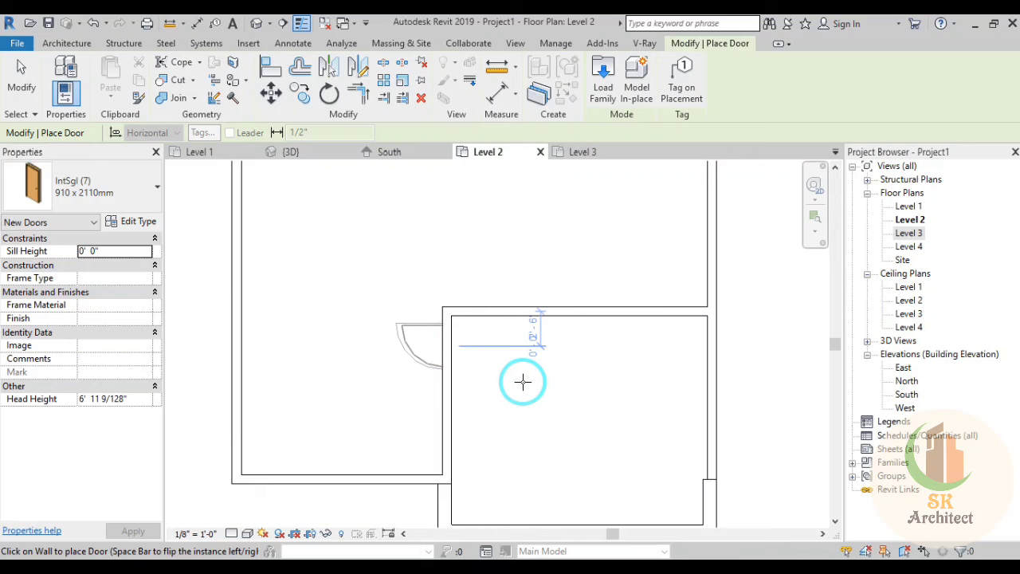
Step: Show the 3D model from the Front on the ViewCube and select the in-place air terminal
{"action": "left_click", "coordinate": [319, 151]}
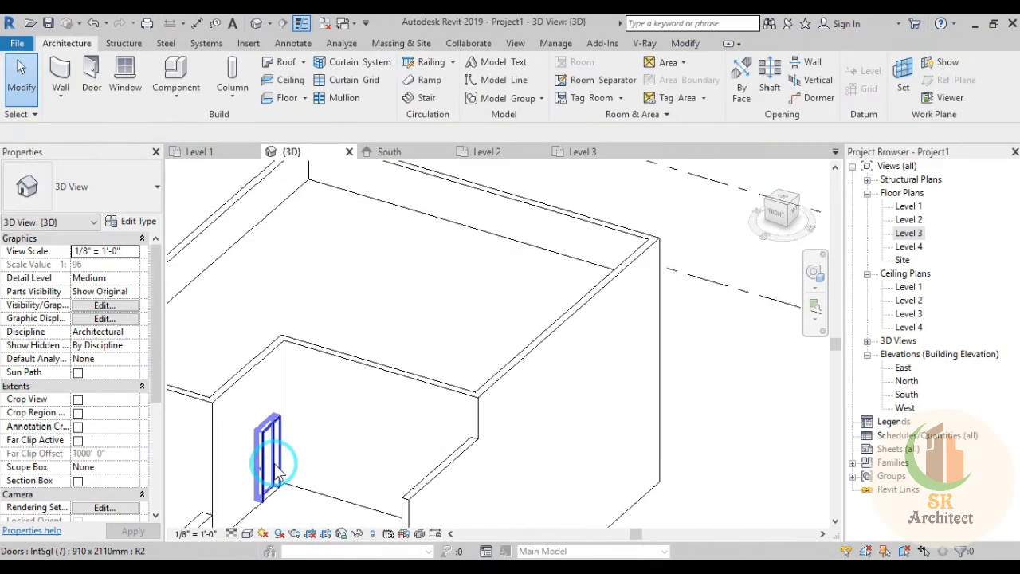
{"action": "scroll", "coordinate": [580, 466], "scroll_direction": "down", "scroll_amount": 3}
{"action": "mouse_move", "coordinate": [581, 466]}
{"action": "middle_mouse_down", "text": "shift"}
{"action": "mouse_move", "coordinate": [622, 407]}
{"action": "mouse_move", "coordinate": [619, 465]}
{"action": "mouse_move", "coordinate": [661, 366]}
{"action": "middle_mouse_up", "text": "shift"}
{"action": "scroll", "coordinate": [610, 465], "scroll_direction": "up", "scroll_amount": 2}
{"action": "left_click", "coordinate": [783, 216]}
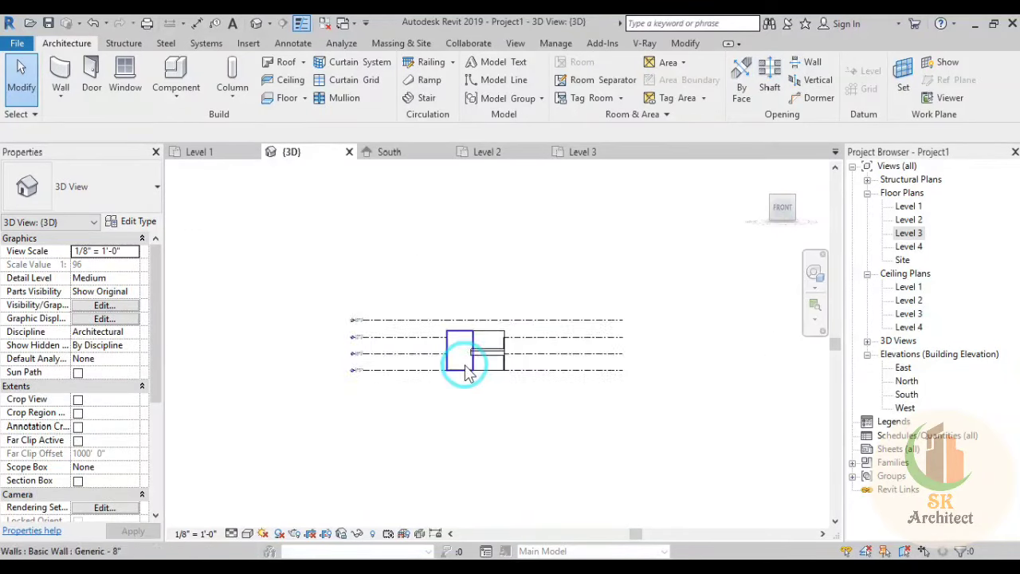
{"action": "scroll", "coordinate": [456, 359], "scroll_direction": "up", "scroll_amount": 1}
{"action": "scroll", "coordinate": [466, 365], "scroll_direction": "up", "scroll_amount": 3}
{"action": "left_click", "coordinate": [470, 374]}
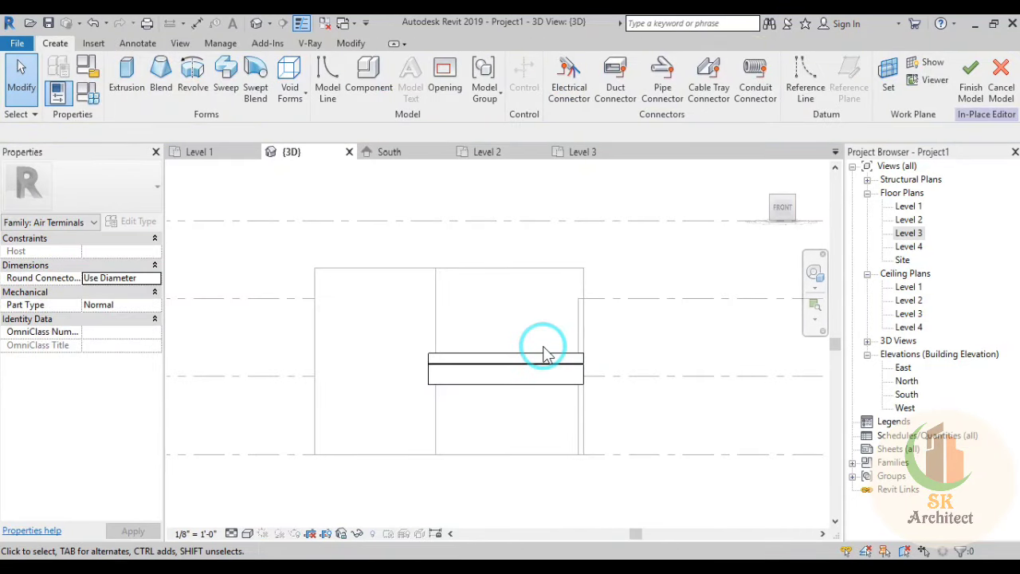
Step: Pick the front wall face as the new work plane, then begin an Extrusion on it
{"action": "middle_click_drag", "start_coordinate": [544, 352], "coordinate": [587, 358]}
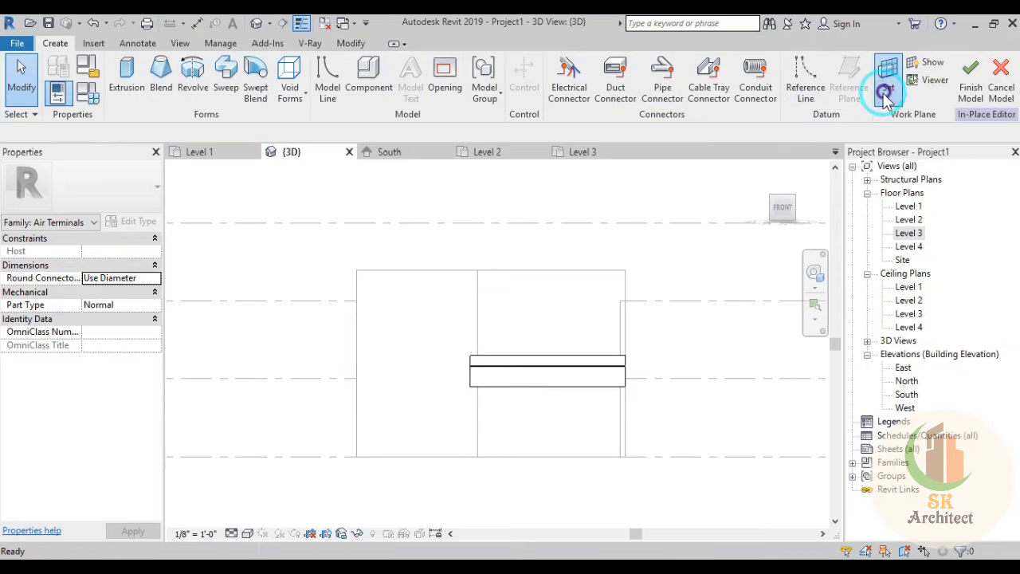
{"action": "left_click", "coordinate": [887, 94]}
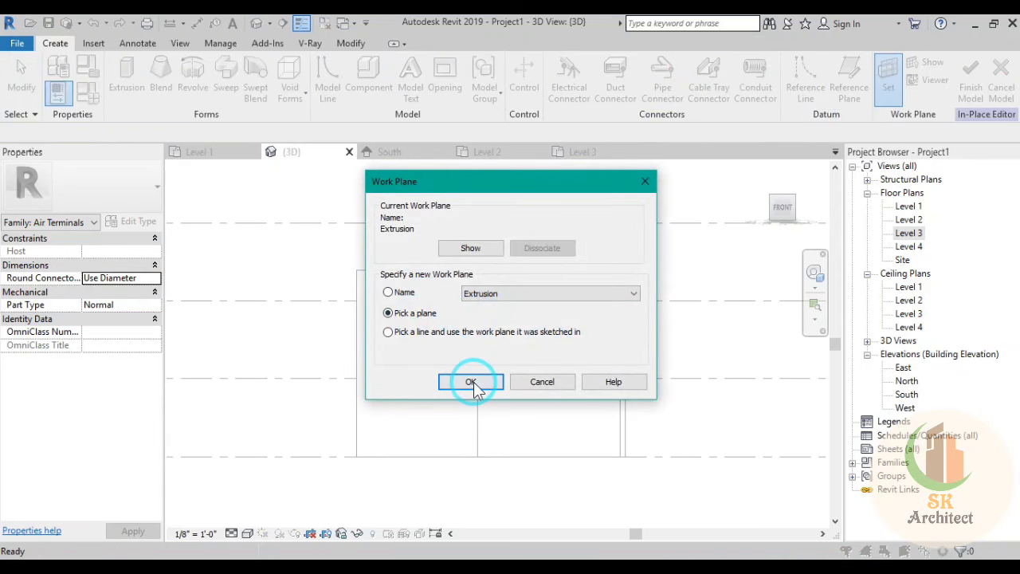
{"action": "left_click", "coordinate": [470, 382]}
{"action": "left_click", "coordinate": [409, 276]}
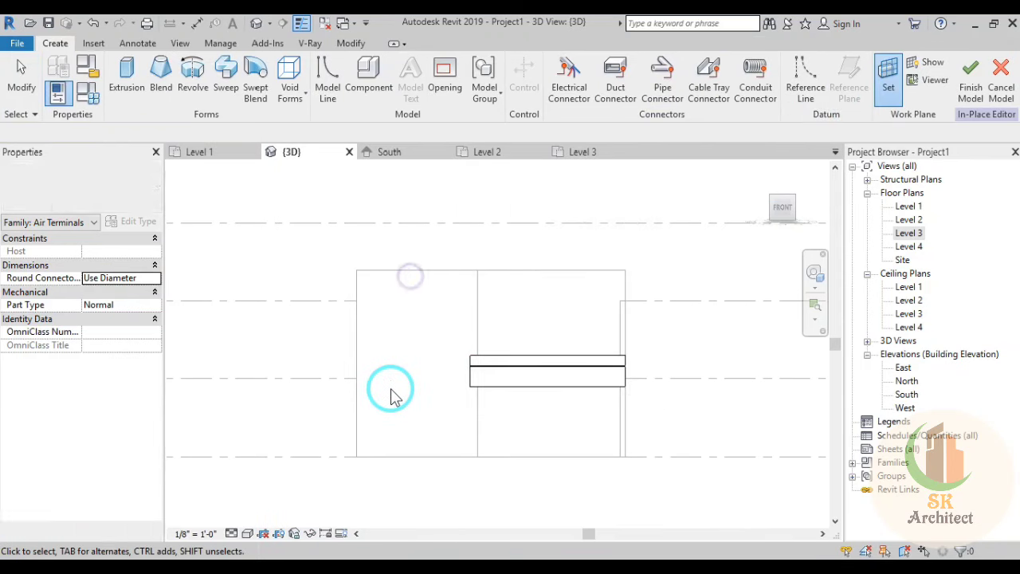
{"action": "scroll", "coordinate": [391, 396], "scroll_direction": "up", "scroll_amount": 2}
{"action": "left_click", "coordinate": [128, 86]}
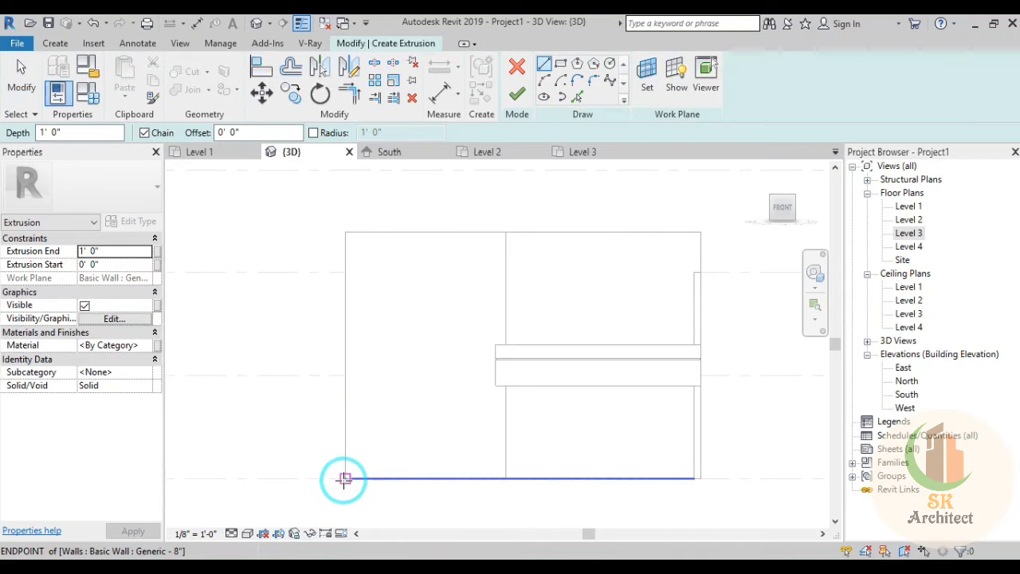
Step: Sketch a closed 2'-0" × 26'-0" rectangle along the facade's left edge and select its four lines
{"action": "left_click", "coordinate": [345, 232]}
{"action": "type", "text": "26"}
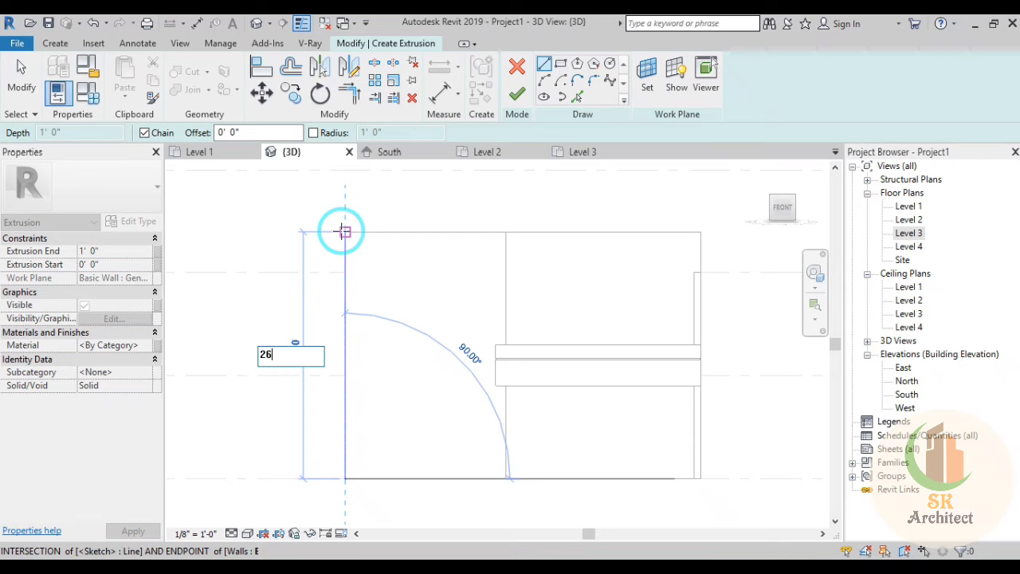
{"action": "key", "text": "Return"}
{"action": "key", "text": "Escape"}
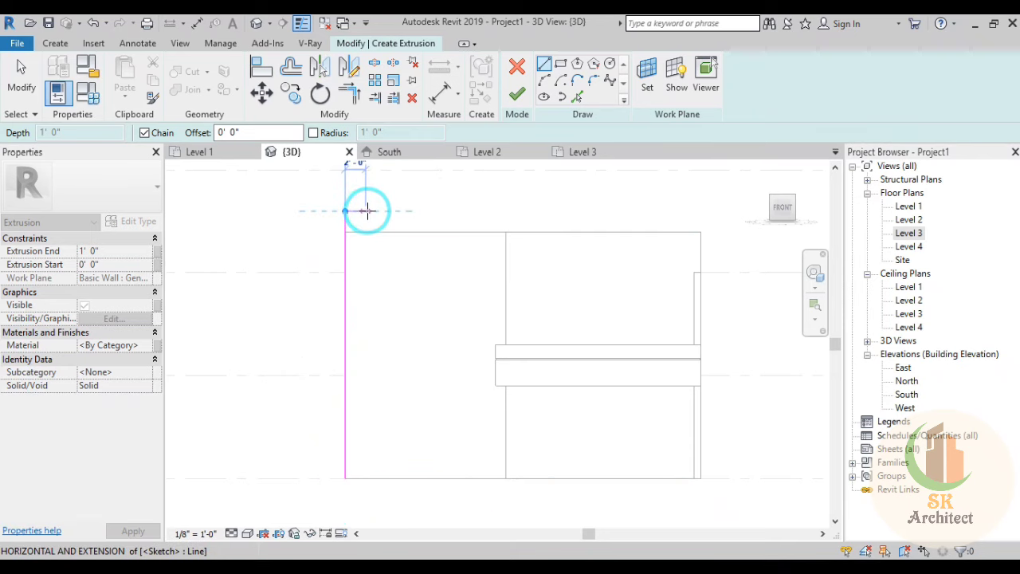
{"action": "middle_click_drag", "start_coordinate": [364, 211], "coordinate": [376, 280]}
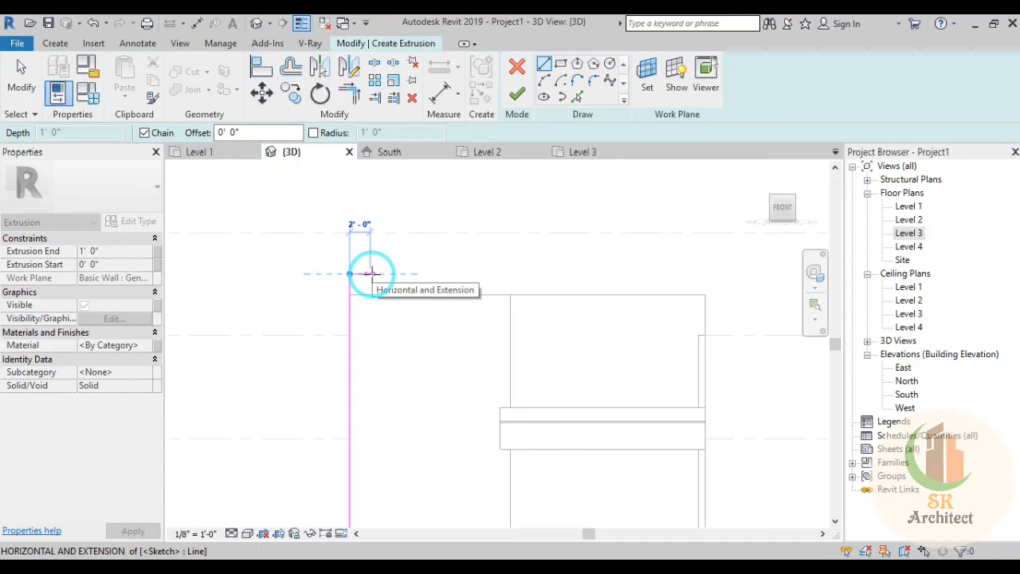
{"action": "left_click", "coordinate": [370, 274]}
{"action": "middle_click_drag", "start_coordinate": [369, 449], "coordinate": [364, 341]}
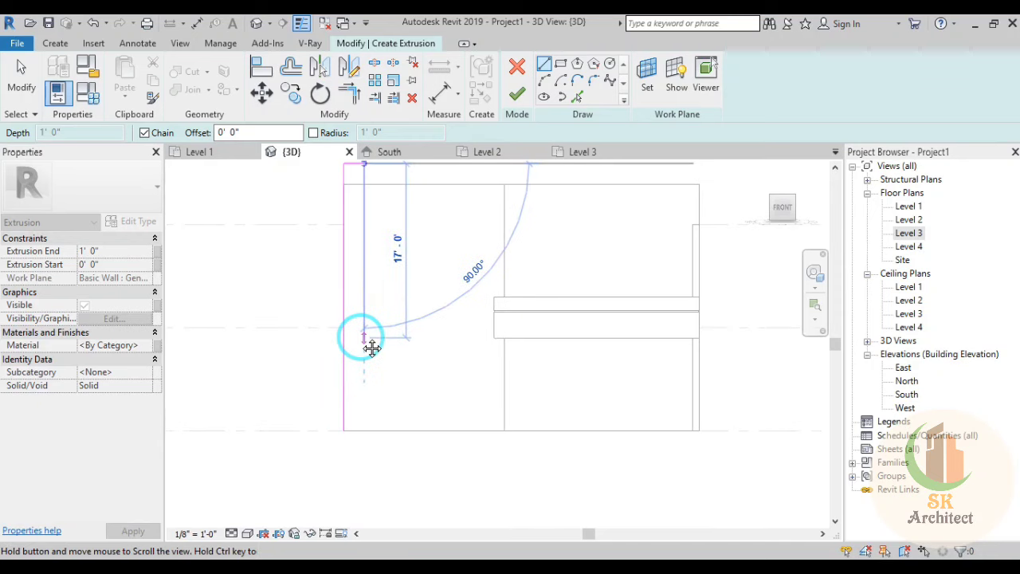
{"action": "left_click", "coordinate": [365, 429]}
{"action": "left_click", "coordinate": [343, 429]}
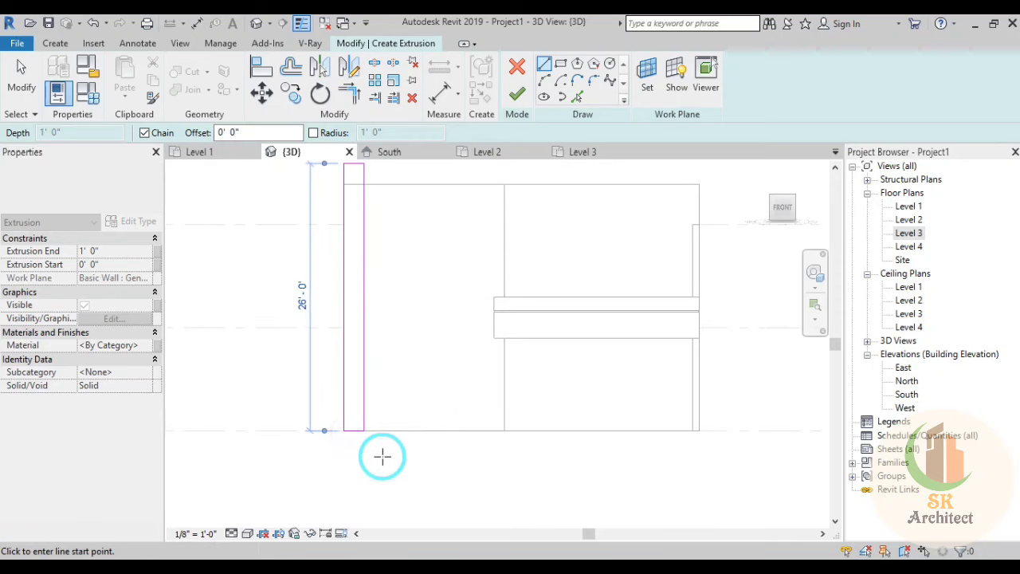
{"action": "scroll", "coordinate": [383, 456], "scroll_direction": "down", "scroll_amount": 2}
{"action": "key", "text": "Escape"}
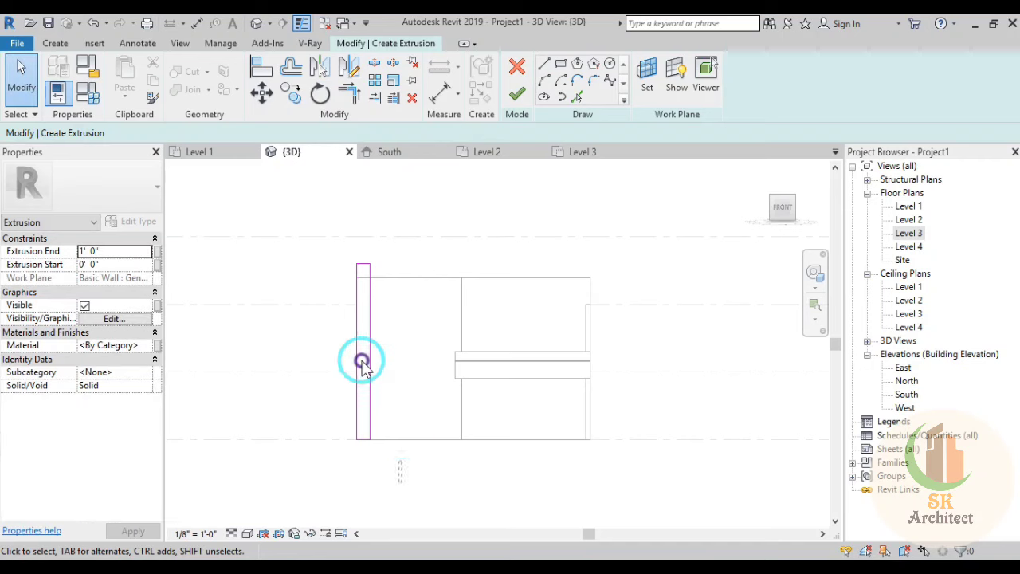
{"action": "left_click_drag", "start_coordinate": [403, 483], "coordinate": [266, 202]}
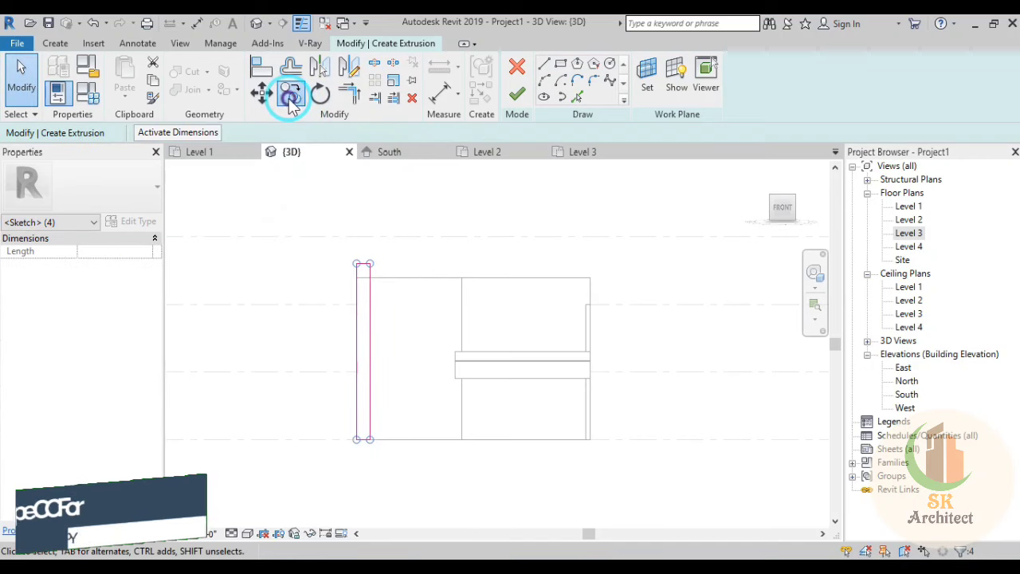
{"action": "left_click", "coordinate": [291, 97]}
{"action": "left_click", "coordinate": [241, 133]}
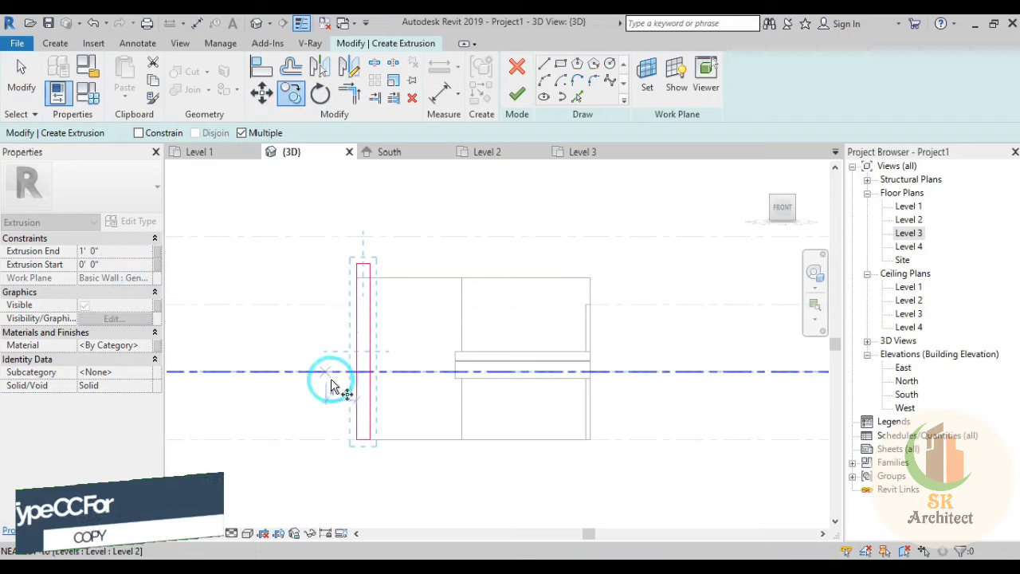
{"action": "scroll", "coordinate": [368, 451], "scroll_direction": "up", "scroll_amount": 2}
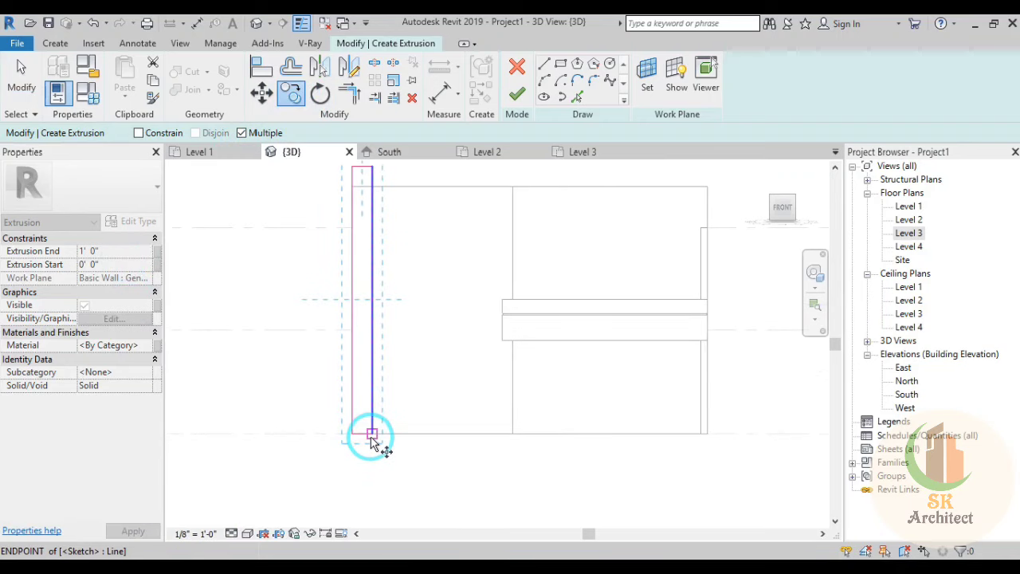
{"action": "left_click", "coordinate": [372, 433]}
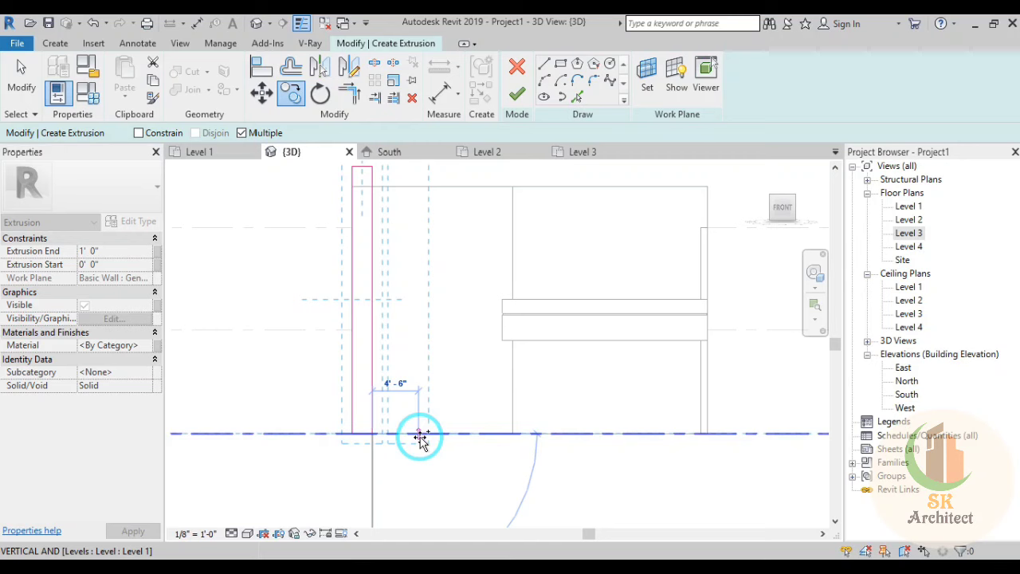
{"action": "type", "text": "2 6"}
{"action": "key", "text": "Return"}
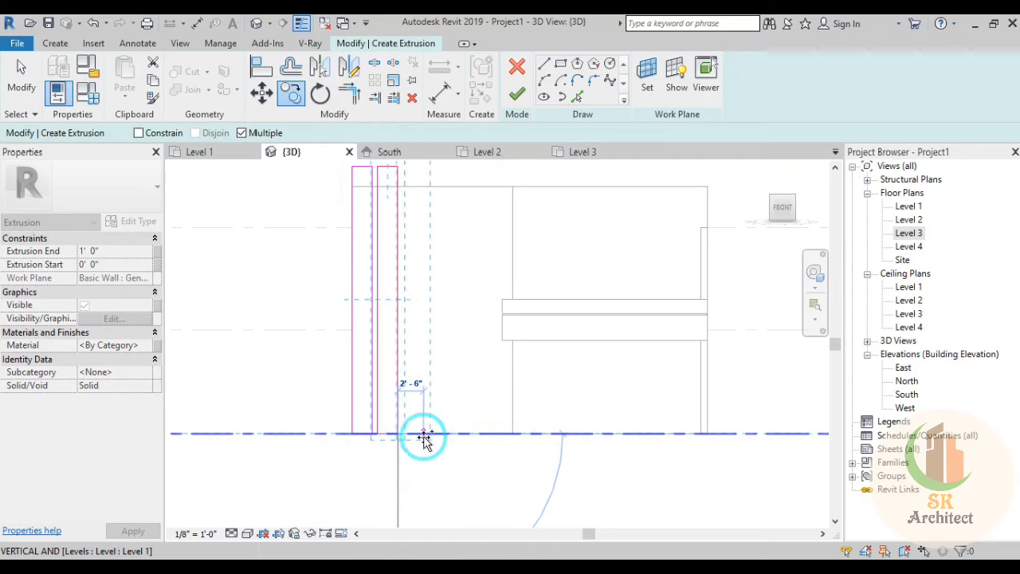
{"action": "type", "text": "2 6"}
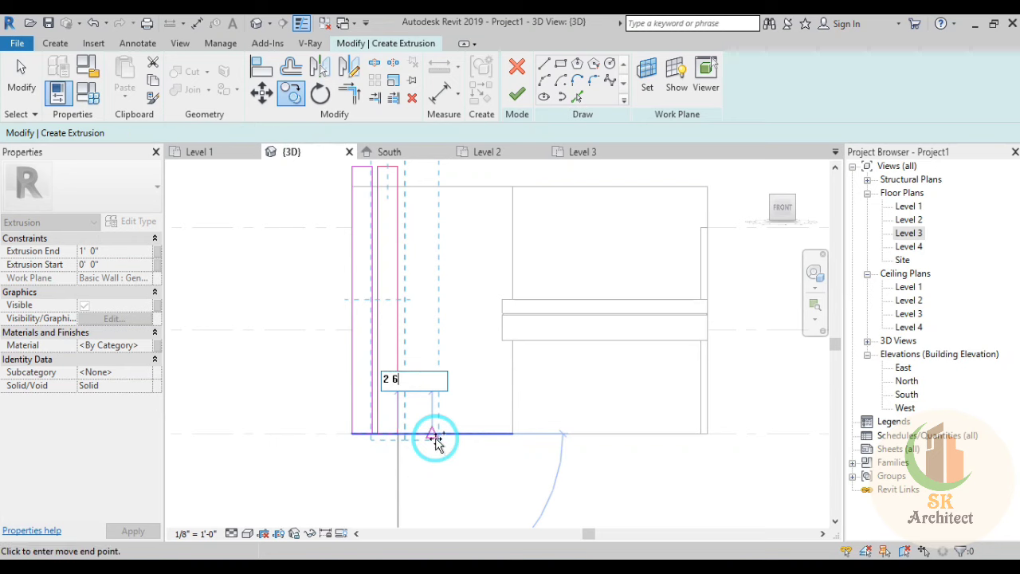
{"action": "key", "text": "Return"}
{"action": "key", "text": "Escape"}
{"action": "key", "text": "Escape"}
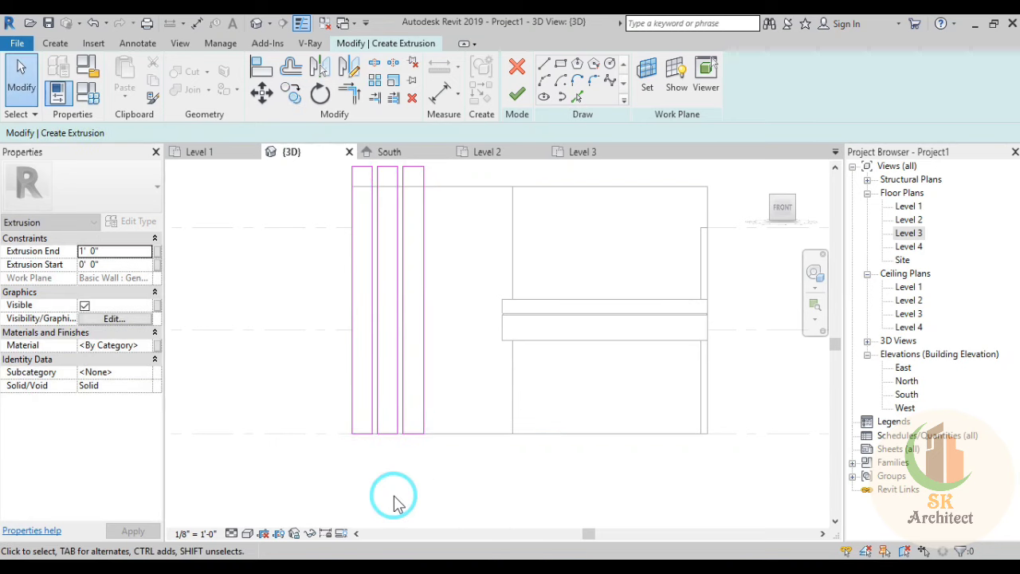
{"action": "scroll", "coordinate": [393, 503], "scroll_direction": "down", "scroll_amount": 1}
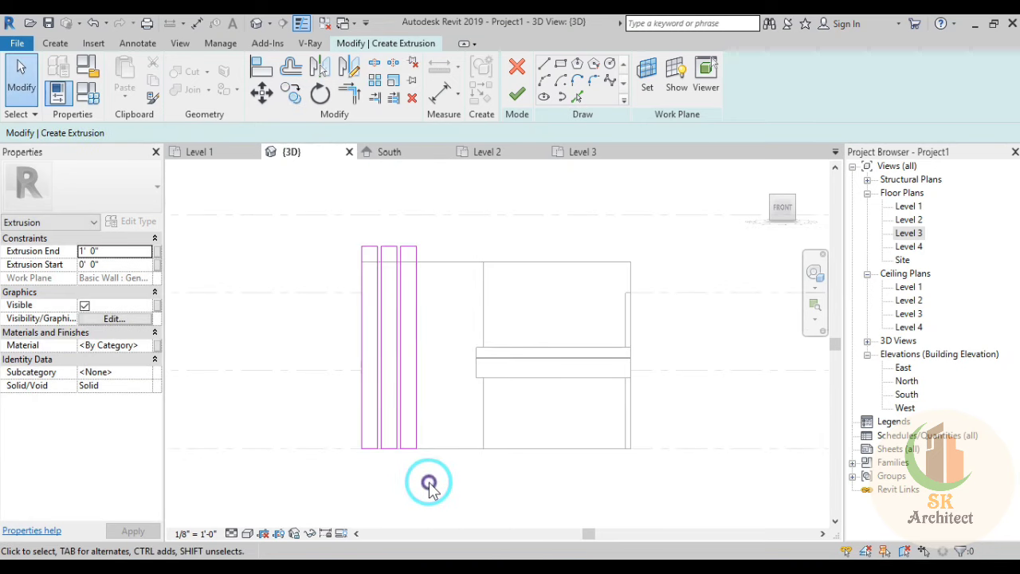
{"action": "left_click_drag", "start_coordinate": [429, 484], "coordinate": [379, 234]}
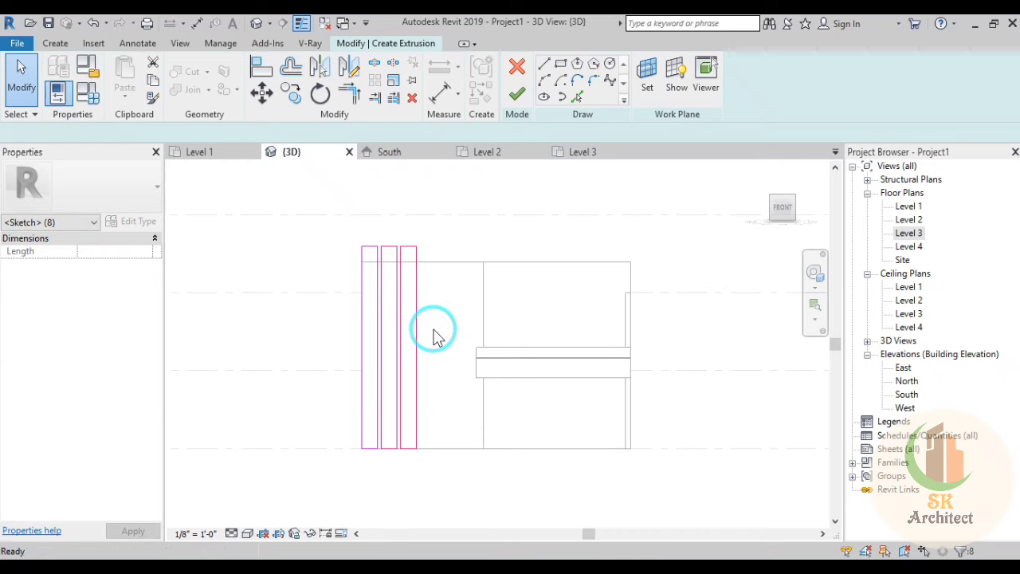
{"action": "key", "text": "Delete"}
{"action": "scroll", "coordinate": [348, 239], "scroll_direction": "up", "scroll_amount": 2}
{"action": "scroll", "coordinate": [349, 239], "scroll_direction": "up", "scroll_amount": 1}
Step: Draw a centre line between the rectangle's midpoints and trim the outline to half width
{"action": "left_click", "coordinate": [544, 64]}
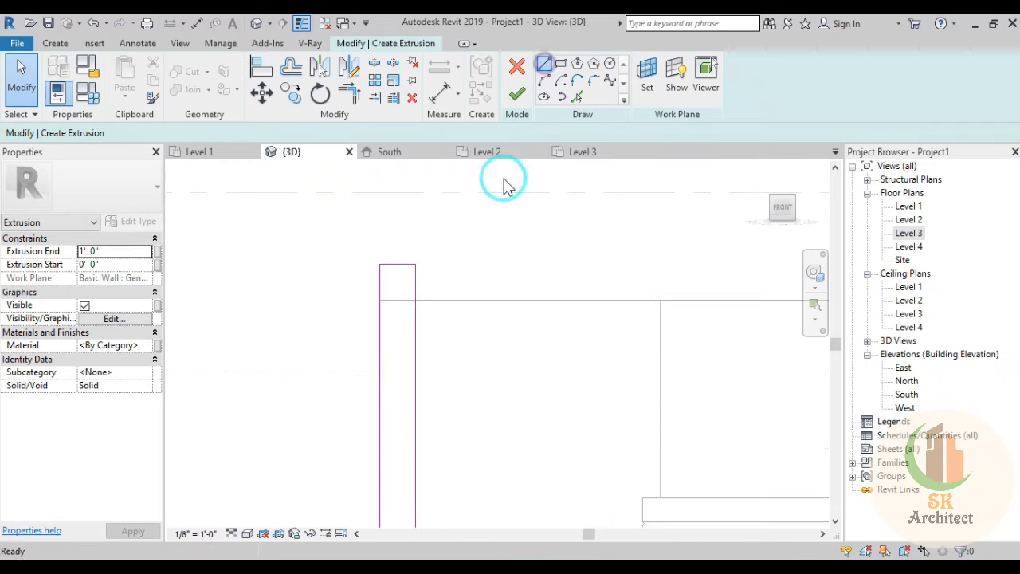
{"action": "left_click", "coordinate": [398, 265]}
{"action": "mouse_move", "coordinate": [409, 382]}
{"action": "middle_mouse_down"}
{"action": "mouse_move", "coordinate": [391, 409]}
{"action": "mouse_move", "coordinate": [363, 382]}
{"action": "middle_mouse_up"}
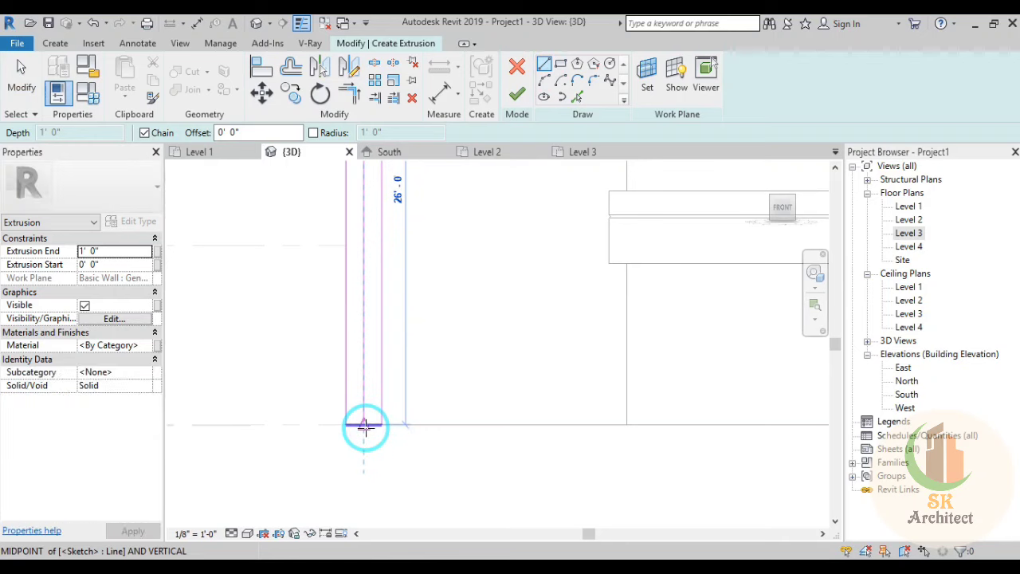
{"action": "left_click", "coordinate": [364, 416]}
{"action": "key", "text": "Escape"}
{"action": "key", "text": "Escape"}
{"action": "middle_click_drag", "start_coordinate": [446, 339], "coordinate": [412, 449]}
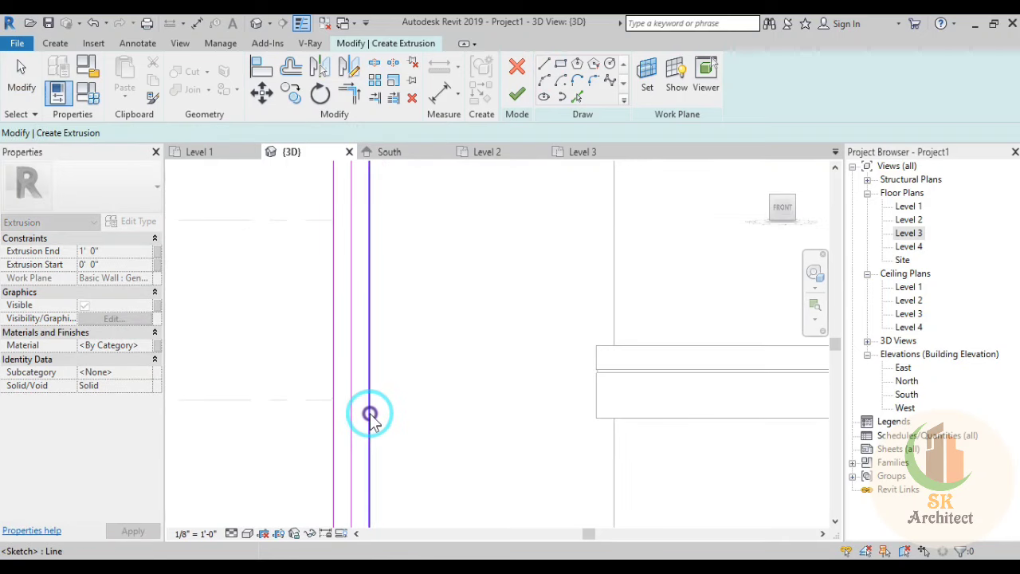
{"action": "mouse_move", "coordinate": [453, 330]}
{"action": "middle_mouse_down"}
{"action": "mouse_move", "coordinate": [519, 476]}
{"action": "mouse_move", "coordinate": [534, 470]}
{"action": "middle_mouse_up"}
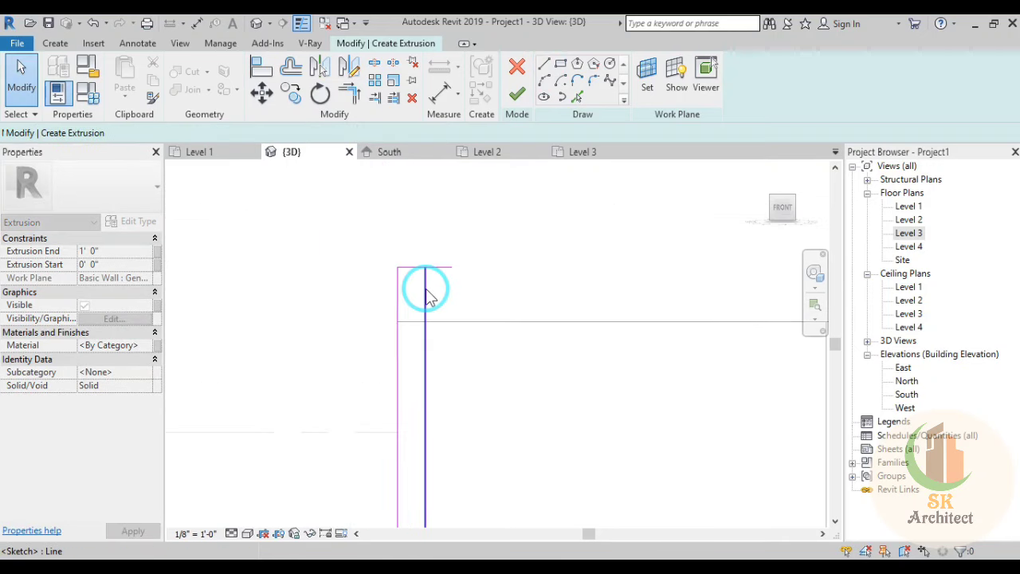
{"action": "key", "text": "t"}
{"action": "key", "text": "r"}
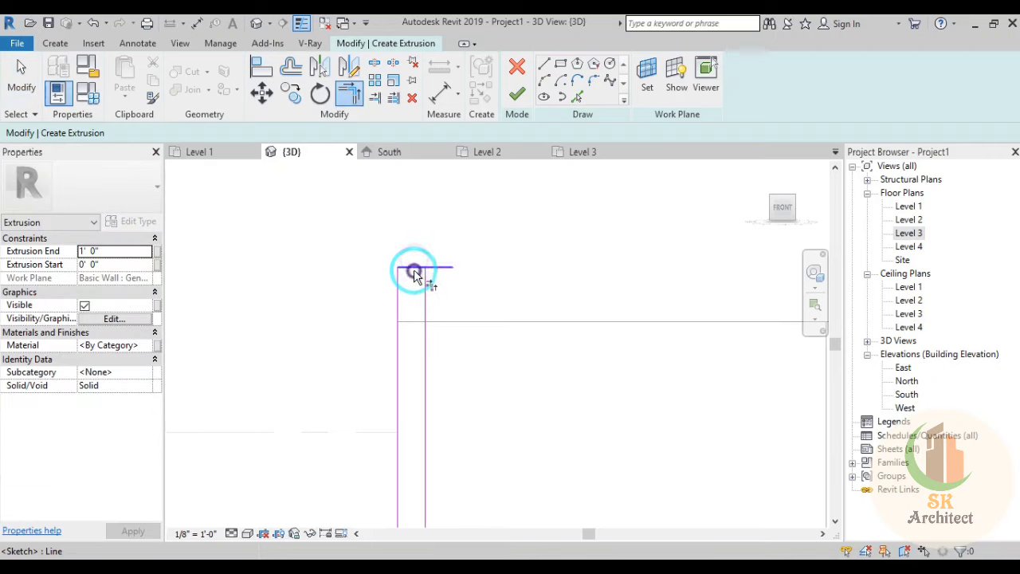
{"action": "middle_click_drag", "start_coordinate": [427, 289], "coordinate": [454, 282]}
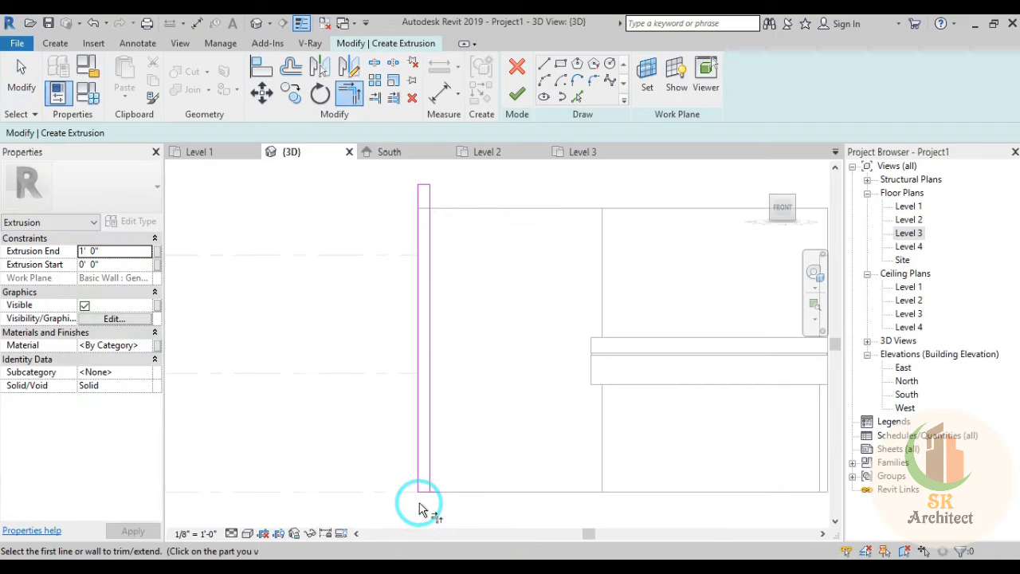
{"action": "key", "text": "Escape"}
{"action": "scroll", "coordinate": [444, 462], "scroll_direction": "down", "scroll_amount": 2}
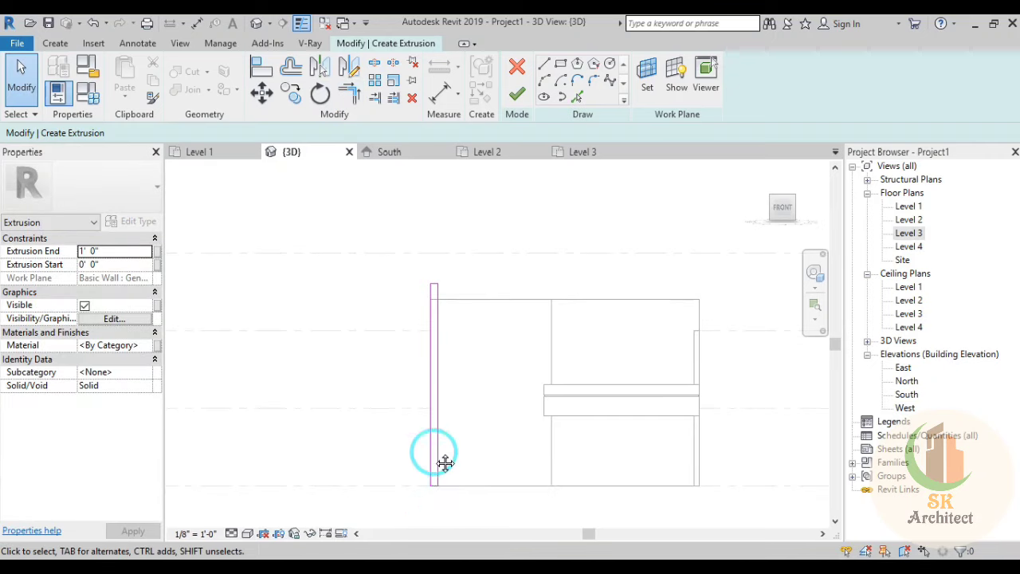
{"action": "scroll", "coordinate": [358, 347], "scroll_direction": "down", "scroll_amount": 1}
Step: Copy the narrowed fin outline twice, 1'-6" apart, giving three thin rectangles
{"action": "left_click_drag", "start_coordinate": [327, 223], "coordinate": [457, 454]}
{"action": "scroll", "coordinate": [458, 454], "scroll_direction": "up", "scroll_amount": 1}
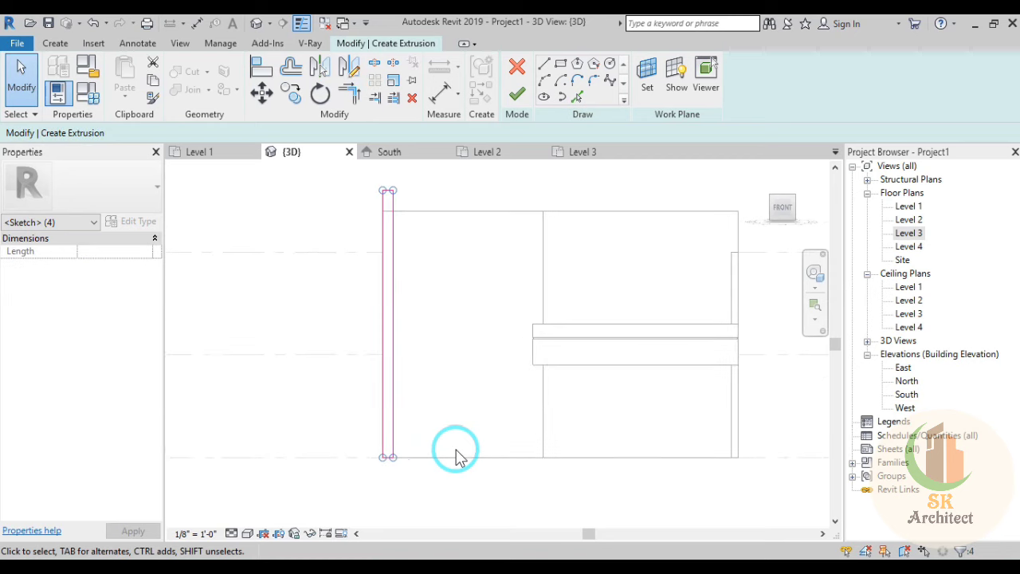
{"action": "left_click", "coordinate": [294, 102]}
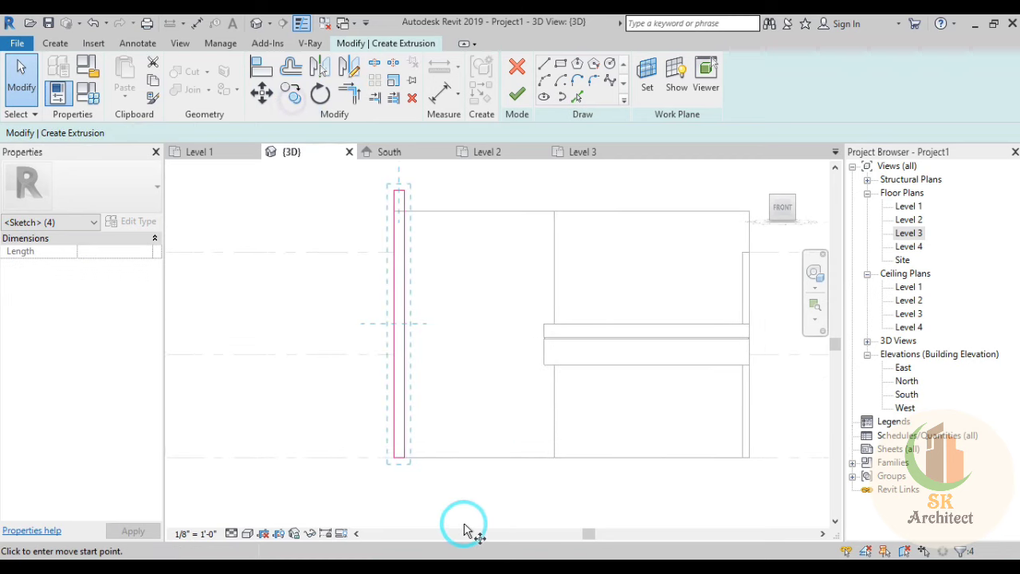
{"action": "left_click", "coordinate": [405, 458]}
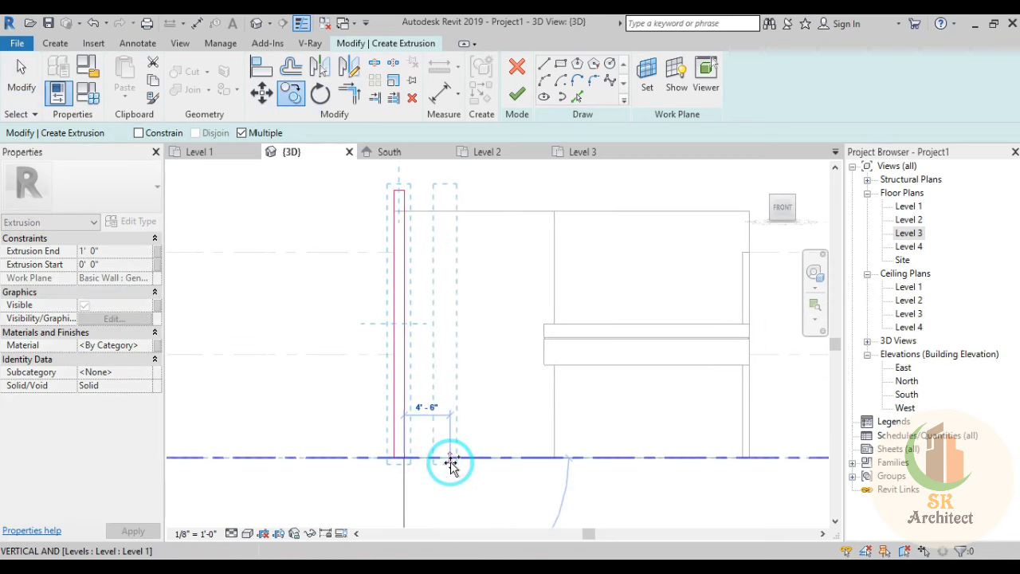
{"action": "scroll", "coordinate": [444, 462], "scroll_direction": "up", "scroll_amount": 2}
{"action": "type", "text": "1 6"}
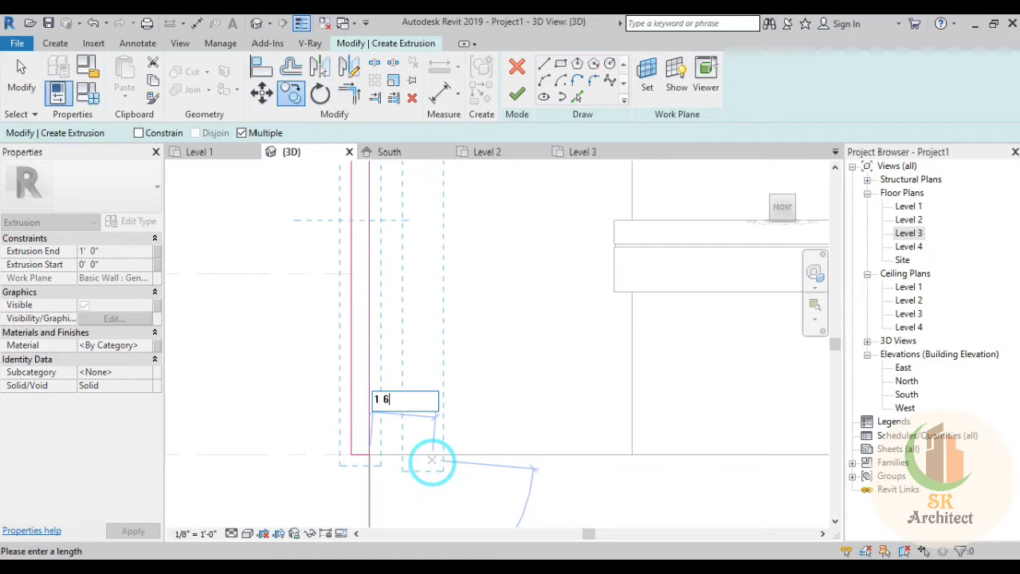
{"action": "key", "text": "Return"}
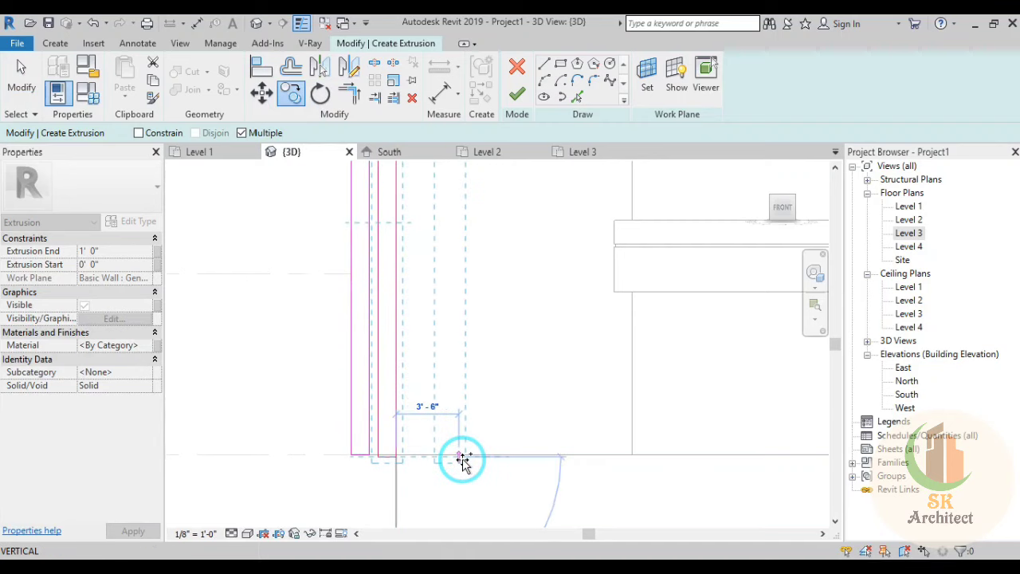
{"action": "type", "text": "1 6"}
{"action": "key", "text": "Return"}
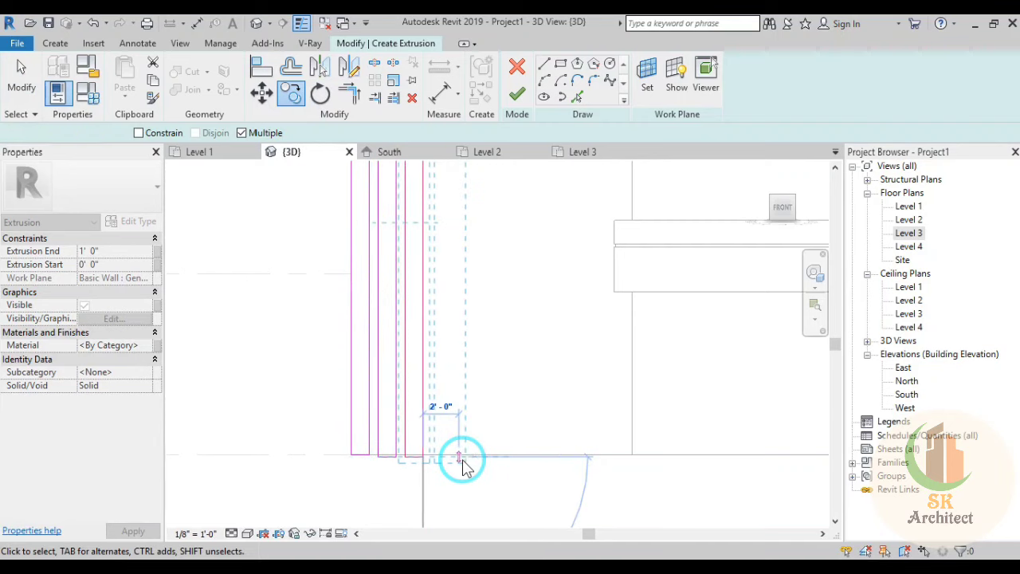
{"action": "key", "text": "Escape"}
{"action": "key", "text": "Escape"}
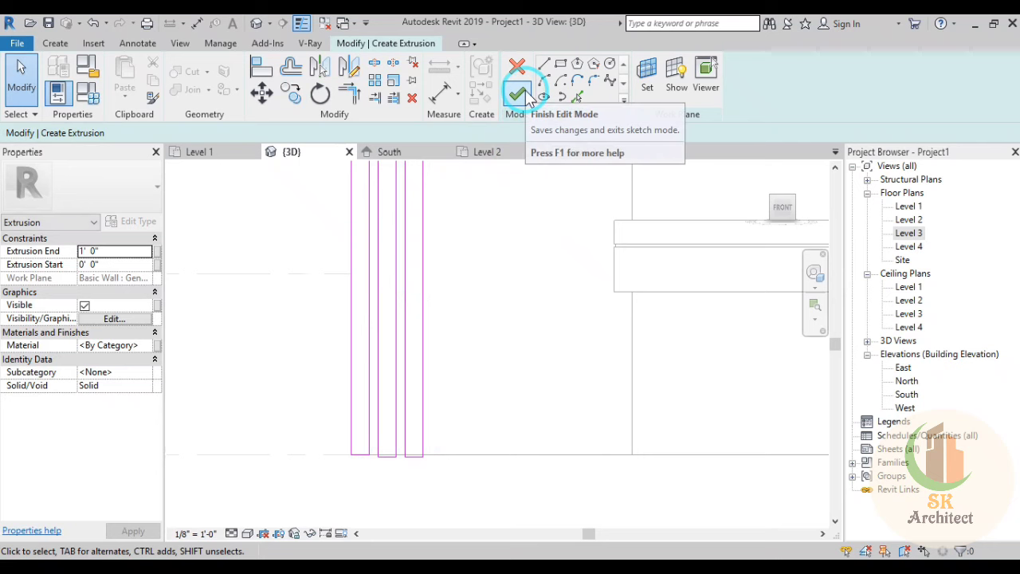
Step: Finish the sketch to create three 1' 0"-deep fins beside the wall
{"action": "left_click", "coordinate": [520, 95]}
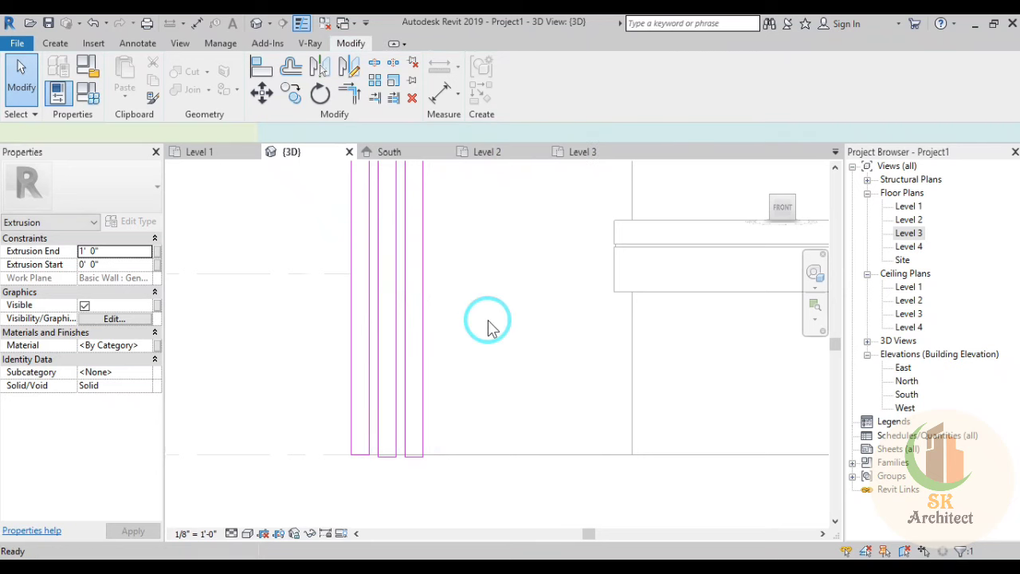
{"action": "mouse_move", "coordinate": [244, 346]}
{"action": "middle_mouse_down", "text": "shift"}
{"action": "mouse_move", "coordinate": [361, 498]}
{"action": "mouse_move", "coordinate": [375, 497]}
{"action": "middle_mouse_up", "text": "shift"}
{"action": "left_click", "coordinate": [398, 485]}
Step: Select the three fins and reopen their sketch with Edit Extrusion
{"action": "scroll", "coordinate": [403, 471], "scroll_direction": "up", "scroll_amount": 3}
{"action": "scroll", "coordinate": [404, 471], "scroll_direction": "up", "scroll_amount": 2}
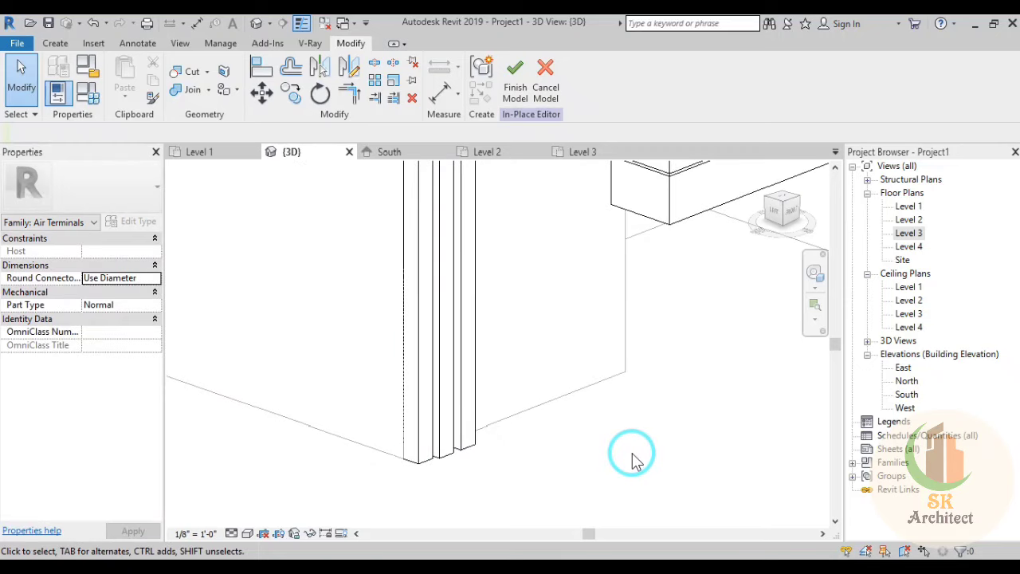
{"action": "scroll", "coordinate": [630, 461], "scroll_direction": "down", "scroll_amount": 3}
{"action": "mouse_move", "coordinate": [640, 463]}
{"action": "middle_mouse_down"}
{"action": "mouse_move", "coordinate": [514, 495]}
{"action": "mouse_move", "coordinate": [417, 456]}
{"action": "mouse_move", "coordinate": [474, 480]}
{"action": "mouse_move", "coordinate": [482, 495]}
{"action": "middle_mouse_up"}
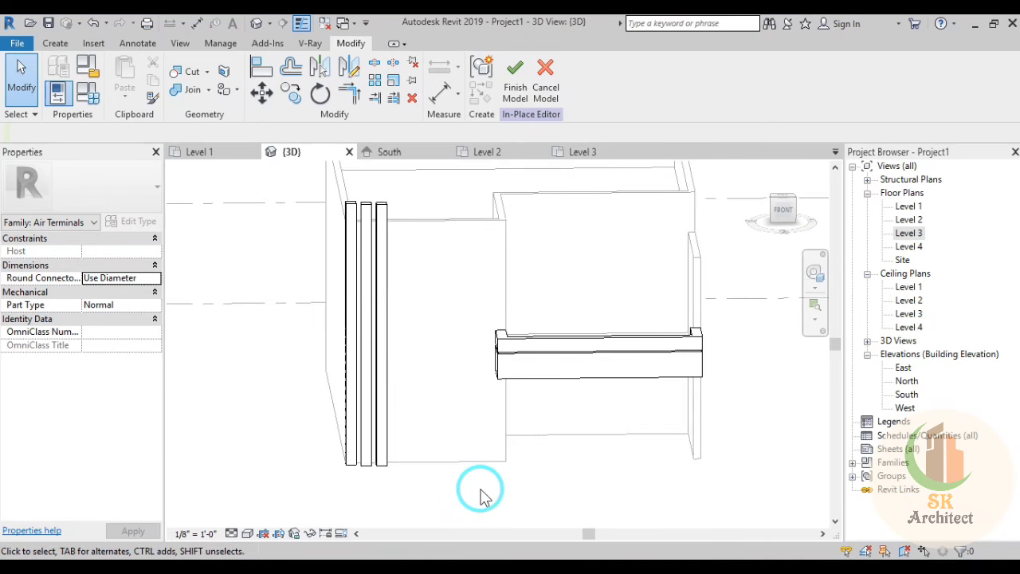
{"action": "left_click", "coordinate": [563, 208]}
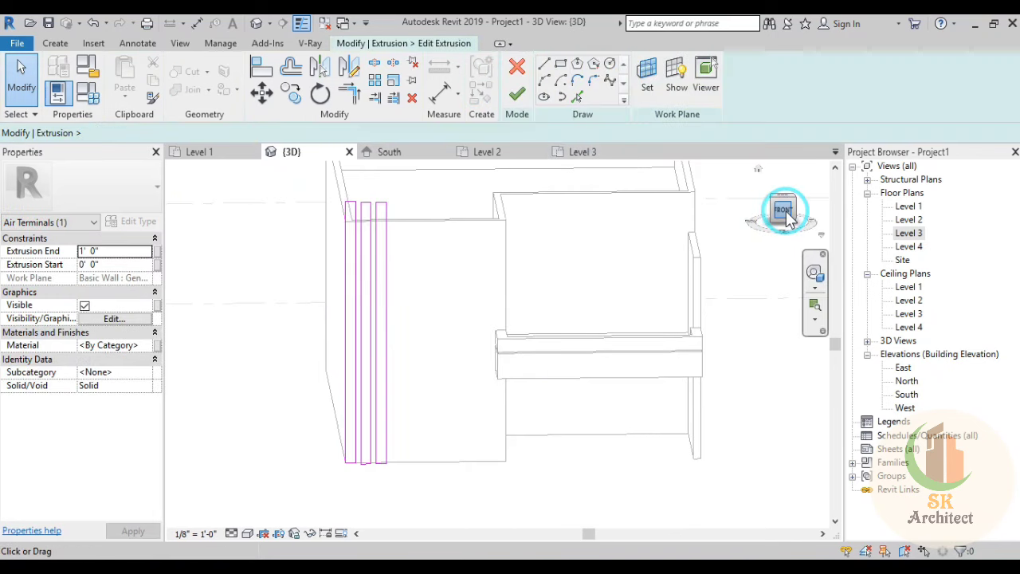
Step: Delete the two right fin outlines from the extrusion sketch
{"action": "scroll", "coordinate": [483, 365], "scroll_direction": "up", "scroll_amount": 1}
{"action": "scroll", "coordinate": [474, 358], "scroll_direction": "up", "scroll_amount": 2}
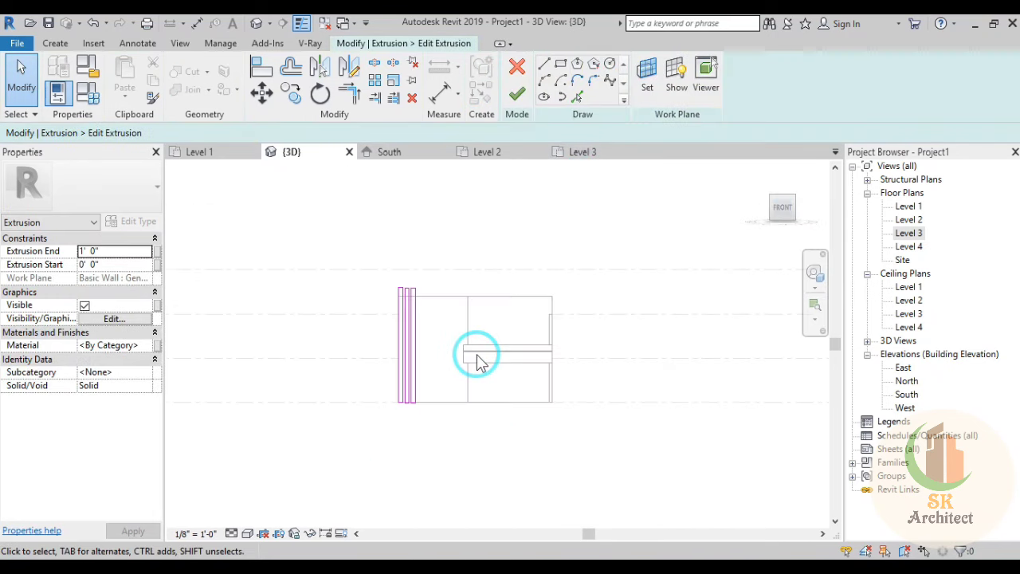
{"action": "scroll", "coordinate": [566, 380], "scroll_direction": "up", "scroll_amount": 2}
{"action": "middle_click_drag", "start_coordinate": [566, 380], "coordinate": [647, 372]}
{"action": "left_click_drag", "start_coordinate": [500, 483], "coordinate": [391, 174]}
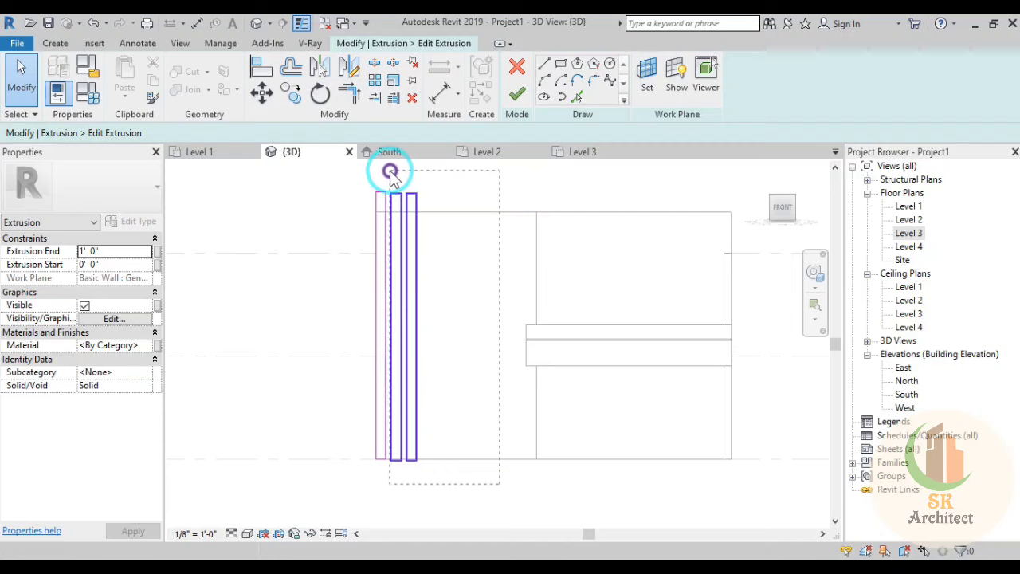
{"action": "key", "text": "Delete"}
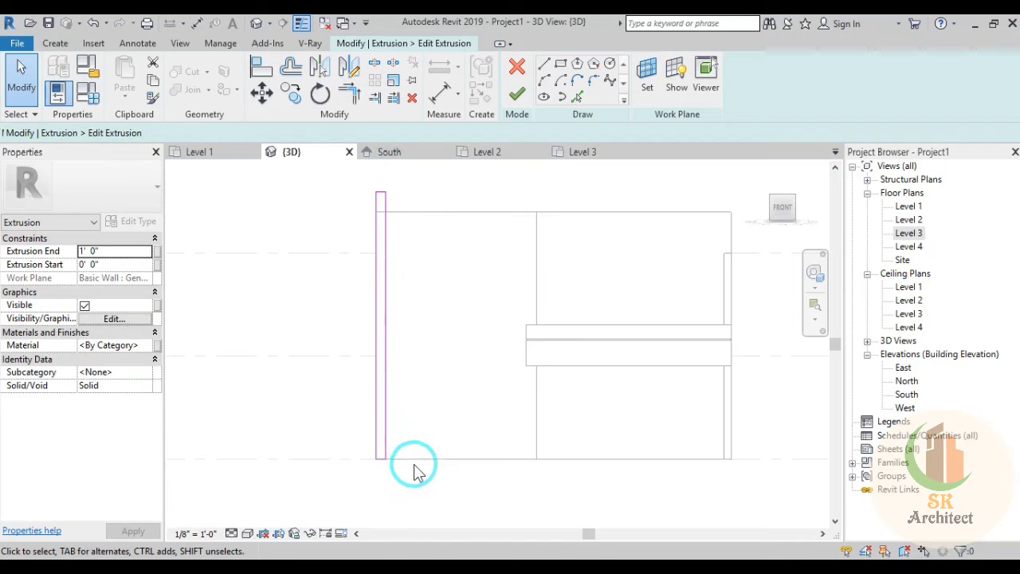
Step: Copy the left fin rectangle twice, 1'9" apart, and finish the extrusion edit
{"action": "left_click_drag", "start_coordinate": [414, 482], "coordinate": [348, 268]}
{"action": "left_click_drag", "start_coordinate": [341, 173], "coordinate": [341, 172]}
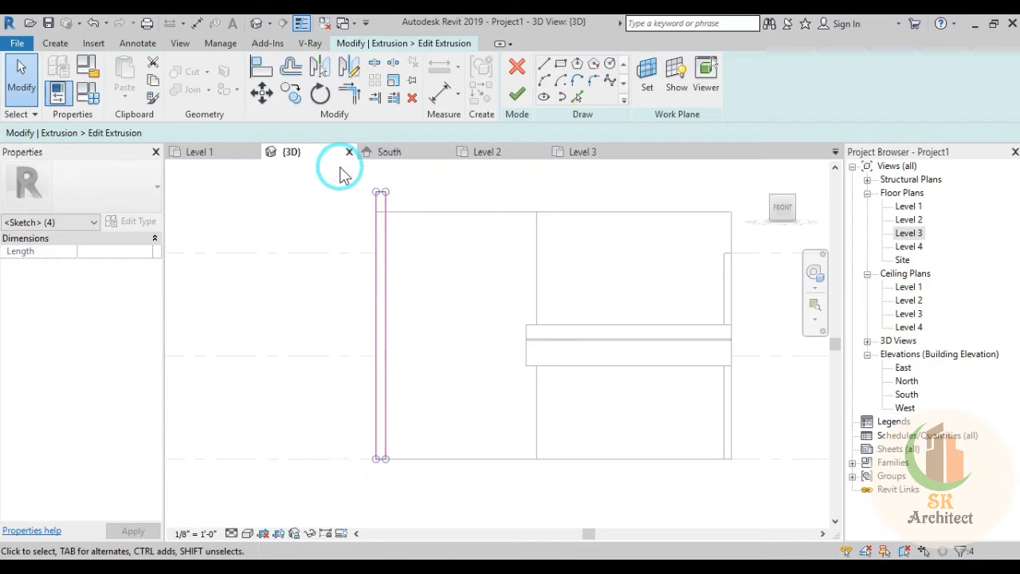
{"action": "key", "text": "c"}
{"action": "key", "text": "o"}
{"action": "left_click", "coordinate": [414, 465]}
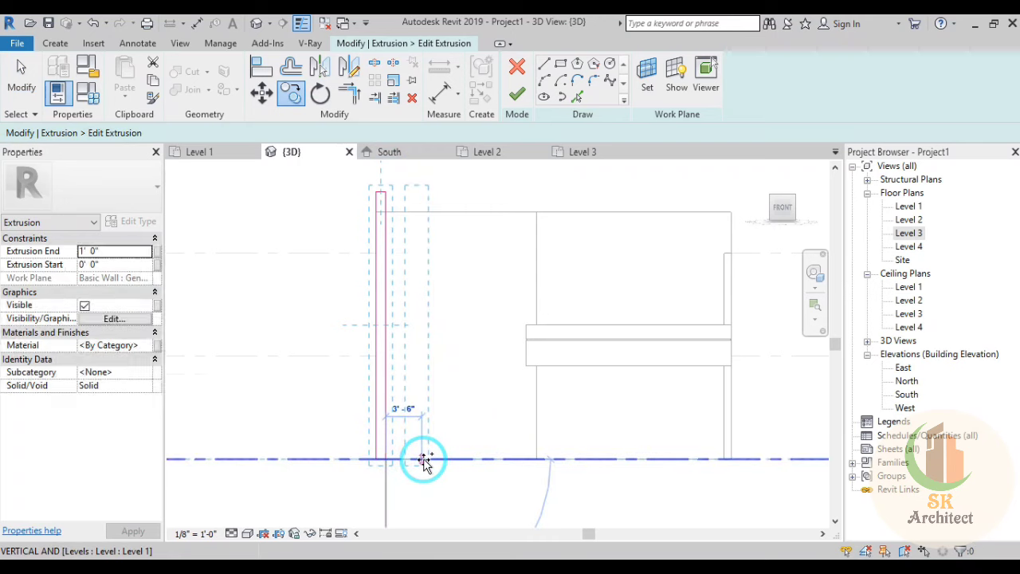
{"action": "type", "text": "1 9"}
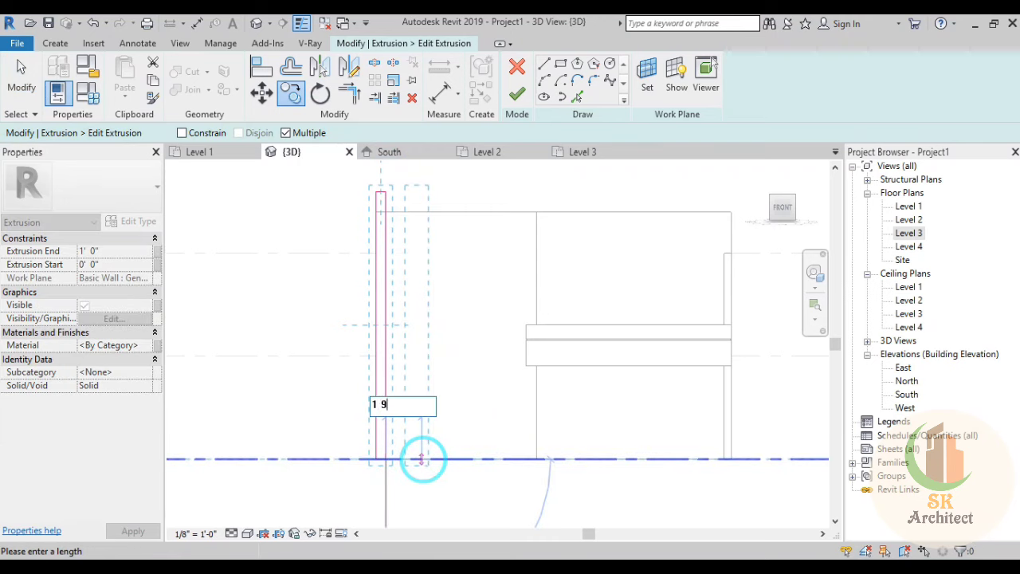
{"action": "key", "text": "Return"}
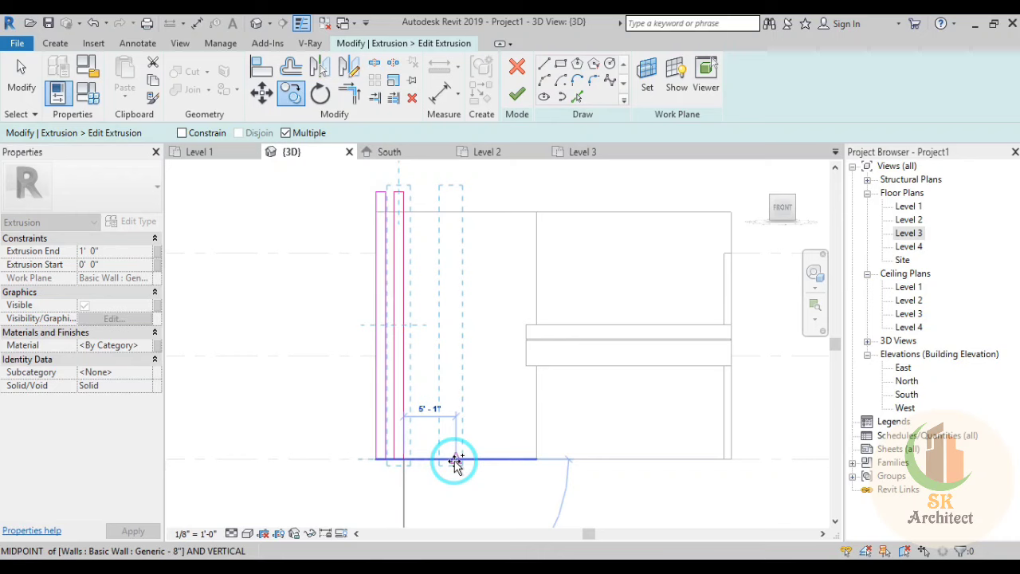
{"action": "key", "text": "Return"}
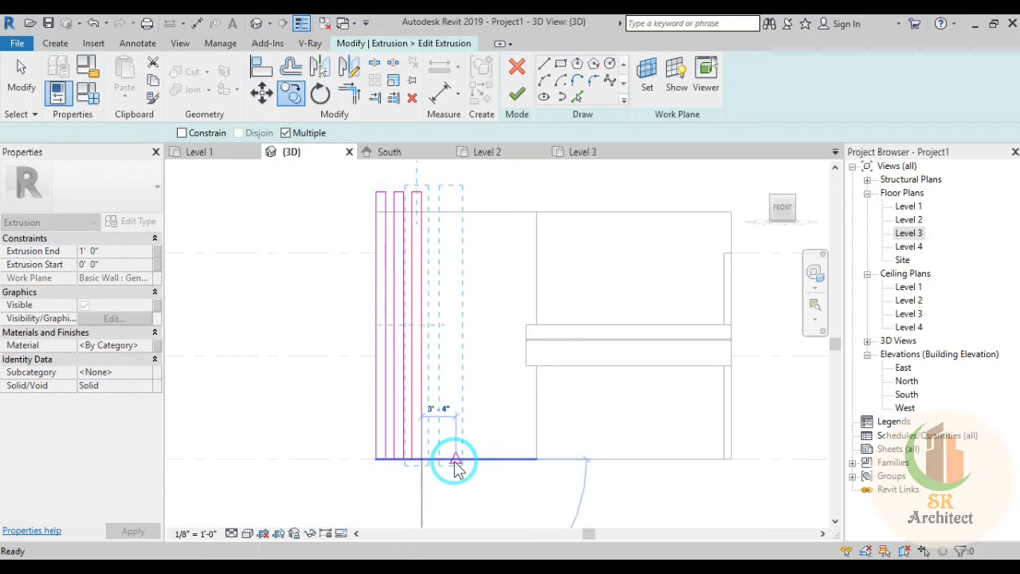
{"action": "key", "text": "Escape"}
{"action": "key", "text": "Escape"}
{"action": "left_click", "coordinate": [517, 94]}
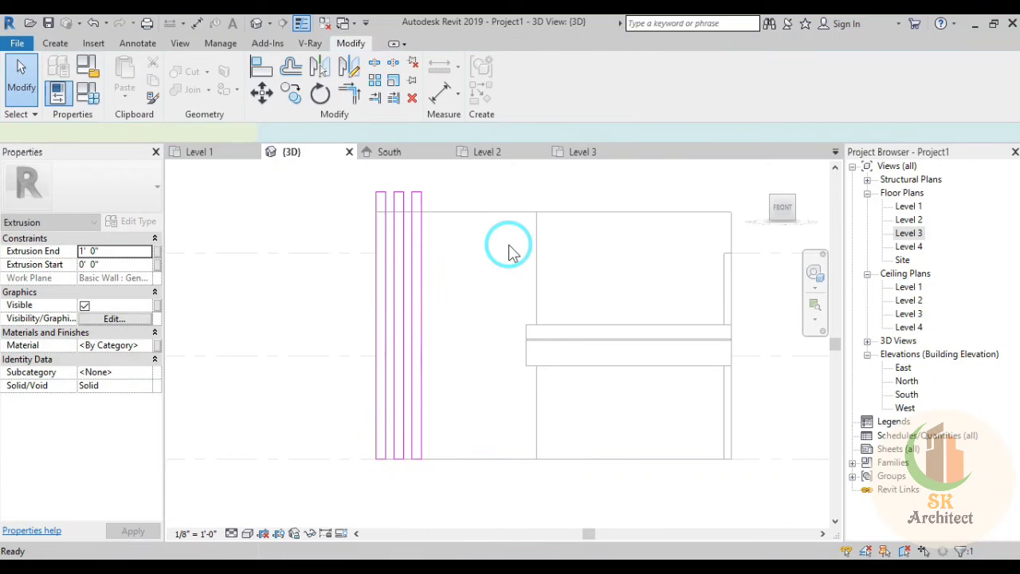
{"action": "left_click", "coordinate": [269, 300]}
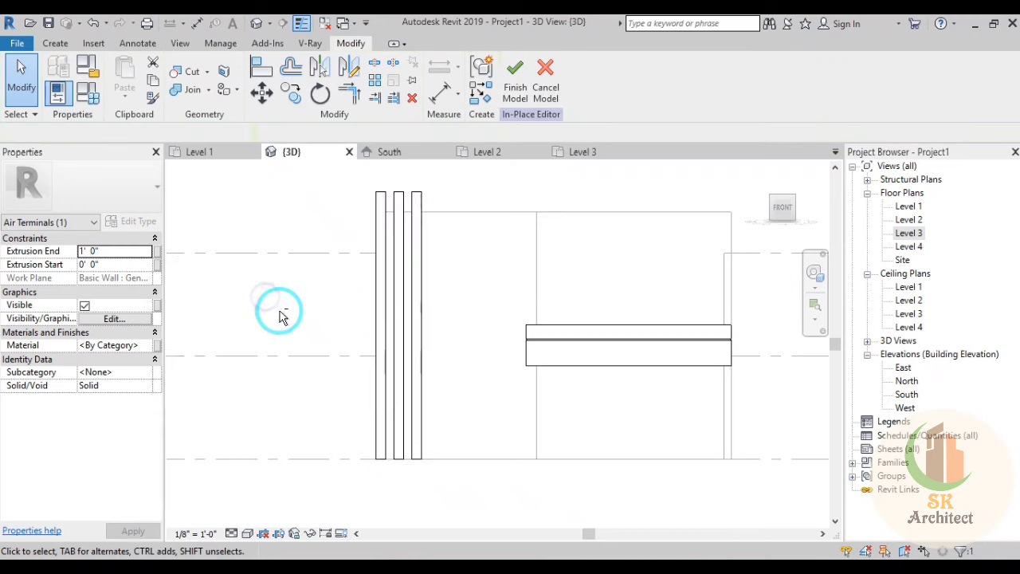
Step: Turn the 3D view to face the facade straight from the Front
{"action": "mouse_move", "coordinate": [279, 311]}
{"action": "middle_mouse_down", "text": "shift"}
{"action": "mouse_move", "coordinate": [339, 405]}
{"action": "mouse_move", "coordinate": [198, 343]}
{"action": "middle_mouse_up", "text": "shift"}
{"action": "scroll", "coordinate": [332, 401], "scroll_direction": "up", "scroll_amount": 2}
{"action": "scroll", "coordinate": [478, 405], "scroll_direction": "down", "scroll_amount": 3}
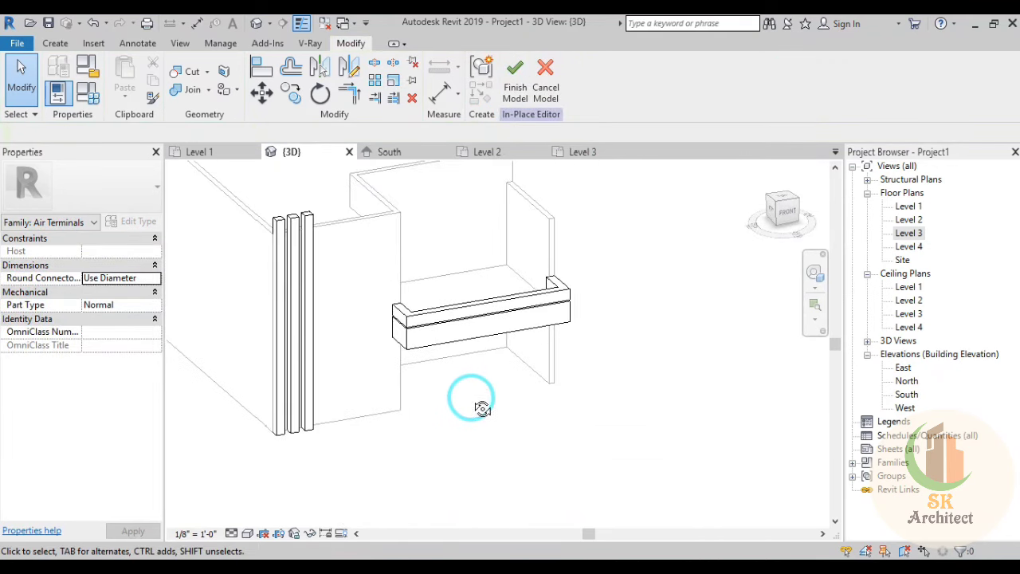
{"action": "mouse_move", "coordinate": [478, 406]}
{"action": "middle_mouse_down", "text": "shift"}
{"action": "mouse_move", "coordinate": [433, 375]}
{"action": "mouse_move", "coordinate": [783, 203]}
{"action": "middle_mouse_up", "text": "shift"}
{"action": "left_click", "coordinate": [783, 211]}
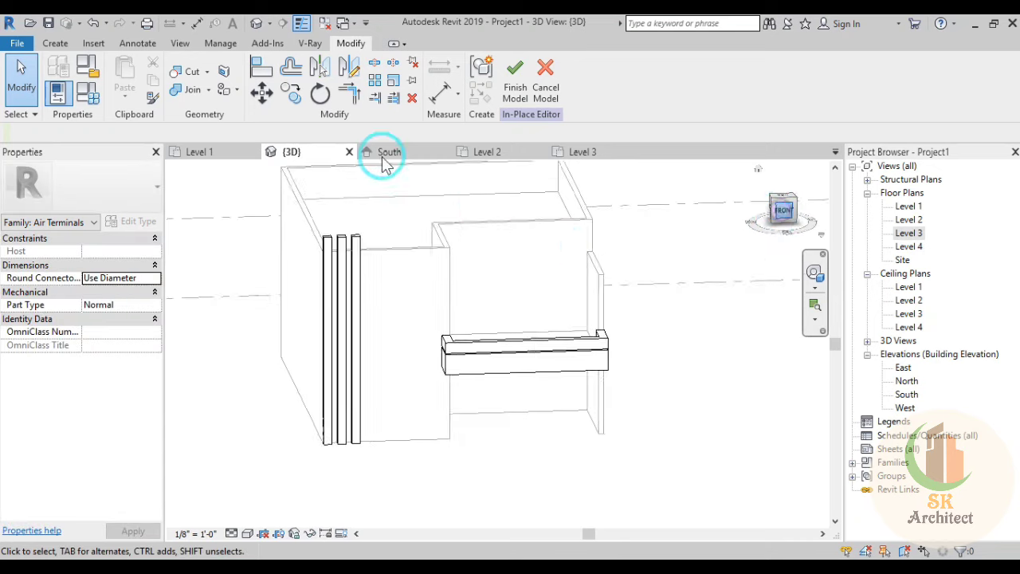
{"action": "scroll", "coordinate": [482, 371], "scroll_direction": "up", "scroll_amount": 3}
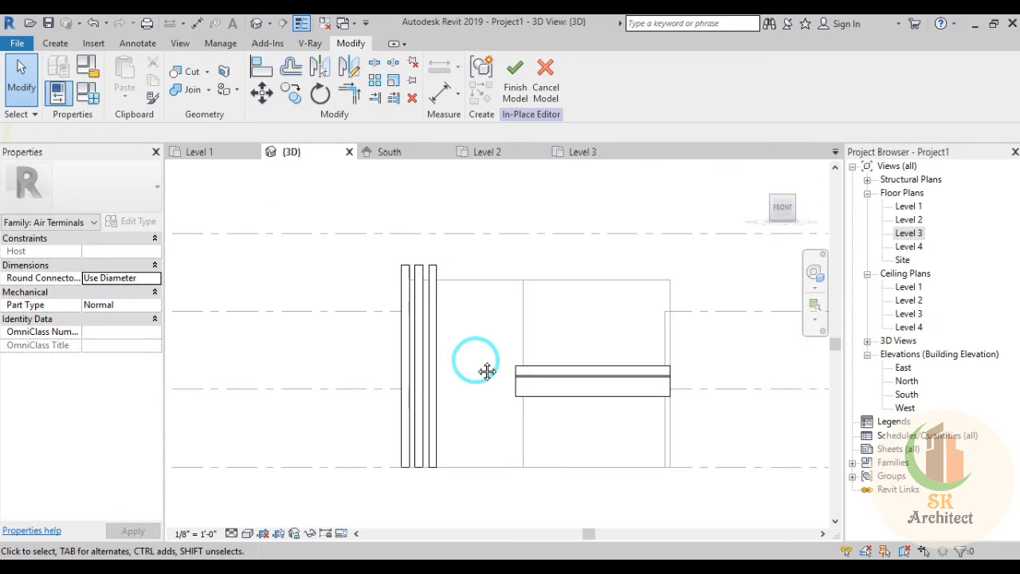
Step: Sketch a 6'-0" by 24'-0" rectangle as a new extrusion beside the fins and finish it
{"action": "left_click", "coordinate": [57, 43]}
{"action": "left_click", "coordinate": [127, 79]}
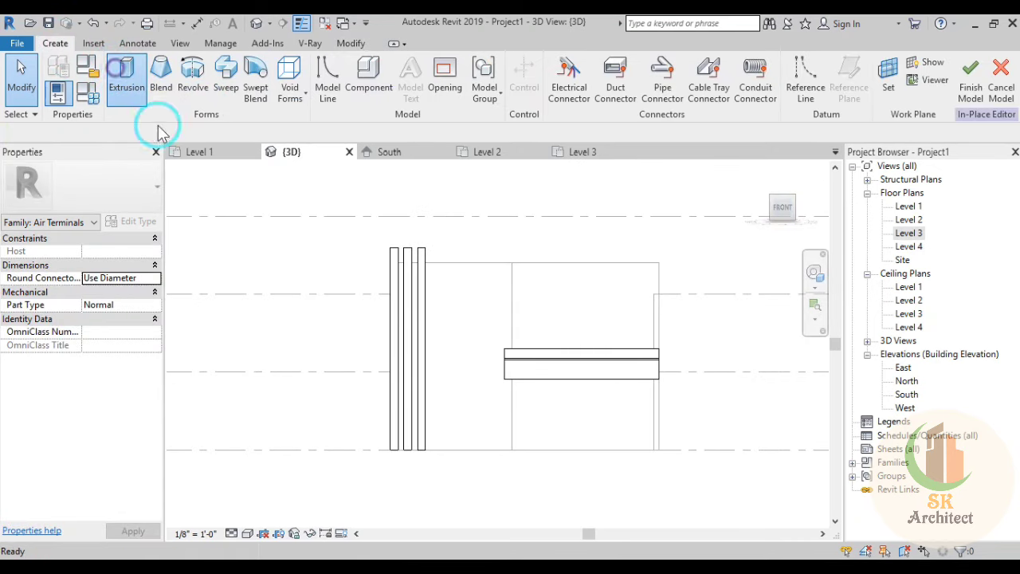
{"action": "left_click", "coordinate": [512, 263]}
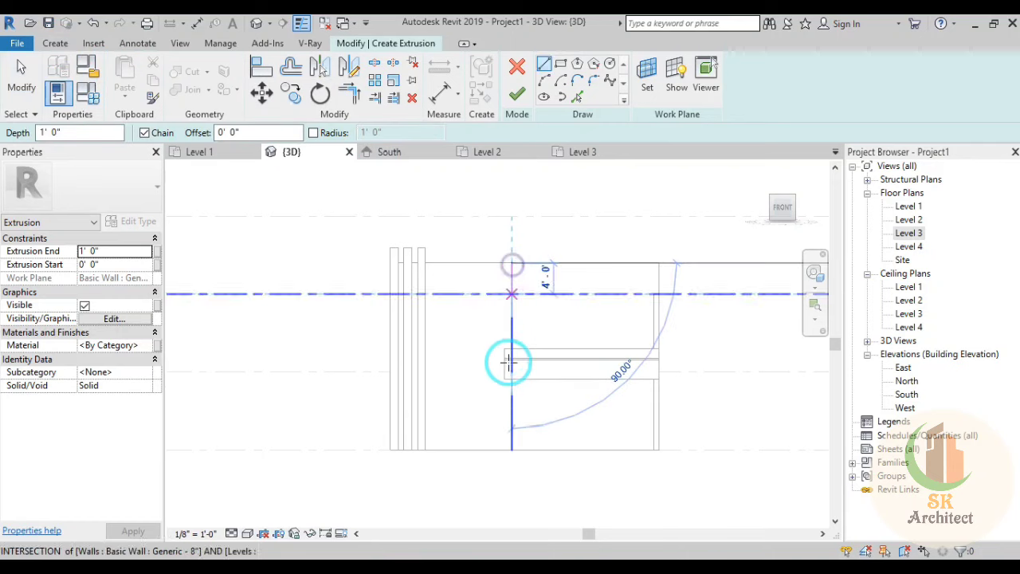
{"action": "left_click", "coordinate": [512, 452]}
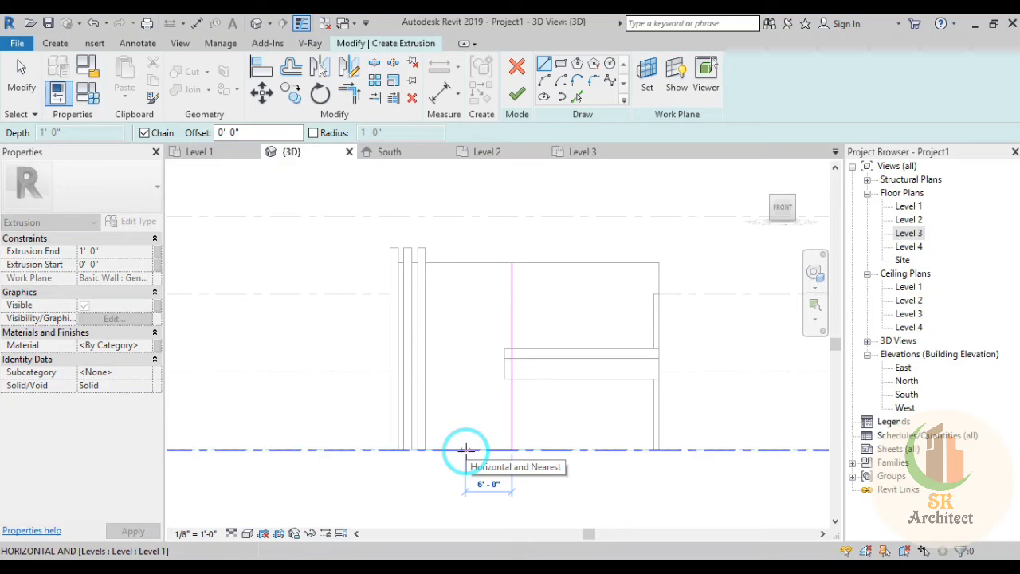
{"action": "left_click", "coordinate": [466, 451]}
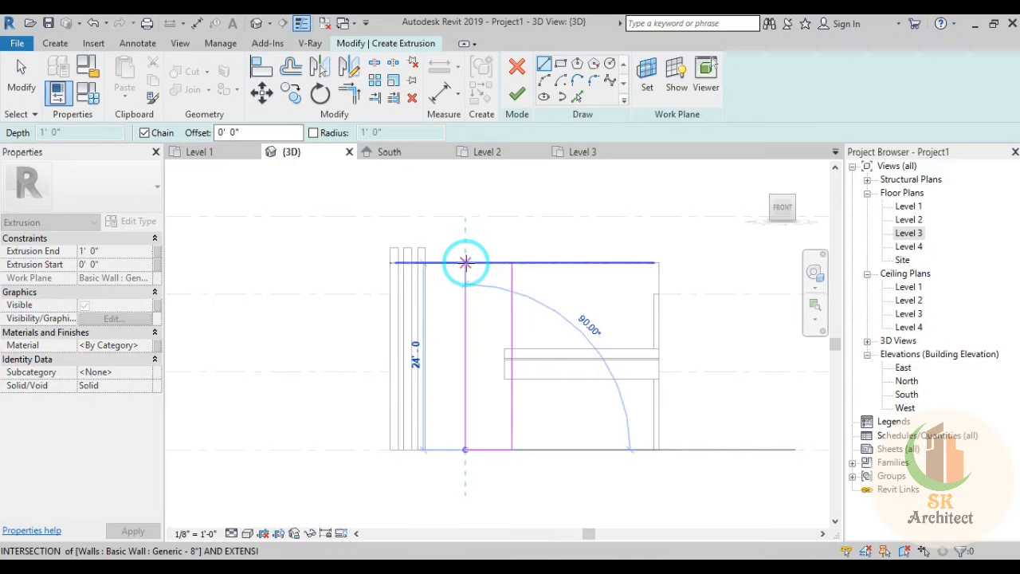
{"action": "left_click", "coordinate": [466, 262]}
{"action": "left_click", "coordinate": [513, 262]}
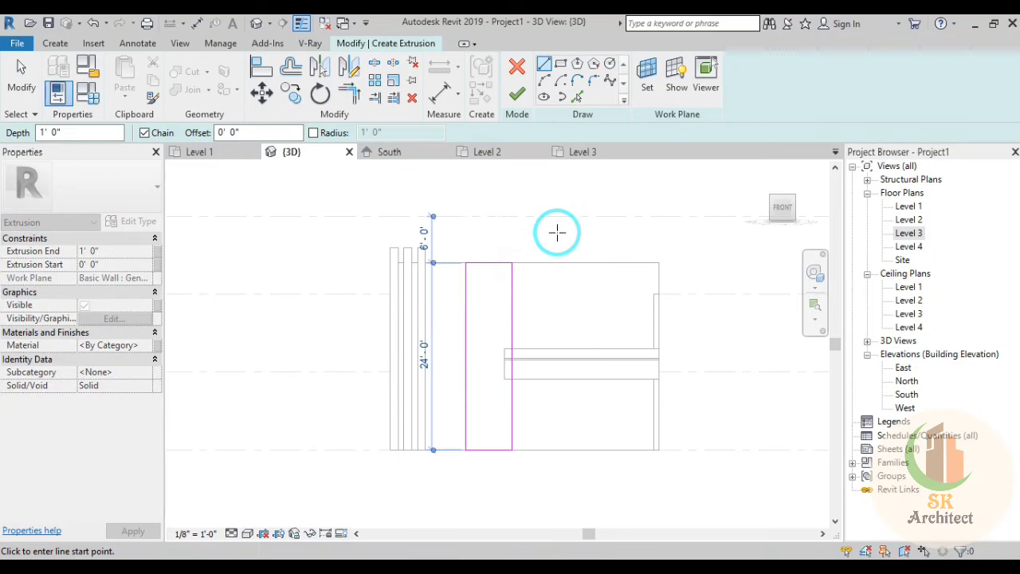
{"action": "scroll", "coordinate": [538, 291], "scroll_direction": "up", "scroll_amount": 1}
{"action": "scroll", "coordinate": [528, 306], "scroll_direction": "up", "scroll_amount": 2}
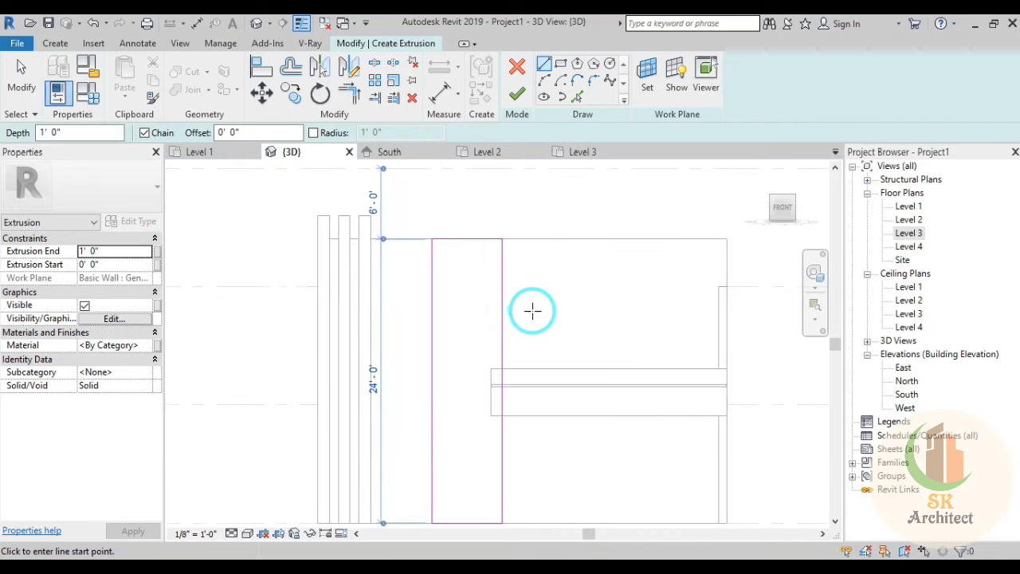
{"action": "left_click", "coordinate": [517, 96]}
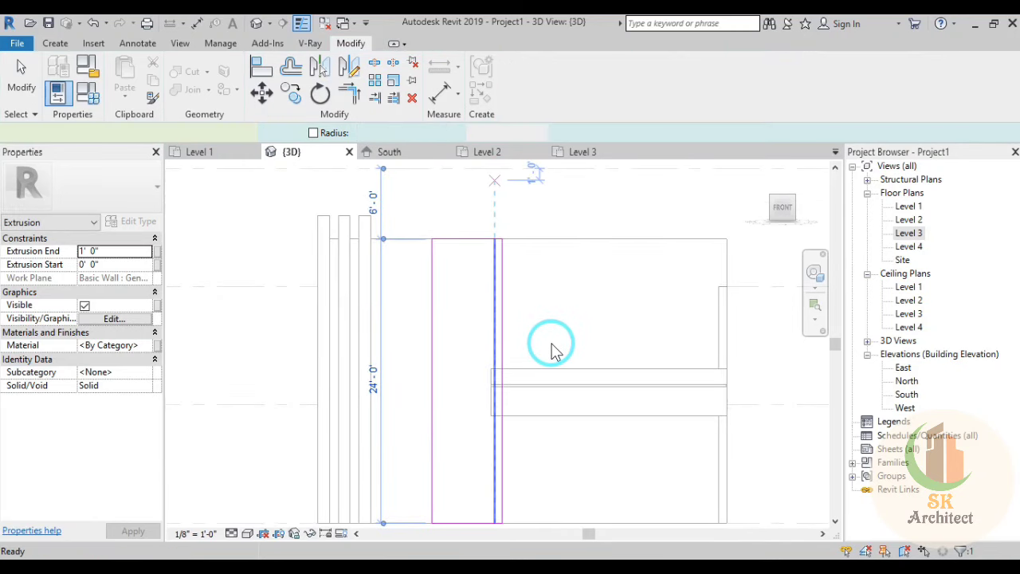
{"action": "scroll", "coordinate": [558, 311], "scroll_direction": "up", "scroll_amount": 2}
{"action": "middle_click_drag", "start_coordinate": [521, 289], "coordinate": [590, 356], "text": "shift"}
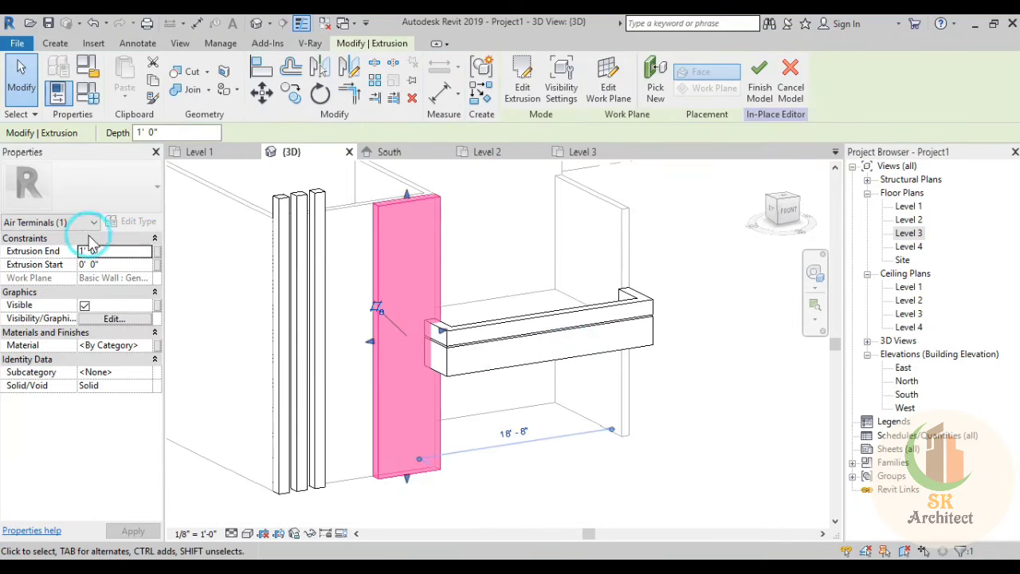
Step: Set the panel's Extrusion End to 0' 1" in Properties and apply it
{"action": "left_click", "coordinate": [130, 255]}
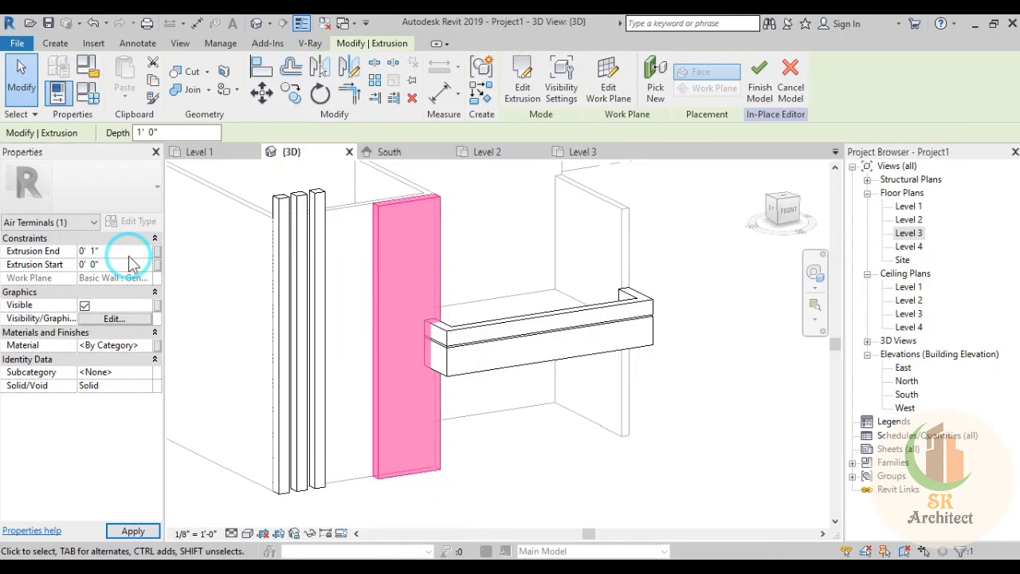
{"action": "left_click", "coordinate": [403, 334]}
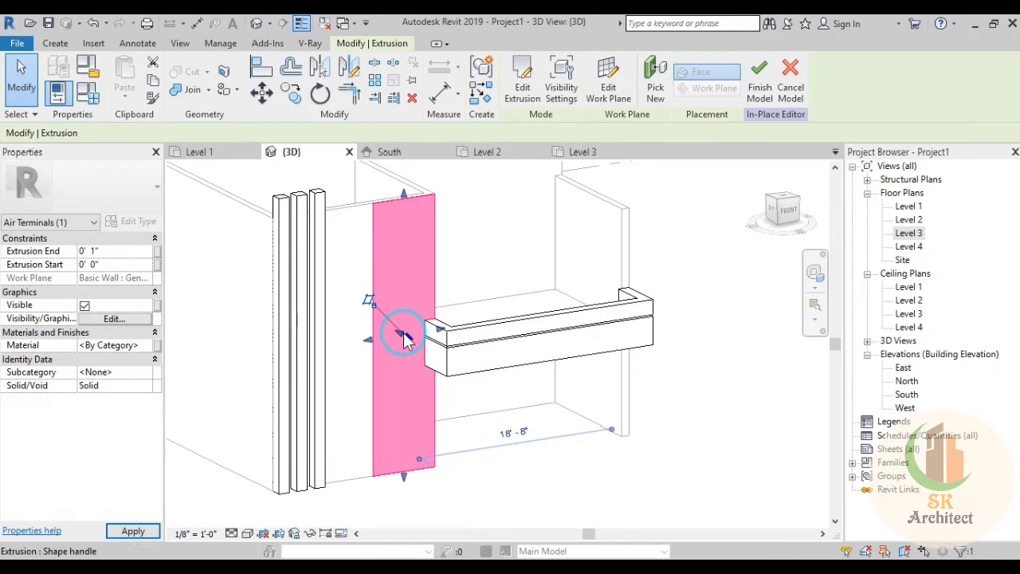
{"action": "left_click", "coordinate": [648, 478]}
Step: Reselect the thin facade panel and bring up the Temporary Hide/Isolate options
{"action": "scroll", "coordinate": [428, 316], "scroll_direction": "up", "scroll_amount": 2}
{"action": "scroll", "coordinate": [458, 371], "scroll_direction": "up", "scroll_amount": 2}
{"action": "left_click", "coordinate": [456, 368]}
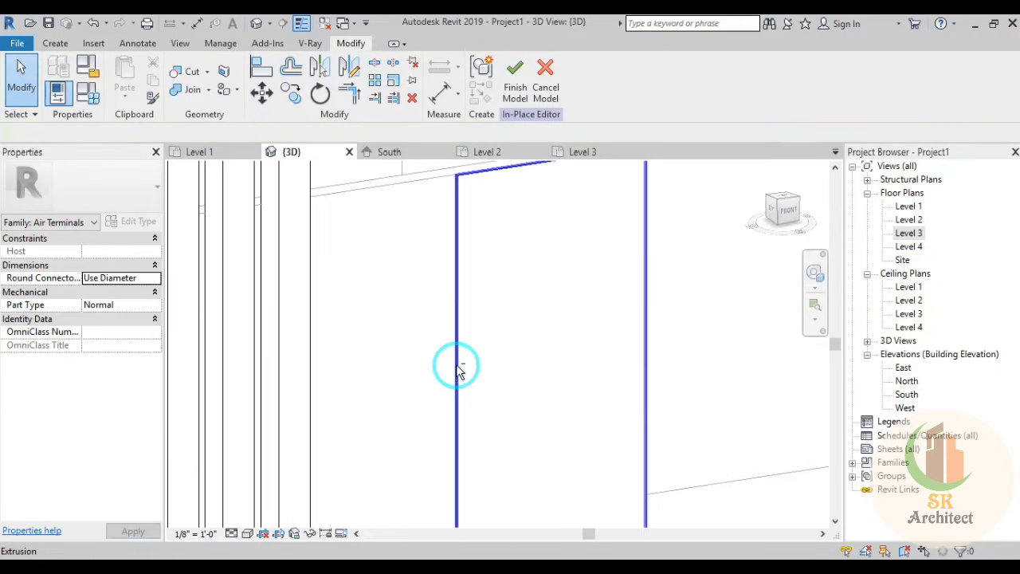
{"action": "mouse_move", "coordinate": [455, 365]}
{"action": "middle_mouse_down", "text": "shift"}
{"action": "mouse_move", "coordinate": [461, 446]}
{"action": "mouse_move", "coordinate": [529, 319]}
{"action": "middle_mouse_up", "text": "shift"}
{"action": "scroll", "coordinate": [513, 341], "scroll_direction": "up", "scroll_amount": 2}
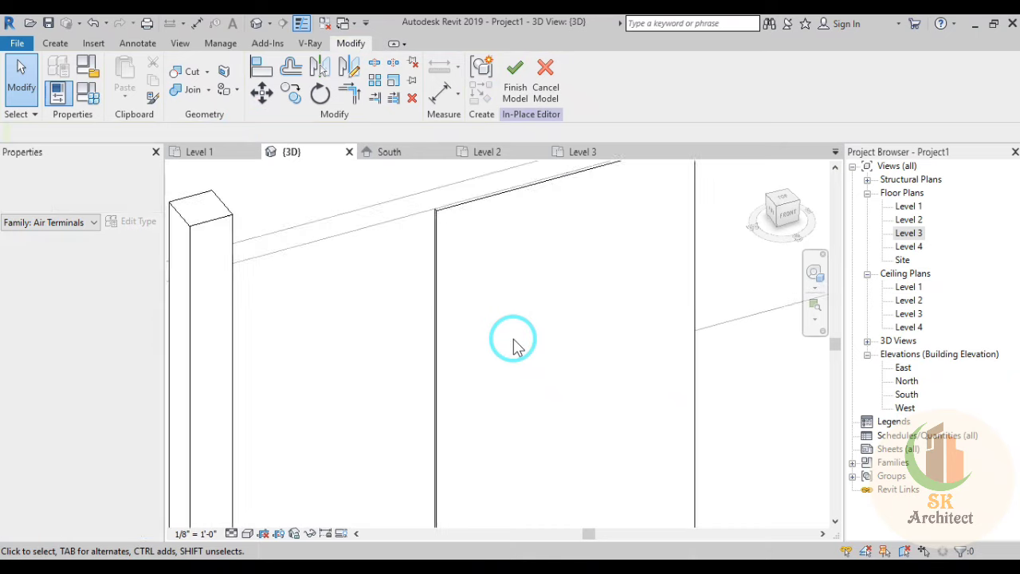
{"action": "scroll", "coordinate": [512, 342], "scroll_direction": "up", "scroll_amount": 2}
{"action": "scroll", "coordinate": [589, 361], "scroll_direction": "down", "scroll_amount": 5}
{"action": "middle_click_drag", "start_coordinate": [590, 361], "coordinate": [410, 262]}
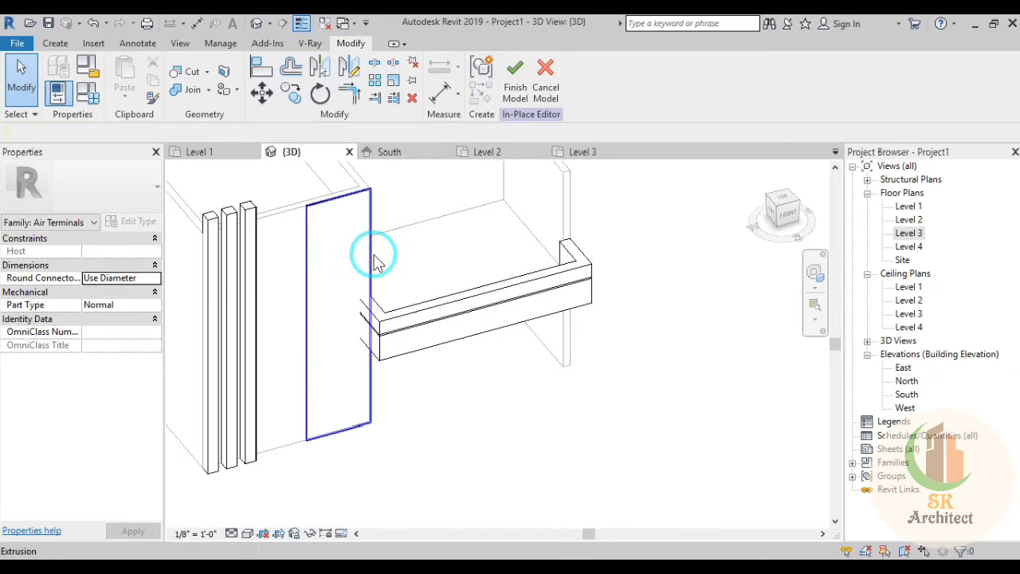
{"action": "left_click", "coordinate": [445, 385]}
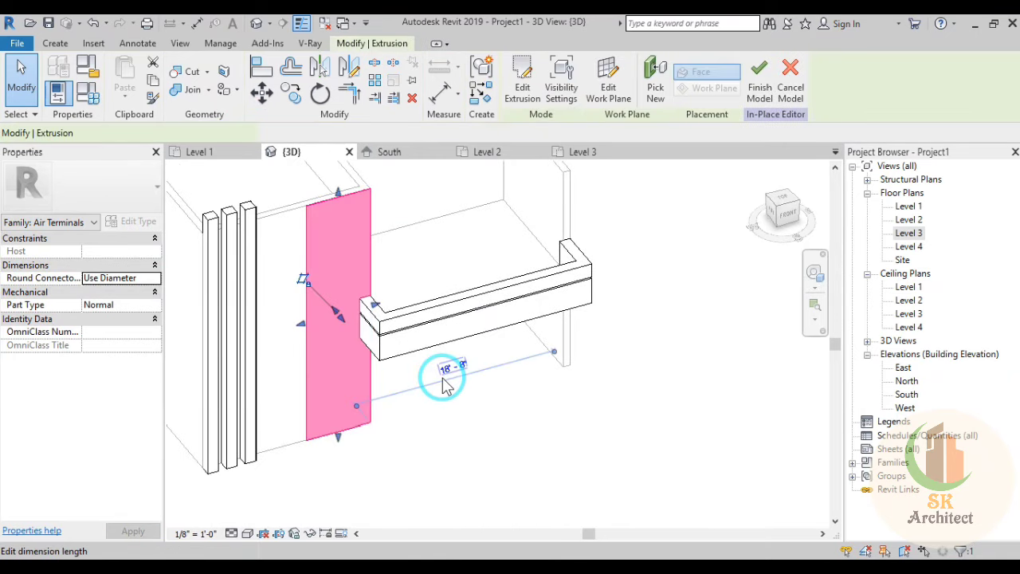
{"action": "middle_click_drag", "start_coordinate": [611, 355], "coordinate": [607, 399], "text": "shift"}
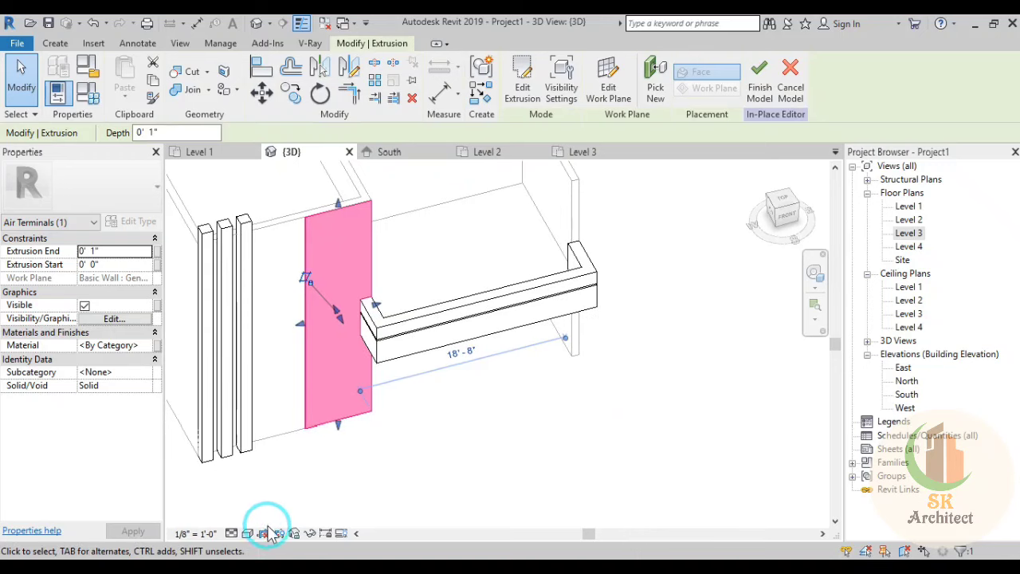
{"action": "left_click", "coordinate": [310, 534]}
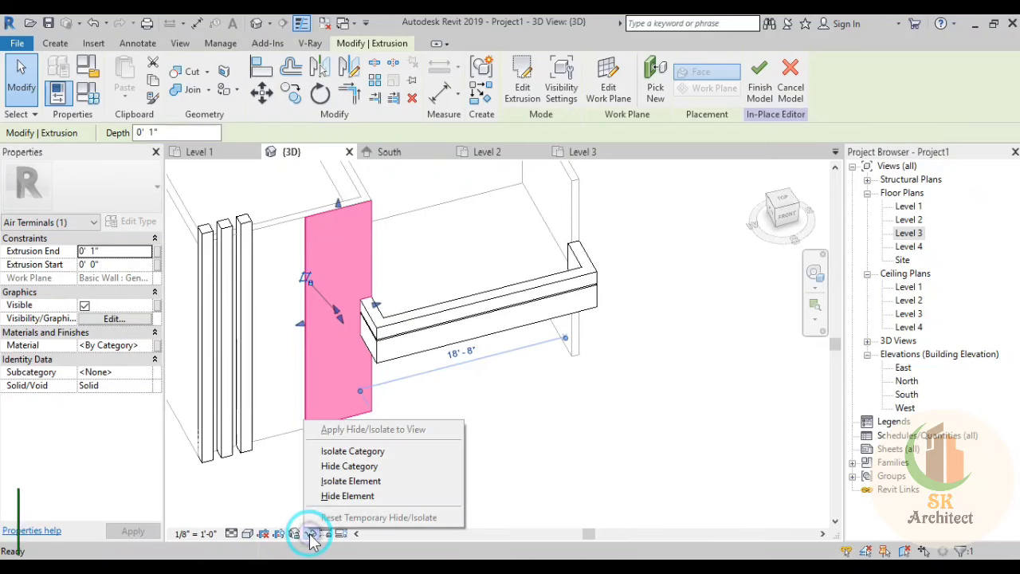
Step: Temporarily isolate the thin panel and orbit to look down on it
{"action": "left_click", "coordinate": [340, 483]}
{"action": "left_click", "coordinate": [570, 406]}
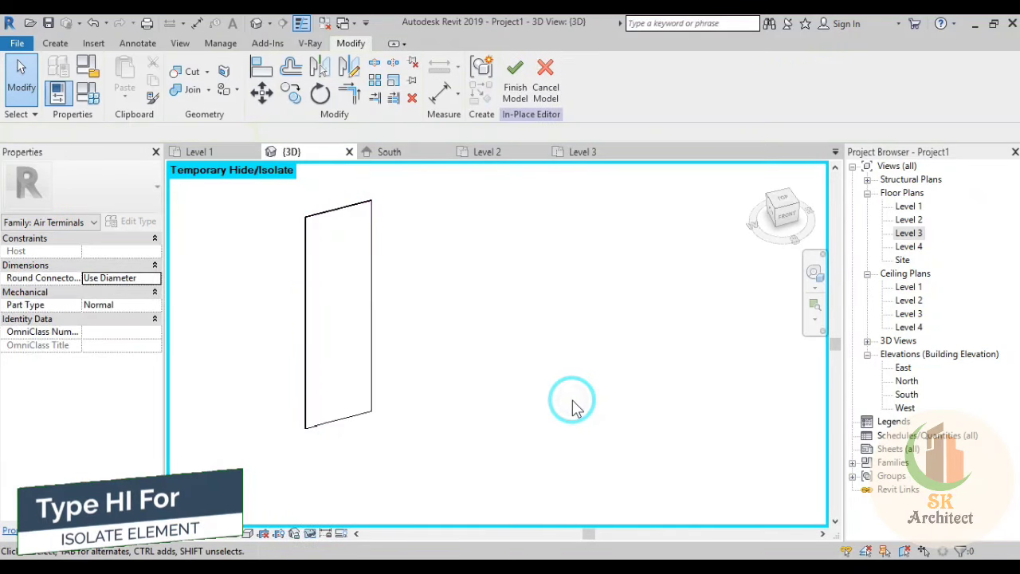
{"action": "mouse_move", "coordinate": [571, 409]}
{"action": "middle_mouse_down", "text": "shift"}
{"action": "mouse_move", "coordinate": [674, 280]}
{"action": "mouse_move", "coordinate": [618, 444]}
{"action": "mouse_move", "coordinate": [610, 338]}
{"action": "middle_mouse_up", "text": "shift"}
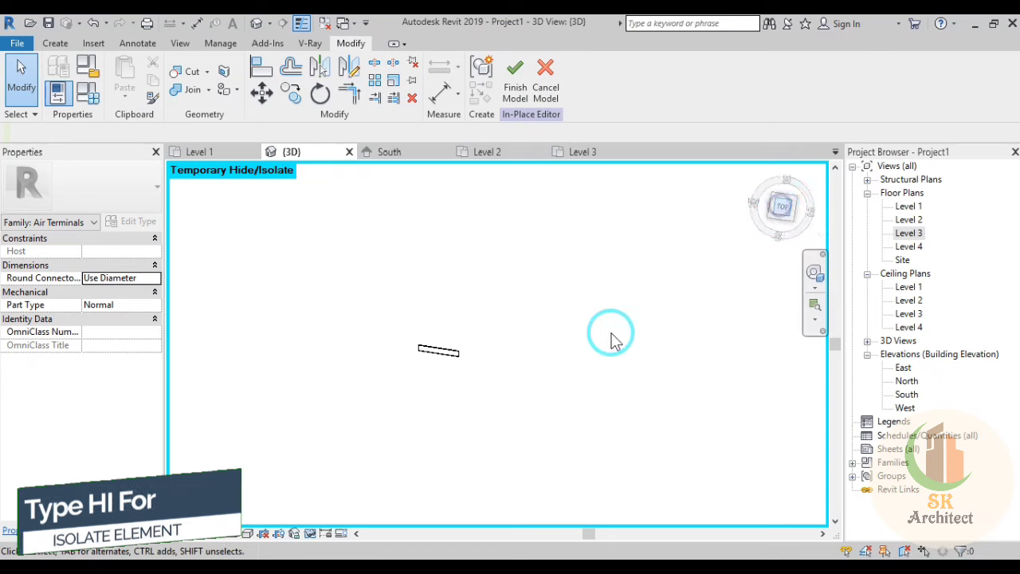
{"action": "scroll", "coordinate": [611, 337], "scroll_direction": "up", "scroll_amount": 3}
{"action": "scroll", "coordinate": [580, 348], "scroll_direction": "up", "scroll_amount": 1}
{"action": "scroll", "coordinate": [479, 353], "scroll_direction": "up", "scroll_amount": 3}
{"action": "scroll", "coordinate": [478, 353], "scroll_direction": "up", "scroll_amount": 1}
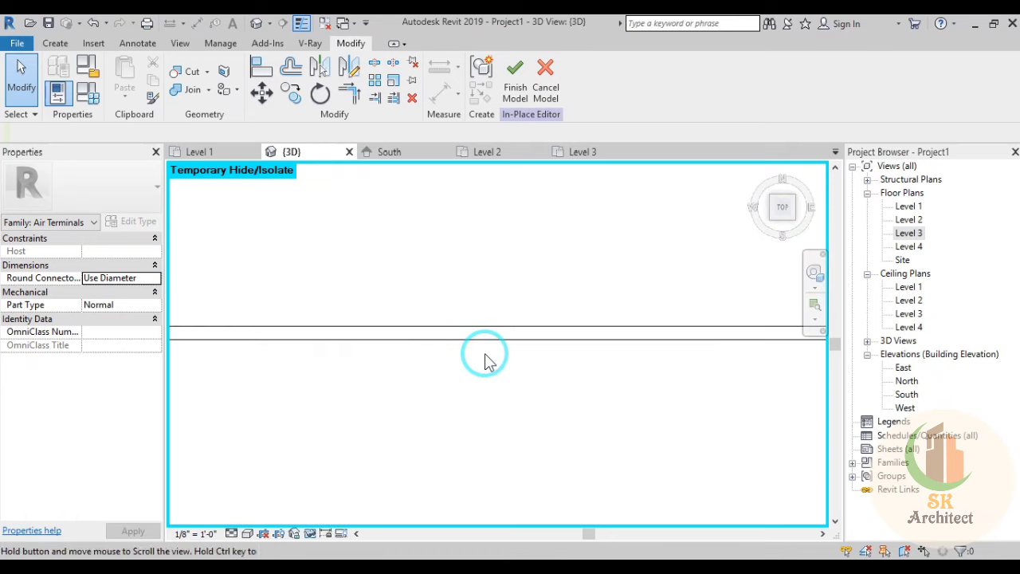
{"action": "scroll", "coordinate": [462, 357], "scroll_direction": "down", "scroll_amount": 1}
{"action": "scroll", "coordinate": [414, 353], "scroll_direction": "up", "scroll_amount": 1}
{"action": "scroll", "coordinate": [406, 354], "scroll_direction": "down", "scroll_amount": 1}
{"action": "left_click", "coordinate": [90, 80]}
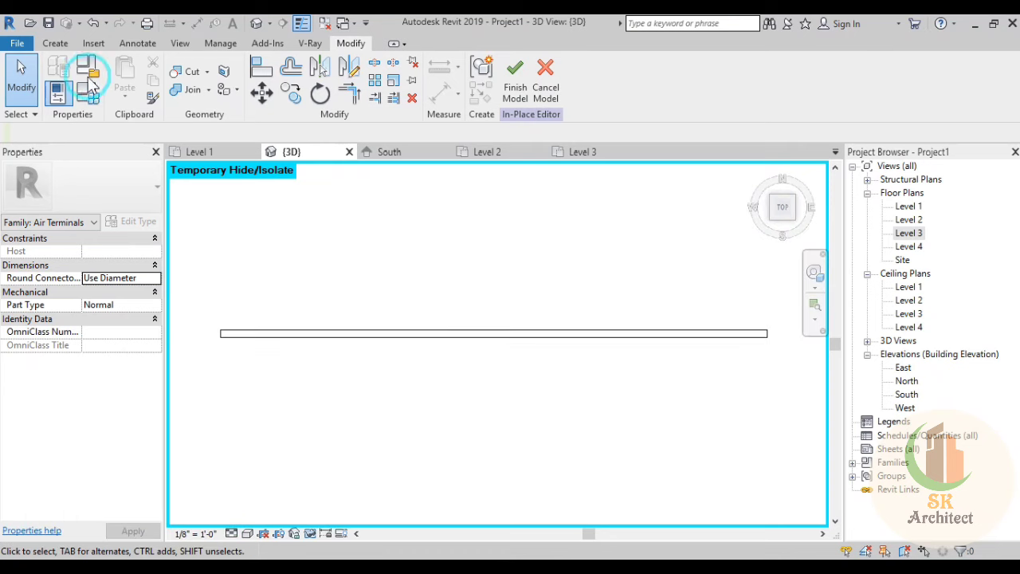
Step: Set the work plane by picking the face of the facade band extrusion
{"action": "left_click", "coordinate": [57, 45]}
{"action": "left_click", "coordinate": [897, 92]}
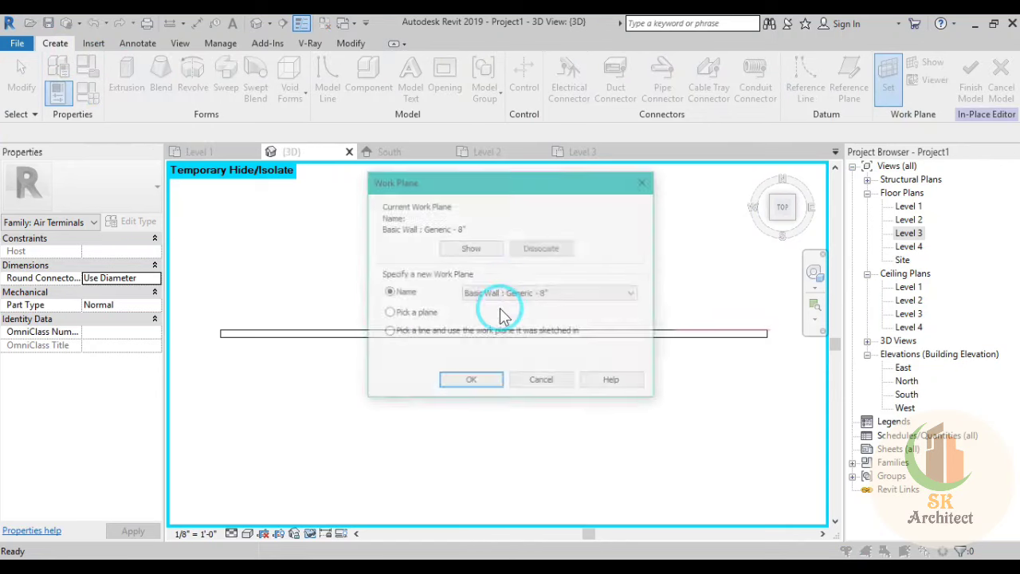
{"action": "left_click", "coordinate": [447, 383]}
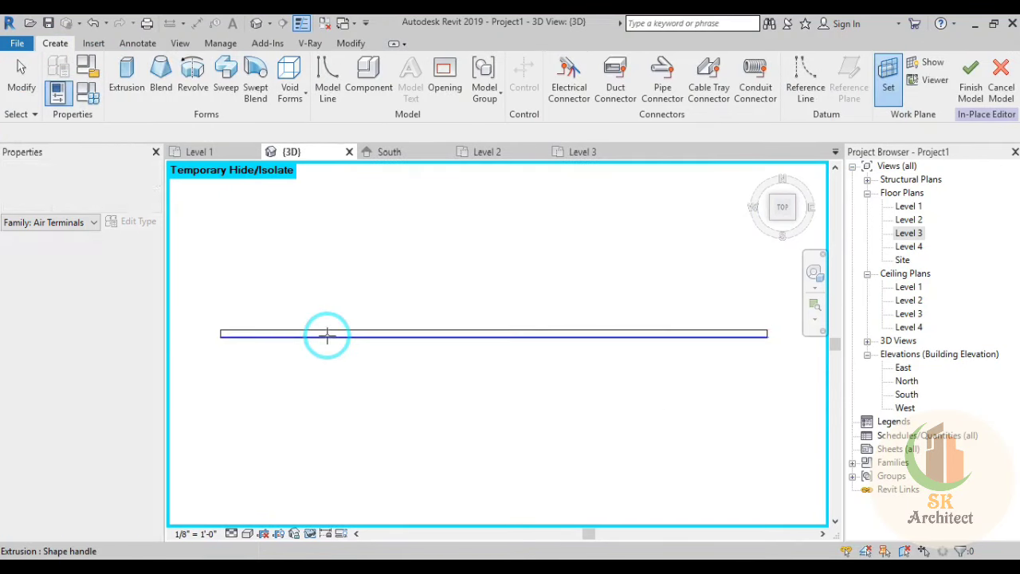
{"action": "scroll", "coordinate": [239, 330], "scroll_direction": "up", "scroll_amount": 2}
{"action": "scroll", "coordinate": [286, 344], "scroll_direction": "up", "scroll_amount": 2}
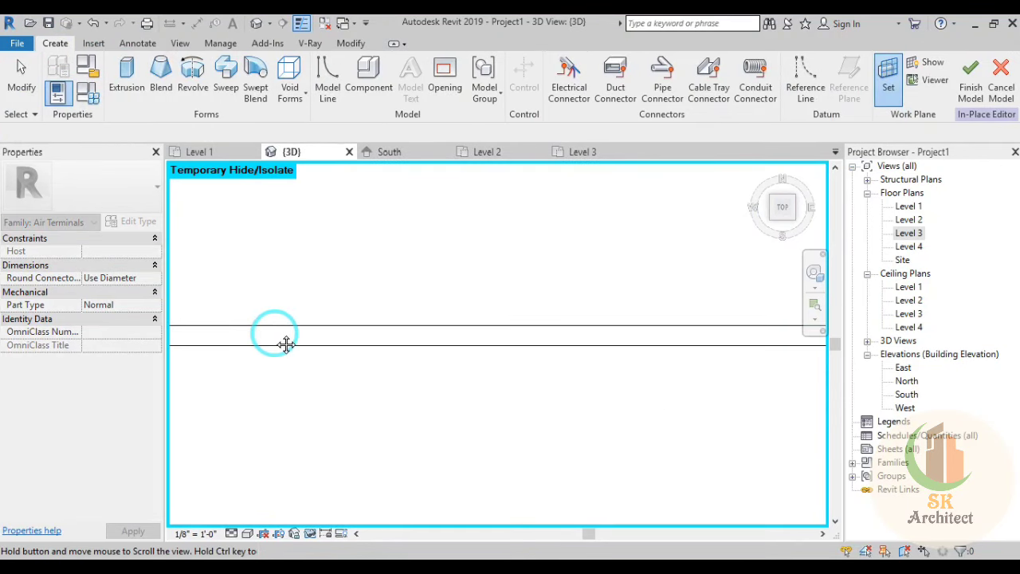
{"action": "left_click", "coordinate": [332, 325]}
{"action": "scroll", "coordinate": [332, 326], "scroll_direction": "down", "scroll_amount": 1}
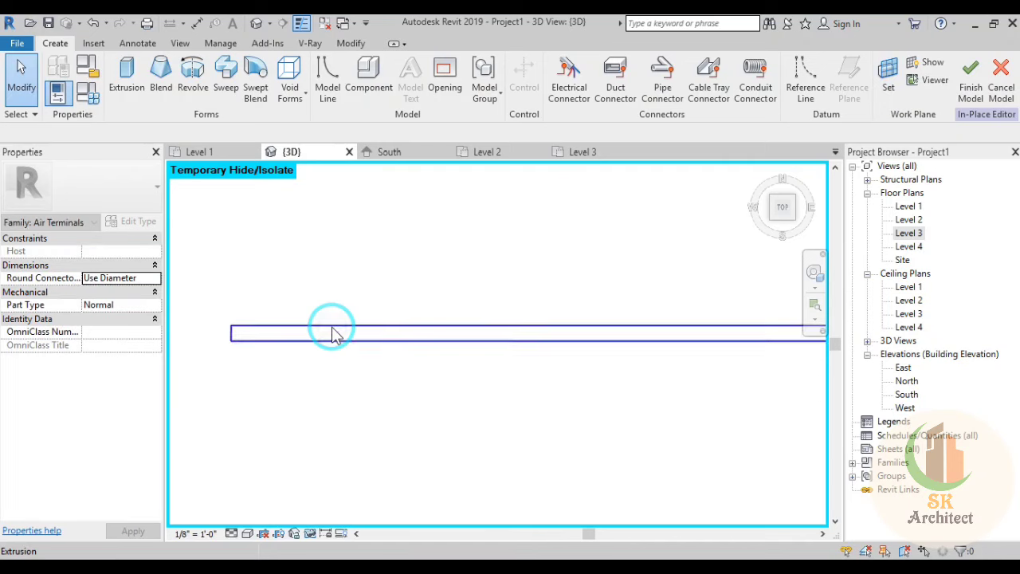
{"action": "scroll", "coordinate": [334, 342], "scroll_direction": "down", "scroll_amount": 2}
{"action": "scroll", "coordinate": [326, 353], "scroll_direction": "up", "scroll_amount": 1}
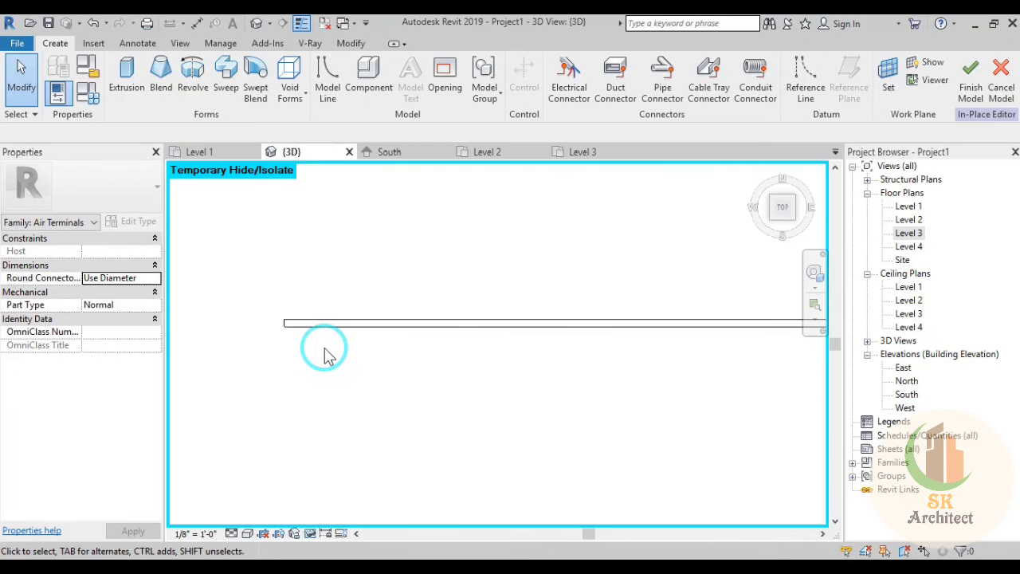
{"action": "middle_click_drag", "start_coordinate": [324, 350], "coordinate": [273, 361]}
Step: Start a void extrusion and draw a short line along the band's left edge
{"action": "left_click", "coordinate": [289, 89]}
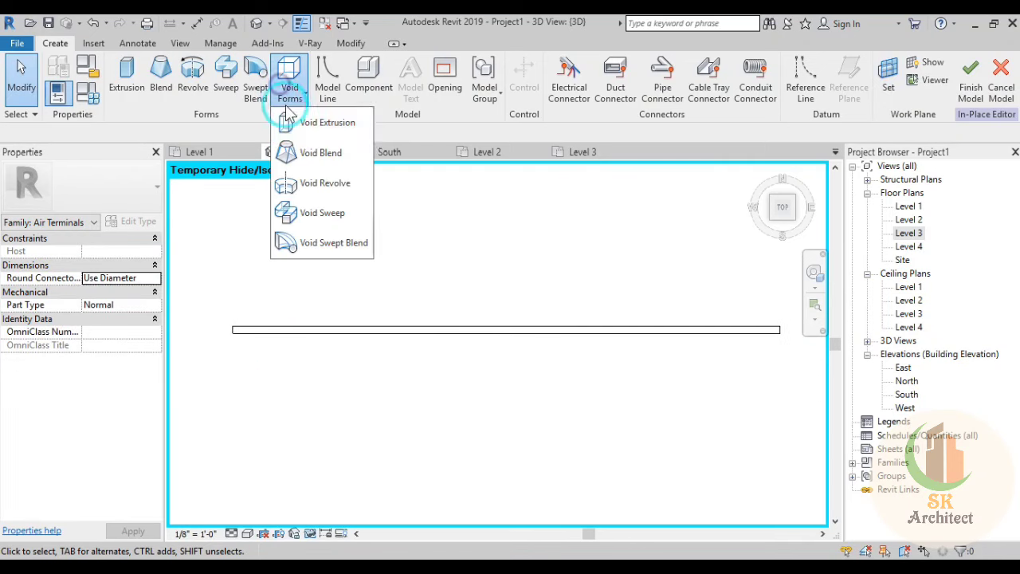
{"action": "left_click", "coordinate": [288, 122]}
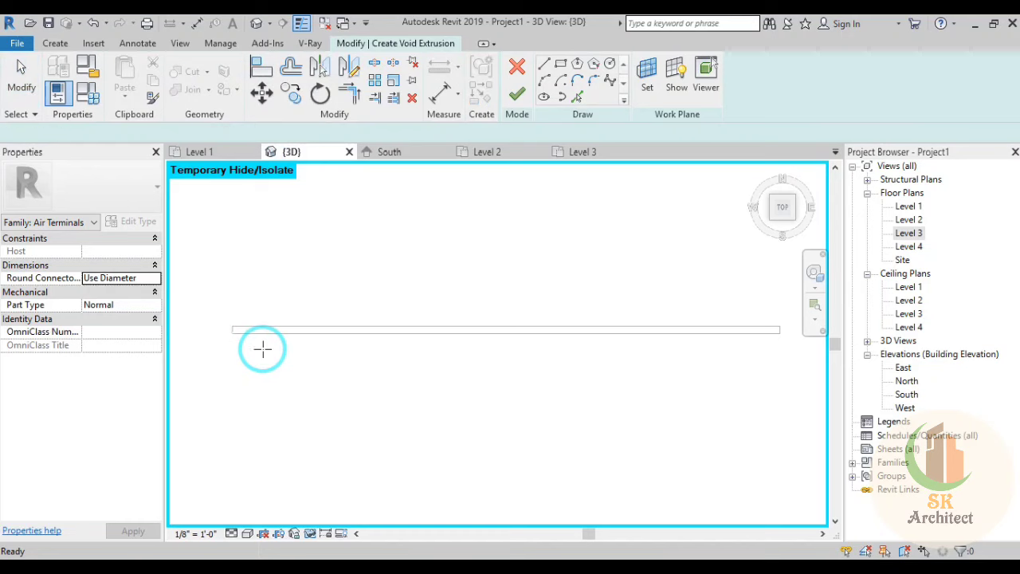
{"action": "middle_click_drag", "start_coordinate": [264, 348], "coordinate": [393, 377]}
{"action": "scroll", "coordinate": [303, 353], "scroll_direction": "up", "scroll_amount": 2}
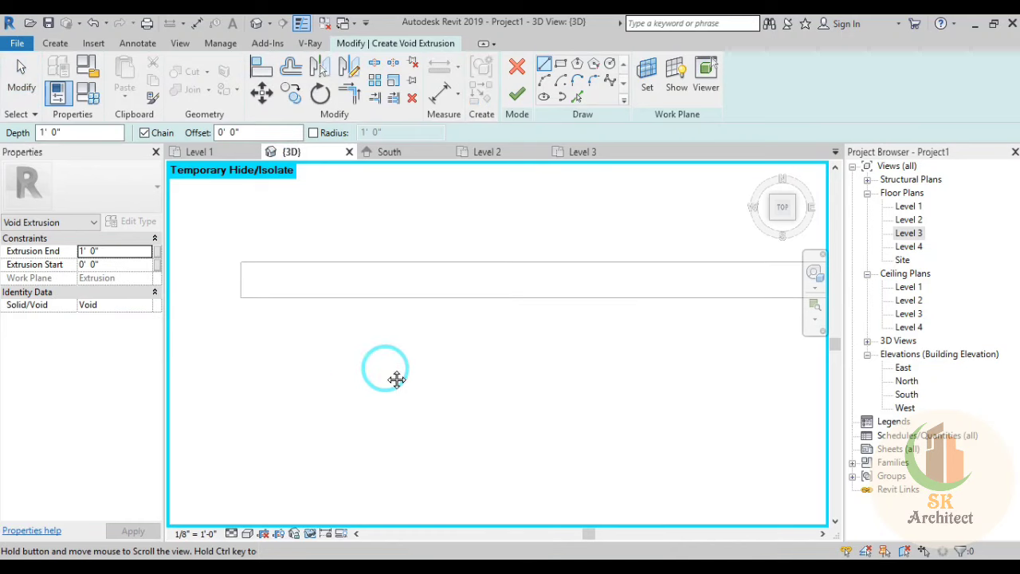
{"action": "left_click", "coordinate": [263, 298]}
{"action": "scroll", "coordinate": [277, 298], "scroll_direction": "up", "scroll_amount": 2}
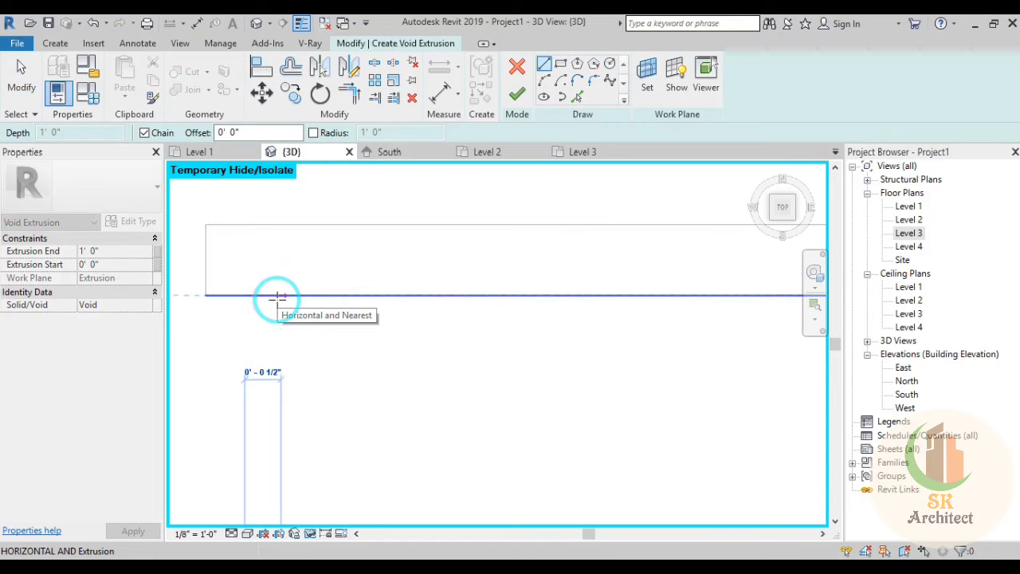
{"action": "left_click", "coordinate": [276, 298]}
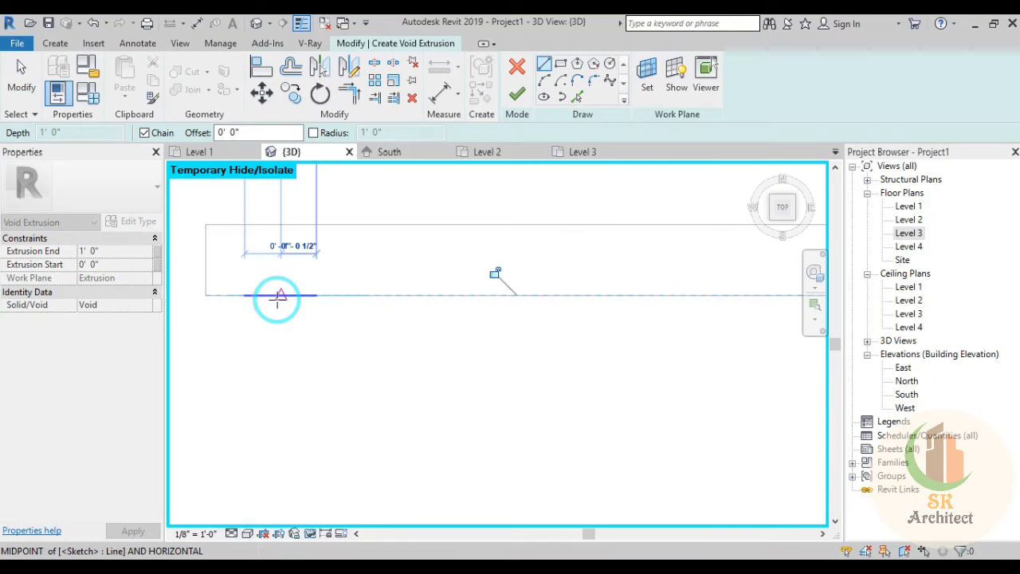
Step: Close the half-round profile with a Start-End-Radius arc and finish the void
{"action": "left_click", "coordinate": [543, 81]}
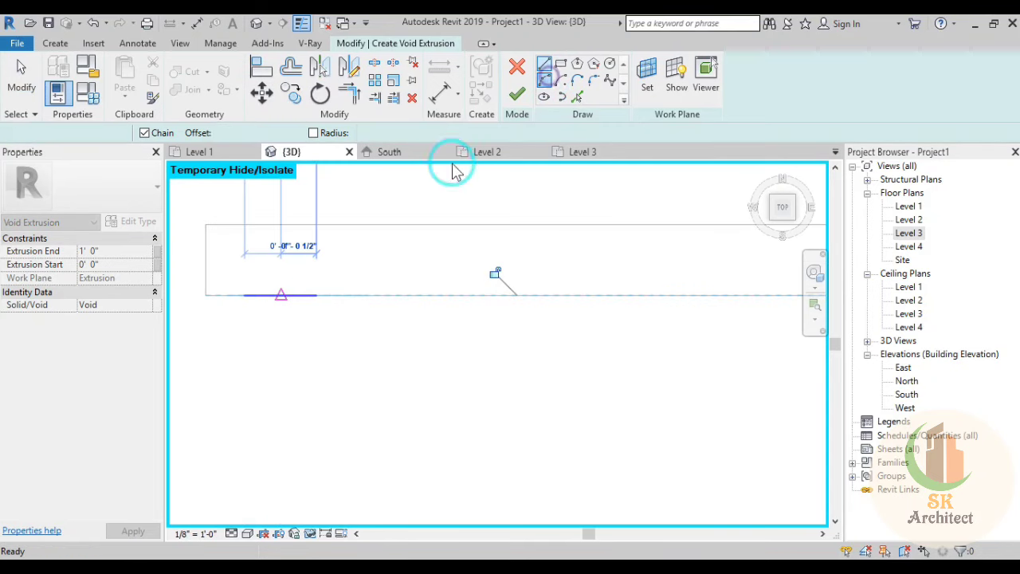
{"action": "left_click", "coordinate": [243, 297]}
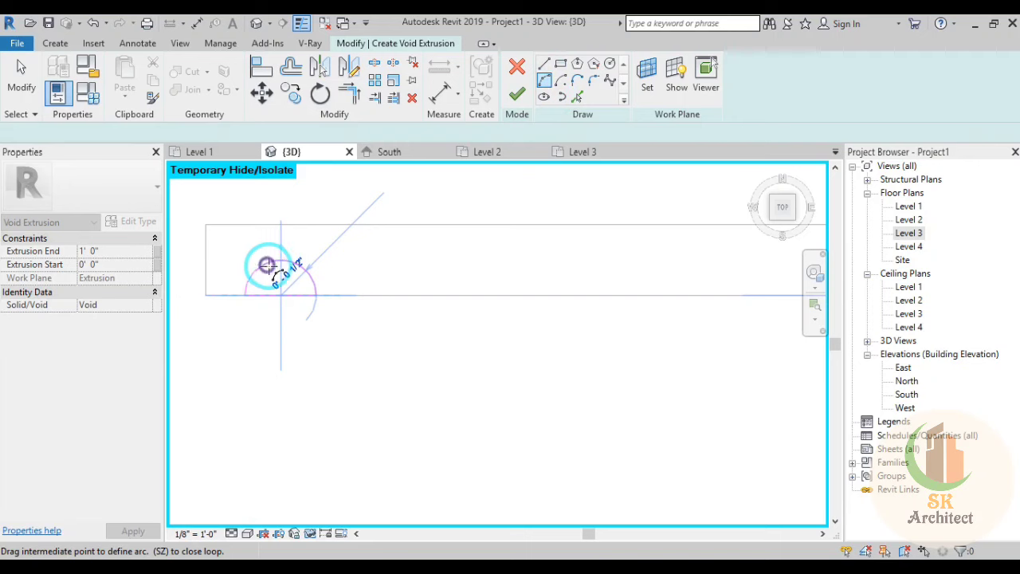
{"action": "left_click", "coordinate": [267, 265]}
{"action": "scroll", "coordinate": [397, 350], "scroll_direction": "down", "scroll_amount": 1}
{"action": "key", "text": "Escape"}
{"action": "key", "text": "Escape"}
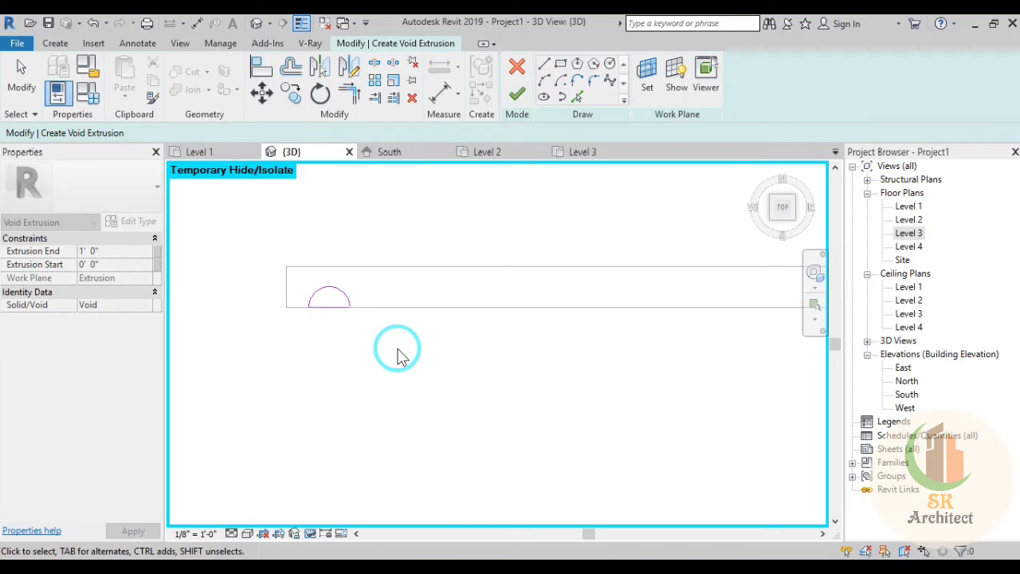
{"action": "left_click", "coordinate": [516, 94]}
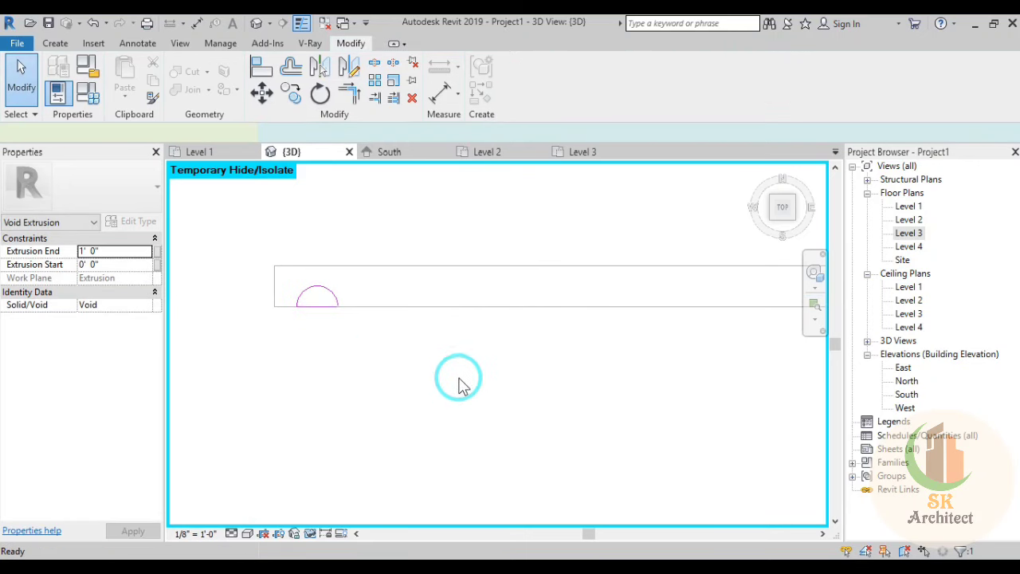
{"action": "mouse_move", "coordinate": [335, 353]}
{"action": "middle_mouse_down", "text": "shift"}
{"action": "mouse_move", "coordinate": [455, 449]}
{"action": "mouse_move", "coordinate": [481, 285]}
{"action": "mouse_move", "coordinate": [439, 289]}
{"action": "middle_mouse_up", "text": "shift"}
{"action": "mouse_move", "coordinate": [348, 200]}
{"action": "middle_mouse_down"}
{"action": "mouse_move", "coordinate": [337, 421]}
{"action": "mouse_move", "coordinate": [333, 406]}
{"action": "middle_mouse_up"}
{"action": "scroll", "coordinate": [330, 343], "scroll_direction": "up", "scroll_amount": 3}
Step: Select the half-round void and set its Extrusion End to 20'
{"action": "left_click", "coordinate": [328, 320]}
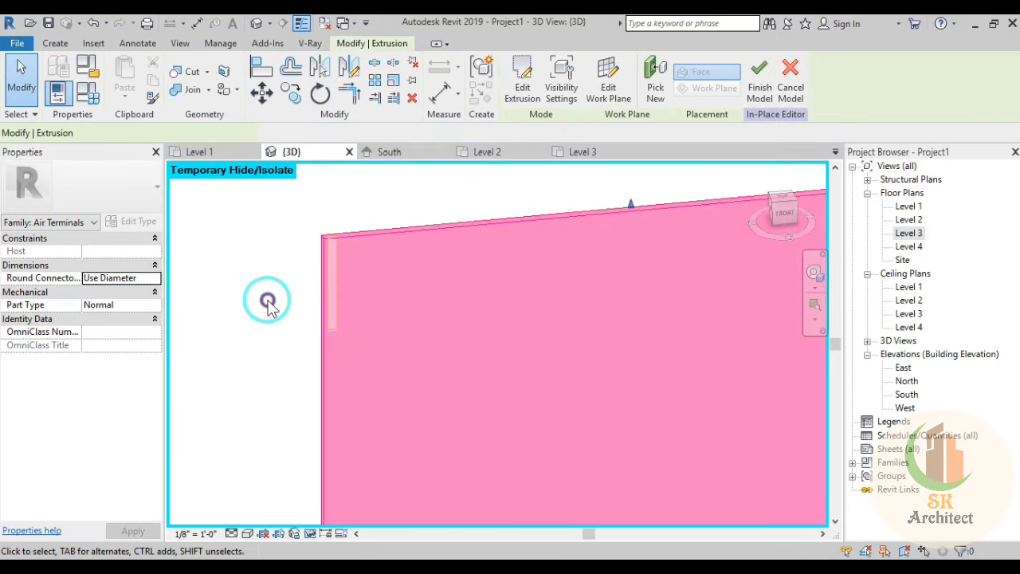
{"action": "left_click", "coordinate": [268, 301]}
{"action": "left_click", "coordinate": [333, 291]}
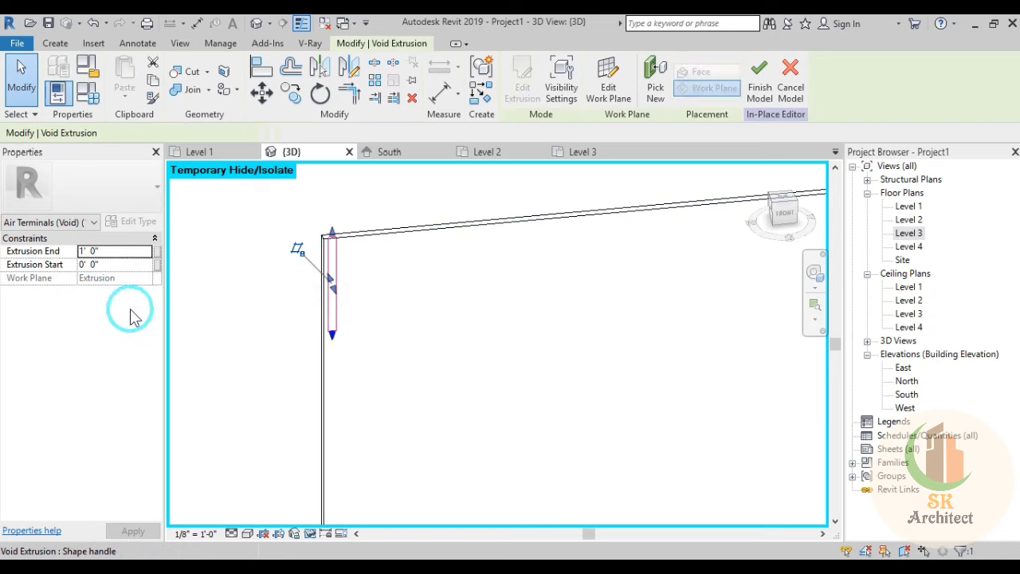
{"action": "left_click", "coordinate": [136, 252]}
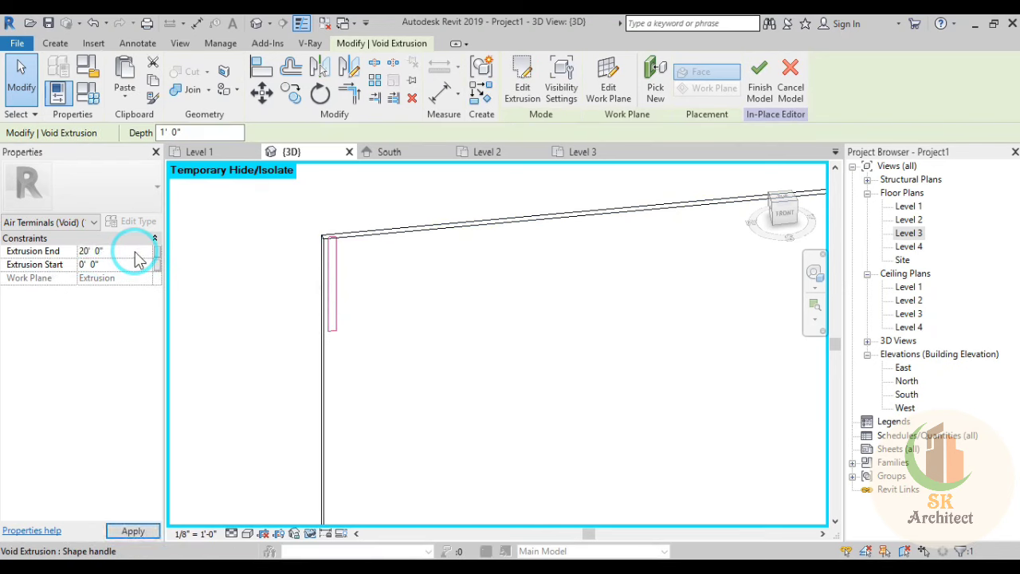
{"action": "scroll", "coordinate": [227, 281], "scroll_direction": "up", "scroll_amount": 3}
{"action": "scroll", "coordinate": [319, 263], "scroll_direction": "down", "scroll_amount": 2}
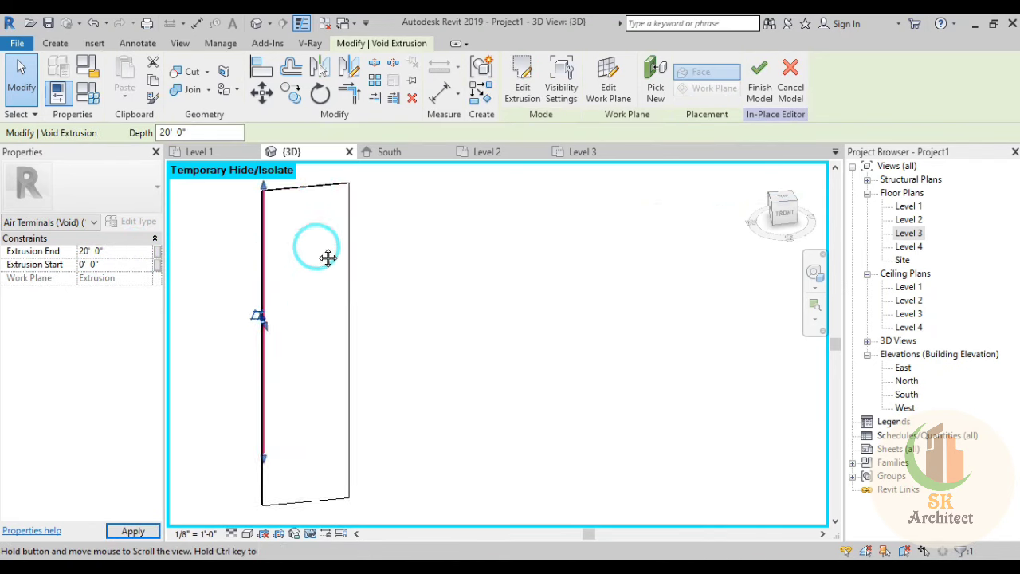
{"action": "scroll", "coordinate": [255, 410], "scroll_direction": "up", "scroll_amount": 2}
{"action": "scroll", "coordinate": [278, 279], "scroll_direction": "up", "scroll_amount": 2}
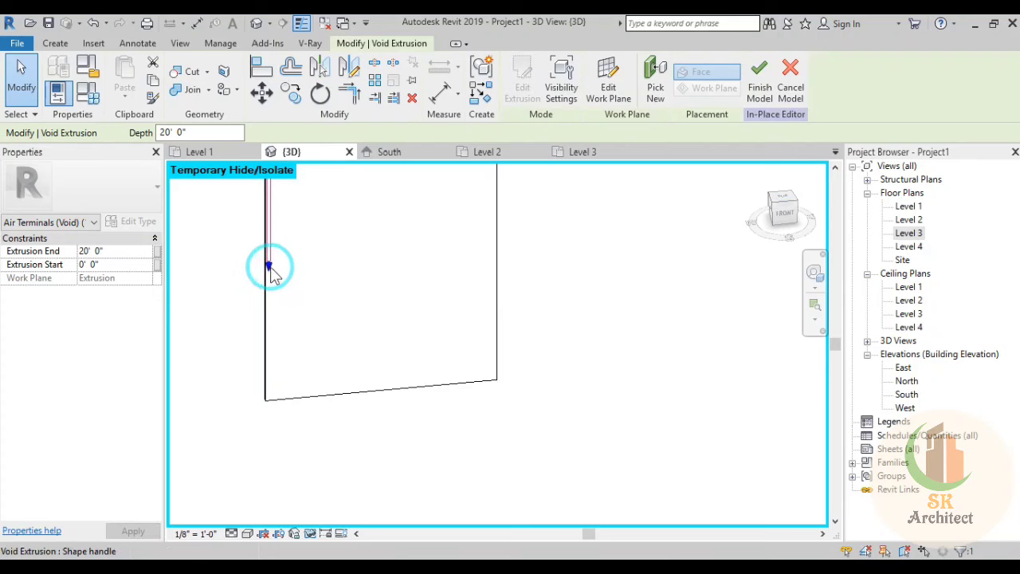
Step: Stretch the void to the panel's bottom edge (24' 0") and view it from Top
{"action": "left_click_drag", "start_coordinate": [271, 269], "coordinate": [291, 400]}
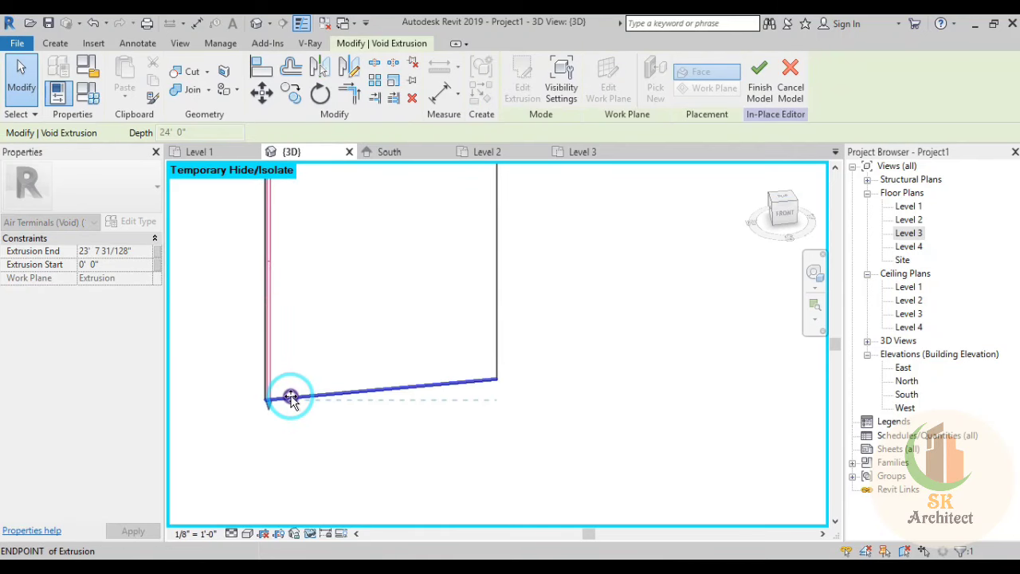
{"action": "left_click", "coordinate": [610, 392]}
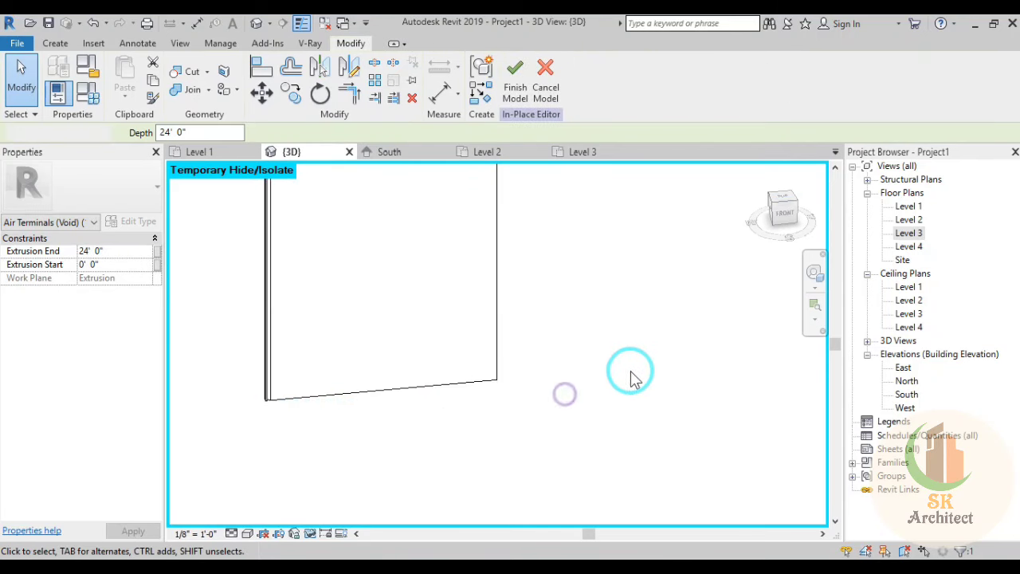
{"action": "mouse_move", "coordinate": [631, 379]}
{"action": "middle_mouse_down", "text": "shift"}
{"action": "mouse_move", "coordinate": [619, 471]}
{"action": "mouse_move", "coordinate": [596, 490]}
{"action": "middle_mouse_up", "text": "shift"}
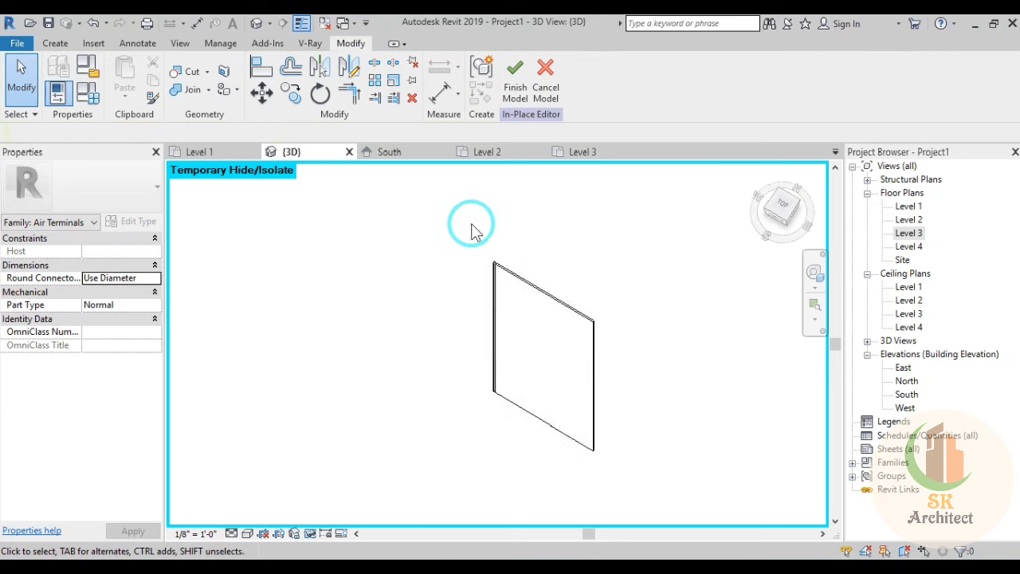
{"action": "scroll", "coordinate": [505, 285], "scroll_direction": "up", "scroll_amount": 3}
{"action": "scroll", "coordinate": [526, 335], "scroll_direction": "up", "scroll_amount": 2}
{"action": "left_click", "coordinate": [546, 389]}
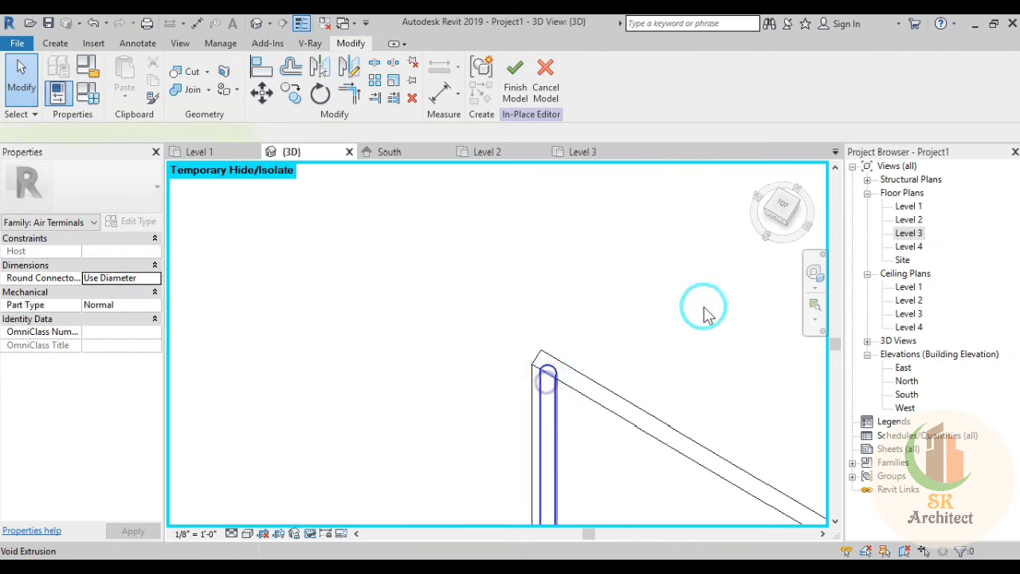
{"action": "mouse_move", "coordinate": [706, 311]}
{"action": "middle_mouse_down"}
{"action": "mouse_move", "coordinate": [539, 236]}
{"action": "mouse_move", "coordinate": [550, 319]}
{"action": "mouse_move", "coordinate": [763, 235]}
{"action": "middle_mouse_up"}
{"action": "left_click", "coordinate": [781, 207]}
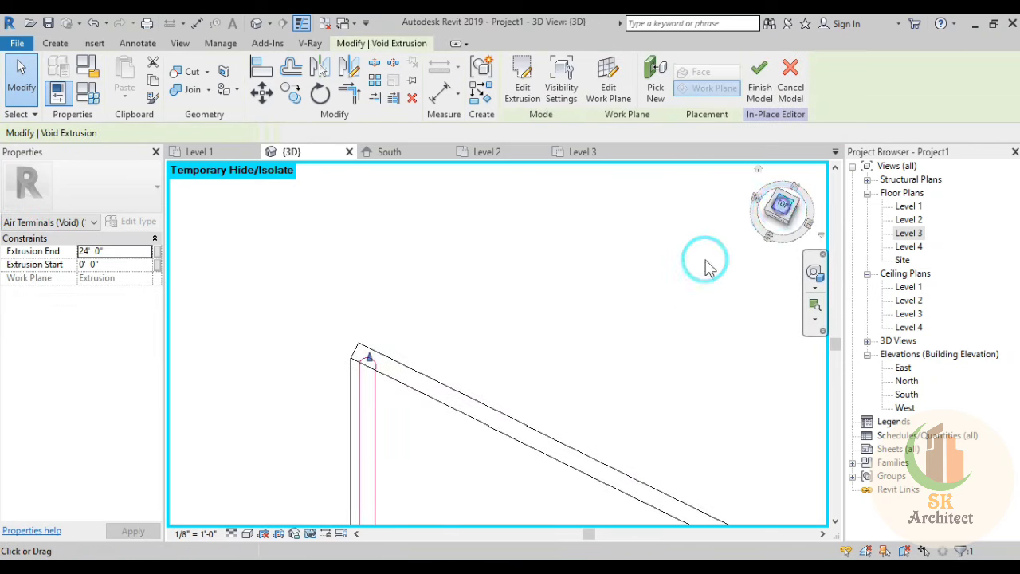
{"action": "scroll", "coordinate": [510, 367], "scroll_direction": "up", "scroll_amount": 3}
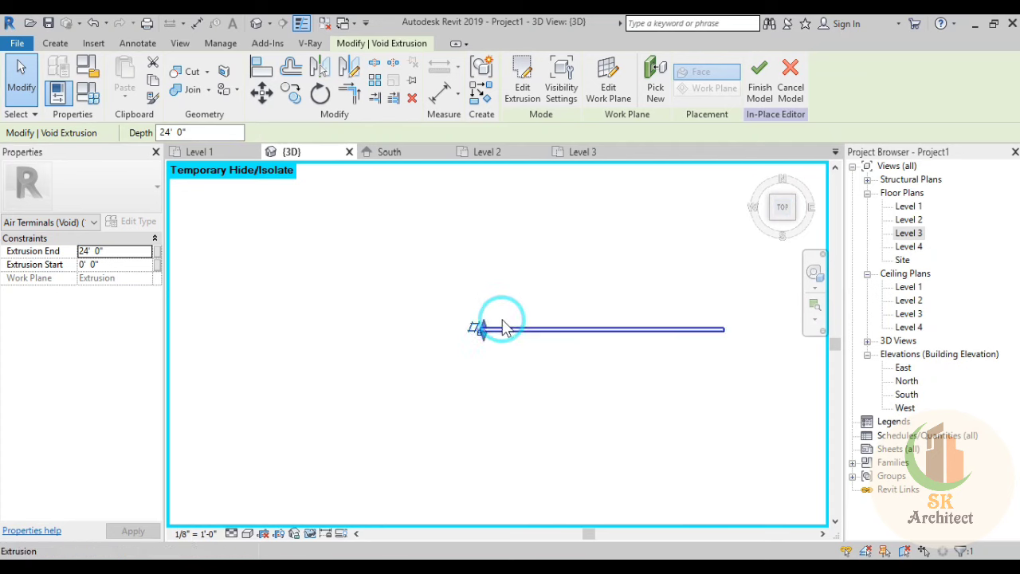
{"action": "scroll", "coordinate": [410, 326], "scroll_direction": "up", "scroll_amount": 3}
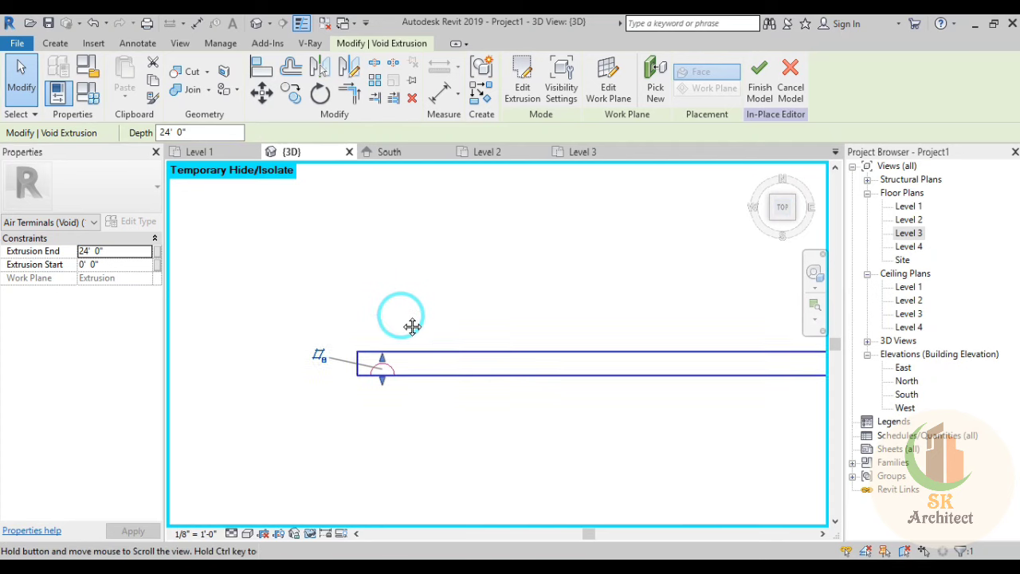
Step: Array the half-round void 25 times along the band, spaced to the last copy
{"action": "left_click", "coordinate": [375, 79]}
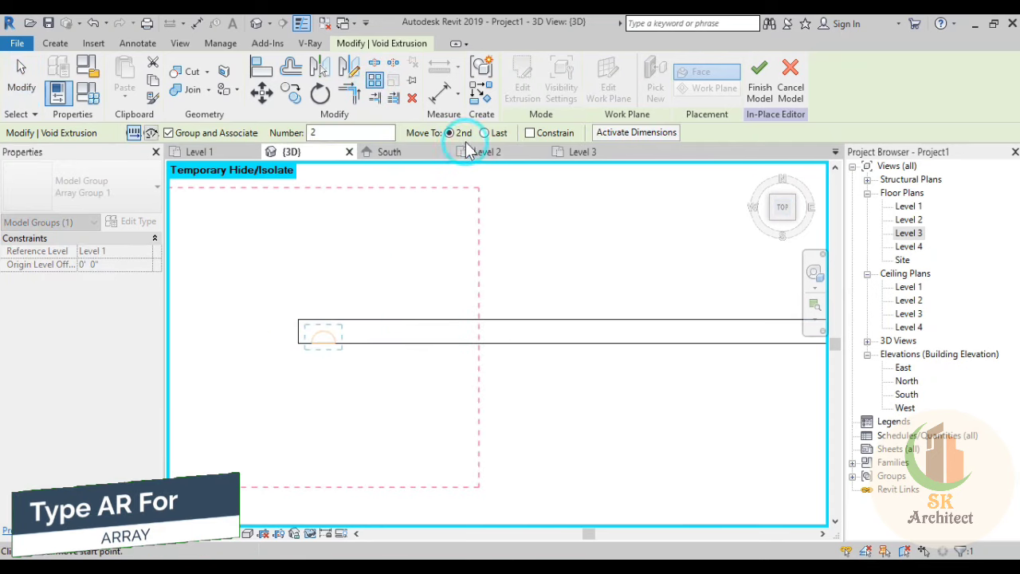
{"action": "left_click", "coordinate": [488, 134]}
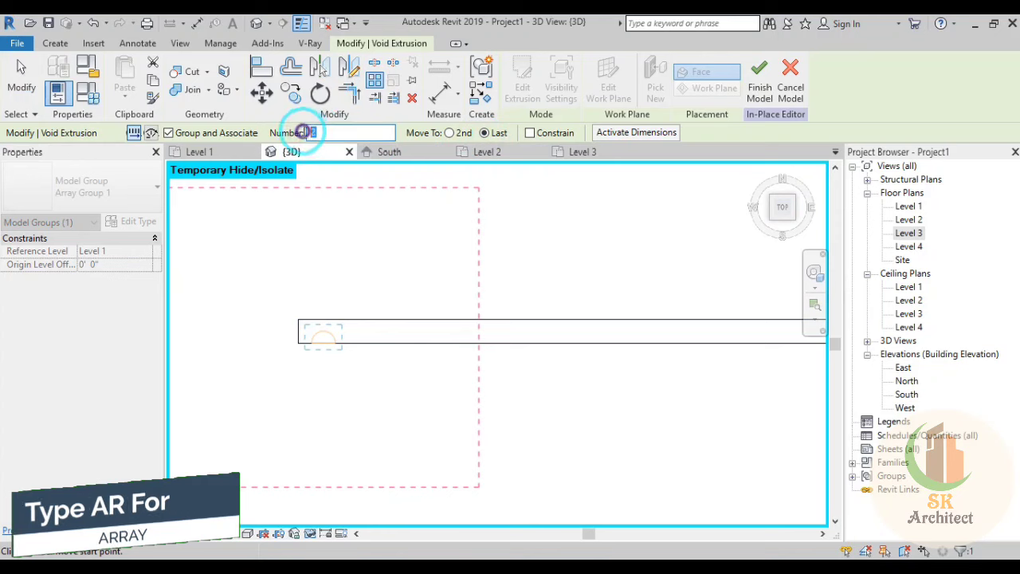
{"action": "double_click", "coordinate": [337, 132]}
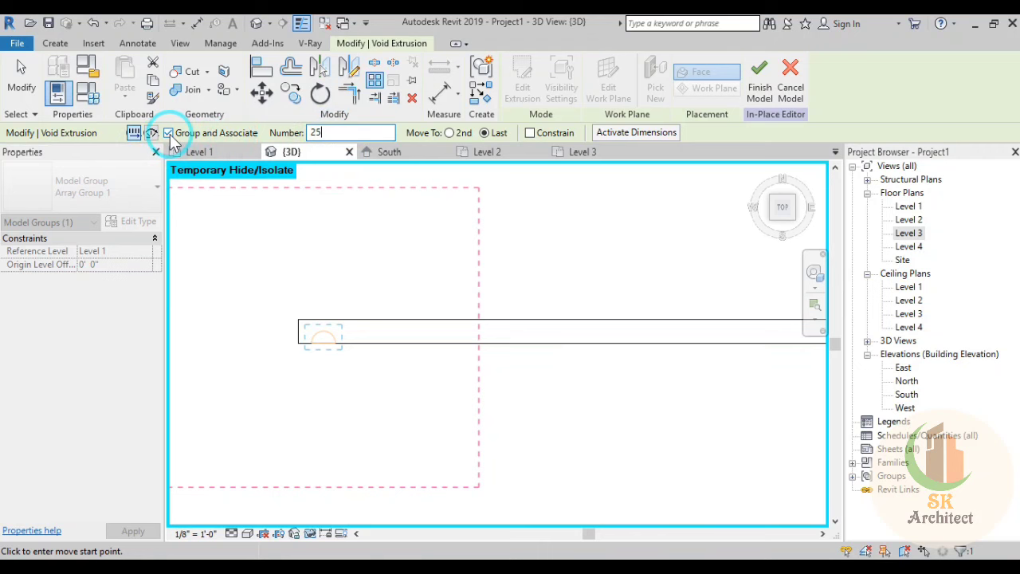
{"action": "left_click", "coordinate": [335, 343]}
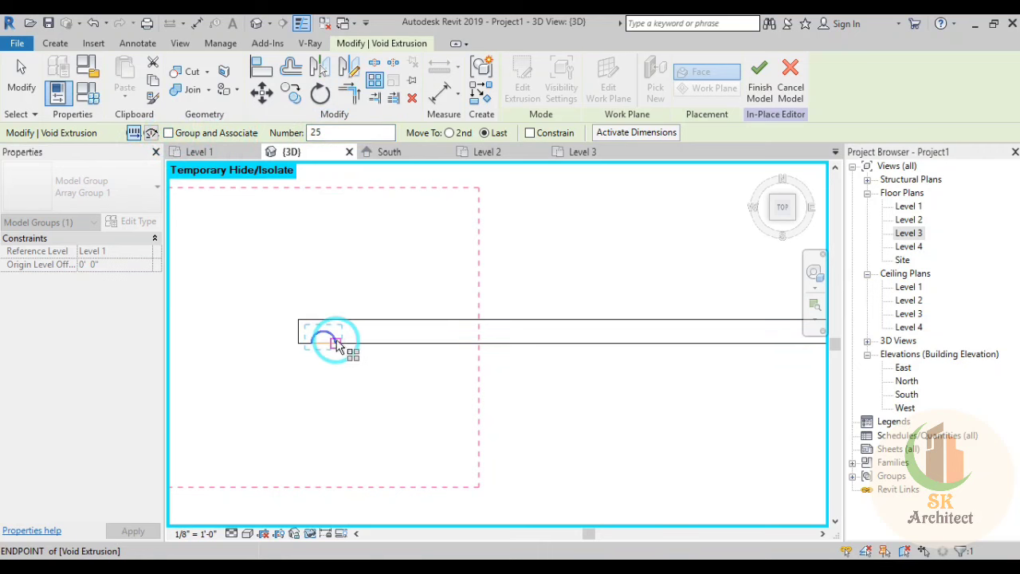
{"action": "scroll", "coordinate": [733, 360], "scroll_direction": "down", "scroll_amount": 2}
{"action": "middle_click_drag", "start_coordinate": [733, 360], "coordinate": [356, 339]}
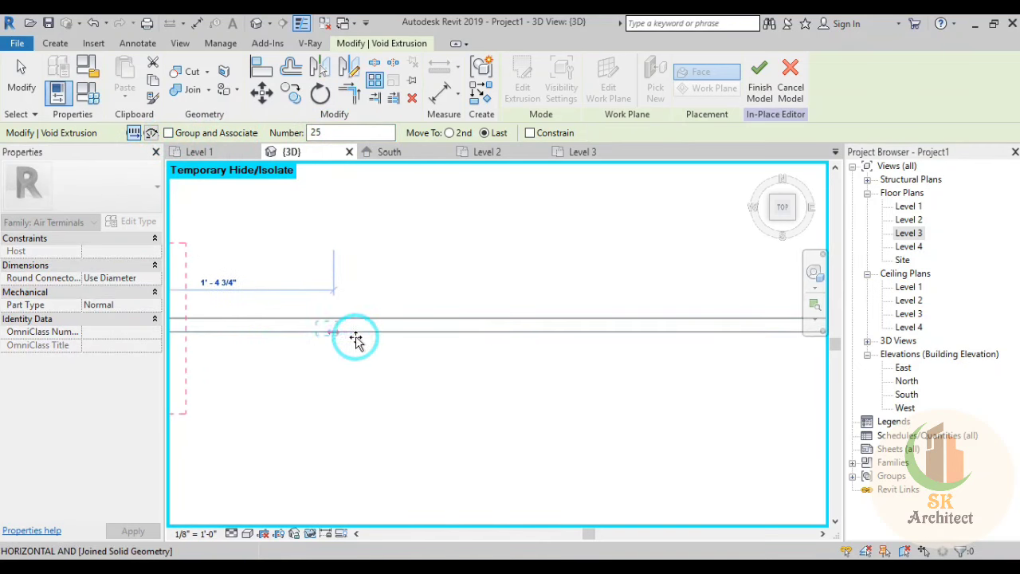
{"action": "mouse_move", "coordinate": [603, 342]}
{"action": "middle_mouse_down"}
{"action": "mouse_move", "coordinate": [449, 311]}
{"action": "mouse_move", "coordinate": [721, 320]}
{"action": "mouse_move", "coordinate": [620, 321]}
{"action": "middle_mouse_up"}
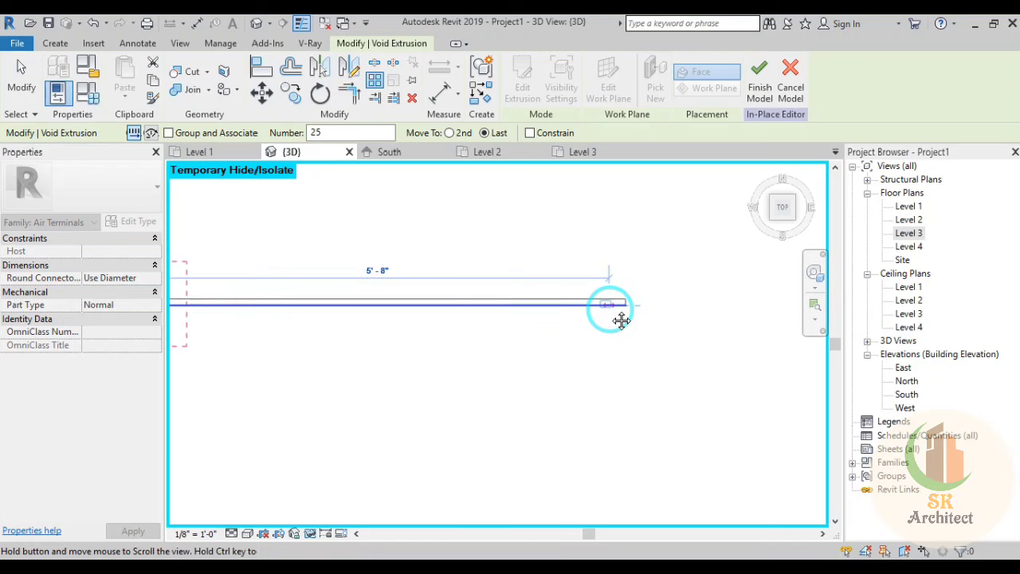
{"action": "left_click", "coordinate": [612, 306]}
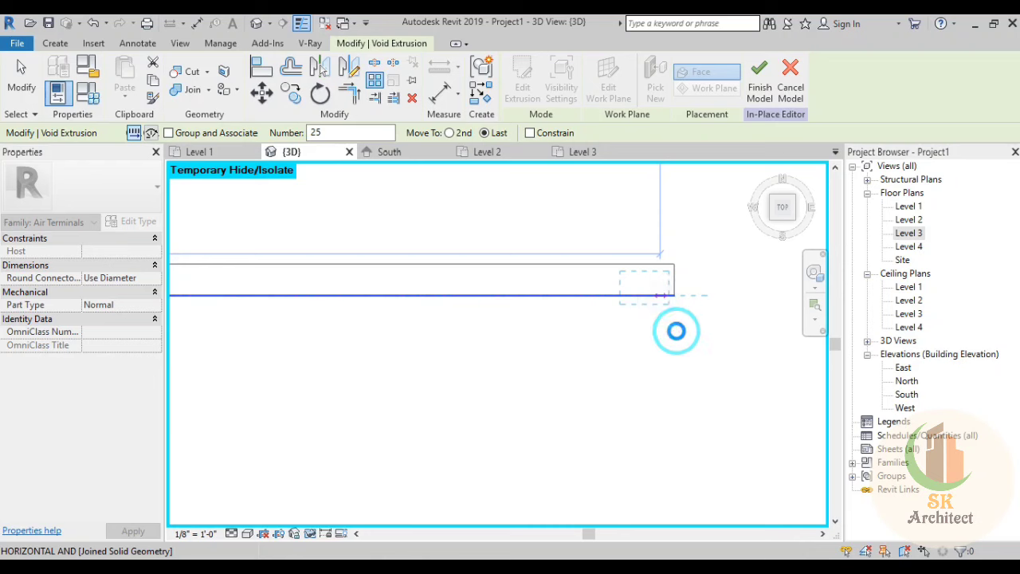
Step: Inspect the fluted panel from an oblique 3D angle and select it
{"action": "left_click", "coordinate": [676, 331]}
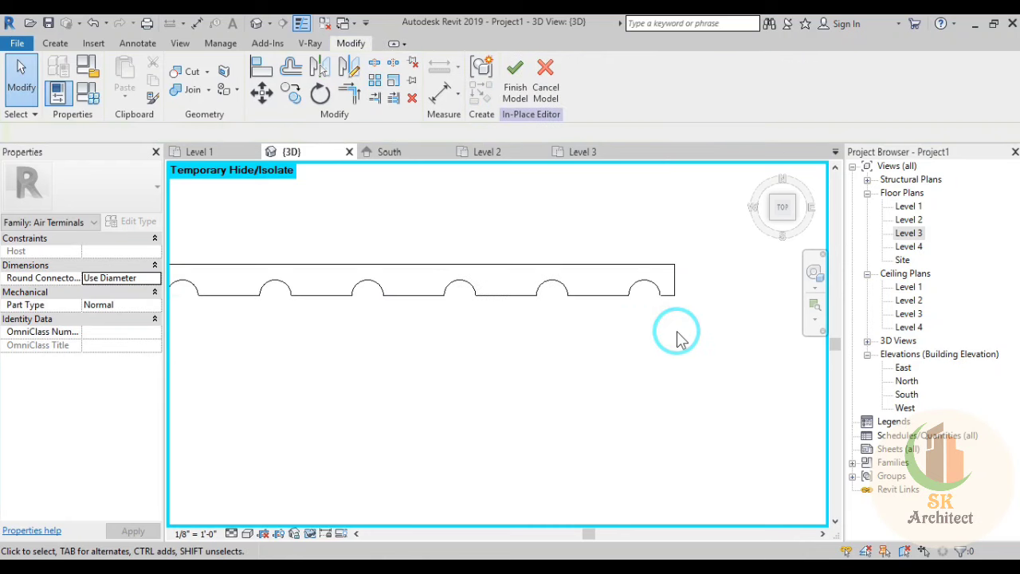
{"action": "scroll", "coordinate": [676, 331], "scroll_direction": "down", "scroll_amount": 1}
{"action": "scroll", "coordinate": [656, 329], "scroll_direction": "down", "scroll_amount": 1}
{"action": "scroll", "coordinate": [503, 371], "scroll_direction": "down", "scroll_amount": 1}
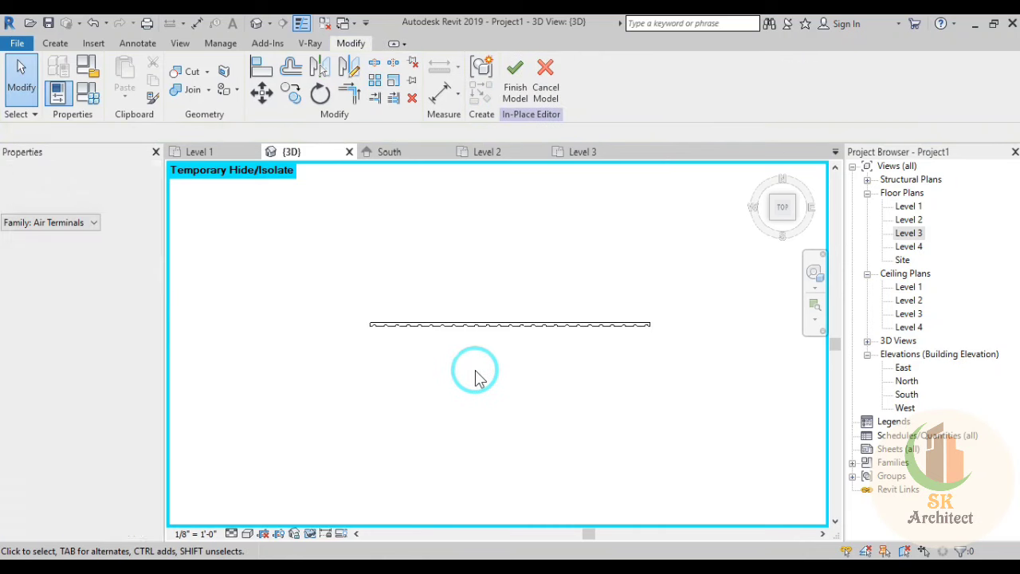
{"action": "scroll", "coordinate": [478, 383], "scroll_direction": "down", "scroll_amount": 1}
{"action": "mouse_move", "coordinate": [500, 412]}
{"action": "middle_mouse_down", "text": "shift"}
{"action": "mouse_move", "coordinate": [523, 255]}
{"action": "mouse_move", "coordinate": [619, 412]}
{"action": "mouse_move", "coordinate": [526, 371]}
{"action": "middle_mouse_up", "text": "shift"}
{"action": "scroll", "coordinate": [619, 412], "scroll_direction": "down", "scroll_amount": 2}
{"action": "scroll", "coordinate": [505, 403], "scroll_direction": "up", "scroll_amount": 1}
{"action": "scroll", "coordinate": [453, 352], "scroll_direction": "up", "scroll_amount": 2}
{"action": "middle_click_drag", "start_coordinate": [452, 352], "coordinate": [610, 466]}
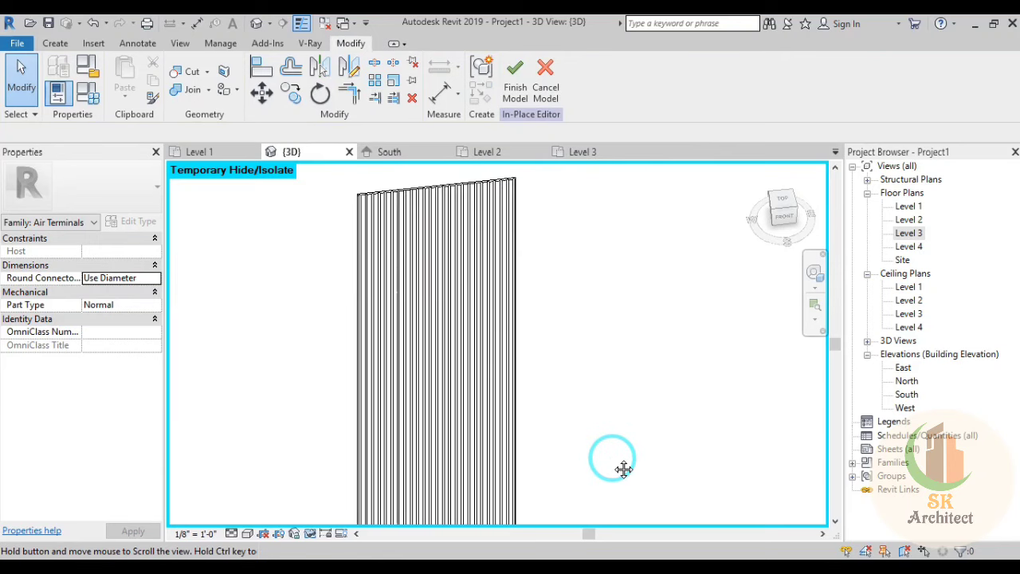
{"action": "mouse_move", "coordinate": [373, 217]}
{"action": "middle_mouse_down", "text": "shift"}
{"action": "mouse_move", "coordinate": [298, 184]}
{"action": "mouse_move", "coordinate": [305, 221]}
{"action": "mouse_move", "coordinate": [346, 278]}
{"action": "mouse_move", "coordinate": [381, 299]}
{"action": "middle_mouse_up", "text": "shift"}
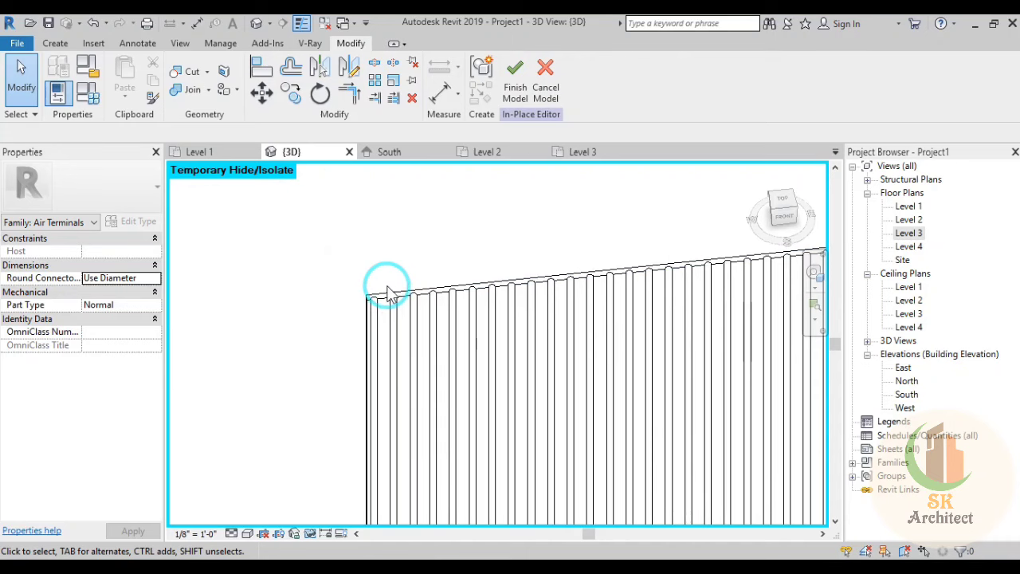
{"action": "left_click", "coordinate": [388, 298]}
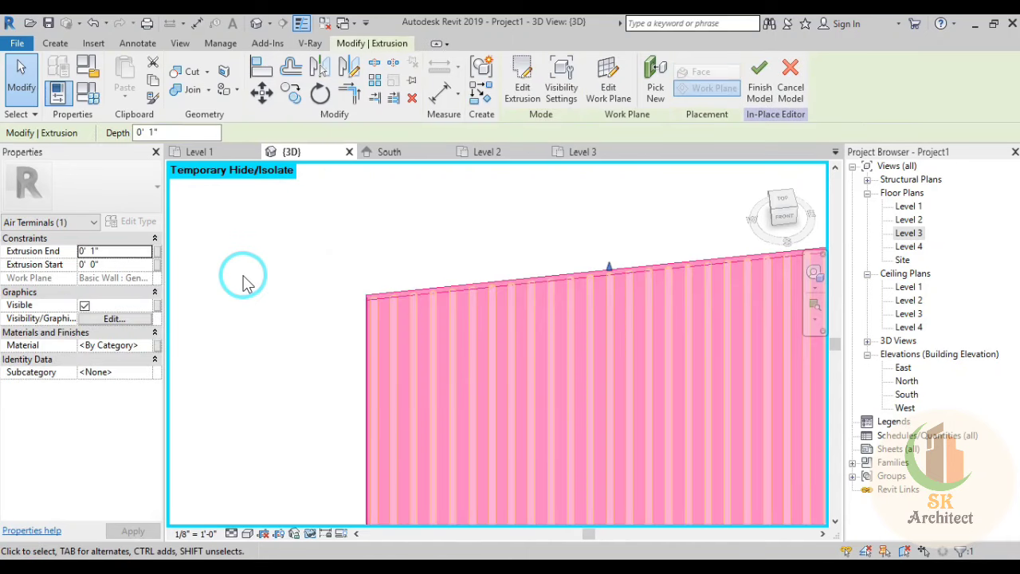
Step: Search 'wood', add the Bamboo library material to the project and rename it Wood 1
{"action": "left_click", "coordinate": [150, 346]}
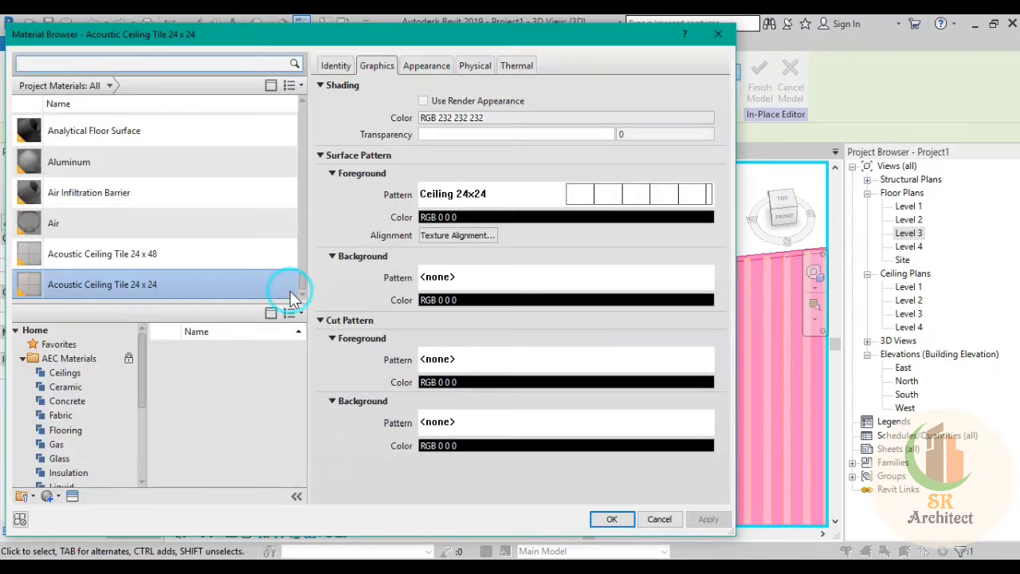
{"action": "scroll", "coordinate": [155, 112], "scroll_direction": "up", "scroll_amount": 1}
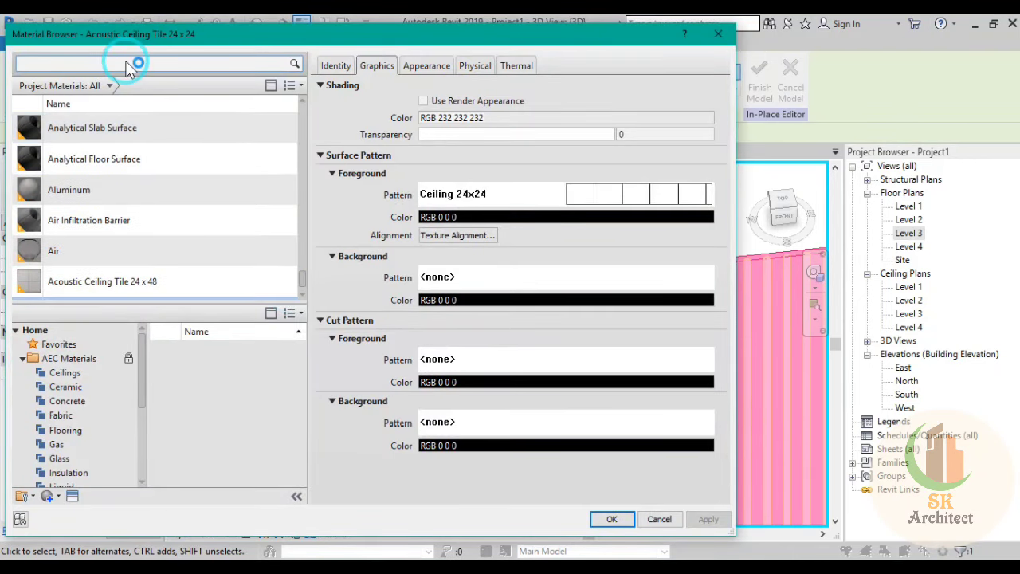
{"action": "left_click", "coordinate": [85, 66]}
{"action": "type", "text": "wood"}
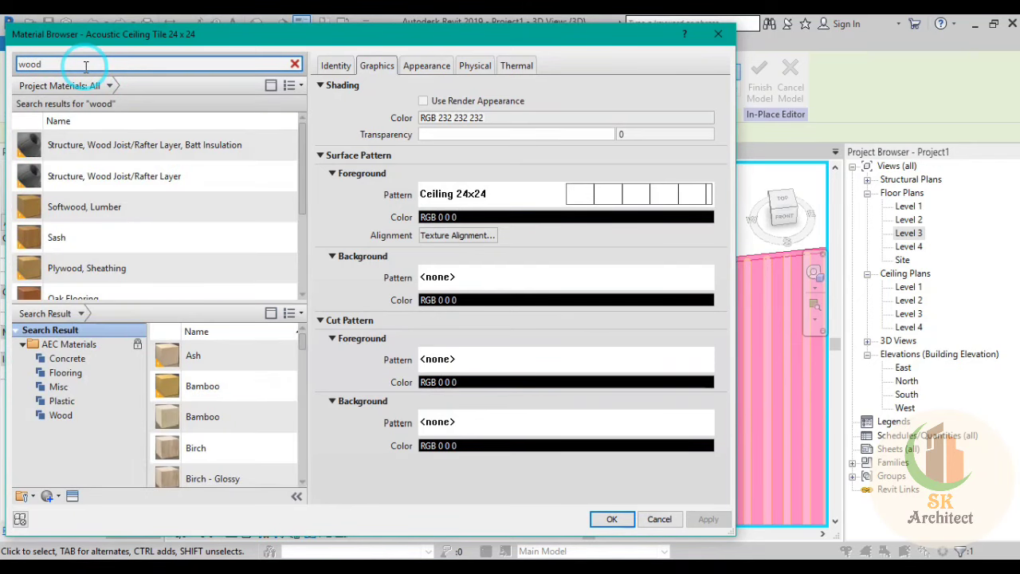
{"action": "scroll", "coordinate": [66, 289], "scroll_direction": "down", "scroll_amount": 1}
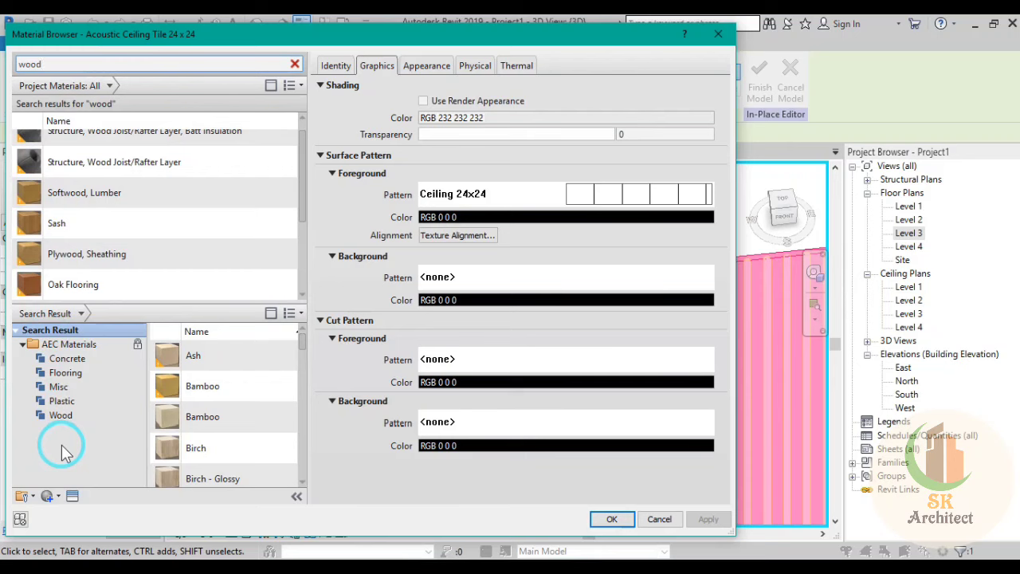
{"action": "mouse_move", "coordinate": [224, 416]}
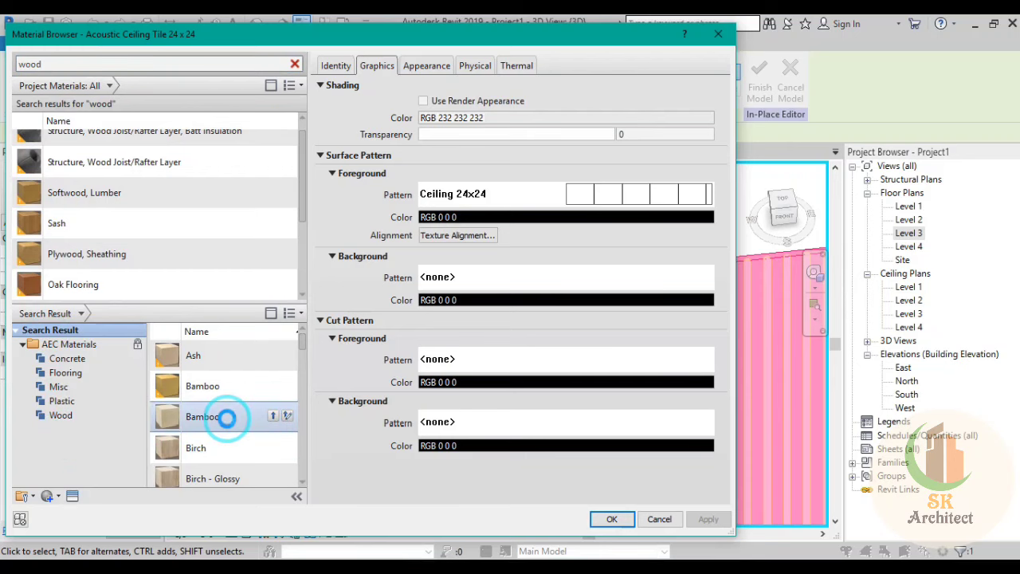
{"action": "left_click", "coordinate": [227, 417]}
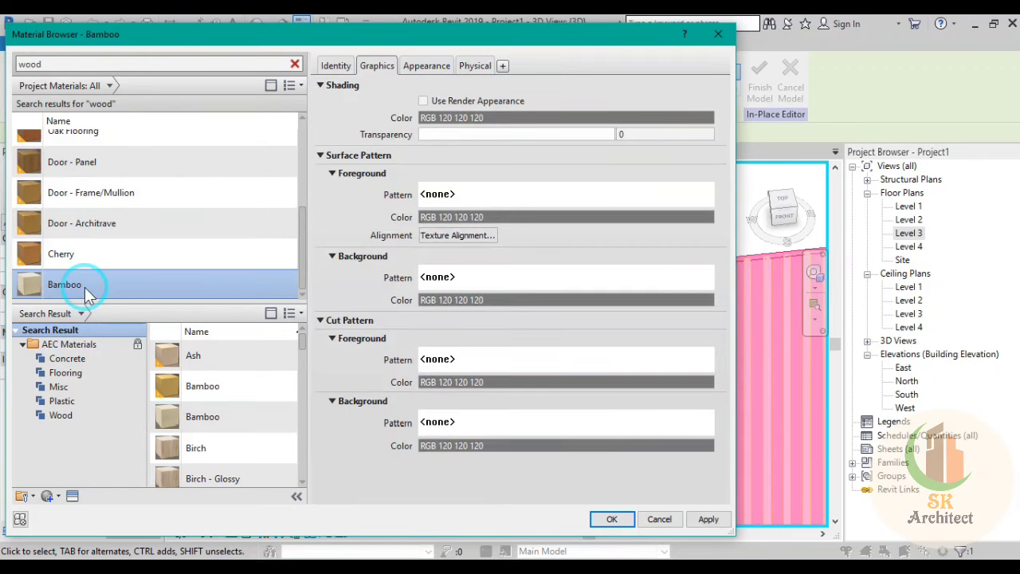
{"action": "right_click", "coordinate": [89, 292]}
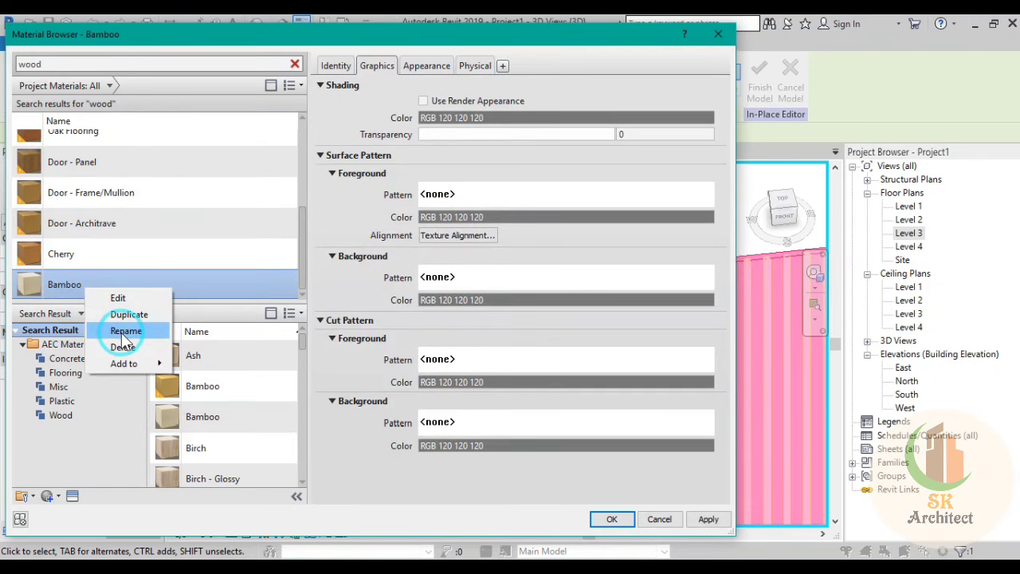
{"action": "left_click", "coordinate": [124, 331]}
{"action": "type", "text": "Wood 1"}
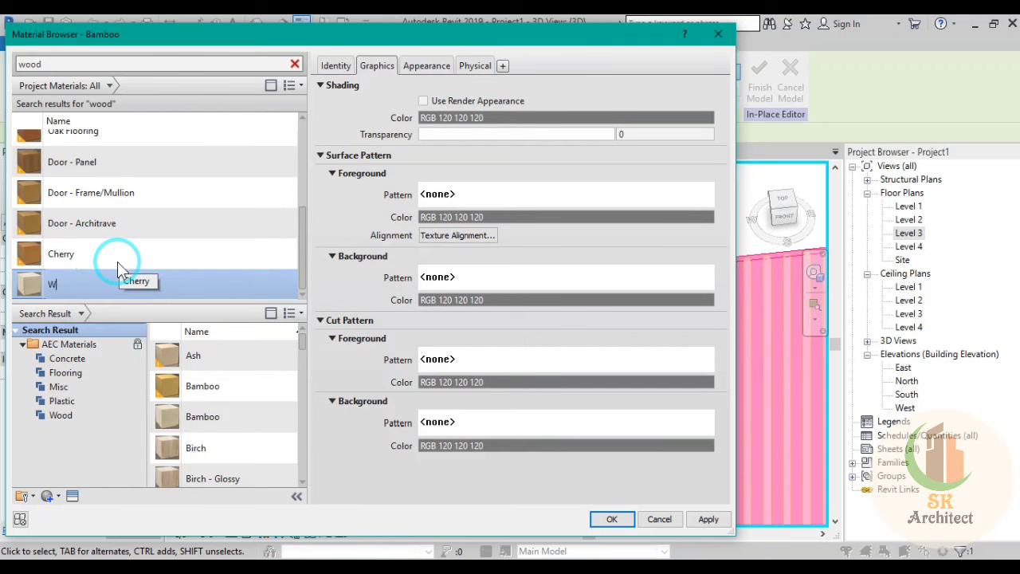
{"action": "key", "text": "Return"}
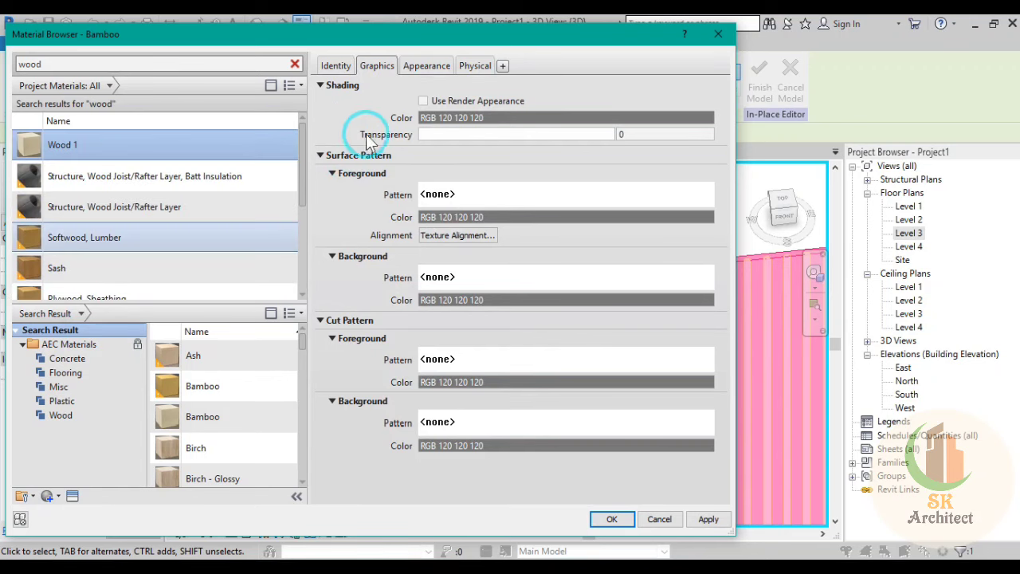
Step: Swap Wood 1's appearance texture for the wood 1.jpg image and open it for preview
{"action": "left_click", "coordinate": [423, 63]}
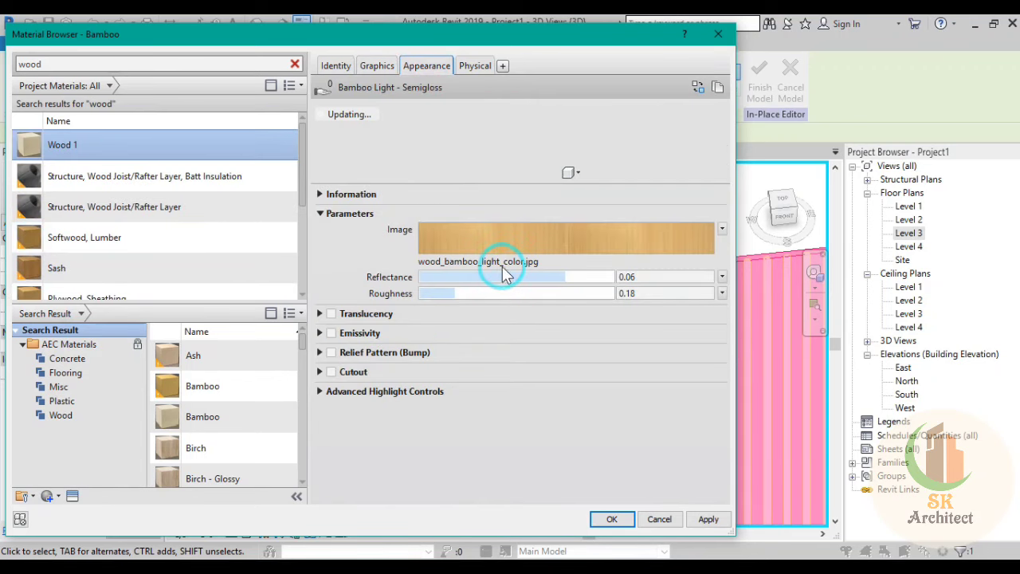
{"action": "left_click", "coordinate": [502, 265]}
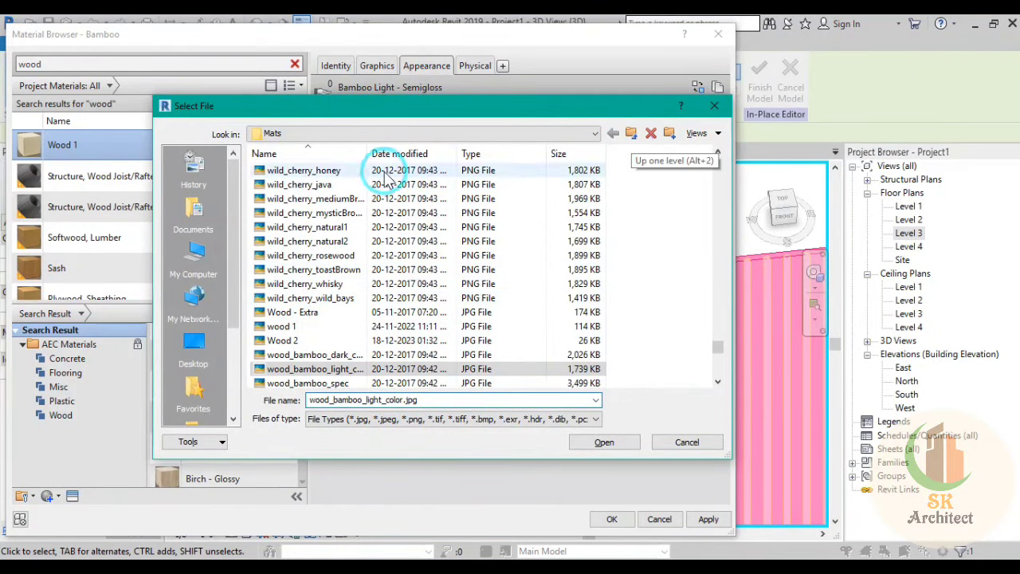
{"action": "left_click", "coordinate": [281, 326]}
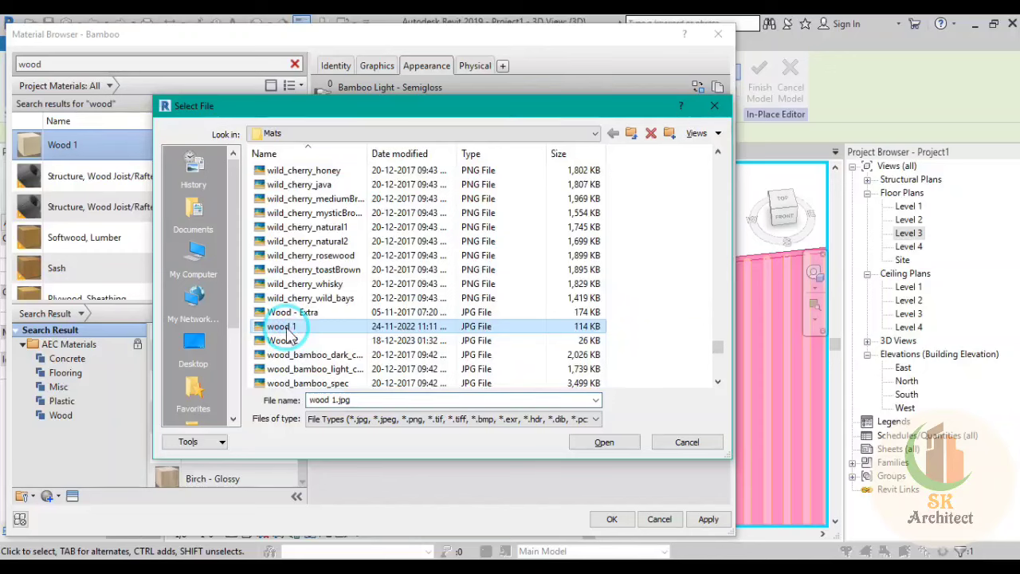
{"action": "right_click", "coordinate": [287, 335]}
{"action": "key", "text": "Escape"}
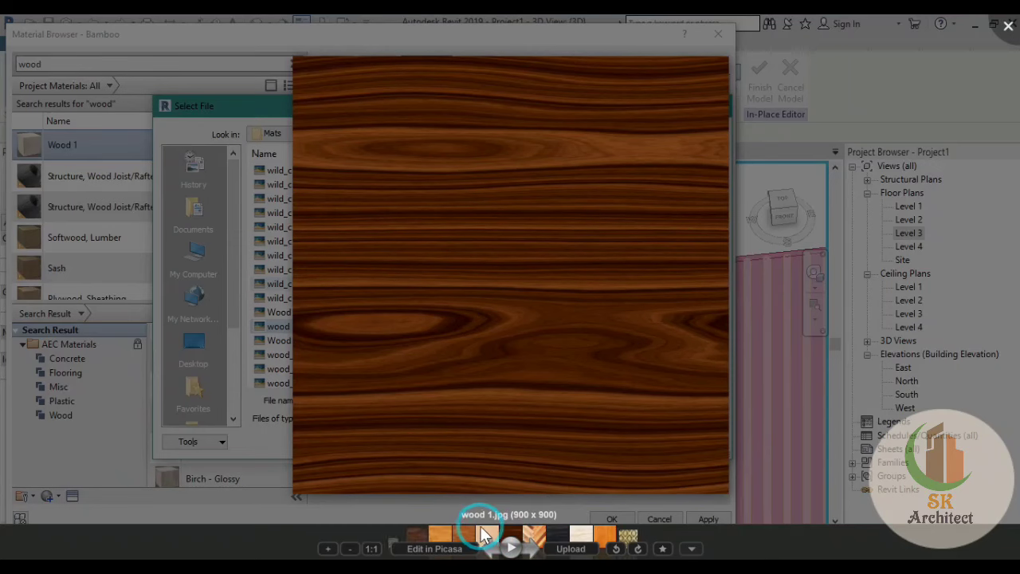
Step: Step through the wood textures to the Red Oak image and locate its file on disk
{"action": "left_click", "coordinate": [485, 532]}
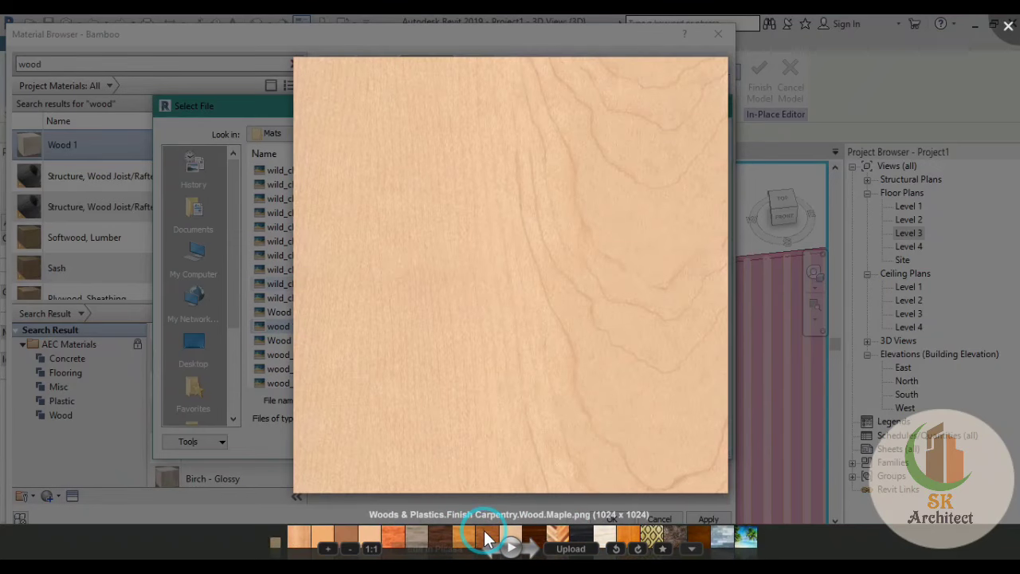
{"action": "left_click", "coordinate": [483, 532]}
{"action": "left_click", "coordinate": [484, 532]}
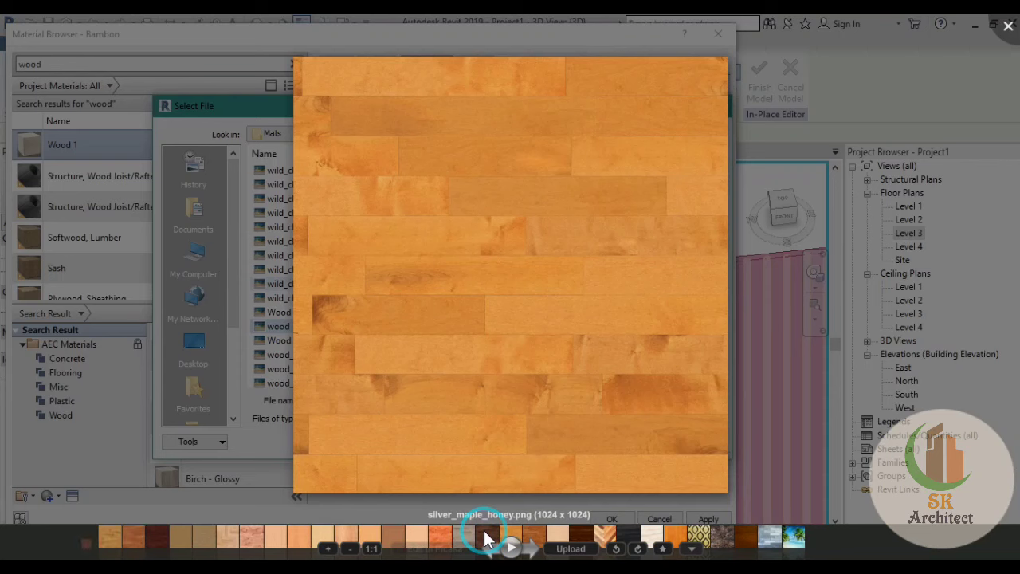
{"action": "left_click", "coordinate": [361, 533]}
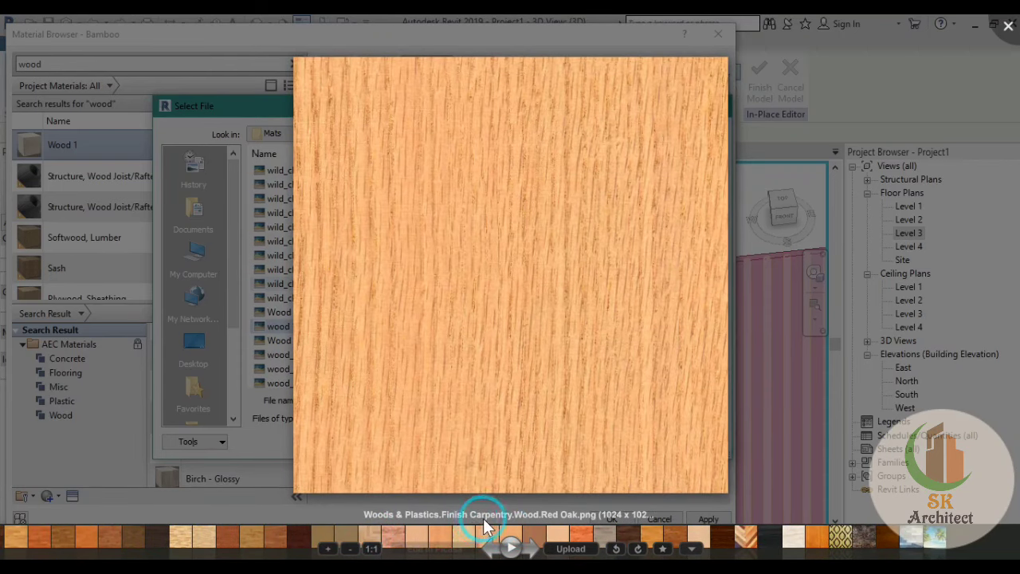
{"action": "right_click", "coordinate": [528, 196]}
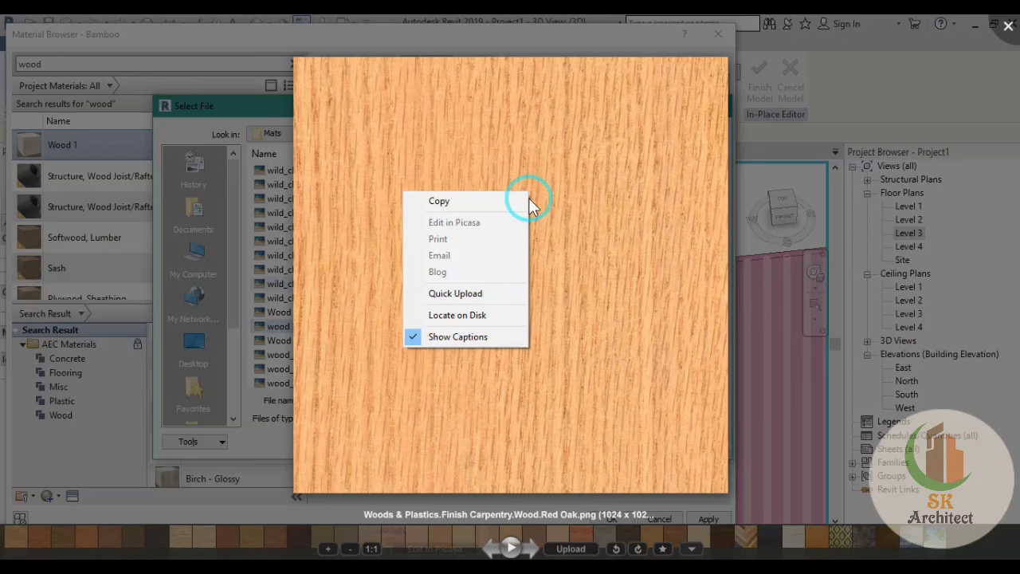
{"action": "left_click", "coordinate": [485, 311]}
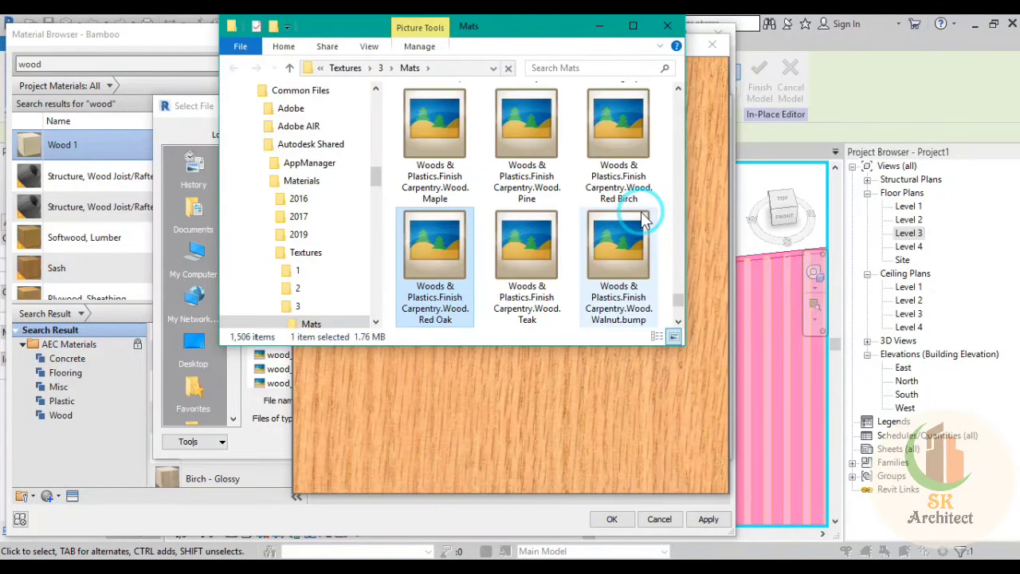
Step: Copy the Red Oak texture's file name, then close File Explorer and Picasa Photo Viewer
{"action": "right_click", "coordinate": [450, 302]}
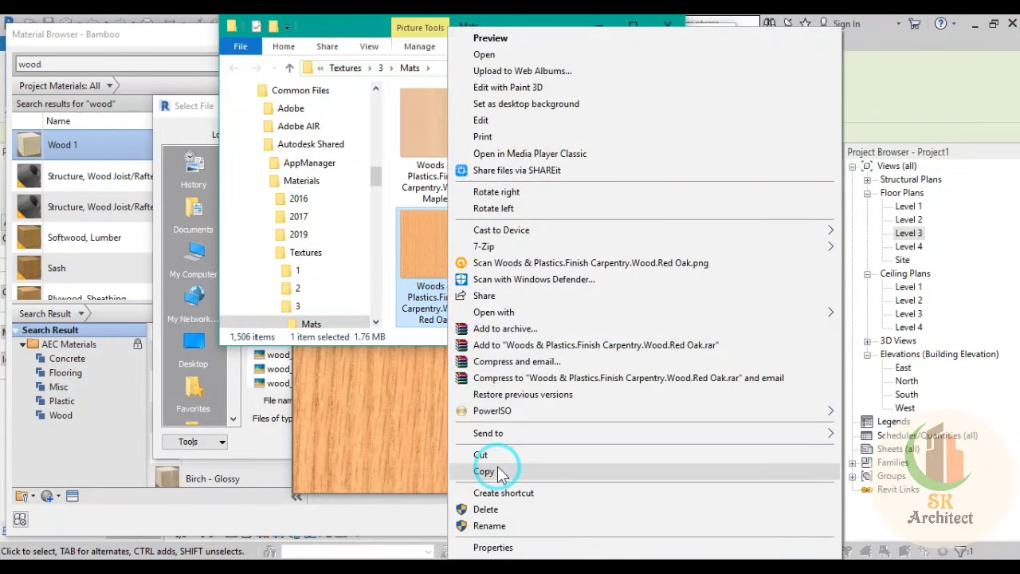
{"action": "left_click", "coordinate": [489, 526]}
{"action": "right_click", "coordinate": [456, 313]}
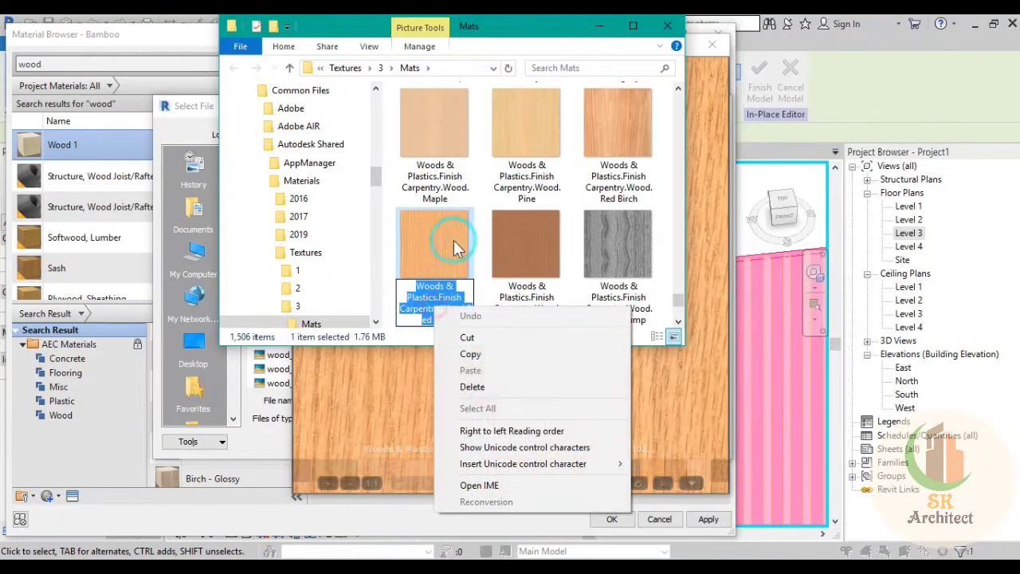
{"action": "left_click", "coordinate": [470, 353]}
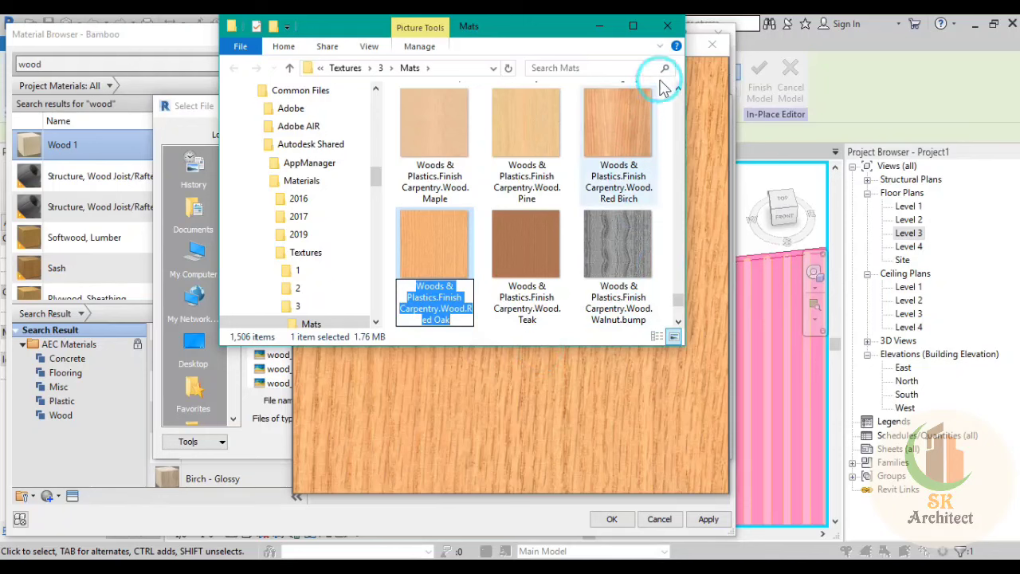
{"action": "left_click", "coordinate": [666, 30]}
{"action": "left_click", "coordinate": [710, 41]}
Step: Paste the Red Oak file name into the file picker and load that texture
{"action": "left_click", "coordinate": [458, 399]}
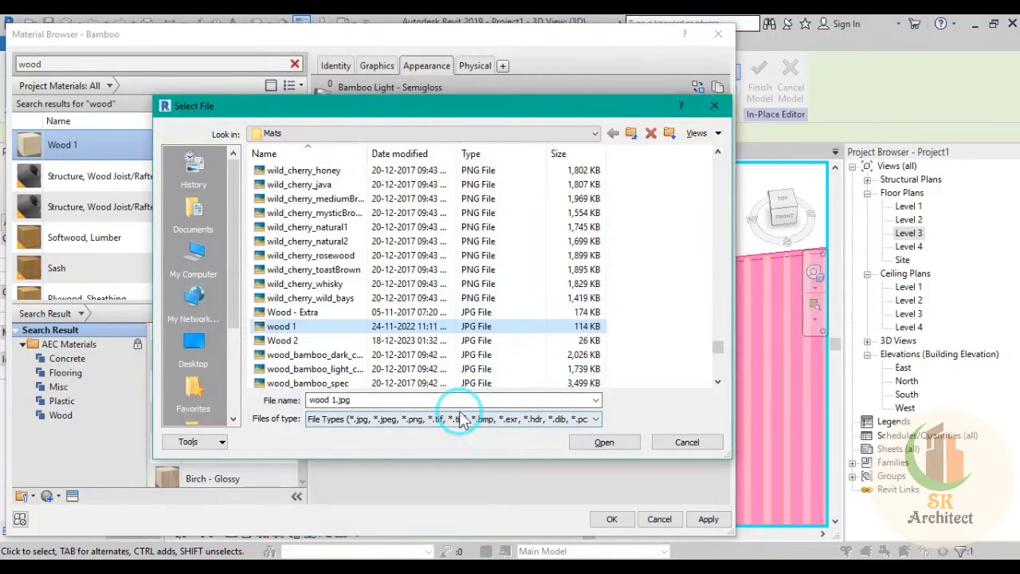
{"action": "double_click", "coordinate": [458, 399]}
{"action": "right_click", "coordinate": [458, 398]}
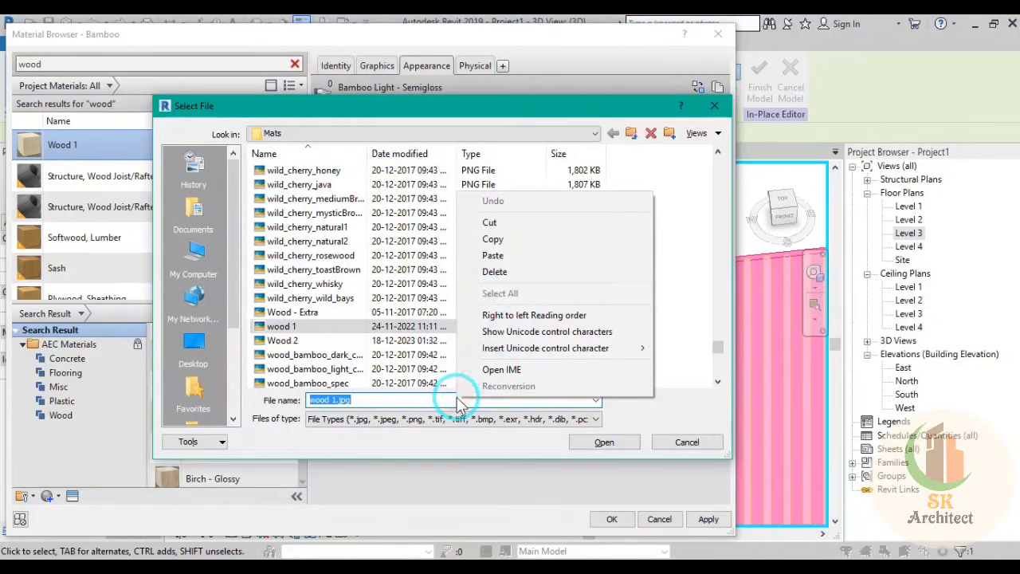
{"action": "left_click", "coordinate": [514, 260]}
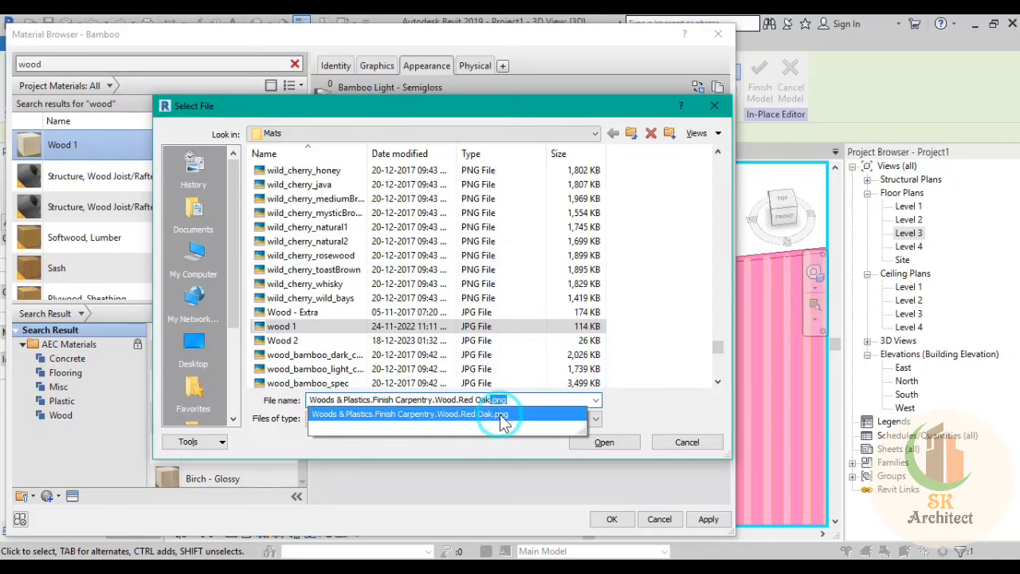
{"action": "left_click", "coordinate": [592, 448]}
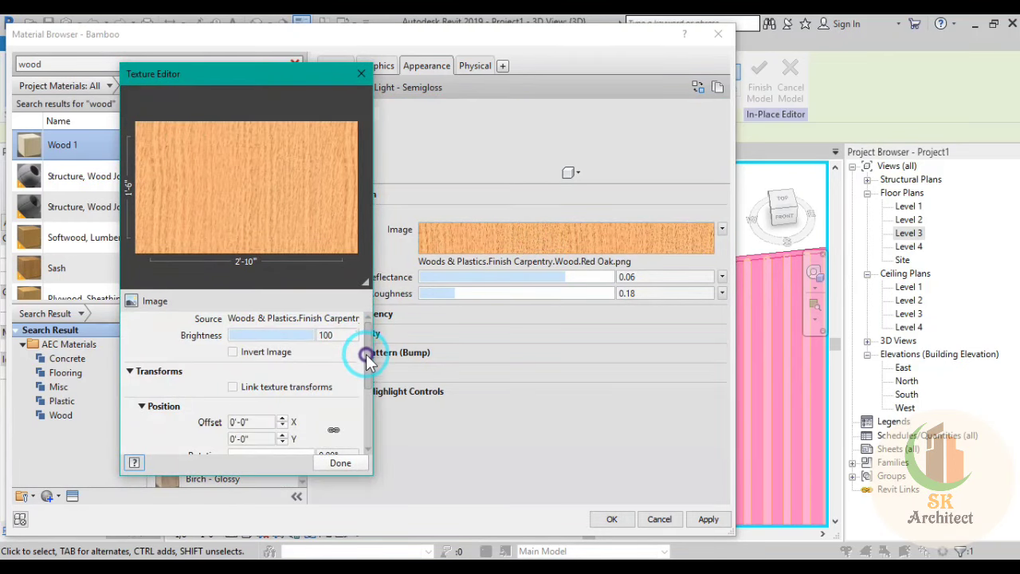
Step: Set the Red Oak texture's sample size to 5'-0" wide by 10'-0" high
{"action": "left_click_drag", "start_coordinate": [368, 358], "coordinate": [371, 403]}
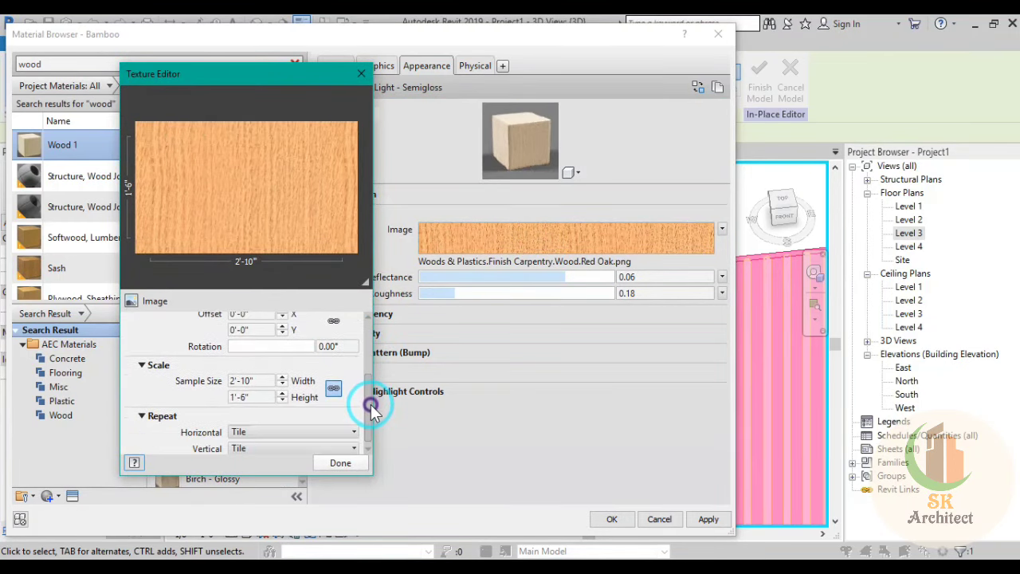
{"action": "left_click", "coordinate": [266, 382]}
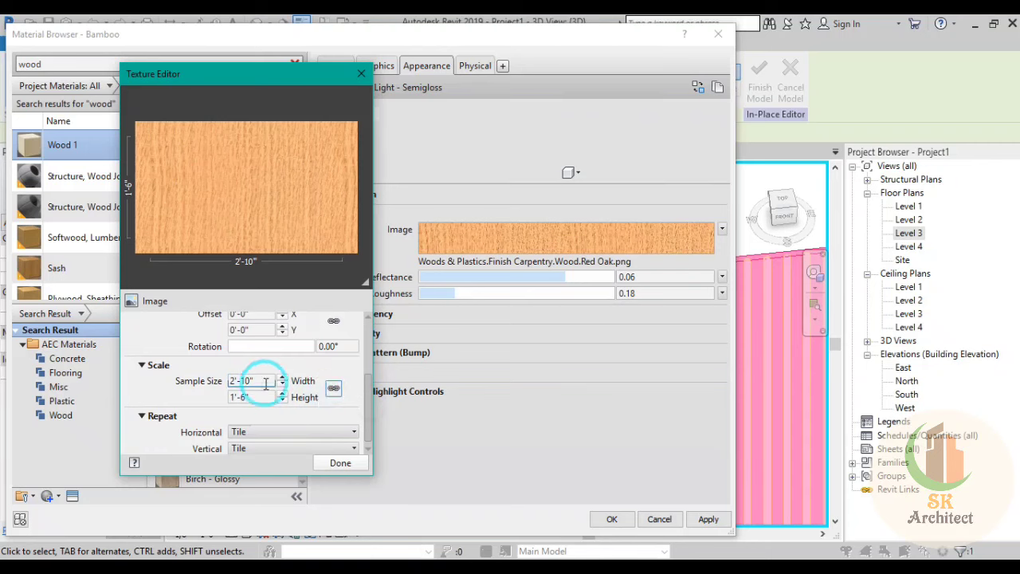
{"action": "double_click", "coordinate": [267, 381]}
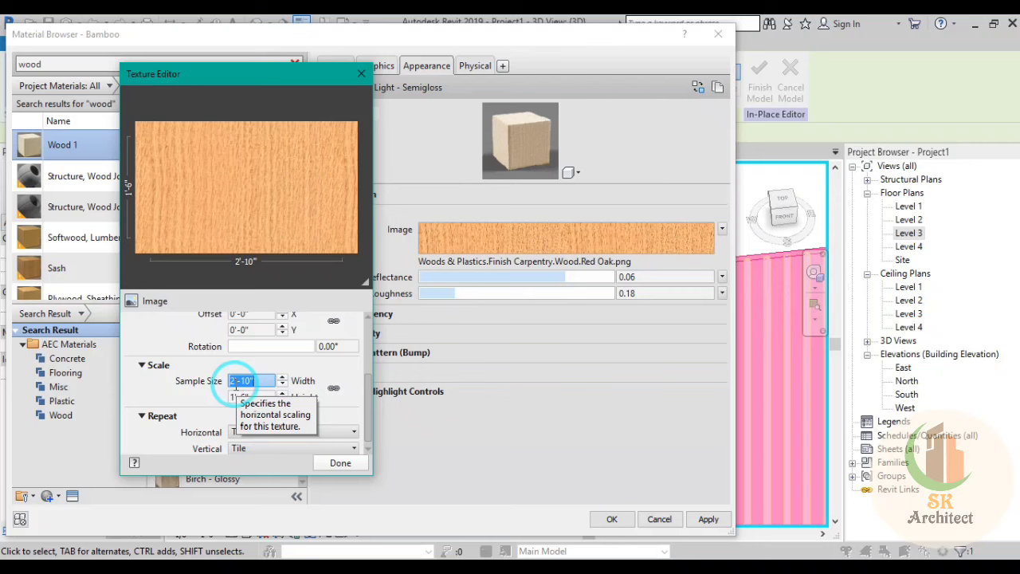
{"action": "type", "text": "1"}
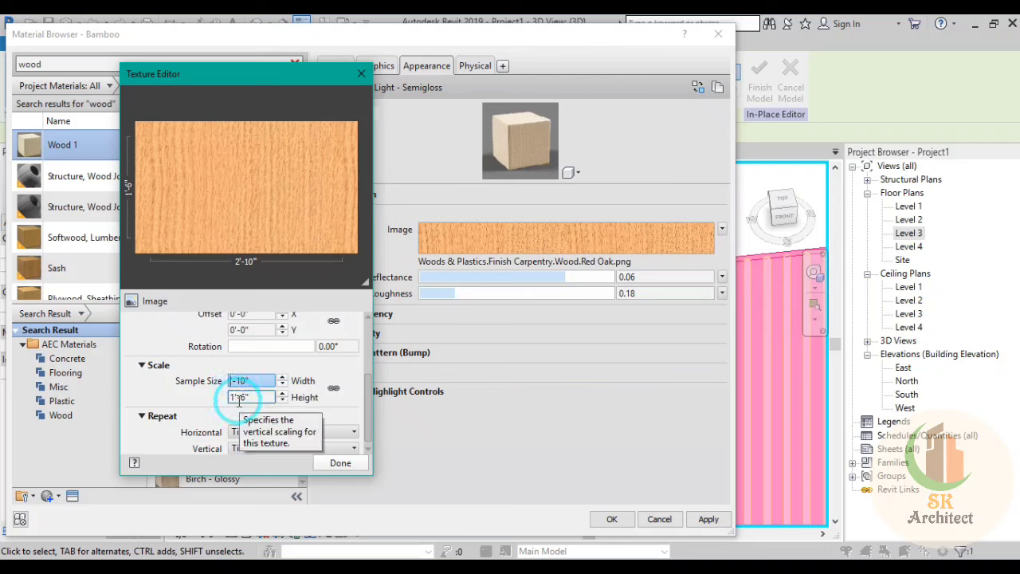
{"action": "left_click", "coordinate": [245, 383]}
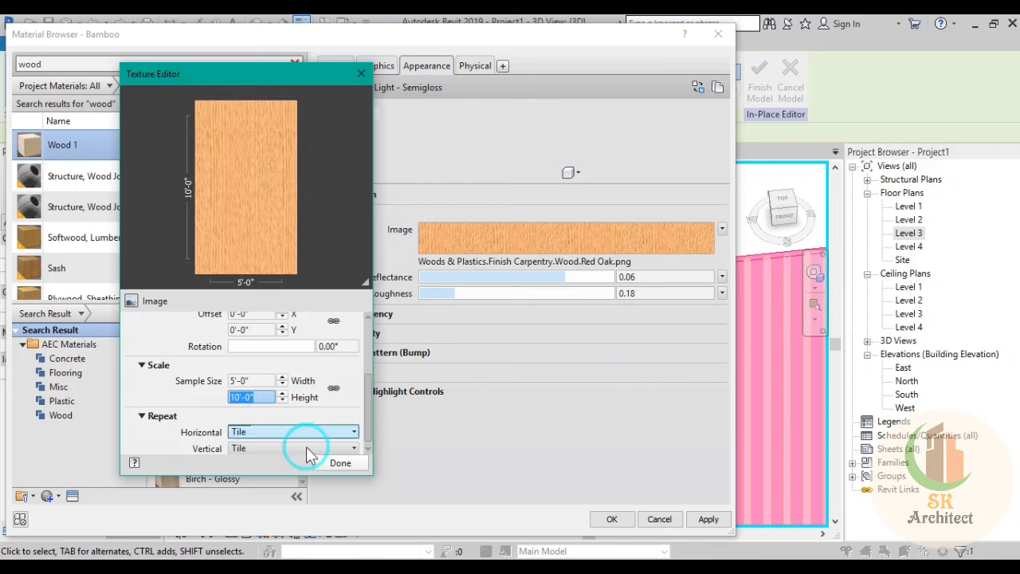
{"action": "left_click", "coordinate": [335, 464]}
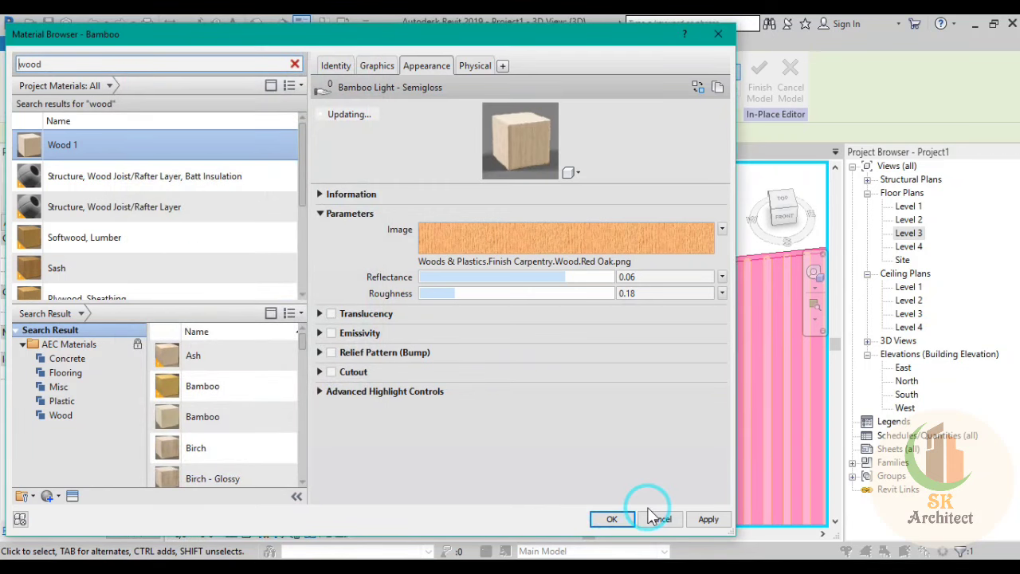
Step: Apply Wood 1 to the panel and view the fluted panel in Realistic style
{"action": "left_click", "coordinate": [621, 528]}
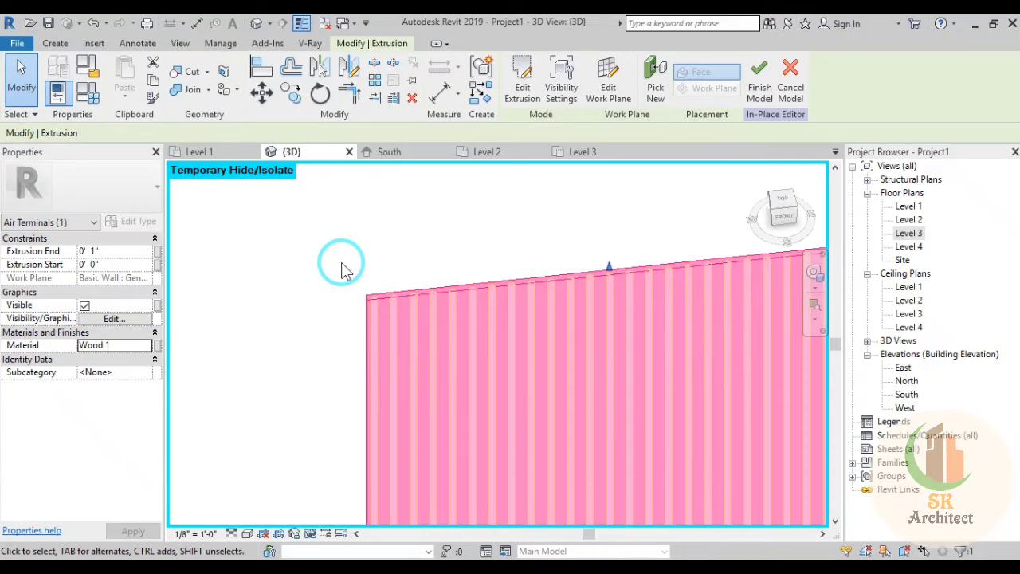
{"action": "left_click", "coordinate": [343, 269]}
{"action": "left_click", "coordinate": [248, 532]}
{"action": "left_click", "coordinate": [275, 502]}
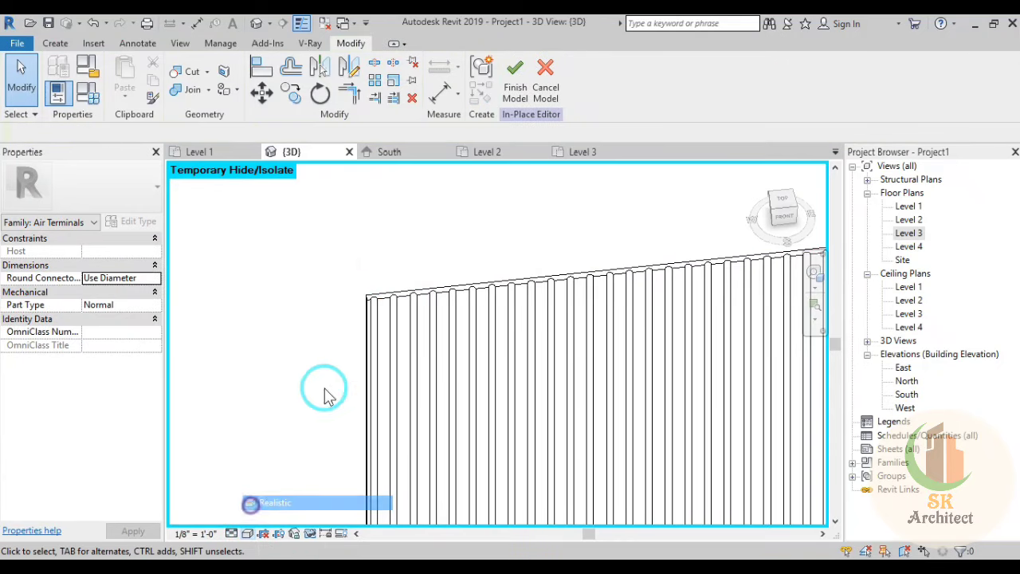
{"action": "scroll", "coordinate": [589, 383], "scroll_direction": "up", "scroll_amount": 1}
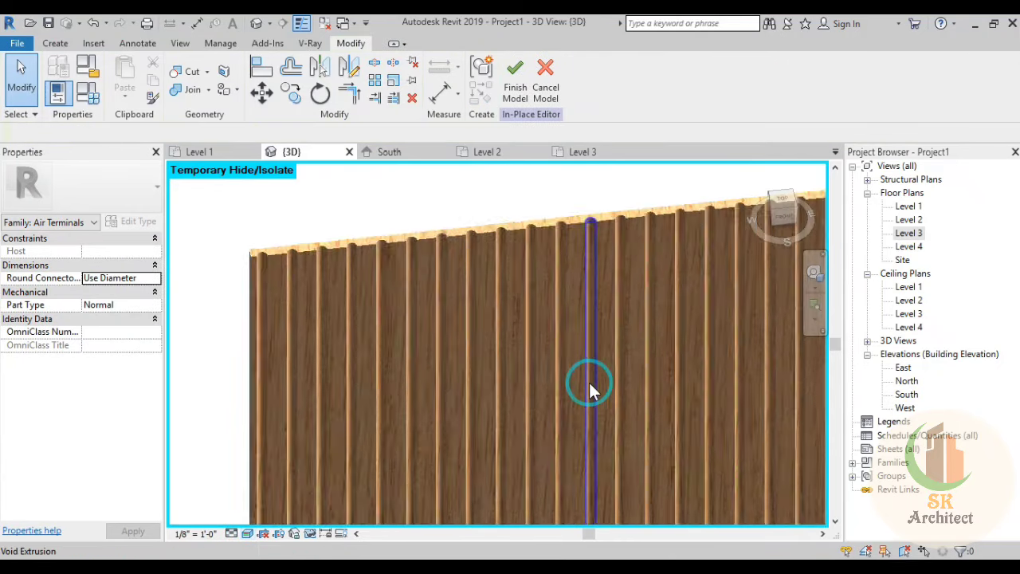
{"action": "scroll", "coordinate": [589, 382], "scroll_direction": "down", "scroll_amount": 1}
{"action": "scroll", "coordinate": [605, 390], "scroll_direction": "down", "scroll_amount": 2}
{"action": "middle_click_drag", "start_coordinate": [615, 402], "coordinate": [547, 255]}
{"action": "scroll", "coordinate": [474, 176], "scroll_direction": "up", "scroll_amount": 2}
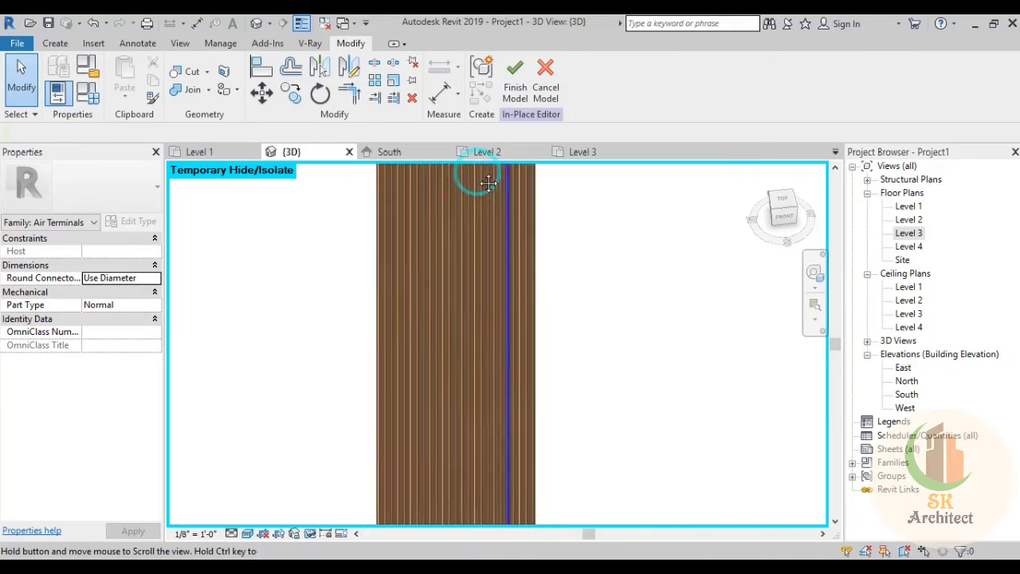
{"action": "scroll", "coordinate": [585, 369], "scroll_direction": "down", "scroll_amount": 3}
{"action": "middle_click_drag", "start_coordinate": [585, 369], "coordinate": [614, 451]}
Step: Switch to Hidden Line and reset temporary hide/isolate so all elements show again
{"action": "left_click", "coordinate": [310, 533]}
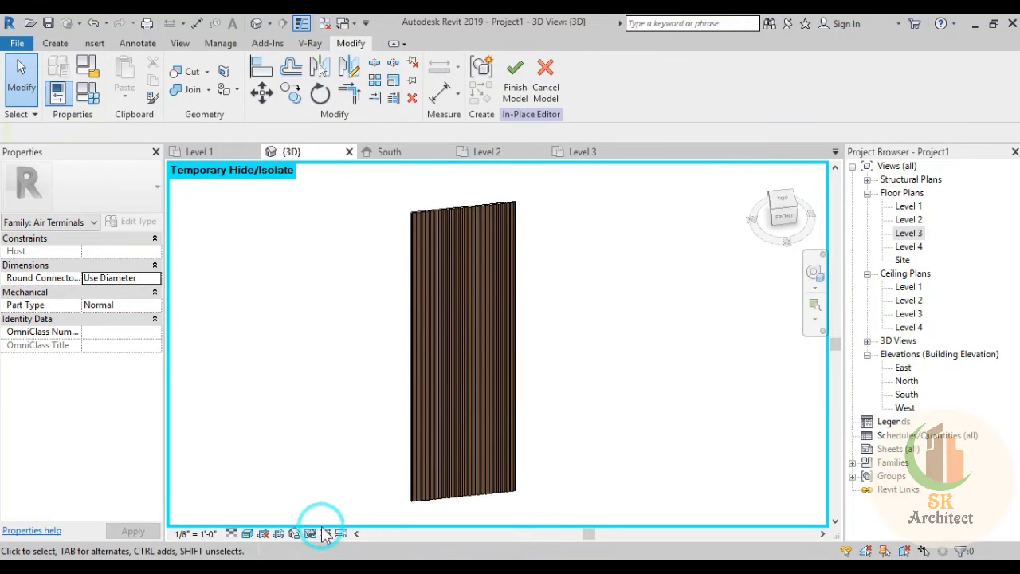
{"action": "left_click", "coordinate": [332, 470]}
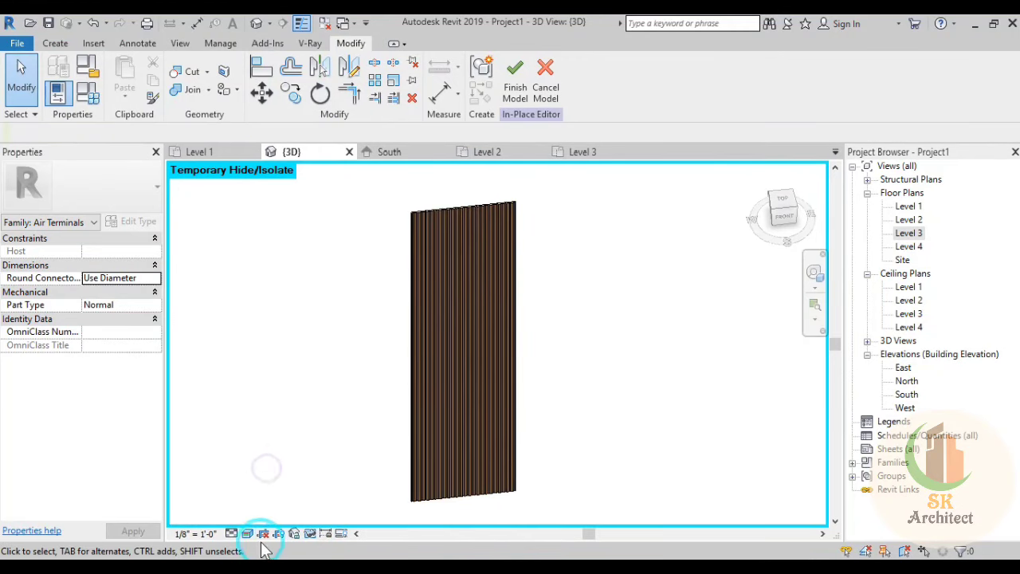
{"action": "left_click", "coordinate": [248, 534]}
{"action": "left_click", "coordinate": [363, 457]}
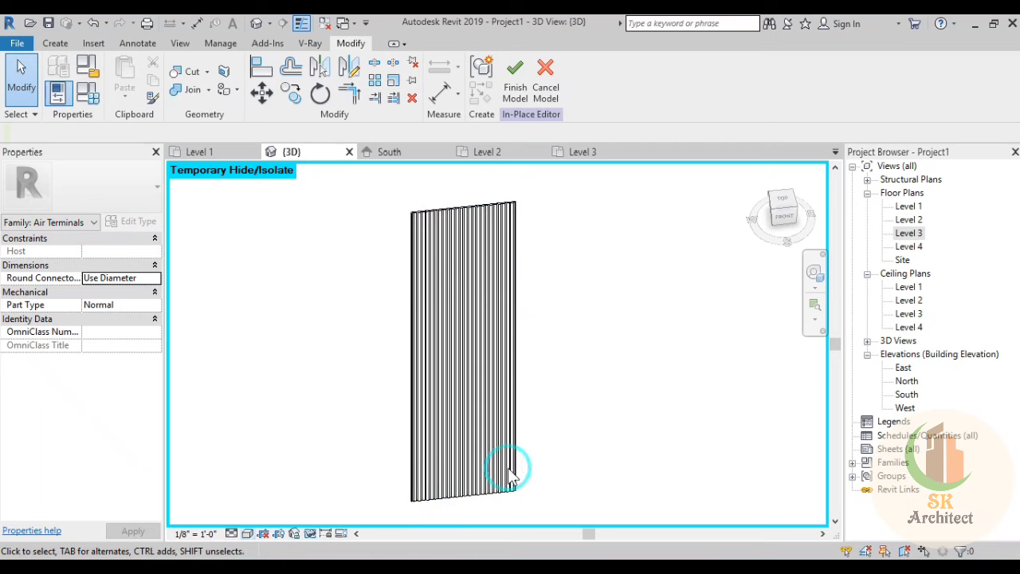
{"action": "left_click", "coordinate": [297, 534]}
{"action": "left_click", "coordinate": [323, 516]}
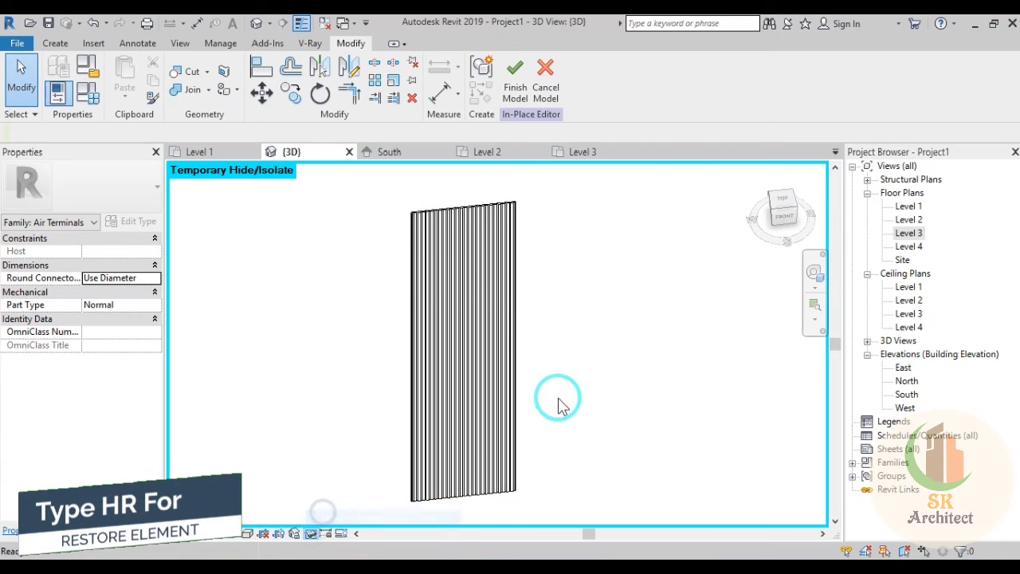
Step: Turn the view to the model's Front, centred on the fluted panel
{"action": "scroll", "coordinate": [522, 411], "scroll_direction": "down", "scroll_amount": 5}
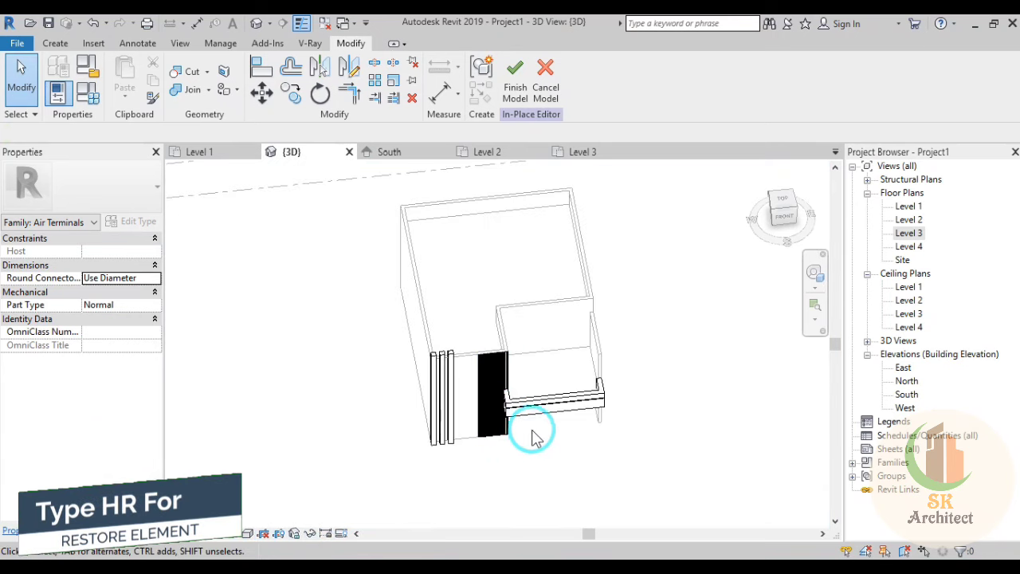
{"action": "mouse_move", "coordinate": [539, 414]}
{"action": "middle_mouse_down", "text": "shift"}
{"action": "mouse_move", "coordinate": [596, 287]}
{"action": "mouse_move", "coordinate": [539, 303]}
{"action": "middle_mouse_up", "text": "shift"}
{"action": "scroll", "coordinate": [458, 381], "scroll_direction": "up", "scroll_amount": 3}
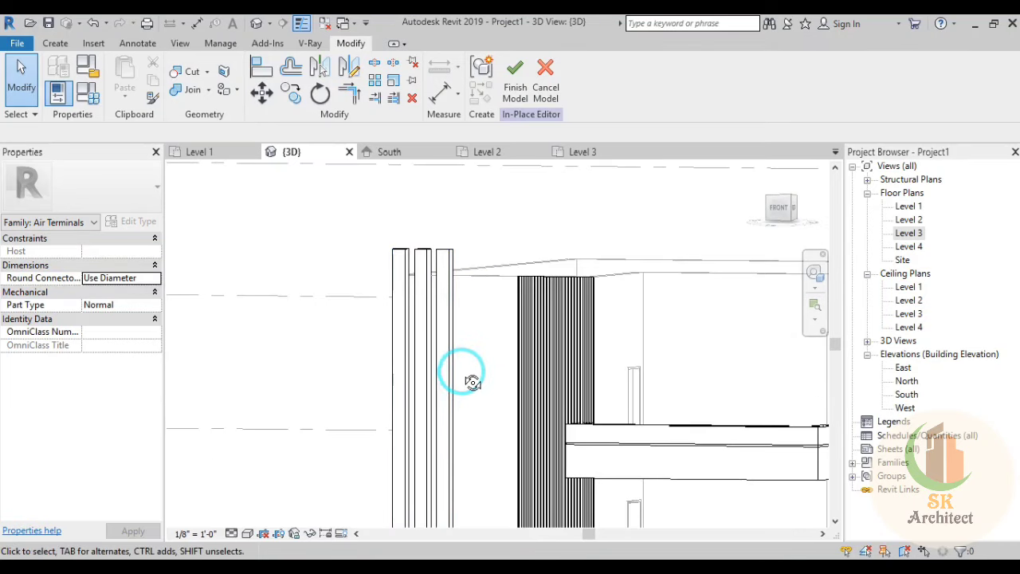
{"action": "middle_click_drag", "start_coordinate": [462, 375], "coordinate": [474, 383], "text": "shift"}
{"action": "left_click", "coordinate": [777, 210]}
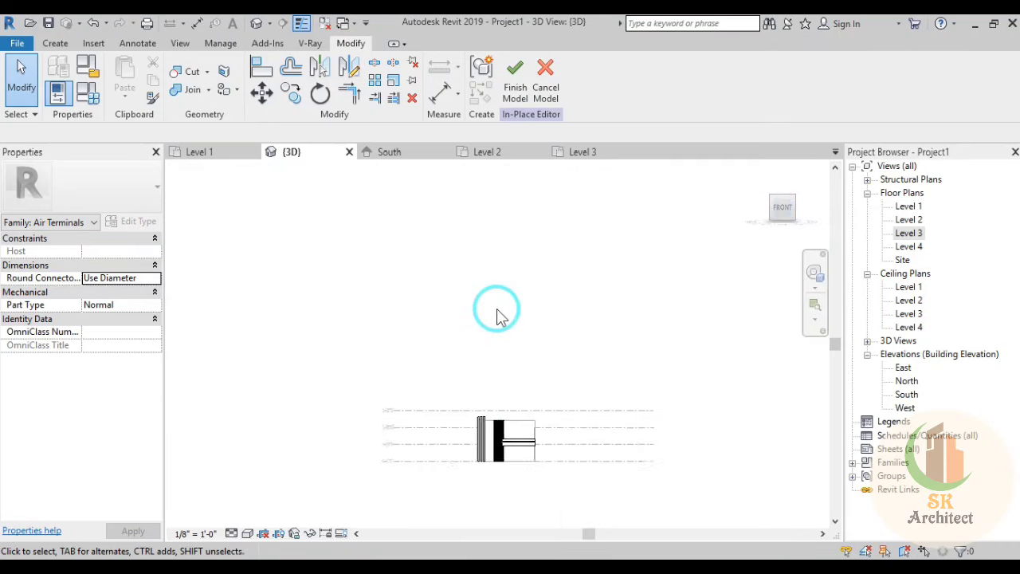
{"action": "scroll", "coordinate": [471, 363], "scroll_direction": "up", "scroll_amount": 5}
{"action": "scroll", "coordinate": [467, 403], "scroll_direction": "up", "scroll_amount": 2}
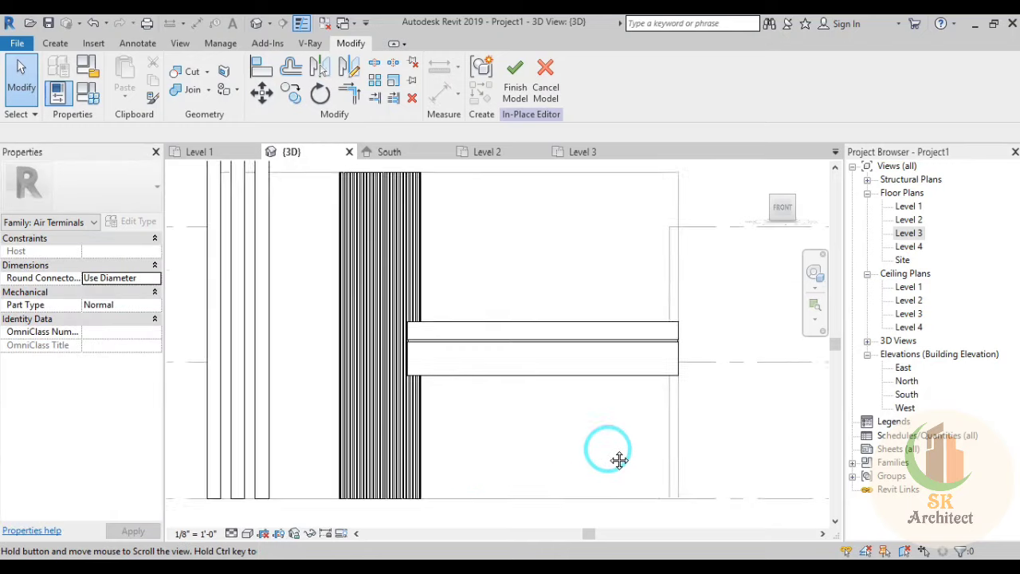
{"action": "middle_click_drag", "start_coordinate": [502, 460], "coordinate": [619, 460]}
Step: Start a new extrusion with the wall face picked as its work plane
{"action": "left_click", "coordinate": [55, 43]}
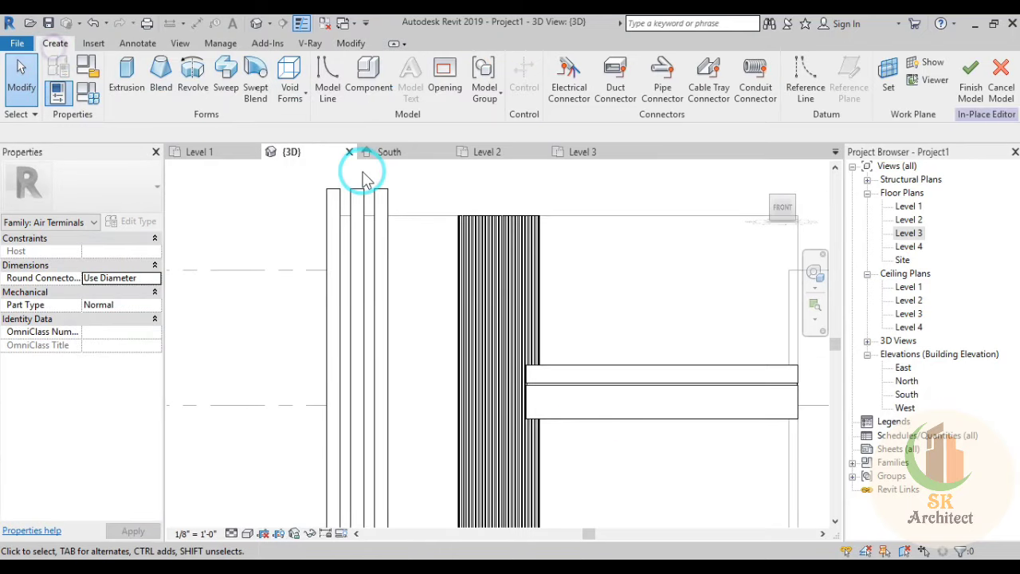
{"action": "left_click", "coordinate": [126, 70]}
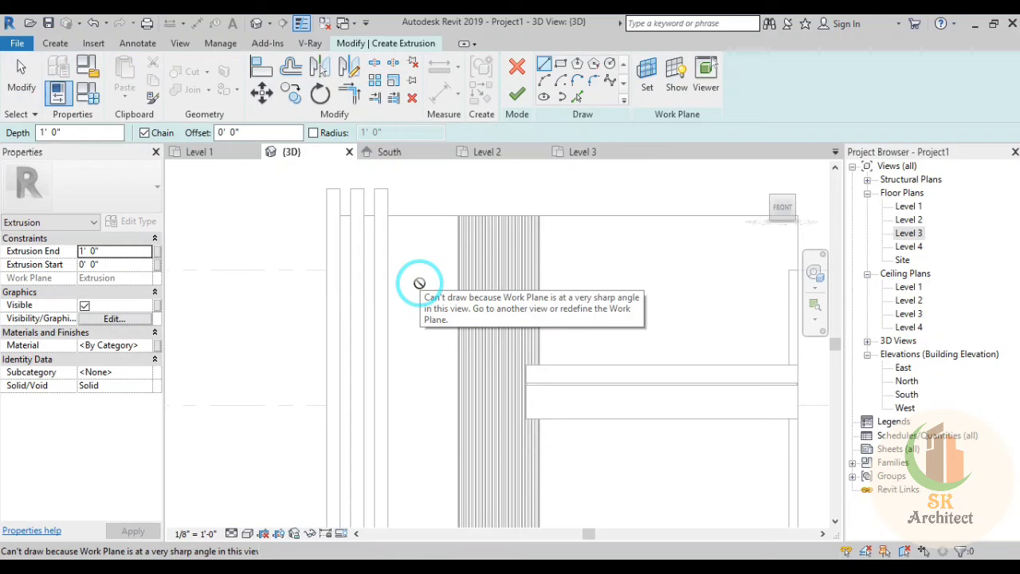
{"action": "scroll", "coordinate": [419, 283], "scroll_direction": "up", "scroll_amount": 1}
{"action": "scroll", "coordinate": [419, 283], "scroll_direction": "up", "scroll_amount": 1}
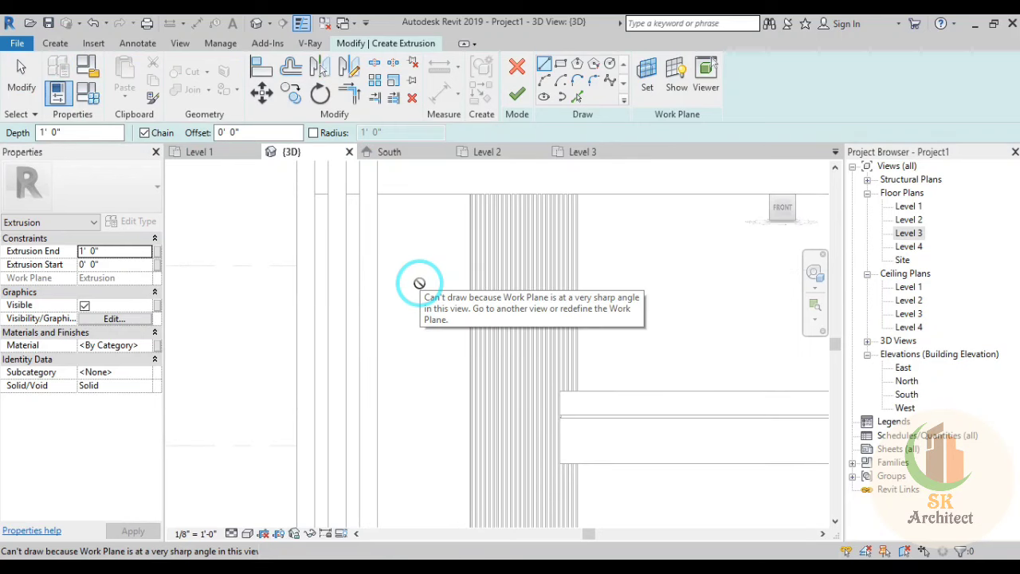
{"action": "scroll", "coordinate": [421, 291], "scroll_direction": "down", "scroll_amount": 1}
{"action": "left_click", "coordinate": [646, 84]}
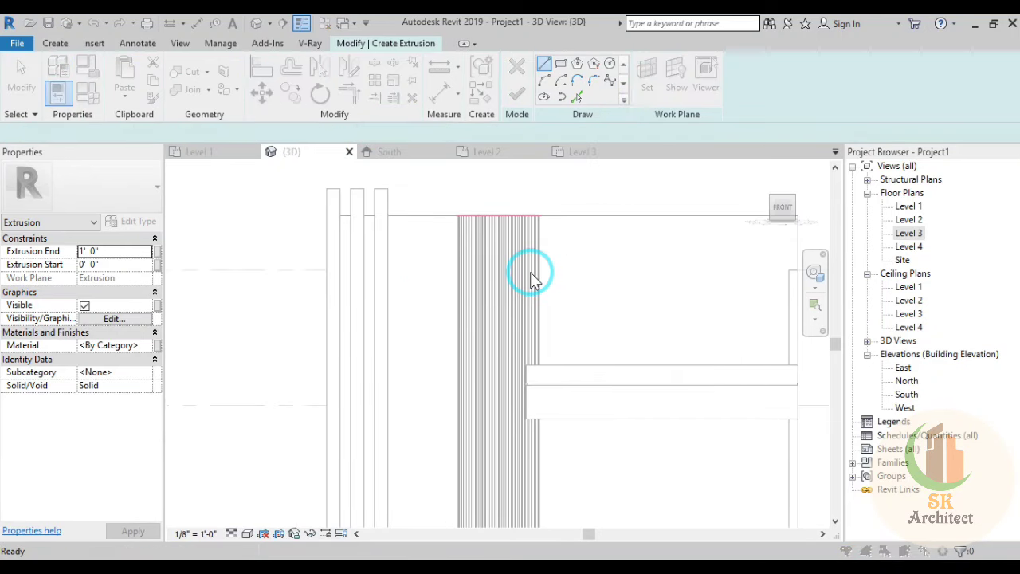
{"action": "left_click", "coordinate": [462, 383]}
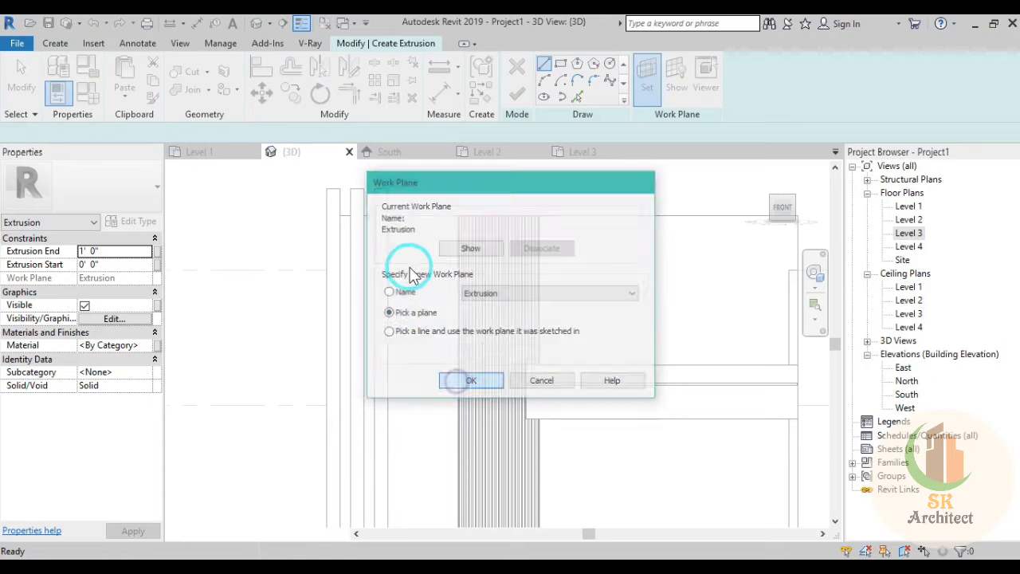
{"action": "left_click", "coordinate": [415, 220]}
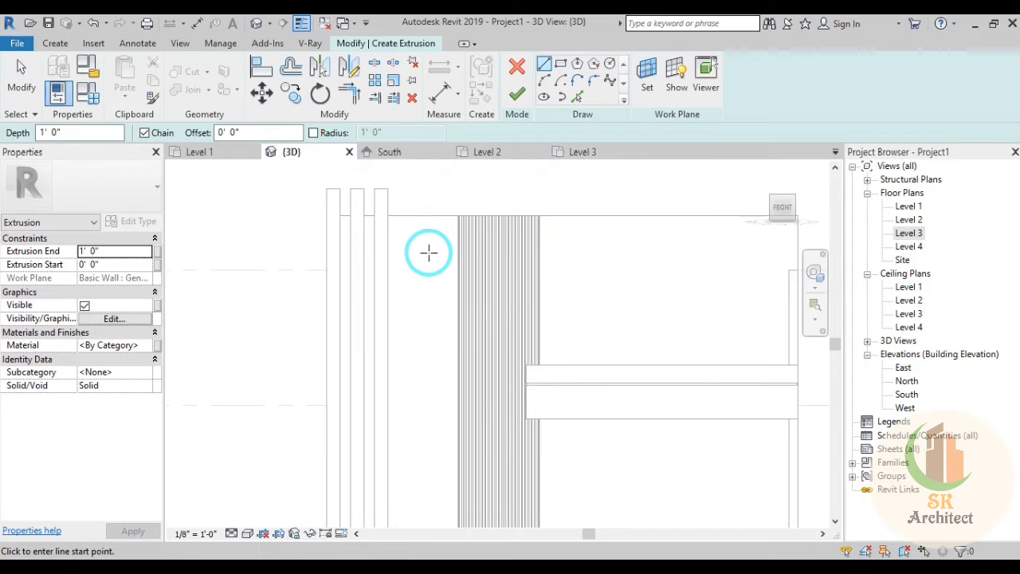
{"action": "middle_click_drag", "start_coordinate": [429, 252], "coordinate": [421, 264]}
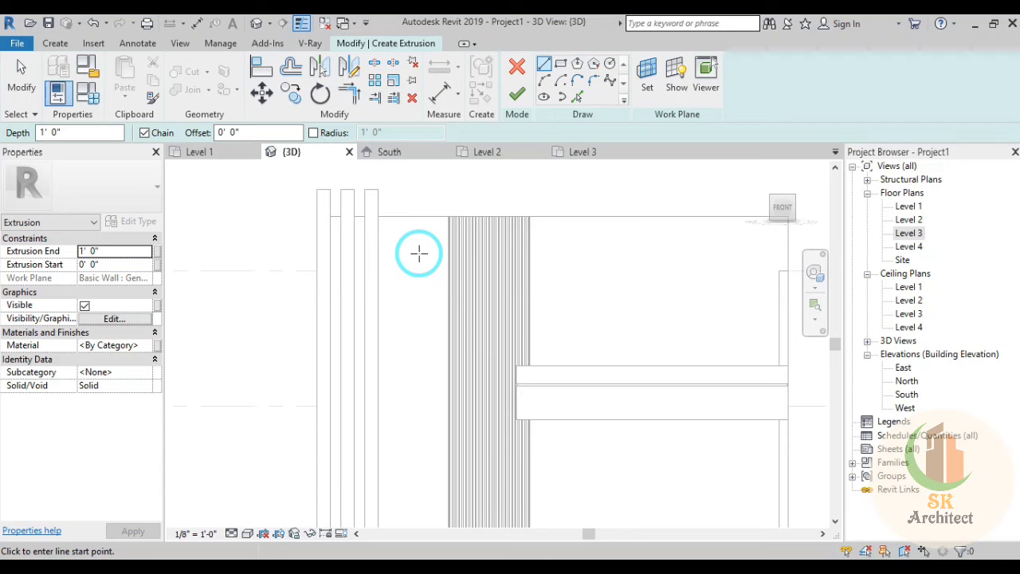
Step: Switch to Wireframe and draw the 23'-9" horizontal edge along the floor edge
{"action": "left_click", "coordinate": [245, 534]}
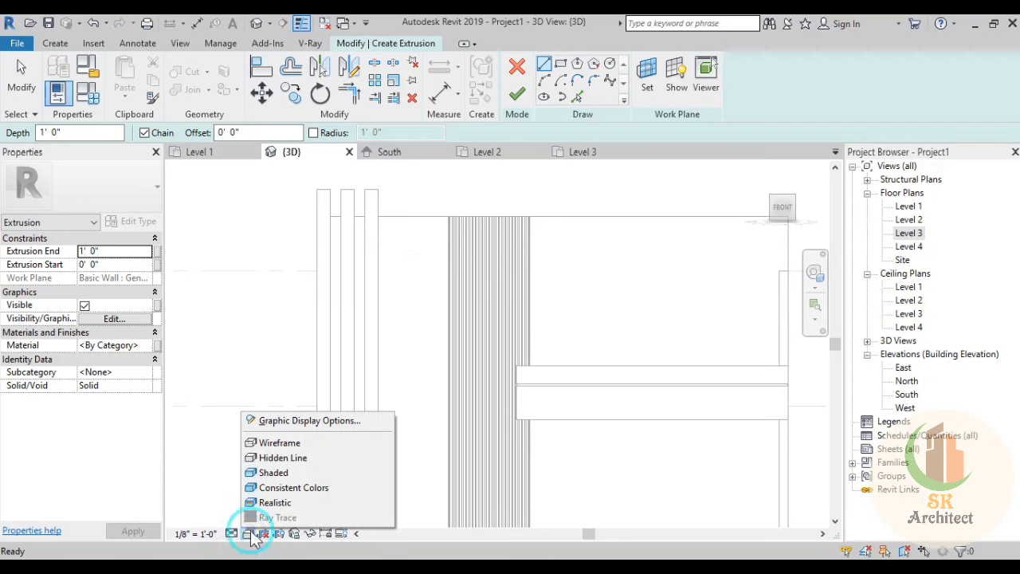
{"action": "left_click", "coordinate": [264, 443]}
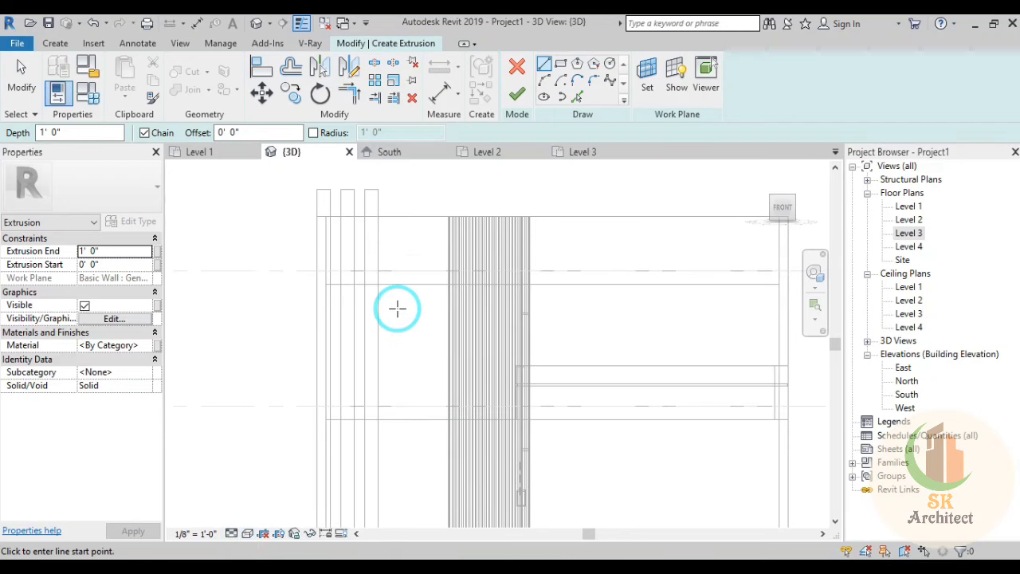
{"action": "scroll", "coordinate": [397, 308], "scroll_direction": "up", "scroll_amount": 2}
{"action": "middle_click_drag", "start_coordinate": [408, 325], "coordinate": [398, 342]}
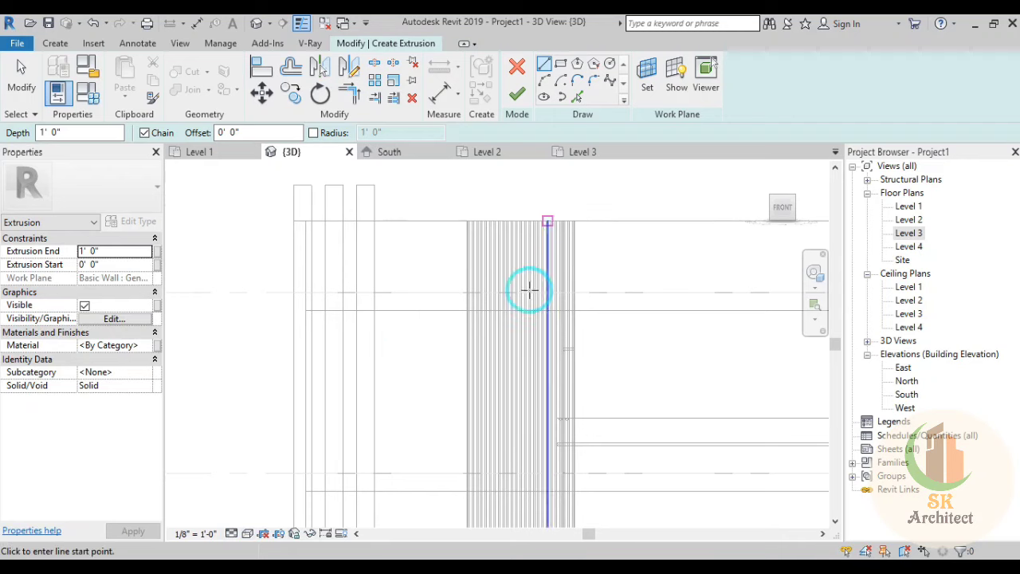
{"action": "left_click", "coordinate": [312, 310]}
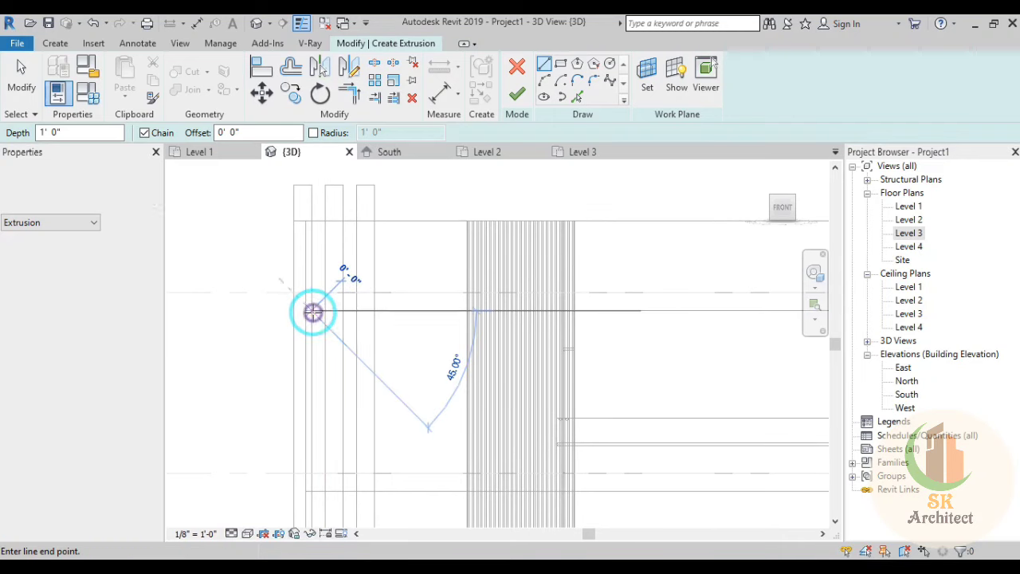
{"action": "left_click", "coordinate": [733, 310]}
{"action": "middle_click_drag", "start_coordinate": [645, 325], "coordinate": [530, 330]}
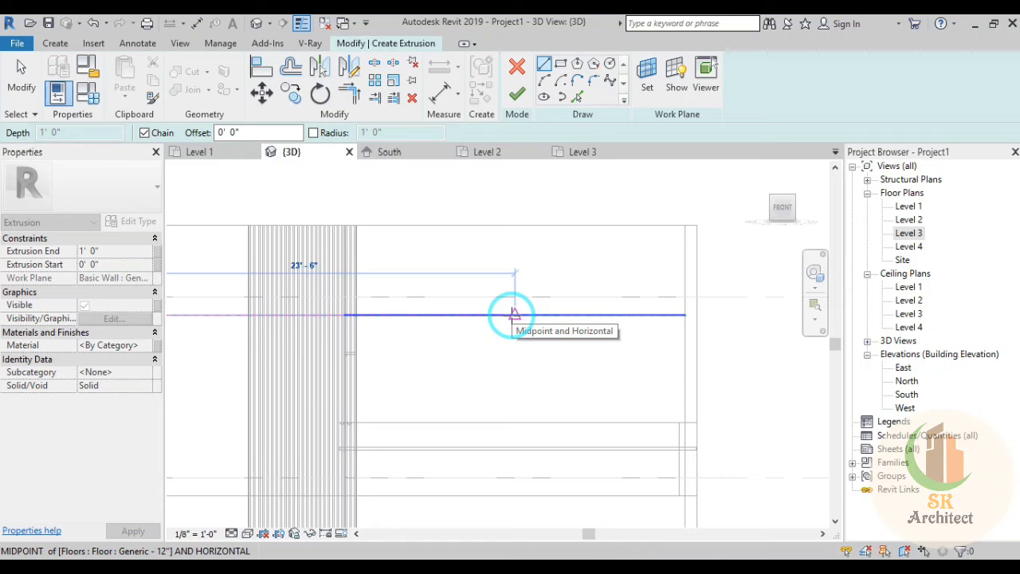
{"action": "middle_click_drag", "start_coordinate": [515, 316], "coordinate": [536, 324]}
{"action": "type", "text": "23"}
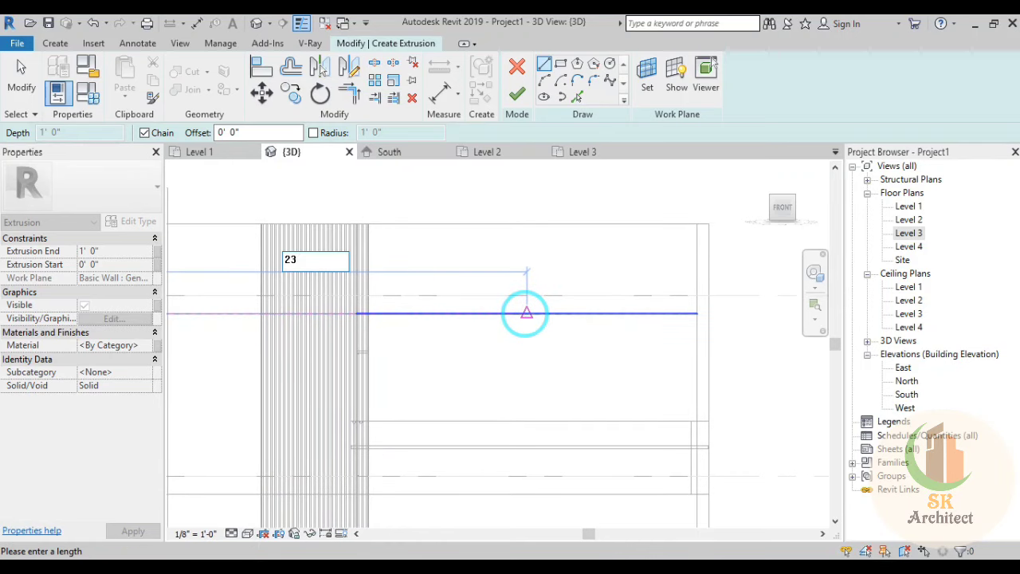
{"action": "type", "text": "9"}
{"action": "key", "text": "Return"}
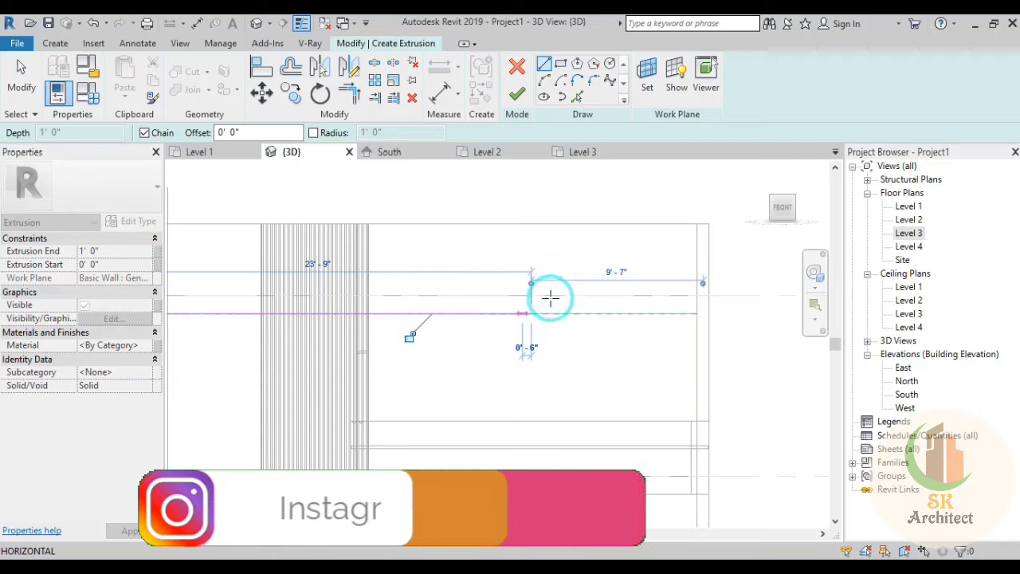
Step: Add a 4'-0" vertical edge at the line's right end, then cancel line drawing
{"action": "left_click", "coordinate": [540, 289]}
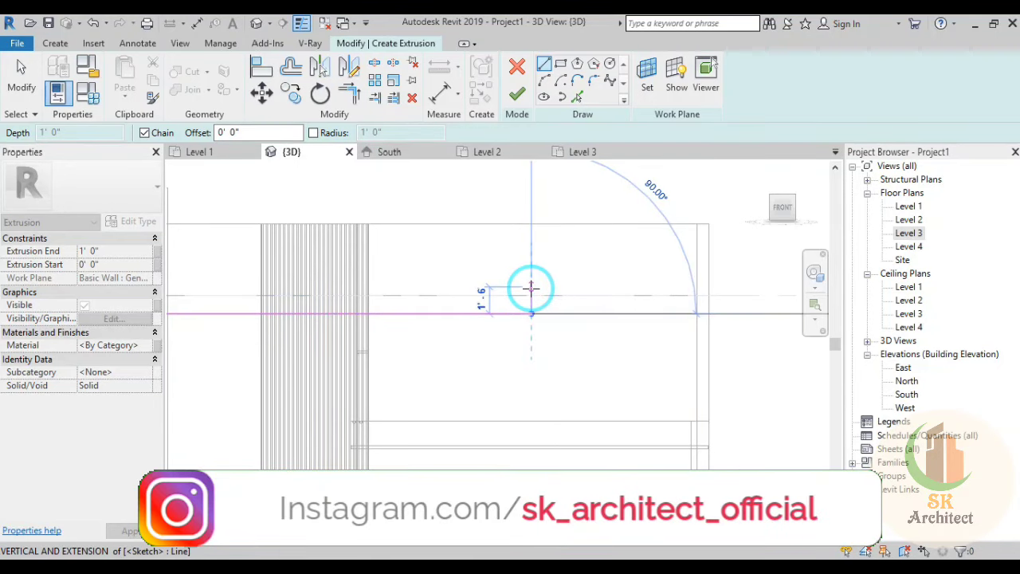
{"action": "scroll", "coordinate": [531, 289], "scroll_direction": "down", "scroll_amount": 2}
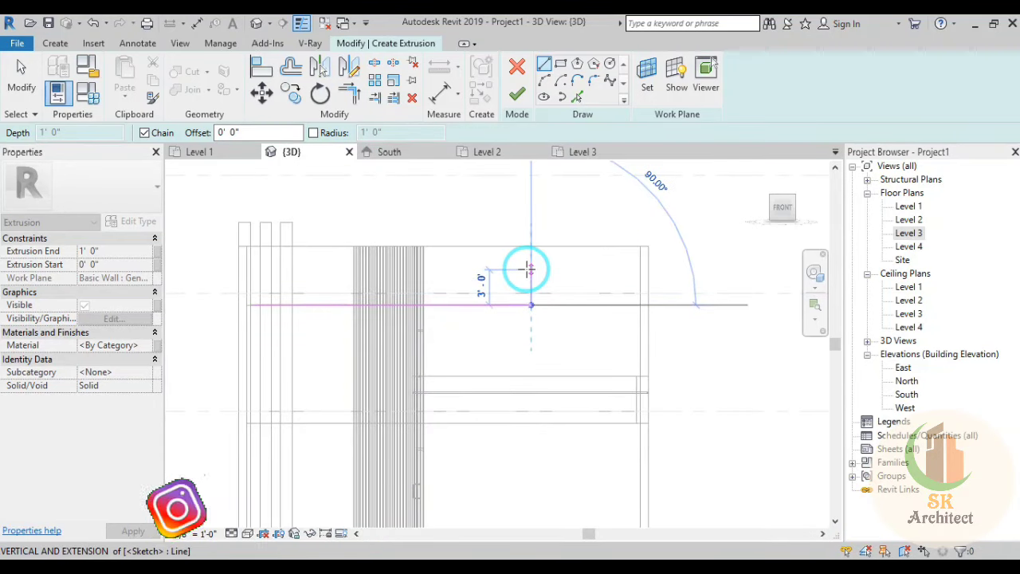
{"action": "type", "text": "4"}
{"action": "key", "text": "Return"}
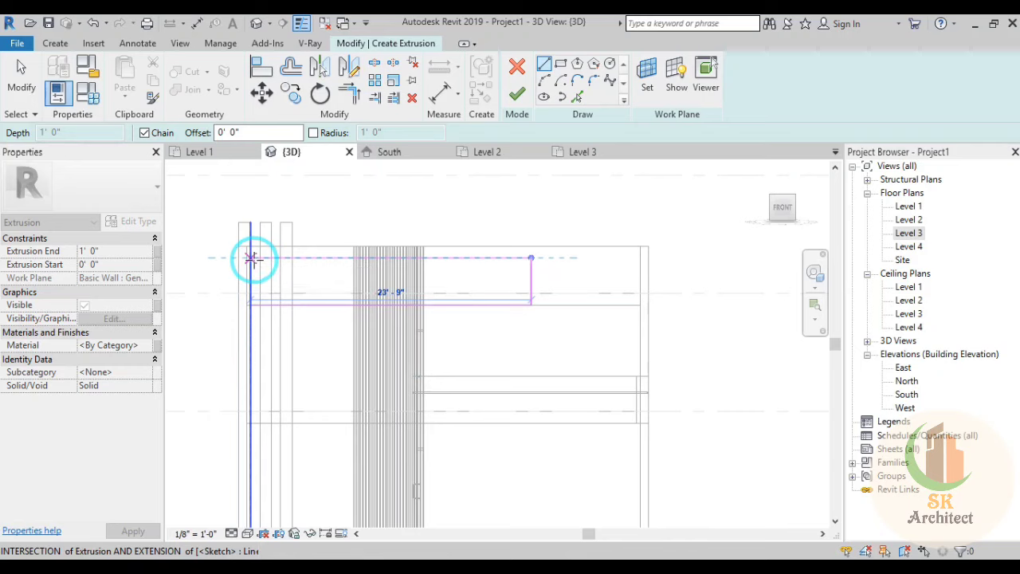
{"action": "scroll", "coordinate": [250, 257], "scroll_direction": "up", "scroll_amount": 1}
{"action": "scroll", "coordinate": [249, 257], "scroll_direction": "up", "scroll_amount": 1}
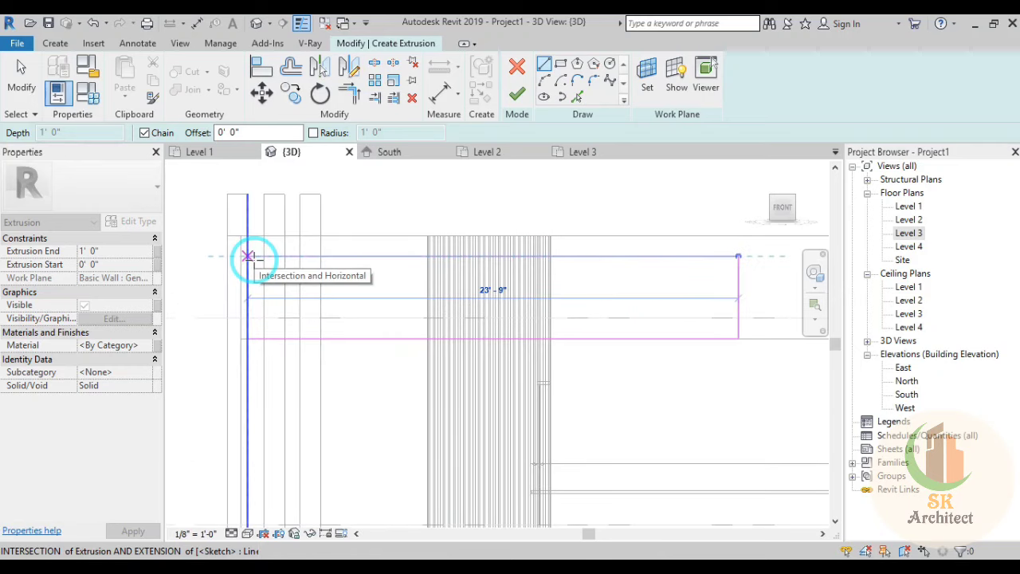
{"action": "right_click", "coordinate": [398, 215]}
{"action": "left_click", "coordinate": [406, 221]}
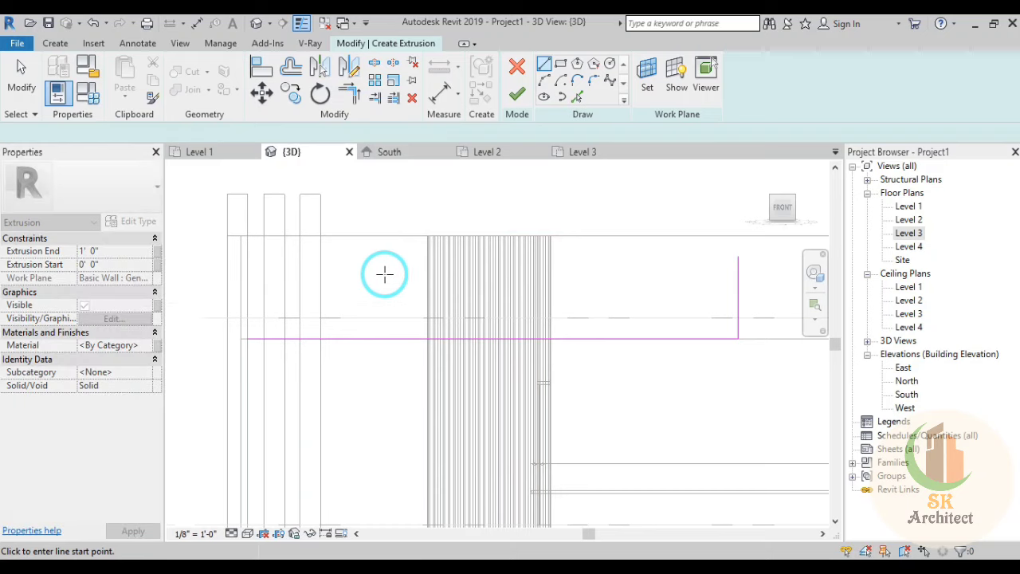
{"action": "scroll", "coordinate": [387, 271], "scroll_direction": "down", "scroll_amount": 2}
{"action": "scroll", "coordinate": [605, 287], "scroll_direction": "up", "scroll_amount": 2}
{"action": "right_click", "coordinate": [576, 191]}
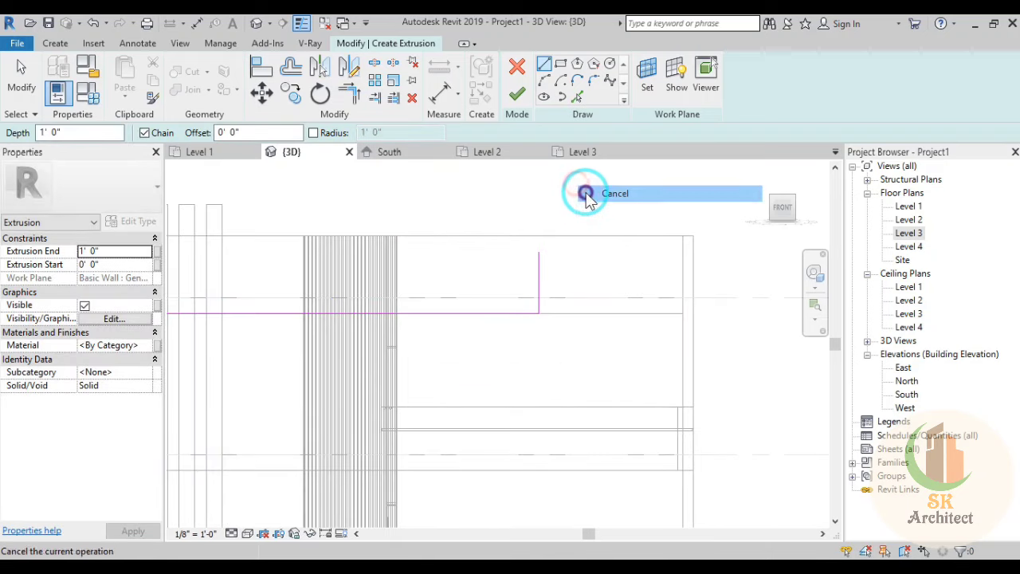
Step: Move the horizontal sketch edge onto the Level 3 line and delete the stray upright edge
{"action": "left_click", "coordinate": [593, 199]}
{"action": "middle_click_drag", "start_coordinate": [267, 315], "coordinate": [314, 335]}
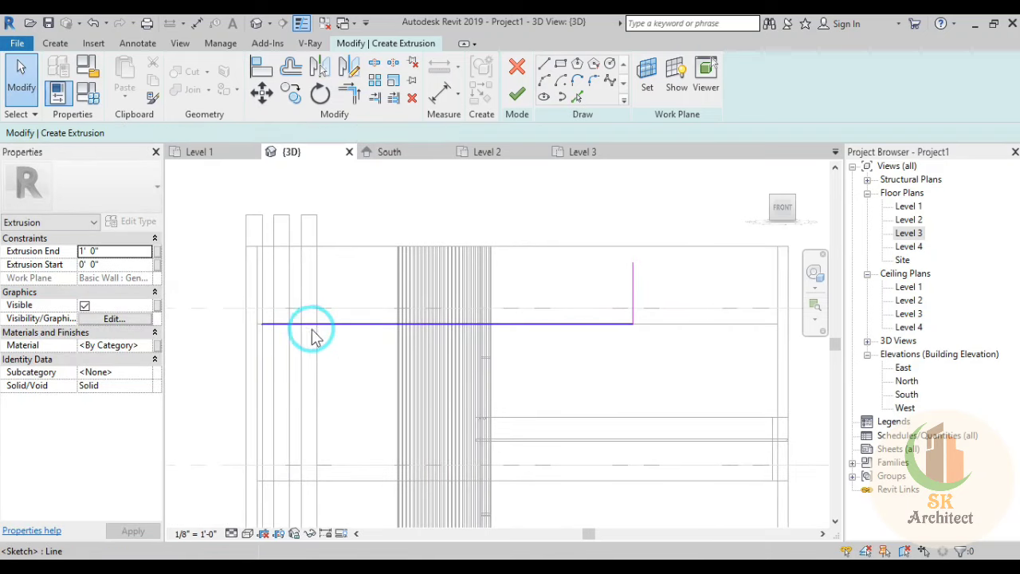
{"action": "left_click_drag", "start_coordinate": [314, 306], "coordinate": [329, 308]}
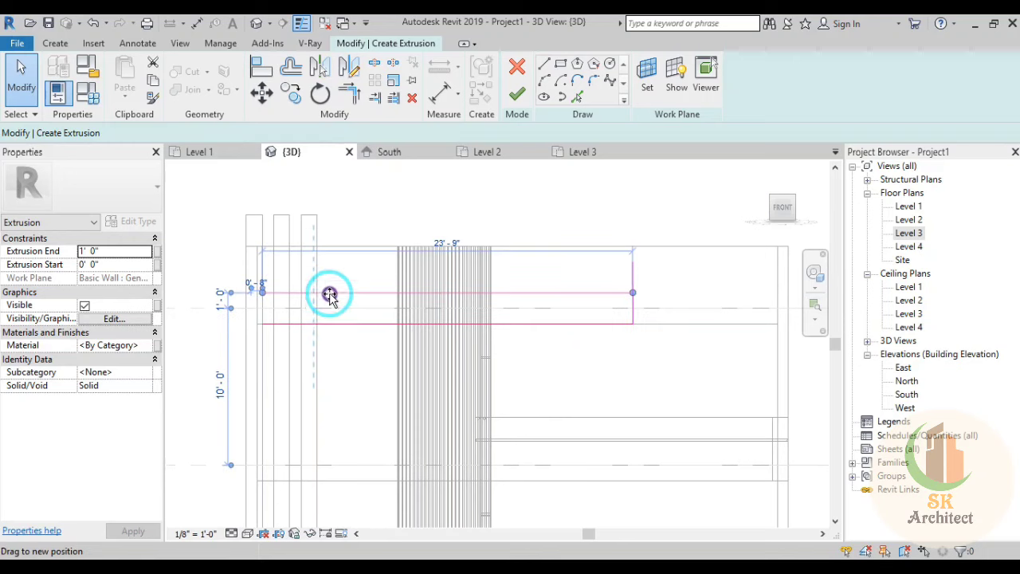
{"action": "left_click", "coordinate": [633, 293]}
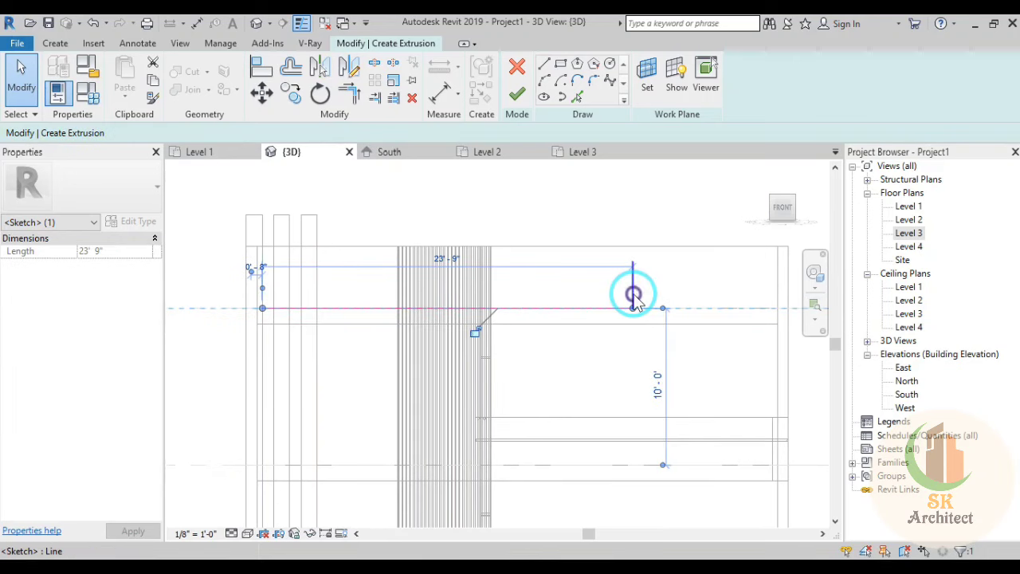
{"action": "left_click", "coordinate": [692, 275]}
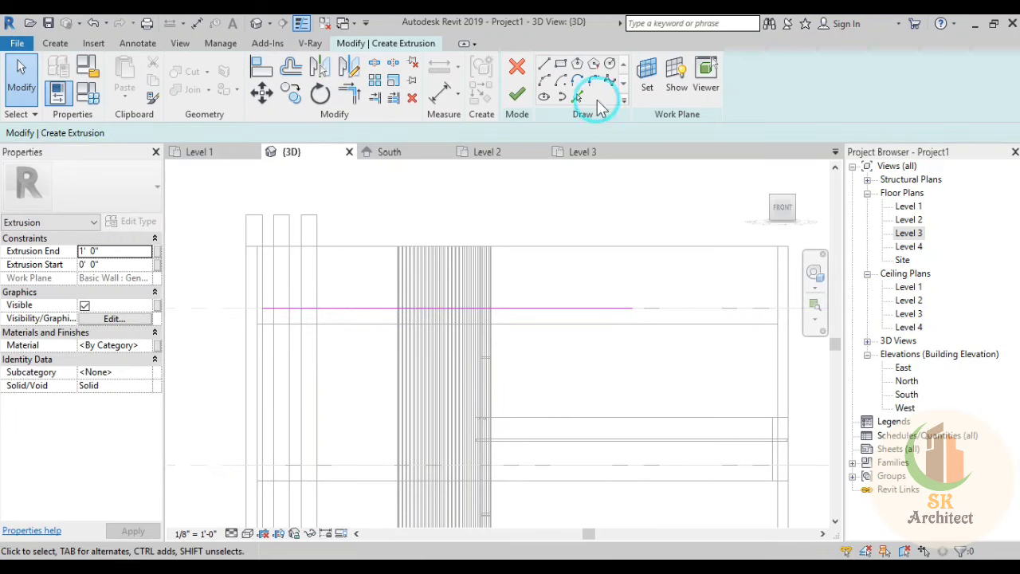
Step: Close the profile into a 23'-9" by 4'-0" rectangle and finish the extrusion sketch
{"action": "left_click", "coordinate": [541, 65]}
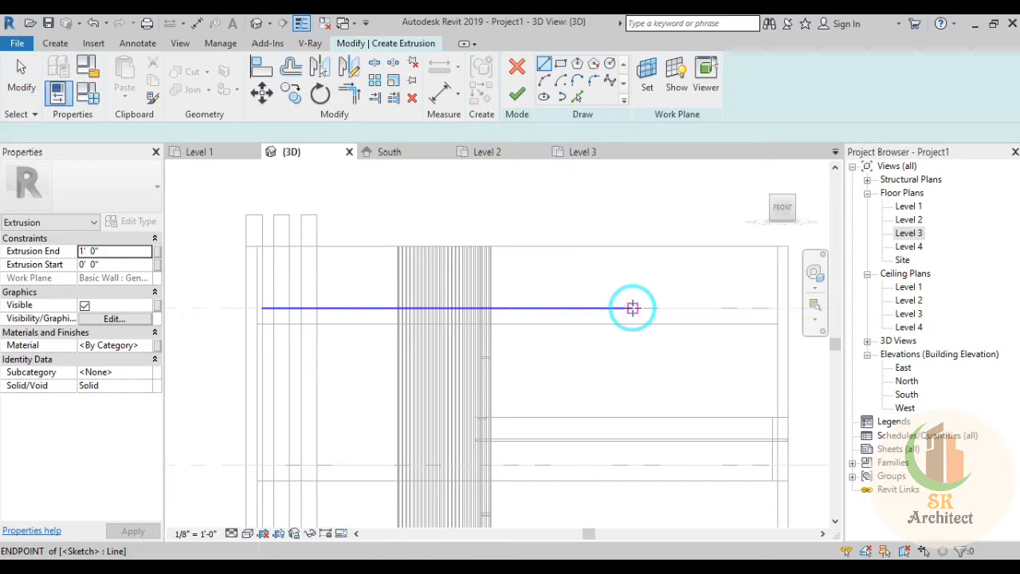
{"action": "left_click", "coordinate": [633, 308]}
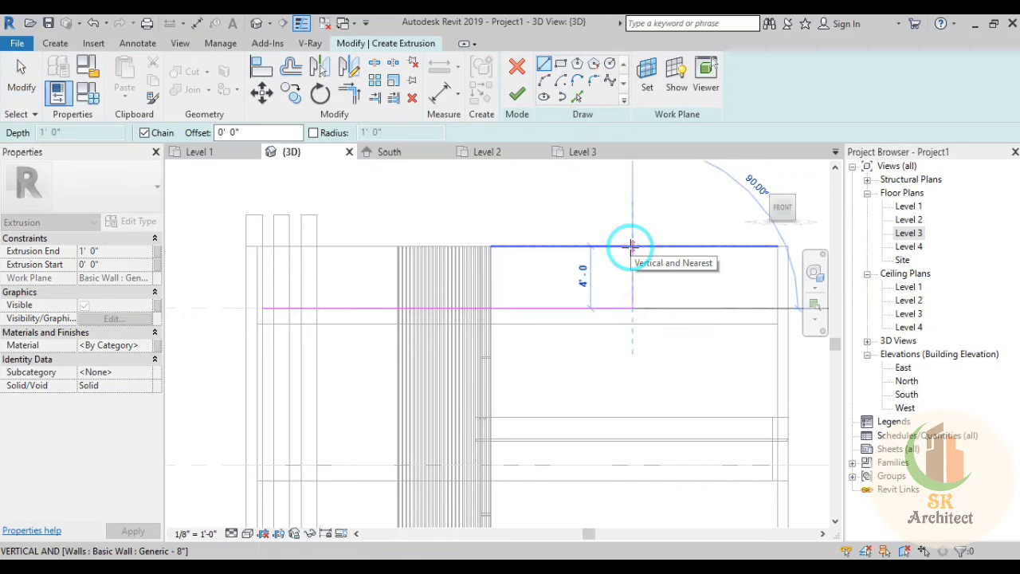
{"action": "left_click", "coordinate": [632, 246]}
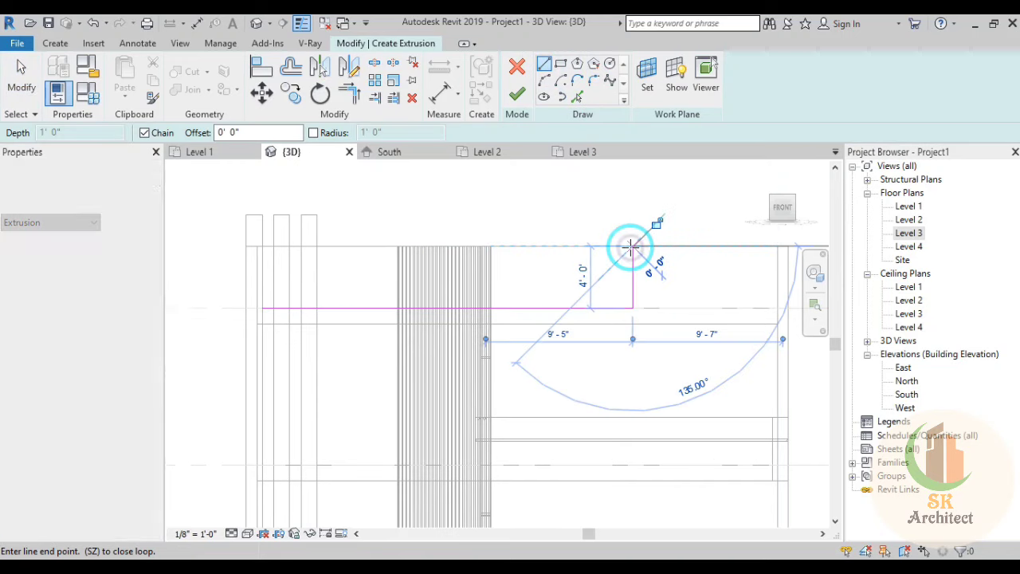
{"action": "left_click", "coordinate": [263, 246]}
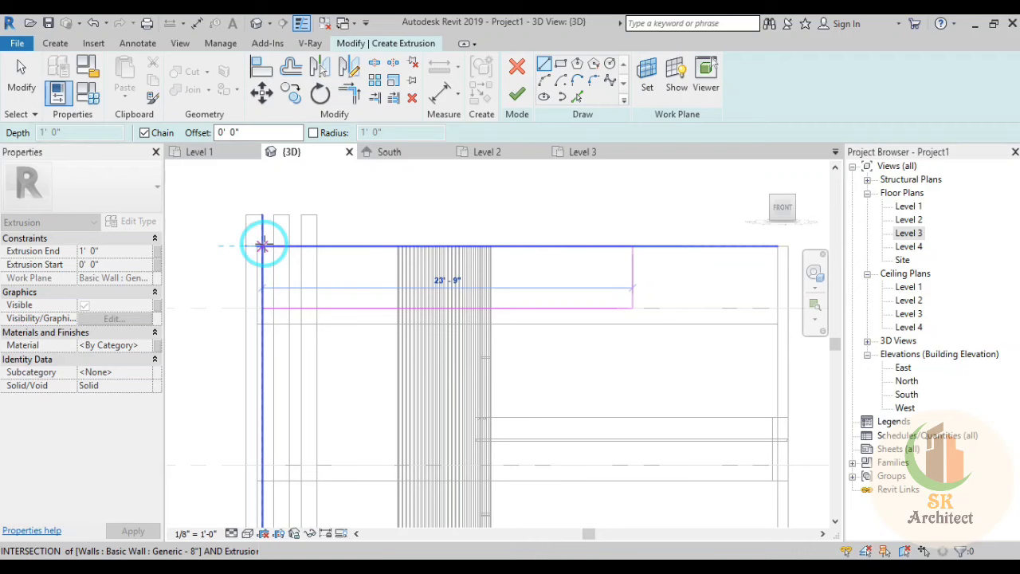
{"action": "left_click", "coordinate": [263, 308]}
{"action": "key", "text": "Escape"}
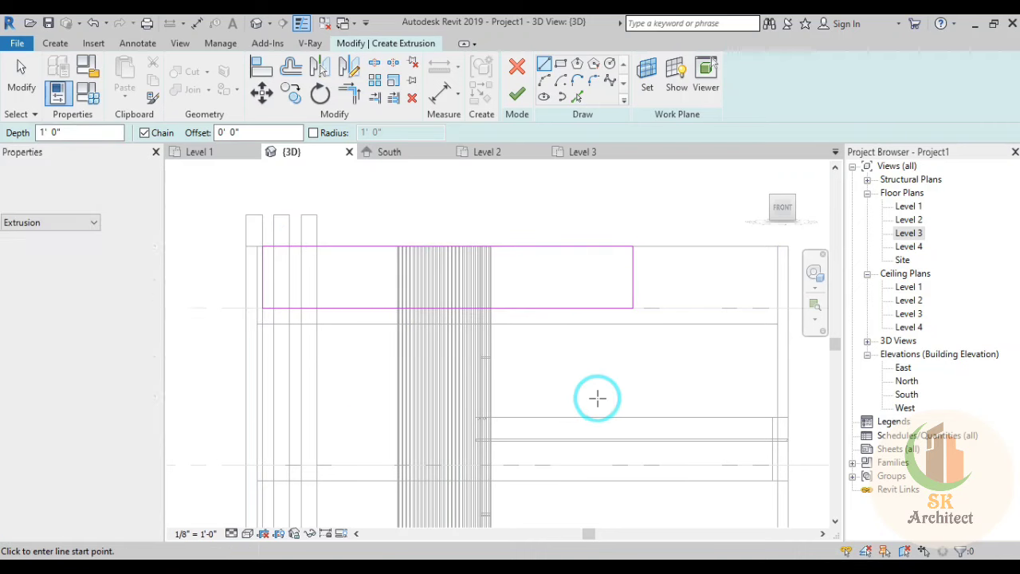
{"action": "left_click", "coordinate": [521, 96]}
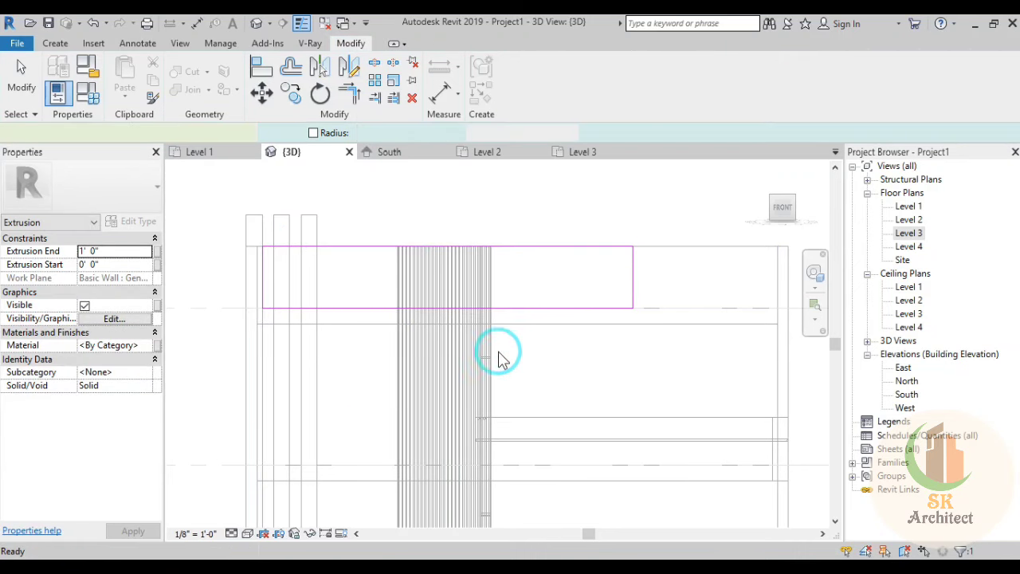
Step: Show the model Shaded and snap to the Left view of the new band
{"action": "mouse_move", "coordinate": [485, 346]}
{"action": "middle_mouse_down", "text": "shift"}
{"action": "mouse_move", "coordinate": [546, 399]}
{"action": "mouse_move", "coordinate": [294, 498]}
{"action": "middle_mouse_up", "text": "shift"}
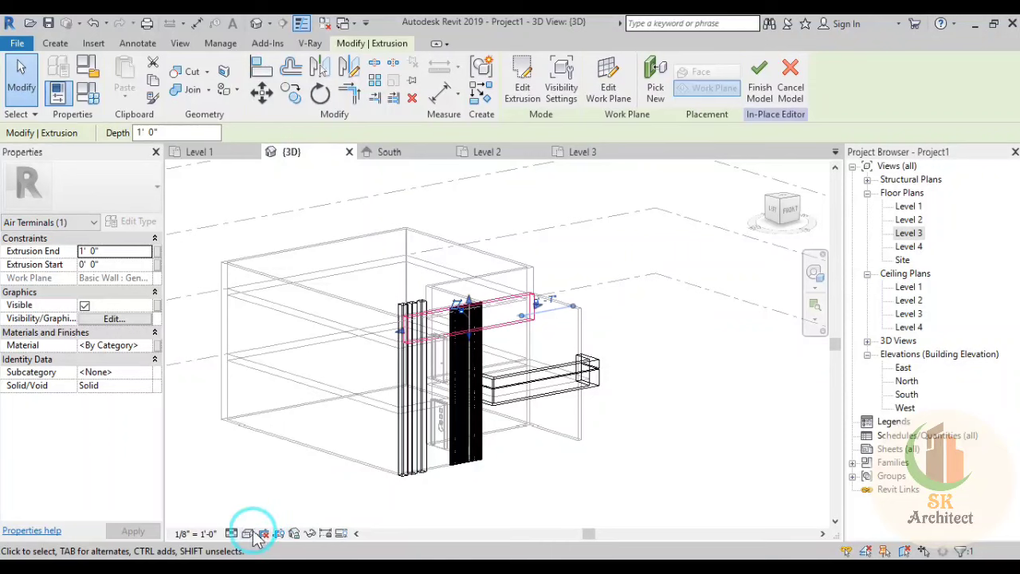
{"action": "left_click", "coordinate": [254, 533]}
{"action": "left_click", "coordinate": [279, 470]}
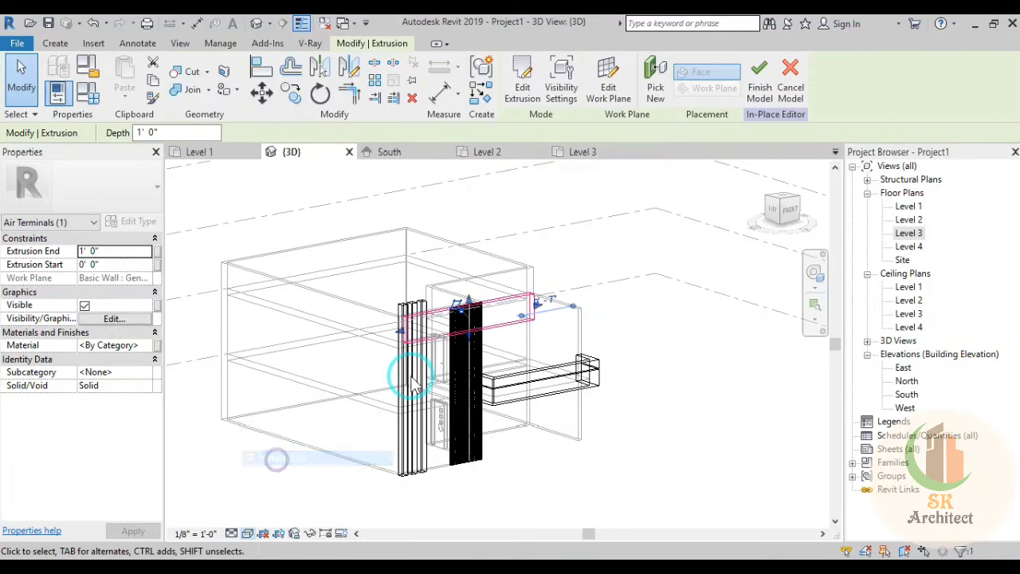
{"action": "mouse_move", "coordinate": [410, 364]}
{"action": "middle_mouse_down", "text": "shift"}
{"action": "mouse_move", "coordinate": [295, 342]}
{"action": "mouse_move", "coordinate": [411, 447]}
{"action": "mouse_move", "coordinate": [444, 494]}
{"action": "middle_mouse_up", "text": "shift"}
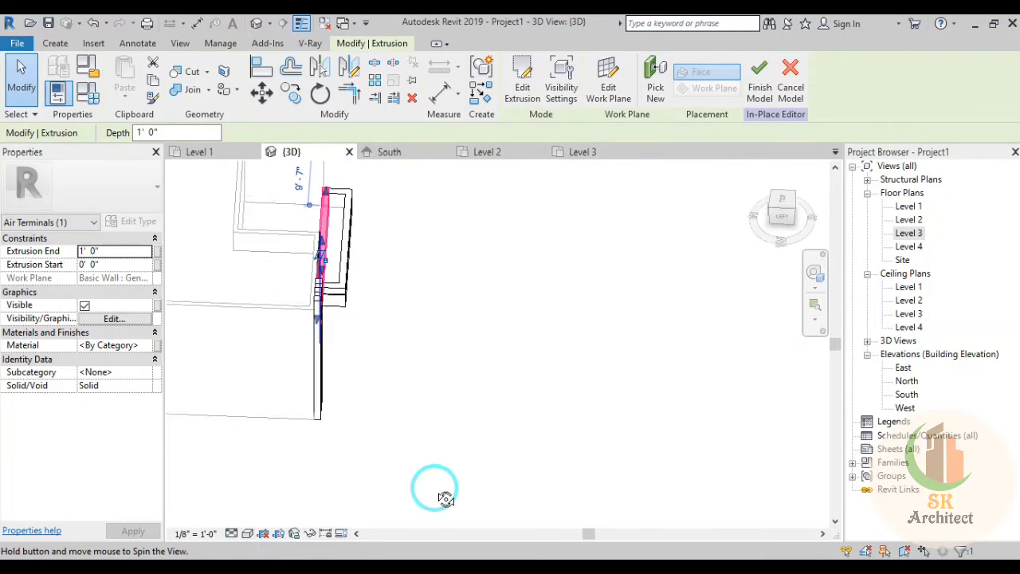
{"action": "mouse_move", "coordinate": [414, 391]}
{"action": "middle_mouse_down", "text": "shift"}
{"action": "mouse_move", "coordinate": [375, 462]}
{"action": "mouse_move", "coordinate": [723, 278]}
{"action": "middle_mouse_up", "text": "shift"}
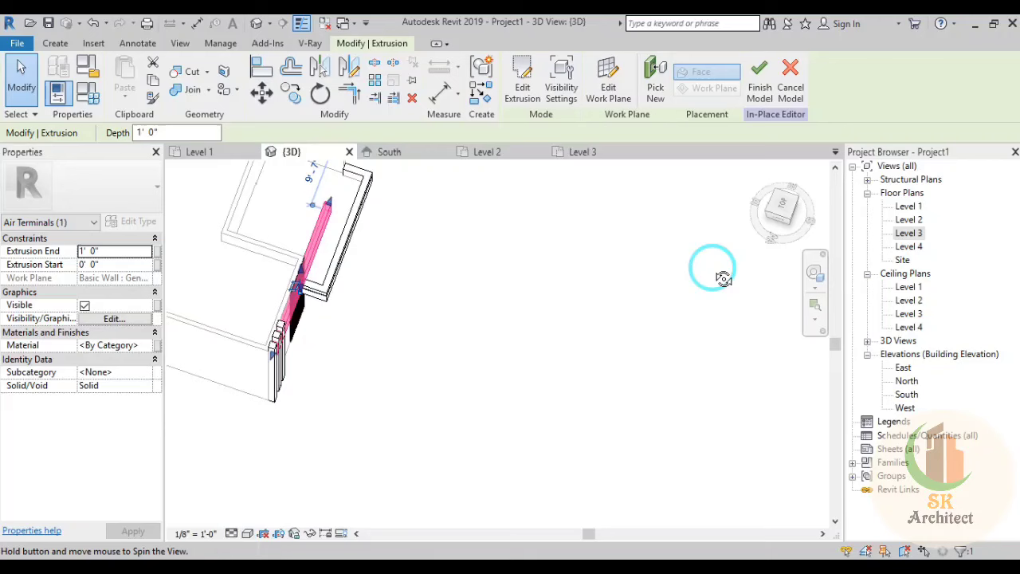
{"action": "left_click", "coordinate": [780, 222]}
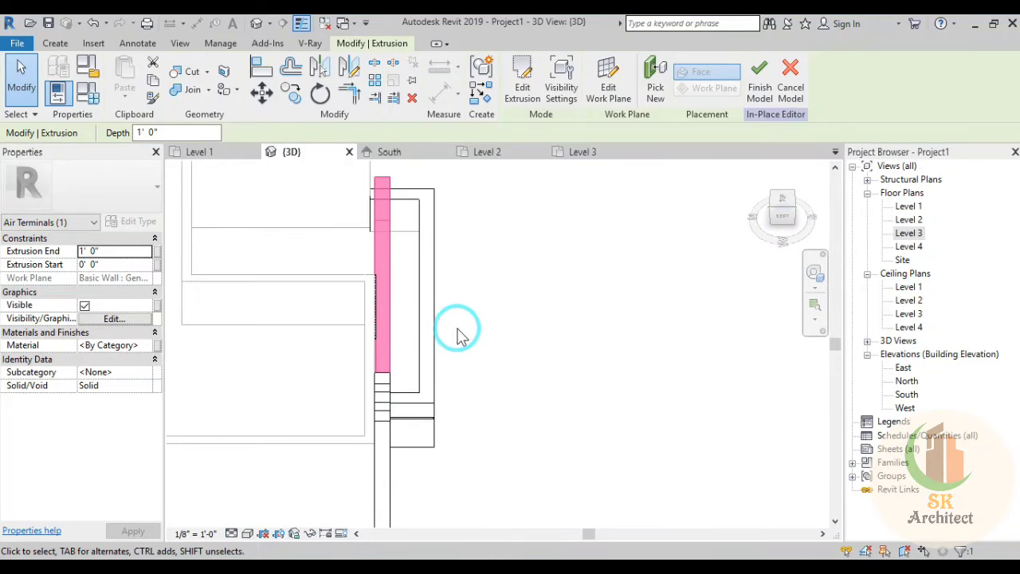
Step: Drag the band's outer face outward so its extrusion end sits near 3'-11"
{"action": "left_click", "coordinate": [652, 309]}
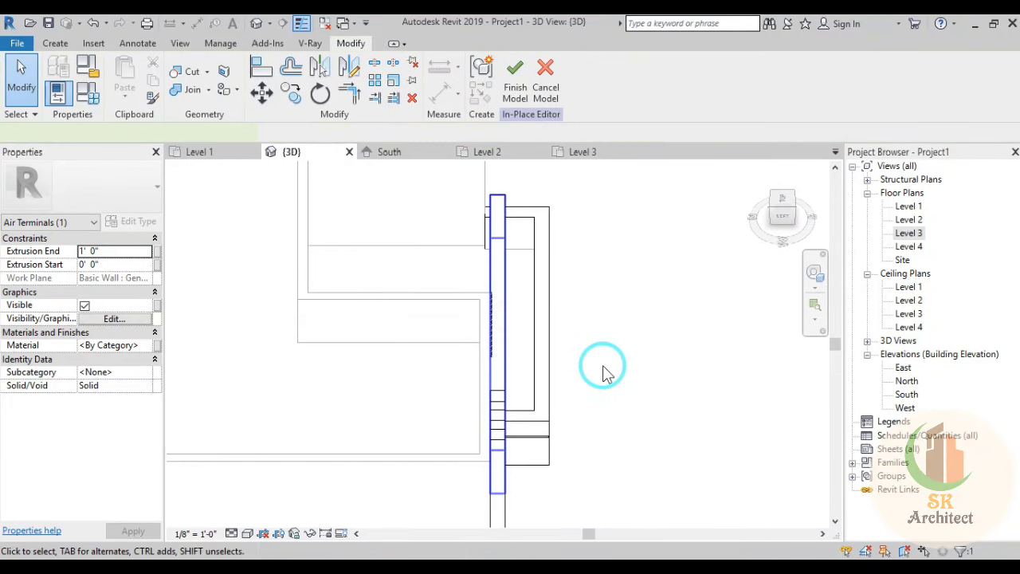
{"action": "left_click", "coordinate": [494, 351]}
{"action": "left_click_drag", "start_coordinate": [513, 346], "coordinate": [548, 350]}
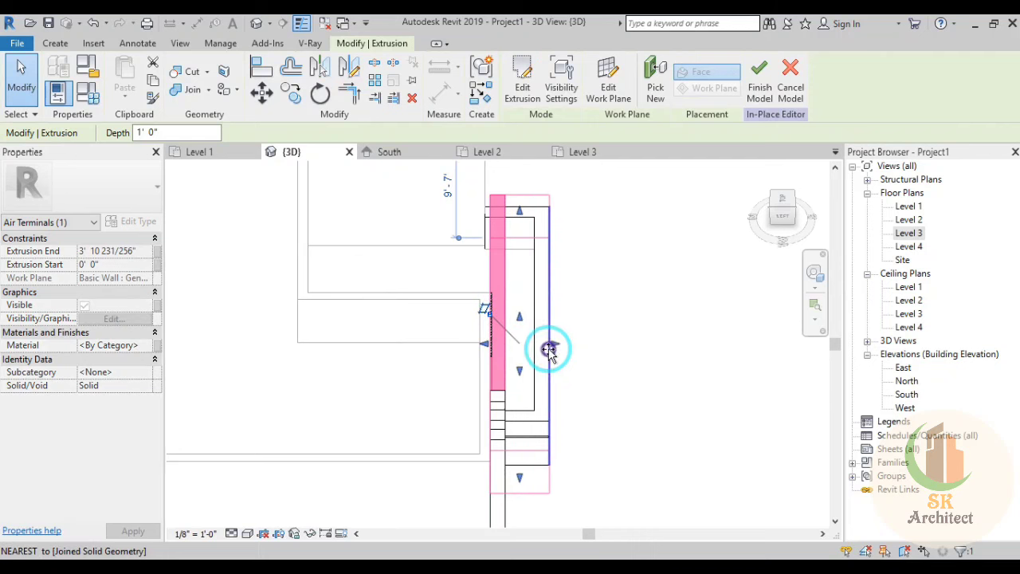
{"action": "left_click", "coordinate": [649, 455]}
{"action": "mouse_move", "coordinate": [648, 455]}
{"action": "middle_mouse_down", "text": "shift"}
{"action": "mouse_move", "coordinate": [648, 437]}
{"action": "mouse_move", "coordinate": [528, 284]}
{"action": "mouse_move", "coordinate": [486, 301]}
{"action": "mouse_move", "coordinate": [396, 371]}
{"action": "mouse_move", "coordinate": [360, 334]}
{"action": "mouse_move", "coordinate": [223, 353]}
{"action": "middle_mouse_up", "text": "shift"}
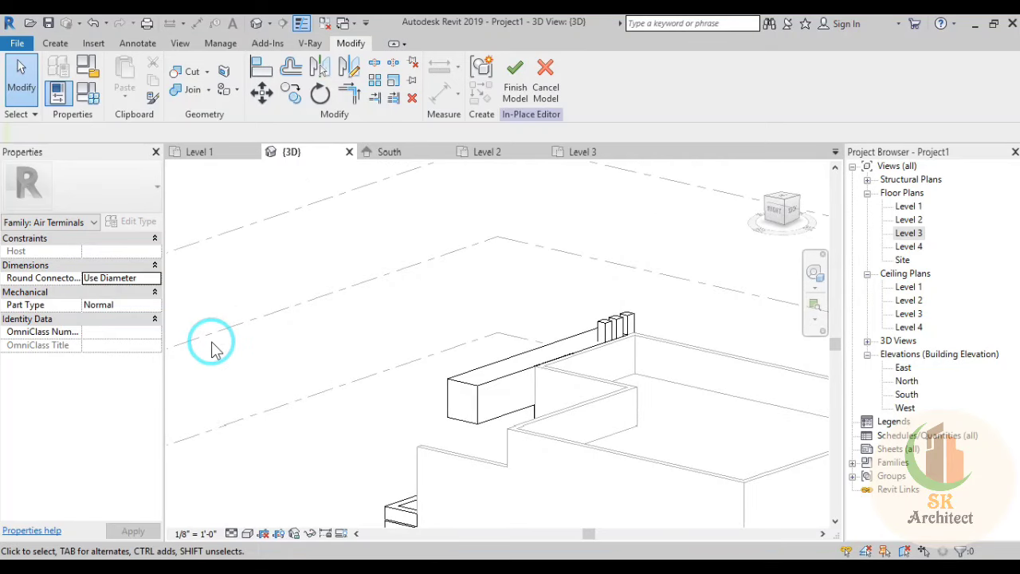
{"action": "mouse_move", "coordinate": [408, 381]}
{"action": "middle_mouse_down", "text": "shift"}
{"action": "mouse_move", "coordinate": [467, 410]}
{"action": "mouse_move", "coordinate": [448, 424]}
{"action": "mouse_move", "coordinate": [344, 289]}
{"action": "middle_mouse_up", "text": "shift"}
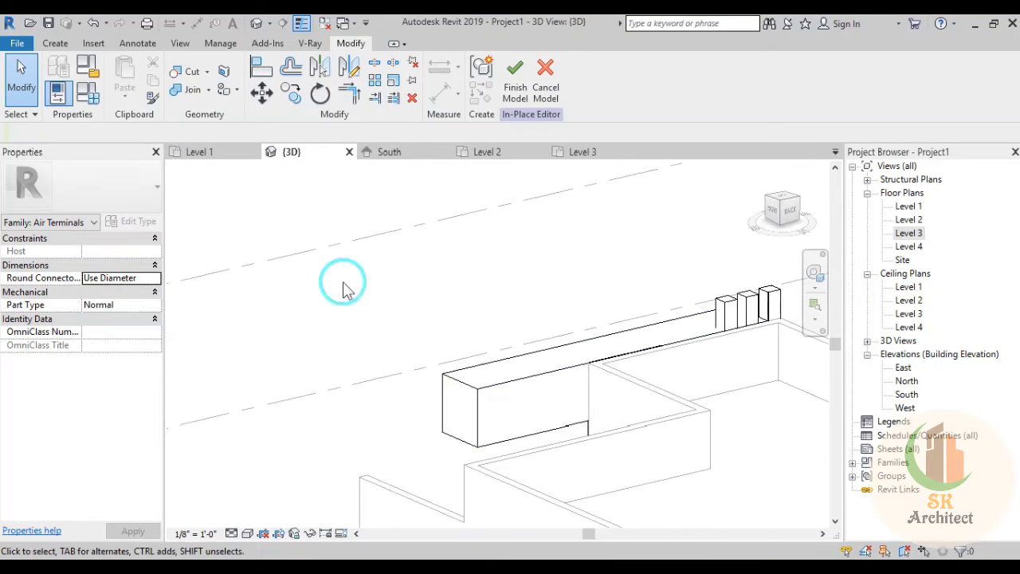
{"action": "left_click", "coordinate": [55, 43]}
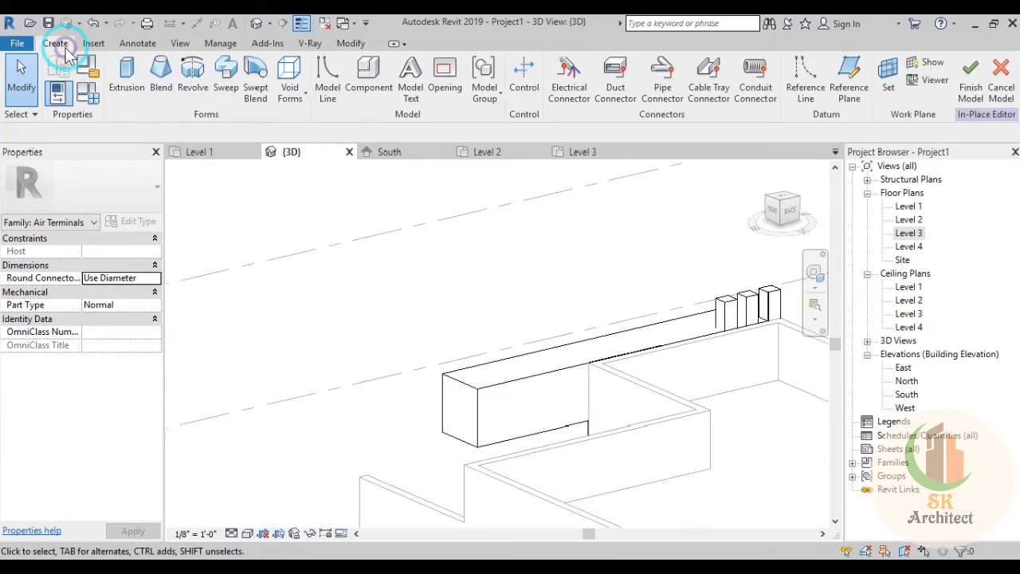
Step: Start an extrusion on the band's front face and sketch a 4'-0" upright edge from its bottom-left corner
{"action": "left_click", "coordinate": [115, 87]}
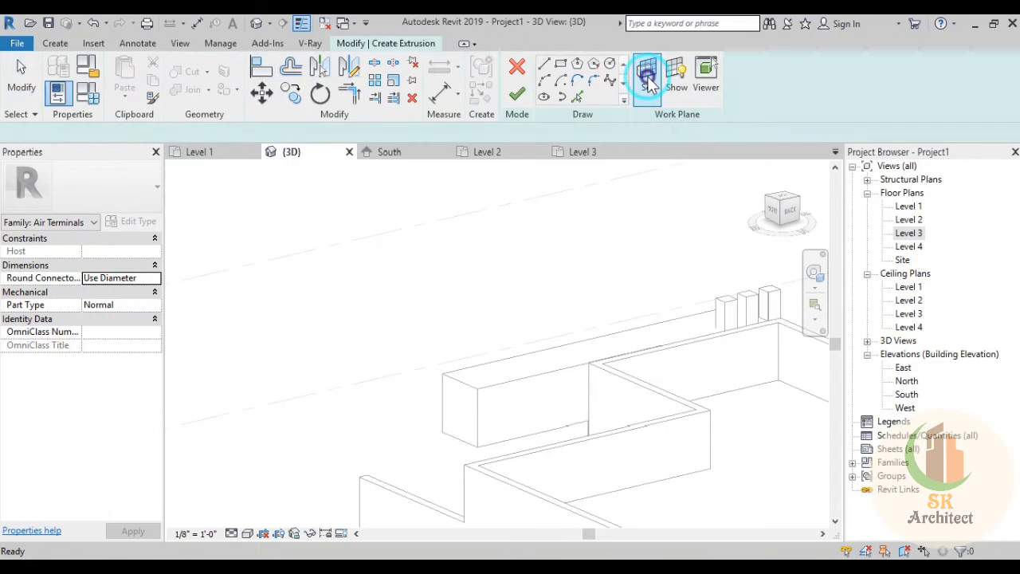
{"action": "left_click", "coordinate": [647, 76]}
{"action": "left_click", "coordinate": [408, 315]}
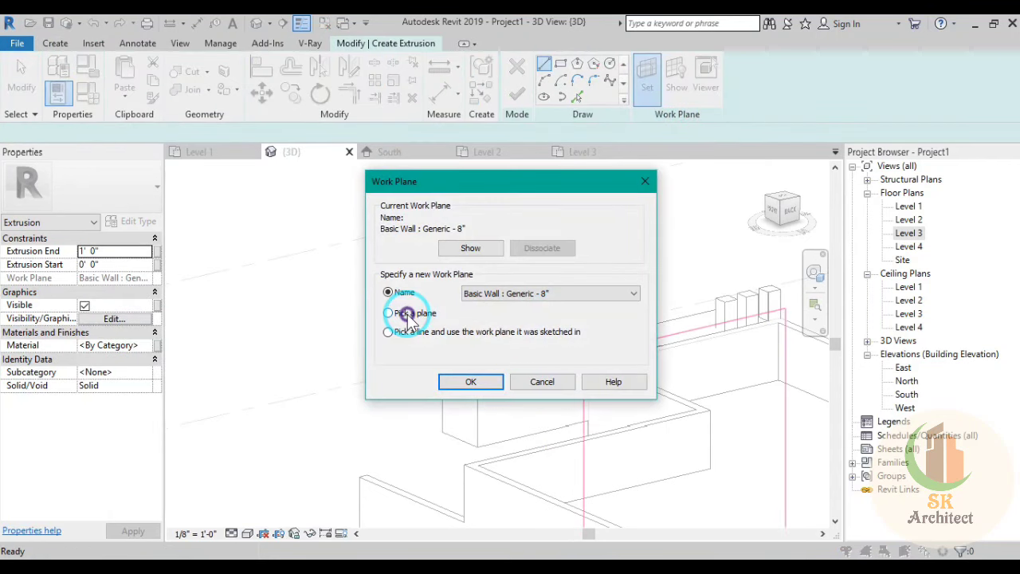
{"action": "left_click", "coordinate": [468, 383]}
{"action": "left_click", "coordinate": [504, 392]}
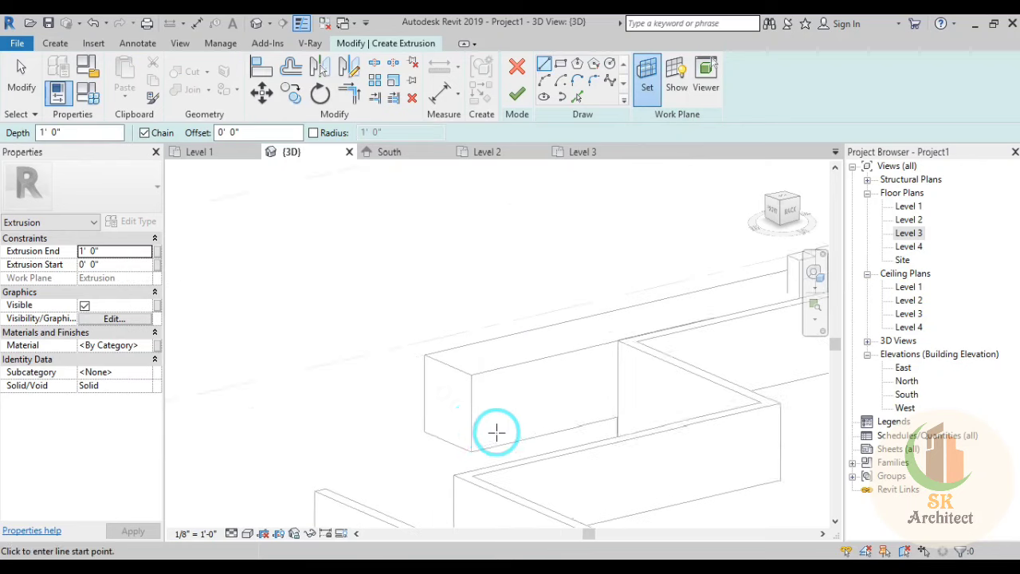
{"action": "middle_click_drag", "start_coordinate": [497, 432], "coordinate": [440, 392]}
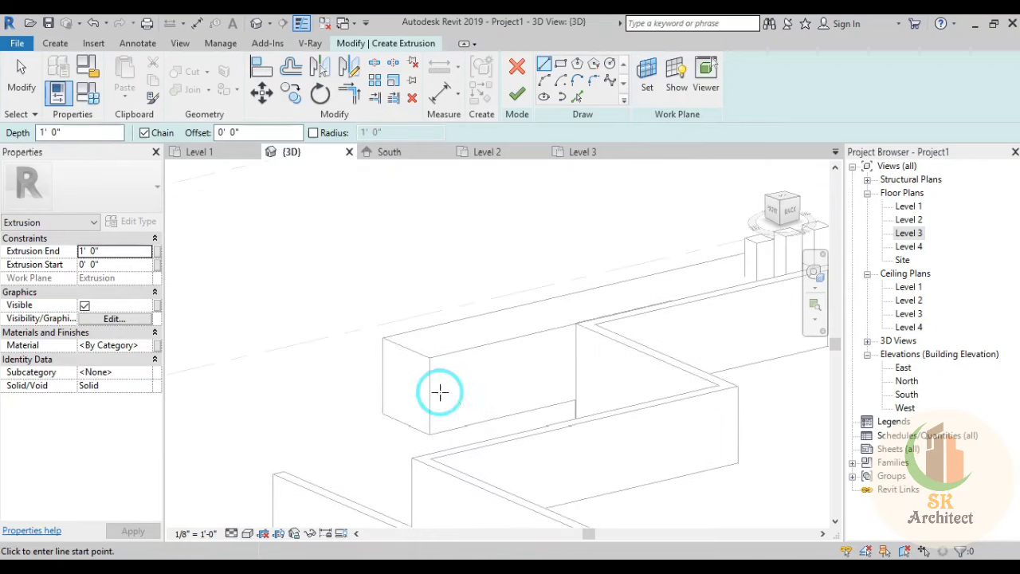
{"action": "left_click", "coordinate": [429, 432]}
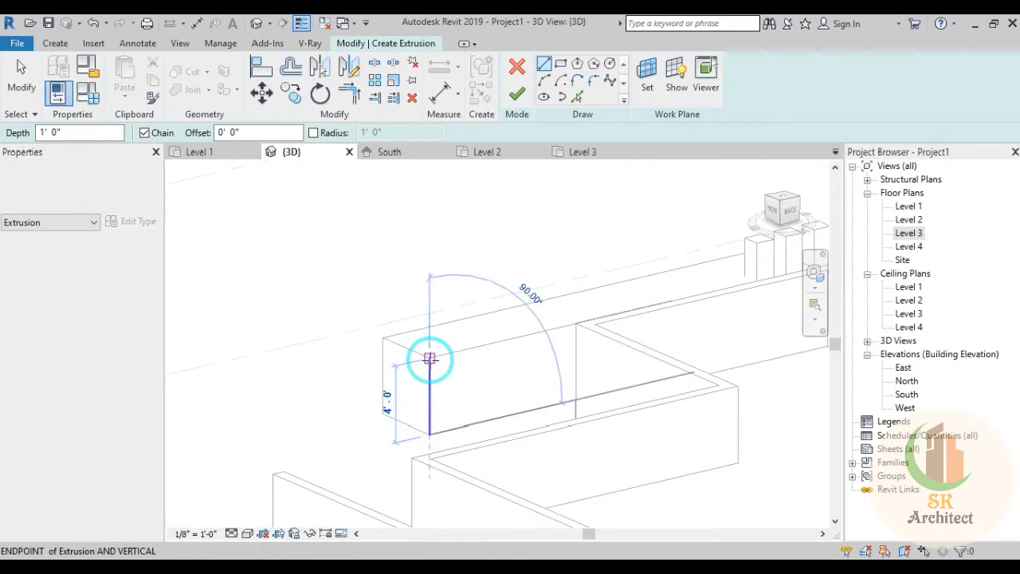
{"action": "left_click", "coordinate": [456, 354]}
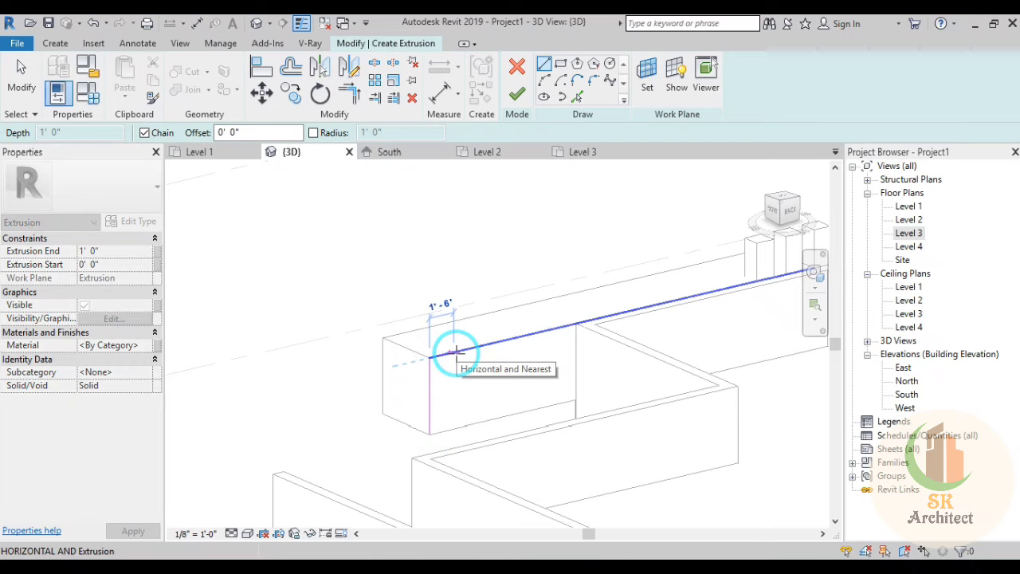
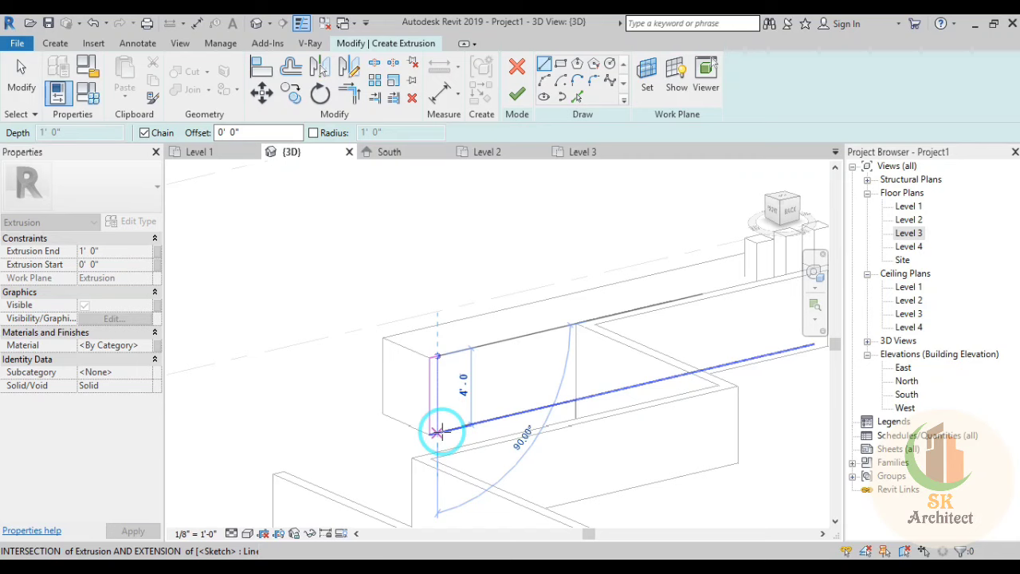
Step: Sketch a closed 4' 0" tall, roughly 1' 0" wide rectangle on the band's end face
{"action": "key", "text": "Escape"}
{"action": "key", "text": "Escape"}
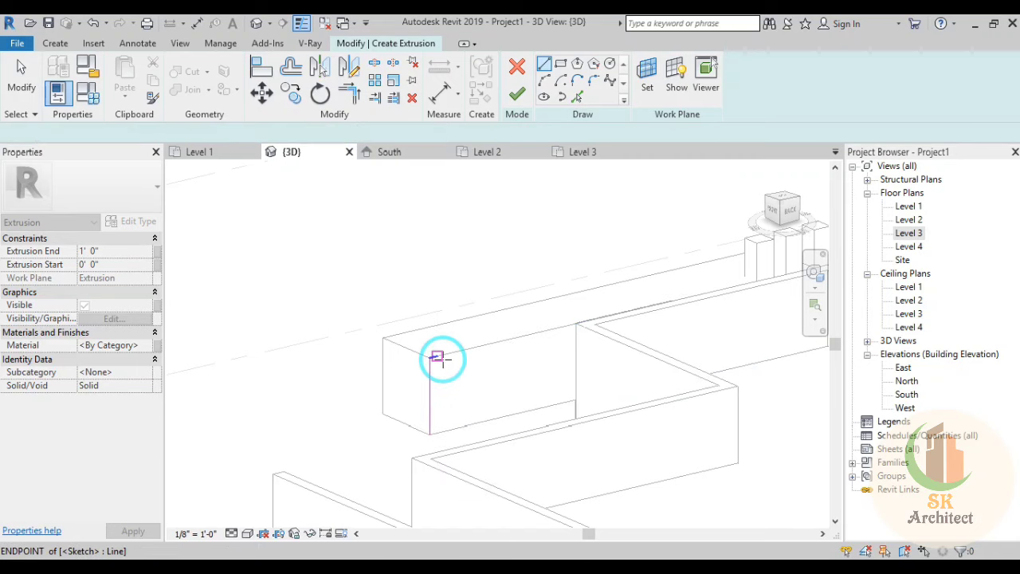
{"action": "key", "text": "Escape"}
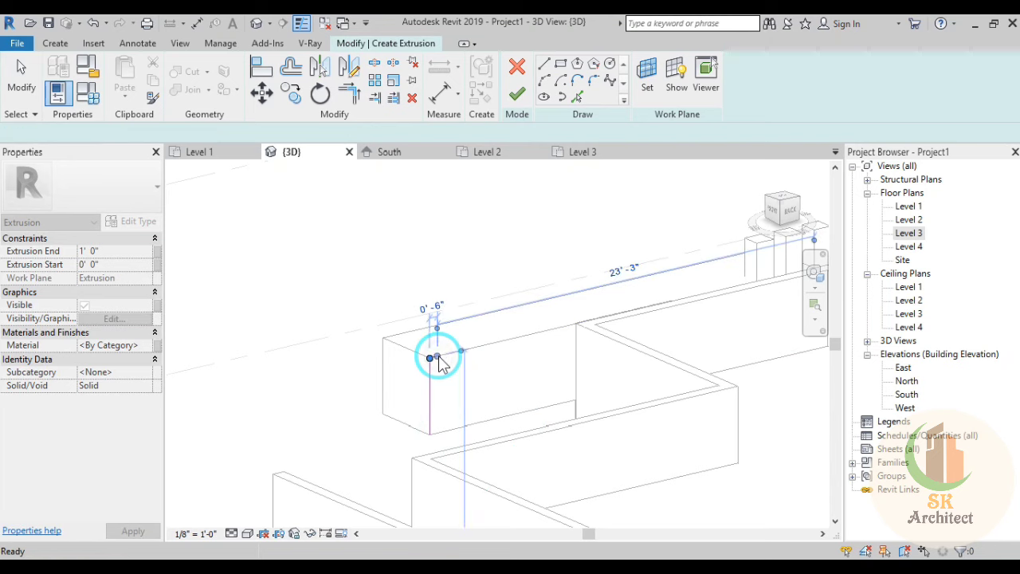
{"action": "key", "text": "Escape"}
{"action": "left_click", "coordinate": [545, 73]}
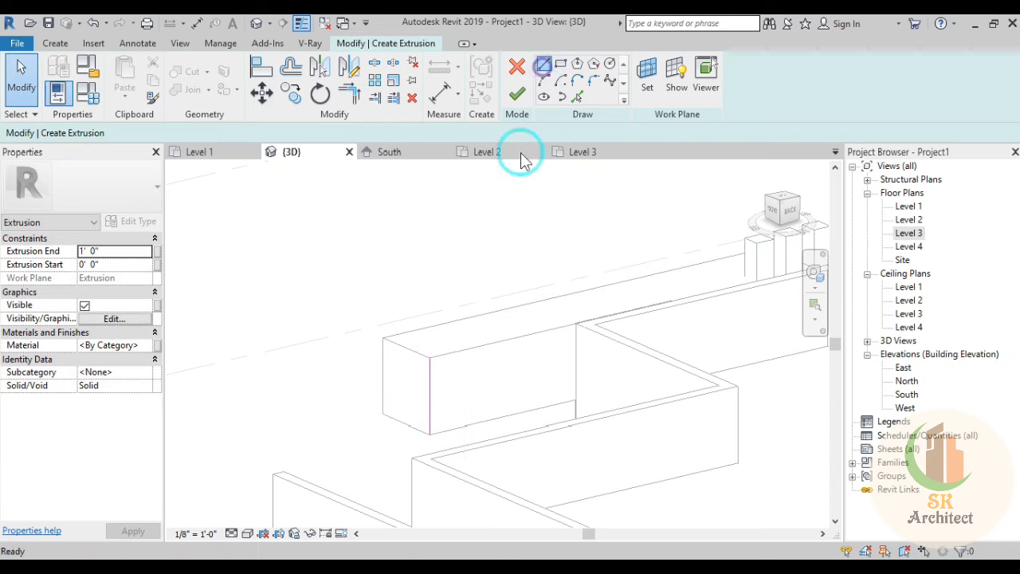
{"action": "left_click", "coordinate": [429, 358]}
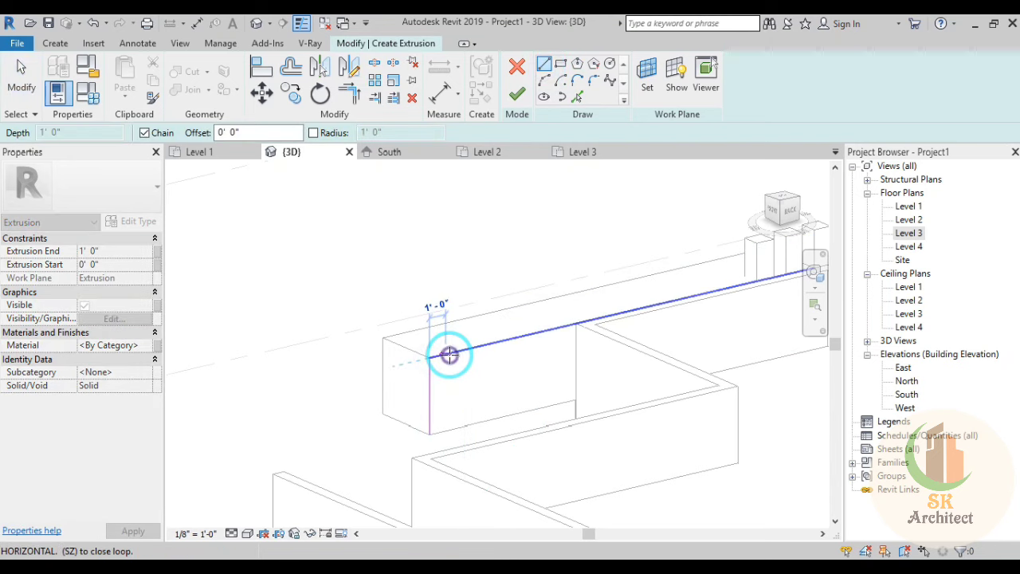
{"action": "left_click", "coordinate": [446, 430]}
{"action": "left_click", "coordinate": [430, 428]}
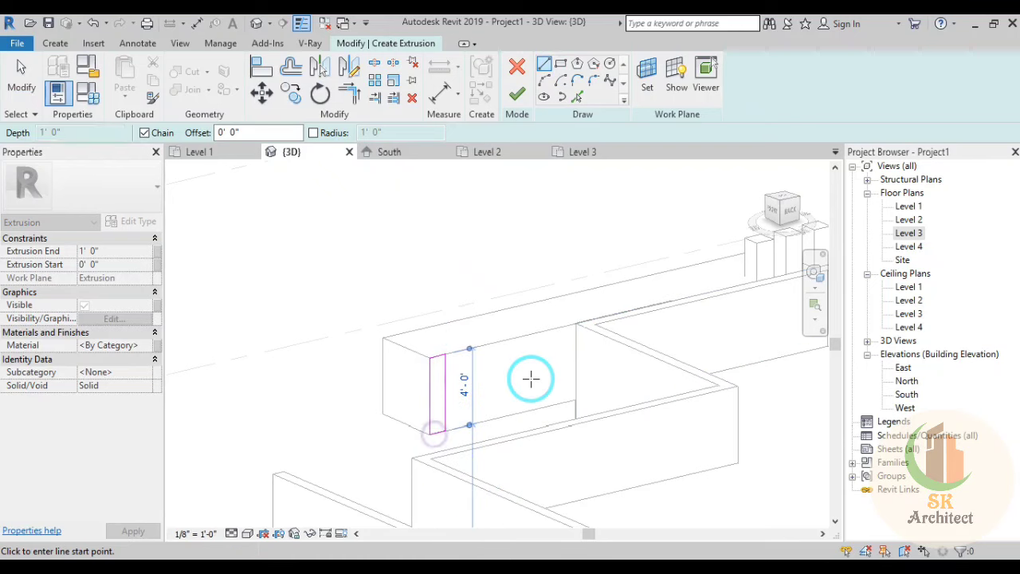
Step: Finish the extrusion and stretch it to 12' 4" so it meets the wall line in top view
{"action": "left_click", "coordinate": [517, 93]}
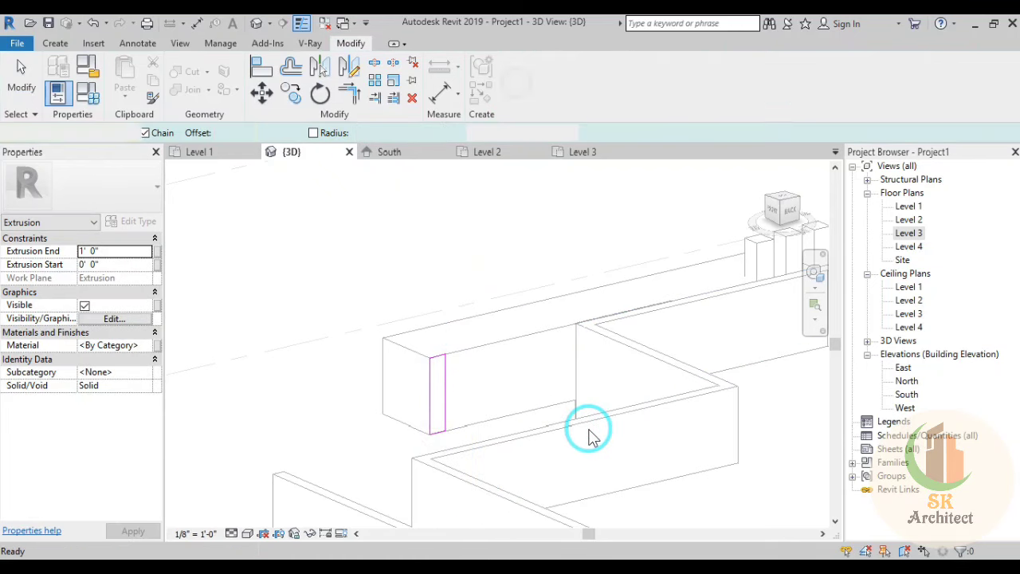
{"action": "mouse_move", "coordinate": [417, 334]}
{"action": "middle_mouse_down", "text": "shift"}
{"action": "mouse_move", "coordinate": [462, 476]}
{"action": "mouse_move", "coordinate": [417, 371]}
{"action": "middle_mouse_up", "text": "shift"}
{"action": "left_click_drag", "start_coordinate": [388, 320], "coordinate": [516, 389]}
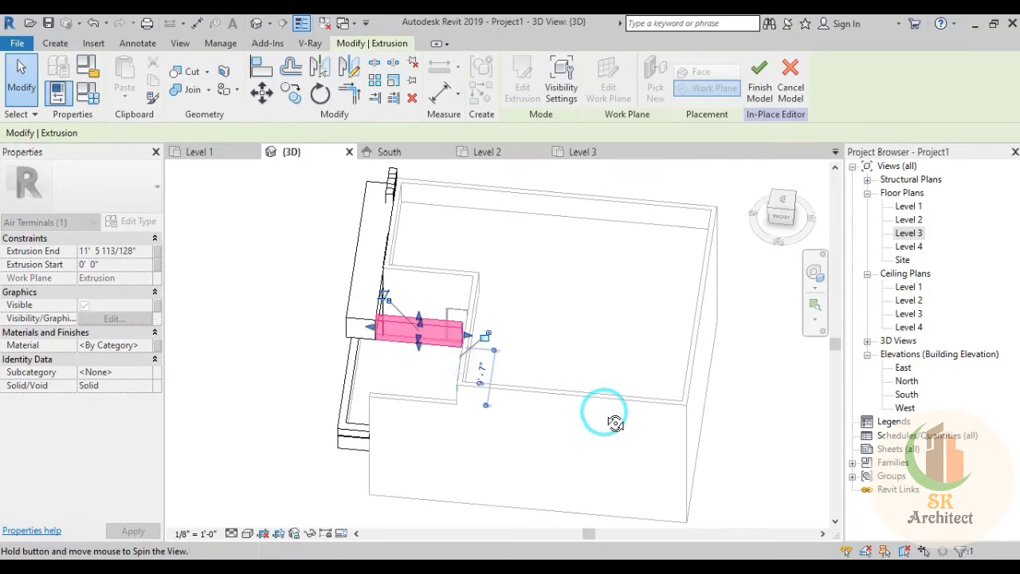
{"action": "mouse_move", "coordinate": [597, 415]}
{"action": "middle_mouse_down", "text": "shift"}
{"action": "mouse_move", "coordinate": [622, 424]}
{"action": "mouse_move", "coordinate": [593, 467]}
{"action": "mouse_move", "coordinate": [581, 518]}
{"action": "middle_mouse_up", "text": "shift"}
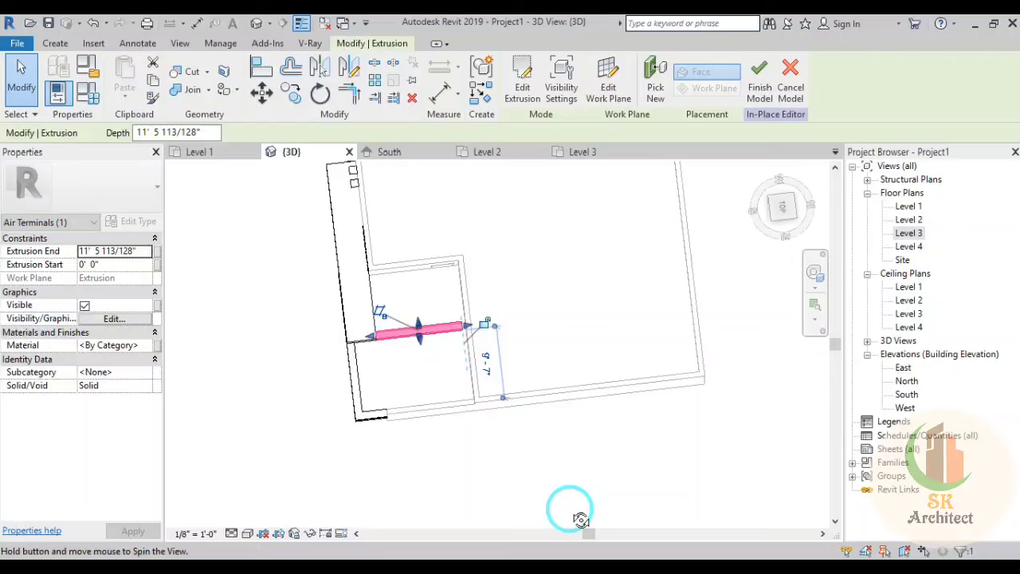
{"action": "left_click", "coordinate": [787, 211]}
{"action": "scroll", "coordinate": [569, 391], "scroll_direction": "up", "scroll_amount": 5}
{"action": "scroll", "coordinate": [672, 350], "scroll_direction": "down", "scroll_amount": 1}
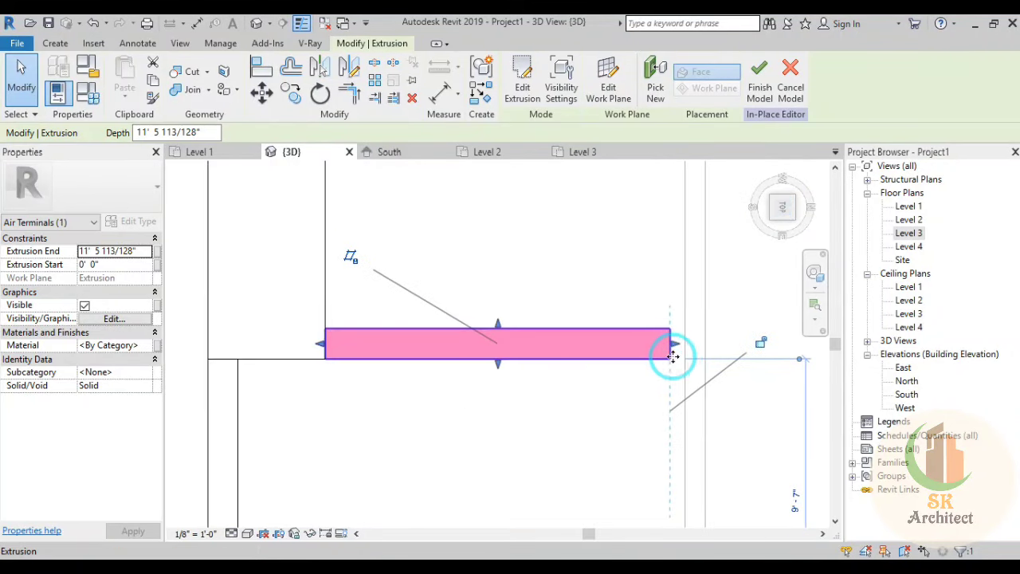
{"action": "left_click_drag", "start_coordinate": [676, 349], "coordinate": [685, 344]}
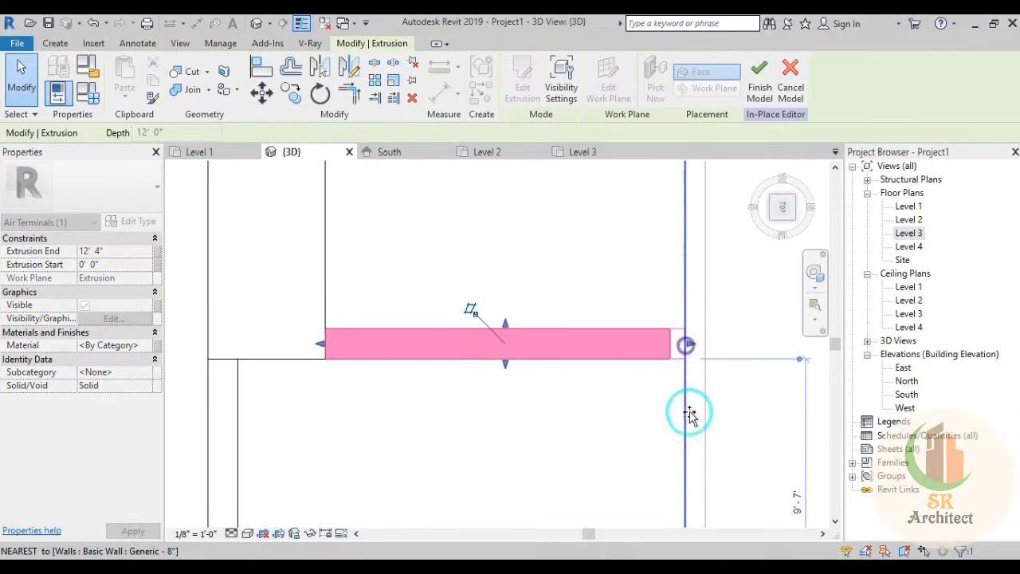
{"action": "scroll", "coordinate": [448, 410], "scroll_direction": "down", "scroll_amount": 3}
{"action": "left_click", "coordinate": [294, 311]}
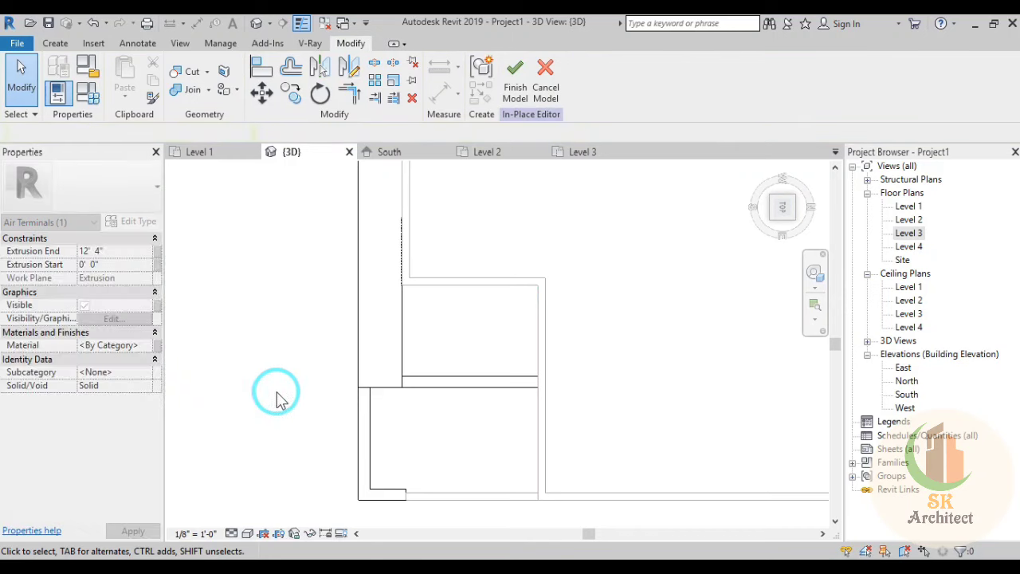
{"action": "left_click", "coordinate": [276, 399]}
Step: Join the new horizontal extrusion with the neighbouring solid
{"action": "left_click", "coordinate": [193, 91]}
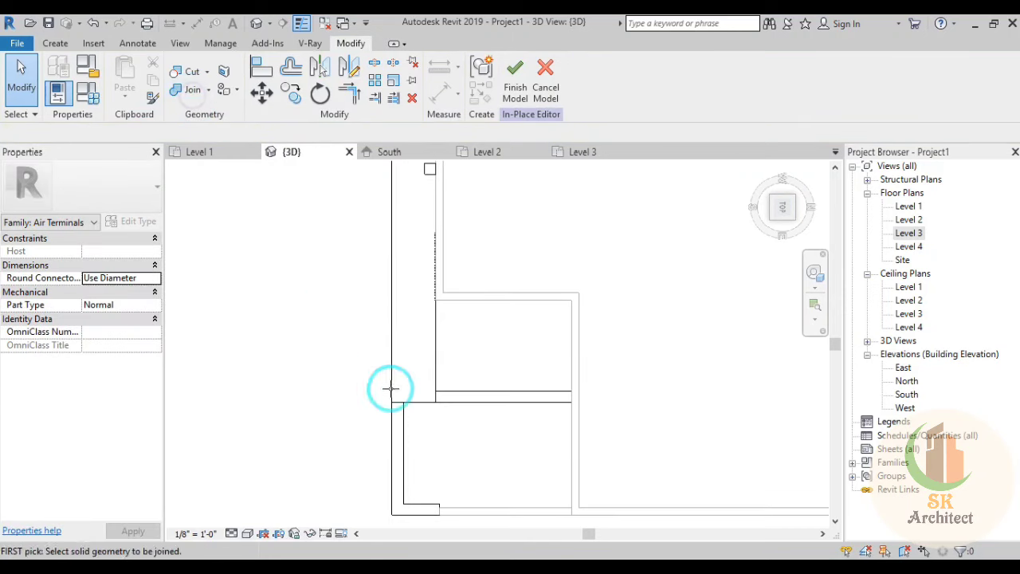
{"action": "left_click", "coordinate": [448, 404]}
{"action": "left_click", "coordinate": [412, 402]}
{"action": "scroll", "coordinate": [221, 298], "scroll_direction": "down", "scroll_amount": 2}
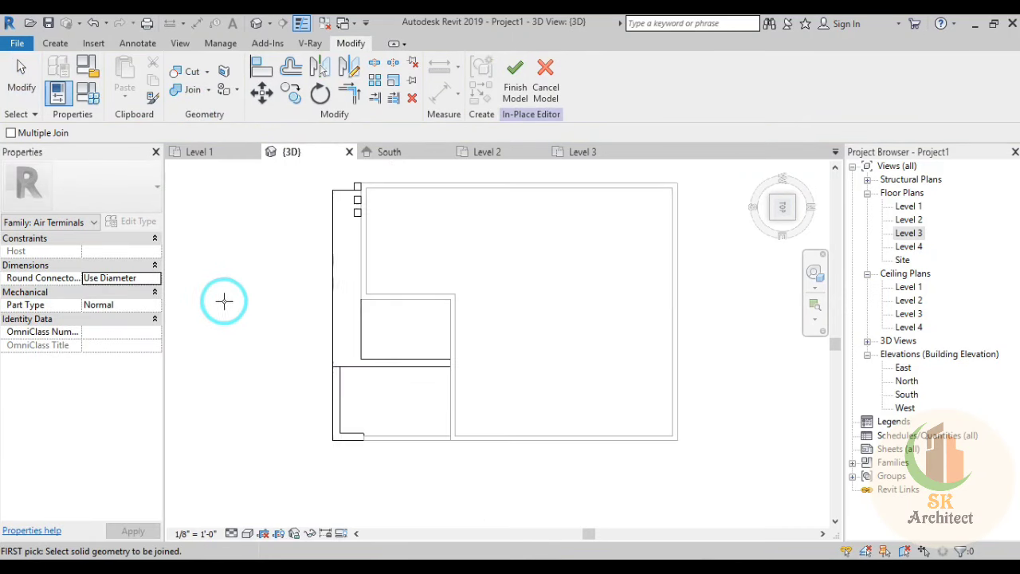
{"action": "scroll", "coordinate": [239, 334], "scroll_direction": "down", "scroll_amount": 2}
{"action": "key", "text": "Escape"}
Step: Orbit the 3D view toward the balcony corner to show the band's end
{"action": "mouse_move", "coordinate": [250, 392]}
{"action": "middle_mouse_down", "text": "shift"}
{"action": "mouse_move", "coordinate": [405, 332]}
{"action": "mouse_move", "coordinate": [349, 388]}
{"action": "middle_mouse_up", "text": "shift"}
{"action": "scroll", "coordinate": [353, 449], "scroll_direction": "up", "scroll_amount": 2}
{"action": "middle_click_drag", "start_coordinate": [353, 449], "coordinate": [505, 375], "text": "shift"}
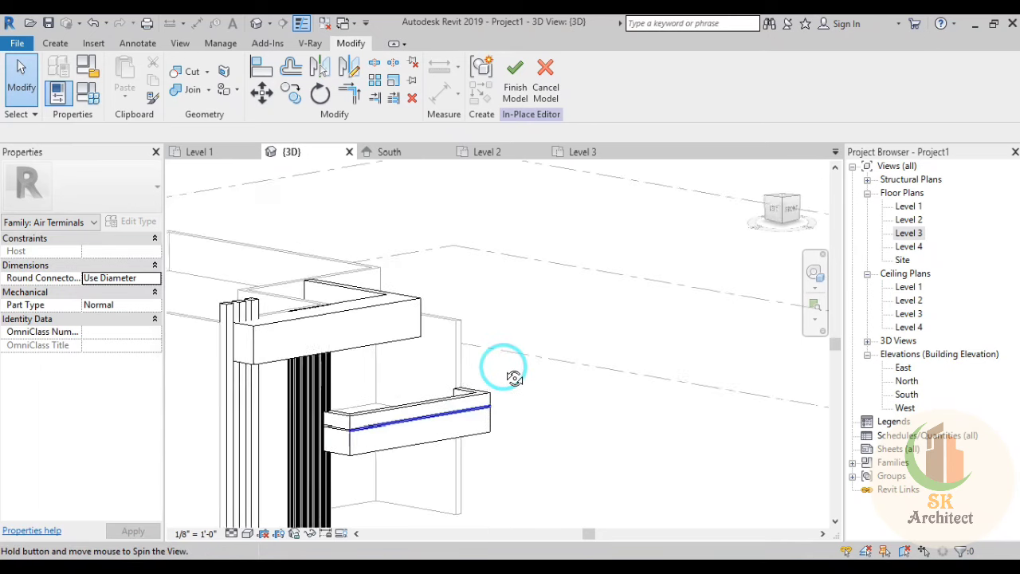
{"action": "scroll", "coordinate": [275, 366], "scroll_direction": "up", "scroll_amount": 2}
{"action": "middle_click_drag", "start_coordinate": [308, 380], "coordinate": [204, 192], "text": "shift"}
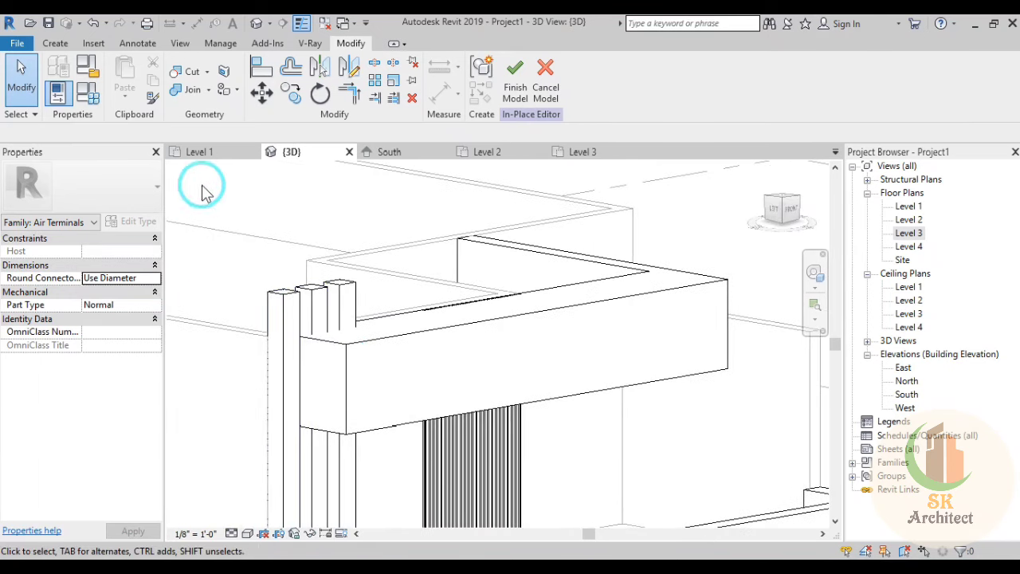
{"action": "left_click", "coordinate": [55, 43]}
Step: Start a void extrusion sketch at the band's end face
{"action": "left_click", "coordinate": [888, 76]}
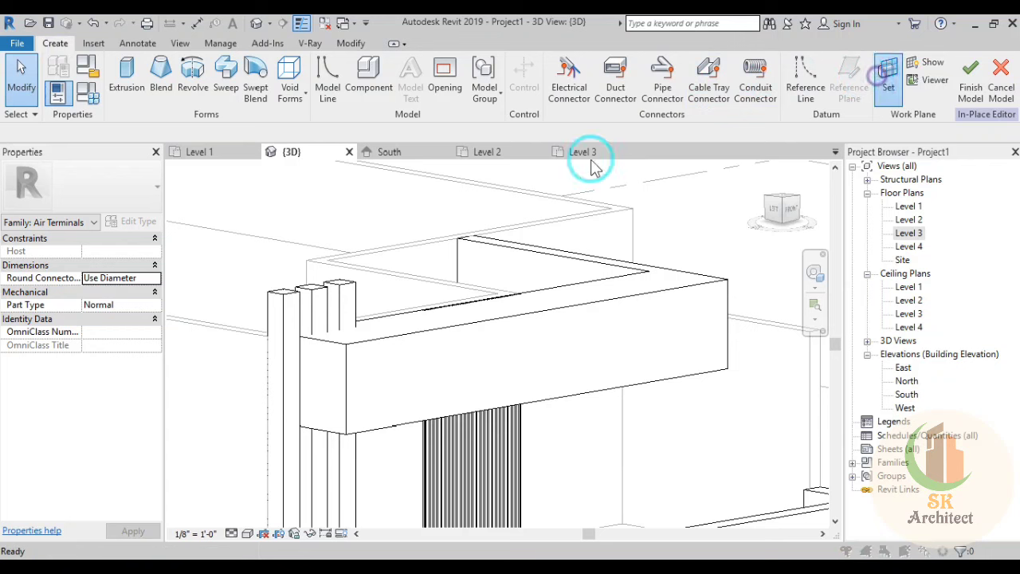
{"action": "left_click", "coordinate": [404, 313]}
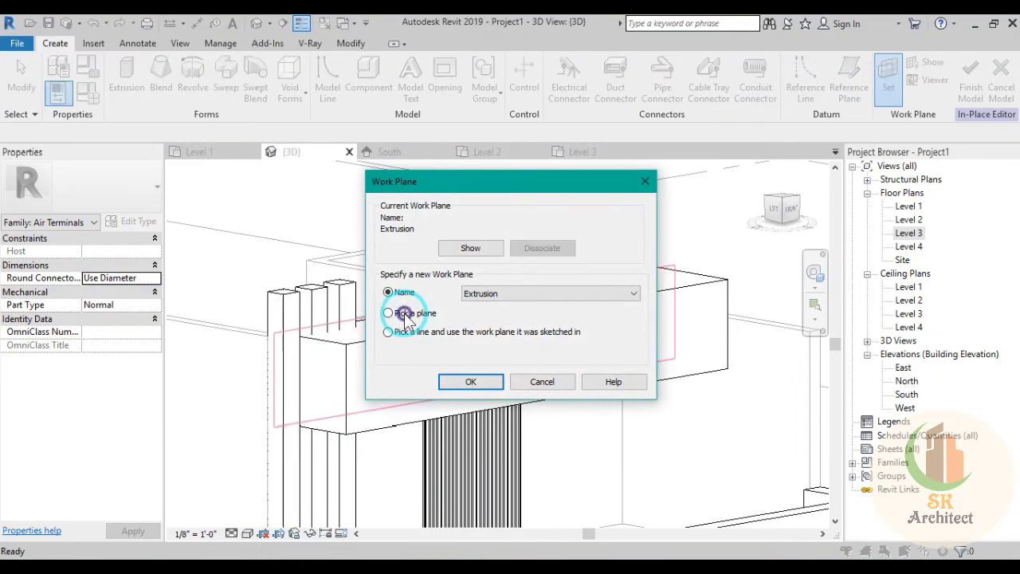
{"action": "left_click", "coordinate": [468, 383]}
{"action": "key", "text": "Escape"}
{"action": "scroll", "coordinate": [376, 351], "scroll_direction": "up", "scroll_amount": 2}
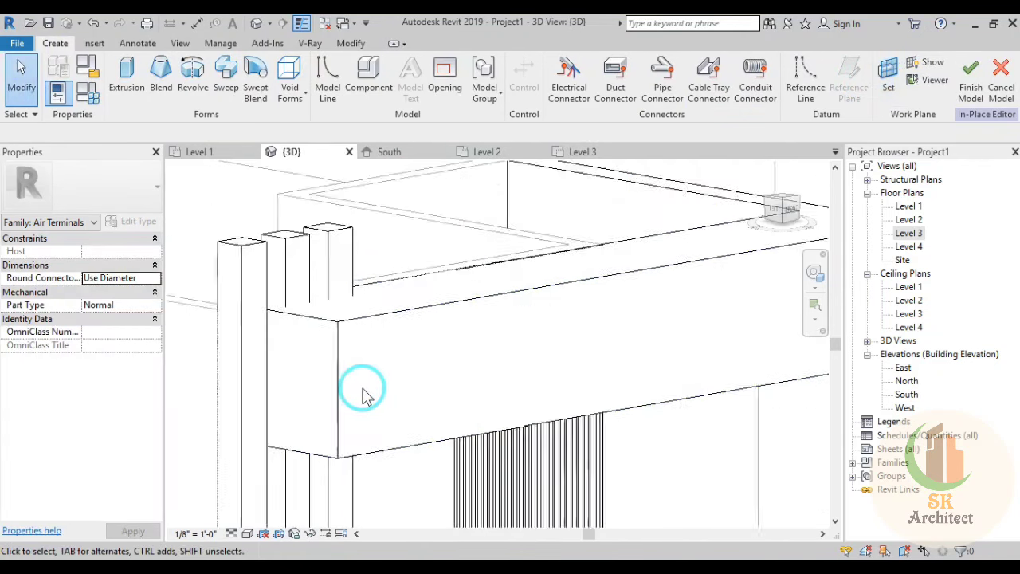
{"action": "scroll", "coordinate": [364, 391], "scroll_direction": "up", "scroll_amount": 2}
{"action": "left_click", "coordinate": [294, 96]}
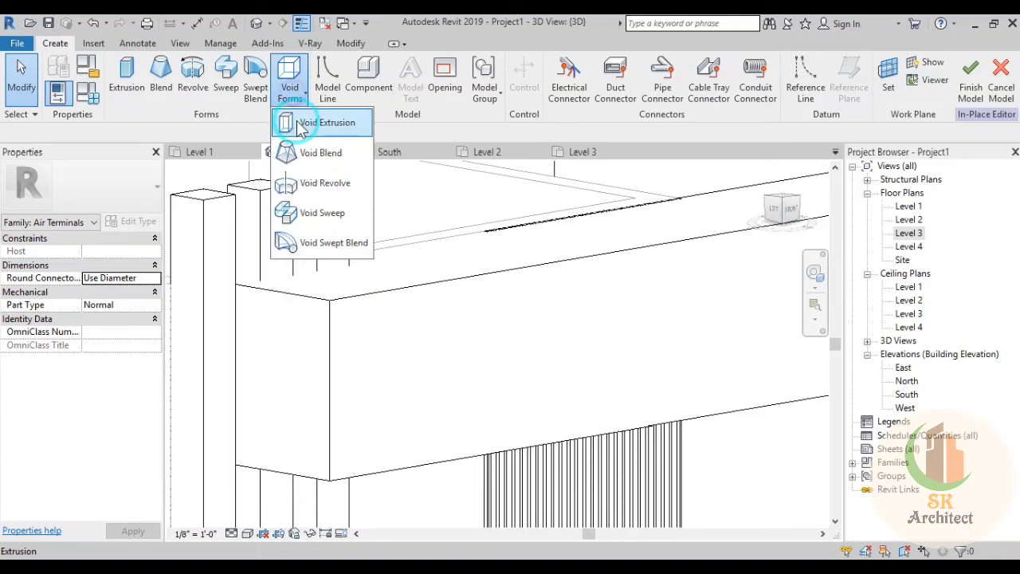
{"action": "left_click", "coordinate": [310, 123]}
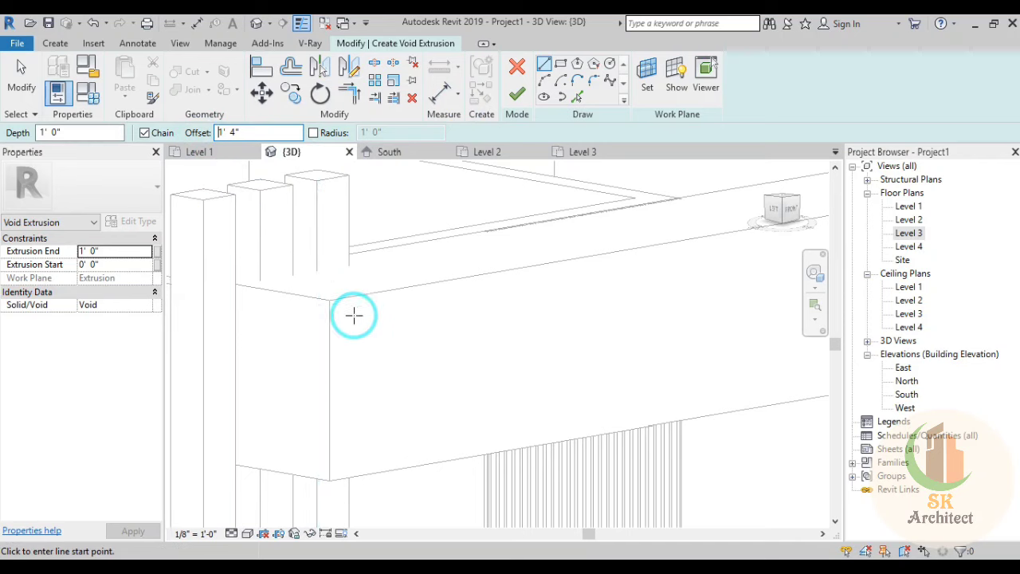
{"action": "left_click", "coordinate": [332, 299]}
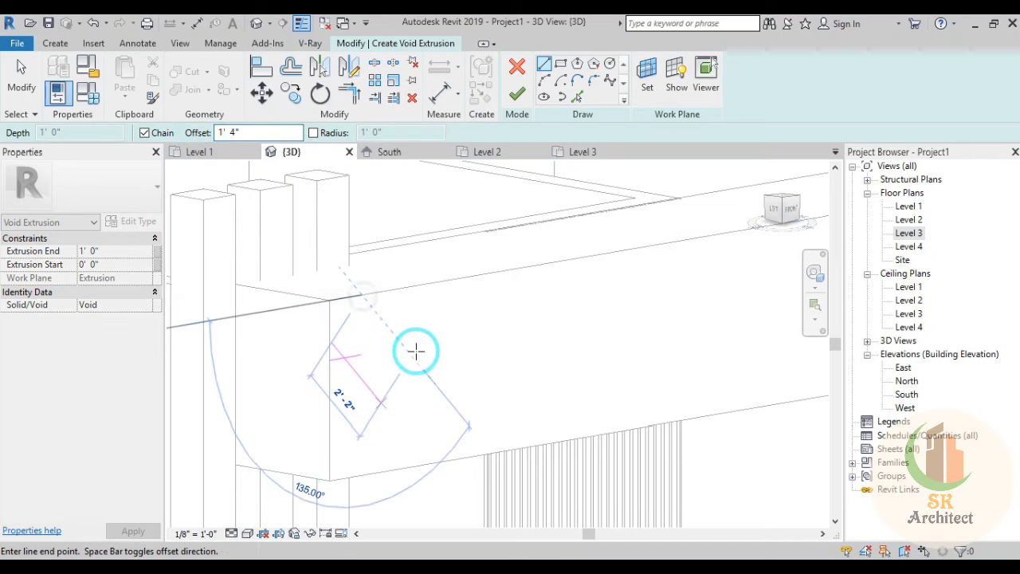
{"action": "key", "text": "Escape"}
{"action": "key", "text": "Escape"}
{"action": "key", "text": "Escape"}
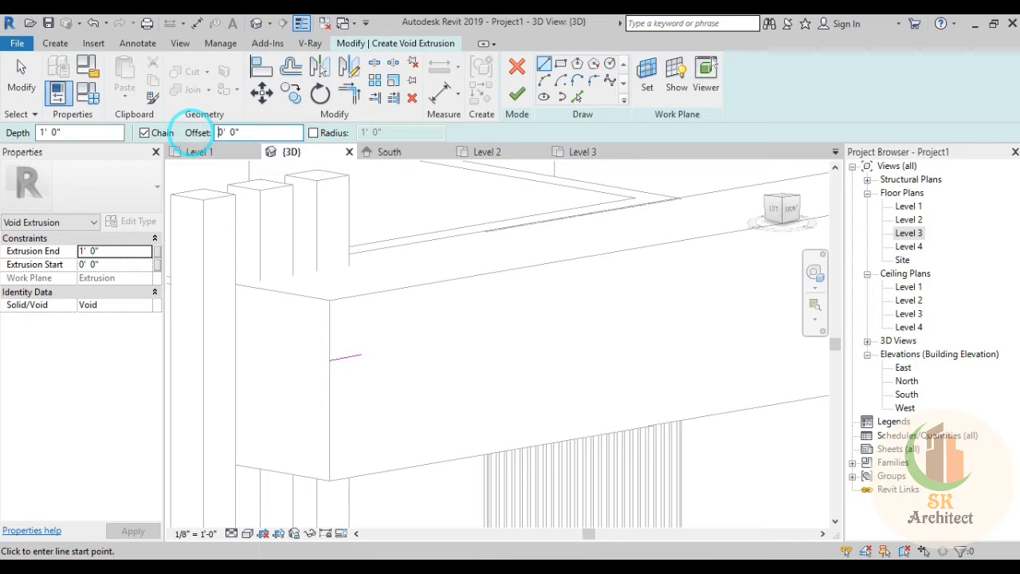
{"action": "scroll", "coordinate": [335, 391], "scroll_direction": "up", "scroll_amount": 2}
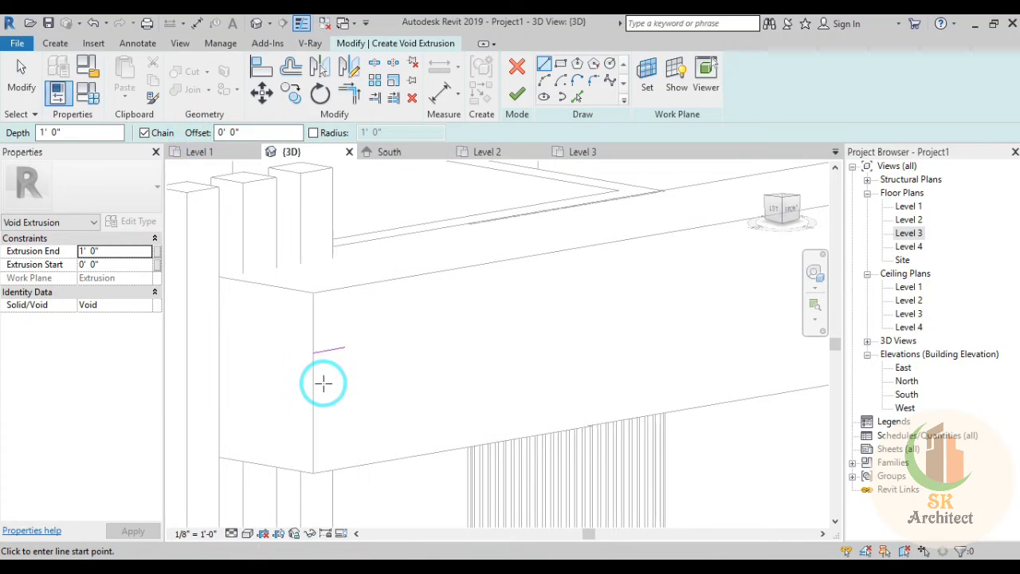
{"action": "scroll", "coordinate": [319, 359], "scroll_direction": "up", "scroll_amount": 2}
Step: Sketch the groove profile as a vertical line and a small arc at the sketch corner
{"action": "left_click", "coordinate": [299, 321]}
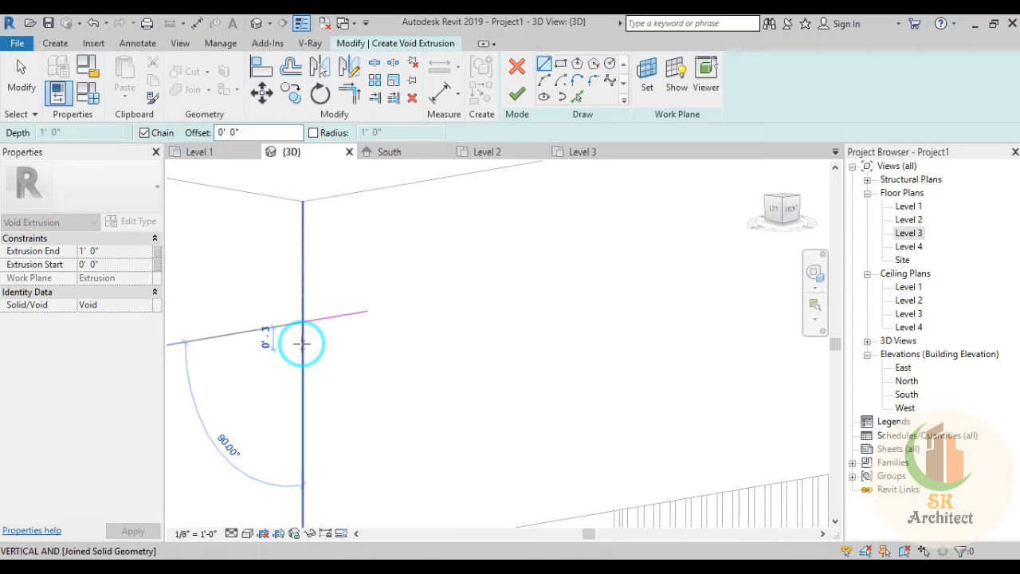
{"action": "type", "text": "0 1.75"}
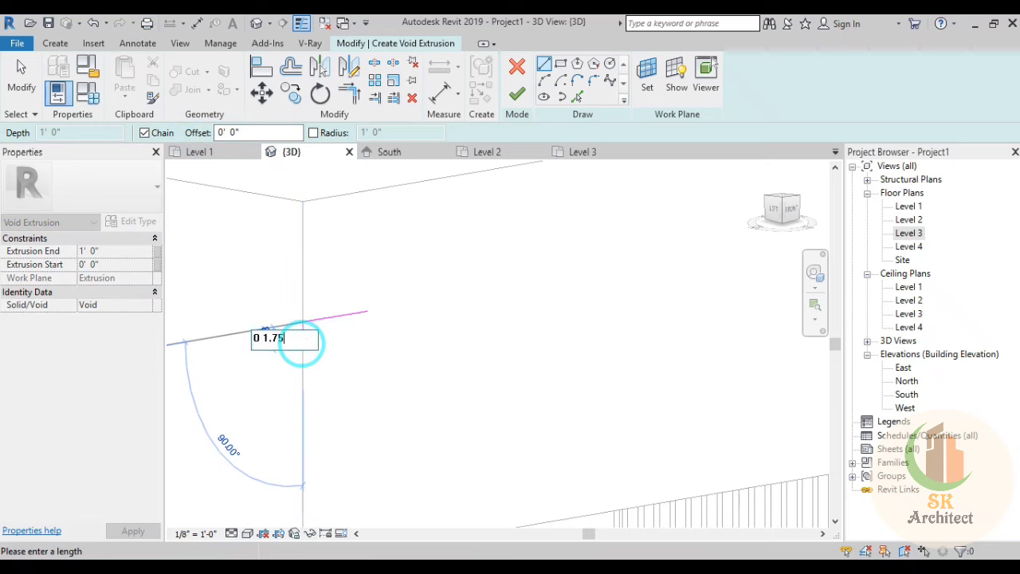
{"action": "key", "text": "Return"}
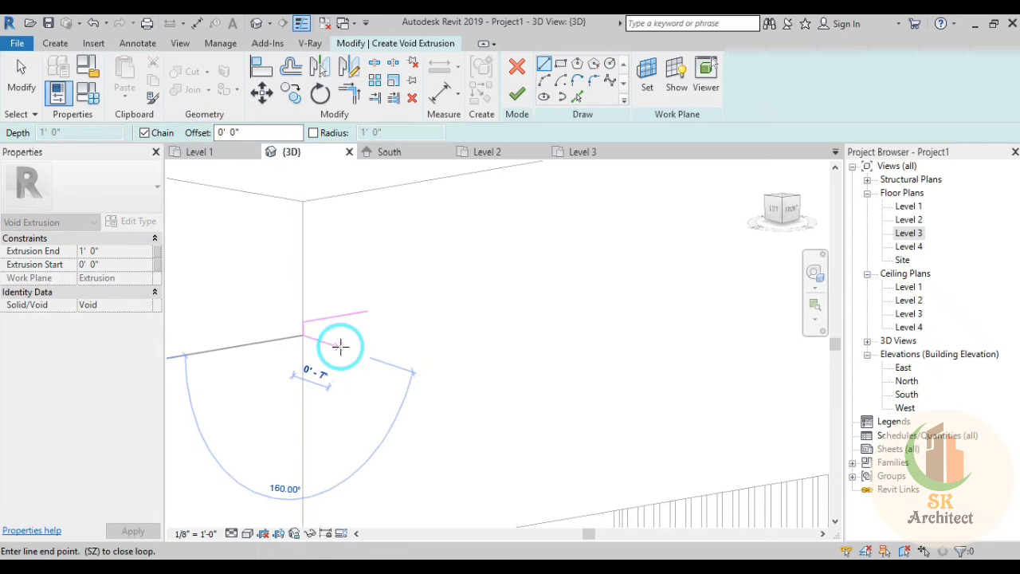
{"action": "left_click", "coordinate": [543, 79]}
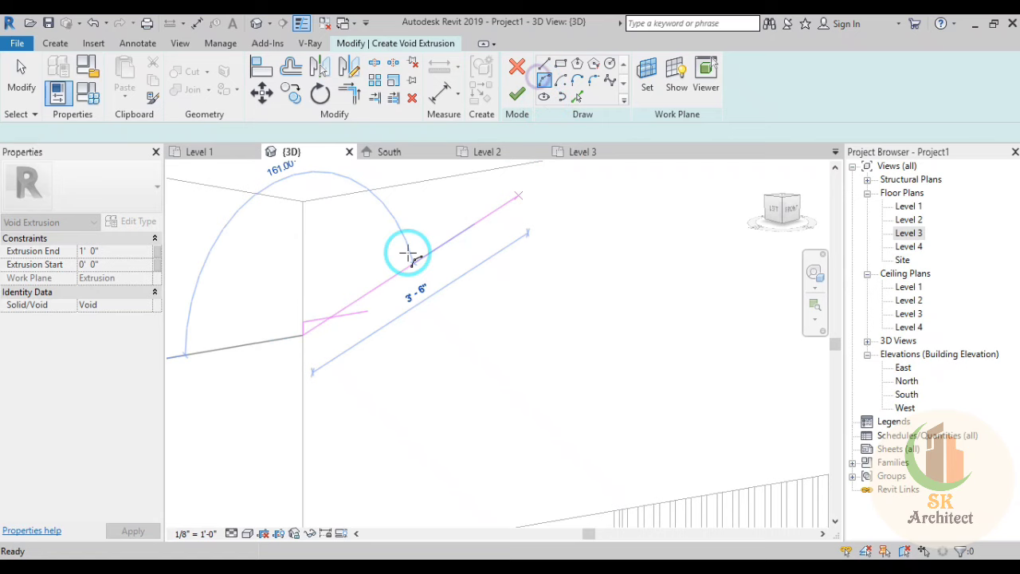
{"action": "scroll", "coordinate": [285, 337], "scroll_direction": "up", "scroll_amount": 2}
{"action": "left_click", "coordinate": [291, 341]}
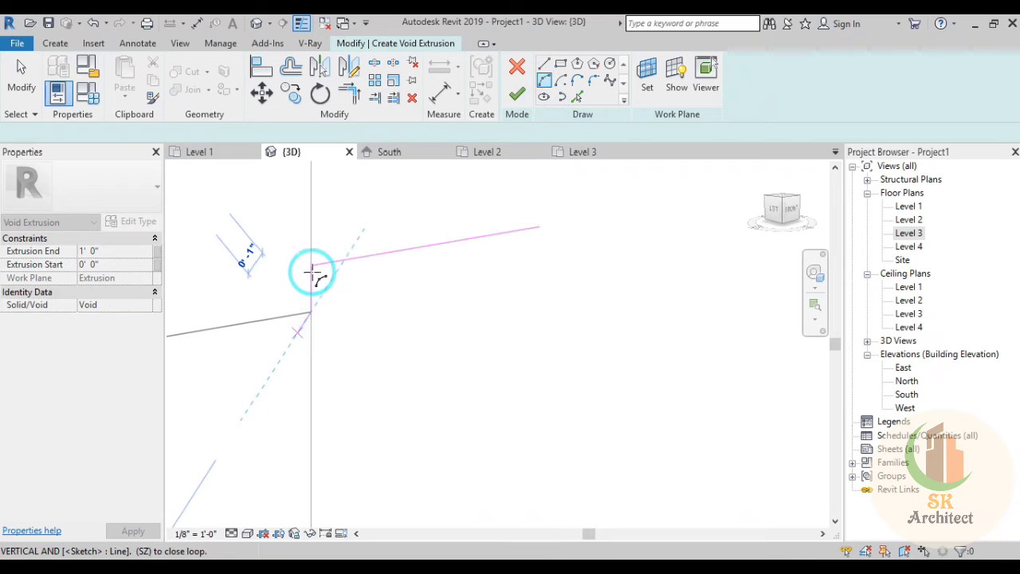
{"action": "left_click", "coordinate": [313, 266]}
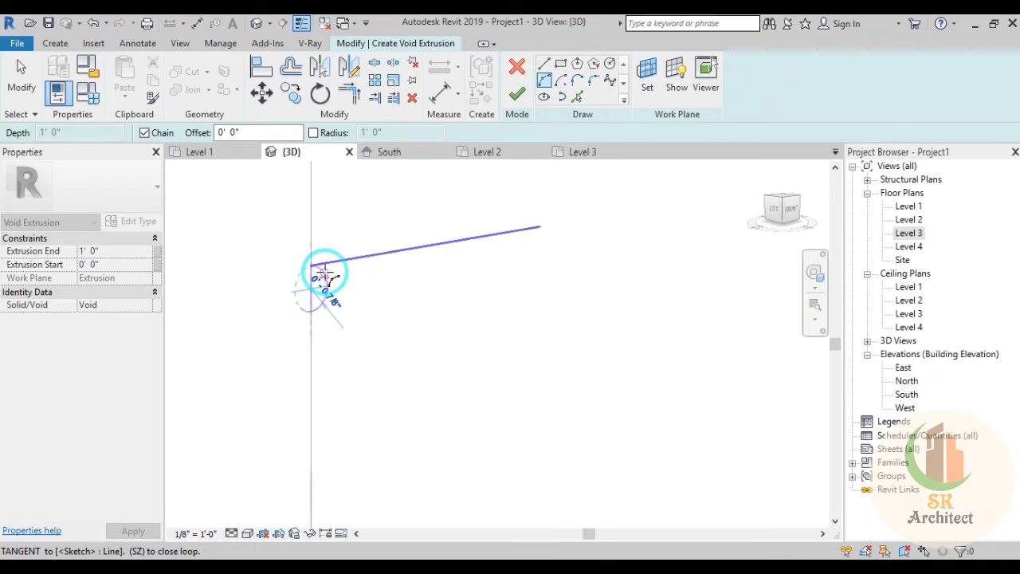
{"action": "left_click", "coordinate": [325, 278]}
{"action": "key", "text": "Escape"}
Step: Delete the stray sloped sketch line and finish the void sketch
{"action": "left_click", "coordinate": [412, 253]}
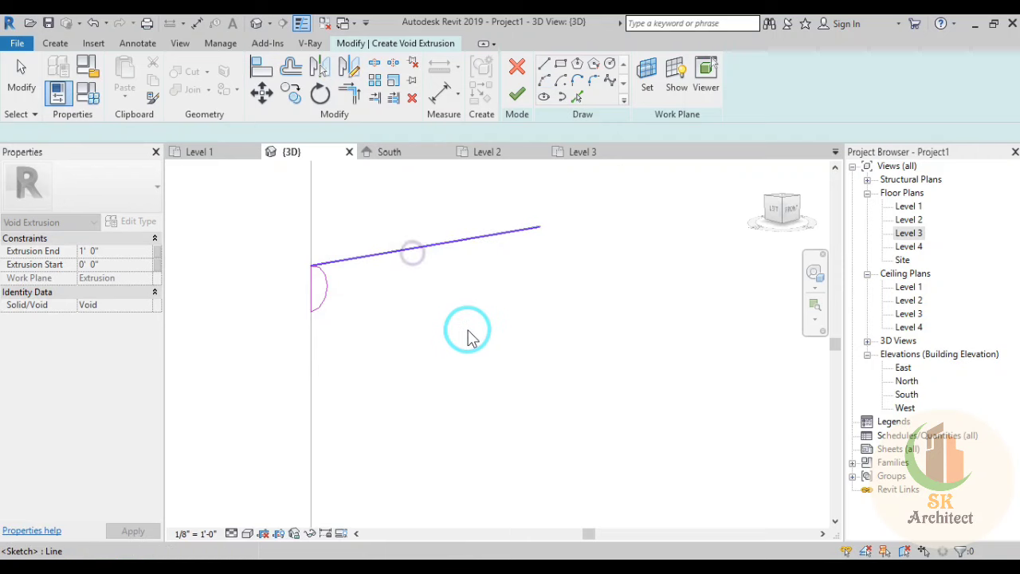
{"action": "key", "text": "Delete"}
{"action": "scroll", "coordinate": [469, 334], "scroll_direction": "down", "scroll_amount": 1}
{"action": "scroll", "coordinate": [469, 335], "scroll_direction": "down", "scroll_amount": 4}
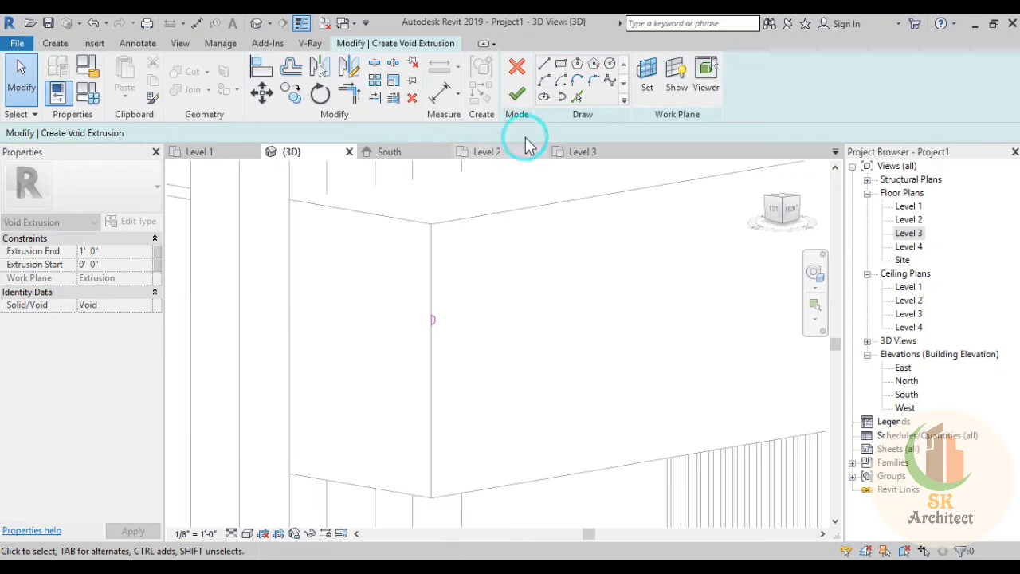
{"action": "left_click", "coordinate": [516, 97]}
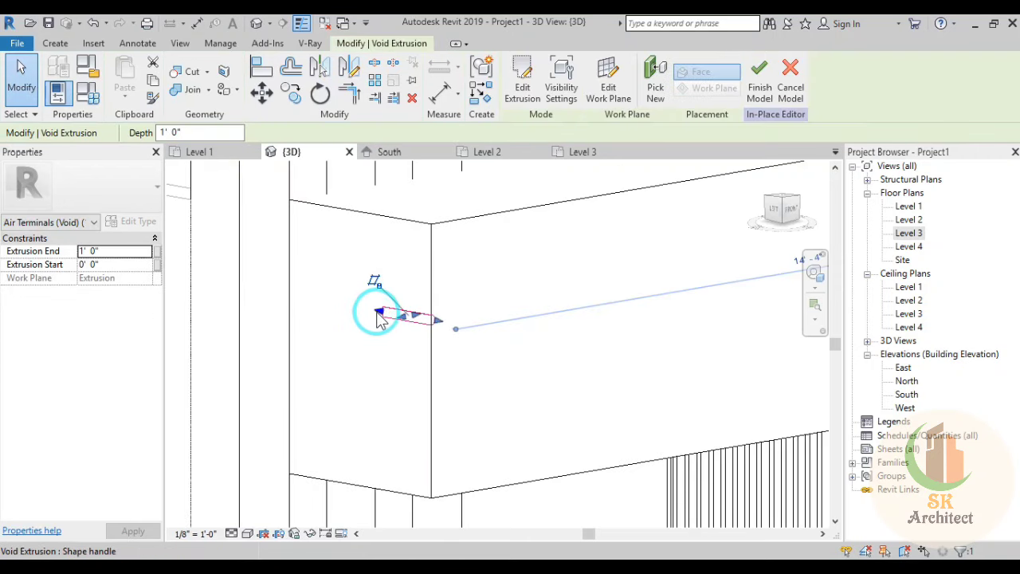
Step: Deepen the void to about 2' 10" across the band's end
{"action": "left_click_drag", "start_coordinate": [378, 315], "coordinate": [289, 295]}
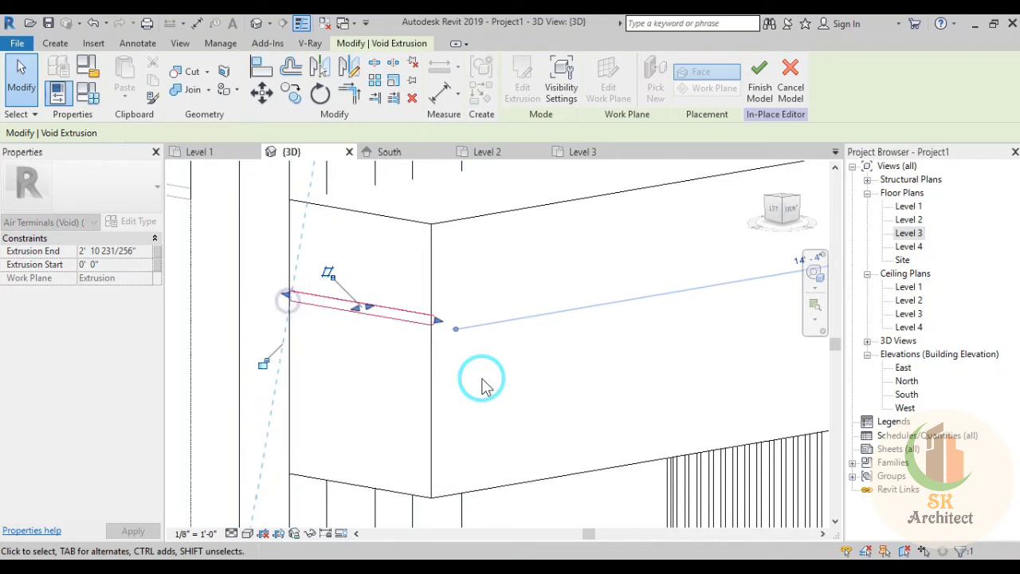
{"action": "scroll", "coordinate": [478, 382], "scroll_direction": "down", "scroll_amount": 2}
{"action": "scroll", "coordinate": [307, 303], "scroll_direction": "down", "scroll_amount": 2}
{"action": "left_click", "coordinate": [339, 289]}
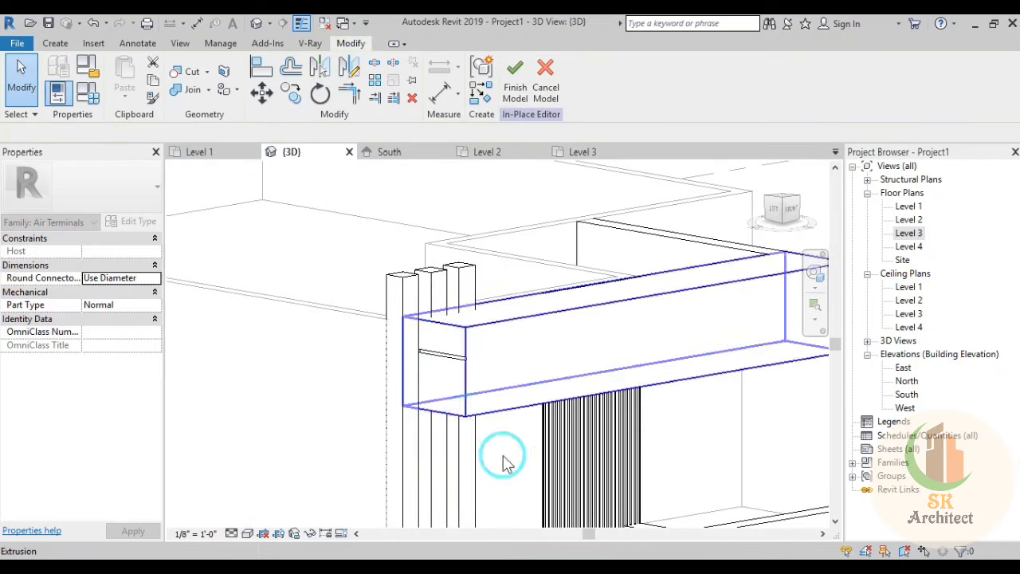
{"action": "mouse_move", "coordinate": [503, 455]}
{"action": "middle_mouse_down"}
{"action": "mouse_move", "coordinate": [462, 477]}
{"action": "mouse_move", "coordinate": [440, 462]}
{"action": "middle_mouse_up"}
{"action": "scroll", "coordinate": [546, 319], "scroll_direction": "up", "scroll_amount": 3}
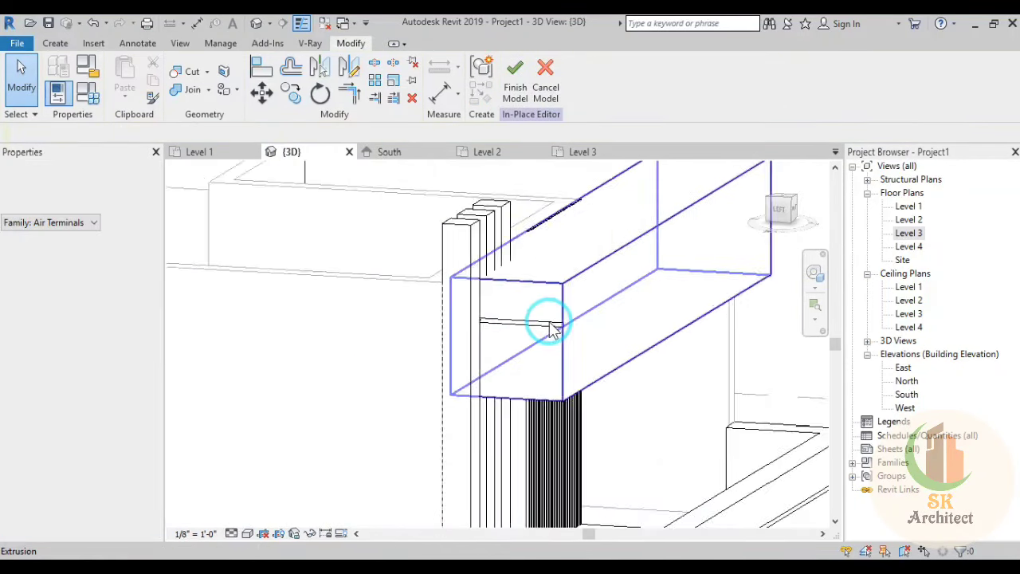
Step: Set the band's long face as the work plane
{"action": "left_click", "coordinate": [55, 43]}
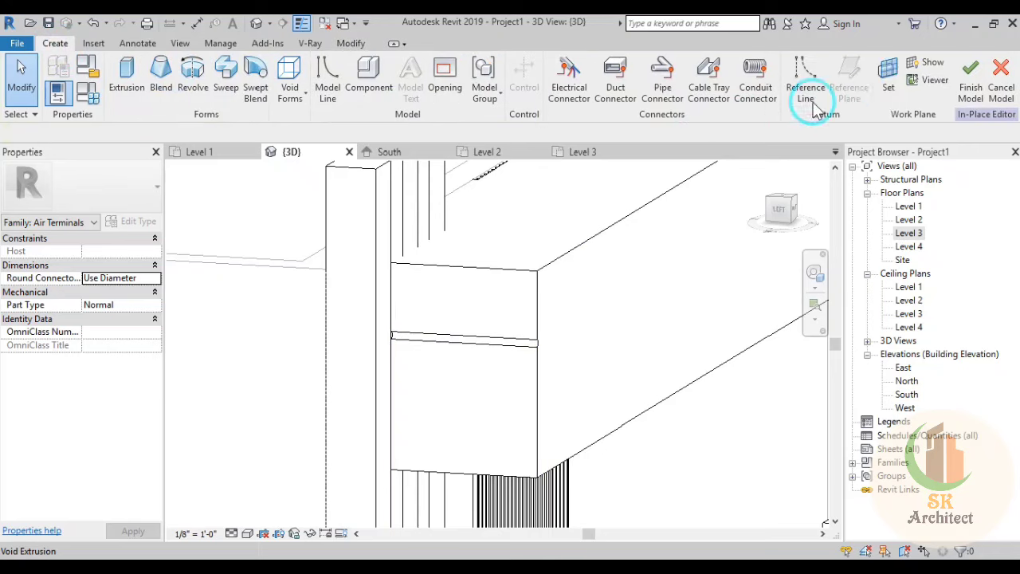
{"action": "left_click", "coordinate": [883, 92]}
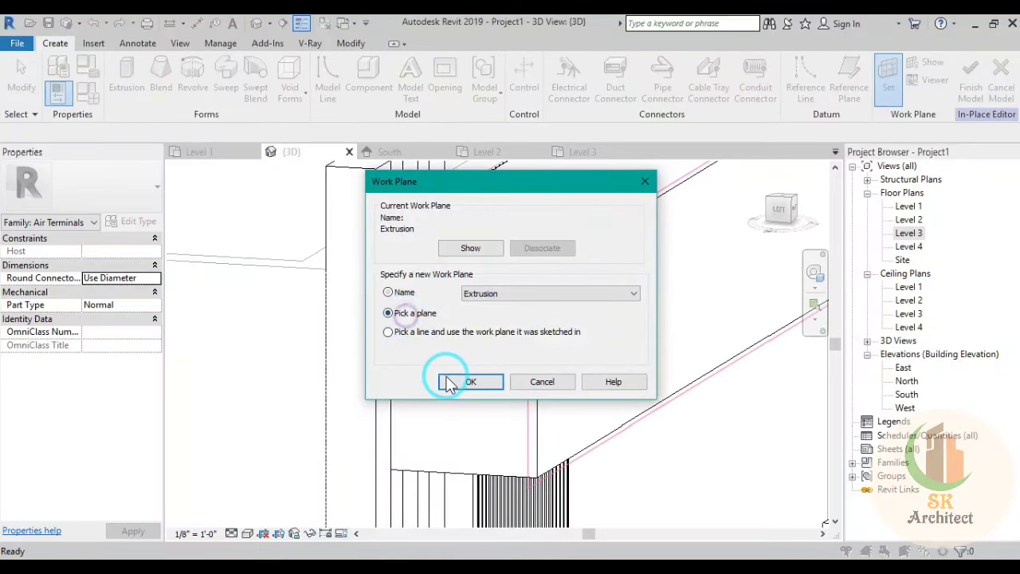
{"action": "left_click", "coordinate": [449, 383]}
{"action": "left_click", "coordinate": [468, 274]}
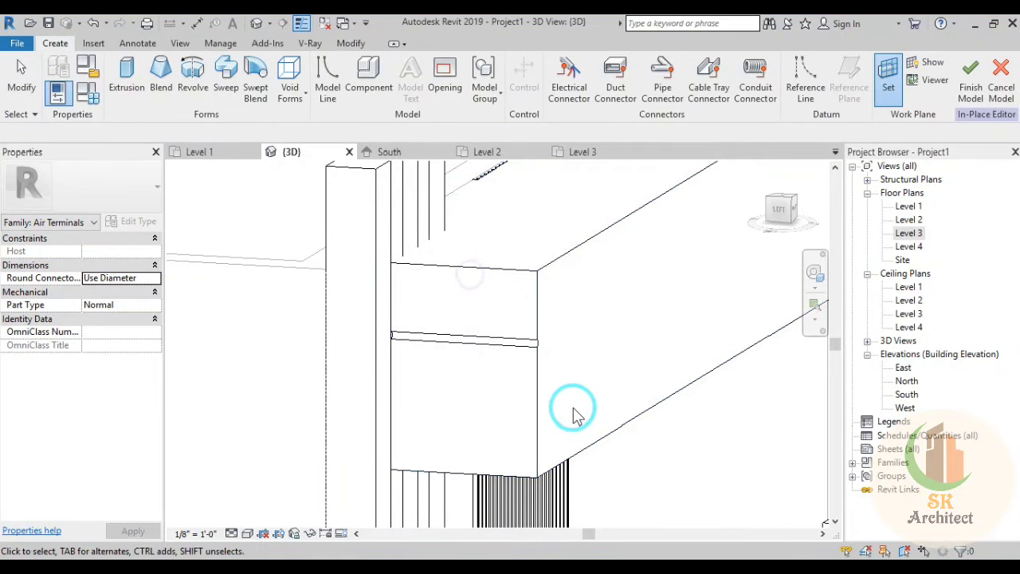
{"action": "middle_click_drag", "start_coordinate": [575, 415], "coordinate": [460, 414]}
Step: Sketch a void extrusion profile: a short line at the band corner plus a rounded arc
{"action": "left_click", "coordinate": [290, 87]}
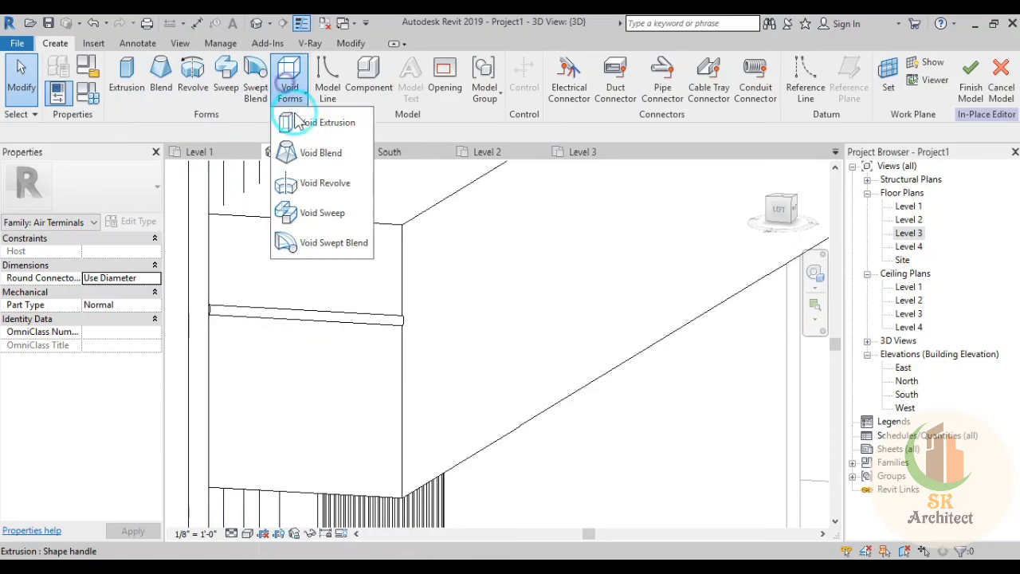
{"action": "left_click", "coordinate": [298, 121]}
{"action": "left_click", "coordinate": [338, 307]}
{"action": "scroll", "coordinate": [402, 336], "scroll_direction": "up", "scroll_amount": 3}
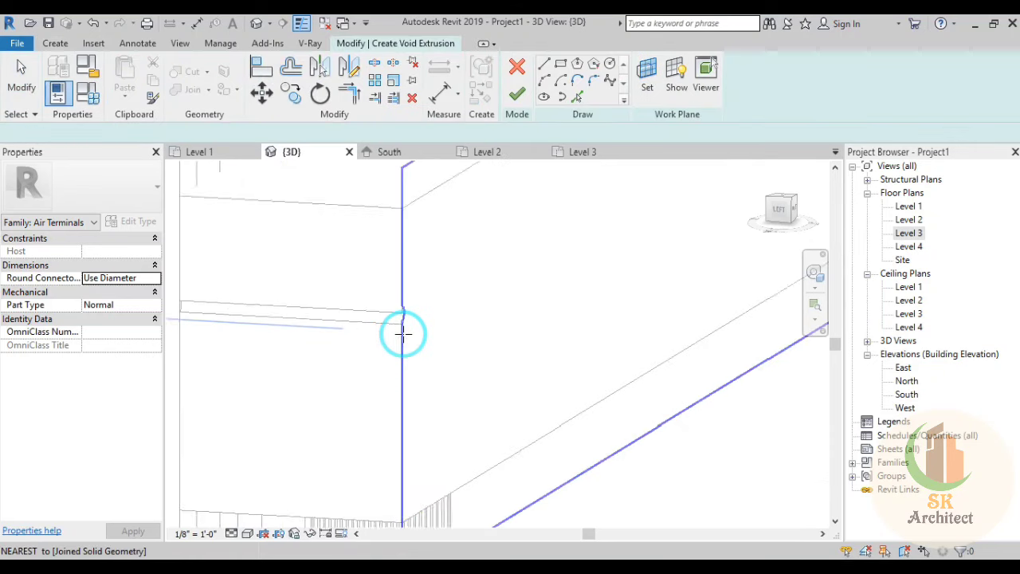
{"action": "left_click", "coordinate": [401, 297]}
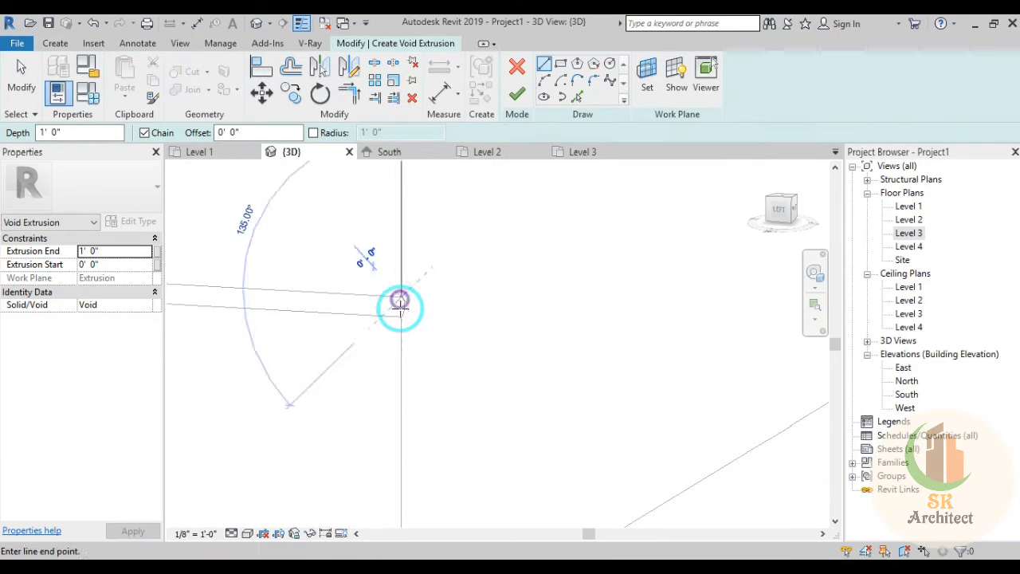
{"action": "left_click", "coordinate": [401, 317]}
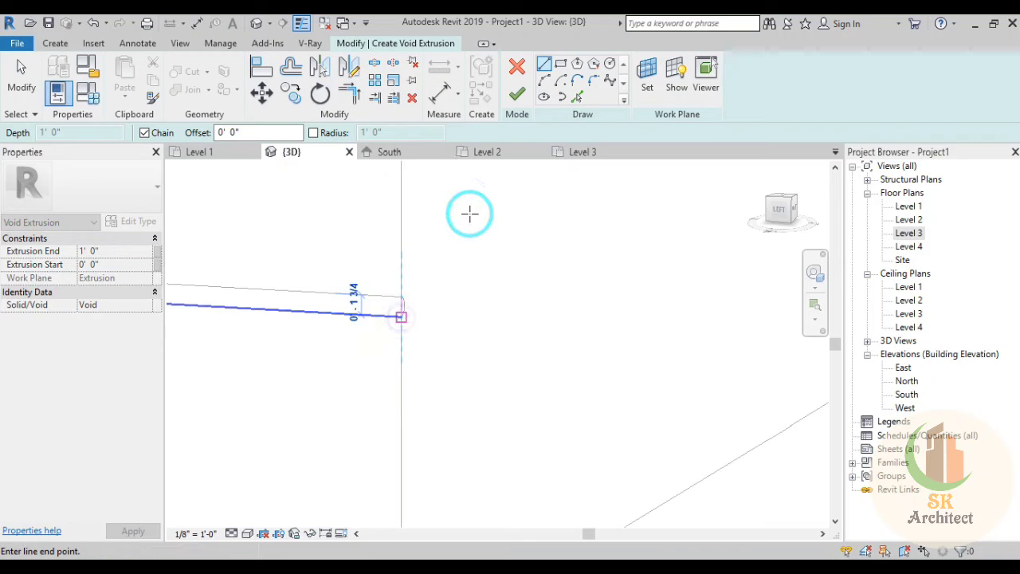
{"action": "left_click", "coordinate": [544, 81]}
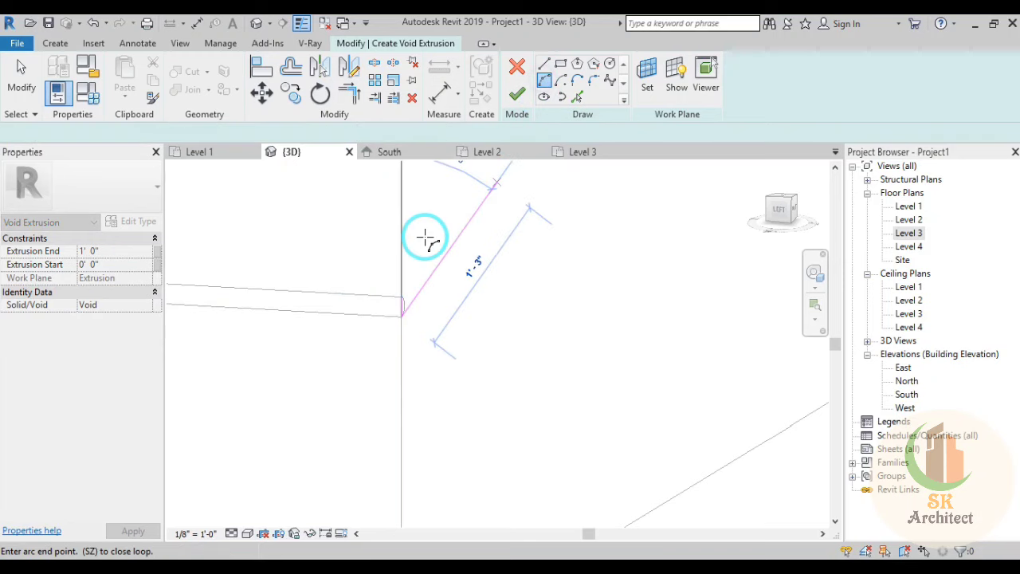
{"action": "scroll", "coordinate": [408, 320], "scroll_direction": "up", "scroll_amount": 5}
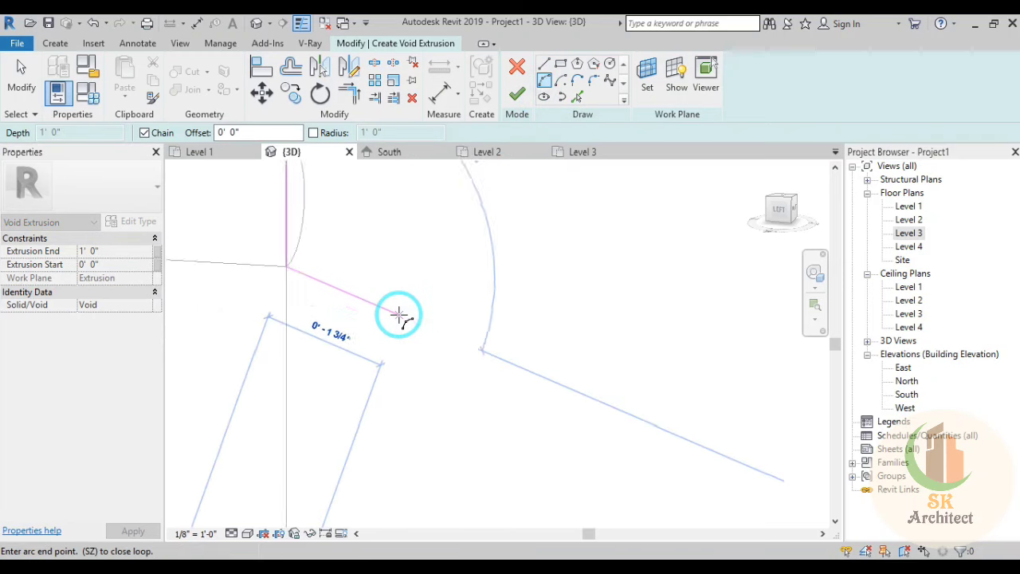
{"action": "middle_click_drag", "start_coordinate": [416, 342], "coordinate": [534, 443]}
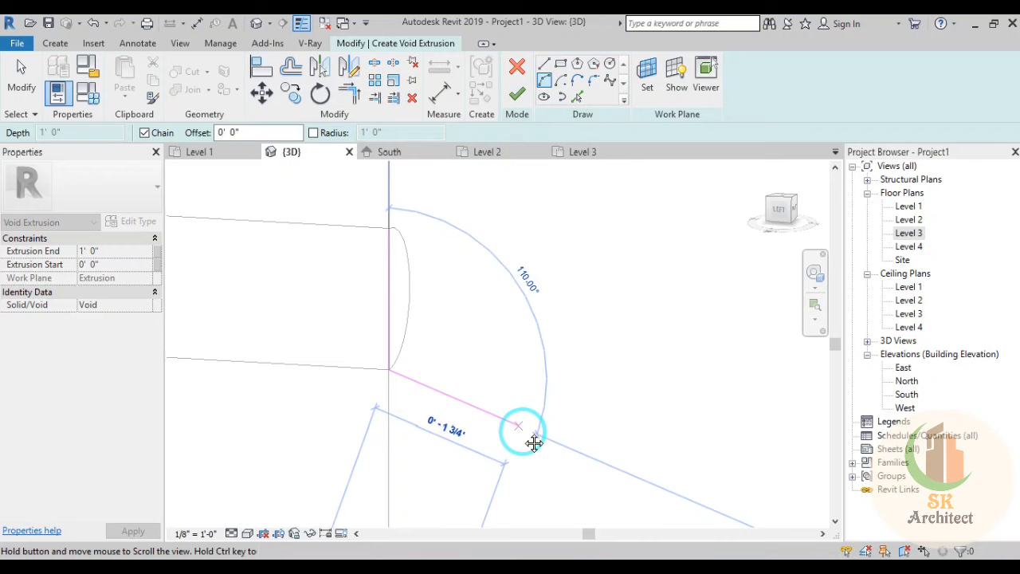
{"action": "left_click", "coordinate": [392, 235]}
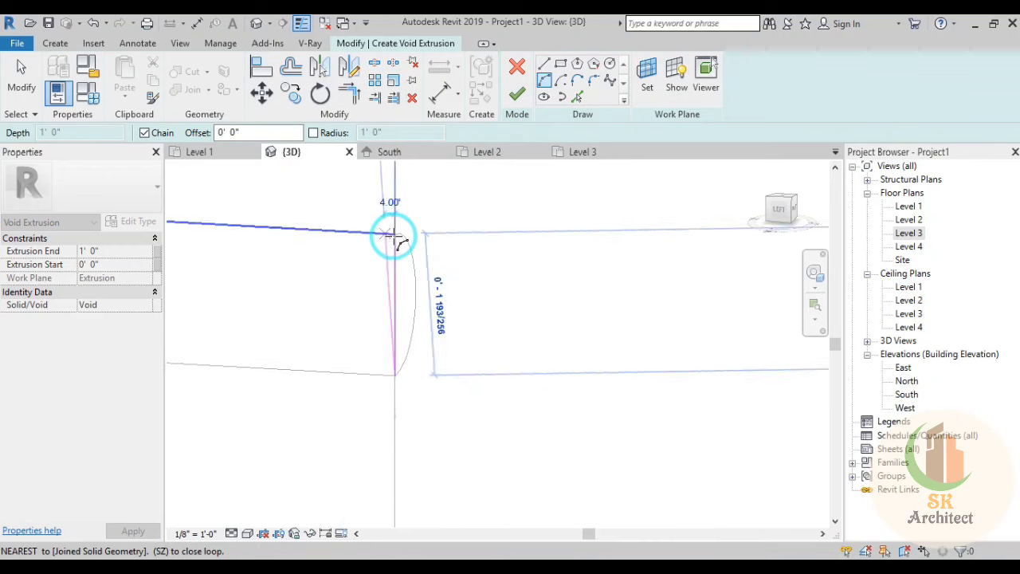
{"action": "left_click", "coordinate": [332, 266]}
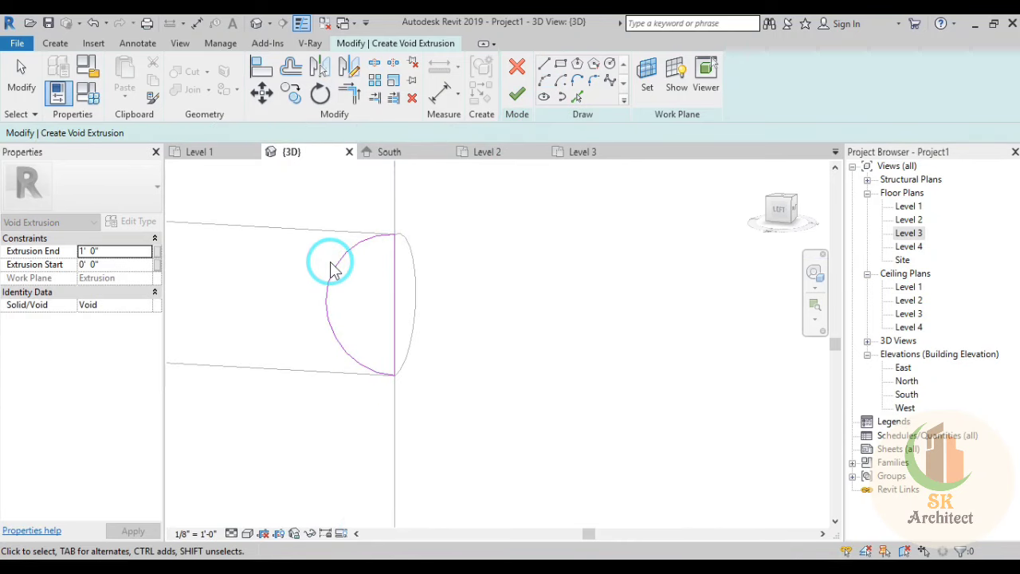
{"action": "key", "text": "Escape"}
Step: Finish the void and stretch the groove 23' 9" to the band's far end
{"action": "scroll", "coordinate": [483, 375], "scroll_direction": "down", "scroll_amount": 4}
{"action": "middle_click_drag", "start_coordinate": [517, 382], "coordinate": [452, 398], "text": "shift"}
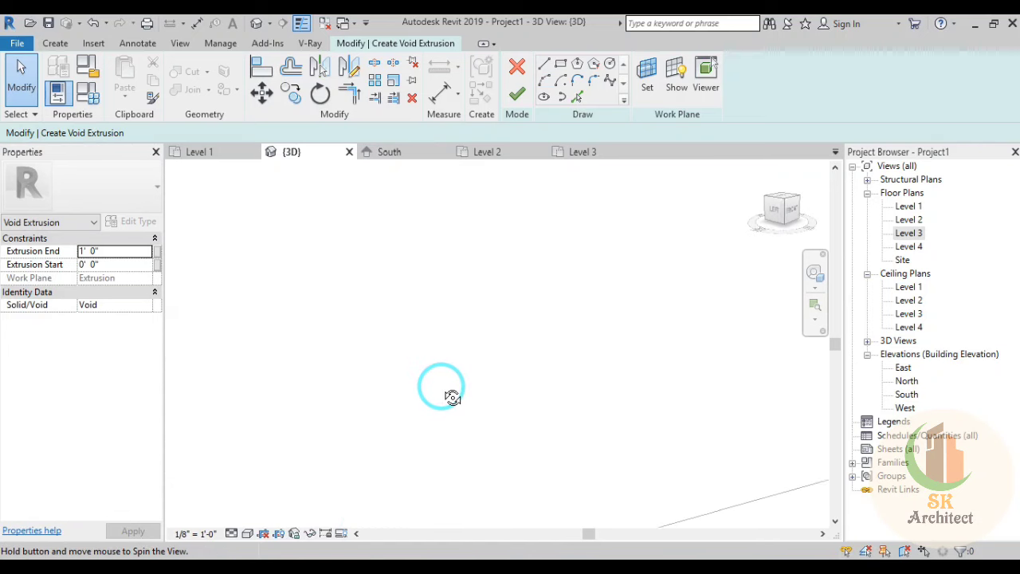
{"action": "scroll", "coordinate": [440, 392], "scroll_direction": "up", "scroll_amount": 3}
{"action": "scroll", "coordinate": [535, 303], "scroll_direction": "up", "scroll_amount": 3}
{"action": "mouse_move", "coordinate": [535, 302]}
{"action": "middle_mouse_down"}
{"action": "mouse_move", "coordinate": [484, 358]}
{"action": "mouse_move", "coordinate": [624, 329]}
{"action": "middle_mouse_up"}
{"action": "left_click", "coordinate": [517, 94]}
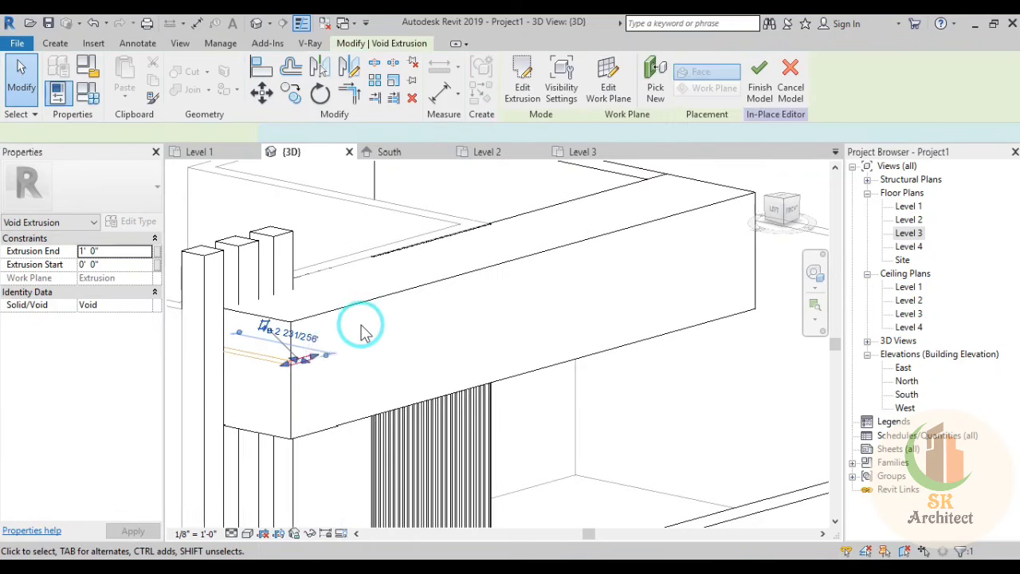
{"action": "left_click", "coordinate": [308, 360]}
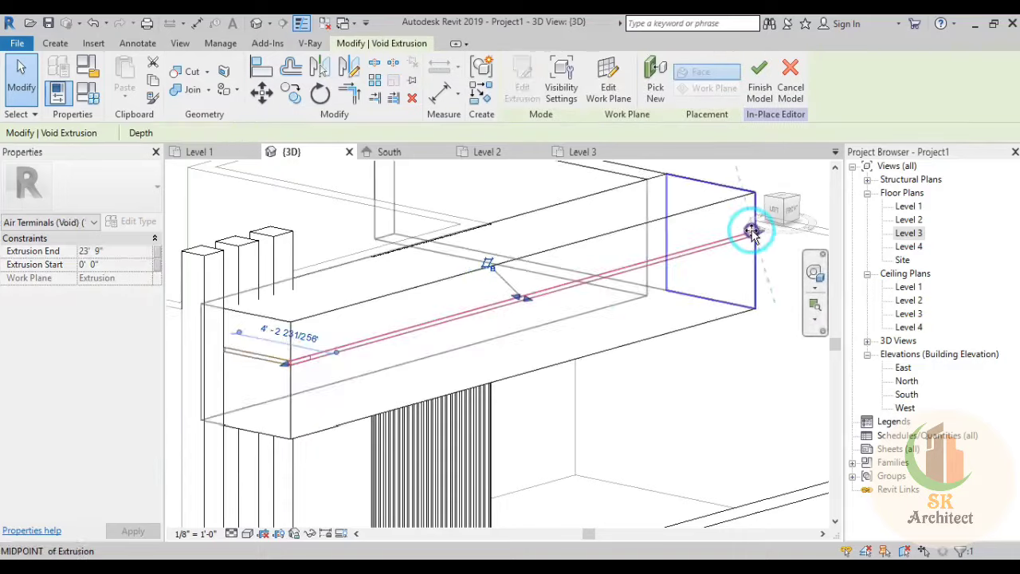
{"action": "middle_click_drag", "start_coordinate": [752, 228], "coordinate": [532, 397], "text": "shift"}
{"action": "left_click", "coordinate": [55, 43]}
{"action": "left_click", "coordinate": [888, 76]}
Step: On the band face work plane, sketch and finish a small rounded void extrusion profile
{"action": "left_click", "coordinate": [470, 381]}
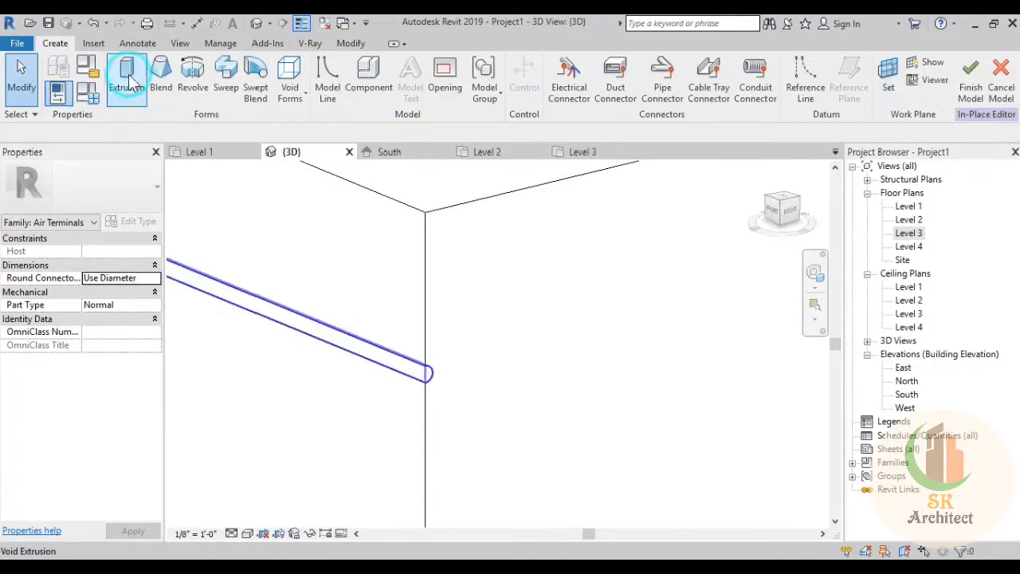
{"action": "left_click", "coordinate": [354, 80]}
{"action": "left_click", "coordinate": [327, 119]}
{"action": "left_click", "coordinate": [436, 365]}
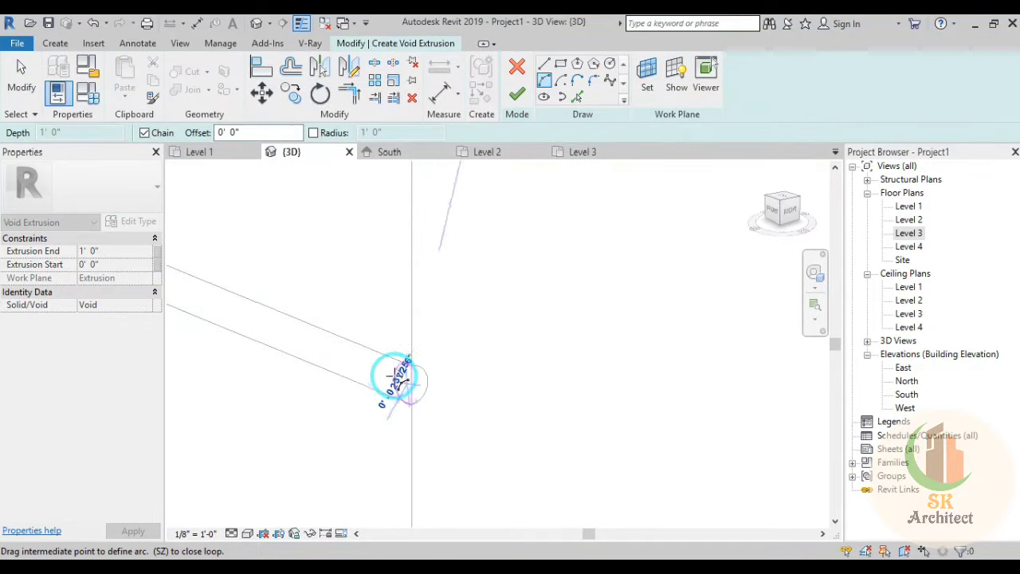
{"action": "left_click", "coordinate": [706, 326]}
{"action": "left_click", "coordinate": [517, 94]}
Step: Extend the void about 16' 2" along the band to the adjoining wall
{"action": "middle_click_drag", "start_coordinate": [409, 303], "coordinate": [558, 367], "text": "shift"}
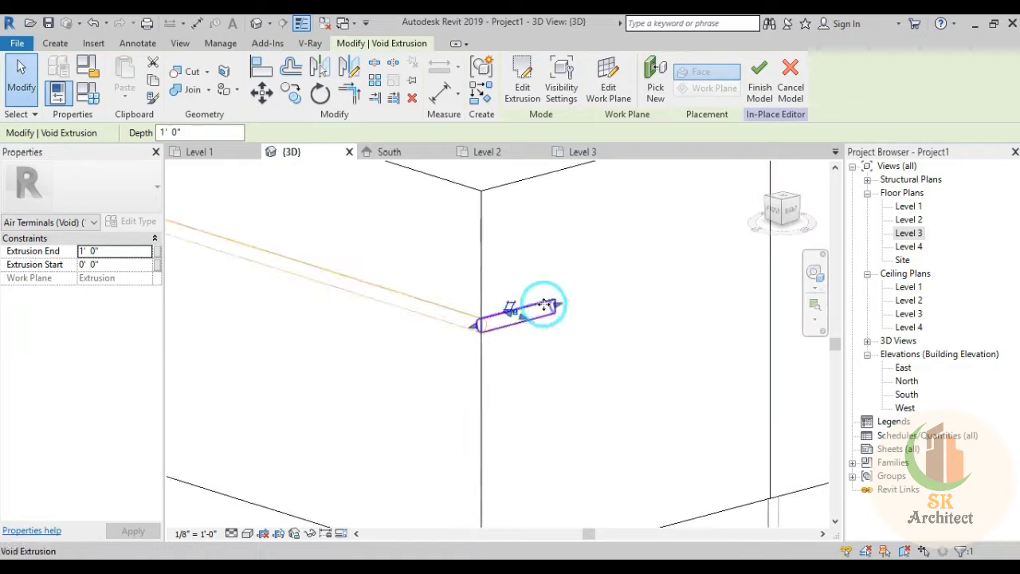
{"action": "key", "text": "Escape"}
{"action": "scroll", "coordinate": [558, 366], "scroll_direction": "down", "scroll_amount": 5}
{"action": "scroll", "coordinate": [387, 380], "scroll_direction": "up", "scroll_amount": 3}
{"action": "left_click", "coordinate": [387, 380]}
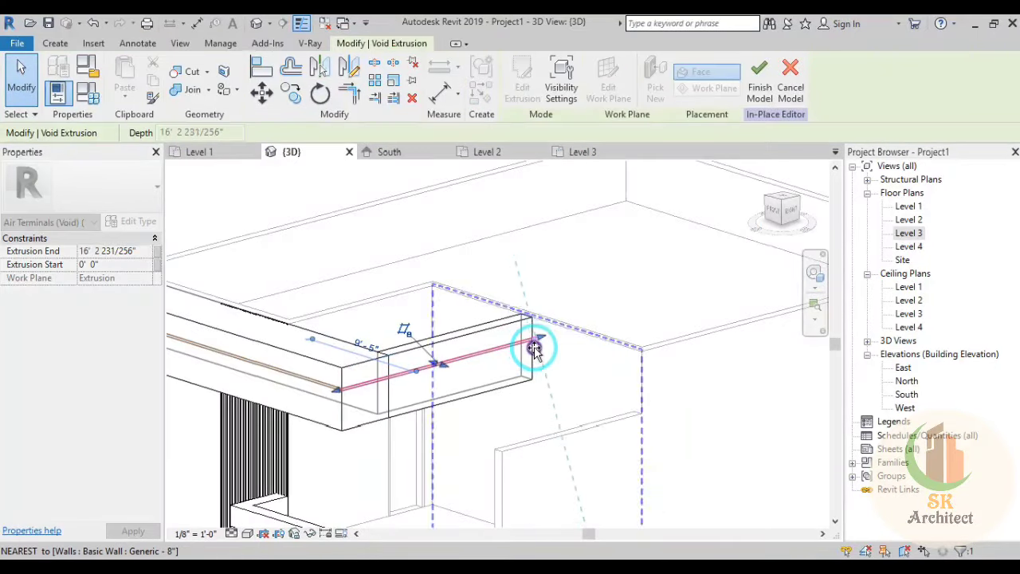
{"action": "key", "text": "Escape"}
{"action": "mouse_move", "coordinate": [649, 353]}
{"action": "middle_mouse_down", "text": "shift"}
{"action": "mouse_move", "coordinate": [658, 416]}
{"action": "mouse_move", "coordinate": [696, 424]}
{"action": "middle_mouse_up", "text": "shift"}
{"action": "scroll", "coordinate": [455, 449], "scroll_direction": "up", "scroll_amount": 3}
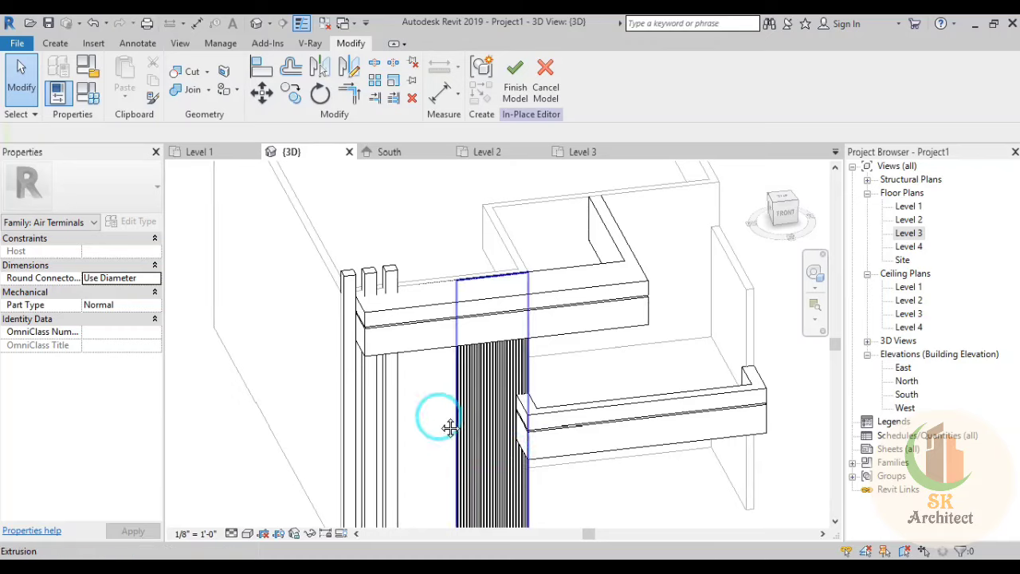
{"action": "scroll", "coordinate": [470, 442], "scroll_direction": "down", "scroll_amount": 1}
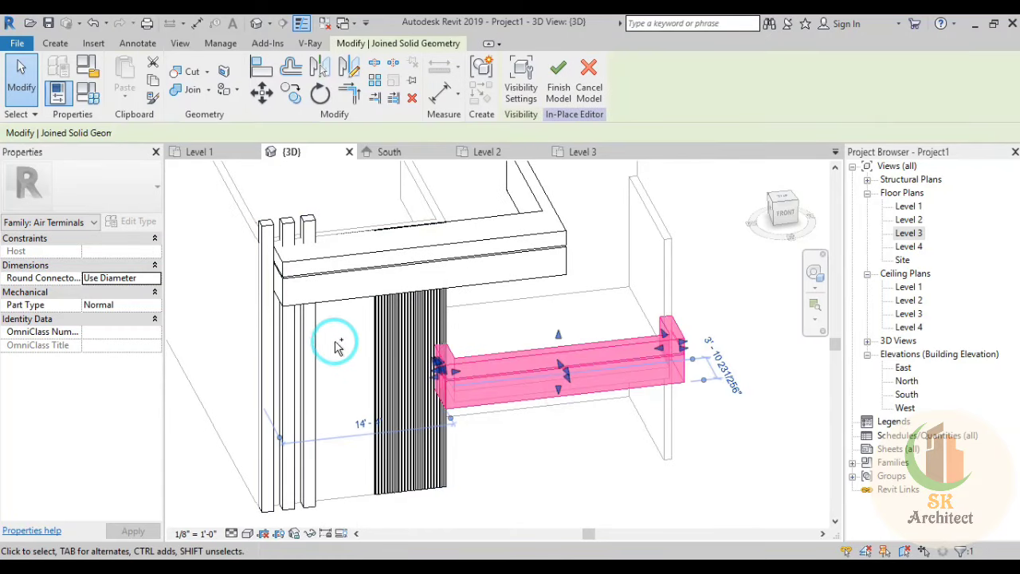
Step: Select the bands, add Fiberglass Batt to the project and rename it P 1
{"action": "left_click", "coordinate": [343, 301], "text": "ctrl"}
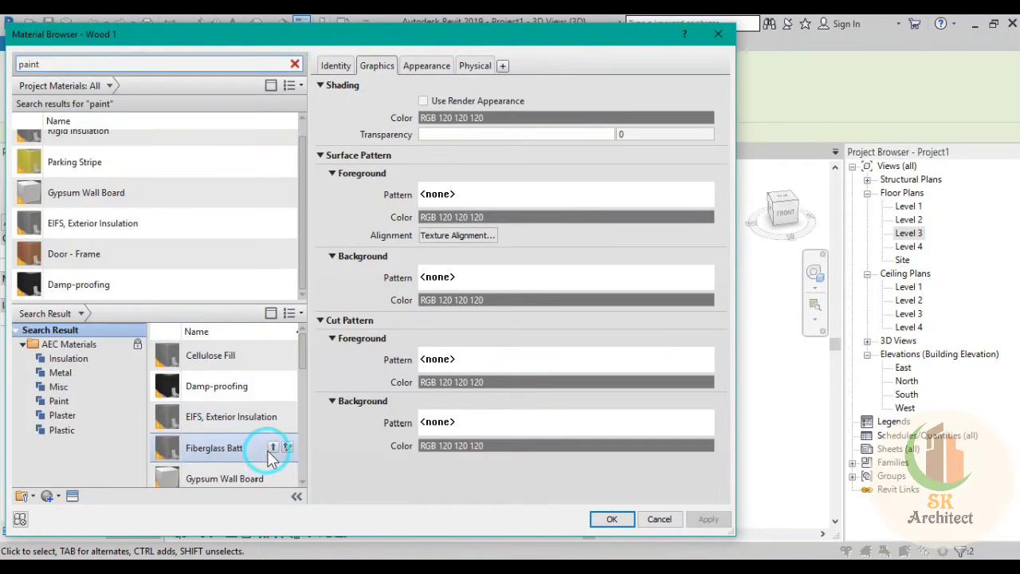
{"action": "left_click", "coordinate": [243, 415]}
{"action": "left_click", "coordinate": [273, 447]}
{"action": "right_click", "coordinate": [141, 194]}
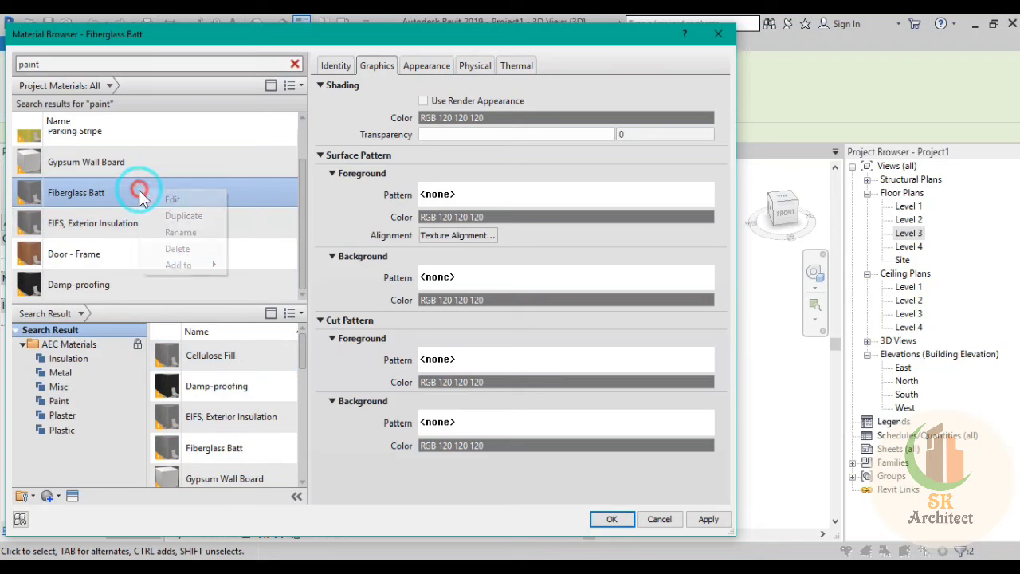
{"action": "left_click", "coordinate": [180, 232]}
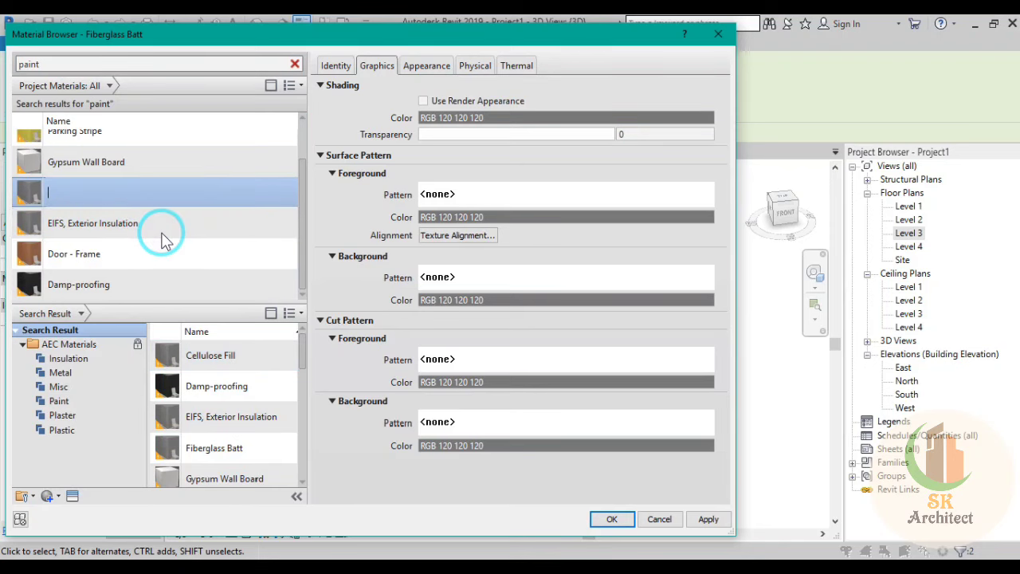
{"action": "left_click", "coordinate": [171, 193]}
{"action": "type", "text": "P1"}
{"action": "key", "text": "Return"}
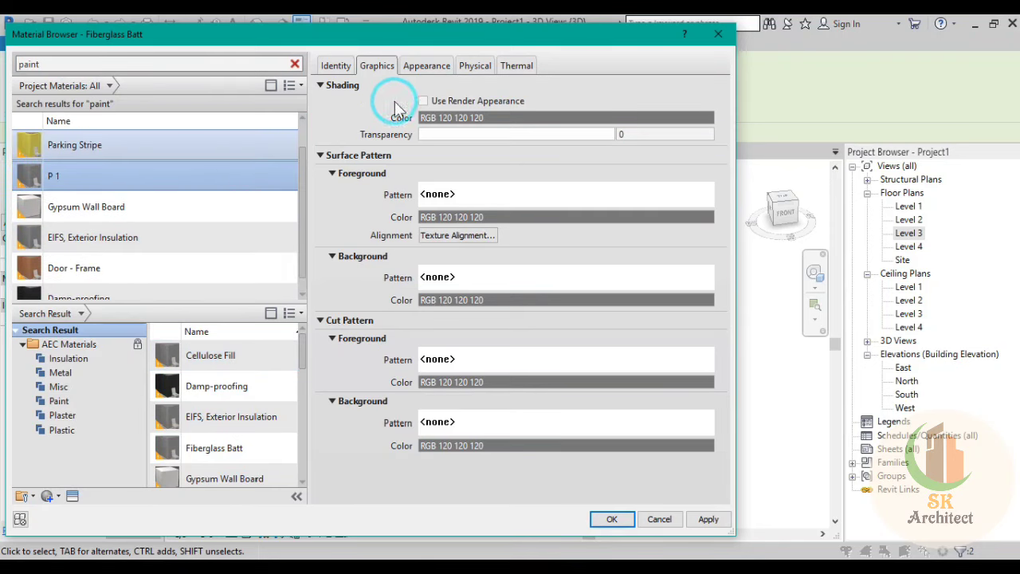
Step: Set P 1's appearance colour to light cream RGB 235 226 207 and apply it
{"action": "left_click", "coordinate": [419, 65]}
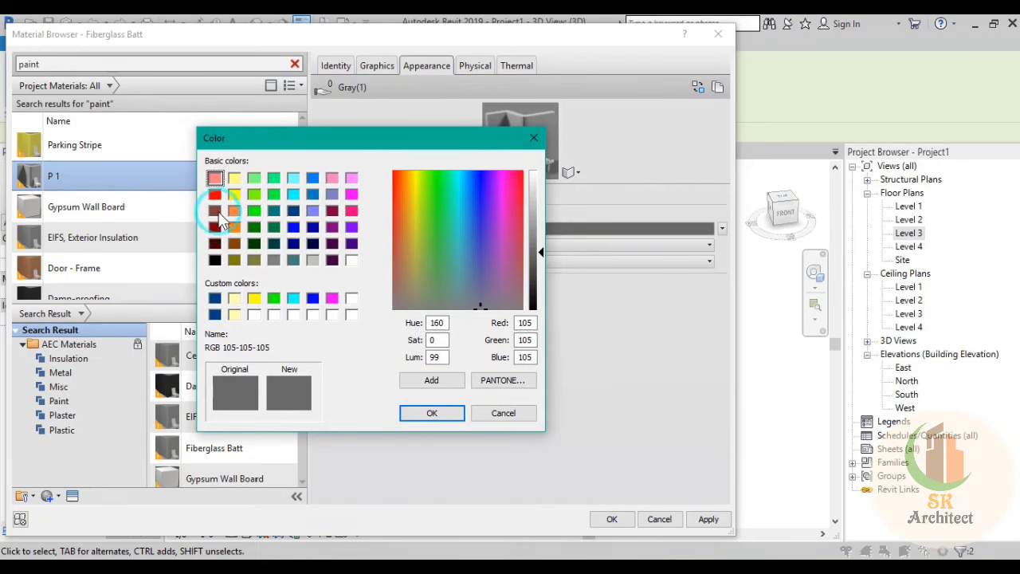
{"action": "left_click", "coordinate": [216, 210]}
{"action": "left_click_drag", "start_coordinate": [543, 255], "coordinate": [541, 196]}
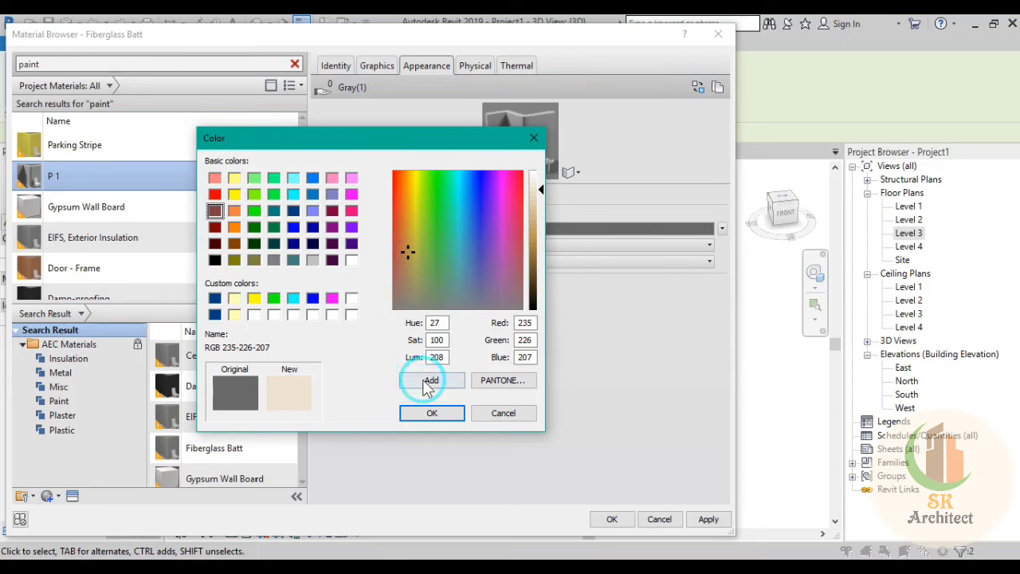
{"action": "left_click", "coordinate": [435, 416]}
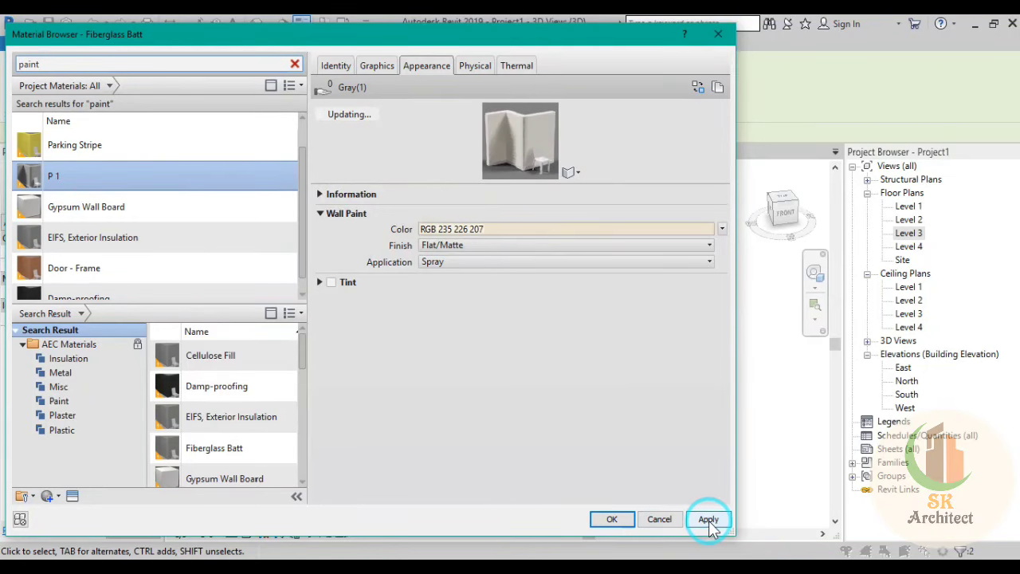
{"action": "left_click", "coordinate": [611, 520]}
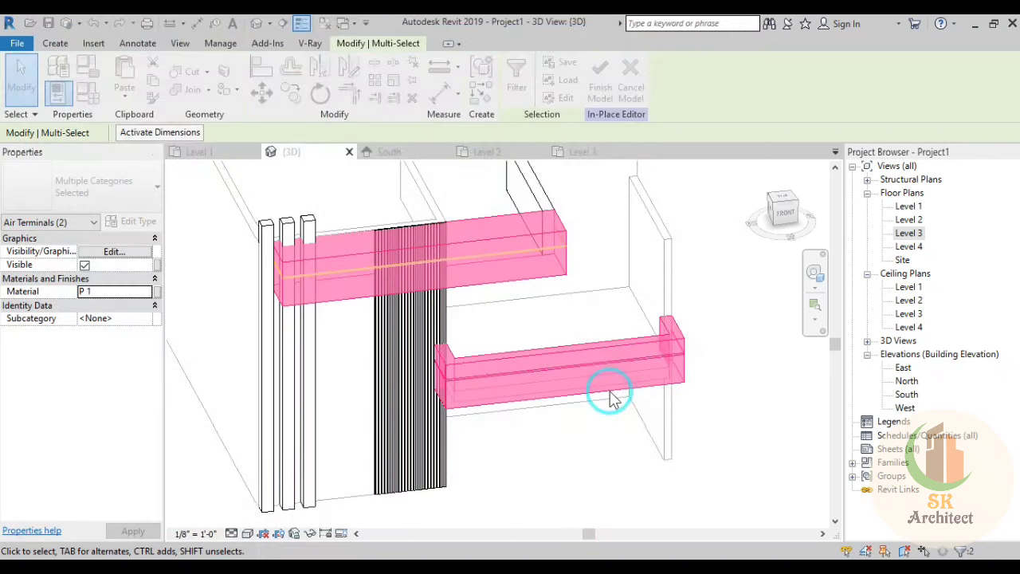
Step: Preview the cream P 1 bands in Shaded style, then return the view to Hidden Line
{"action": "left_click", "coordinate": [725, 395]}
{"action": "left_click", "coordinate": [247, 533]}
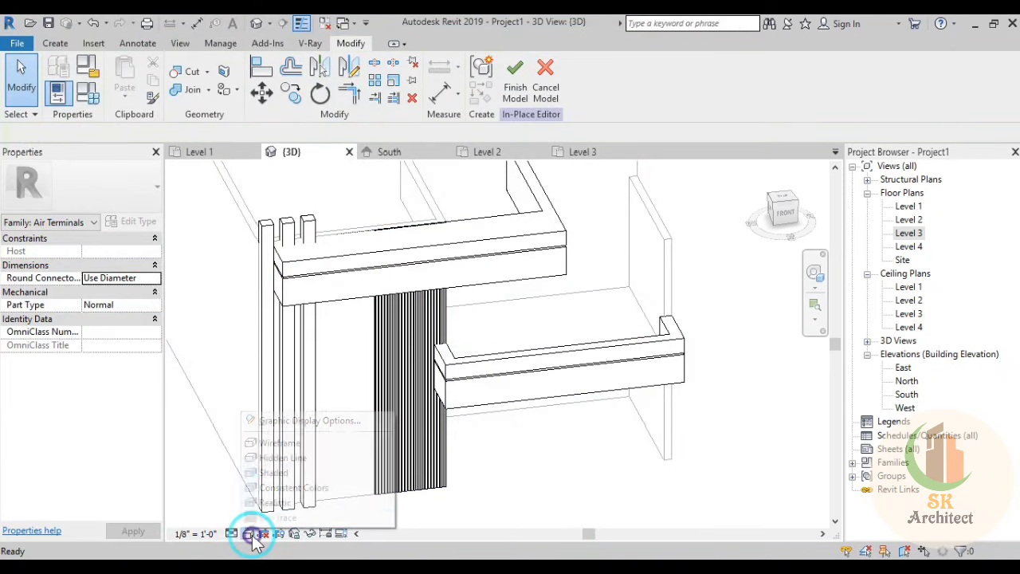
{"action": "left_click", "coordinate": [263, 489]}
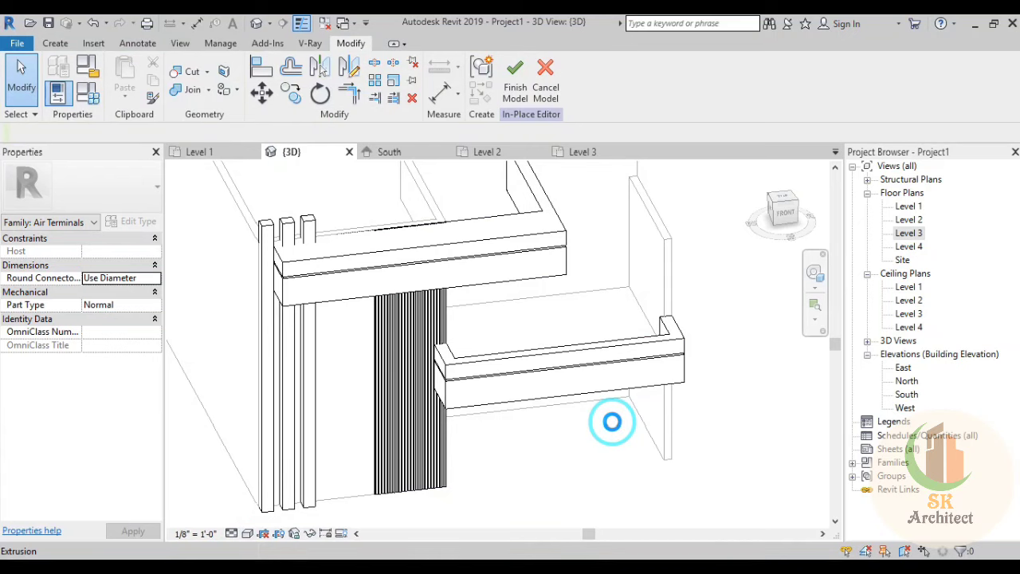
{"action": "left_click", "coordinate": [248, 534]}
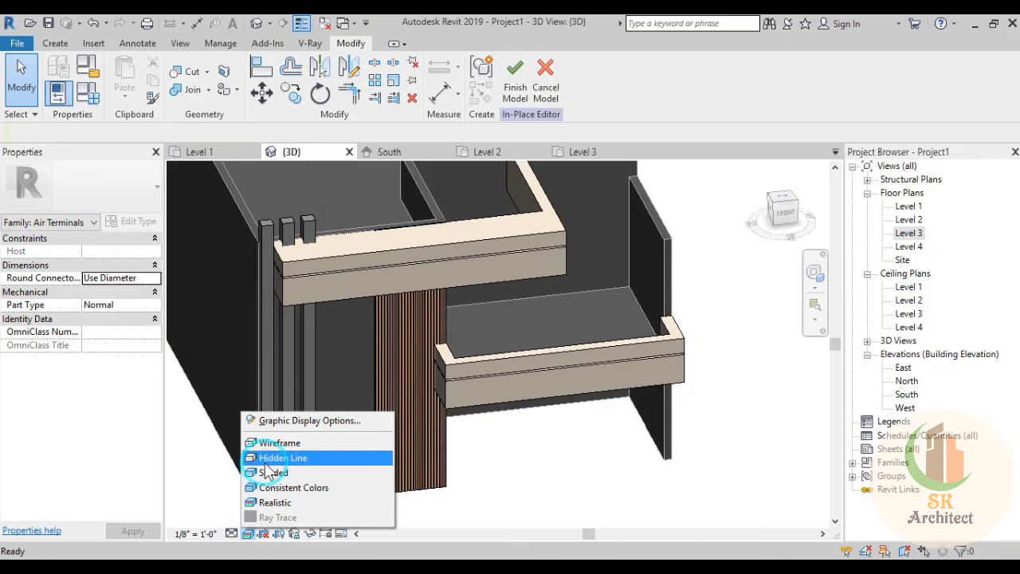
{"action": "left_click", "coordinate": [268, 461]}
{"action": "scroll", "coordinate": [319, 399], "scroll_direction": "up", "scroll_amount": 2}
{"action": "middle_click_drag", "start_coordinate": [588, 307], "coordinate": [638, 375]}
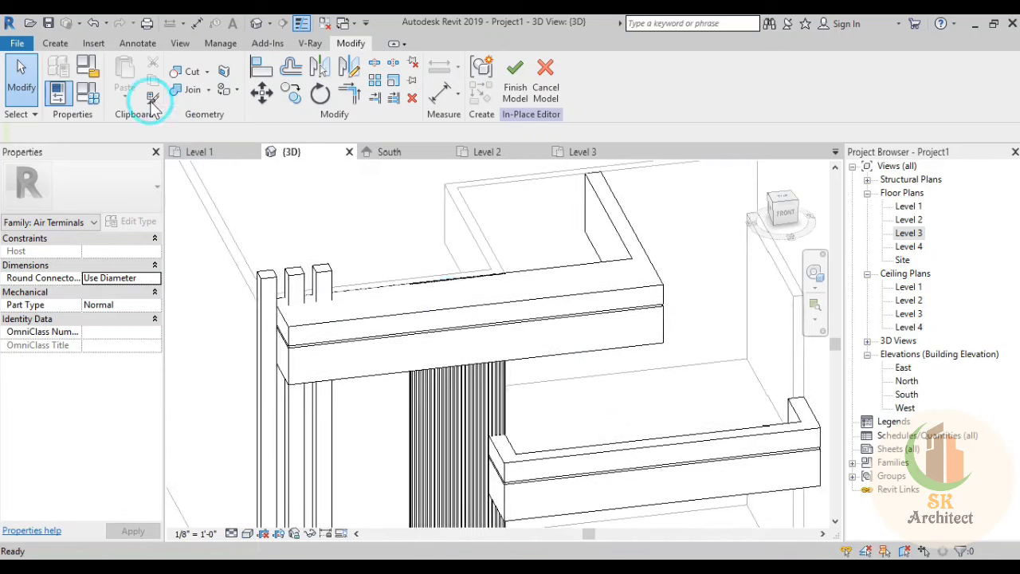
{"action": "left_click", "coordinate": [53, 42]}
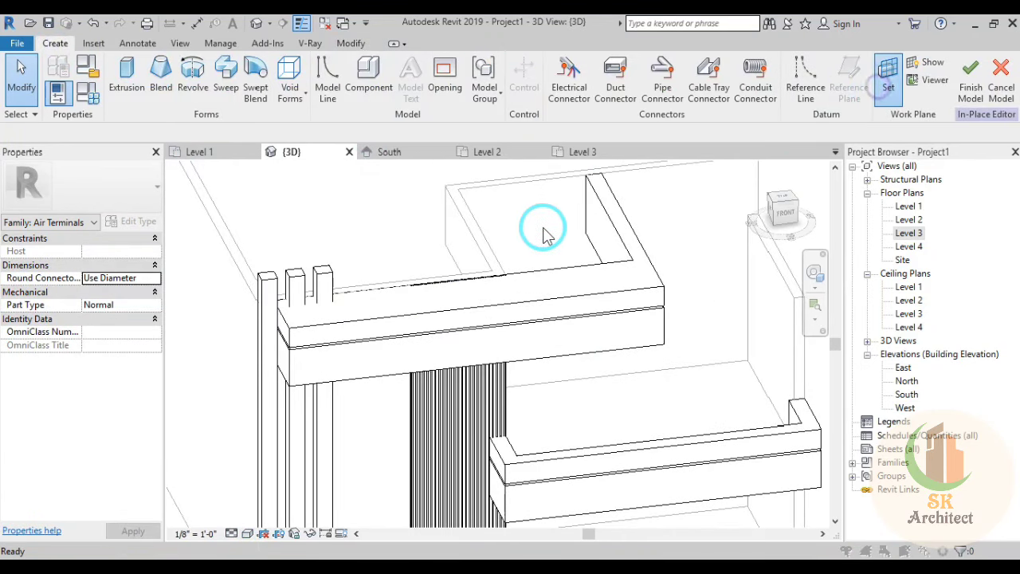
Step: Set the louvre panel face as the work plane
{"action": "left_click", "coordinate": [388, 317]}
{"action": "left_click", "coordinate": [466, 381]}
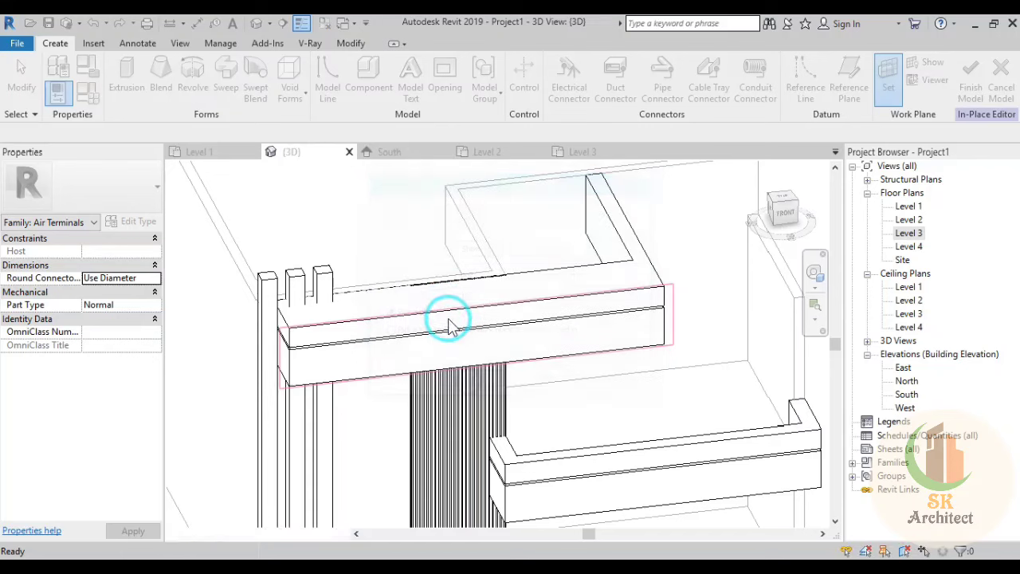
{"action": "left_click", "coordinate": [449, 325]}
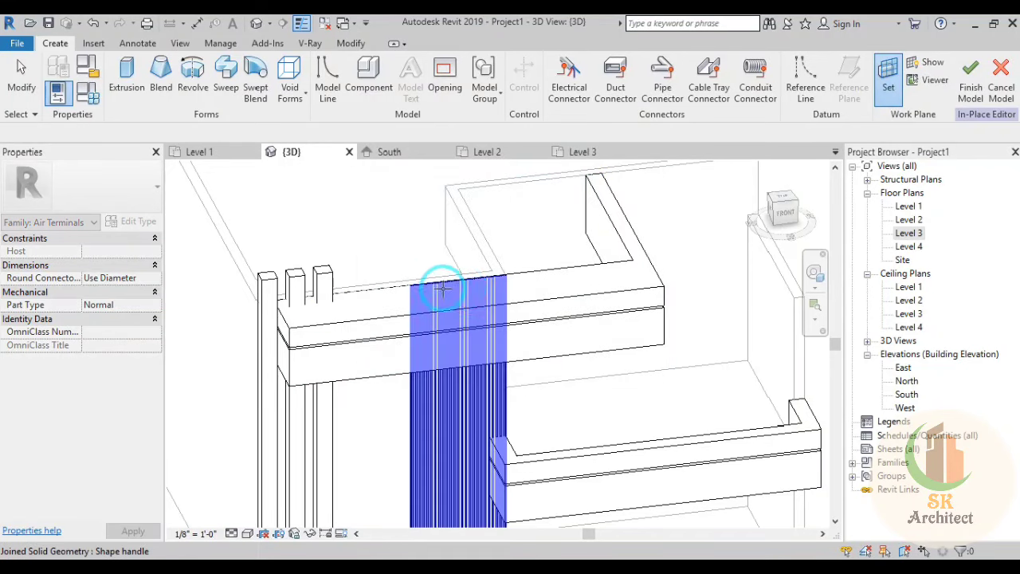
{"action": "left_click", "coordinate": [585, 271]}
Step: Switch to the Top view and zoom in on the louvre panel
{"action": "scroll", "coordinate": [604, 374], "scroll_direction": "down", "scroll_amount": 3}
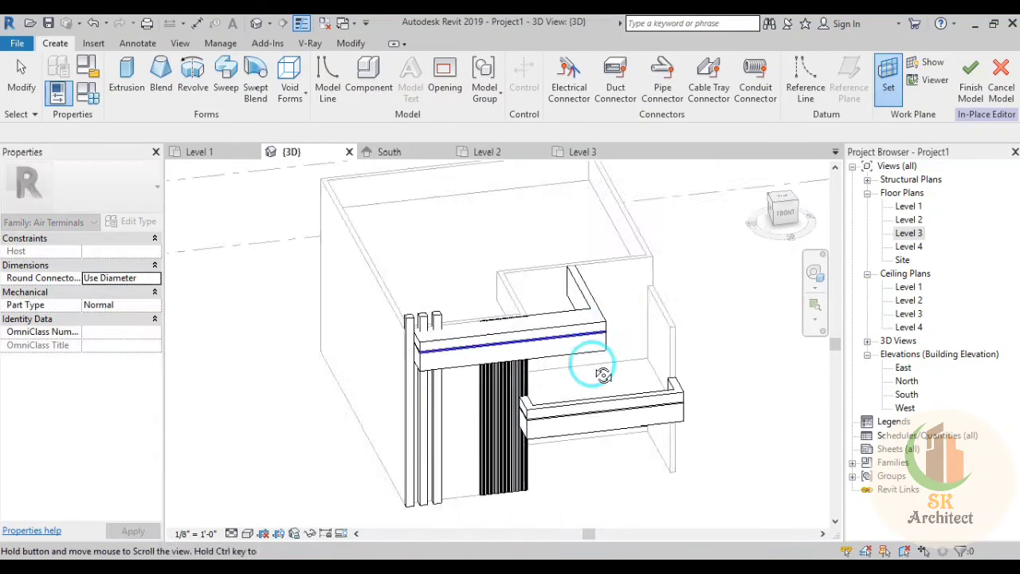
{"action": "middle_click_drag", "start_coordinate": [603, 374], "coordinate": [577, 473], "text": "shift"}
{"action": "left_click", "coordinate": [783, 206]}
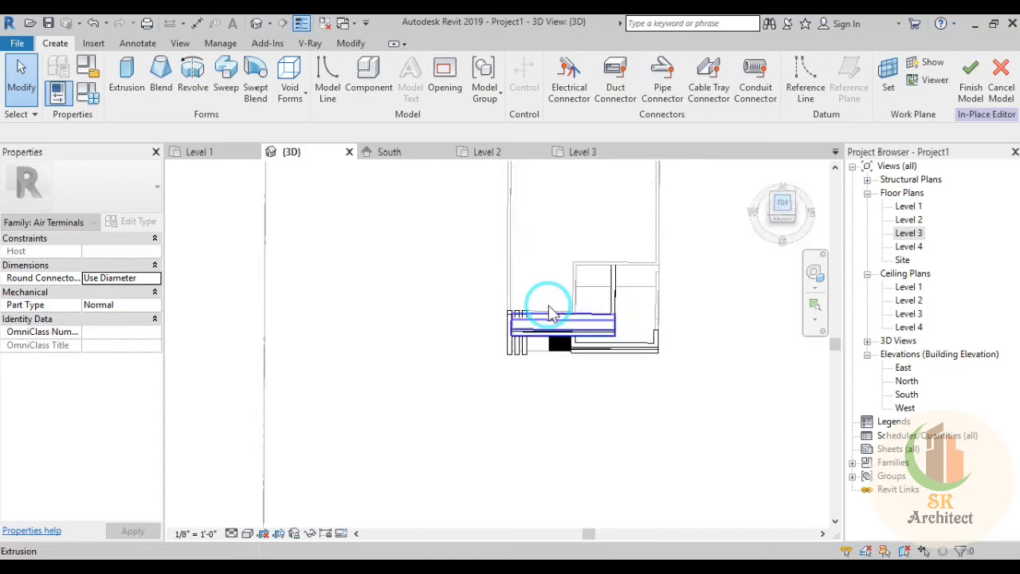
{"action": "scroll", "coordinate": [497, 360], "scroll_direction": "up", "scroll_amount": 2}
{"action": "scroll", "coordinate": [433, 381], "scroll_direction": "up", "scroll_amount": 3}
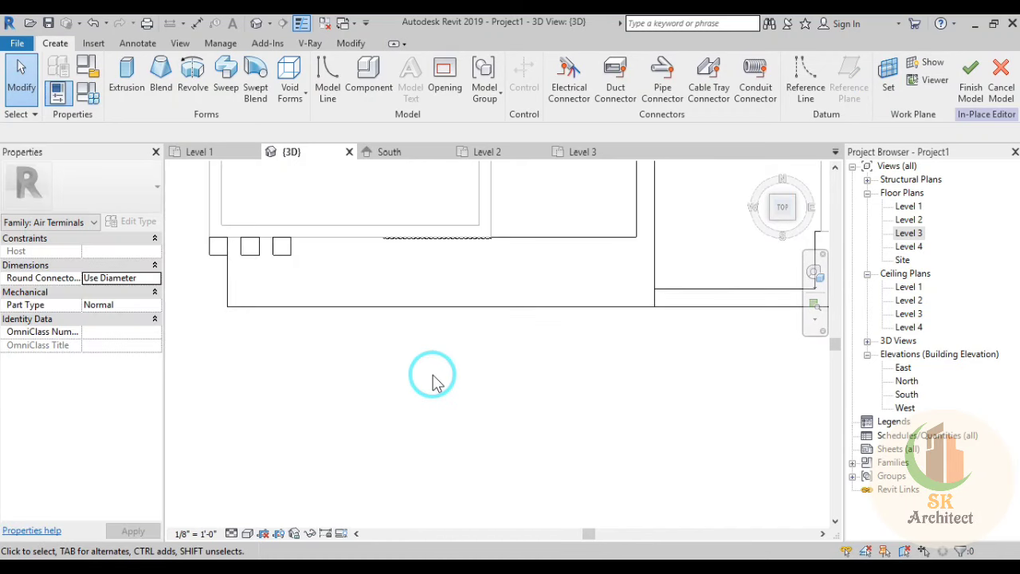
{"action": "scroll", "coordinate": [433, 381], "scroll_direction": "down", "scroll_amount": 2}
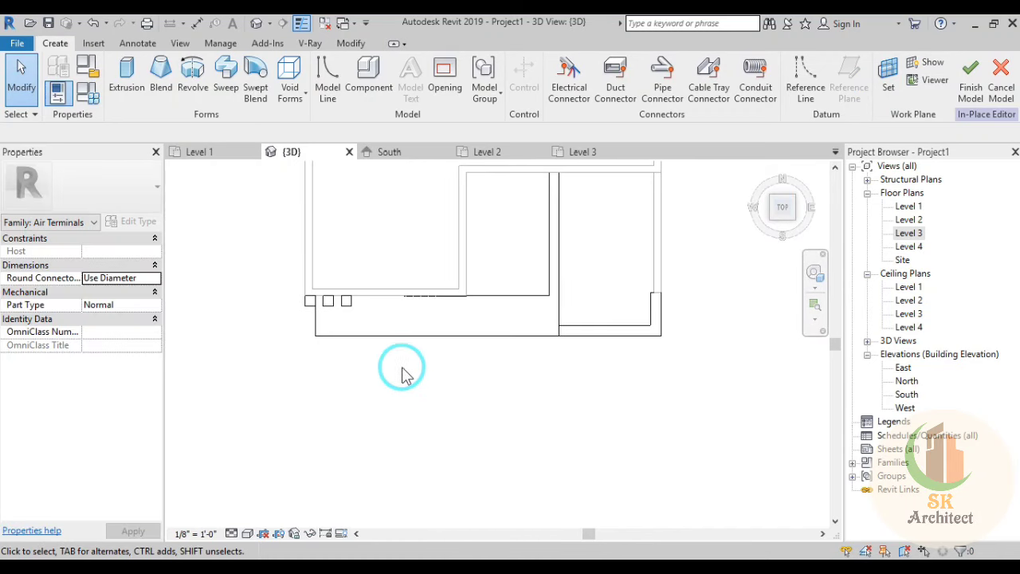
{"action": "scroll", "coordinate": [291, 335], "scroll_direction": "up", "scroll_amount": 3}
{"action": "scroll", "coordinate": [358, 342], "scroll_direction": "up", "scroll_amount": 2}
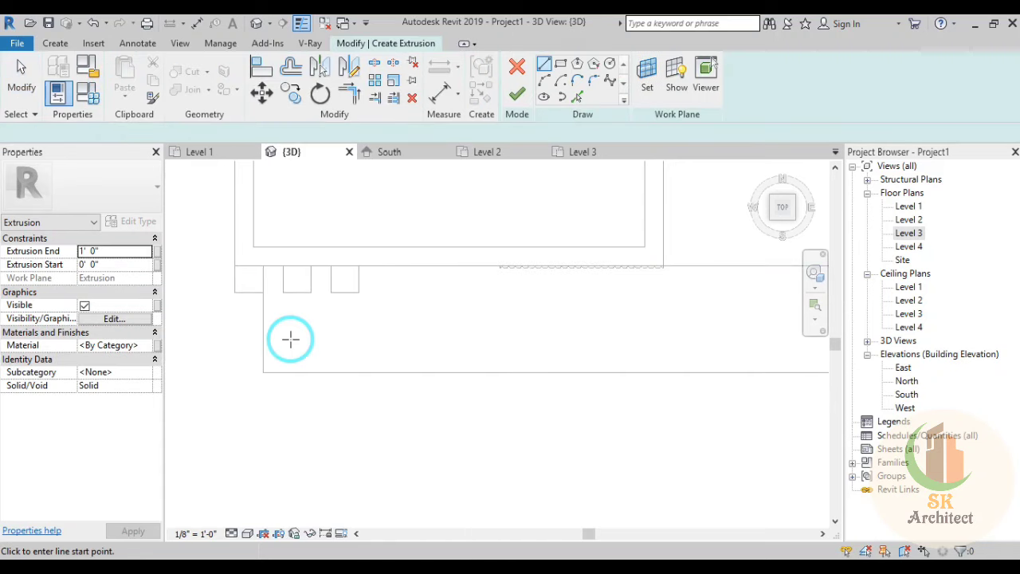
Step: Sketch vertical and horizontal outline lines from the band's corner, plus a vertical line further right
{"action": "scroll", "coordinate": [290, 338], "scroll_direction": "up", "scroll_amount": 1}
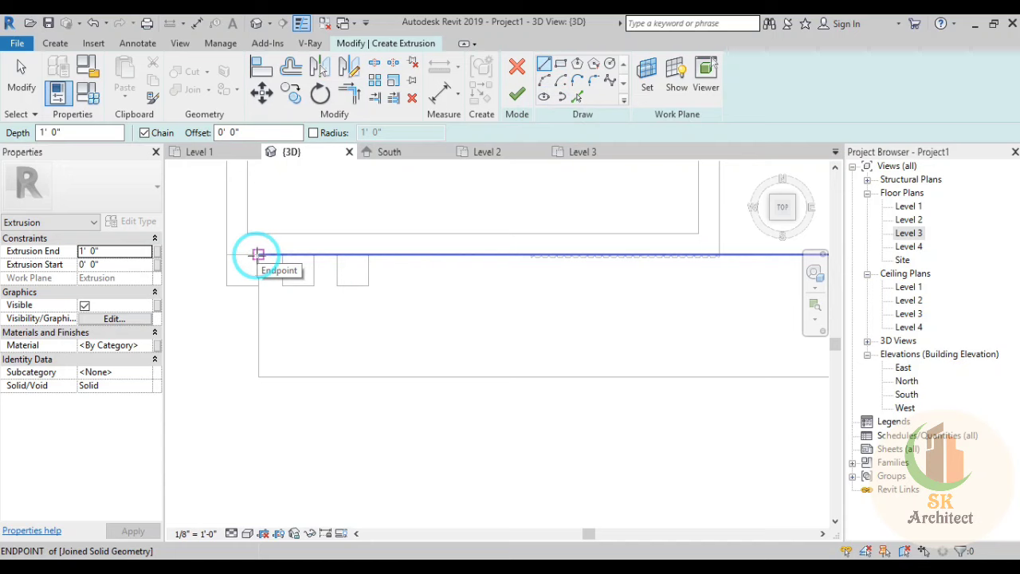
{"action": "left_click", "coordinate": [258, 254]}
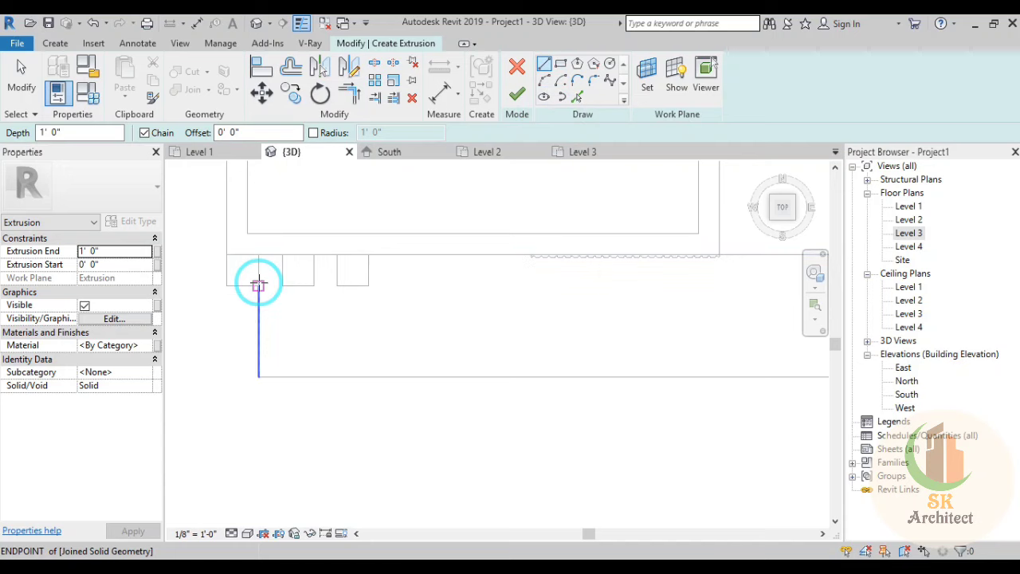
{"action": "left_click", "coordinate": [257, 377]}
{"action": "middle_click_drag", "start_coordinate": [688, 375], "coordinate": [311, 371]}
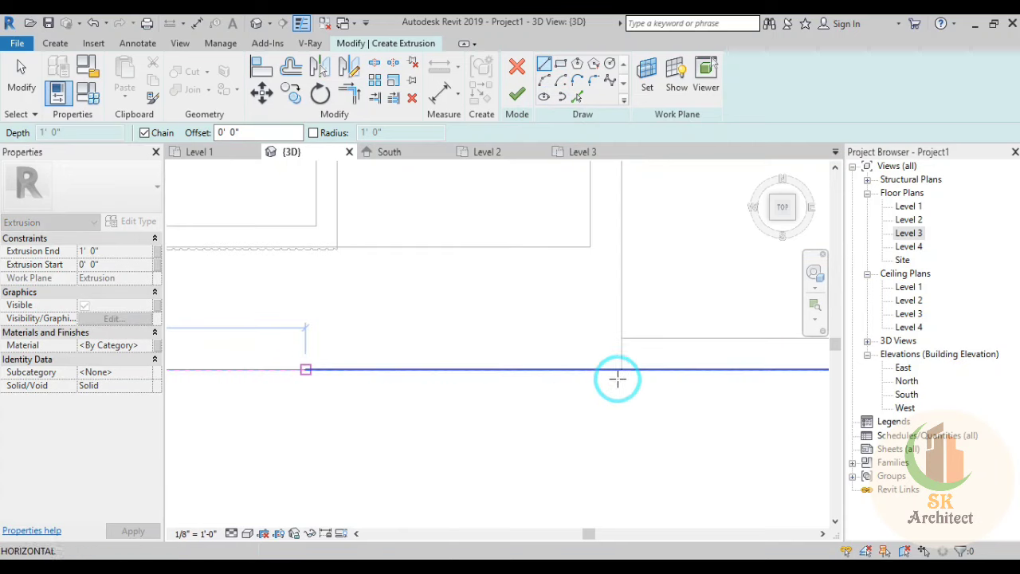
{"action": "left_click", "coordinate": [620, 370]}
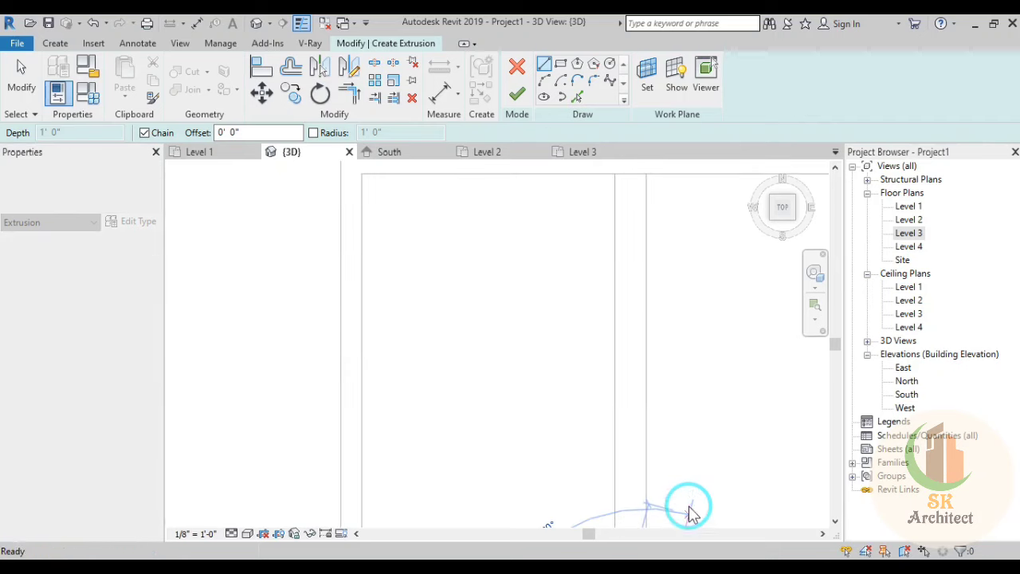
{"action": "left_click", "coordinate": [690, 510]}
{"action": "left_click", "coordinate": [646, 175]}
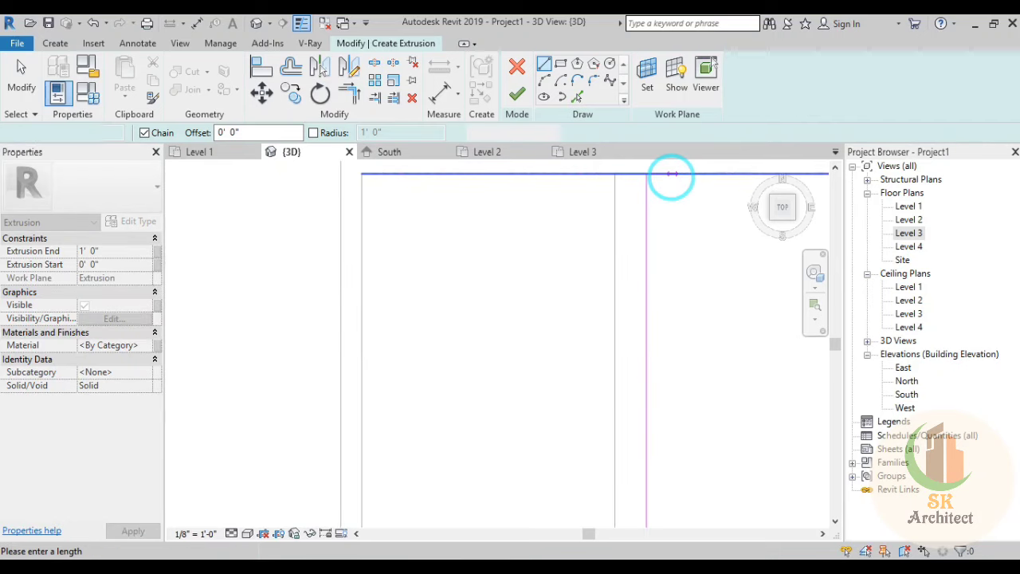
{"action": "key", "text": "Escape"}
{"action": "key", "text": "Escape"}
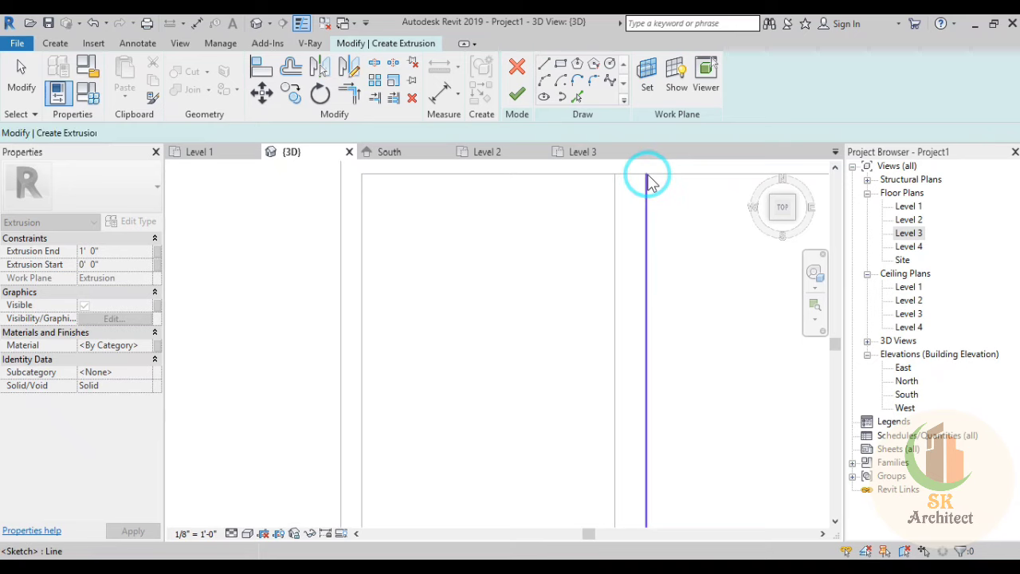
Step: Add two short 0' 1" sketch lines from the existing line endpoints
{"action": "left_click", "coordinate": [544, 63]}
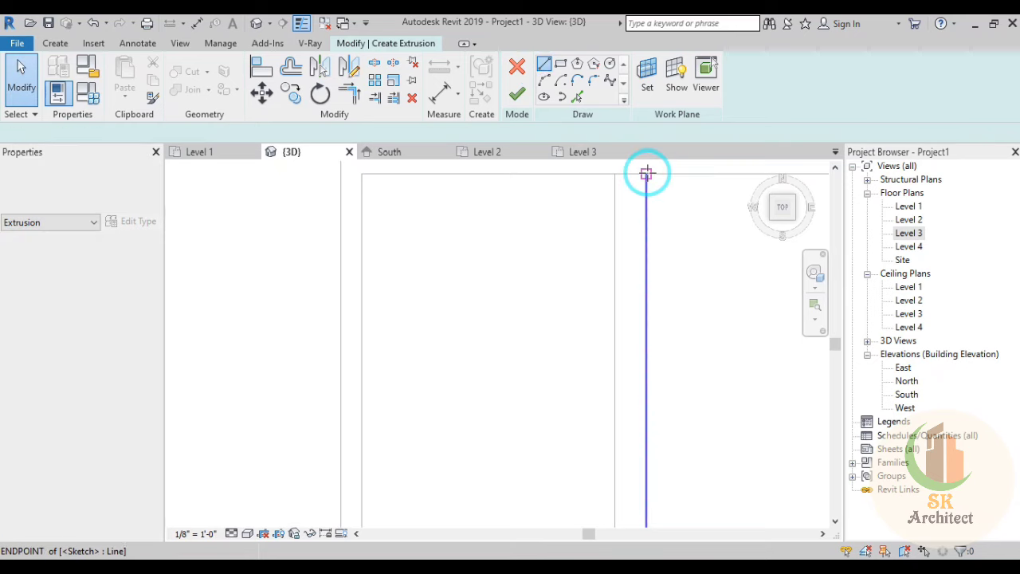
{"action": "left_click", "coordinate": [645, 174]}
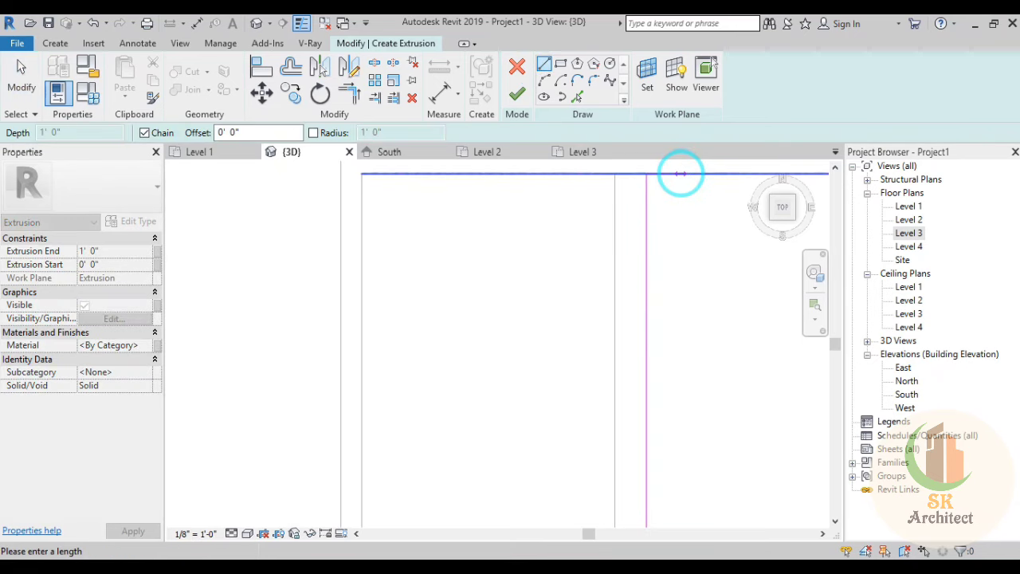
{"action": "middle_click_drag", "start_coordinate": [681, 179], "coordinate": [662, 348]}
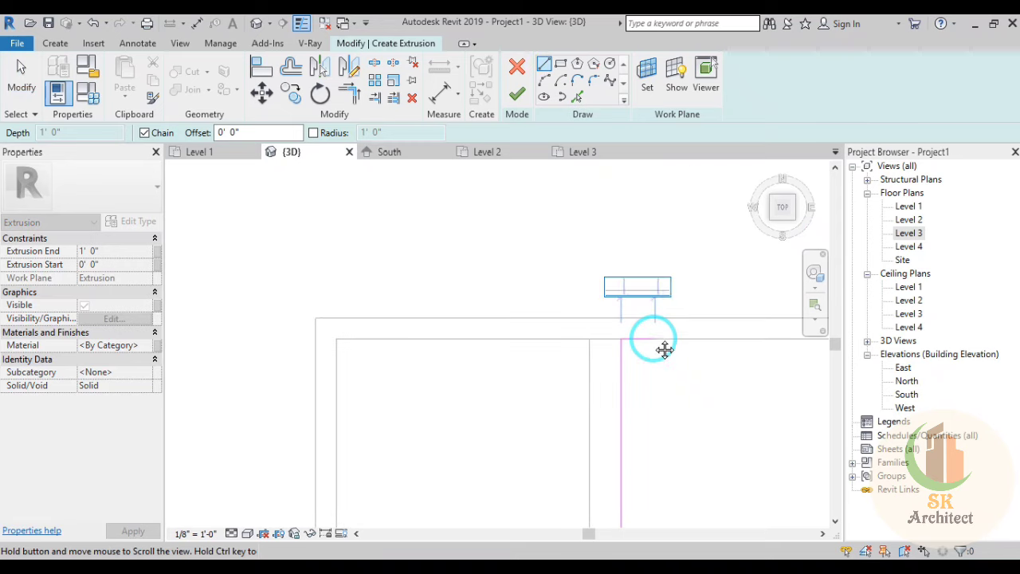
{"action": "type", "text": "0 1"}
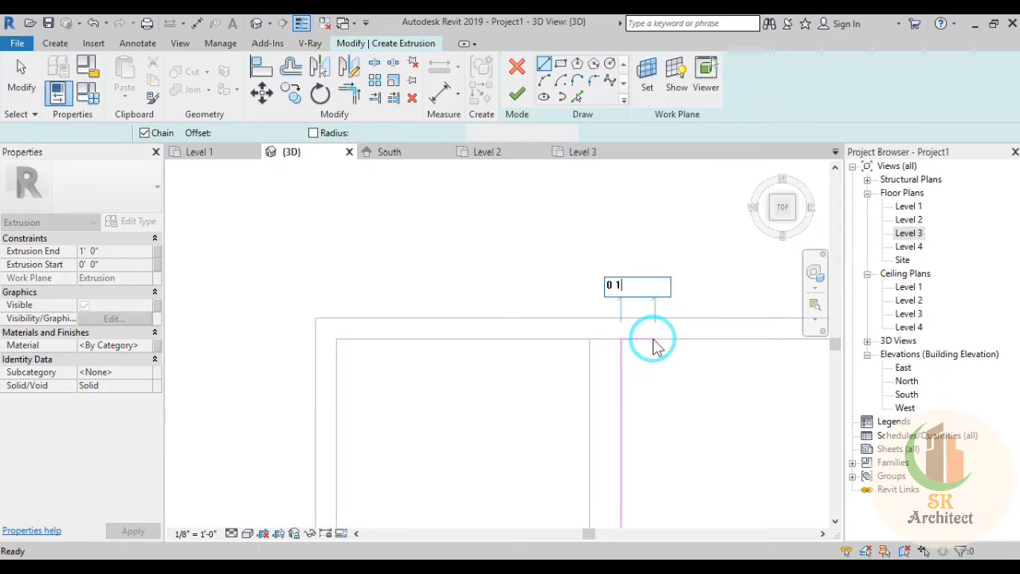
{"action": "key", "text": "Return"}
{"action": "key", "text": "Escape"}
{"action": "key", "text": "Escape"}
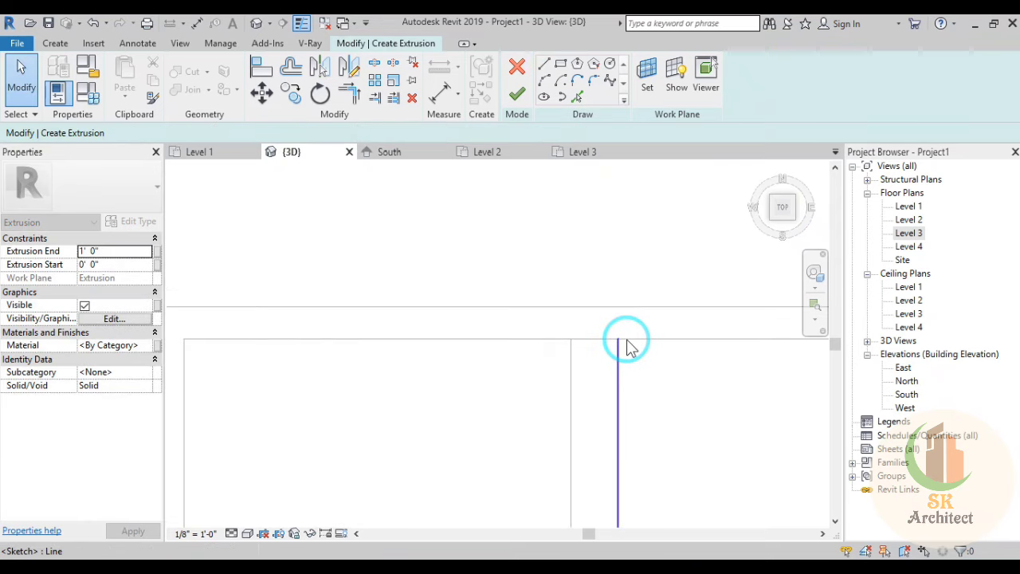
{"action": "left_click", "coordinate": [543, 64]}
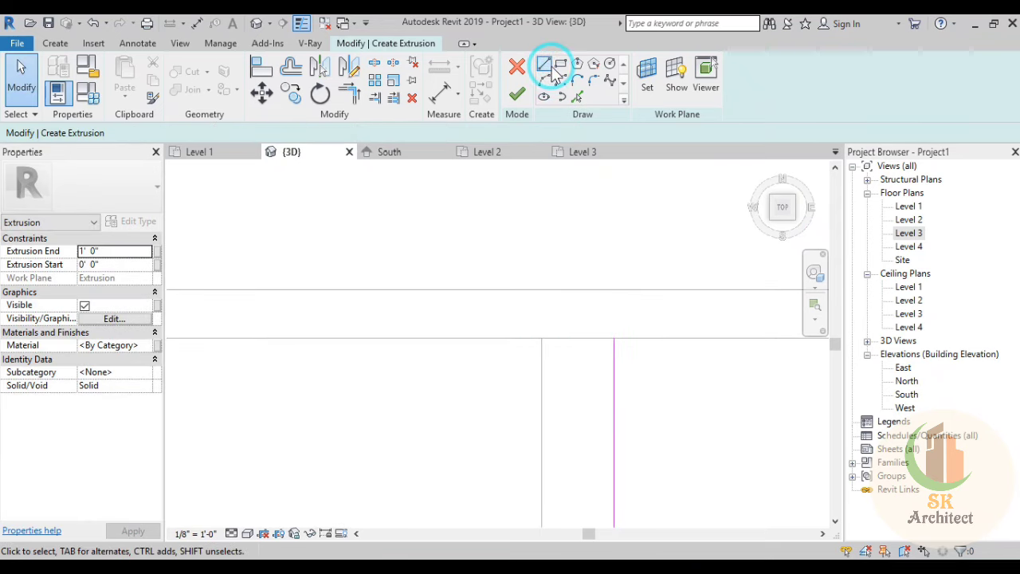
{"action": "left_click", "coordinate": [614, 339]}
{"action": "type", "text": "0 1"}
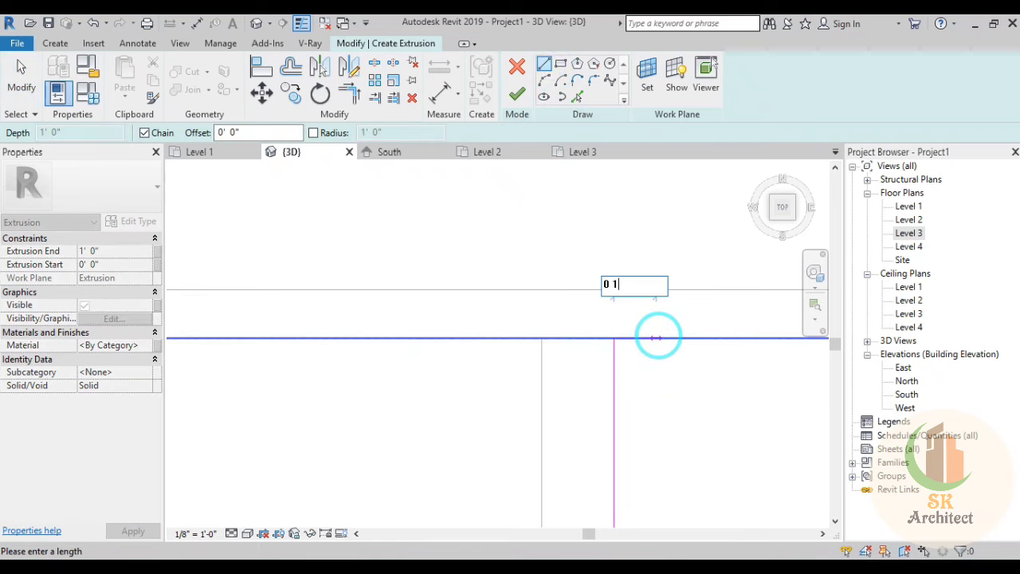
{"action": "key", "text": "Return"}
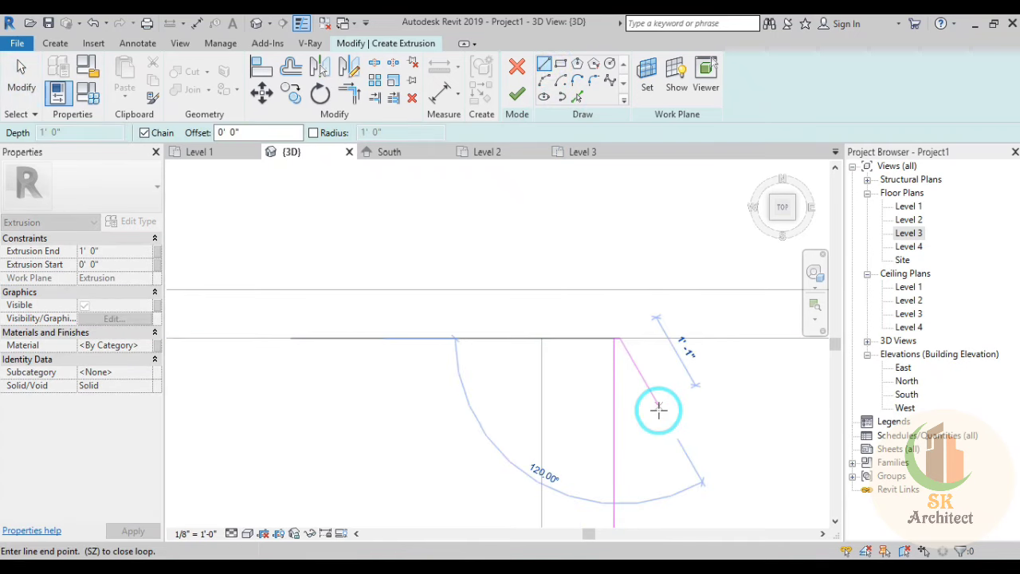
{"action": "key", "text": "Escape"}
{"action": "key", "text": "Escape"}
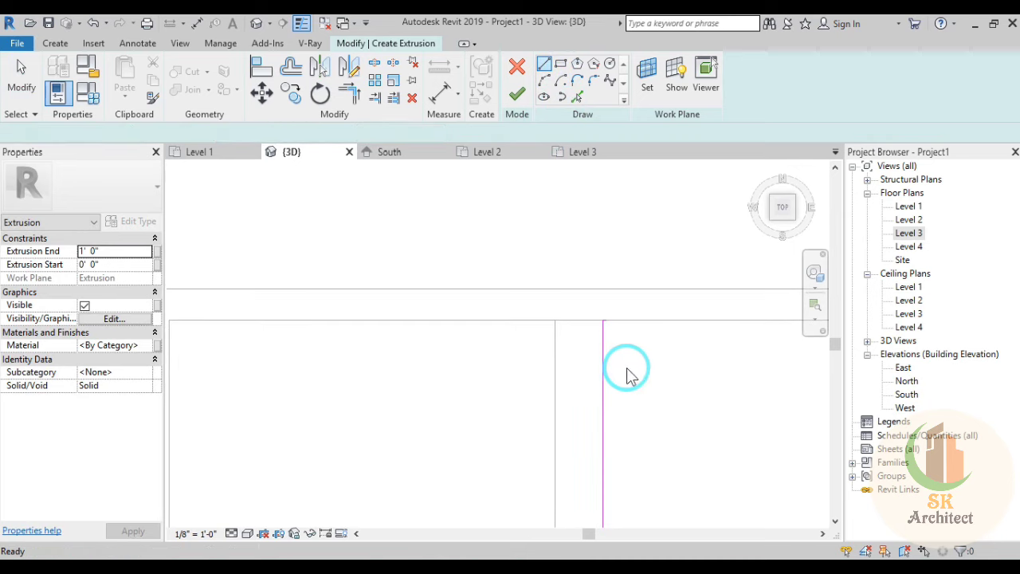
Step: Trace the two vertical balcony edges with Pick Lines at a 0' 1" offset
{"action": "left_click", "coordinate": [577, 97]}
{"action": "left_click", "coordinate": [196, 132]}
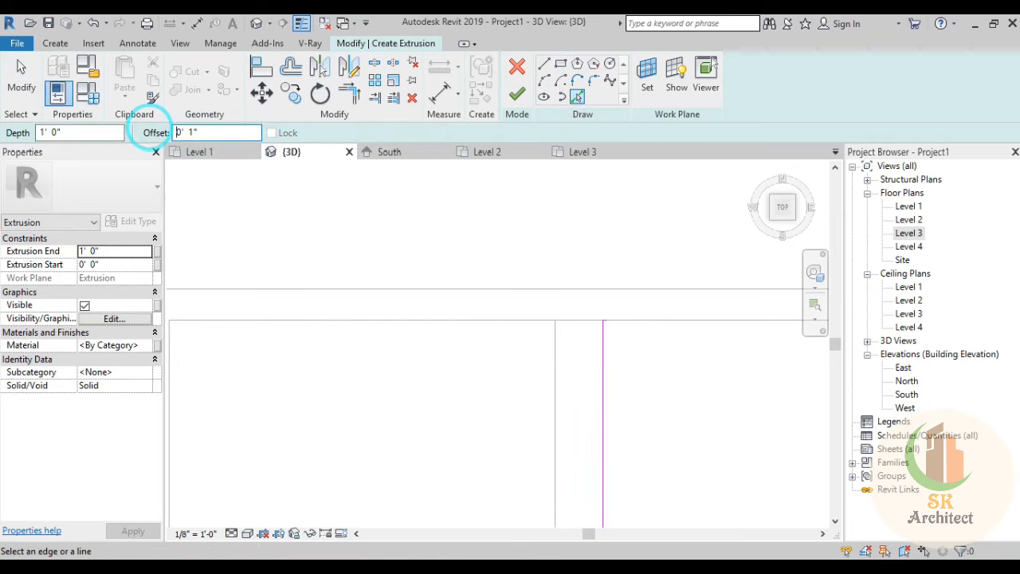
{"action": "left_click", "coordinate": [608, 420]}
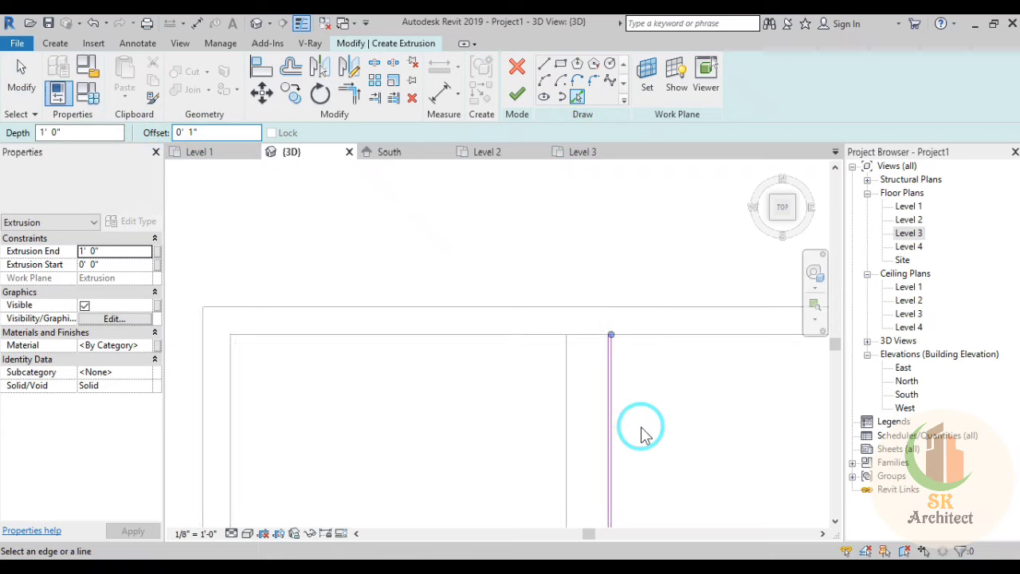
{"action": "middle_click_drag", "start_coordinate": [644, 430], "coordinate": [675, 200]}
{"action": "scroll", "coordinate": [495, 402], "scroll_direction": "up", "scroll_amount": 1}
{"action": "middle_click_drag", "start_coordinate": [596, 223], "coordinate": [513, 321]}
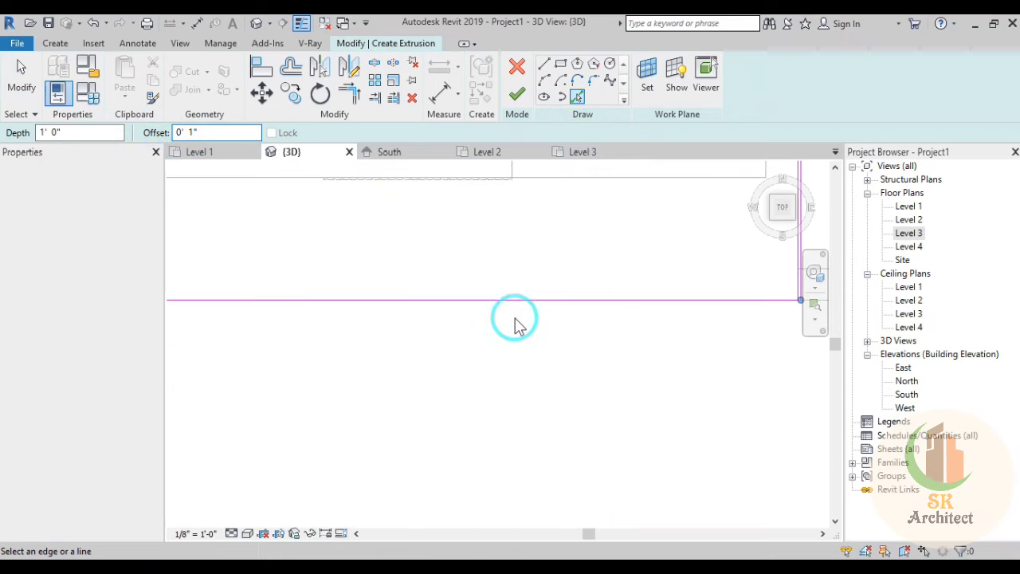
{"action": "middle_click_drag", "start_coordinate": [788, 428], "coordinate": [805, 479]}
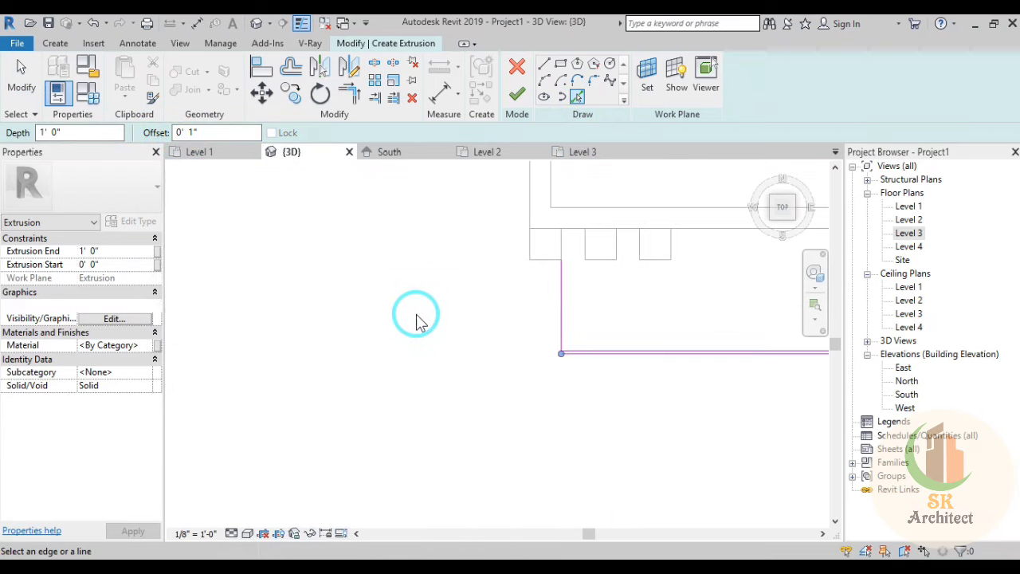
{"action": "left_click", "coordinate": [558, 319]}
{"action": "scroll", "coordinate": [567, 227], "scroll_direction": "up", "scroll_amount": 2}
{"action": "scroll", "coordinate": [542, 335], "scroll_direction": "up", "scroll_amount": 2}
{"action": "key", "text": "Escape"}
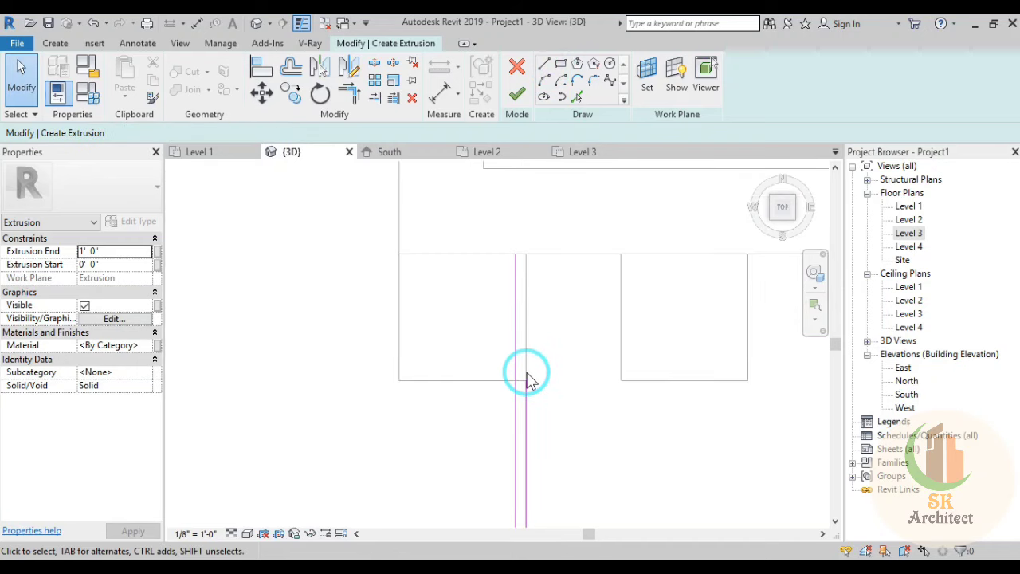
Step: Review the closed outline and finish it as a new extrusion
{"action": "left_click", "coordinate": [547, 67]}
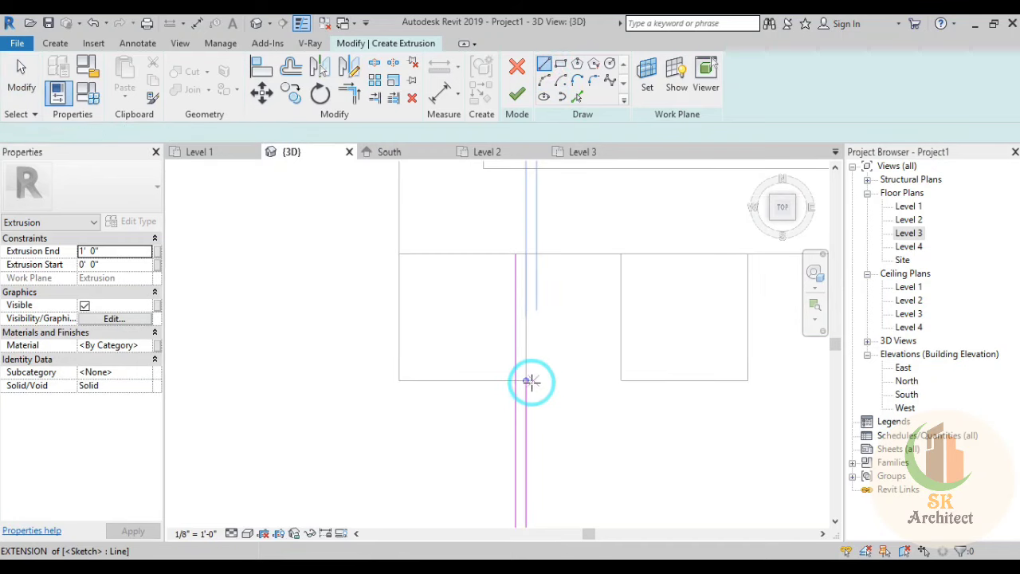
{"action": "key", "text": "Escape"}
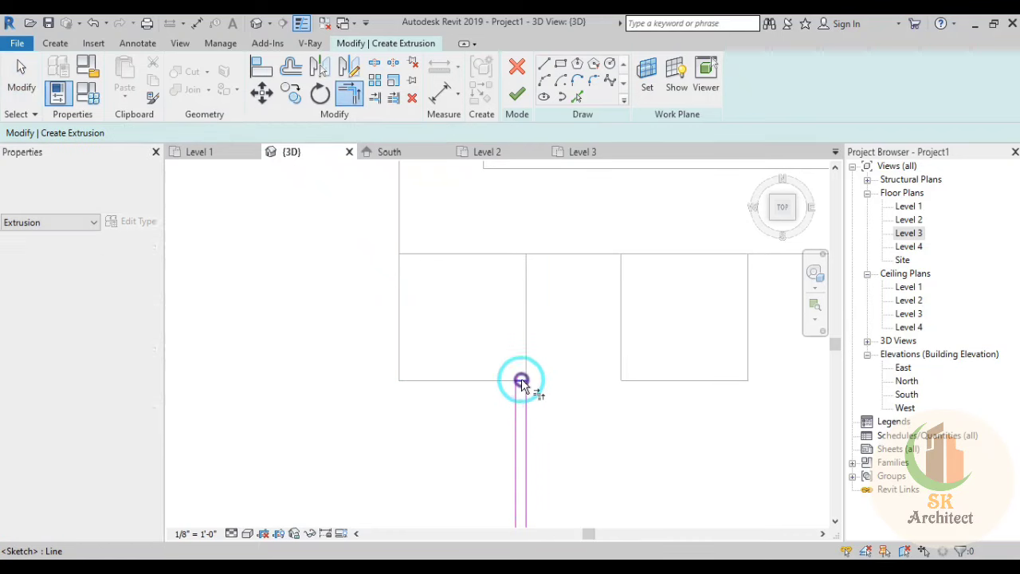
{"action": "scroll", "coordinate": [581, 375], "scroll_direction": "down", "scroll_amount": 3}
{"action": "scroll", "coordinate": [580, 381], "scroll_direction": "down", "scroll_amount": 5}
{"action": "middle_click_drag", "start_coordinate": [581, 380], "coordinate": [391, 339]}
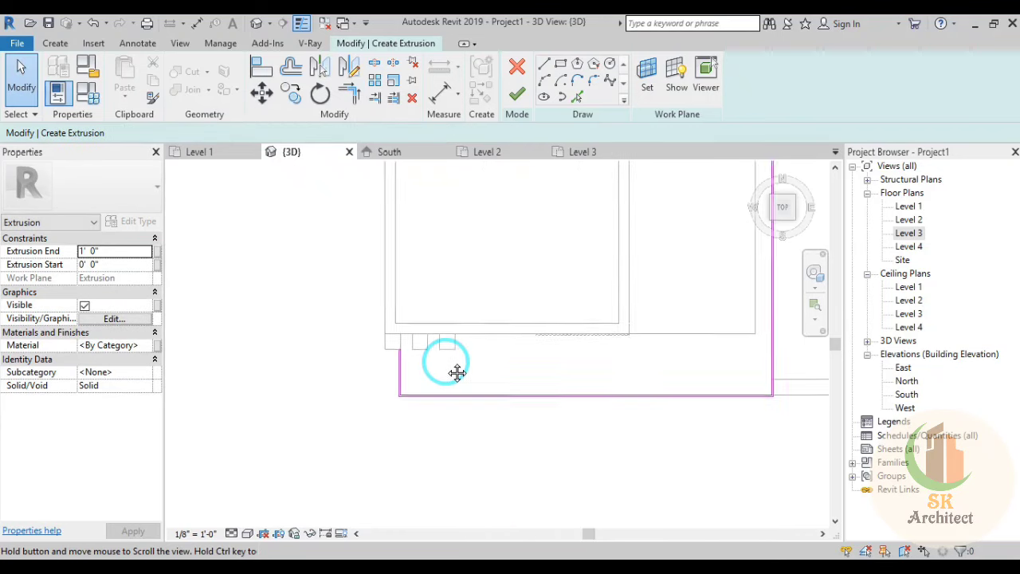
{"action": "left_click", "coordinate": [516, 94]}
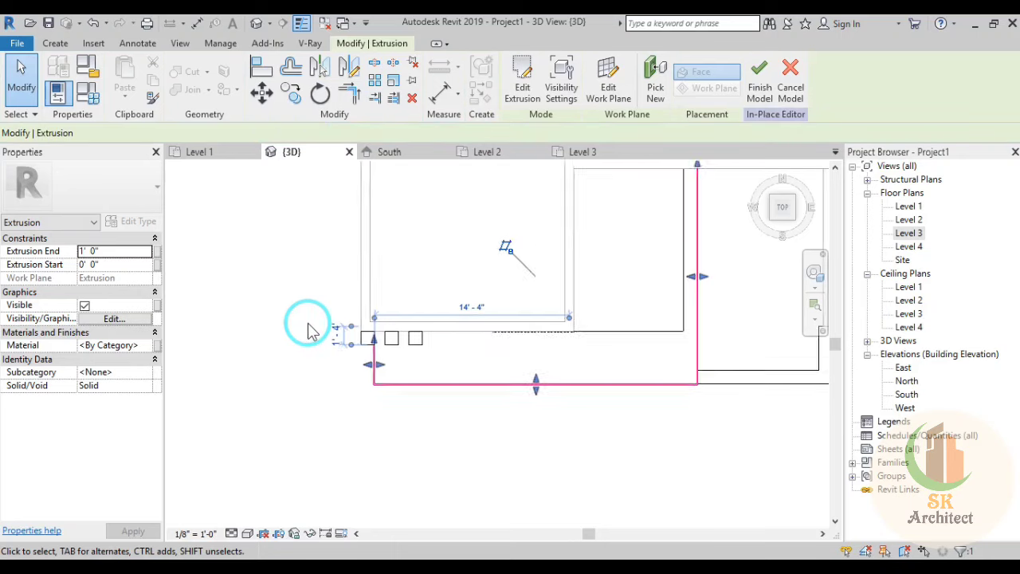
Step: In 3D, set the extrusion's Extrusion End to 0' 1" and open the material library for its finish
{"action": "mouse_move", "coordinate": [314, 326]}
{"action": "middle_mouse_down"}
{"action": "mouse_move", "coordinate": [433, 353]}
{"action": "mouse_move", "coordinate": [473, 204]}
{"action": "middle_mouse_up"}
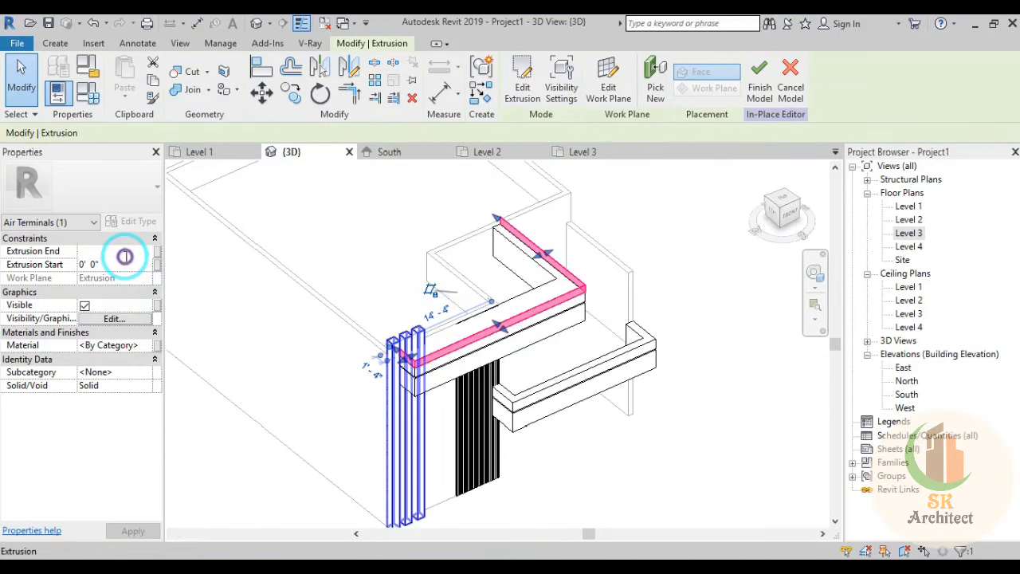
{"action": "left_click", "coordinate": [125, 256]}
{"action": "type", "text": "0' 1\""}
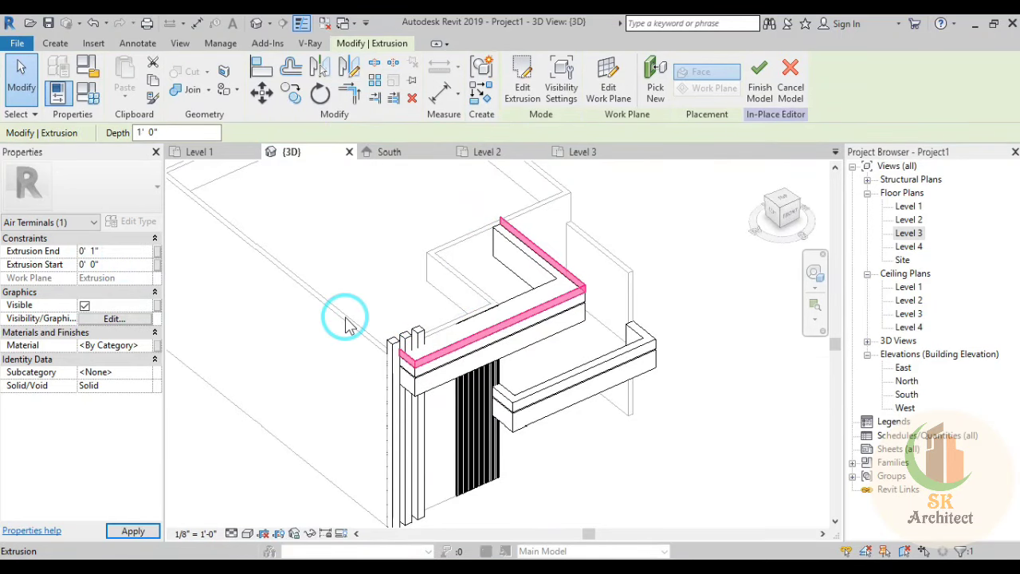
{"action": "left_click", "coordinate": [347, 322]}
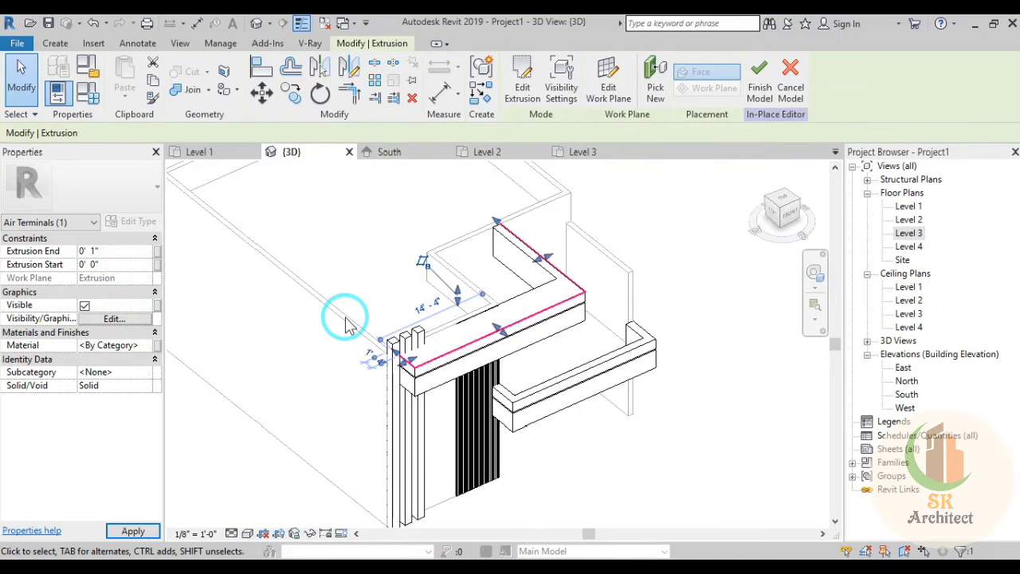
{"action": "left_click", "coordinate": [148, 348]}
{"action": "left_click", "coordinate": [289, 270]}
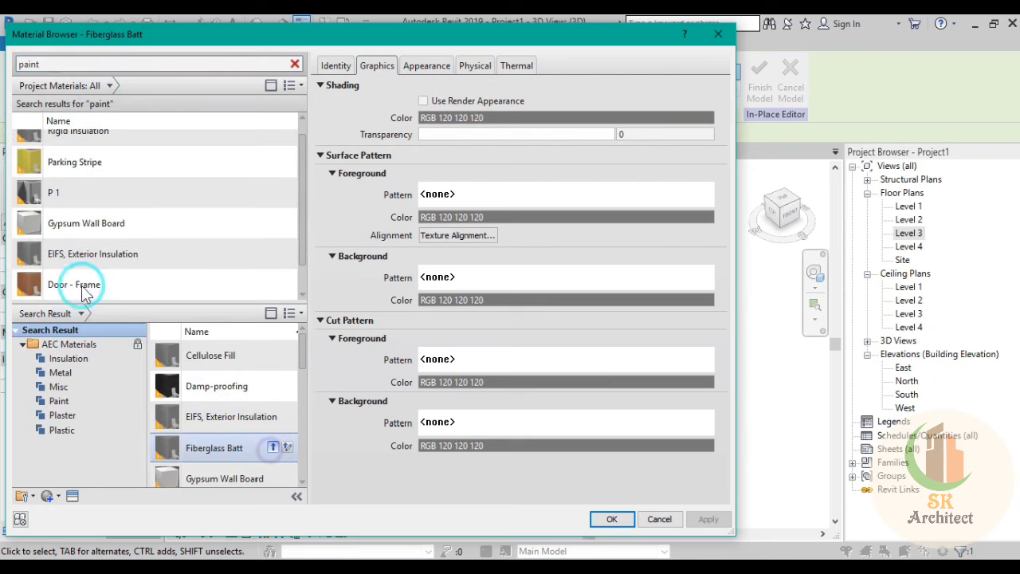
Step: Rename the Fiberglass Batt material to P 2, set its wall paint to white (255 255 255), and apply it
{"action": "right_click", "coordinate": [104, 215]}
{"action": "left_click", "coordinate": [116, 259]}
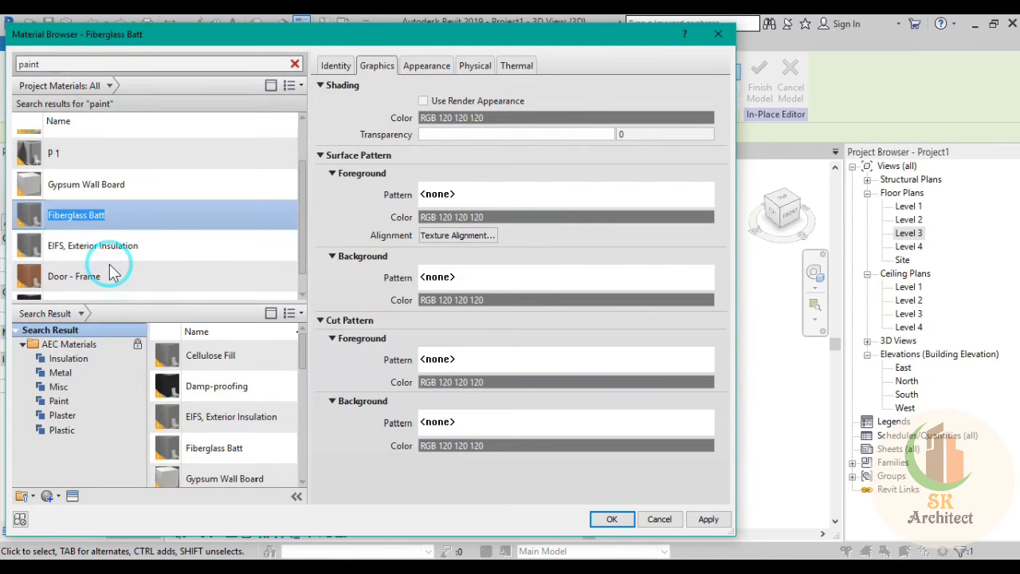
{"action": "type", "text": "P 2"}
{"action": "key", "text": "Return"}
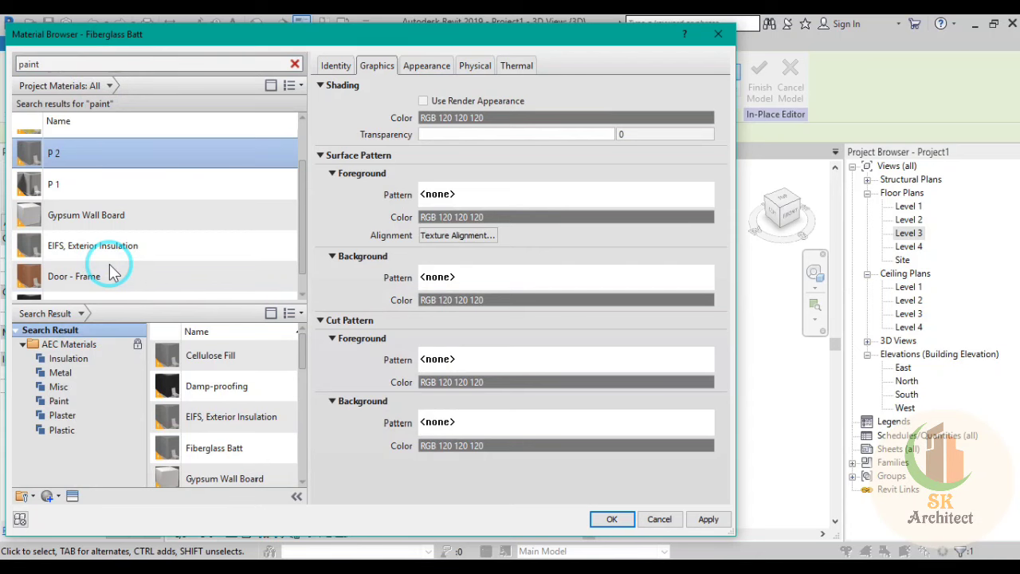
{"action": "left_click", "coordinate": [426, 65]}
{"action": "left_click", "coordinate": [529, 229]}
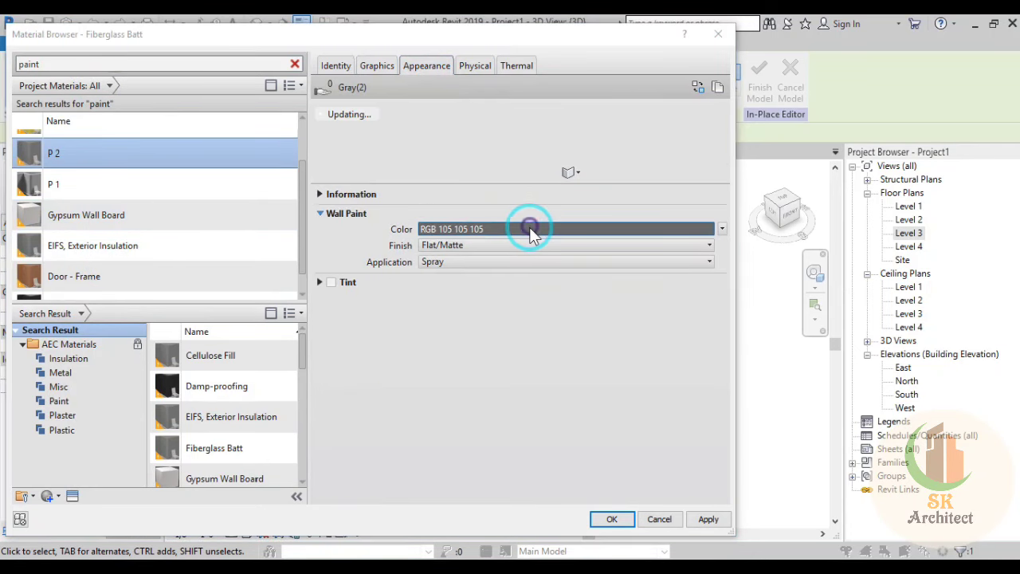
{"action": "left_click", "coordinate": [432, 414]}
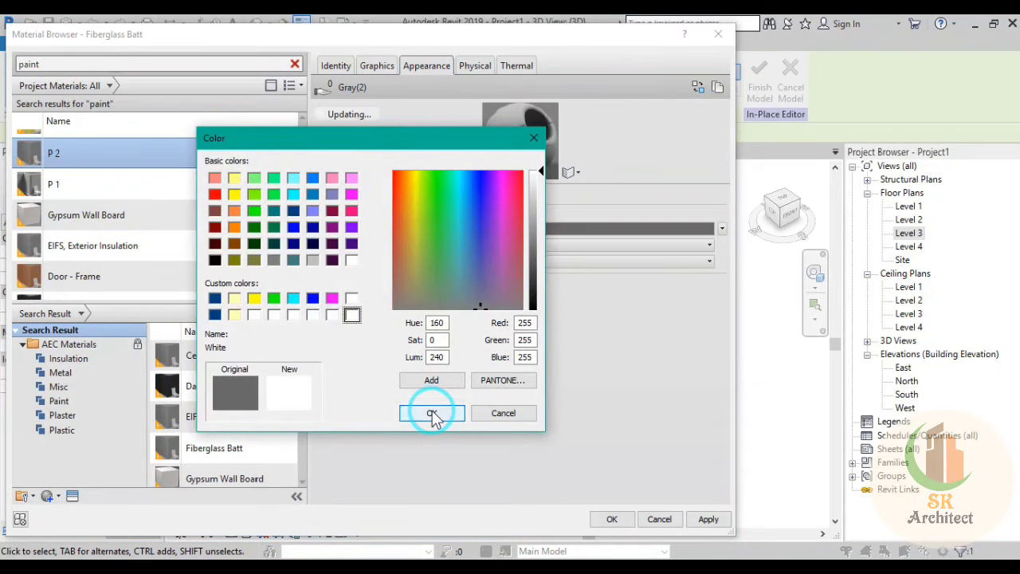
{"action": "left_click", "coordinate": [661, 455]}
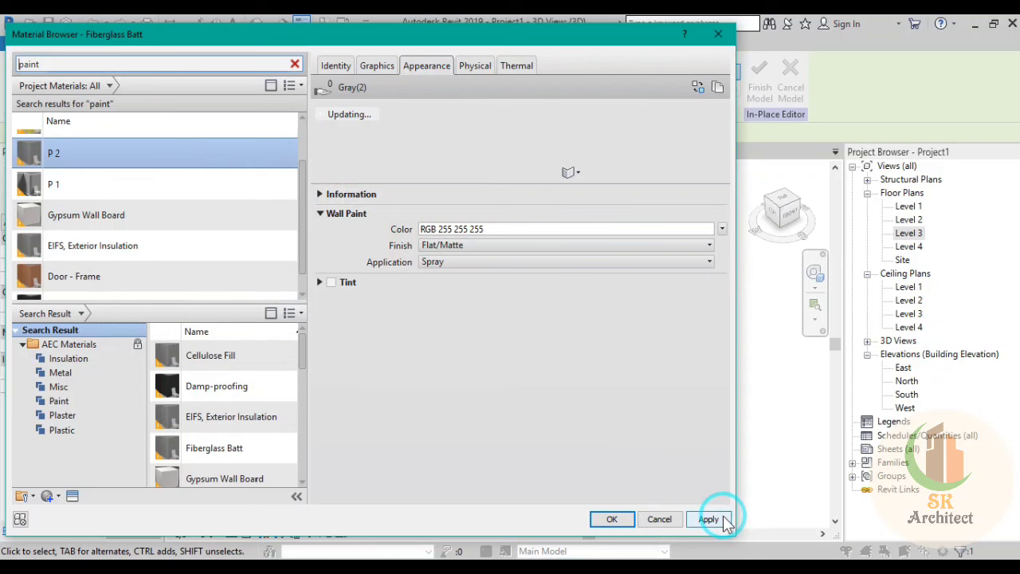
{"action": "left_click", "coordinate": [611, 520]}
{"action": "left_click", "coordinate": [678, 425]}
Step: Set the balcony beam's top face as the new work plane
{"action": "left_click", "coordinate": [568, 432]}
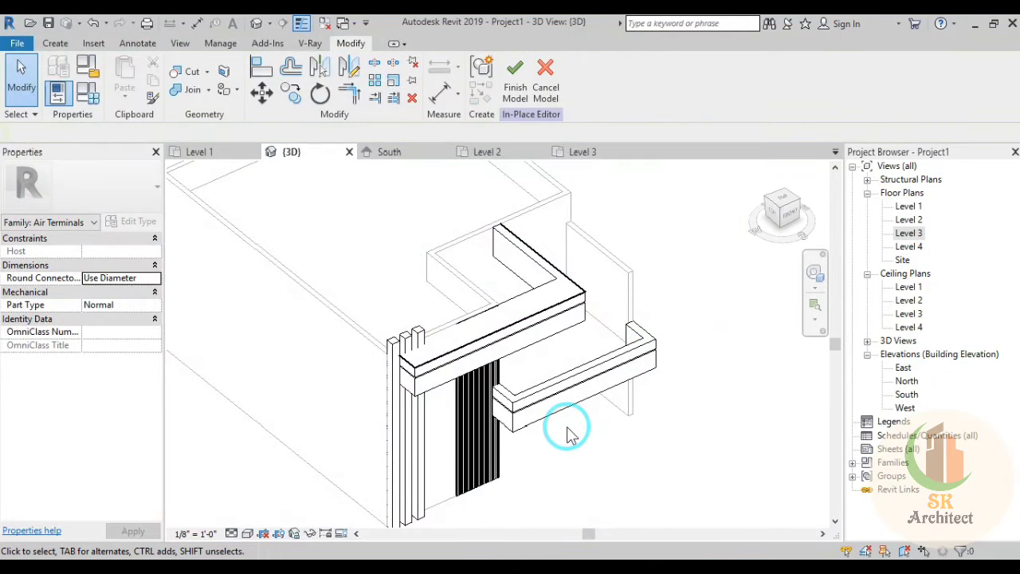
{"action": "scroll", "coordinate": [567, 432], "scroll_direction": "up", "scroll_amount": 5}
{"action": "middle_click_drag", "start_coordinate": [596, 467], "coordinate": [368, 192]}
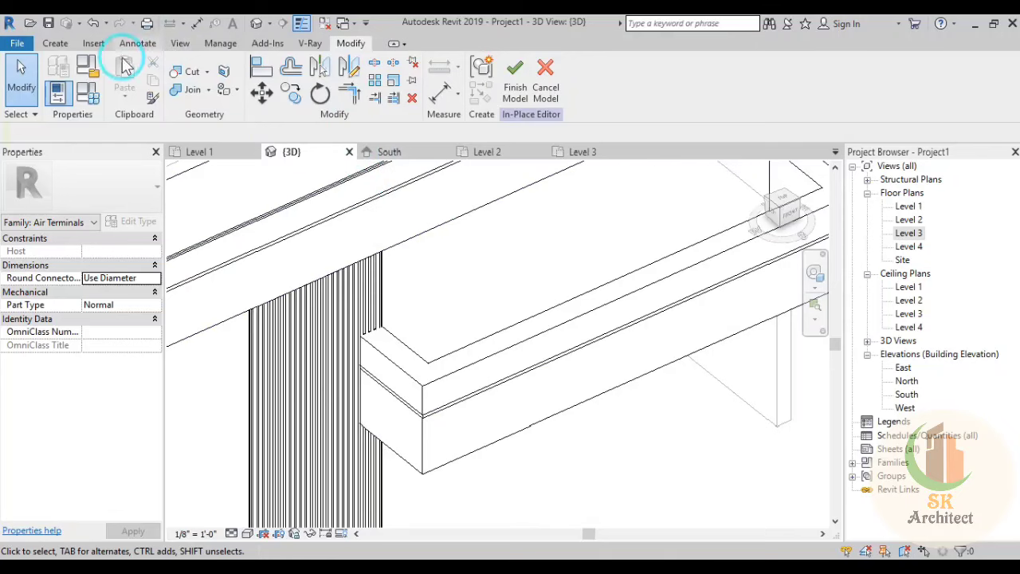
{"action": "left_click", "coordinate": [69, 48]}
{"action": "left_click", "coordinate": [888, 73]}
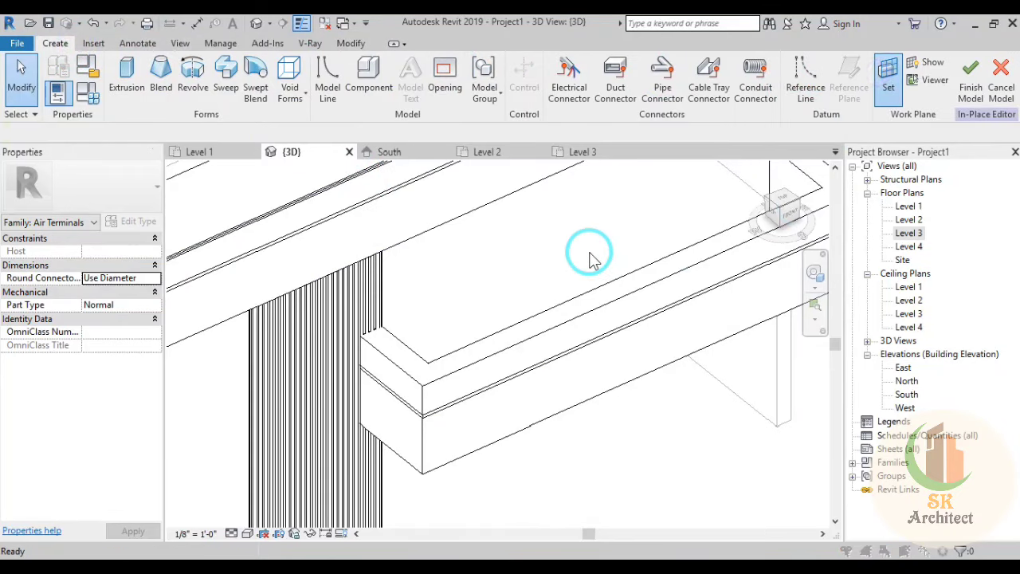
{"action": "left_click", "coordinate": [460, 383]}
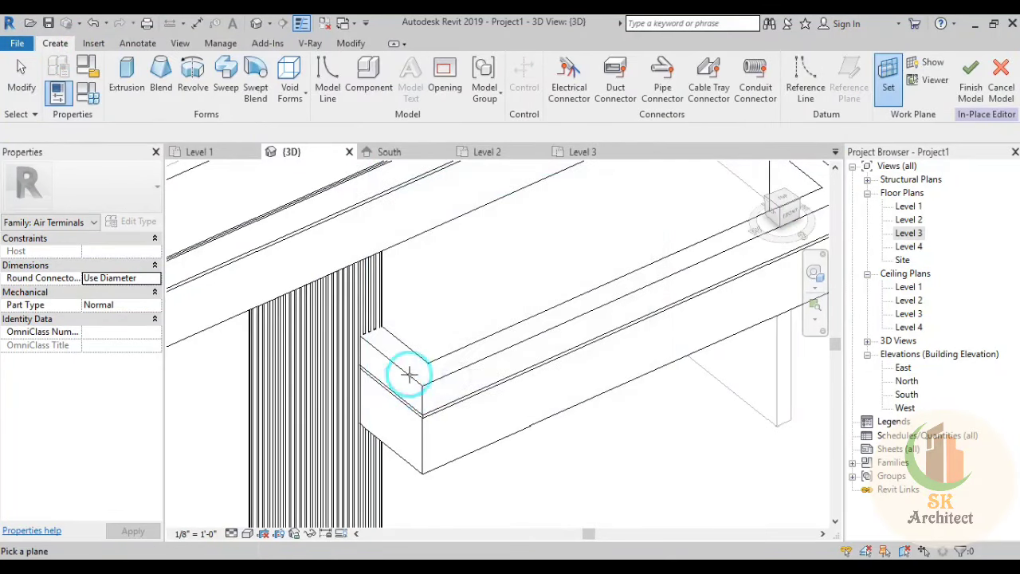
{"action": "left_click", "coordinate": [418, 358]}
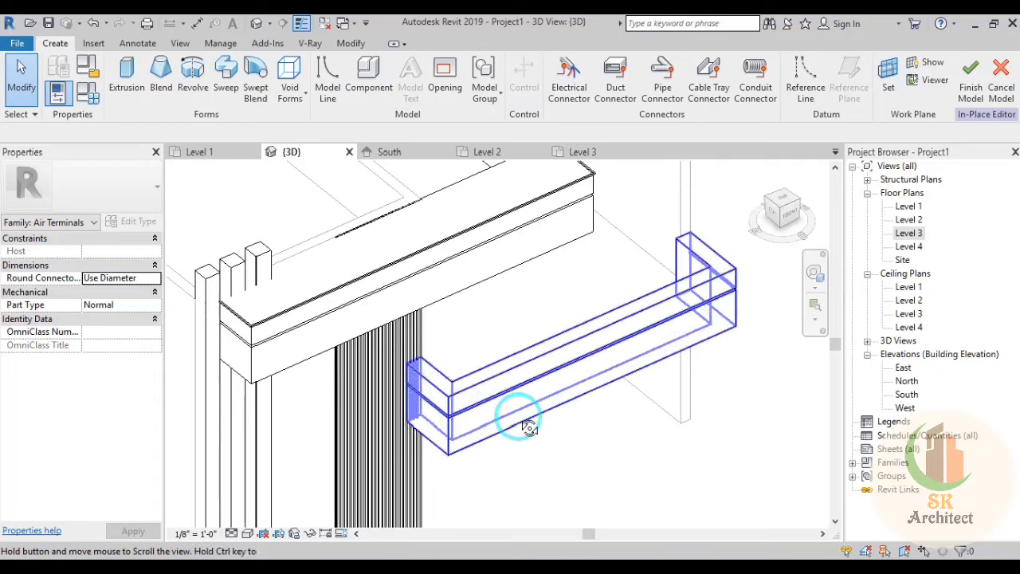
Step: Orbit from a top view to an oblique 3D angle and start a new Extrusion
{"action": "middle_click_drag", "start_coordinate": [519, 419], "coordinate": [478, 439], "text": "shift"}
{"action": "left_click", "coordinate": [785, 206]}
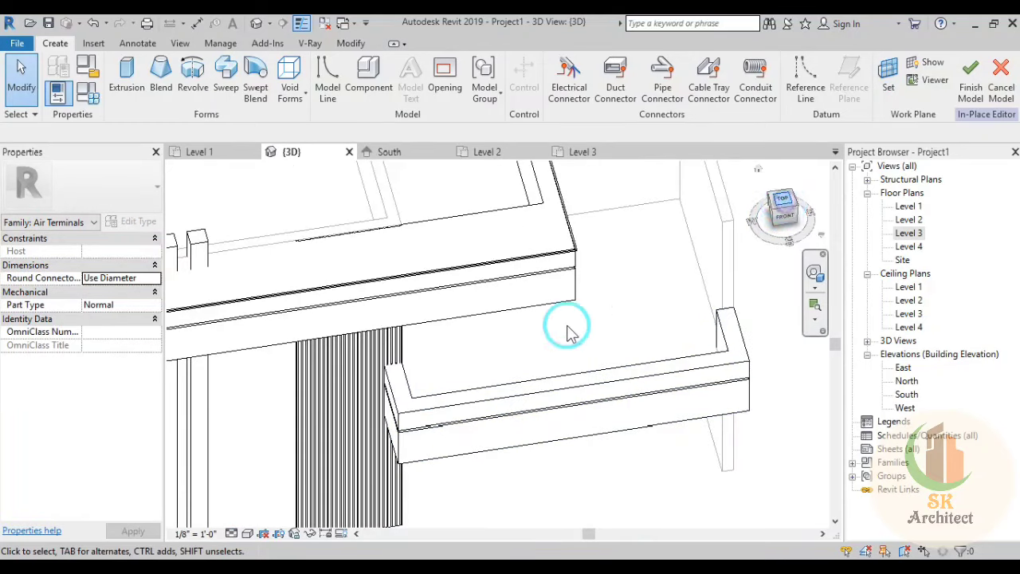
{"action": "scroll", "coordinate": [555, 365], "scroll_direction": "up", "scroll_amount": 3}
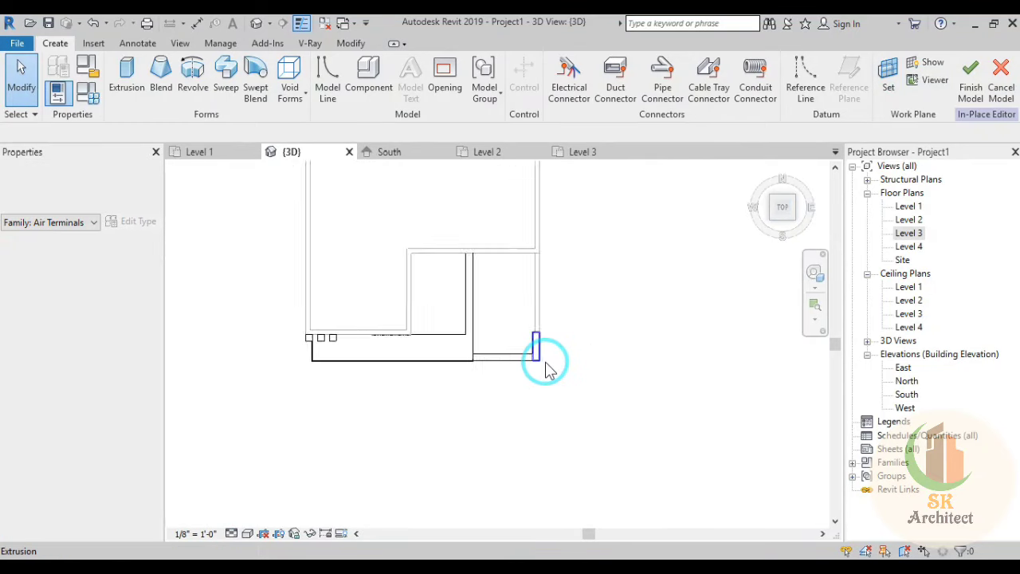
{"action": "scroll", "coordinate": [548, 369], "scroll_direction": "up", "scroll_amount": 2}
{"action": "middle_click_drag", "start_coordinate": [488, 410], "coordinate": [546, 267], "text": "shift"}
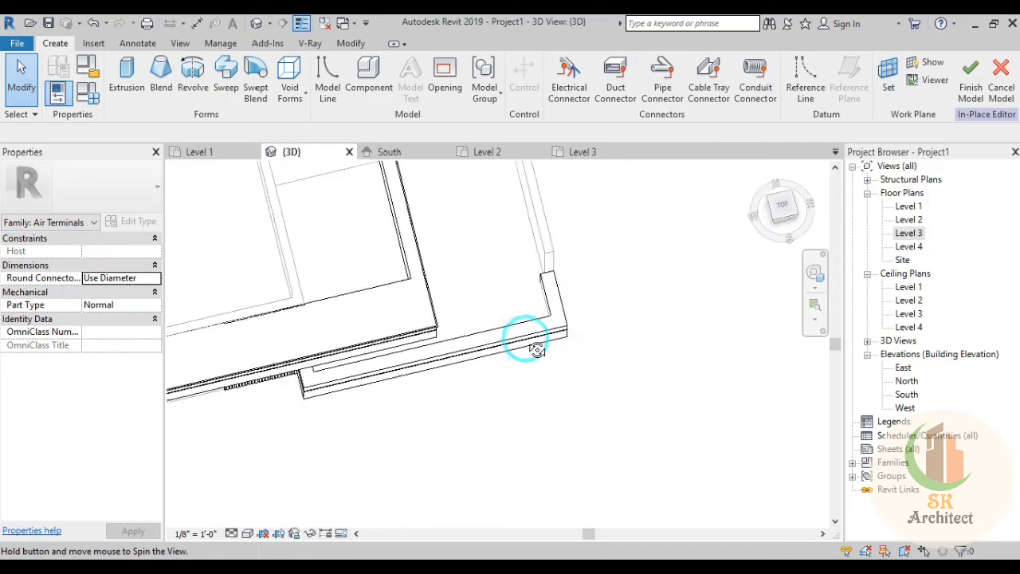
{"action": "scroll", "coordinate": [418, 327], "scroll_direction": "up", "scroll_amount": 3}
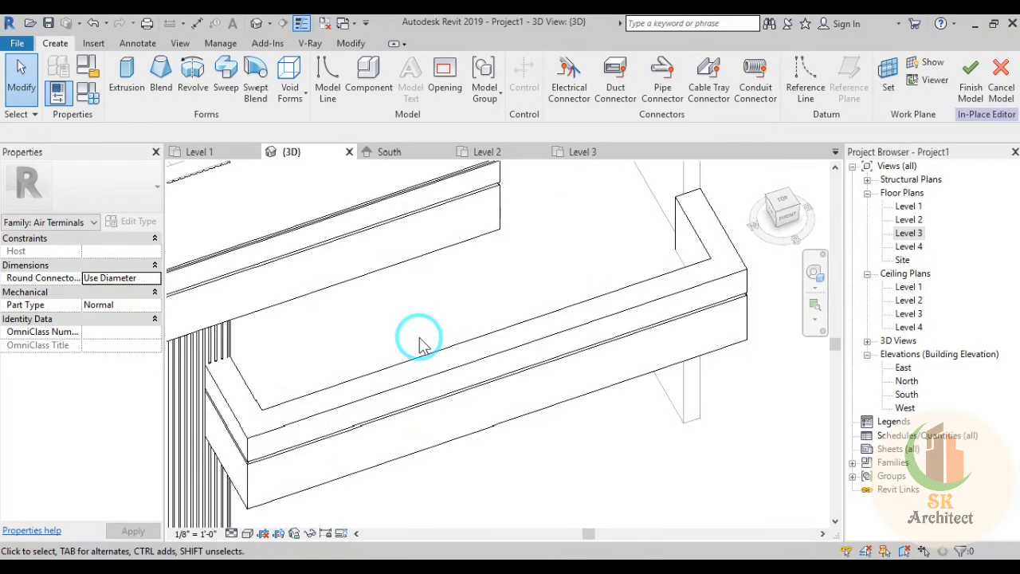
{"action": "left_click", "coordinate": [126, 79]}
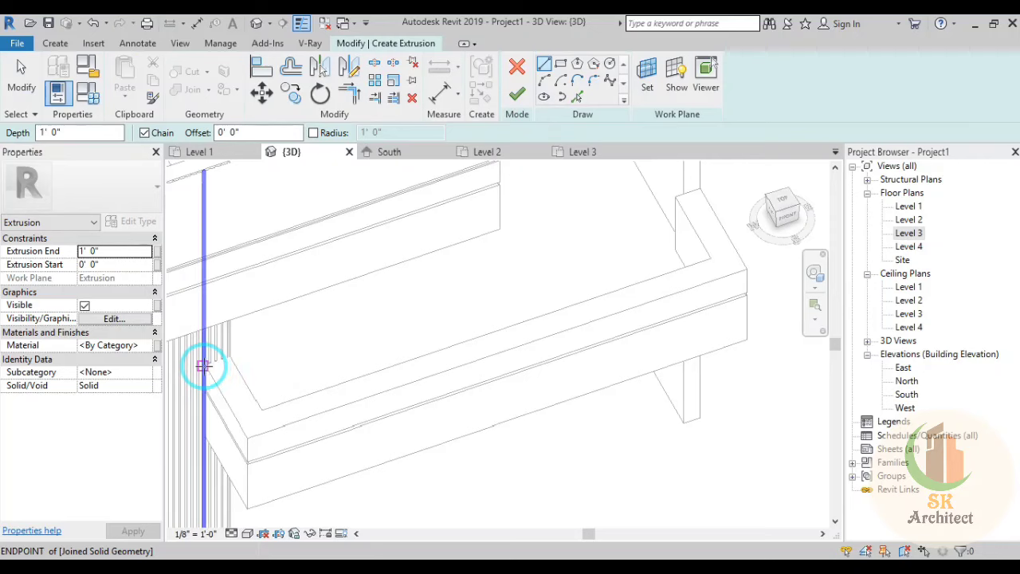
Step: Zoom to the balcony band corner and try a first sketch line, then discard it
{"action": "scroll", "coordinate": [203, 365], "scroll_direction": "up", "scroll_amount": 2}
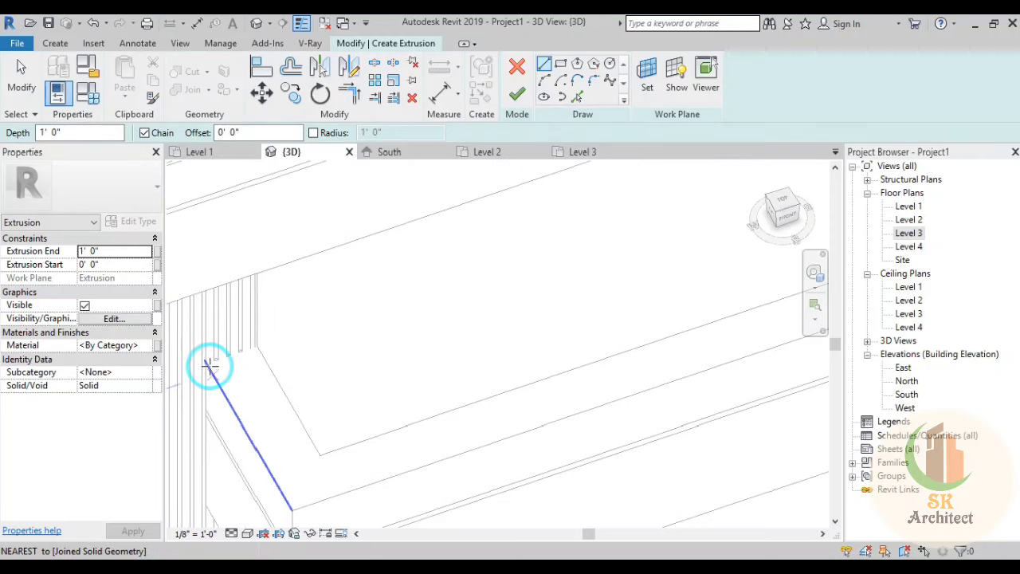
{"action": "scroll", "coordinate": [205, 365], "scroll_direction": "up", "scroll_amount": 1}
{"action": "scroll", "coordinate": [205, 362], "scroll_direction": "up", "scroll_amount": 1}
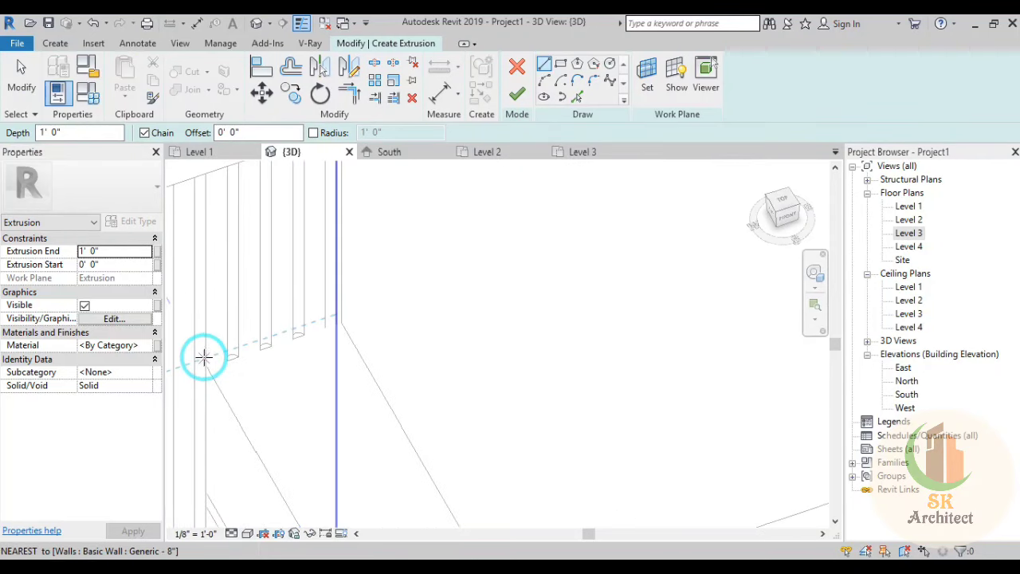
{"action": "scroll", "coordinate": [291, 462], "scroll_direction": "down", "scroll_amount": 2}
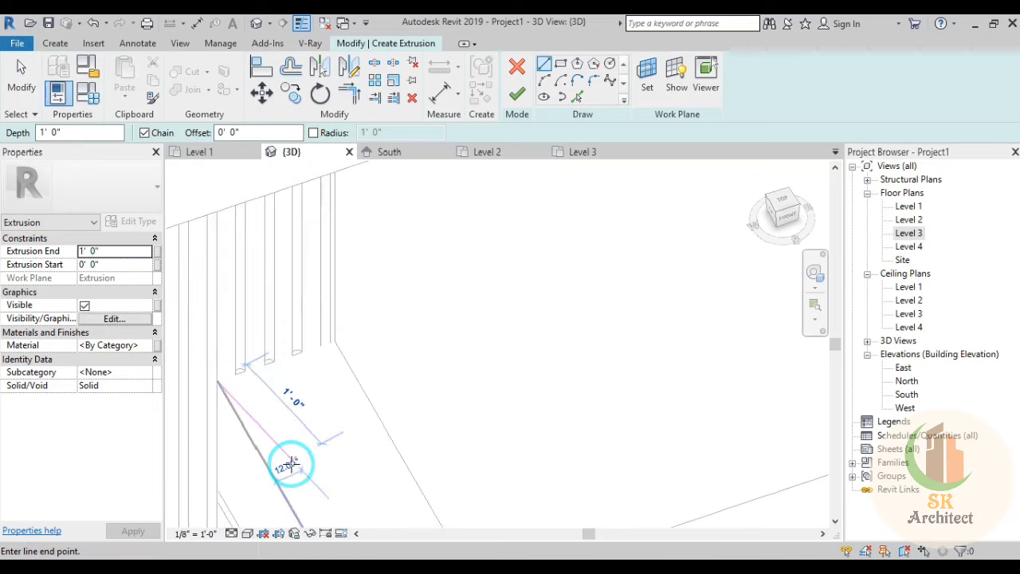
{"action": "scroll", "coordinate": [283, 447], "scroll_direction": "down", "scroll_amount": 2}
{"action": "middle_click_drag", "start_coordinate": [279, 444], "coordinate": [240, 357]}
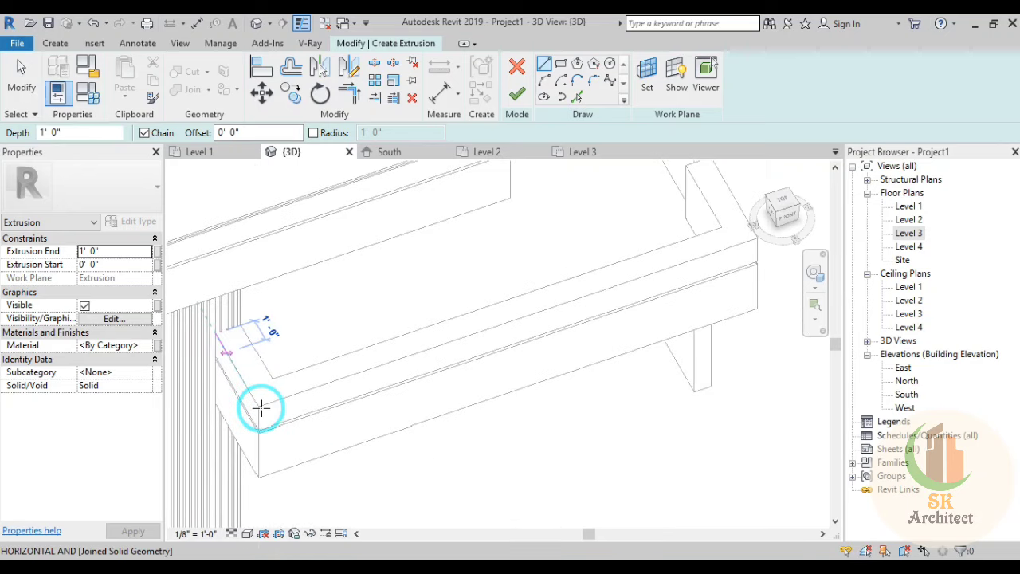
{"action": "left_click", "coordinate": [259, 408]}
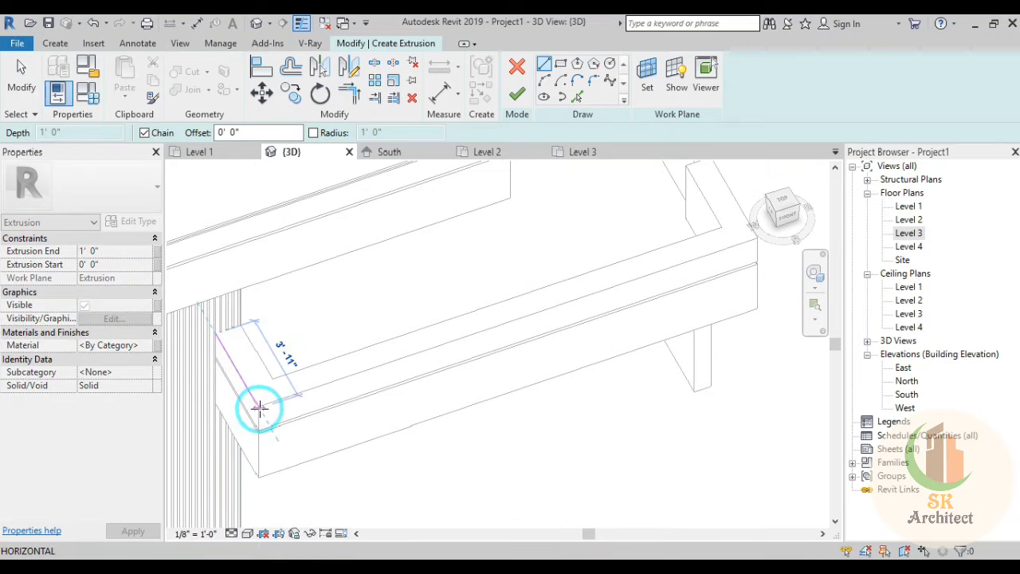
{"action": "scroll", "coordinate": [259, 408], "scroll_direction": "up", "scroll_amount": 2}
{"action": "scroll", "coordinate": [262, 405], "scroll_direction": "up", "scroll_amount": 2}
{"action": "scroll", "coordinate": [257, 410], "scroll_direction": "up", "scroll_amount": 1}
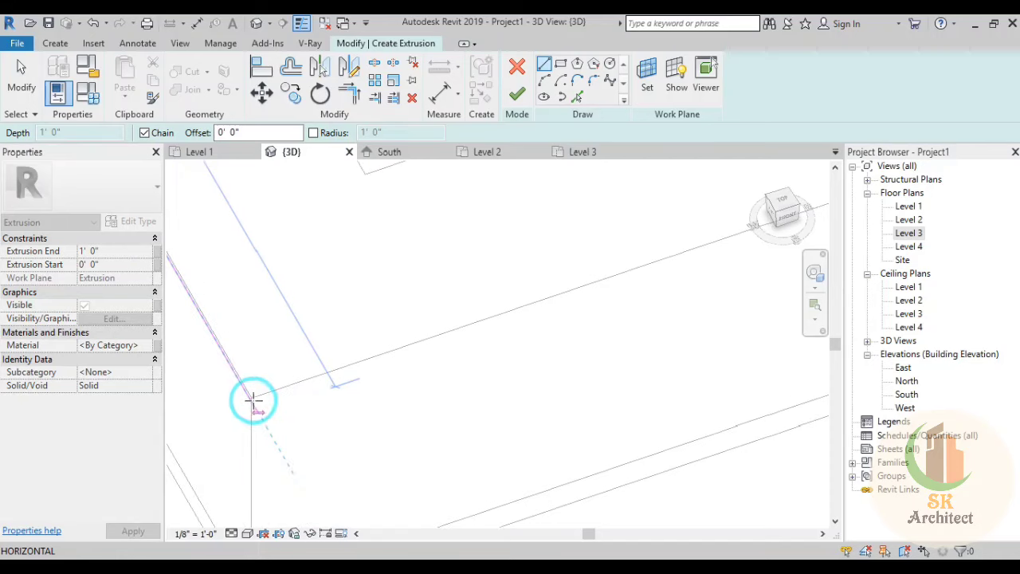
{"action": "left_click", "coordinate": [249, 389]}
{"action": "key", "text": "Escape"}
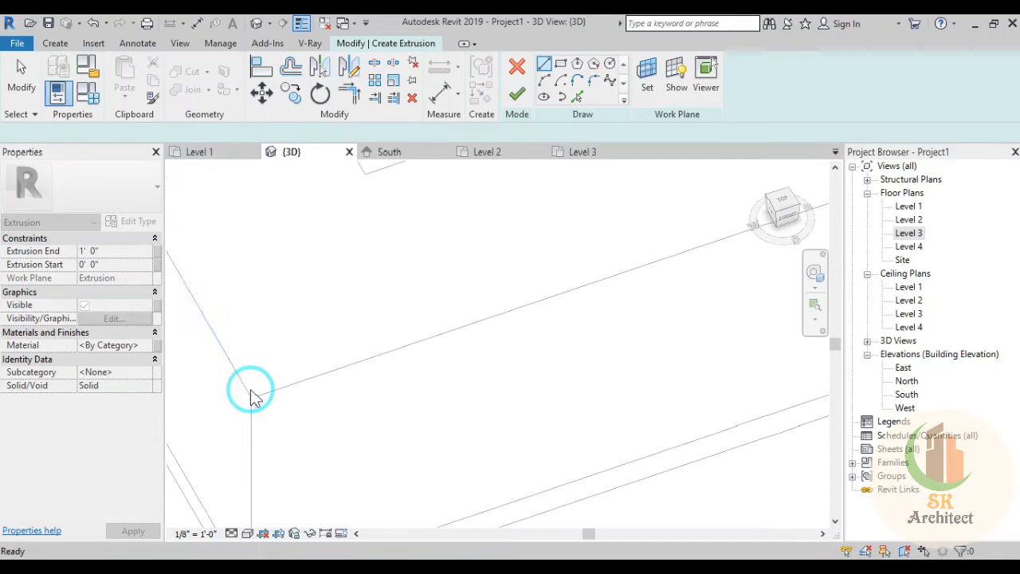
Step: Sketch a line from the band corner to the wall endpoint and on to the wall corner
{"action": "left_click", "coordinate": [248, 396]}
{"action": "scroll", "coordinate": [490, 321], "scroll_direction": "down", "scroll_amount": 2}
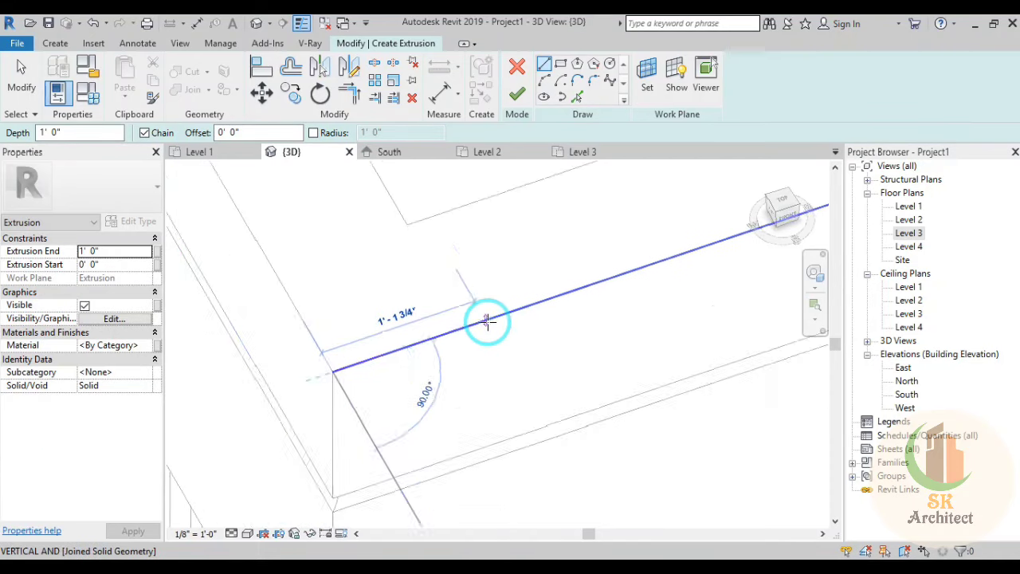
{"action": "scroll", "coordinate": [488, 318], "scroll_direction": "down", "scroll_amount": 2}
{"action": "scroll", "coordinate": [502, 311], "scroll_direction": "down", "scroll_amount": 2}
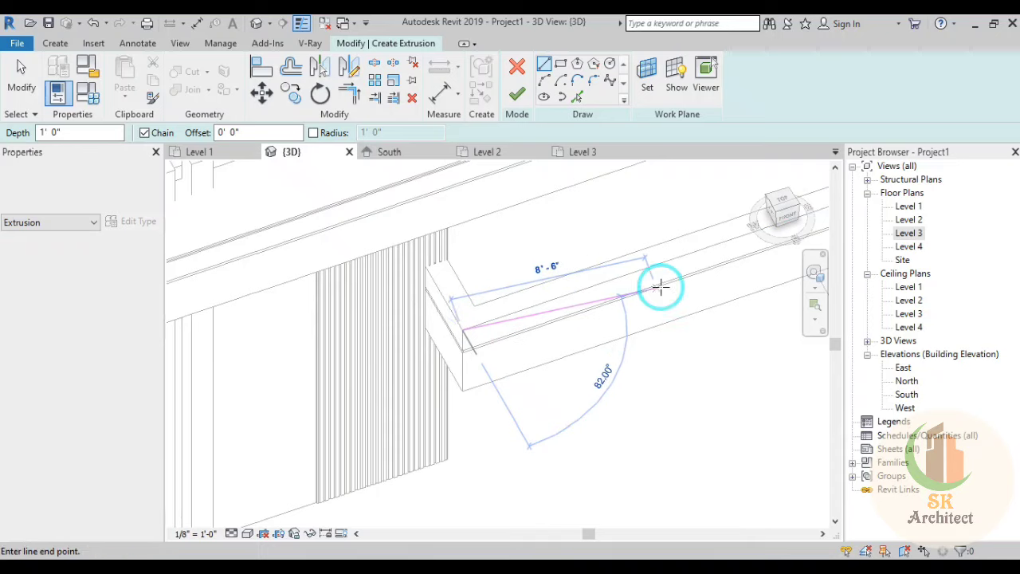
{"action": "middle_click_drag", "start_coordinate": [661, 285], "coordinate": [204, 428]}
{"action": "scroll", "coordinate": [200, 422], "scroll_direction": "down", "scroll_amount": 2}
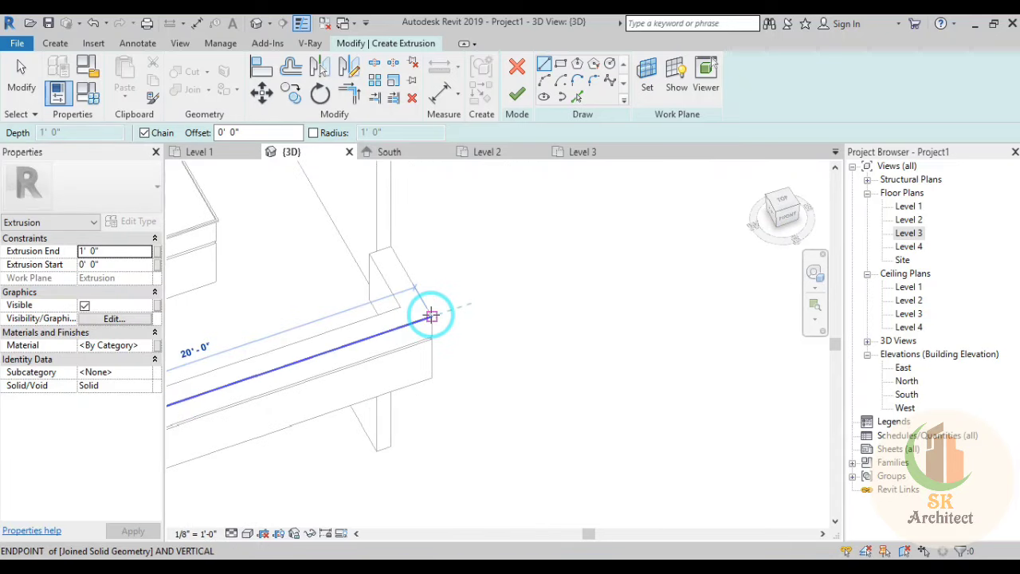
{"action": "left_click", "coordinate": [430, 317]}
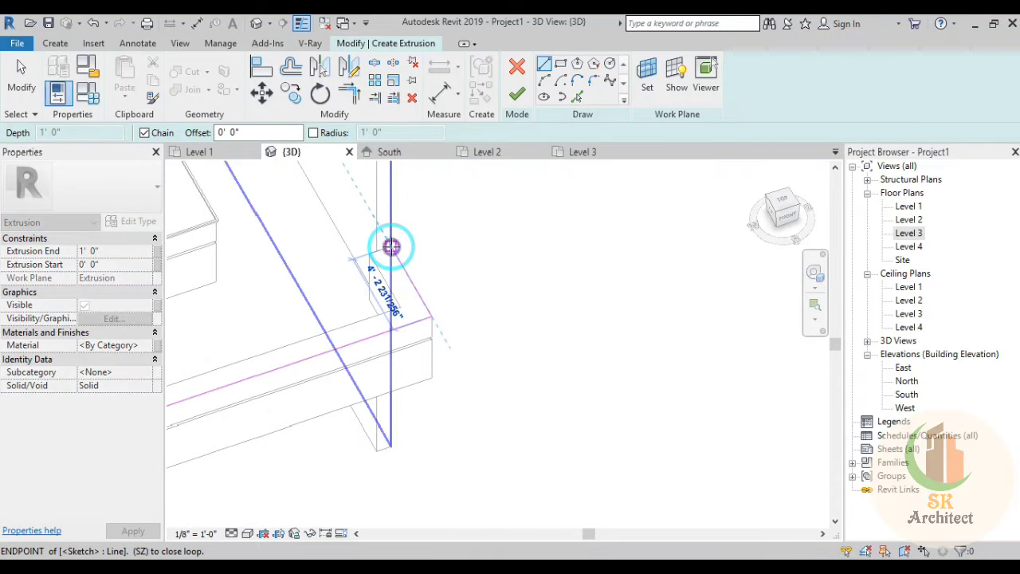
{"action": "left_click", "coordinate": [390, 246]}
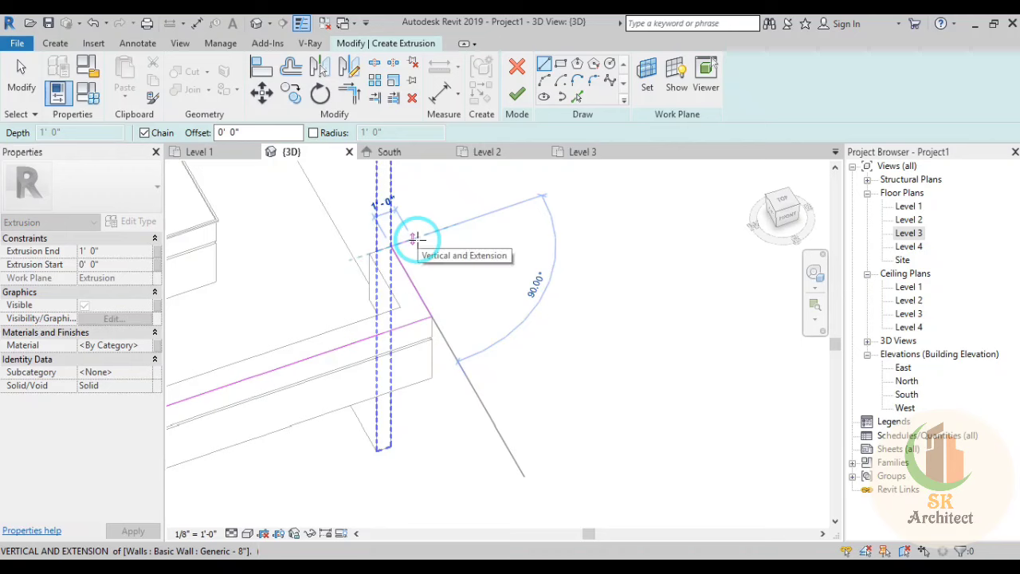
{"action": "type", "text": "0 1"}
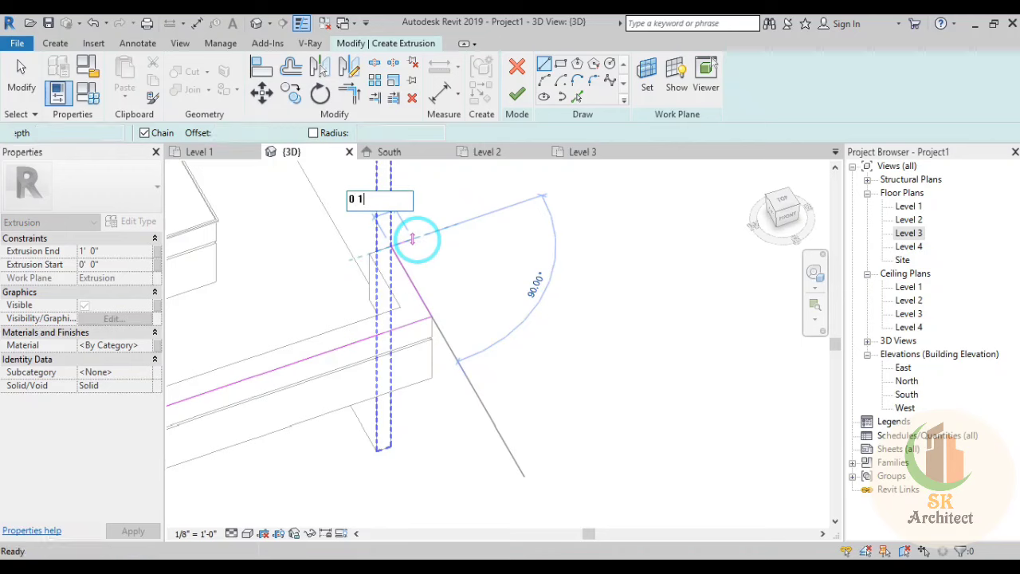
{"action": "key", "text": "Escape"}
{"action": "key", "text": "Escape"}
Step: Draw a 1-inch sketch line from the corner point
{"action": "scroll", "coordinate": [412, 239], "scroll_direction": "up", "scroll_amount": 3}
{"action": "scroll", "coordinate": [422, 231], "scroll_direction": "up", "scroll_amount": 1}
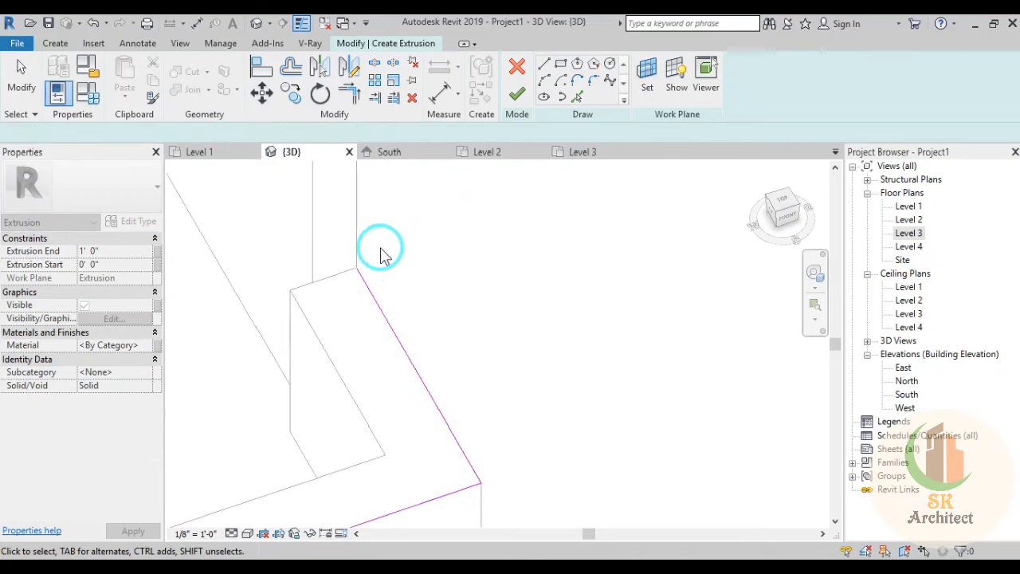
{"action": "scroll", "coordinate": [321, 319], "scroll_direction": "up", "scroll_amount": 2}
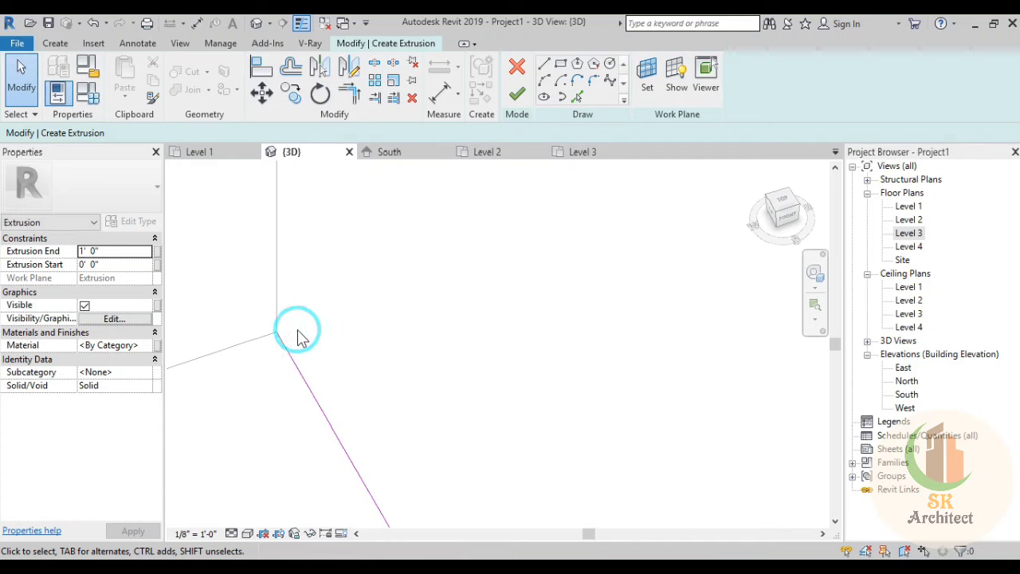
{"action": "left_click", "coordinate": [545, 65]}
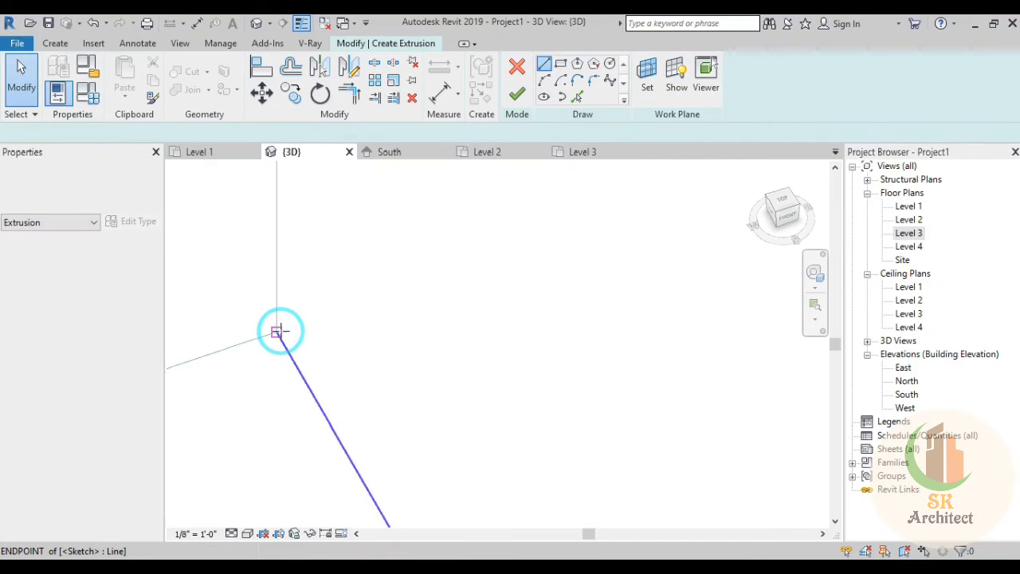
{"action": "left_click", "coordinate": [278, 333]}
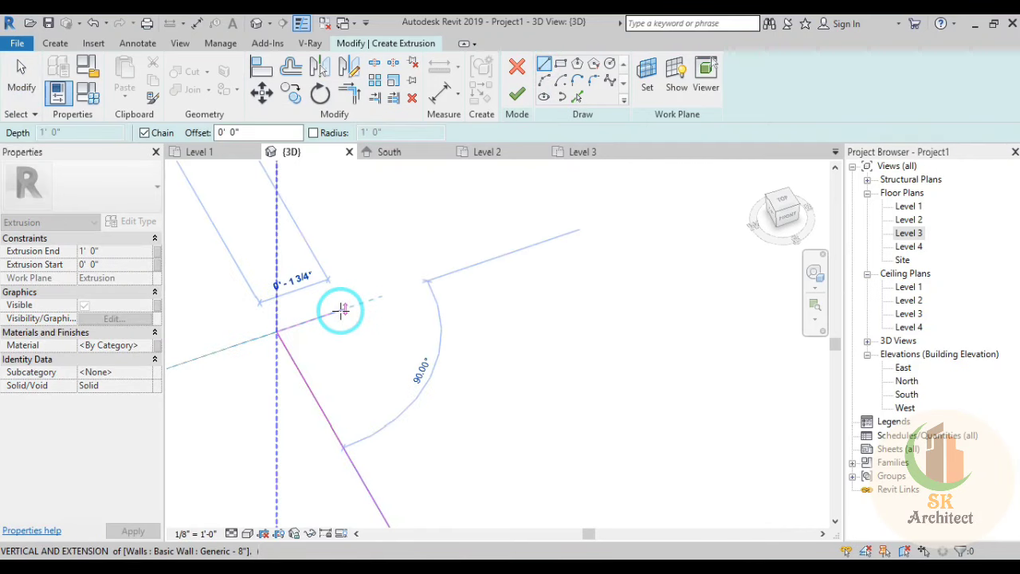
{"action": "type", "text": "0 1"}
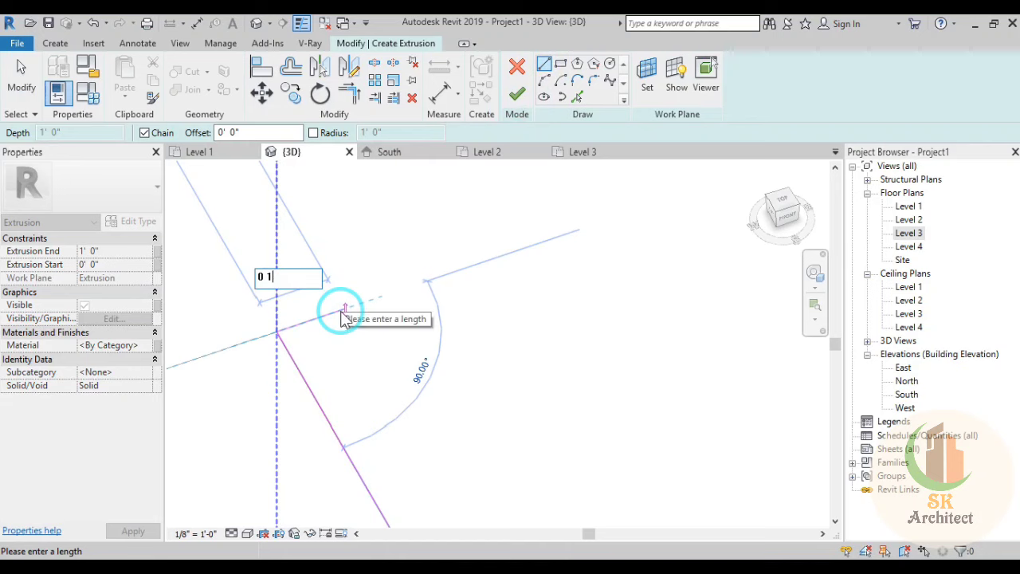
{"action": "key", "text": "Return"}
{"action": "key", "text": "Escape"}
{"action": "key", "text": "Escape"}
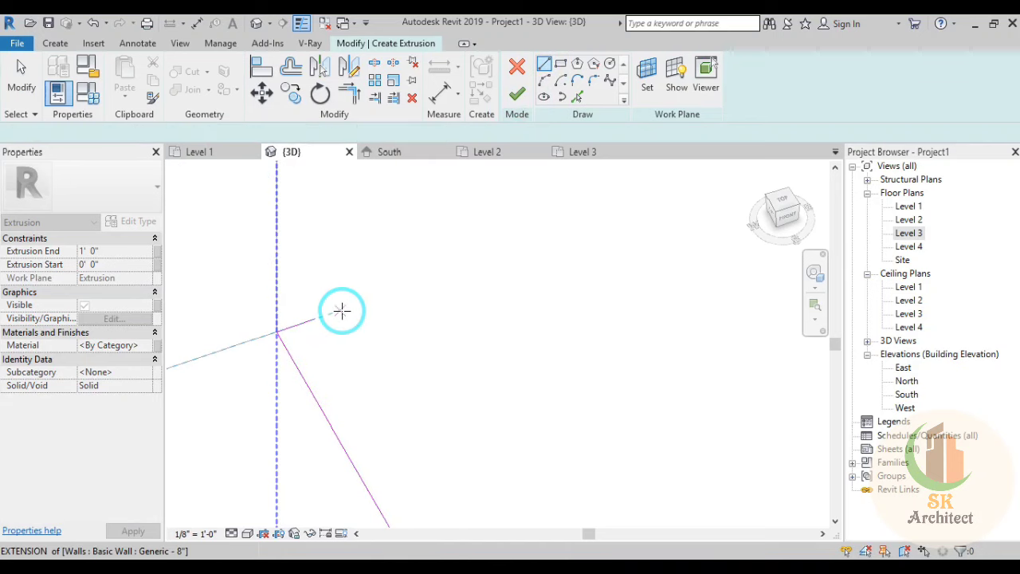
{"action": "scroll", "coordinate": [449, 358], "scroll_direction": "down", "scroll_amount": 1}
{"action": "scroll", "coordinate": [448, 279], "scroll_direction": "down", "scroll_amount": 1}
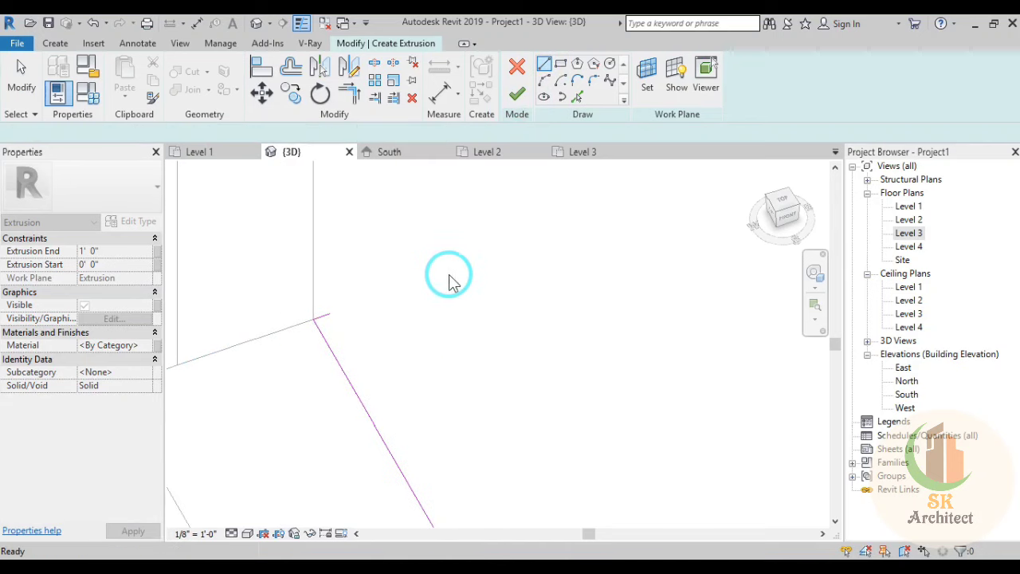
Step: Pick the long wall edge and the left wall edge as offset sketch lines
{"action": "left_click", "coordinate": [577, 98]}
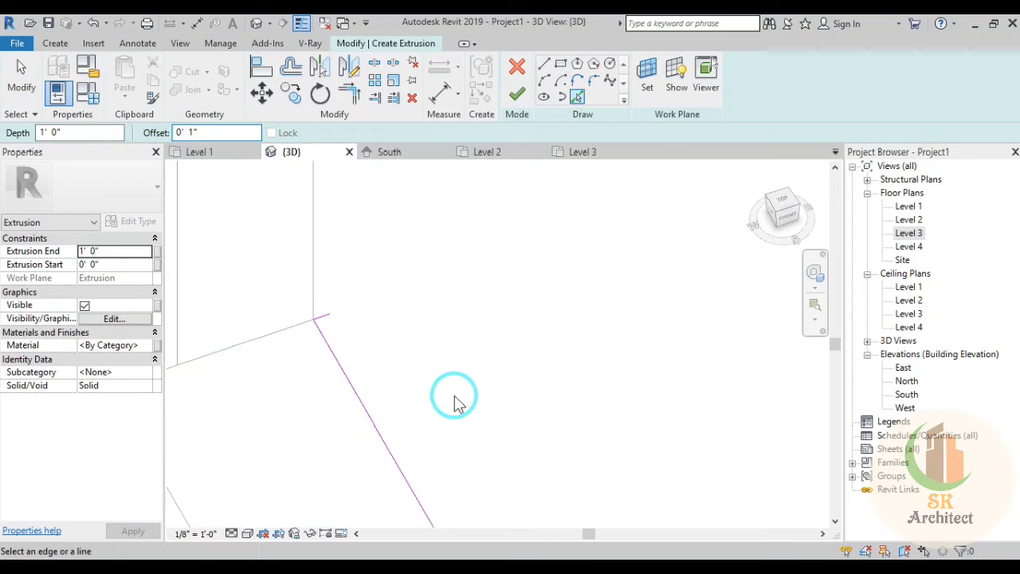
{"action": "left_click", "coordinate": [373, 419]}
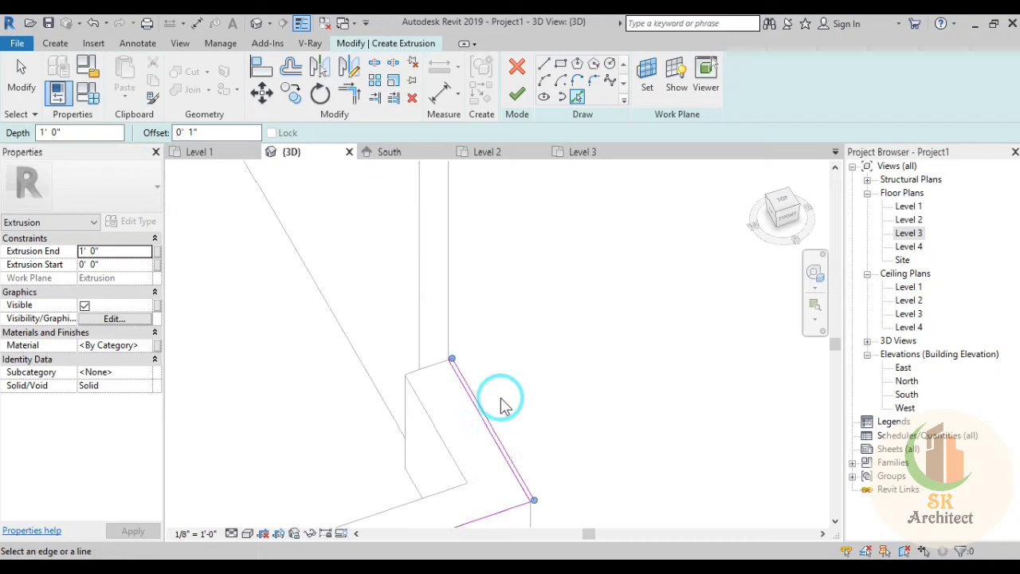
{"action": "middle_click_drag", "start_coordinate": [501, 406], "coordinate": [428, 383]}
{"action": "left_click", "coordinate": [425, 381]}
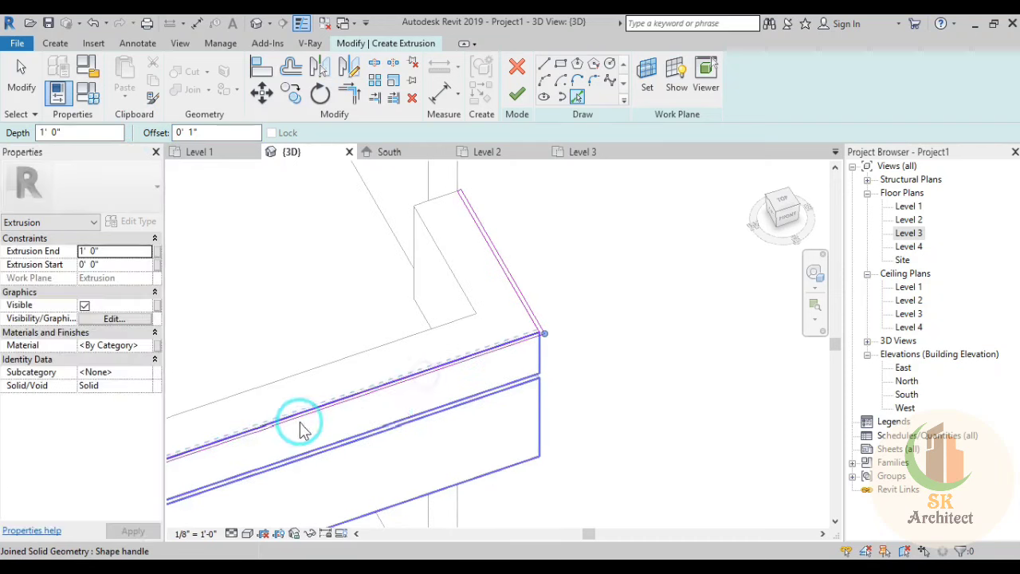
{"action": "middle_click_drag", "start_coordinate": [298, 426], "coordinate": [469, 319]}
{"action": "scroll", "coordinate": [467, 323], "scroll_direction": "up", "scroll_amount": 2}
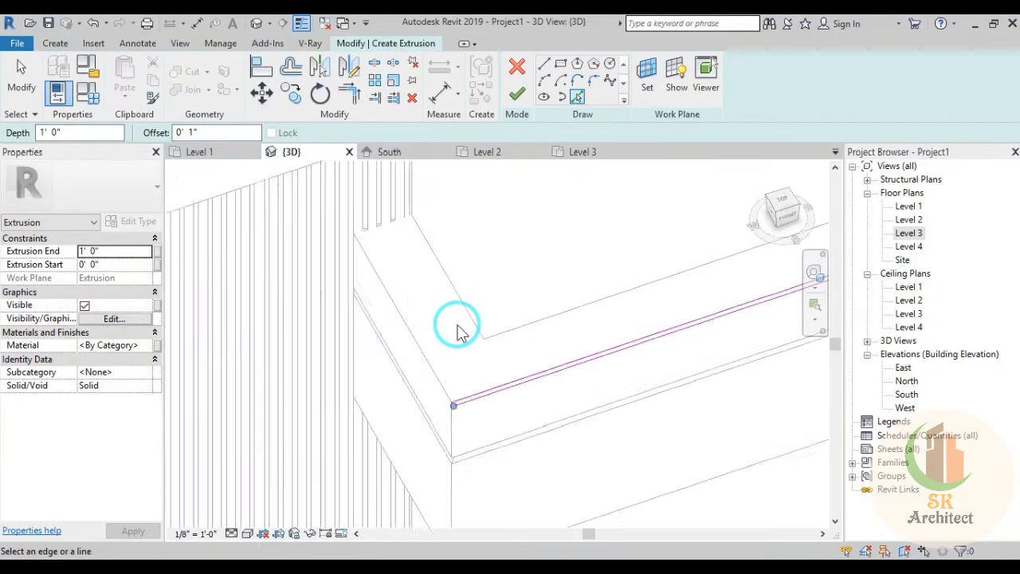
{"action": "scroll", "coordinate": [455, 330], "scroll_direction": "up", "scroll_amount": 2}
{"action": "left_click", "coordinate": [388, 398]}
{"action": "left_click", "coordinate": [535, 256]}
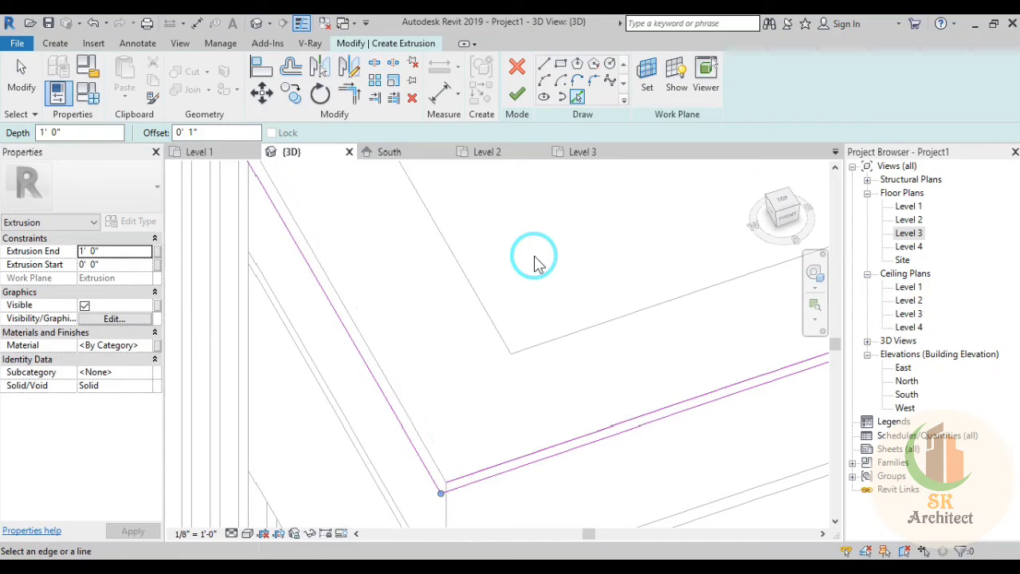
{"action": "key", "text": "Escape"}
{"action": "left_click", "coordinate": [536, 88]}
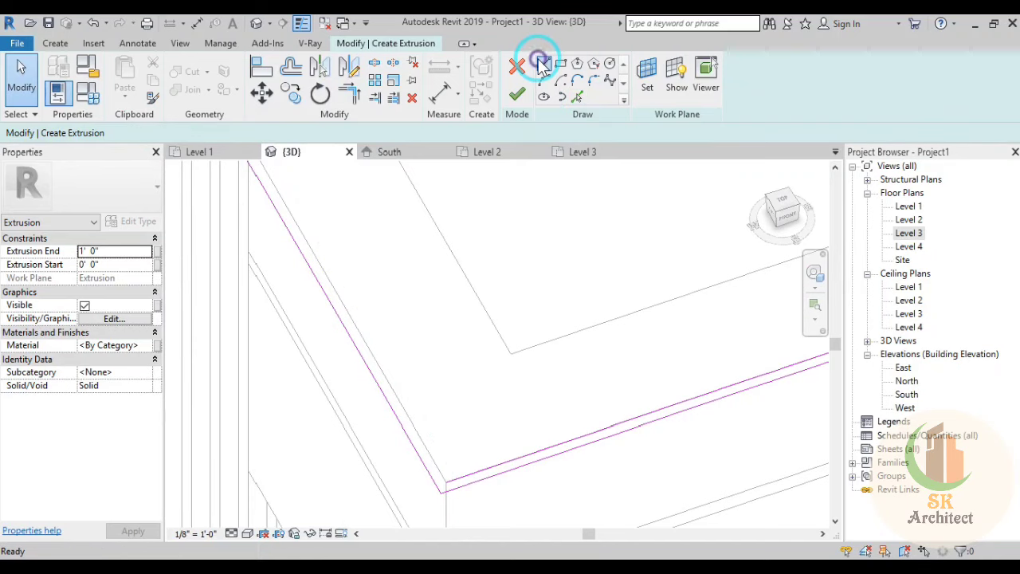
Step: Draw the missing side line from the wall corner up to the wall edge
{"action": "left_click", "coordinate": [541, 65]}
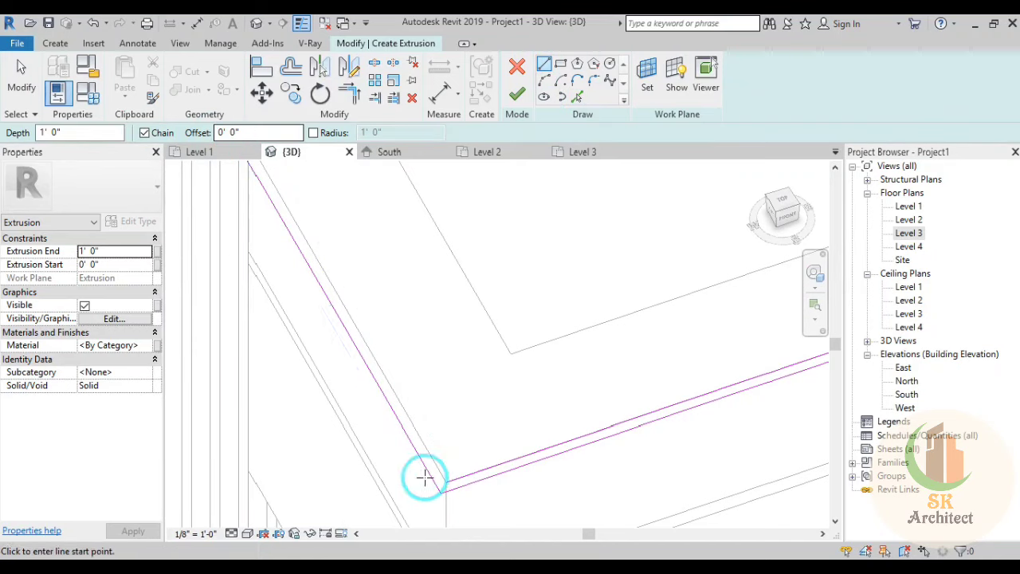
{"action": "left_click", "coordinate": [449, 484]}
{"action": "middle_click_drag", "start_coordinate": [459, 438], "coordinate": [506, 496]}
{"action": "left_click", "coordinate": [356, 300]}
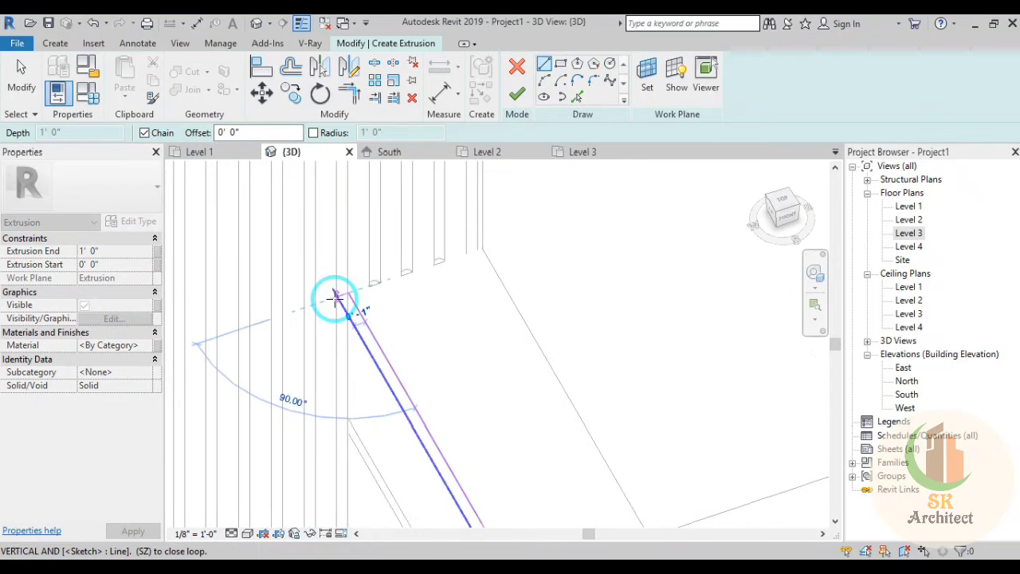
{"action": "key", "text": "Escape"}
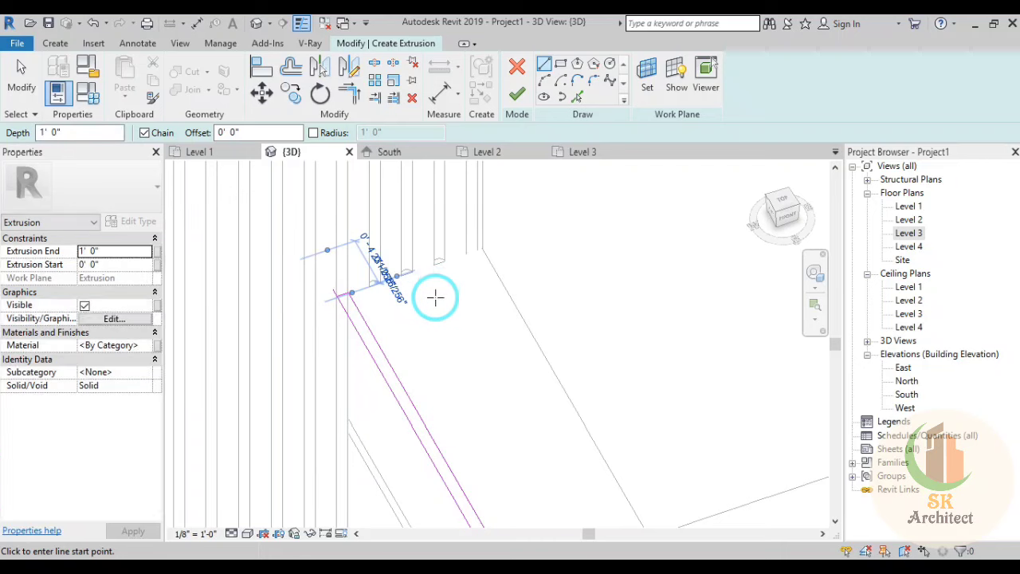
{"action": "key", "text": "Escape"}
{"action": "key", "text": "Escape"}
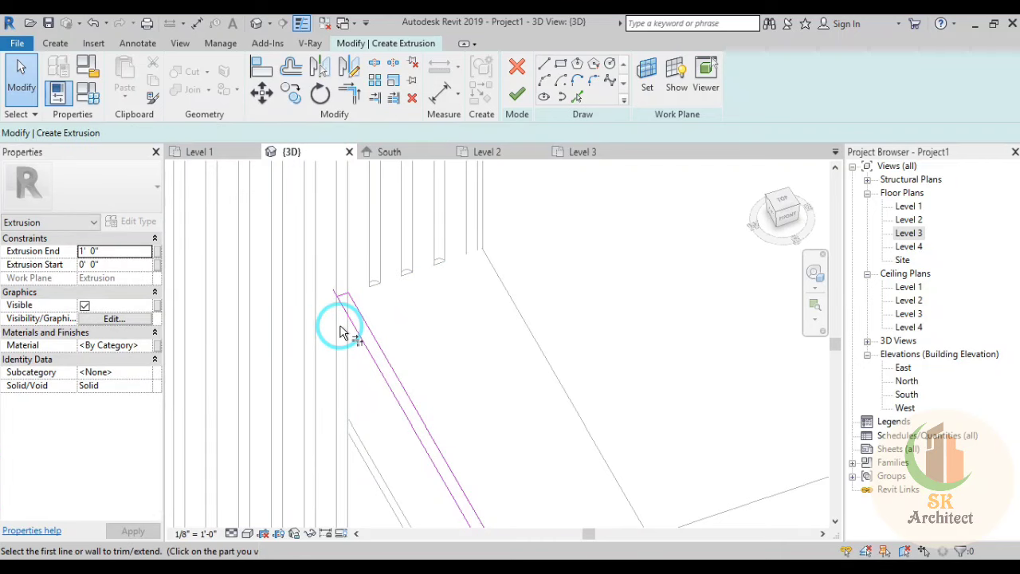
Step: Trim the new line into a corner to close the loop and finish the sketch
{"action": "left_click", "coordinate": [343, 327]}
{"action": "scroll", "coordinate": [471, 330], "scroll_direction": "down", "scroll_amount": 2}
{"action": "scroll", "coordinate": [466, 328], "scroll_direction": "down", "scroll_amount": 2}
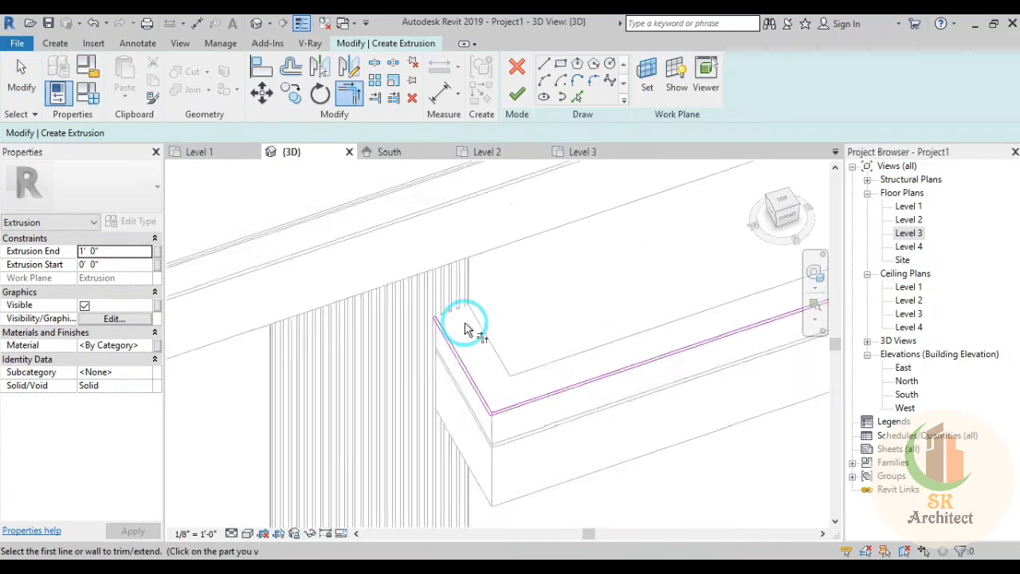
{"action": "scroll", "coordinate": [468, 328], "scroll_direction": "down", "scroll_amount": 2}
{"action": "key", "text": "Escape"}
{"action": "scroll", "coordinate": [326, 357], "scroll_direction": "up", "scroll_amount": 1}
{"action": "scroll", "coordinate": [542, 302], "scroll_direction": "up", "scroll_amount": 1}
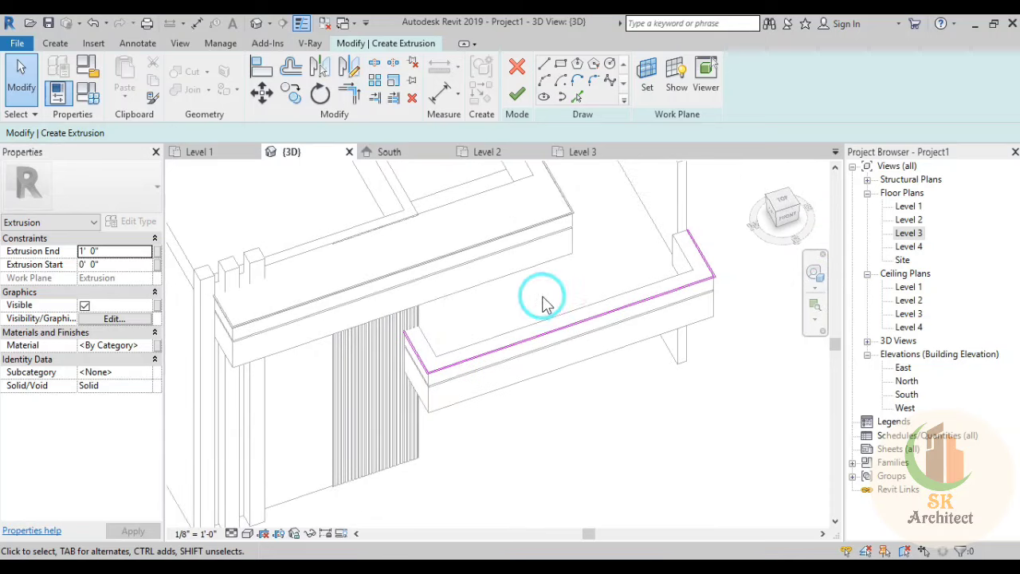
{"action": "left_click", "coordinate": [522, 96]}
Step: Set the new strip's Extrusion End to 0' 1" and keep material P 2
{"action": "left_click", "coordinate": [138, 251]}
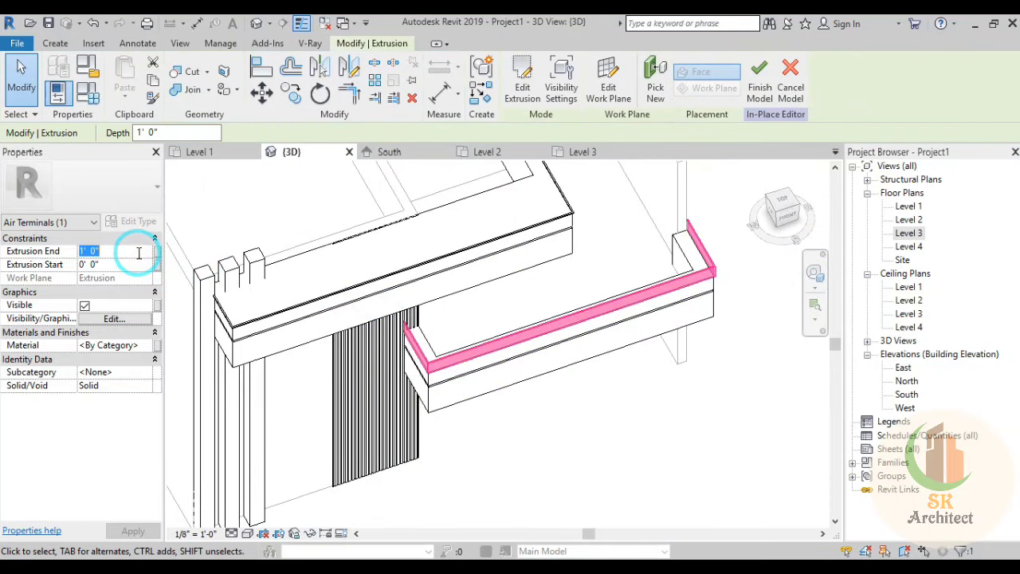
{"action": "left_click", "coordinate": [153, 345]}
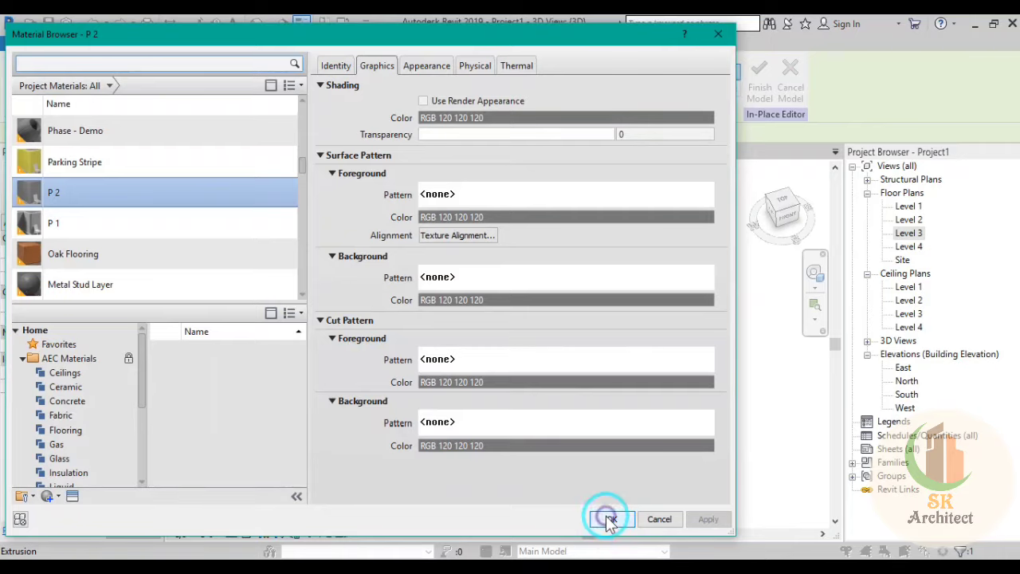
{"action": "left_click", "coordinate": [611, 519]}
Step: Deselect, orbit to a frontal view of the building, and finish the in-place model
{"action": "left_click", "coordinate": [587, 470]}
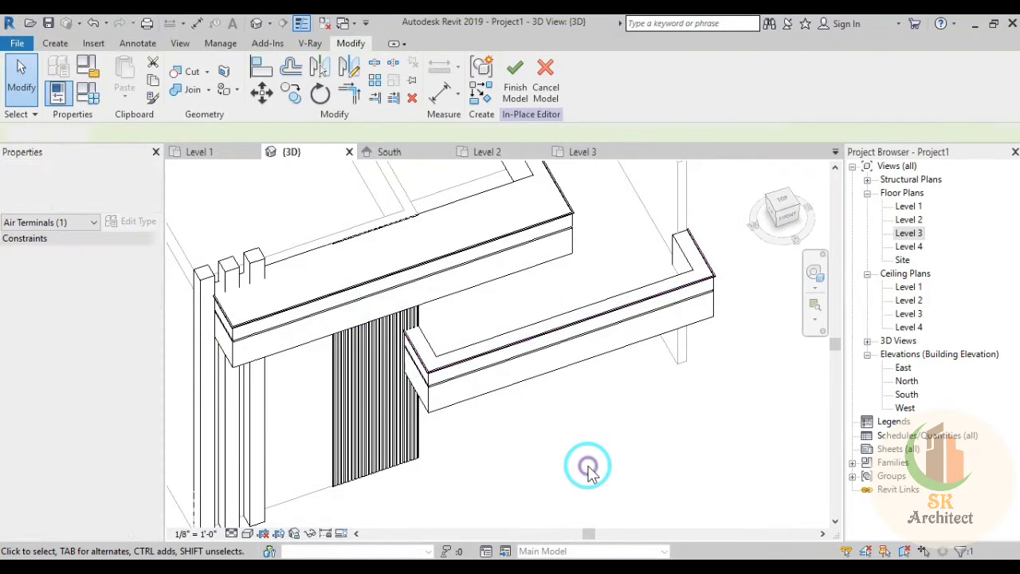
{"action": "scroll", "coordinate": [589, 470], "scroll_direction": "down", "scroll_amount": 2}
{"action": "middle_click_drag", "start_coordinate": [588, 470], "coordinate": [584, 341], "text": "shift"}
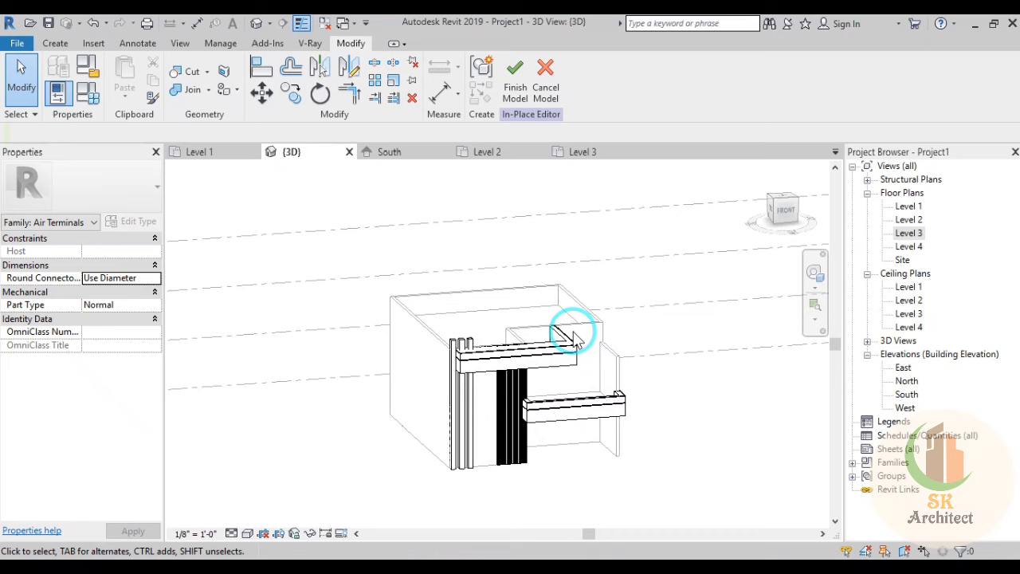
{"action": "left_click", "coordinate": [515, 89]}
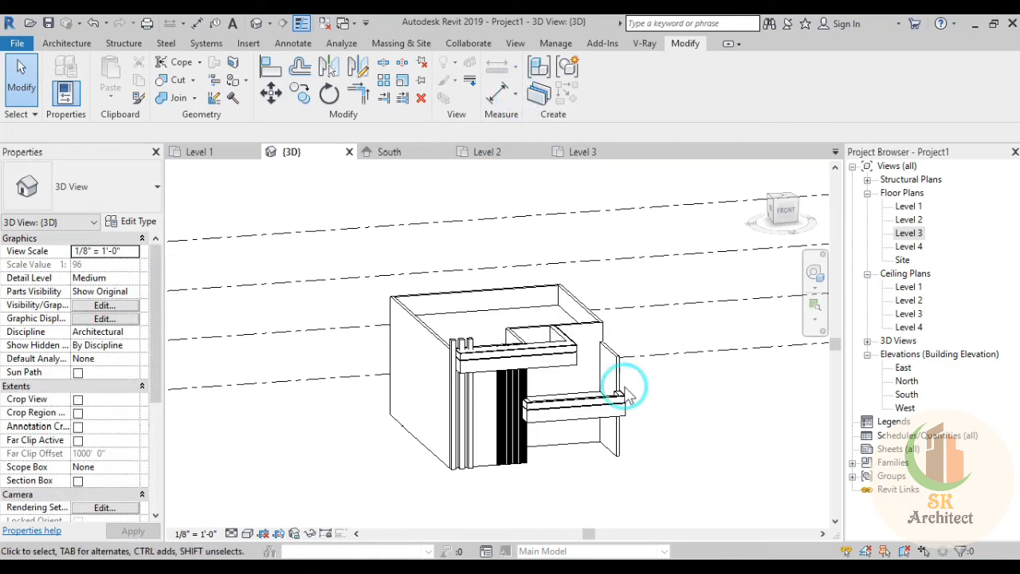
Step: Edit the profile of the wall beside the louvres, sketching a rectangle from Level 3 to the base
{"action": "middle_click_drag", "start_coordinate": [644, 451], "coordinate": [663, 438]}
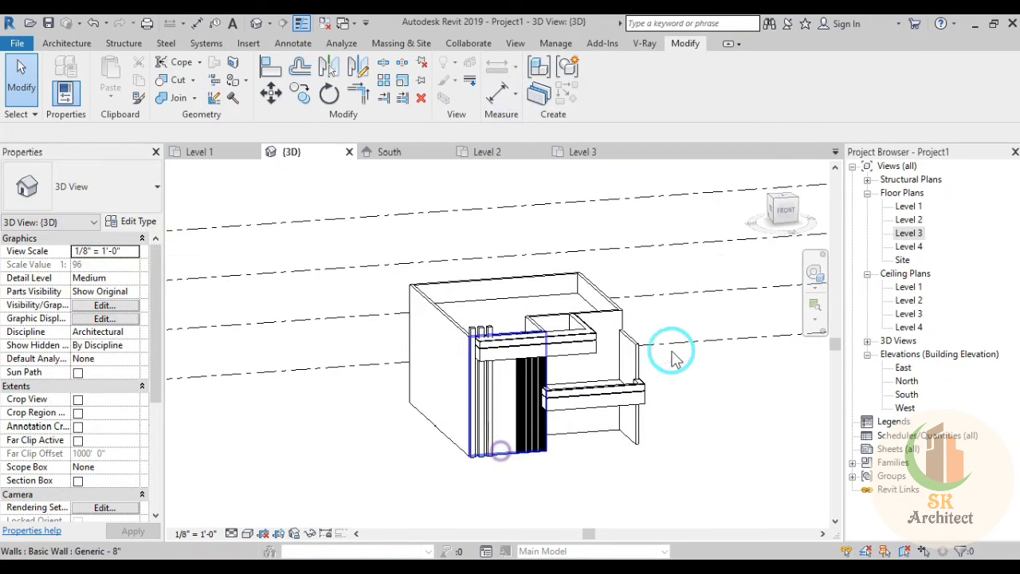
{"action": "left_click", "coordinate": [784, 211]}
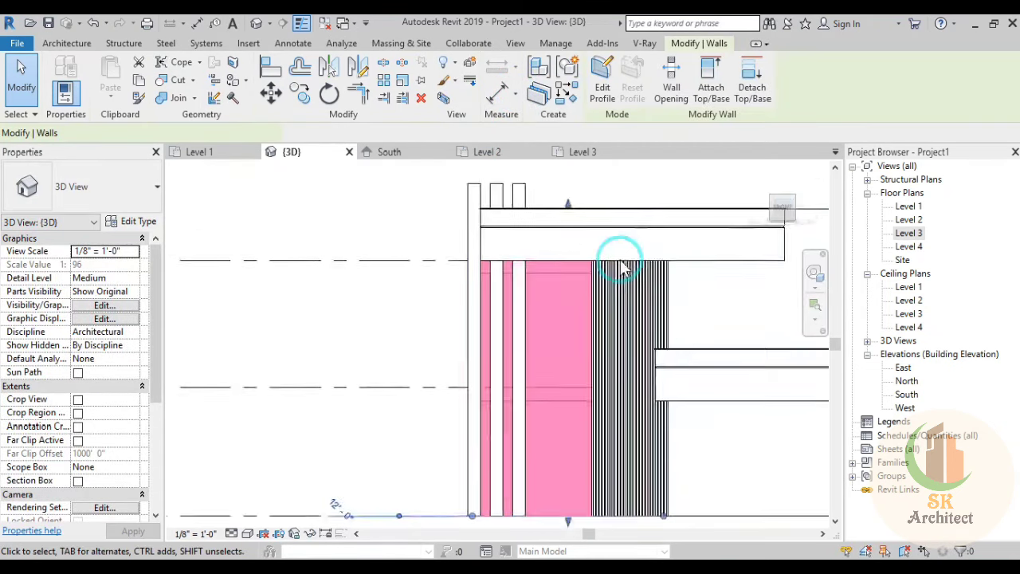
{"action": "left_click", "coordinate": [596, 73]}
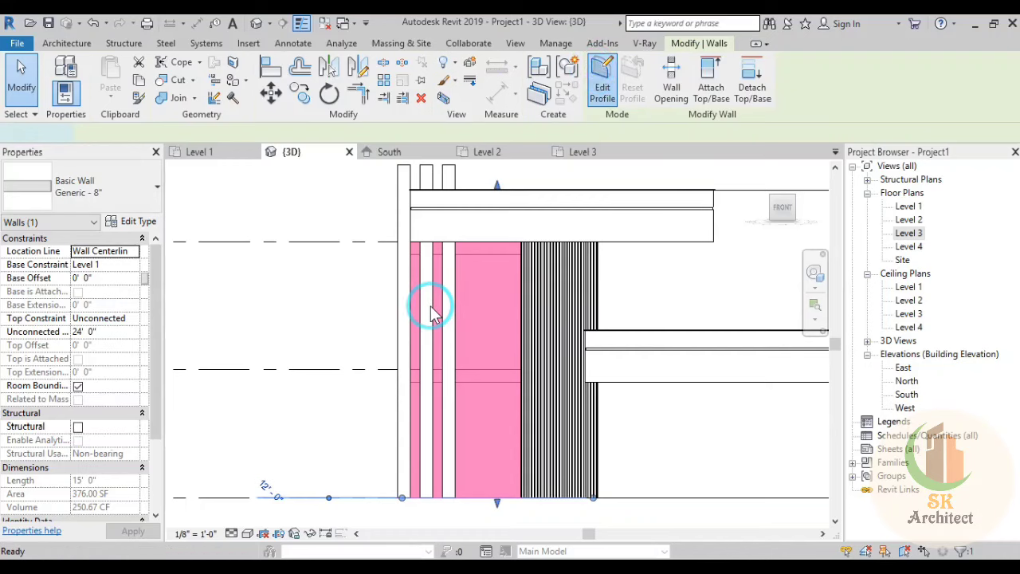
{"action": "middle_click_drag", "start_coordinate": [478, 365], "coordinate": [498, 346]}
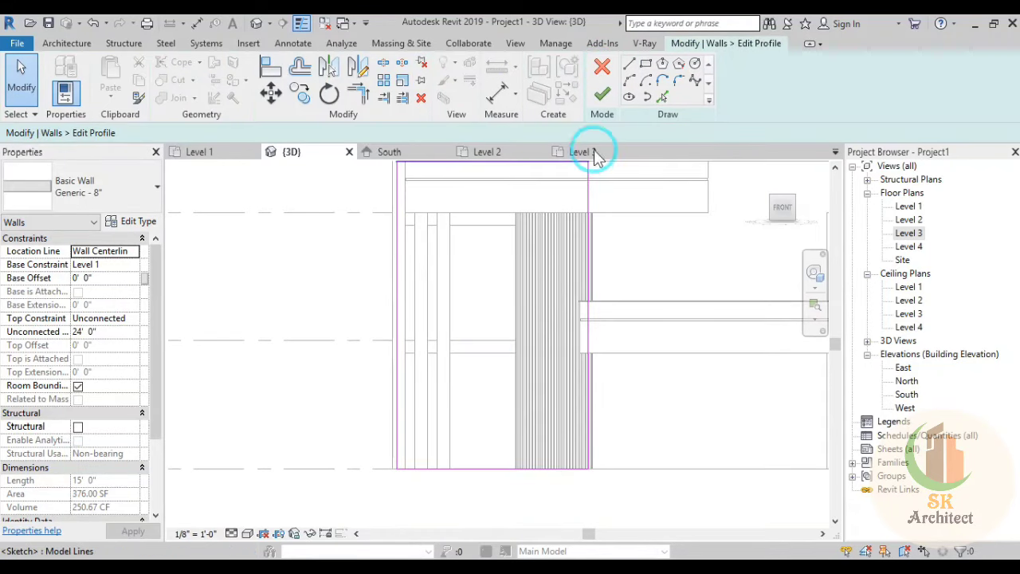
{"action": "left_click", "coordinate": [648, 67]}
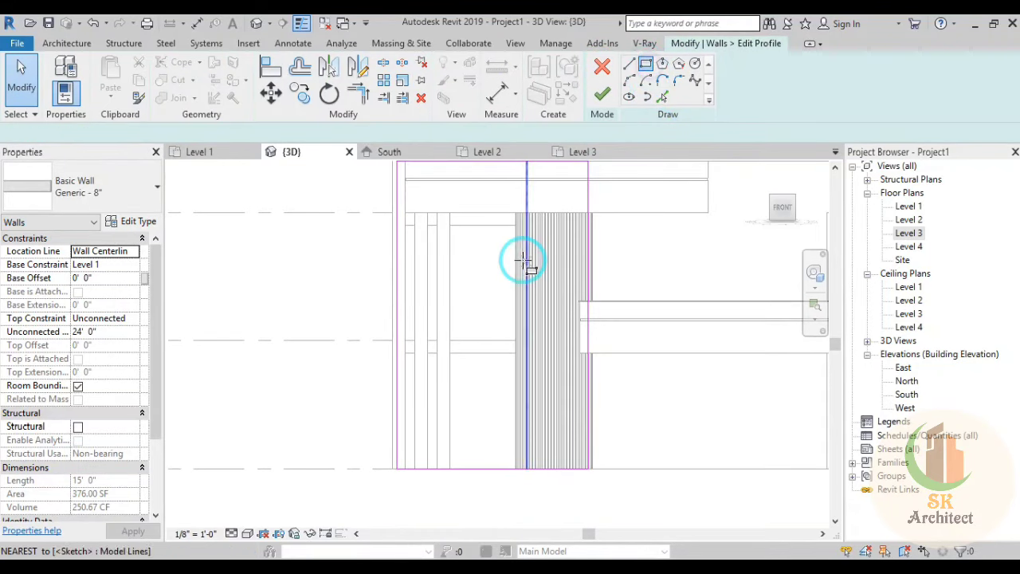
{"action": "left_click", "coordinate": [449, 213]}
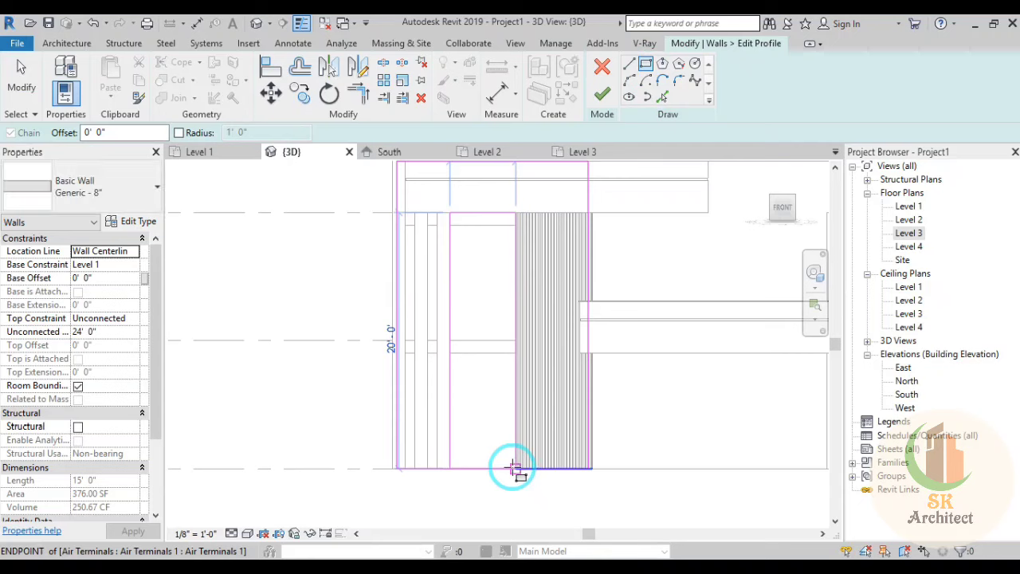
{"action": "scroll", "coordinate": [519, 471], "scroll_direction": "up", "scroll_amount": 3}
{"action": "scroll", "coordinate": [518, 471], "scroll_direction": "up", "scroll_amount": 2}
{"action": "scroll", "coordinate": [517, 471], "scroll_direction": "up", "scroll_amount": 1}
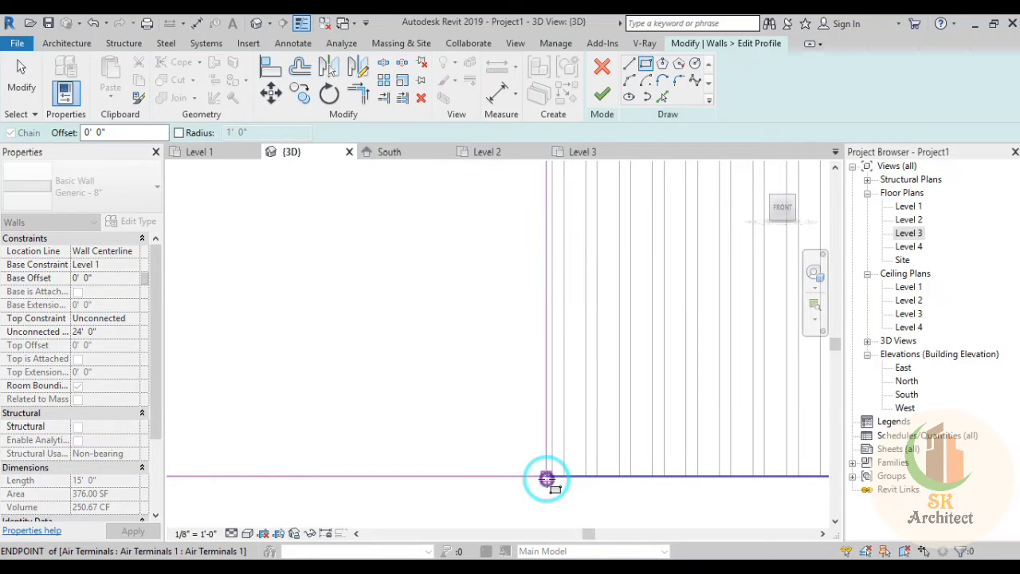
{"action": "left_click", "coordinate": [546, 476]}
Step: Dismiss the overlapping-lines warning and inspect the overlapping bottom sketch line
{"action": "left_click", "coordinate": [652, 357]}
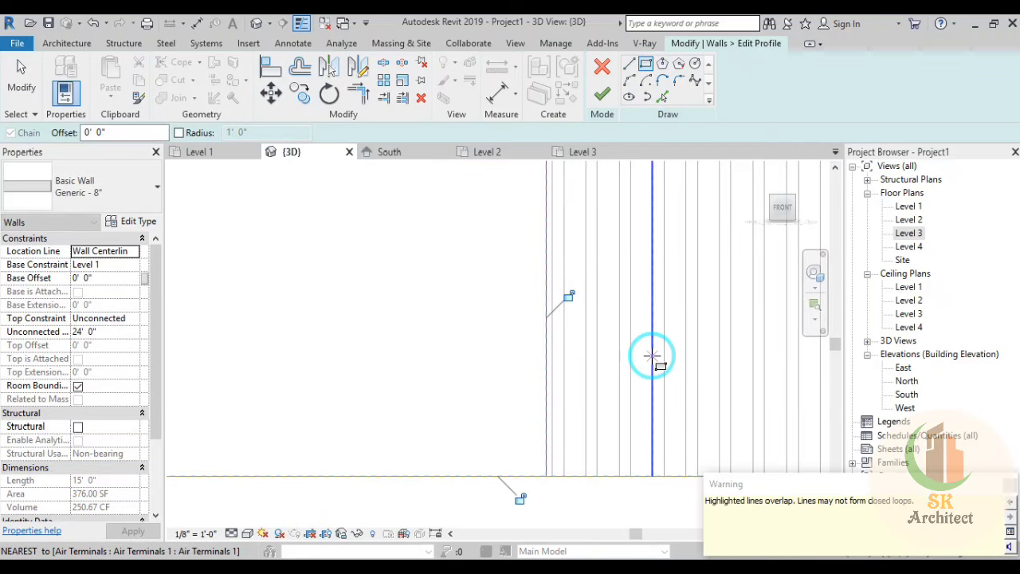
{"action": "left_click", "coordinate": [1008, 485]}
{"action": "scroll", "coordinate": [428, 326], "scroll_direction": "down", "scroll_amount": 4}
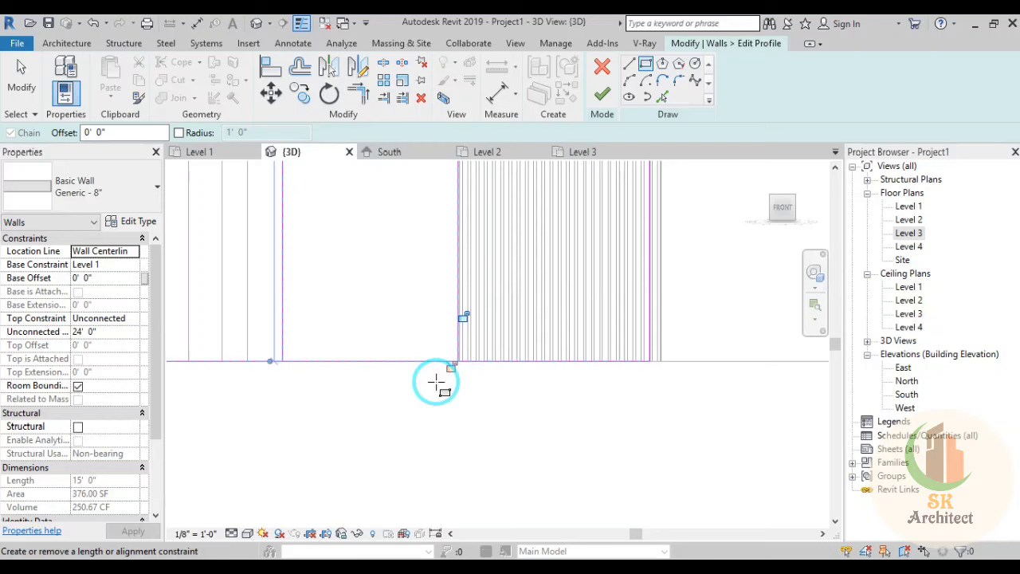
{"action": "key", "text": "Escape"}
{"action": "key", "text": "Escape"}
{"action": "left_click", "coordinate": [400, 362]}
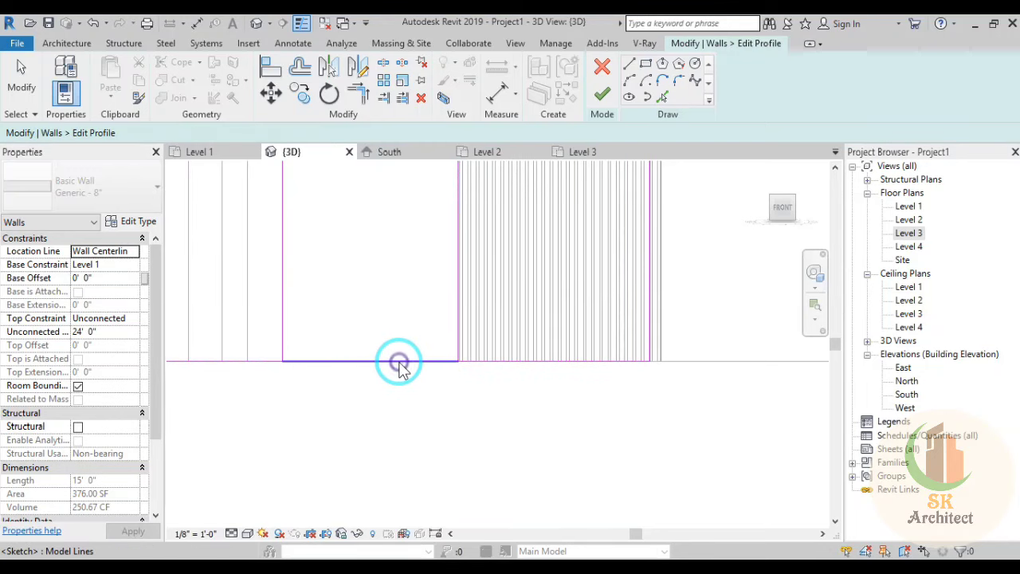
{"action": "left_click", "coordinate": [408, 417]}
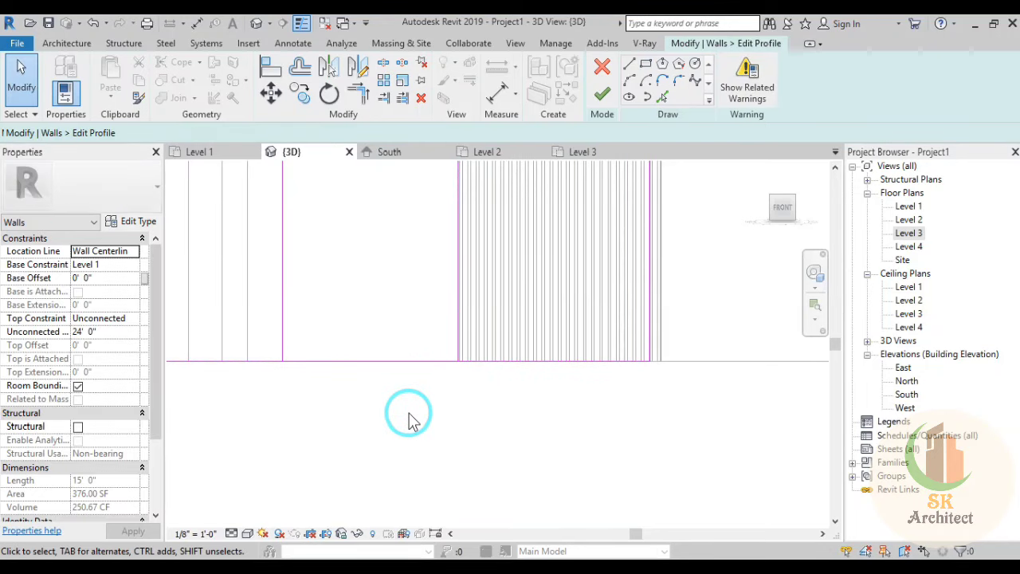
{"action": "scroll", "coordinate": [408, 417], "scroll_direction": "down", "scroll_amount": 3}
{"action": "scroll", "coordinate": [374, 343], "scroll_direction": "up", "scroll_amount": 2}
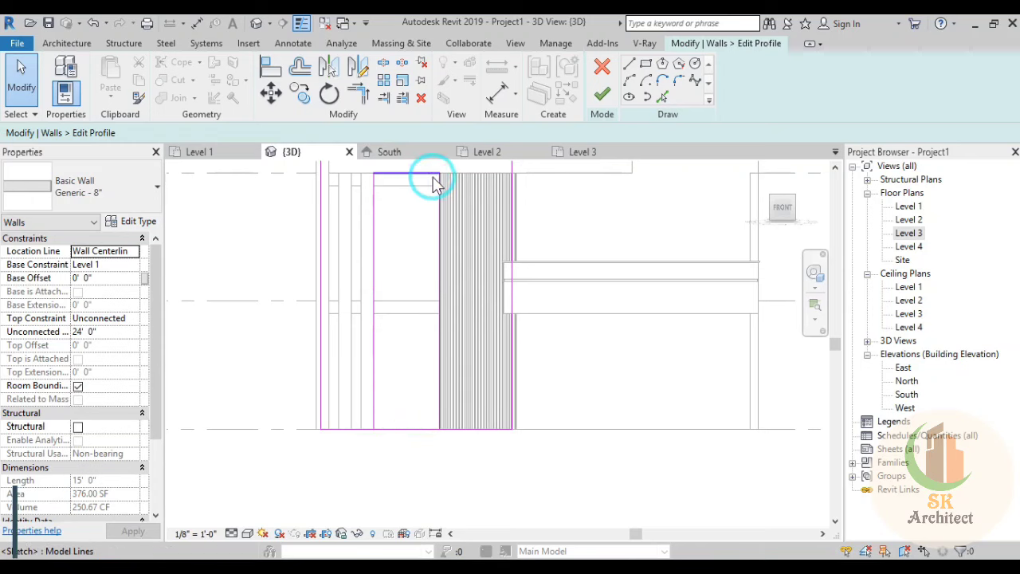
Step: Split and trim the bottom line into a corner, finishing the wall profile at 272.67 SF
{"action": "key", "text": "s"}
{"action": "key", "text": "l"}
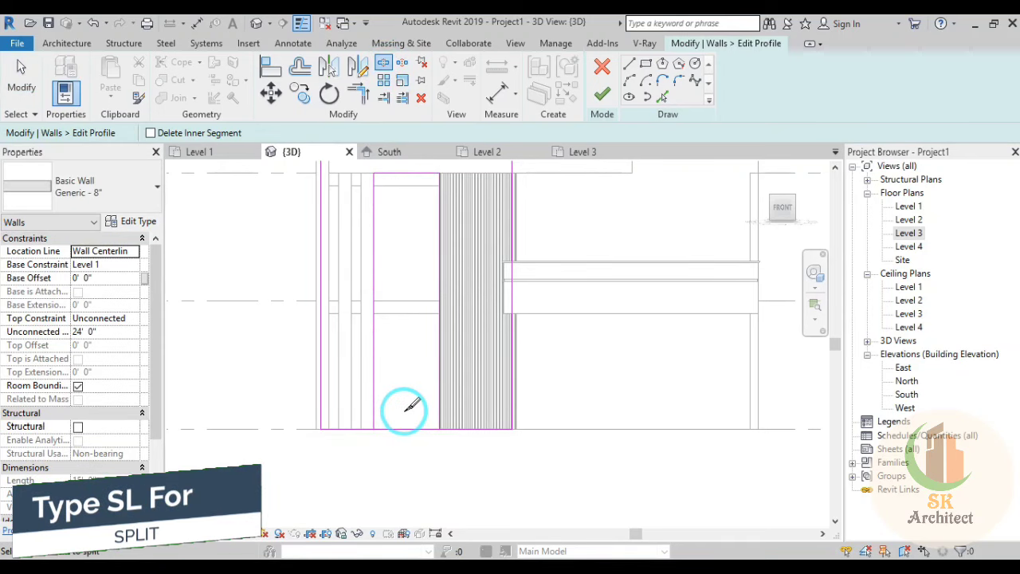
{"action": "left_click", "coordinate": [411, 303]}
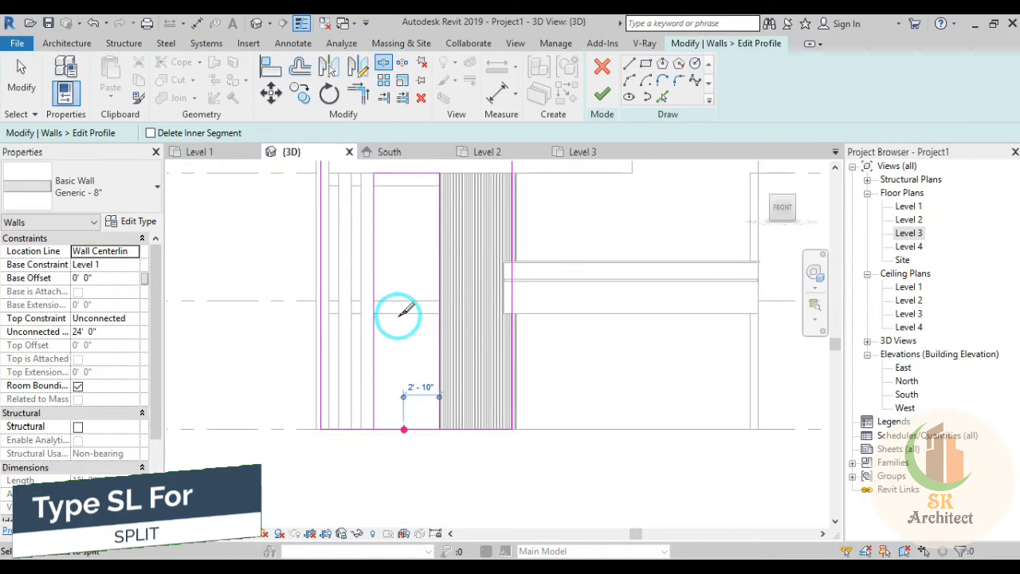
{"action": "key", "text": "t"}
{"action": "key", "text": "r"}
{"action": "left_click", "coordinate": [344, 428]}
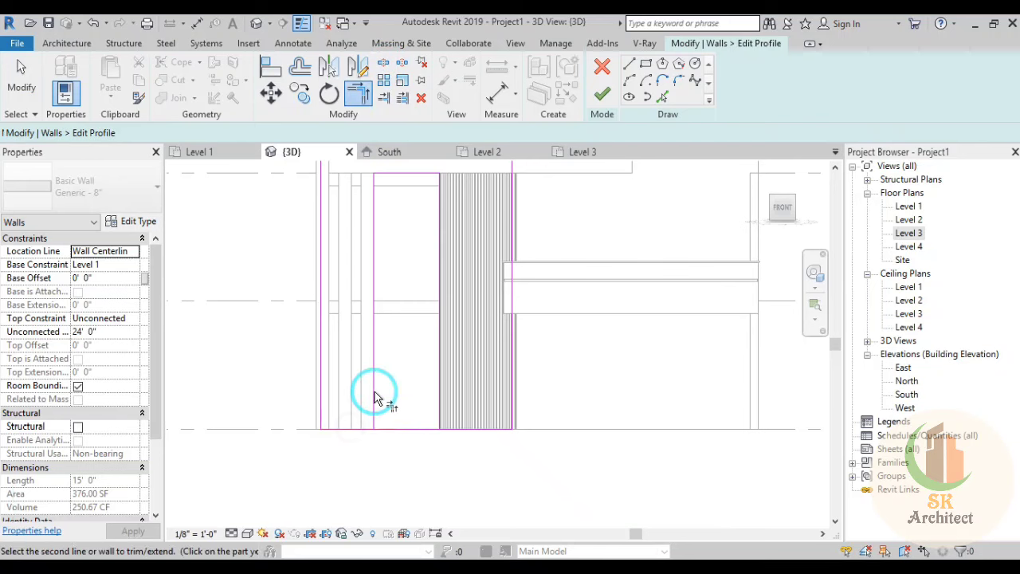
{"action": "left_click", "coordinate": [375, 398]}
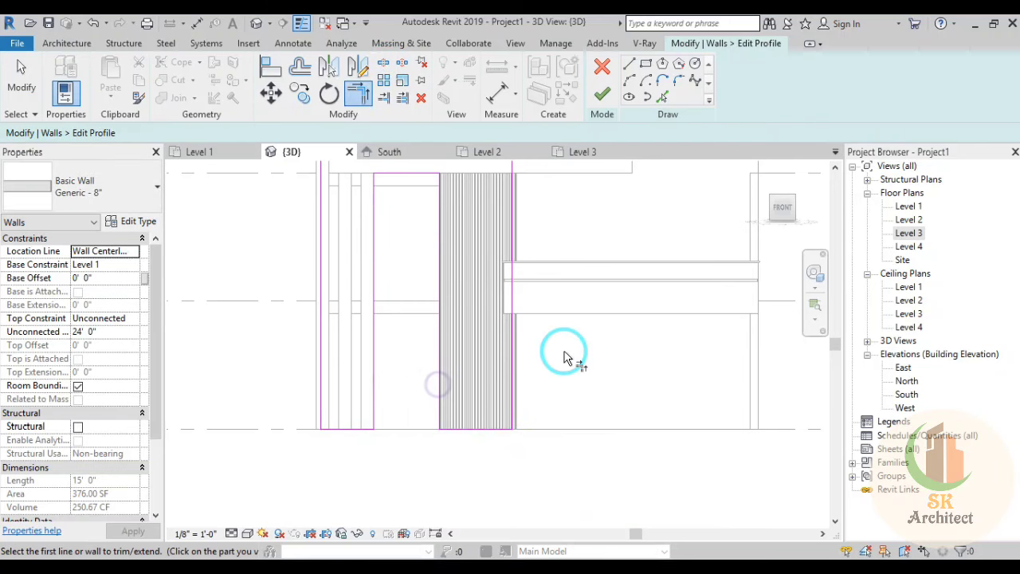
{"action": "scroll", "coordinate": [565, 353], "scroll_direction": "down", "scroll_amount": 3}
{"action": "scroll", "coordinate": [550, 353], "scroll_direction": "down", "scroll_amount": 2}
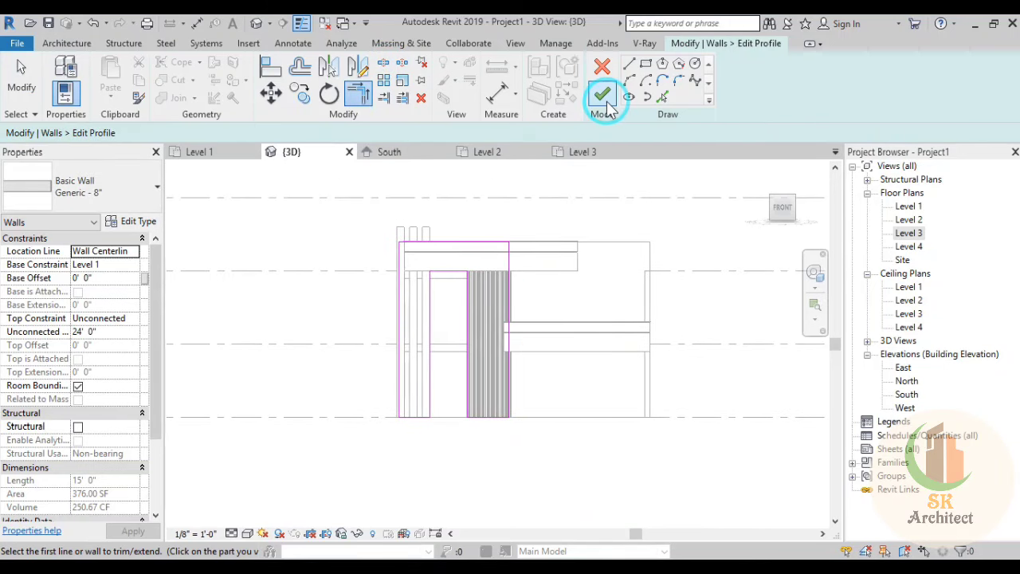
{"action": "left_click", "coordinate": [604, 100]}
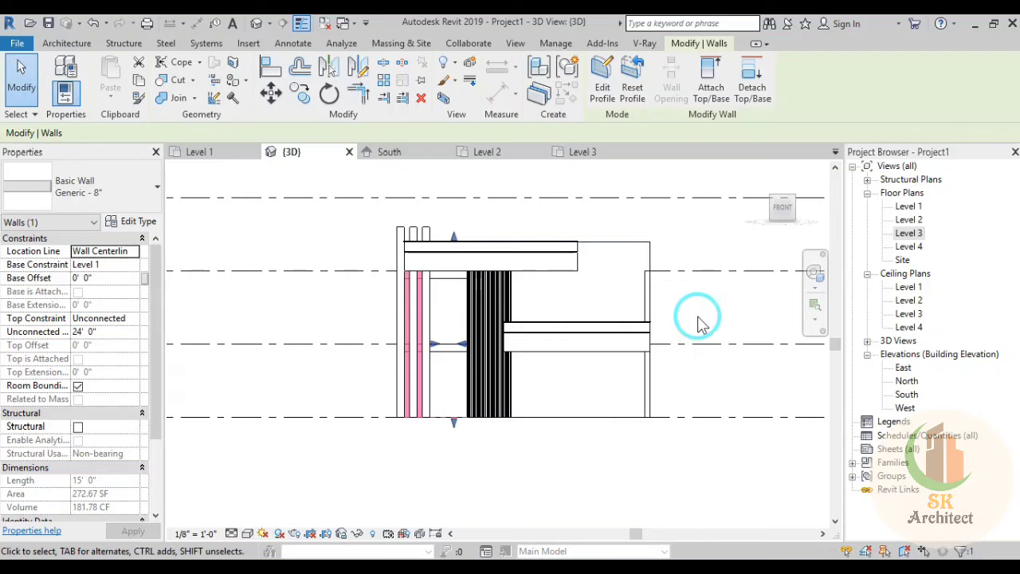
Step: Select the in-place air-terminal model and open it for in-place editing
{"action": "left_click", "coordinate": [619, 410]}
{"action": "middle_click_drag", "start_coordinate": [582, 431], "coordinate": [610, 484], "text": "shift"}
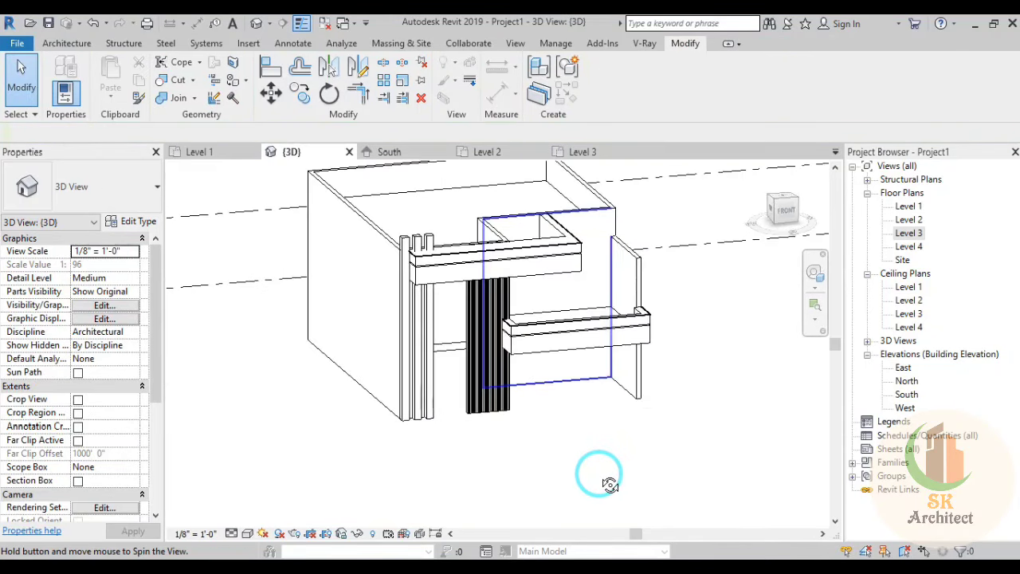
{"action": "left_click", "coordinate": [672, 268]}
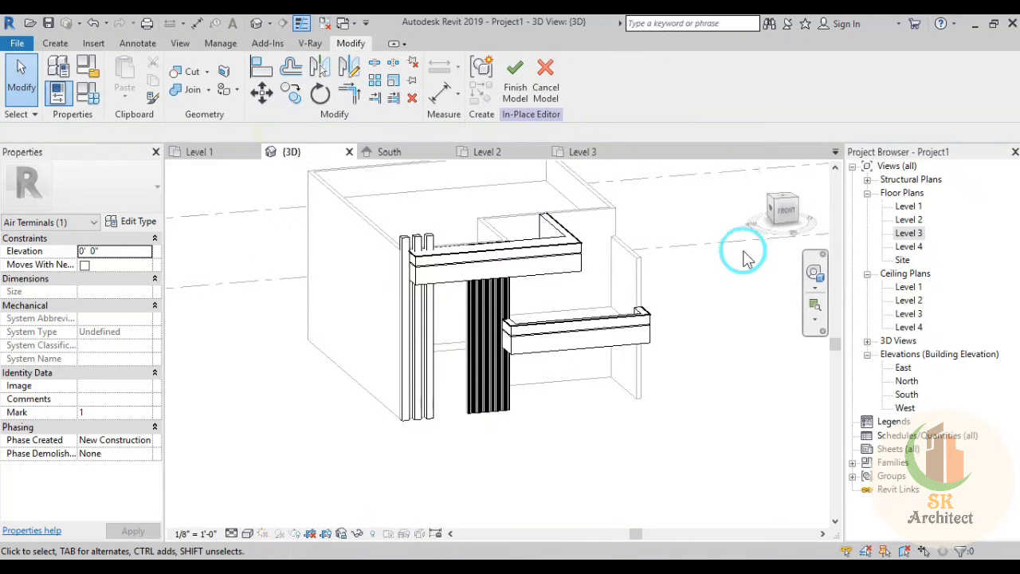
{"action": "left_click", "coordinate": [785, 210]}
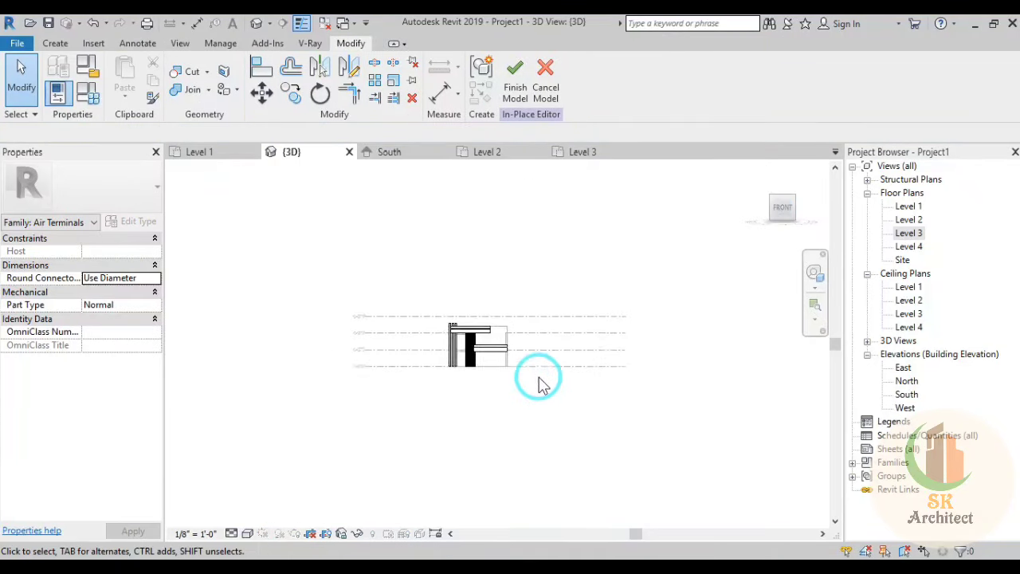
{"action": "scroll", "coordinate": [391, 334], "scroll_direction": "up", "scroll_amount": 5}
{"action": "mouse_move", "coordinate": [424, 323]}
{"action": "middle_mouse_down"}
{"action": "mouse_move", "coordinate": [465, 333]}
{"action": "mouse_move", "coordinate": [342, 345]}
{"action": "middle_mouse_up"}
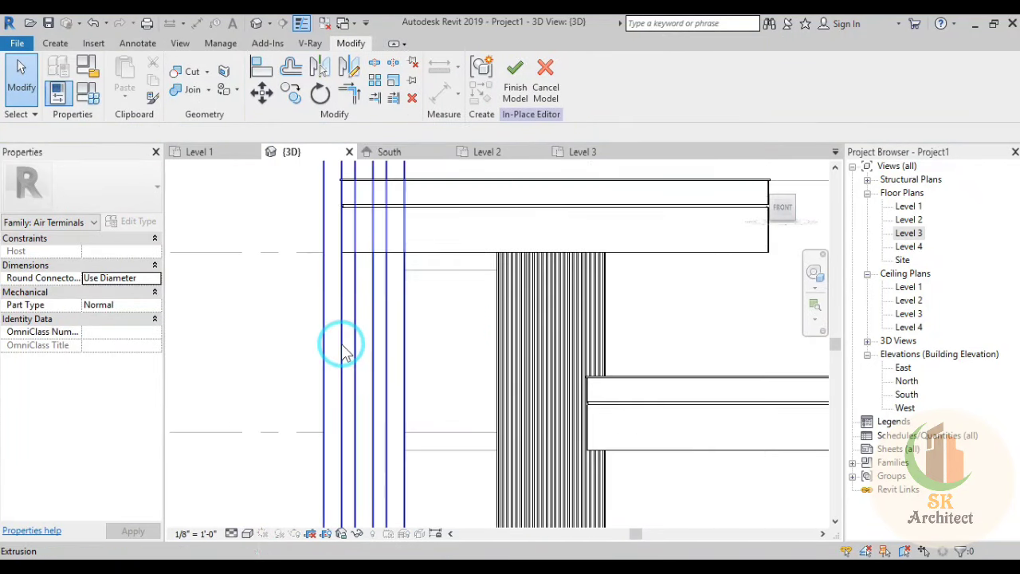
{"action": "scroll", "coordinate": [353, 346], "scroll_direction": "down", "scroll_amount": 2}
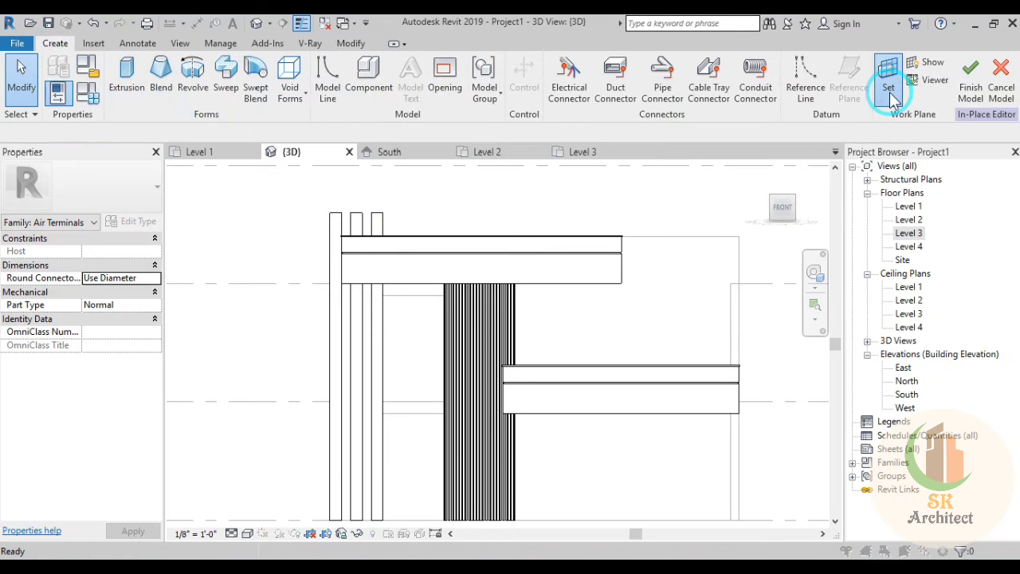
Step: Set the work plane by picking the louvre panel's face
{"action": "left_click", "coordinate": [890, 89]}
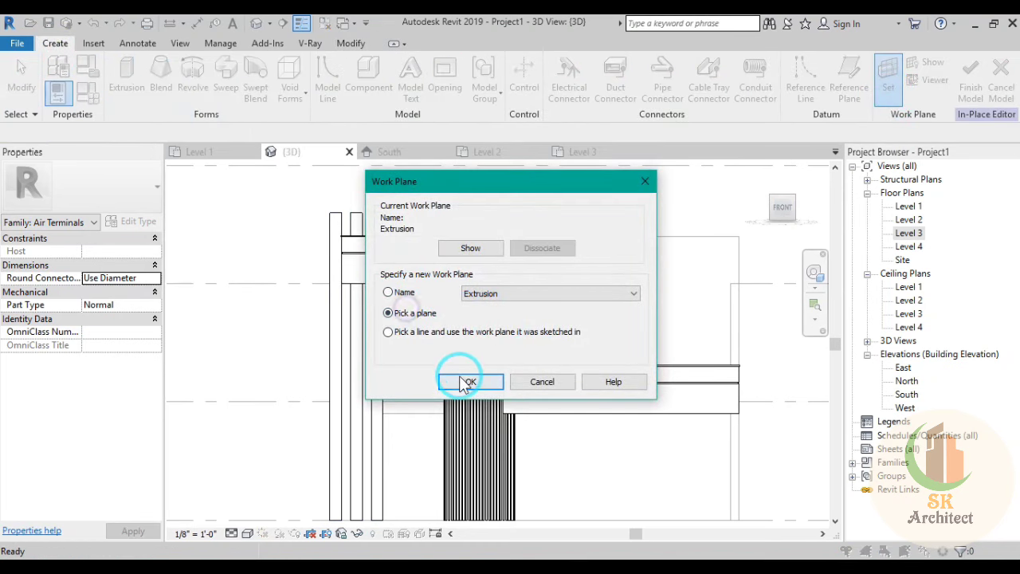
{"action": "left_click", "coordinate": [468, 383]}
{"action": "mouse_move", "coordinate": [664, 308]}
{"action": "middle_mouse_down", "text": "shift"}
{"action": "mouse_move", "coordinate": [599, 424]}
{"action": "mouse_move", "coordinate": [603, 446]}
{"action": "middle_mouse_up", "text": "shift"}
{"action": "scroll", "coordinate": [455, 250], "scroll_direction": "up", "scroll_amount": 5}
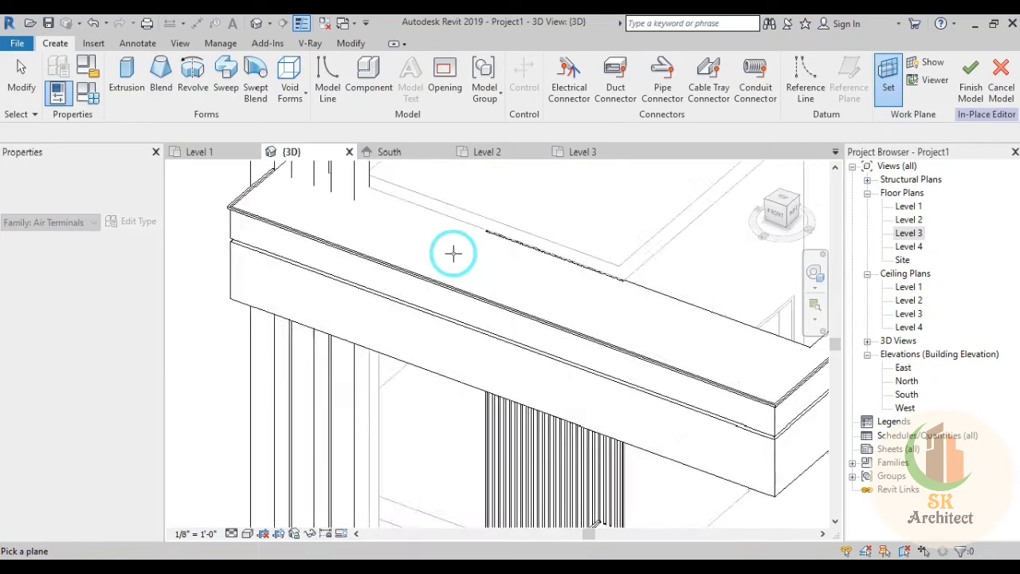
{"action": "scroll", "coordinate": [453, 253], "scroll_direction": "down", "scroll_amount": 3}
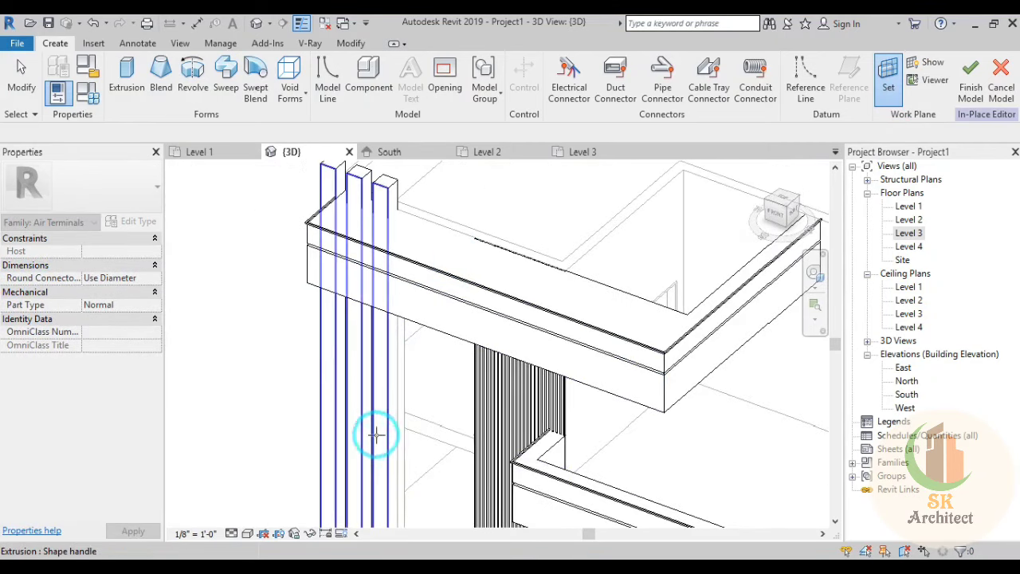
{"action": "scroll", "coordinate": [396, 435], "scroll_direction": "up", "scroll_amount": 2}
{"action": "mouse_move", "coordinate": [397, 437]}
{"action": "middle_mouse_down", "text": "shift"}
{"action": "mouse_move", "coordinate": [439, 280]}
{"action": "mouse_move", "coordinate": [430, 262]}
{"action": "mouse_move", "coordinate": [471, 439]}
{"action": "mouse_move", "coordinate": [526, 446]}
{"action": "mouse_move", "coordinate": [584, 434]}
{"action": "middle_mouse_up", "text": "shift"}
{"action": "middle_click_drag", "start_coordinate": [447, 220], "coordinate": [489, 234], "text": "shift"}
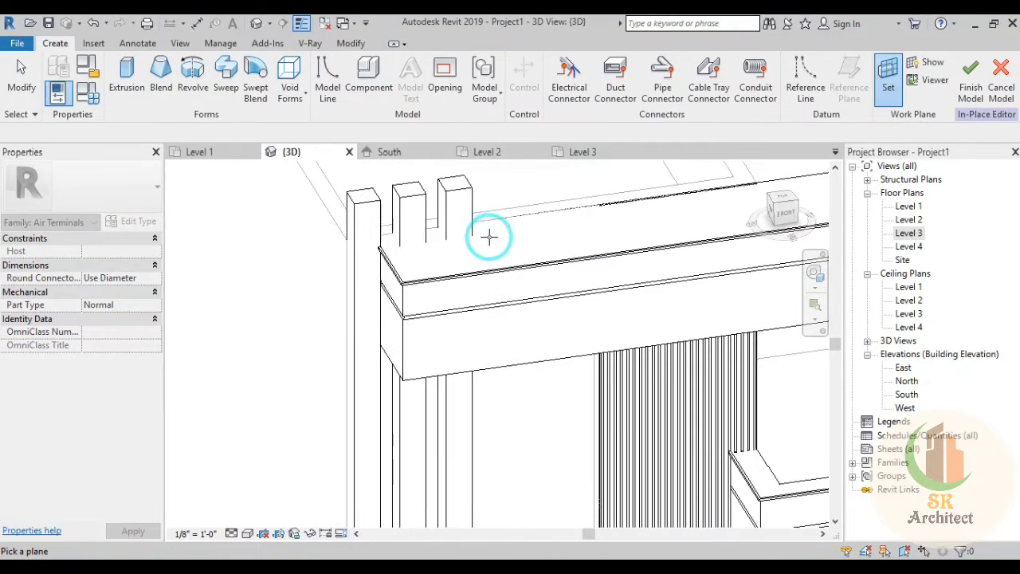
{"action": "scroll", "coordinate": [496, 223], "scroll_direction": "down", "scroll_amount": 2}
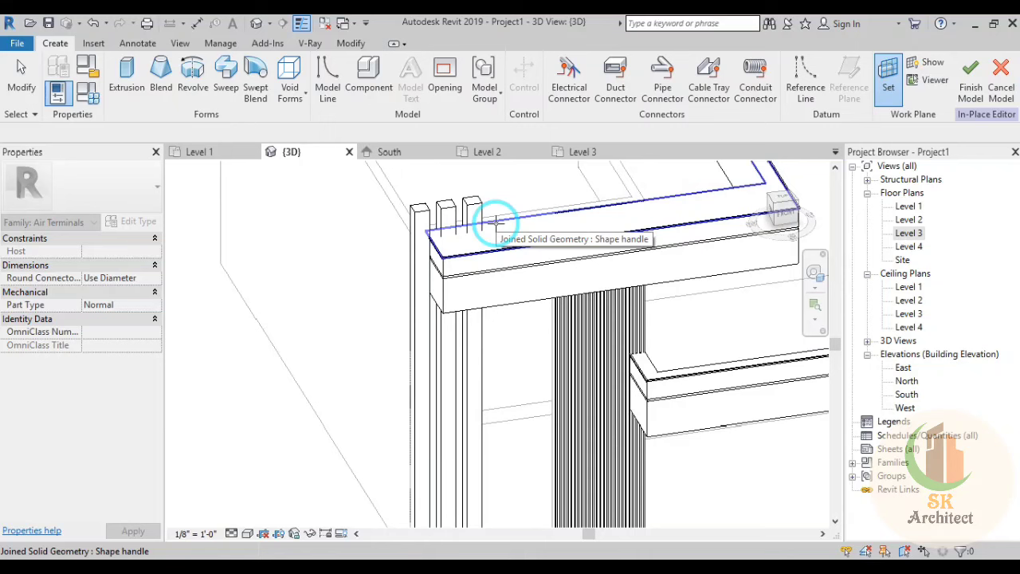
{"action": "scroll", "coordinate": [525, 448], "scroll_direction": "up", "scroll_amount": 1}
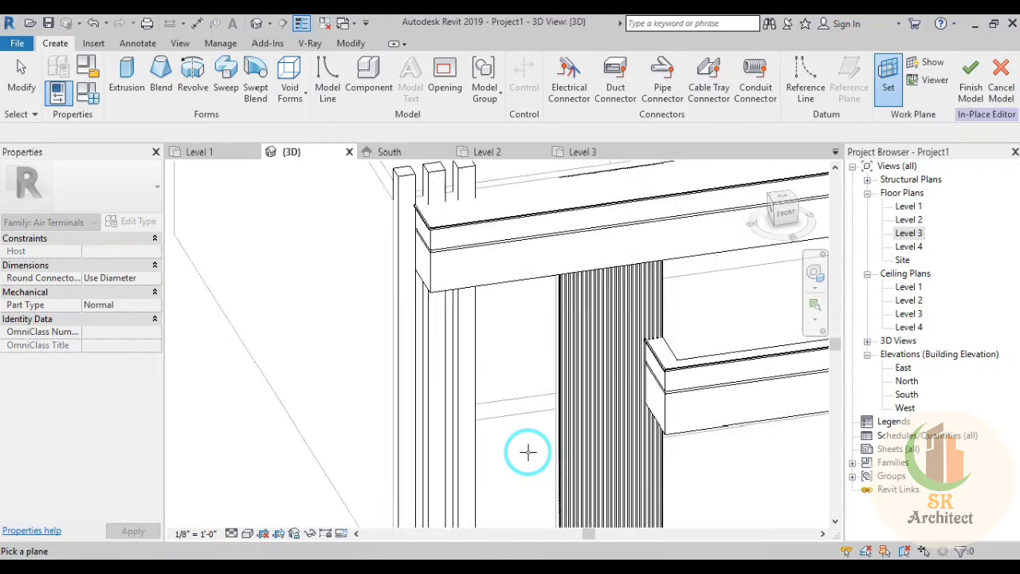
{"action": "scroll", "coordinate": [527, 452], "scroll_direction": "up", "scroll_amount": 3}
{"action": "middle_click_drag", "start_coordinate": [540, 462], "coordinate": [465, 196]}
{"action": "middle_click_drag", "start_coordinate": [514, 462], "coordinate": [509, 443], "text": "shift"}
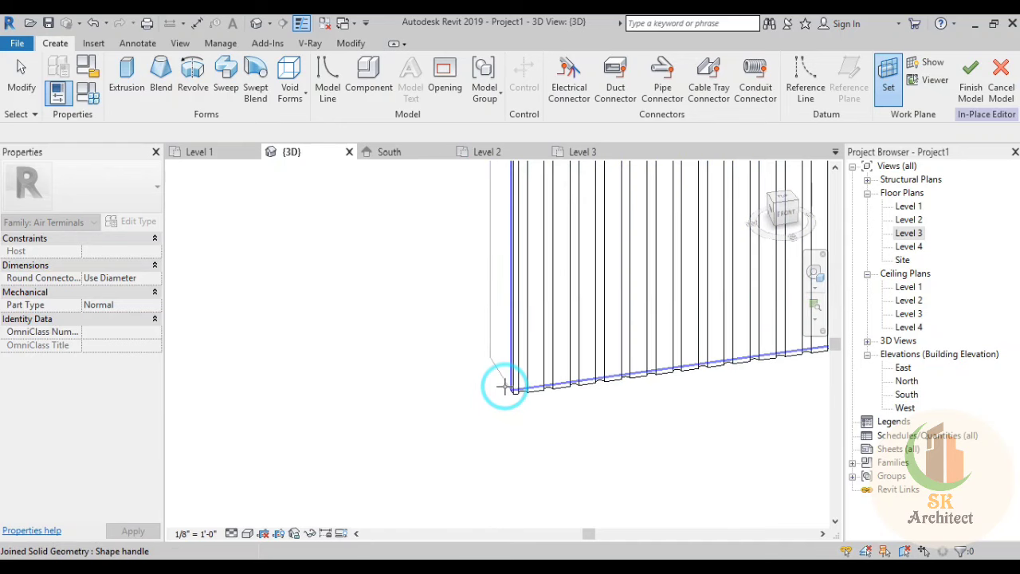
{"action": "left_click", "coordinate": [504, 385]}
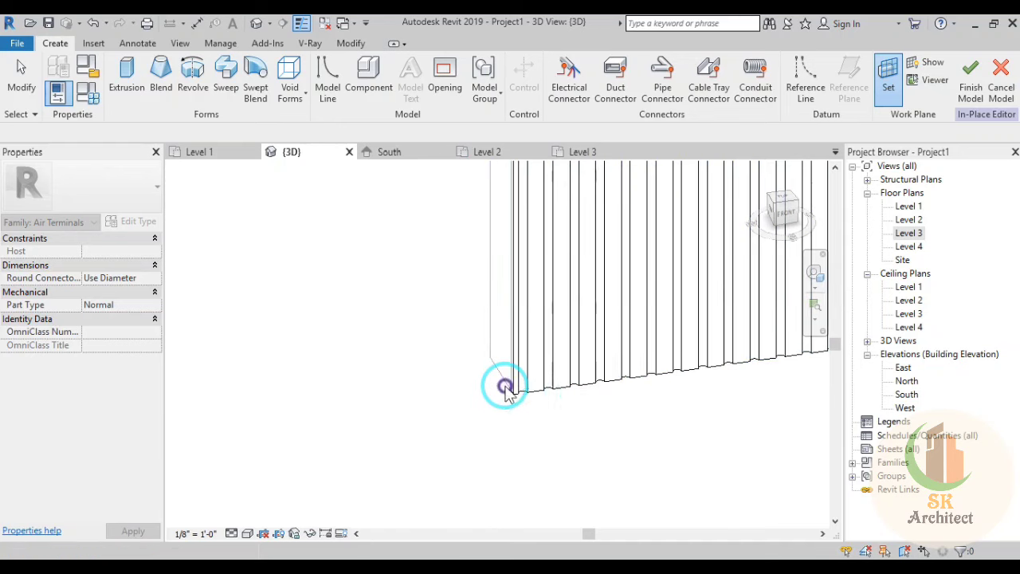
Step: Show and hide the current work plane to verify it, then view the model from the front
{"action": "scroll", "coordinate": [565, 399], "scroll_direction": "down", "scroll_amount": 3}
{"action": "scroll", "coordinate": [565, 399], "scroll_direction": "down", "scroll_amount": 2}
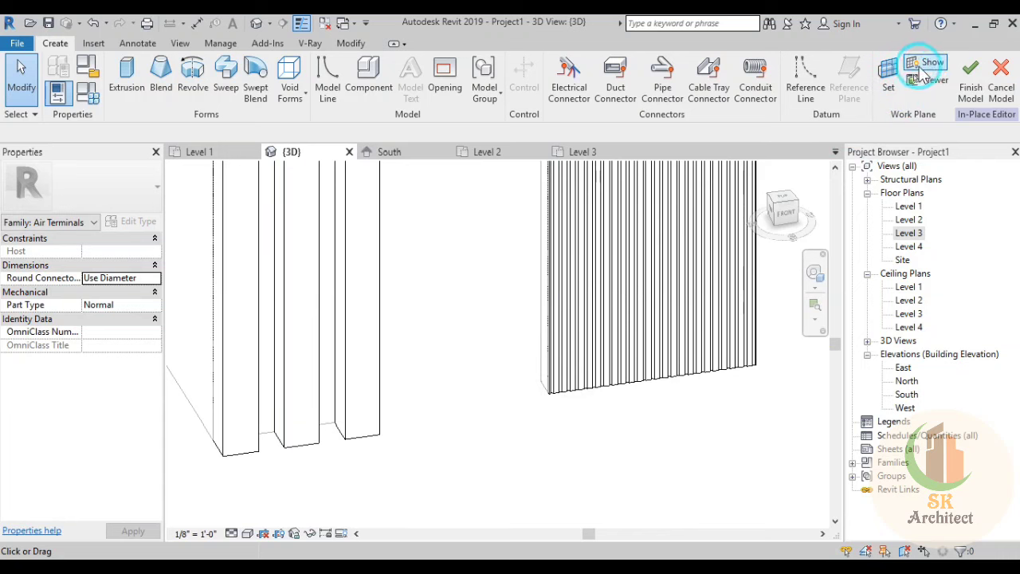
{"action": "left_click", "coordinate": [924, 69]}
{"action": "left_click", "coordinate": [597, 381]}
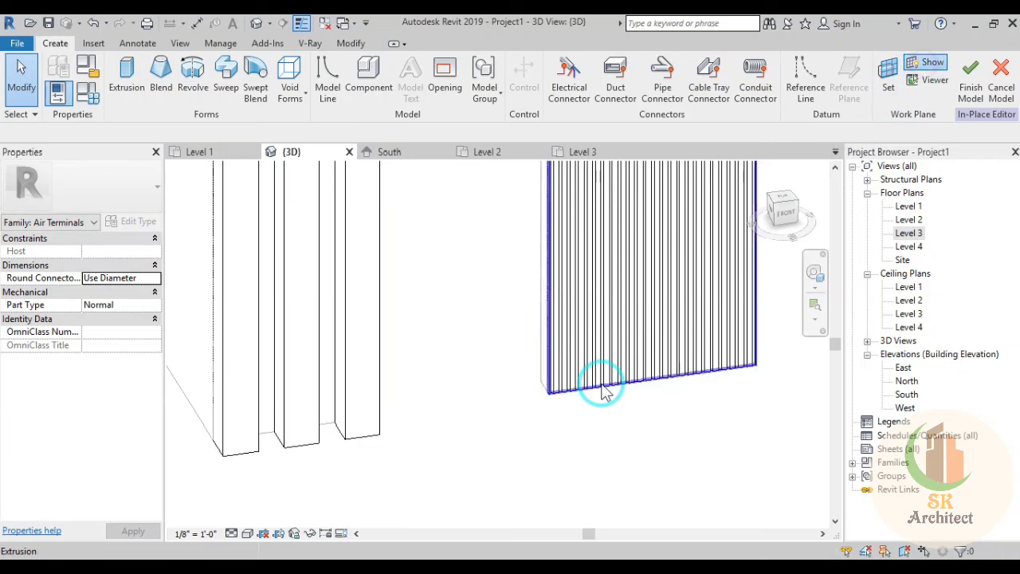
{"action": "left_click", "coordinate": [779, 259]}
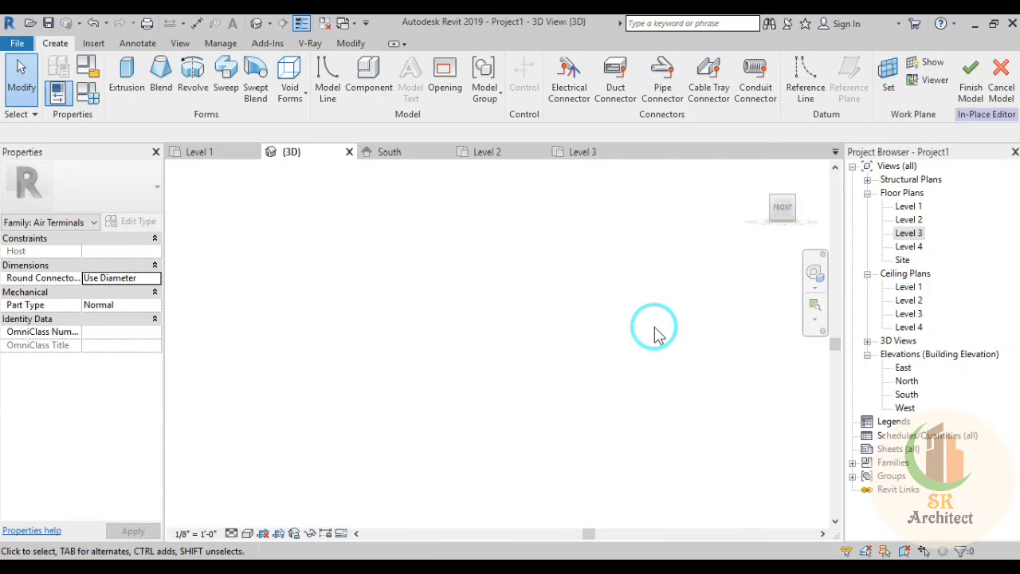
{"action": "scroll", "coordinate": [478, 320], "scroll_direction": "up", "scroll_amount": 2}
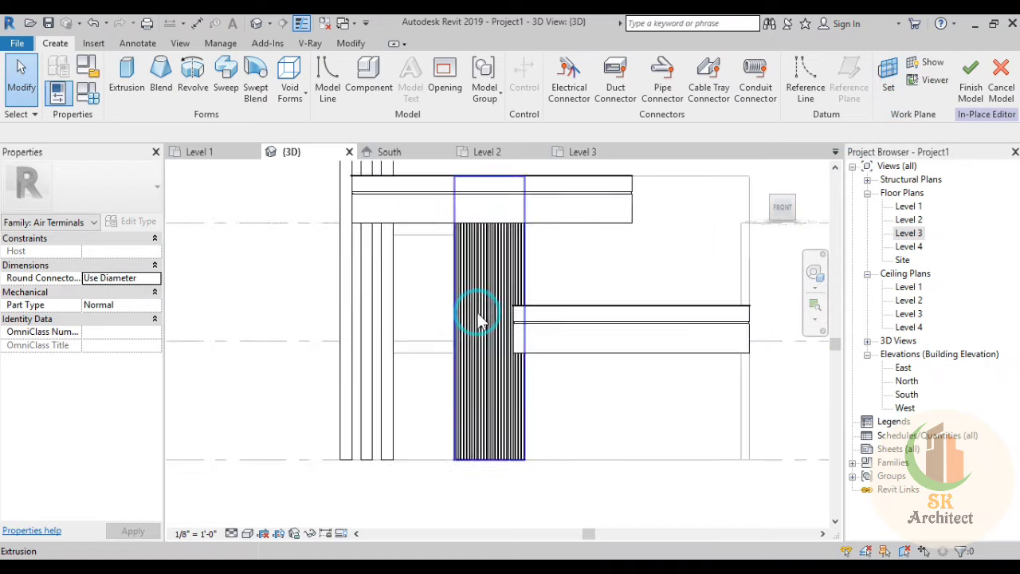
{"action": "scroll", "coordinate": [478, 320], "scroll_direction": "up", "scroll_amount": 2}
{"action": "scroll", "coordinate": [478, 320], "scroll_direction": "up", "scroll_amount": 2}
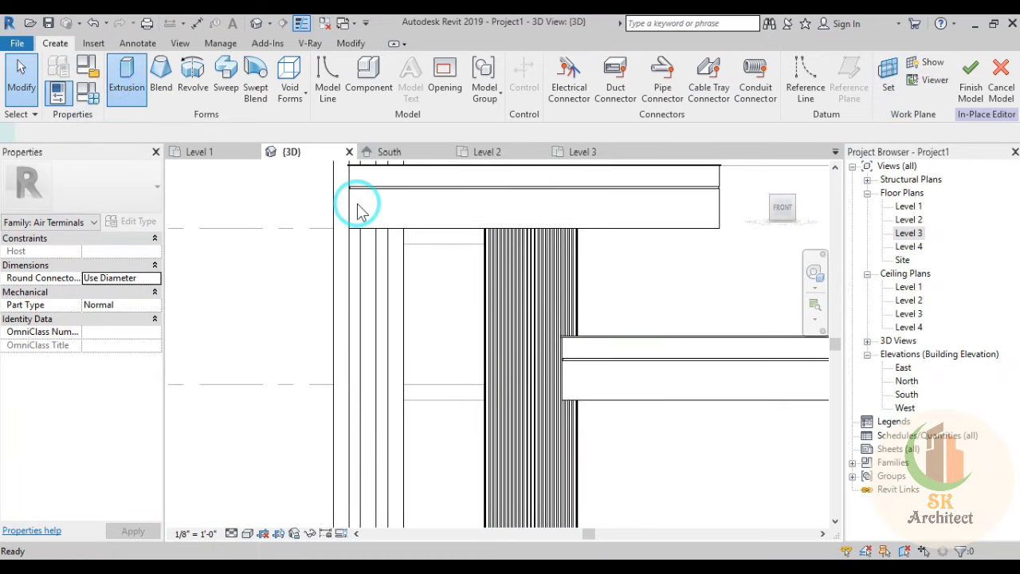
Step: Start a new extrusion and sketch a rectangle beside the louvres down to the bottom
{"action": "left_click", "coordinate": [561, 63]}
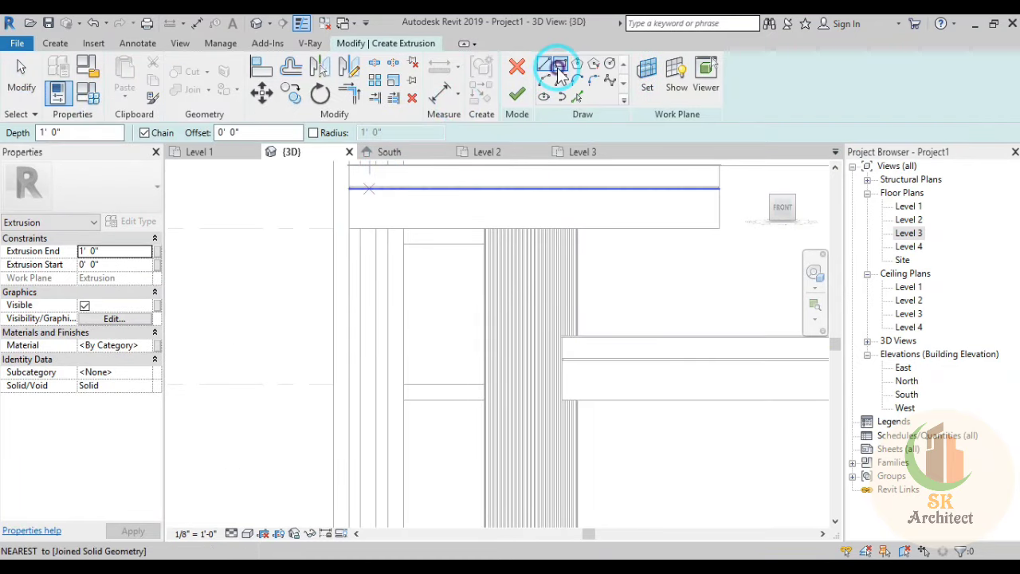
{"action": "left_click", "coordinate": [404, 231]}
{"action": "middle_click_drag", "start_coordinate": [455, 417], "coordinate": [439, 303]}
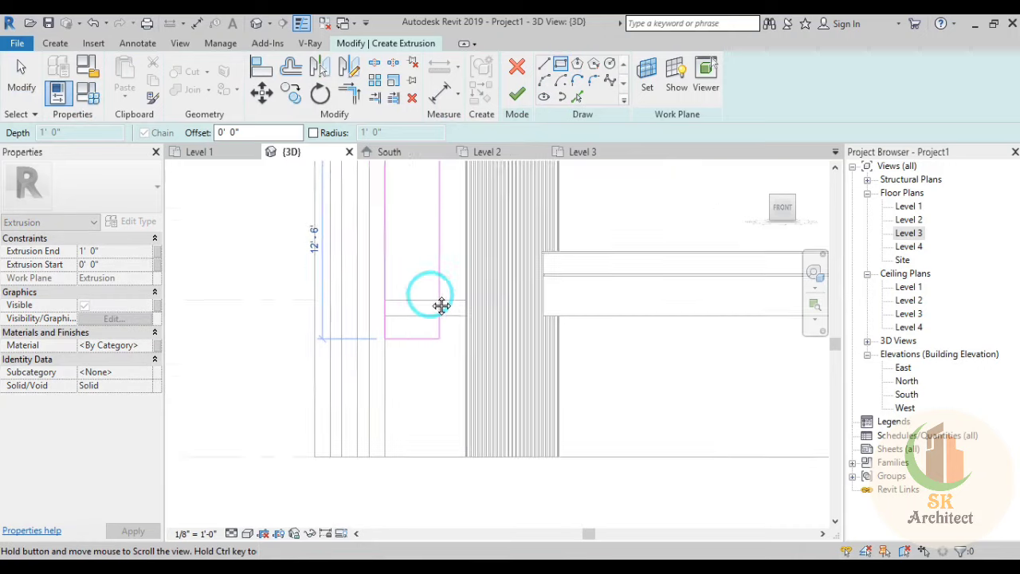
{"action": "scroll", "coordinate": [447, 363], "scroll_direction": "up", "scroll_amount": 2}
{"action": "scroll", "coordinate": [455, 369], "scroll_direction": "up", "scroll_amount": 2}
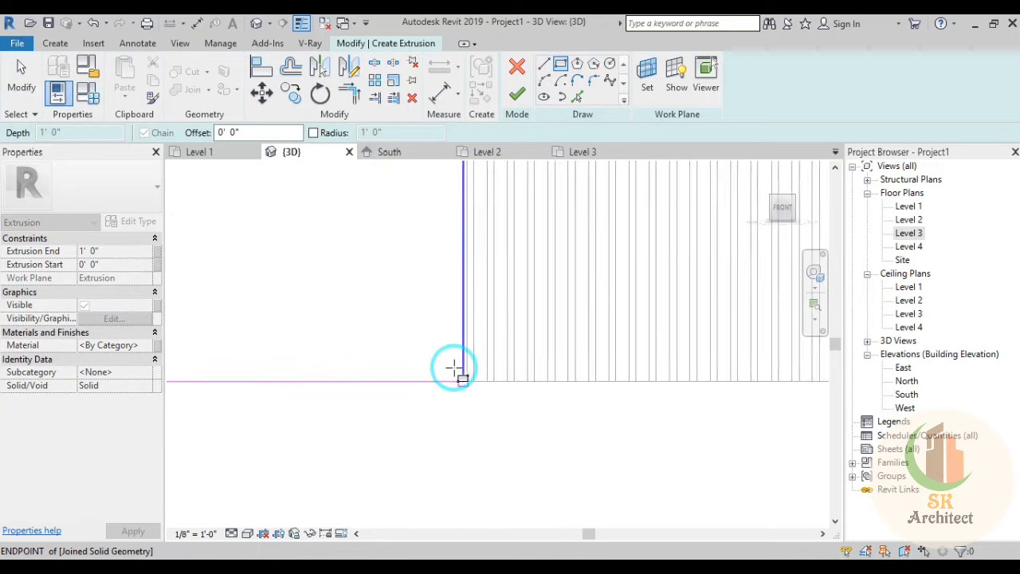
{"action": "scroll", "coordinate": [455, 369], "scroll_direction": "up", "scroll_amount": 2}
{"action": "left_click", "coordinate": [483, 413]}
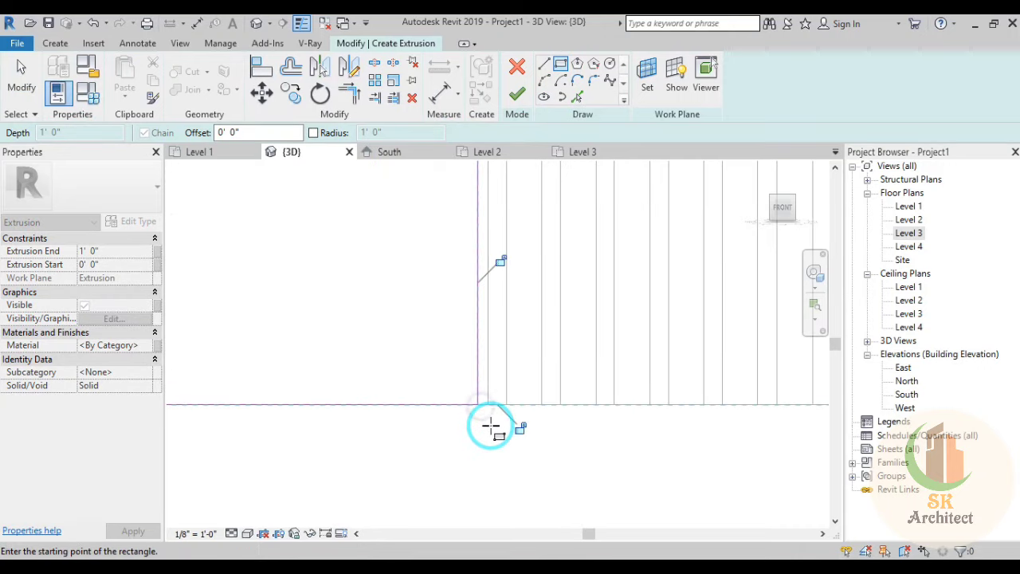
{"action": "scroll", "coordinate": [494, 448], "scroll_direction": "down", "scroll_amount": 4}
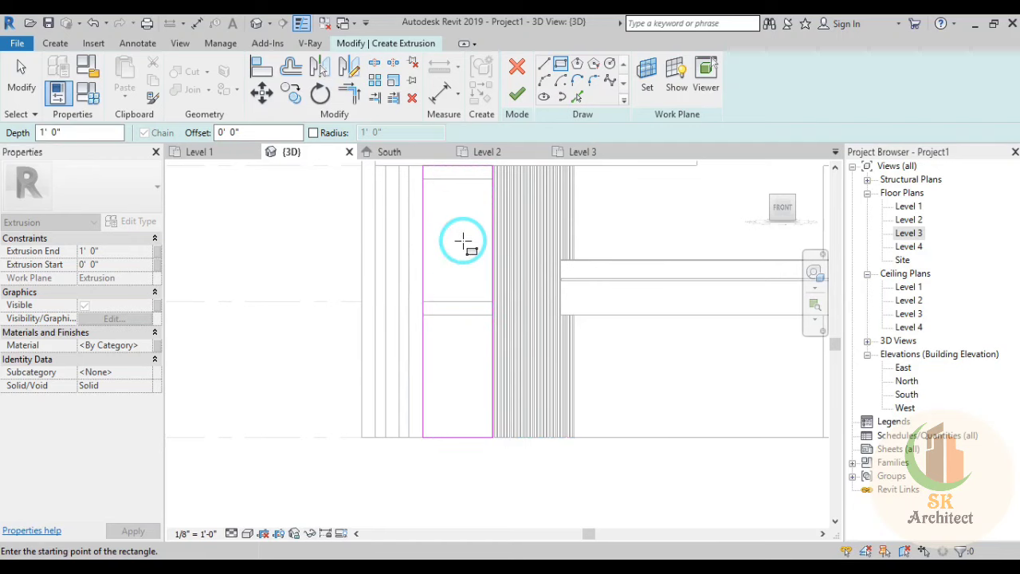
{"action": "key", "text": "Escape"}
{"action": "middle_click_drag", "start_coordinate": [467, 255], "coordinate": [423, 295]}
{"action": "key", "text": "Escape"}
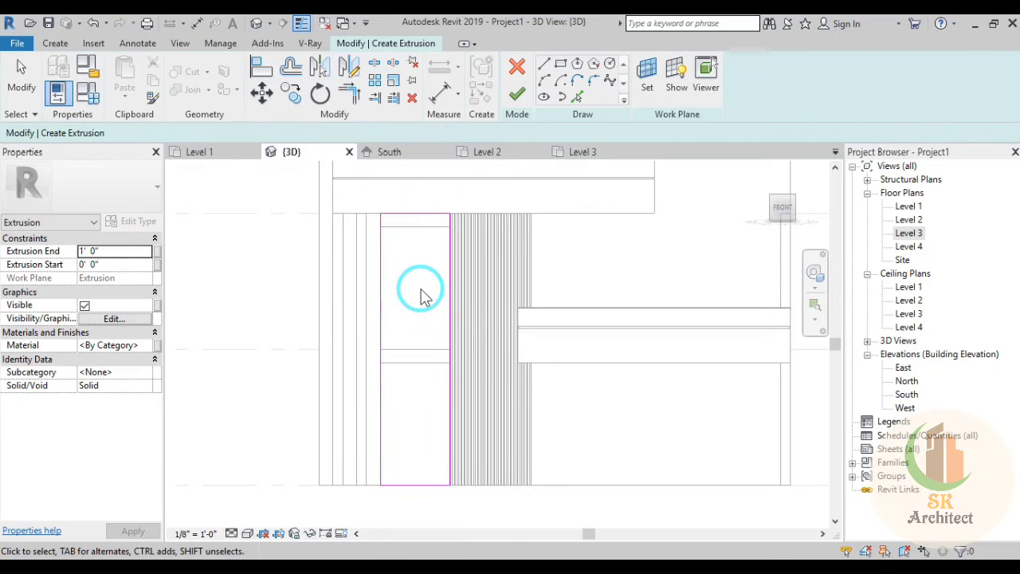
Step: Draw another rectangle from the top, completing the roughly 19'-8" tall panel outline with a -0' 2" offset
{"action": "scroll", "coordinate": [422, 294], "scroll_direction": "up", "scroll_amount": 1}
{"action": "scroll", "coordinate": [410, 289], "scroll_direction": "up", "scroll_amount": 2}
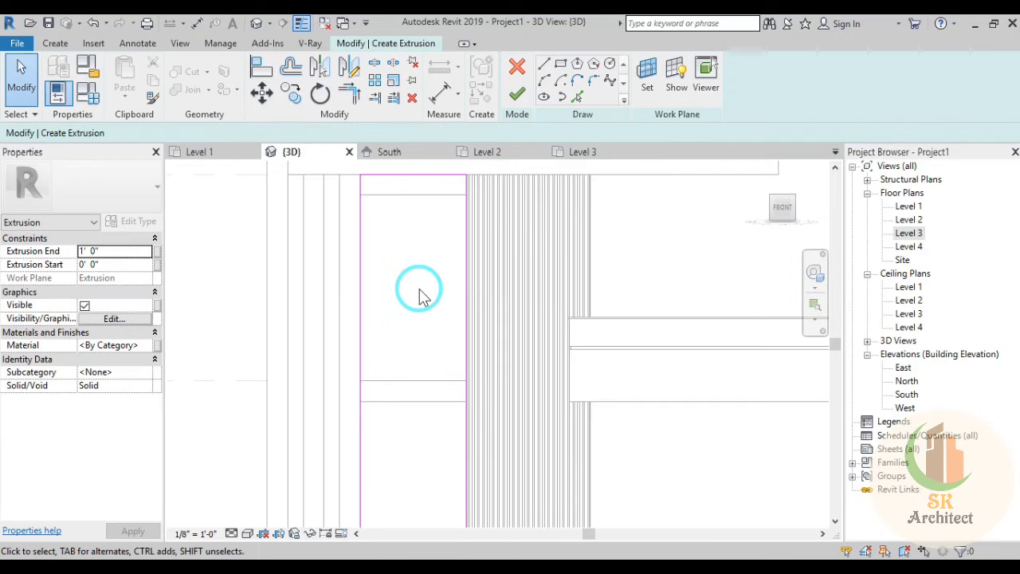
{"action": "middle_click_drag", "start_coordinate": [419, 292], "coordinate": [423, 321]}
{"action": "left_click", "coordinate": [561, 67]}
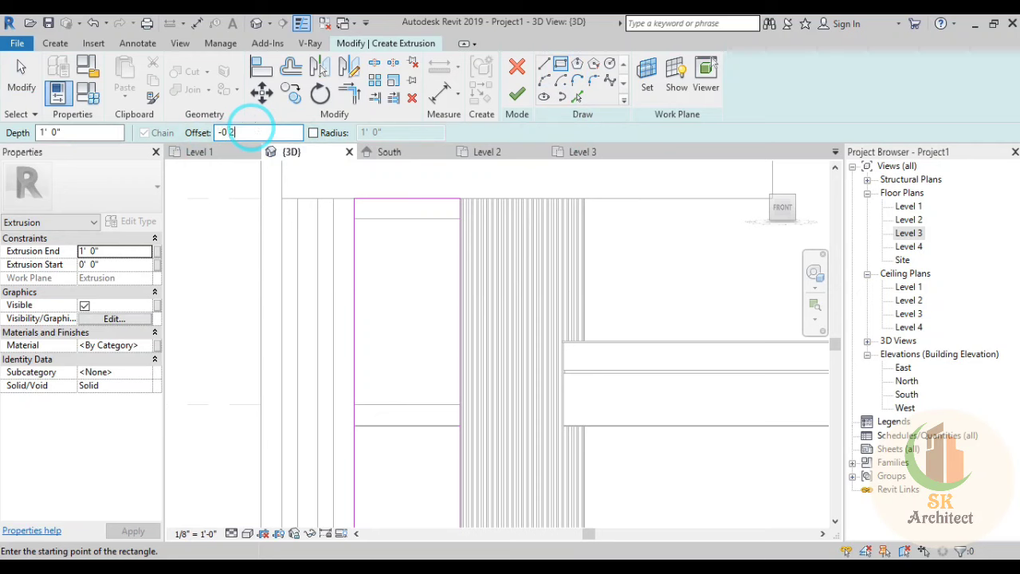
{"action": "left_click", "coordinate": [354, 199]}
{"action": "middle_click_drag", "start_coordinate": [433, 410], "coordinate": [394, 246]}
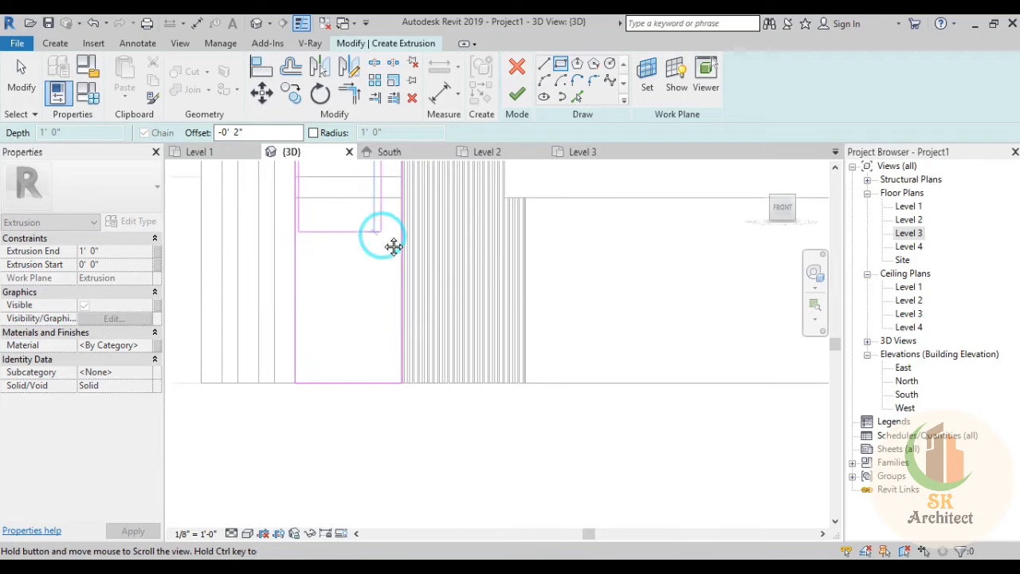
{"action": "scroll", "coordinate": [391, 342], "scroll_direction": "up", "scroll_amount": 2}
{"action": "scroll", "coordinate": [396, 391], "scroll_direction": "up", "scroll_amount": 2}
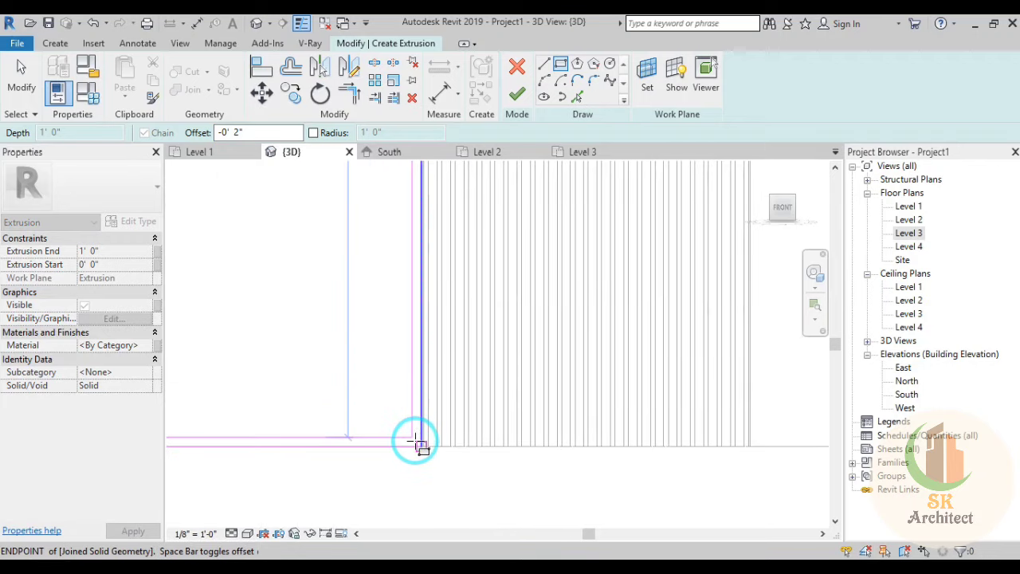
{"action": "left_click", "coordinate": [383, 368]}
{"action": "scroll", "coordinate": [380, 251], "scroll_direction": "down", "scroll_amount": 2}
{"action": "scroll", "coordinate": [392, 364], "scroll_direction": "down", "scroll_amount": 2}
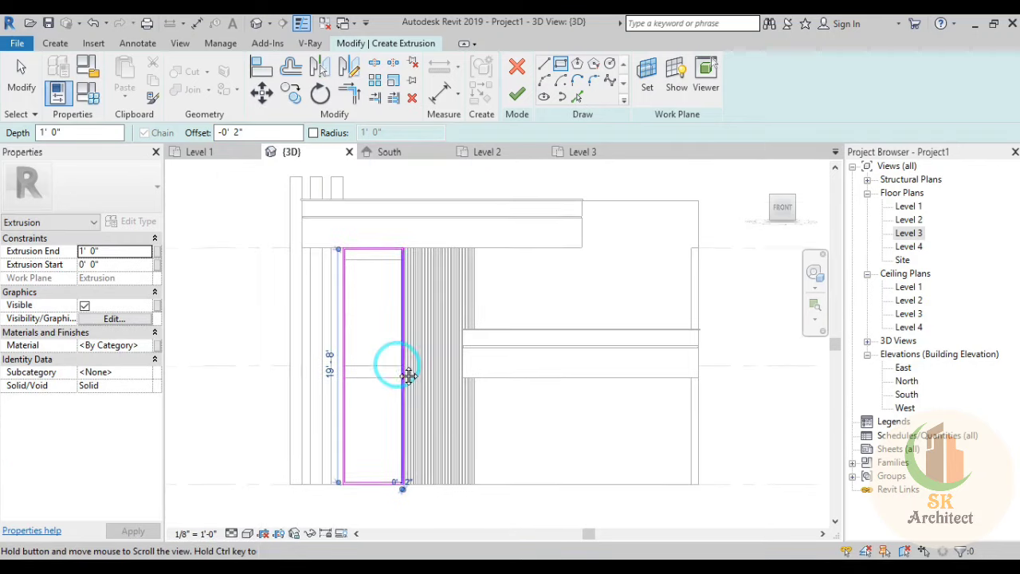
{"action": "key", "text": "Escape"}
{"action": "scroll", "coordinate": [386, 309], "scroll_direction": "up", "scroll_amount": 2}
{"action": "scroll", "coordinate": [403, 296], "scroll_direction": "up", "scroll_amount": 2}
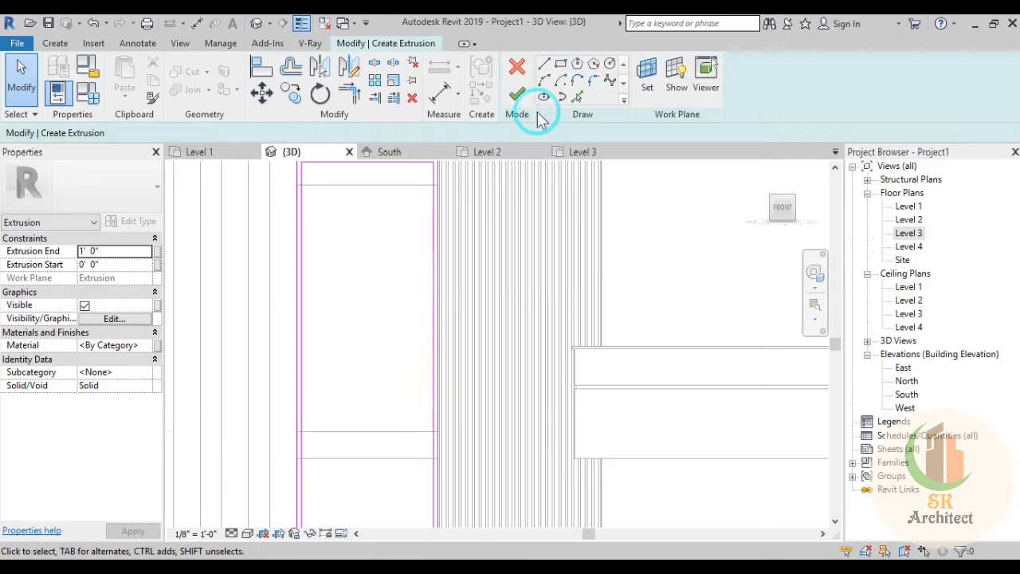
Step: Draw the first two horizontal lines across the panel from its left edge to its right edge
{"action": "left_click", "coordinate": [546, 70]}
{"action": "left_click", "coordinate": [299, 285]}
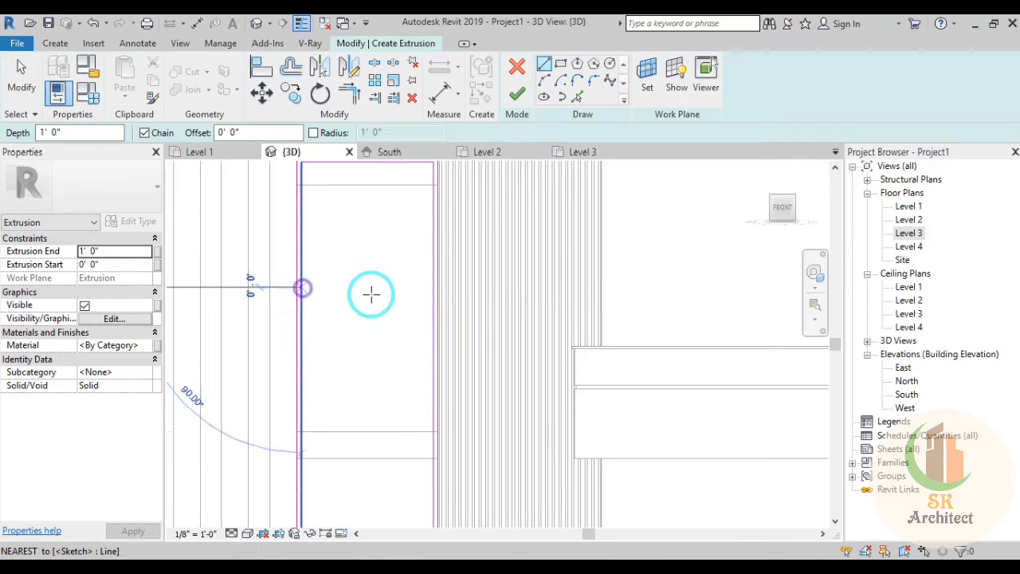
{"action": "left_click", "coordinate": [432, 286]}
{"action": "key", "text": "Escape"}
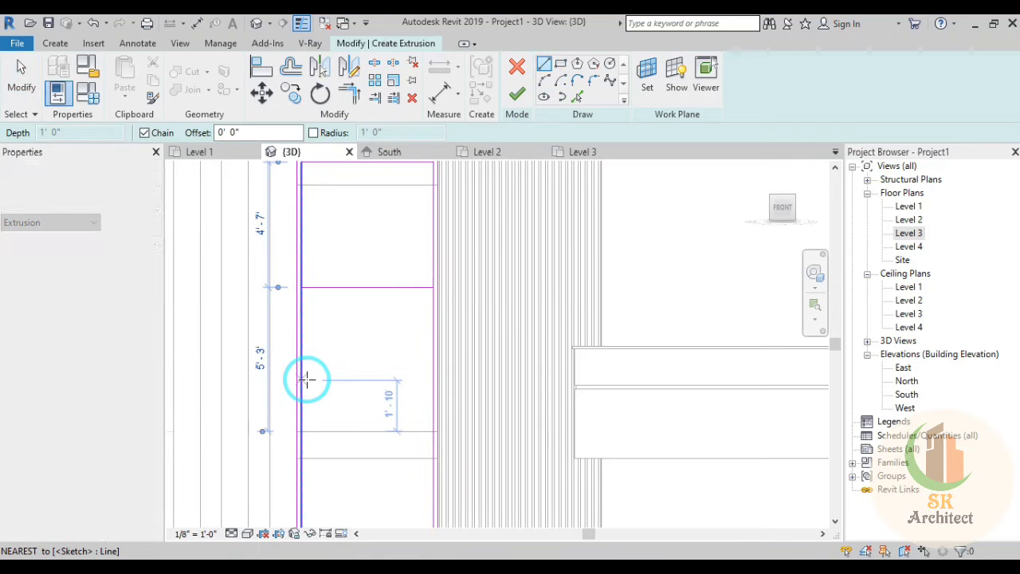
{"action": "left_click", "coordinate": [303, 380]}
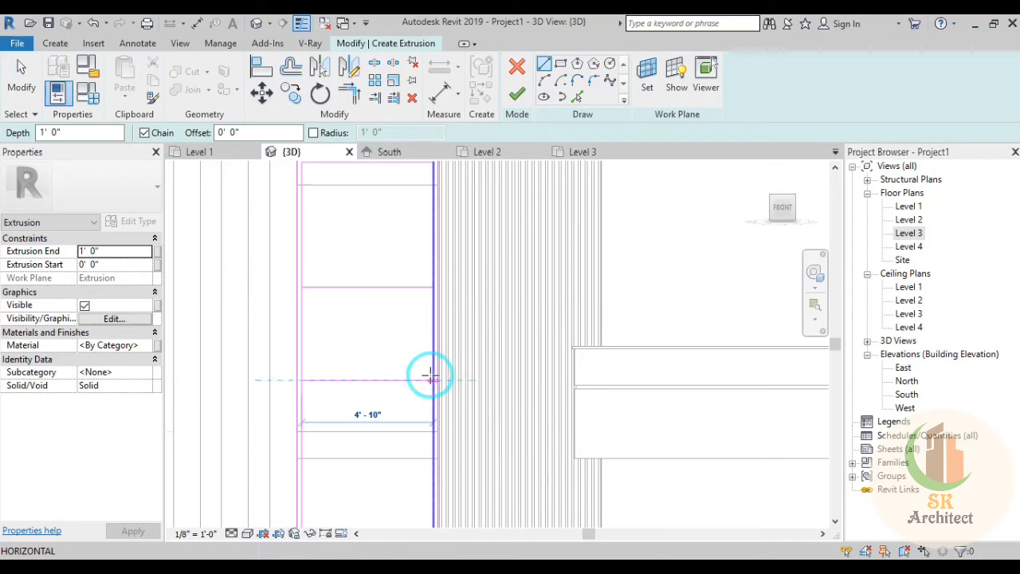
{"action": "left_click", "coordinate": [431, 376]}
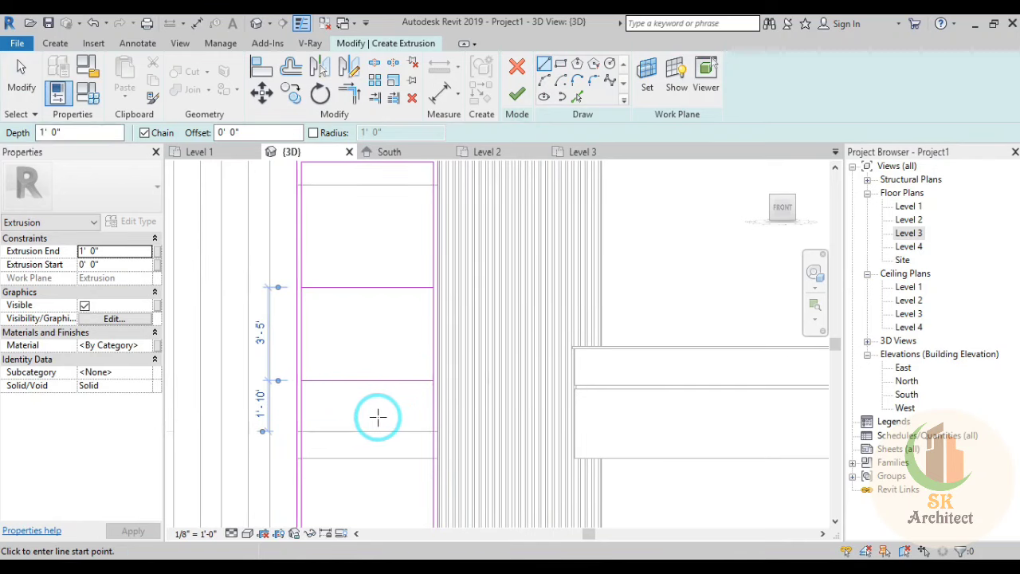
{"action": "scroll", "coordinate": [375, 416], "scroll_direction": "down", "scroll_amount": 2}
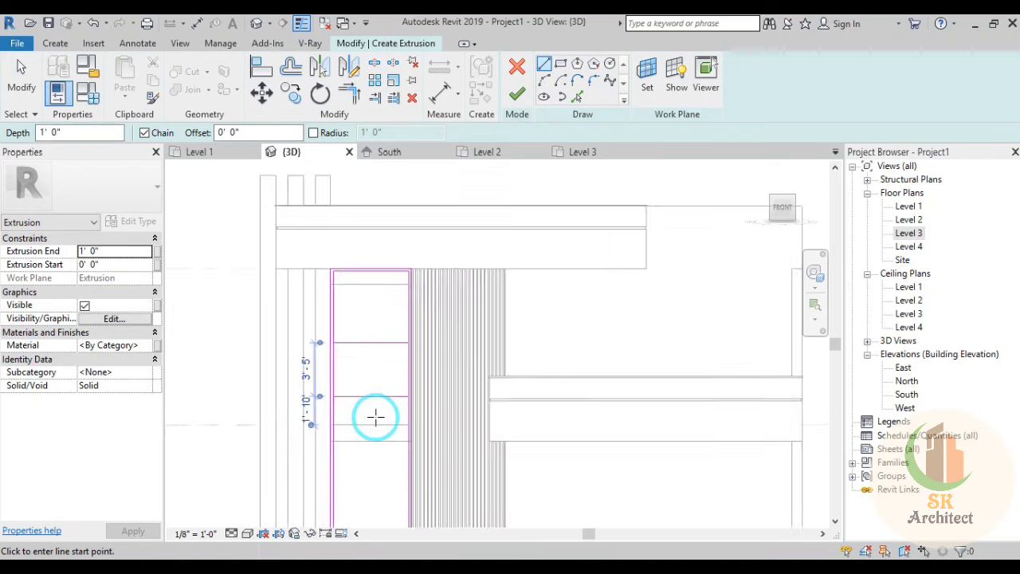
{"action": "scroll", "coordinate": [359, 455], "scroll_direction": "down", "scroll_amount": 1}
{"action": "scroll", "coordinate": [339, 388], "scroll_direction": "up", "scroll_amount": 1}
{"action": "scroll", "coordinate": [339, 388], "scroll_direction": "up", "scroll_amount": 1}
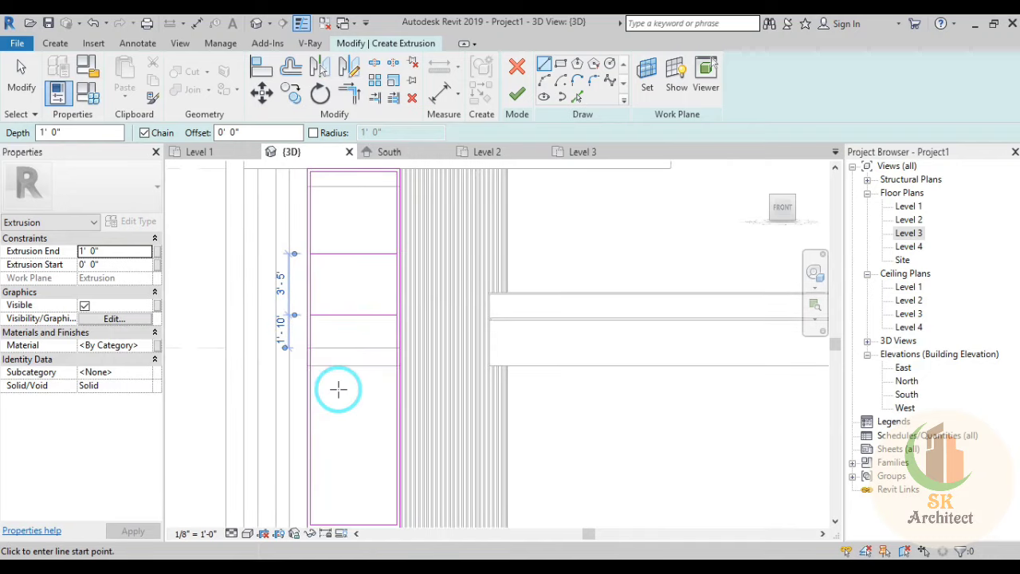
Step: Add three more edge-to-edge horizontal dividing lines lower down the panel
{"action": "left_click", "coordinate": [310, 358]}
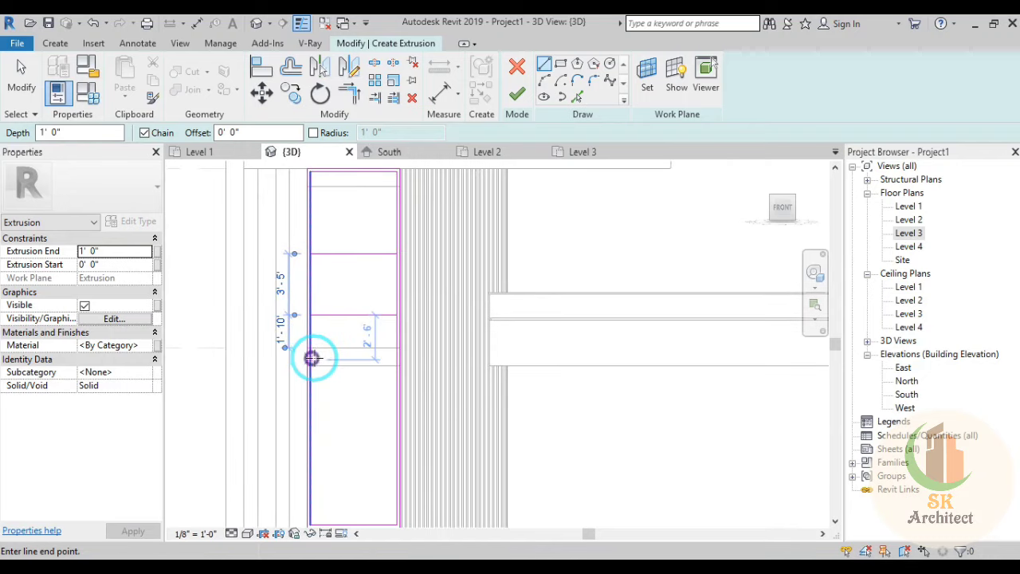
{"action": "left_click", "coordinate": [393, 358]}
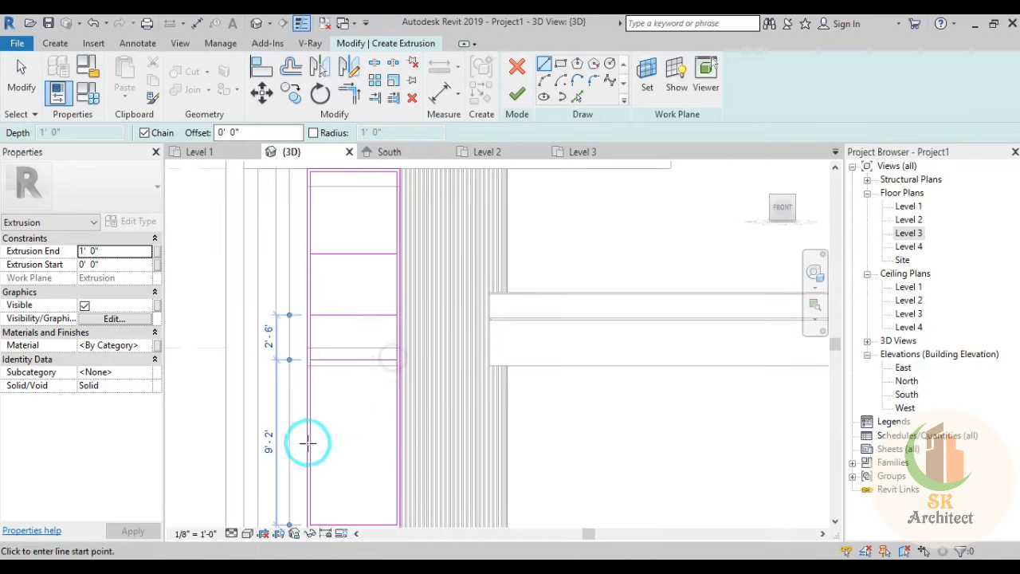
{"action": "middle_click_drag", "start_coordinate": [357, 436], "coordinate": [350, 406]}
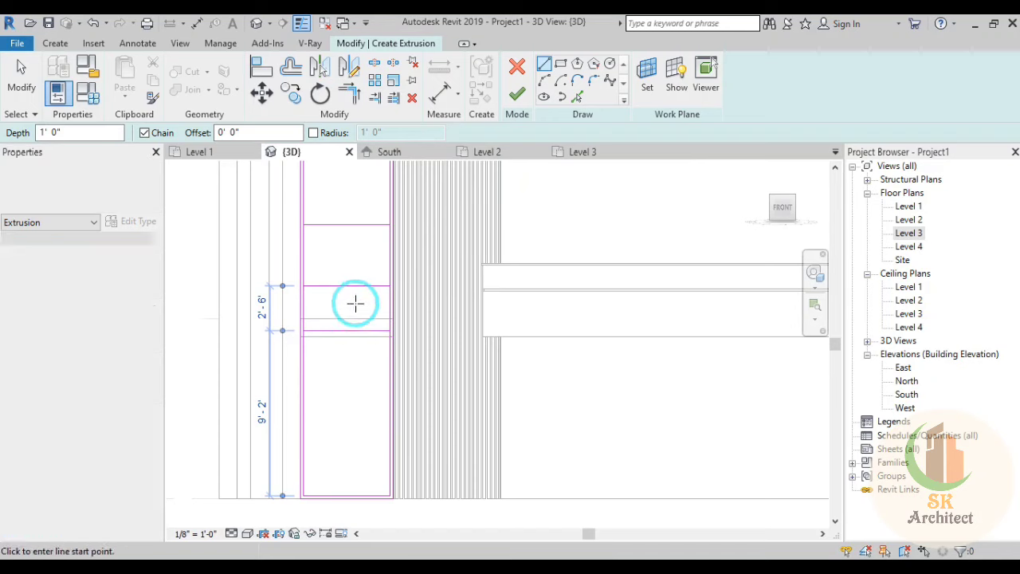
{"action": "left_click", "coordinate": [303, 393]}
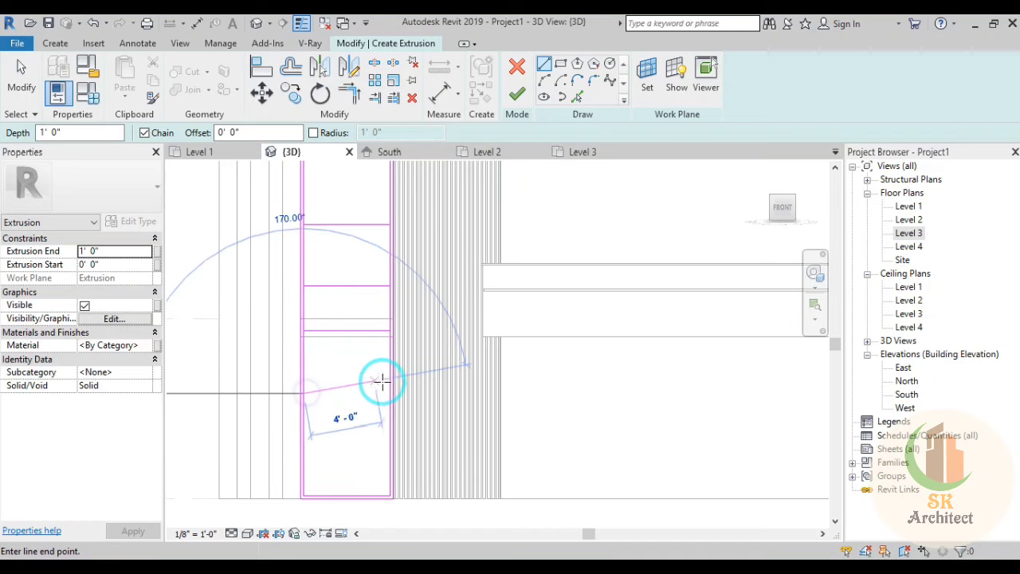
{"action": "left_click", "coordinate": [387, 393]}
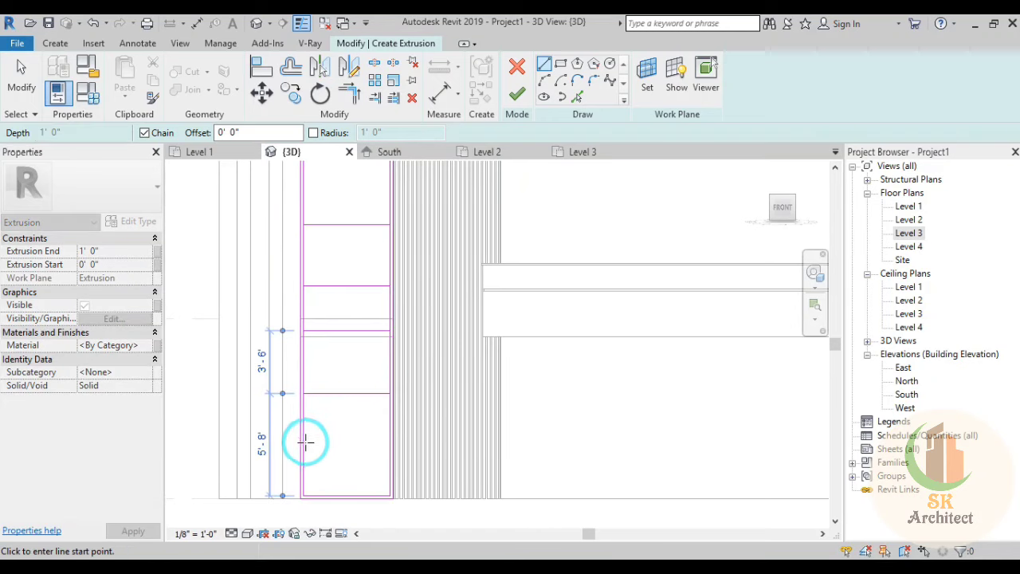
{"action": "left_click", "coordinate": [305, 451]}
{"action": "left_click", "coordinate": [389, 450]}
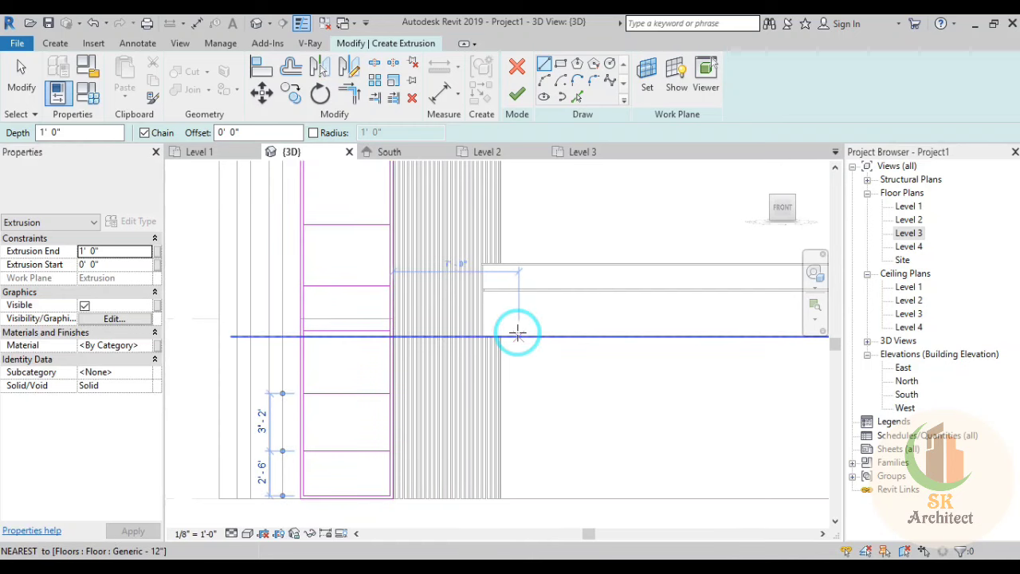
{"action": "key", "text": "Escape"}
{"action": "key", "text": "Escape"}
{"action": "scroll", "coordinate": [421, 307], "scroll_direction": "down", "scroll_amount": 1}
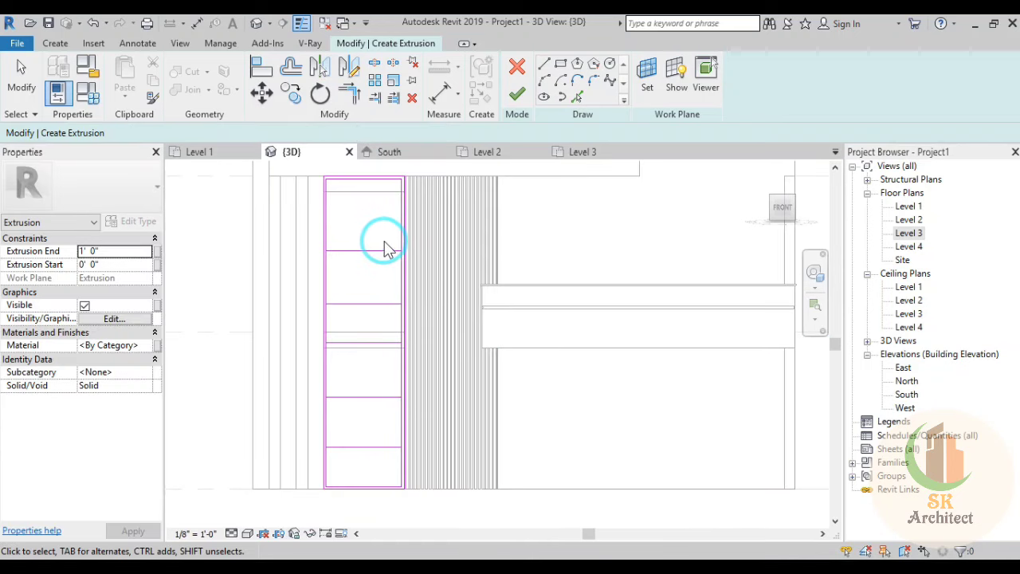
{"action": "scroll", "coordinate": [494, 415], "scroll_direction": "down", "scroll_amount": 1}
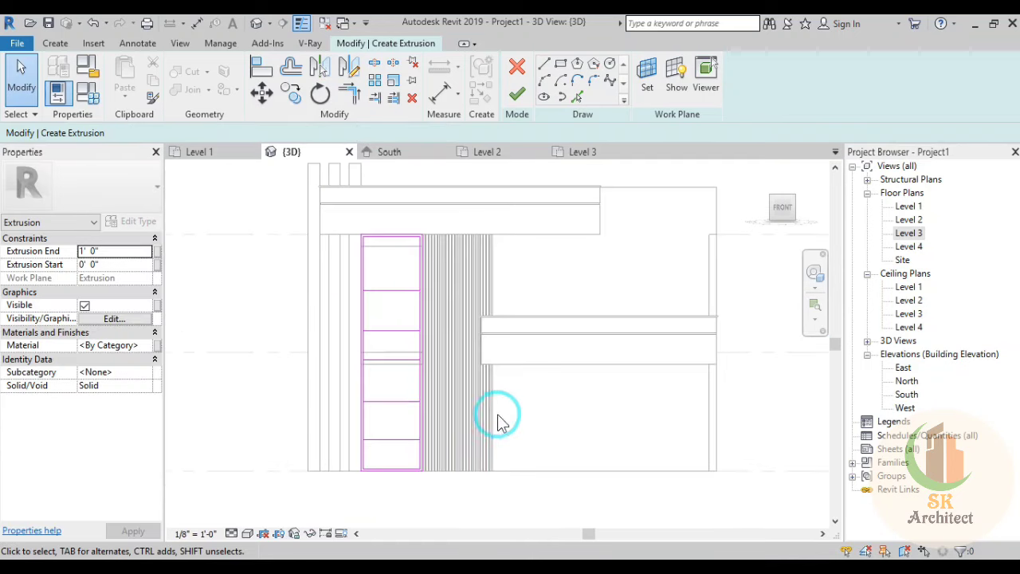
Step: Start an aligned dimension from the panel's top edge through the first horizontal lines
{"action": "left_click", "coordinate": [195, 24]}
{"action": "scroll", "coordinate": [385, 250], "scroll_direction": "up", "scroll_amount": 3}
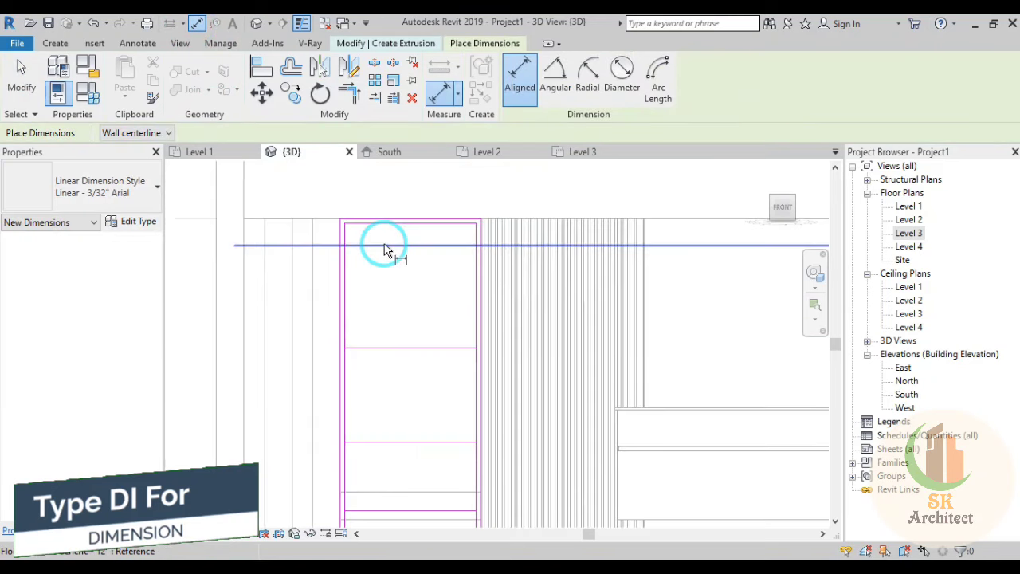
{"action": "left_click", "coordinate": [376, 224]}
{"action": "left_click", "coordinate": [381, 348]}
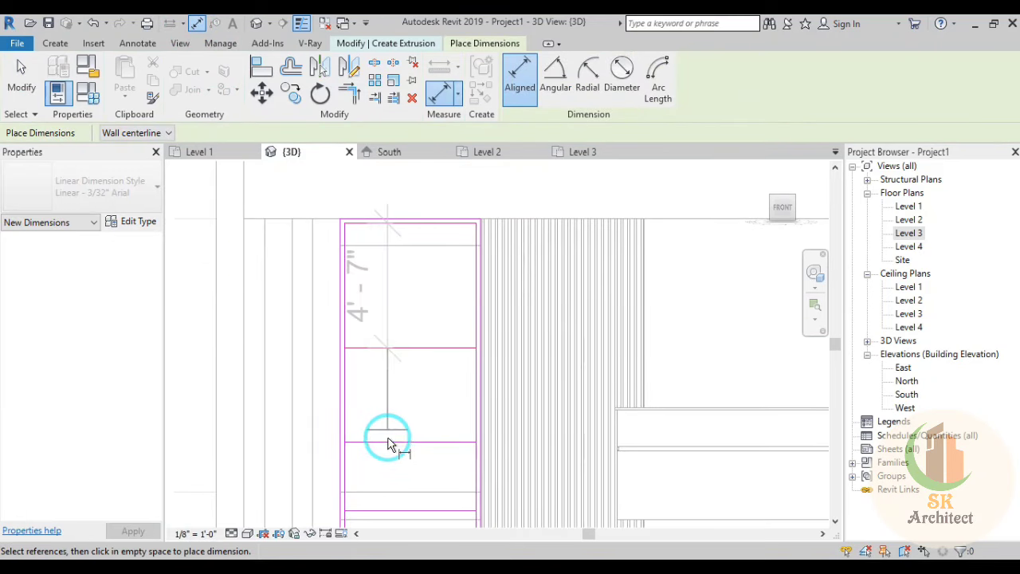
{"action": "left_click", "coordinate": [388, 442]}
{"action": "middle_click_drag", "start_coordinate": [388, 444], "coordinate": [362, 324]}
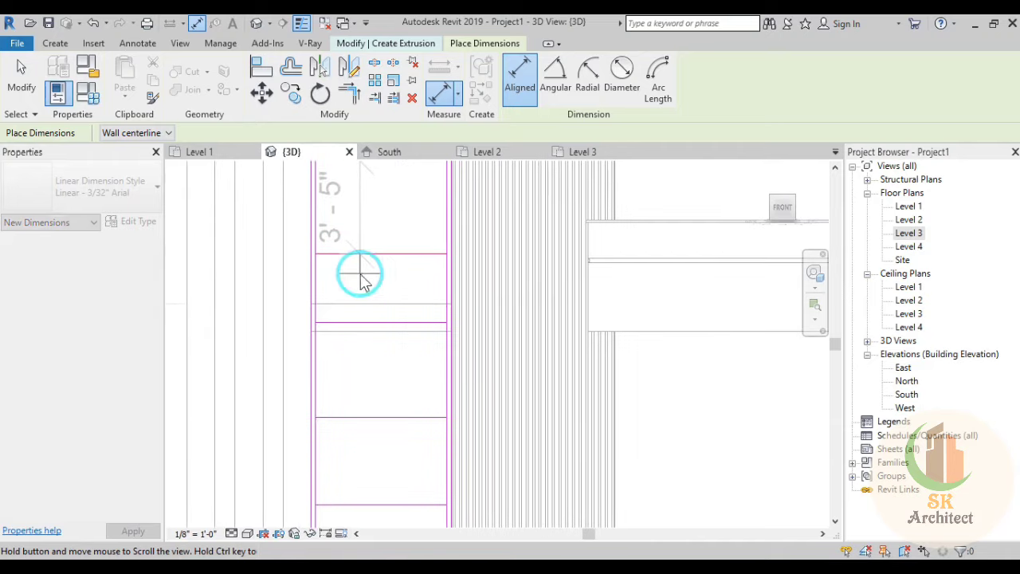
{"action": "middle_click_drag", "start_coordinate": [353, 421], "coordinate": [335, 273]}
Step: Add the remaining lines and bottom edge, place the string, and set it to EQ
{"action": "left_click", "coordinate": [333, 302]}
{"action": "left_click", "coordinate": [330, 364]}
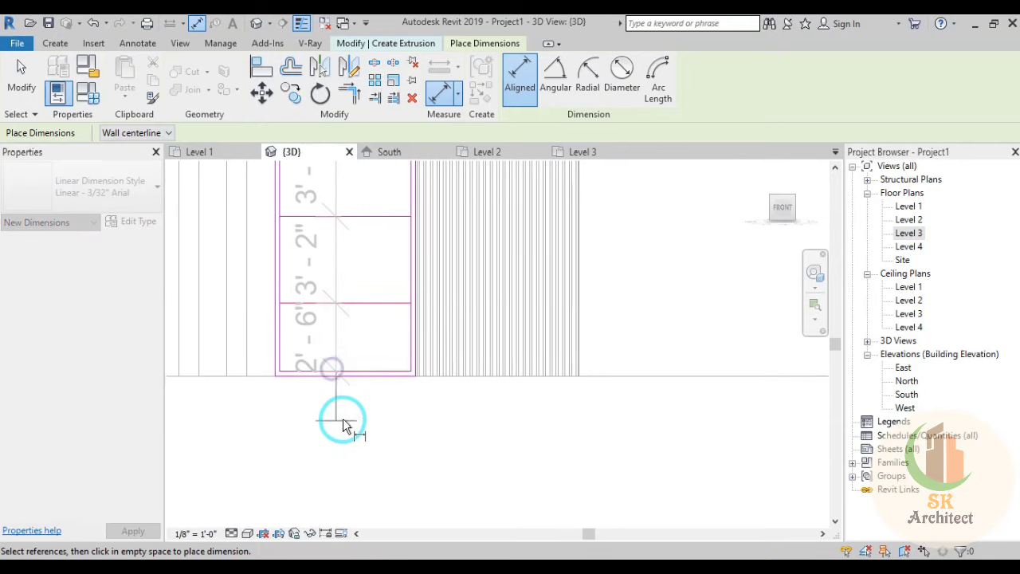
{"action": "scroll", "coordinate": [341, 418], "scroll_direction": "down", "scroll_amount": 2}
{"action": "left_click", "coordinate": [615, 354]}
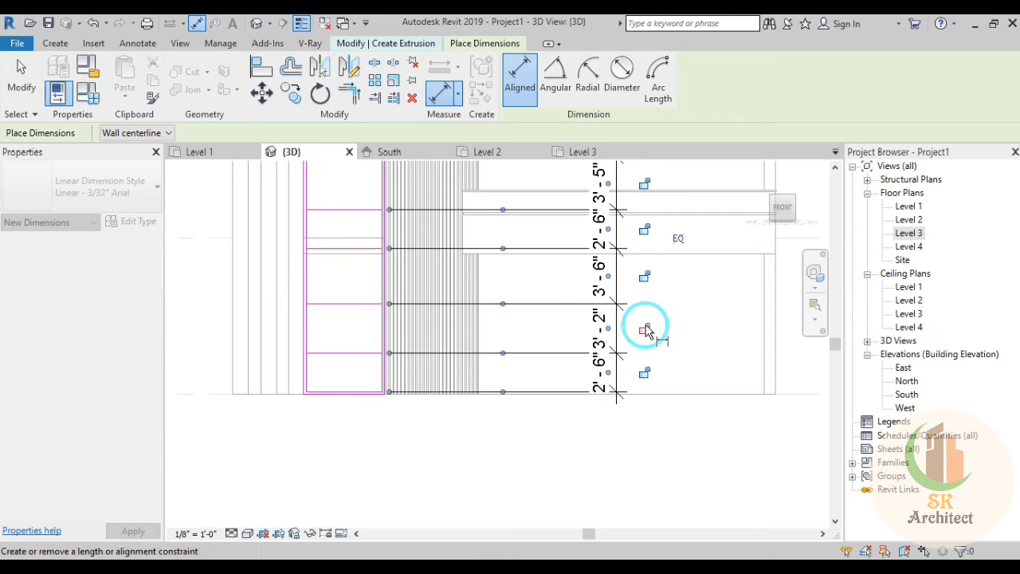
{"action": "left_click", "coordinate": [677, 239]}
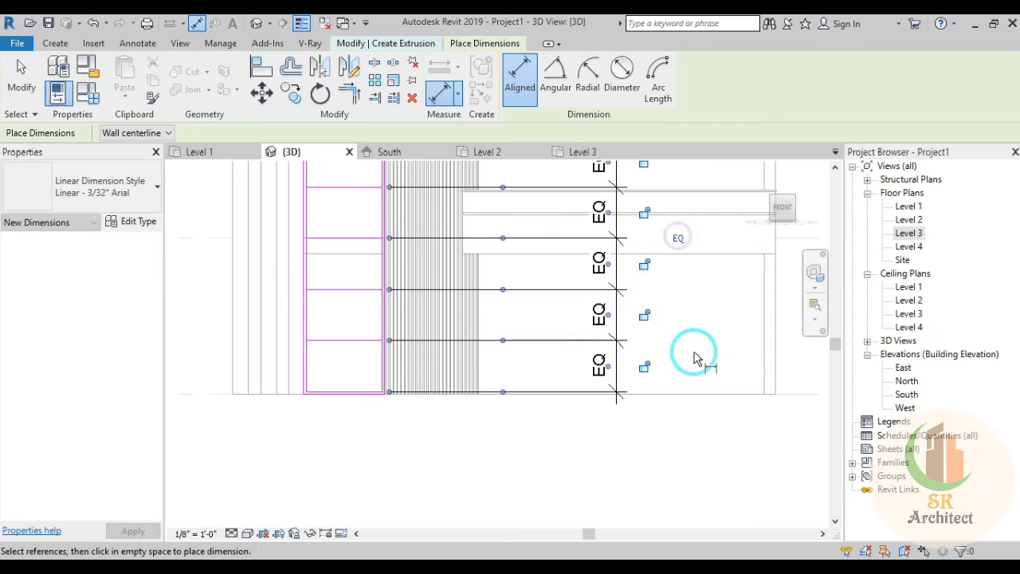
{"action": "scroll", "coordinate": [650, 380], "scroll_direction": "down", "scroll_amount": 2}
{"action": "scroll", "coordinate": [632, 388], "scroll_direction": "down", "scroll_amount": 1}
{"action": "key", "text": "Escape"}
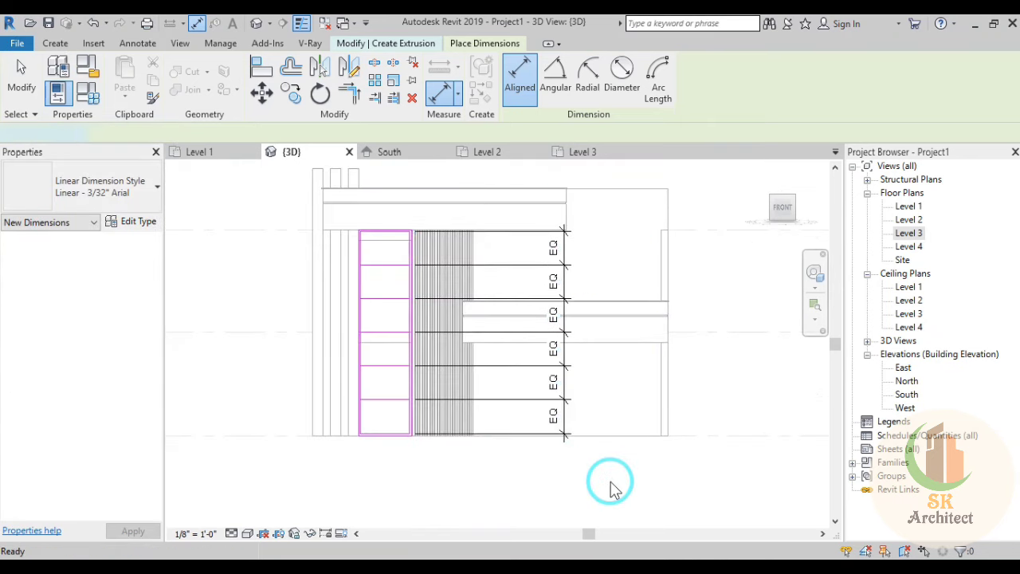
Step: Delete the EQ dimension string while keeping the six even panels, then switch to Pick Lines
{"action": "left_click_drag", "start_coordinate": [631, 492], "coordinate": [498, 207]}
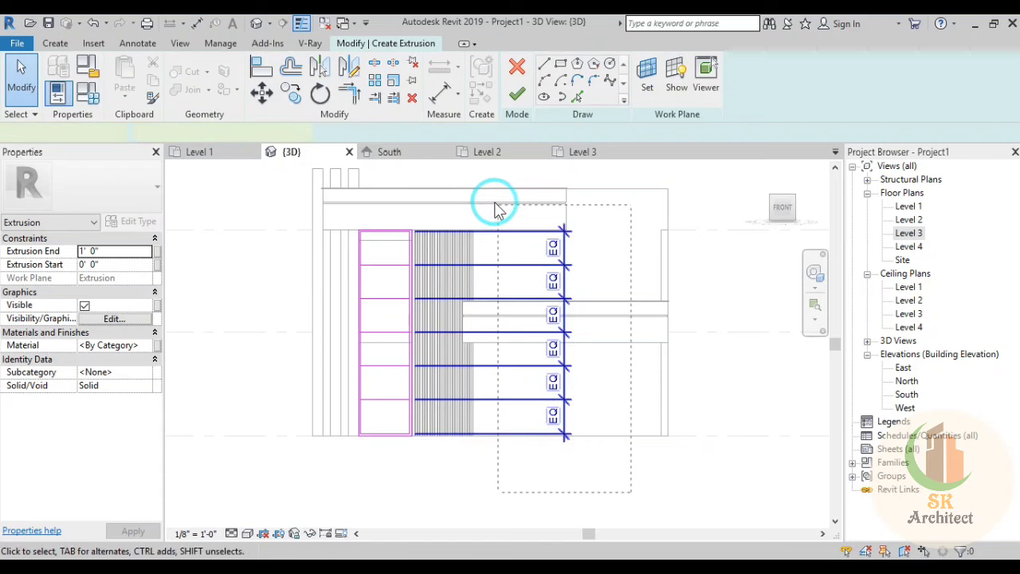
{"action": "key", "text": "Delete"}
{"action": "scroll", "coordinate": [374, 255], "scroll_direction": "up", "scroll_amount": 2}
{"action": "scroll", "coordinate": [398, 271], "scroll_direction": "up", "scroll_amount": 2}
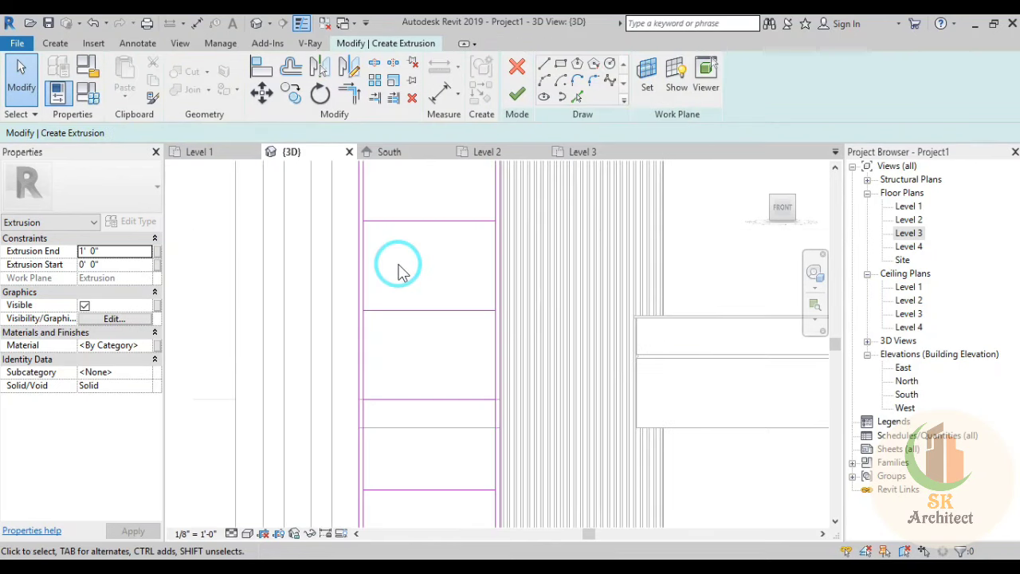
{"action": "scroll", "coordinate": [411, 271], "scroll_direction": "up", "scroll_amount": 1}
{"action": "scroll", "coordinate": [403, 319], "scroll_direction": "up", "scroll_amount": 1}
{"action": "scroll", "coordinate": [403, 334], "scroll_direction": "up", "scroll_amount": 1}
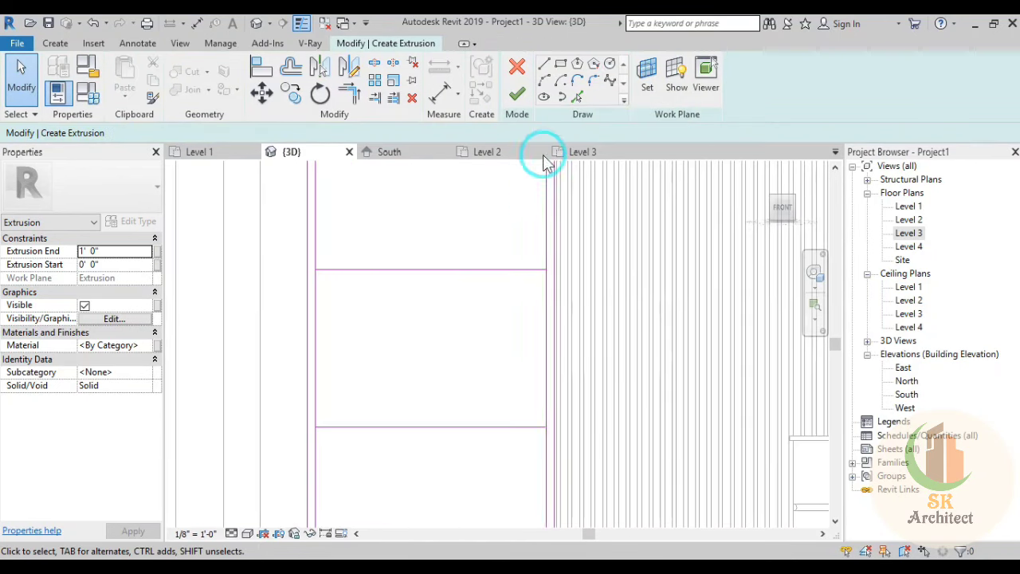
{"action": "left_click", "coordinate": [579, 96]}
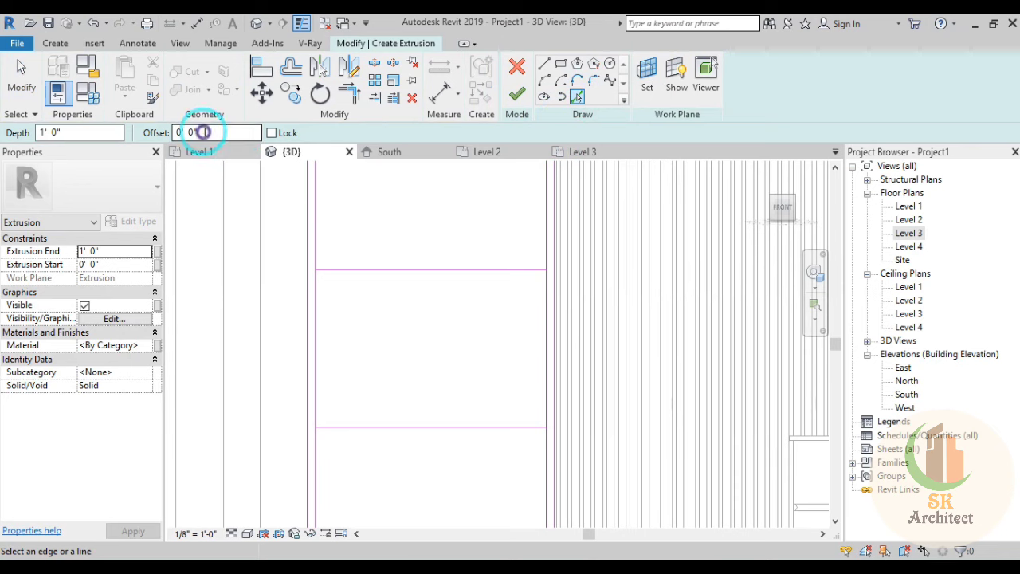
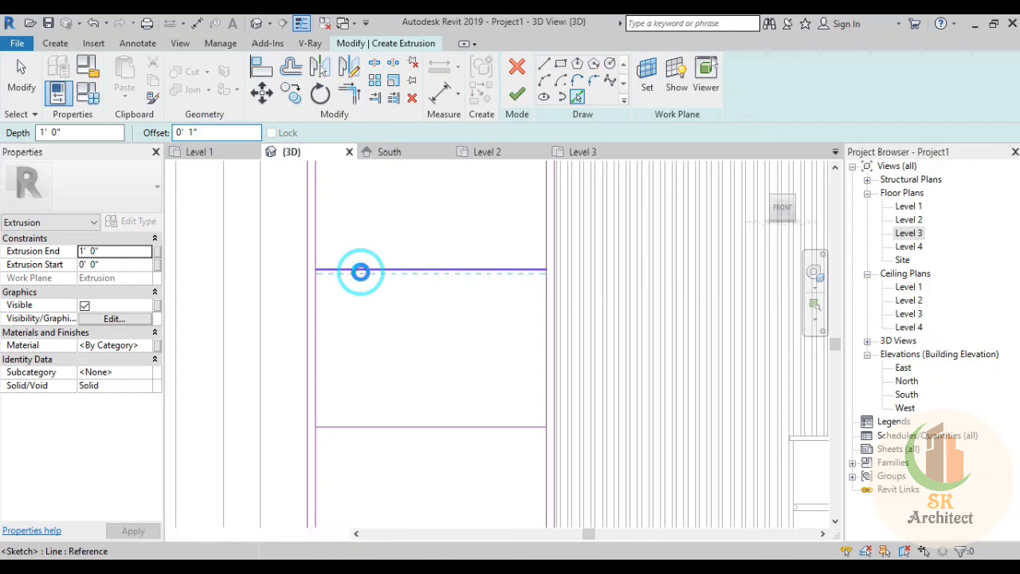
Step: Pick the frame's upper, lower, floor and bottom edges as extrusion sketch lines
{"action": "left_click", "coordinate": [360, 272]}
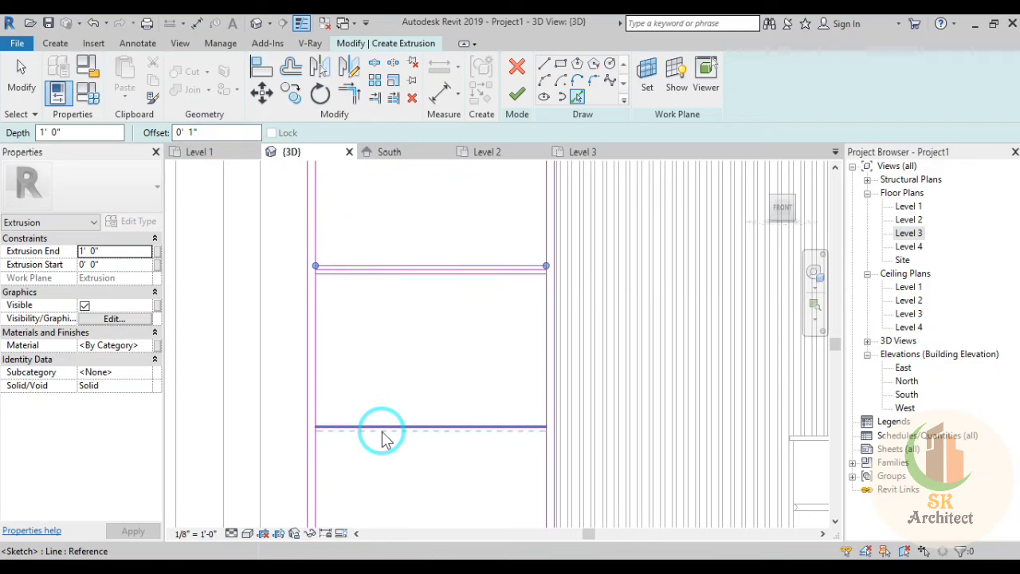
{"action": "left_click", "coordinate": [382, 434]}
{"action": "middle_click_drag", "start_coordinate": [410, 471], "coordinate": [369, 388]}
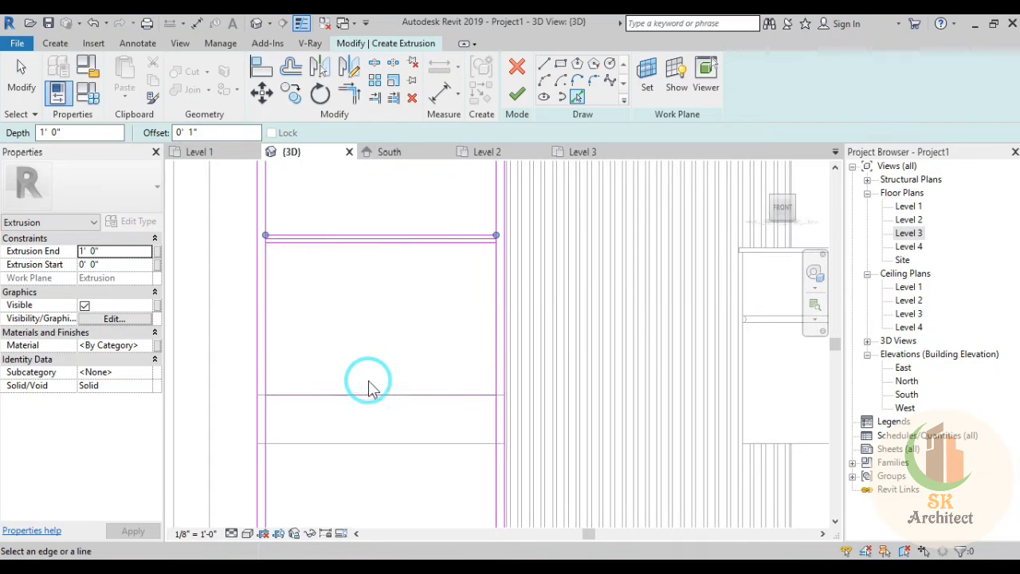
{"action": "left_click", "coordinate": [373, 396]}
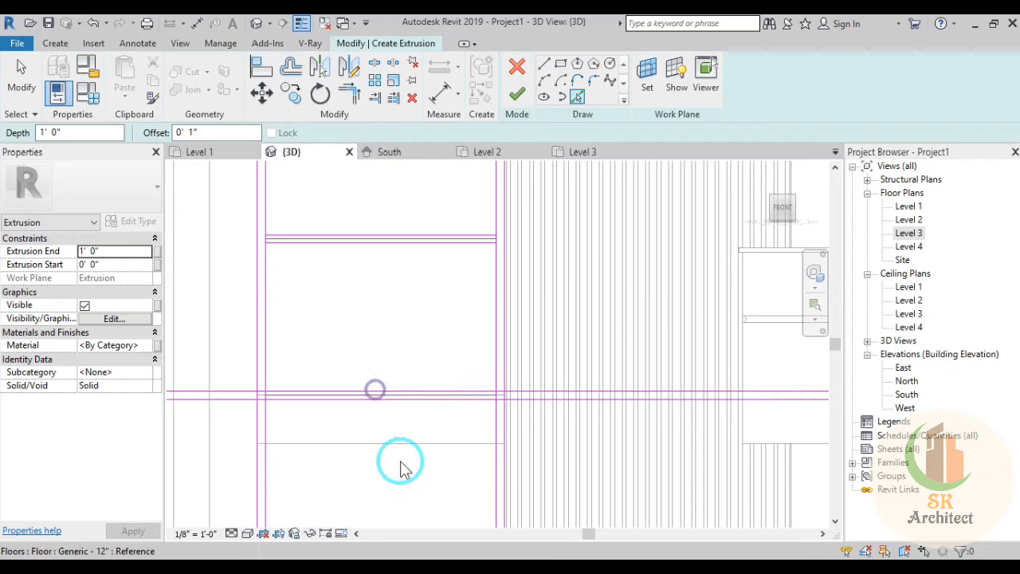
{"action": "middle_click_drag", "start_coordinate": [401, 376], "coordinate": [353, 266]}
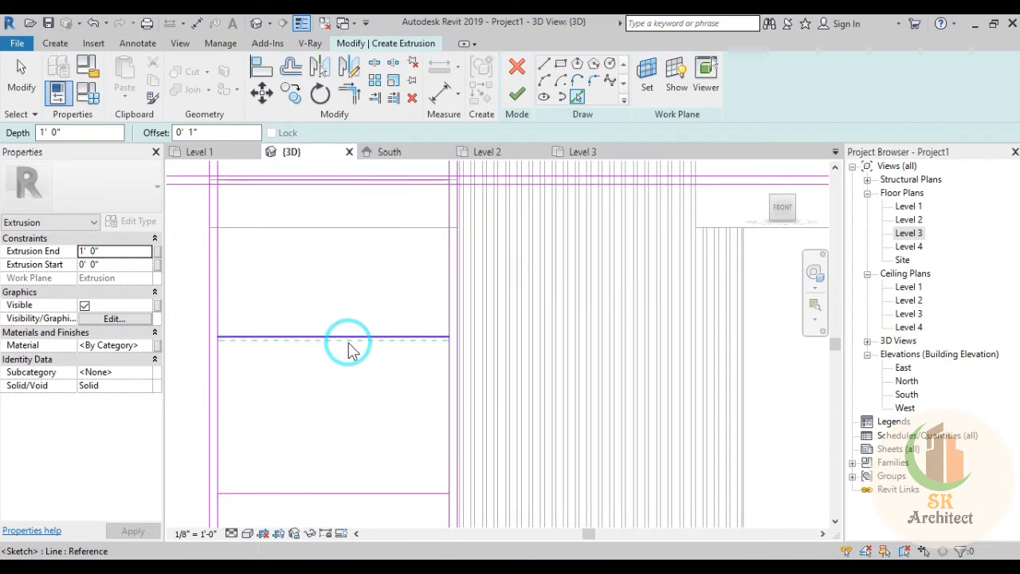
{"action": "left_click", "coordinate": [353, 340]}
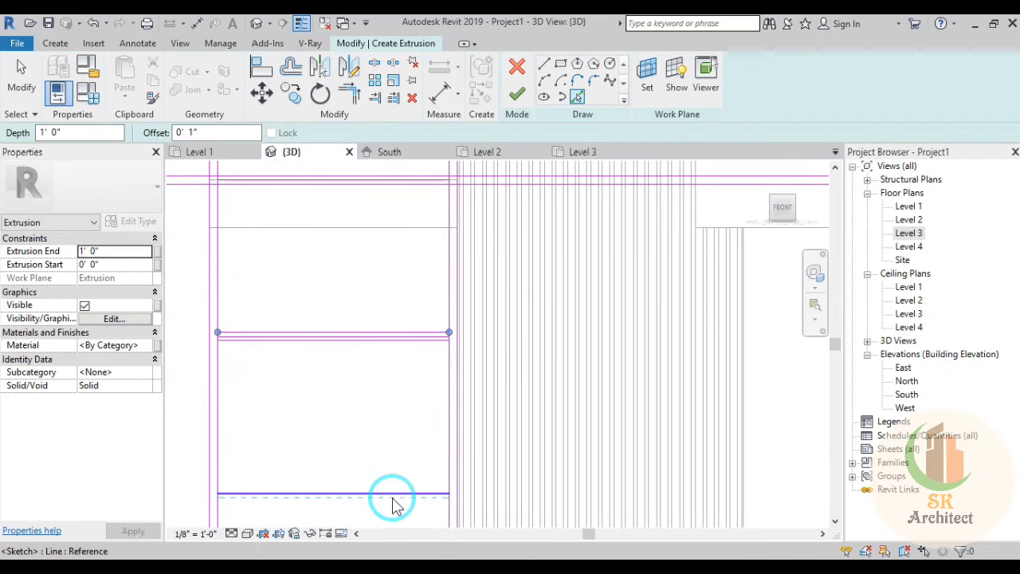
{"action": "left_click", "coordinate": [392, 490]}
{"action": "middle_click_drag", "start_coordinate": [392, 488], "coordinate": [378, 218]}
{"action": "scroll", "coordinate": [379, 441], "scroll_direction": "down", "scroll_amount": 2}
{"action": "middle_click_drag", "start_coordinate": [379, 440], "coordinate": [368, 423]}
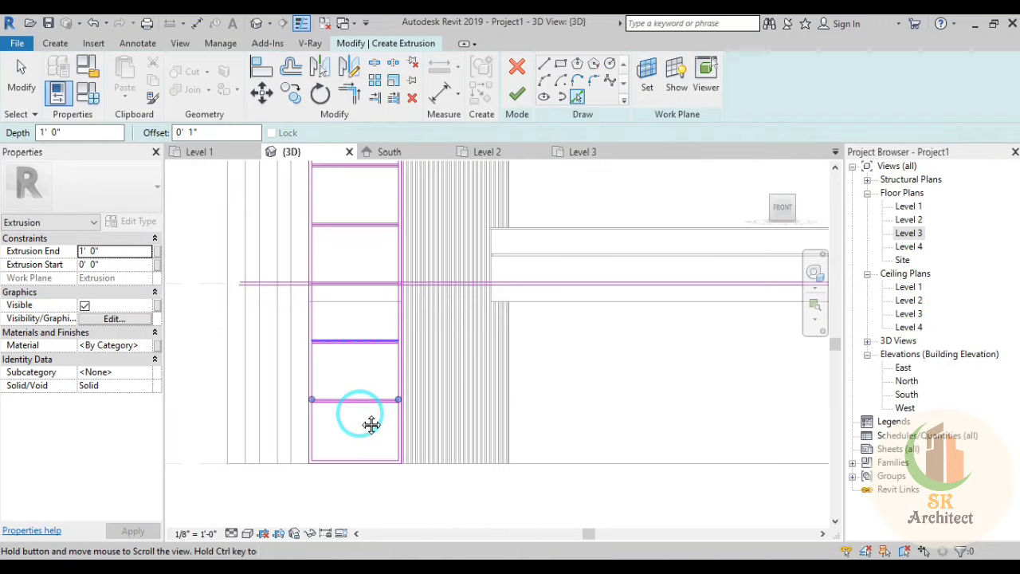
{"action": "scroll", "coordinate": [318, 353], "scroll_direction": "up", "scroll_amount": 1}
{"action": "scroll", "coordinate": [290, 375], "scroll_direction": "up", "scroll_amount": 2}
{"action": "scroll", "coordinate": [291, 375], "scroll_direction": "up", "scroll_amount": 2}
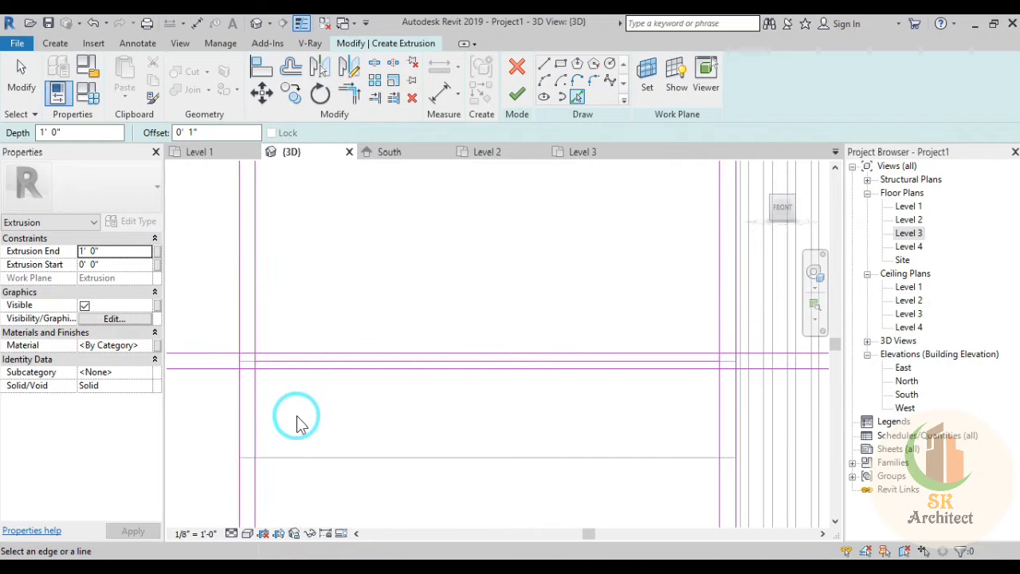
{"action": "scroll", "coordinate": [295, 421], "scroll_direction": "down", "scroll_amount": 1}
{"action": "scroll", "coordinate": [293, 417], "scroll_direction": "down", "scroll_amount": 2}
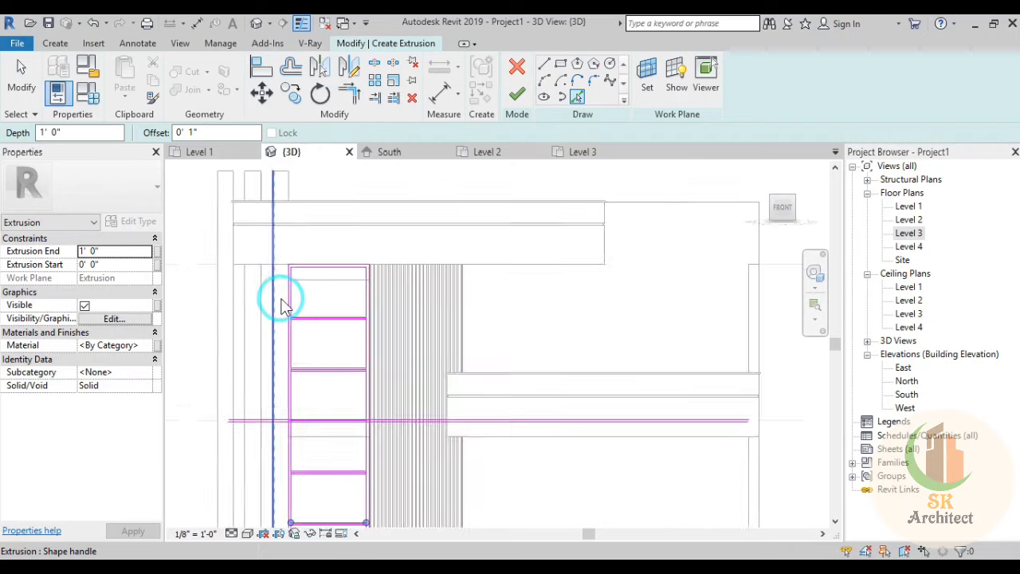
{"action": "scroll", "coordinate": [319, 301], "scroll_direction": "up", "scroll_amount": 2}
{"action": "scroll", "coordinate": [324, 301], "scroll_direction": "up", "scroll_amount": 2}
Step: Split the horizontal and vertical sketch lines where they meet at the frame corner
{"action": "key", "text": "Escape"}
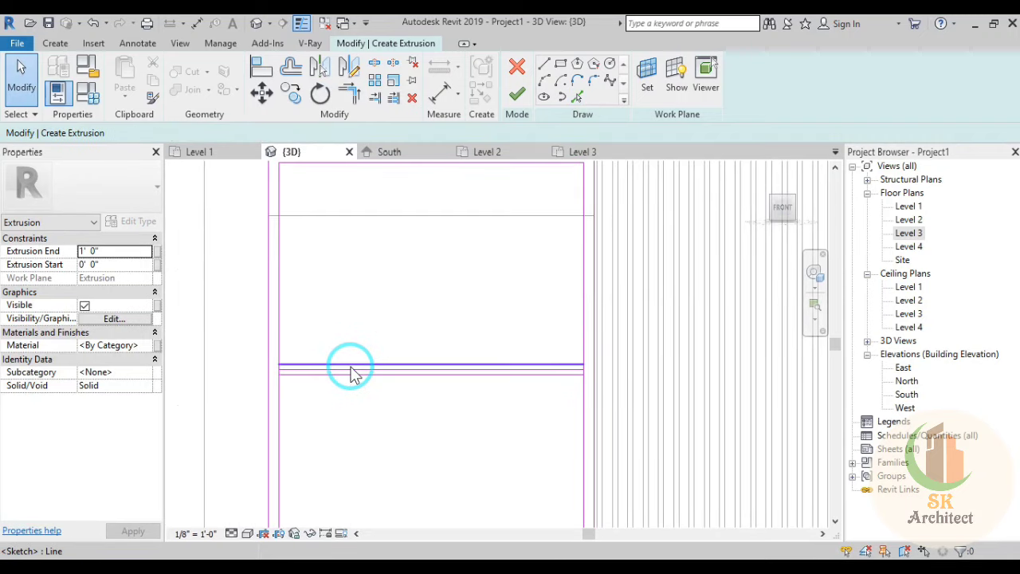
{"action": "scroll", "coordinate": [348, 376], "scroll_direction": "up", "scroll_amount": 1}
{"action": "scroll", "coordinate": [348, 376], "scroll_direction": "up", "scroll_amount": 1}
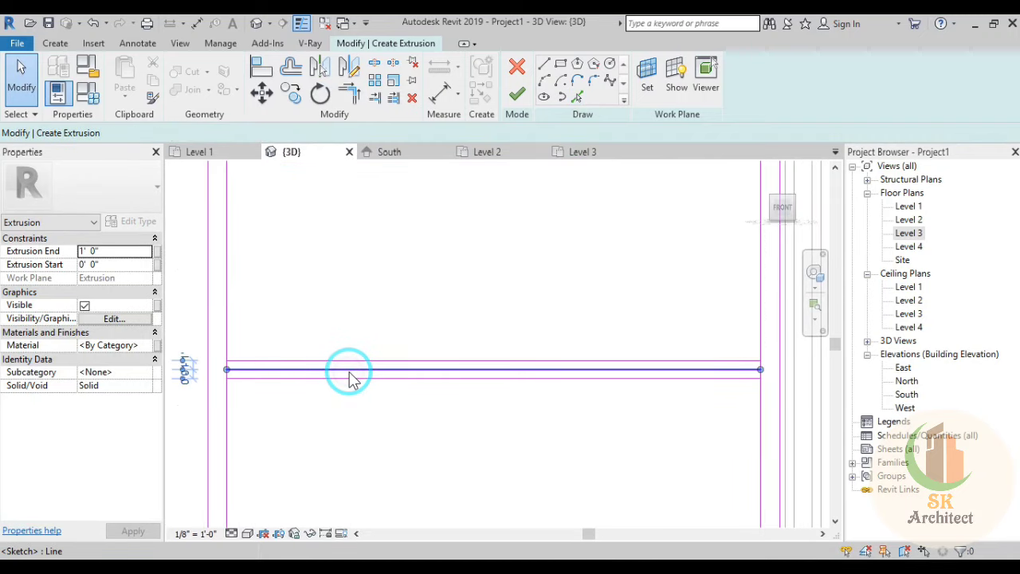
{"action": "left_click", "coordinate": [350, 375]}
{"action": "key", "text": "Escape"}
{"action": "middle_click_drag", "start_coordinate": [295, 392], "coordinate": [324, 396]}
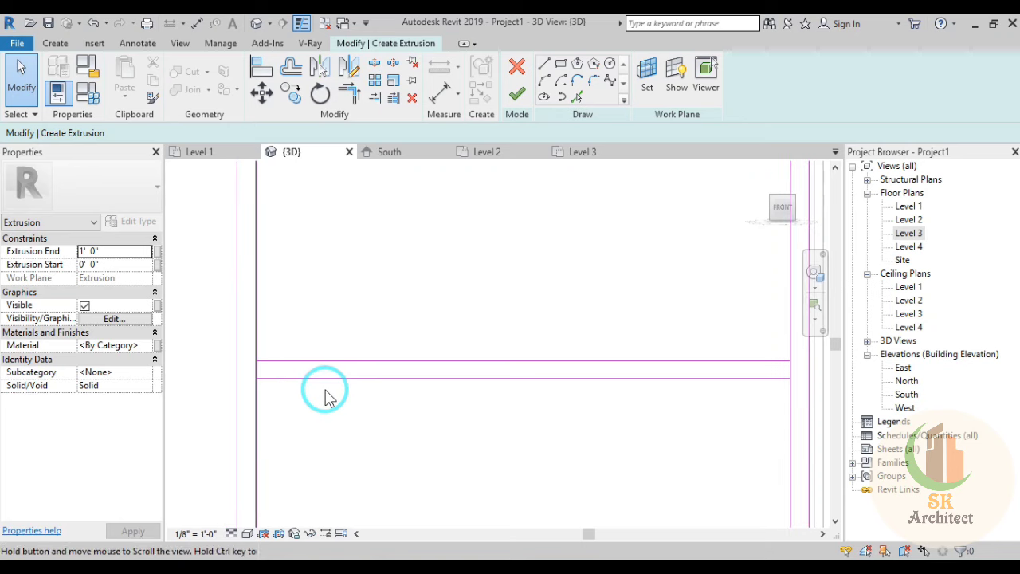
{"action": "scroll", "coordinate": [283, 398], "scroll_direction": "up", "scroll_amount": 1}
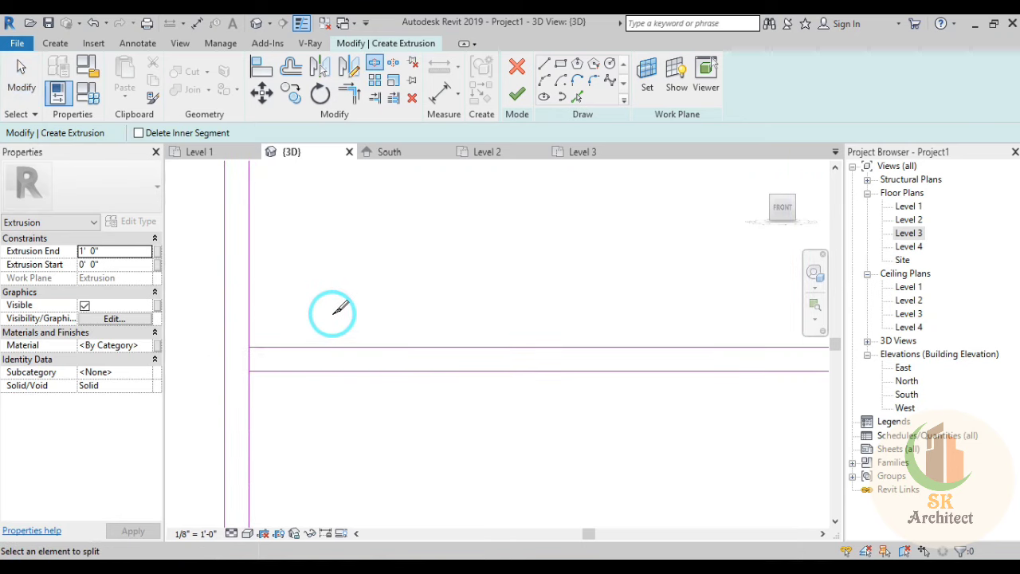
{"action": "left_click", "coordinate": [273, 349]}
{"action": "left_click", "coordinate": [249, 335]}
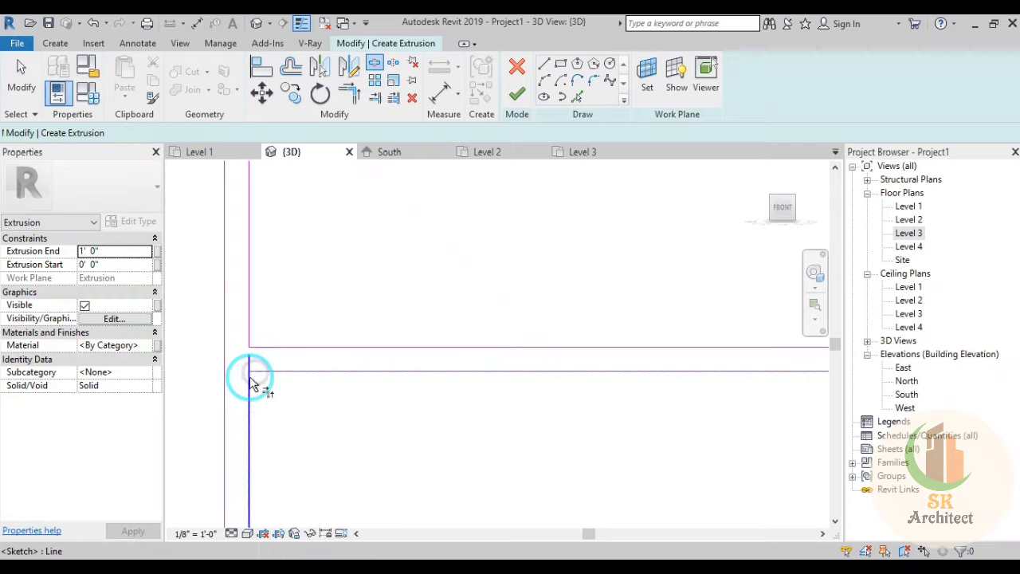
Step: Trim the vertical and horizontal sketch lines to corners (TR), closing each rectangular loop
{"action": "key", "text": "t"}
{"action": "key", "text": "r"}
{"action": "mouse_move", "coordinate": [537, 391]}
{"action": "middle_mouse_down"}
{"action": "mouse_move", "coordinate": [458, 367]}
{"action": "mouse_move", "coordinate": [488, 284]}
{"action": "middle_mouse_up"}
{"action": "scroll", "coordinate": [484, 324], "scroll_direction": "up", "scroll_amount": 1}
{"action": "scroll", "coordinate": [478, 311], "scroll_direction": "down", "scroll_amount": 1}
{"action": "key", "text": "Escape"}
{"action": "scroll", "coordinate": [478, 339], "scroll_direction": "down", "scroll_amount": 1}
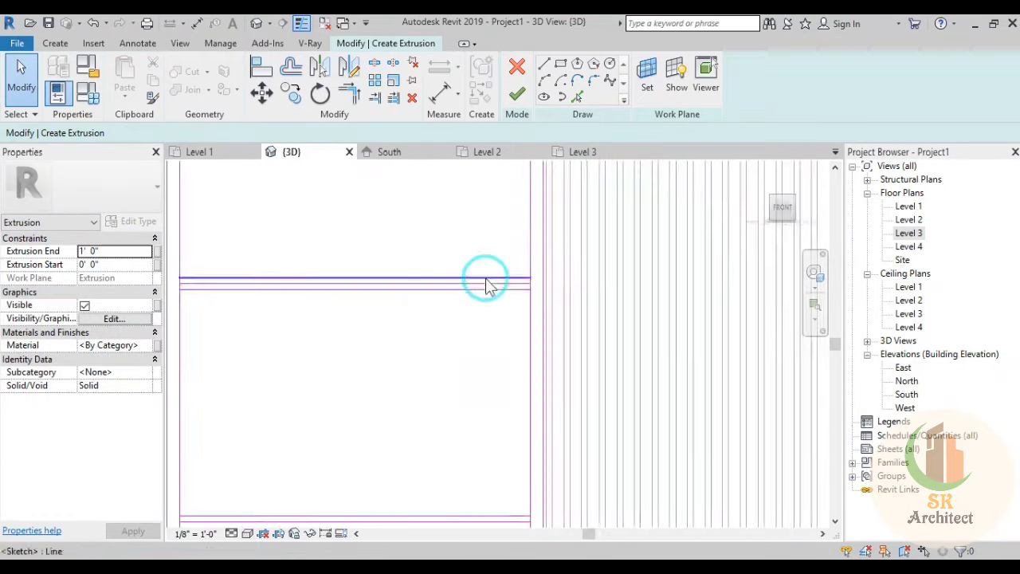
{"action": "scroll", "coordinate": [459, 323], "scroll_direction": "up", "scroll_amount": 1}
{"action": "middle_click_drag", "start_coordinate": [444, 391], "coordinate": [455, 342]}
{"action": "key", "text": "s"}
{"action": "key", "text": "l"}
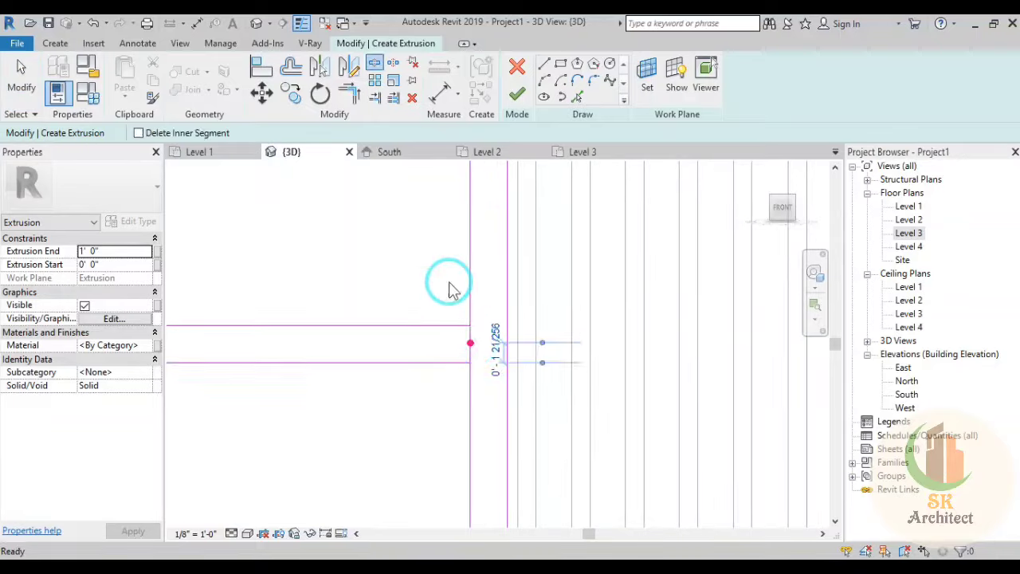
{"action": "key", "text": "t"}
{"action": "key", "text": "r"}
{"action": "middle_click_drag", "start_coordinate": [319, 282], "coordinate": [332, 221]}
{"action": "left_click", "coordinate": [274, 325]}
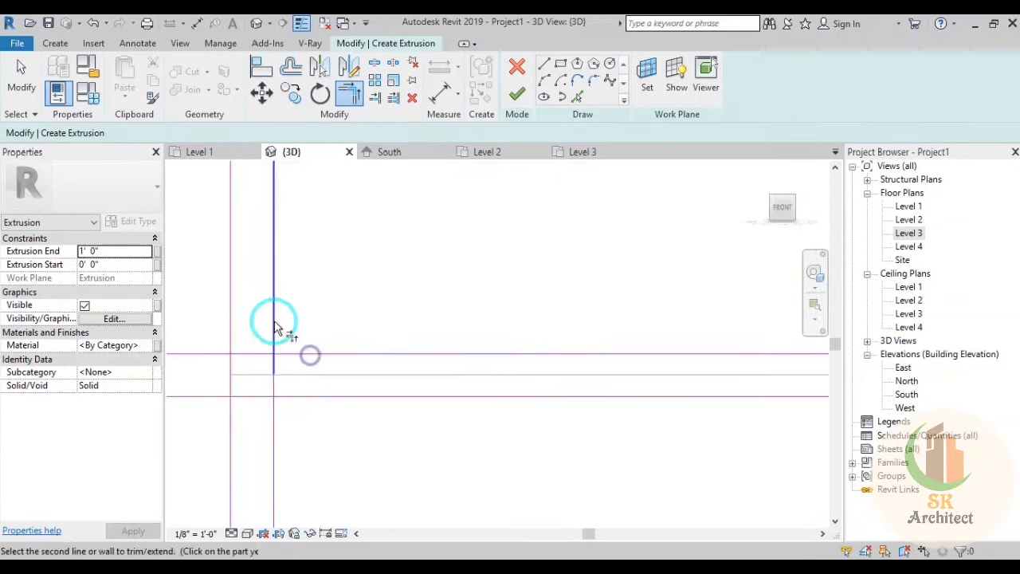
{"action": "left_click", "coordinate": [283, 353]}
{"action": "mouse_move", "coordinate": [296, 383]}
{"action": "middle_mouse_down"}
{"action": "mouse_move", "coordinate": [262, 300]}
{"action": "mouse_move", "coordinate": [399, 401]}
{"action": "middle_mouse_up"}
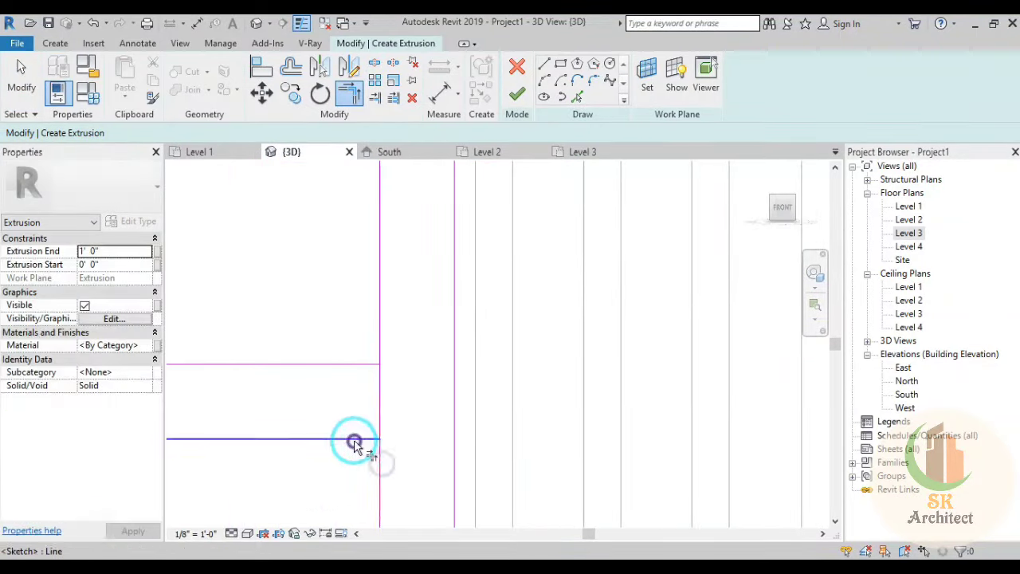
{"action": "mouse_move", "coordinate": [355, 444]}
{"action": "middle_mouse_down"}
{"action": "mouse_move", "coordinate": [303, 353]}
{"action": "mouse_move", "coordinate": [364, 432]}
{"action": "mouse_move", "coordinate": [303, 218]}
{"action": "mouse_move", "coordinate": [263, 337]}
{"action": "mouse_move", "coordinate": [433, 324]}
{"action": "mouse_move", "coordinate": [414, 430]}
{"action": "mouse_move", "coordinate": [388, 428]}
{"action": "middle_mouse_up"}
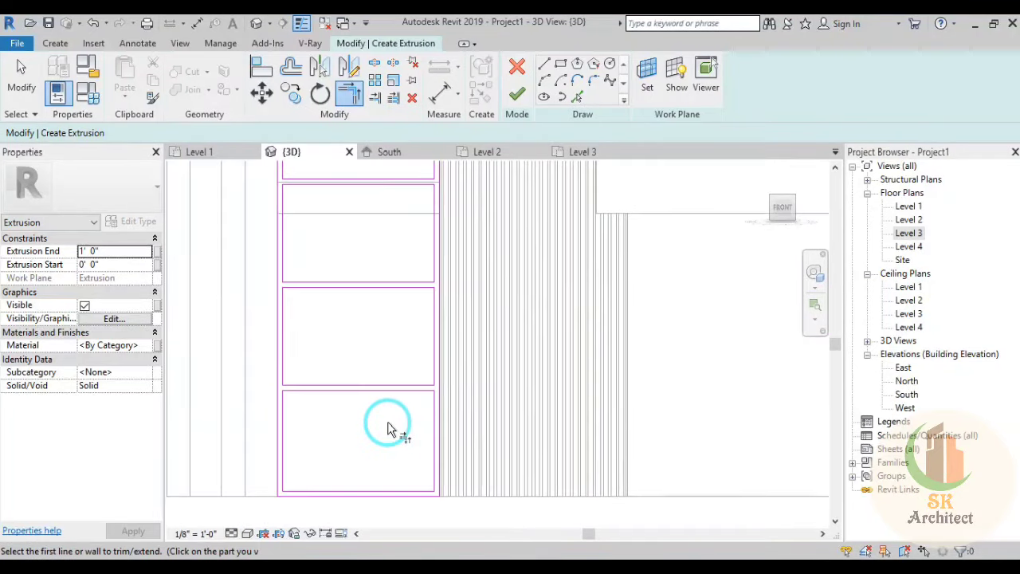
{"action": "scroll", "coordinate": [389, 428], "scroll_direction": "down", "scroll_amount": 2}
{"action": "key", "text": "Escape"}
{"action": "key", "text": "Escape"}
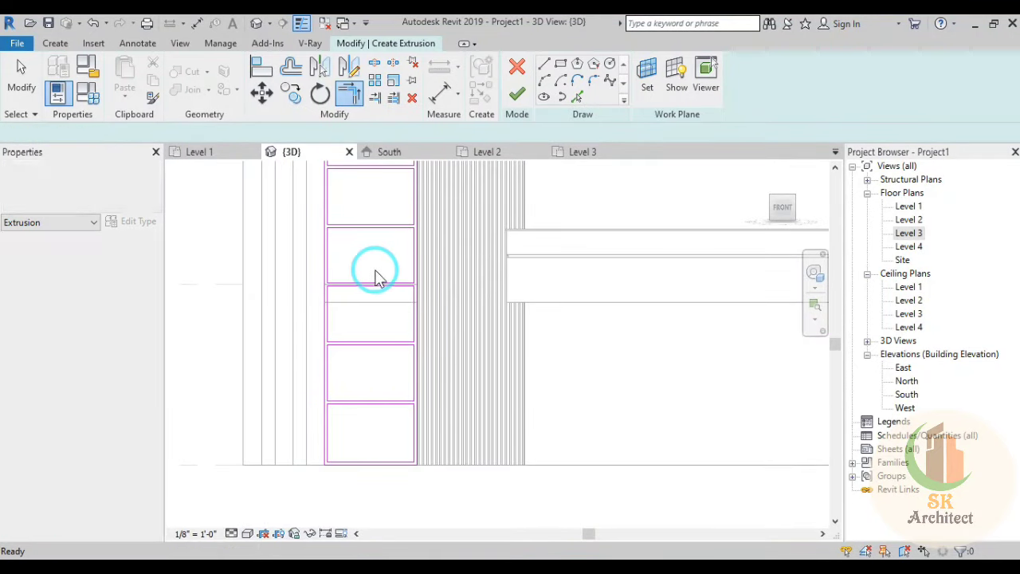
{"action": "mouse_move", "coordinate": [375, 270]}
{"action": "middle_mouse_down"}
{"action": "mouse_move", "coordinate": [355, 360]}
{"action": "mouse_move", "coordinate": [513, 257]}
{"action": "middle_mouse_up"}
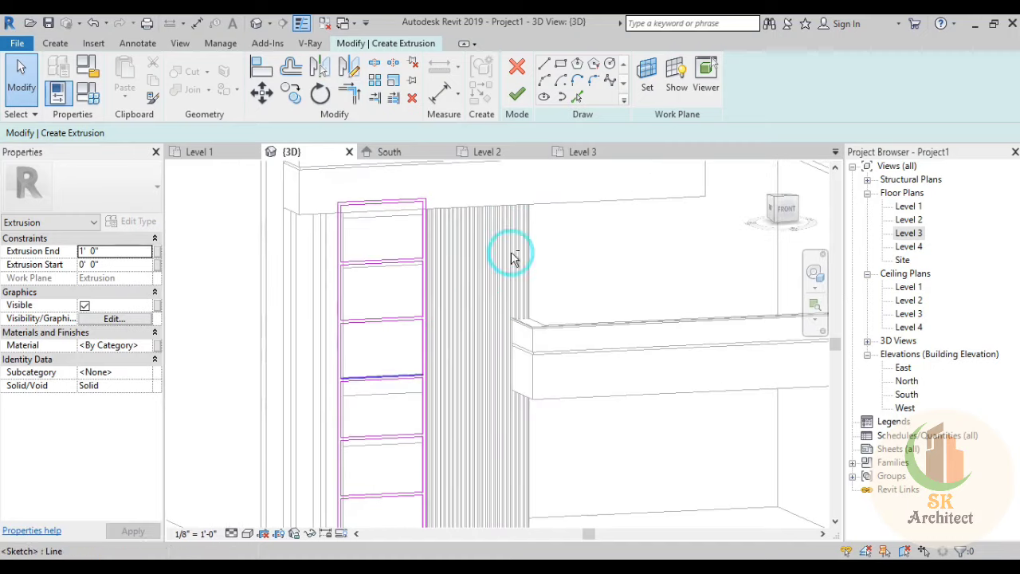
{"action": "middle_click_drag", "start_coordinate": [527, 294], "coordinate": [504, 220], "text": "shift"}
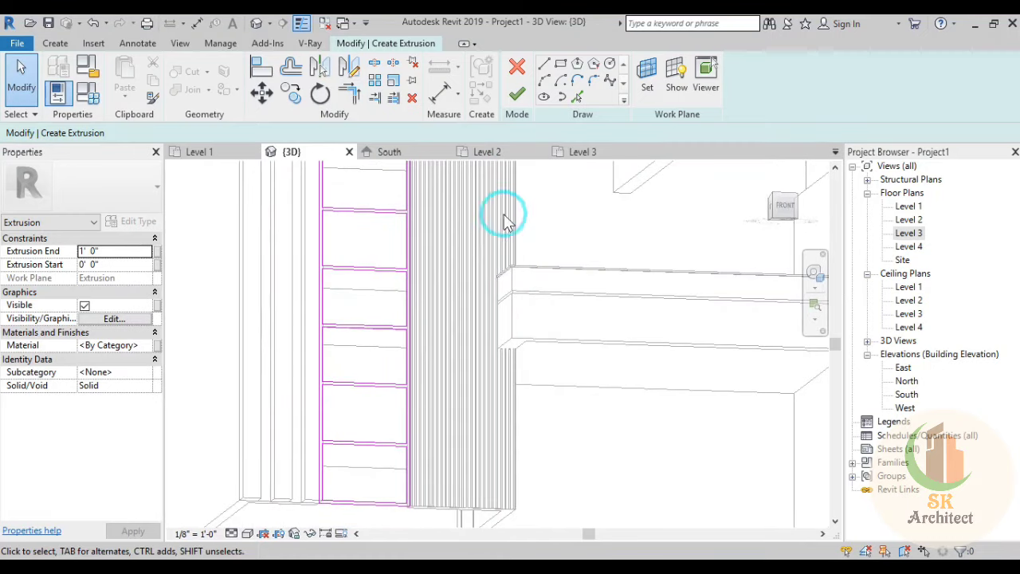
Step: Finish the sketch and give the frame extrusion a 2-inch depth
{"action": "left_click", "coordinate": [516, 99]}
{"action": "middle_click_drag", "start_coordinate": [562, 422], "coordinate": [603, 473], "text": "shift"}
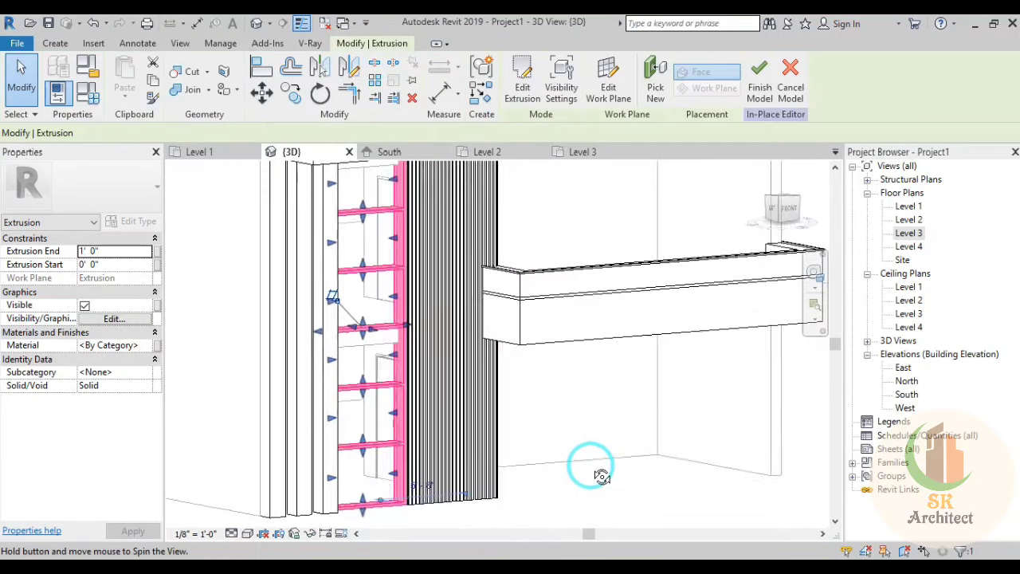
{"action": "left_click", "coordinate": [276, 399]}
{"action": "scroll", "coordinate": [292, 371], "scroll_direction": "up", "scroll_amount": 3}
{"action": "left_click", "coordinate": [135, 250]}
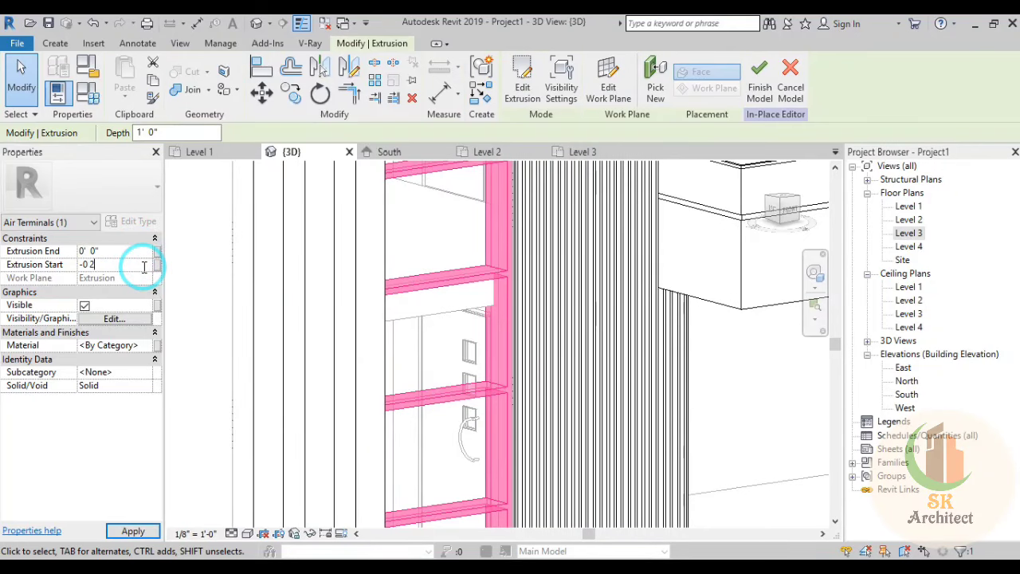
{"action": "left_click", "coordinate": [356, 327]}
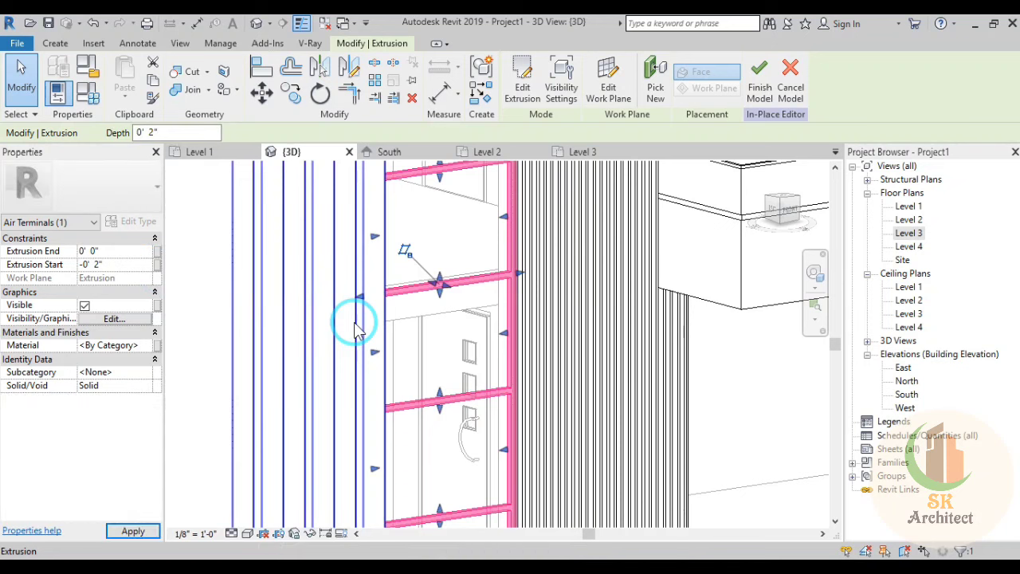
{"action": "left_click", "coordinate": [296, 303]}
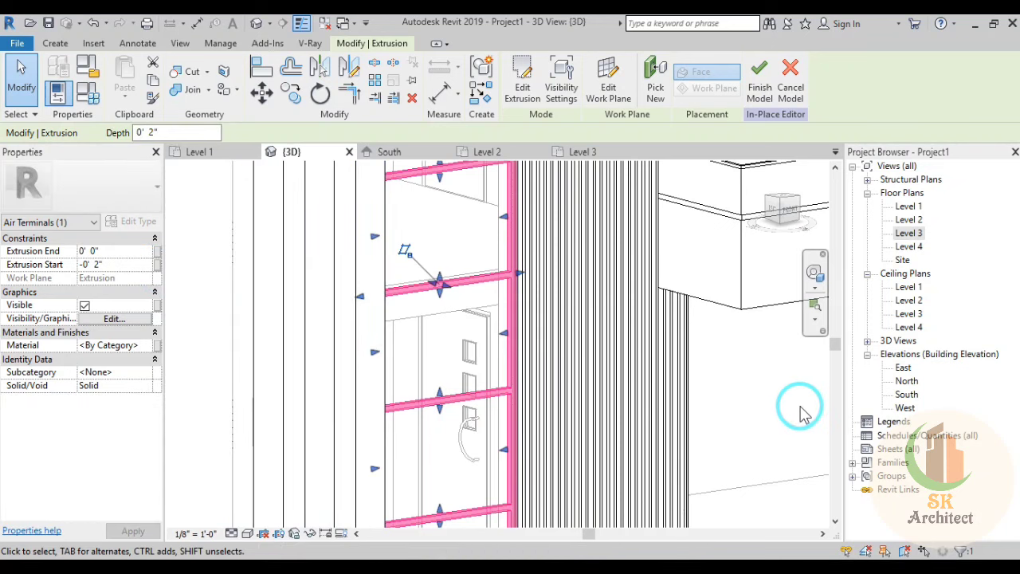
Step: Check the frame extrusion's start value and orbit to the front to face the striped grille
{"action": "middle_click_drag", "start_coordinate": [780, 422], "coordinate": [515, 269], "text": "shift"}
{"action": "middle_click_drag", "start_coordinate": [486, 446], "coordinate": [454, 375]}
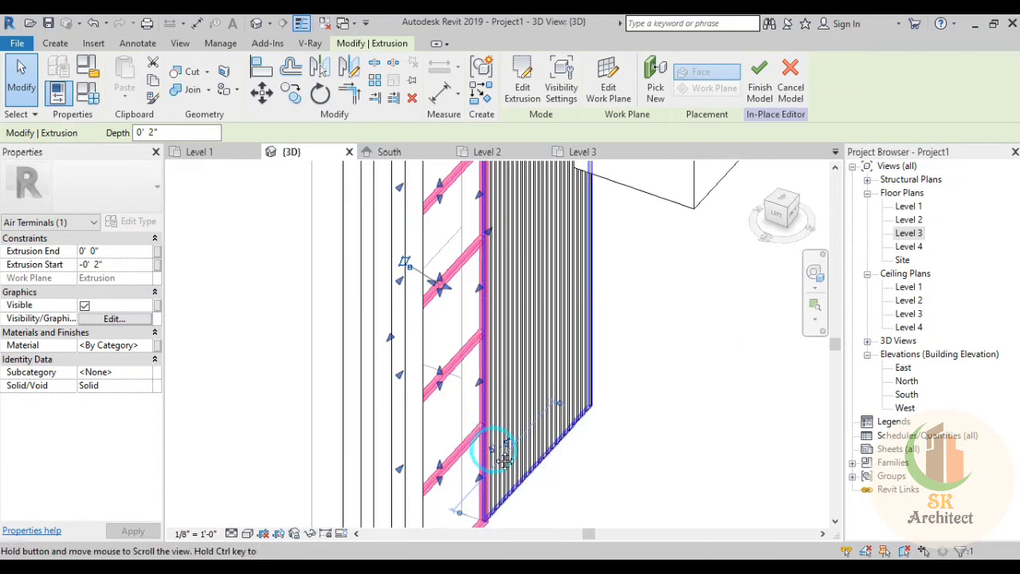
{"action": "scroll", "coordinate": [454, 375], "scroll_direction": "up", "scroll_amount": 3}
{"action": "scroll", "coordinate": [376, 353], "scroll_direction": "up", "scroll_amount": 3}
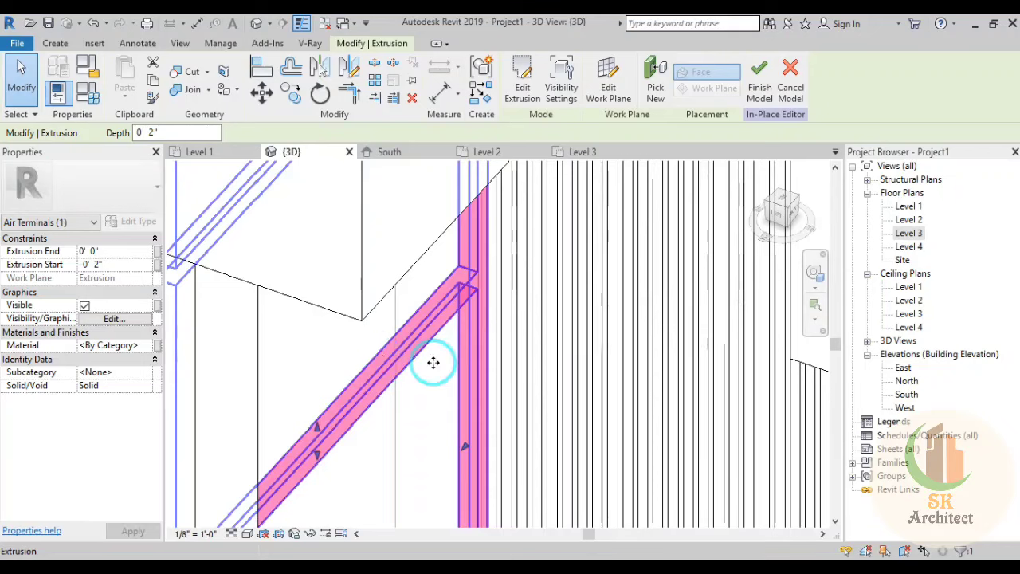
{"action": "key", "text": "Escape"}
{"action": "middle_click_drag", "start_coordinate": [587, 371], "coordinate": [515, 357], "text": "shift"}
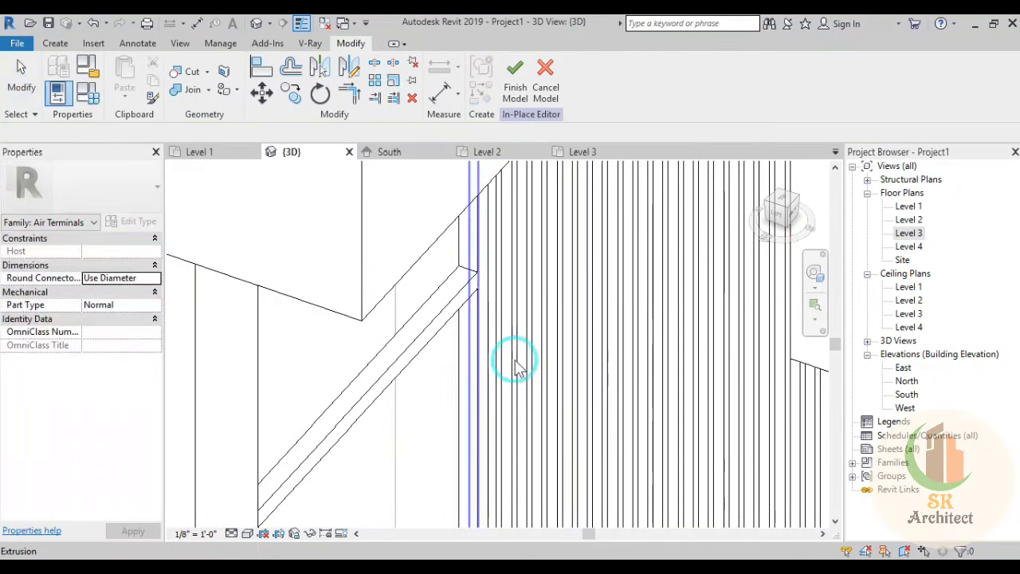
{"action": "scroll", "coordinate": [661, 422], "scroll_direction": "down", "scroll_amount": 3}
{"action": "mouse_move", "coordinate": [661, 421]}
{"action": "middle_mouse_down", "text": "shift"}
{"action": "mouse_move", "coordinate": [466, 333]}
{"action": "mouse_move", "coordinate": [425, 353]}
{"action": "mouse_move", "coordinate": [406, 342]}
{"action": "mouse_move", "coordinate": [400, 307]}
{"action": "middle_mouse_up", "text": "shift"}
{"action": "scroll", "coordinate": [400, 307], "scroll_direction": "up", "scroll_amount": 3}
{"action": "left_click", "coordinate": [467, 353]}
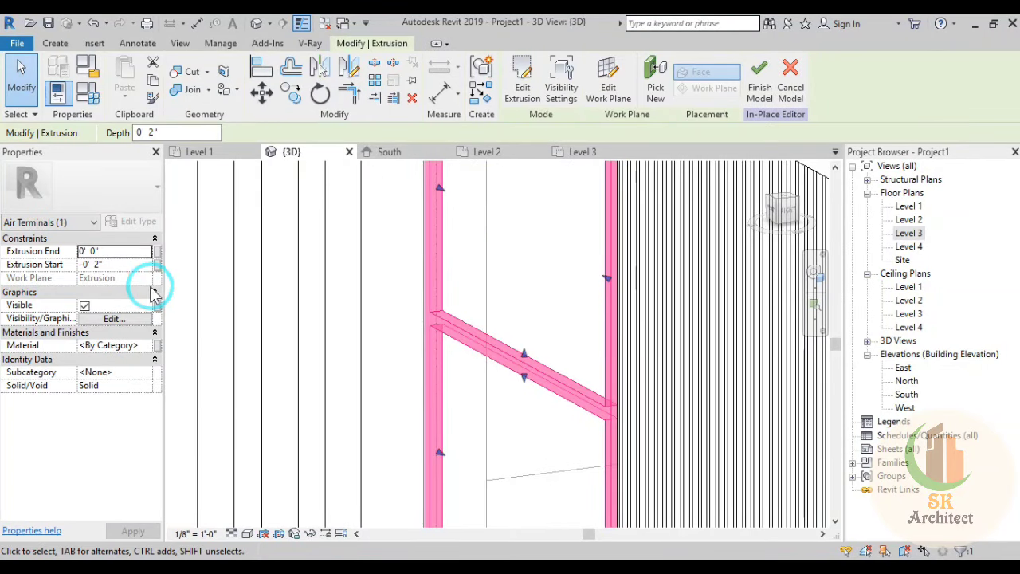
{"action": "left_click", "coordinate": [104, 264]}
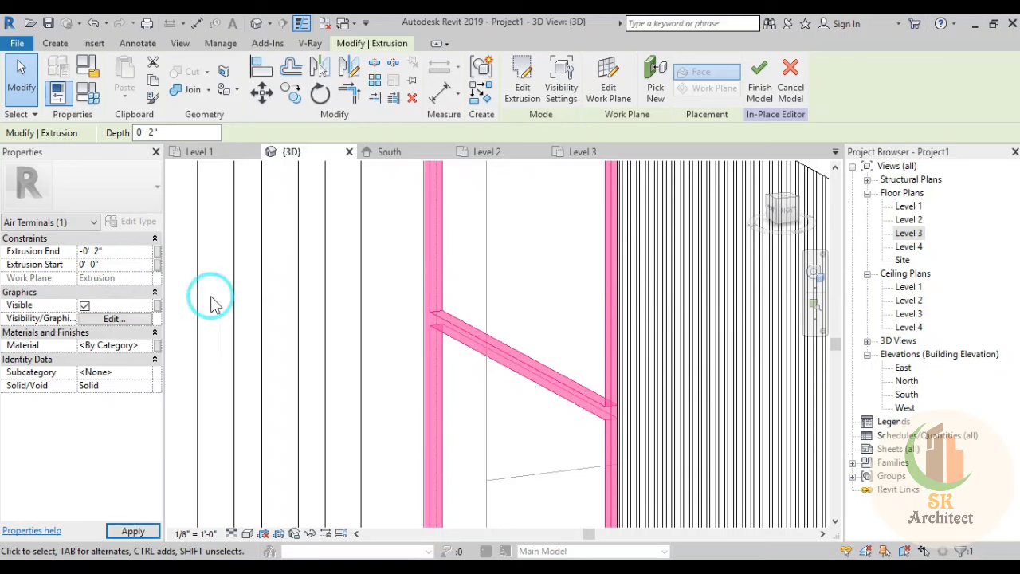
{"action": "scroll", "coordinate": [312, 322], "scroll_direction": "down", "scroll_amount": 2}
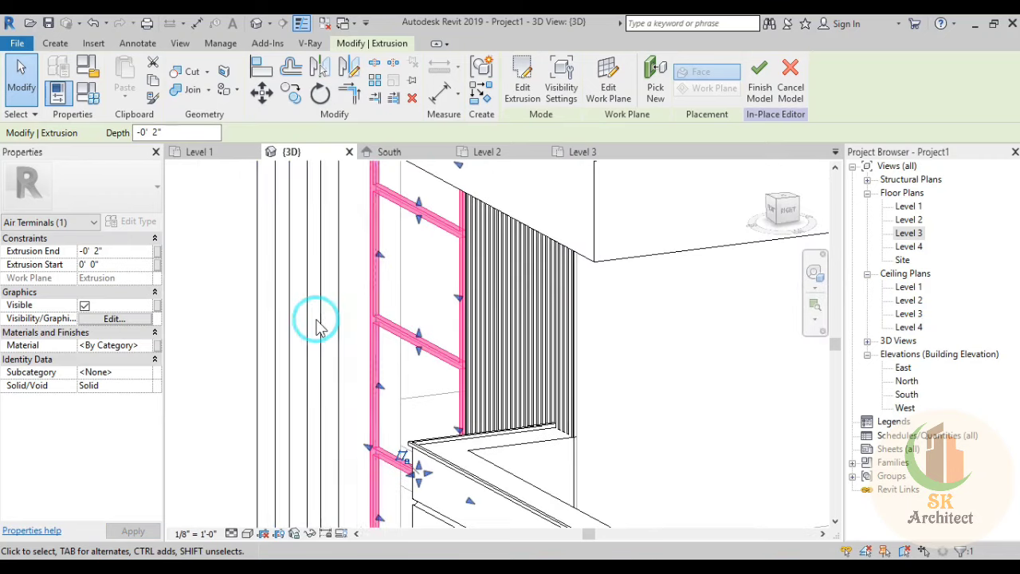
{"action": "mouse_move", "coordinate": [316, 323]}
{"action": "middle_mouse_down", "text": "shift"}
{"action": "mouse_move", "coordinate": [425, 274]}
{"action": "mouse_move", "coordinate": [506, 273]}
{"action": "mouse_move", "coordinate": [542, 287]}
{"action": "mouse_move", "coordinate": [519, 325]}
{"action": "mouse_move", "coordinate": [752, 217]}
{"action": "mouse_move", "coordinate": [765, 251]}
{"action": "middle_mouse_up", "text": "shift"}
{"action": "key", "text": "Escape"}
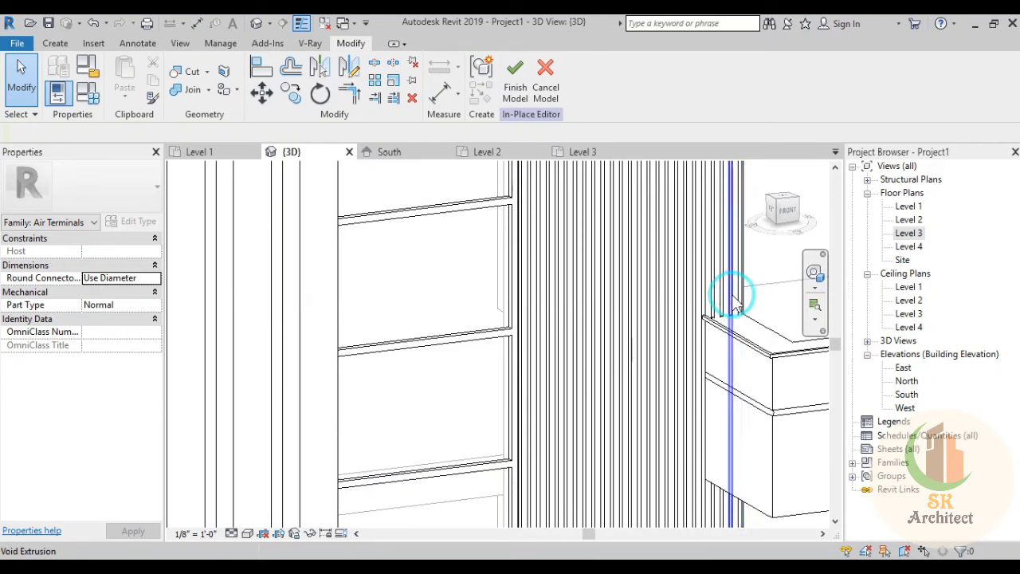
Step: Temporarily hide the striped grille extrusion
{"action": "left_click", "coordinate": [737, 302]}
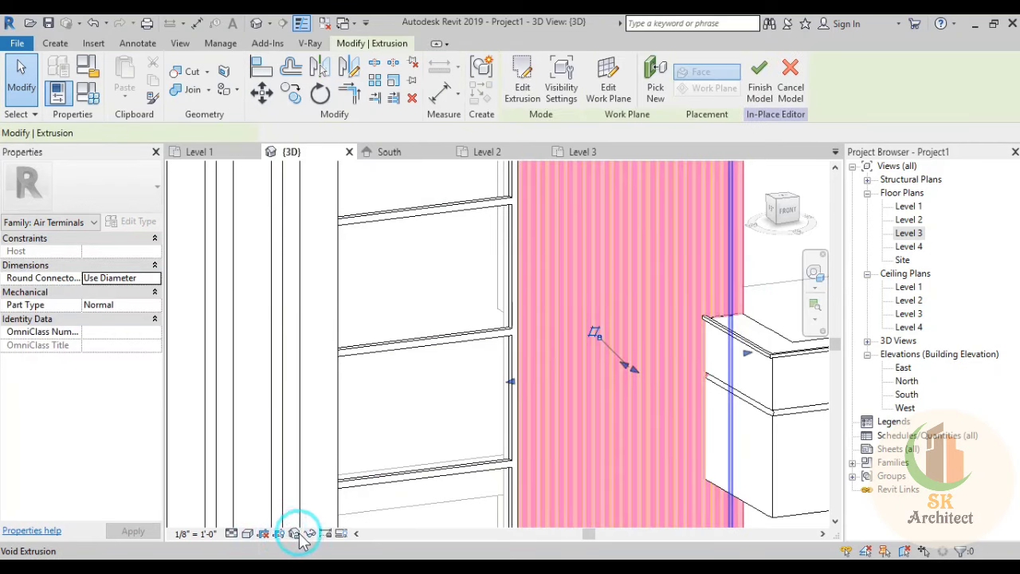
{"action": "left_click", "coordinate": [310, 533]}
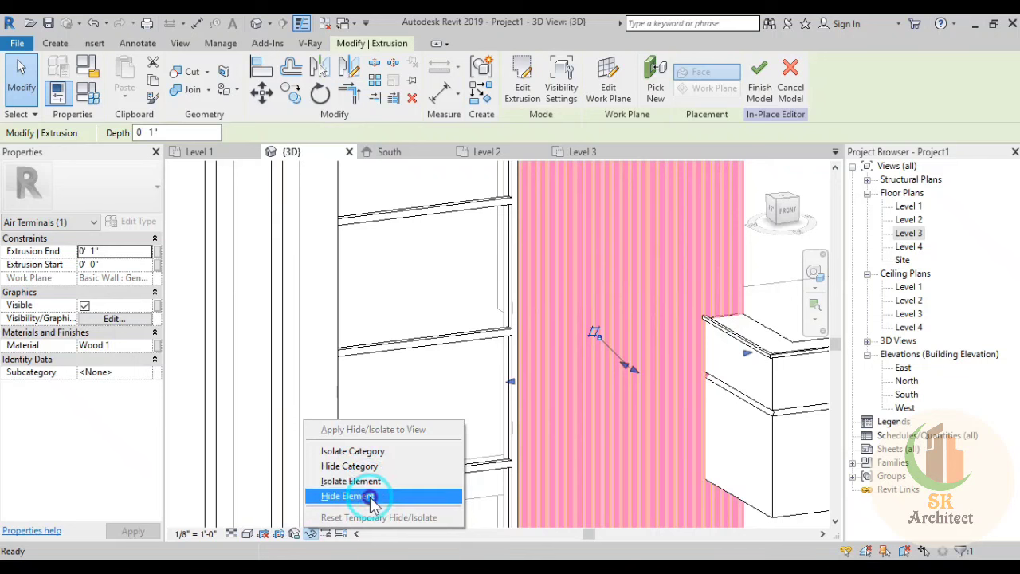
{"action": "left_click", "coordinate": [350, 495]}
{"action": "scroll", "coordinate": [343, 351], "scroll_direction": "down", "scroll_amount": 2}
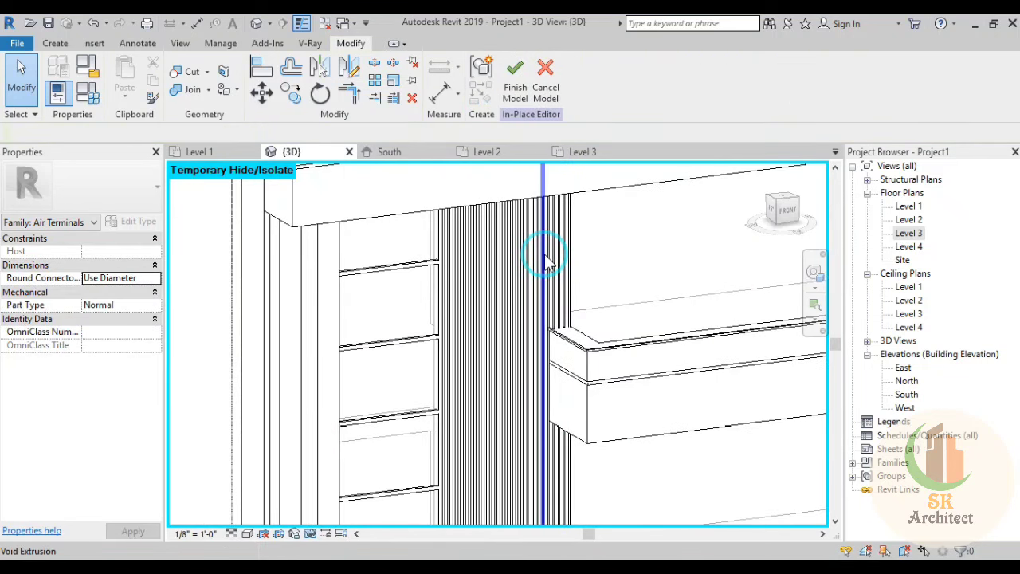
{"action": "scroll", "coordinate": [547, 259], "scroll_direction": "down", "scroll_amount": 1}
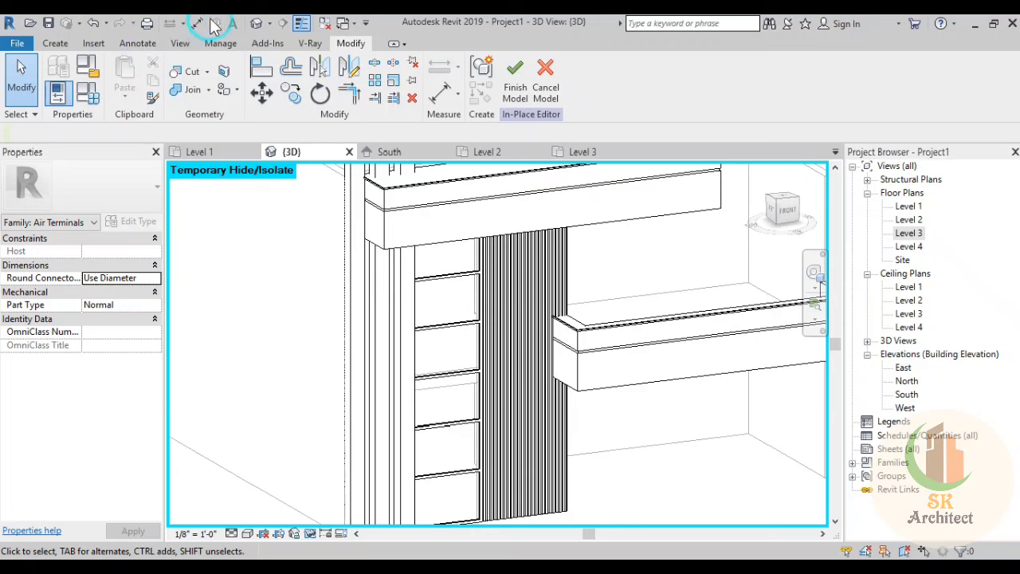
{"action": "scroll", "coordinate": [409, 248], "scroll_direction": "up", "scroll_amount": 2}
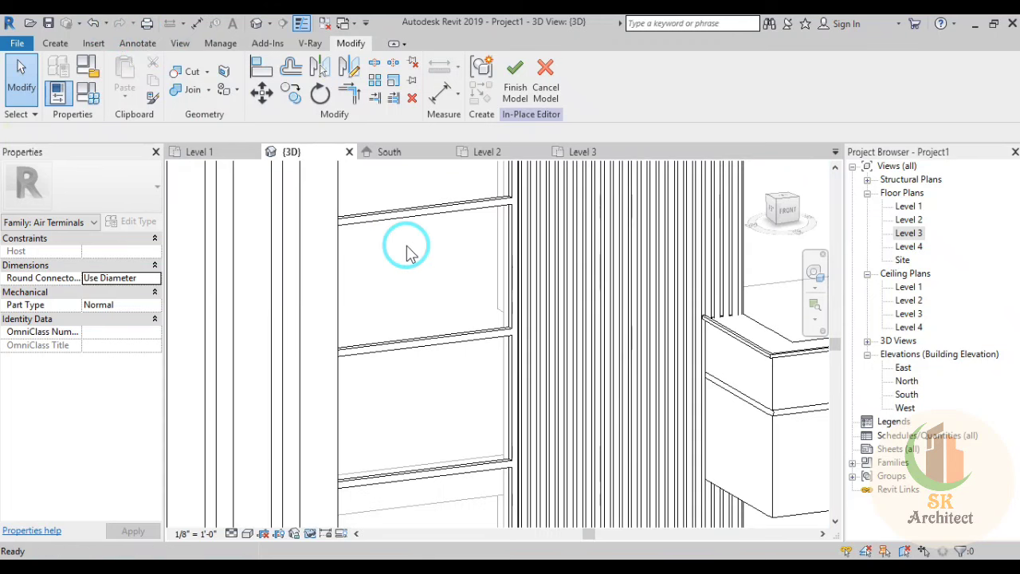
{"action": "scroll", "coordinate": [422, 243], "scroll_direction": "down", "scroll_amount": 3}
{"action": "scroll", "coordinate": [426, 244], "scroll_direction": "down", "scroll_amount": 2}
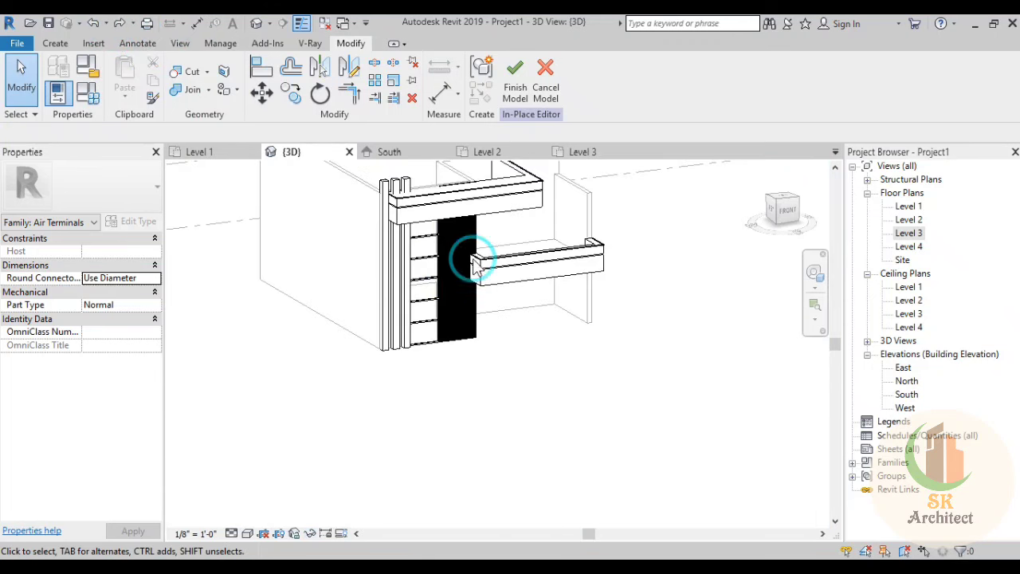
Step: Temporarily isolate the dark grille block and its parts, then clear the selection
{"action": "left_click_drag", "start_coordinate": [519, 410], "coordinate": [415, 372]}
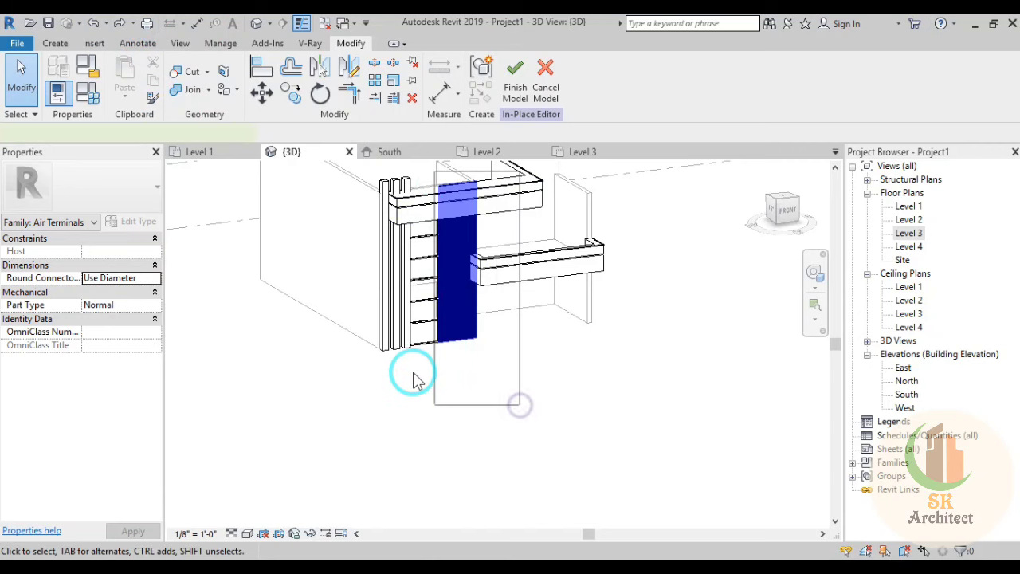
{"action": "left_click", "coordinate": [310, 534]}
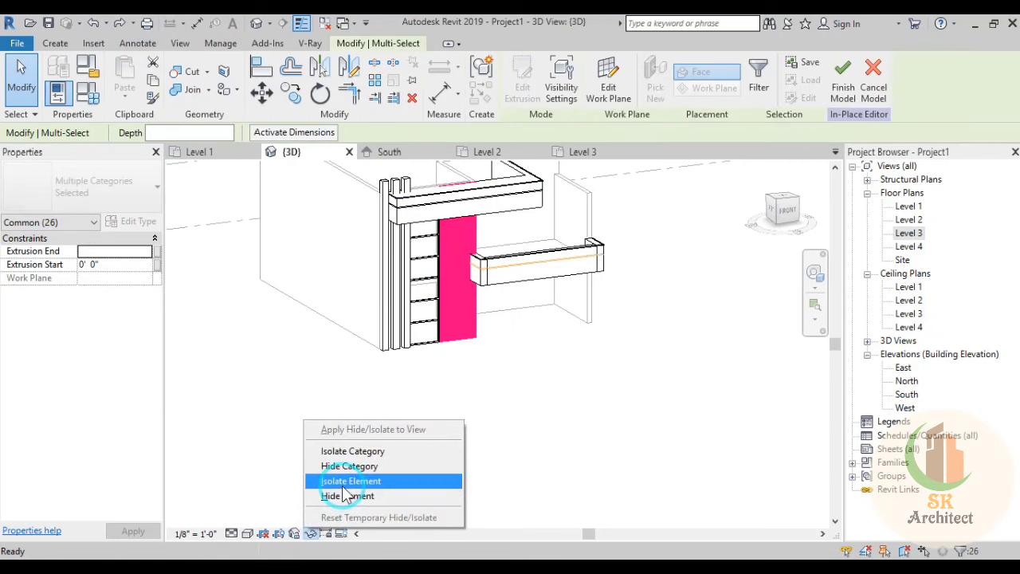
{"action": "left_click", "coordinate": [357, 494]}
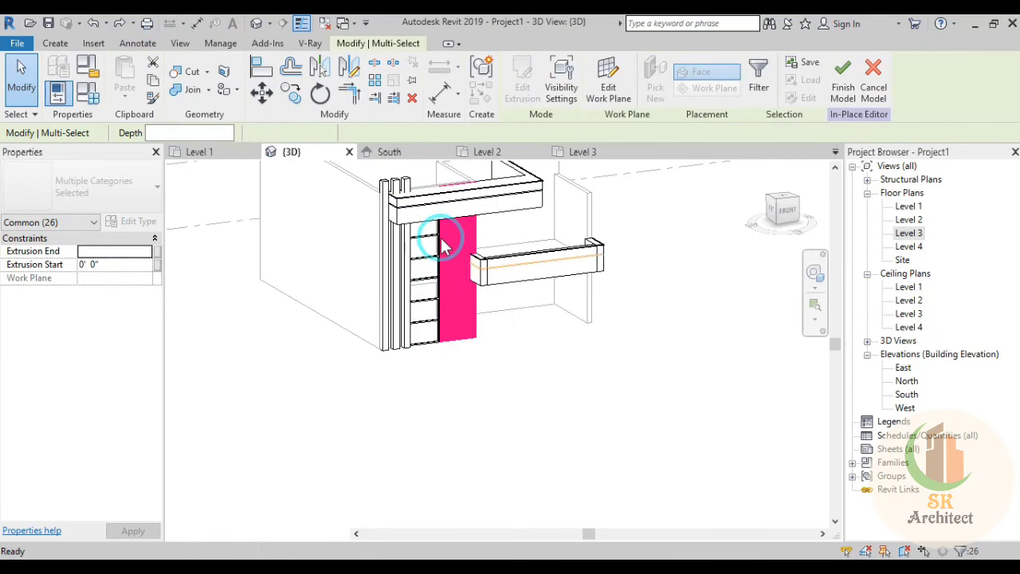
{"action": "scroll", "coordinate": [446, 235], "scroll_direction": "up", "scroll_amount": 2}
{"action": "scroll", "coordinate": [434, 212], "scroll_direction": "down", "scroll_amount": 1}
{"action": "scroll", "coordinate": [421, 187], "scroll_direction": "down", "scroll_amount": 1}
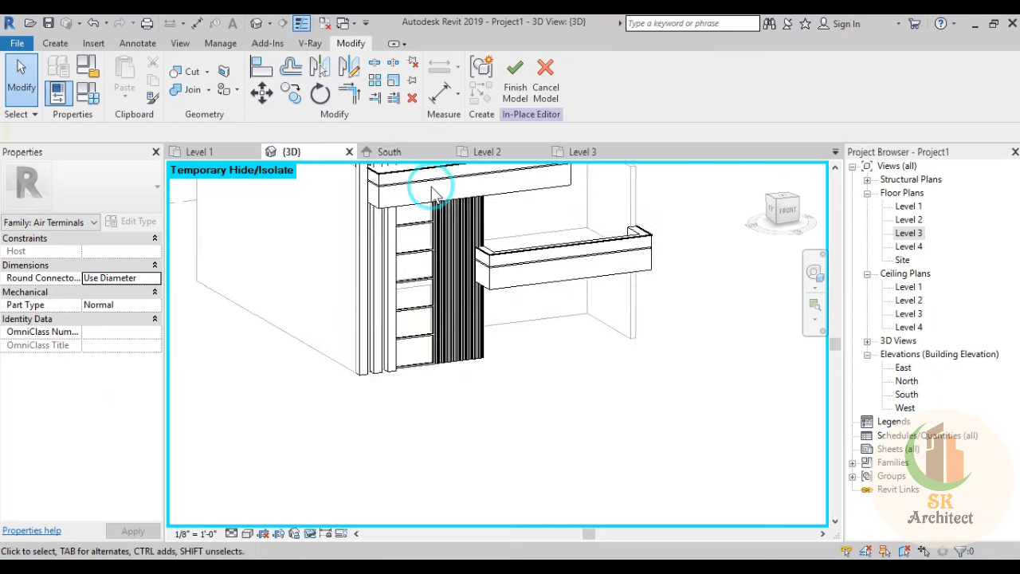
{"action": "scroll", "coordinate": [452, 230], "scroll_direction": "down", "scroll_amount": 2}
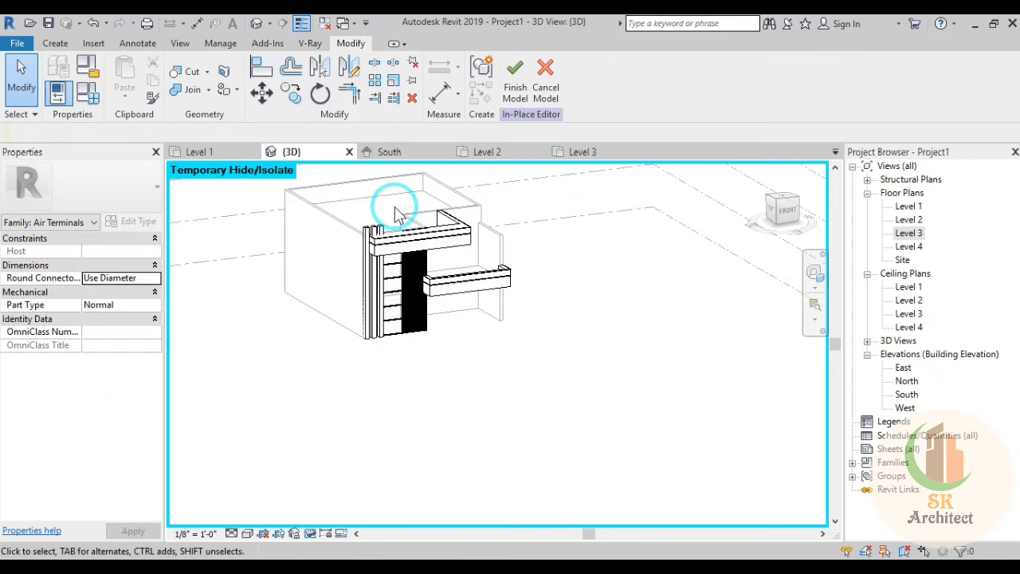
{"action": "mouse_move", "coordinate": [395, 207]}
{"action": "left_mouse_down"}
{"action": "mouse_move", "coordinate": [470, 384]}
{"action": "mouse_move", "coordinate": [485, 387]}
{"action": "left_mouse_up"}
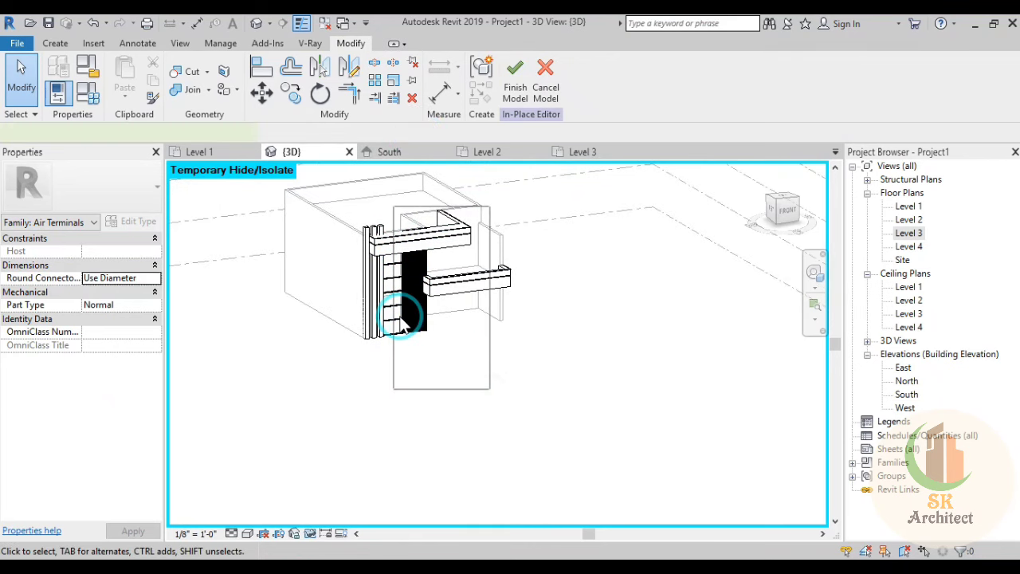
{"action": "scroll", "coordinate": [410, 303], "scroll_direction": "up", "scroll_amount": 3}
{"action": "scroll", "coordinate": [558, 391], "scroll_direction": "up", "scroll_amount": 2}
{"action": "left_click", "coordinate": [577, 399]}
Step: From a front view, hide the striped grille and select the pink frame extrusion behind it
{"action": "mouse_move", "coordinate": [674, 392]}
{"action": "middle_mouse_down", "text": "shift"}
{"action": "mouse_move", "coordinate": [475, 341]}
{"action": "mouse_move", "coordinate": [462, 426]}
{"action": "mouse_move", "coordinate": [523, 231]}
{"action": "middle_mouse_up", "text": "shift"}
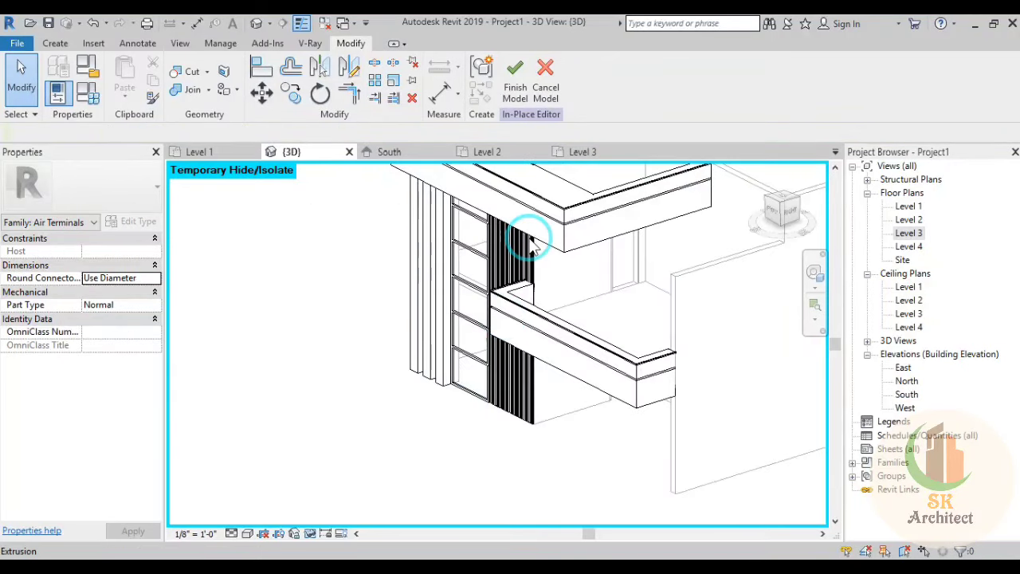
{"action": "left_click", "coordinate": [427, 338]}
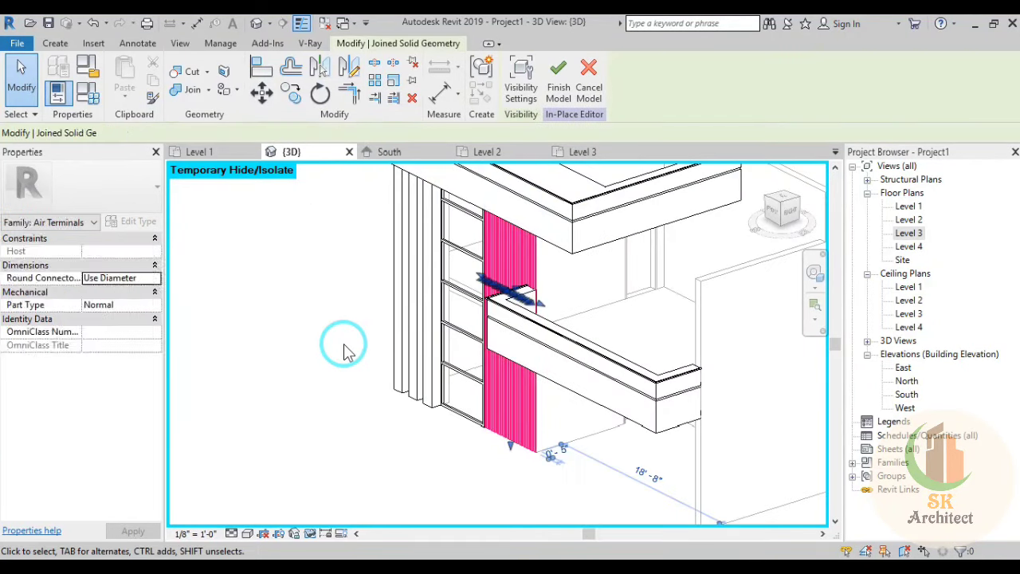
{"action": "left_click", "coordinate": [311, 533]}
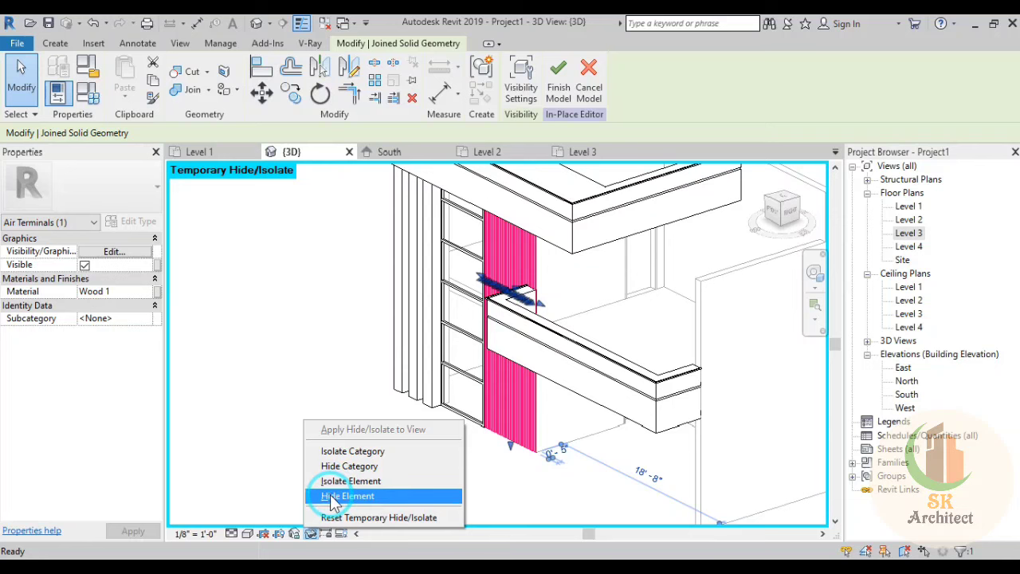
{"action": "left_click", "coordinate": [330, 495]}
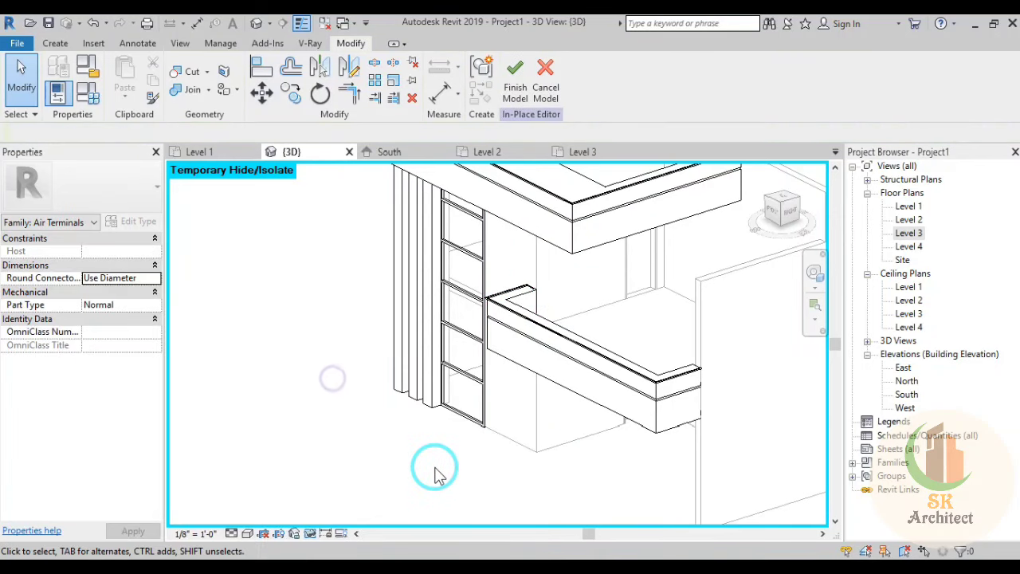
{"action": "mouse_move", "coordinate": [433, 471]}
{"action": "middle_mouse_down", "text": "shift"}
{"action": "mouse_move", "coordinate": [353, 453]}
{"action": "mouse_move", "coordinate": [409, 458]}
{"action": "middle_mouse_up", "text": "shift"}
{"action": "scroll", "coordinate": [409, 457], "scroll_direction": "up", "scroll_amount": 1}
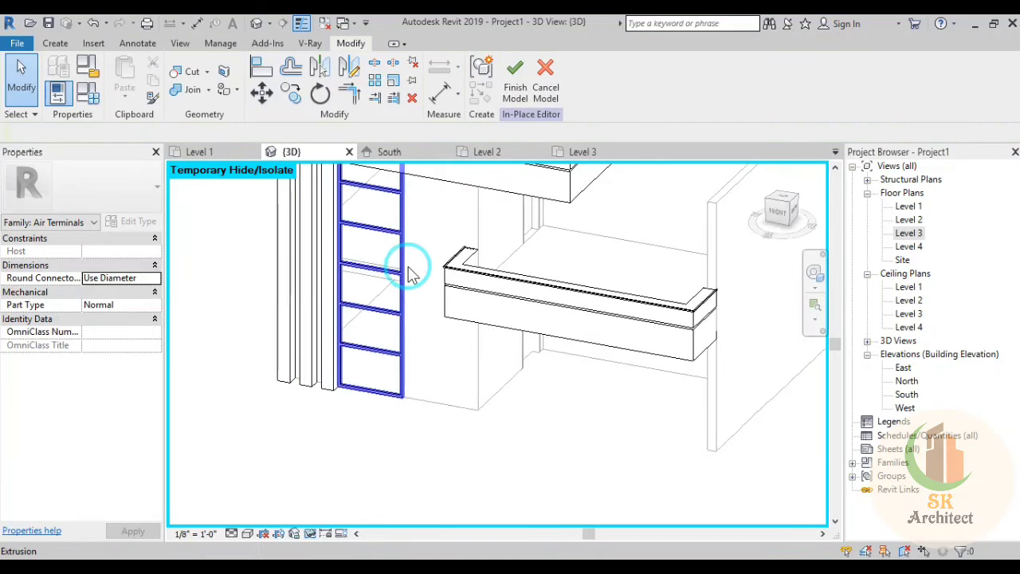
{"action": "scroll", "coordinate": [375, 194], "scroll_direction": "up", "scroll_amount": 2}
{"action": "scroll", "coordinate": [467, 346], "scroll_direction": "up", "scroll_amount": 2}
{"action": "mouse_move", "coordinate": [467, 346]}
{"action": "middle_mouse_down", "text": "shift"}
{"action": "mouse_move", "coordinate": [415, 398]}
{"action": "mouse_move", "coordinate": [400, 391]}
{"action": "middle_mouse_up", "text": "shift"}
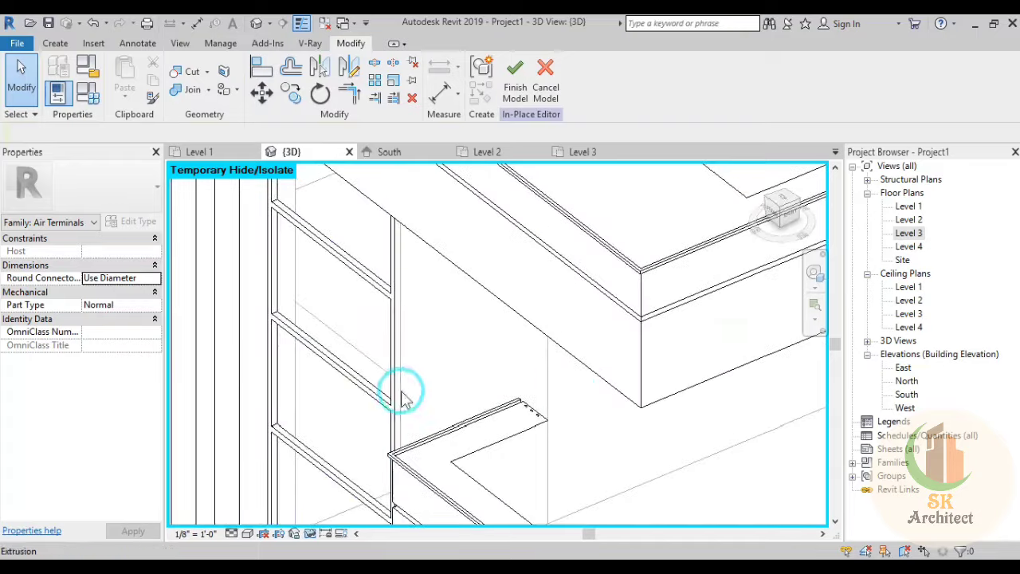
{"action": "scroll", "coordinate": [363, 317], "scroll_direction": "up", "scroll_amount": 2}
{"action": "scroll", "coordinate": [362, 312], "scroll_direction": "down", "scroll_amount": 2}
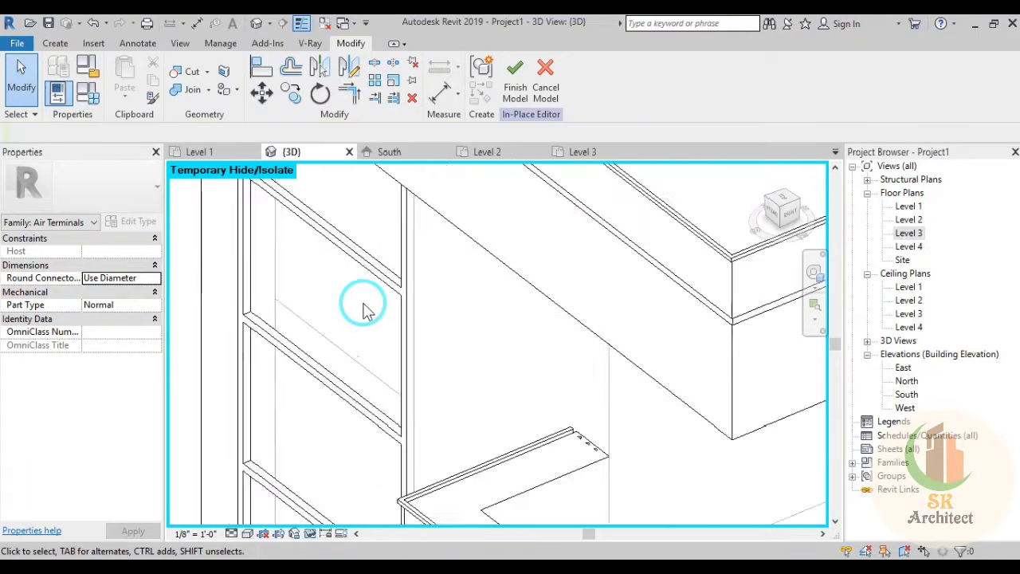
{"action": "left_click", "coordinate": [234, 358]}
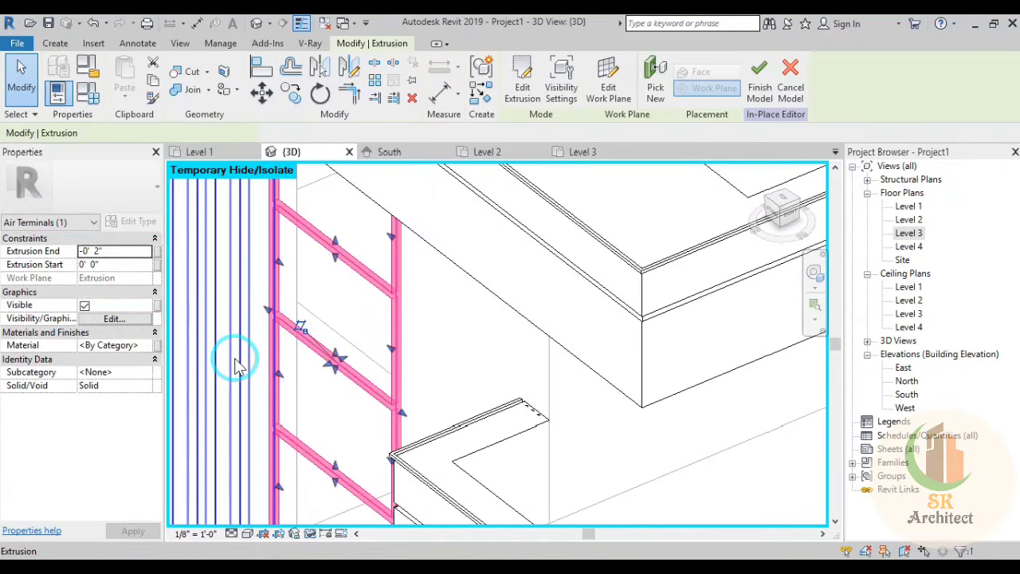
Step: Set the pink frame's extrusion to run from 0' 2" to 0' 0"
{"action": "left_click", "coordinate": [137, 251]}
{"action": "type", "text": "3"}
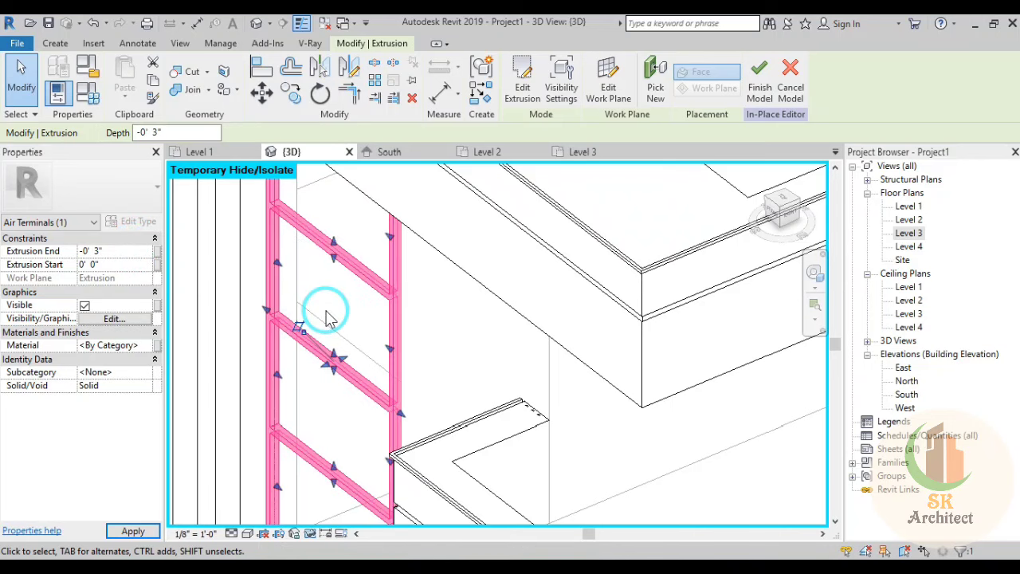
{"action": "left_click", "coordinate": [119, 251]}
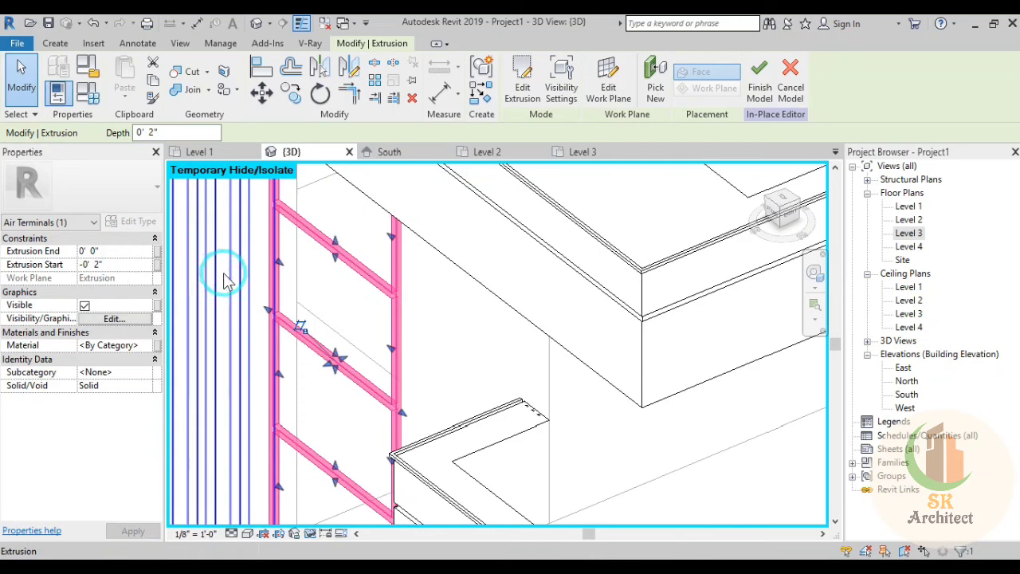
{"action": "scroll", "coordinate": [263, 271], "scroll_direction": "up", "scroll_amount": 1}
{"action": "scroll", "coordinate": [287, 291], "scroll_direction": "up", "scroll_amount": 1}
{"action": "scroll", "coordinate": [291, 292], "scroll_direction": "up", "scroll_amount": 1}
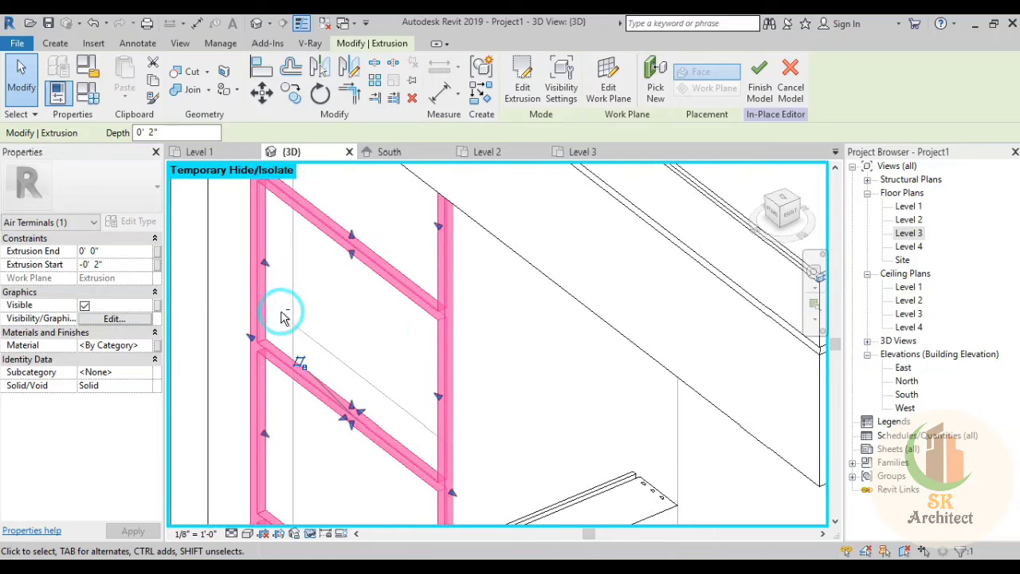
{"action": "mouse_move", "coordinate": [284, 317]}
{"action": "middle_mouse_down", "text": "shift"}
{"action": "mouse_move", "coordinate": [422, 330]}
{"action": "mouse_move", "coordinate": [522, 303]}
{"action": "mouse_move", "coordinate": [547, 401]}
{"action": "mouse_move", "coordinate": [553, 346]}
{"action": "mouse_move", "coordinate": [566, 346]}
{"action": "mouse_move", "coordinate": [510, 380]}
{"action": "mouse_move", "coordinate": [494, 465]}
{"action": "middle_mouse_up", "text": "shift"}
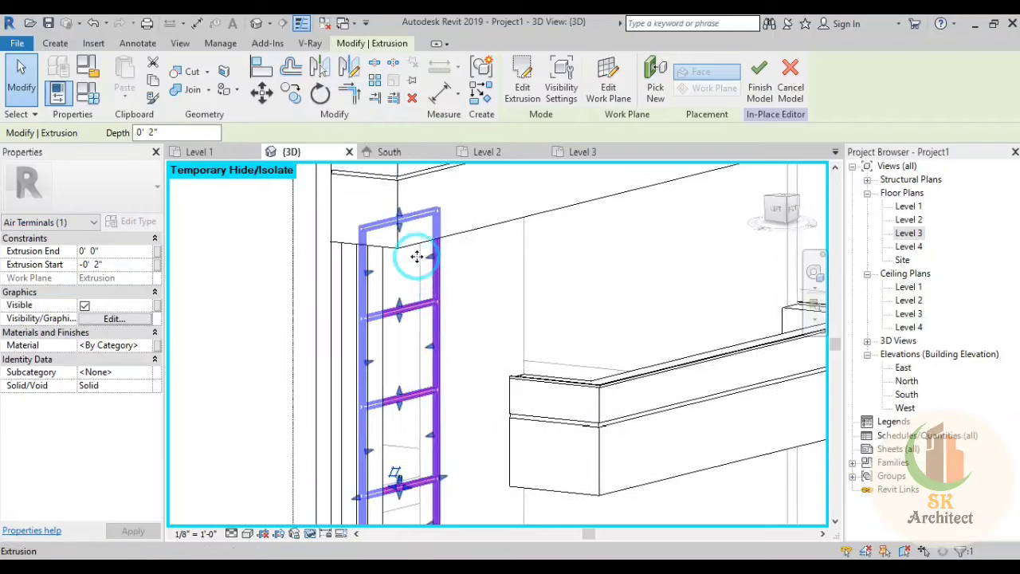
{"action": "scroll", "coordinate": [414, 265], "scroll_direction": "up", "scroll_amount": 2}
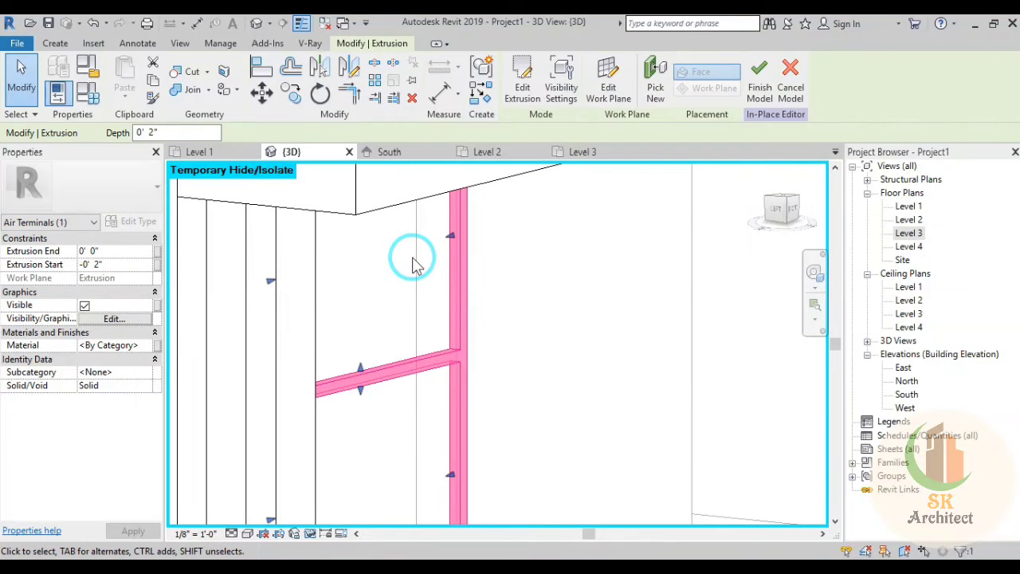
{"action": "left_click", "coordinate": [121, 251]}
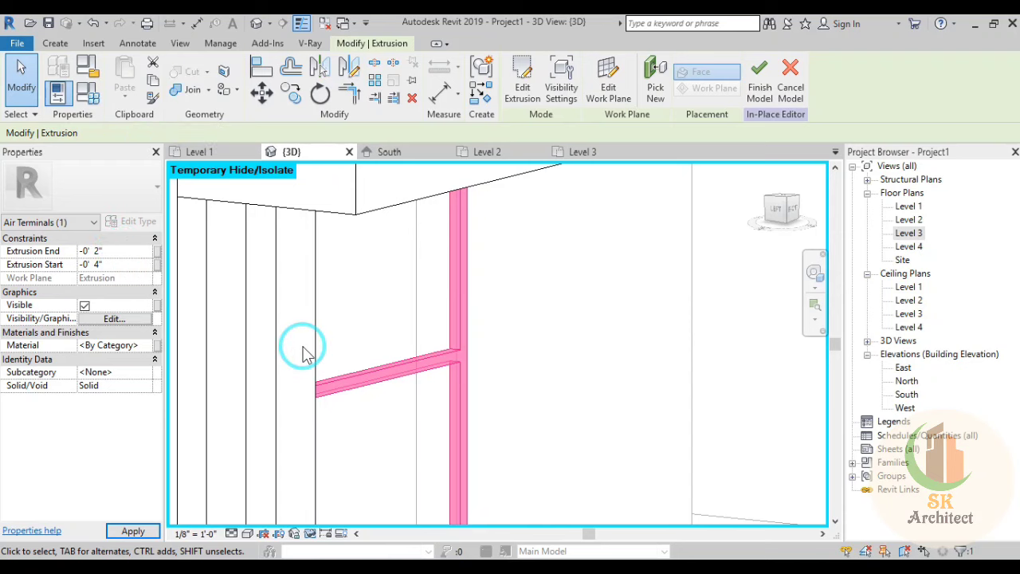
{"action": "key", "text": "Return"}
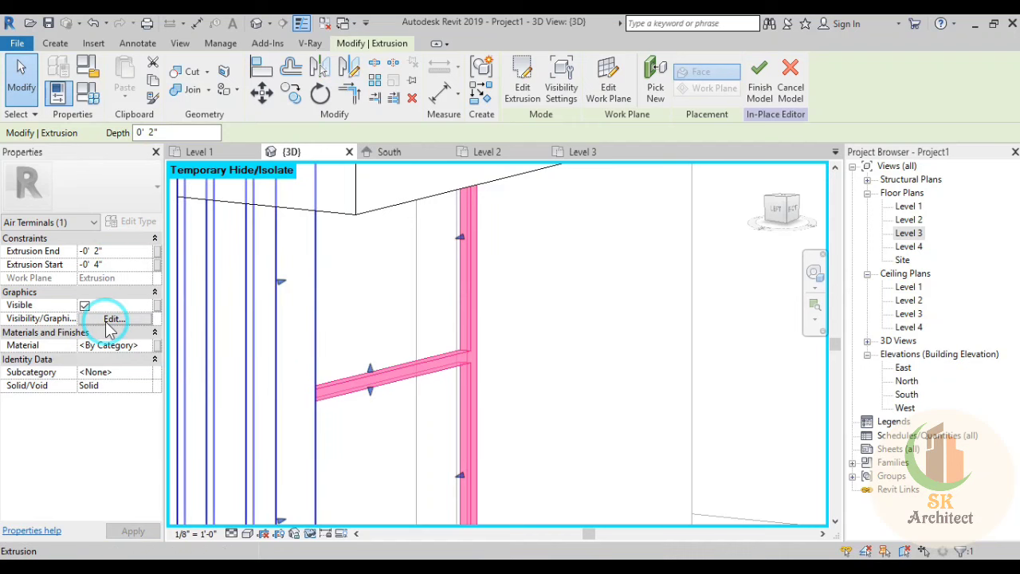
Step: Select the column extrusion and start editing its Material property
{"action": "left_click", "coordinate": [110, 252]}
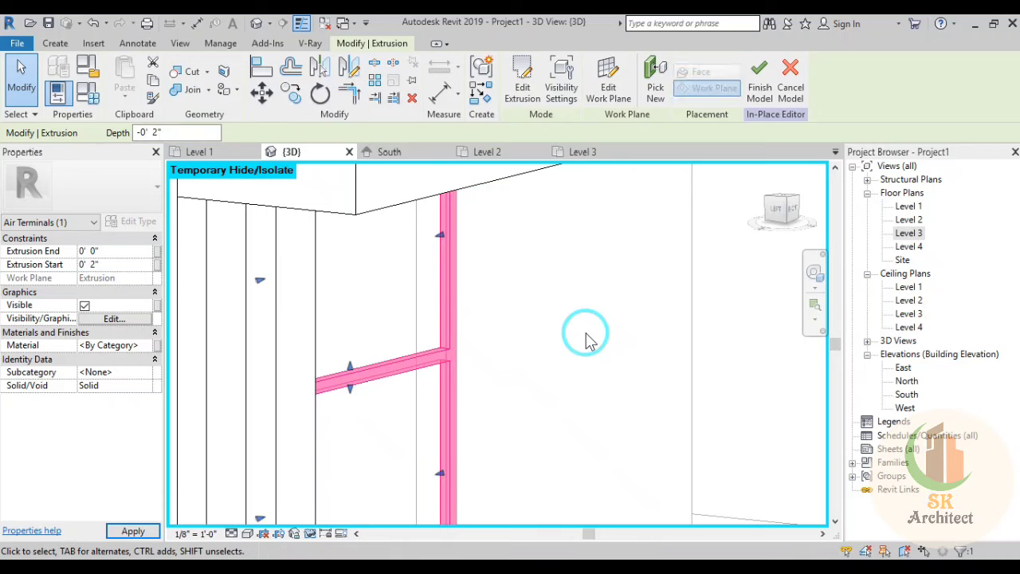
{"action": "scroll", "coordinate": [586, 333], "scroll_direction": "up", "scroll_amount": 2}
{"action": "left_click", "coordinate": [712, 300]}
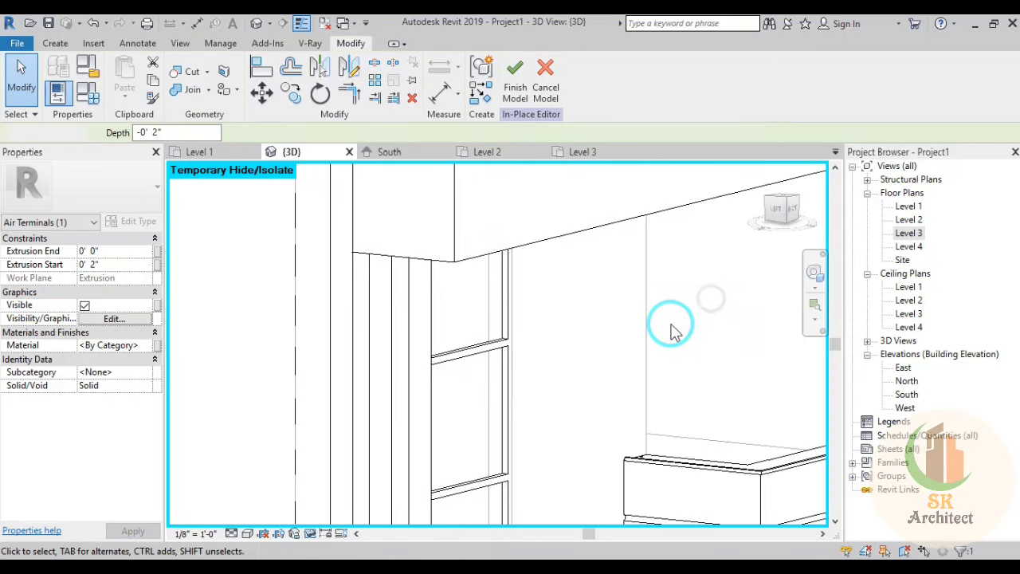
{"action": "mouse_move", "coordinate": [672, 330]}
{"action": "middle_mouse_down"}
{"action": "mouse_move", "coordinate": [569, 325]}
{"action": "mouse_move", "coordinate": [451, 248]}
{"action": "middle_mouse_up"}
{"action": "left_click", "coordinate": [433, 405]}
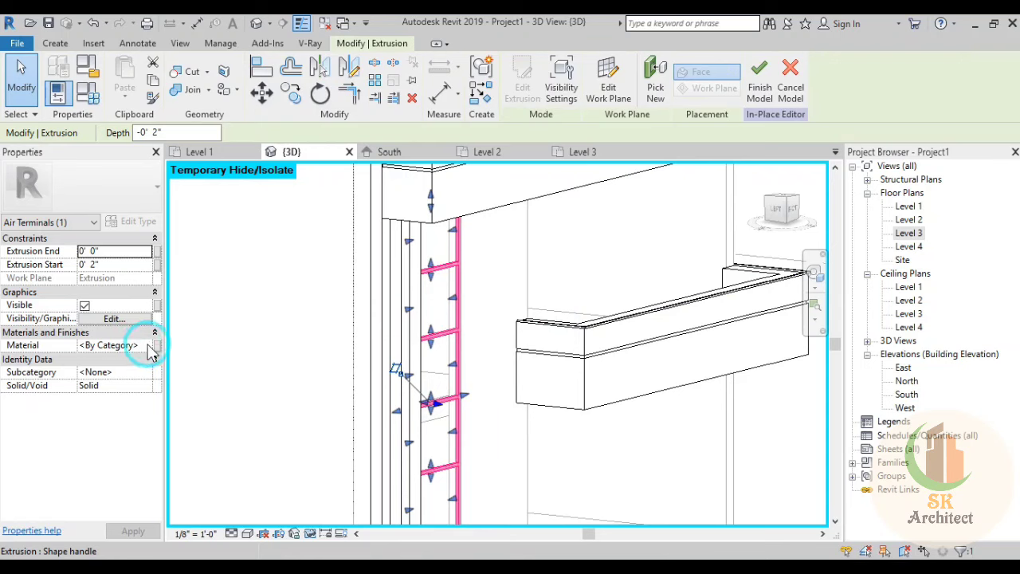
{"action": "left_click", "coordinate": [148, 346]}
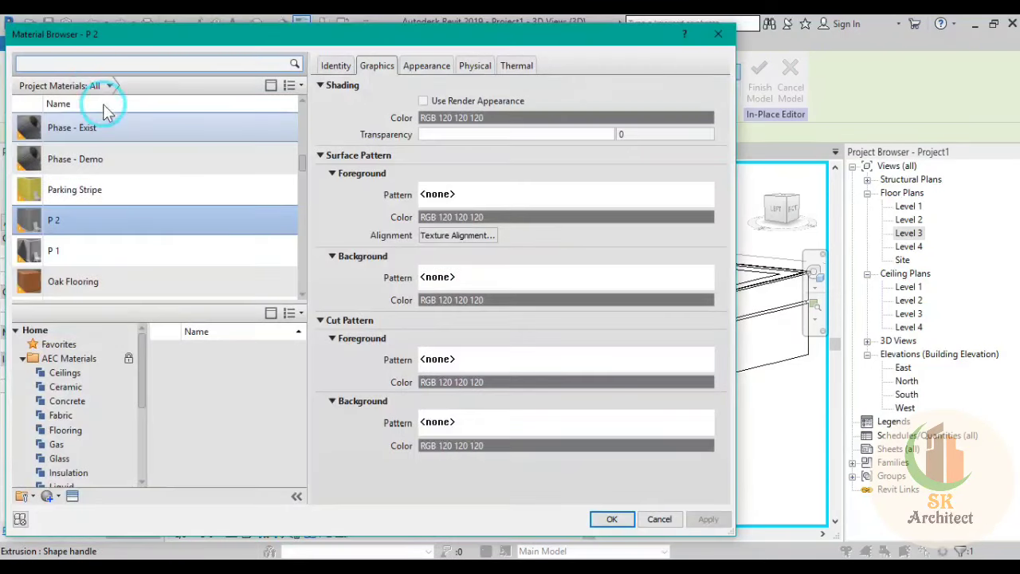
Step: In the Material Browser, add Fiberglass Batt to the project and rename it P 3
{"action": "left_click", "coordinate": [91, 65]}
{"action": "type", "text": "paint"}
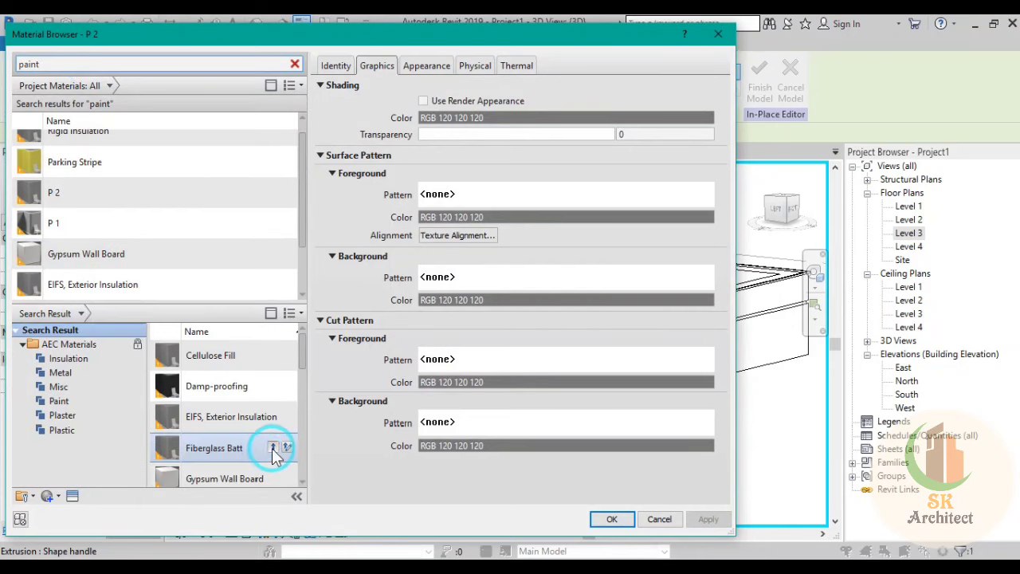
{"action": "left_click", "coordinate": [273, 448]}
{"action": "right_click", "coordinate": [76, 215]}
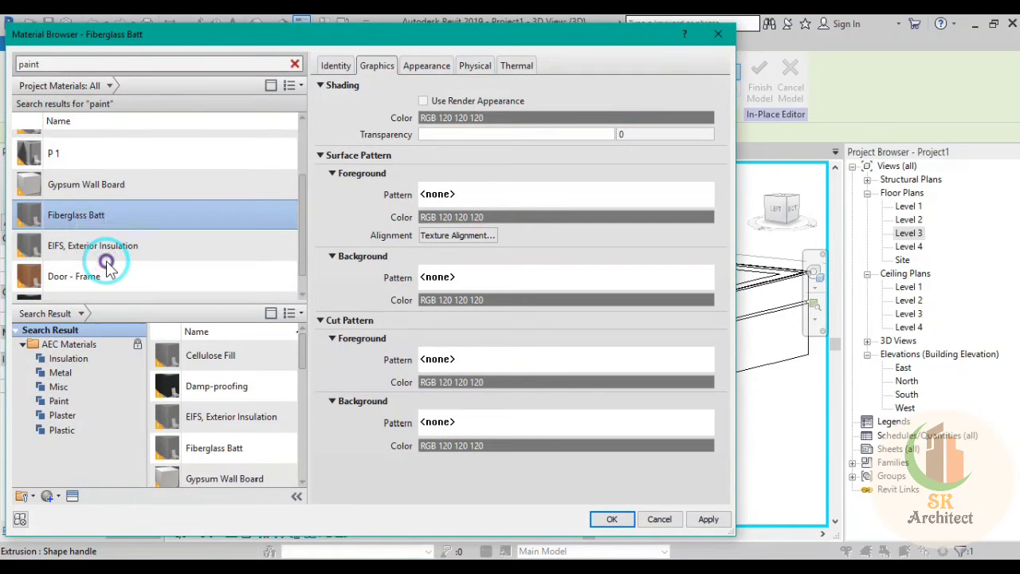
{"action": "left_click", "coordinate": [108, 265]}
{"action": "type", "text": "P 3"}
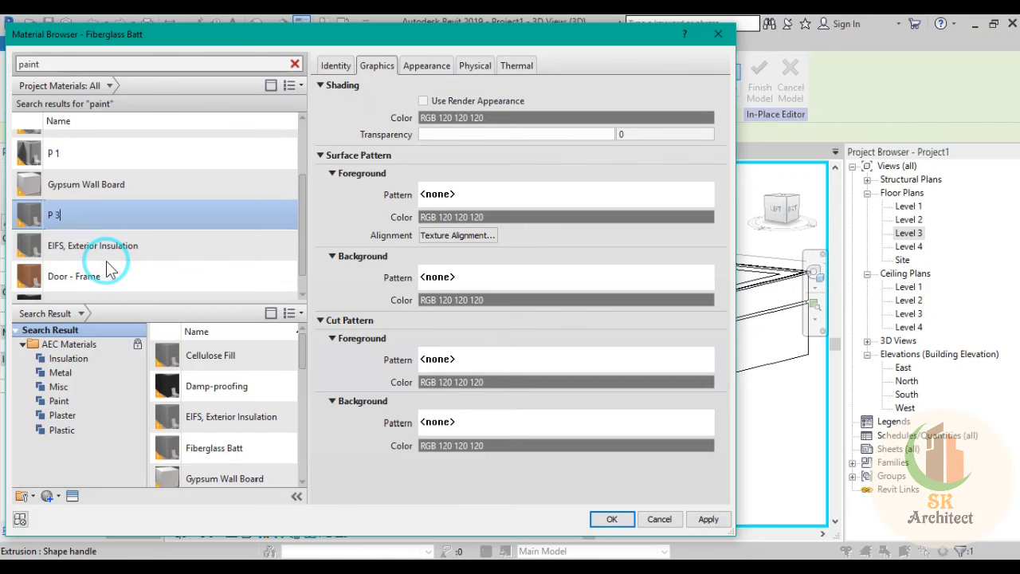
{"action": "key", "text": "Return"}
Step: Set P 3's appearance colour to dark red (RGB 43 0 0) and apply it
{"action": "left_click", "coordinate": [427, 66]}
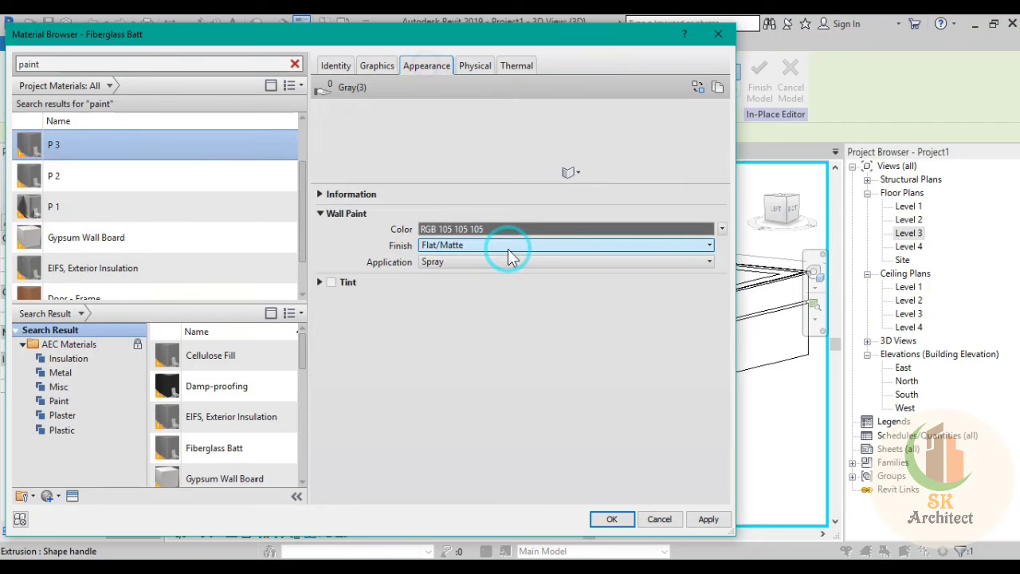
{"action": "left_click", "coordinate": [514, 230]}
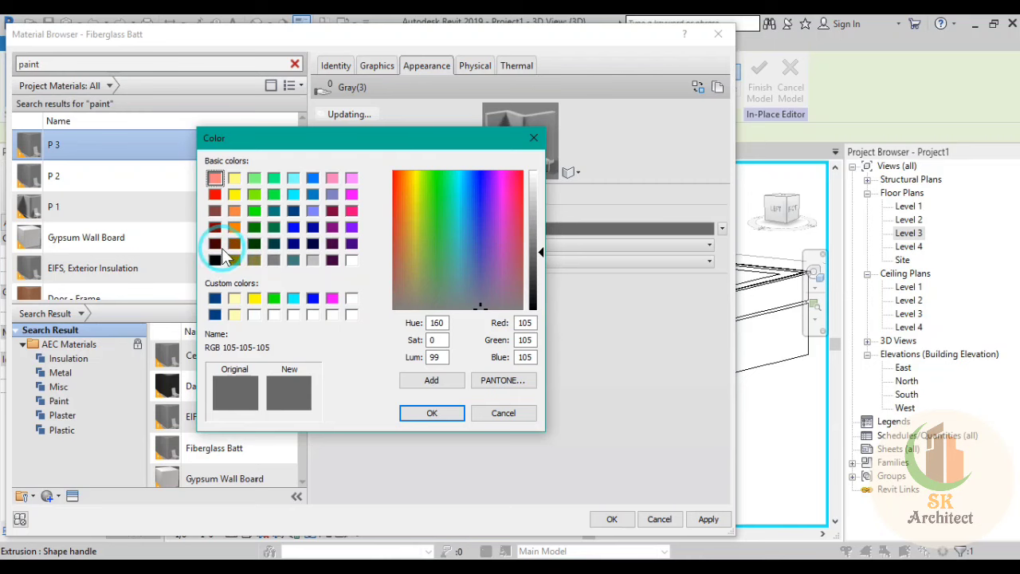
{"action": "left_click", "coordinate": [234, 244]}
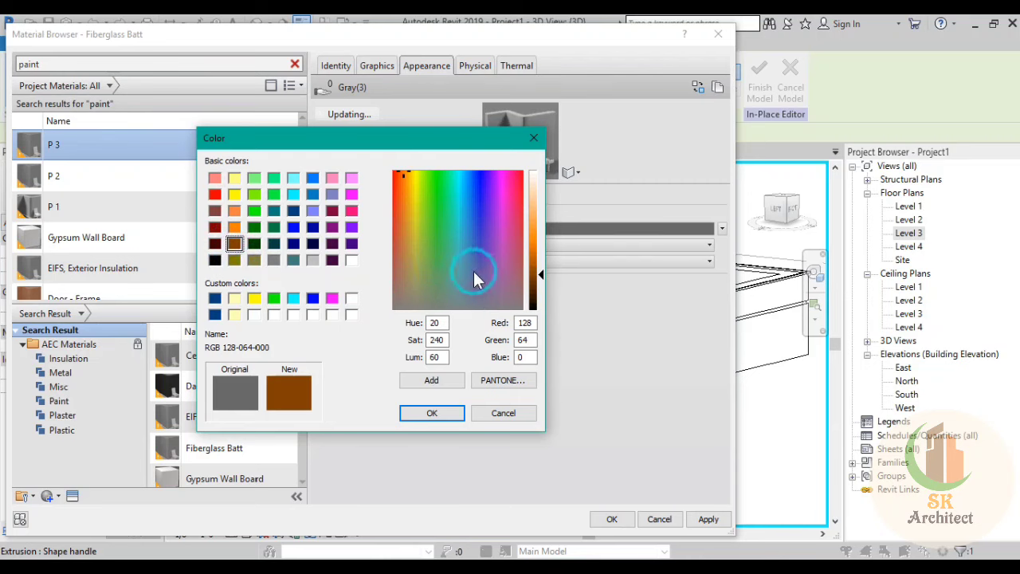
{"action": "left_click", "coordinate": [214, 243]}
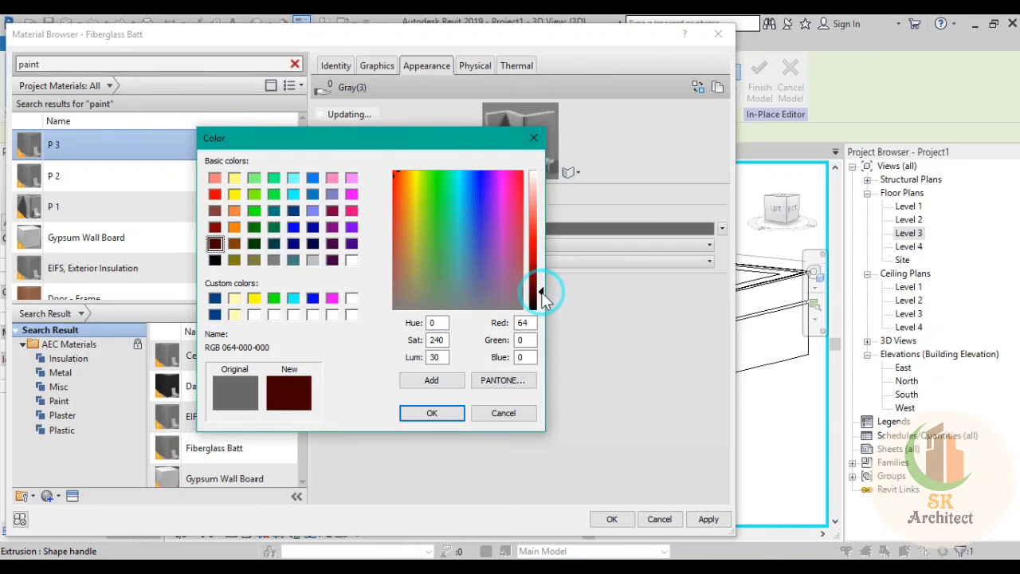
{"action": "left_click", "coordinate": [454, 411]}
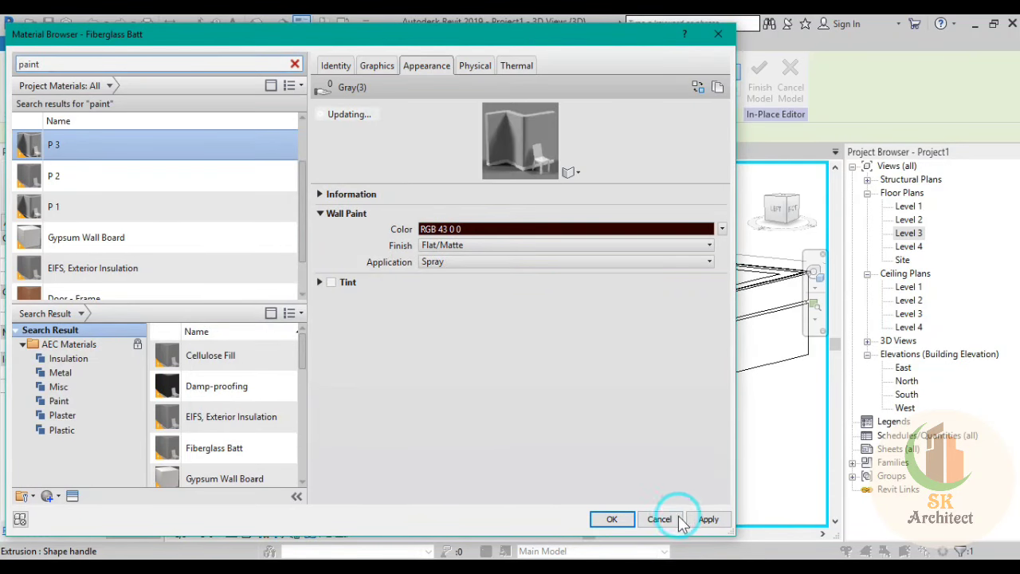
{"action": "left_click", "coordinate": [709, 522]}
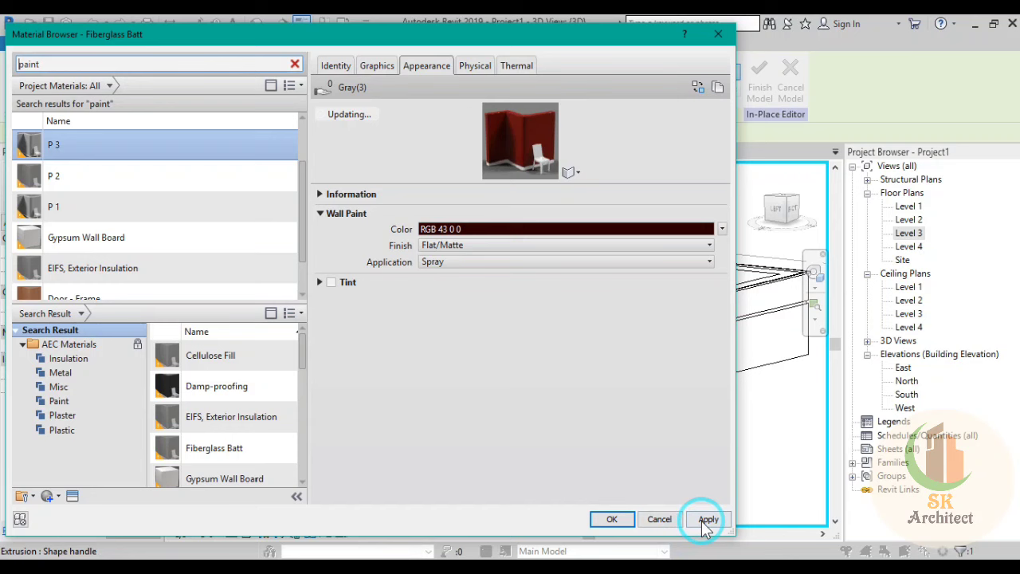
{"action": "left_click", "coordinate": [604, 519]}
Step: Reset Temporary Hide/Isolate to bring back the striped grille, then return to Hidden Line display
{"action": "left_click", "coordinate": [268, 420]}
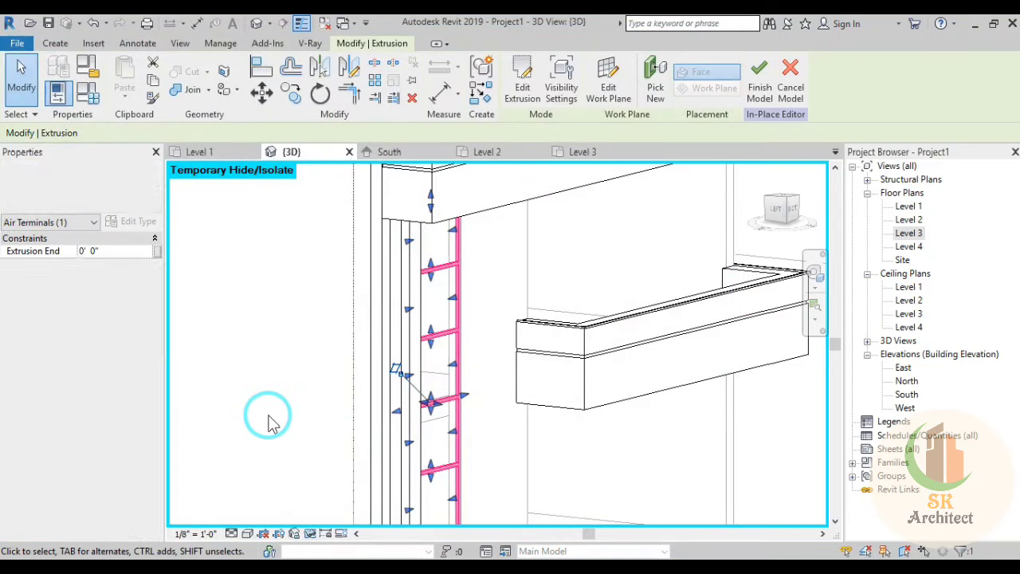
{"action": "left_click", "coordinate": [248, 533]}
{"action": "left_click", "coordinate": [255, 510]}
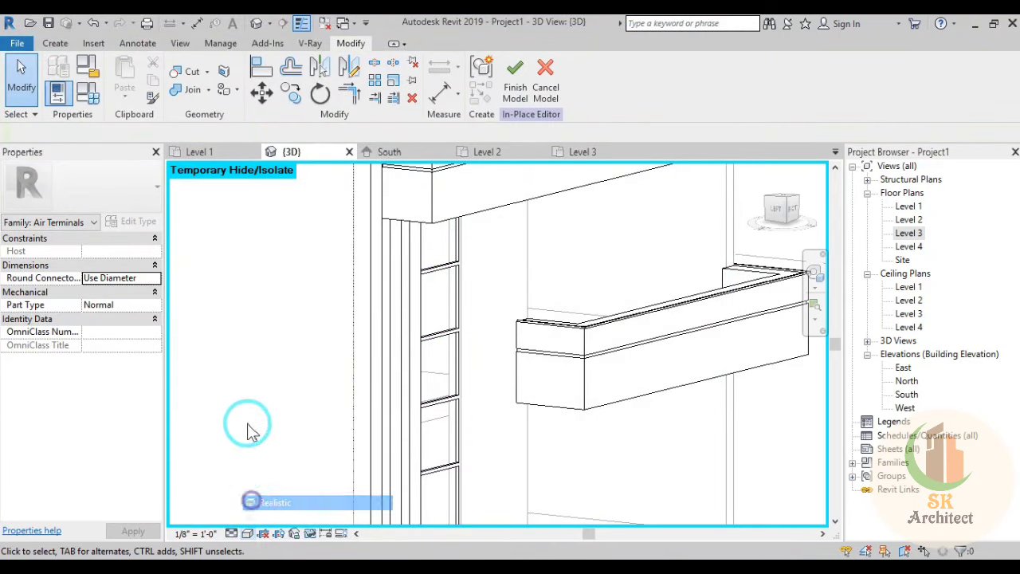
{"action": "left_click", "coordinate": [309, 534]}
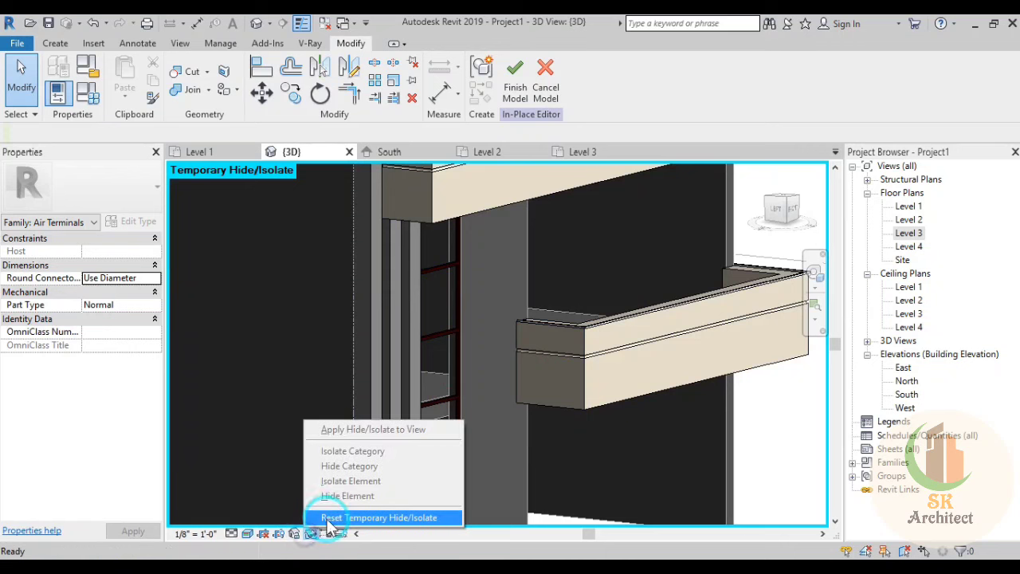
{"action": "left_click", "coordinate": [327, 517]}
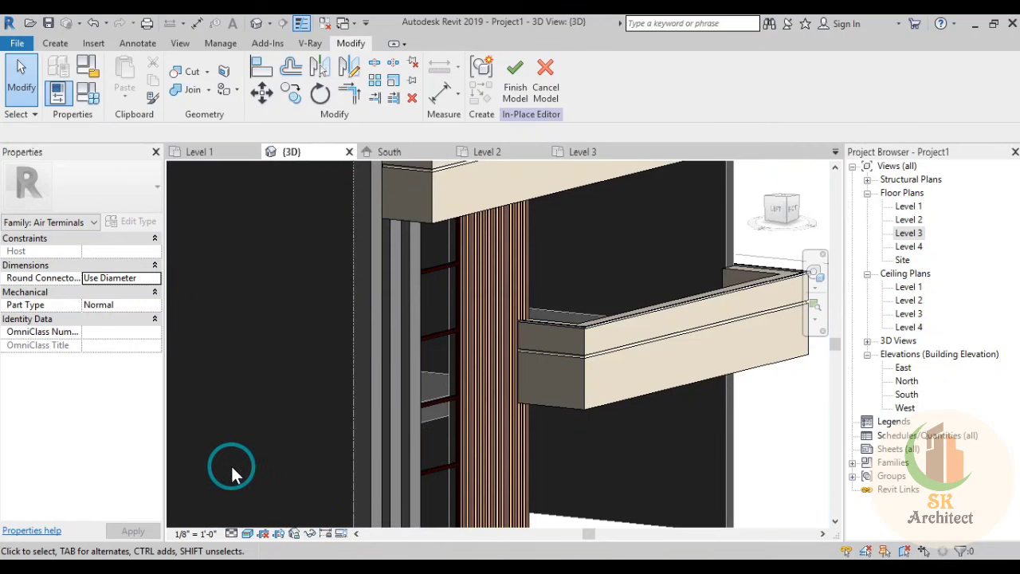
{"action": "left_click", "coordinate": [248, 533]}
{"action": "left_click", "coordinate": [256, 464]}
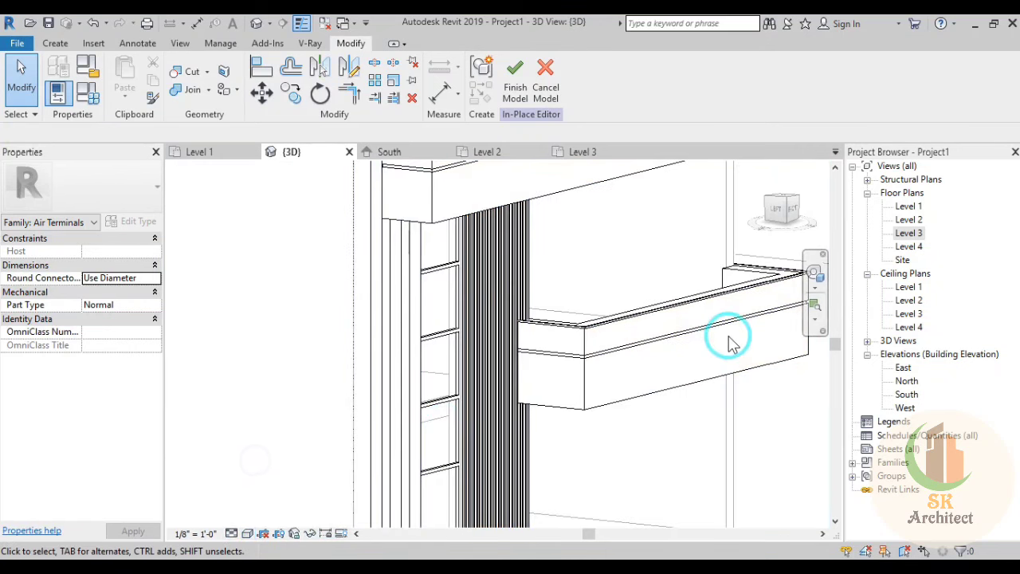
Step: View the façade close up from the FRONT ViewCube face and open the Create tools
{"action": "middle_click_drag", "start_coordinate": [683, 404], "coordinate": [588, 335], "text": "shift"}
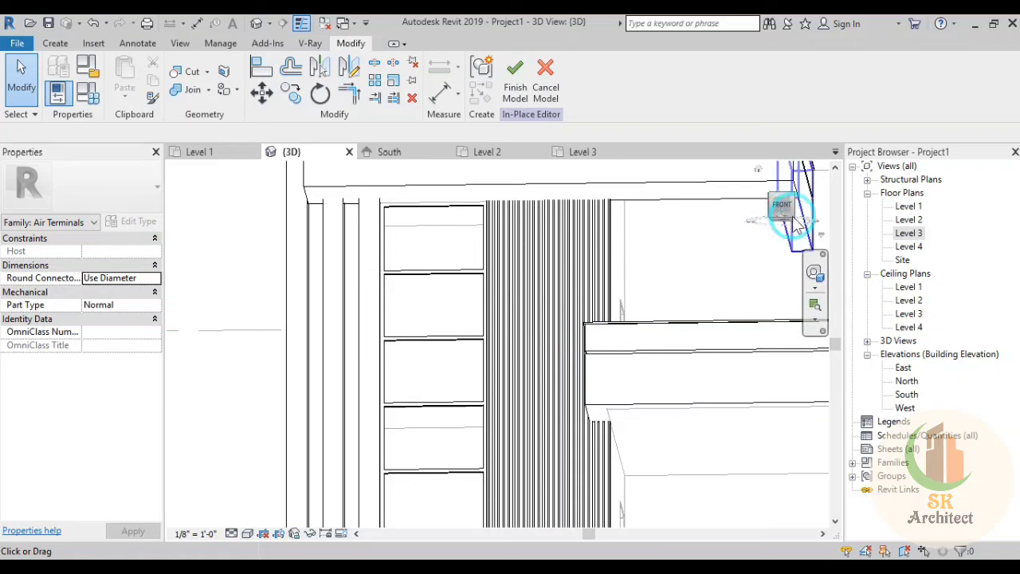
{"action": "left_click", "coordinate": [783, 209]}
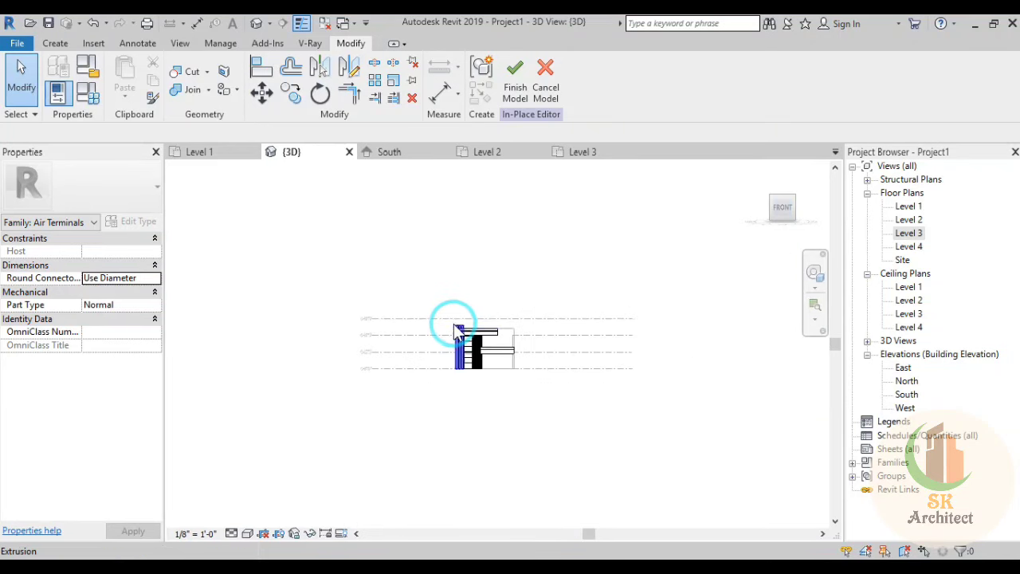
{"action": "scroll", "coordinate": [503, 342], "scroll_direction": "up", "scroll_amount": 3}
{"action": "scroll", "coordinate": [489, 358], "scroll_direction": "up", "scroll_amount": 3}
{"action": "scroll", "coordinate": [410, 364], "scroll_direction": "up", "scroll_amount": 3}
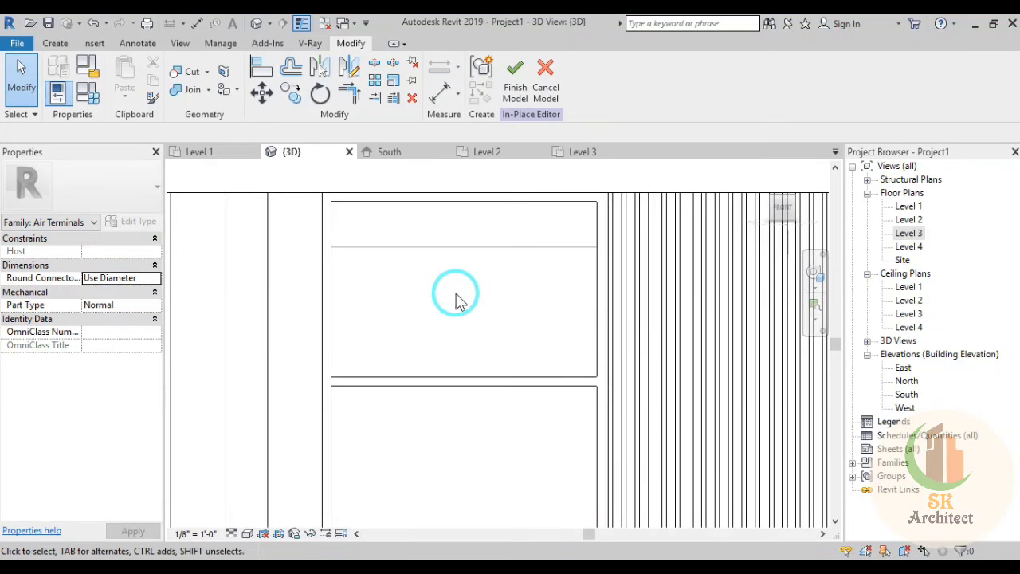
{"action": "middle_click_drag", "start_coordinate": [462, 295], "coordinate": [501, 379]}
{"action": "left_click", "coordinate": [55, 43]}
Step: Start a new extrusion, set its work plane, and begin a sketch line at the wall edge
{"action": "left_click", "coordinate": [126, 76]}
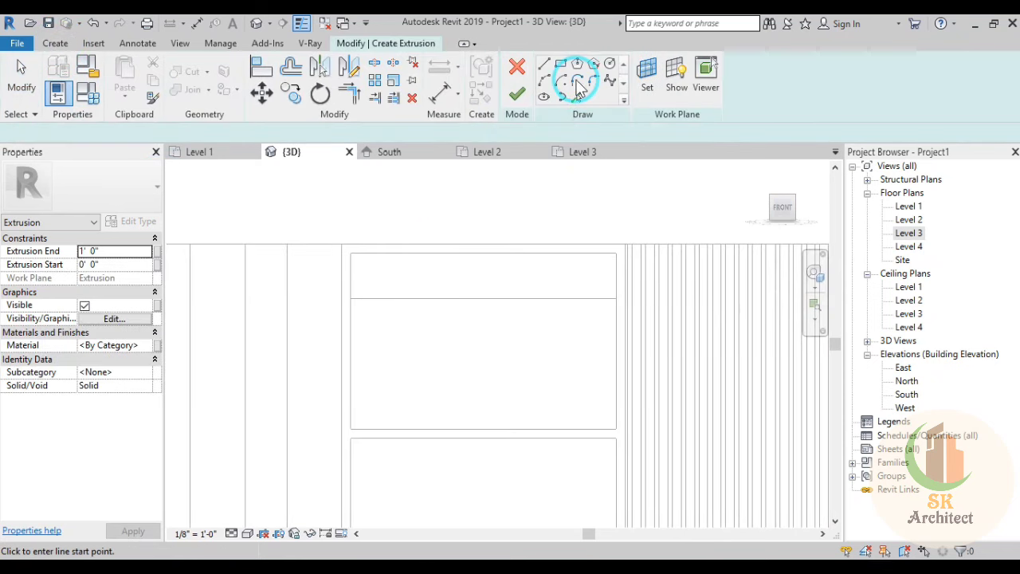
{"action": "mouse_move", "coordinate": [453, 335]}
{"action": "middle_mouse_down", "text": "shift"}
{"action": "mouse_move", "coordinate": [383, 353]}
{"action": "mouse_move", "coordinate": [449, 385]}
{"action": "mouse_move", "coordinate": [401, 438]}
{"action": "mouse_move", "coordinate": [605, 300]}
{"action": "mouse_move", "coordinate": [416, 435]}
{"action": "mouse_move", "coordinate": [491, 340]}
{"action": "mouse_move", "coordinate": [531, 364]}
{"action": "middle_mouse_up", "text": "shift"}
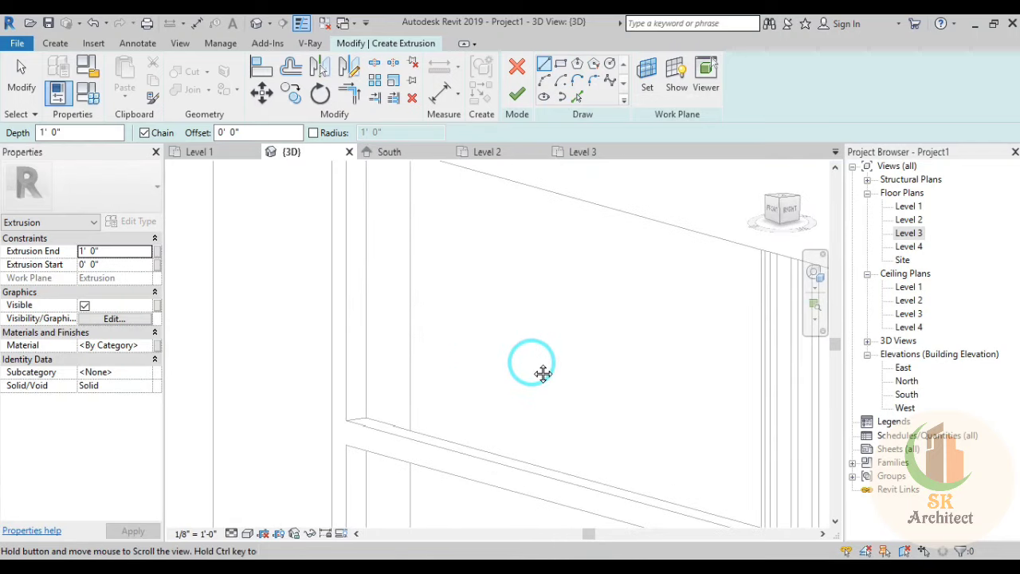
{"action": "left_click", "coordinate": [647, 80]}
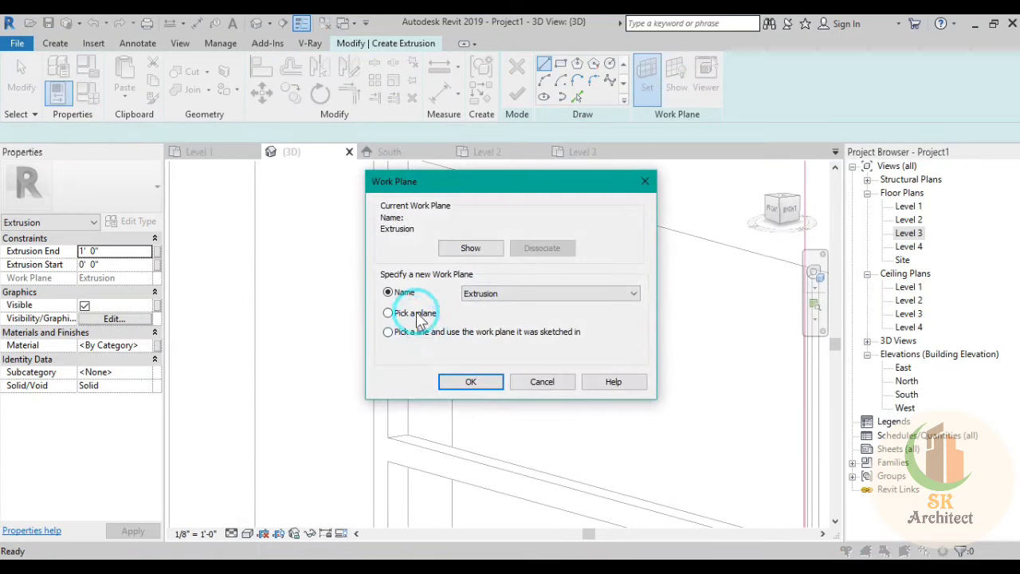
{"action": "left_click", "coordinate": [460, 386]}
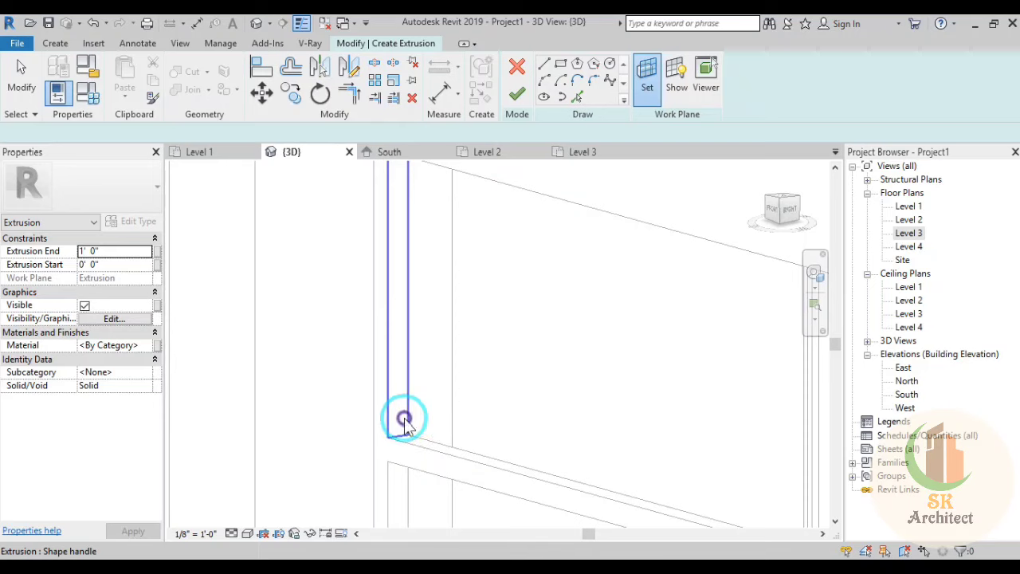
{"action": "key", "text": "l"}
{"action": "key", "text": "i"}
{"action": "middle_click_drag", "start_coordinate": [529, 431], "coordinate": [499, 375]}
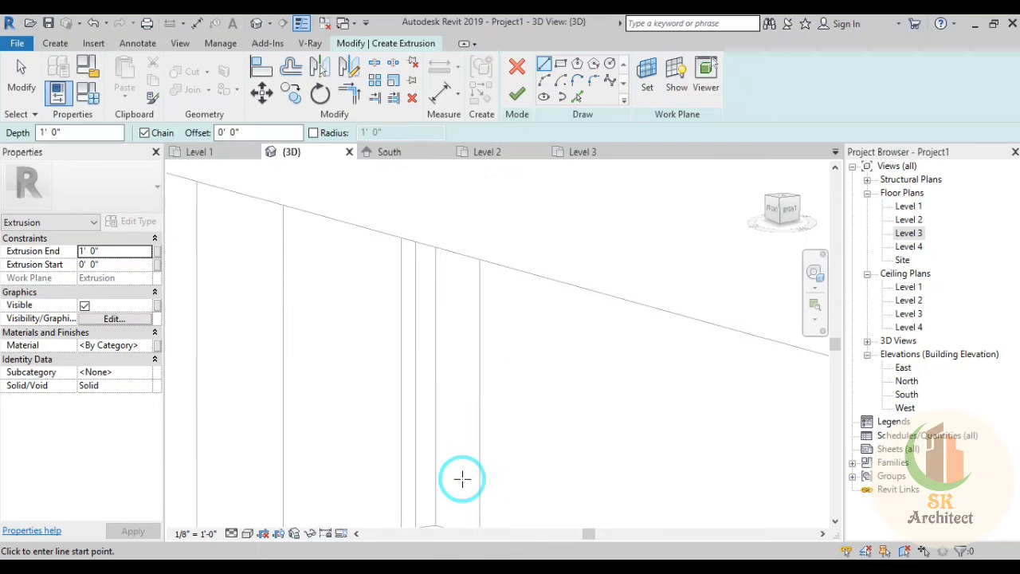
{"action": "mouse_move", "coordinate": [446, 409]}
{"action": "middle_mouse_down"}
{"action": "mouse_move", "coordinate": [432, 391]}
{"action": "mouse_move", "coordinate": [401, 455]}
{"action": "mouse_move", "coordinate": [412, 406]}
{"action": "mouse_move", "coordinate": [393, 323]}
{"action": "middle_mouse_up"}
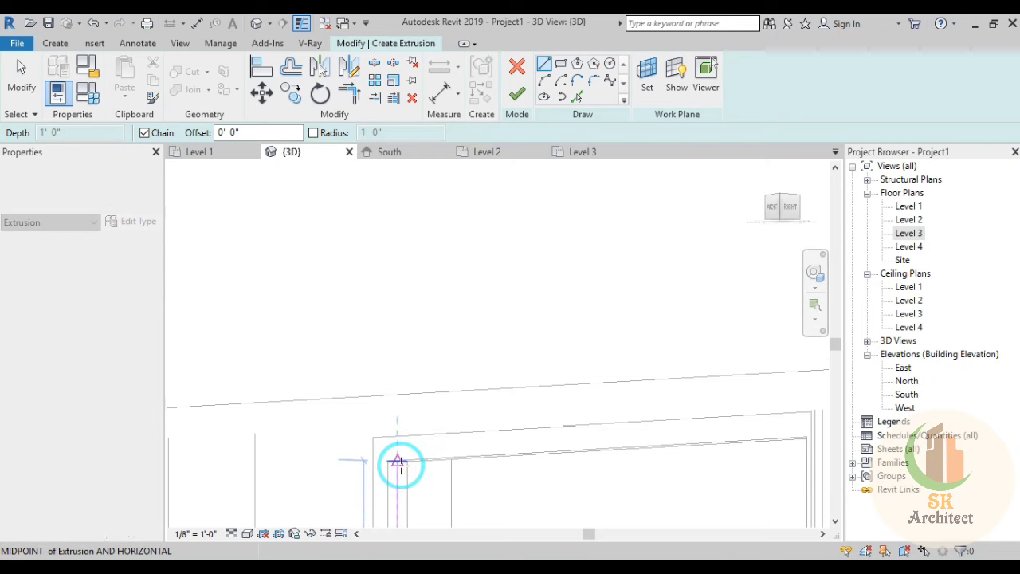
{"action": "left_click", "coordinate": [400, 465]}
{"action": "mouse_move", "coordinate": [456, 301]}
{"action": "middle_mouse_down"}
{"action": "mouse_move", "coordinate": [444, 289]}
{"action": "mouse_move", "coordinate": [495, 210]}
{"action": "middle_mouse_up"}
Step: Pick the existing wall and fin edges as sketch lines for the profile
{"action": "left_click", "coordinate": [577, 96]}
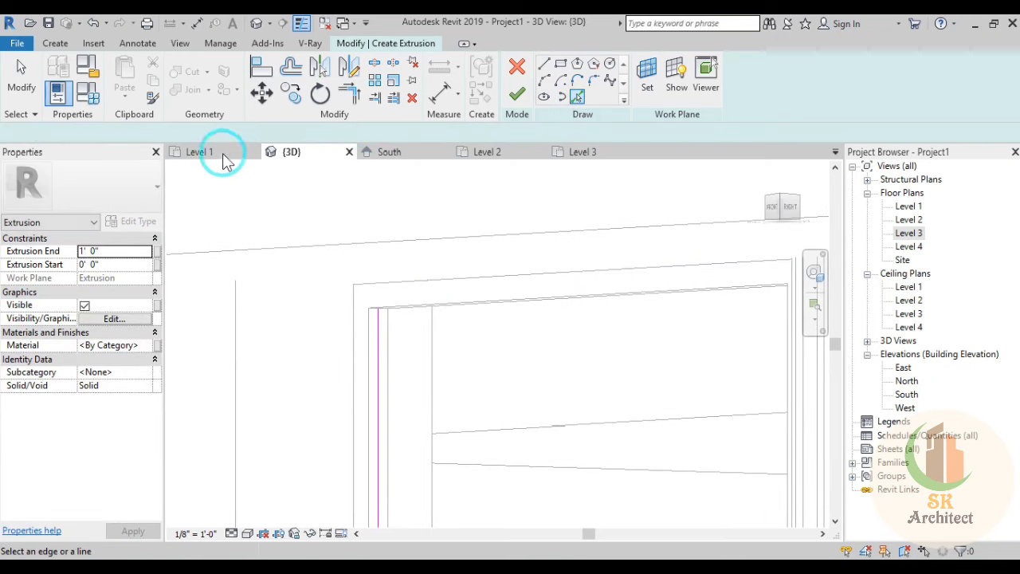
{"action": "left_click_drag", "start_coordinate": [215, 138], "coordinate": [159, 136]}
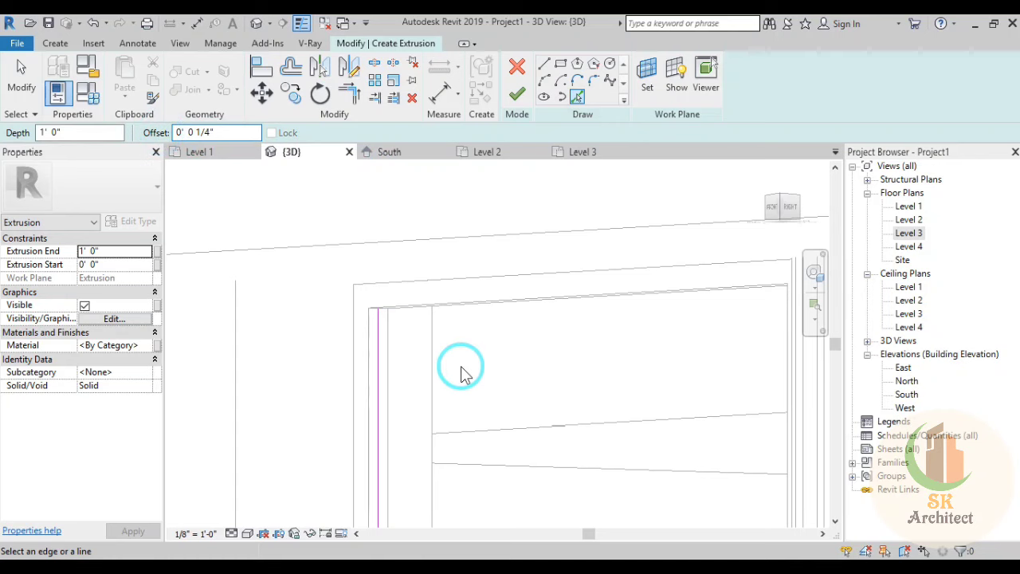
{"action": "middle_click_drag", "start_coordinate": [464, 374], "coordinate": [465, 324]}
{"action": "scroll", "coordinate": [364, 322], "scroll_direction": "up", "scroll_amount": 3}
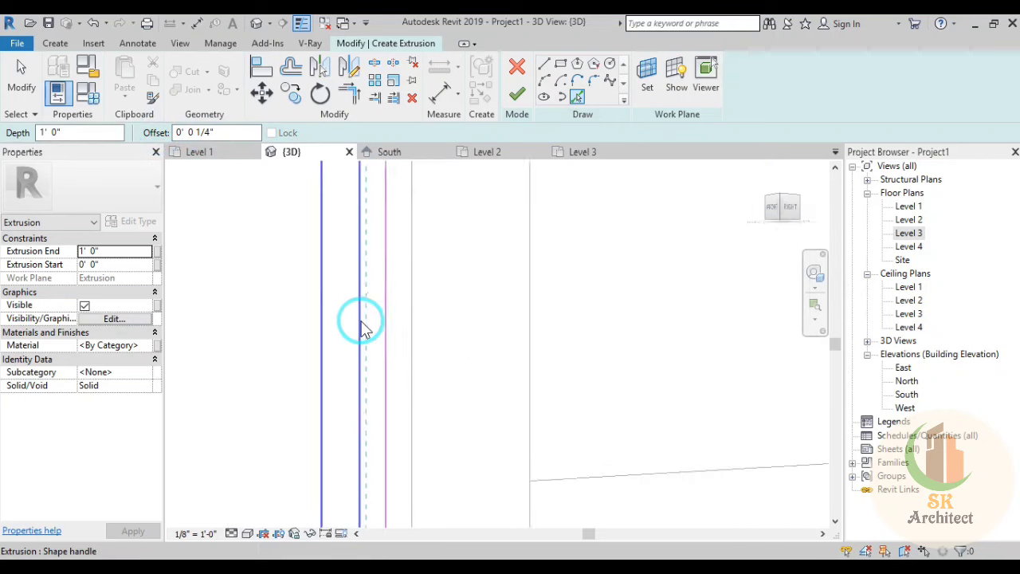
{"action": "scroll", "coordinate": [363, 327], "scroll_direction": "up", "scroll_amount": 1}
{"action": "left_click", "coordinate": [390, 327]}
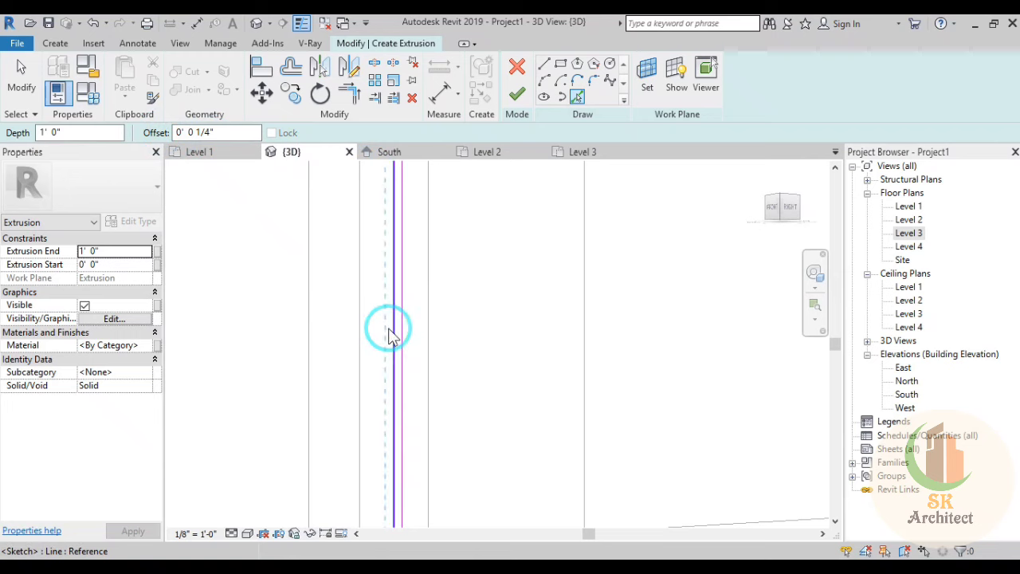
{"action": "left_click", "coordinate": [388, 331]}
{"action": "left_click", "coordinate": [399, 390]}
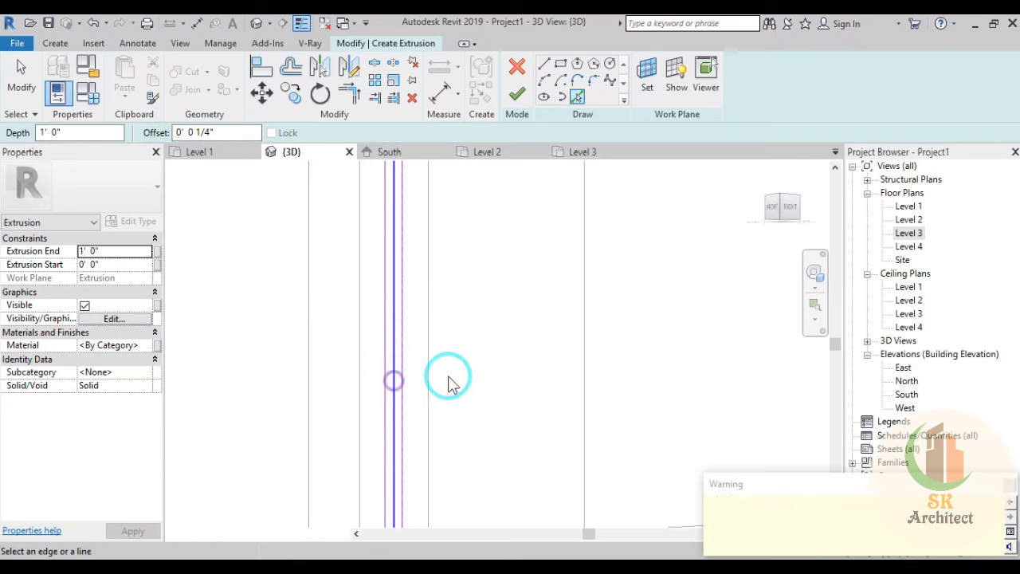
Step: Undo the overlapping picked line and stop edge picking, keeping the remaining sketch line
{"action": "left_click", "coordinate": [92, 23]}
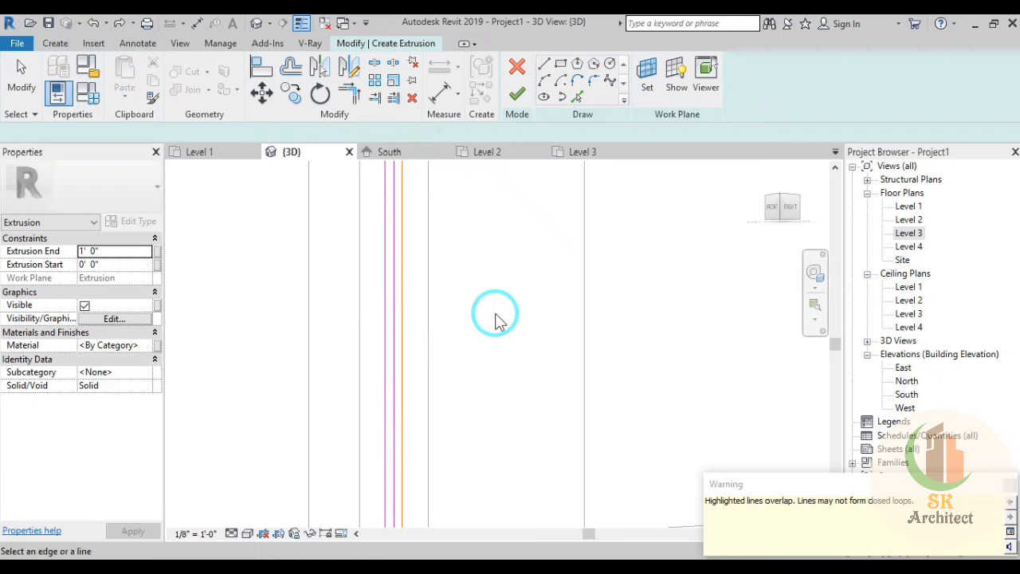
{"action": "key", "text": "Escape"}
{"action": "left_click", "coordinate": [393, 374]}
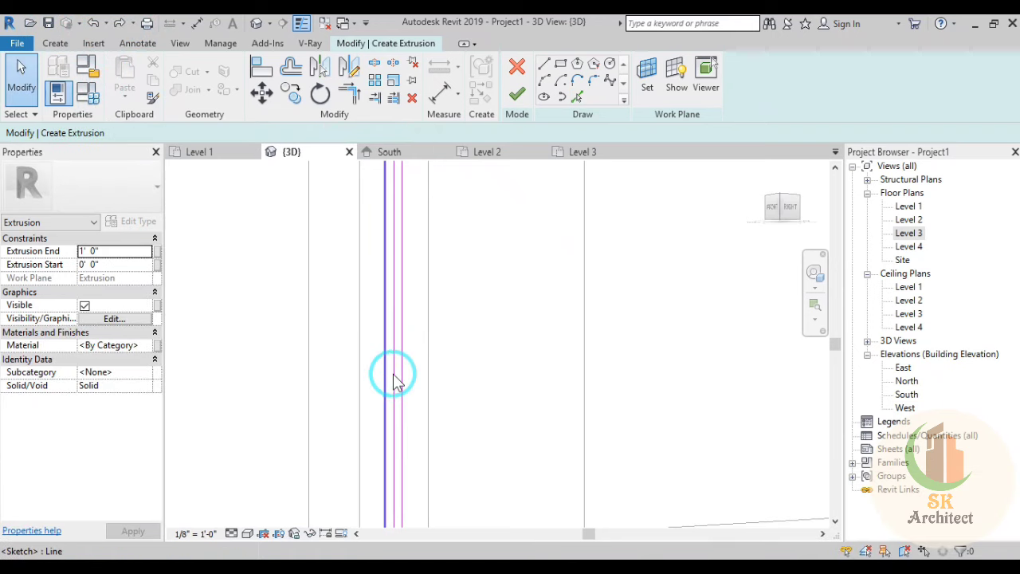
{"action": "left_click", "coordinate": [471, 445]}
{"action": "scroll", "coordinate": [484, 433], "scroll_direction": "down", "scroll_amount": 2}
{"action": "mouse_move", "coordinate": [485, 433]}
{"action": "middle_mouse_down"}
{"action": "mouse_move", "coordinate": [475, 416]}
{"action": "mouse_move", "coordinate": [358, 353]}
{"action": "mouse_move", "coordinate": [389, 318]}
{"action": "mouse_move", "coordinate": [330, 524]}
{"action": "middle_mouse_up"}
{"action": "middle_click_drag", "start_coordinate": [405, 274], "coordinate": [433, 228]}
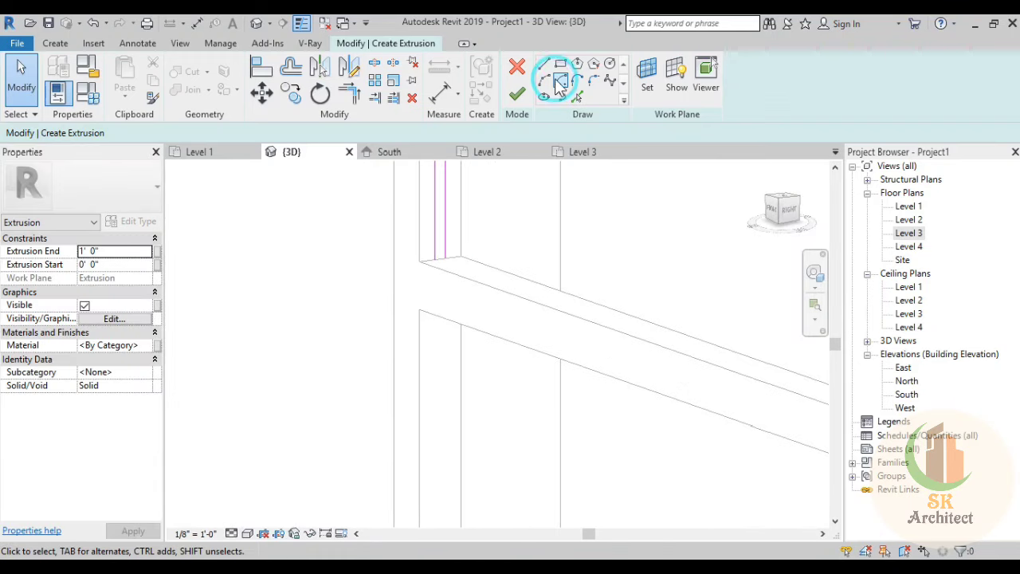
Step: Close the profile with a short vertical line drawn with the Line tool
{"action": "left_click", "coordinate": [544, 67]}
{"action": "left_click", "coordinate": [445, 258]}
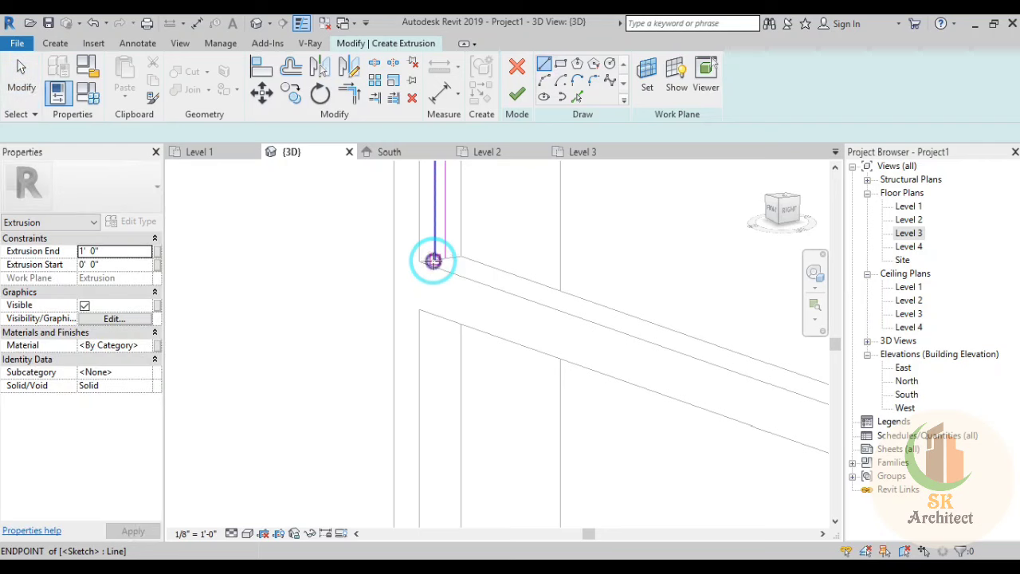
{"action": "scroll", "coordinate": [476, 375], "scroll_direction": "down", "scroll_amount": 2}
{"action": "scroll", "coordinate": [467, 335], "scroll_direction": "down", "scroll_amount": 2}
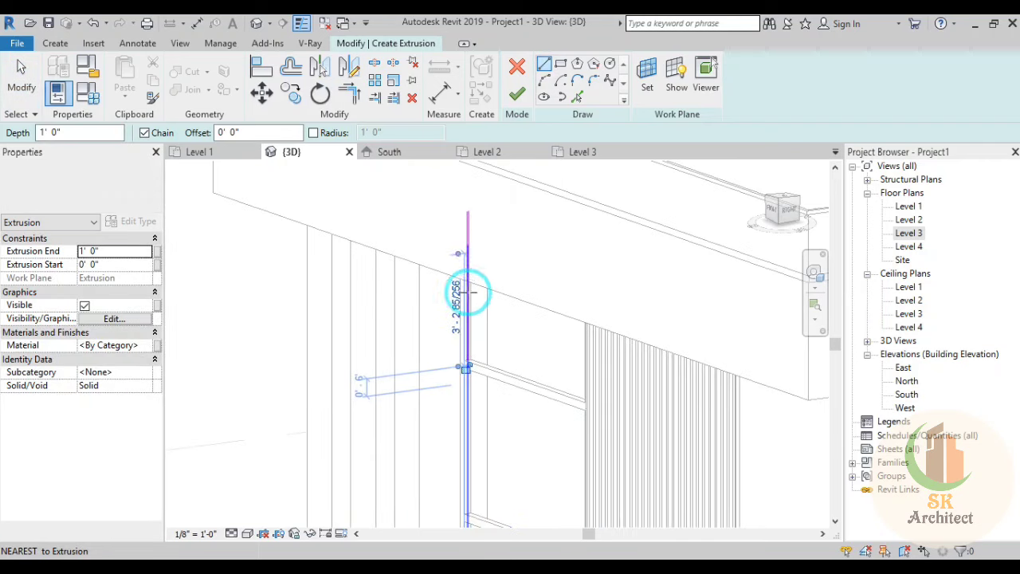
{"action": "scroll", "coordinate": [469, 271], "scroll_direction": "down", "scroll_amount": 2}
{"action": "scroll", "coordinate": [468, 254], "scroll_direction": "up", "scroll_amount": 3}
{"action": "scroll", "coordinate": [467, 250], "scroll_direction": "up", "scroll_amount": 1}
{"action": "left_click", "coordinate": [463, 254]}
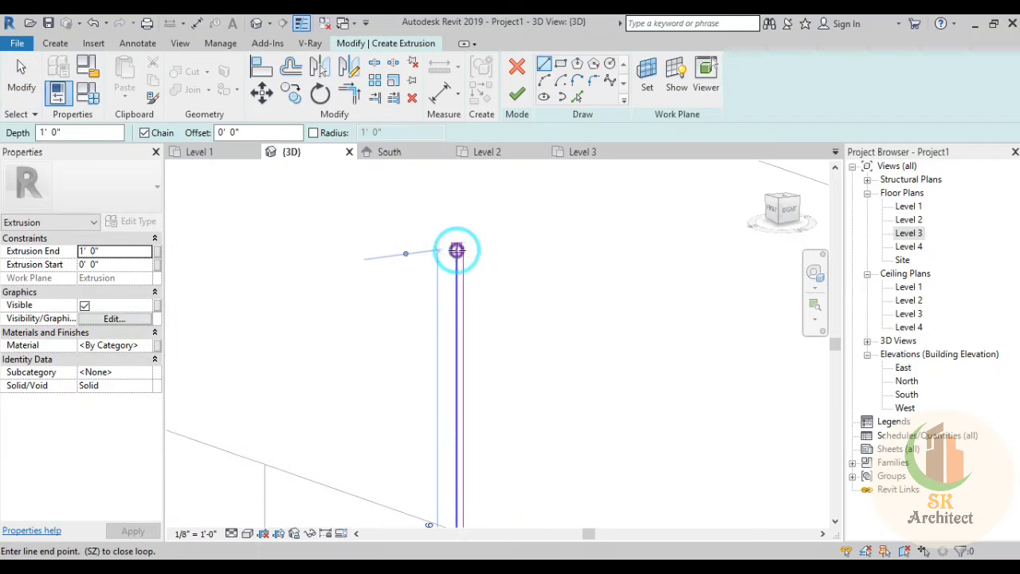
{"action": "key", "text": "Escape"}
Step: Finish the sketch to create the narrow extrusion, about 0' 2 3/4" wide, beside the grille
{"action": "scroll", "coordinate": [557, 275], "scroll_direction": "down", "scroll_amount": 3}
{"action": "scroll", "coordinate": [526, 271], "scroll_direction": "up", "scroll_amount": 2}
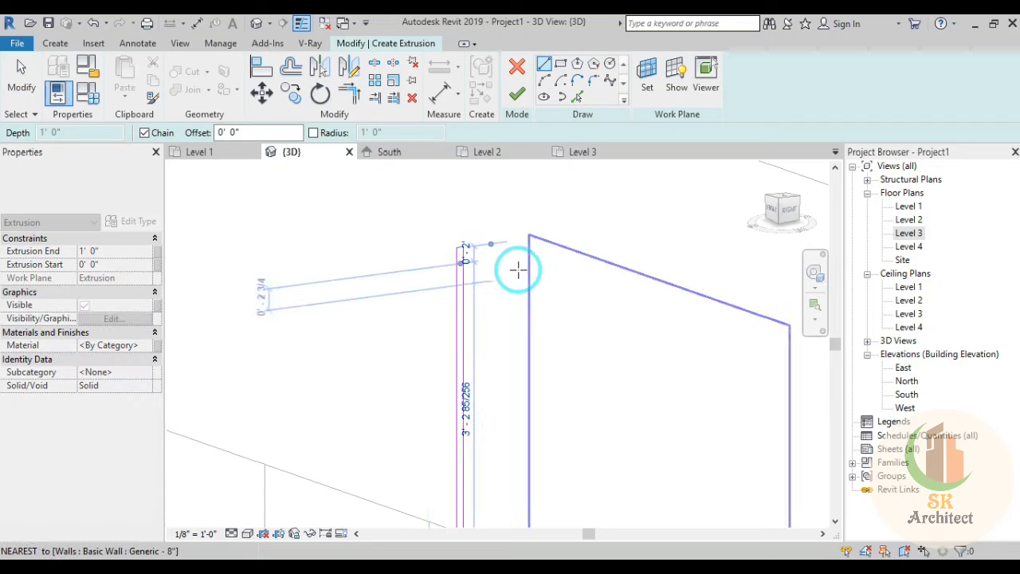
{"action": "scroll", "coordinate": [514, 269], "scroll_direction": "up", "scroll_amount": 2}
{"action": "scroll", "coordinate": [514, 268], "scroll_direction": "down", "scroll_amount": 4}
{"action": "key", "text": "Escape"}
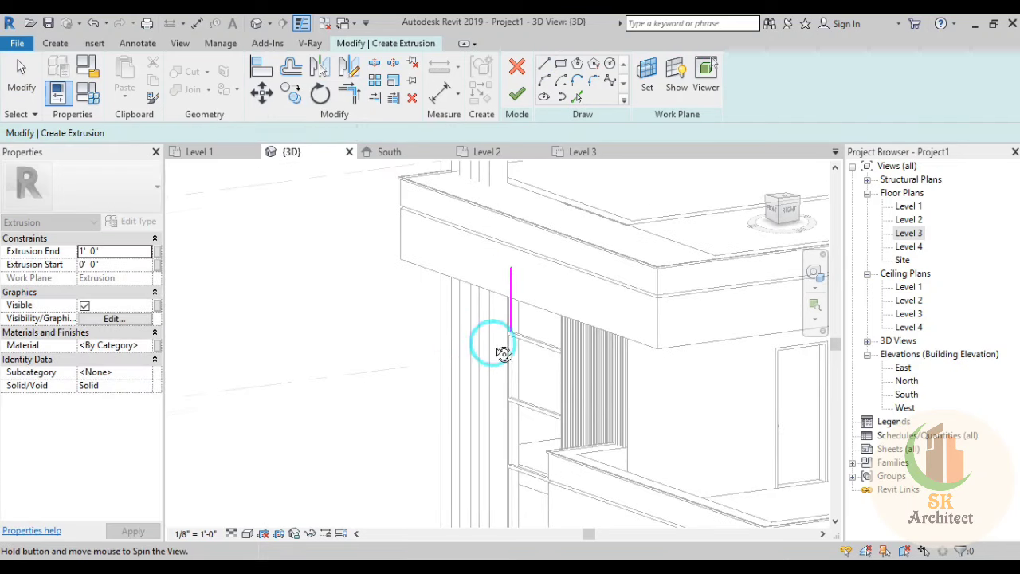
{"action": "middle_click_drag", "start_coordinate": [503, 353], "coordinate": [526, 156], "text": "shift"}
{"action": "left_click", "coordinate": [516, 94]}
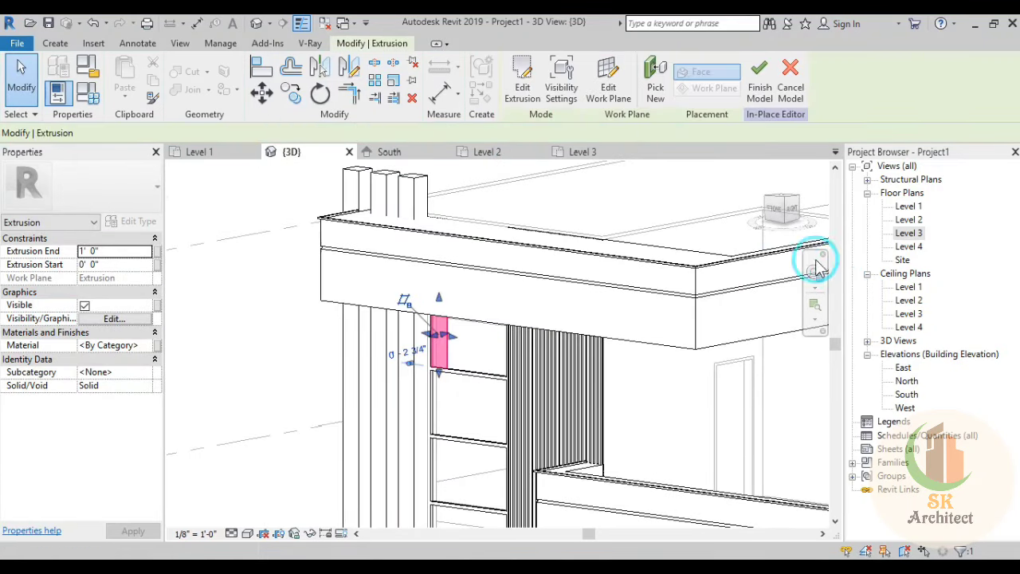
Step: In front view, drag the extrusion's shape handle so its end sits at 4'10"
{"action": "left_click", "coordinate": [775, 209]}
{"action": "scroll", "coordinate": [712, 319], "scroll_direction": "up", "scroll_amount": 3}
{"action": "scroll", "coordinate": [656, 325], "scroll_direction": "up", "scroll_amount": 3}
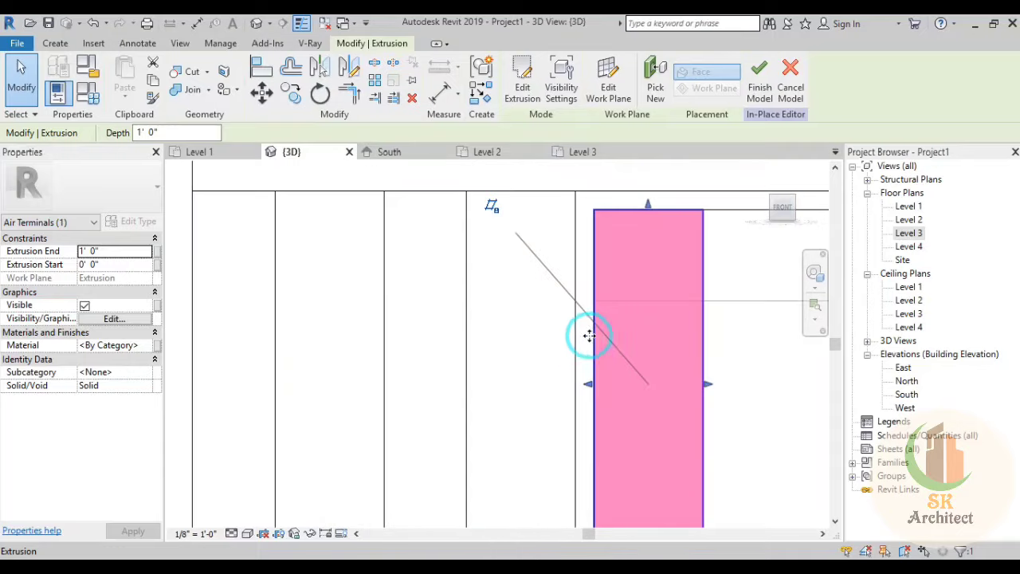
{"action": "scroll", "coordinate": [592, 335], "scroll_direction": "down", "scroll_amount": 2}
{"action": "scroll", "coordinate": [560, 339], "scroll_direction": "down", "scroll_amount": 3}
{"action": "middle_click_drag", "start_coordinate": [489, 353], "coordinate": [417, 342]}
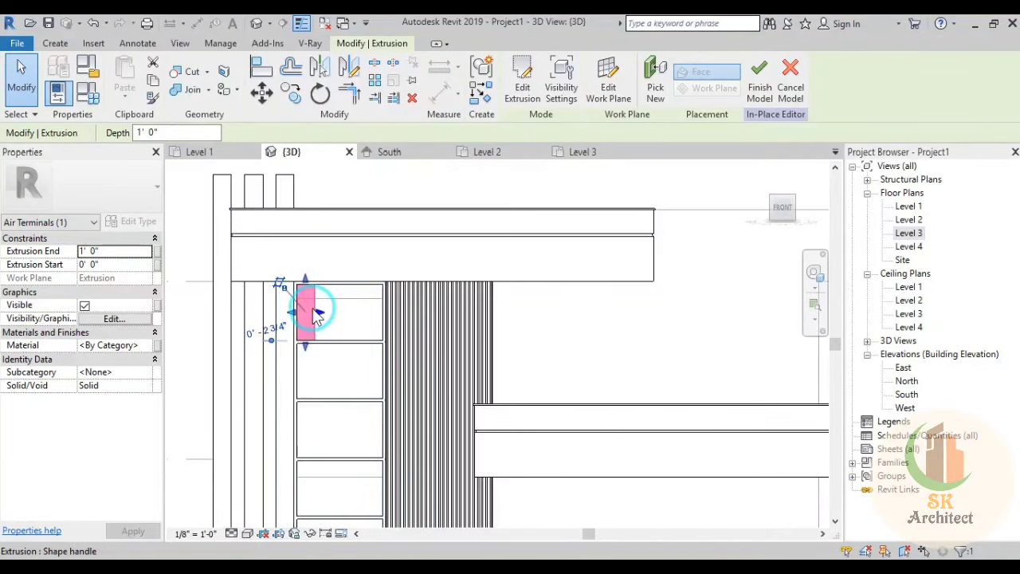
{"action": "scroll", "coordinate": [323, 317], "scroll_direction": "up", "scroll_amount": 2}
{"action": "left_click_drag", "start_coordinate": [323, 317], "coordinate": [449, 343]}
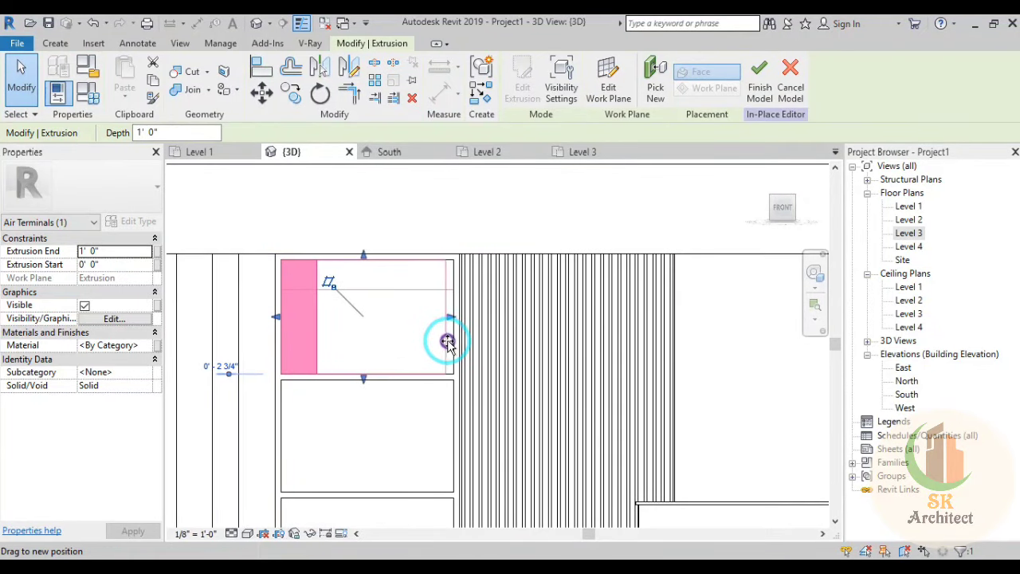
Step: Add Glass, Bronze Glazing, Low E as the extrusion's material and rename it Glass 1
{"action": "left_click", "coordinate": [152, 348]}
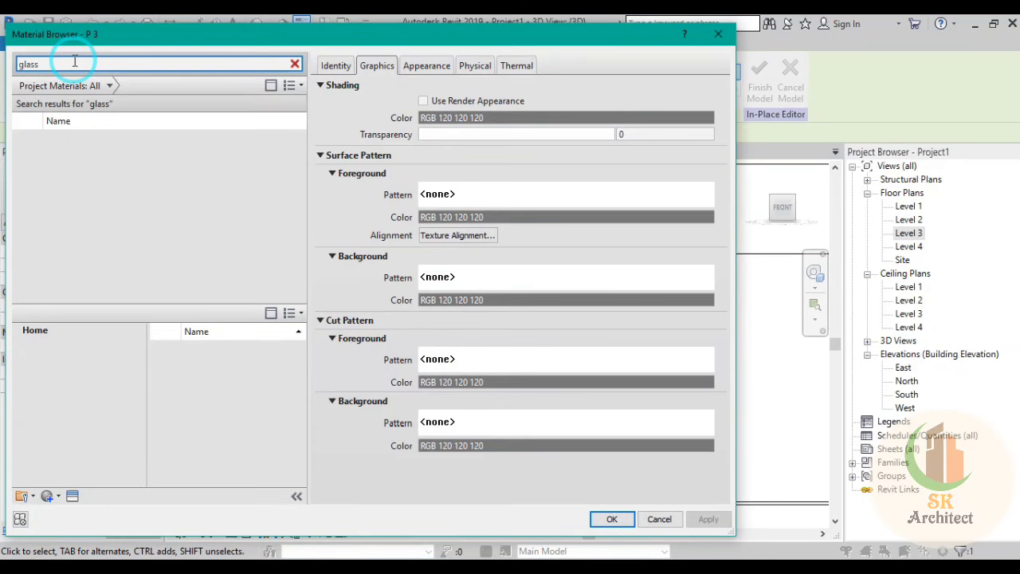
{"action": "scroll", "coordinate": [254, 447], "scroll_direction": "down", "scroll_amount": 1}
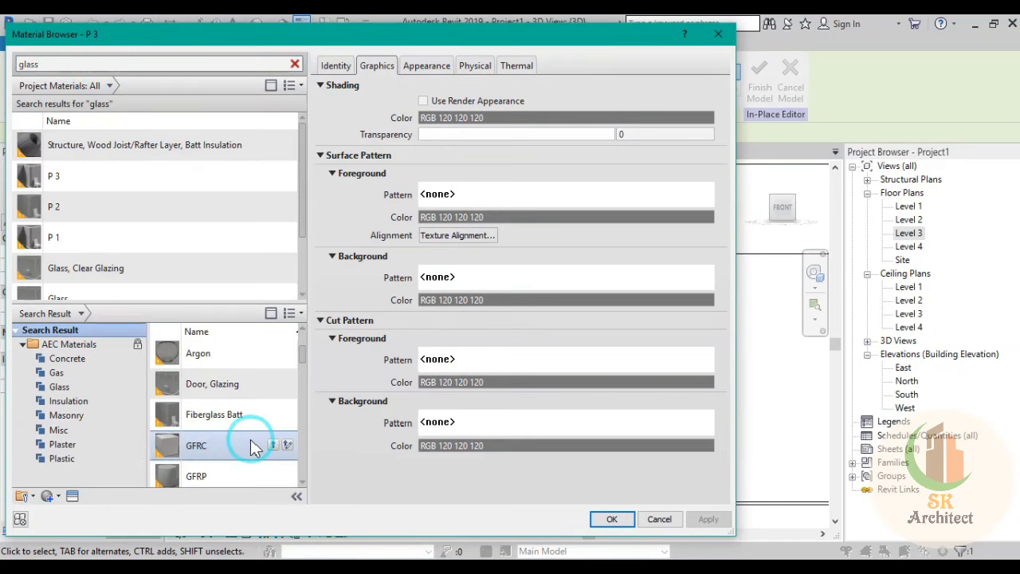
{"action": "scroll", "coordinate": [253, 444], "scroll_direction": "down", "scroll_amount": 2}
{"action": "scroll", "coordinate": [254, 443], "scroll_direction": "down", "scroll_amount": 1}
{"action": "scroll", "coordinate": [251, 439], "scroll_direction": "up", "scroll_amount": 1}
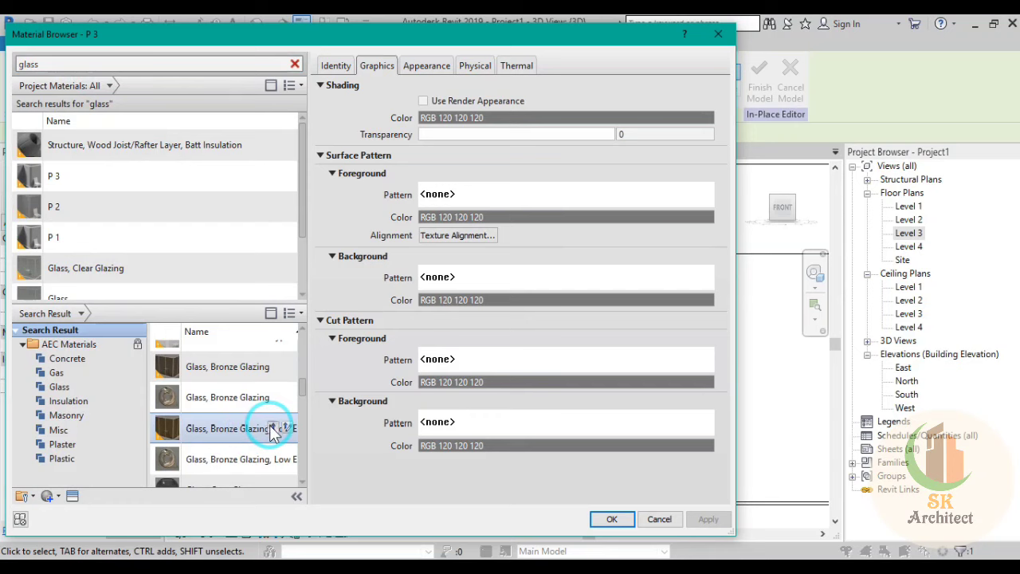
{"action": "left_click", "coordinate": [275, 431]}
{"action": "right_click", "coordinate": [75, 214]}
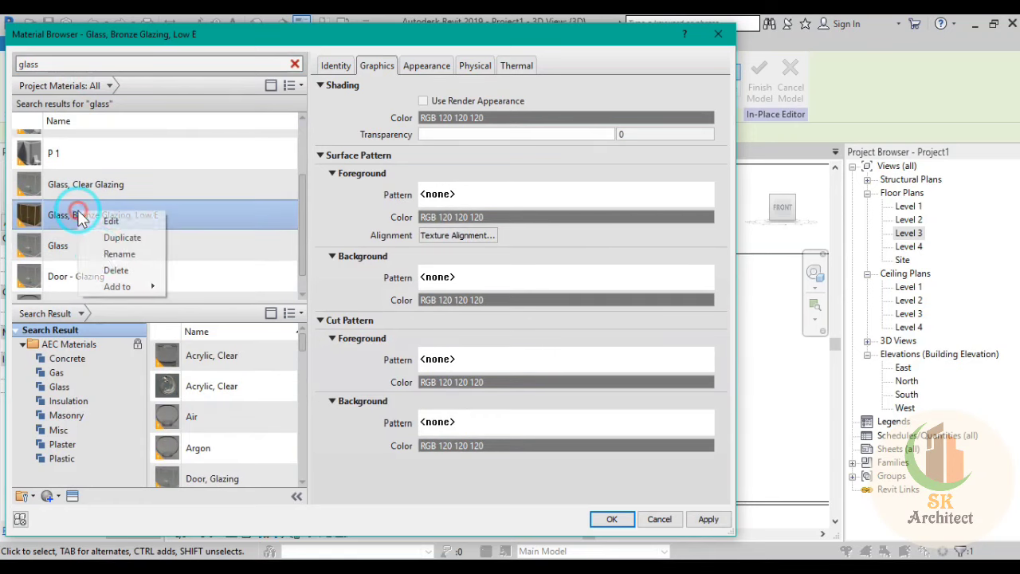
{"action": "left_click", "coordinate": [111, 254]}
{"action": "type", "text": "G"}
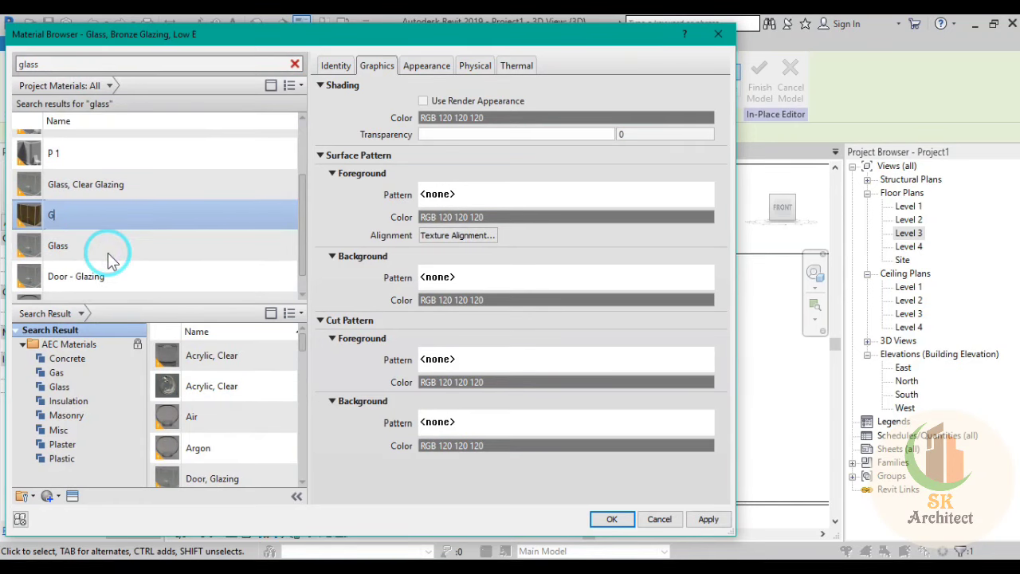
{"action": "type", "text": "lass 1"}
{"action": "key", "text": "Return"}
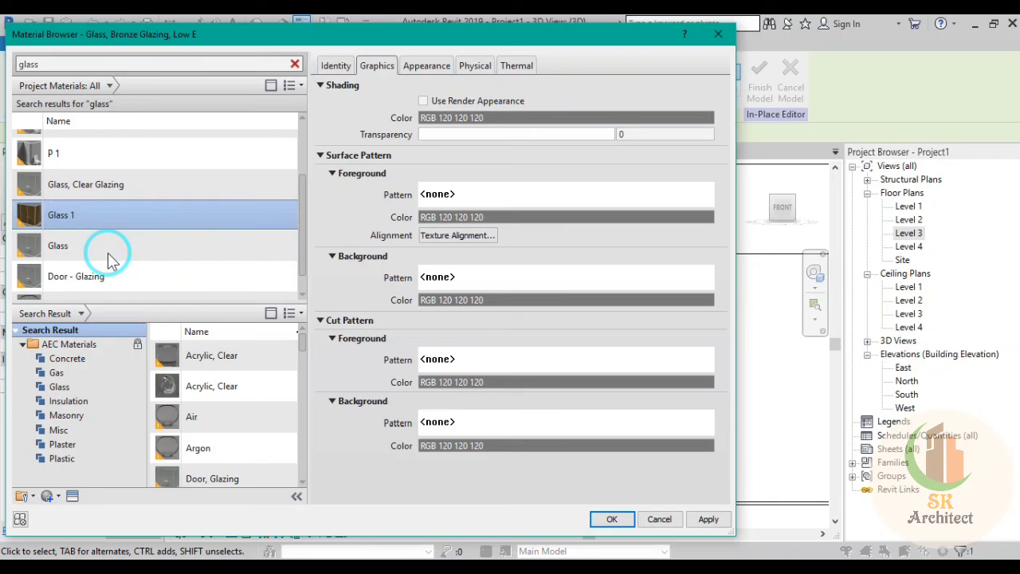
Step: Give Glass 1 a dark-blue RGB 0 33 66 colour and reflectance 99, then apply
{"action": "left_click", "coordinate": [427, 66]}
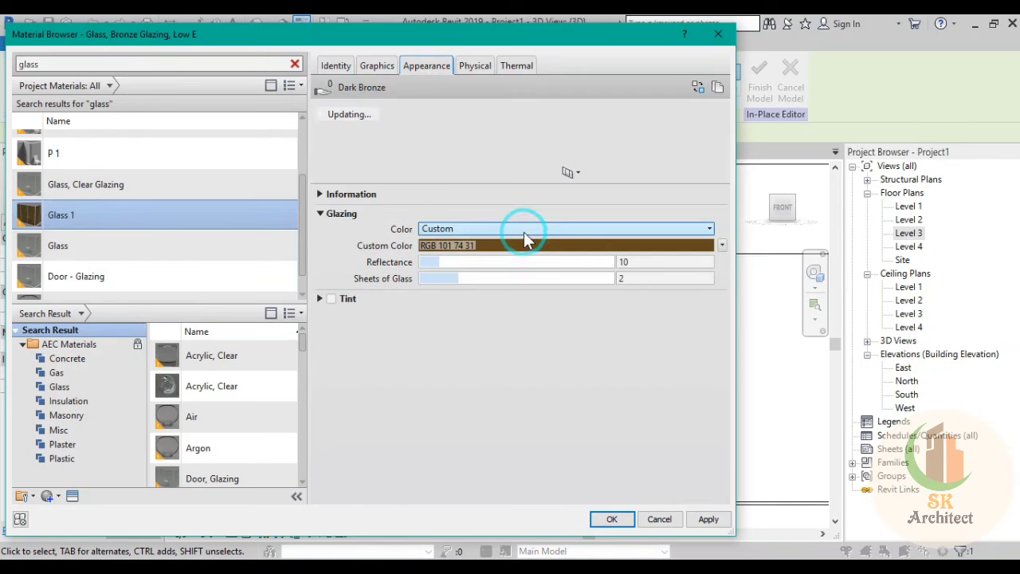
{"action": "left_click", "coordinate": [527, 247]}
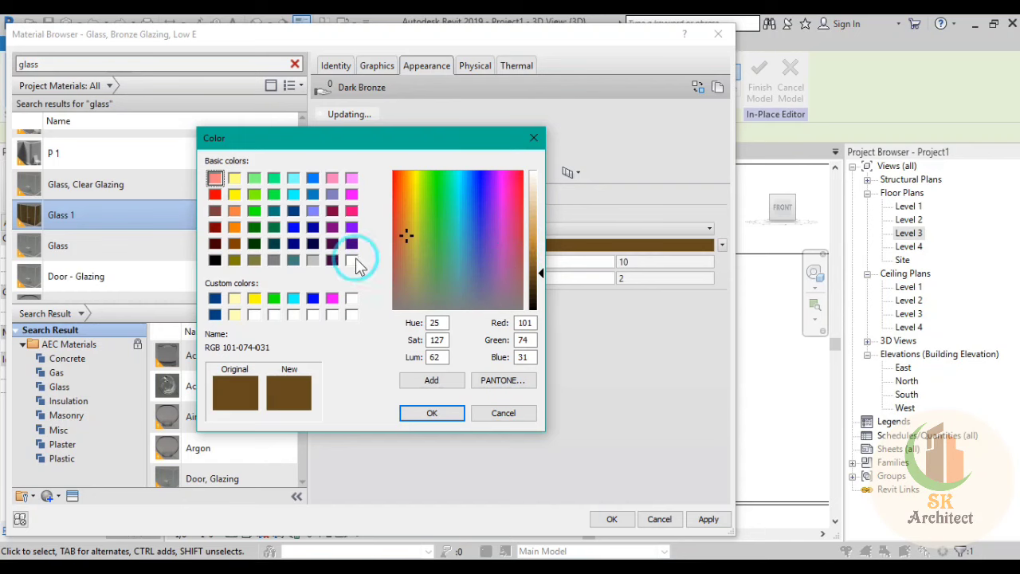
{"action": "left_click", "coordinate": [294, 211]}
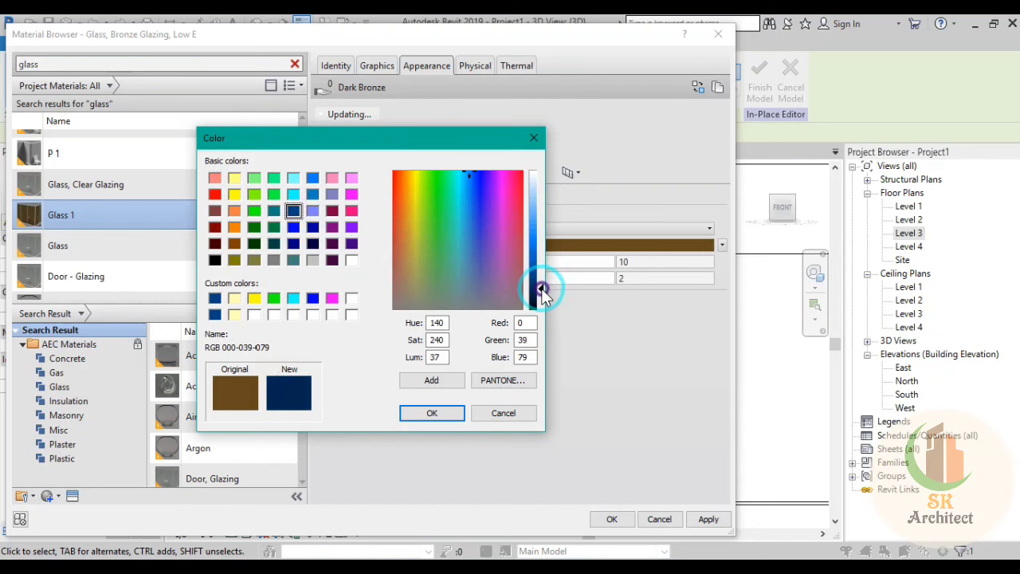
{"action": "left_click_drag", "start_coordinate": [541, 299], "coordinate": [540, 290]}
{"action": "left_click", "coordinate": [431, 413]}
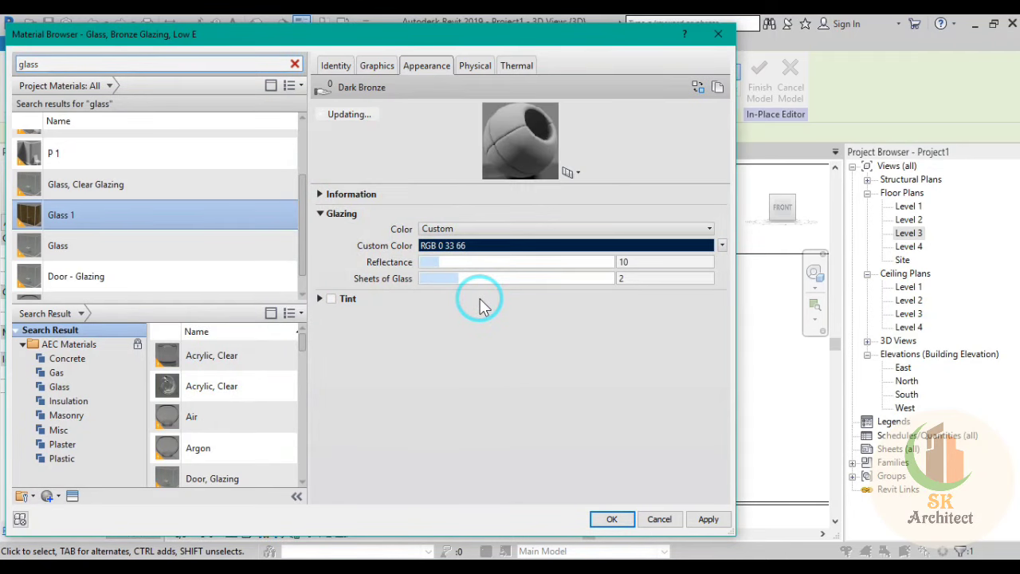
{"action": "left_click_drag", "start_coordinate": [444, 263], "coordinate": [600, 273]}
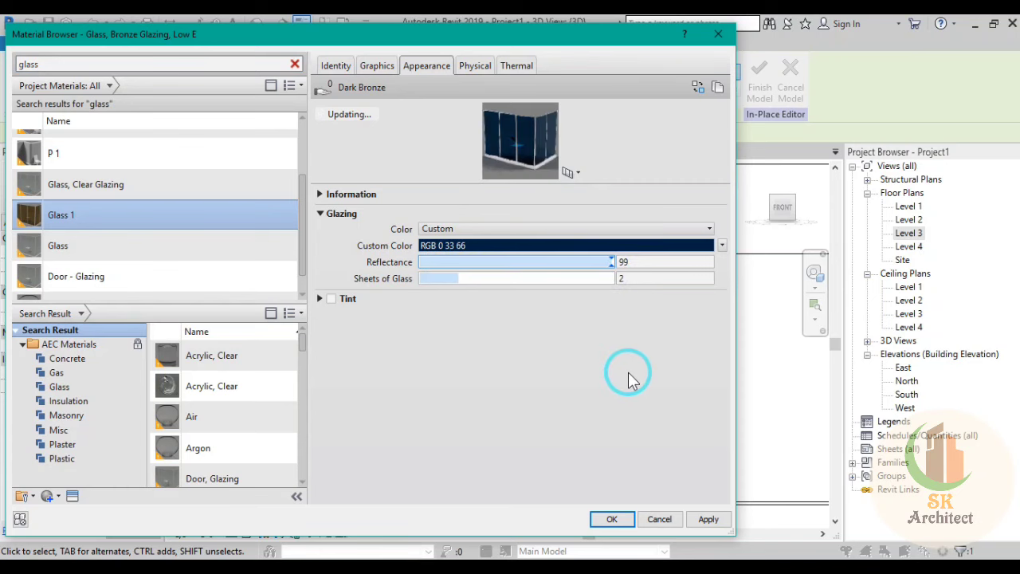
{"action": "left_click", "coordinate": [709, 519]}
{"action": "left_click", "coordinate": [611, 519]}
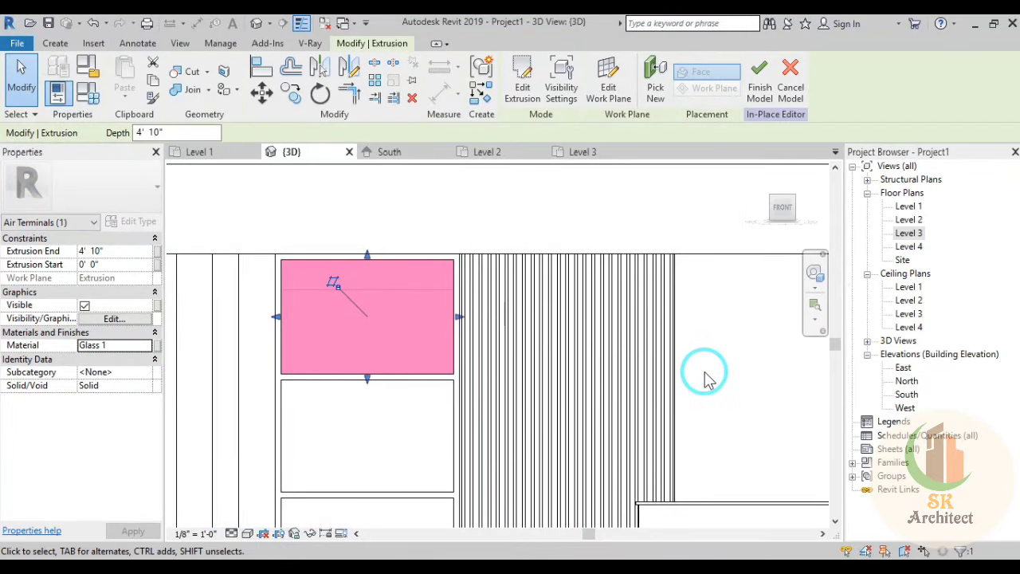
Step: Copy the Glass 1 panel with Multiple checked into each stacked bay below, down to the base
{"action": "middle_click_drag", "start_coordinate": [704, 378], "coordinate": [695, 369]}
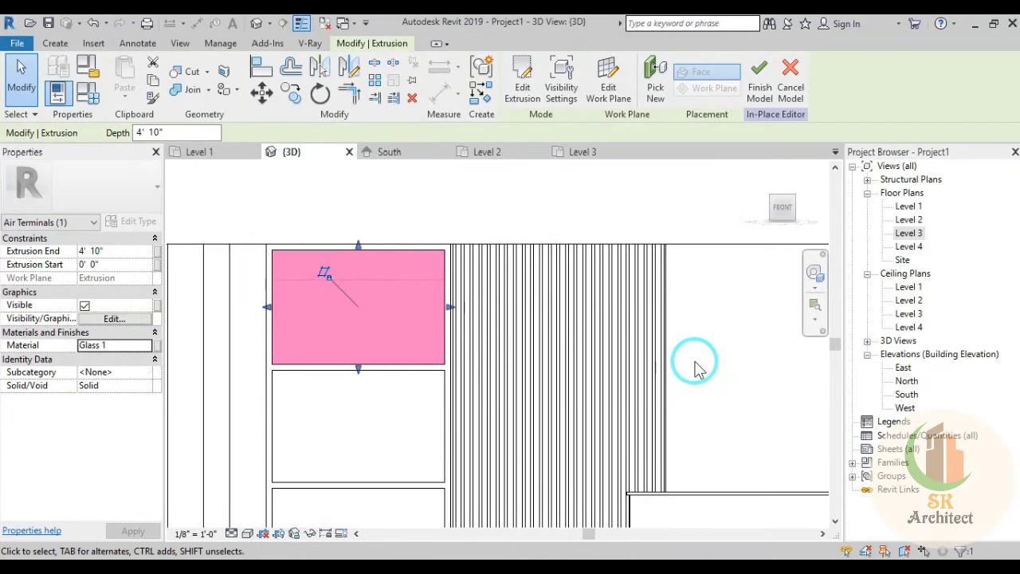
{"action": "left_click", "coordinate": [305, 107]}
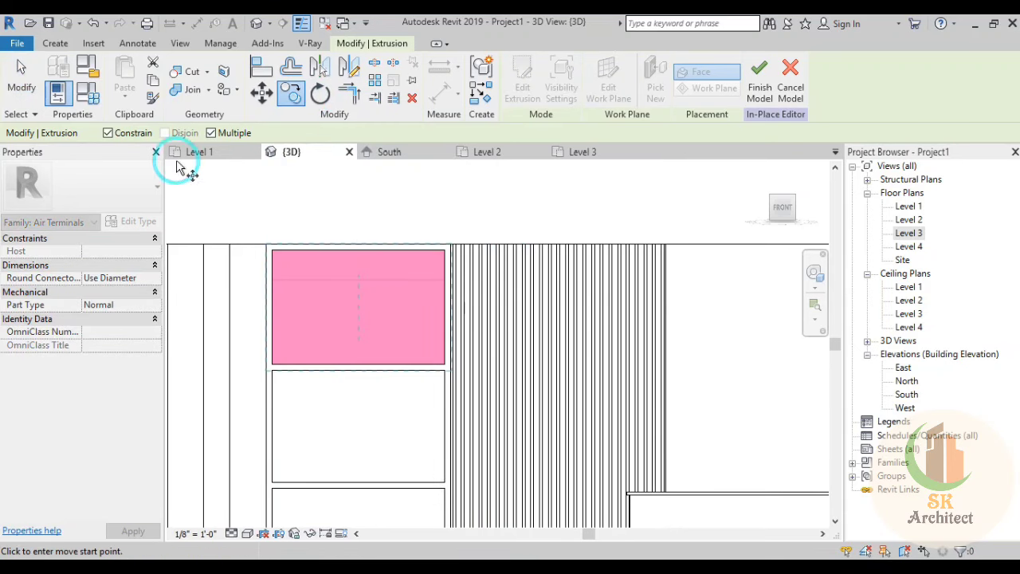
{"action": "left_click", "coordinate": [127, 137]}
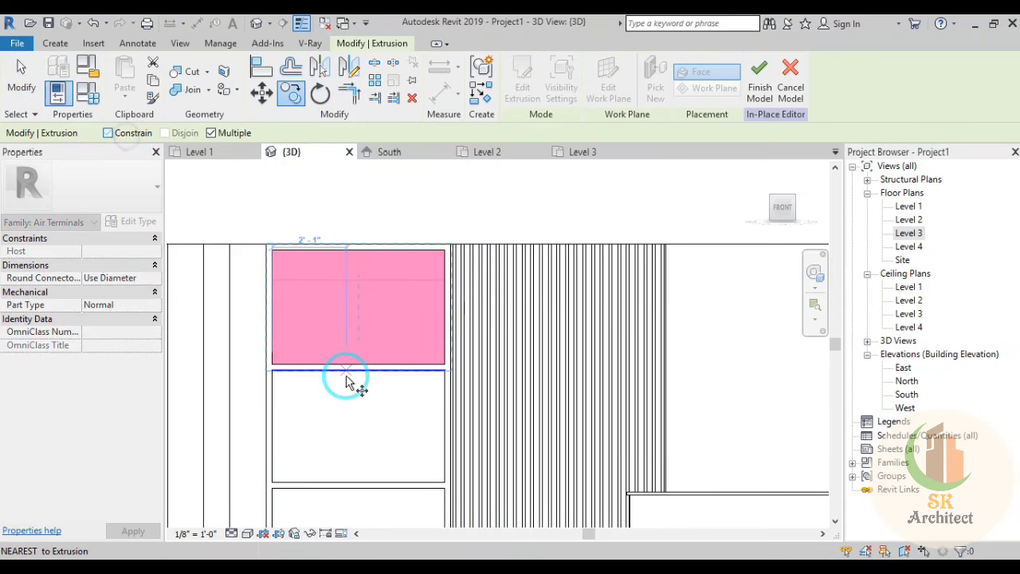
{"action": "left_click", "coordinate": [444, 366]}
{"action": "middle_click_drag", "start_coordinate": [432, 462], "coordinate": [392, 374]}
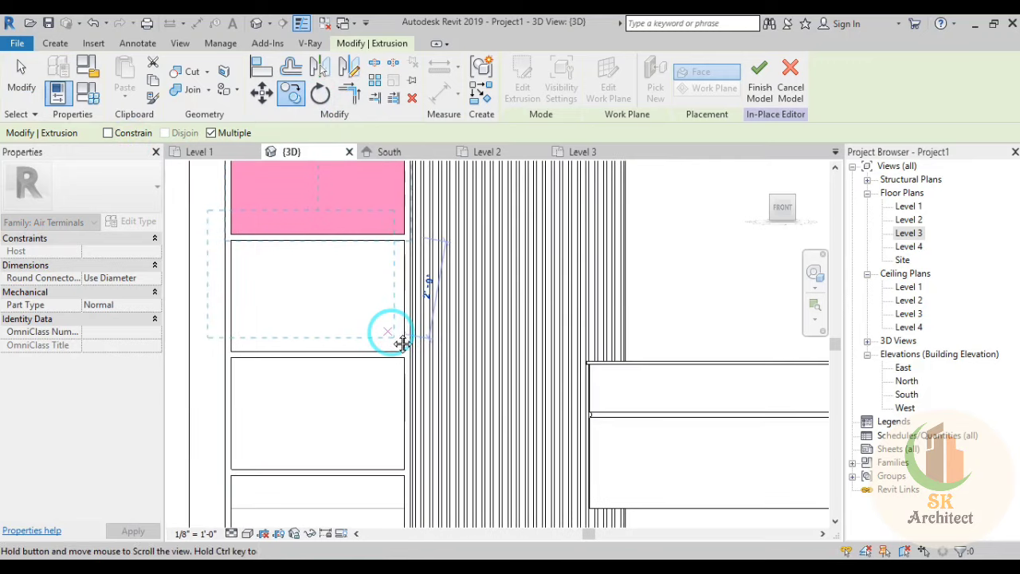
{"action": "left_click", "coordinate": [400, 345]}
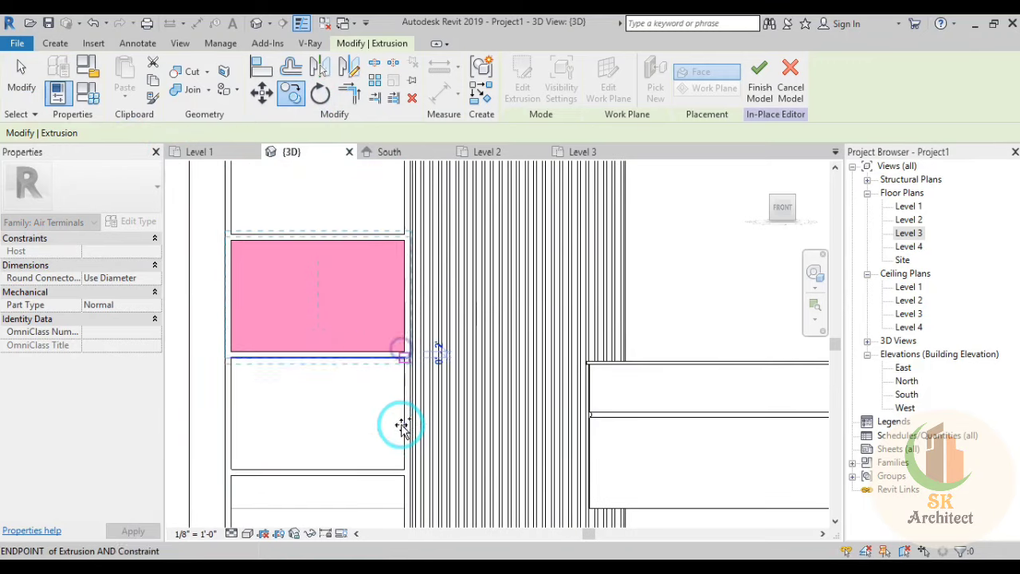
{"action": "left_click", "coordinate": [402, 466]}
{"action": "middle_click_drag", "start_coordinate": [387, 365], "coordinate": [372, 246]}
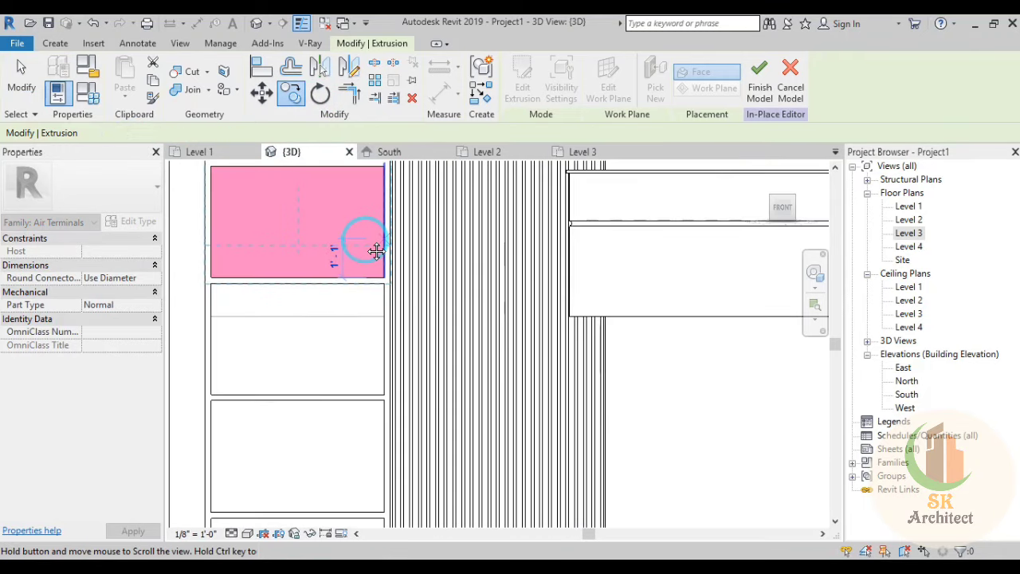
{"action": "left_click", "coordinate": [384, 396]}
{"action": "middle_click_drag", "start_coordinate": [378, 474], "coordinate": [353, 295]}
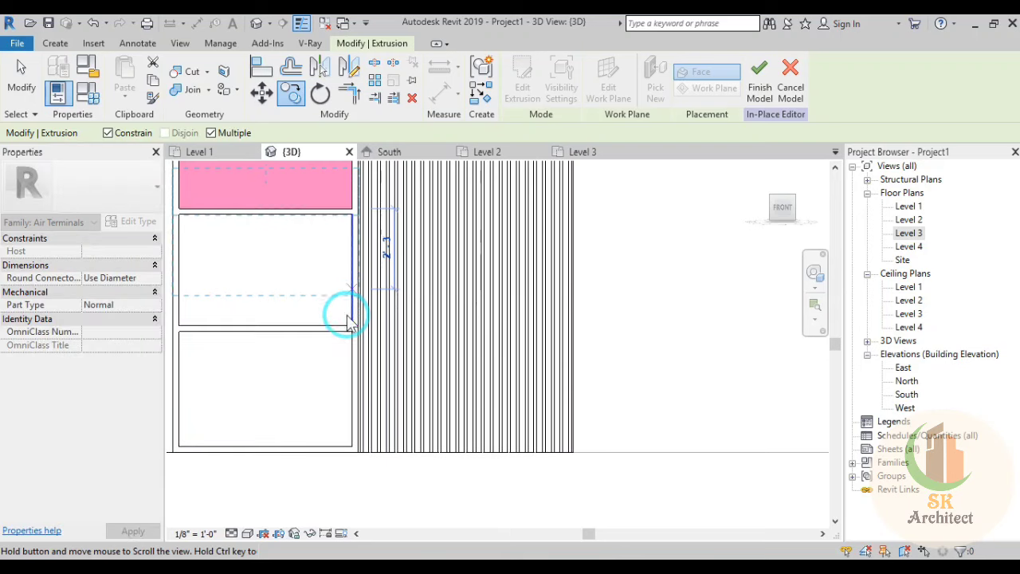
{"action": "left_click", "coordinate": [348, 445]}
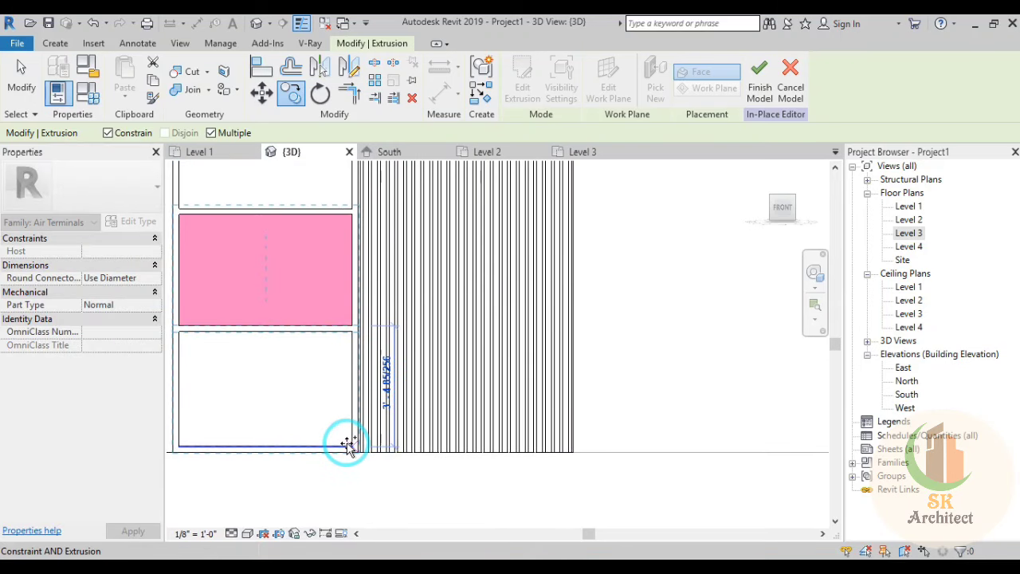
{"action": "left_click", "coordinate": [349, 445]}
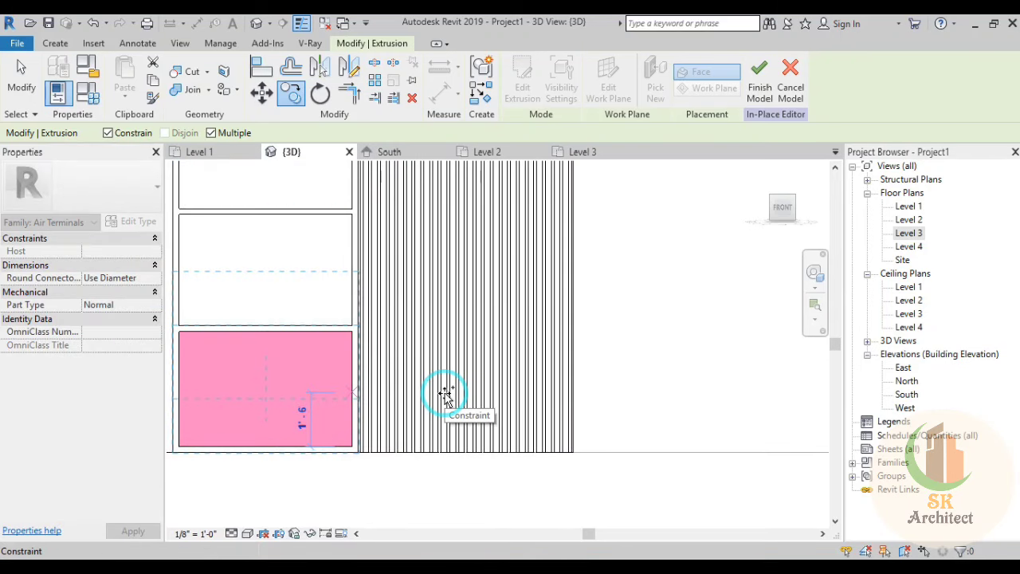
{"action": "key", "text": "Escape"}
Step: Switch the view to Realistic display and select the three vertical fins
{"action": "scroll", "coordinate": [442, 396], "scroll_direction": "down", "scroll_amount": 5}
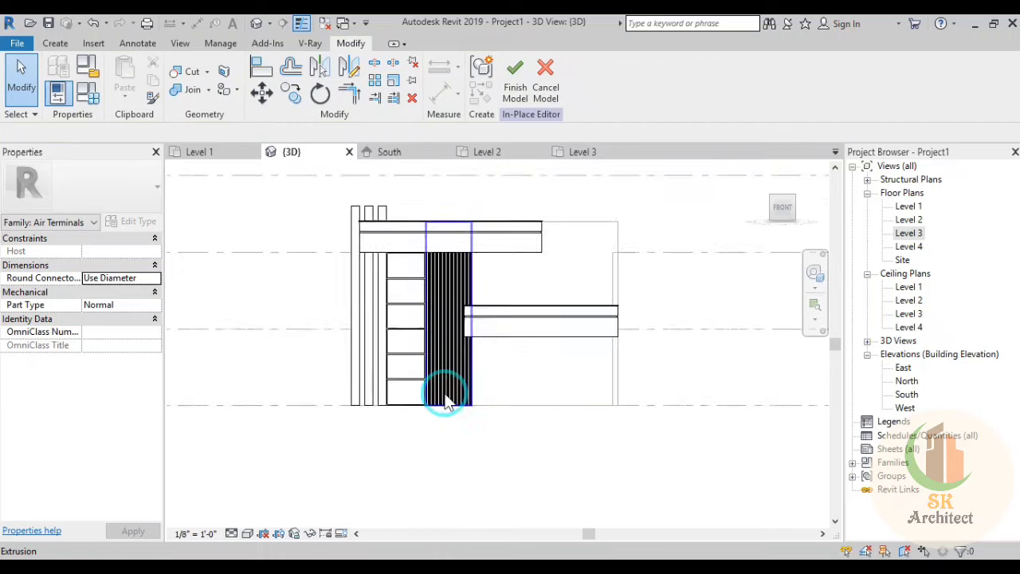
{"action": "middle_click_drag", "start_coordinate": [319, 409], "coordinate": [348, 438], "text": "shift"}
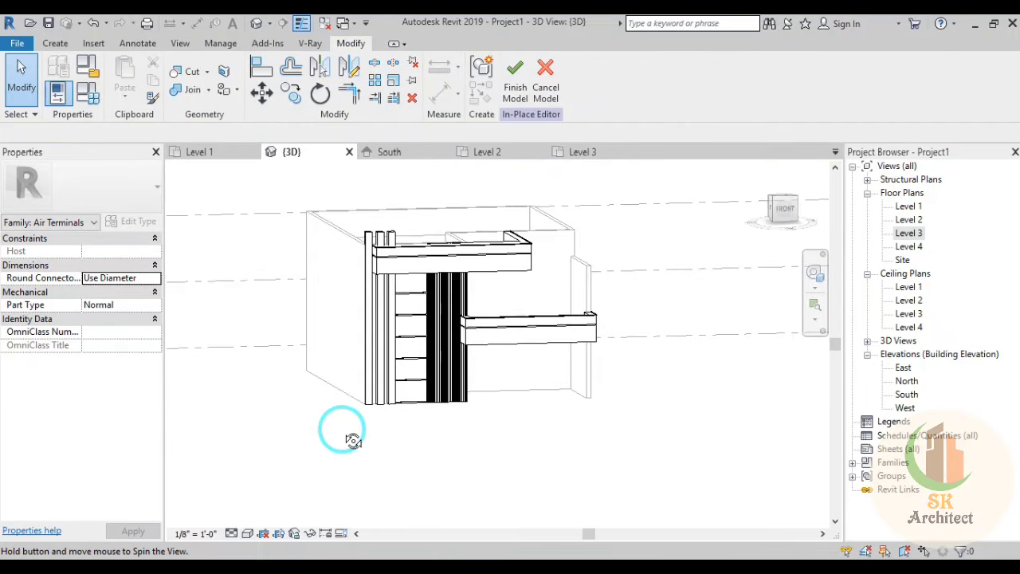
{"action": "left_click", "coordinate": [248, 534]}
{"action": "left_click", "coordinate": [263, 502]}
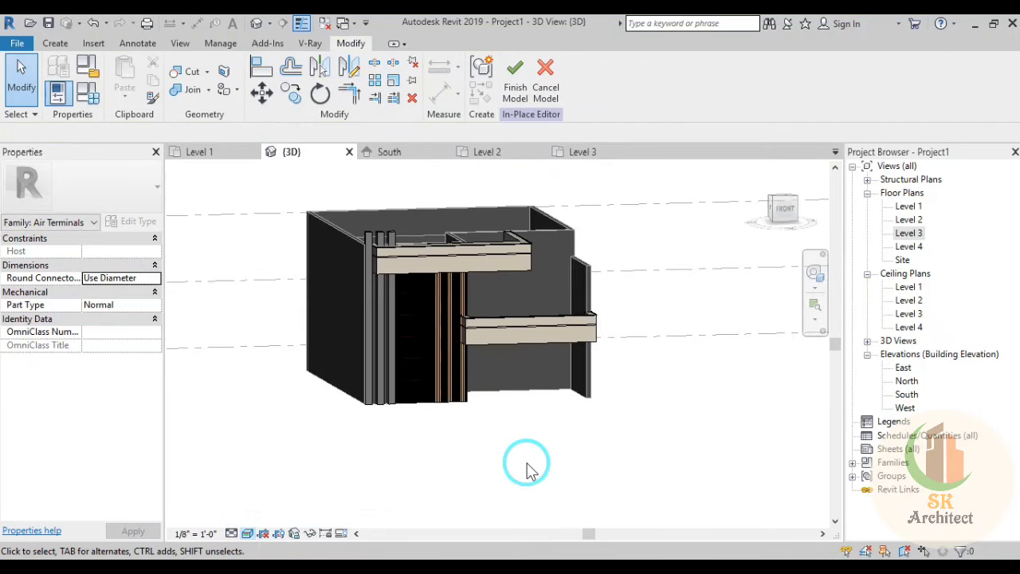
{"action": "scroll", "coordinate": [452, 311], "scroll_direction": "up", "scroll_amount": 3}
{"action": "scroll", "coordinate": [444, 378], "scroll_direction": "up", "scroll_amount": 2}
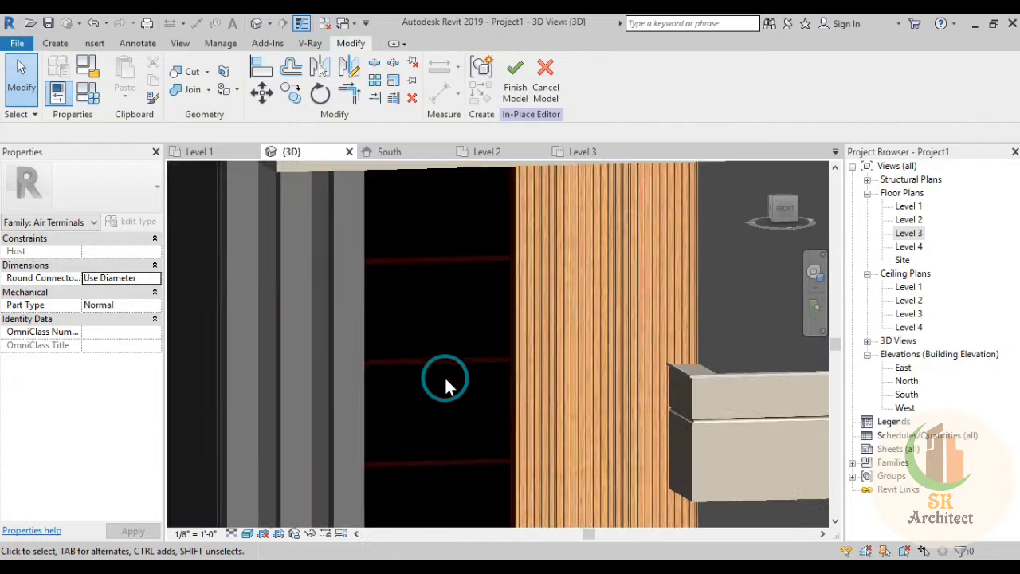
{"action": "mouse_move", "coordinate": [443, 374]}
{"action": "middle_mouse_down", "text": "shift"}
{"action": "mouse_move", "coordinate": [434, 396]}
{"action": "mouse_move", "coordinate": [306, 255]}
{"action": "mouse_move", "coordinate": [382, 428]}
{"action": "mouse_move", "coordinate": [461, 446]}
{"action": "middle_mouse_up", "text": "shift"}
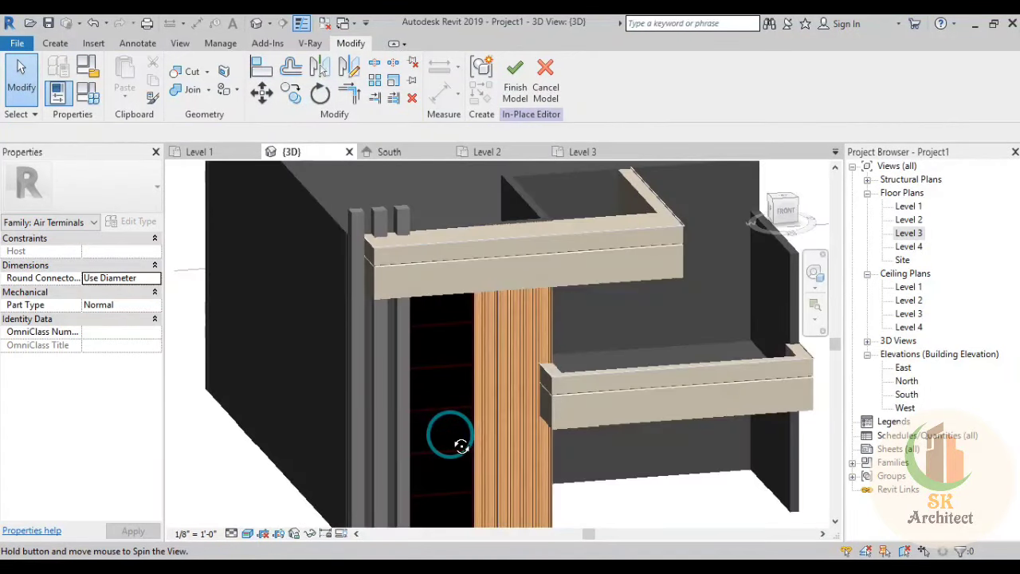
{"action": "scroll", "coordinate": [381, 392], "scroll_direction": "up", "scroll_amount": 2}
{"action": "scroll", "coordinate": [375, 376], "scroll_direction": "up", "scroll_amount": 2}
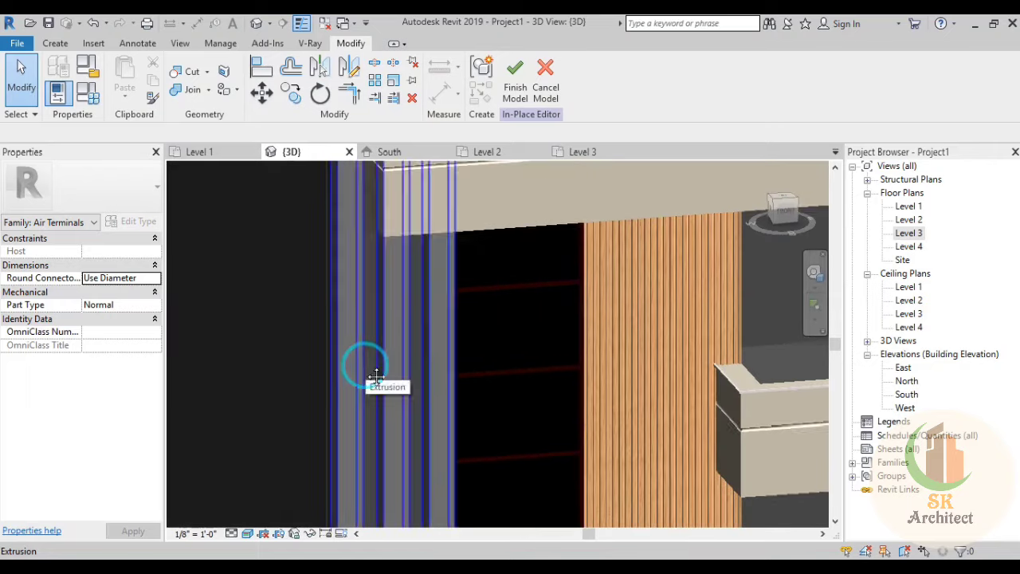
{"action": "middle_click_drag", "start_coordinate": [376, 376], "coordinate": [365, 513]}
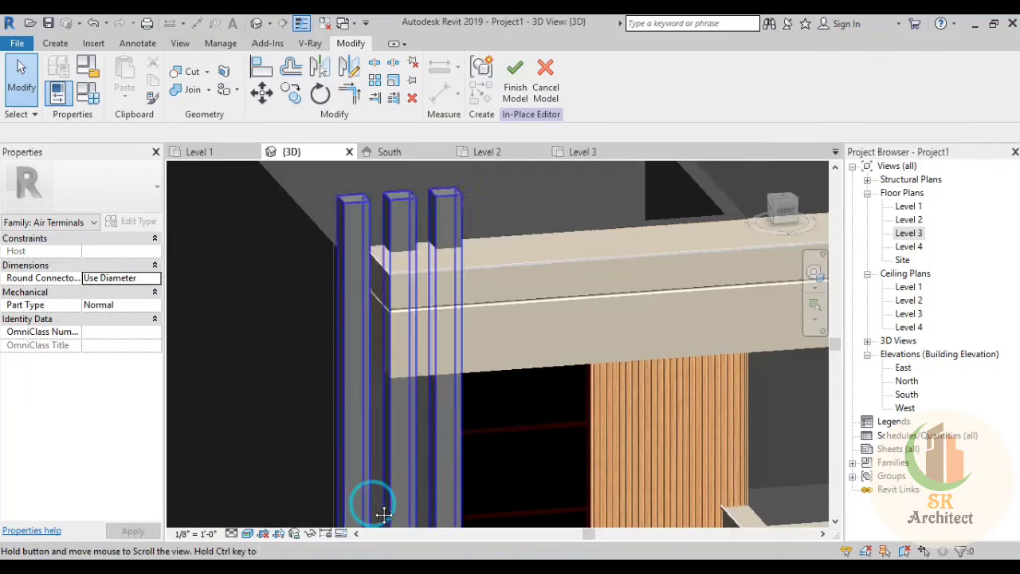
{"action": "left_click", "coordinate": [352, 213]}
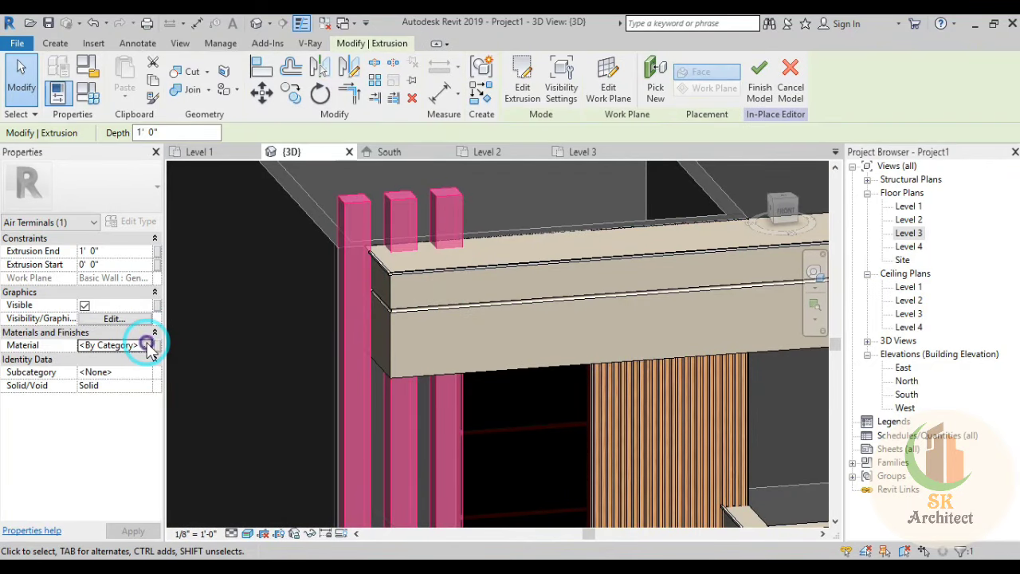
Step: Add the Fiberglass Batt material to the project and rename it P 4
{"action": "left_click", "coordinate": [147, 344]}
{"action": "left_click", "coordinate": [270, 301]}
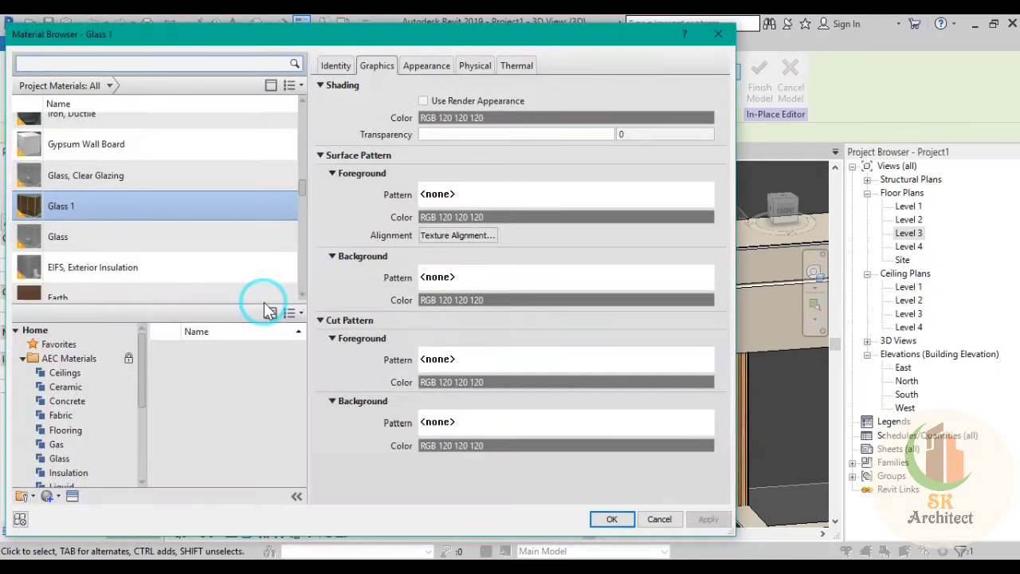
{"action": "left_click", "coordinate": [134, 64]}
{"action": "type", "text": "paint"}
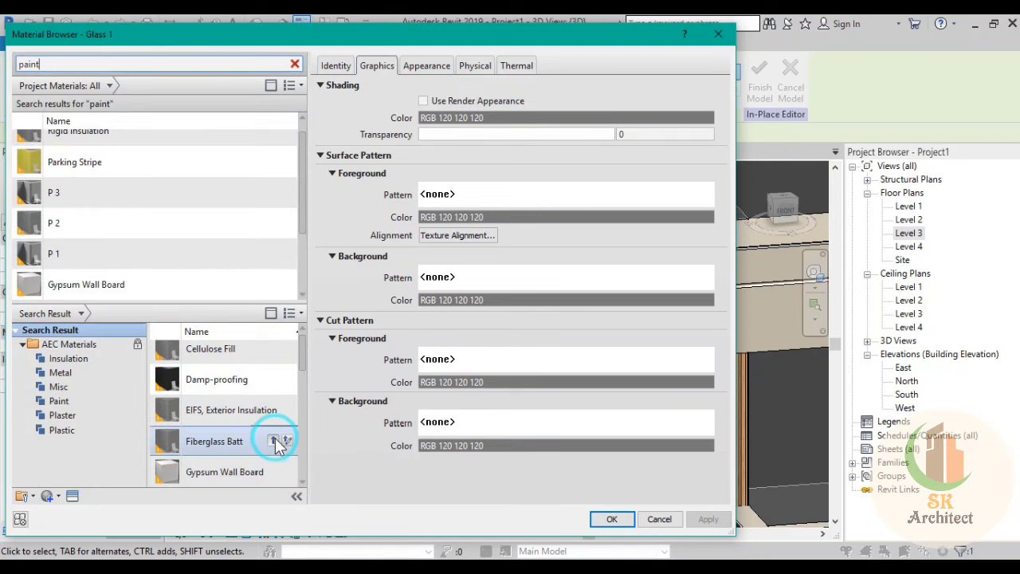
{"action": "left_click", "coordinate": [273, 441]}
{"action": "right_click", "coordinate": [75, 216]}
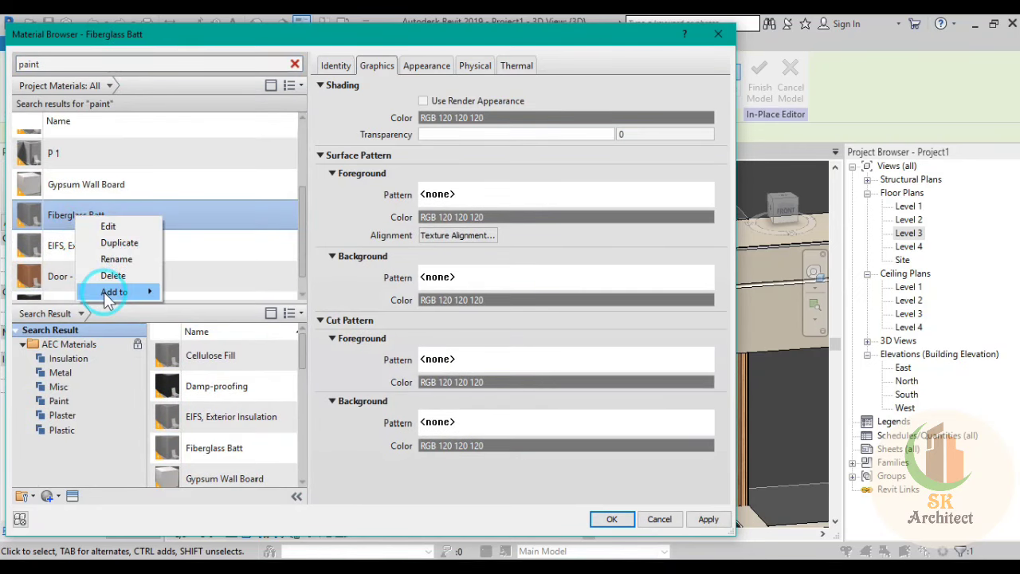
{"action": "left_click", "coordinate": [111, 259]}
{"action": "left_click", "coordinate": [52, 218]}
{"action": "type", "text": "P 3"}
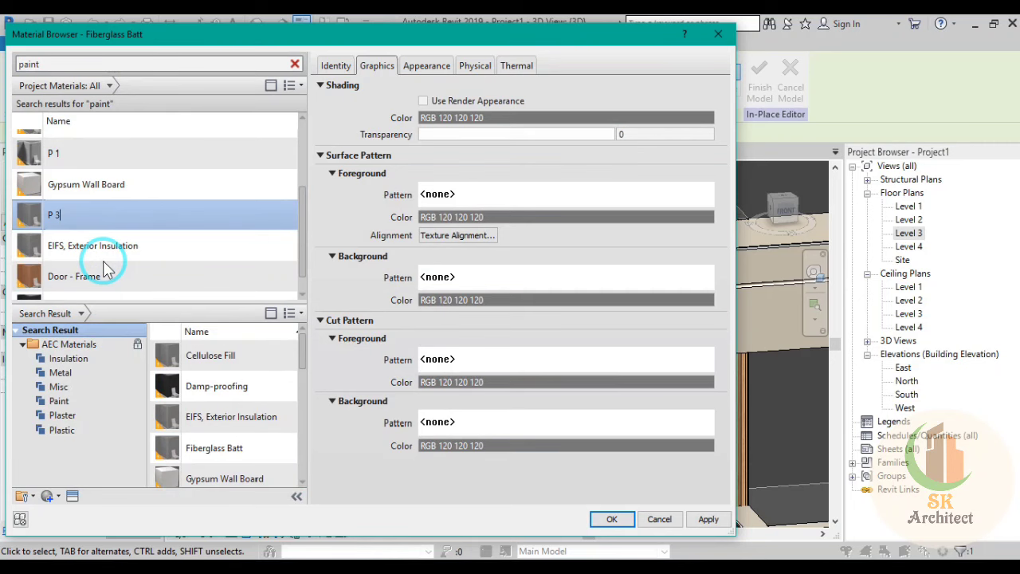
{"action": "key", "text": "Return"}
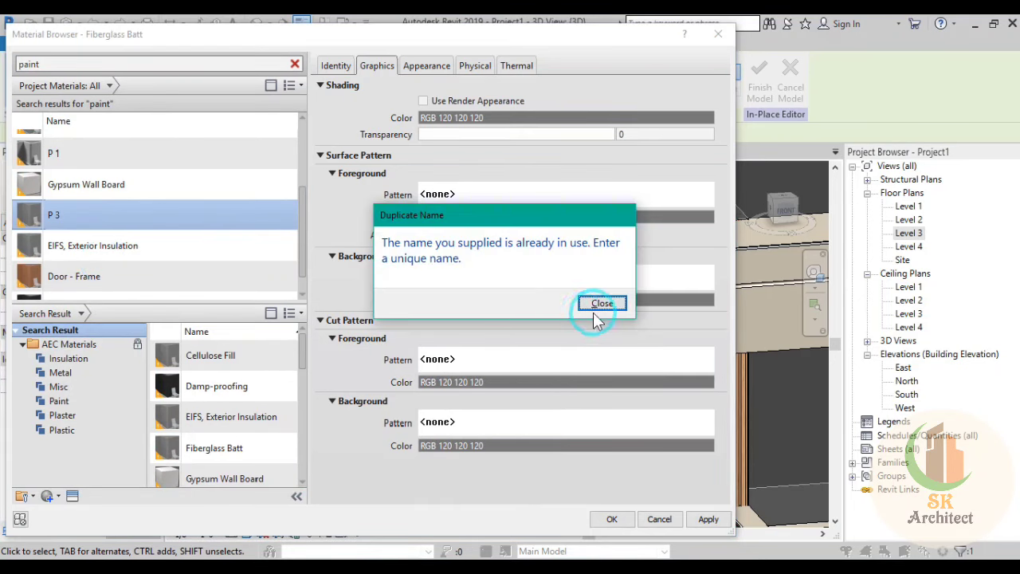
{"action": "left_click", "coordinate": [594, 314]}
{"action": "right_click", "coordinate": [118, 222]}
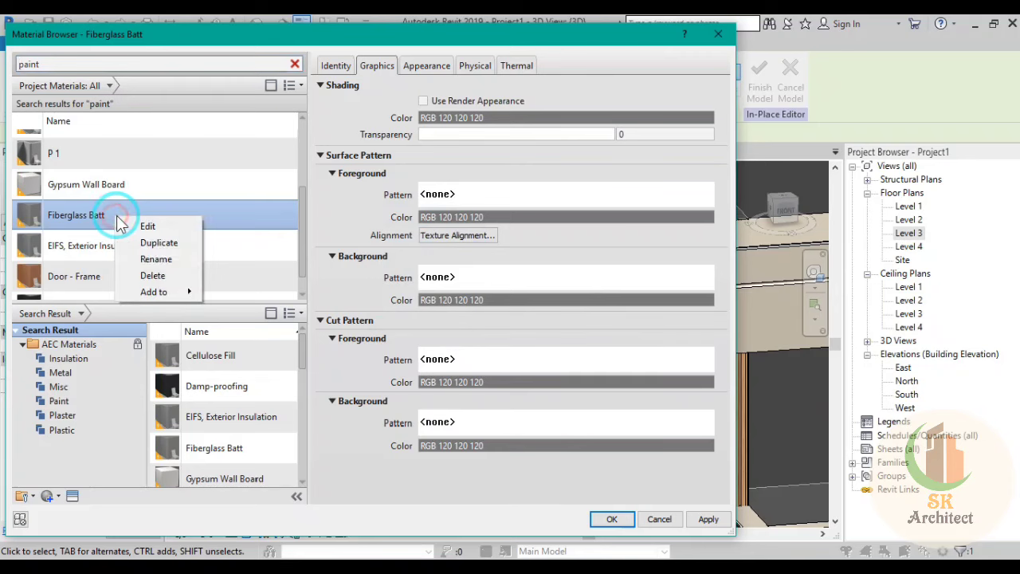
{"action": "left_click", "coordinate": [142, 257]}
{"action": "type", "text": "4"}
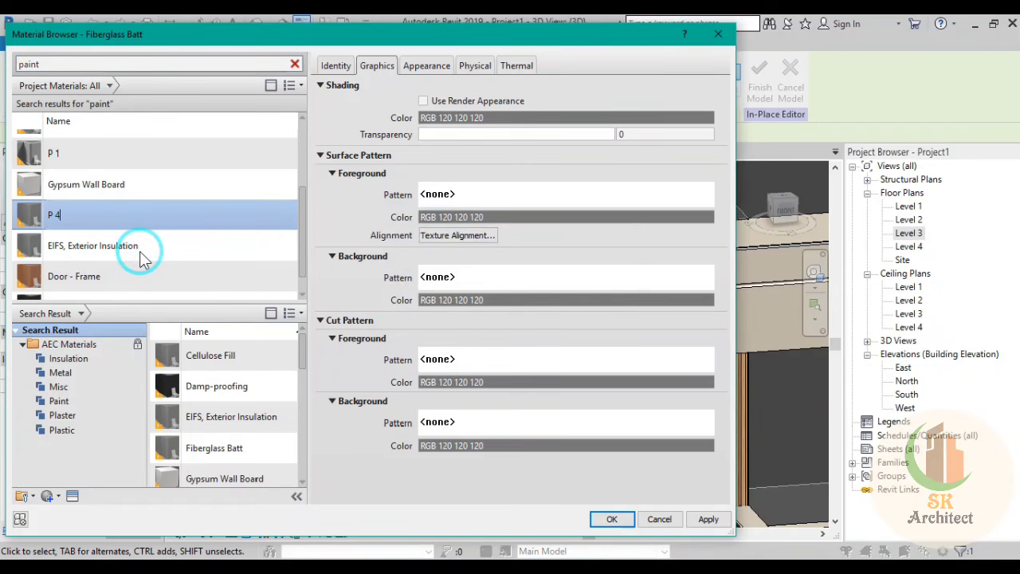
{"action": "key", "text": "Return"}
Step: Set P 4's appearance colour to beige RGB 223 191 170 and assign it to the fins
{"action": "left_click", "coordinate": [435, 80]}
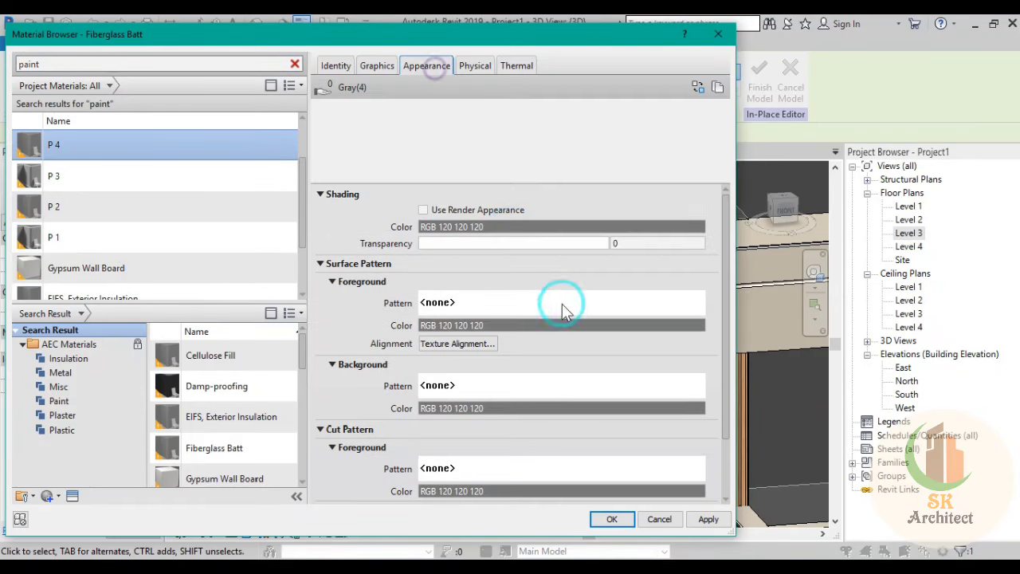
{"action": "left_click", "coordinate": [570, 246]}
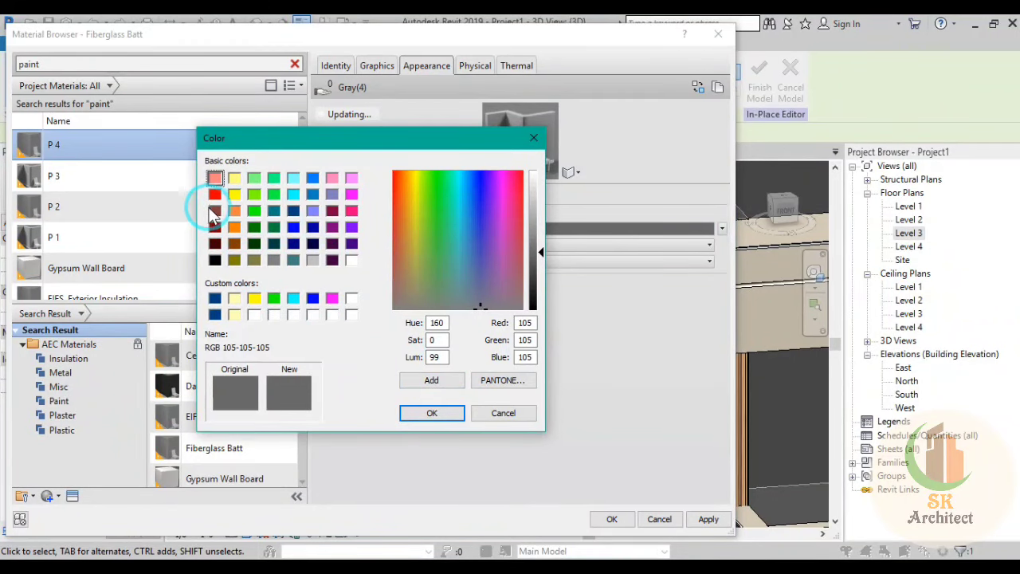
{"action": "left_click", "coordinate": [214, 212]}
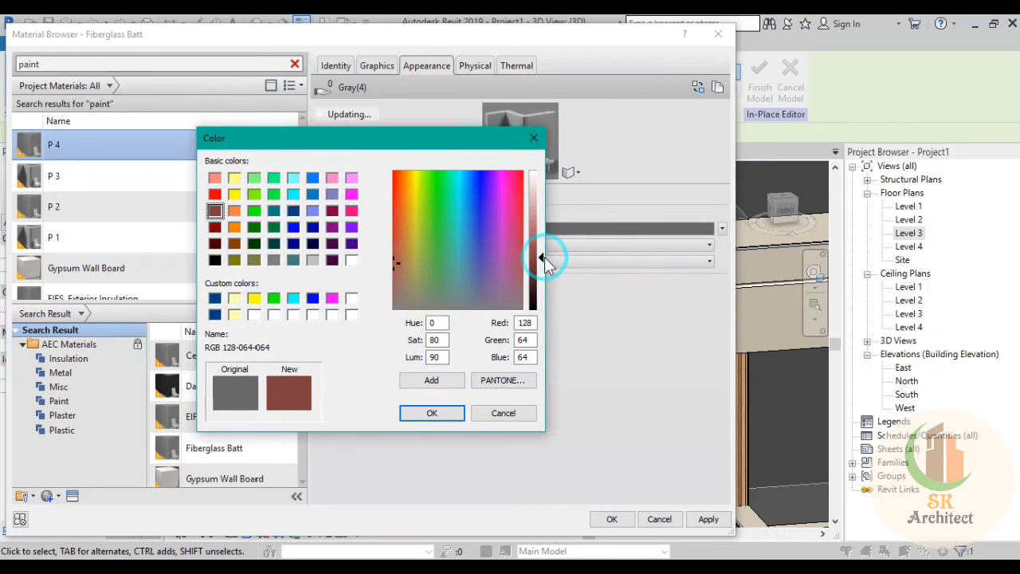
{"action": "left_click_drag", "start_coordinate": [542, 257], "coordinate": [538, 198]}
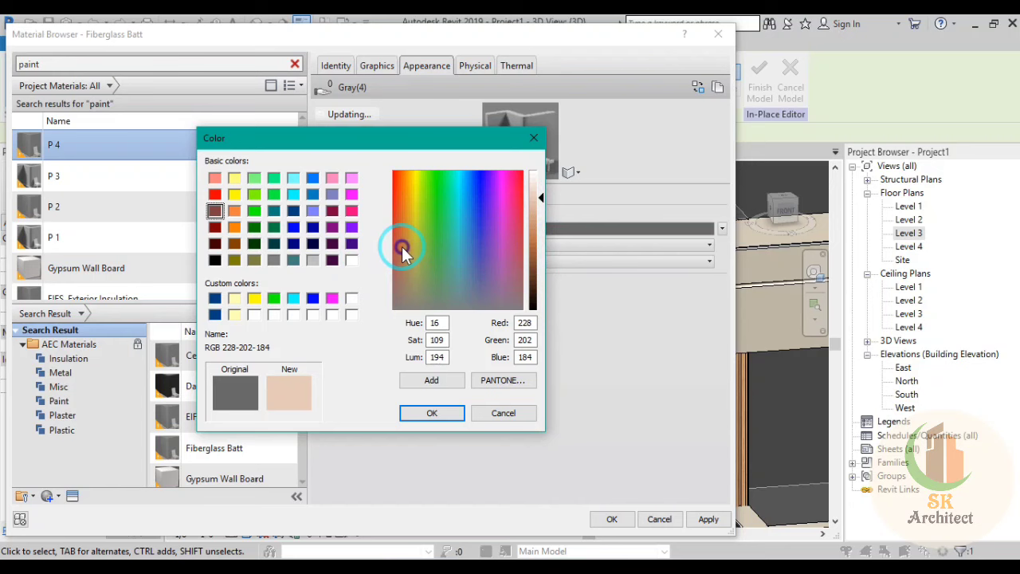
{"action": "left_click_drag", "start_coordinate": [545, 200], "coordinate": [539, 204]}
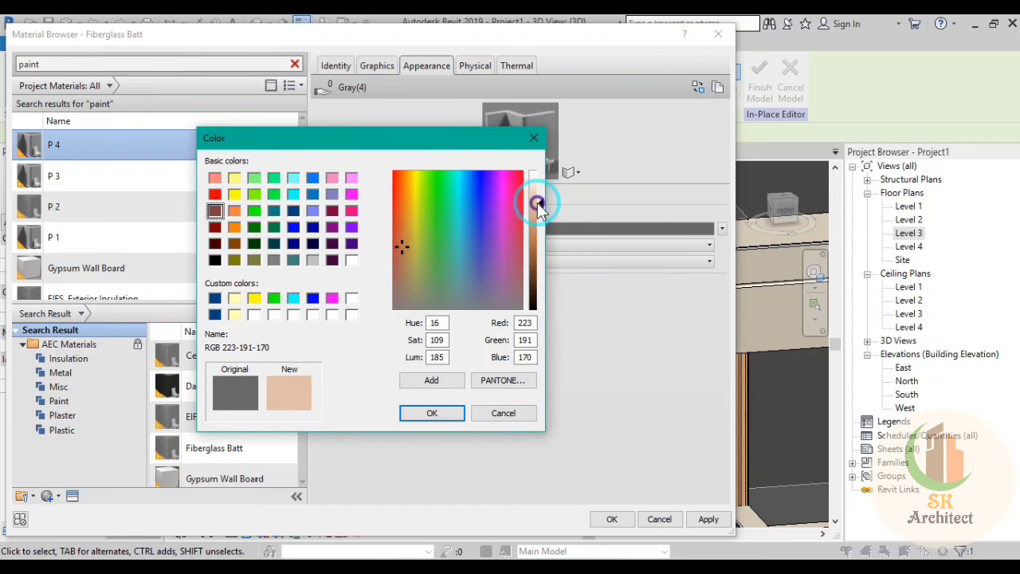
{"action": "left_click", "coordinate": [451, 414]}
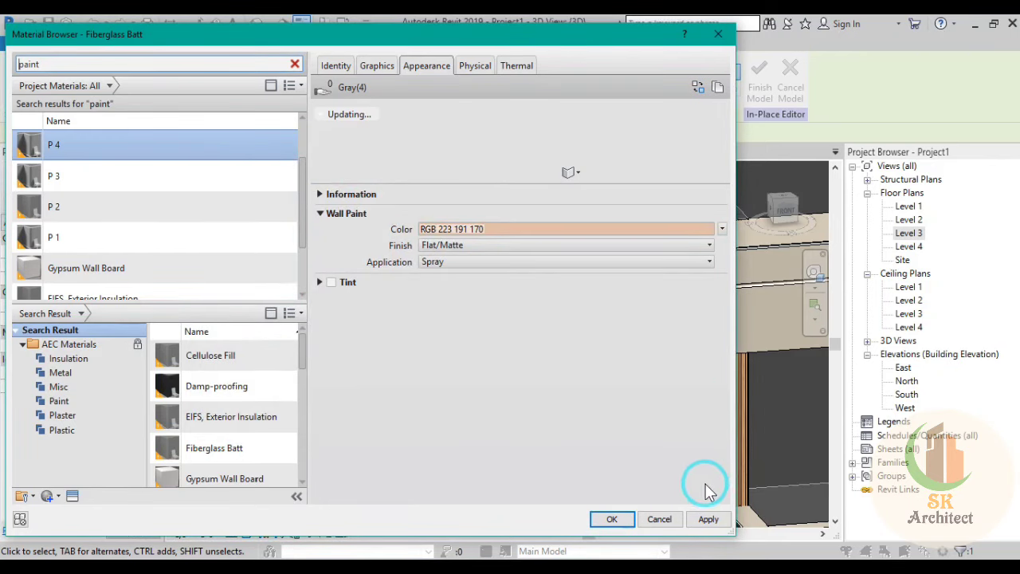
{"action": "left_click", "coordinate": [709, 519]}
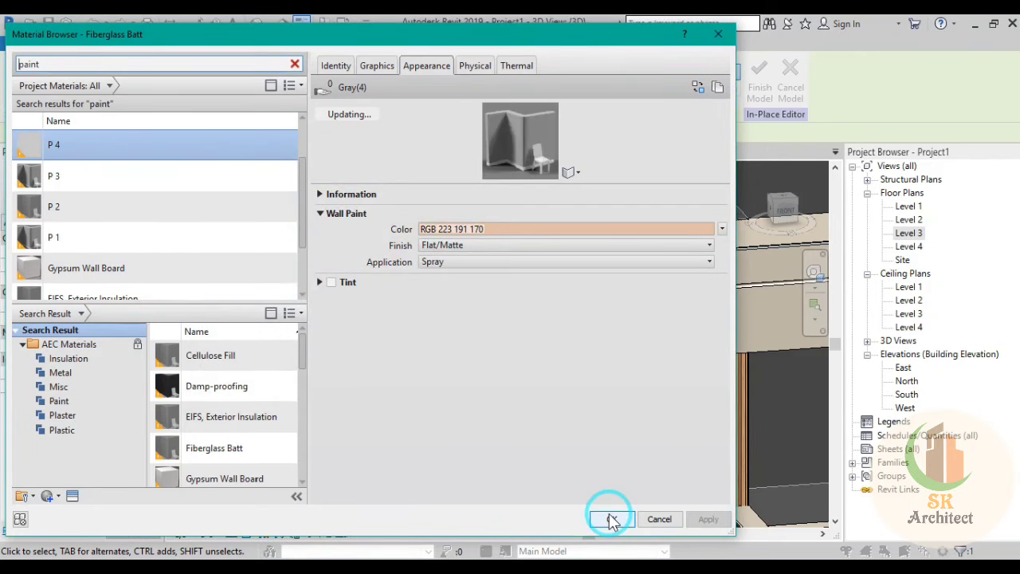
{"action": "left_click", "coordinate": [610, 518]}
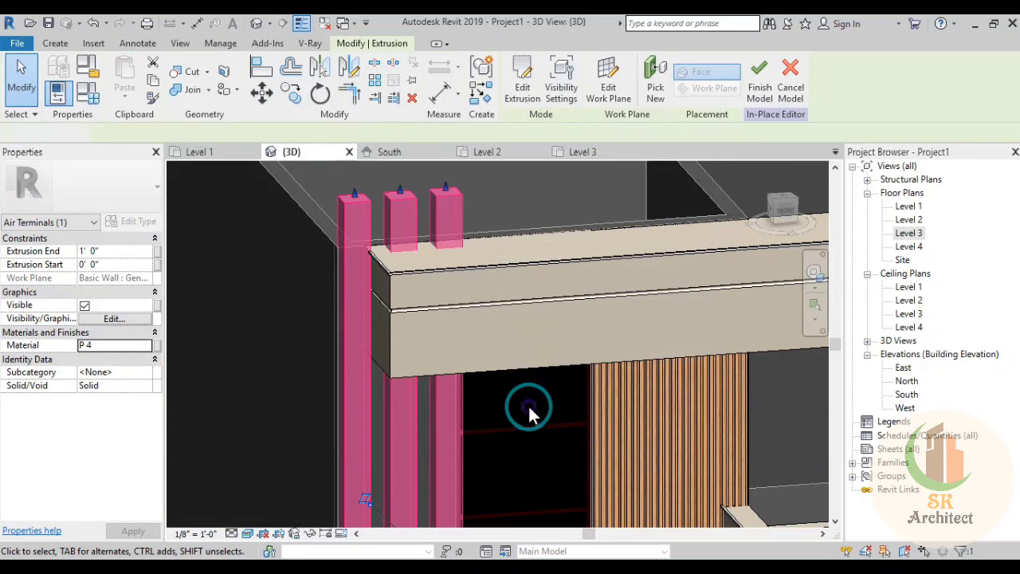
Step: Finish the in-place model from a near-front view of the façade
{"action": "scroll", "coordinate": [530, 413], "scroll_direction": "down", "scroll_amount": 2}
{"action": "scroll", "coordinate": [529, 414], "scroll_direction": "down", "scroll_amount": 2}
{"action": "scroll", "coordinate": [530, 415], "scroll_direction": "down", "scroll_amount": 2}
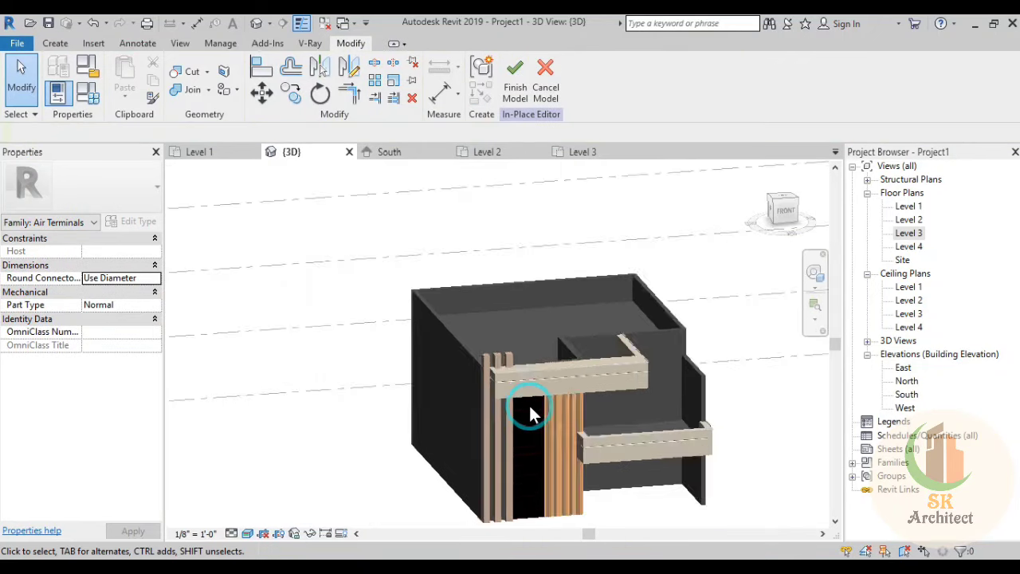
{"action": "scroll", "coordinate": [558, 478], "scroll_direction": "down", "scroll_amount": 1}
{"action": "scroll", "coordinate": [572, 471], "scroll_direction": "up", "scroll_amount": 2}
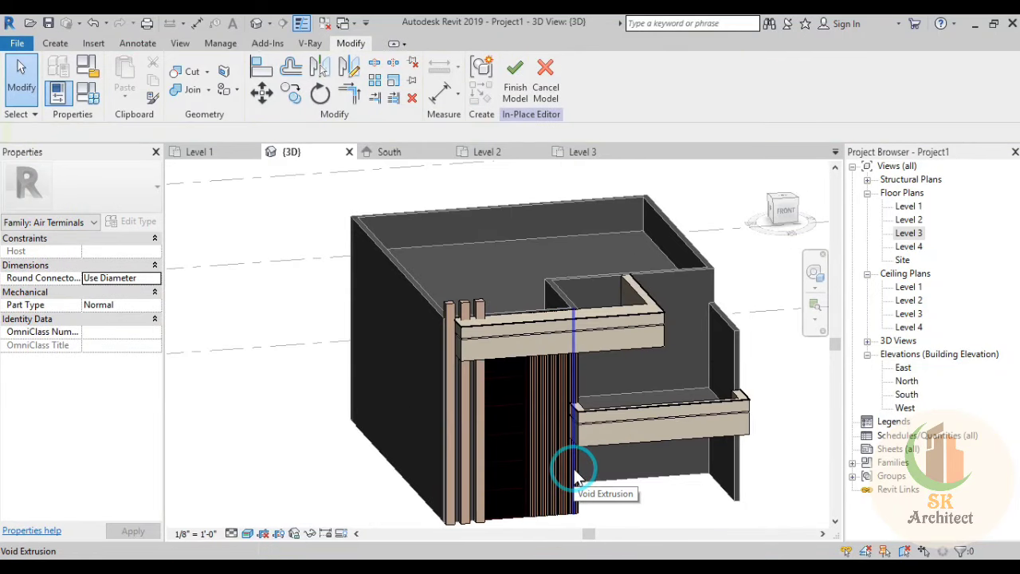
{"action": "middle_click_drag", "start_coordinate": [644, 442], "coordinate": [530, 446]}
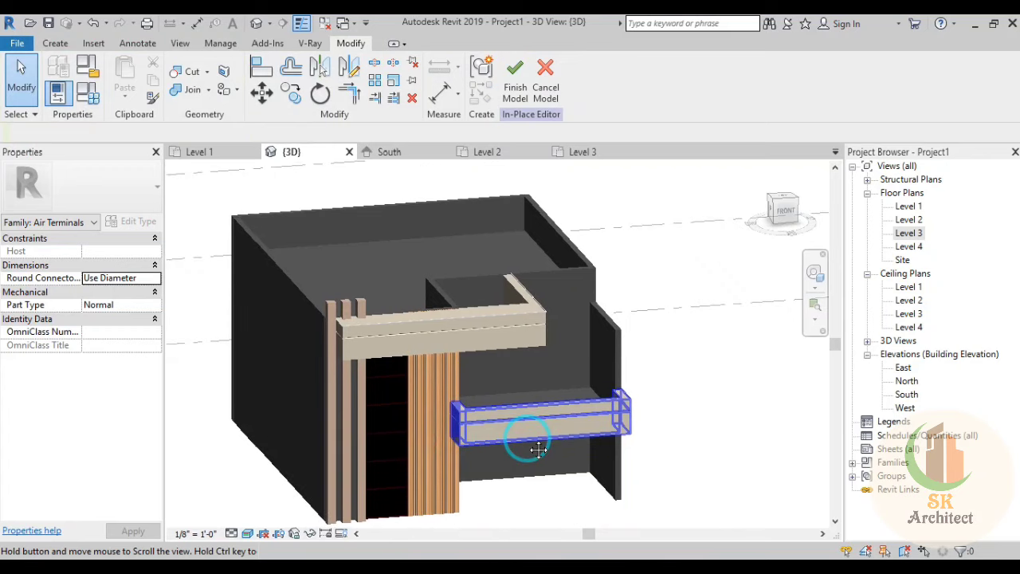
{"action": "scroll", "coordinate": [528, 446], "scroll_direction": "down", "scroll_amount": 2}
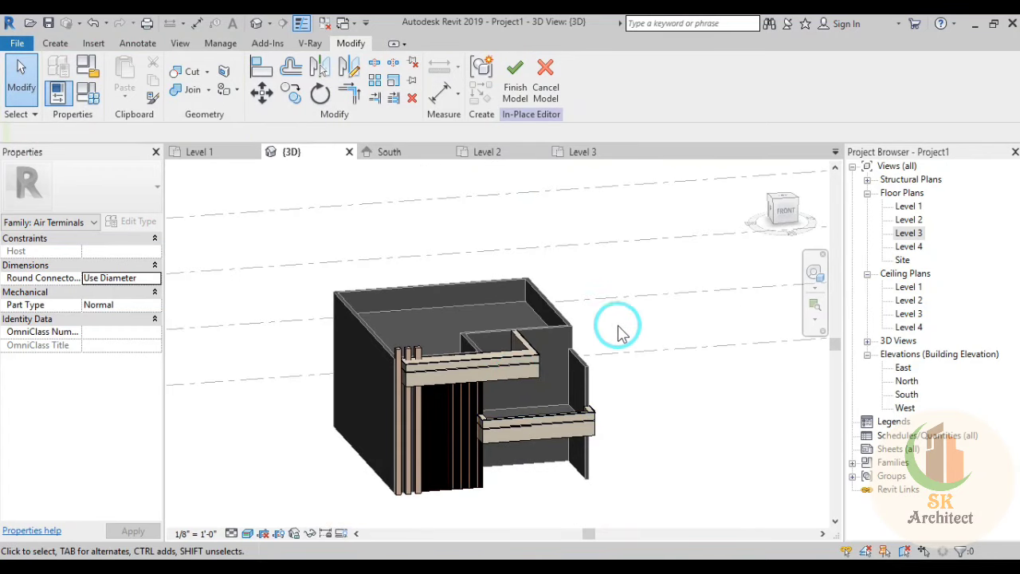
{"action": "middle_click_drag", "start_coordinate": [625, 356], "coordinate": [590, 368], "text": "shift"}
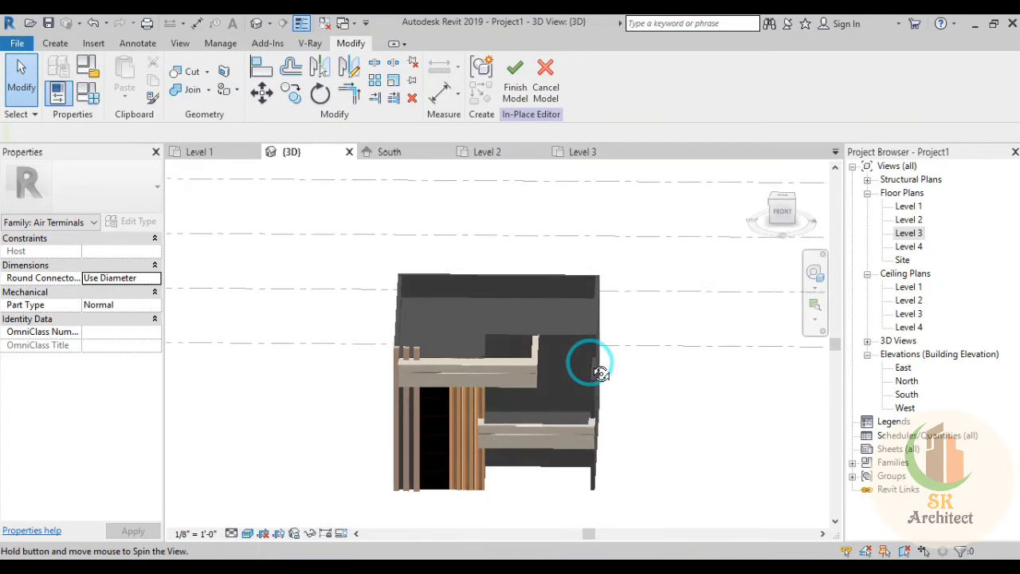
{"action": "left_click", "coordinate": [514, 79]}
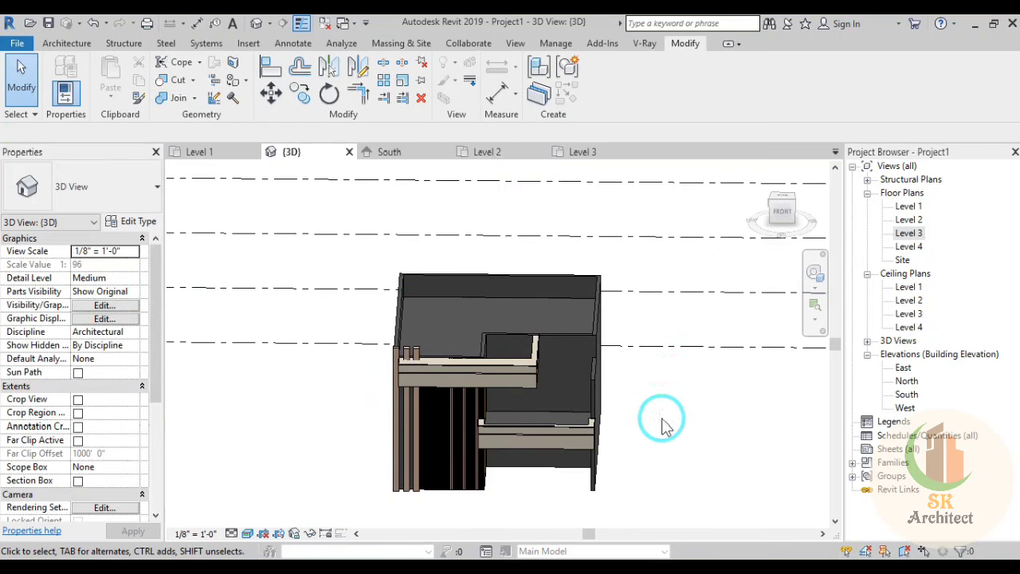
Step: Set the 3D view's visual style to Hidden Line and orbit to an isometric angle
{"action": "middle_click_drag", "start_coordinate": [661, 421], "coordinate": [640, 412]}
{"action": "left_click", "coordinate": [247, 533]}
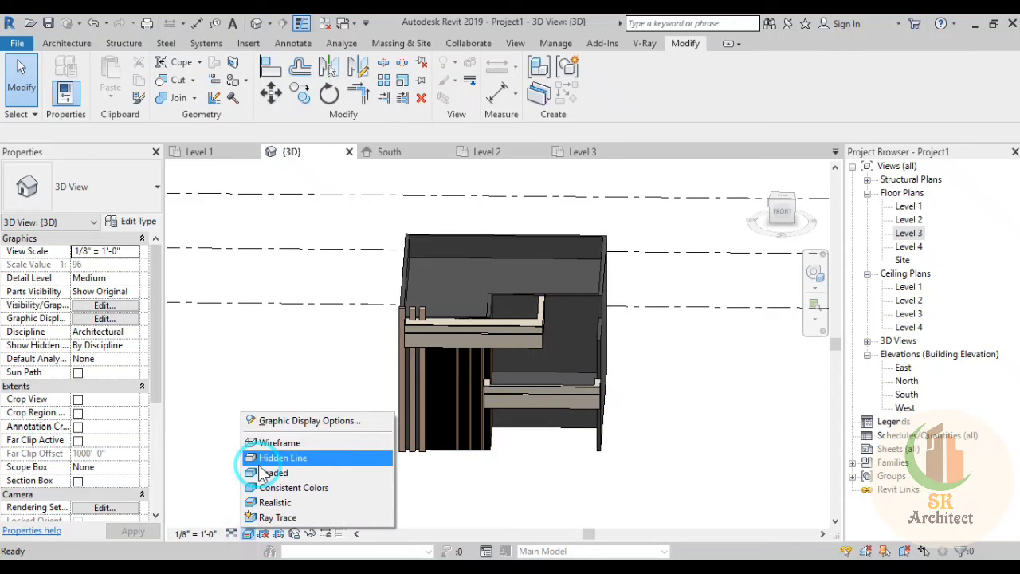
{"action": "left_click", "coordinate": [264, 457]}
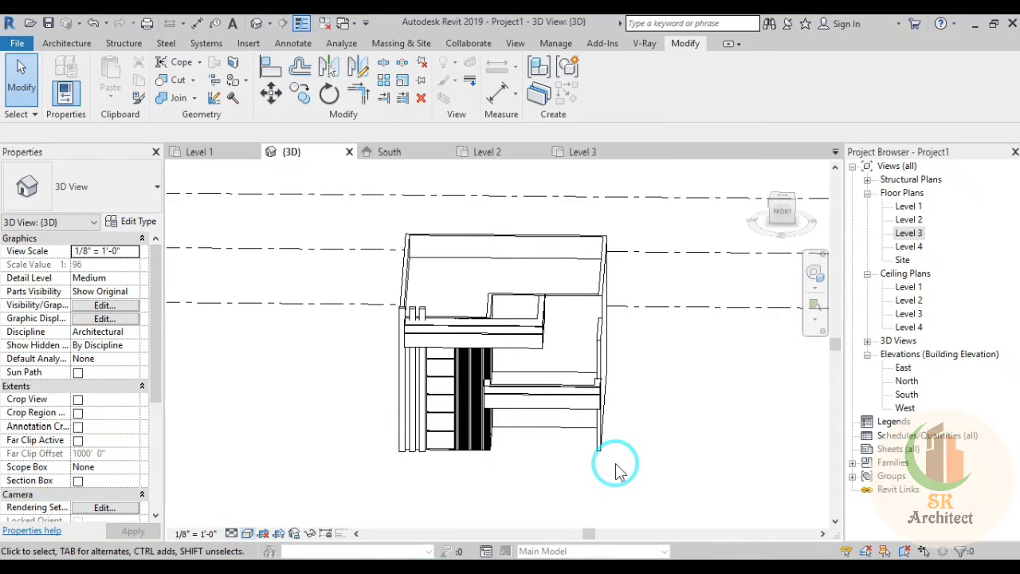
{"action": "middle_click_drag", "start_coordinate": [663, 469], "coordinate": [596, 473], "text": "shift"}
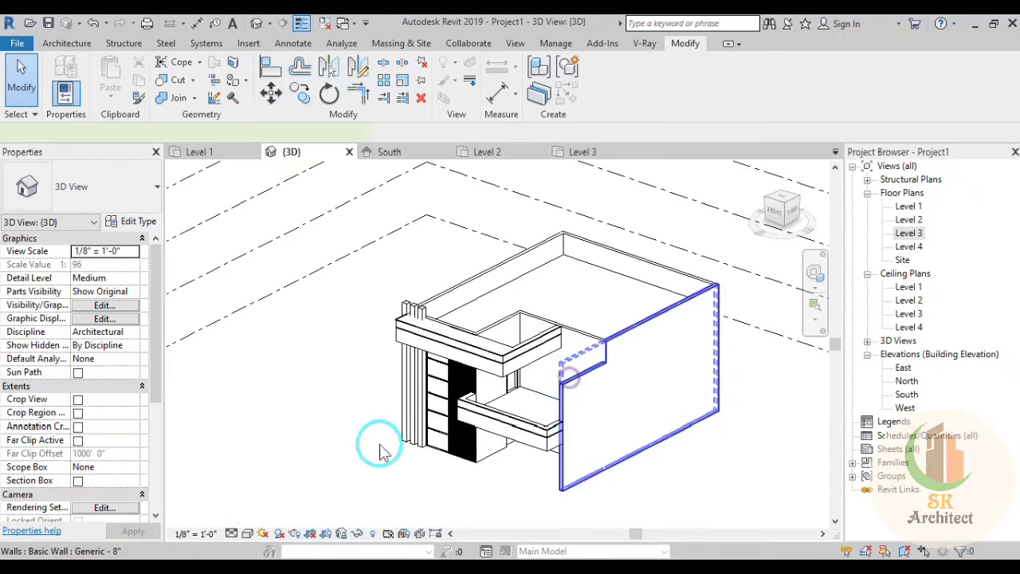
Step: Open the Material Browser for the right-hand exterior wall's structure layer, filtered to 'paint' materials
{"action": "left_click", "coordinate": [568, 378]}
{"action": "left_click", "coordinate": [133, 222]}
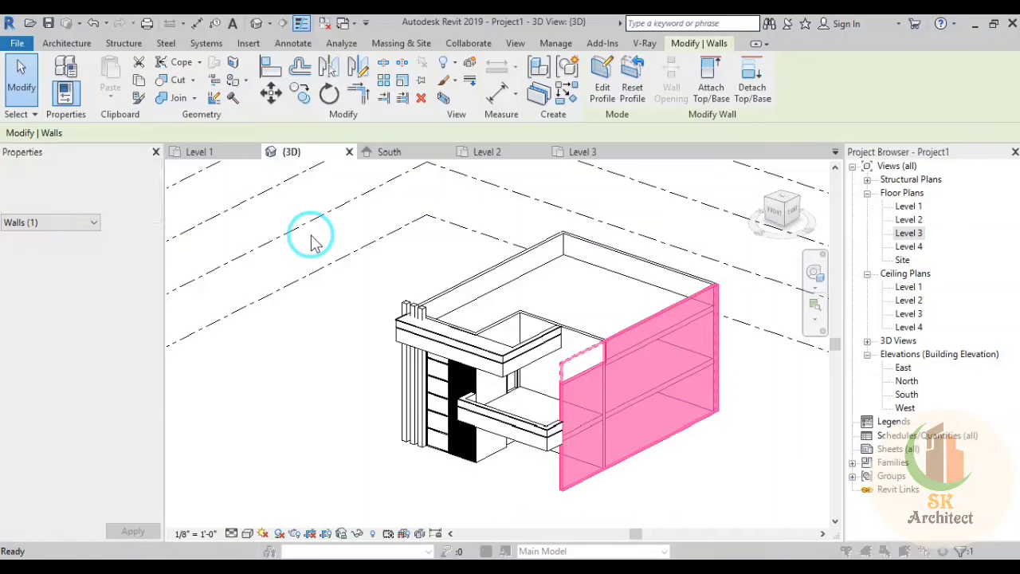
{"action": "left_click", "coordinate": [384, 181]}
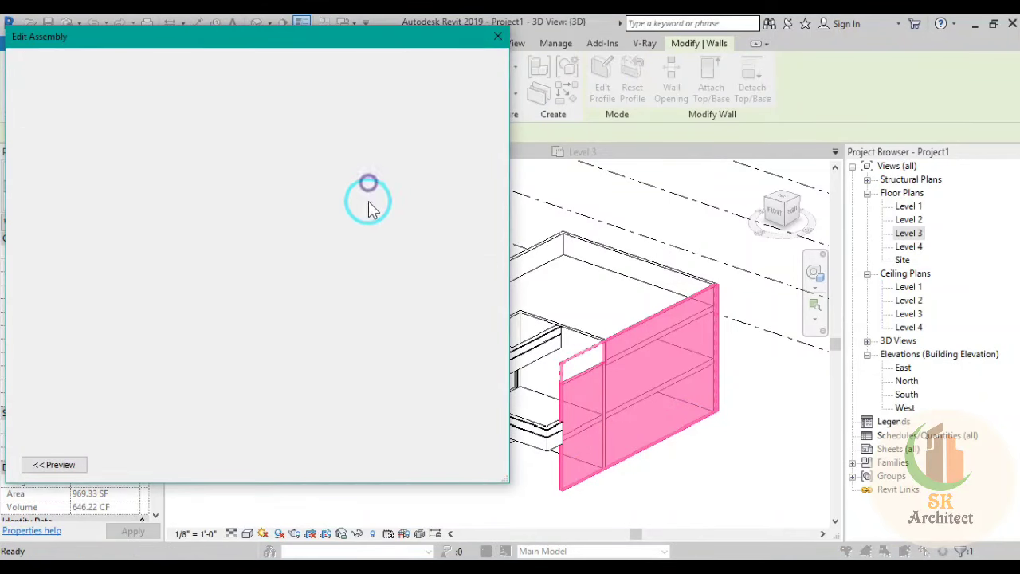
{"action": "left_click", "coordinate": [231, 191]}
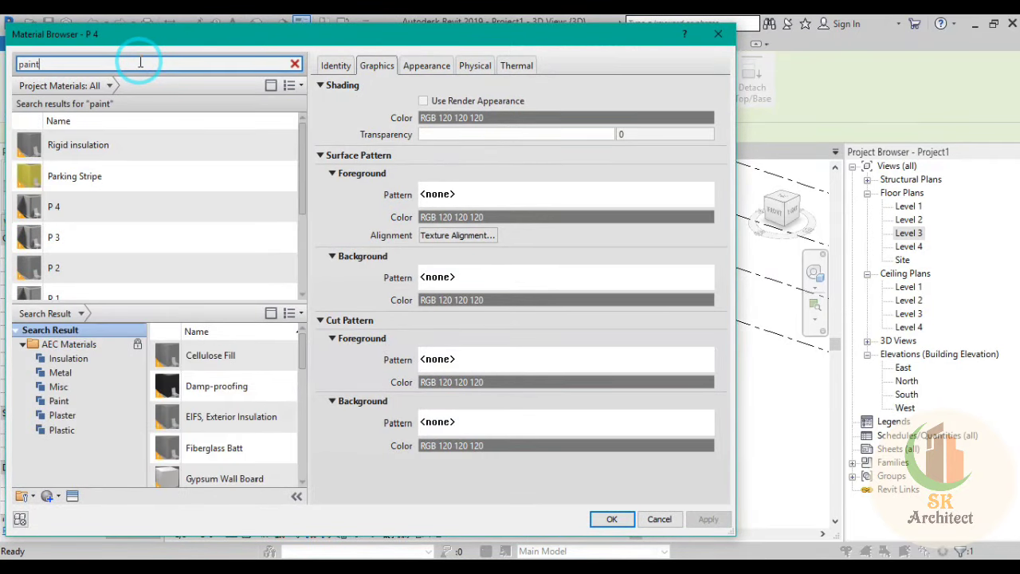
{"action": "mouse_move", "coordinate": [223, 441]}
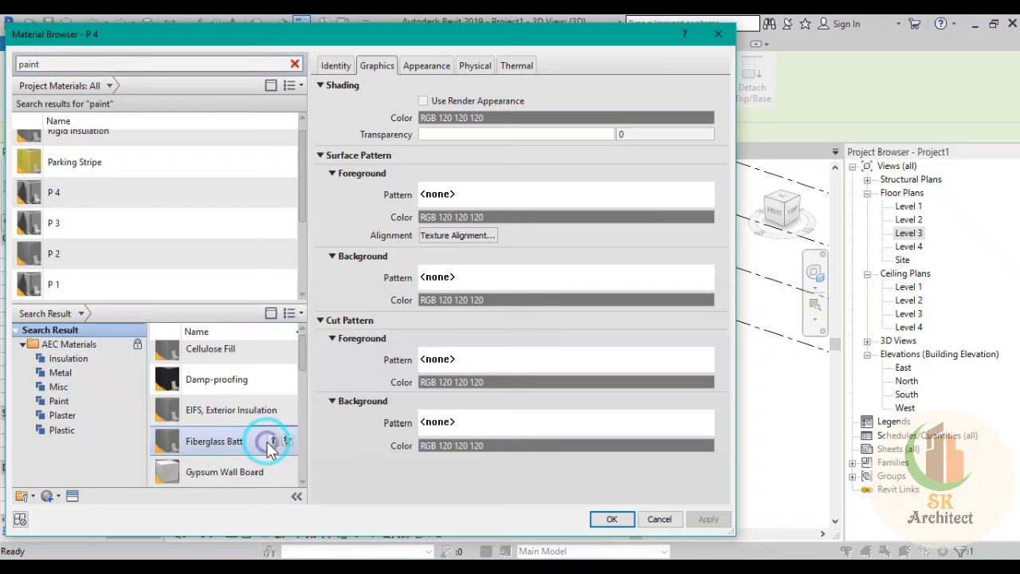
Step: Add Fiberglass Batt to the project materials and rename it P 5
{"action": "left_click", "coordinate": [271, 441]}
{"action": "right_click", "coordinate": [90, 209]}
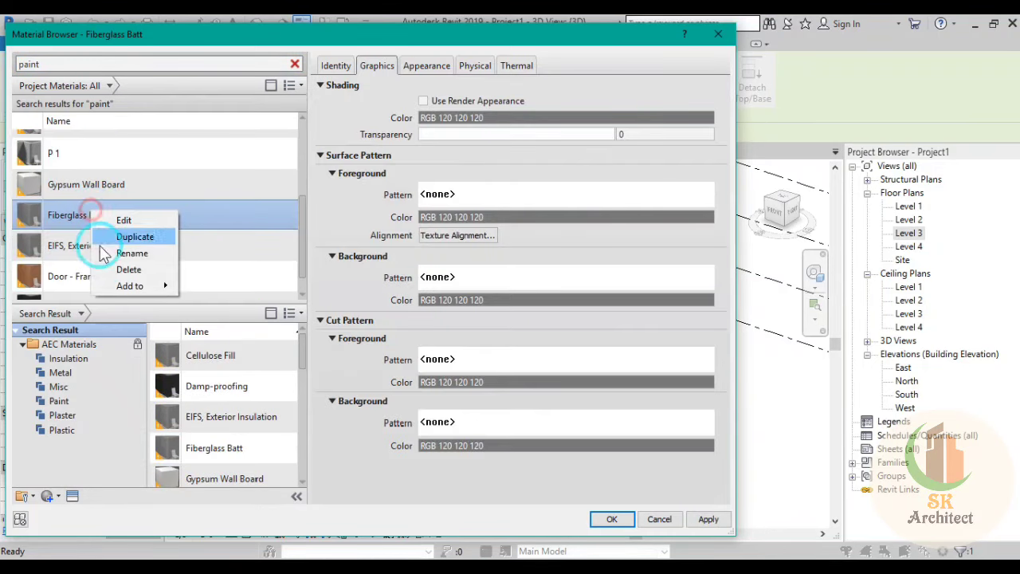
{"action": "left_click", "coordinate": [104, 253]}
{"action": "left_click", "coordinate": [50, 216]}
{"action": "type", "text": "P 5"}
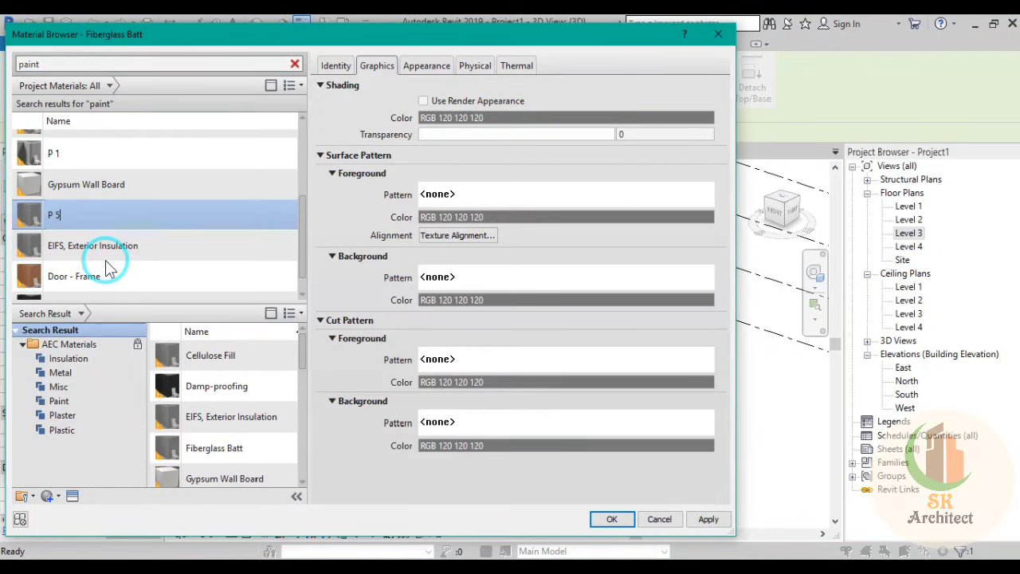
{"action": "key", "text": "Return"}
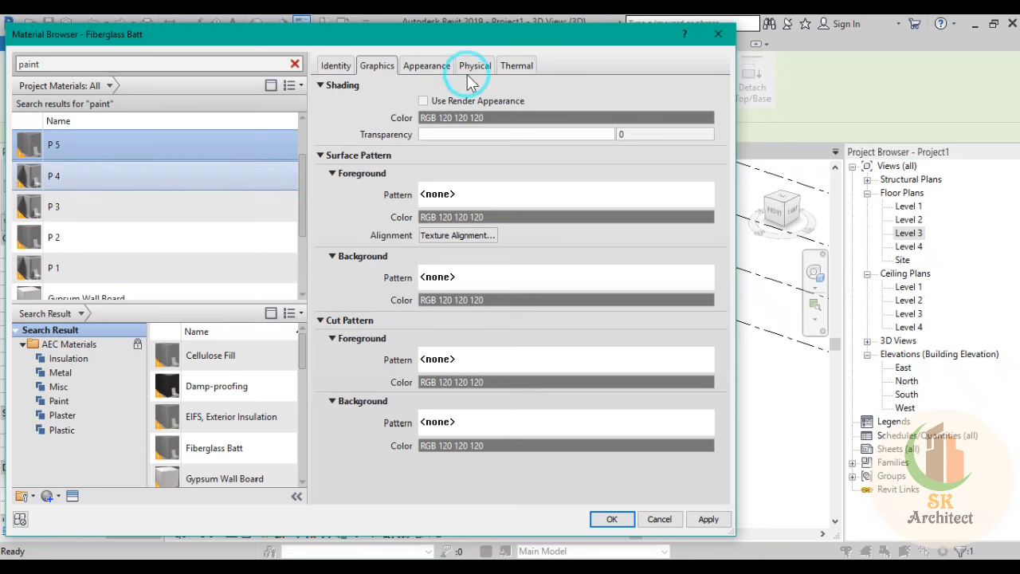
Step: Set P 5's wall paint colour to a deep brown, RGB 95 67 50
{"action": "left_click", "coordinate": [431, 65]}
{"action": "left_click", "coordinate": [579, 231]}
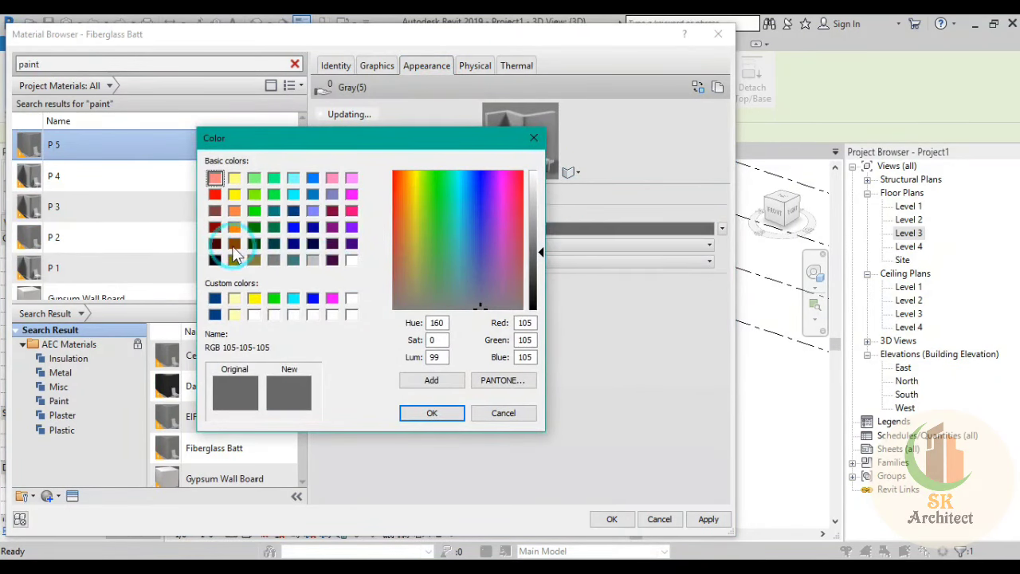
{"action": "left_click", "coordinate": [214, 211]}
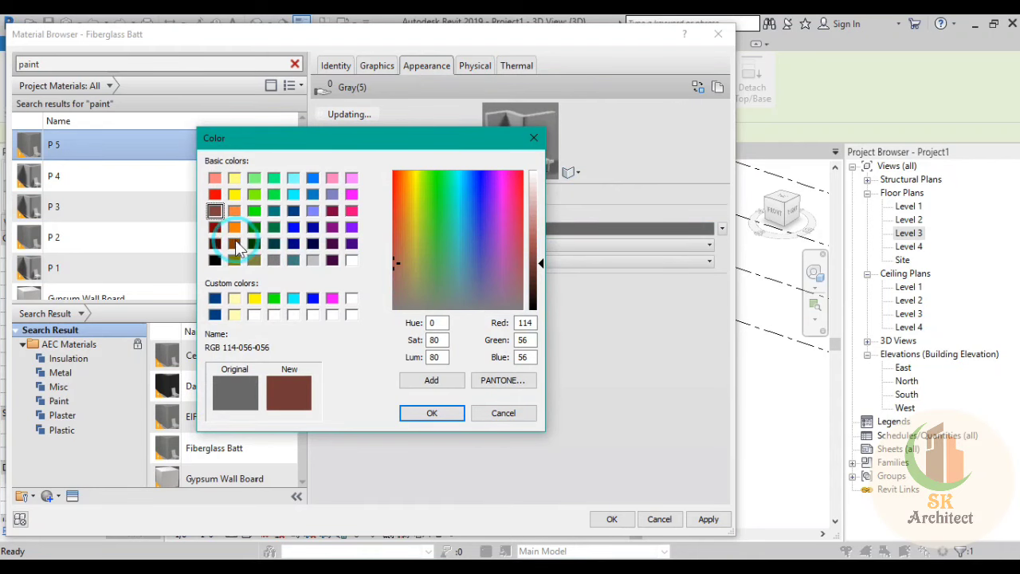
{"action": "left_click", "coordinate": [234, 244]}
{"action": "left_click_drag", "start_coordinate": [543, 273], "coordinate": [543, 291]}
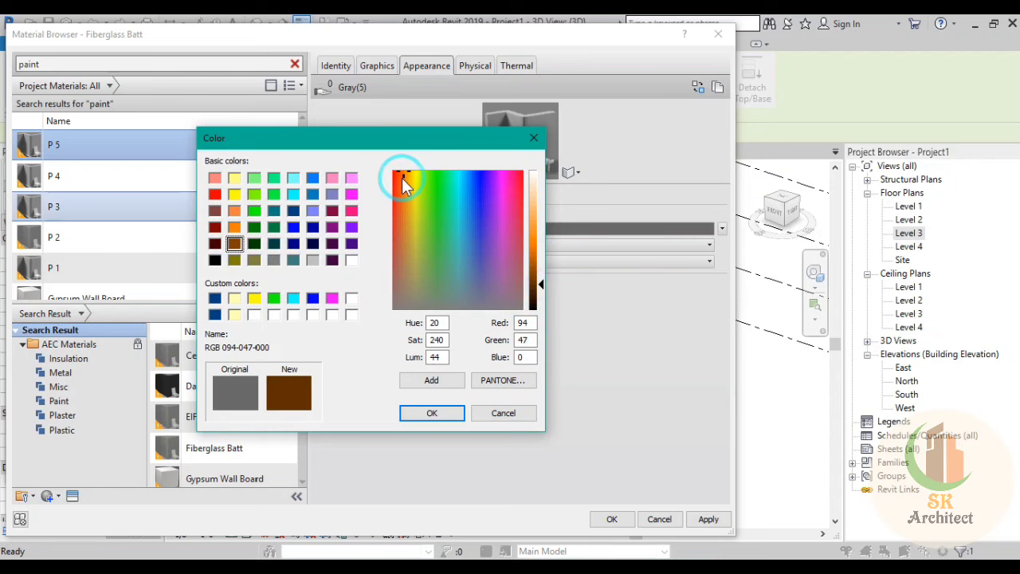
{"action": "left_click_drag", "start_coordinate": [407, 186], "coordinate": [409, 197]}
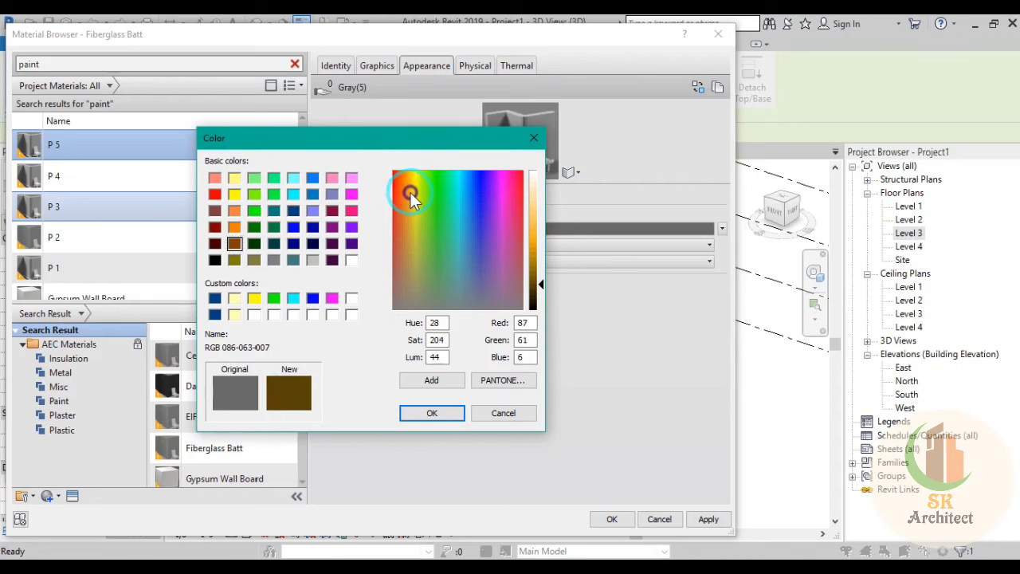
{"action": "left_click", "coordinate": [215, 210]}
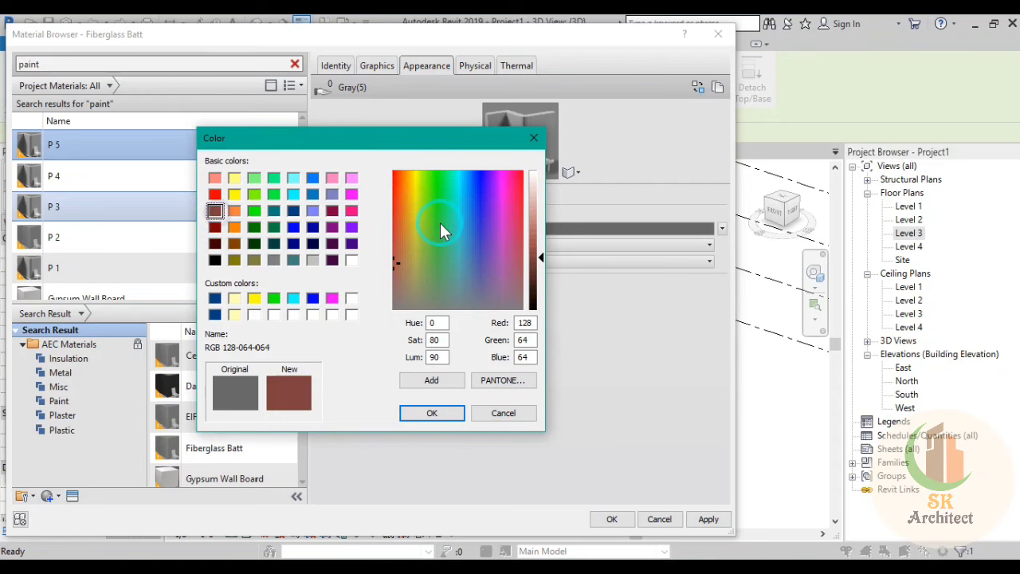
{"action": "left_click_drag", "start_coordinate": [540, 256], "coordinate": [542, 271]}
{"action": "left_click", "coordinate": [351, 300]}
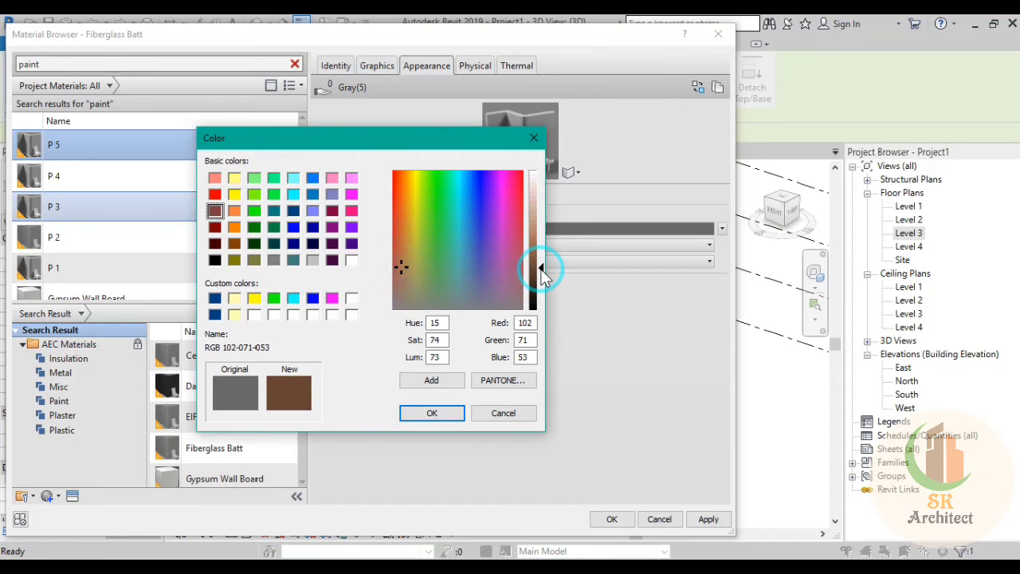
{"action": "left_click_drag", "start_coordinate": [541, 274], "coordinate": [542, 276]}
{"action": "left_click", "coordinate": [456, 410]}
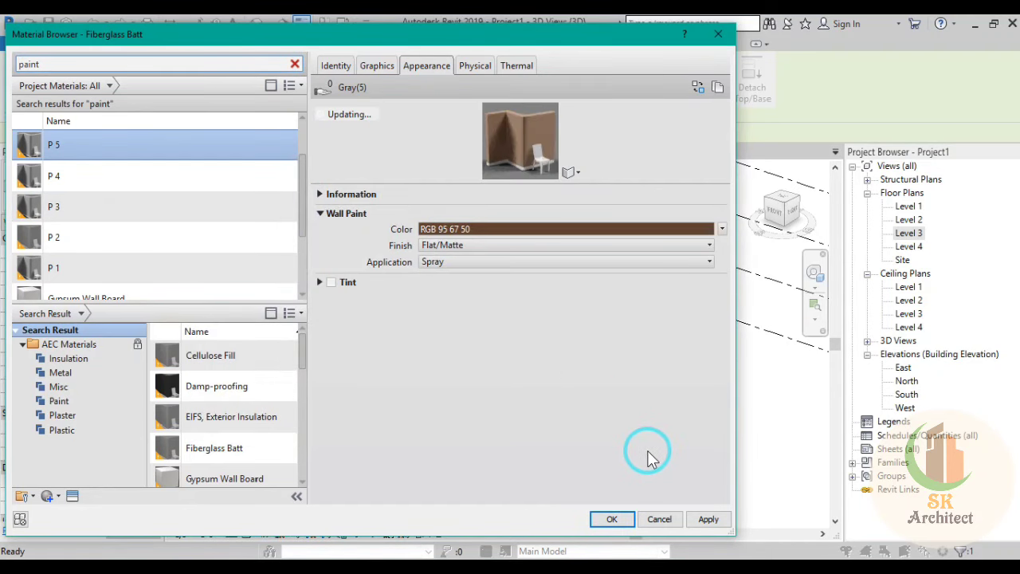
Step: Apply P 5 and assign it as the wall type's structure material
{"action": "left_click", "coordinate": [709, 522]}
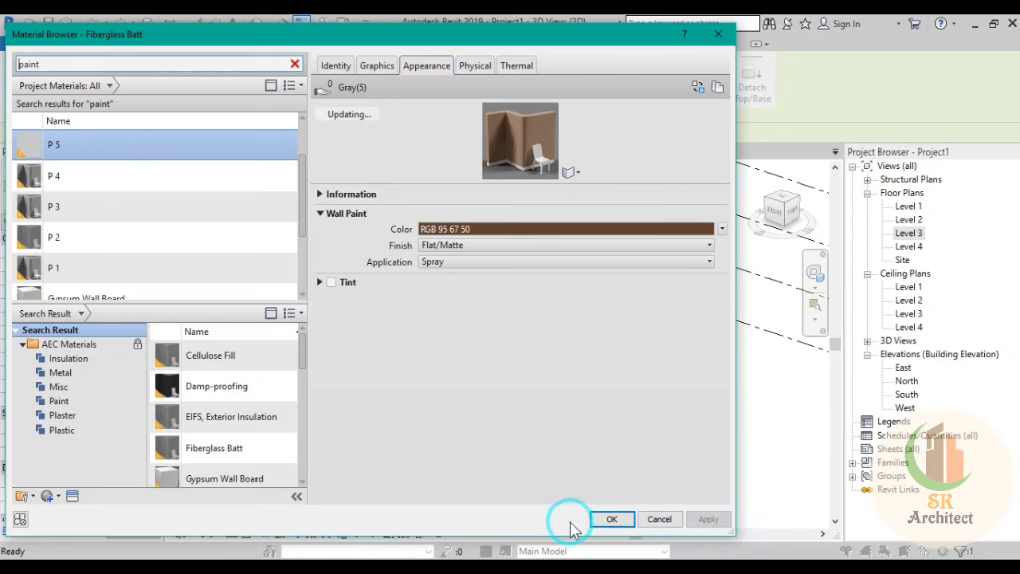
{"action": "left_click", "coordinate": [605, 523]}
{"action": "left_click", "coordinate": [307, 388]}
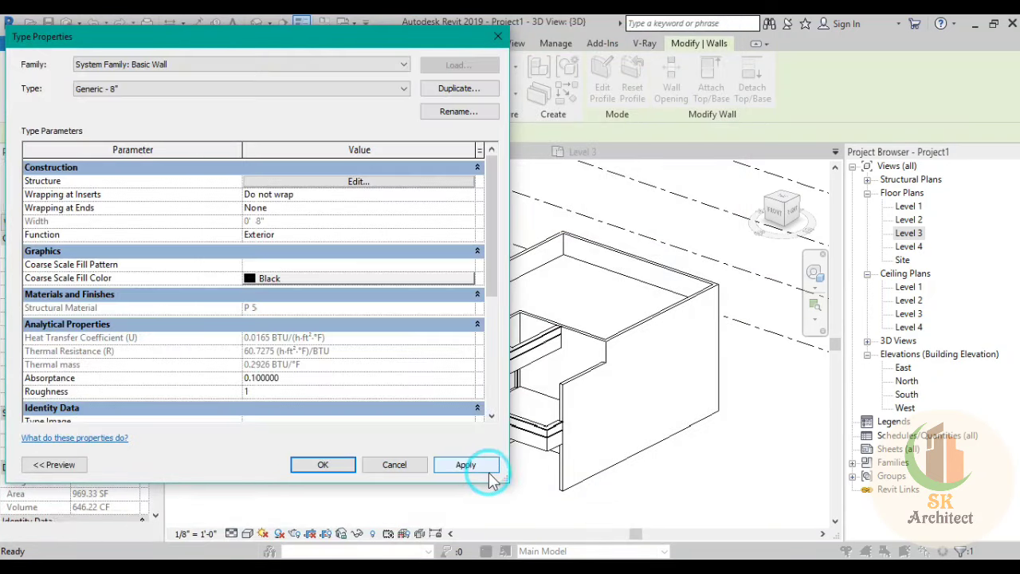
Step: Apply the updated Generic - 8" wall type and deselect the wall
{"action": "left_click", "coordinate": [478, 467]}
{"action": "left_click", "coordinate": [312, 469]}
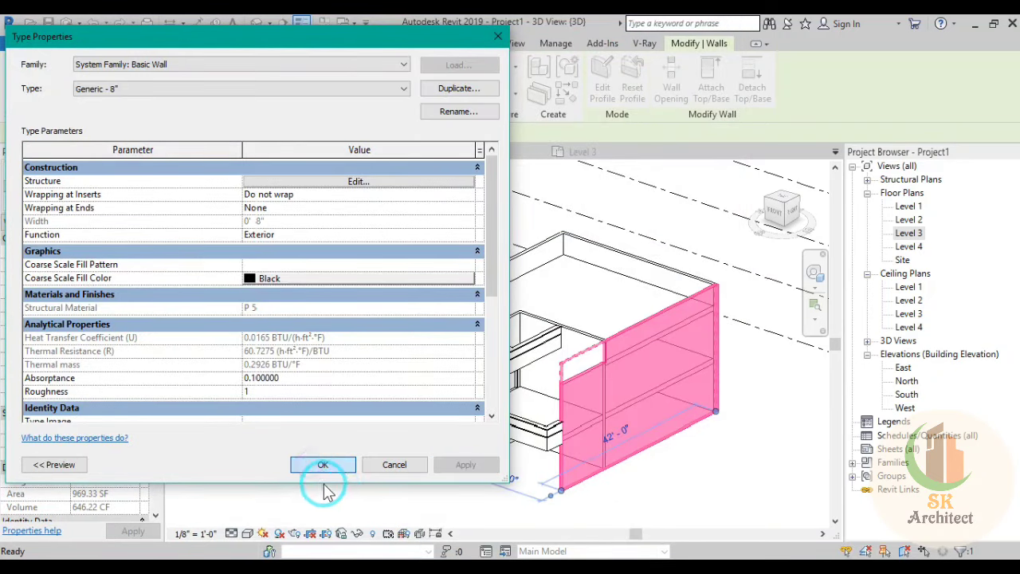
{"action": "left_click", "coordinate": [323, 487]}
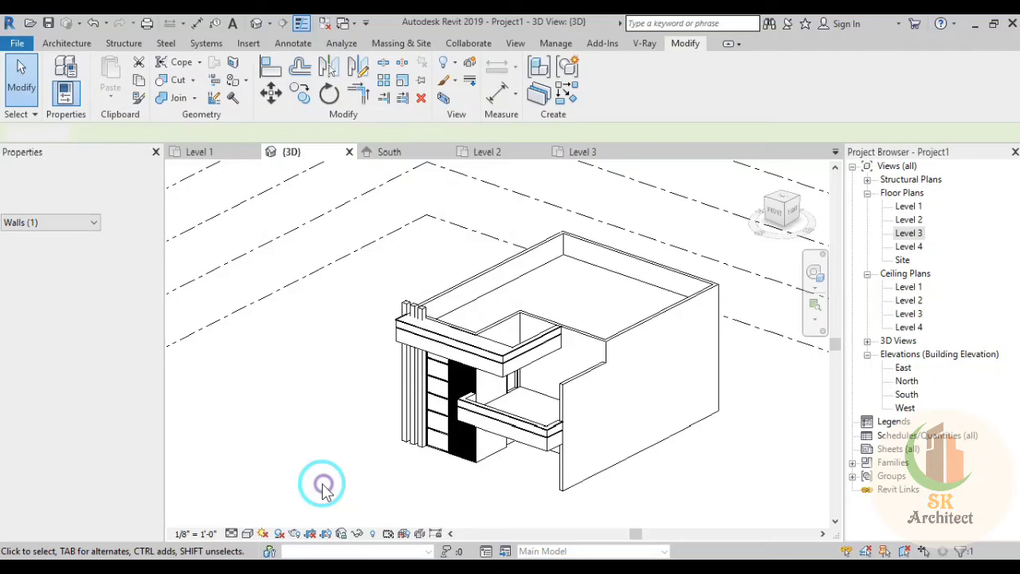
Step: Switch the 3D view to the Realistic visual style to show the brown walls
{"action": "left_click", "coordinate": [247, 534]}
{"action": "left_click", "coordinate": [279, 505]}
{"action": "scroll", "coordinate": [478, 430], "scroll_direction": "up", "scroll_amount": 3}
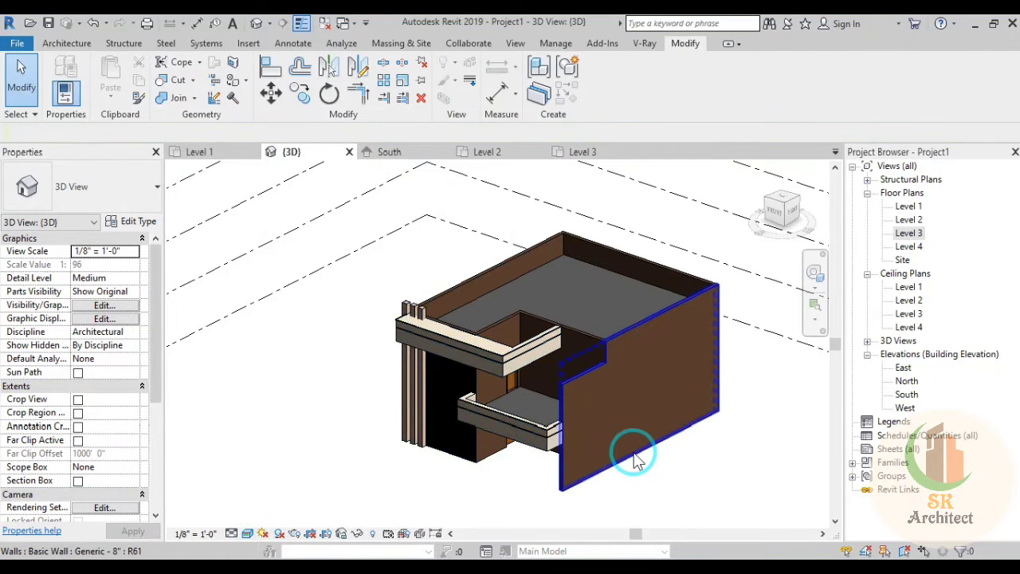
{"action": "mouse_move", "coordinate": [706, 457]}
{"action": "middle_mouse_down"}
{"action": "mouse_move", "coordinate": [638, 473]}
{"action": "mouse_move", "coordinate": [694, 481]}
{"action": "mouse_move", "coordinate": [736, 453]}
{"action": "mouse_move", "coordinate": [683, 392]}
{"action": "mouse_move", "coordinate": [813, 469]}
{"action": "mouse_move", "coordinate": [766, 410]}
{"action": "mouse_move", "coordinate": [835, 488]}
{"action": "middle_mouse_up"}
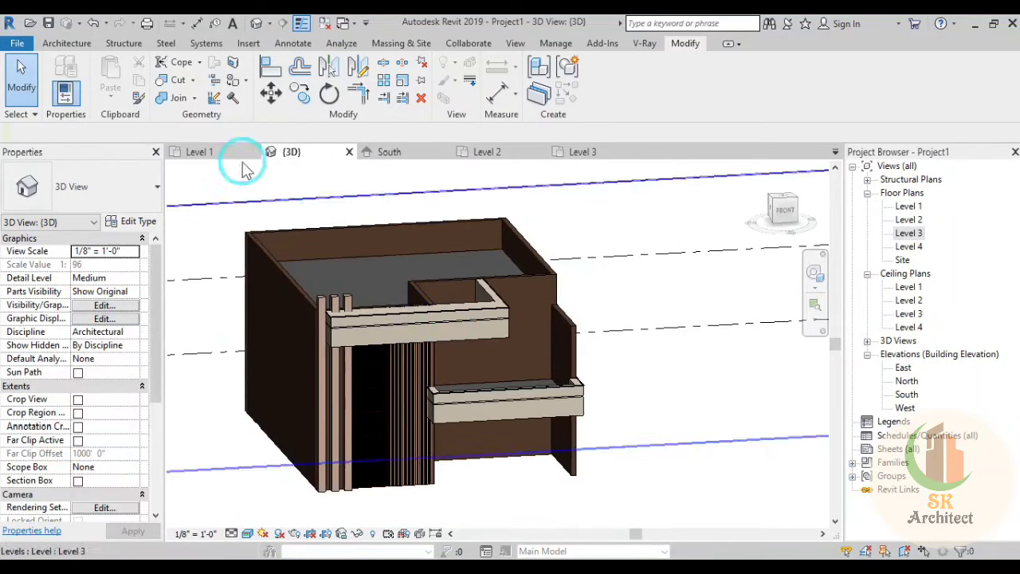
{"action": "left_click", "coordinate": [71, 44]}
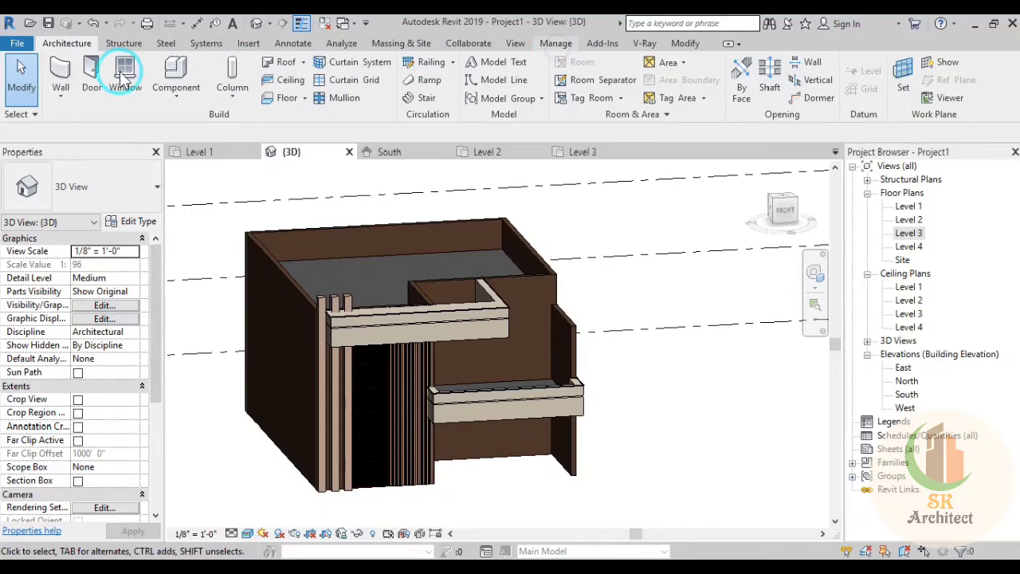
{"action": "scroll", "coordinate": [60, 84], "scroll_direction": "down", "scroll_amount": 10}
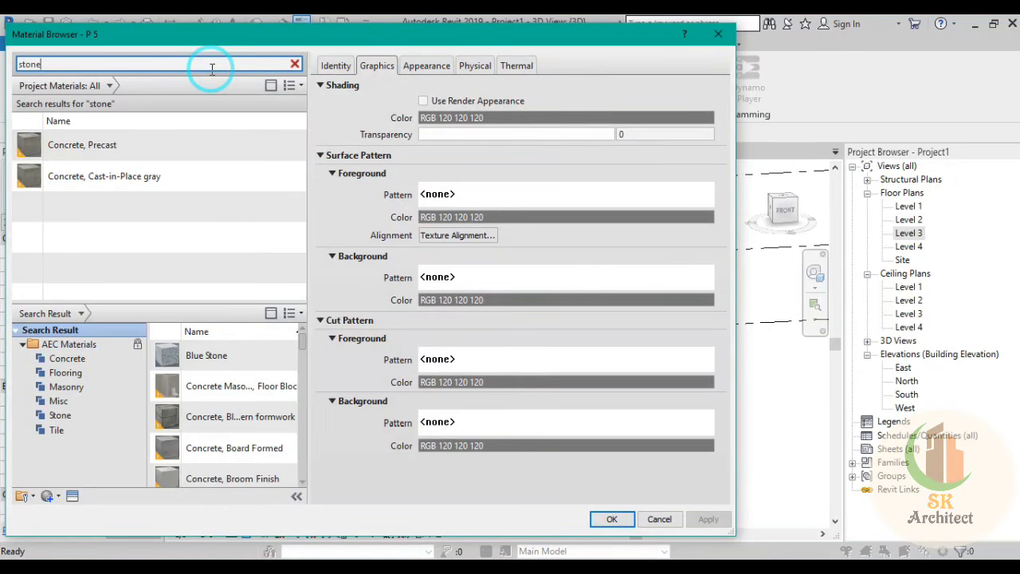
Step: Add Blue Stone to the project, rename it Stone 1, and show its appearance settings
{"action": "left_click", "coordinate": [271, 356]}
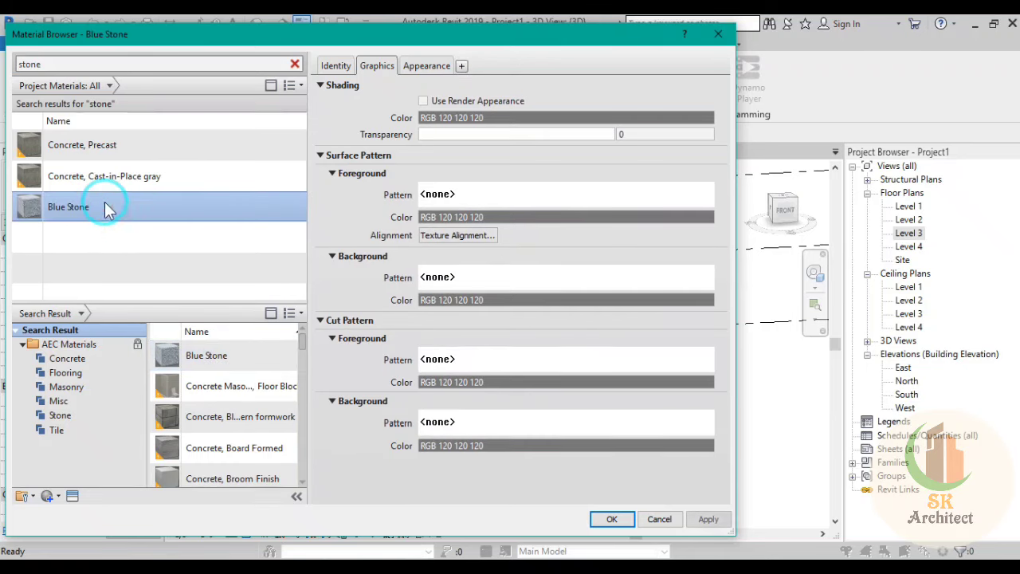
{"action": "right_click", "coordinate": [102, 204]}
{"action": "left_click", "coordinate": [130, 247]}
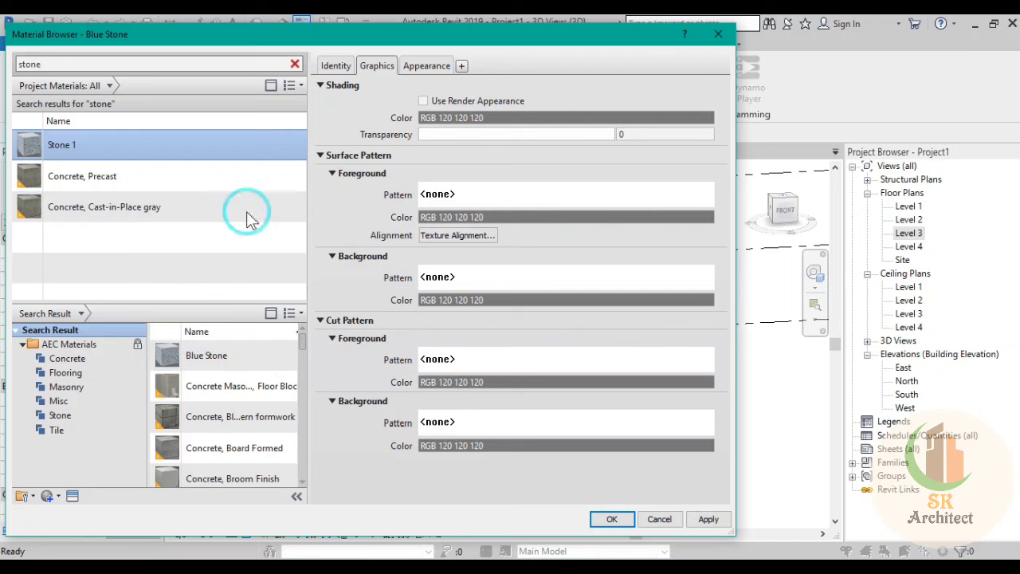
{"action": "left_click", "coordinate": [406, 70]}
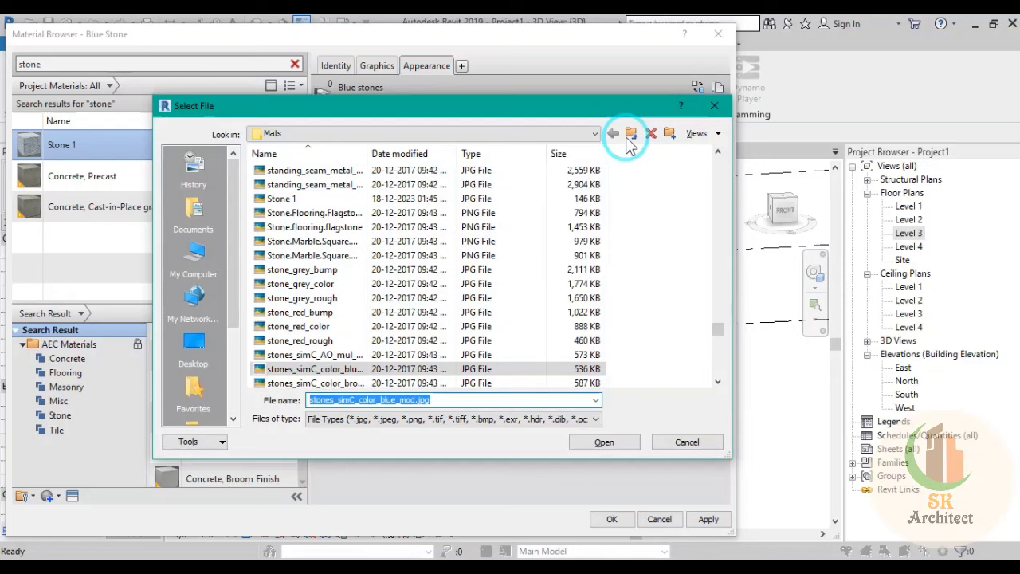
Step: Load the 250x375 wall-tiles JPG from the Project texture folder as Stone 1's image
{"action": "left_click", "coordinate": [630, 136]}
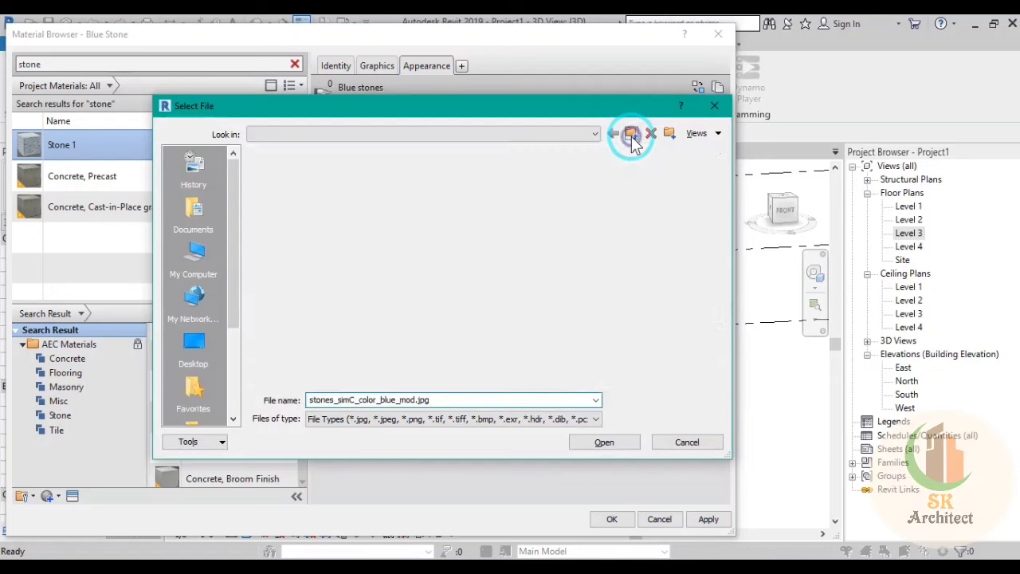
{"action": "left_click", "coordinate": [630, 135]}
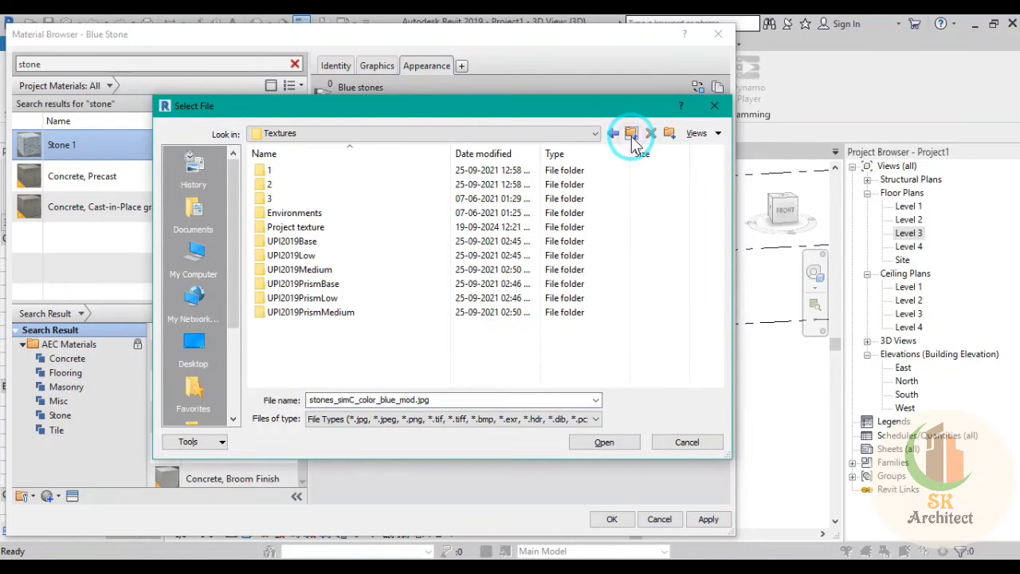
{"action": "double_click", "coordinate": [295, 227]}
{"action": "left_click", "coordinate": [314, 191]}
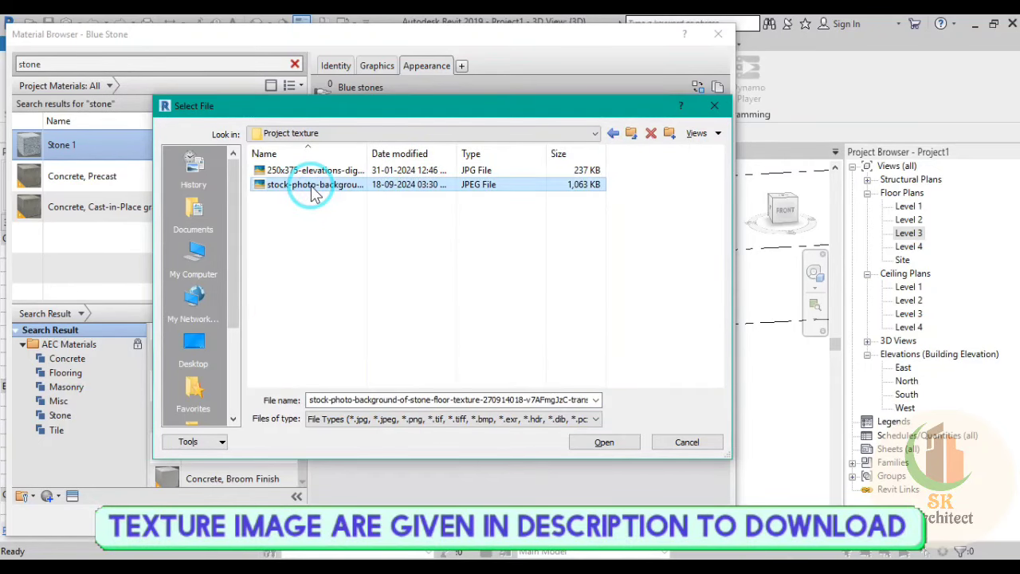
{"action": "right_click", "coordinate": [314, 191]}
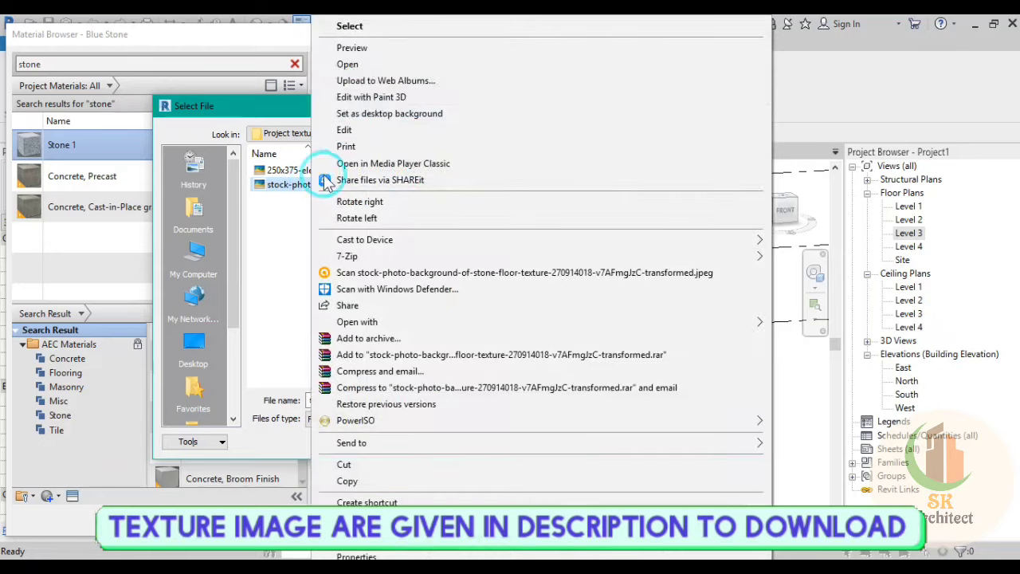
{"action": "left_click", "coordinate": [498, 279]}
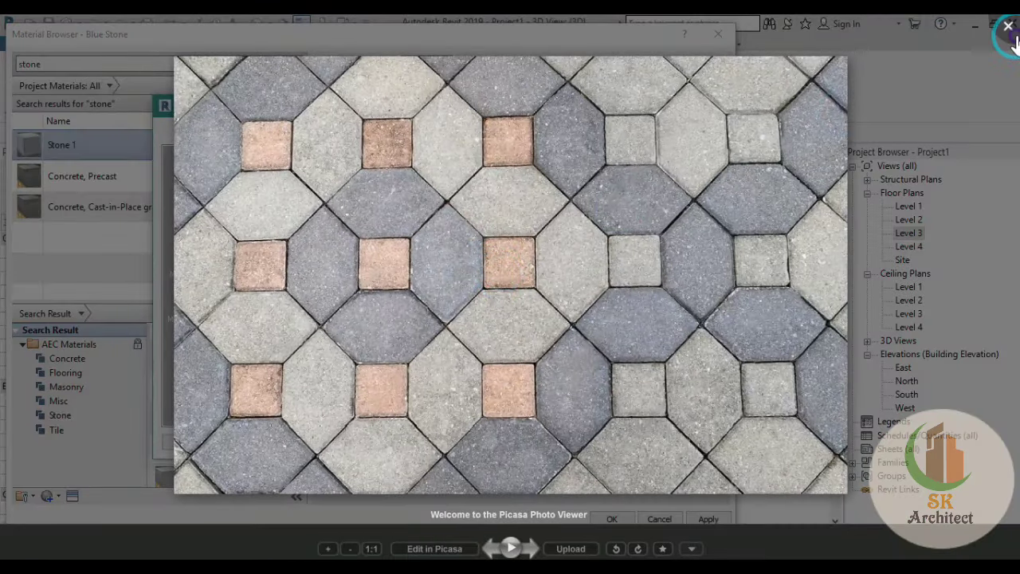
{"action": "left_click", "coordinate": [1008, 26]}
{"action": "left_click", "coordinate": [351, 169]}
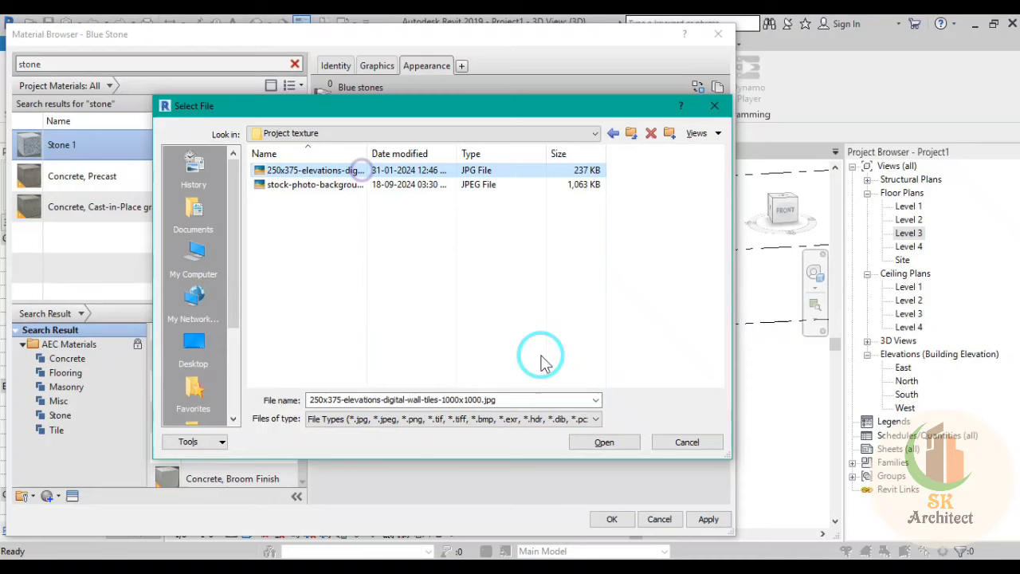
{"action": "left_click", "coordinate": [581, 447]}
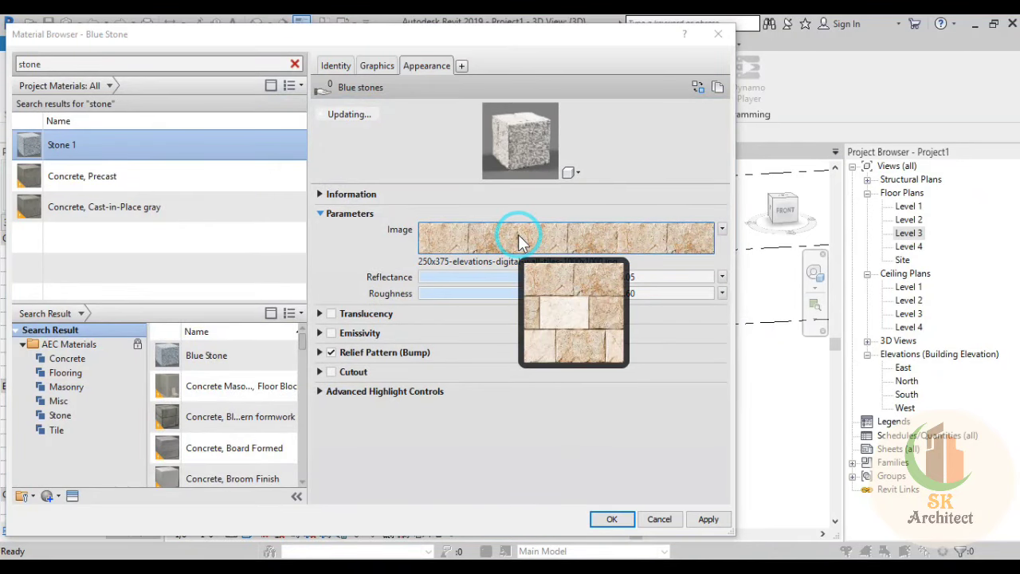
Step: Turn off Stone 1's Relief Pattern (Bump) and confirm the material changes
{"action": "left_click", "coordinate": [519, 239]}
{"action": "left_click_drag", "start_coordinate": [368, 374], "coordinate": [369, 430]}
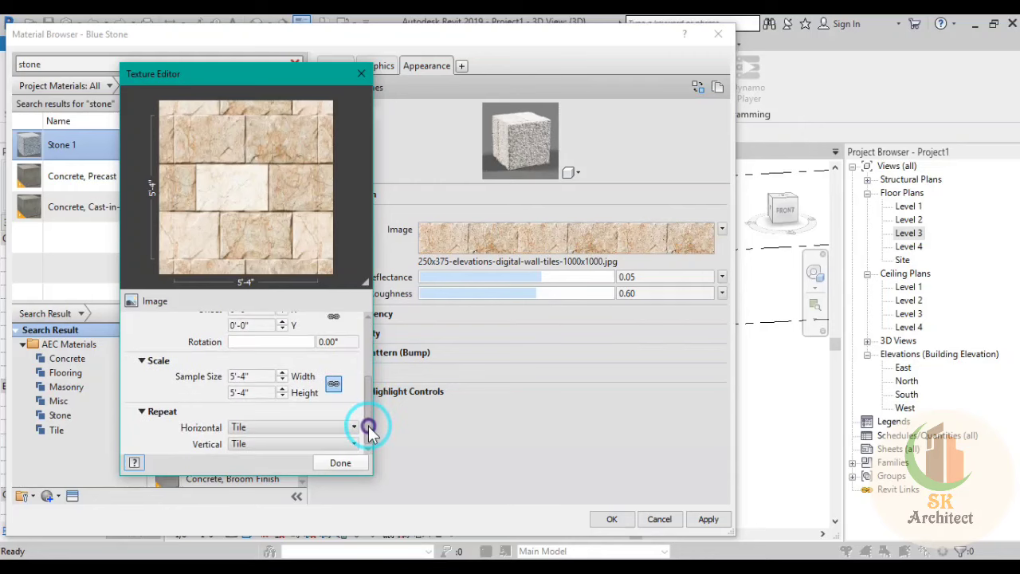
{"action": "left_click", "coordinate": [349, 466]}
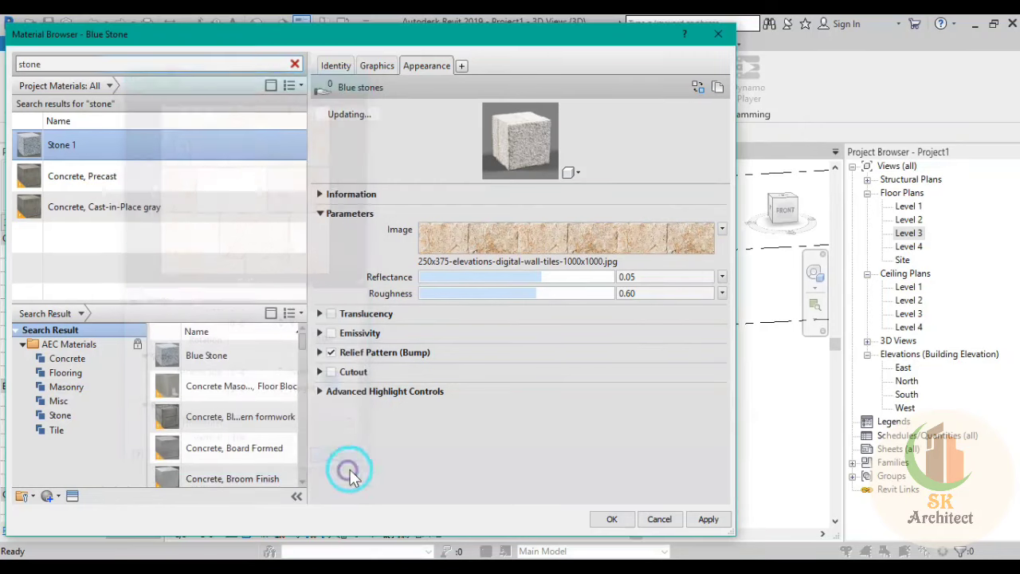
{"action": "left_click", "coordinate": [701, 522]}
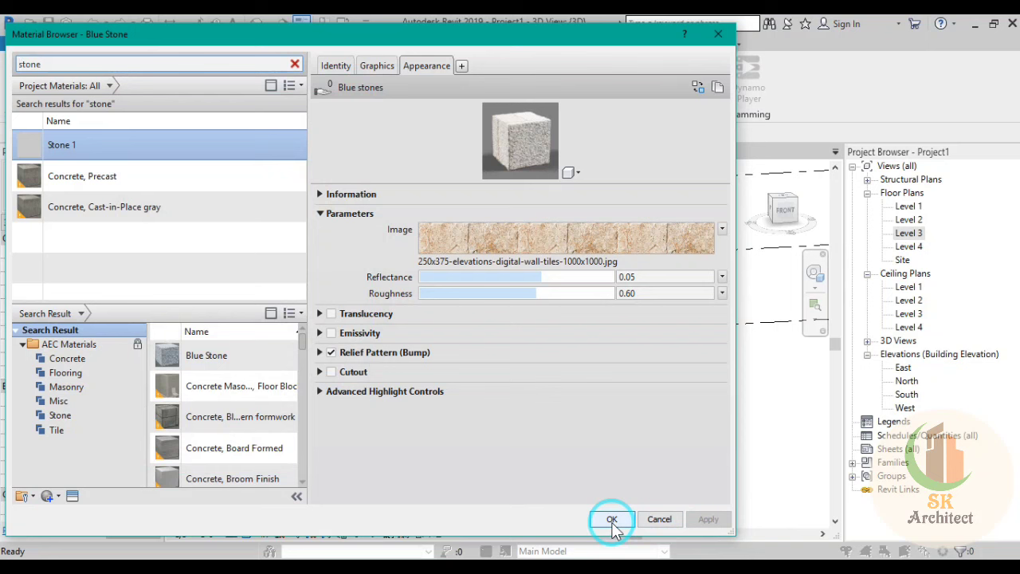
{"action": "left_click", "coordinate": [335, 351]}
{"action": "left_click", "coordinate": [330, 352]}
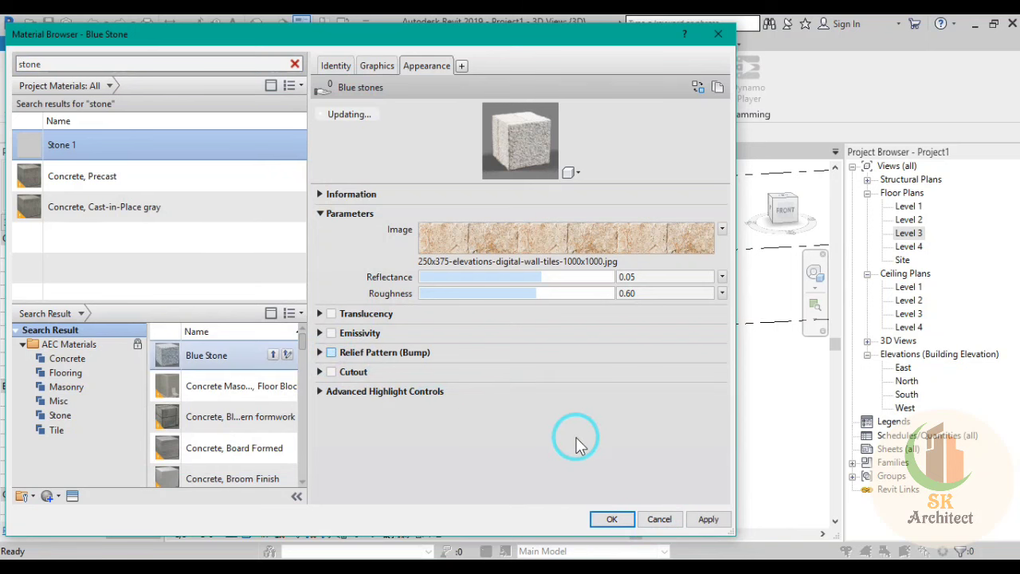
{"action": "left_click", "coordinate": [708, 518]}
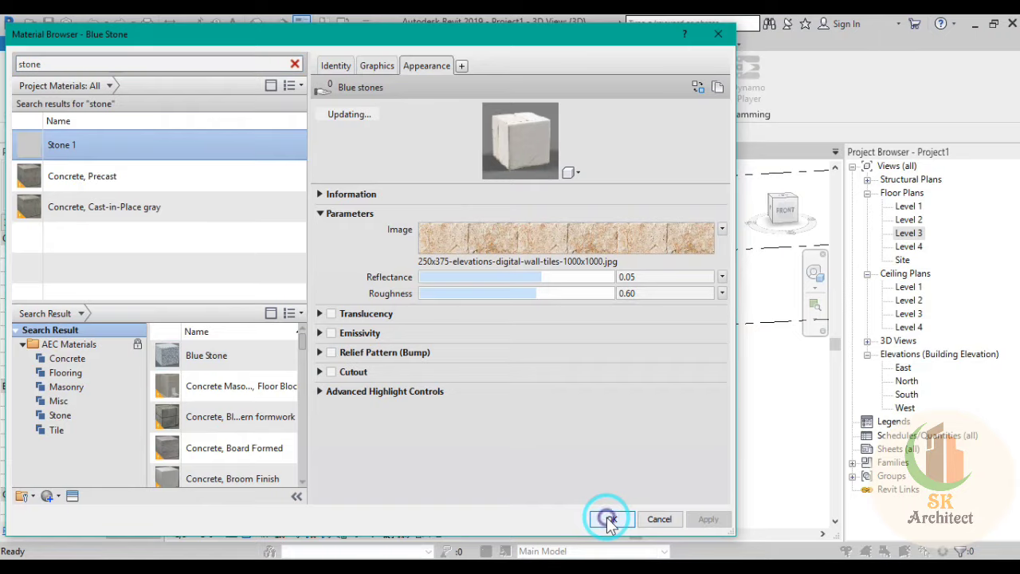
{"action": "left_click", "coordinate": [610, 519]}
Step: Close the Level 1 view and bring the building back into the 3D view
{"action": "scroll", "coordinate": [606, 279], "scroll_direction": "up", "scroll_amount": 3}
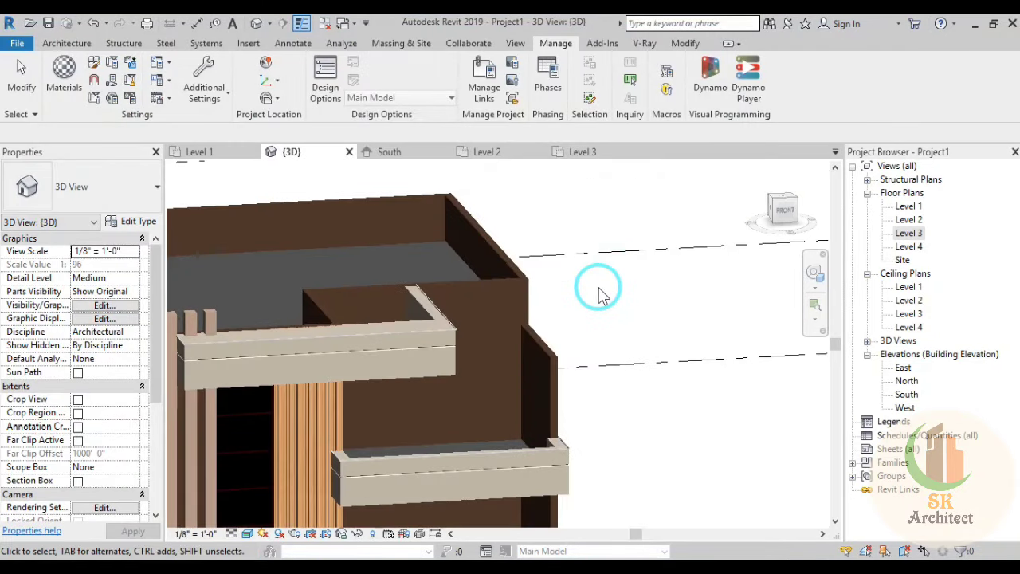
{"action": "middle_click_drag", "start_coordinate": [599, 293], "coordinate": [690, 305]}
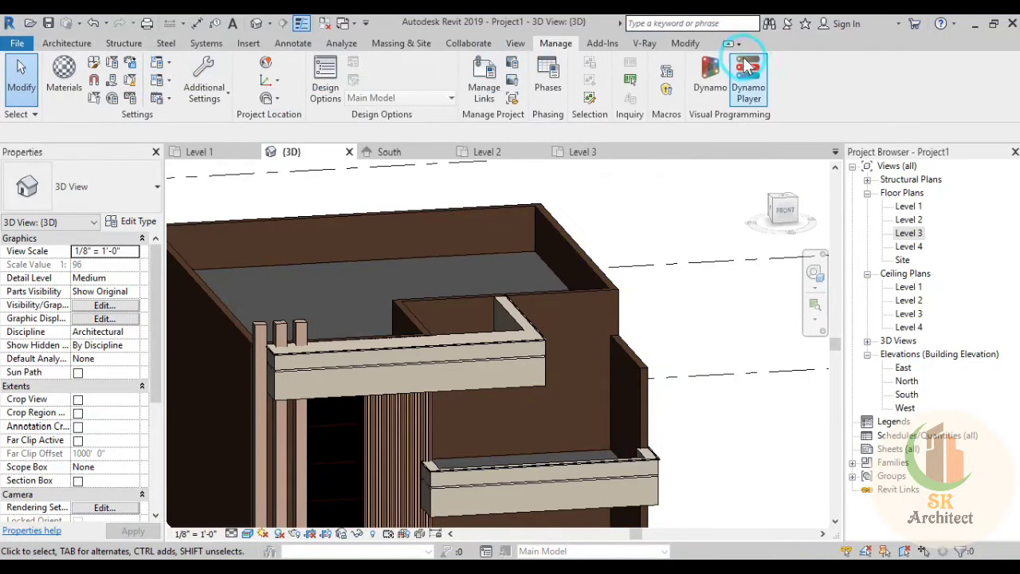
{"action": "left_click", "coordinate": [686, 43]}
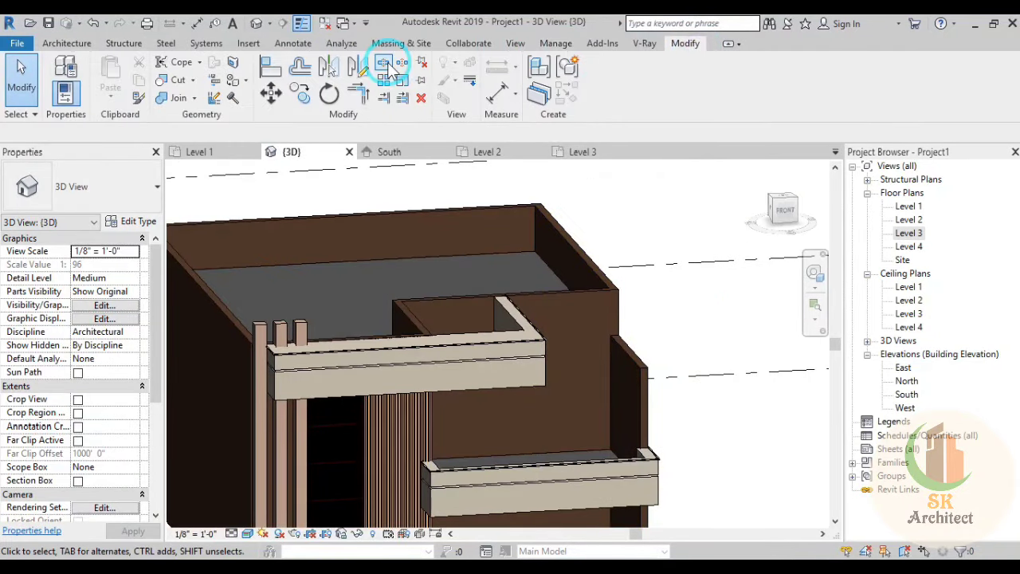
{"action": "middle_click", "coordinate": [171, 153]}
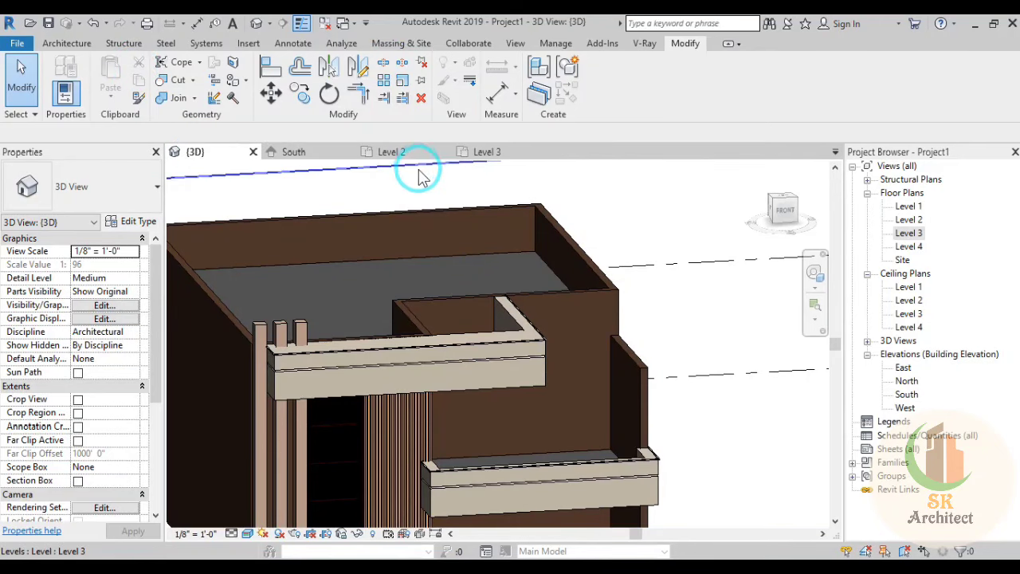
{"action": "middle_click_drag", "start_coordinate": [505, 216], "coordinate": [505, 255]}
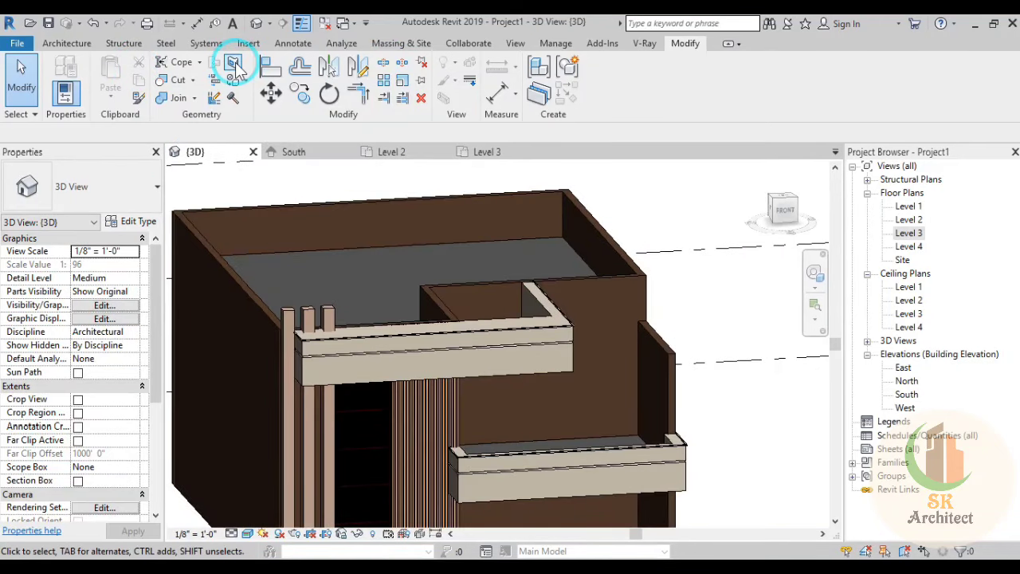
Step: Paint the brown wall face and inner parapet face with Stone 1
{"action": "left_click", "coordinate": [237, 67]}
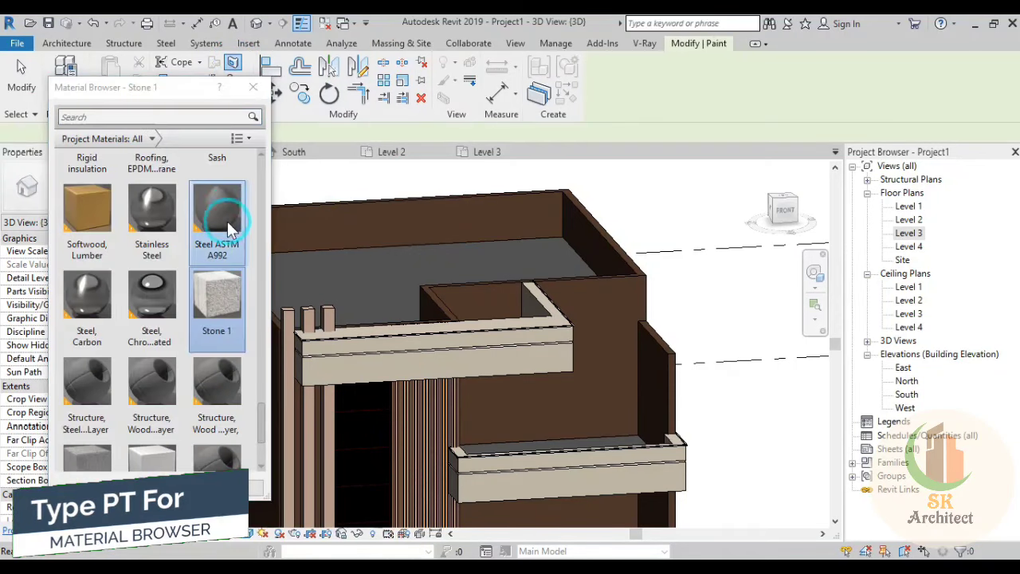
{"action": "left_click", "coordinate": [219, 299]}
{"action": "scroll", "coordinate": [574, 370], "scroll_direction": "up", "scroll_amount": 2}
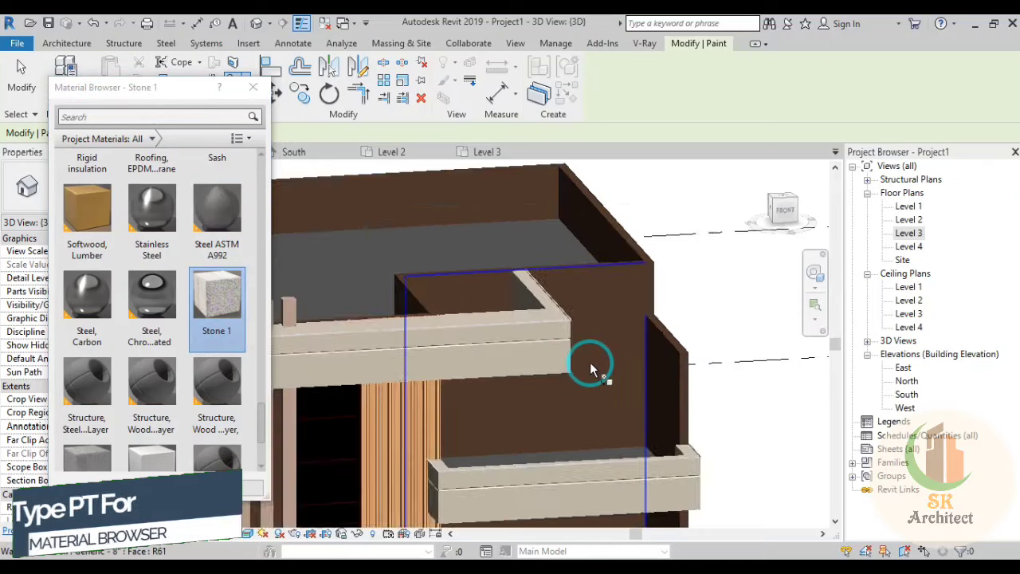
{"action": "scroll", "coordinate": [594, 334], "scroll_direction": "up", "scroll_amount": 2}
{"action": "left_click", "coordinate": [604, 299]}
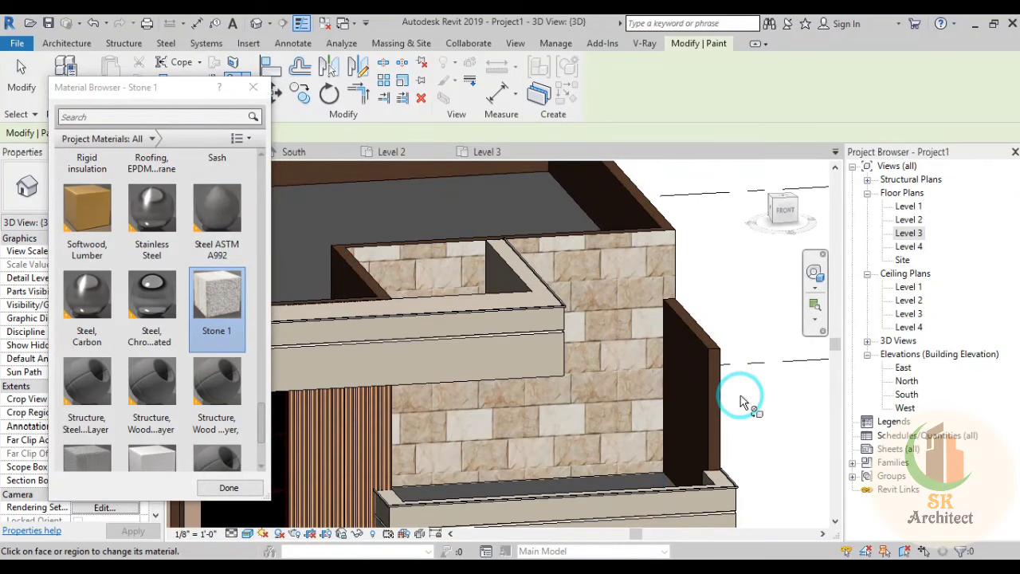
{"action": "left_click", "coordinate": [455, 227]}
Step: Orbit over the roof to check the painted faces, then finish painting
{"action": "scroll", "coordinate": [455, 199], "scroll_direction": "down", "scroll_amount": 2}
{"action": "scroll", "coordinate": [690, 428], "scroll_direction": "down", "scroll_amount": 2}
{"action": "middle_click_drag", "start_coordinate": [690, 429], "coordinate": [473, 237], "text": "shift"}
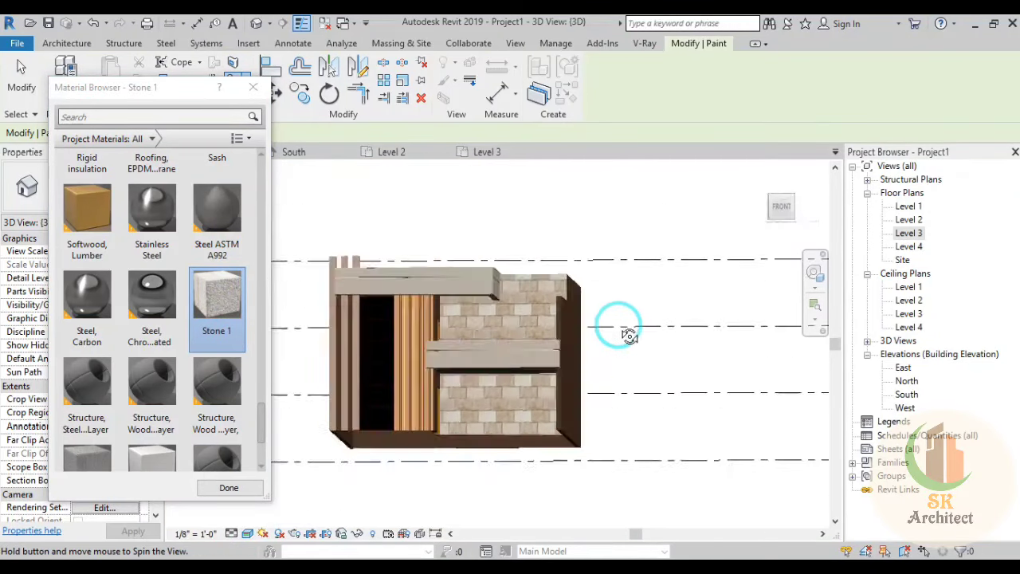
{"action": "scroll", "coordinate": [474, 237], "scroll_direction": "up", "scroll_amount": 3}
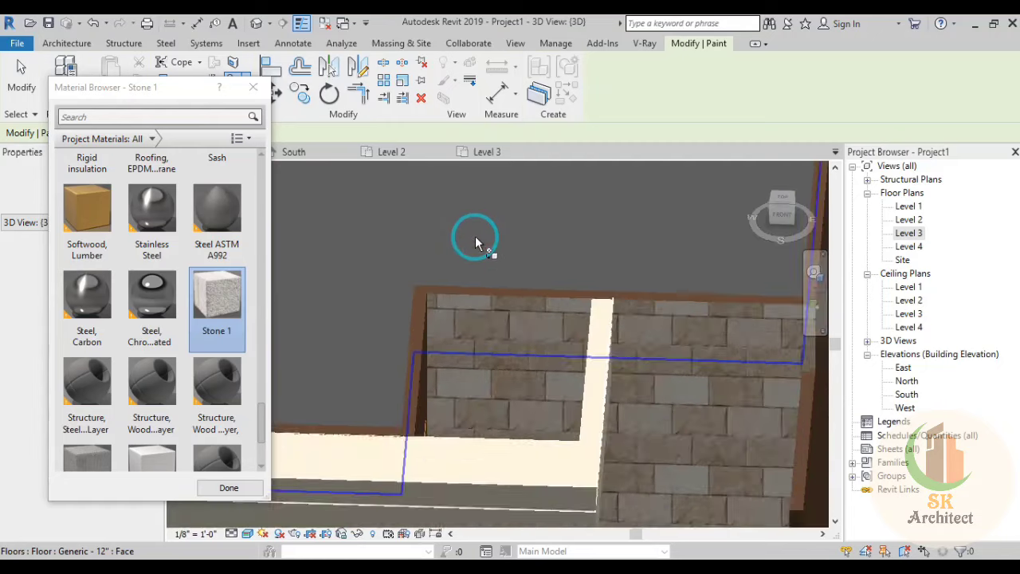
{"action": "scroll", "coordinate": [482, 319], "scroll_direction": "up", "scroll_amount": 2}
{"action": "scroll", "coordinate": [420, 263], "scroll_direction": "down", "scroll_amount": 1}
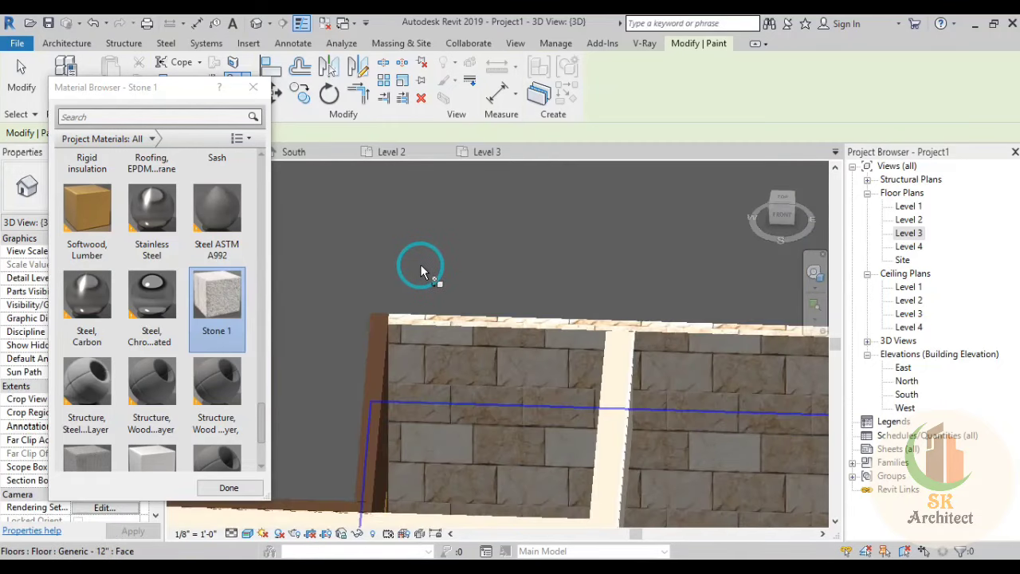
{"action": "scroll", "coordinate": [409, 283], "scroll_direction": "down", "scroll_amount": 3}
{"action": "scroll", "coordinate": [569, 405], "scroll_direction": "down", "scroll_amount": 1}
{"action": "middle_click_drag", "start_coordinate": [568, 404], "coordinate": [585, 282], "text": "shift"}
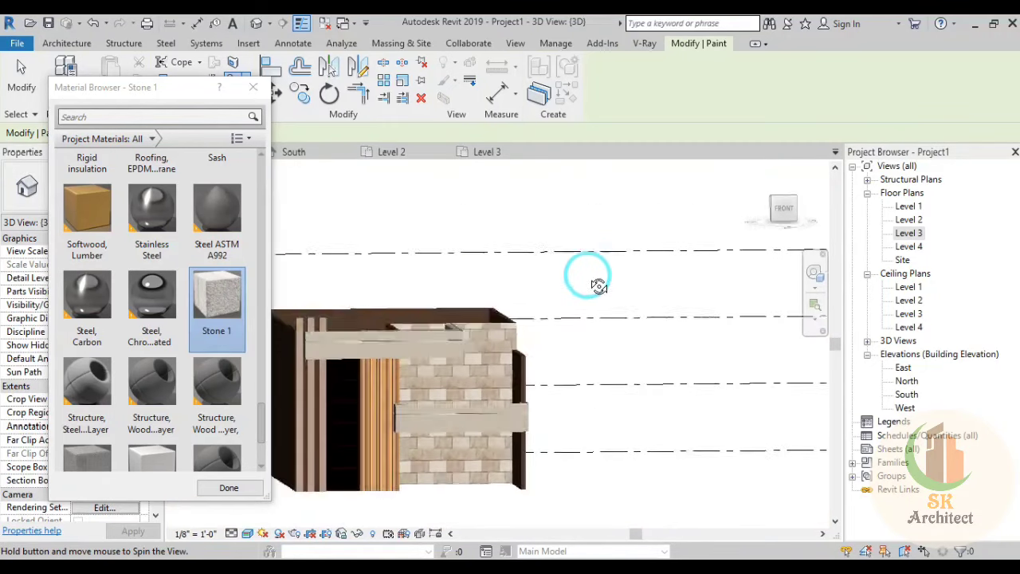
{"action": "scroll", "coordinate": [223, 446], "scroll_direction": "down", "scroll_amount": 1}
{"action": "left_click", "coordinate": [228, 488]}
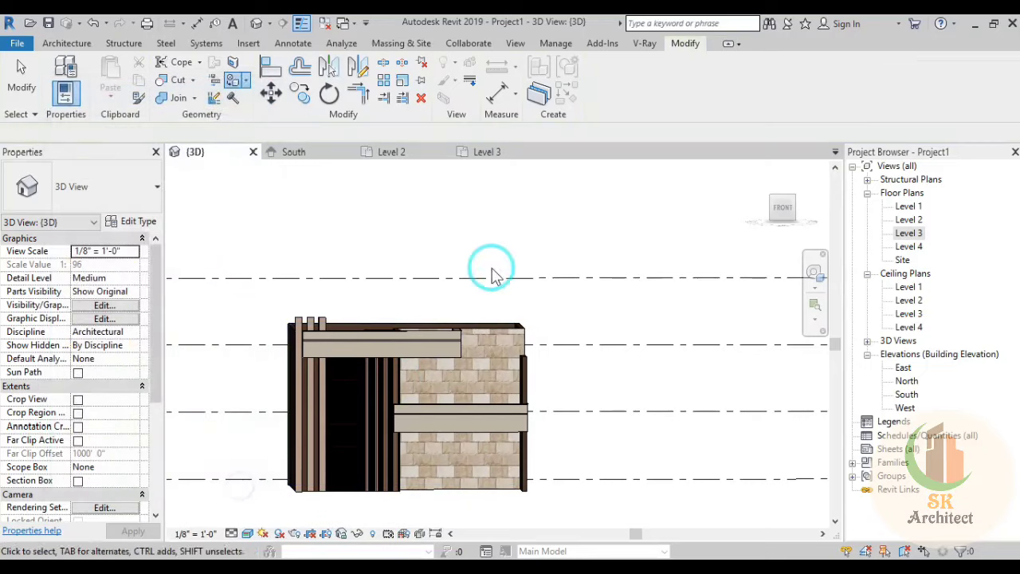
Step: Pan and zoom to frame the whole stone-clad wall
{"action": "middle_click_drag", "start_coordinate": [494, 271], "coordinate": [592, 236]}
{"action": "scroll", "coordinate": [577, 342], "scroll_direction": "up", "scroll_amount": 2}
{"action": "scroll", "coordinate": [572, 344], "scroll_direction": "up", "scroll_amount": 1}
{"action": "middle_click_drag", "start_coordinate": [572, 344], "coordinate": [661, 317]}
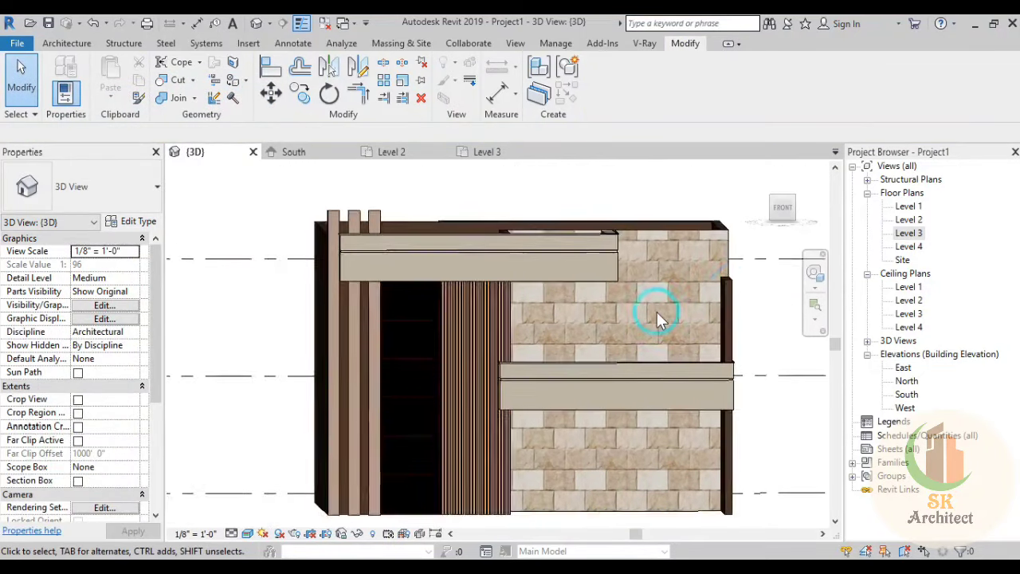
{"action": "scroll", "coordinate": [660, 317], "scroll_direction": "down", "scroll_amount": 2}
{"action": "left_click", "coordinate": [558, 45]}
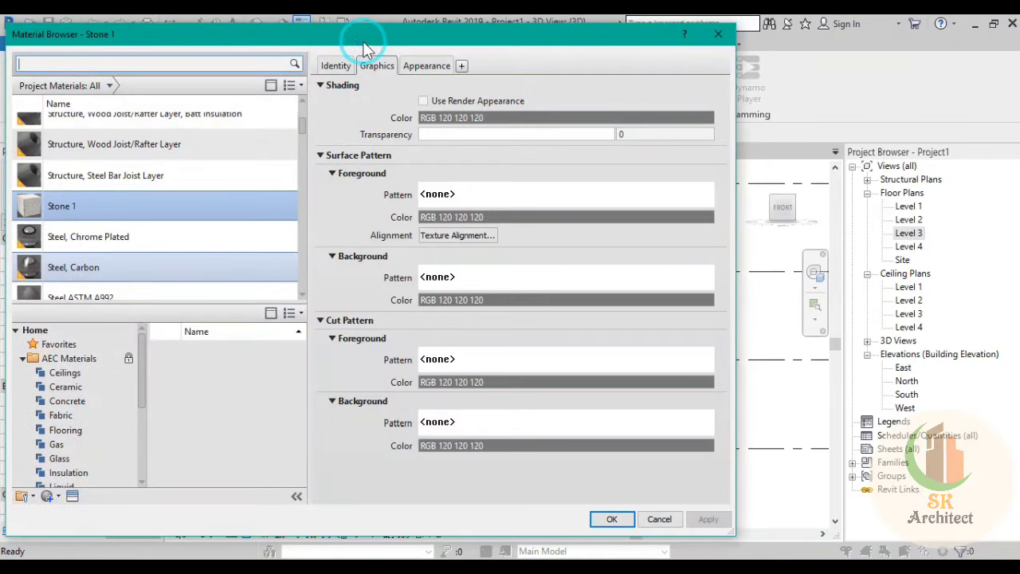
Step: Reconfirm Stone 1's tile image, edit its texture sample width, and apply it
{"action": "mouse_move", "coordinate": [364, 39]}
{"action": "left_mouse_down"}
{"action": "mouse_move", "coordinate": [221, 71]}
{"action": "mouse_move", "coordinate": [98, 84]}
{"action": "left_mouse_up"}
{"action": "left_click", "coordinate": [150, 103]}
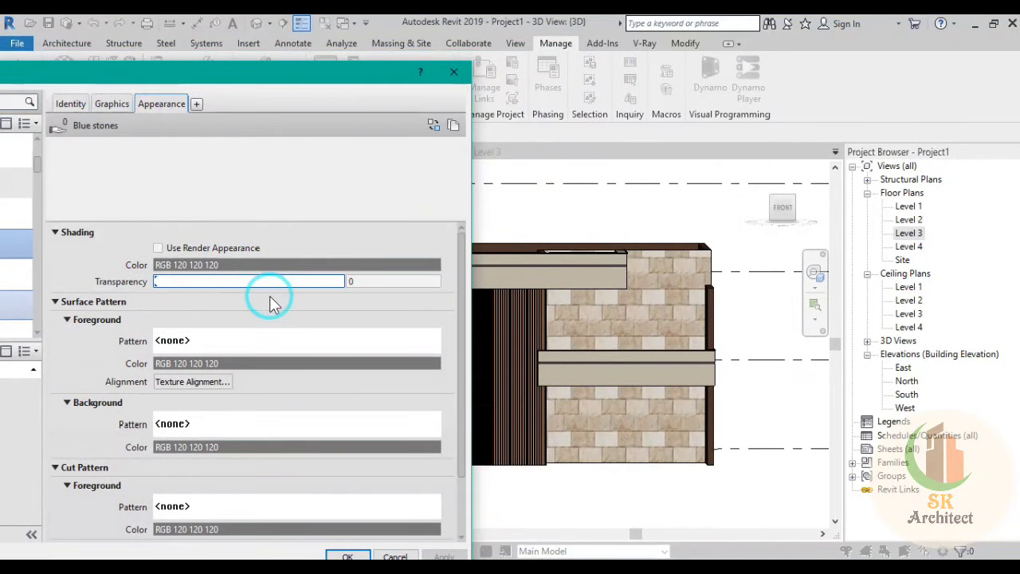
{"action": "left_click", "coordinate": [259, 284]}
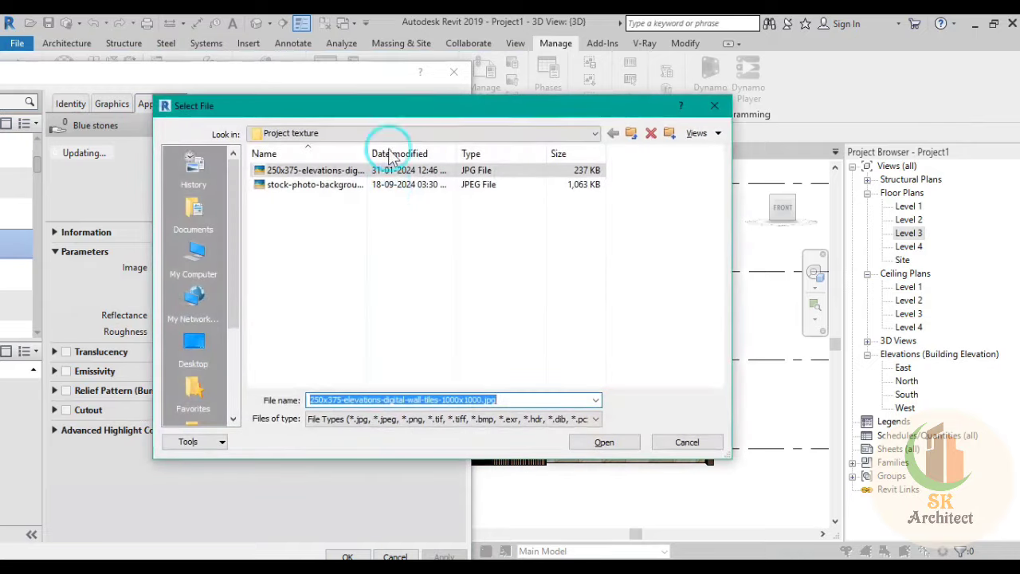
{"action": "left_click", "coordinate": [684, 443]}
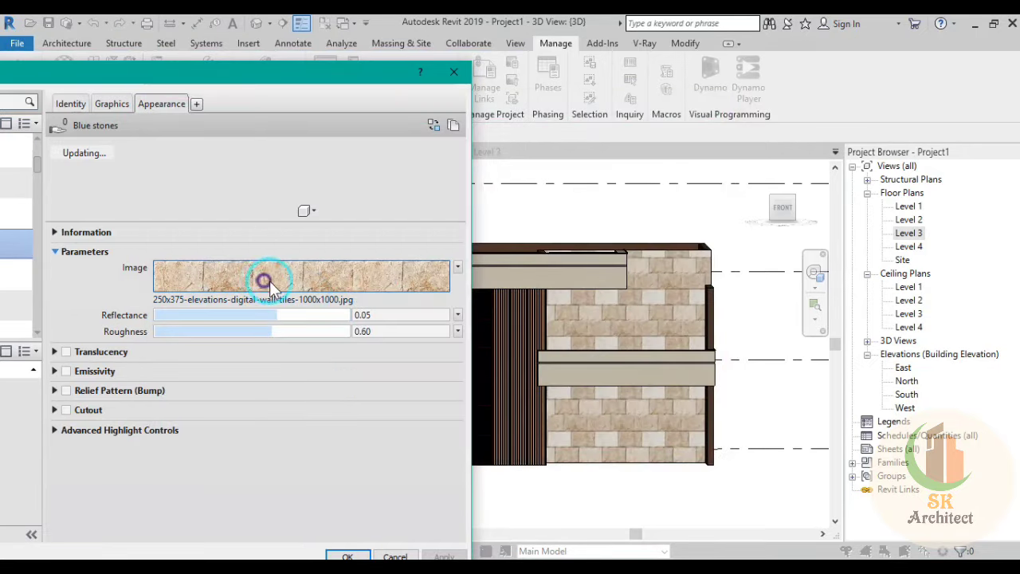
{"action": "left_click", "coordinate": [264, 280]}
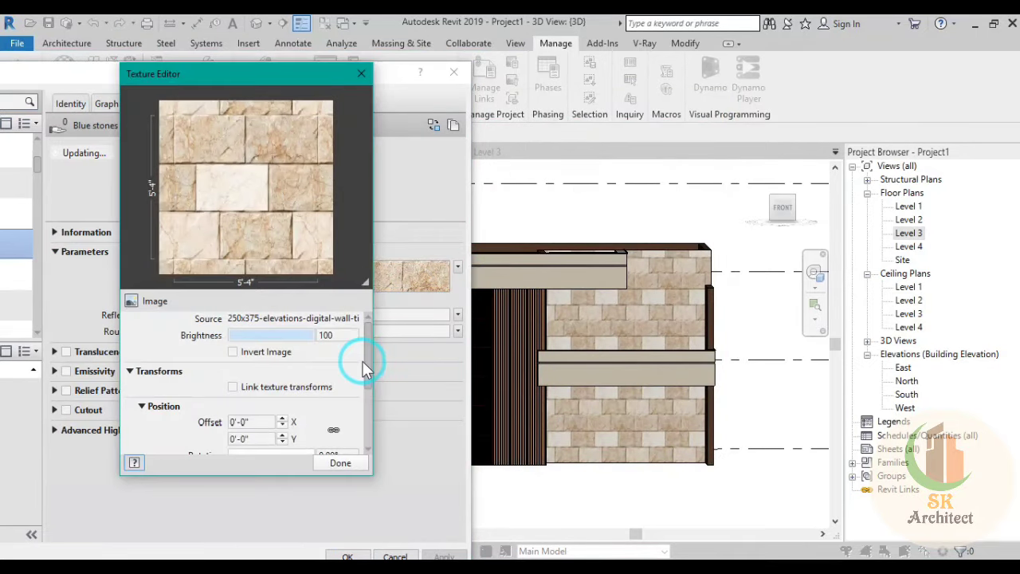
{"action": "left_click_drag", "start_coordinate": [365, 370], "coordinate": [365, 404]}
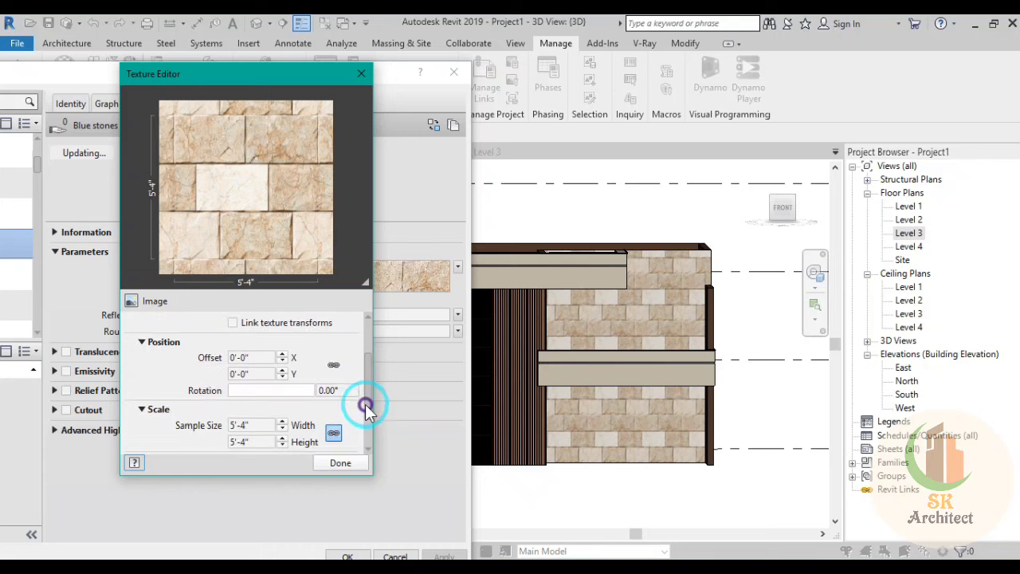
{"action": "left_click", "coordinate": [225, 423]}
{"action": "left_click", "coordinate": [250, 424]}
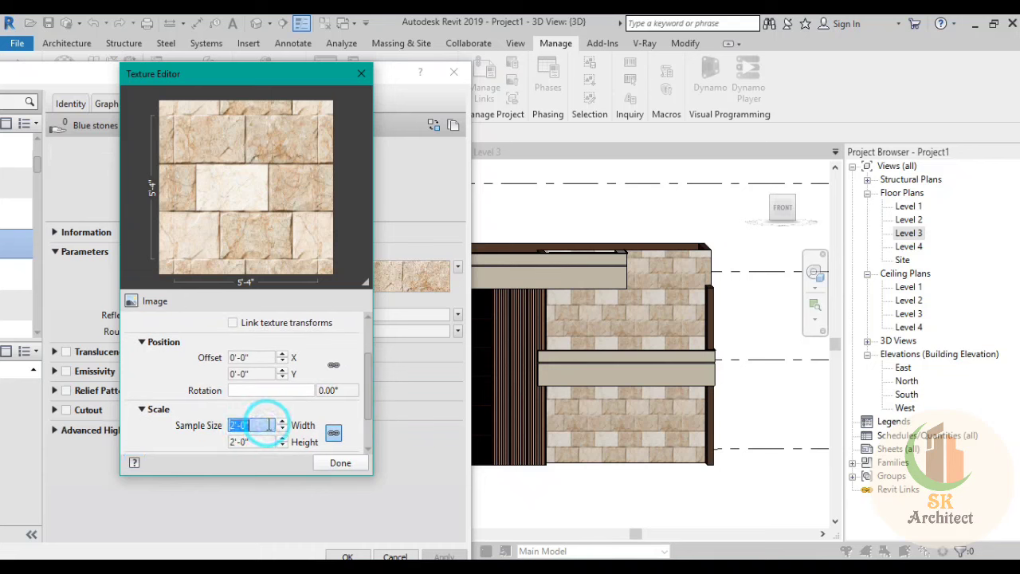
{"action": "left_click", "coordinate": [342, 463]}
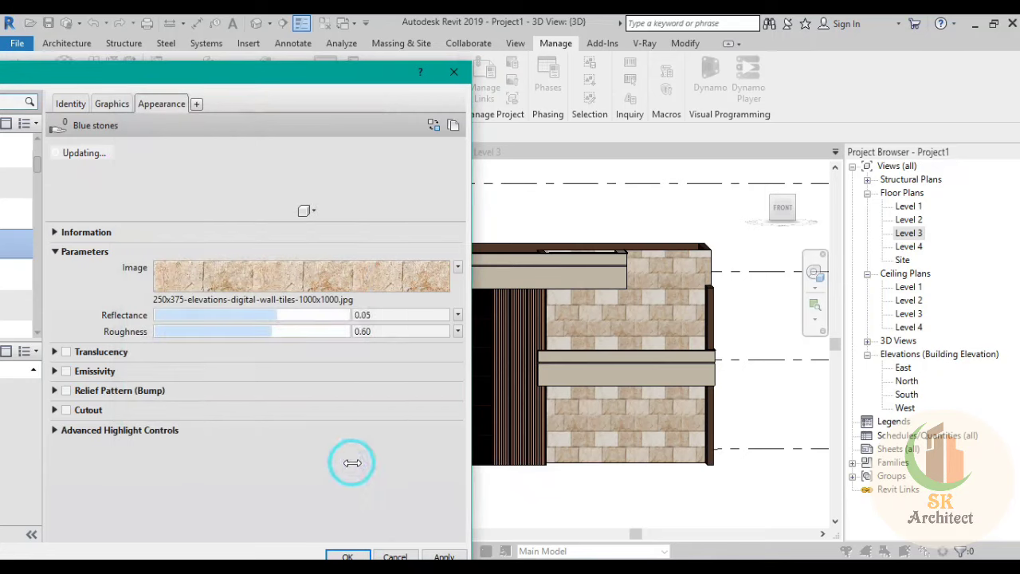
{"action": "left_click_drag", "start_coordinate": [365, 69], "coordinate": [347, 53]}
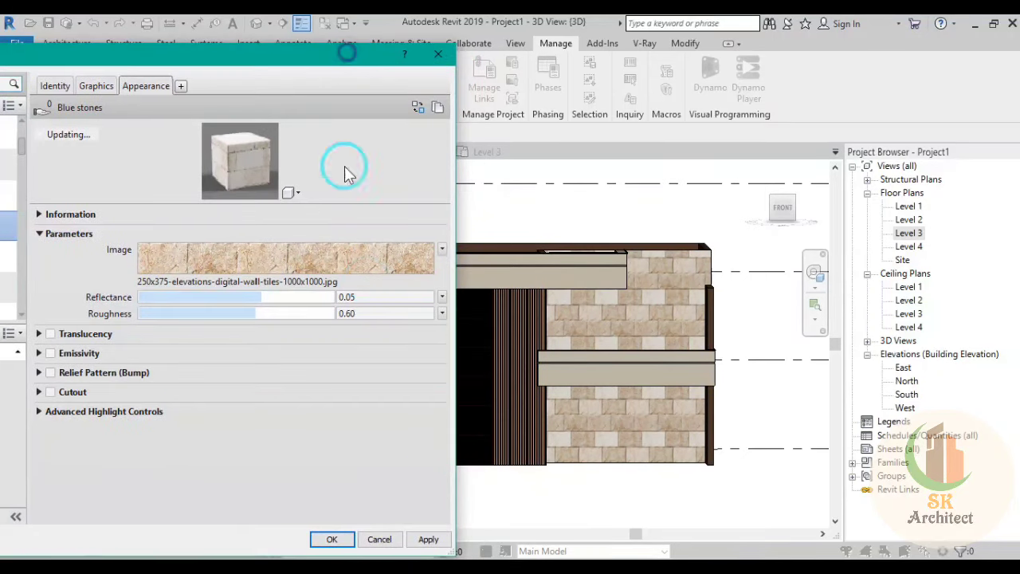
{"action": "left_click", "coordinate": [428, 539]}
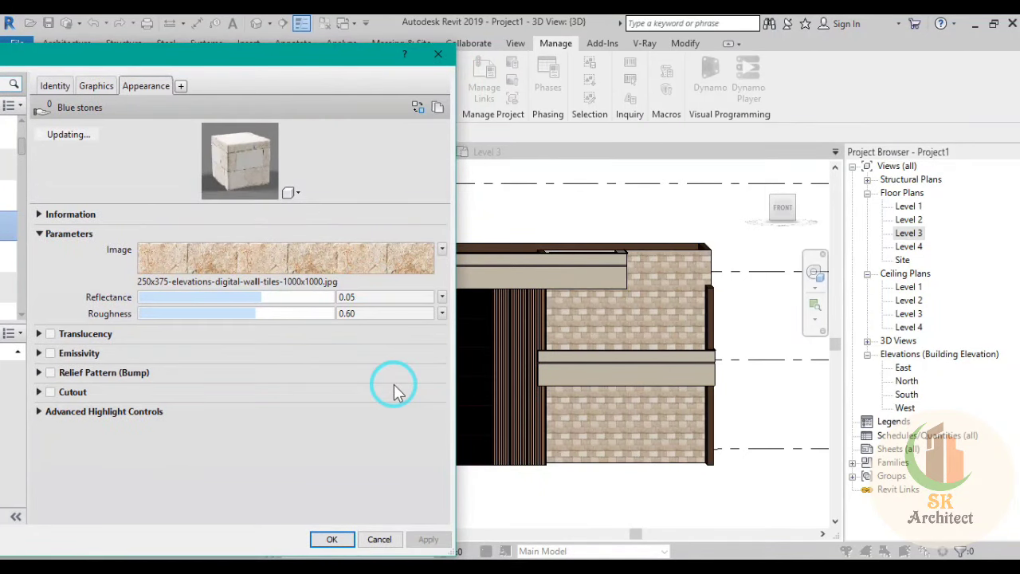
Step: Set the texture sample size to 3'-0", apply it to the walls and accept
{"action": "left_click", "coordinate": [312, 255]}
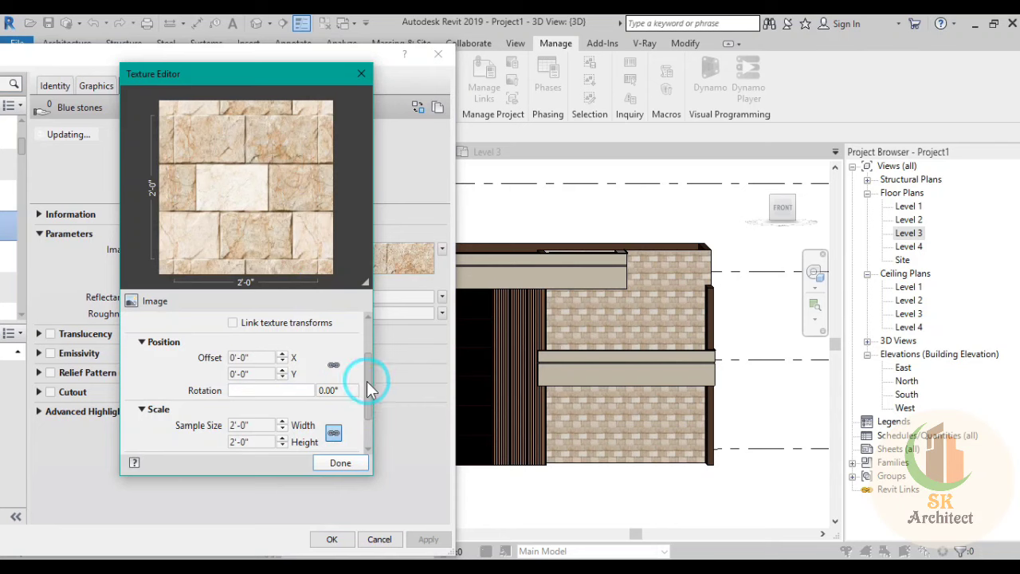
{"action": "left_click_drag", "start_coordinate": [368, 389], "coordinate": [351, 437]}
{"action": "left_click", "coordinate": [254, 376]}
{"action": "type", "text": "3"}
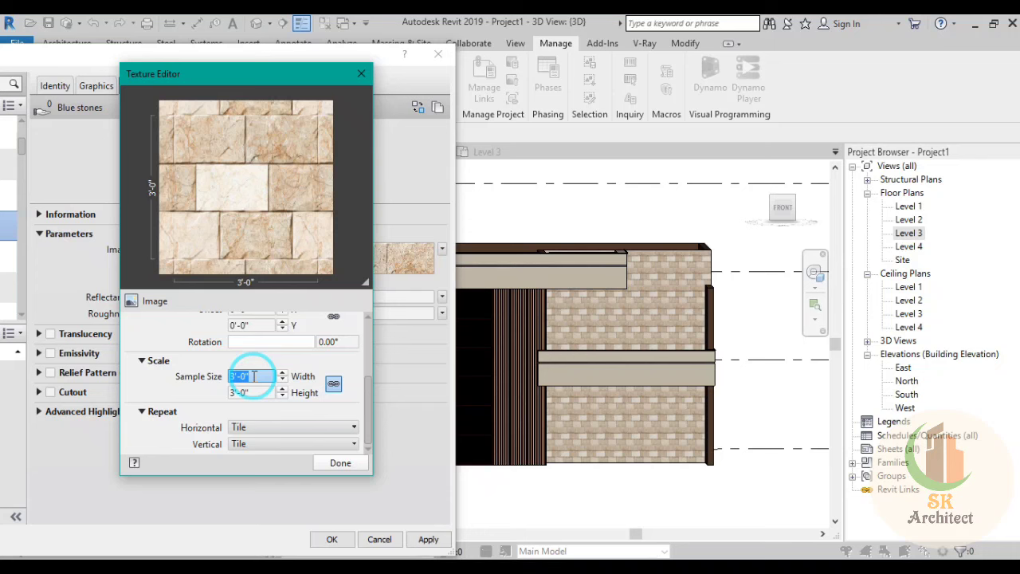
{"action": "left_click", "coordinate": [340, 462]}
{"action": "left_click", "coordinate": [431, 539]}
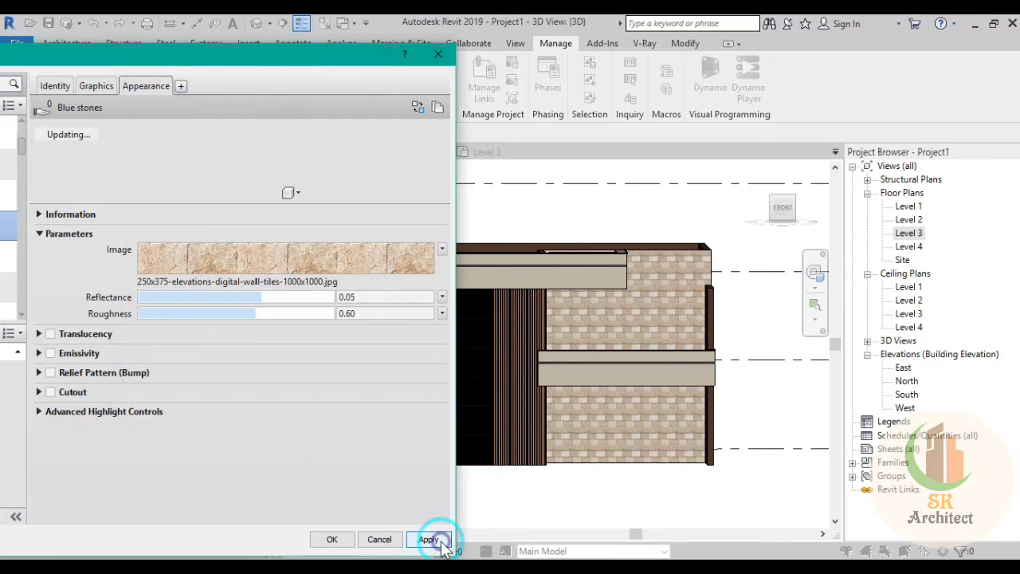
{"action": "left_click", "coordinate": [330, 540]}
{"action": "scroll", "coordinate": [647, 472], "scroll_direction": "up", "scroll_amount": 2}
Step: Zoom, orbit and pan the 3D model to an angled view of the building
{"action": "scroll", "coordinate": [647, 472], "scroll_direction": "up", "scroll_amount": 3}
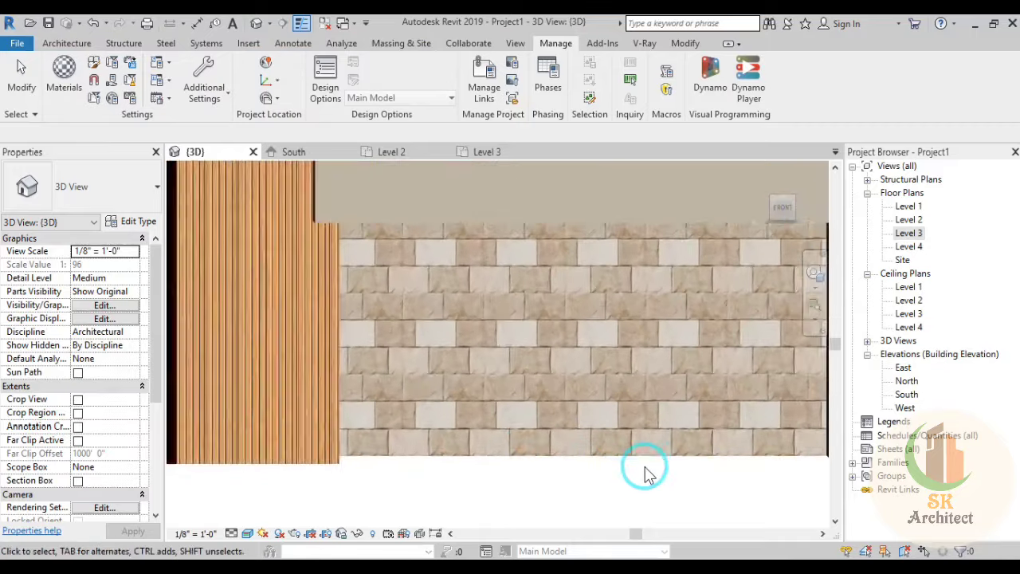
{"action": "scroll", "coordinate": [376, 399], "scroll_direction": "down", "scroll_amount": 2}
{"action": "scroll", "coordinate": [383, 399], "scroll_direction": "down", "scroll_amount": 2}
{"action": "scroll", "coordinate": [382, 398], "scroll_direction": "down", "scroll_amount": 2}
{"action": "mouse_move", "coordinate": [648, 399]}
{"action": "middle_mouse_down", "text": "shift"}
{"action": "mouse_move", "coordinate": [569, 431]}
{"action": "mouse_move", "coordinate": [676, 436]}
{"action": "middle_mouse_up", "text": "shift"}
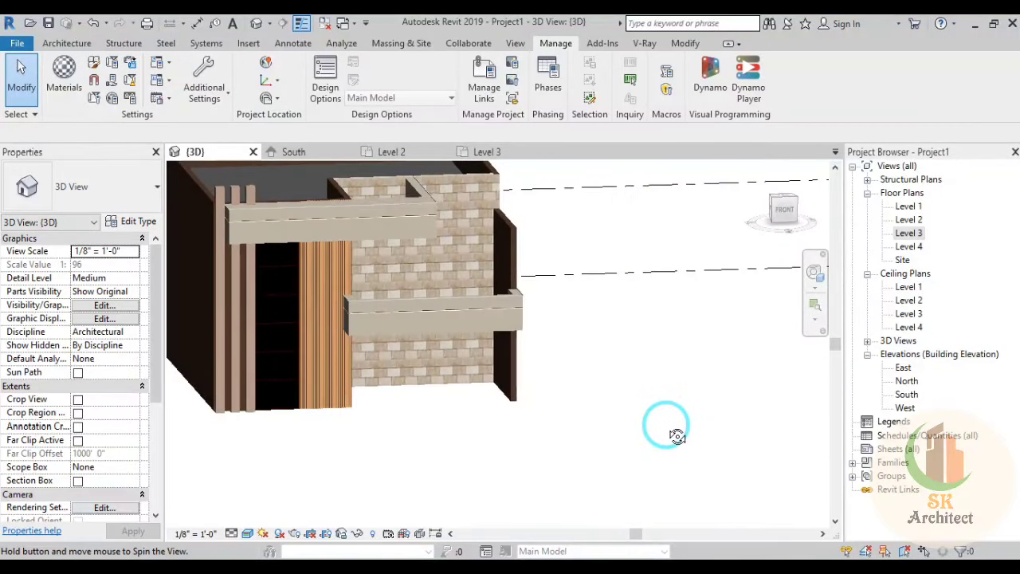
{"action": "mouse_move", "coordinate": [540, 426]}
{"action": "middle_mouse_down"}
{"action": "mouse_move", "coordinate": [575, 461]}
{"action": "mouse_move", "coordinate": [558, 471]}
{"action": "mouse_move", "coordinate": [654, 417]}
{"action": "mouse_move", "coordinate": [670, 375]}
{"action": "mouse_move", "coordinate": [643, 412]}
{"action": "mouse_move", "coordinate": [661, 417]}
{"action": "mouse_move", "coordinate": [650, 435]}
{"action": "mouse_move", "coordinate": [720, 433]}
{"action": "mouse_move", "coordinate": [660, 433]}
{"action": "mouse_move", "coordinate": [638, 447]}
{"action": "middle_mouse_up"}
Step: Switch the 3D view to Hidden Line and orbit to a three-quarter corner view
{"action": "left_click", "coordinate": [66, 43]}
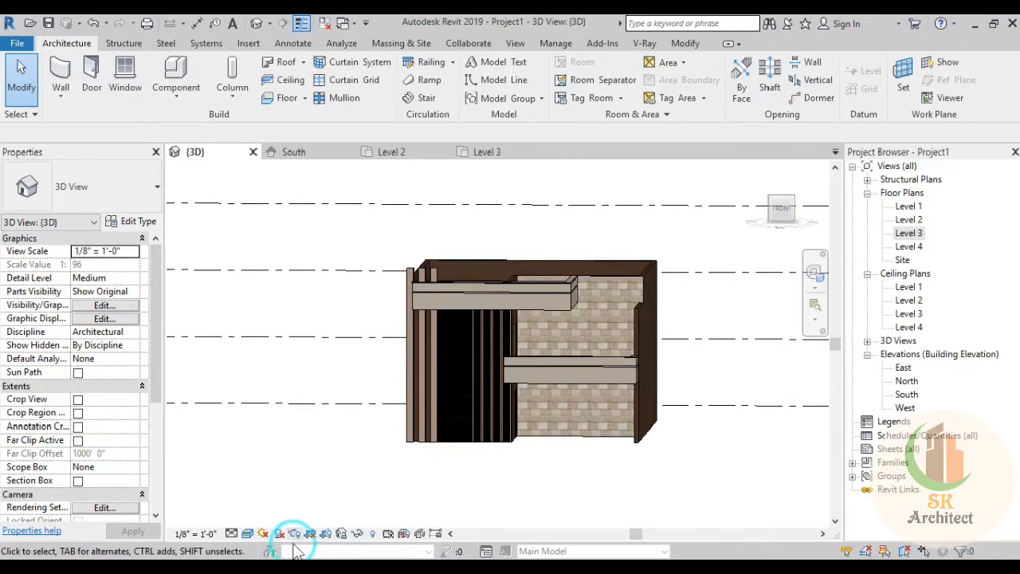
{"action": "left_click", "coordinate": [247, 533]}
{"action": "left_click", "coordinate": [259, 452]}
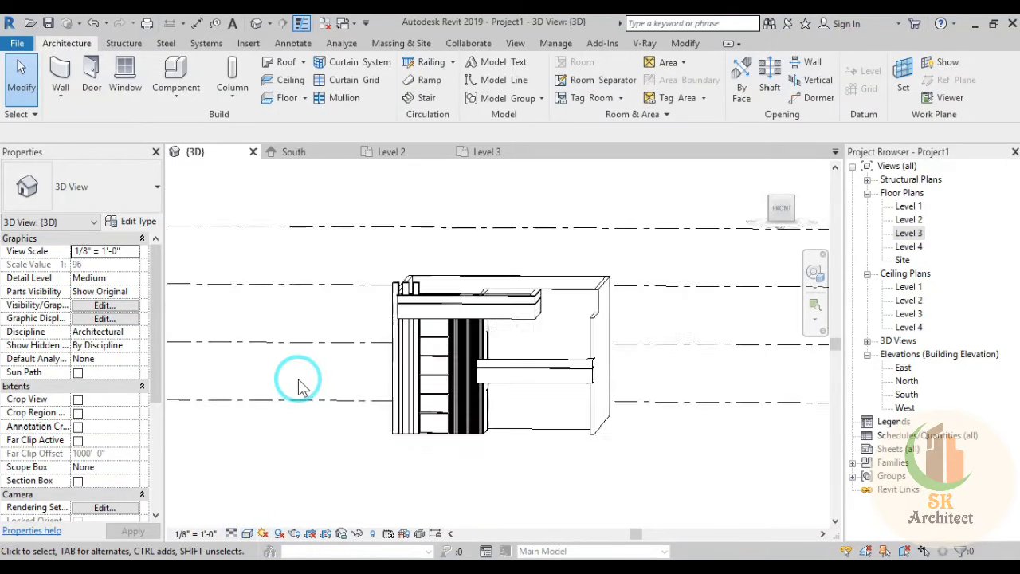
{"action": "scroll", "coordinate": [295, 380], "scroll_direction": "down", "scroll_amount": 3}
{"action": "mouse_move", "coordinate": [609, 465]}
{"action": "middle_mouse_down", "text": "shift"}
{"action": "mouse_move", "coordinate": [626, 562]}
{"action": "mouse_move", "coordinate": [485, 420]}
{"action": "mouse_move", "coordinate": [444, 454]}
{"action": "middle_mouse_up", "text": "shift"}
{"action": "scroll", "coordinate": [444, 455], "scroll_direction": "up", "scroll_amount": 2}
{"action": "scroll", "coordinate": [444, 454], "scroll_direction": "up", "scroll_amount": 1}
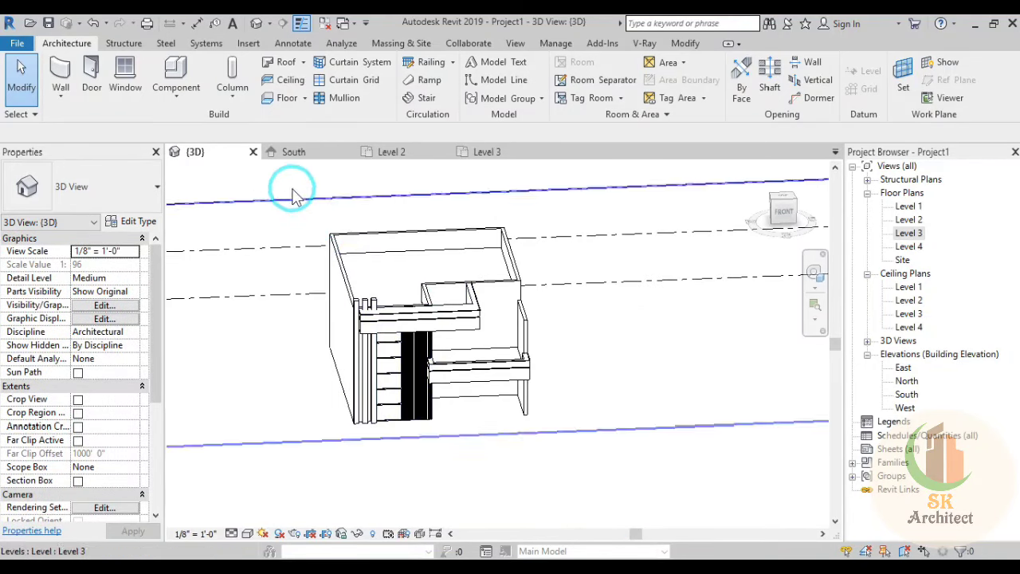
{"action": "left_click_drag", "start_coordinate": [444, 454], "coordinate": [287, 183]}
{"action": "left_click", "coordinate": [981, 249]}
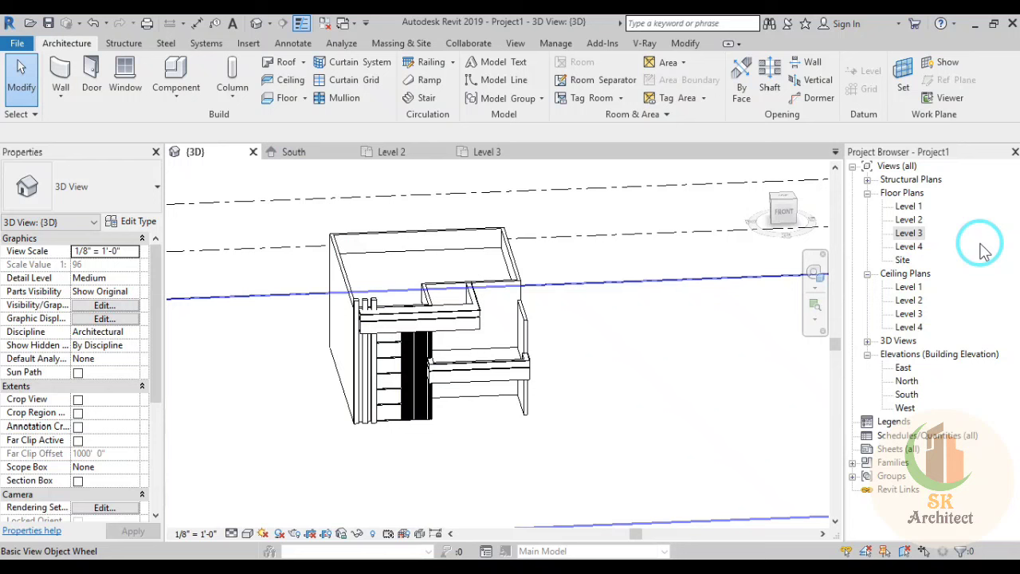
Step: From Level 1, duplicate Generic - 8" as Generic - 8" 2 and edit its structure layer thickness
{"action": "double_click", "coordinate": [907, 206]}
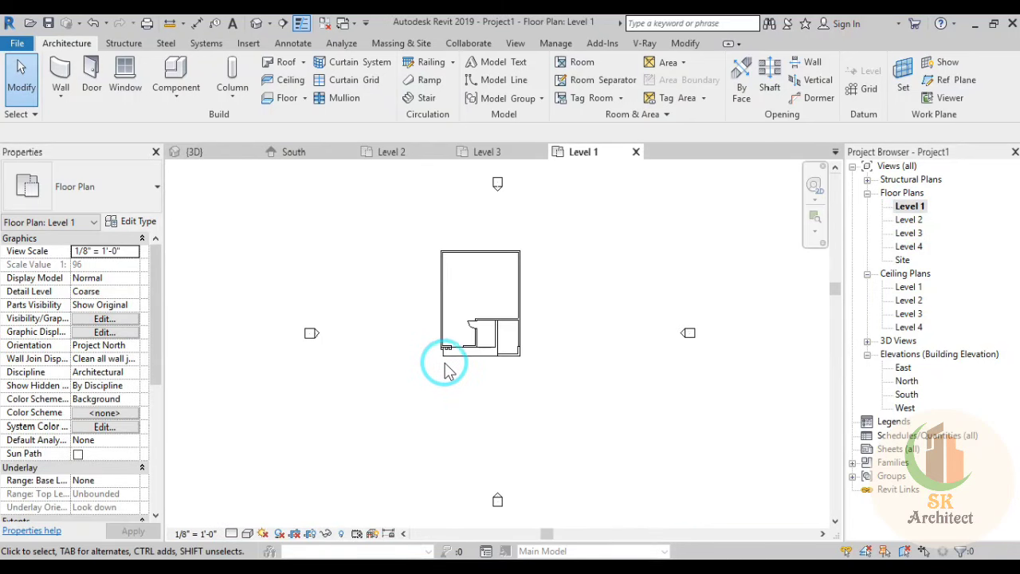
{"action": "scroll", "coordinate": [445, 369], "scroll_direction": "up", "scroll_amount": 3}
{"action": "scroll", "coordinate": [444, 364], "scroll_direction": "up", "scroll_amount": 2}
{"action": "scroll", "coordinate": [444, 365], "scroll_direction": "up", "scroll_amount": 1}
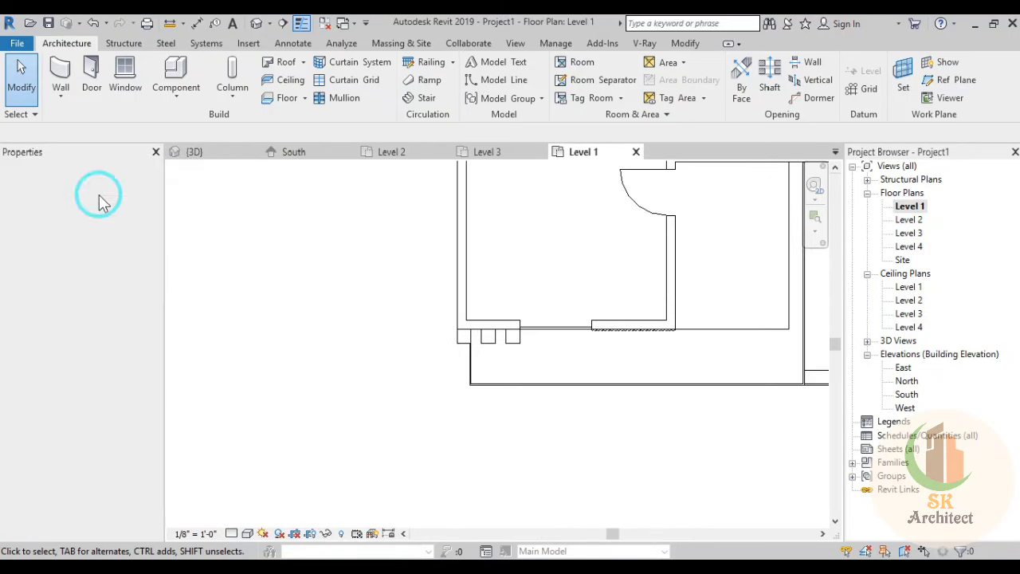
{"action": "left_click", "coordinate": [63, 72]}
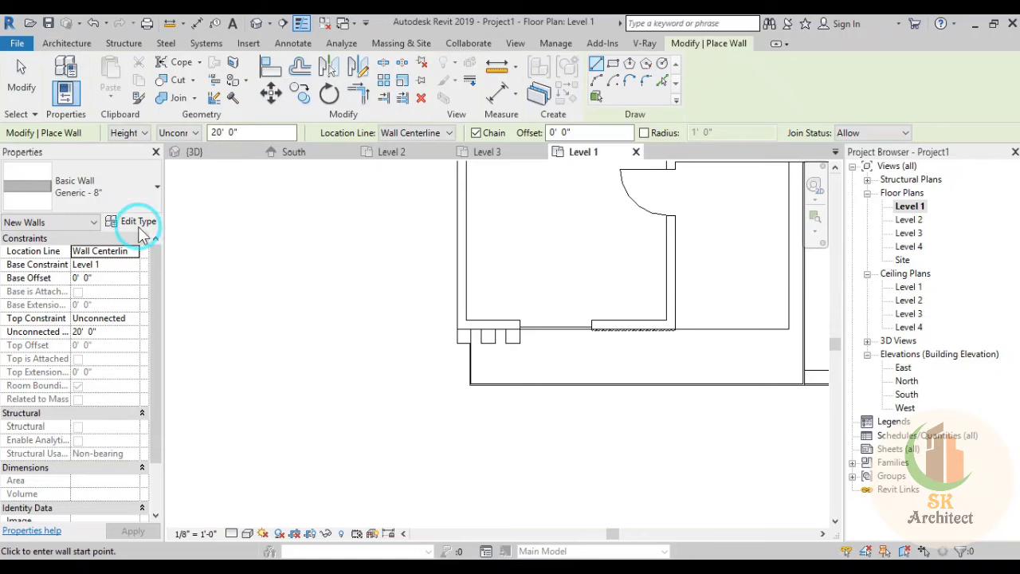
{"action": "left_click", "coordinate": [139, 223]}
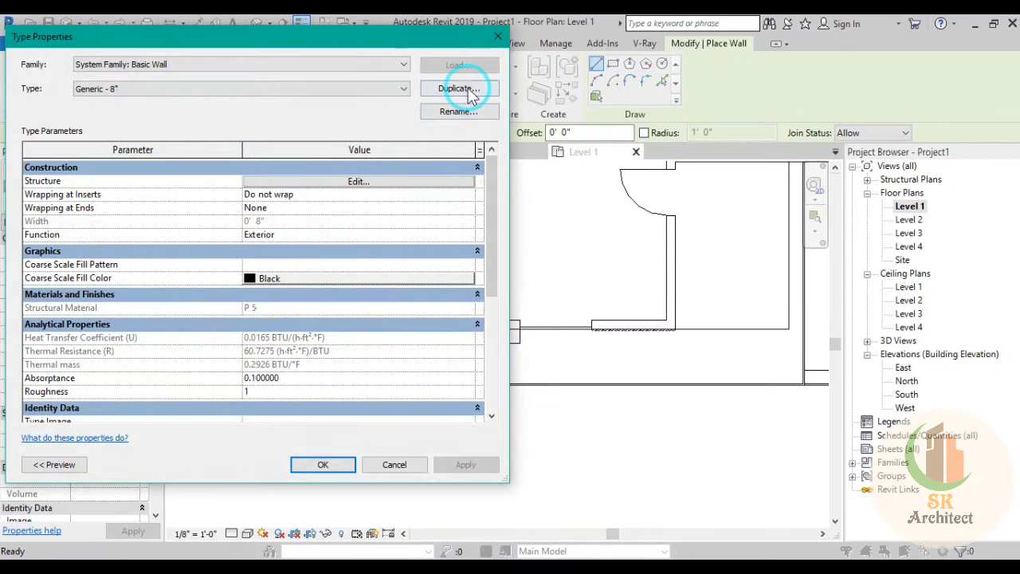
{"action": "left_click", "coordinate": [472, 93]}
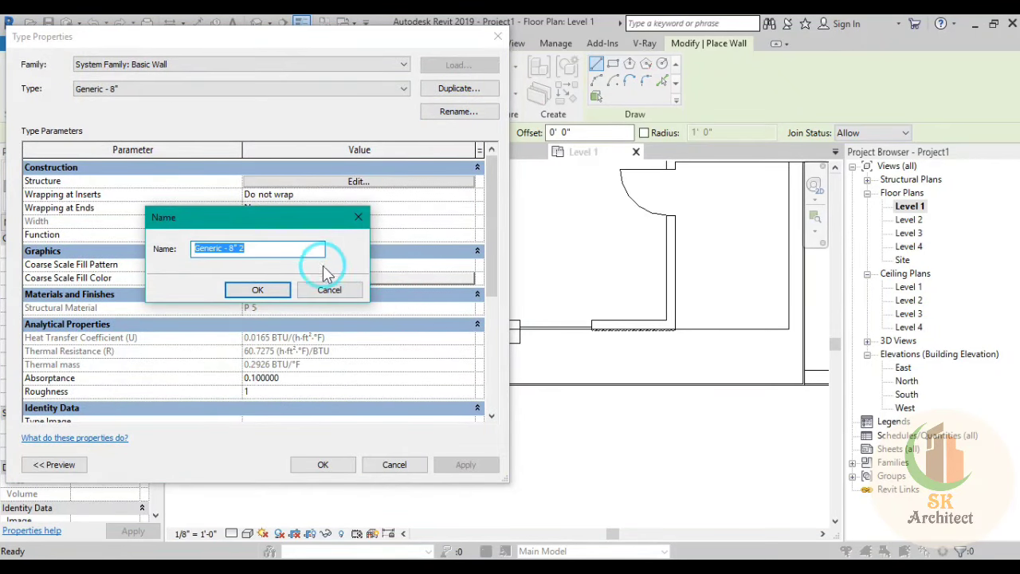
{"action": "left_click", "coordinate": [257, 290]}
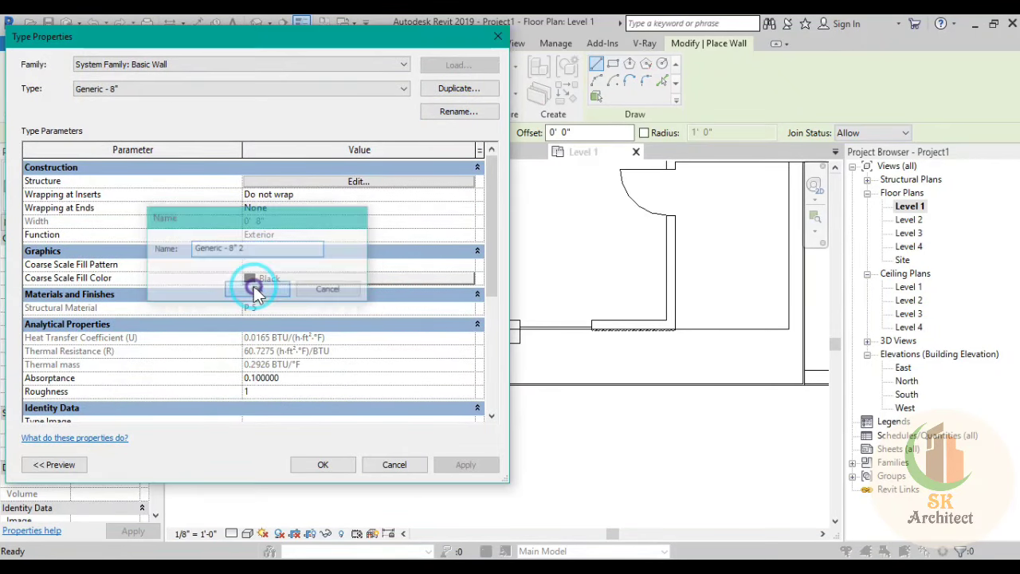
{"action": "left_click", "coordinate": [361, 183]}
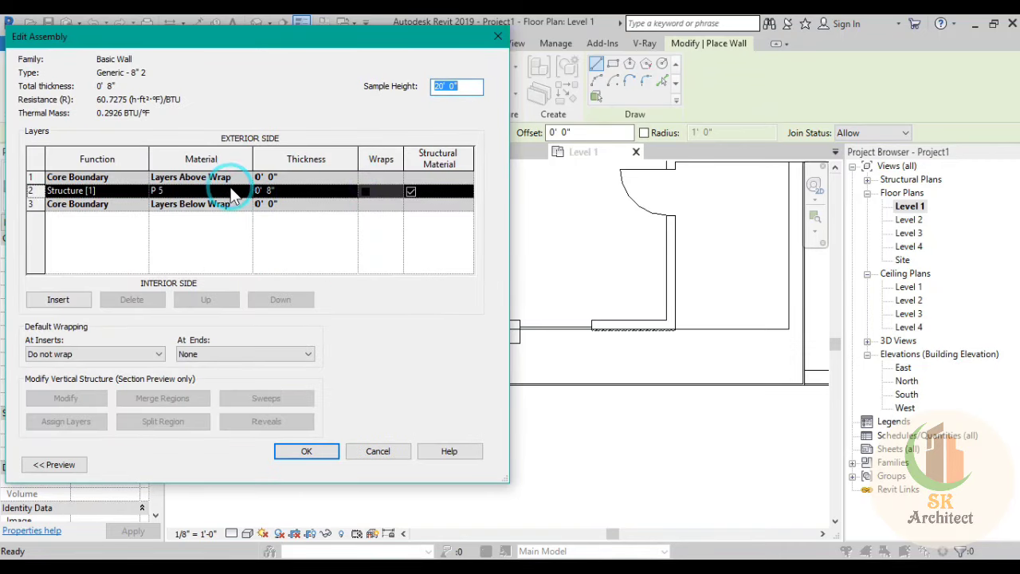
{"action": "left_click", "coordinate": [279, 192]}
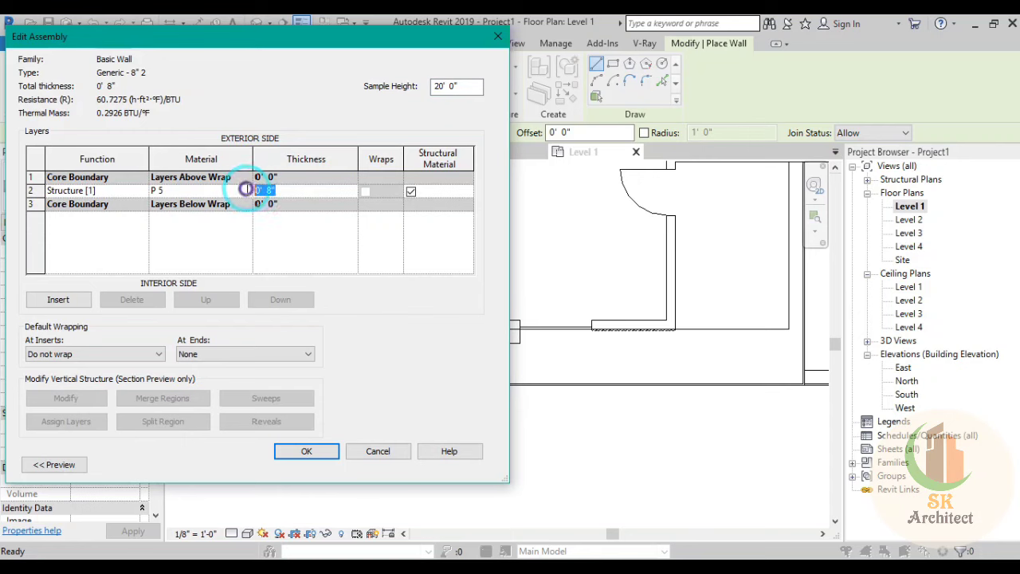
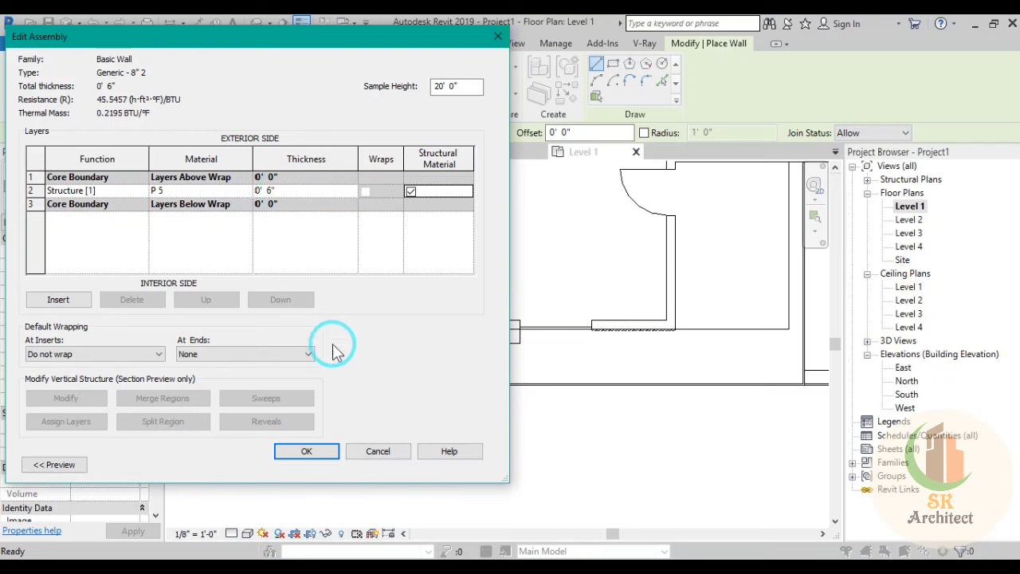
Step: Confirm the wall type's layer structure and type settings
{"action": "left_click", "coordinate": [322, 449]}
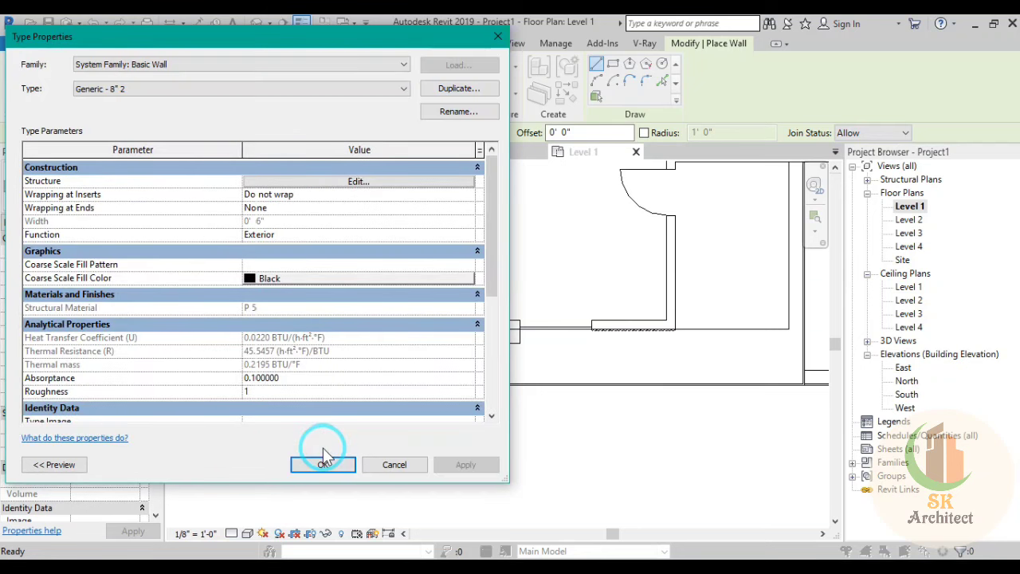
{"action": "left_click", "coordinate": [322, 464]}
{"action": "scroll", "coordinate": [401, 353], "scroll_direction": "up", "scroll_amount": 2}
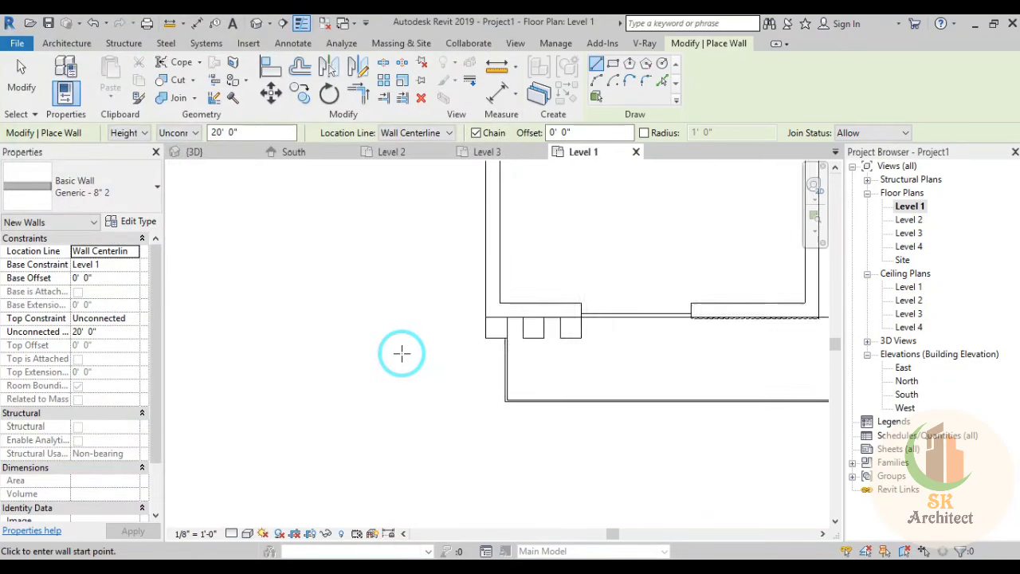
{"action": "scroll", "coordinate": [457, 334], "scroll_direction": "up", "scroll_amount": 2}
Step: Set the wall Location Line to Finish Face: Exterior
{"action": "left_click", "coordinate": [499, 309]}
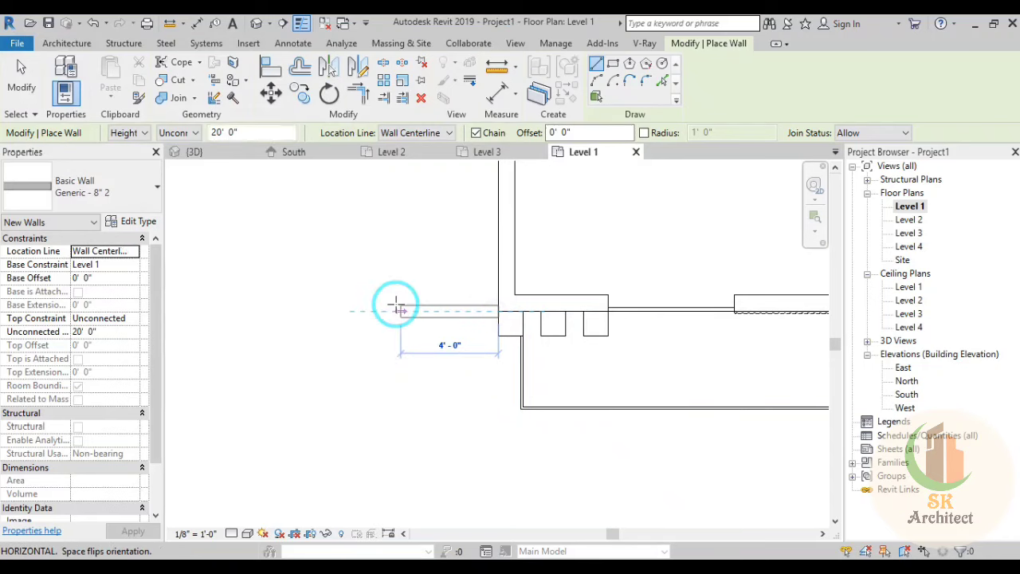
{"action": "right_click", "coordinate": [383, 275]}
{"action": "left_click", "coordinate": [408, 282]}
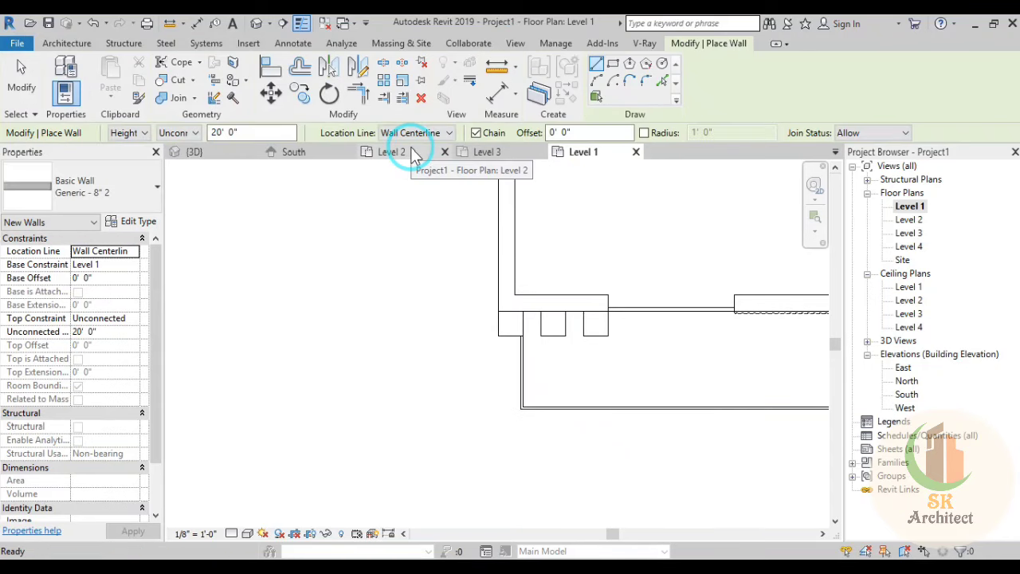
{"action": "left_click", "coordinate": [406, 134]}
{"action": "left_click", "coordinate": [408, 169]}
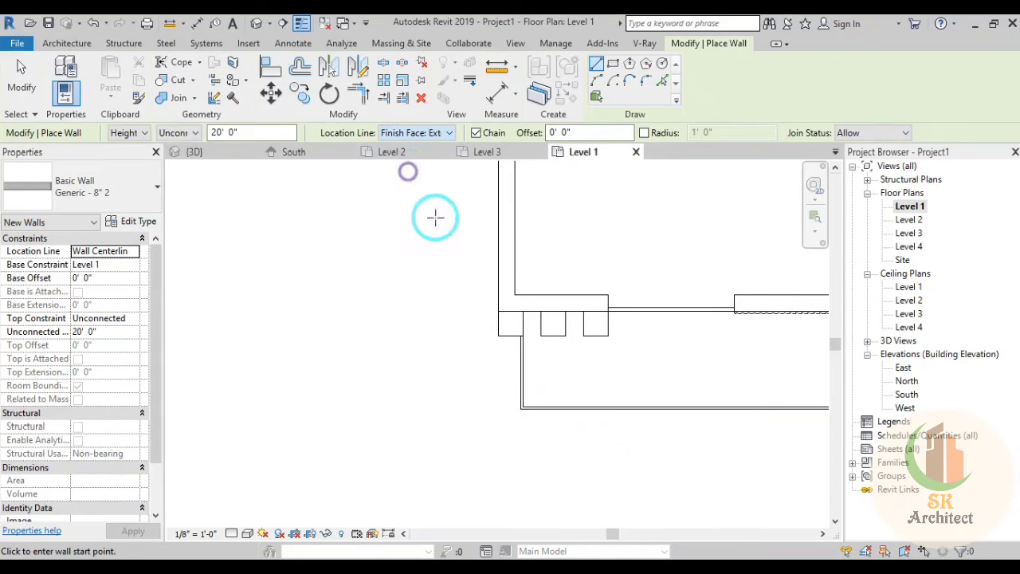
Step: Draw a short horizontal wall from the building's left corner, then a 15' 9" leg downward
{"action": "left_click", "coordinate": [497, 309]}
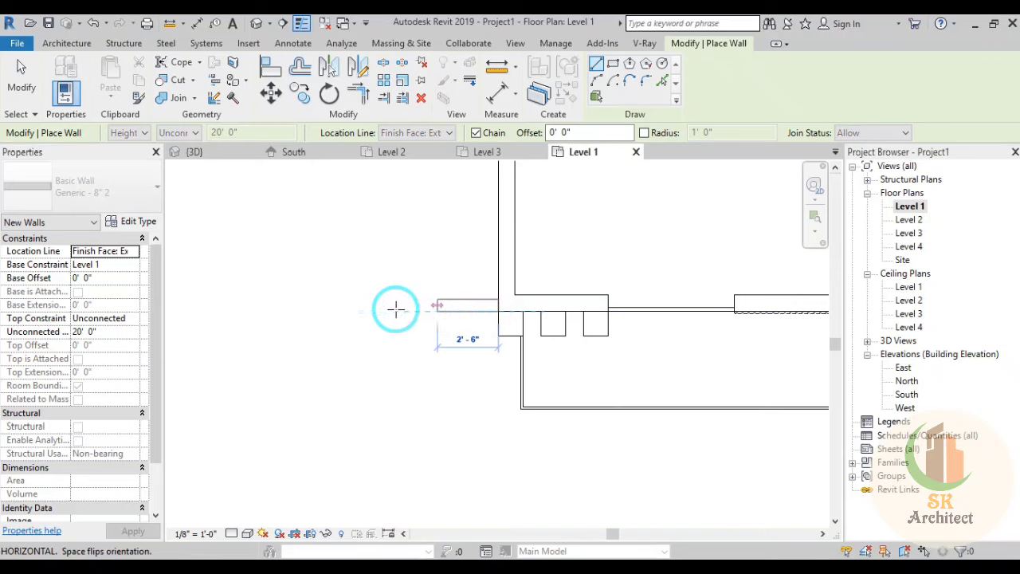
{"action": "scroll", "coordinate": [389, 307], "scroll_direction": "down", "scroll_amount": 1}
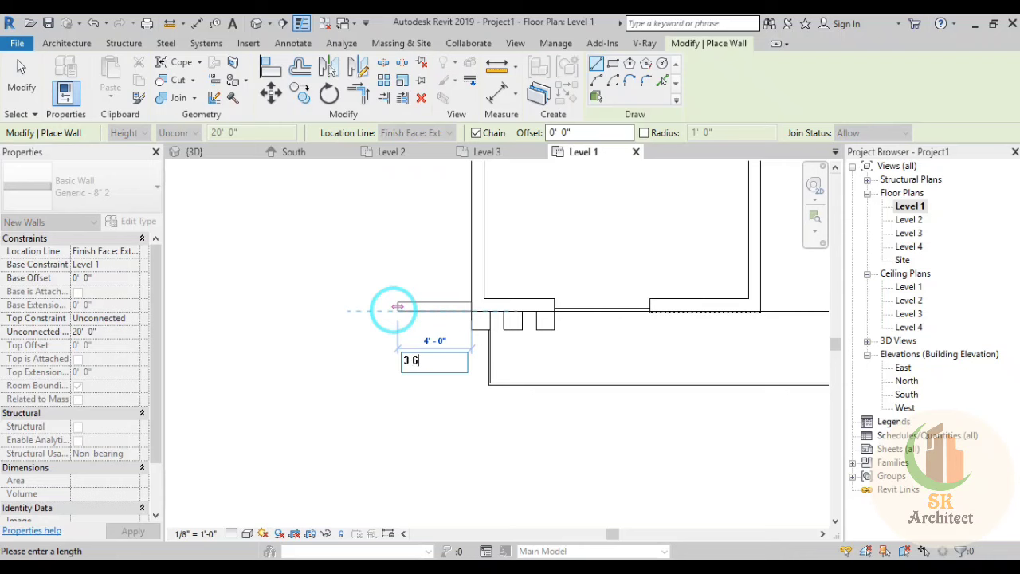
{"action": "left_click", "coordinate": [393, 309]}
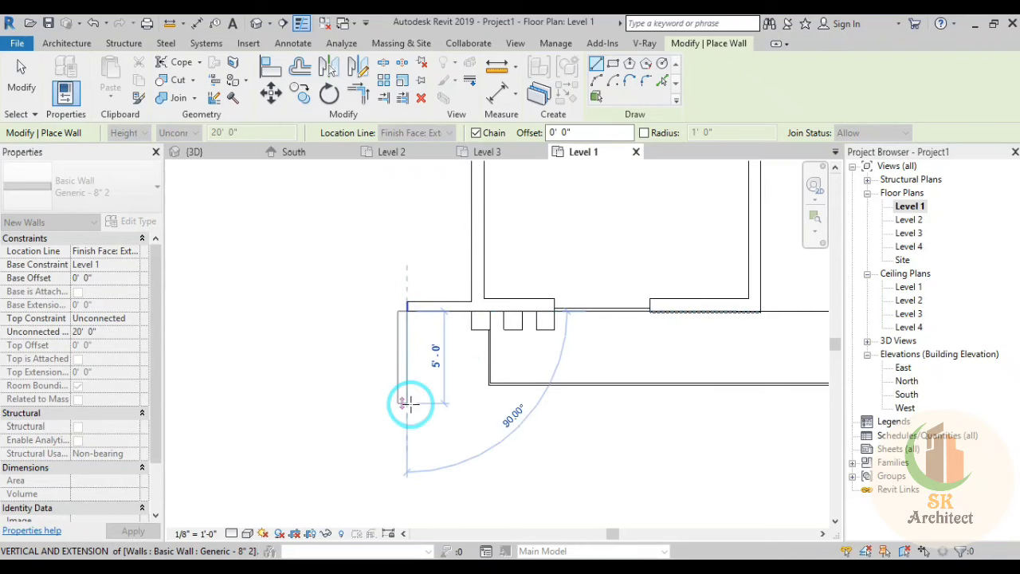
{"action": "scroll", "coordinate": [407, 402], "scroll_direction": "down", "scroll_amount": 2}
{"action": "scroll", "coordinate": [408, 404], "scroll_direction": "down", "scroll_amount": 1}
{"action": "middle_click_drag", "start_coordinate": [409, 404], "coordinate": [407, 360]}
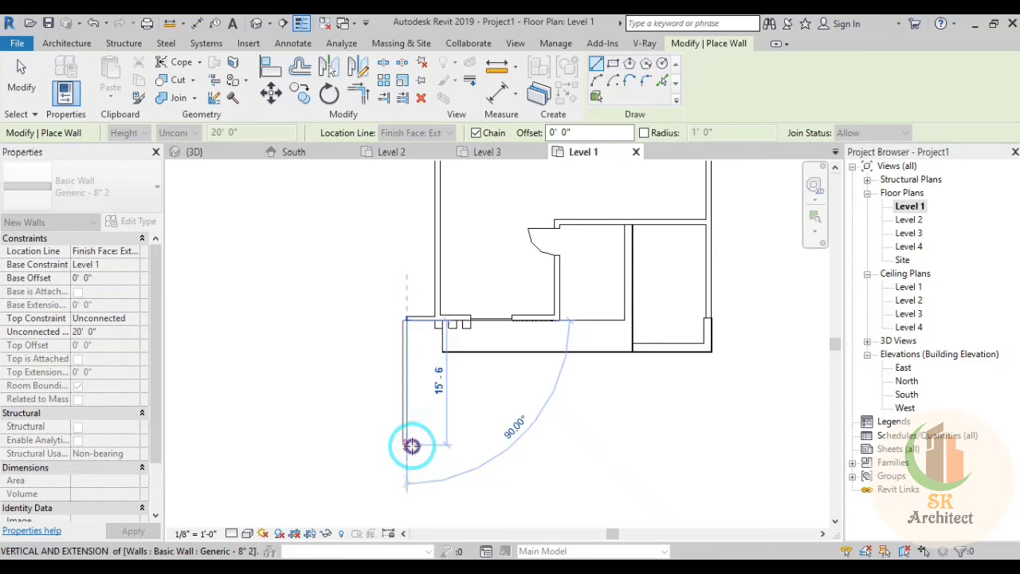
{"action": "left_click", "coordinate": [411, 445]}
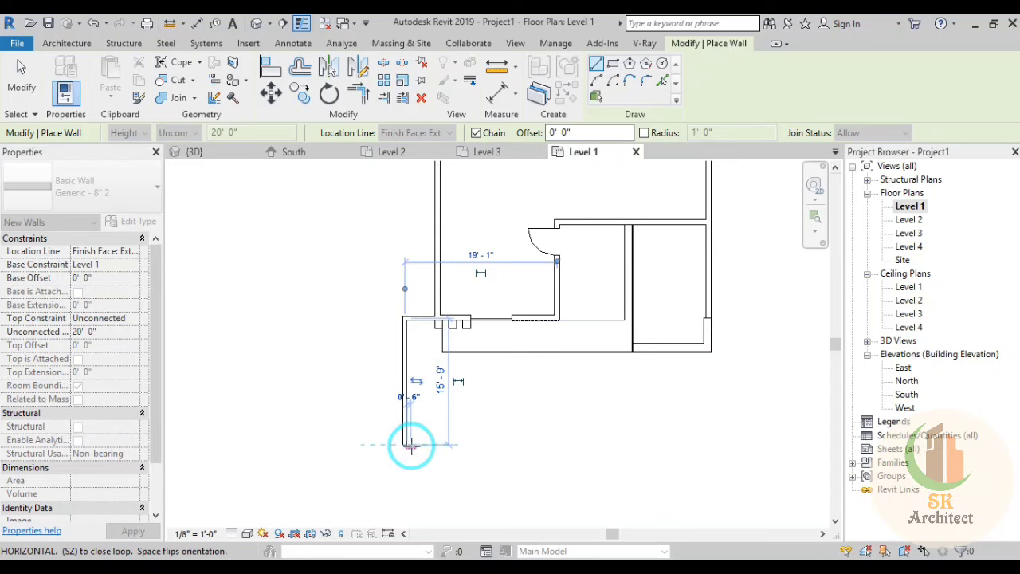
{"action": "key", "text": "Escape"}
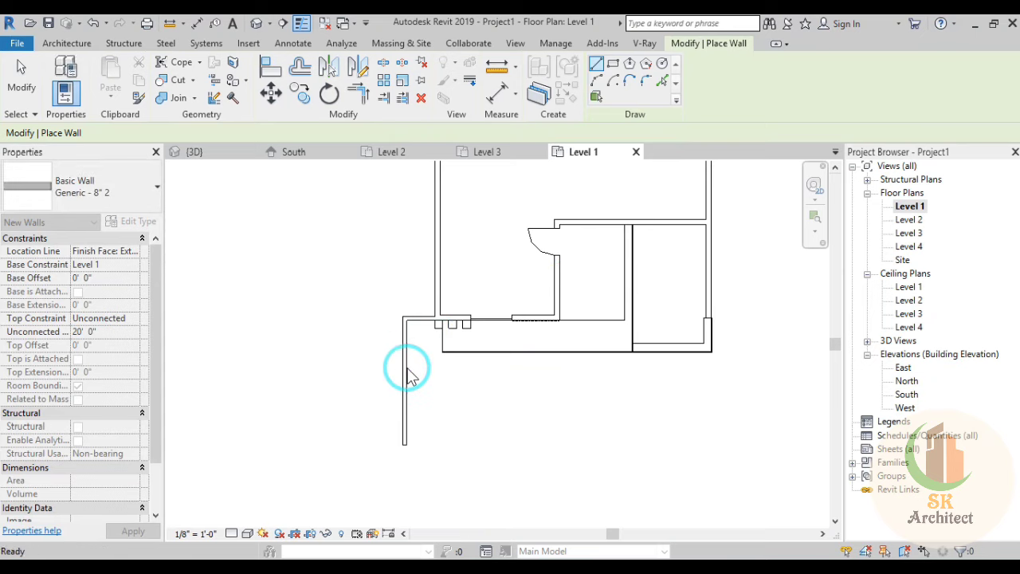
{"action": "key", "text": "Escape"}
Step: Give both new walls an Unconnected Height of 8' 0"
{"action": "left_click", "coordinate": [408, 319]}
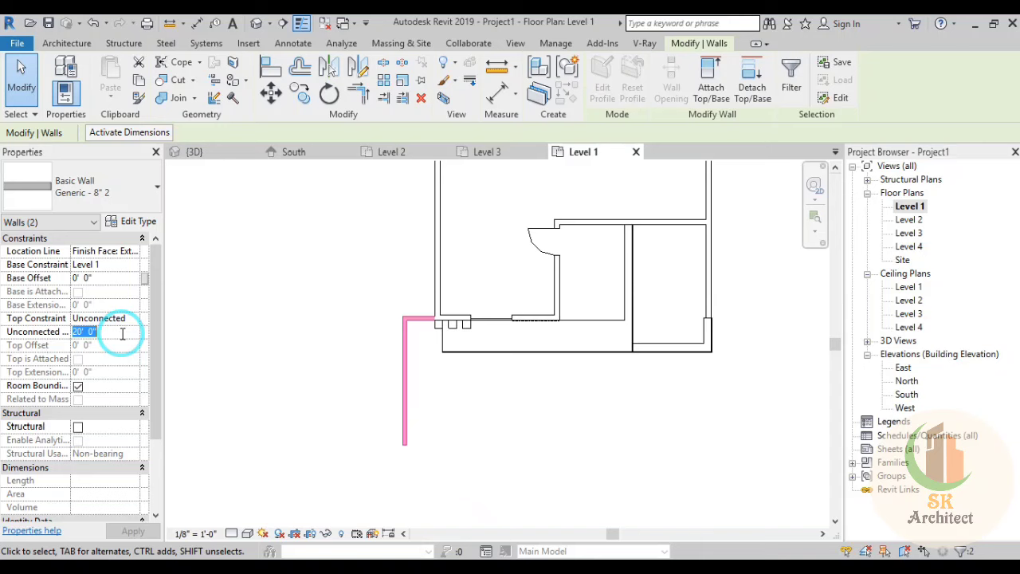
{"action": "left_click", "coordinate": [106, 331]}
{"action": "type", "text": "8"}
{"action": "key", "text": "Return"}
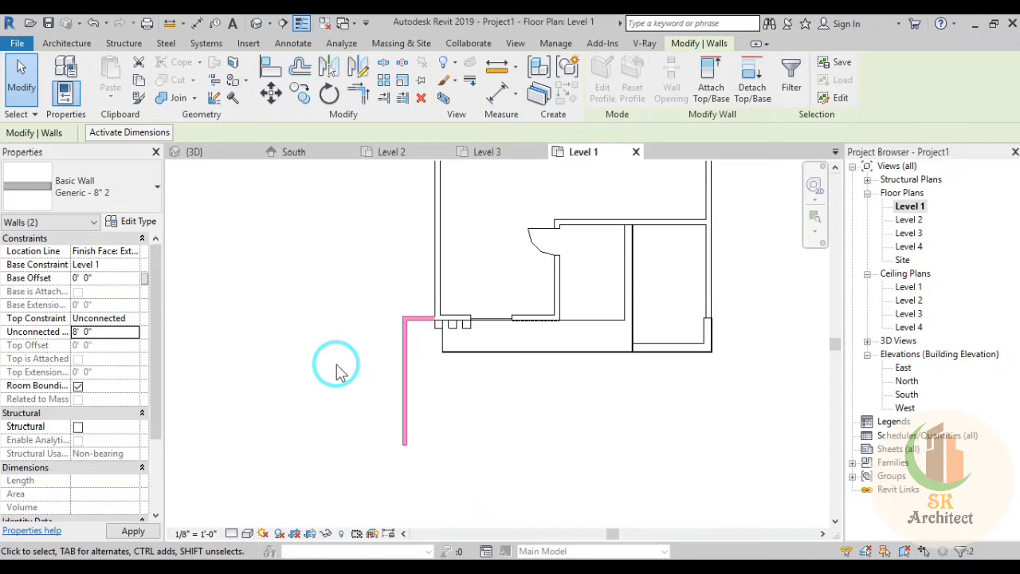
{"action": "left_click", "coordinate": [337, 369]}
{"action": "middle_click_drag", "start_coordinate": [555, 377], "coordinate": [433, 378]}
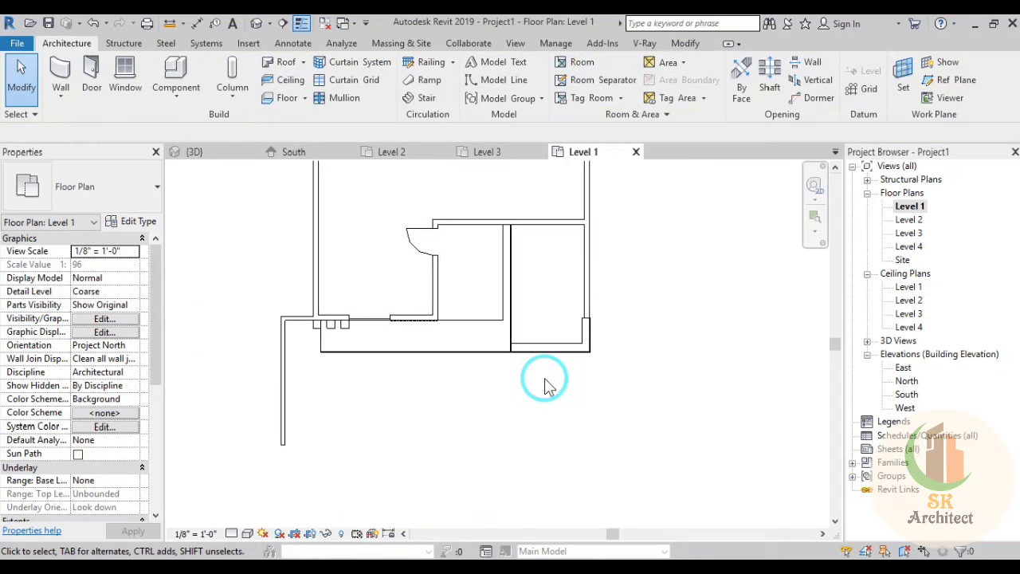
Step: Switch the floor plan's visual style to Wireframe
{"action": "scroll", "coordinate": [545, 383], "scroll_direction": "up", "scroll_amount": 2}
{"action": "scroll", "coordinate": [546, 383], "scroll_direction": "up", "scroll_amount": 1}
{"action": "mouse_move", "coordinate": [546, 383]}
{"action": "middle_mouse_down"}
{"action": "mouse_move", "coordinate": [499, 496]}
{"action": "mouse_move", "coordinate": [497, 438]}
{"action": "mouse_move", "coordinate": [523, 419]}
{"action": "middle_mouse_up"}
{"action": "left_click", "coordinate": [259, 535]}
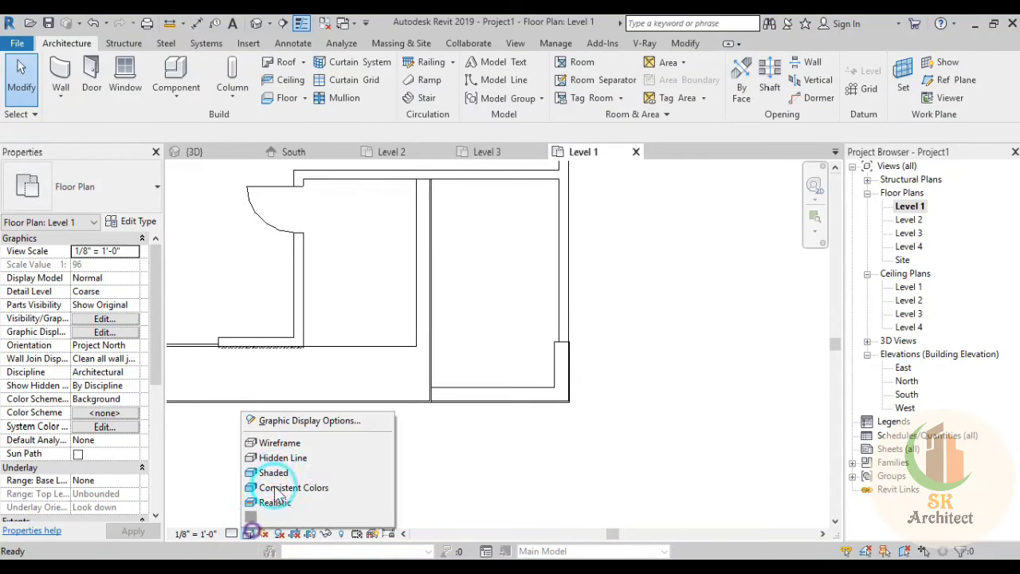
{"action": "left_click", "coordinate": [271, 442]}
Step: Draw a 12' 0" wall (WA) straight down from the building's lower-right corner
{"action": "scroll", "coordinate": [593, 443], "scroll_direction": "up", "scroll_amount": 1}
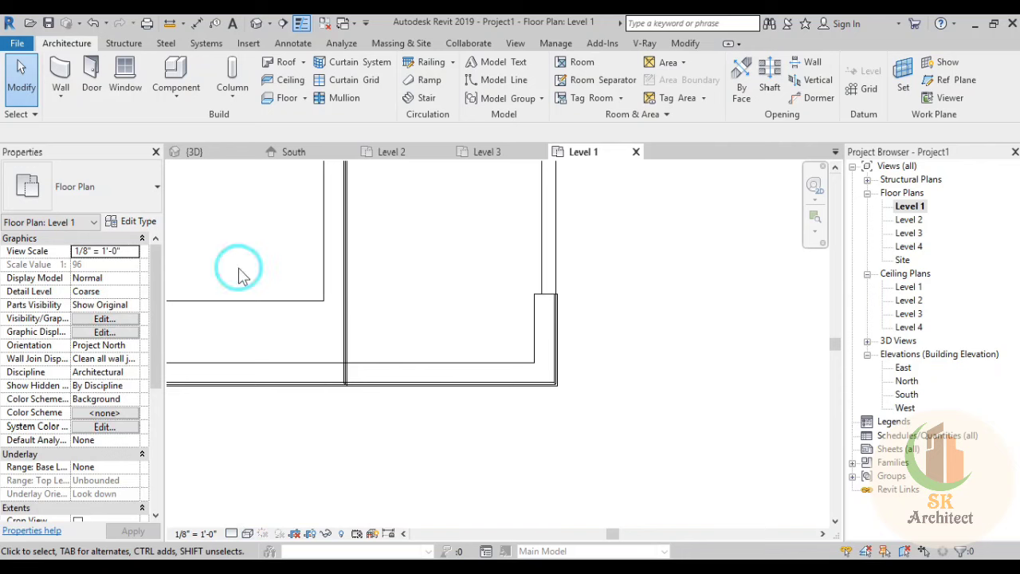
{"action": "key", "text": "w"}
{"action": "key", "text": "a"}
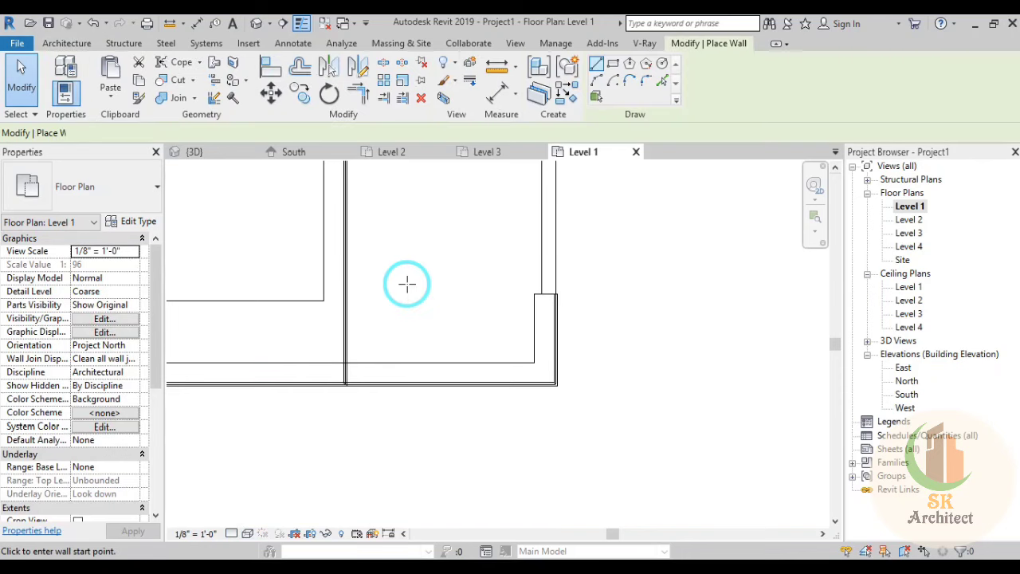
{"action": "scroll", "coordinate": [559, 409], "scroll_direction": "up", "scroll_amount": 1}
{"action": "scroll", "coordinate": [559, 409], "scroll_direction": "up", "scroll_amount": 1}
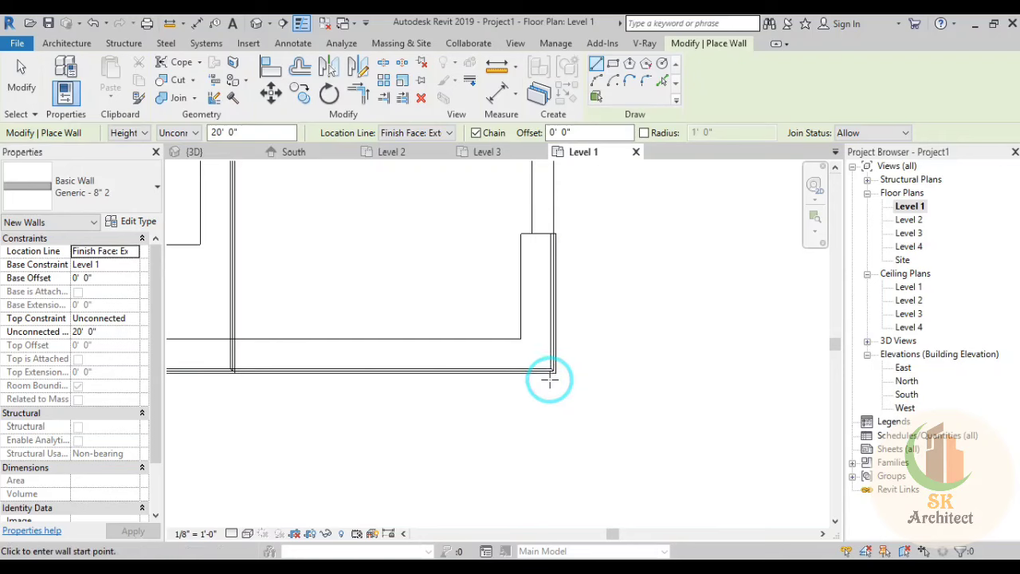
{"action": "left_click", "coordinate": [553, 234]}
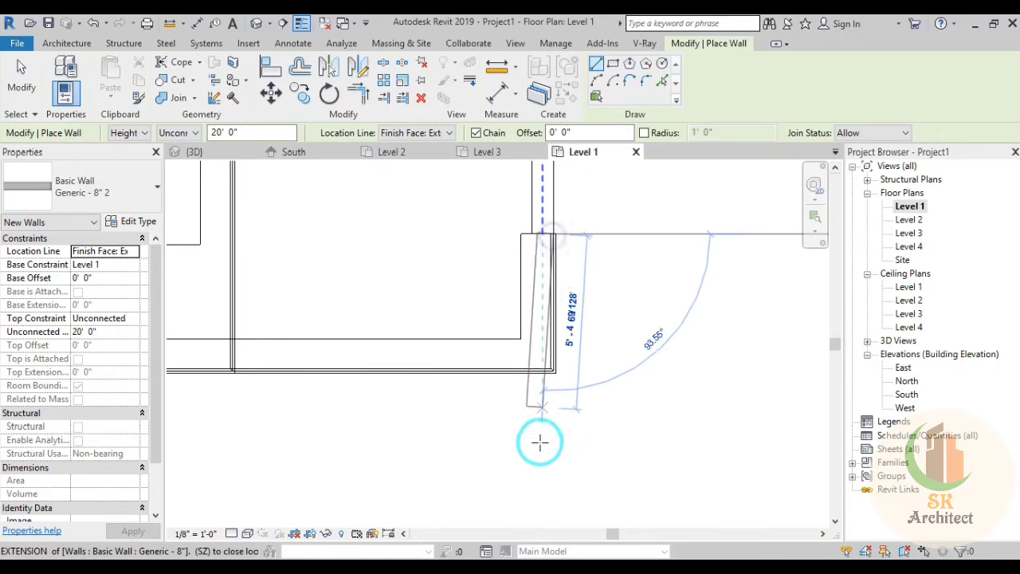
{"action": "scroll", "coordinate": [547, 461], "scroll_direction": "down", "scroll_amount": 3}
{"action": "scroll", "coordinate": [560, 429], "scroll_direction": "down", "scroll_amount": 1}
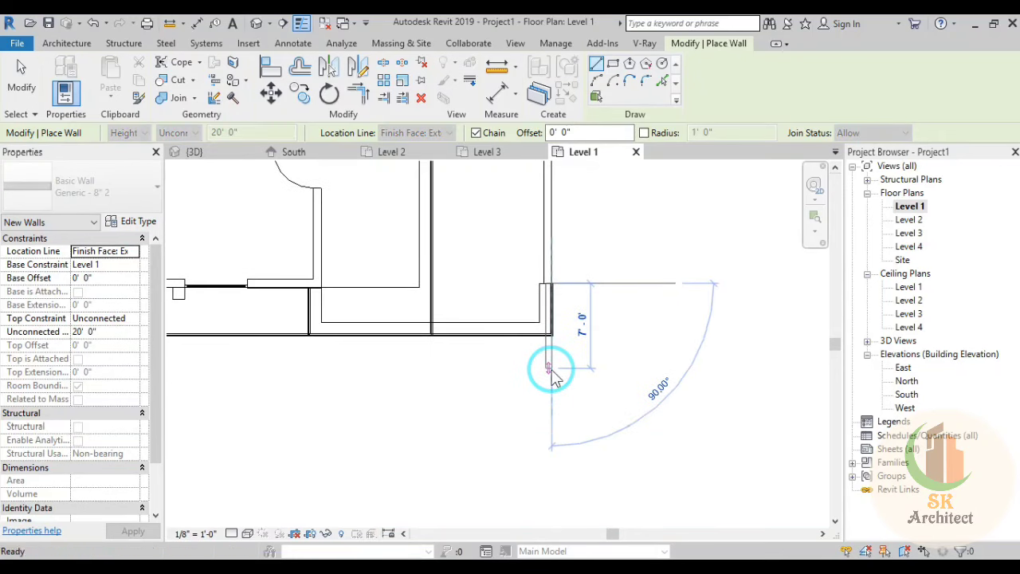
{"action": "scroll", "coordinate": [554, 428], "scroll_direction": "down", "scroll_amount": 1}
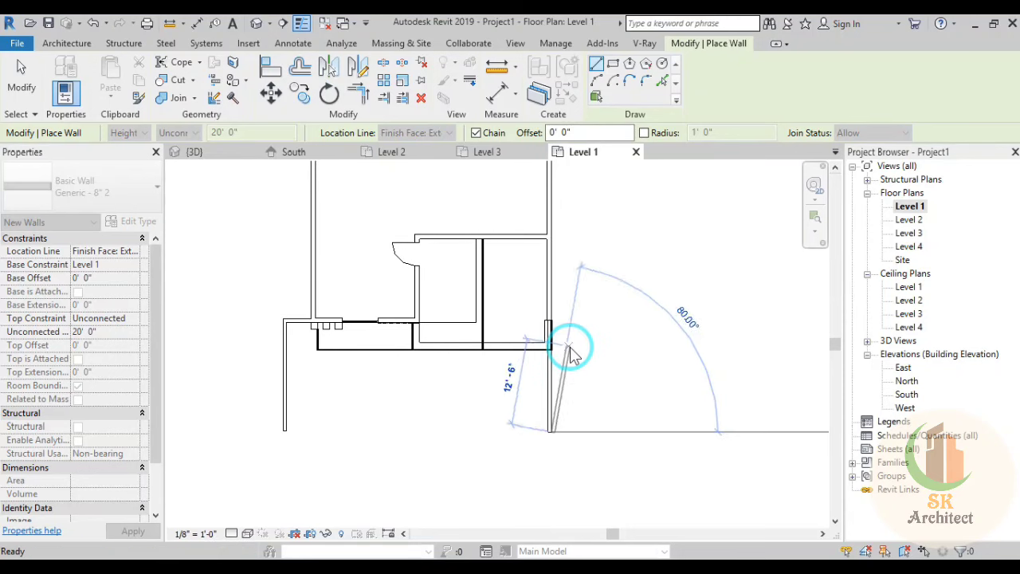
{"action": "key", "text": "Escape"}
{"action": "key", "text": "Escape"}
Step: Check the new wall and the overlapping room separation line at the corner, then clear the selection
{"action": "scroll", "coordinate": [552, 368], "scroll_direction": "up", "scroll_amount": 3}
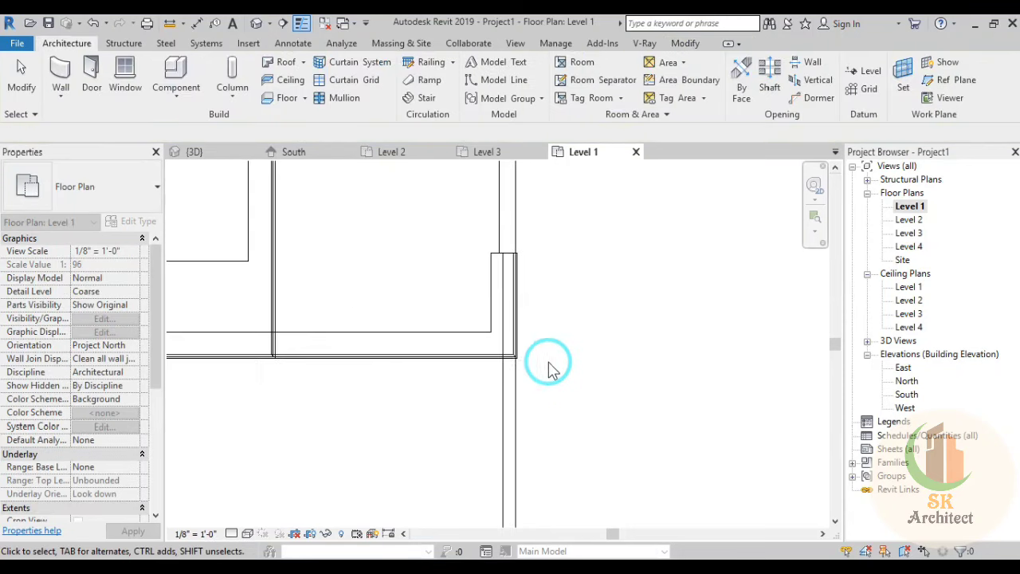
{"action": "left_click", "coordinate": [491, 263]}
{"action": "scroll", "coordinate": [492, 263], "scroll_direction": "up", "scroll_amount": 1}
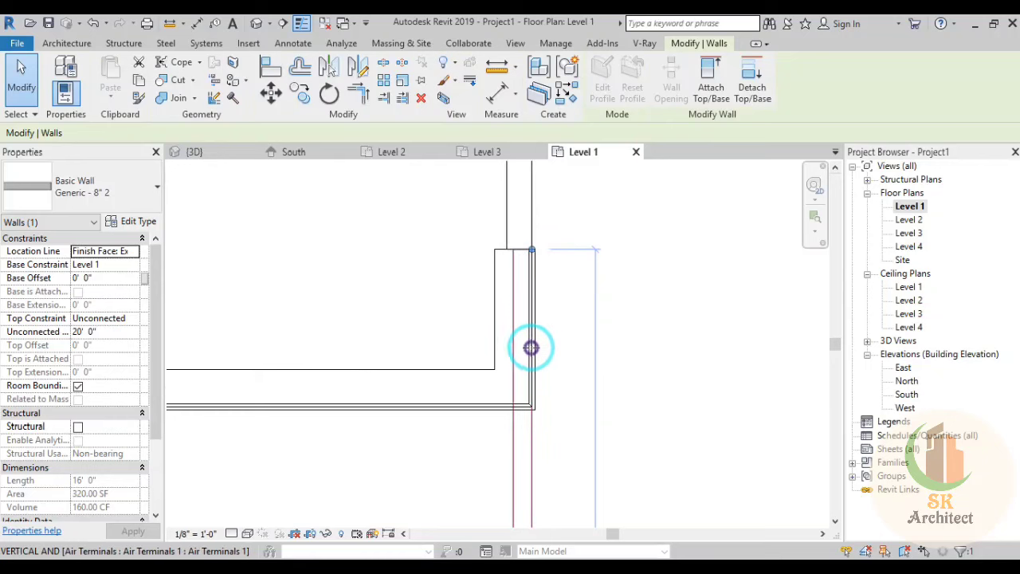
{"action": "left_click", "coordinate": [534, 404]}
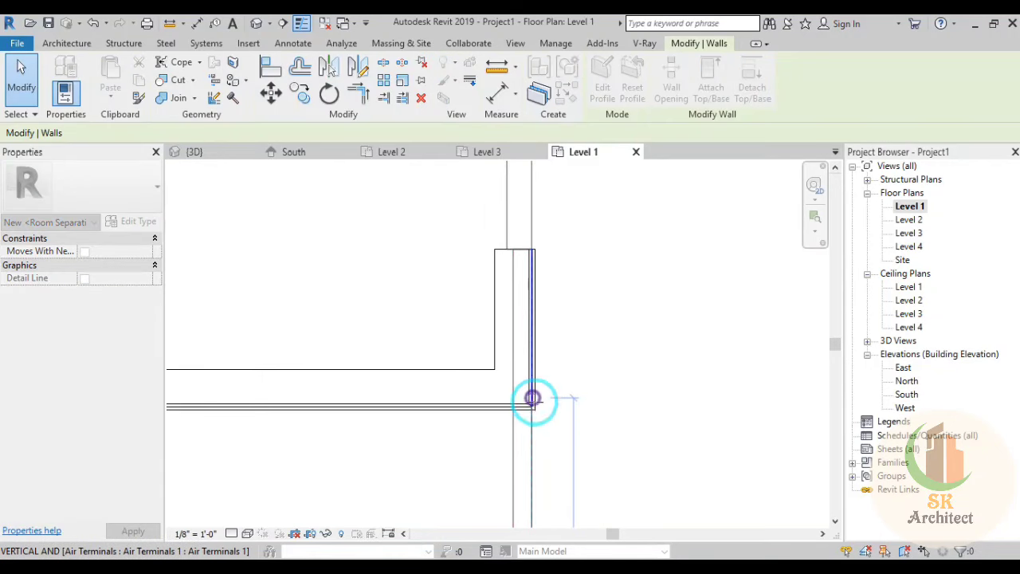
{"action": "key", "text": "Escape"}
{"action": "scroll", "coordinate": [587, 366], "scroll_direction": "up", "scroll_amount": 2}
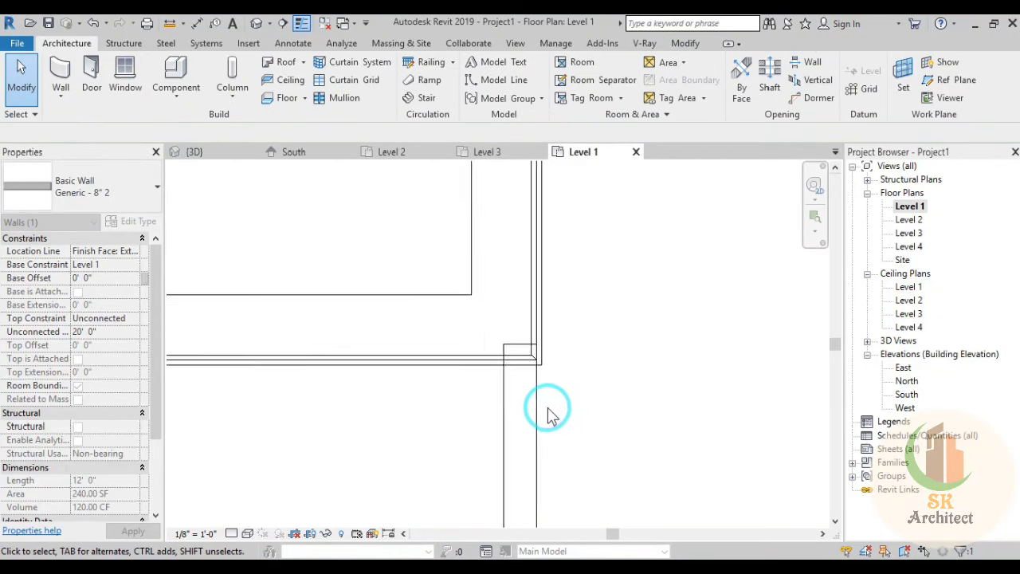
{"action": "scroll", "coordinate": [549, 412], "scroll_direction": "up", "scroll_amount": 2}
{"action": "left_click", "coordinate": [537, 321]}
{"action": "scroll", "coordinate": [537, 321], "scroll_direction": "up", "scroll_amount": 1}
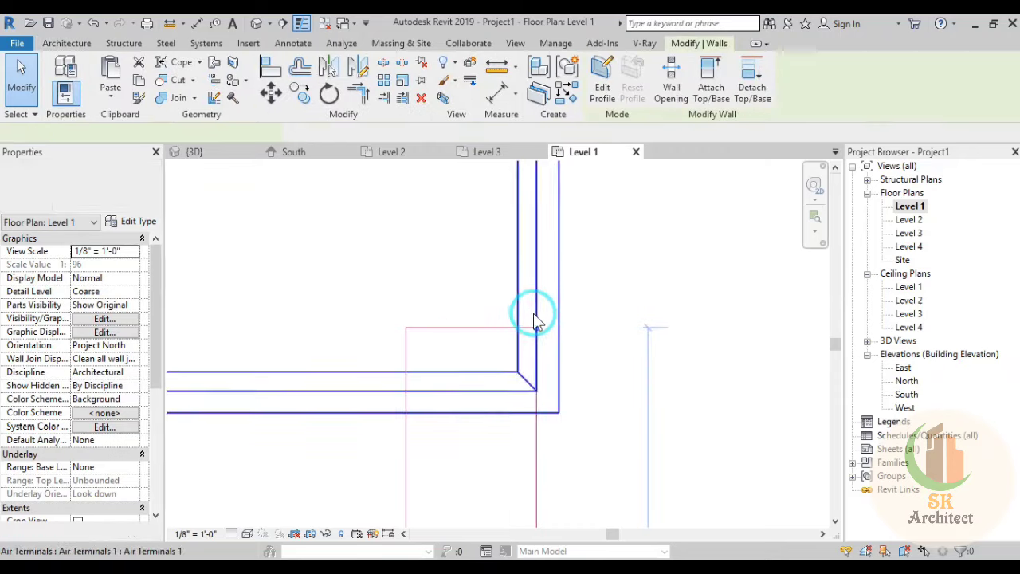
{"action": "key", "text": "Escape"}
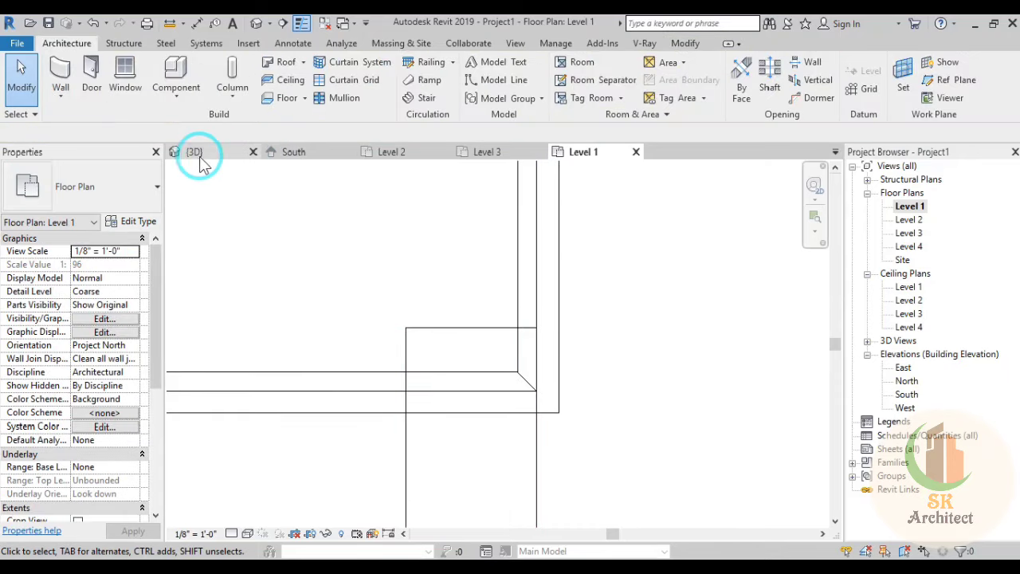
Step: In the 3D view, set the front new wall's Unconnected Height to 8' 0"
{"action": "left_click", "coordinate": [195, 153]}
{"action": "mouse_move", "coordinate": [587, 425]}
{"action": "middle_mouse_down", "text": "shift"}
{"action": "mouse_move", "coordinate": [462, 396]}
{"action": "mouse_move", "coordinate": [420, 372]}
{"action": "middle_mouse_up", "text": "shift"}
{"action": "left_click", "coordinate": [365, 433]}
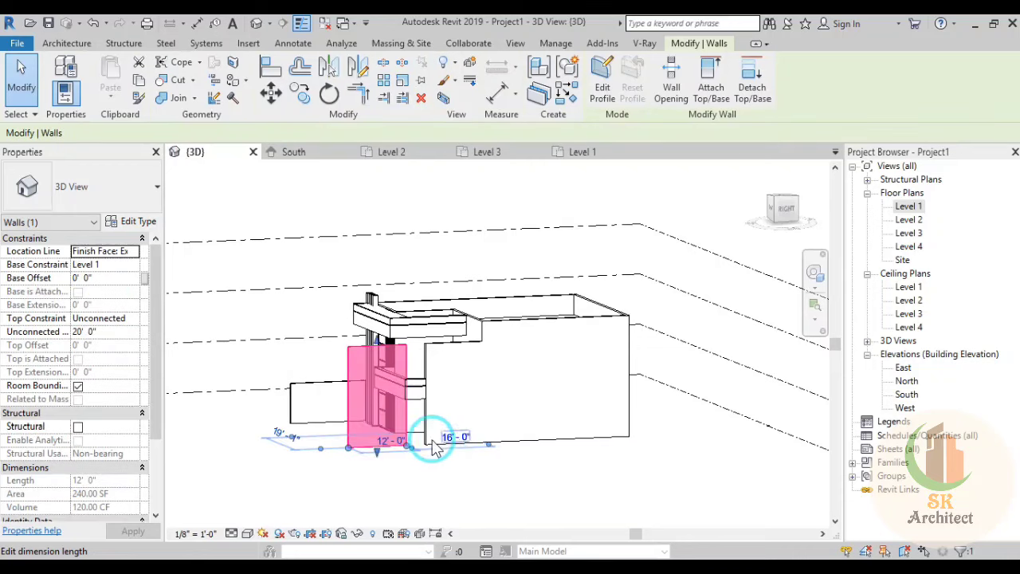
{"action": "middle_click_drag", "start_coordinate": [393, 451], "coordinate": [667, 269], "text": "shift"}
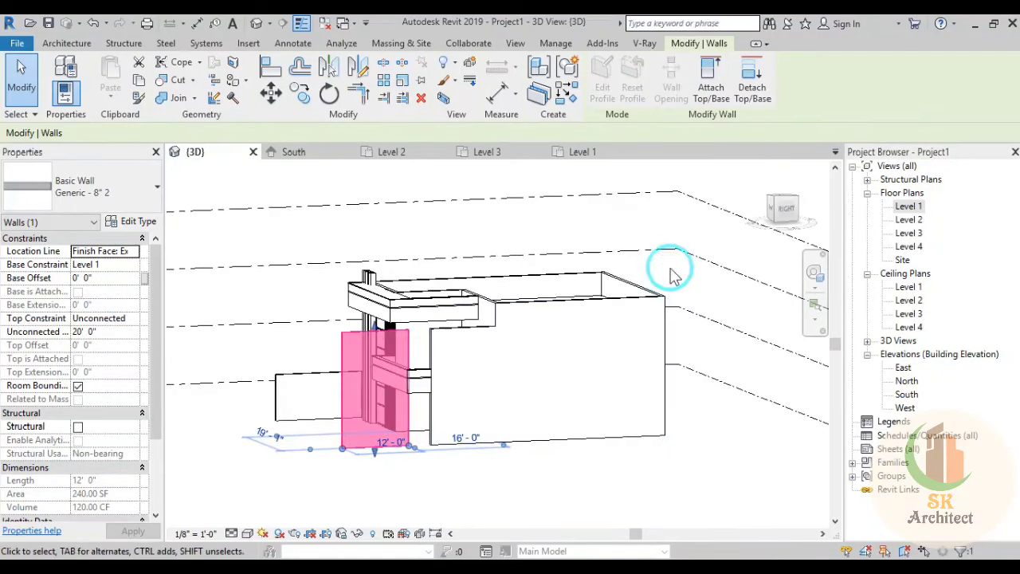
{"action": "left_click", "coordinate": [129, 332]}
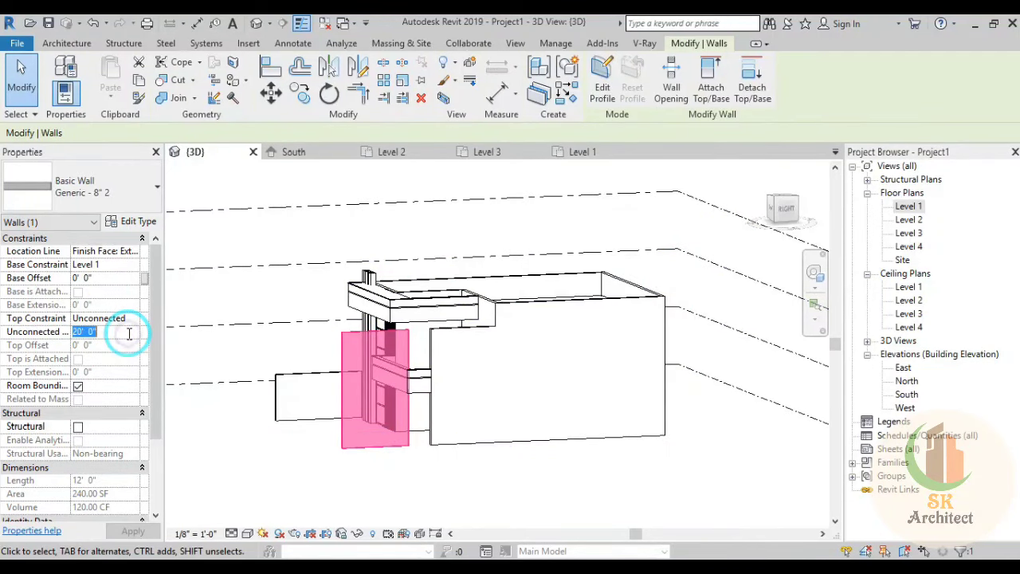
{"action": "type", "text": "8"}
{"action": "key", "text": "Return"}
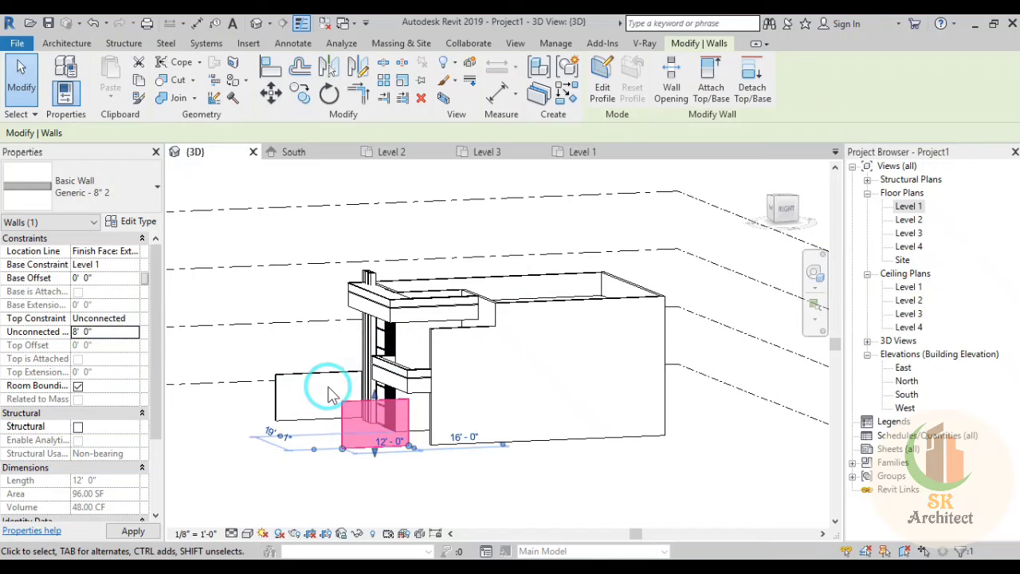
{"action": "left_click", "coordinate": [785, 208]}
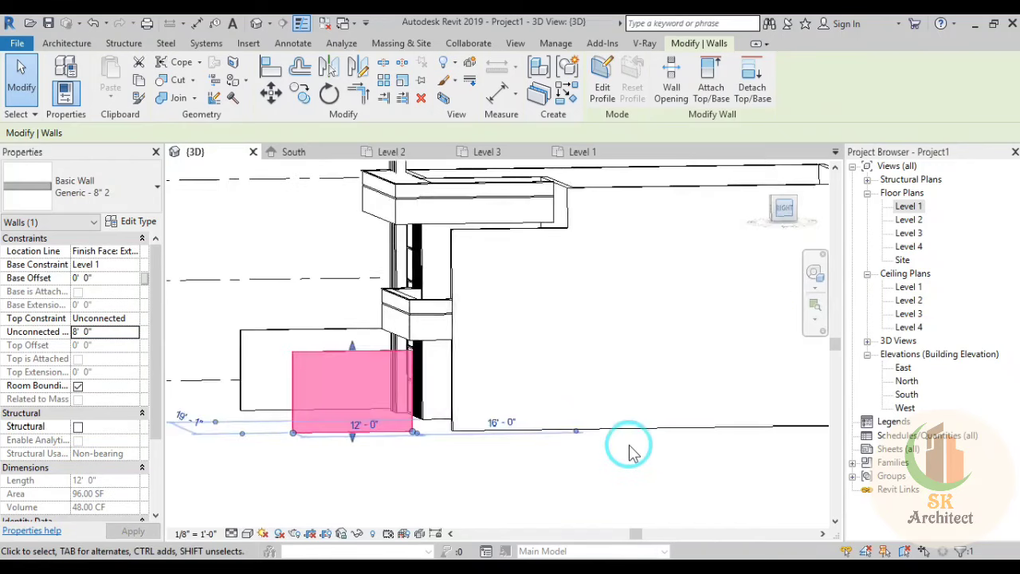
{"action": "left_click", "coordinate": [465, 499]}
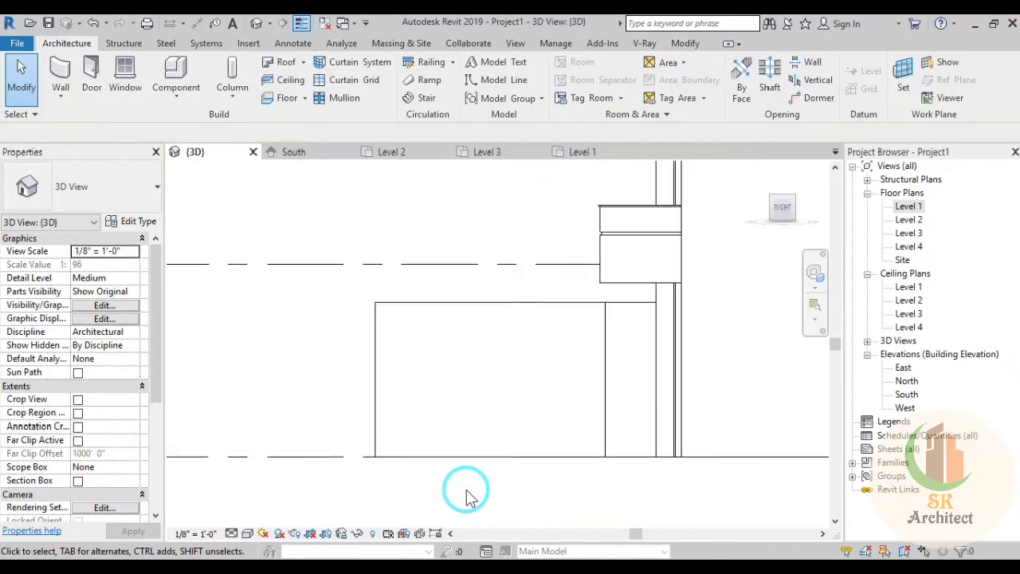
Step: Stretch the short low wall beside the house from 12' to 16' long
{"action": "middle_click_drag", "start_coordinate": [468, 493], "coordinate": [464, 469]}
{"action": "scroll", "coordinate": [454, 464], "scroll_direction": "down", "scroll_amount": 2}
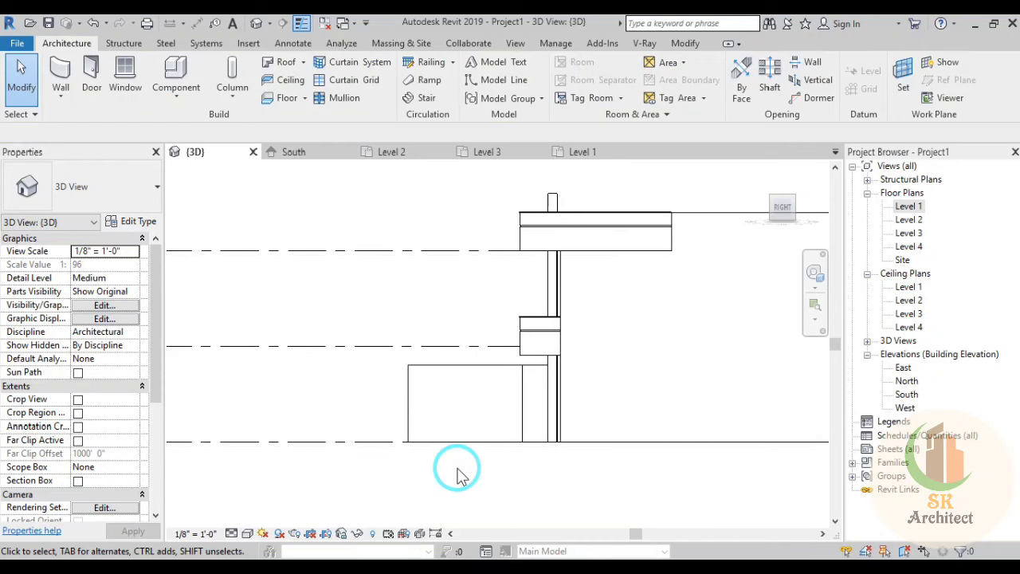
{"action": "left_click", "coordinate": [532, 420]}
{"action": "scroll", "coordinate": [536, 416], "scroll_direction": "up", "scroll_amount": 2}
{"action": "scroll", "coordinate": [530, 410], "scroll_direction": "up", "scroll_amount": 3}
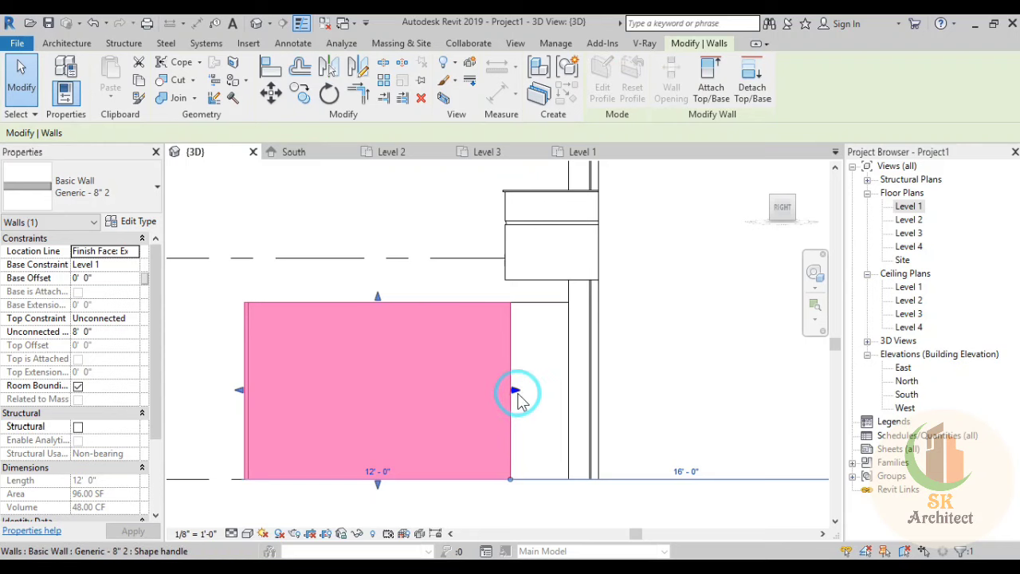
{"action": "left_click_drag", "start_coordinate": [516, 391], "coordinate": [596, 411]}
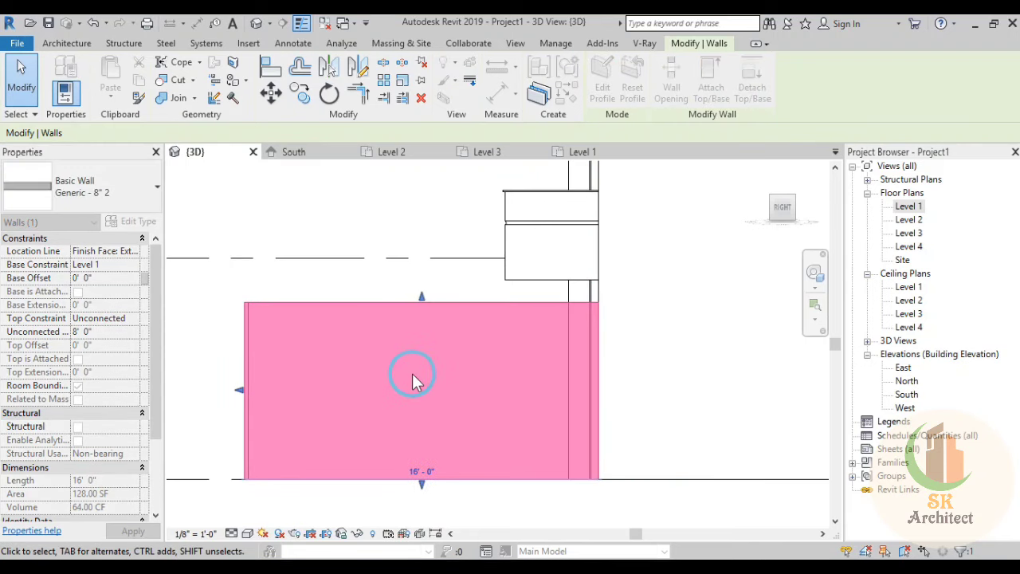
Step: Orbit the model to view the whole building at an oblique angle
{"action": "mouse_move", "coordinate": [412, 381]}
{"action": "middle_mouse_down", "text": "shift"}
{"action": "mouse_move", "coordinate": [640, 488]}
{"action": "mouse_move", "coordinate": [707, 471]}
{"action": "middle_mouse_up", "text": "shift"}
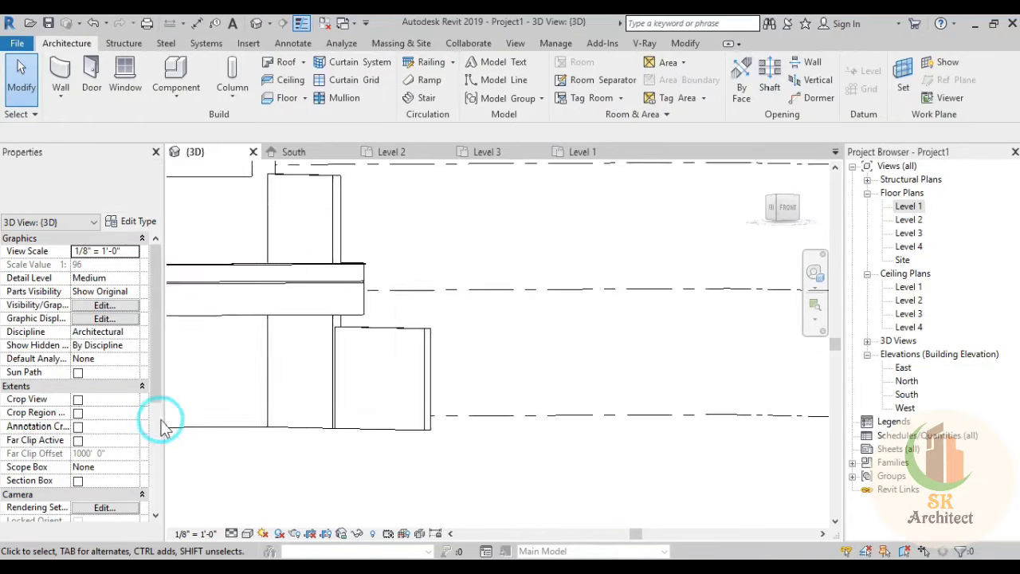
{"action": "scroll", "coordinate": [455, 489], "scroll_direction": "up", "scroll_amount": 2}
{"action": "scroll", "coordinate": [460, 489], "scroll_direction": "up", "scroll_amount": 2}
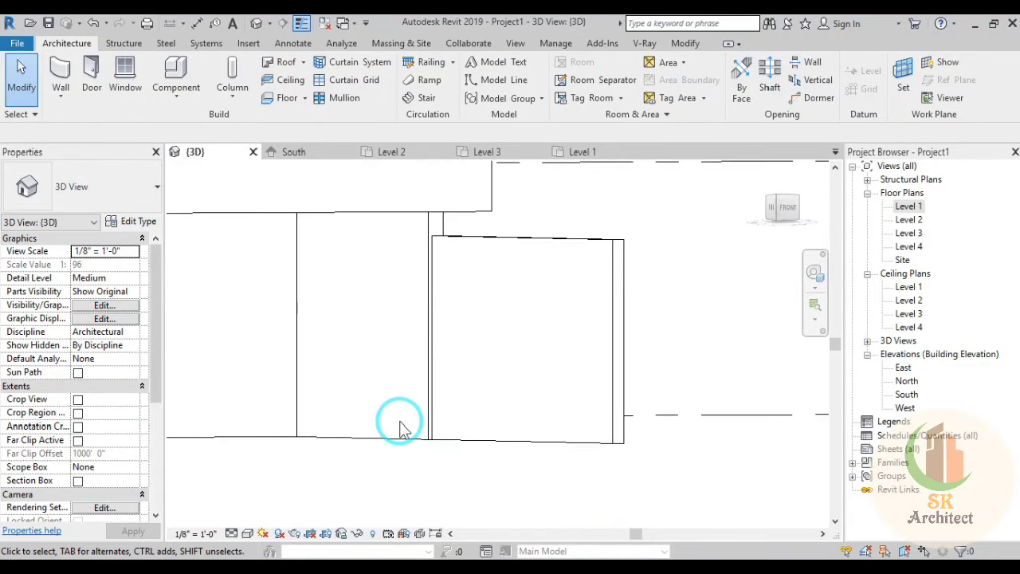
{"action": "scroll", "coordinate": [401, 428], "scroll_direction": "down", "scroll_amount": 4}
{"action": "mouse_move", "coordinate": [401, 429]}
{"action": "middle_mouse_down", "text": "shift"}
{"action": "mouse_move", "coordinate": [484, 439]}
{"action": "mouse_move", "coordinate": [428, 491]}
{"action": "mouse_move", "coordinate": [405, 485]}
{"action": "mouse_move", "coordinate": [394, 503]}
{"action": "mouse_move", "coordinate": [445, 507]}
{"action": "mouse_move", "coordinate": [478, 462]}
{"action": "middle_mouse_up", "text": "shift"}
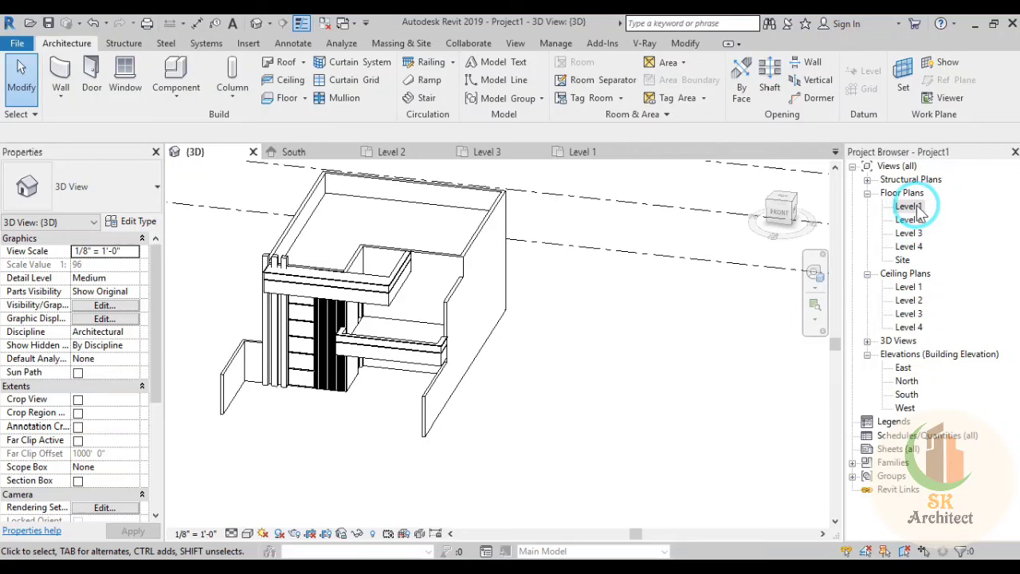
Step: Open the Level 1 plan framed on both side boundary walls
{"action": "left_click", "coordinate": [586, 152]}
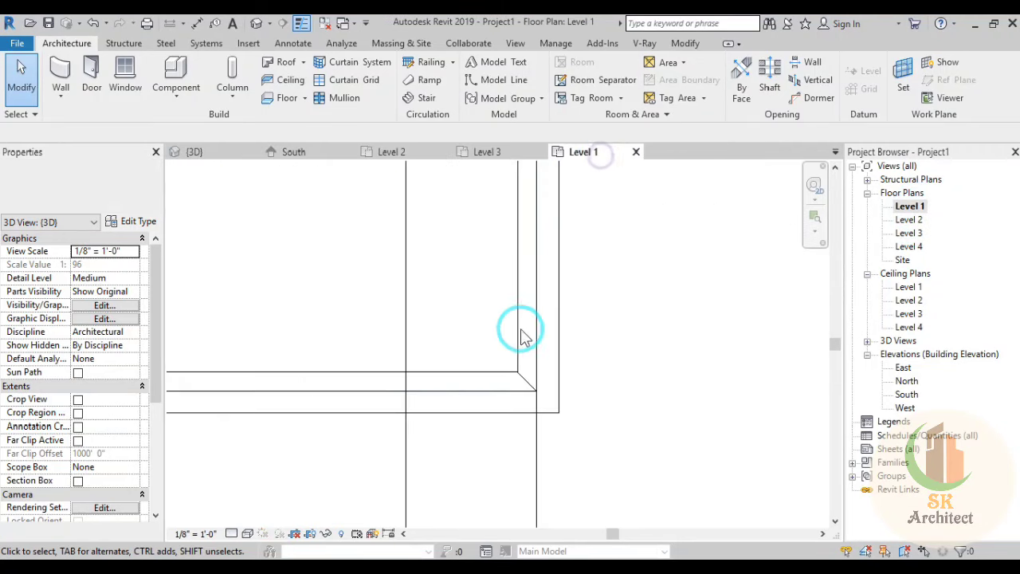
{"action": "scroll", "coordinate": [483, 337], "scroll_direction": "down", "scroll_amount": 2}
{"action": "scroll", "coordinate": [483, 338], "scroll_direction": "down", "scroll_amount": 2}
{"action": "scroll", "coordinate": [479, 375], "scroll_direction": "down", "scroll_amount": 2}
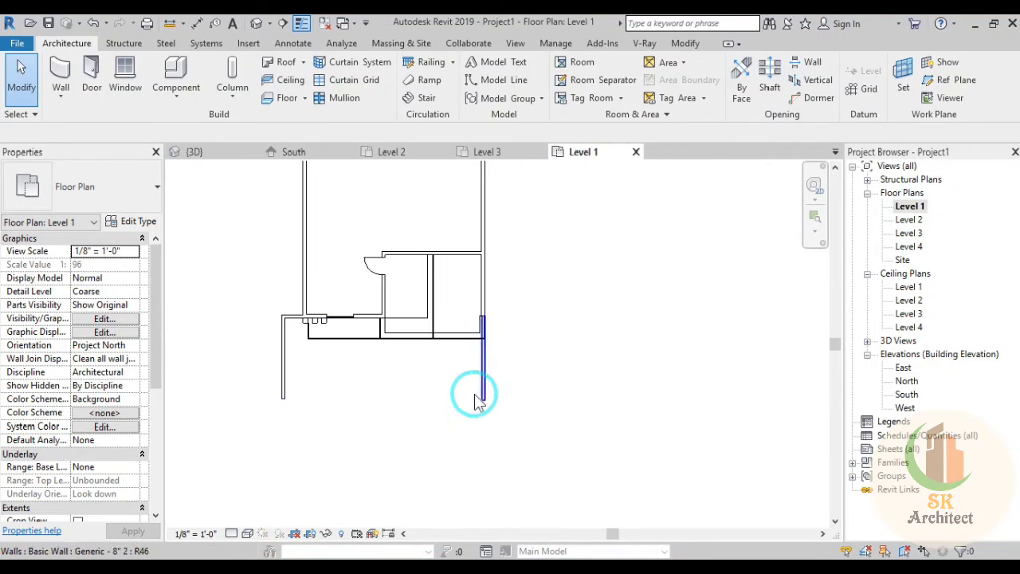
{"action": "scroll", "coordinate": [285, 417], "scroll_direction": "up", "scroll_amount": 3}
{"action": "middle_click_drag", "start_coordinate": [285, 417], "coordinate": [321, 432]}
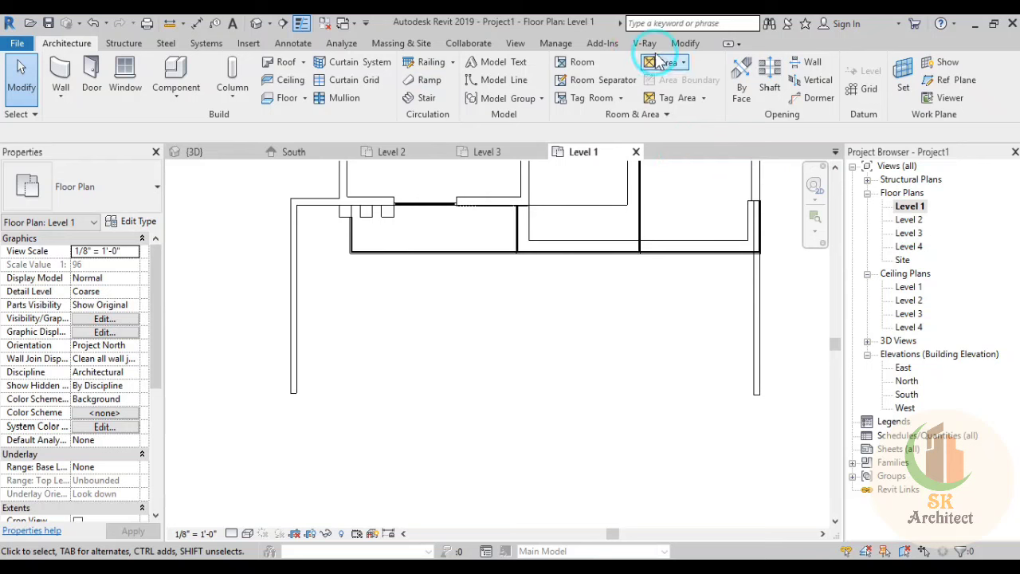
Step: Align (AL) the right boundary wall's end with the left wall's end
{"action": "left_click", "coordinate": [686, 43]}
{"action": "left_click", "coordinate": [271, 66]}
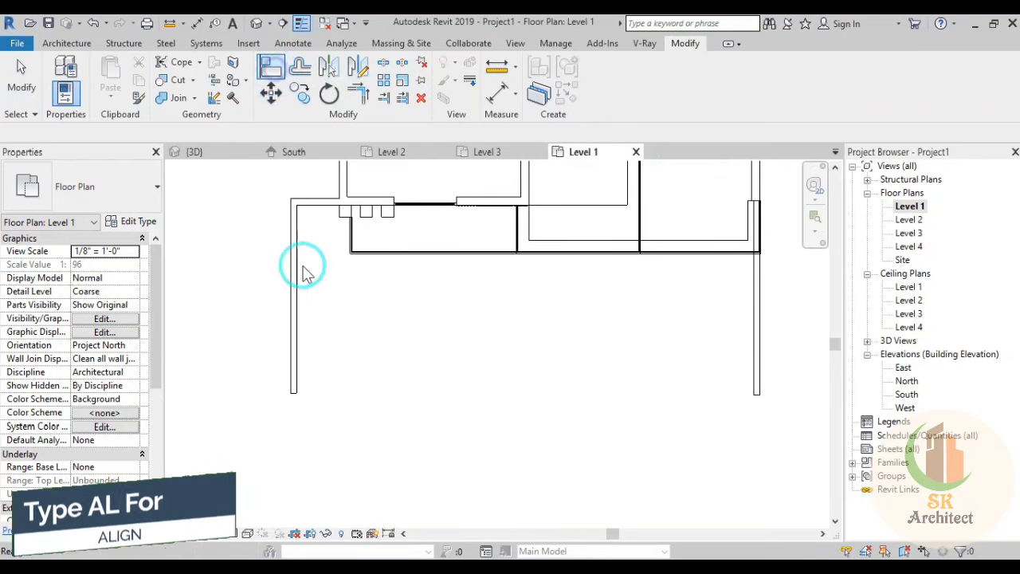
{"action": "left_click", "coordinate": [293, 403]}
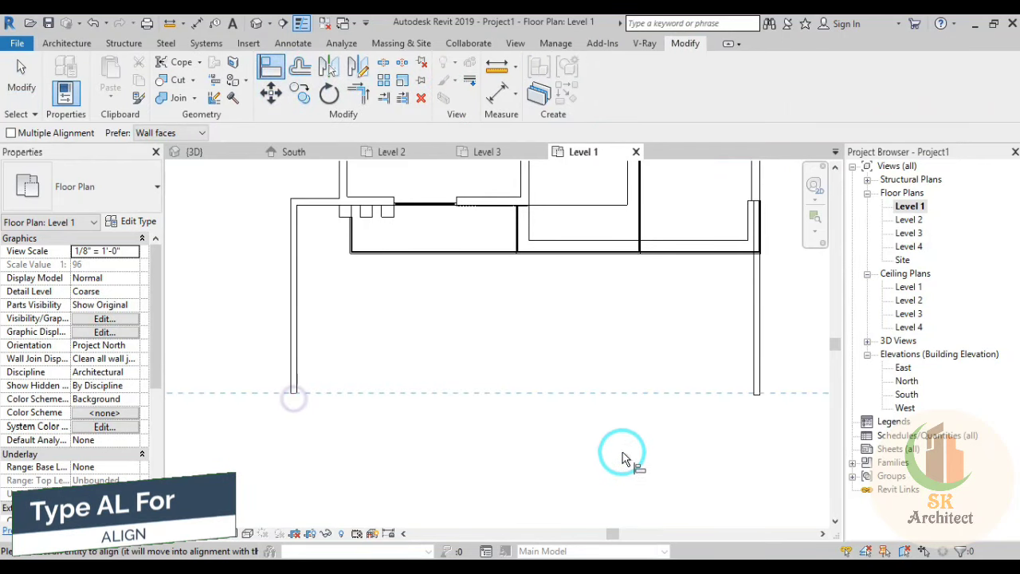
{"action": "left_click", "coordinate": [757, 405]}
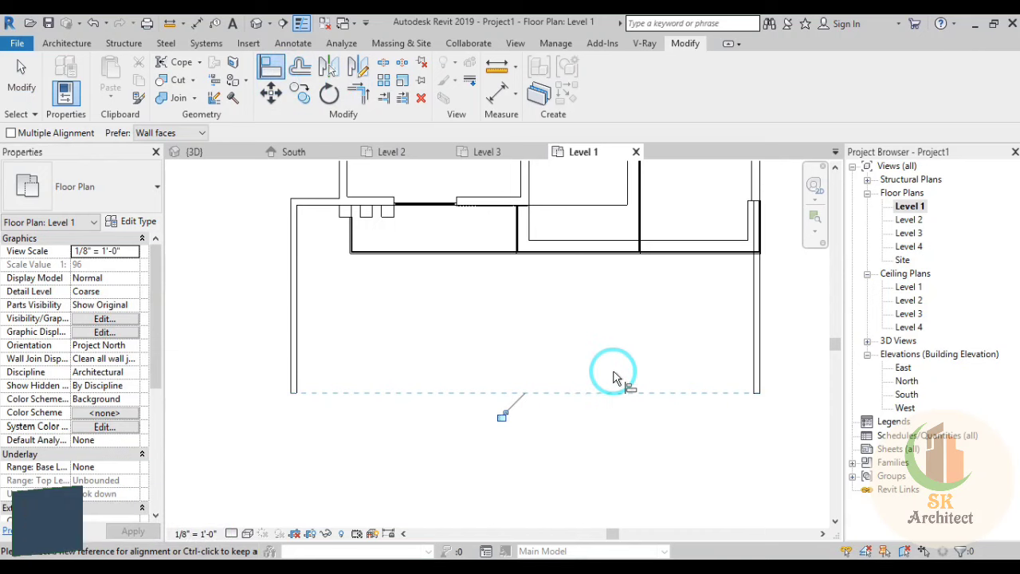
{"action": "key", "text": "Escape"}
{"action": "key", "text": "Escape"}
{"action": "mouse_move", "coordinate": [553, 342]}
{"action": "middle_mouse_down"}
{"action": "mouse_move", "coordinate": [518, 381]}
{"action": "mouse_move", "coordinate": [517, 365]}
{"action": "middle_mouse_up"}
{"action": "scroll", "coordinate": [518, 381], "scroll_direction": "down", "scroll_amount": 3}
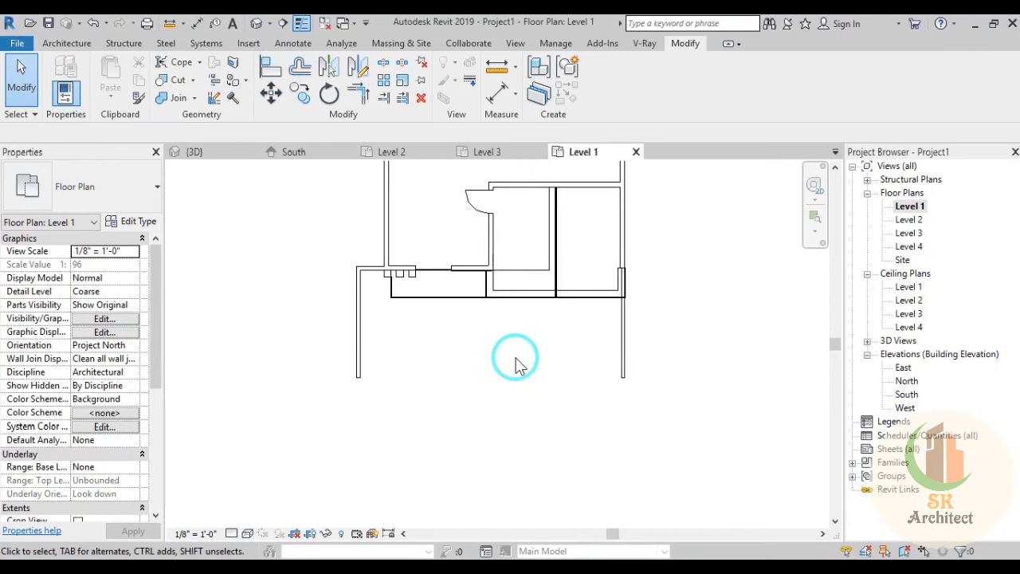
{"action": "scroll", "coordinate": [517, 365], "scroll_direction": "down", "scroll_amount": 2}
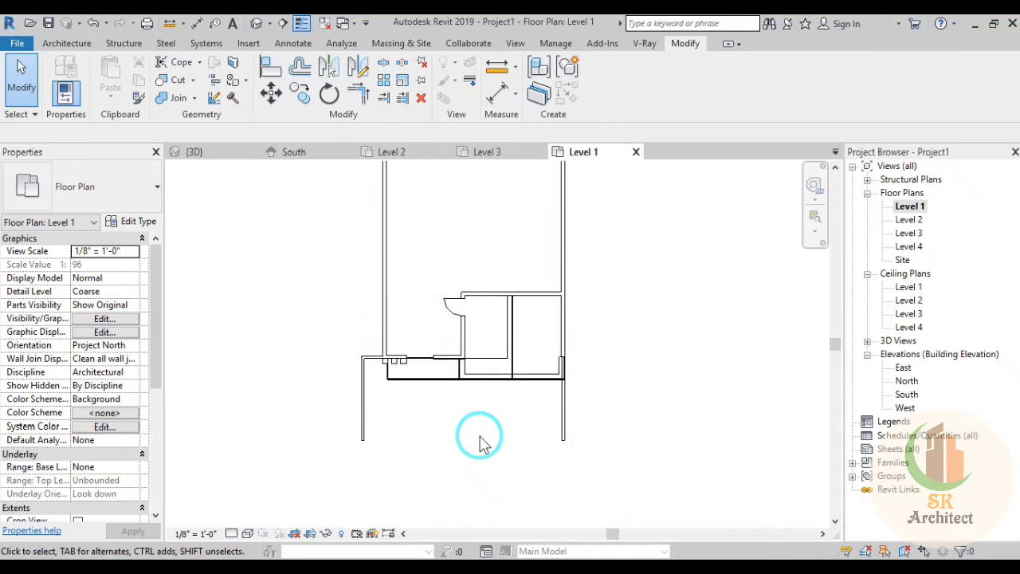
{"action": "scroll", "coordinate": [471, 433], "scroll_direction": "up", "scroll_amount": 2}
Step: Open the structure layer material browser for the right front boundary wall's type
{"action": "left_click", "coordinate": [228, 154]}
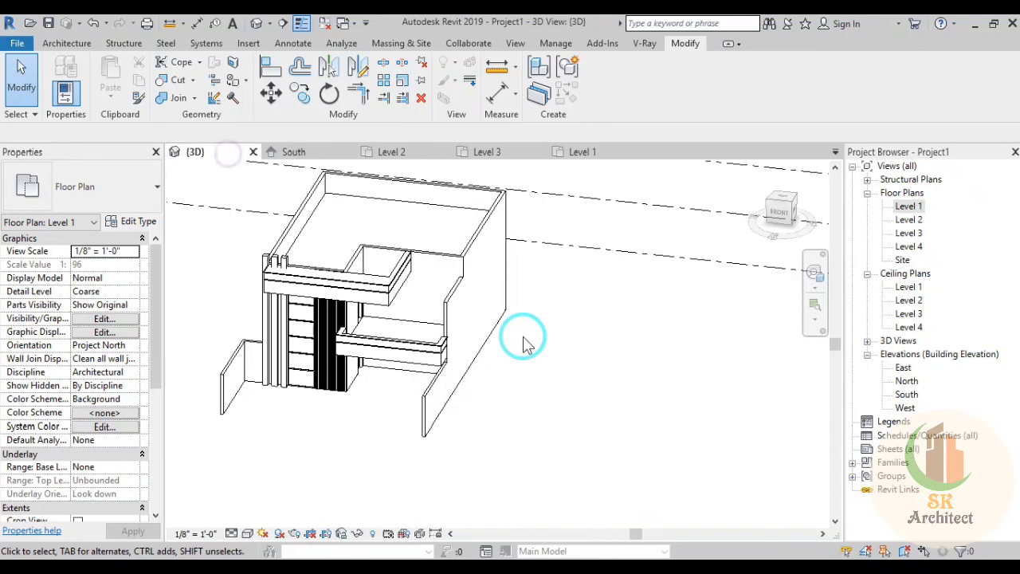
{"action": "left_click", "coordinate": [435, 399]}
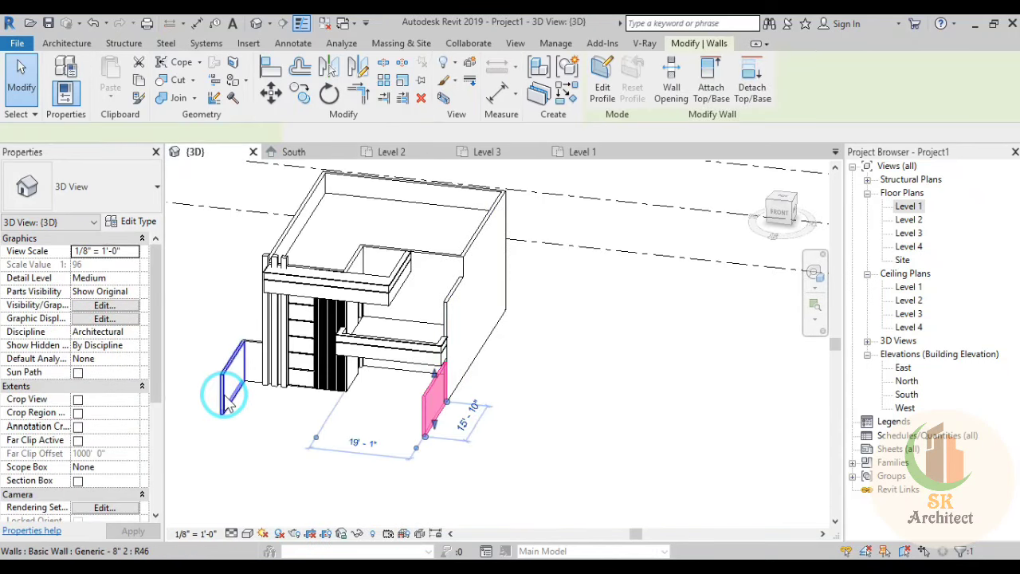
{"action": "double_click", "coordinate": [322, 239]}
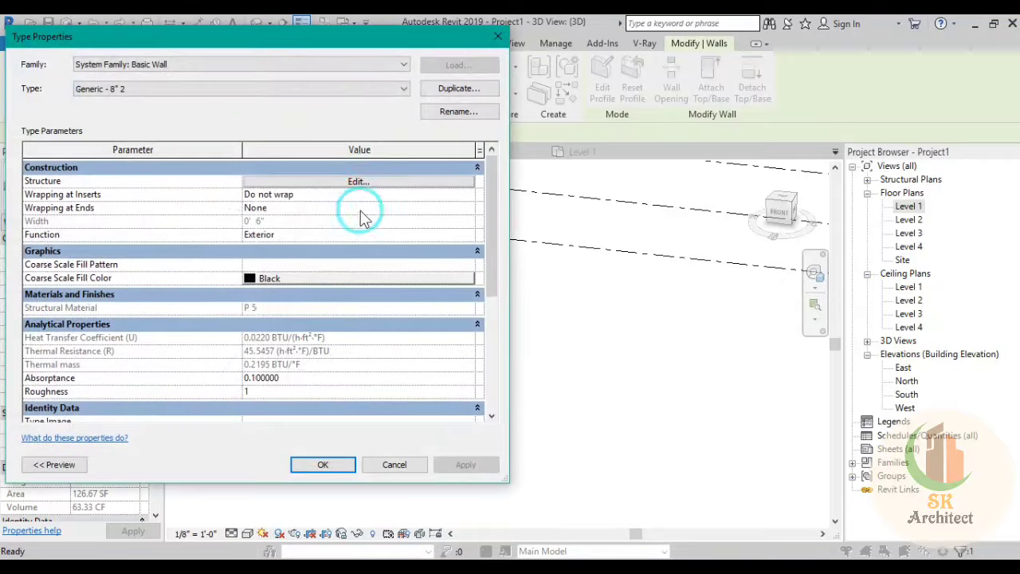
{"action": "left_click", "coordinate": [359, 182]}
{"action": "left_click", "coordinate": [249, 191]}
{"action": "left_click", "coordinate": [375, 210]}
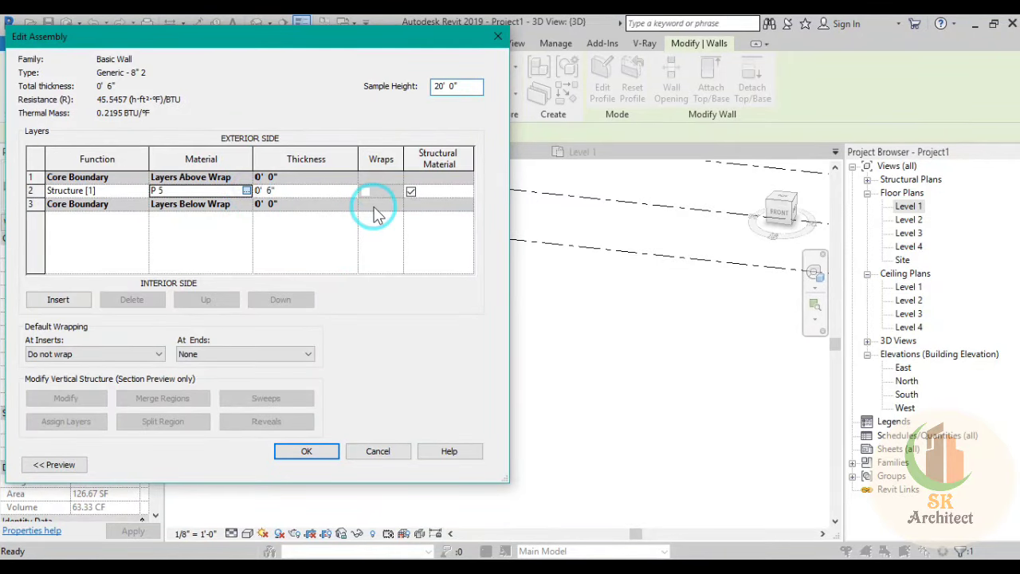
{"action": "left_click", "coordinate": [289, 180]}
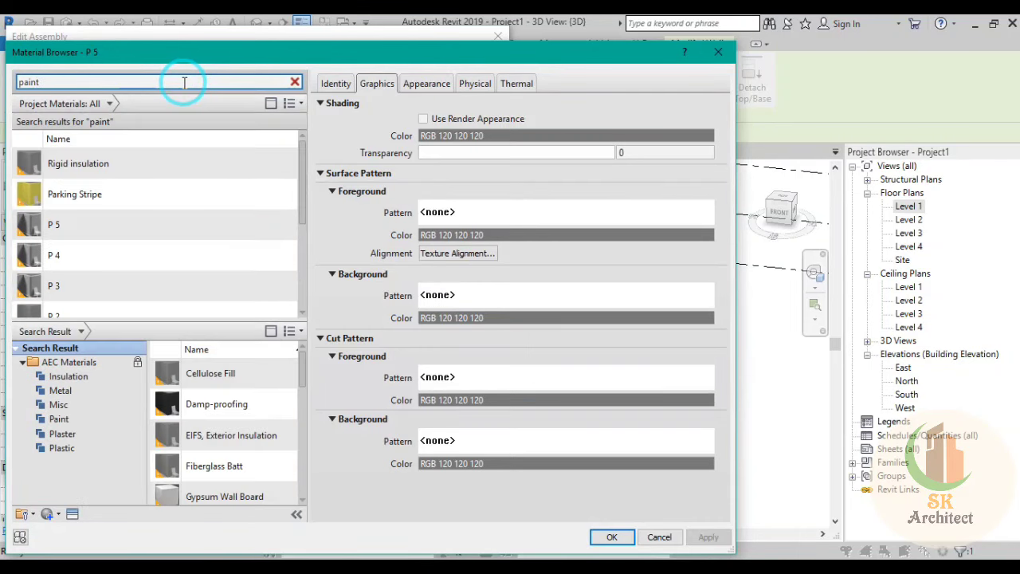
Step: Add Fiberglass Batt to the project and rename it P 6
{"action": "left_click", "coordinate": [272, 466]}
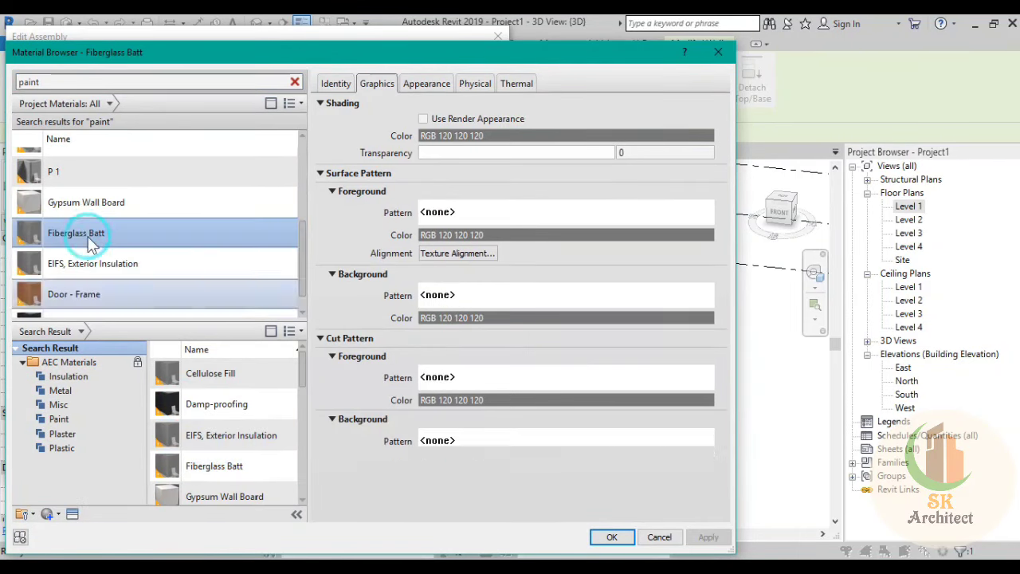
{"action": "right_click", "coordinate": [88, 233]}
{"action": "left_click", "coordinate": [124, 279]}
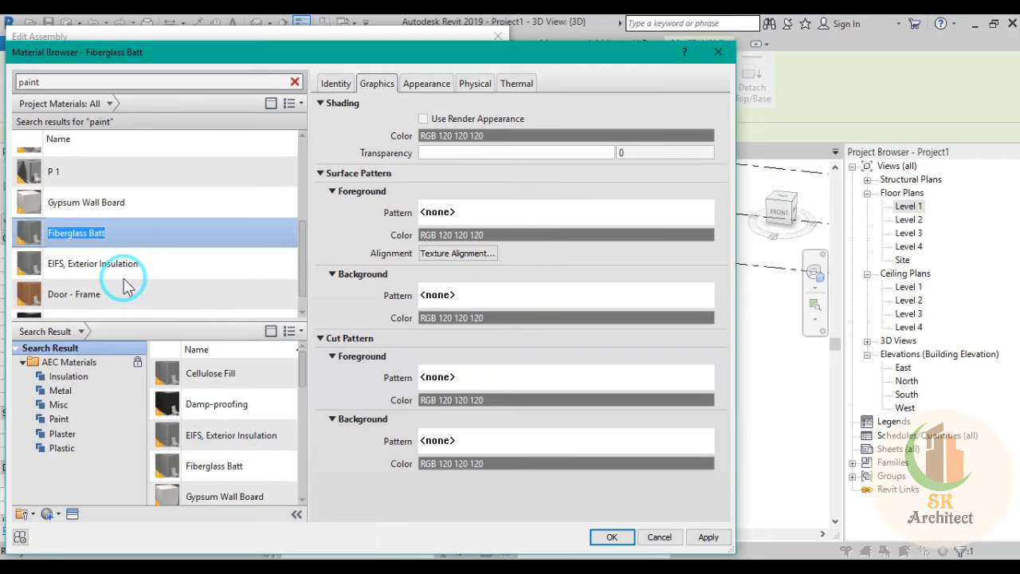
{"action": "type", "text": "P6"}
{"action": "key", "text": "Return"}
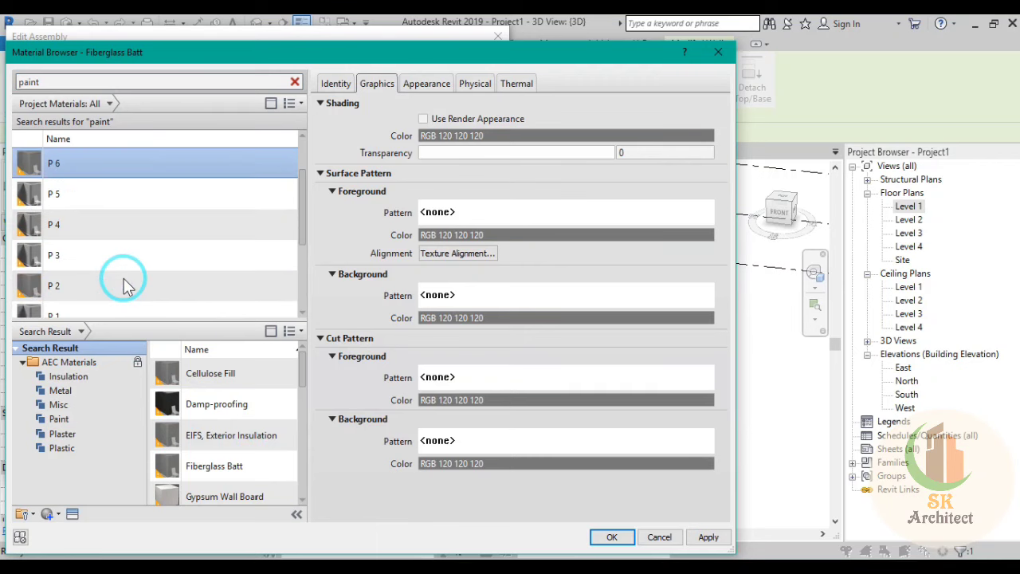
Step: Set P 6's appearance paint colour to pale cream RGB 255 234 183
{"action": "left_click", "coordinate": [445, 83]}
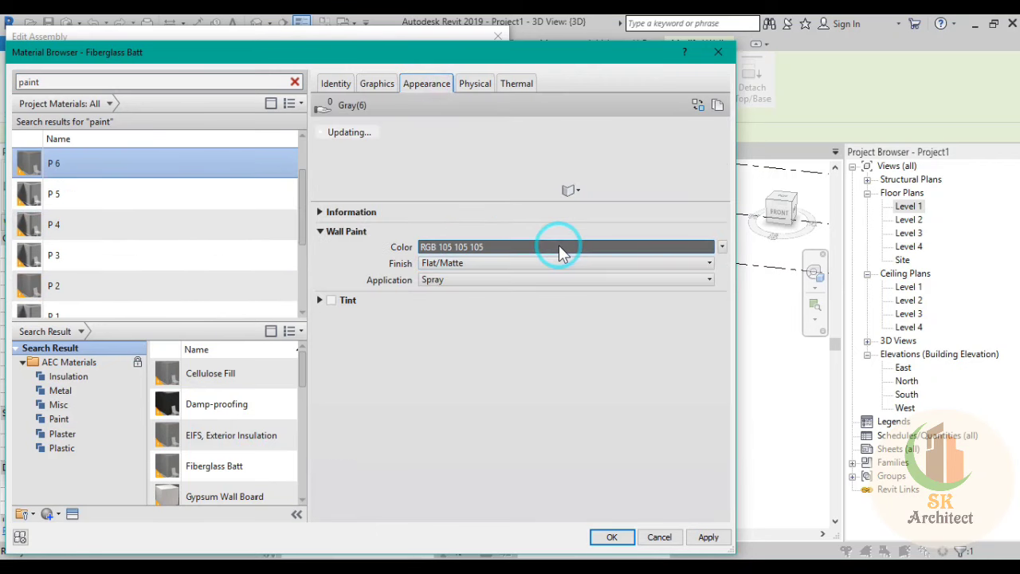
{"action": "left_click", "coordinate": [558, 249]}
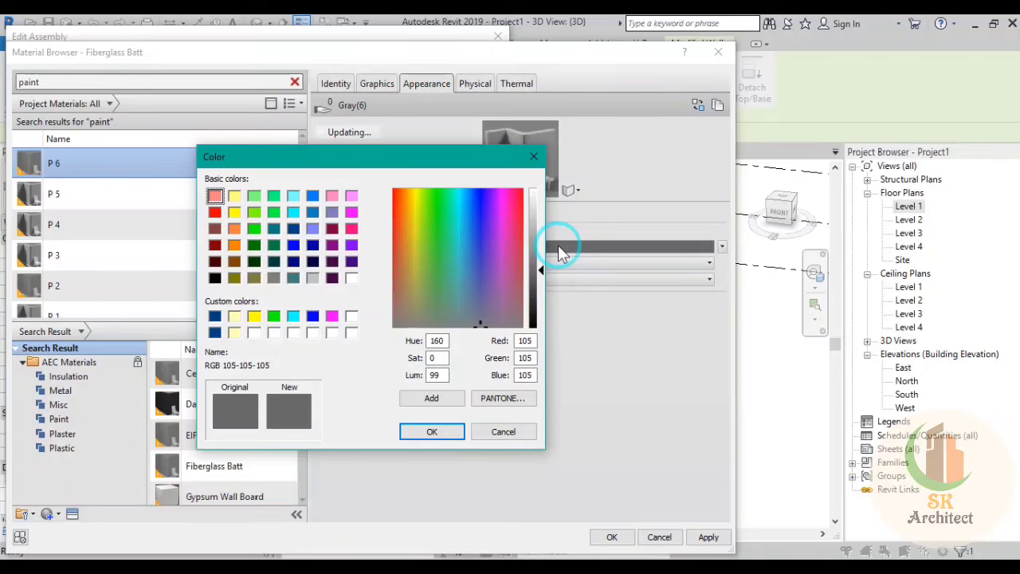
{"action": "left_click", "coordinate": [235, 197]}
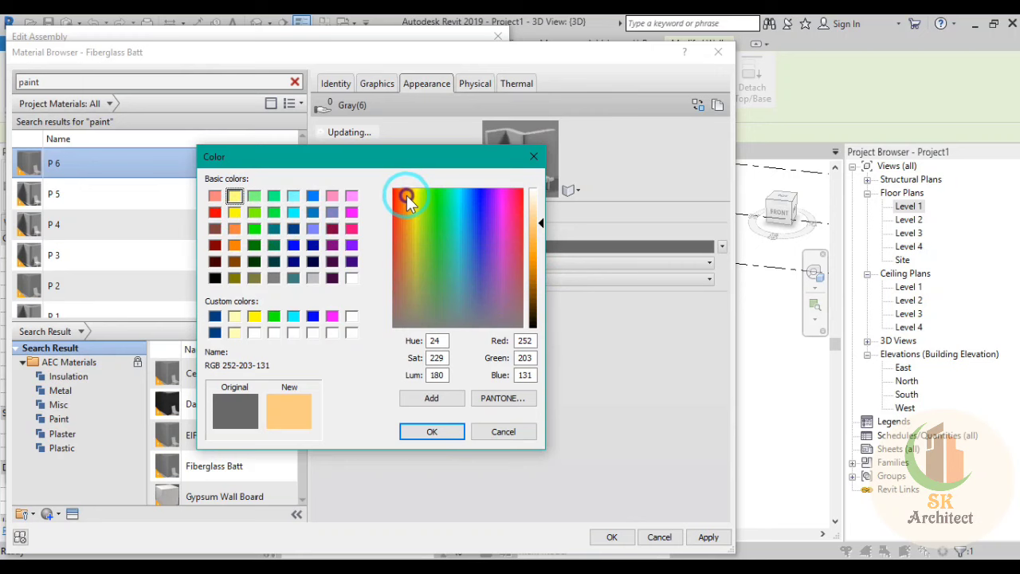
{"action": "left_click_drag", "start_coordinate": [407, 196], "coordinate": [409, 192]}
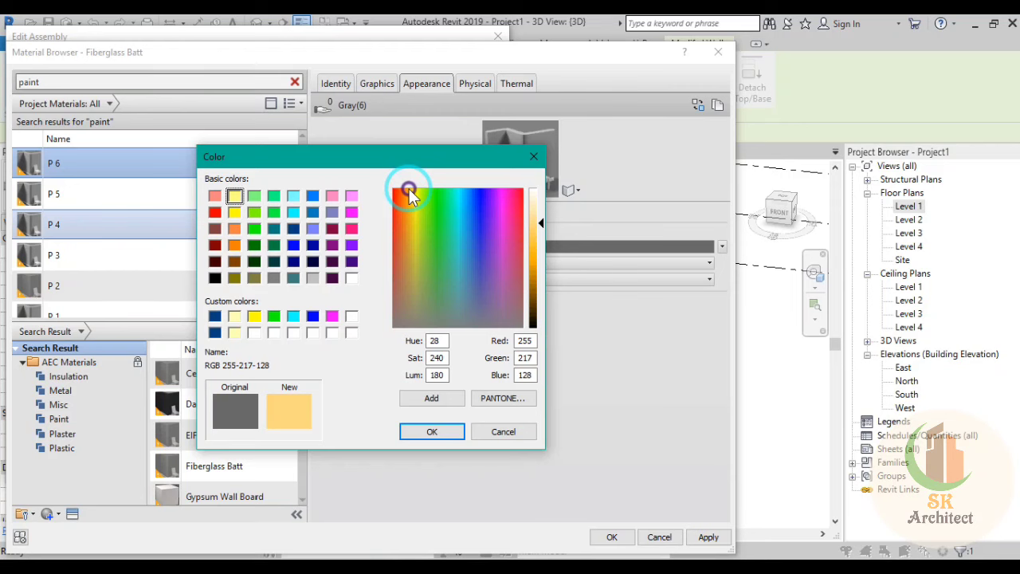
{"action": "left_click_drag", "start_coordinate": [540, 224], "coordinate": [538, 213]}
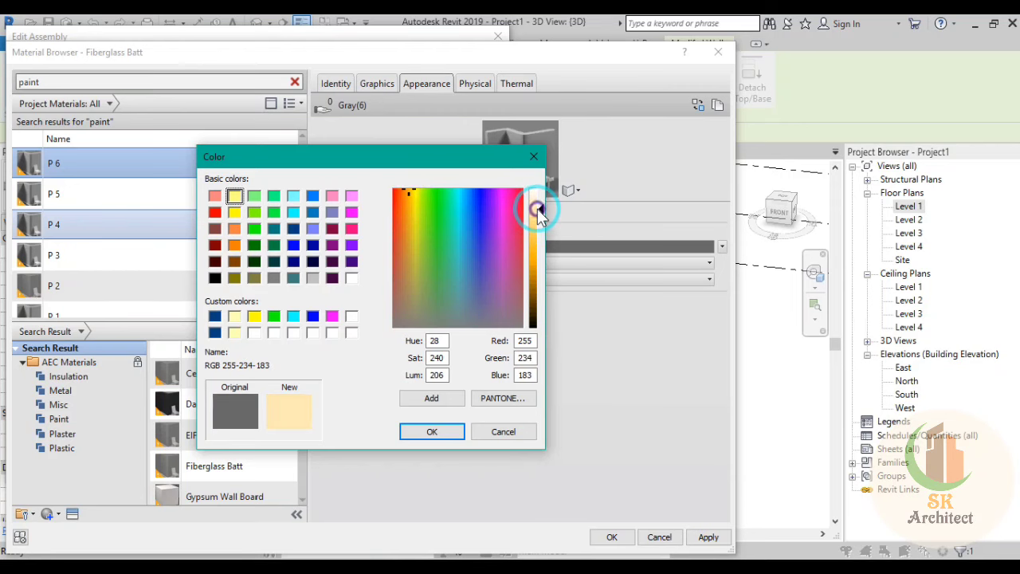
{"action": "left_click", "coordinate": [450, 433]}
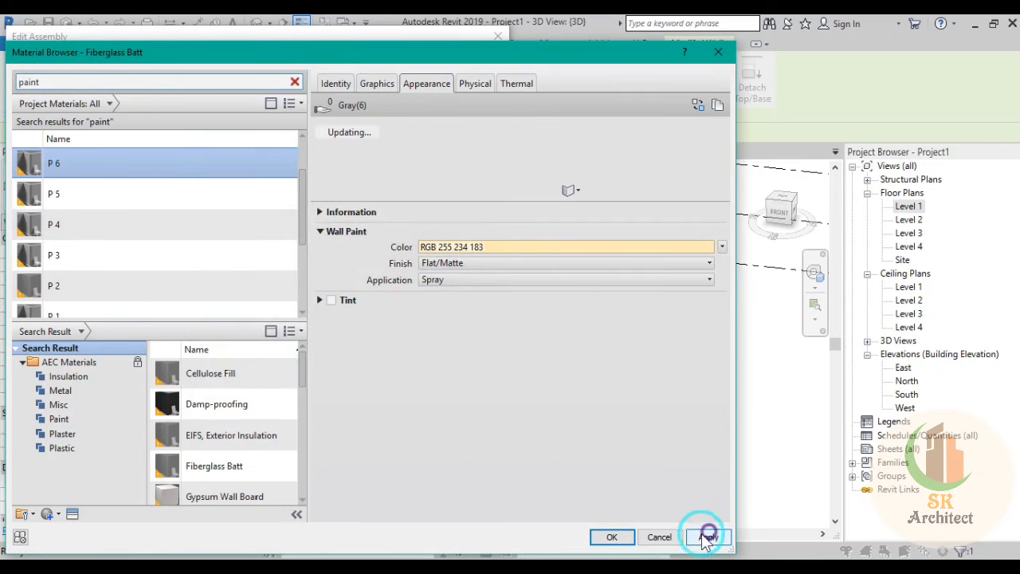
Step: Assign P 6 to the structure layer and apply the wall type changes
{"action": "left_click", "coordinate": [615, 538]}
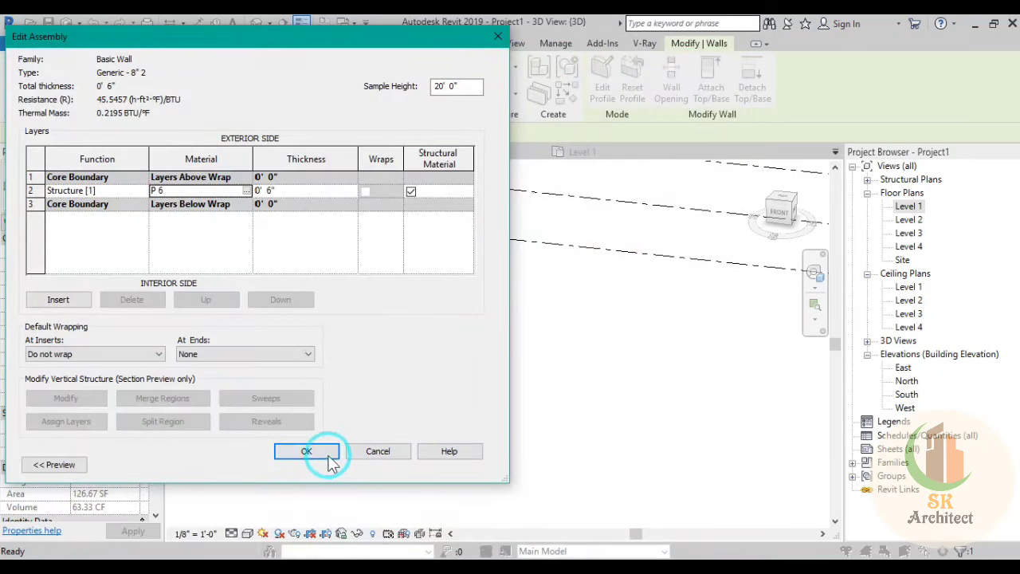
{"action": "left_click", "coordinate": [331, 462]}
{"action": "left_click", "coordinate": [323, 465]}
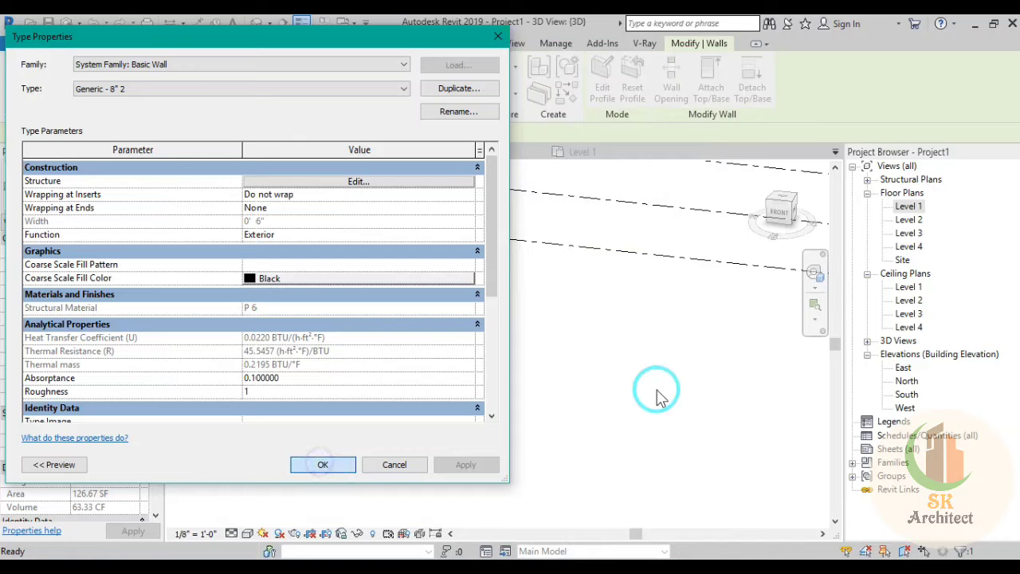
Step: Switch the 3D view to the Realistic visual style
{"action": "left_click", "coordinate": [655, 390]}
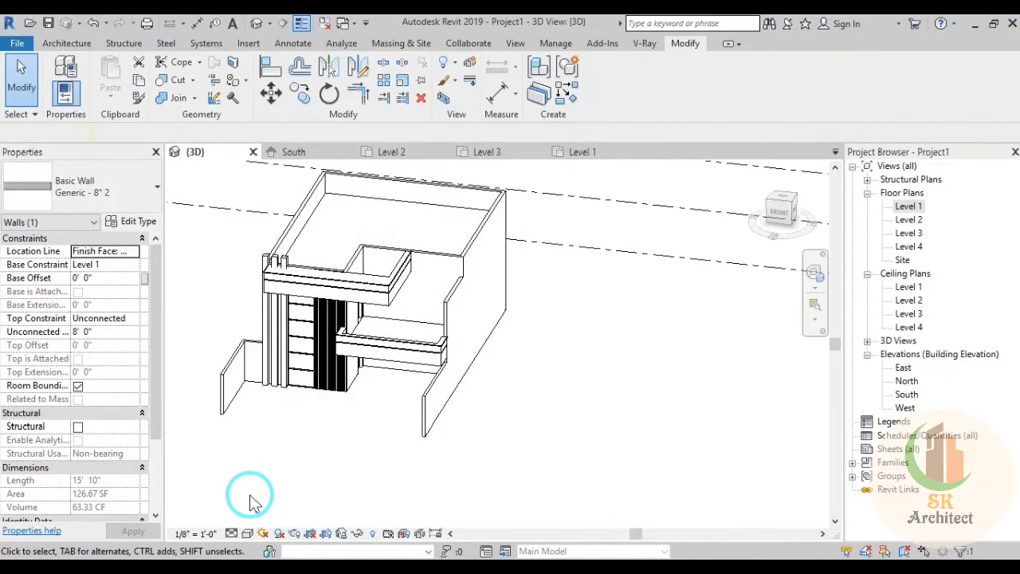
{"action": "left_click", "coordinate": [247, 534]}
{"action": "left_click", "coordinate": [251, 503]}
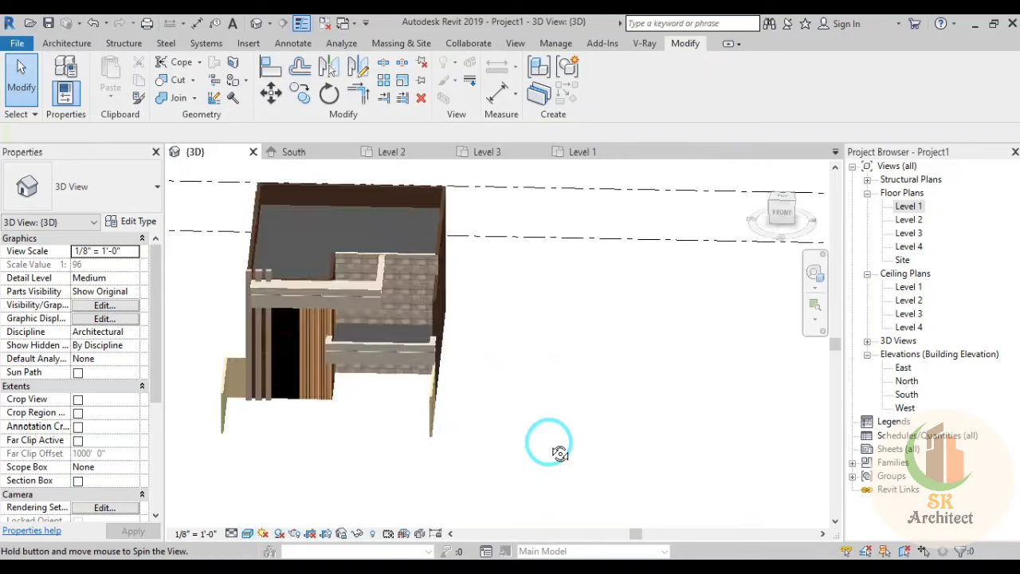
Step: Orbit to view the building from its front corner, then open the Level 1 plan
{"action": "middle_click_drag", "start_coordinate": [466, 445], "coordinate": [574, 446], "text": "shift"}
{"action": "scroll", "coordinate": [388, 442], "scroll_direction": "up", "scroll_amount": 3}
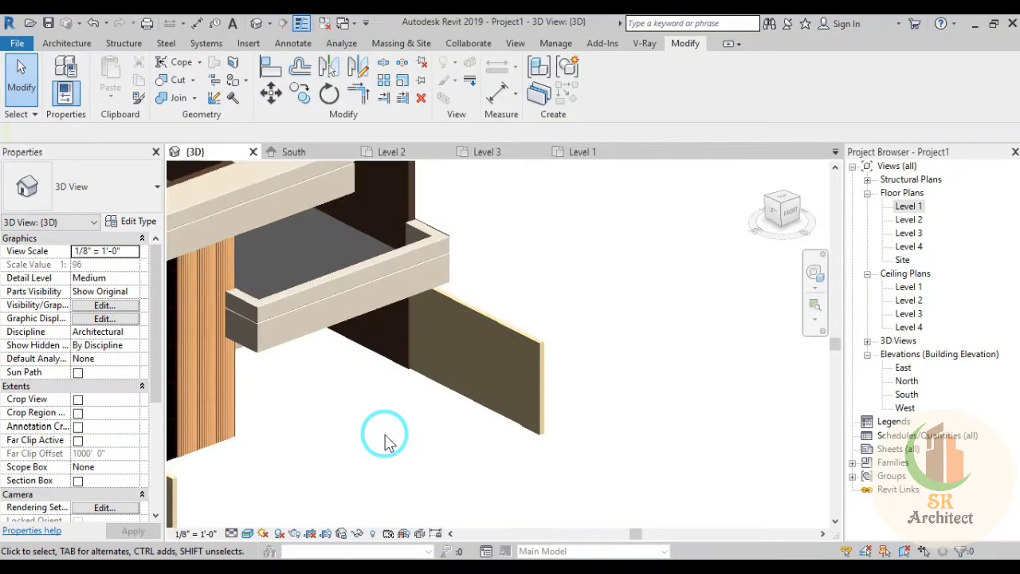
{"action": "scroll", "coordinate": [383, 437], "scroll_direction": "down", "scroll_amount": 4}
{"action": "middle_click_drag", "start_coordinate": [378, 446], "coordinate": [353, 453], "text": "shift"}
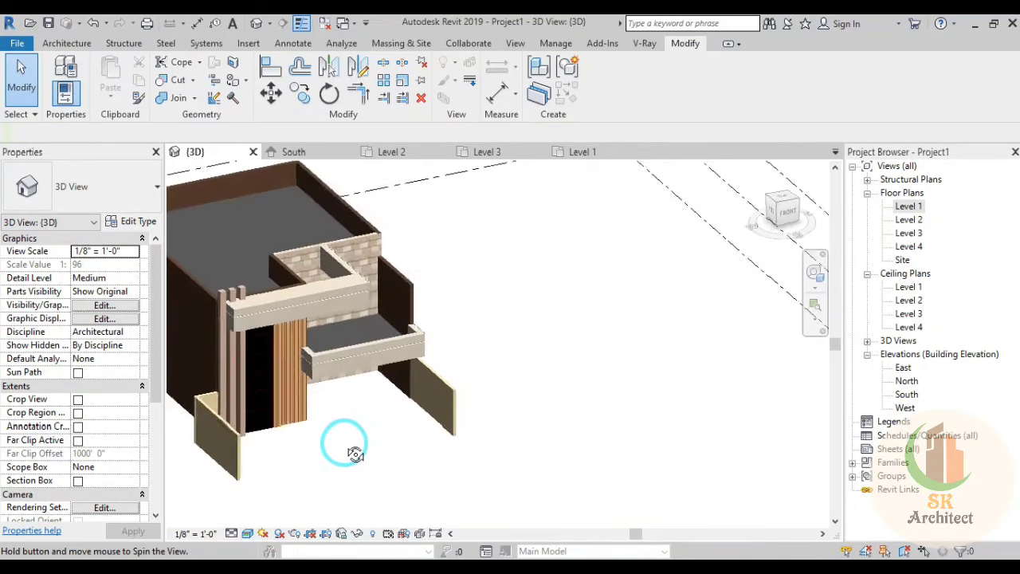
{"action": "double_click", "coordinate": [909, 205]}
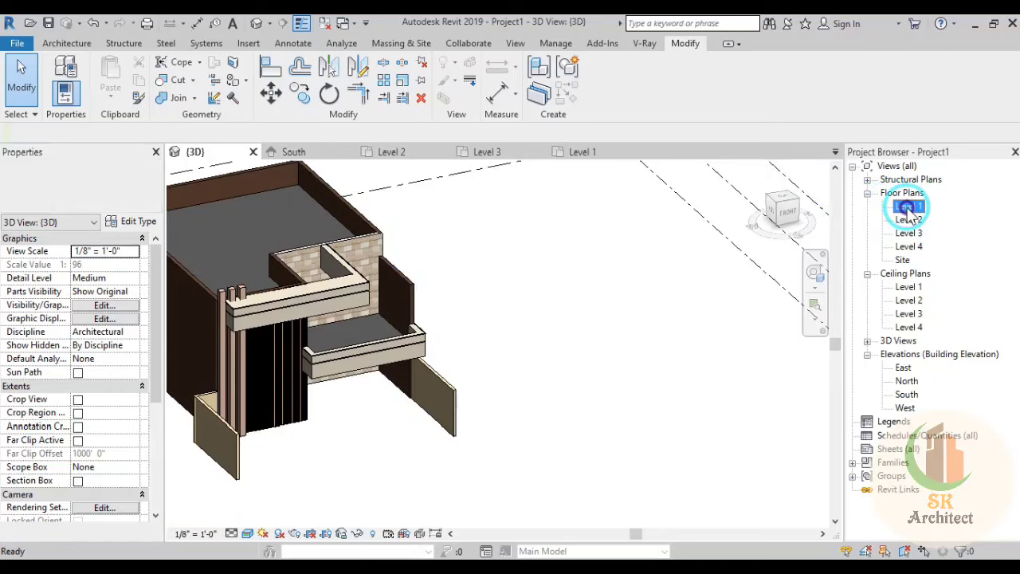
Step: Start a new floor using the Rectangle boundary tool
{"action": "scroll", "coordinate": [425, 311], "scroll_direction": "up", "scroll_amount": 2}
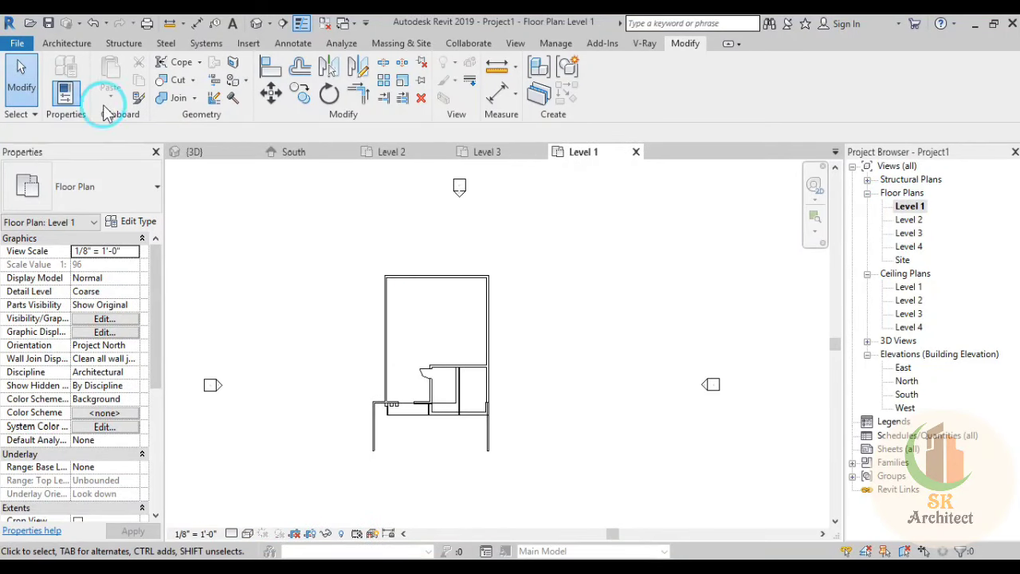
{"action": "left_click", "coordinate": [79, 45]}
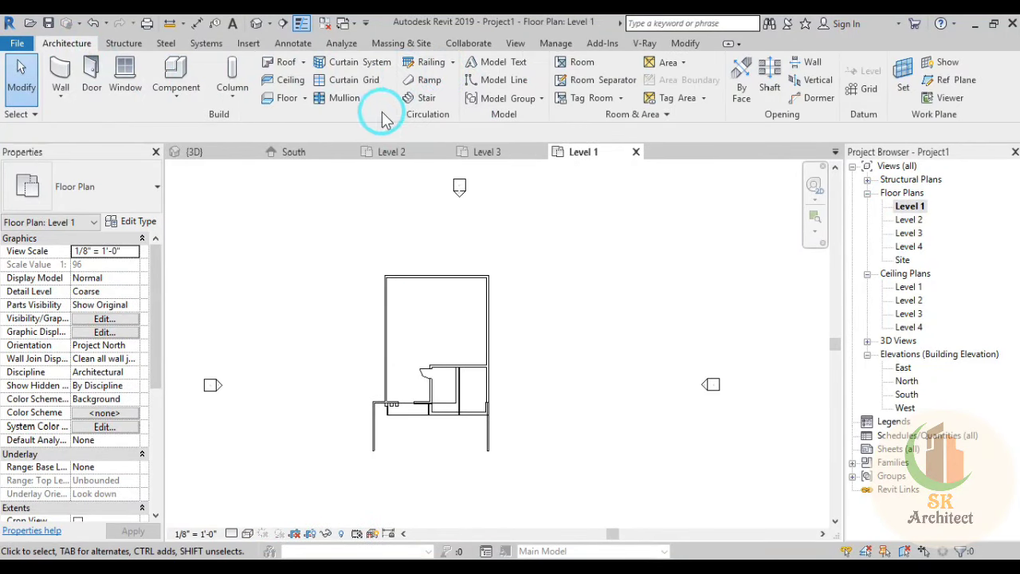
{"action": "left_click", "coordinate": [306, 99]}
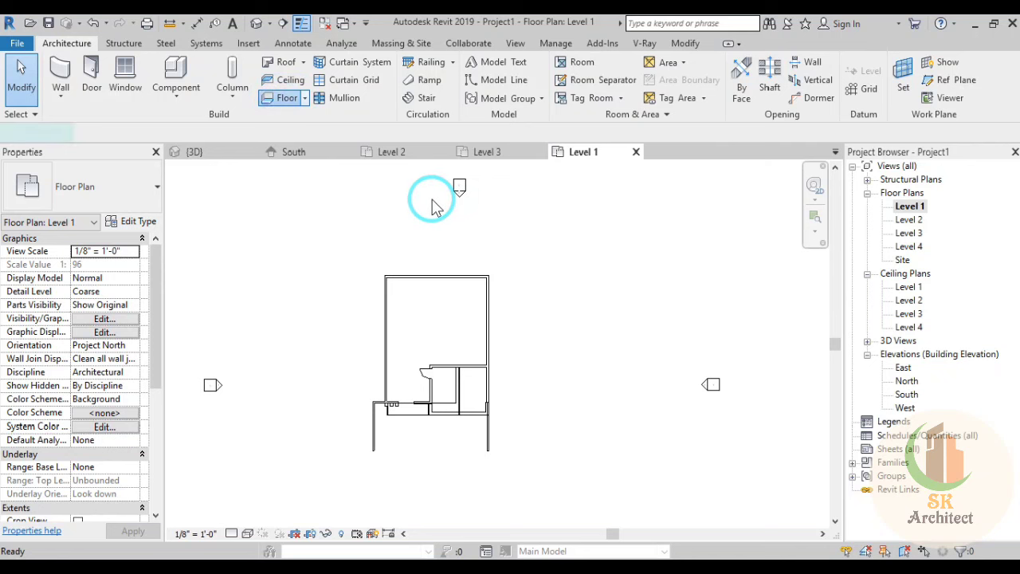
{"action": "scroll", "coordinate": [417, 326], "scroll_direction": "up", "scroll_amount": 1}
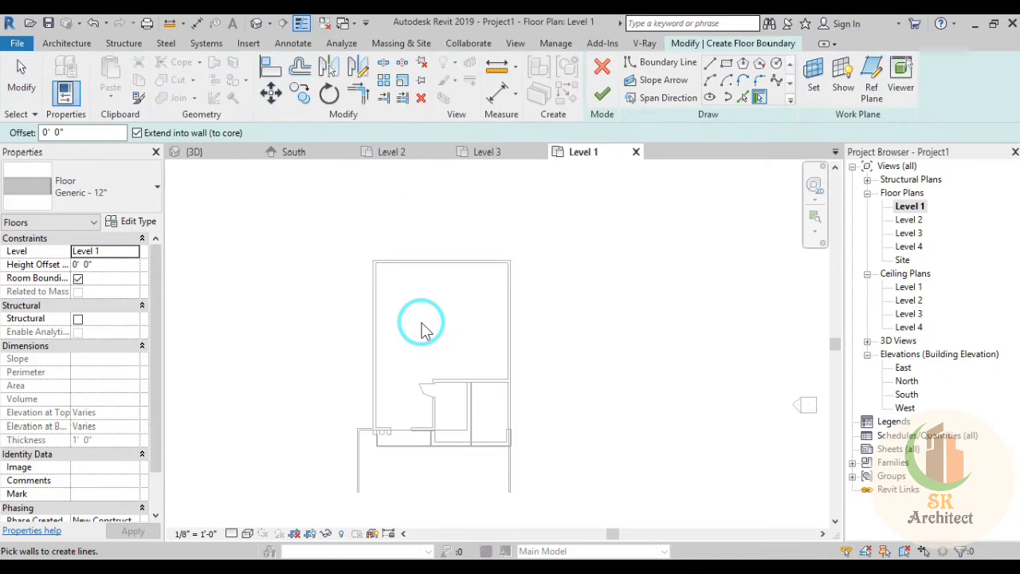
{"action": "scroll", "coordinate": [423, 328], "scroll_direction": "up", "scroll_amount": 1}
{"action": "scroll", "coordinate": [422, 328], "scroll_direction": "up", "scroll_amount": 1}
{"action": "middle_click_drag", "start_coordinate": [423, 325], "coordinate": [424, 303]}
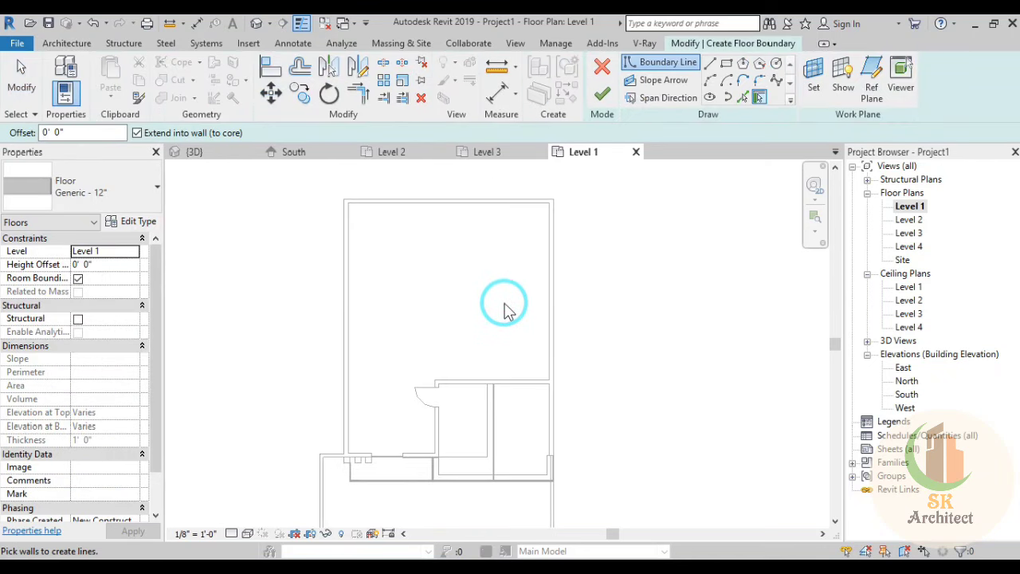
{"action": "left_click", "coordinate": [727, 66]}
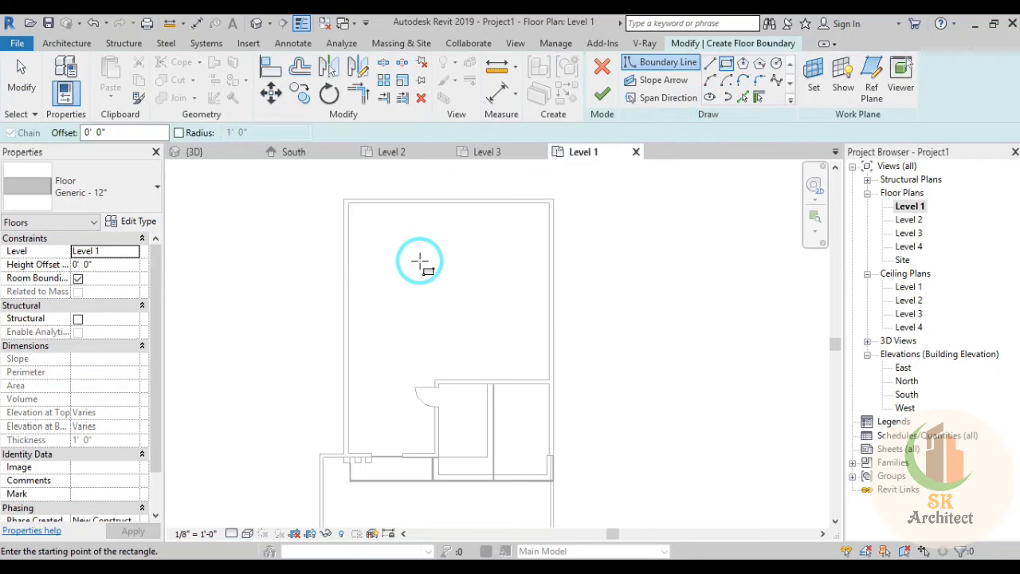
Step: Sketch the floor rectangle from the top-left wall corner to the bottom-right wall end
{"action": "left_click", "coordinate": [350, 208]}
{"action": "middle_click_drag", "start_coordinate": [439, 433], "coordinate": [412, 329]}
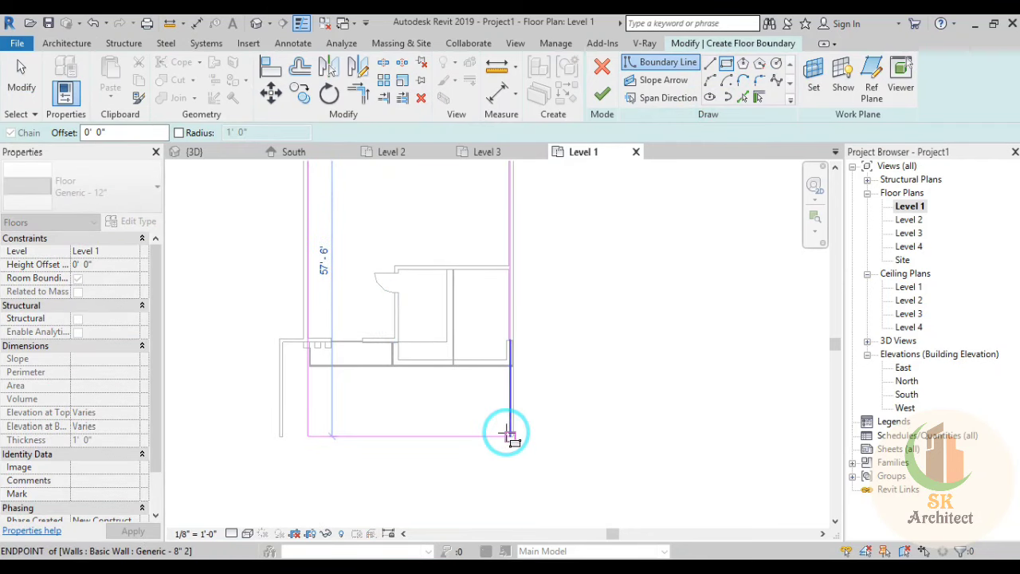
{"action": "scroll", "coordinate": [506, 435], "scroll_direction": "up", "scroll_amount": 3}
{"action": "scroll", "coordinate": [510, 438], "scroll_direction": "up", "scroll_amount": 2}
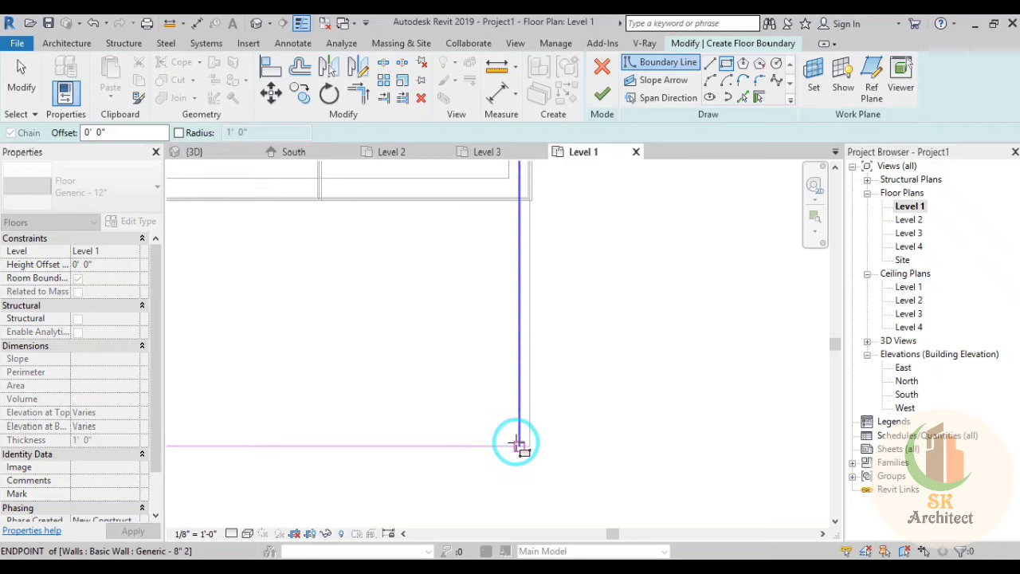
{"action": "left_click", "coordinate": [439, 369]}
Step: Finish drawing boundary lines and bring the left boundary line into view
{"action": "scroll", "coordinate": [439, 369], "scroll_direction": "down", "scroll_amount": 2}
{"action": "scroll", "coordinate": [439, 369], "scroll_direction": "down", "scroll_amount": 2}
{"action": "scroll", "coordinate": [302, 401], "scroll_direction": "down", "scroll_amount": 2}
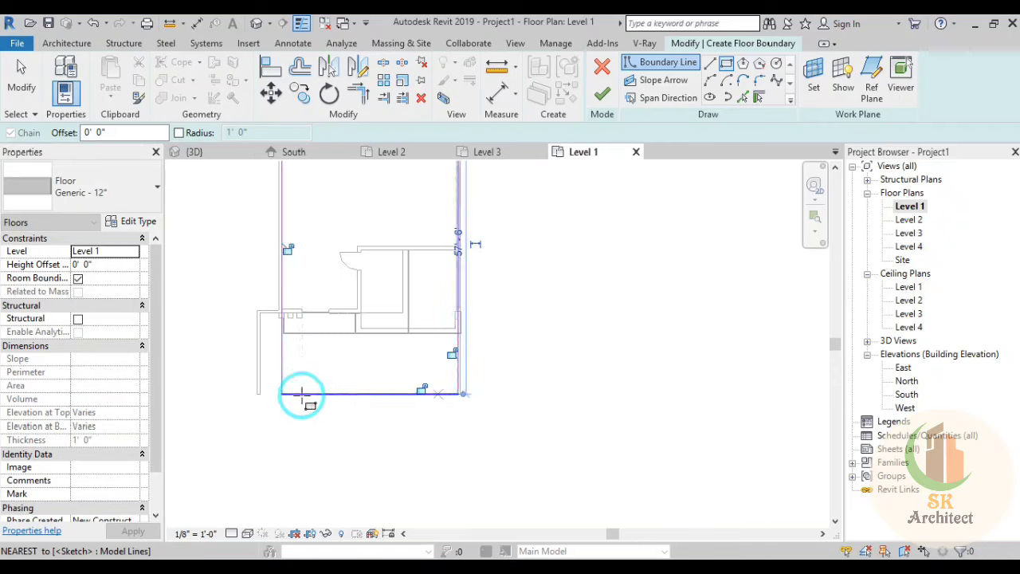
{"action": "middle_click_drag", "start_coordinate": [303, 401], "coordinate": [385, 428]}
{"action": "scroll", "coordinate": [373, 416], "scroll_direction": "up", "scroll_amount": 1}
{"action": "scroll", "coordinate": [374, 416], "scroll_direction": "up", "scroll_amount": 1}
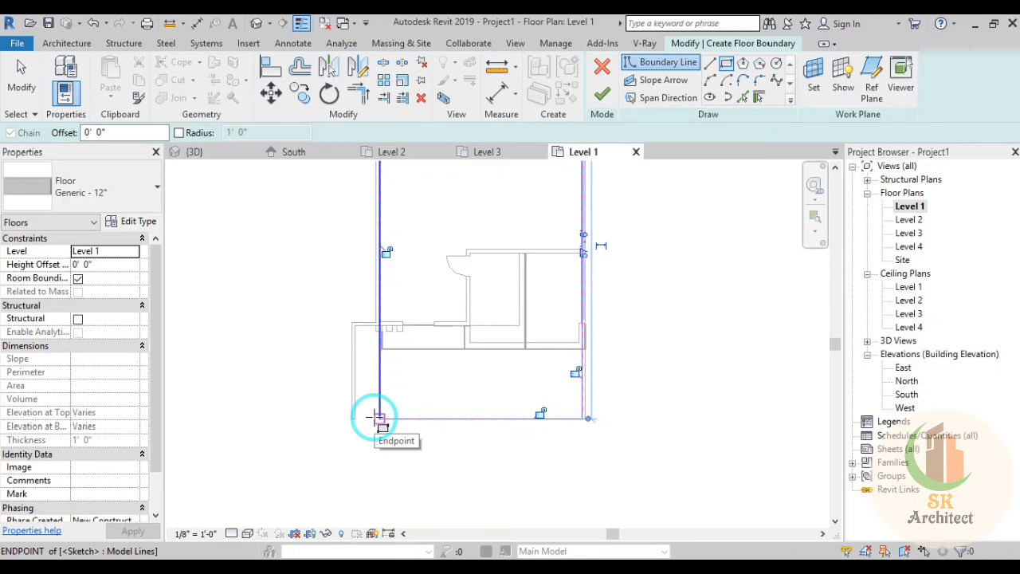
{"action": "scroll", "coordinate": [371, 412], "scroll_direction": "up", "scroll_amount": 1}
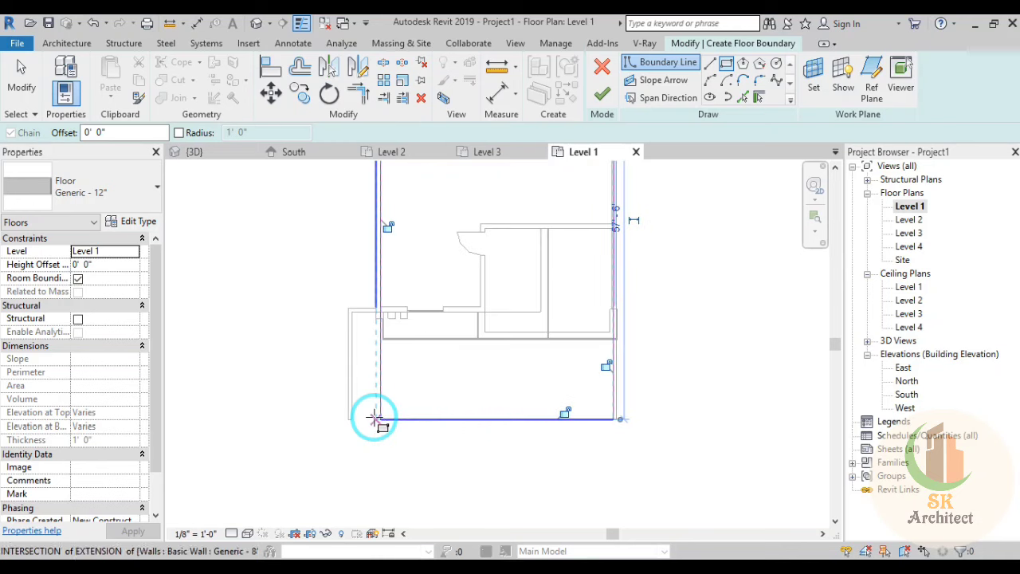
{"action": "scroll", "coordinate": [478, 433], "scroll_direction": "up", "scroll_amount": 1}
{"action": "scroll", "coordinate": [479, 431], "scroll_direction": "up", "scroll_amount": 1}
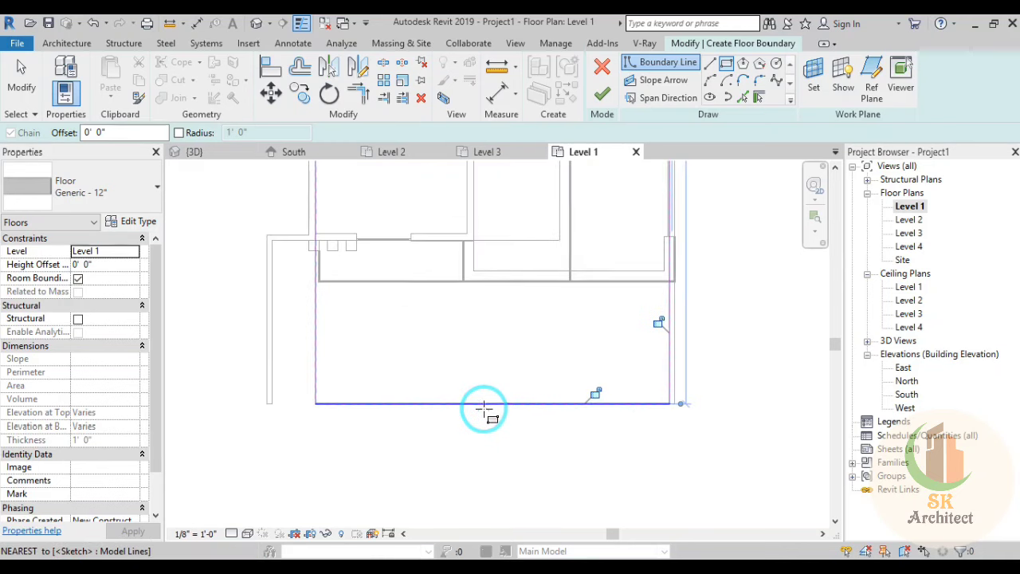
{"action": "key", "text": "Escape"}
{"action": "key", "text": "Escape"}
{"action": "scroll", "coordinate": [365, 398], "scroll_direction": "up", "scroll_amount": 1}
{"action": "scroll", "coordinate": [530, 435], "scroll_direction": "up", "scroll_amount": 1}
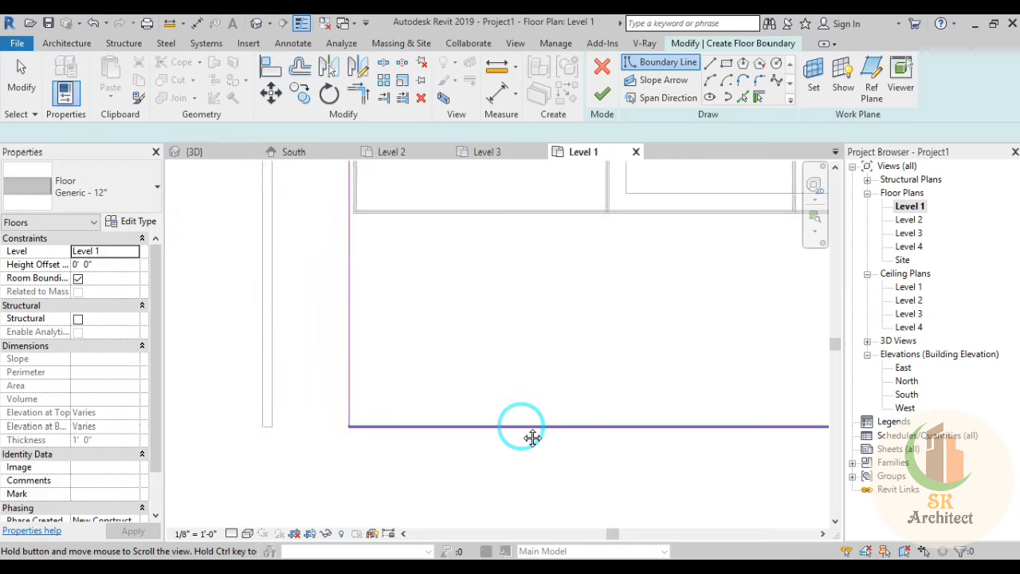
{"action": "key", "text": "Escape"}
{"action": "scroll", "coordinate": [405, 407], "scroll_direction": "up", "scroll_amount": 1}
{"action": "middle_click_drag", "start_coordinate": [404, 406], "coordinate": [459, 399]}
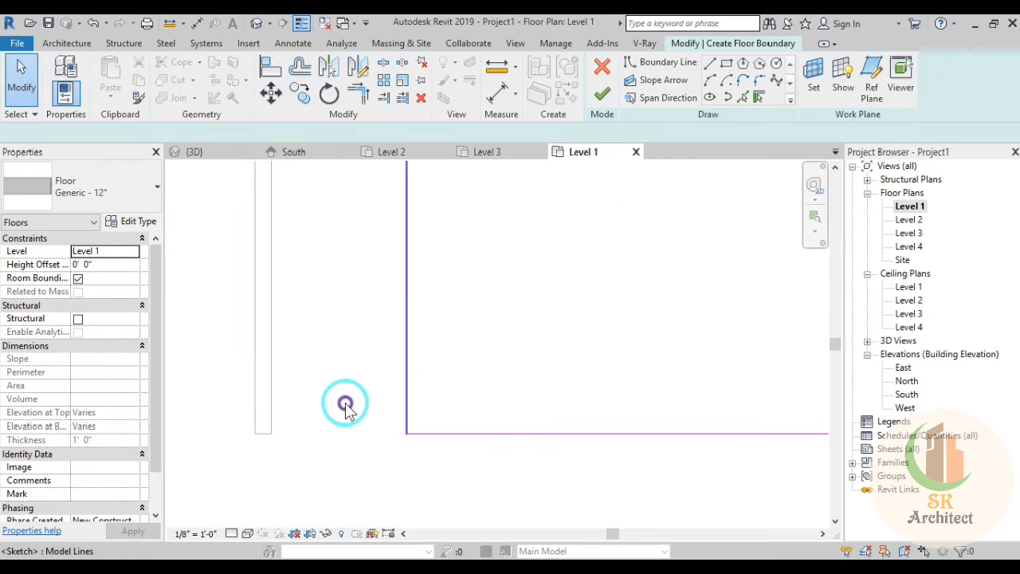
Step: Move the left and bottom floor boundary lines out to sit beside the walls
{"action": "left_click_drag", "start_coordinate": [345, 404], "coordinate": [271, 405]}
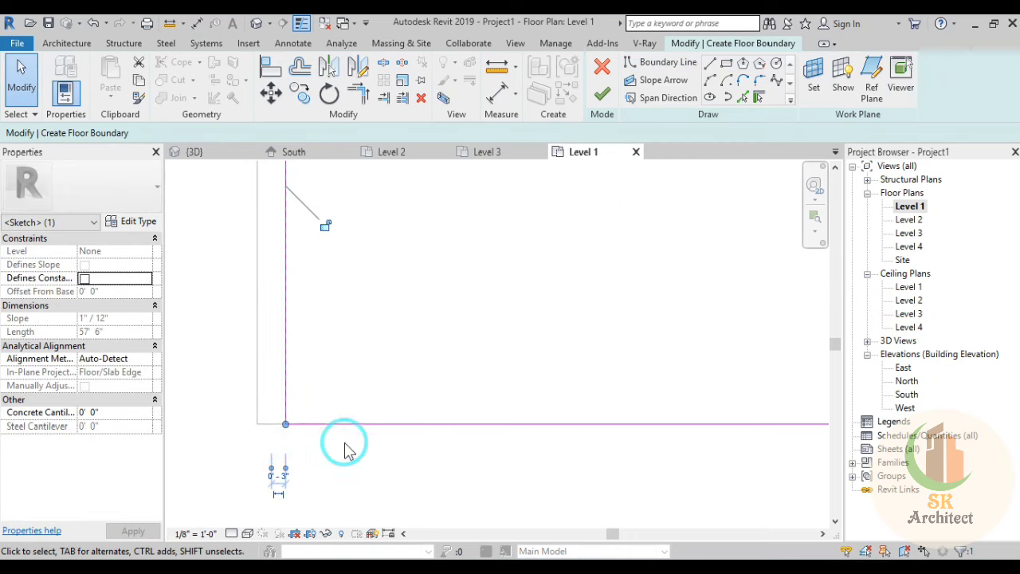
{"action": "left_click", "coordinate": [397, 425]}
{"action": "left_click_drag", "start_coordinate": [396, 427], "coordinate": [396, 453]}
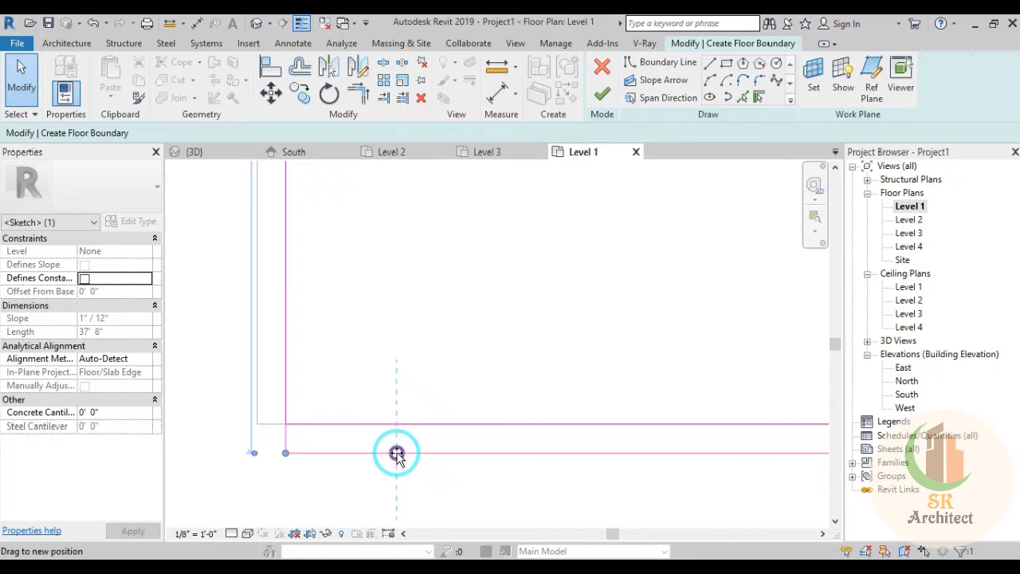
{"action": "left_click", "coordinate": [450, 322]}
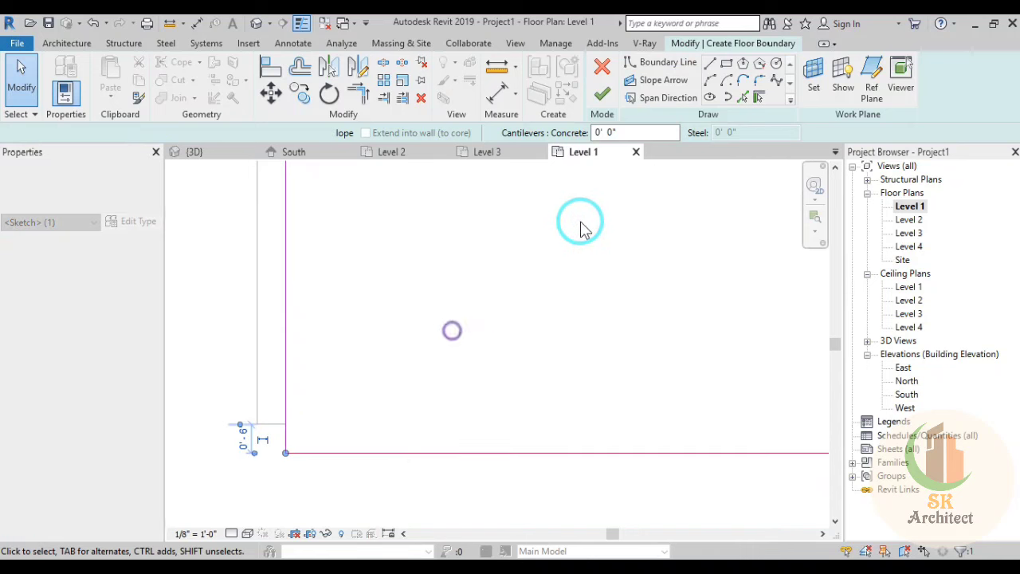
Step: Trim the bottom and left boundary lines into a closed bottom-left corner with TR
{"action": "left_click", "coordinate": [704, 68]}
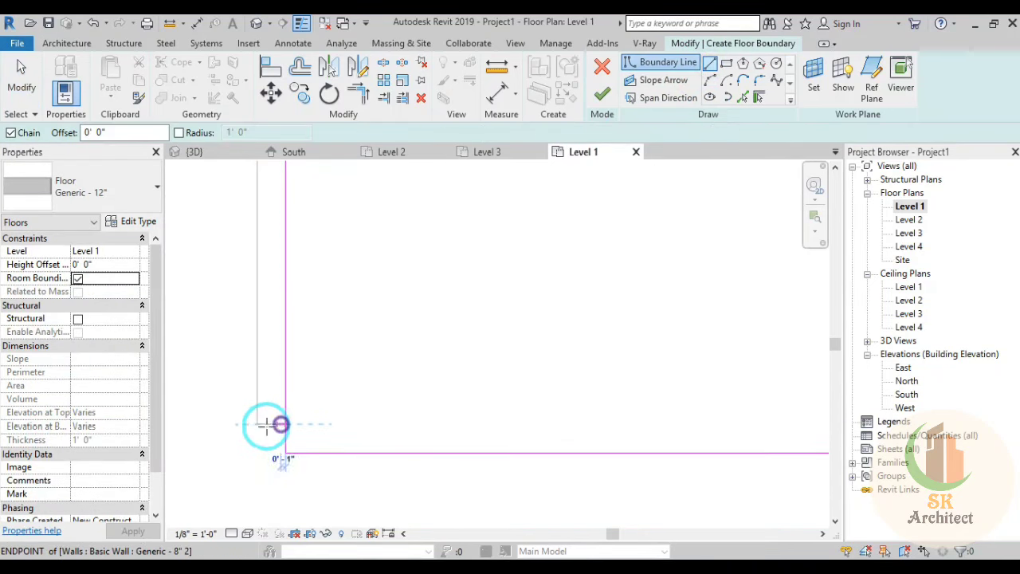
{"action": "left_click", "coordinate": [257, 447]}
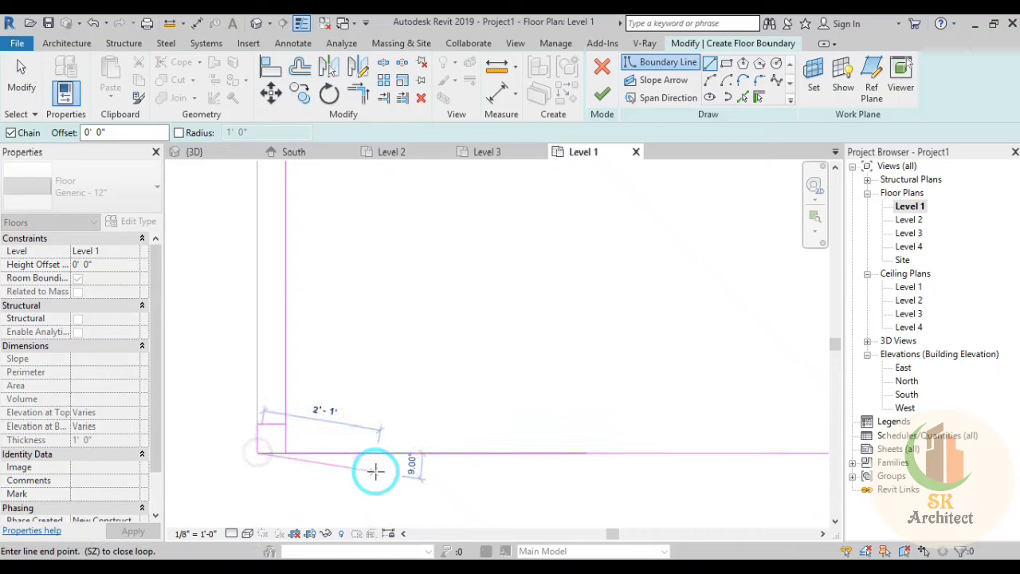
{"action": "key", "text": "Escape"}
{"action": "key", "text": "Escape"}
{"action": "key", "text": "t"}
{"action": "key", "text": "r"}
{"action": "left_click", "coordinate": [316, 454]}
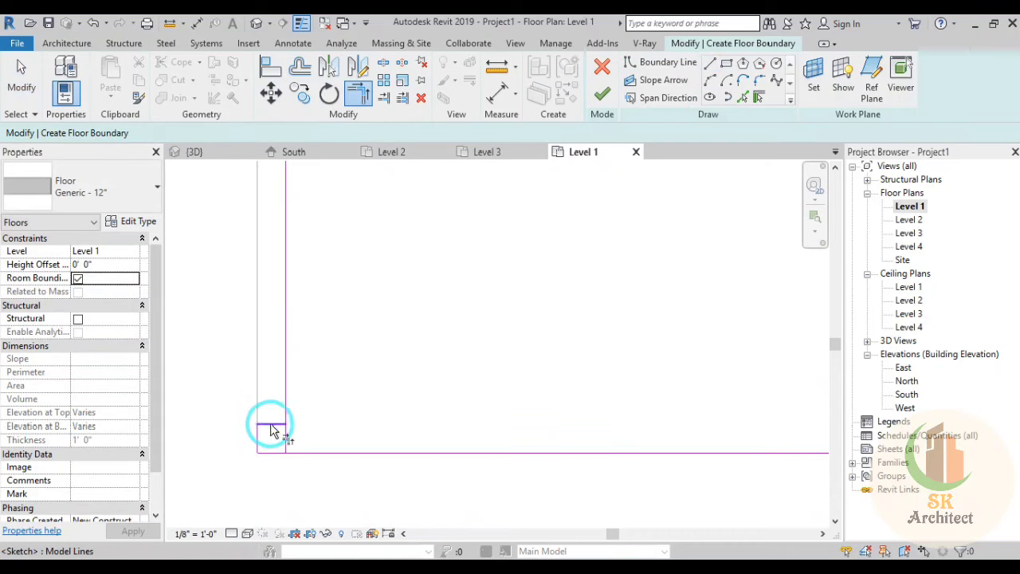
{"action": "left_click", "coordinate": [290, 390]}
{"action": "middle_click_drag", "start_coordinate": [426, 423], "coordinate": [195, 411]}
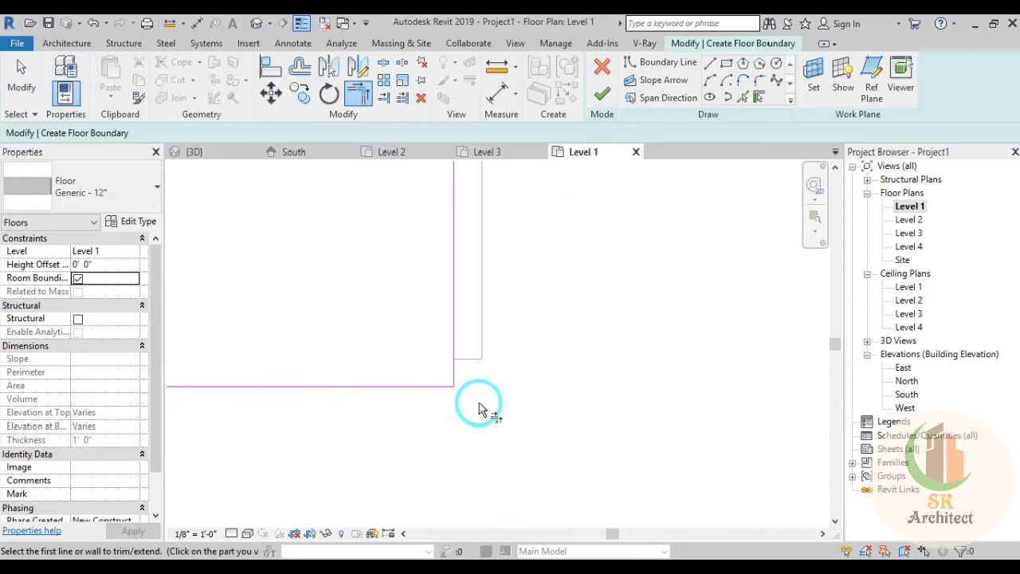
{"action": "key", "text": "Escape"}
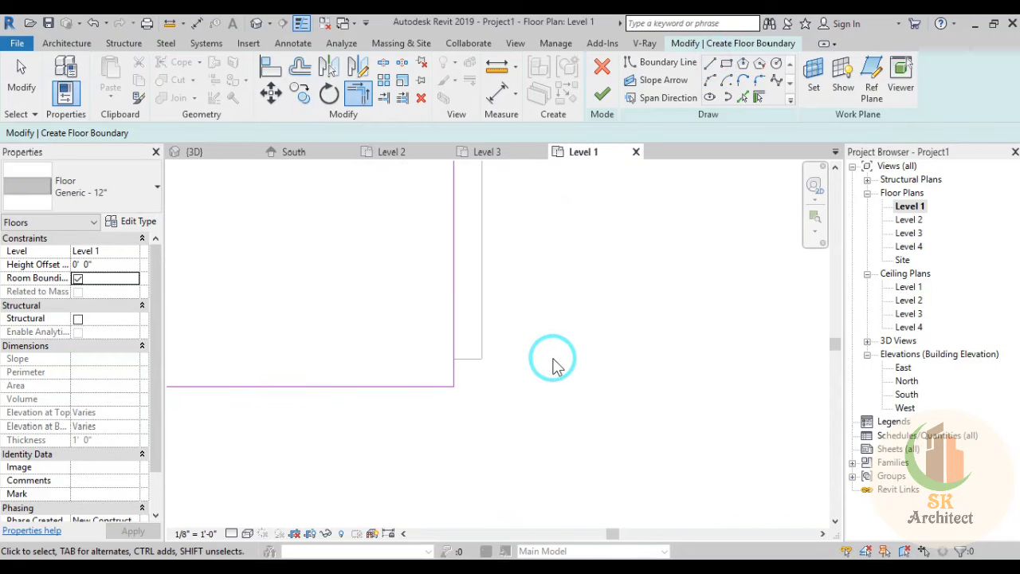
Step: Trim the horizontal and vertical sketch lines to close the corner at the wall endpoint
{"action": "left_click", "coordinate": [709, 78]}
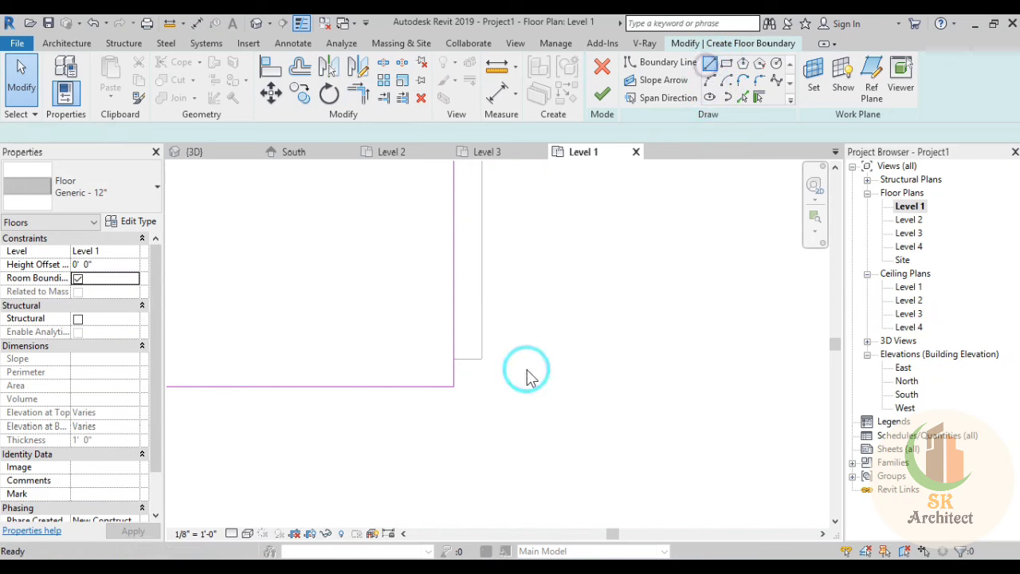
{"action": "left_click", "coordinate": [481, 358]}
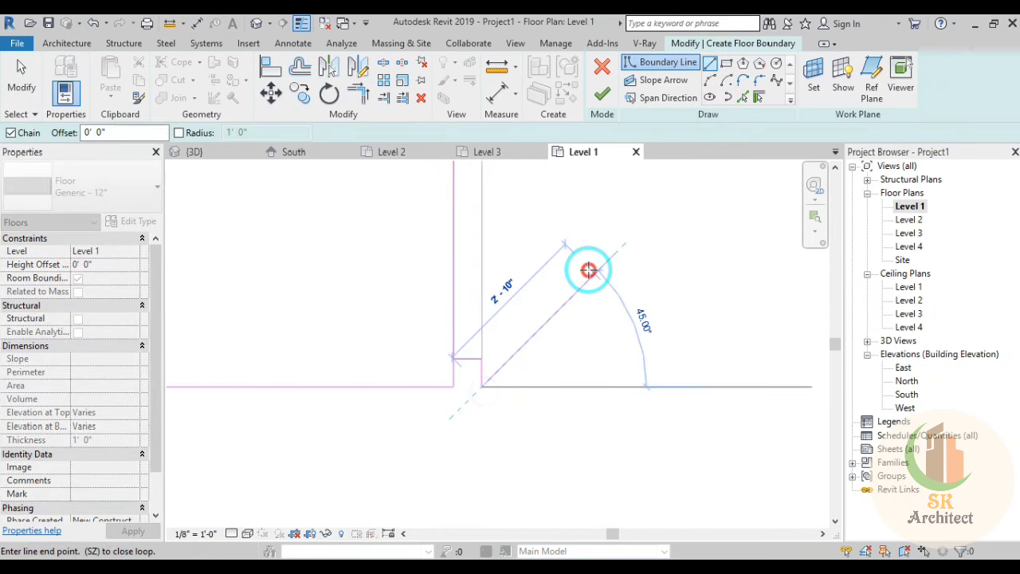
{"action": "key", "text": "Escape"}
{"action": "key", "text": "Escape"}
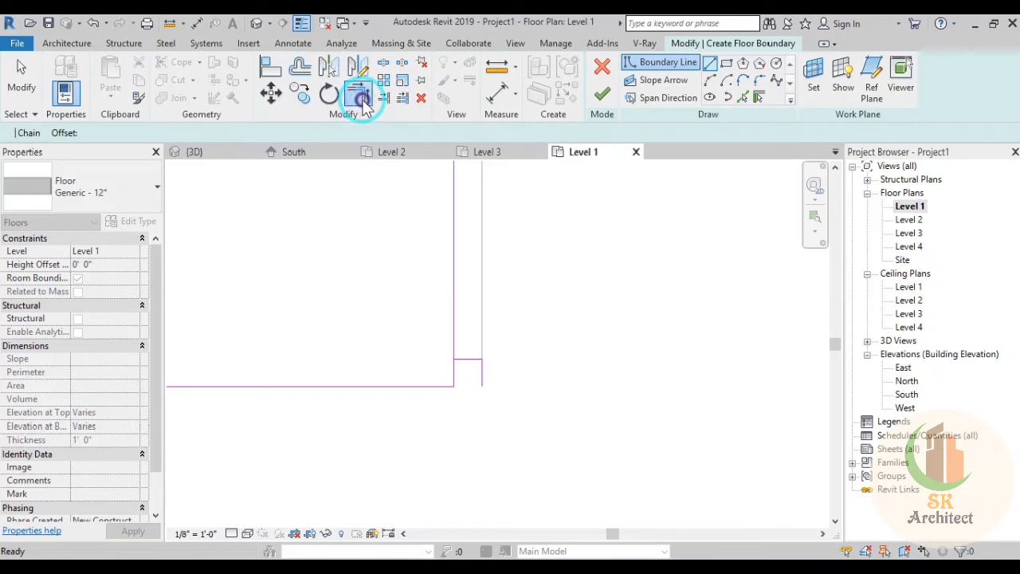
{"action": "left_click", "coordinate": [363, 99]}
{"action": "left_click", "coordinate": [371, 387]}
{"action": "left_click", "coordinate": [476, 372]}
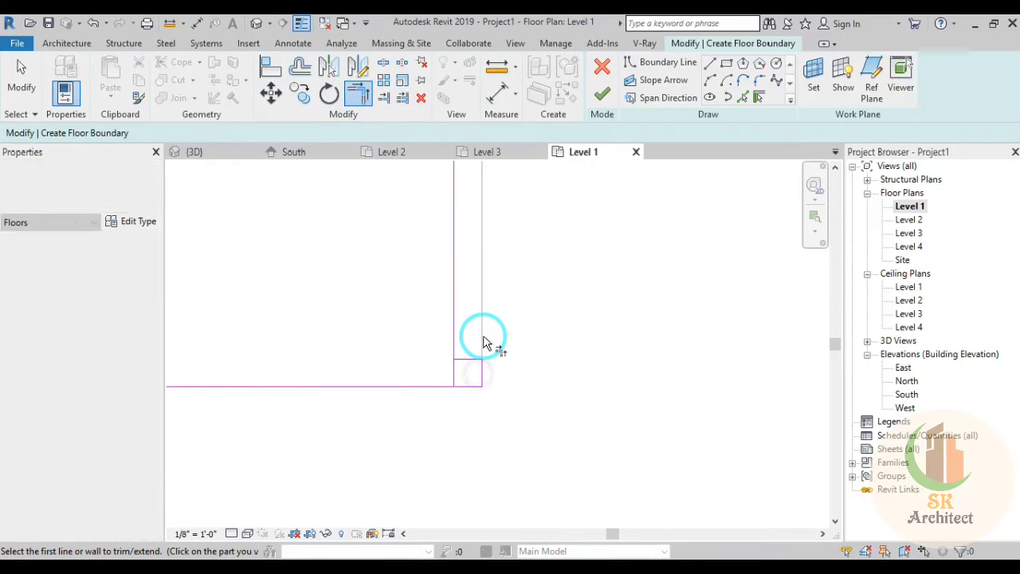
{"action": "left_click", "coordinate": [471, 359]}
{"action": "left_click", "coordinate": [455, 333]}
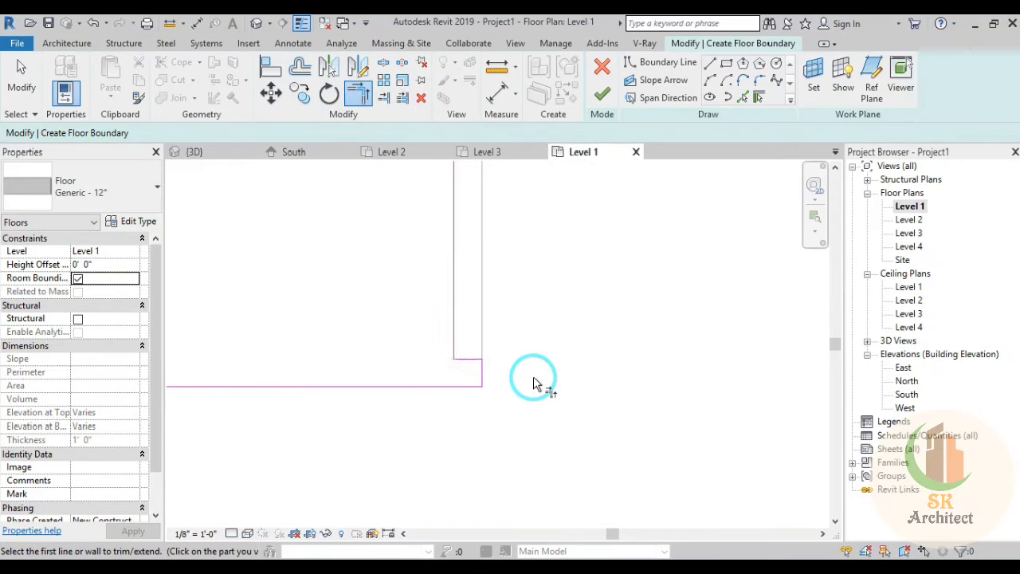
{"action": "scroll", "coordinate": [534, 385], "scroll_direction": "down", "scroll_amount": 1}
{"action": "scroll", "coordinate": [535, 381], "scroll_direction": "down", "scroll_amount": 2}
{"action": "key", "text": "Escape"}
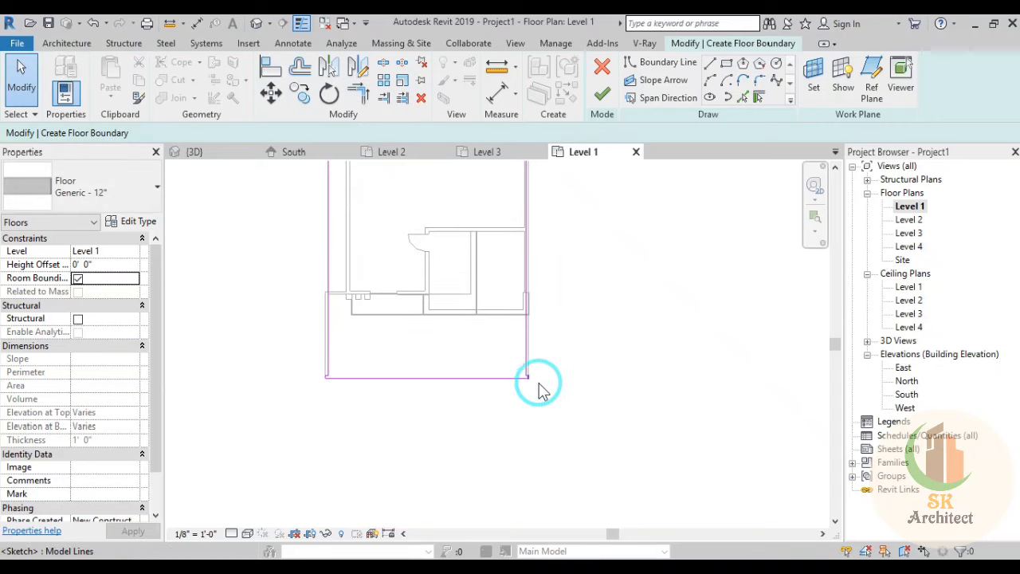
Step: Draw new boundary lines from the lower-left wall corner up to the top-left corner
{"action": "scroll", "coordinate": [539, 388], "scroll_direction": "up", "scroll_amount": 1}
{"action": "middle_click_drag", "start_coordinate": [599, 380], "coordinate": [323, 453]}
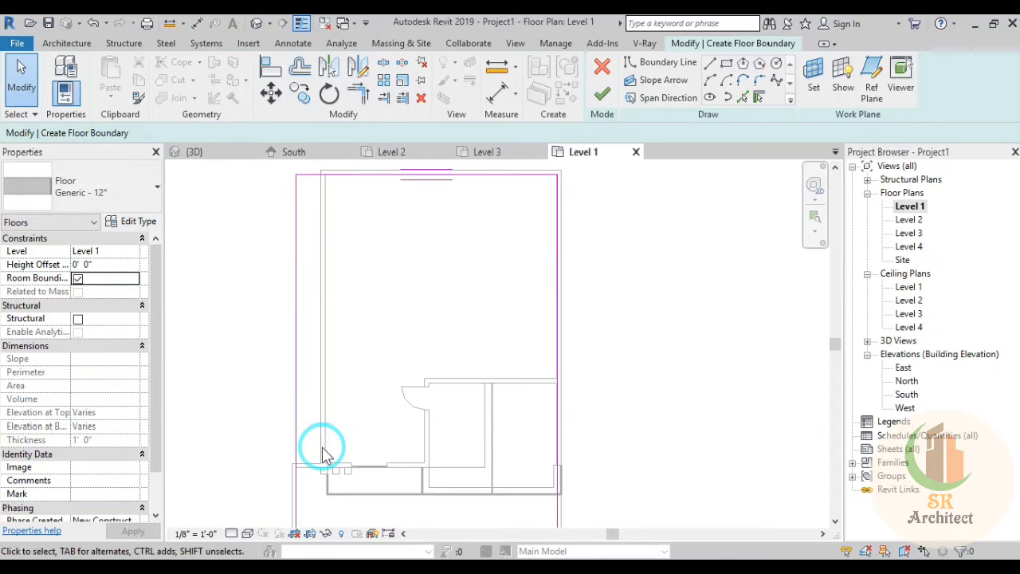
{"action": "scroll", "coordinate": [323, 453], "scroll_direction": "up", "scroll_amount": 2}
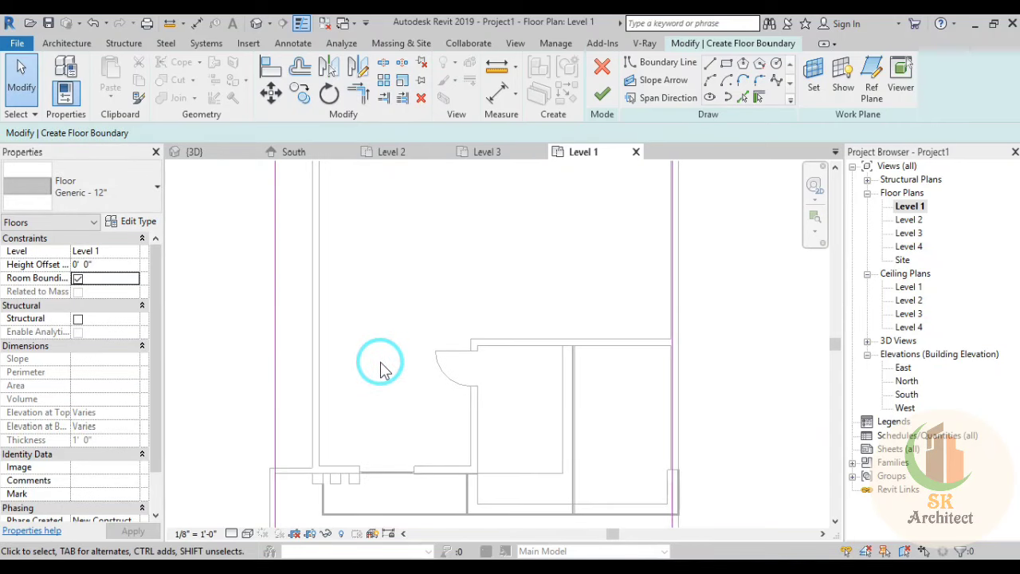
{"action": "middle_click_drag", "start_coordinate": [382, 364], "coordinate": [406, 335]}
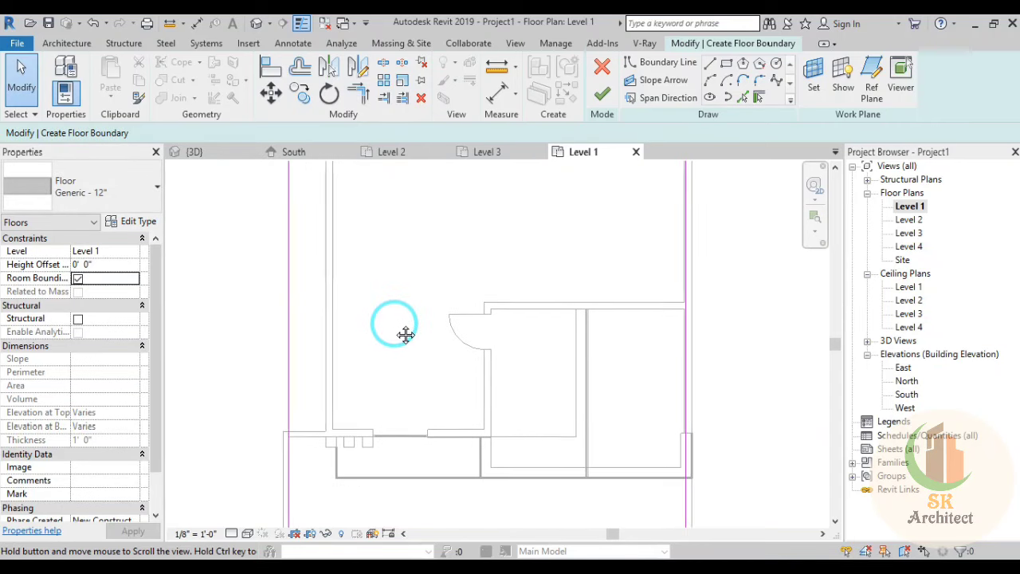
{"action": "left_click", "coordinate": [708, 66]}
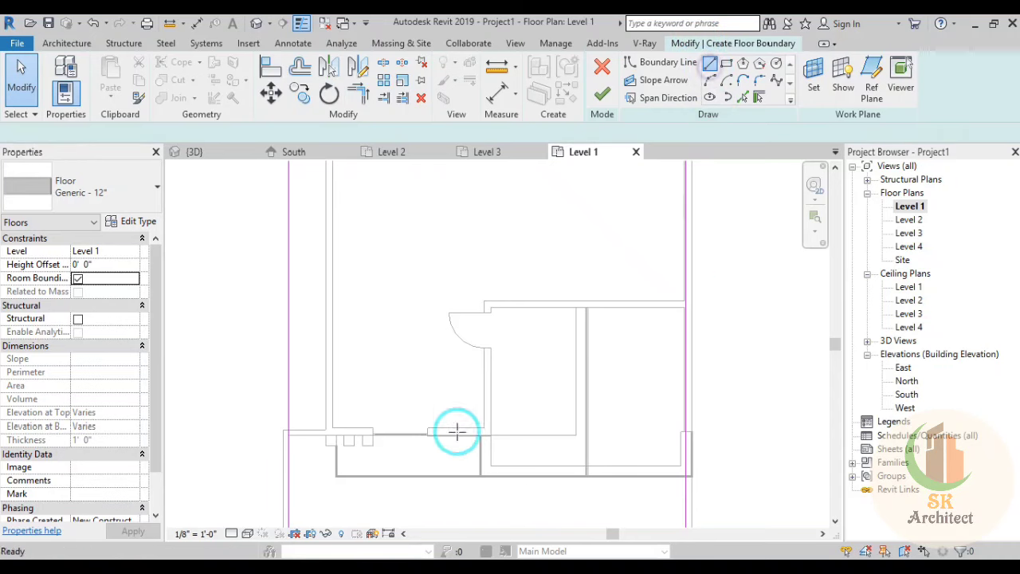
{"action": "left_click", "coordinate": [288, 437]}
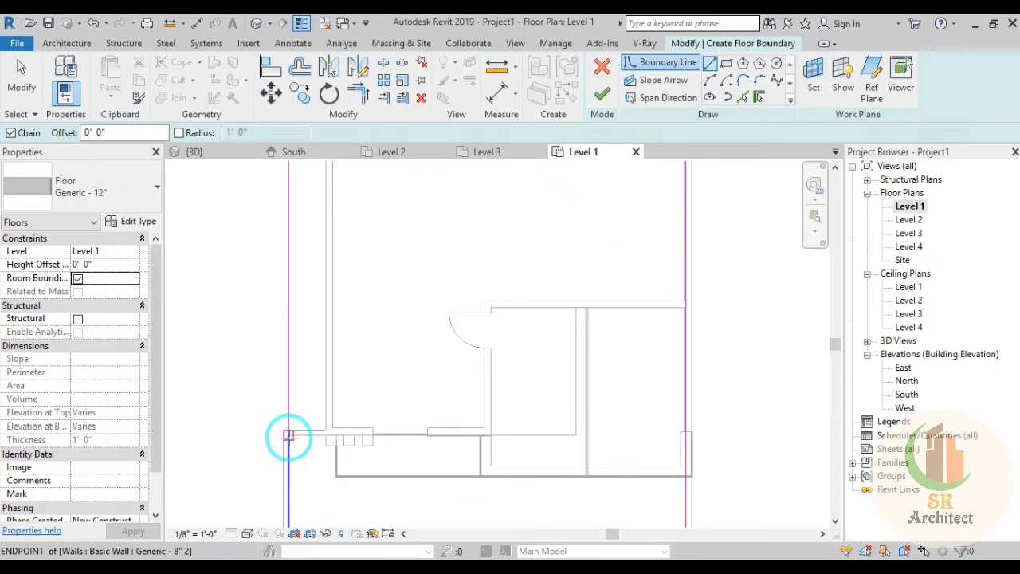
{"action": "scroll", "coordinate": [288, 437], "scroll_direction": "up", "scroll_amount": 2}
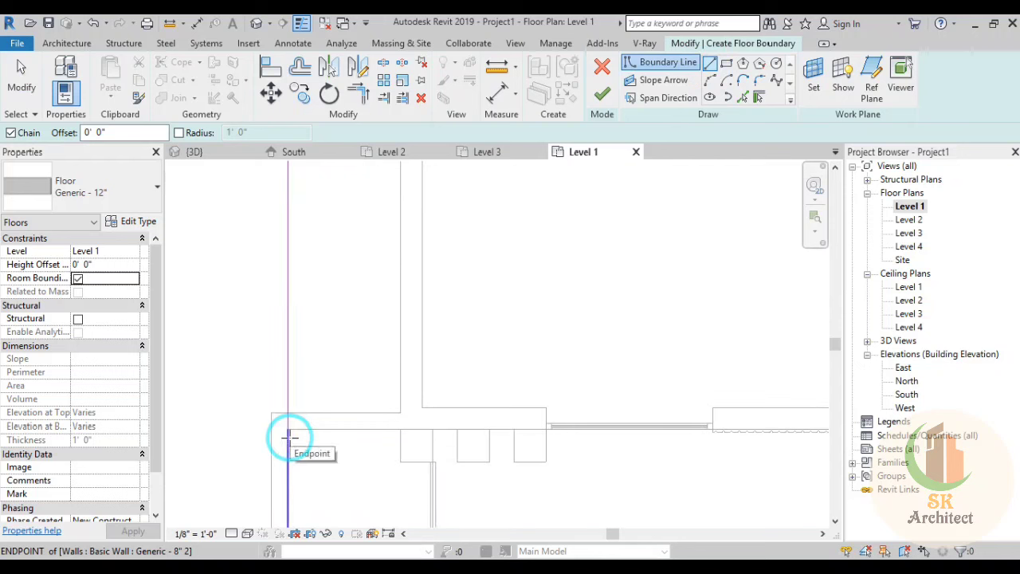
{"action": "scroll", "coordinate": [288, 431], "scroll_direction": "up", "scroll_amount": 1}
{"action": "left_click", "coordinate": [287, 431]}
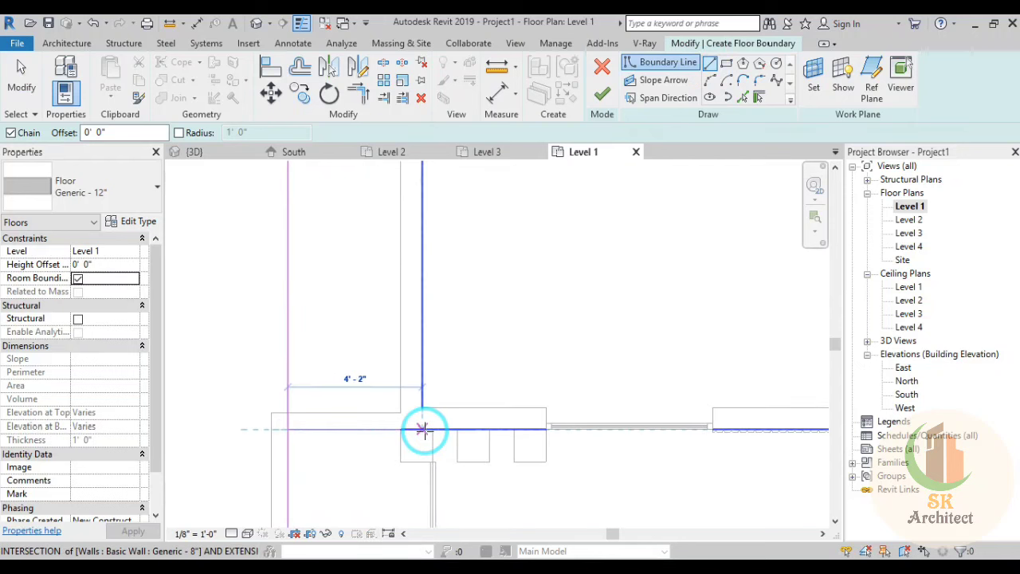
{"action": "left_click", "coordinate": [422, 429]}
{"action": "scroll", "coordinate": [442, 357], "scroll_direction": "down", "scroll_amount": 2}
{"action": "middle_click_drag", "start_coordinate": [442, 357], "coordinate": [428, 483]}
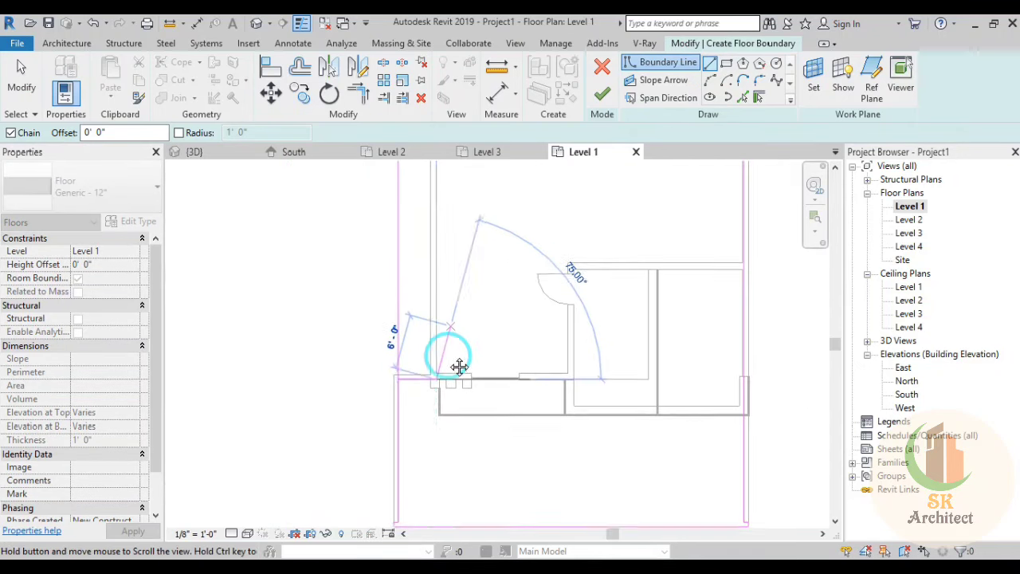
{"action": "middle_click_drag", "start_coordinate": [428, 308], "coordinate": [423, 470]}
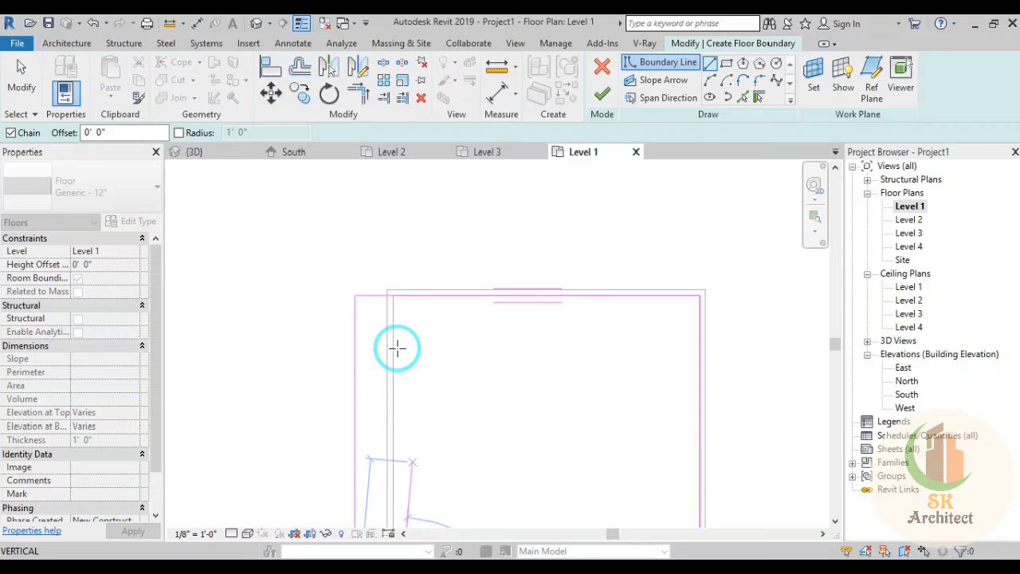
{"action": "left_click", "coordinate": [392, 296]}
{"action": "middle_click_drag", "start_coordinate": [471, 437], "coordinate": [471, 296]}
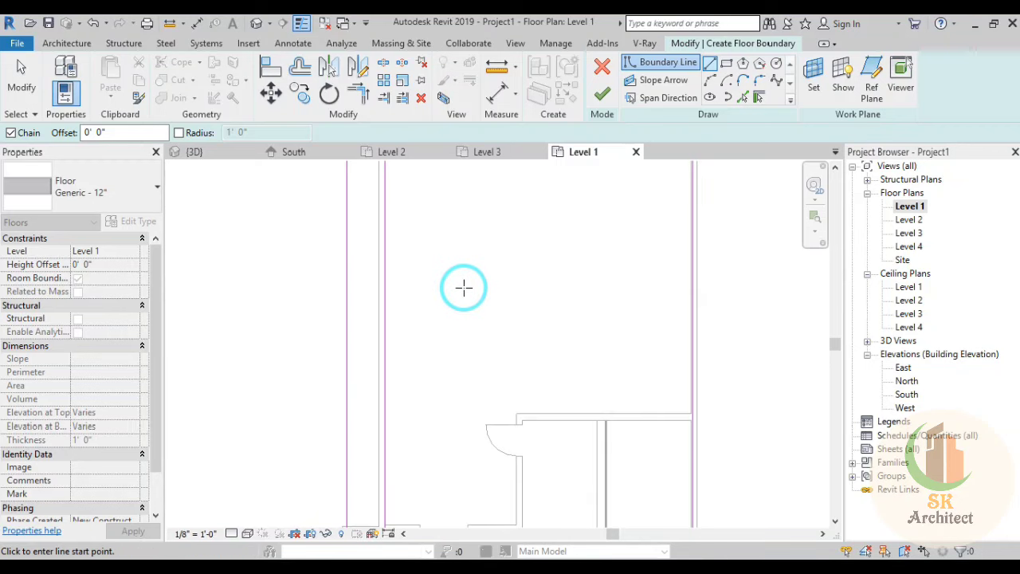
{"action": "key", "text": "Escape"}
Step: Trim the first pair of new boundary lines into a clean corner with TR
{"action": "scroll", "coordinate": [455, 342], "scroll_direction": "down", "scroll_amount": 2}
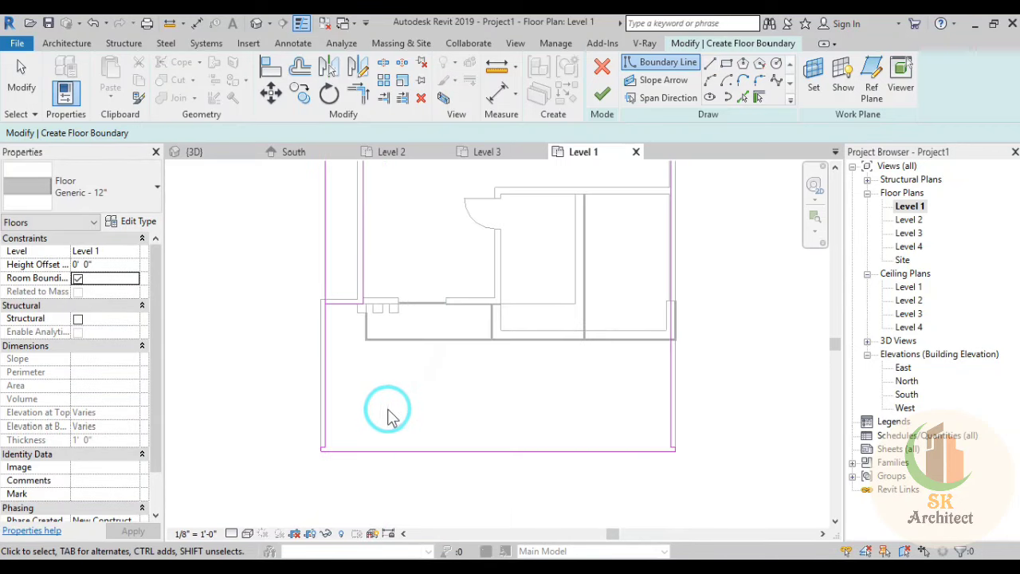
{"action": "scroll", "coordinate": [362, 259], "scroll_direction": "up", "scroll_amount": 2}
{"action": "key", "text": "Escape"}
{"action": "scroll", "coordinate": [363, 259], "scroll_direction": "up", "scroll_amount": 1}
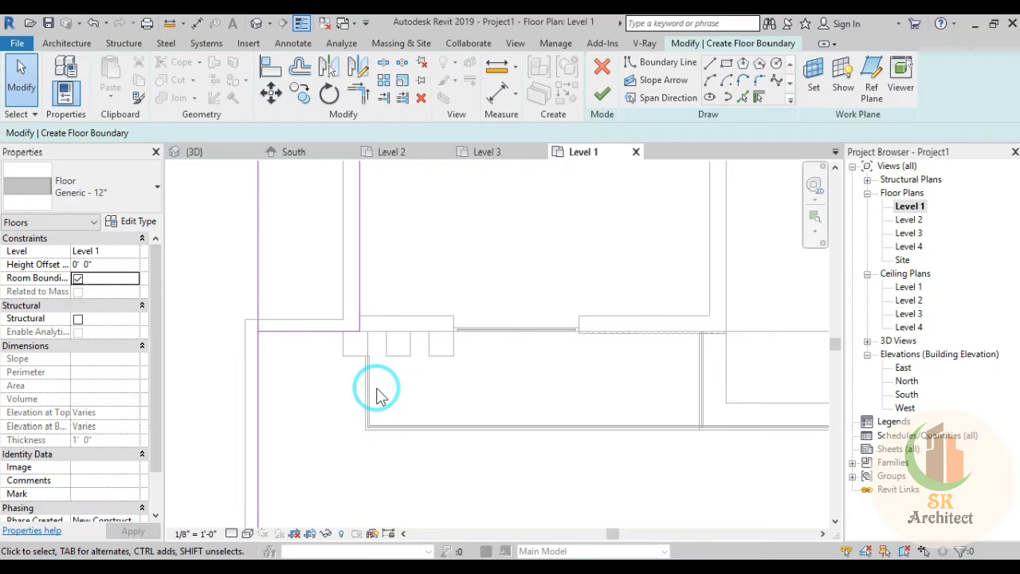
{"action": "key", "text": "t"}
{"action": "key", "text": "r"}
{"action": "left_click", "coordinate": [259, 408]}
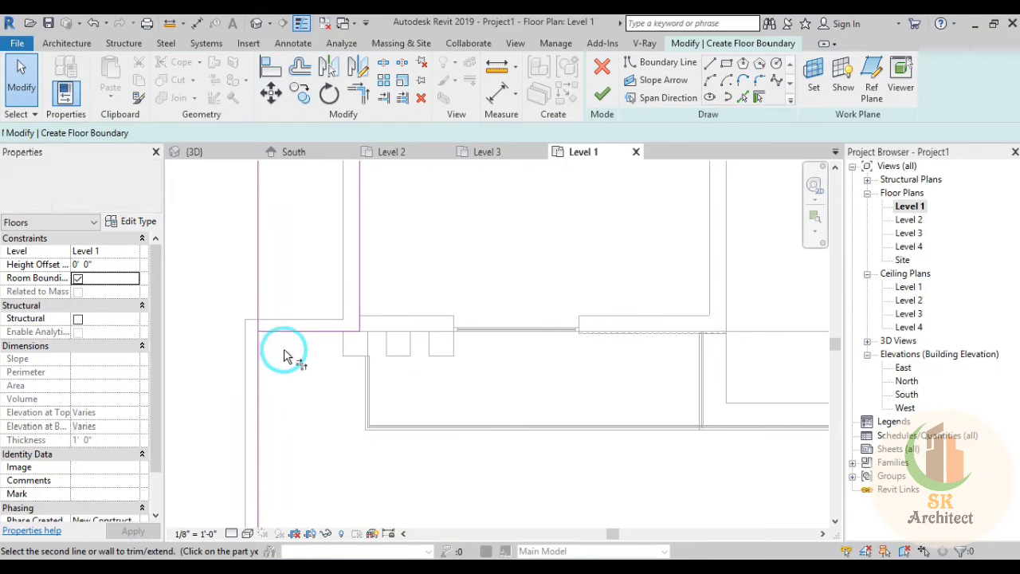
{"action": "left_click", "coordinate": [291, 333]}
{"action": "scroll", "coordinate": [266, 394], "scroll_direction": "down", "scroll_amount": 2}
Step: Trim the left and top boundary lines at the top-left corner, closing the loop
{"action": "middle_click_drag", "start_coordinate": [269, 401], "coordinate": [410, 251]}
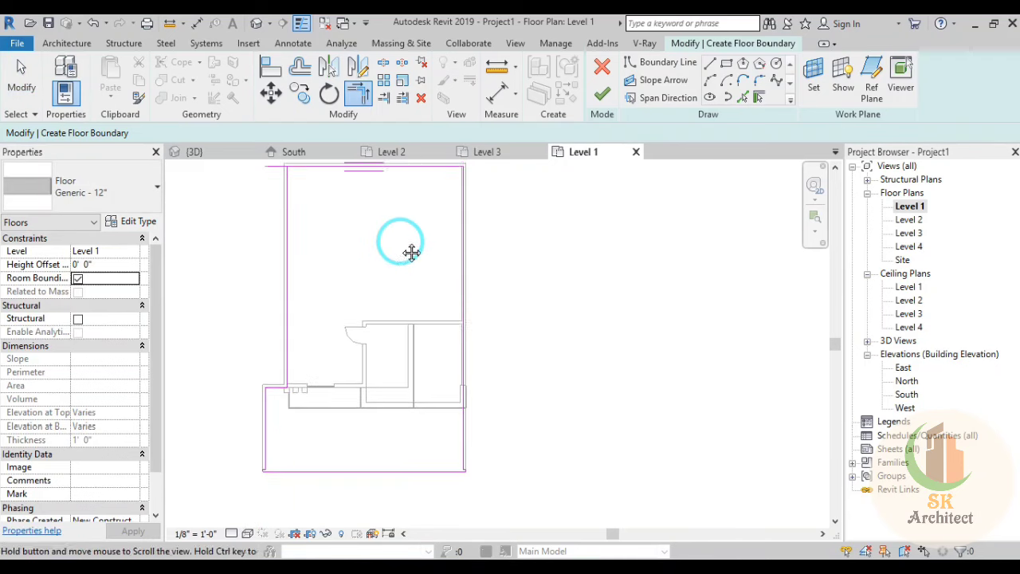
{"action": "scroll", "coordinate": [336, 341], "scroll_direction": "up", "scroll_amount": 3}
{"action": "scroll", "coordinate": [319, 364], "scroll_direction": "up", "scroll_amount": 2}
{"action": "left_click", "coordinate": [295, 391]}
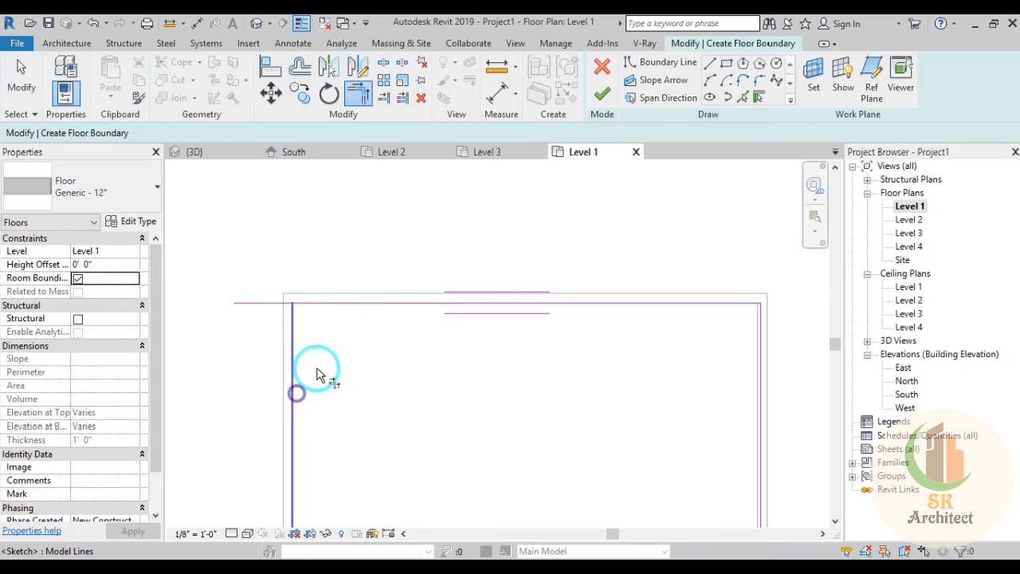
{"action": "left_click", "coordinate": [357, 302]}
{"action": "scroll", "coordinate": [391, 428], "scroll_direction": "down", "scroll_amount": 3}
{"action": "middle_click_drag", "start_coordinate": [403, 393], "coordinate": [470, 291]}
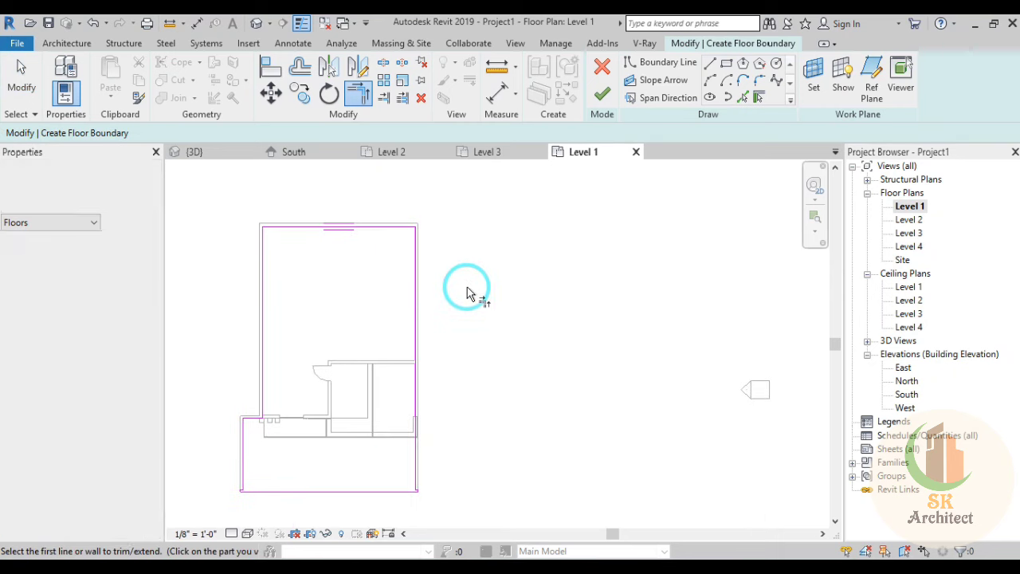
{"action": "scroll", "coordinate": [369, 267], "scroll_direction": "up", "scroll_amount": 3}
{"action": "scroll", "coordinate": [369, 267], "scroll_direction": "up", "scroll_amount": 2}
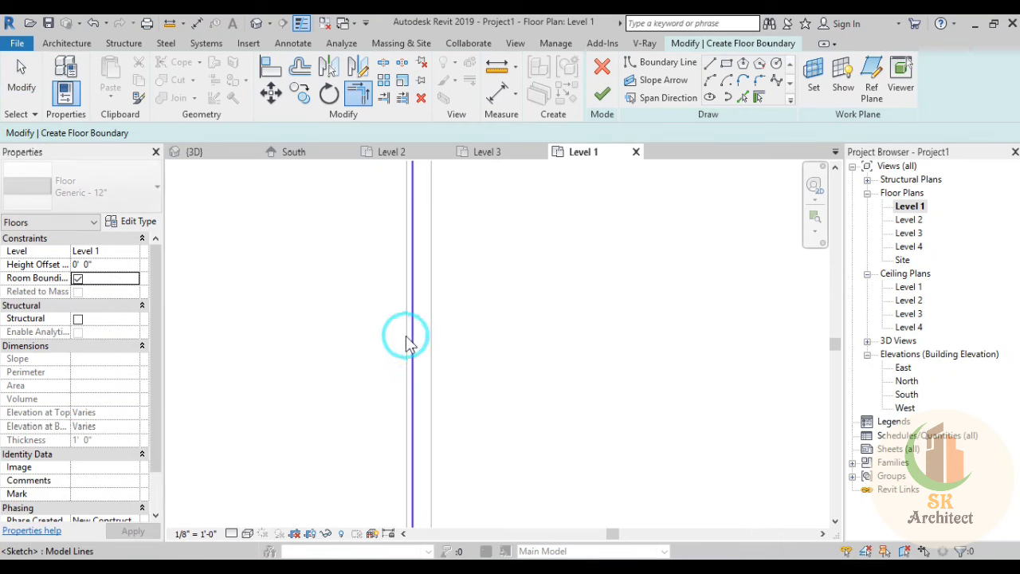
{"action": "key", "text": "Escape"}
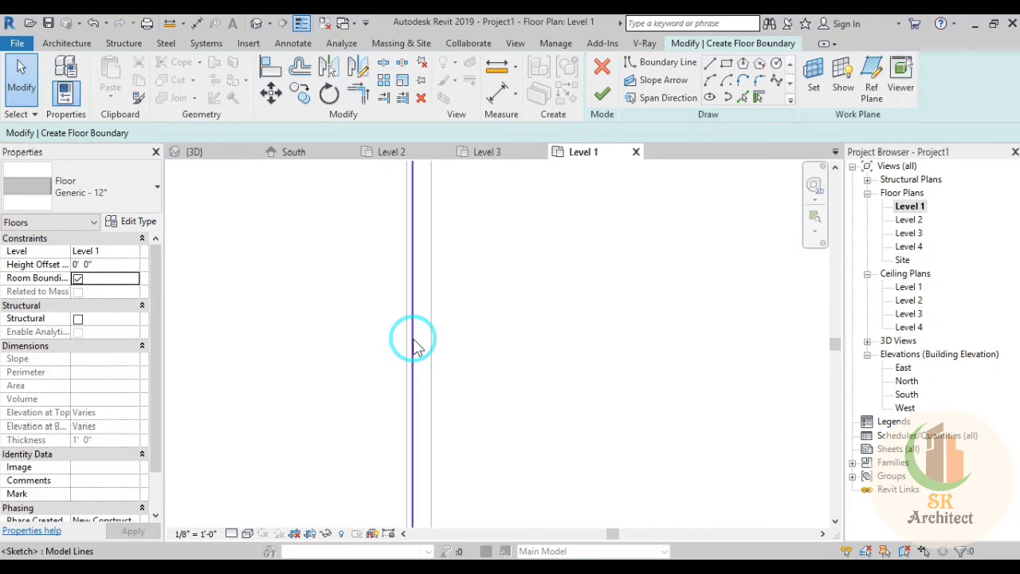
{"action": "scroll", "coordinate": [414, 344], "scroll_direction": "down", "scroll_amount": 2}
{"action": "scroll", "coordinate": [430, 367], "scroll_direction": "down", "scroll_amount": 2}
{"action": "middle_click_drag", "start_coordinate": [460, 410], "coordinate": [483, 376]}
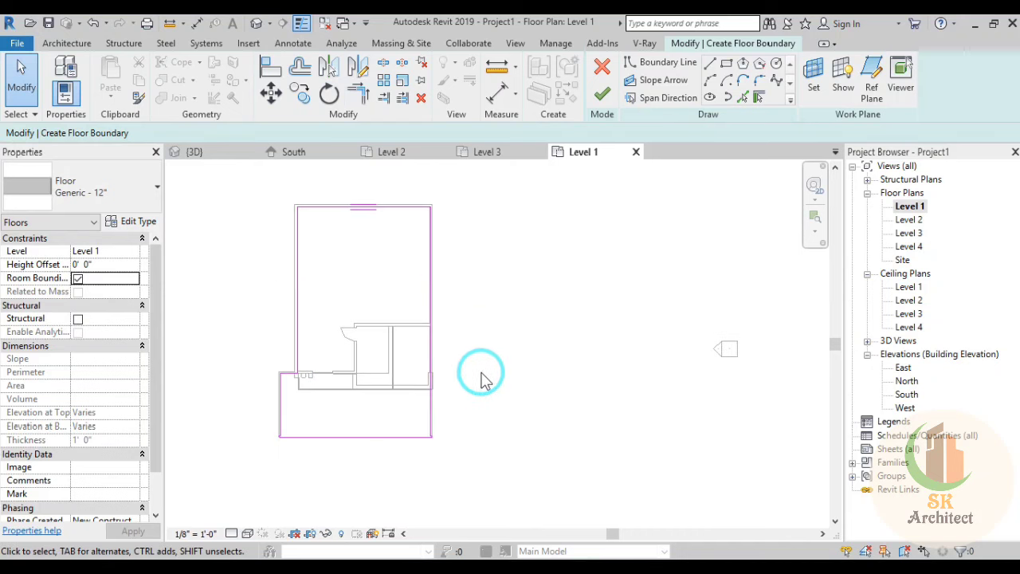
{"action": "scroll", "coordinate": [455, 476], "scroll_direction": "up", "scroll_amount": 1}
Step: Finish the Level 1 floor sketch and switch to the 3D view of the house
{"action": "left_click", "coordinate": [606, 96]}
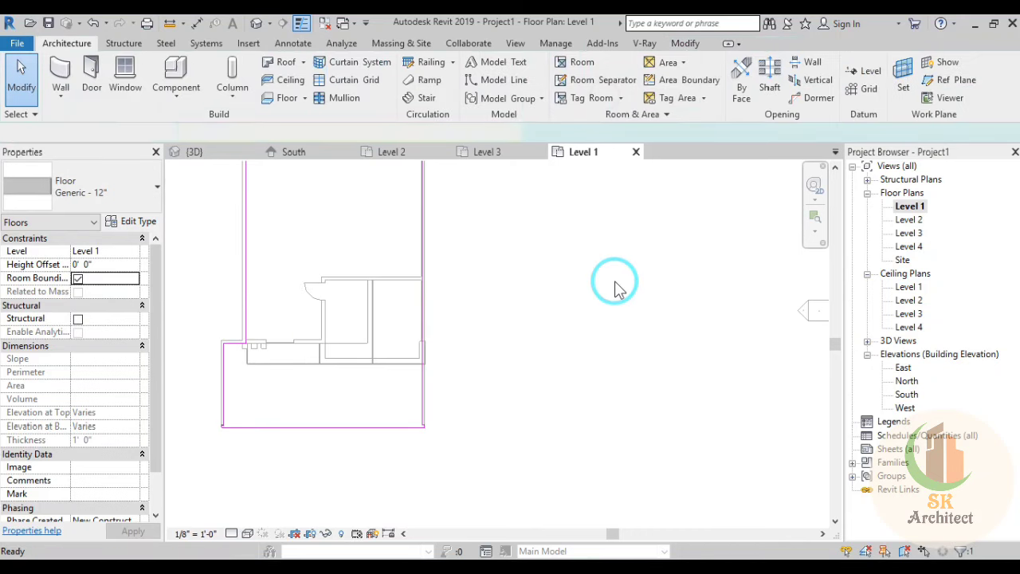
{"action": "left_click", "coordinate": [615, 280]}
{"action": "middle_click_drag", "start_coordinate": [619, 449], "coordinate": [668, 448]}
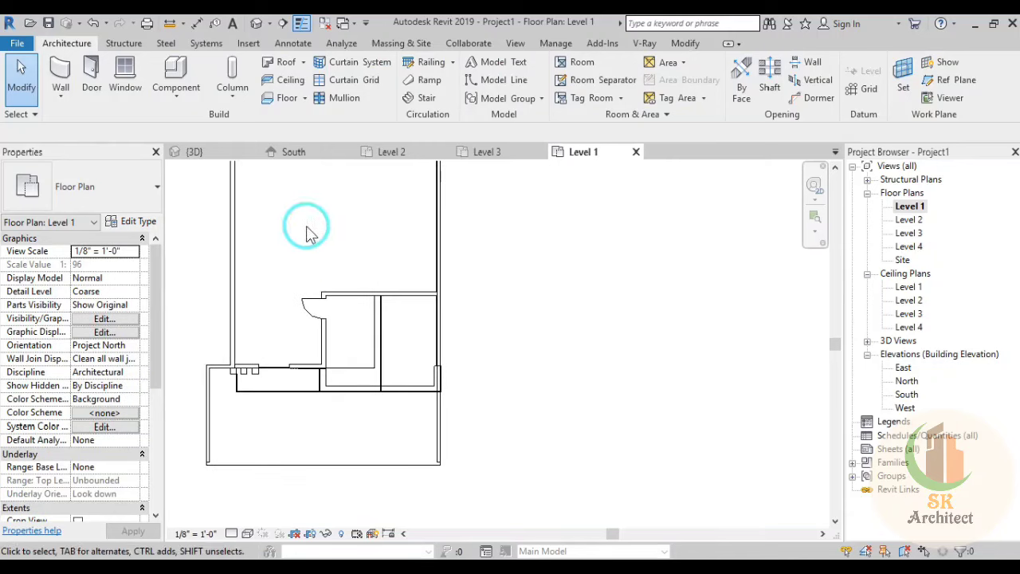
{"action": "left_click", "coordinate": [194, 152]}
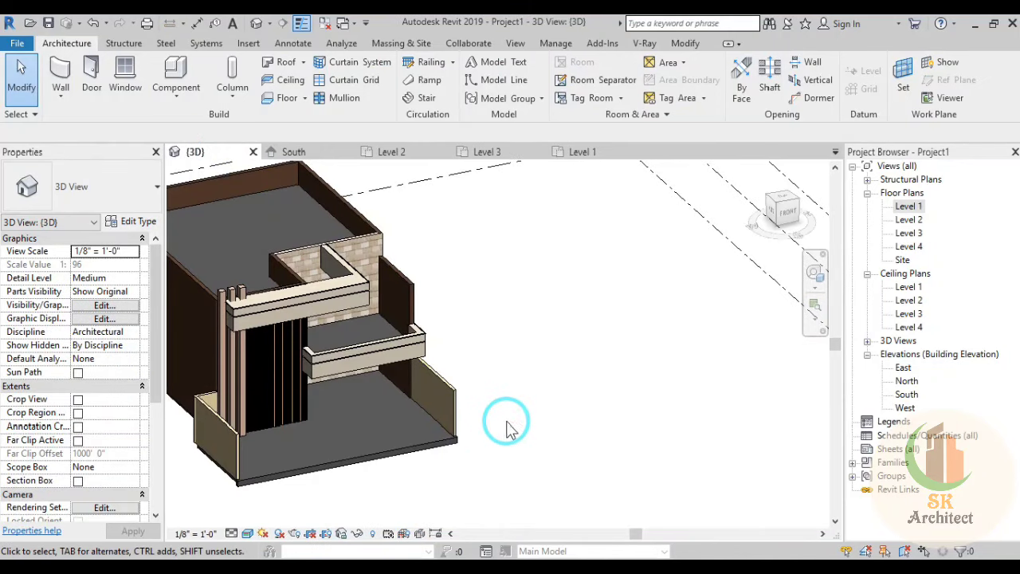
Step: Select several exterior walls around the building, then clear that selection
{"action": "mouse_move", "coordinate": [510, 428]}
{"action": "middle_mouse_down", "text": "shift"}
{"action": "mouse_move", "coordinate": [289, 391]}
{"action": "mouse_move", "coordinate": [349, 392]}
{"action": "mouse_move", "coordinate": [220, 356]}
{"action": "mouse_move", "coordinate": [569, 439]}
{"action": "mouse_move", "coordinate": [733, 358]}
{"action": "mouse_move", "coordinate": [371, 223]}
{"action": "middle_mouse_up", "text": "shift"}
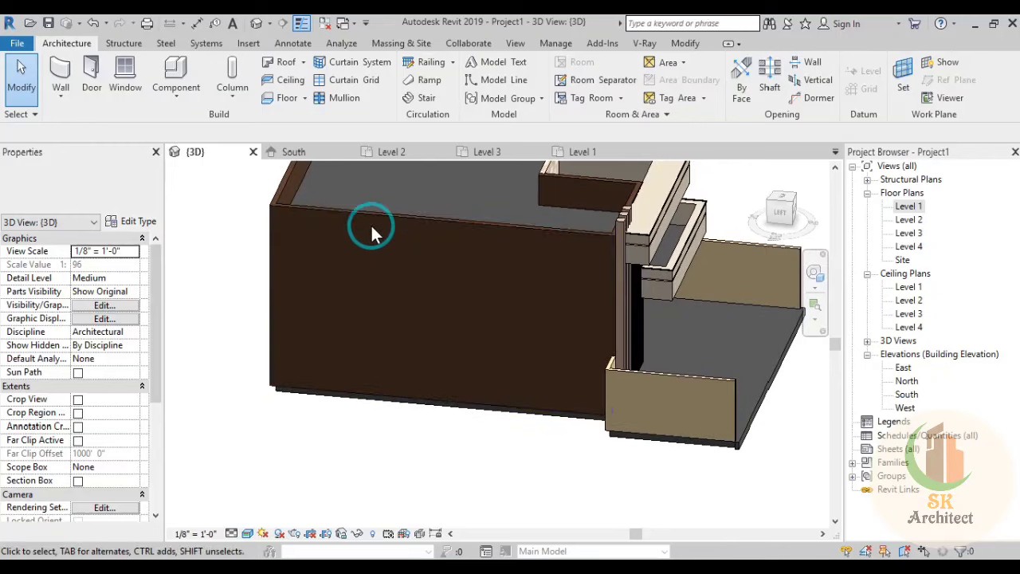
{"action": "left_click", "coordinate": [410, 465]}
{"action": "middle_click_drag", "start_coordinate": [308, 452], "coordinate": [585, 489], "text": "shift"}
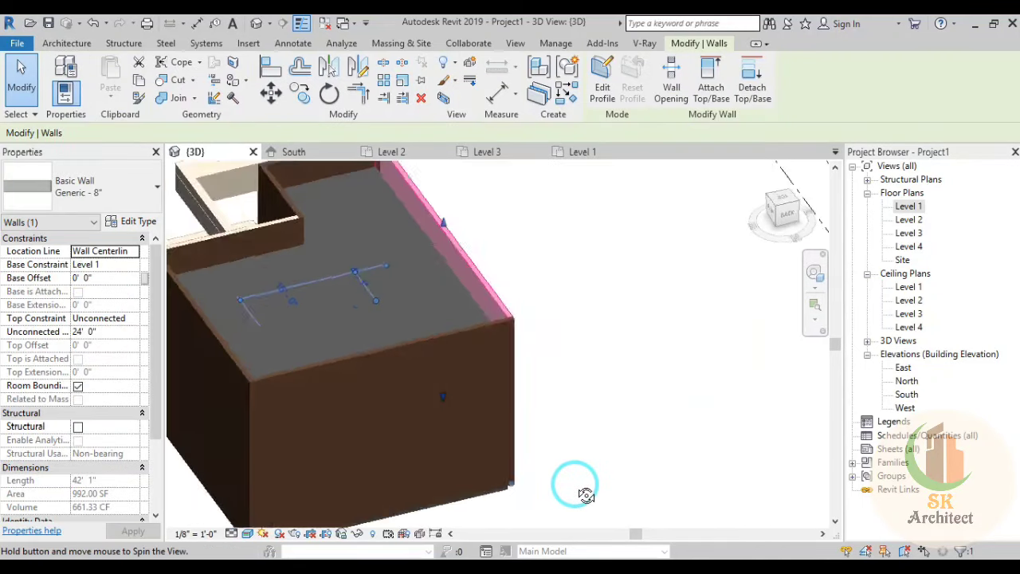
{"action": "left_click", "coordinate": [249, 367], "text": "ctrl"}
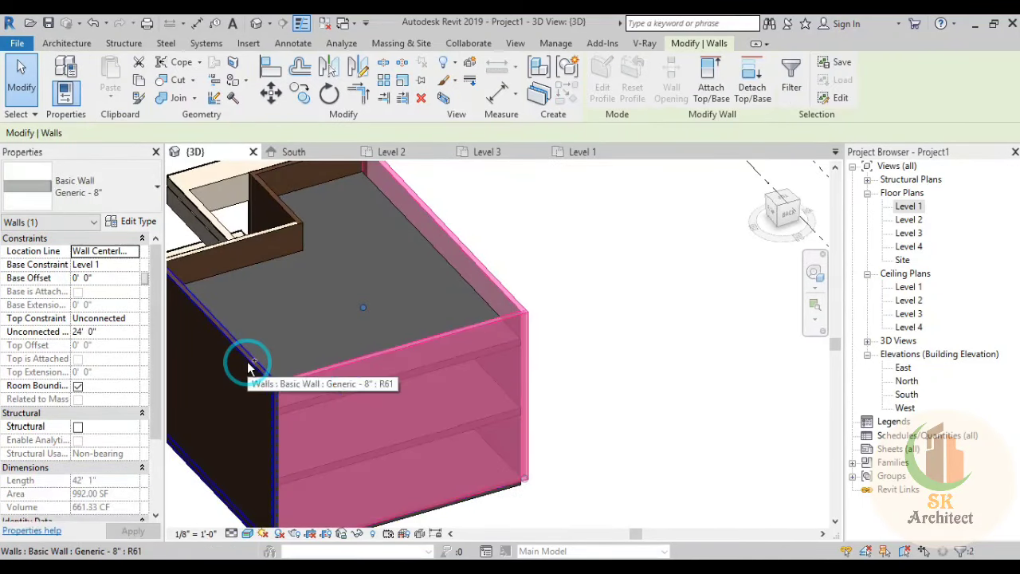
{"action": "middle_click_drag", "start_coordinate": [659, 383], "coordinate": [650, 381], "text": "shift"}
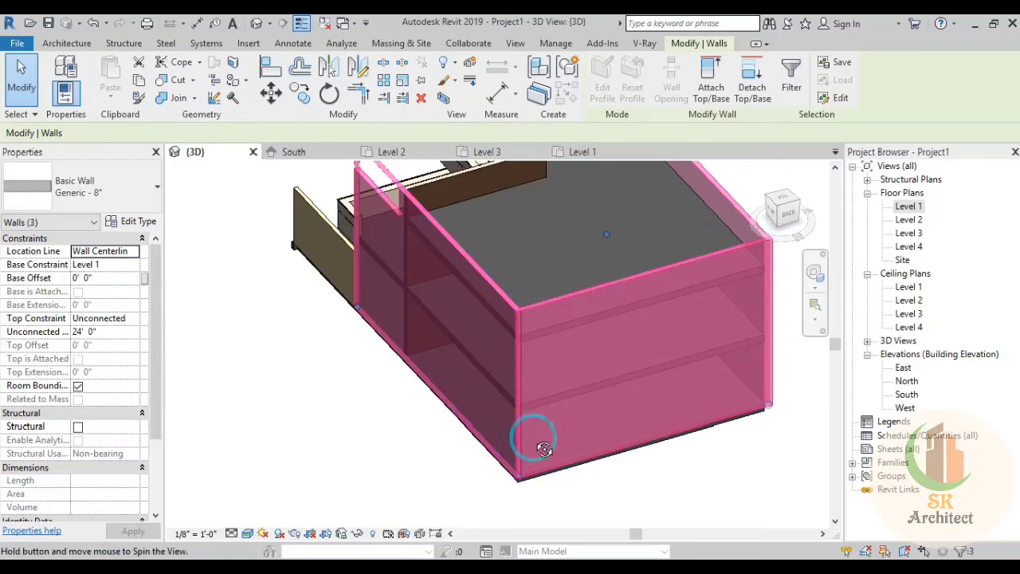
{"action": "middle_click_drag", "start_coordinate": [544, 449], "coordinate": [679, 459], "text": "shift"}
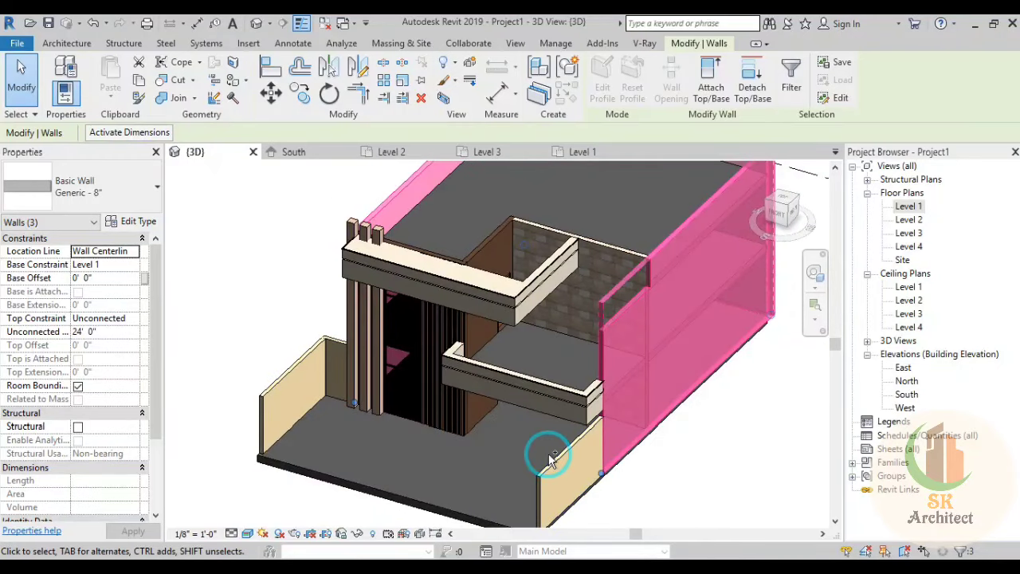
{"action": "left_click", "coordinate": [555, 464], "text": "ctrl"}
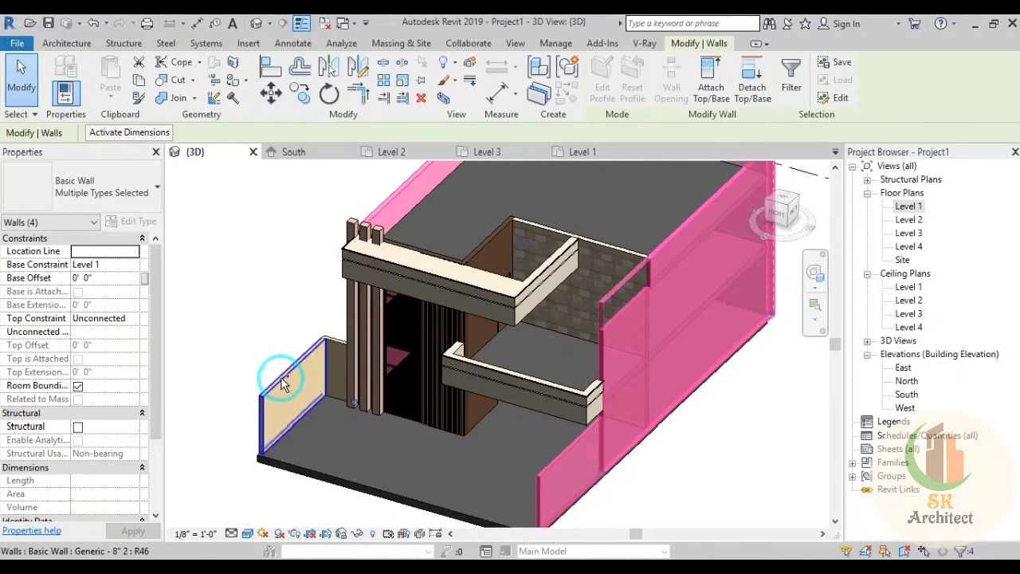
{"action": "left_click", "coordinate": [280, 377], "text": "ctrl"}
{"action": "middle_click_drag", "start_coordinate": [239, 471], "coordinate": [471, 429], "text": "shift"}
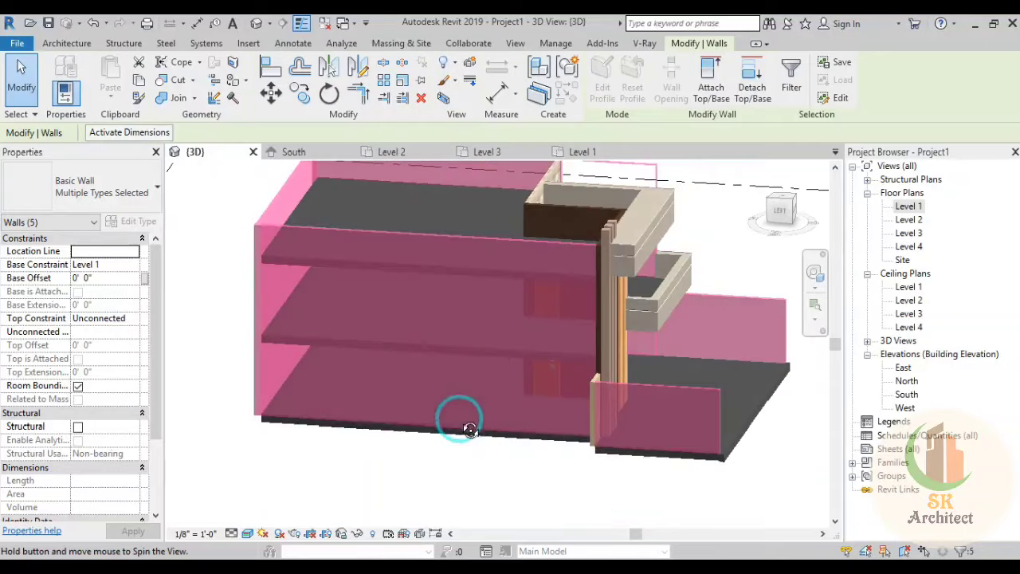
{"action": "middle_click_drag", "start_coordinate": [405, 481], "coordinate": [676, 393], "text": "shift"}
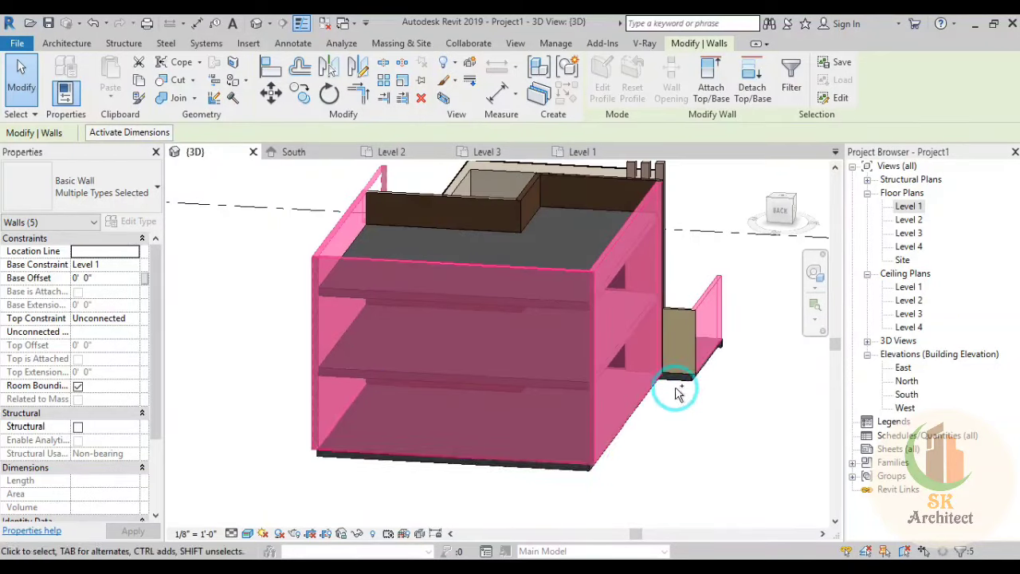
{"action": "left_click", "coordinate": [680, 312], "text": "ctrl"}
{"action": "type", "text": "-1"}
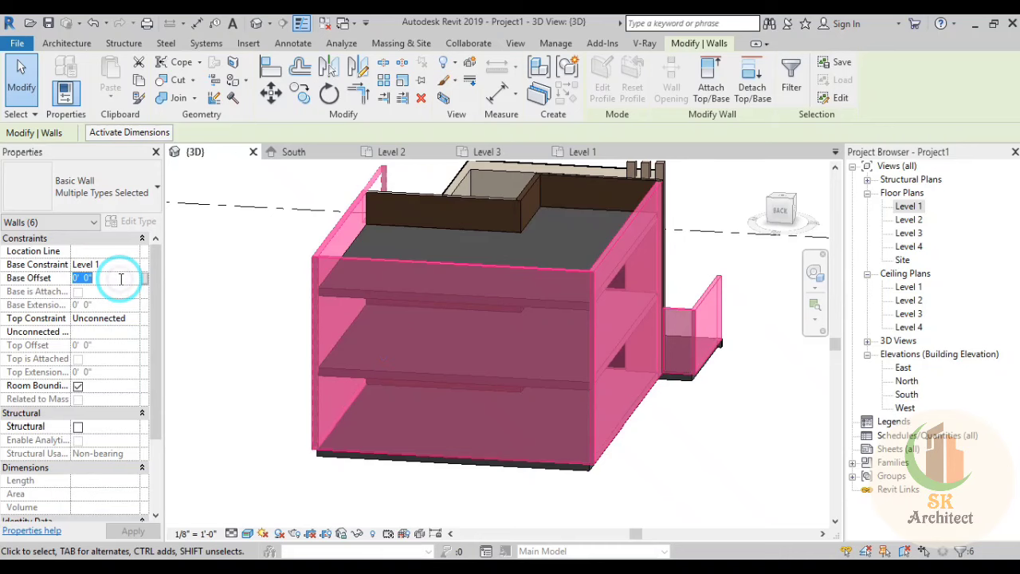
{"action": "left_click", "coordinate": [194, 311]}
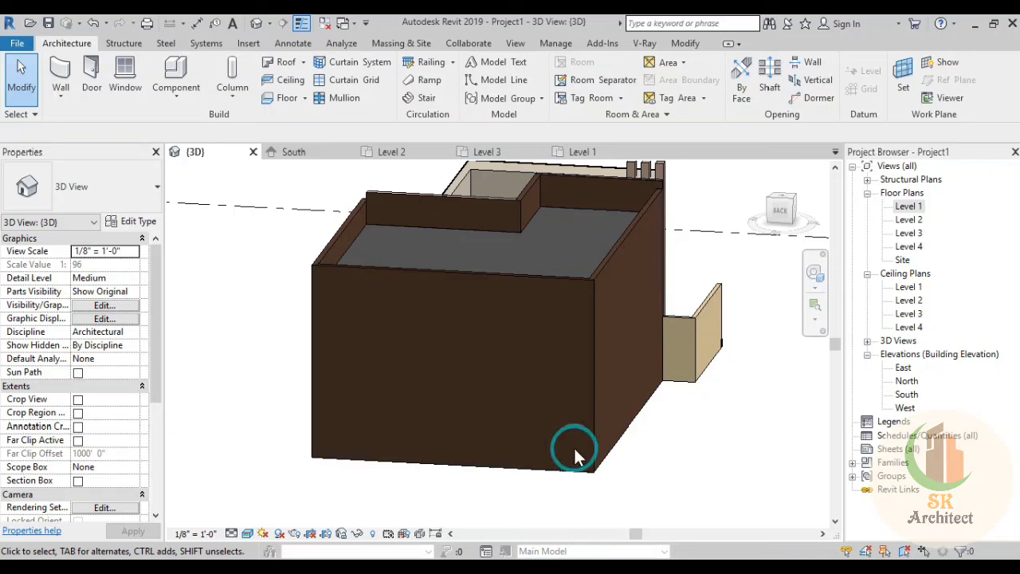
Step: Select the five main house walls and change their Unconnected Height from 24' 0" to 25' 0"
{"action": "mouse_move", "coordinate": [652, 454]}
{"action": "middle_mouse_down", "text": "shift"}
{"action": "mouse_move", "coordinate": [558, 478]}
{"action": "mouse_move", "coordinate": [556, 294]}
{"action": "middle_mouse_up", "text": "shift"}
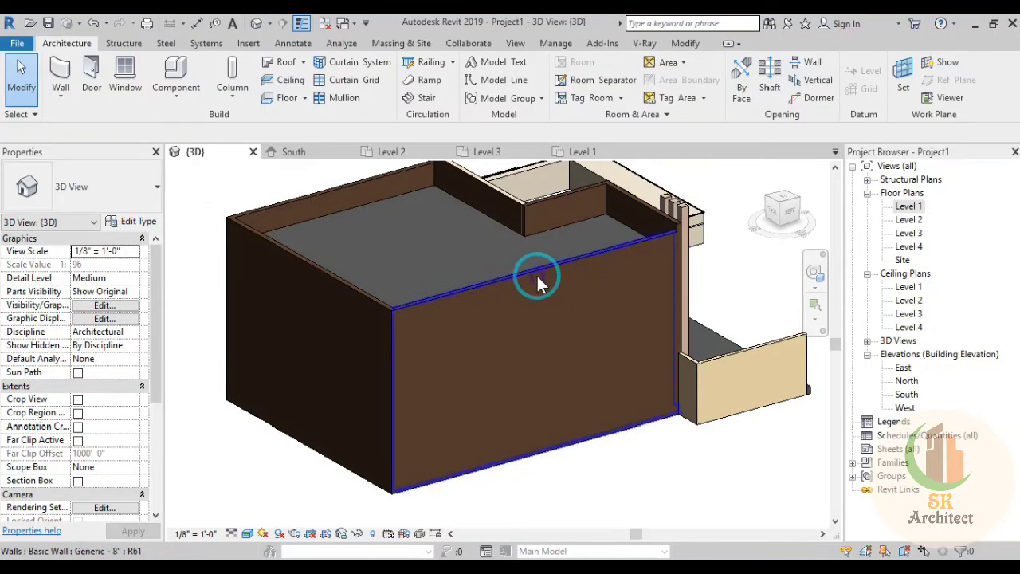
{"action": "left_click", "coordinate": [356, 301]}
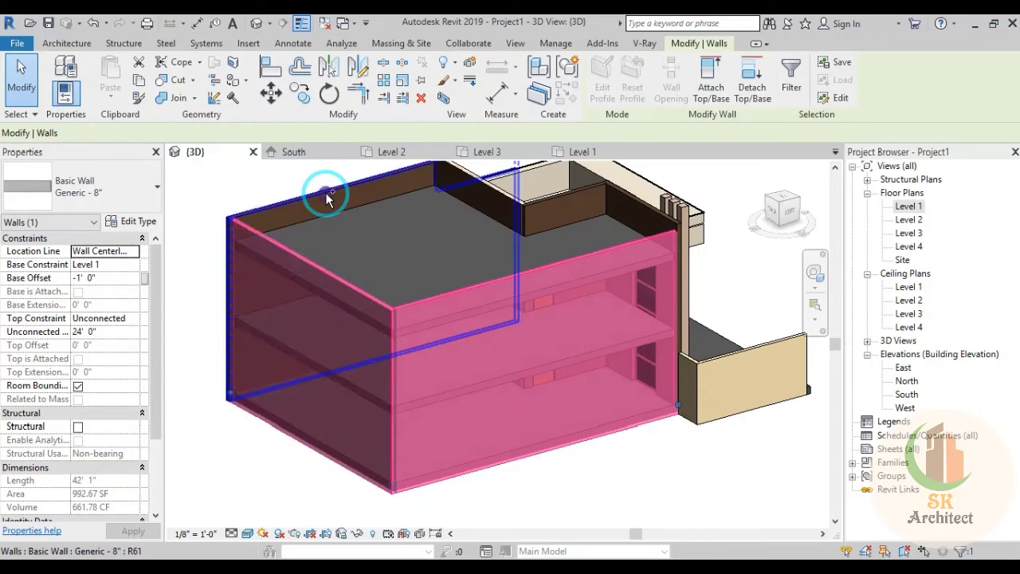
{"action": "left_click", "coordinate": [562, 208]}
{"action": "left_click", "coordinate": [562, 200], "text": "ctrl"}
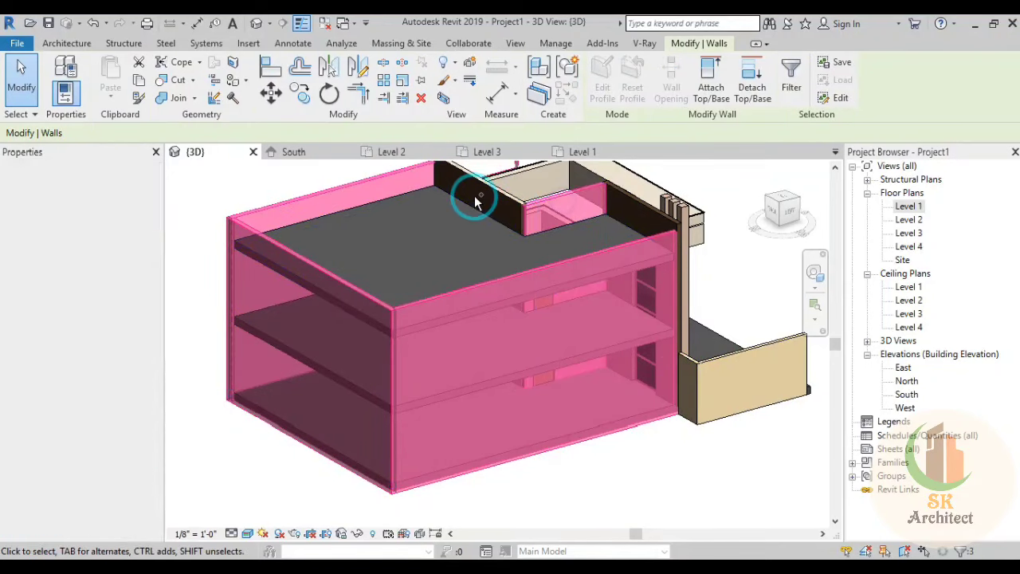
{"action": "left_click", "coordinate": [475, 191], "text": "ctrl"}
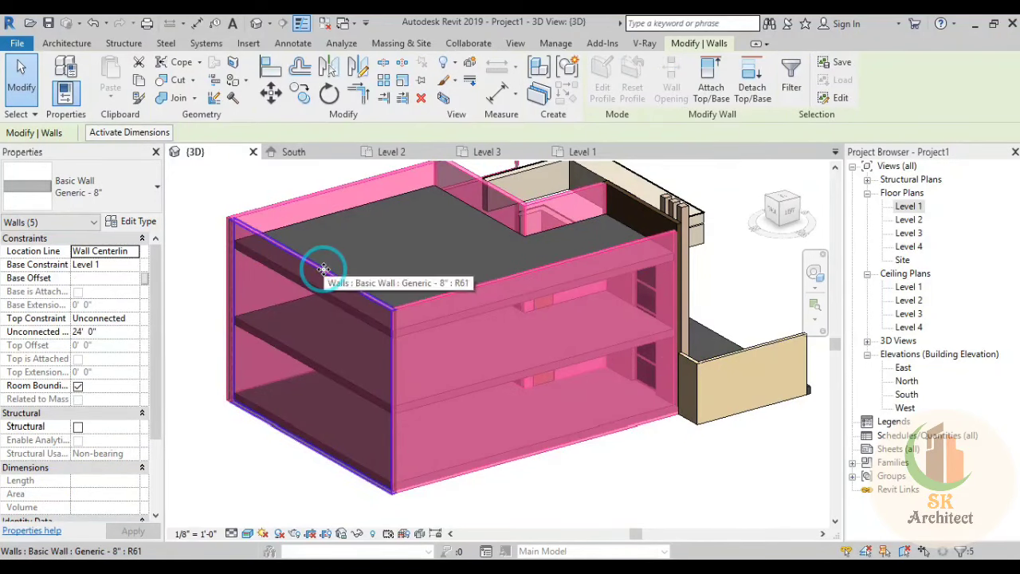
{"action": "left_click", "coordinate": [123, 335]}
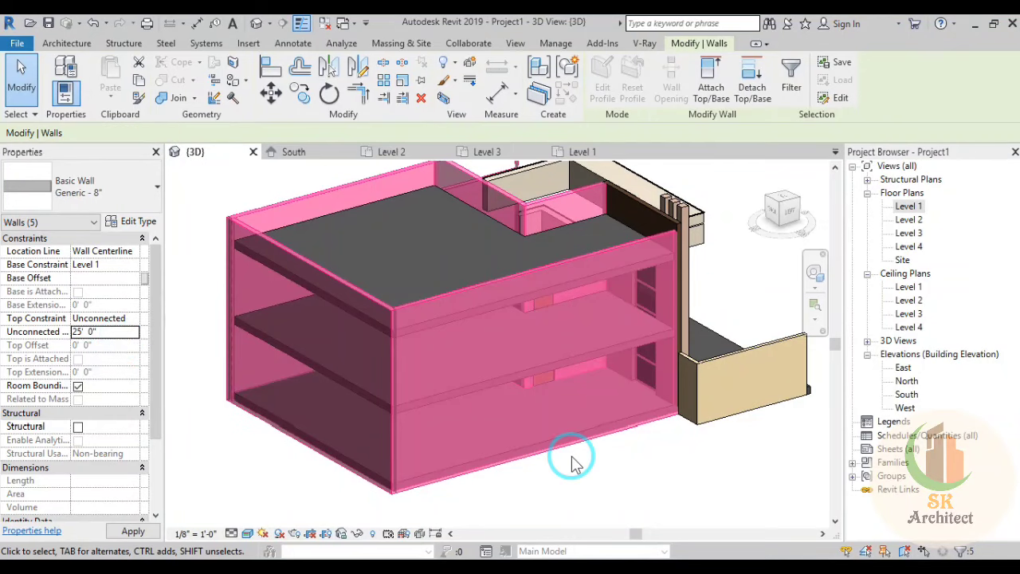
{"action": "left_click", "coordinate": [673, 490]}
{"action": "middle_click_drag", "start_coordinate": [689, 506], "coordinate": [550, 482]}
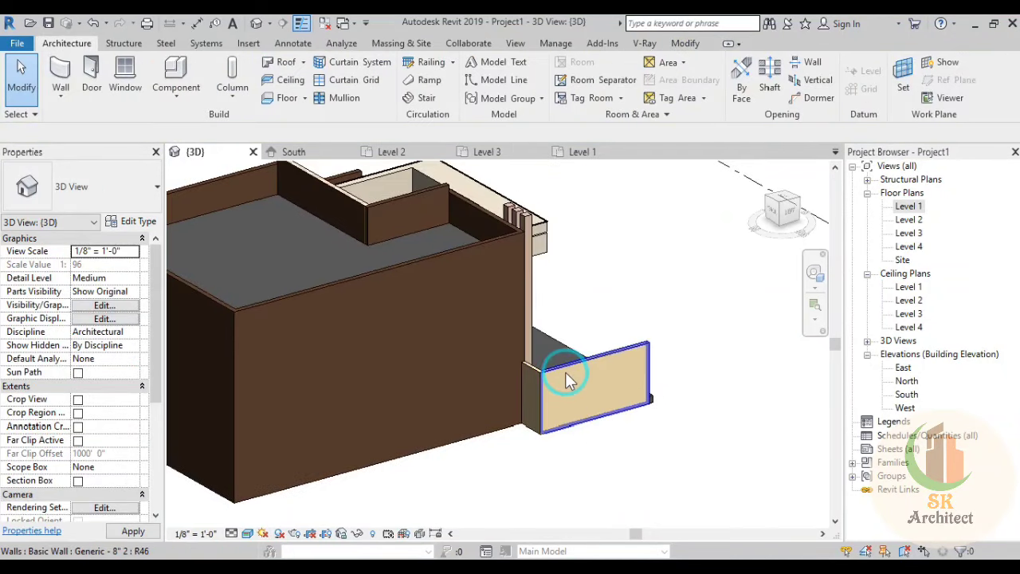
Step: Select two low walls beside the house and apply a new height to them
{"action": "left_click", "coordinate": [528, 387]}
{"action": "mouse_move", "coordinate": [712, 444]}
{"action": "middle_mouse_down", "text": "shift"}
{"action": "mouse_move", "coordinate": [477, 437]}
{"action": "mouse_move", "coordinate": [617, 446]}
{"action": "mouse_move", "coordinate": [258, 383]}
{"action": "middle_mouse_up", "text": "shift"}
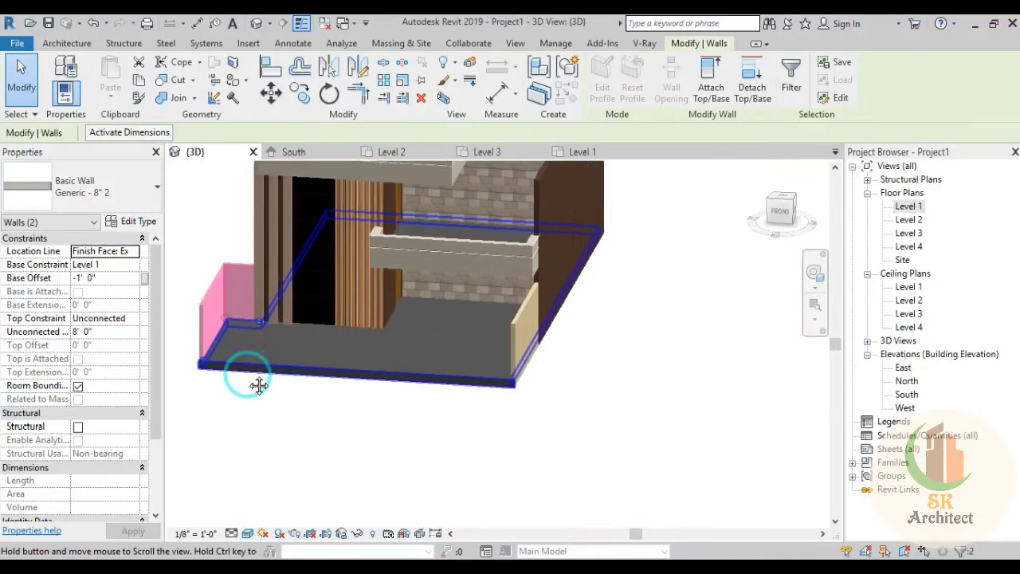
{"action": "left_click", "coordinate": [503, 331], "text": "ctrl"}
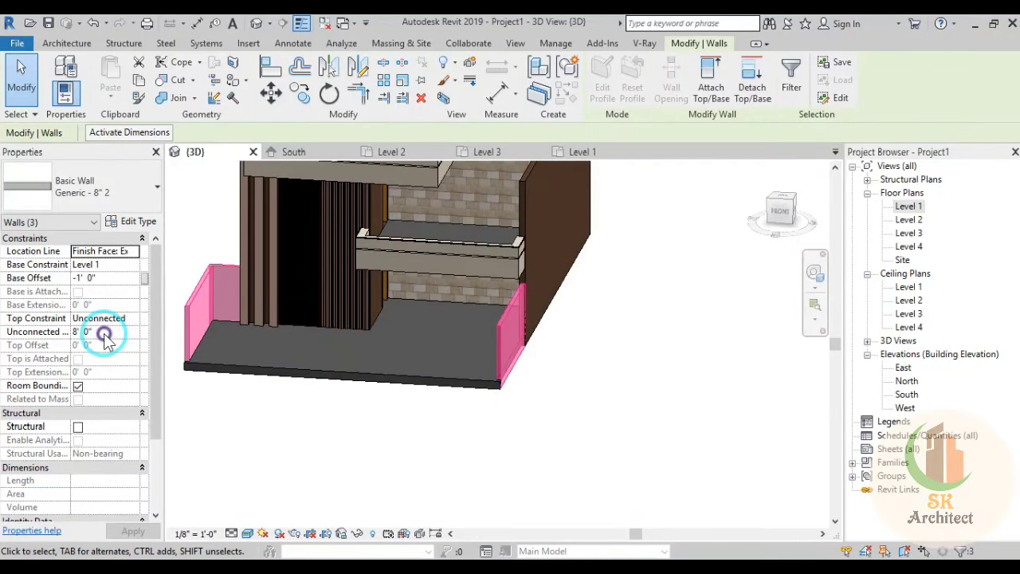
{"action": "left_click", "coordinate": [104, 331]}
{"action": "type", "text": "9"}
{"action": "left_click", "coordinate": [217, 417]}
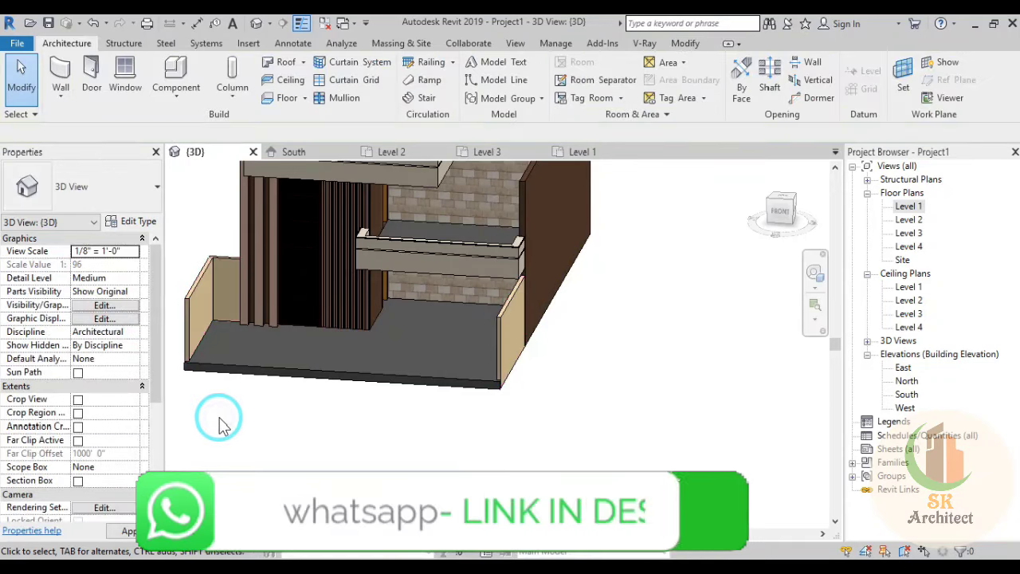
Step: Set the three low yard boundary walls to 8' 0" Unconnected Height, then view the front
{"action": "mouse_move", "coordinate": [278, 417]}
{"action": "middle_mouse_down", "text": "shift"}
{"action": "mouse_move", "coordinate": [353, 365]}
{"action": "mouse_move", "coordinate": [365, 375]}
{"action": "mouse_move", "coordinate": [346, 338]}
{"action": "mouse_move", "coordinate": [356, 338]}
{"action": "mouse_move", "coordinate": [340, 377]}
{"action": "mouse_move", "coordinate": [467, 290]}
{"action": "middle_mouse_up", "text": "shift"}
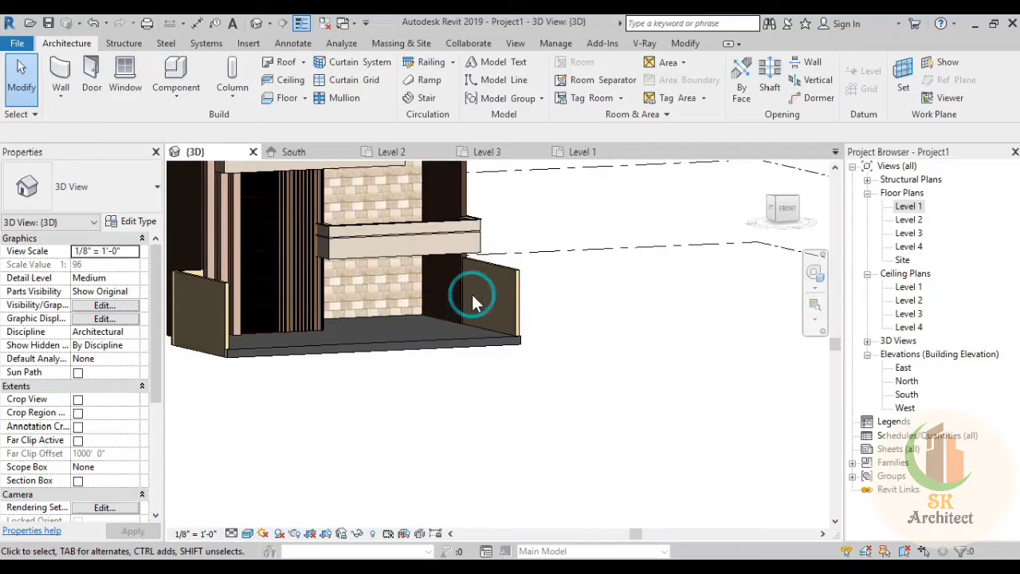
{"action": "left_click", "coordinate": [376, 390]}
{"action": "mouse_move", "coordinate": [376, 391]}
{"action": "middle_mouse_down", "text": "shift"}
{"action": "mouse_move", "coordinate": [510, 426]}
{"action": "mouse_move", "coordinate": [503, 433]}
{"action": "mouse_move", "coordinate": [358, 337]}
{"action": "middle_mouse_up", "text": "shift"}
{"action": "left_click", "coordinate": [361, 331], "text": "ctrl"}
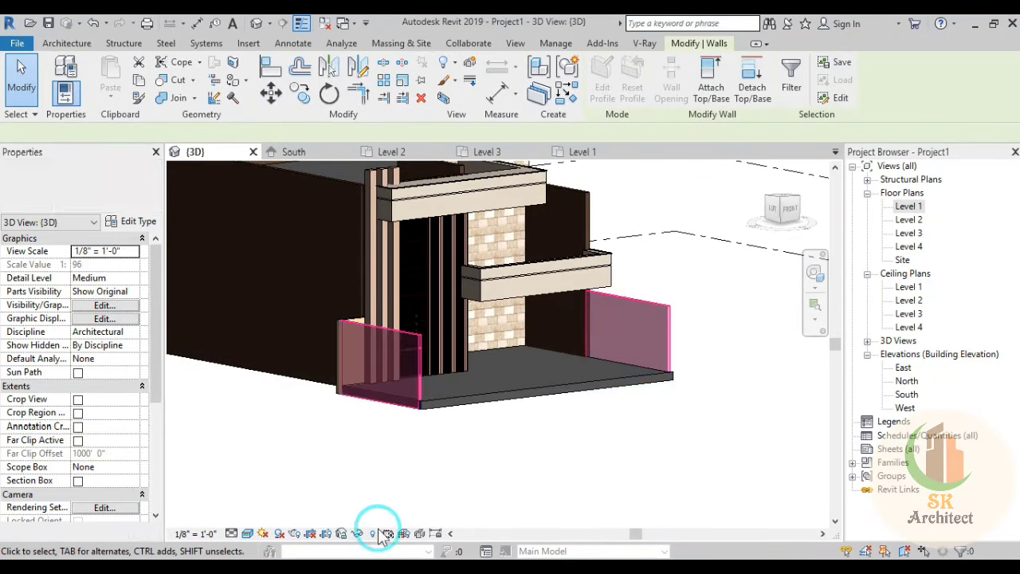
{"action": "mouse_move", "coordinate": [376, 519]}
{"action": "middle_mouse_down", "text": "shift"}
{"action": "mouse_move", "coordinate": [507, 486]}
{"action": "mouse_move", "coordinate": [475, 422]}
{"action": "middle_mouse_up", "text": "shift"}
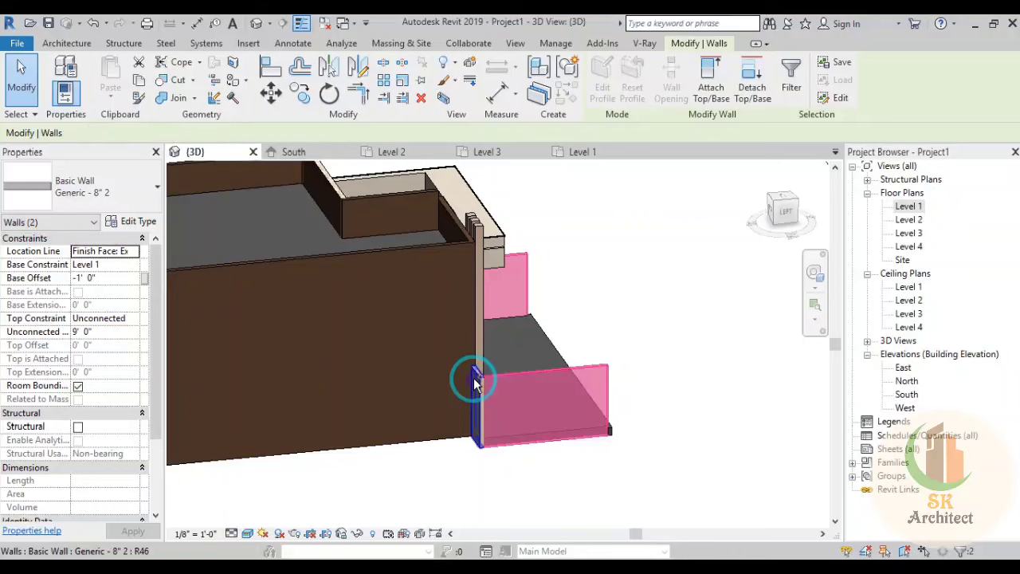
{"action": "left_click", "coordinate": [475, 383], "text": "ctrl"}
{"action": "type", "text": "8"}
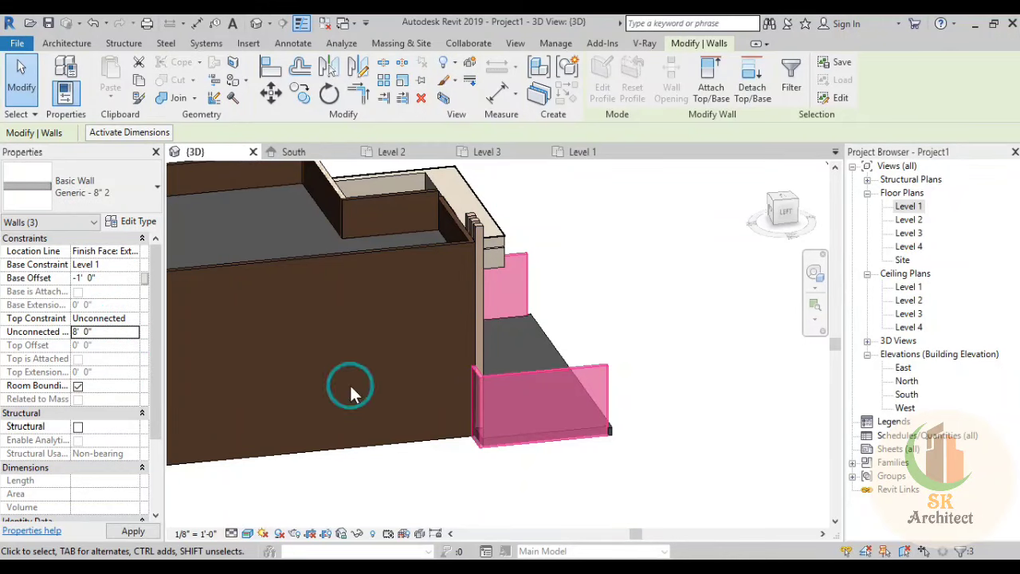
{"action": "left_click", "coordinate": [649, 310]}
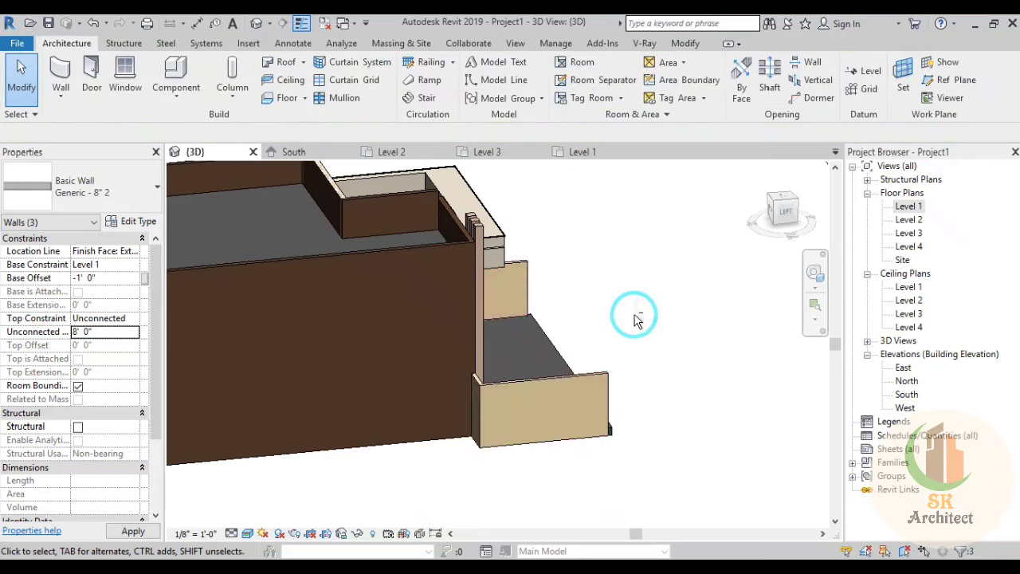
{"action": "mouse_move", "coordinate": [638, 314]}
{"action": "middle_mouse_down", "text": "shift"}
{"action": "mouse_move", "coordinate": [405, 285]}
{"action": "mouse_move", "coordinate": [461, 289]}
{"action": "middle_mouse_up", "text": "shift"}
{"action": "scroll", "coordinate": [563, 441], "scroll_direction": "down", "scroll_amount": 2}
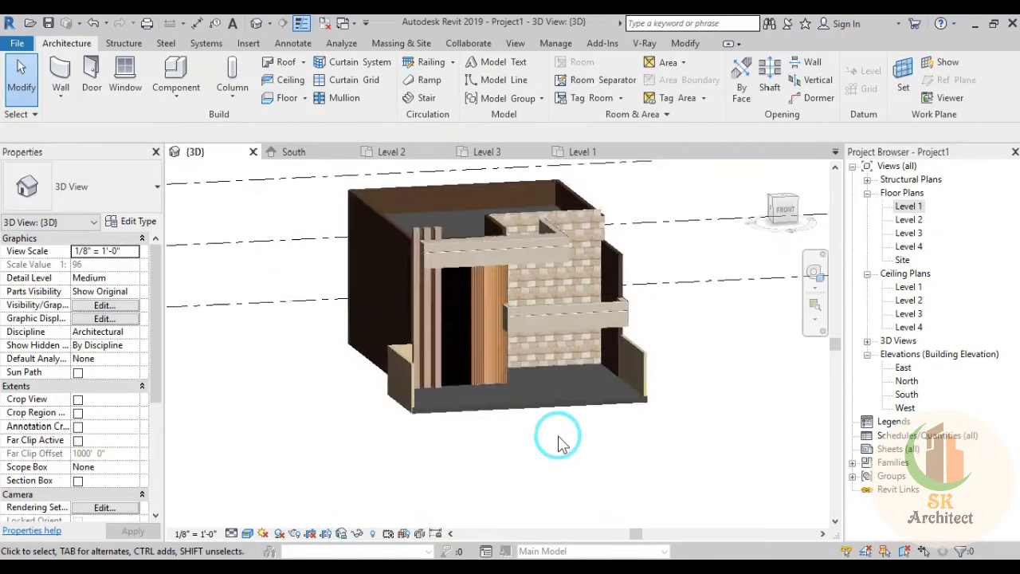
{"action": "mouse_move", "coordinate": [558, 439]}
{"action": "middle_mouse_down", "text": "shift"}
{"action": "mouse_move", "coordinate": [478, 434]}
{"action": "mouse_move", "coordinate": [505, 471]}
{"action": "mouse_move", "coordinate": [586, 470]}
{"action": "middle_mouse_up", "text": "shift"}
{"action": "scroll", "coordinate": [478, 434], "scroll_direction": "up", "scroll_amount": 4}
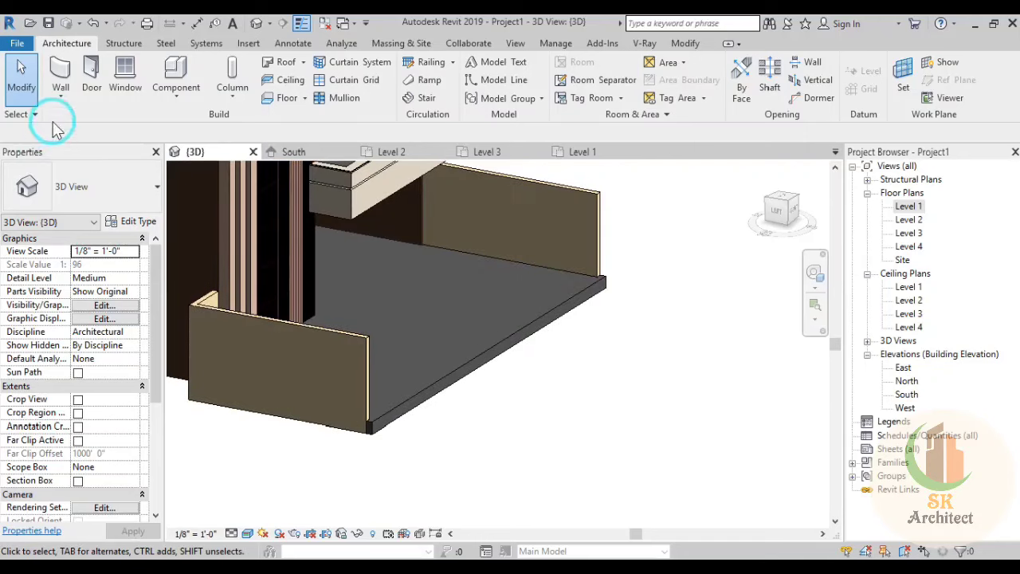
Step: Open and dismiss the Visual Style list, then select the front yard floor slab
{"action": "left_click", "coordinate": [246, 534]}
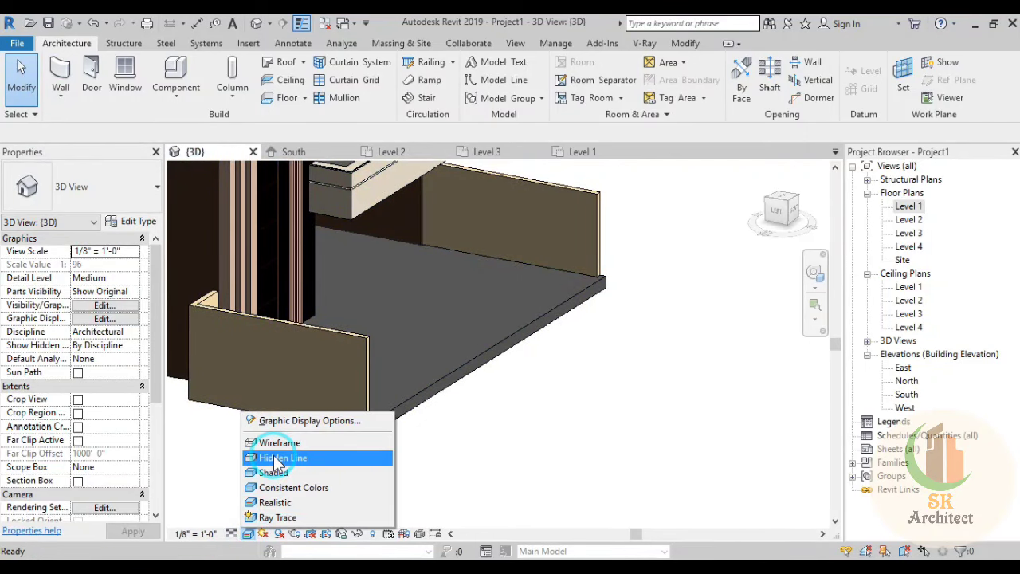
{"action": "left_click", "coordinate": [467, 364]}
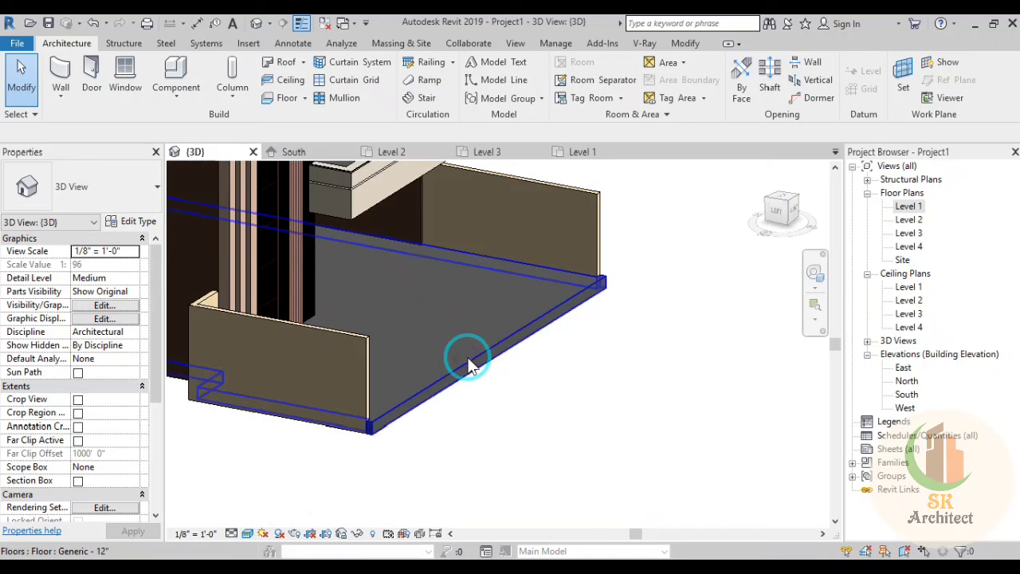
{"action": "left_click", "coordinate": [580, 391]}
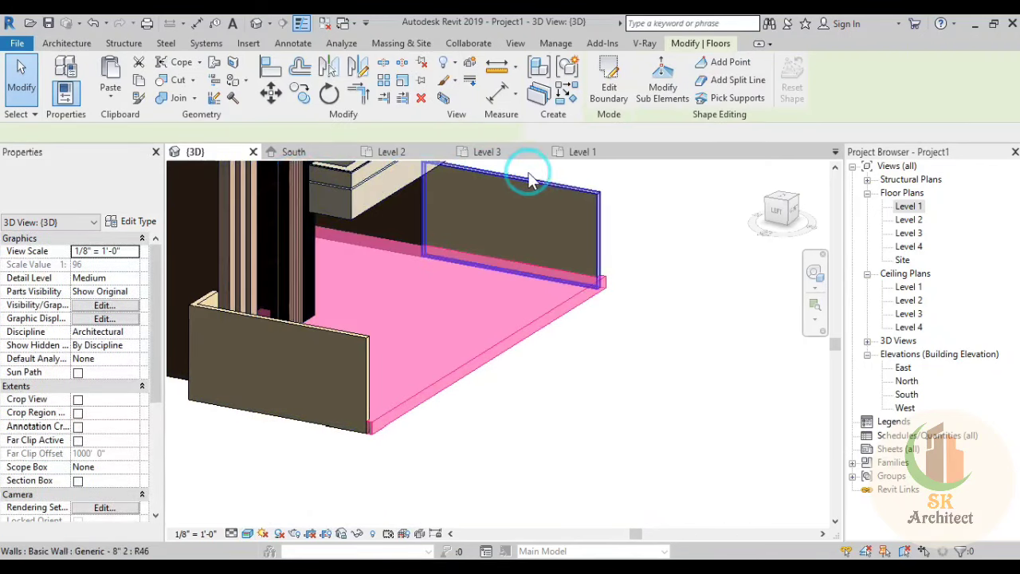
{"action": "left_click", "coordinate": [520, 369]}
Step: Switch to the Level 1 floor plan and zoom to the yard area
{"action": "key", "text": "ctrl+Tab"}
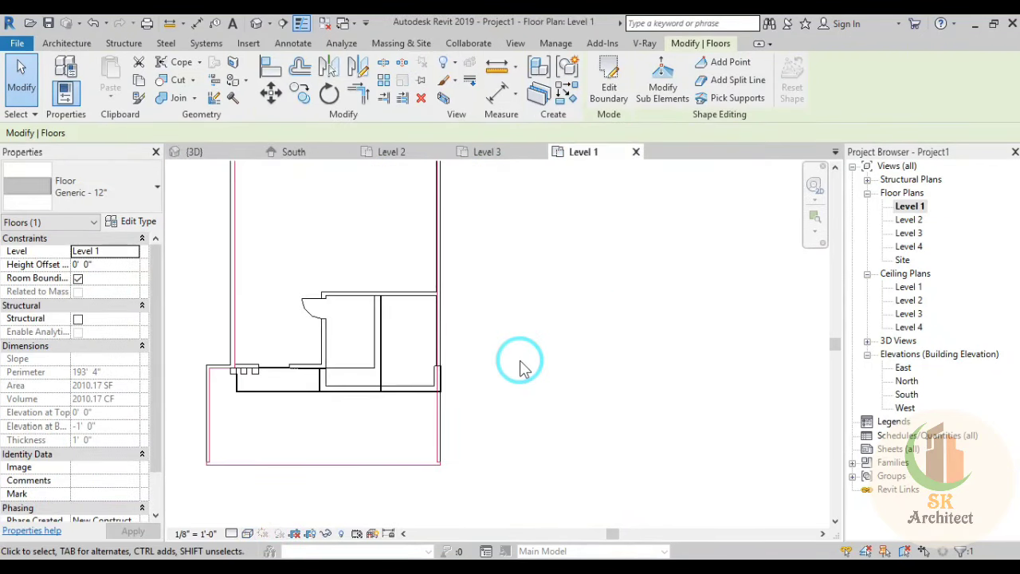
{"action": "scroll", "coordinate": [284, 434], "scroll_direction": "up", "scroll_amount": 3}
{"action": "scroll", "coordinate": [287, 422], "scroll_direction": "up", "scroll_amount": 2}
{"action": "middle_click_drag", "start_coordinate": [290, 417], "coordinate": [429, 458]}
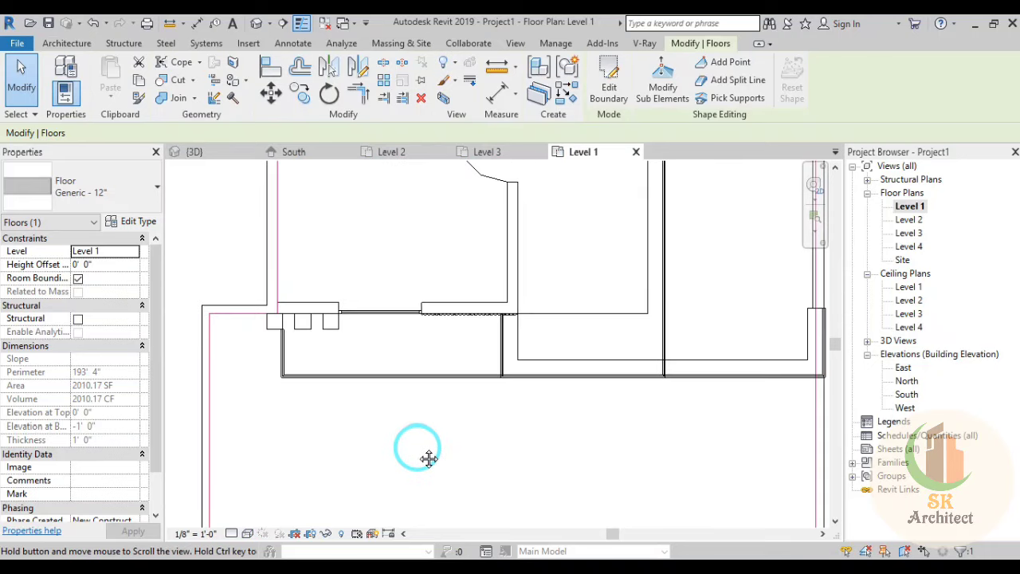
Step: Edit the yard floor's boundary and draw a rectangle from the wall corner to its opposite corner
{"action": "left_click", "coordinate": [606, 76]}
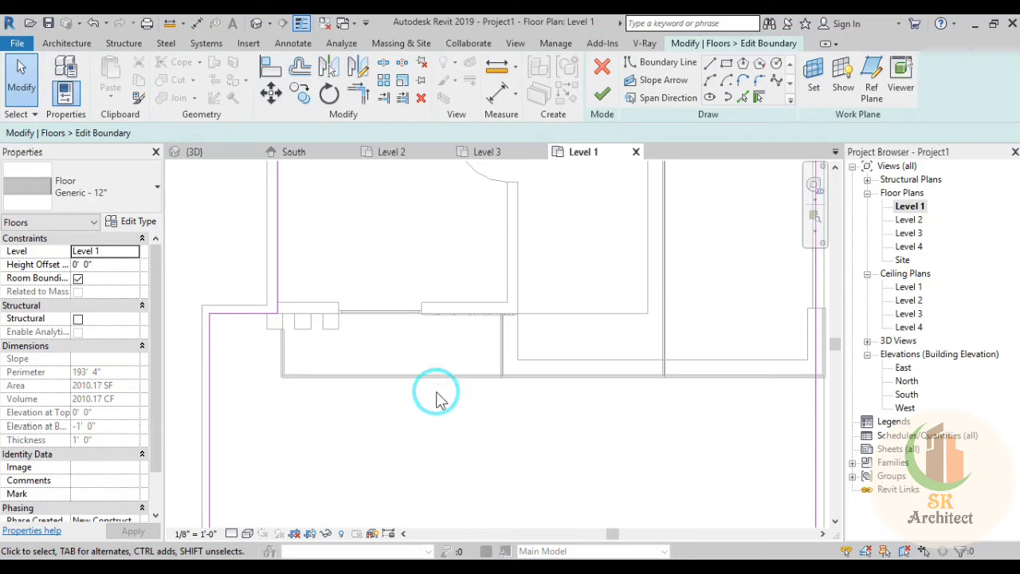
{"action": "scroll", "coordinate": [407, 418], "scroll_direction": "down", "scroll_amount": 1}
{"action": "scroll", "coordinate": [406, 418], "scroll_direction": "down", "scroll_amount": 1}
{"action": "scroll", "coordinate": [406, 427], "scroll_direction": "down", "scroll_amount": 1}
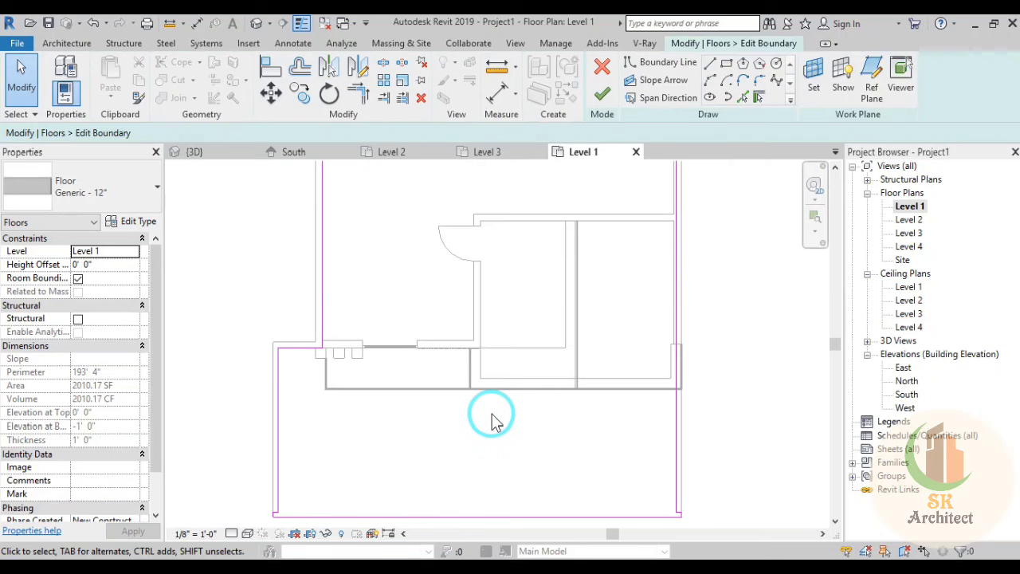
{"action": "middle_click_drag", "start_coordinate": [492, 421], "coordinate": [444, 428]}
{"action": "scroll", "coordinate": [335, 428], "scroll_direction": "up", "scroll_amount": 2}
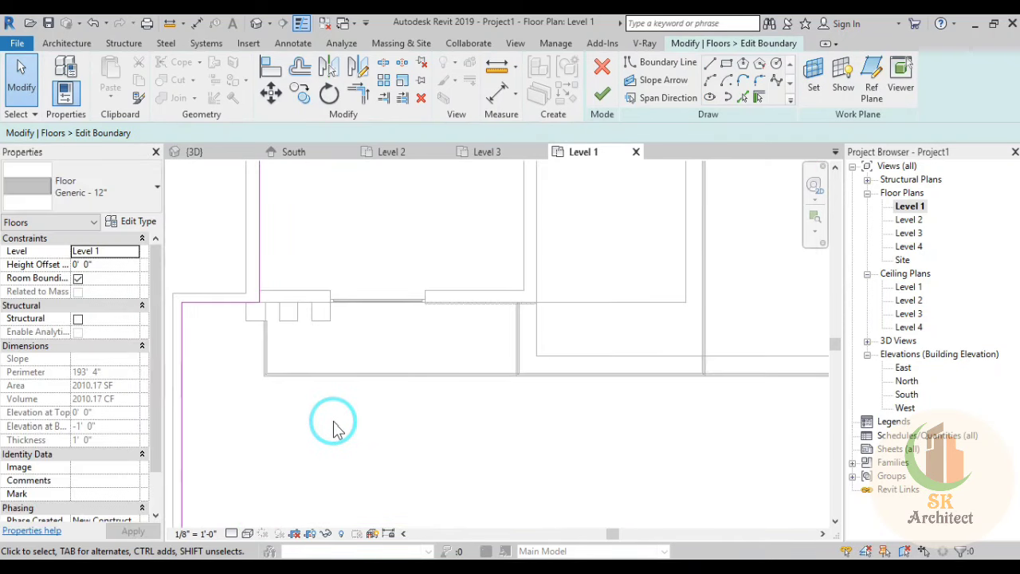
{"action": "left_click", "coordinate": [727, 68]}
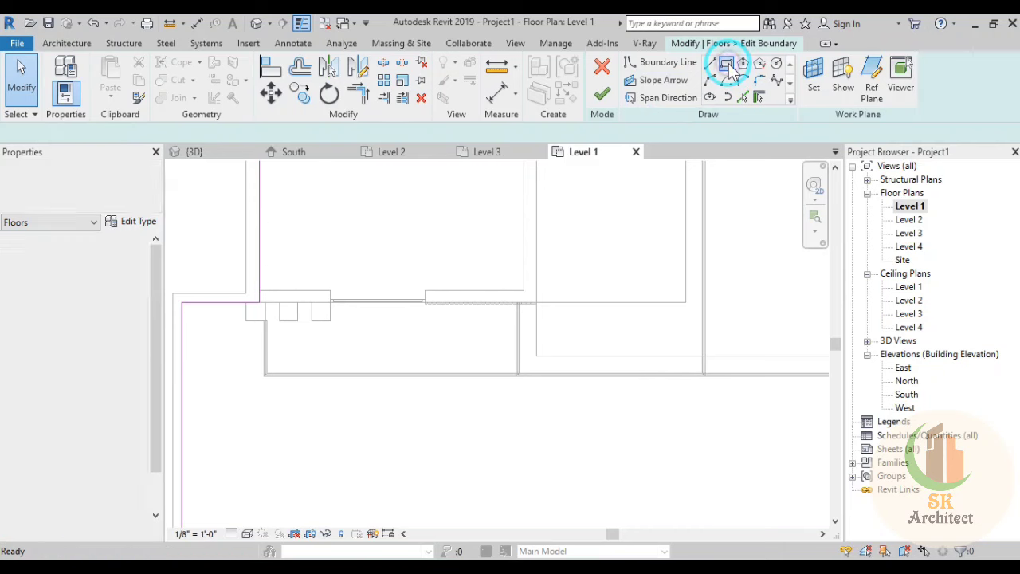
{"action": "left_click", "coordinate": [219, 319]}
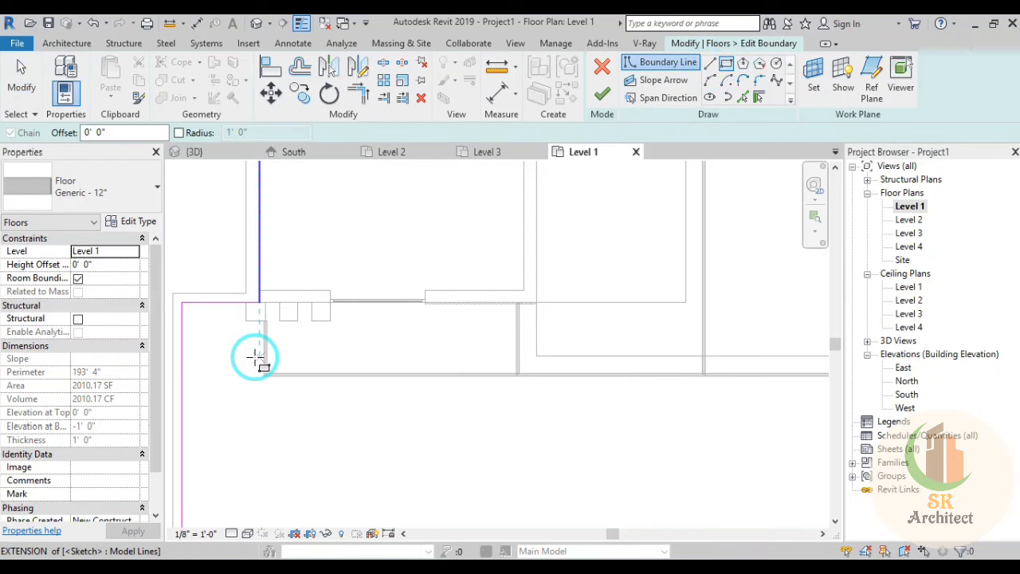
{"action": "scroll", "coordinate": [255, 358], "scroll_direction": "up", "scroll_amount": 2}
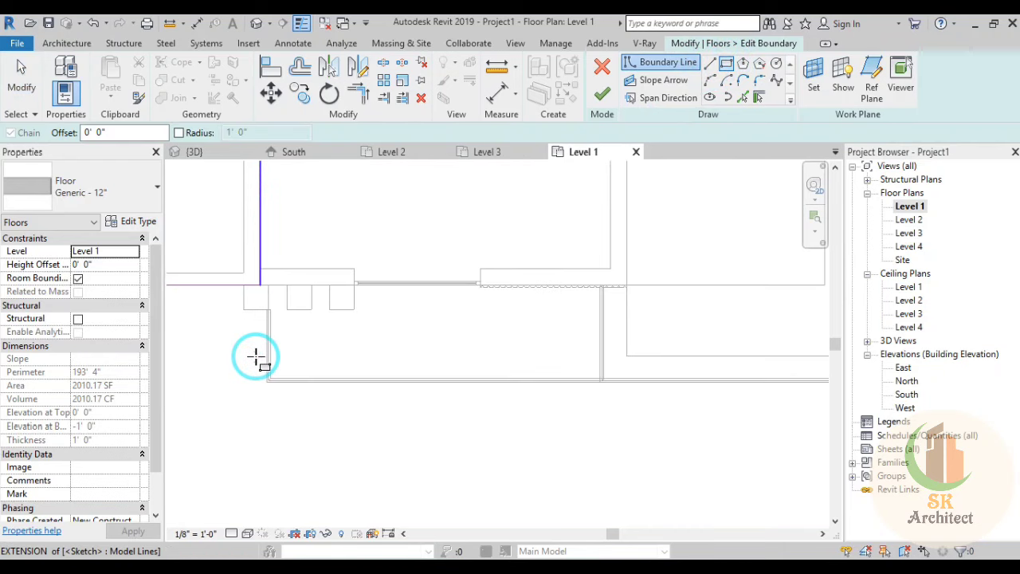
{"action": "left_click", "coordinate": [242, 312]}
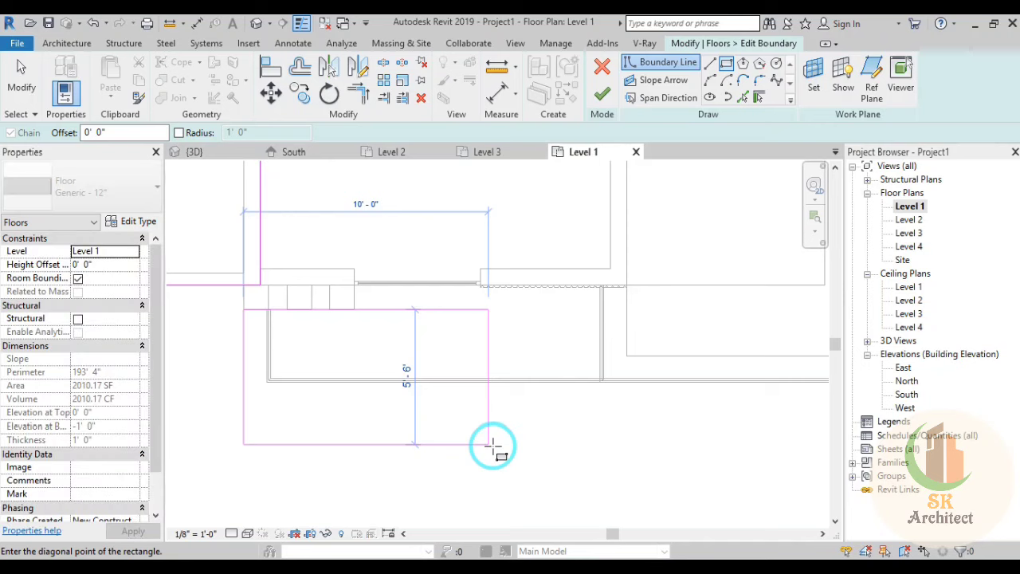
{"action": "scroll", "coordinate": [487, 444], "scroll_direction": "down", "scroll_amount": 1}
{"action": "middle_click_drag", "start_coordinate": [492, 447], "coordinate": [469, 418]}
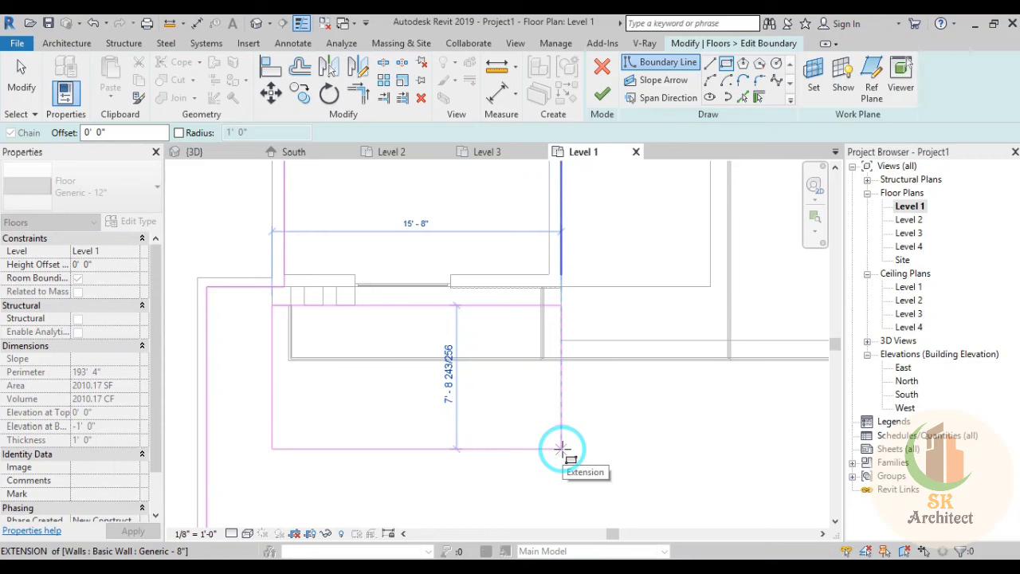
{"action": "left_click", "coordinate": [562, 450]}
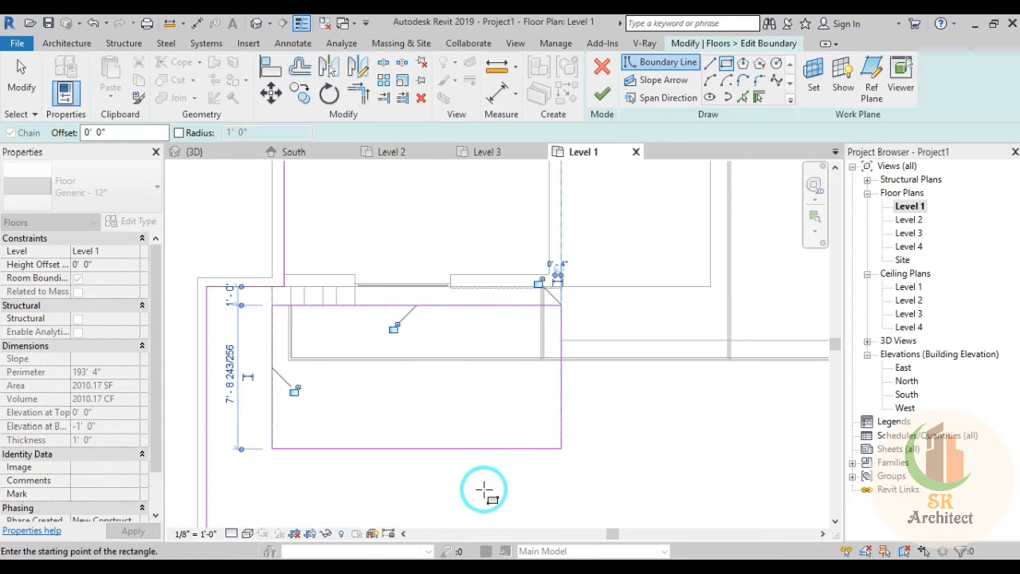
{"action": "key", "text": "Escape"}
Step: Set the bottom boundary edge 6' 0" from the line above and finish the floor
{"action": "left_click", "coordinate": [460, 448]}
{"action": "scroll", "coordinate": [661, 405], "scroll_direction": "down", "scroll_amount": 2}
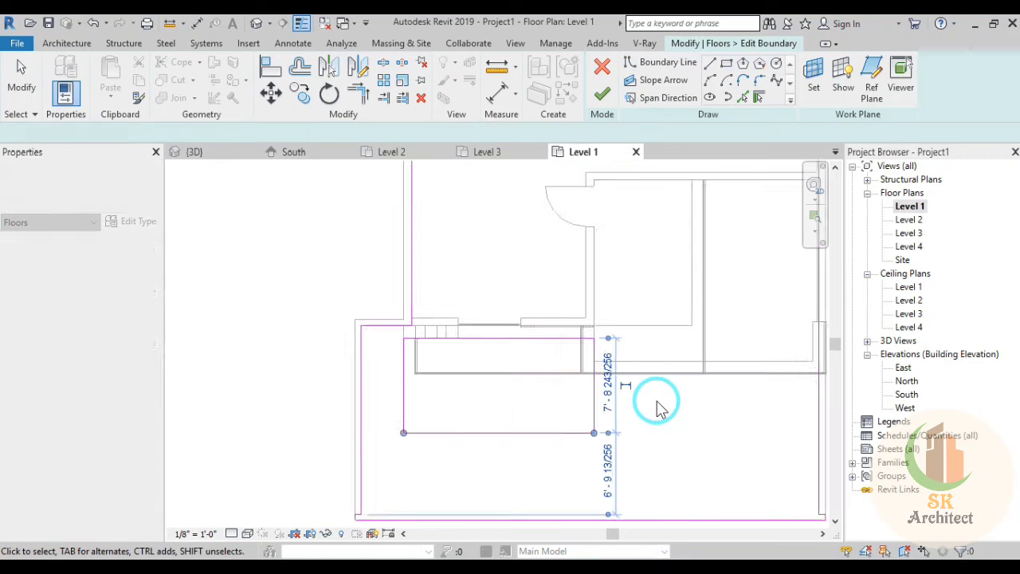
{"action": "scroll", "coordinate": [669, 447], "scroll_direction": "down", "scroll_amount": 1}
{"action": "scroll", "coordinate": [558, 456], "scroll_direction": "up", "scroll_amount": 2}
{"action": "scroll", "coordinate": [558, 358], "scroll_direction": "up", "scroll_amount": 2}
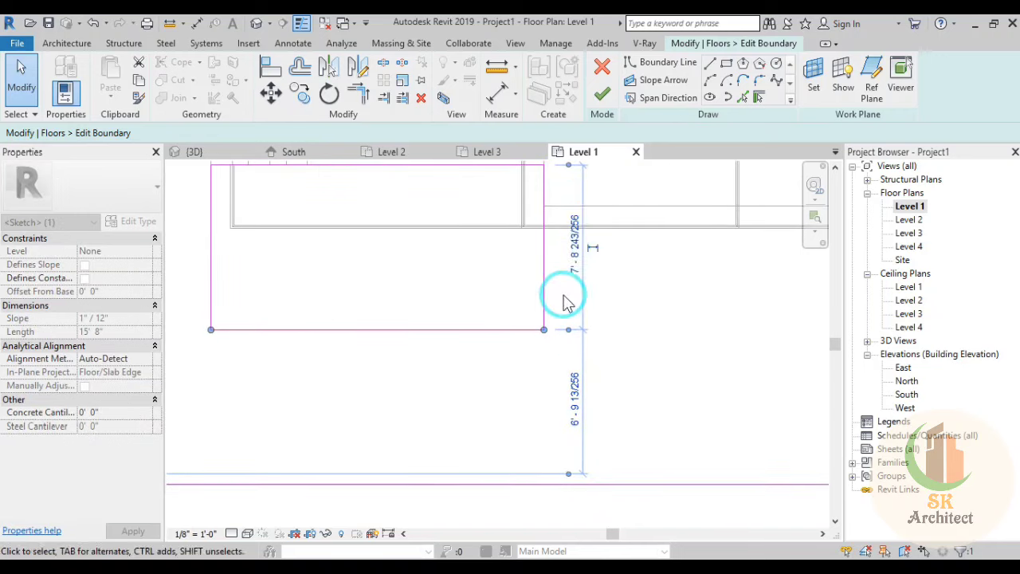
{"action": "left_click", "coordinate": [575, 259]}
{"action": "type", "text": "5"}
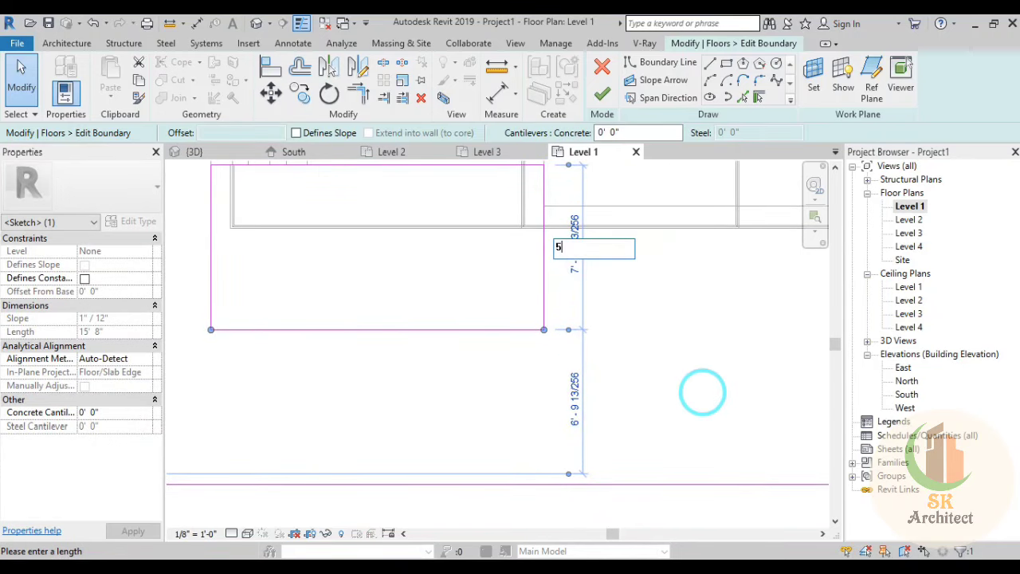
{"action": "key", "text": "Return"}
{"action": "scroll", "coordinate": [703, 418], "scroll_direction": "down", "scroll_amount": 1}
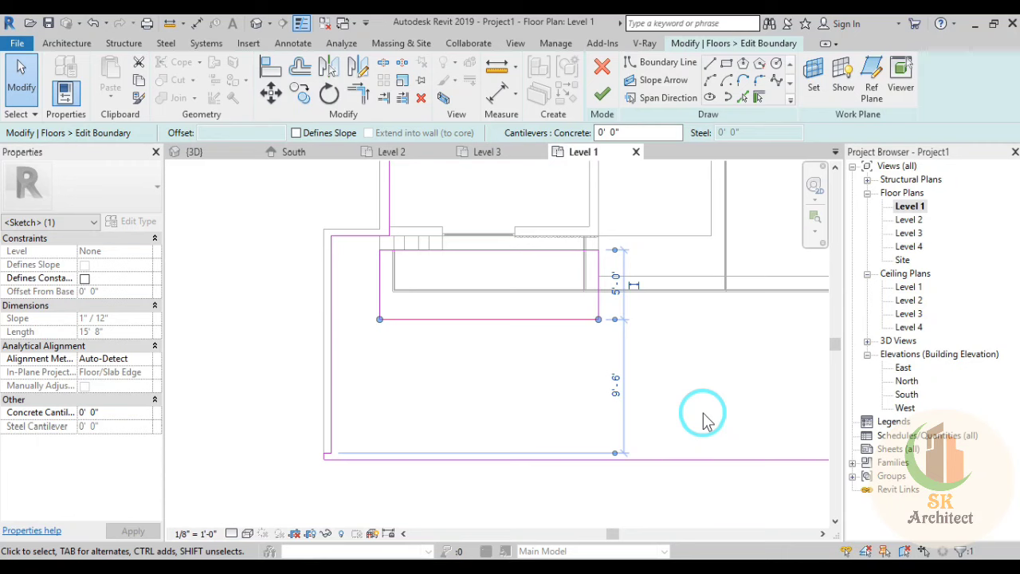
{"action": "scroll", "coordinate": [703, 419], "scroll_direction": "up", "scroll_amount": 1}
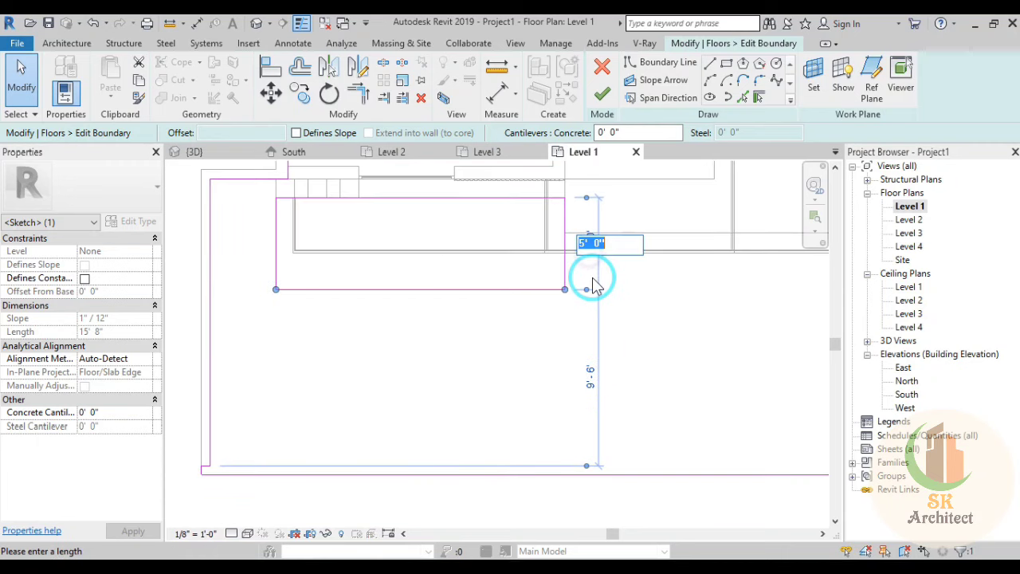
{"action": "type", "text": "6"}
{"action": "key", "text": "Return"}
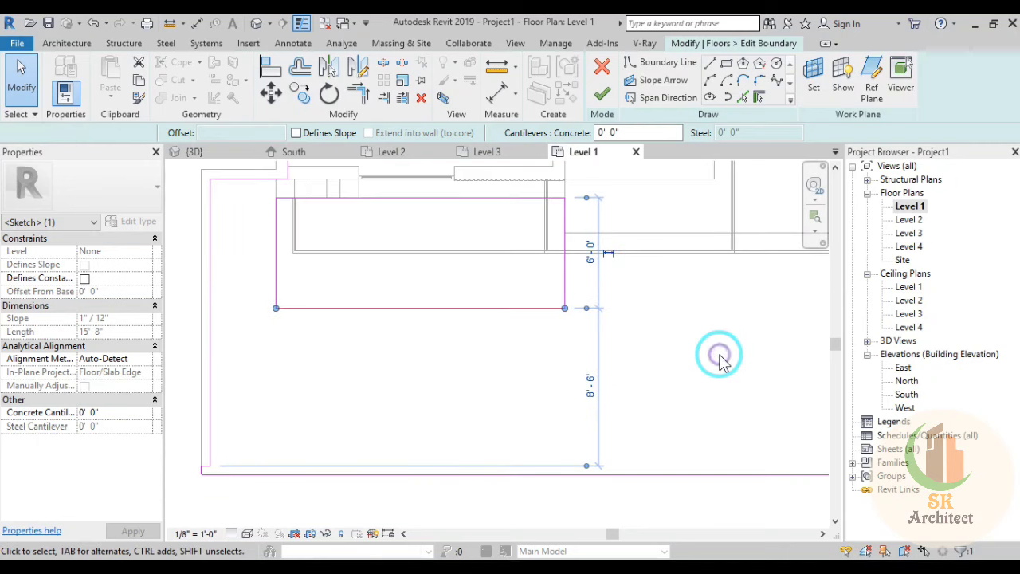
{"action": "left_click", "coordinate": [602, 94]}
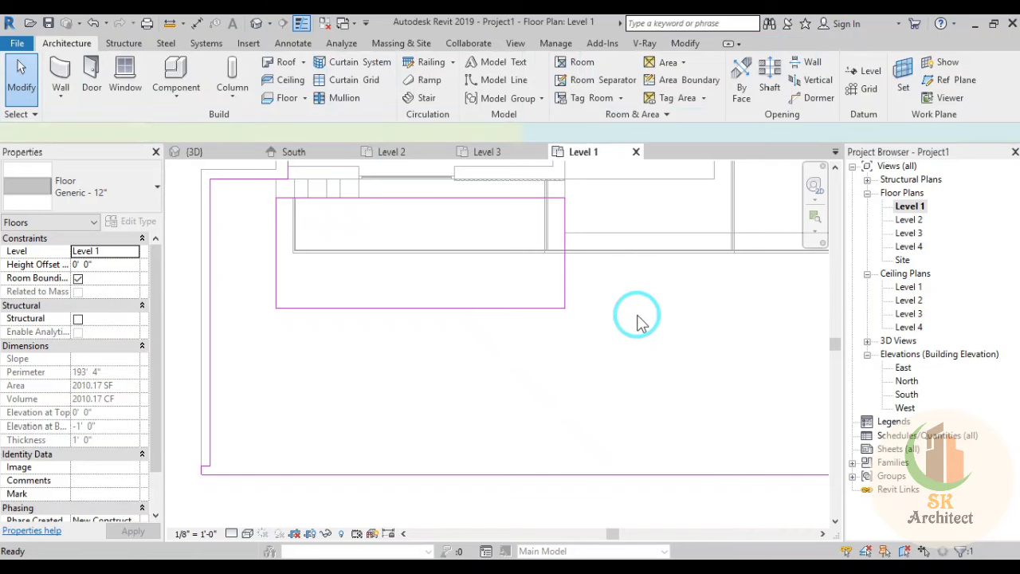
{"action": "scroll", "coordinate": [638, 319], "scroll_direction": "down", "scroll_amount": 2}
Step: Show the yard slab and boundary walls in the {3D} view in Hidden Line style
{"action": "scroll", "coordinate": [558, 350], "scroll_direction": "down", "scroll_amount": 1}
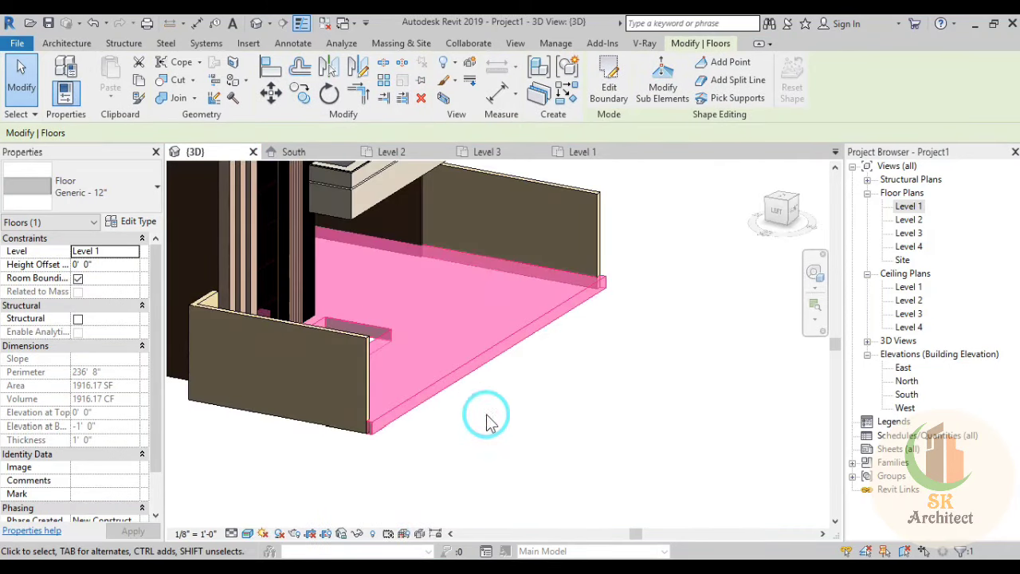
{"action": "left_click", "coordinate": [602, 451]}
{"action": "mouse_move", "coordinate": [602, 451]}
{"action": "middle_mouse_down", "text": "shift"}
{"action": "mouse_move", "coordinate": [690, 379]}
{"action": "mouse_move", "coordinate": [597, 410]}
{"action": "mouse_move", "coordinate": [581, 425]}
{"action": "mouse_move", "coordinate": [608, 451]}
{"action": "mouse_move", "coordinate": [782, 411]}
{"action": "mouse_move", "coordinate": [597, 498]}
{"action": "mouse_move", "coordinate": [553, 406]}
{"action": "mouse_move", "coordinate": [337, 487]}
{"action": "mouse_move", "coordinate": [342, 530]}
{"action": "middle_mouse_up", "text": "shift"}
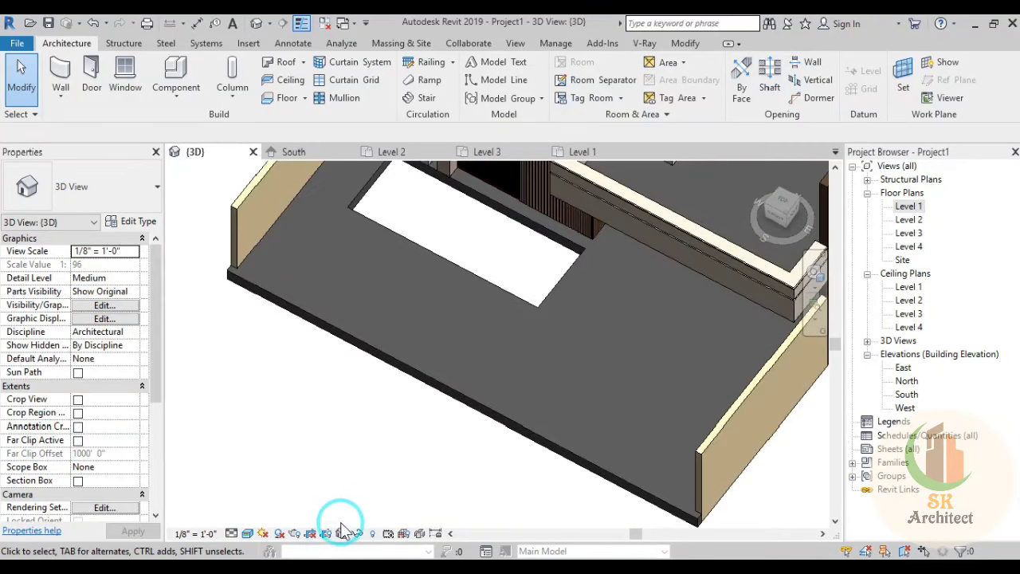
{"action": "left_click", "coordinate": [247, 533]}
{"action": "left_click", "coordinate": [280, 456]}
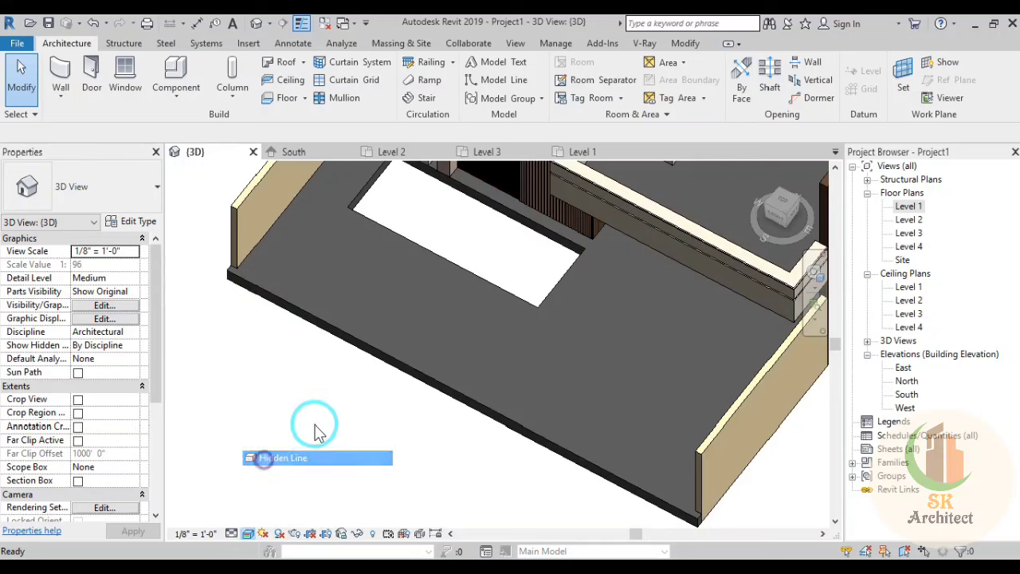
{"action": "middle_click_drag", "start_coordinate": [369, 477], "coordinate": [463, 416], "text": "shift"}
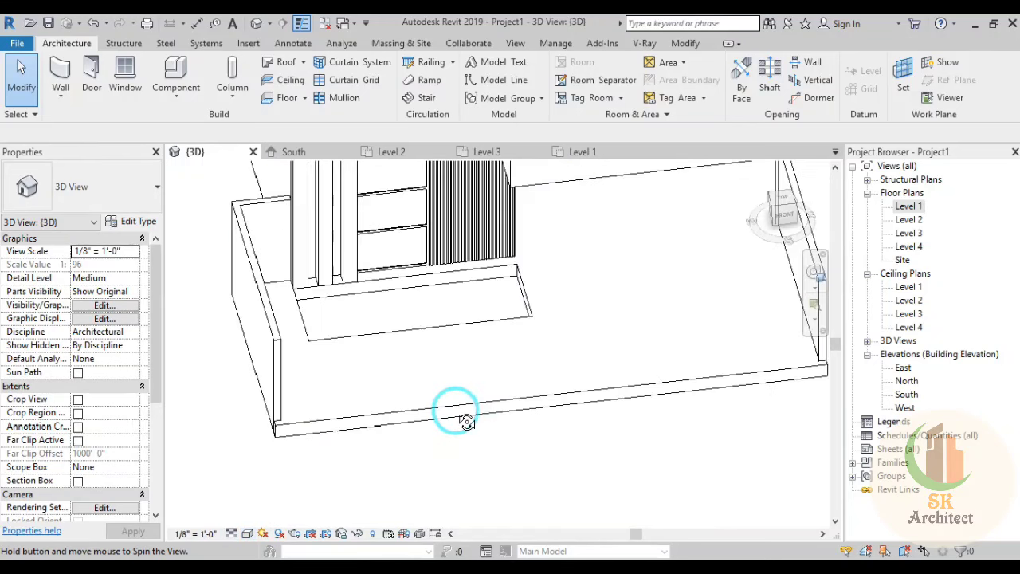
{"action": "middle_click_drag", "start_coordinate": [442, 499], "coordinate": [470, 341]}
Step: Select the air terminal in-place model and edit it in place
{"action": "left_click", "coordinate": [737, 227]}
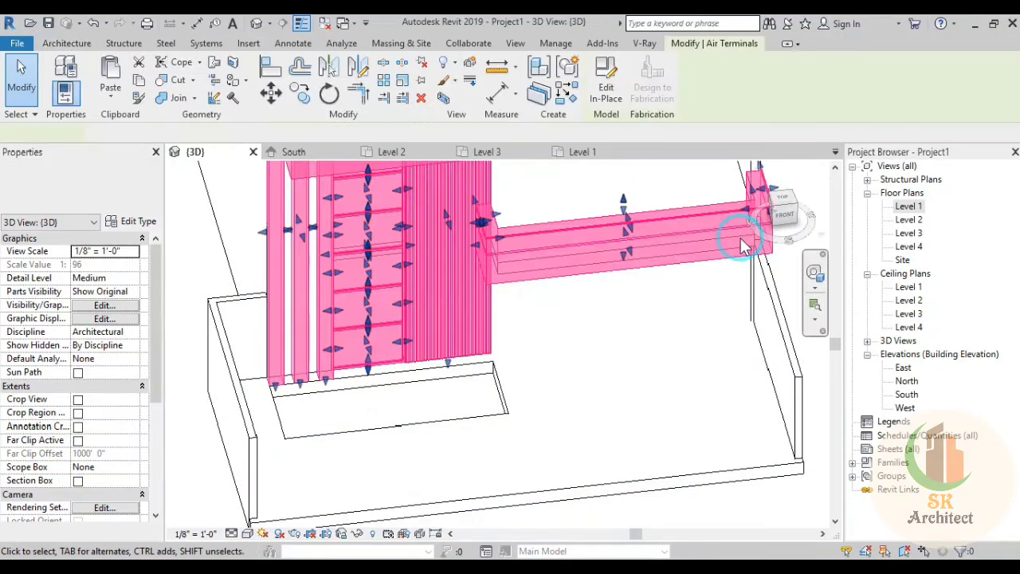
{"action": "double_click", "coordinate": [681, 233]}
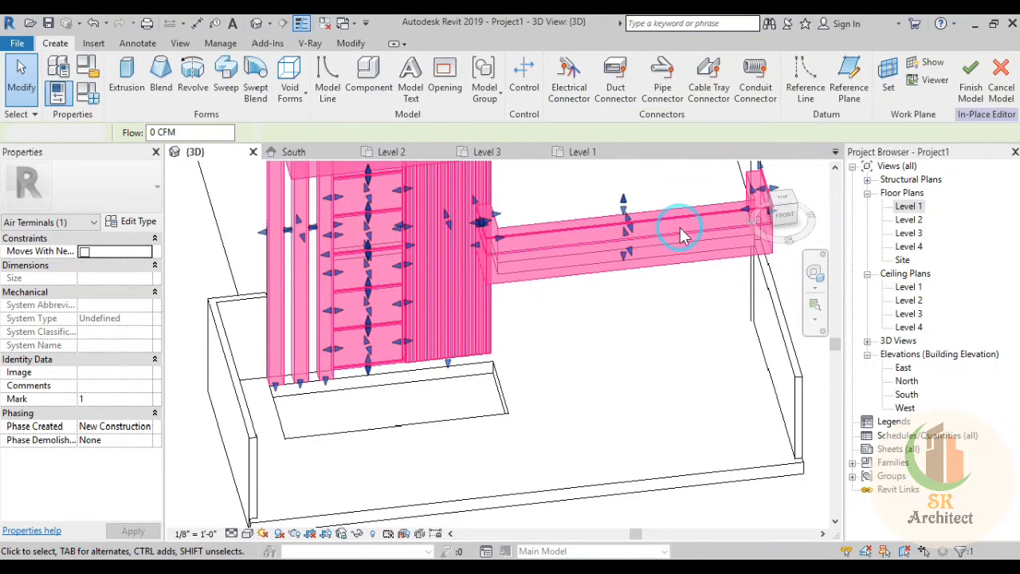
{"action": "scroll", "coordinate": [635, 315], "scroll_direction": "down", "scroll_amount": 3}
{"action": "scroll", "coordinate": [542, 342], "scroll_direction": "up", "scroll_amount": 2}
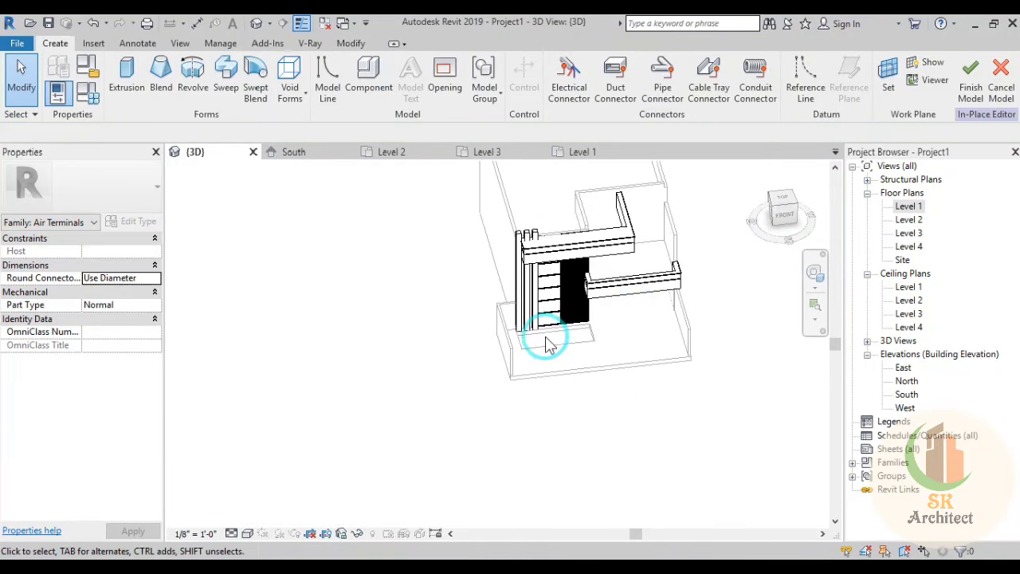
{"action": "scroll", "coordinate": [542, 339], "scroll_direction": "up", "scroll_amount": 2}
{"action": "scroll", "coordinate": [558, 357], "scroll_direction": "up", "scroll_amount": 2}
{"action": "mouse_move", "coordinate": [566, 366]}
{"action": "middle_mouse_down", "text": "shift"}
{"action": "mouse_move", "coordinate": [528, 375]}
{"action": "mouse_move", "coordinate": [579, 332]}
{"action": "mouse_move", "coordinate": [535, 379]}
{"action": "middle_mouse_up", "text": "shift"}
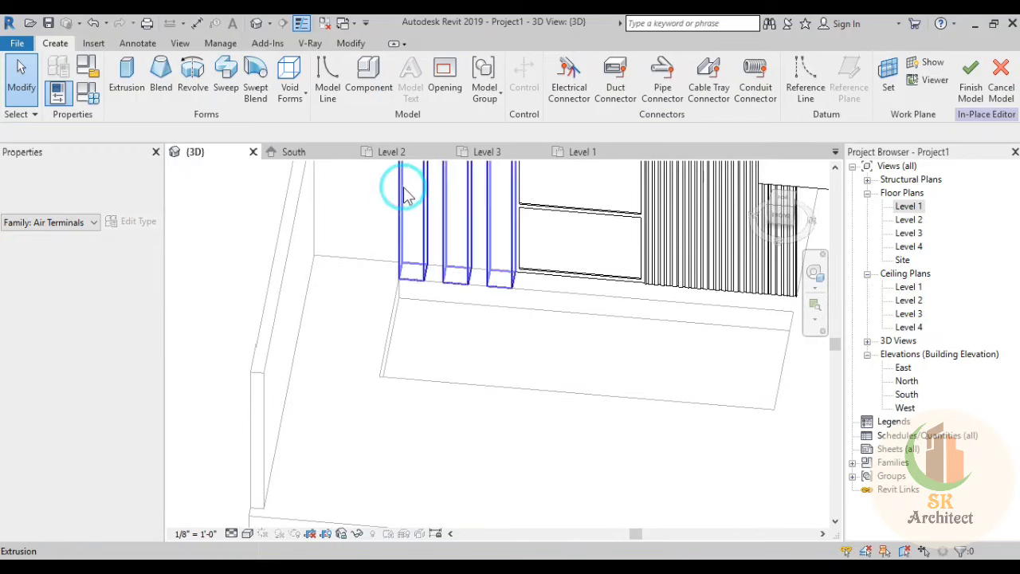
Step: On the Level 1 plan, sketch a rectangular extrusion beside the wall and finish it
{"action": "left_click", "coordinate": [614, 159]}
{"action": "scroll", "coordinate": [478, 295], "scroll_direction": "up", "scroll_amount": 2}
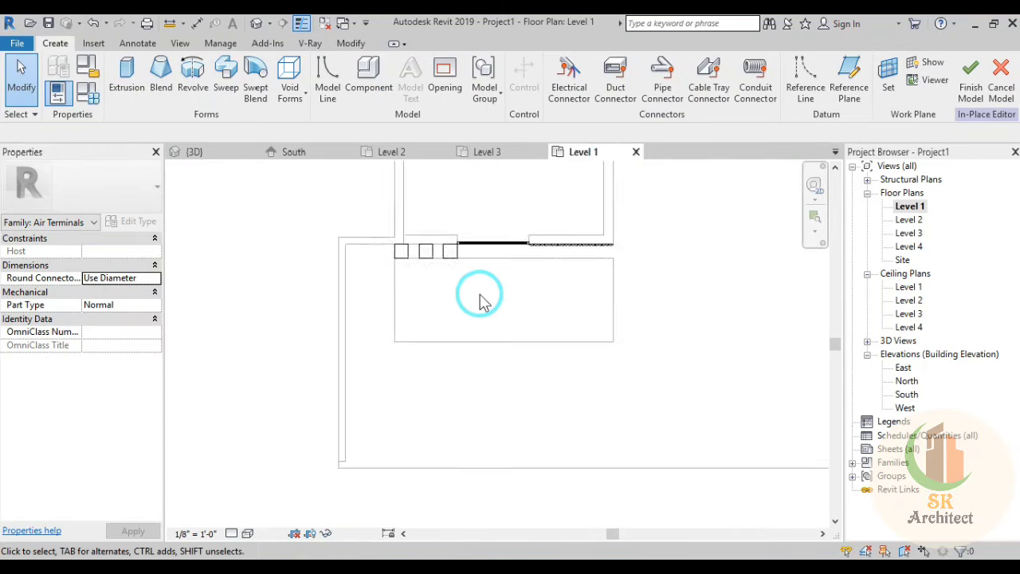
{"action": "scroll", "coordinate": [450, 263], "scroll_direction": "up", "scroll_amount": 2}
{"action": "scroll", "coordinate": [446, 255], "scroll_direction": "up", "scroll_amount": 1}
{"action": "left_click", "coordinate": [127, 76]}
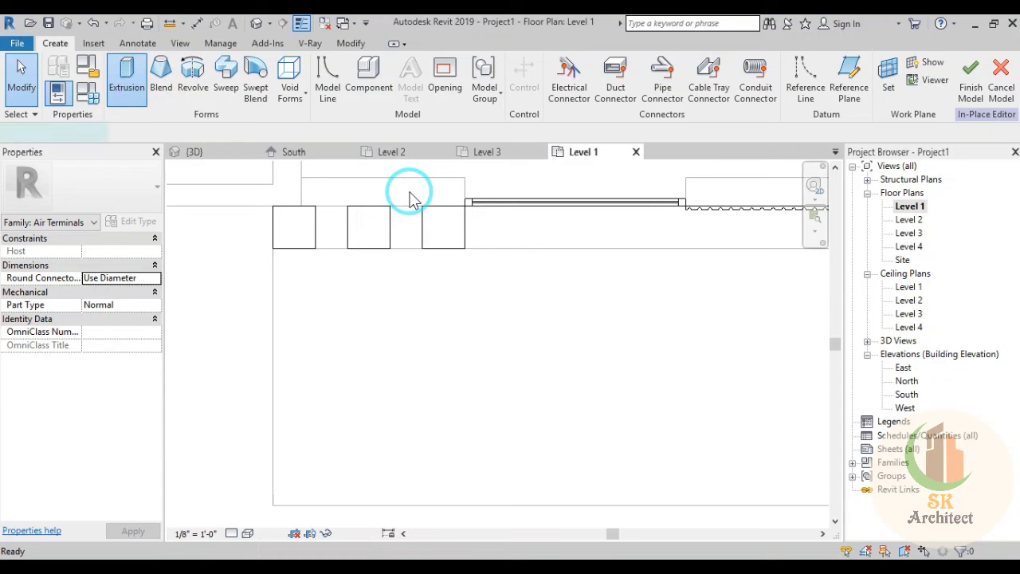
{"action": "left_click", "coordinate": [560, 64]}
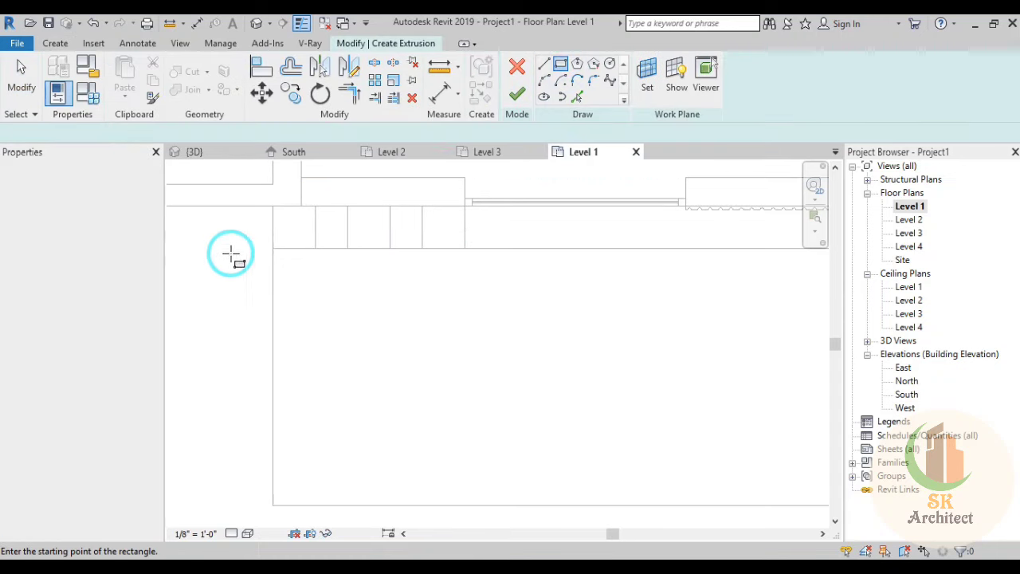
{"action": "left_click", "coordinate": [274, 245]}
{"action": "middle_click_drag", "start_coordinate": [629, 406], "coordinate": [421, 314]}
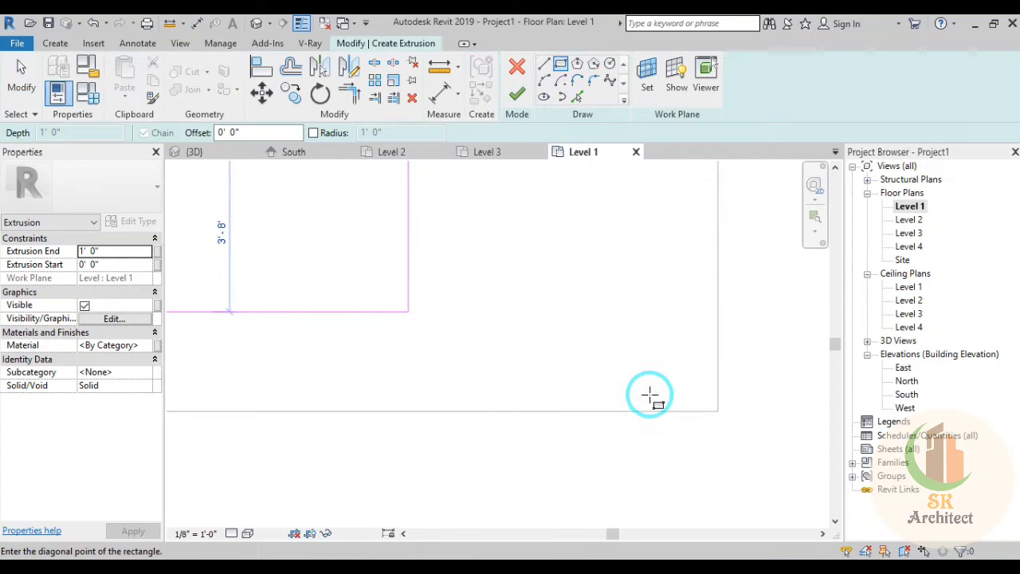
{"action": "left_click", "coordinate": [718, 412]}
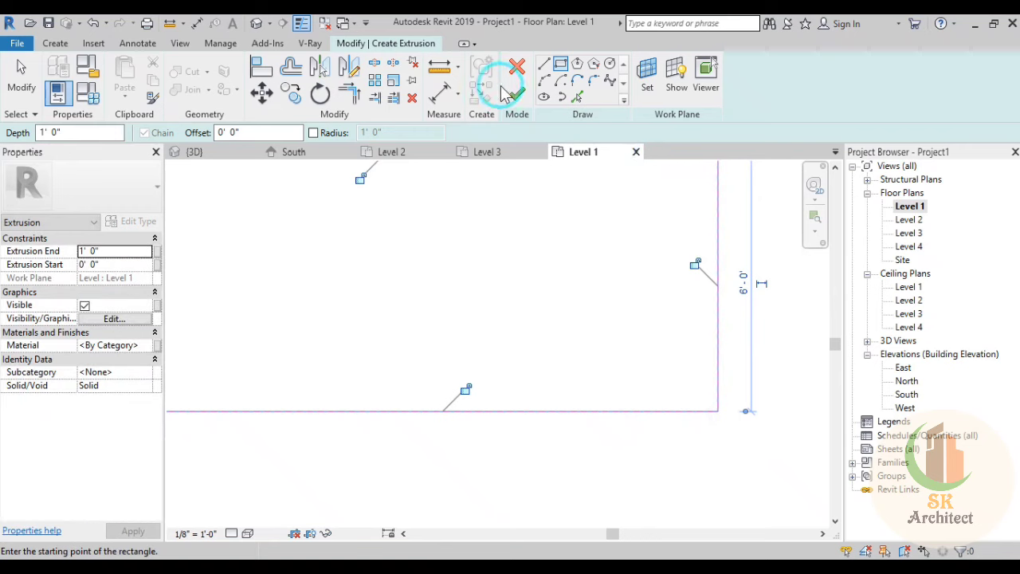
{"action": "left_click", "coordinate": [516, 94]}
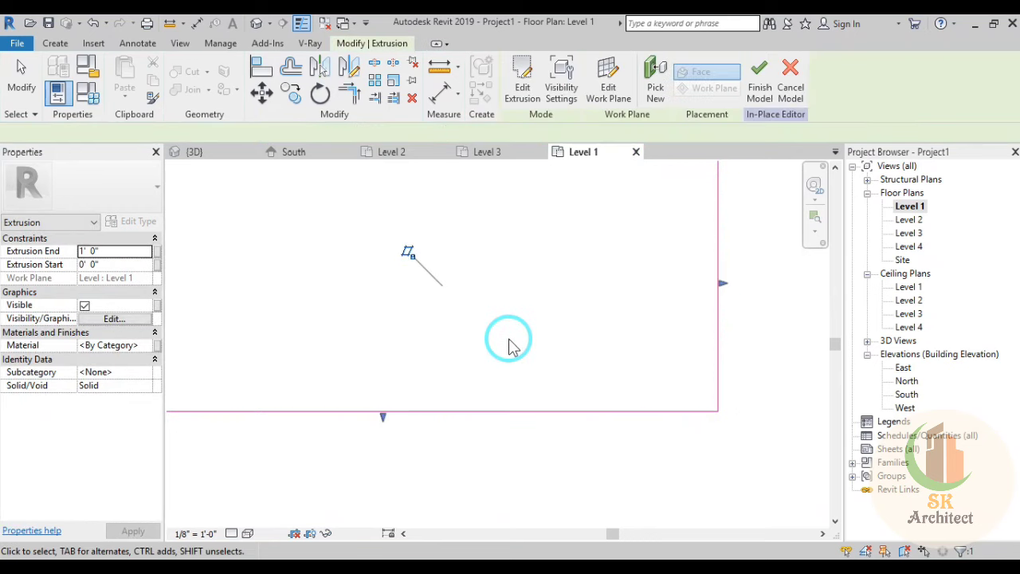
{"action": "scroll", "coordinate": [508, 342], "scroll_direction": "down", "scroll_amount": 2}
{"action": "scroll", "coordinate": [508, 341], "scroll_direction": "down", "scroll_amount": 1}
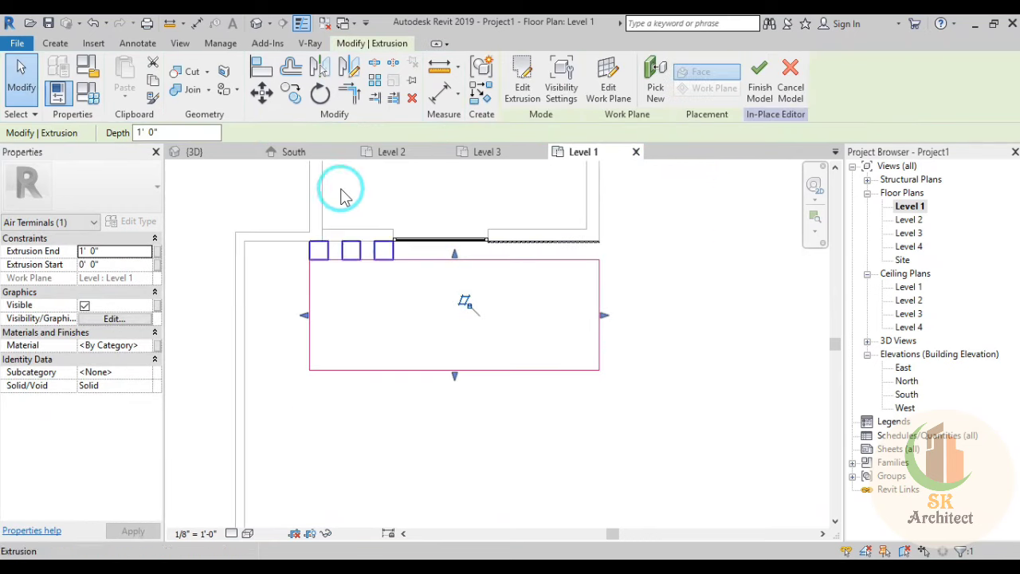
Step: In 3D, set the extrusion's End and Start to -1' 0", triggering the too-thin error
{"action": "left_click", "coordinate": [225, 153]}
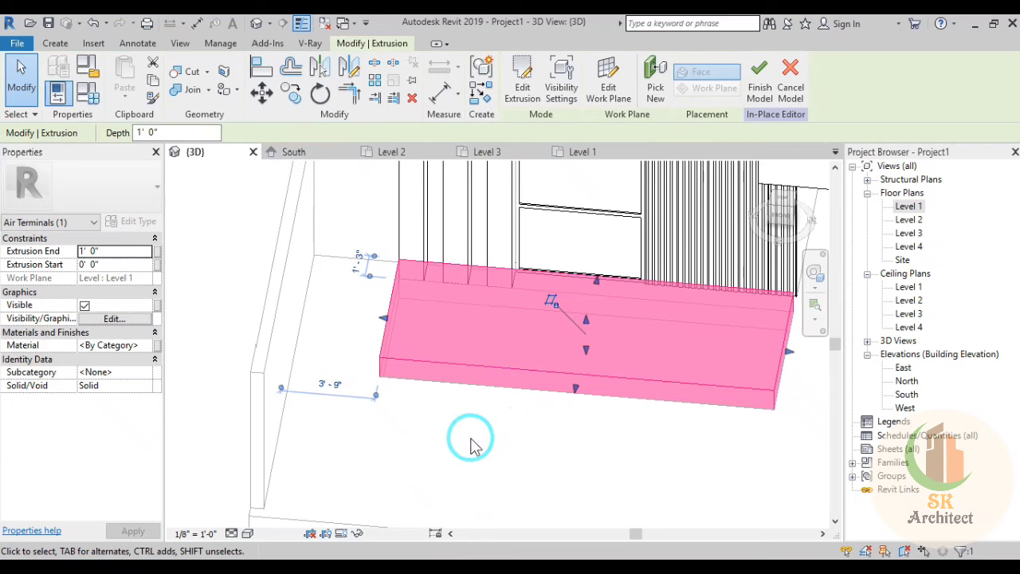
{"action": "mouse_move", "coordinate": [421, 422]}
{"action": "middle_mouse_down", "text": "shift"}
{"action": "mouse_move", "coordinate": [587, 360]}
{"action": "mouse_move", "coordinate": [535, 295]}
{"action": "mouse_move", "coordinate": [573, 289]}
{"action": "mouse_move", "coordinate": [563, 236]}
{"action": "middle_mouse_up", "text": "shift"}
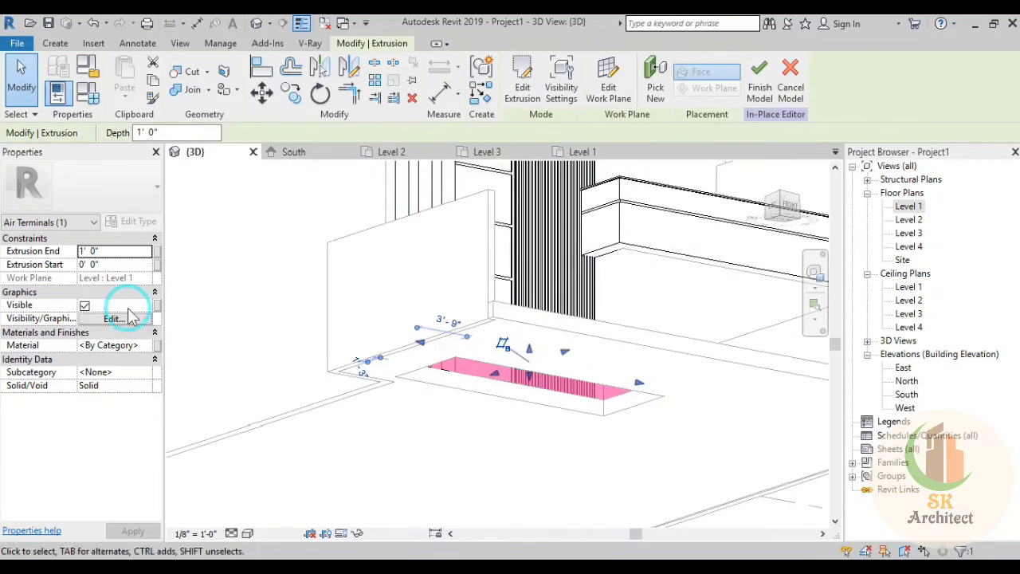
{"action": "left_click", "coordinate": [140, 252]}
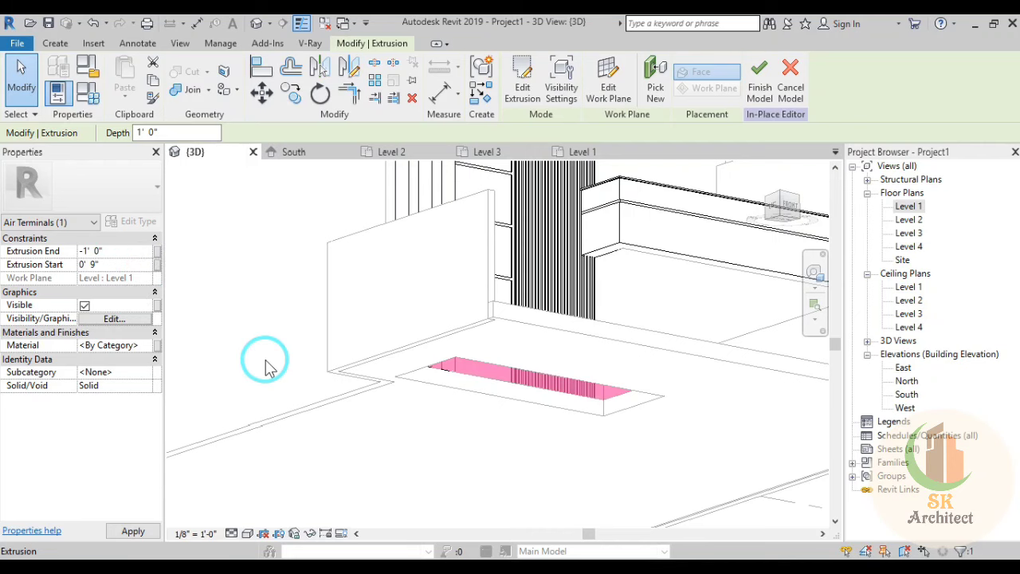
{"action": "mouse_move", "coordinate": [364, 399]}
{"action": "middle_mouse_down", "text": "shift"}
{"action": "mouse_move", "coordinate": [424, 497]}
{"action": "mouse_move", "coordinate": [489, 453]}
{"action": "mouse_move", "coordinate": [497, 485]}
{"action": "mouse_move", "coordinate": [485, 485]}
{"action": "middle_mouse_up", "text": "shift"}
{"action": "left_click", "coordinate": [129, 265]}
{"action": "type", "text": "-"}
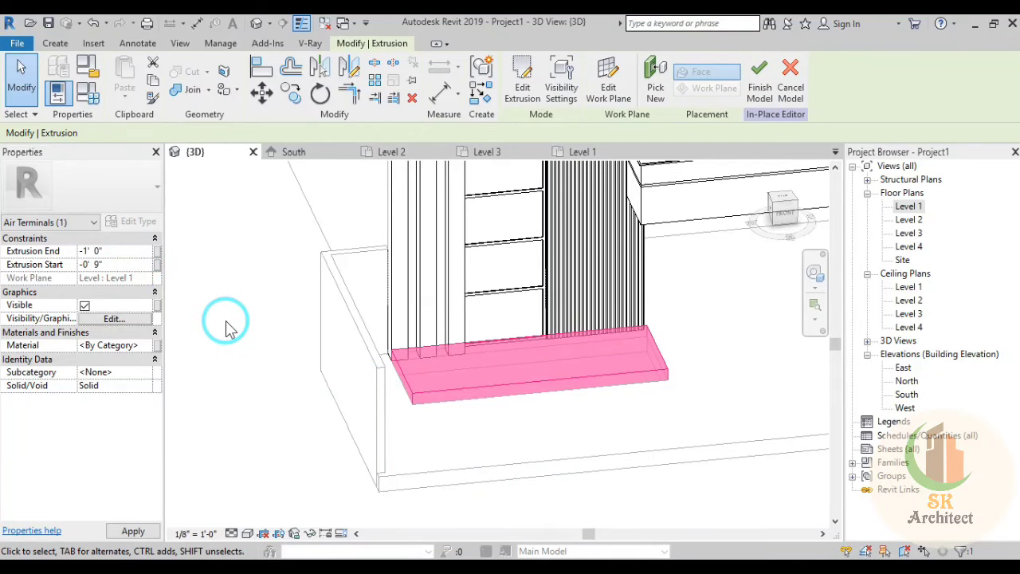
{"action": "middle_click_drag", "start_coordinate": [654, 394], "coordinate": [613, 414], "text": "shift"}
{"action": "scroll", "coordinate": [612, 413], "scroll_direction": "up", "scroll_amount": 2}
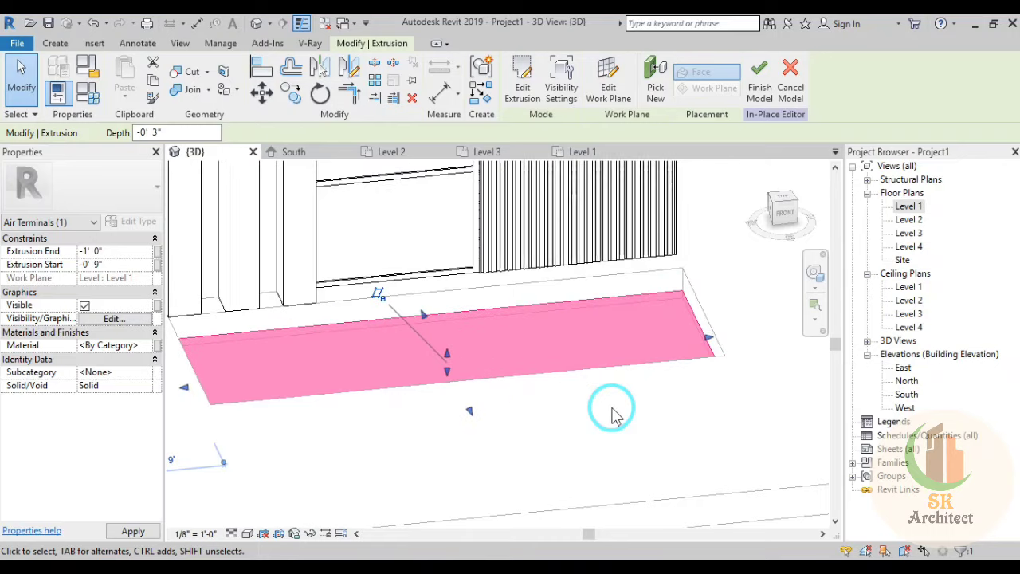
{"action": "left_click", "coordinate": [139, 269]}
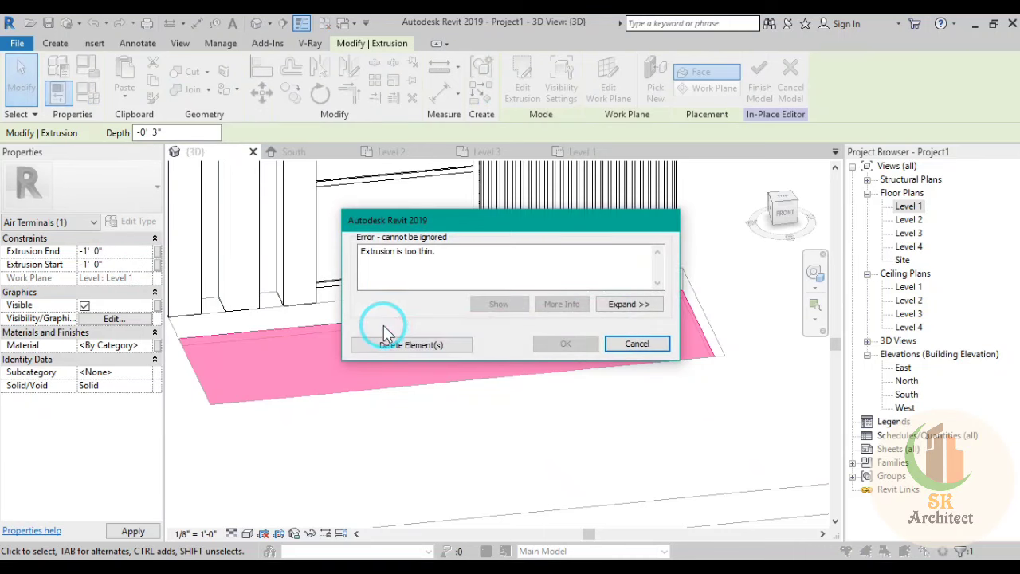
Step: Cancel the too-thin change and re-enter the extrusion's start height
{"action": "left_click", "coordinate": [637, 348]}
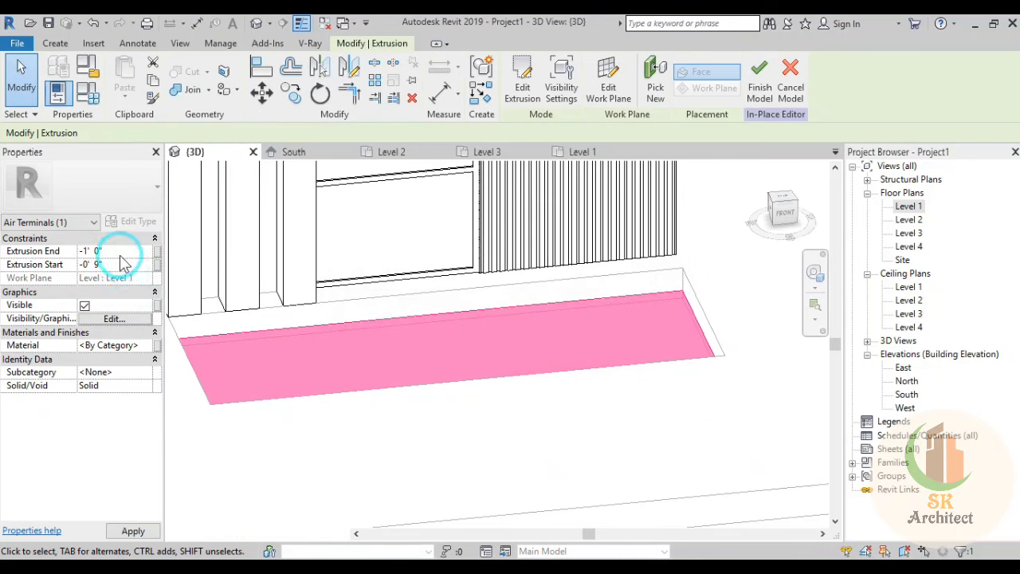
{"action": "mouse_move", "coordinate": [467, 417]}
{"action": "middle_mouse_down", "text": "shift"}
{"action": "mouse_move", "coordinate": [520, 244]}
{"action": "mouse_move", "coordinate": [414, 255]}
{"action": "middle_mouse_up", "text": "shift"}
{"action": "left_click", "coordinate": [132, 265]}
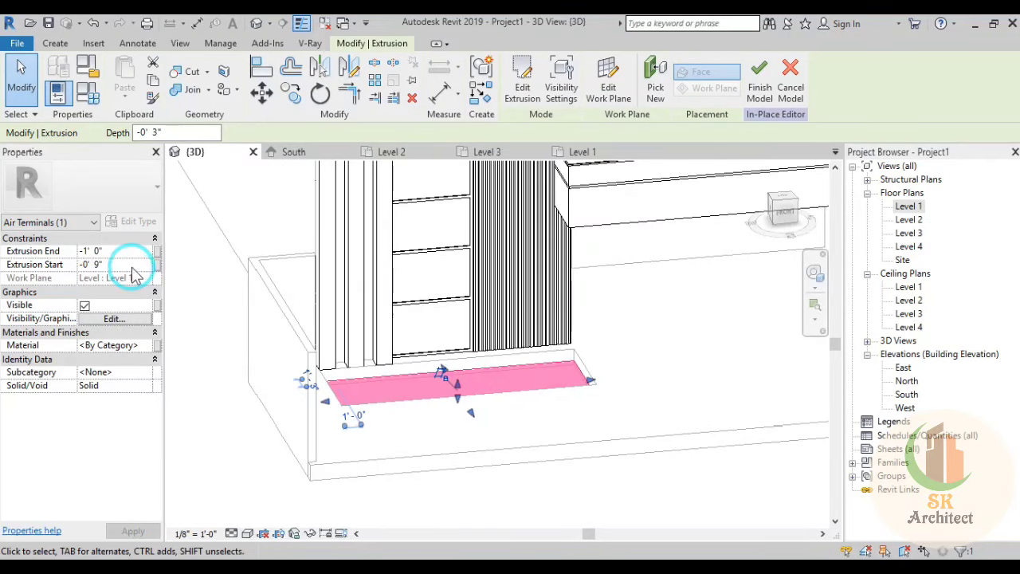
{"action": "left_click", "coordinate": [216, 323]}
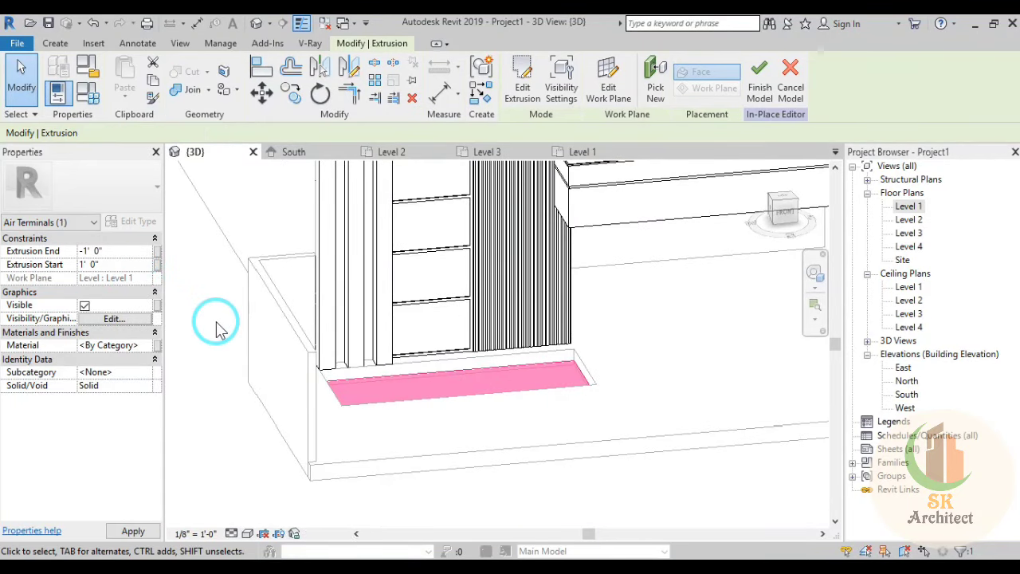
{"action": "left_click", "coordinate": [644, 387]}
{"action": "mouse_move", "coordinate": [546, 417]}
{"action": "middle_mouse_down", "text": "shift"}
{"action": "mouse_move", "coordinate": [587, 474]}
{"action": "mouse_move", "coordinate": [581, 499]}
{"action": "middle_mouse_up", "text": "shift"}
{"action": "left_click", "coordinate": [136, 266]}
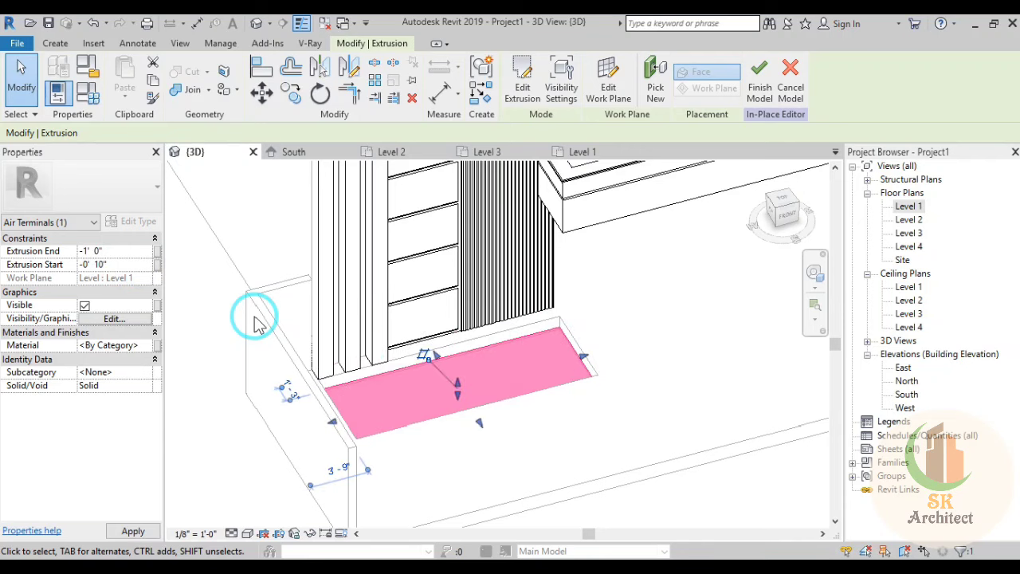
{"action": "scroll", "coordinate": [584, 375], "scroll_direction": "up", "scroll_amount": 3}
Step: Reselect the pink step extrusion and turn the view to the Front orientation
{"action": "left_click", "coordinate": [676, 267]}
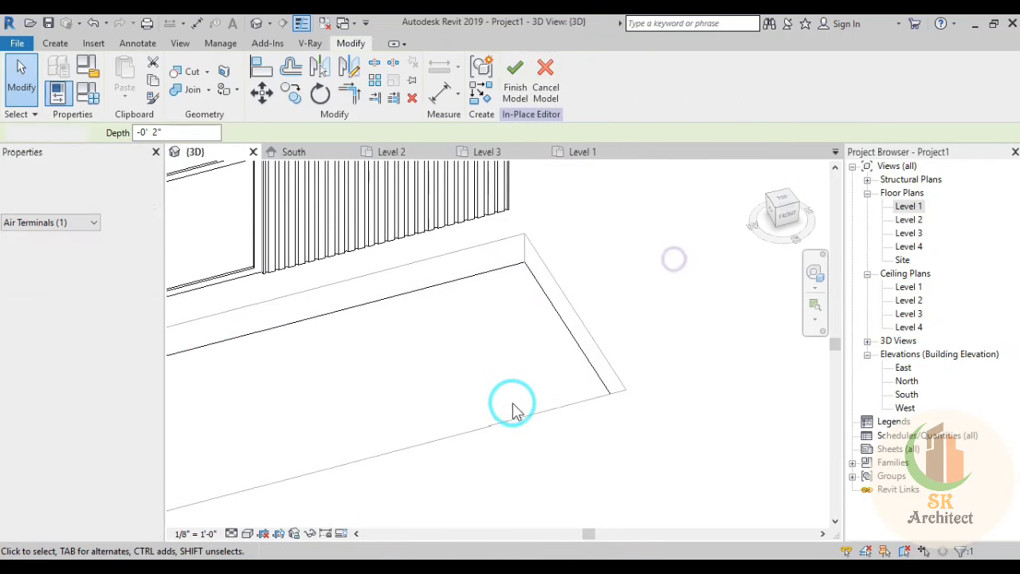
{"action": "mouse_move", "coordinate": [515, 403]}
{"action": "middle_mouse_down", "text": "shift"}
{"action": "mouse_move", "coordinate": [511, 425]}
{"action": "mouse_move", "coordinate": [217, 342]}
{"action": "middle_mouse_up", "text": "shift"}
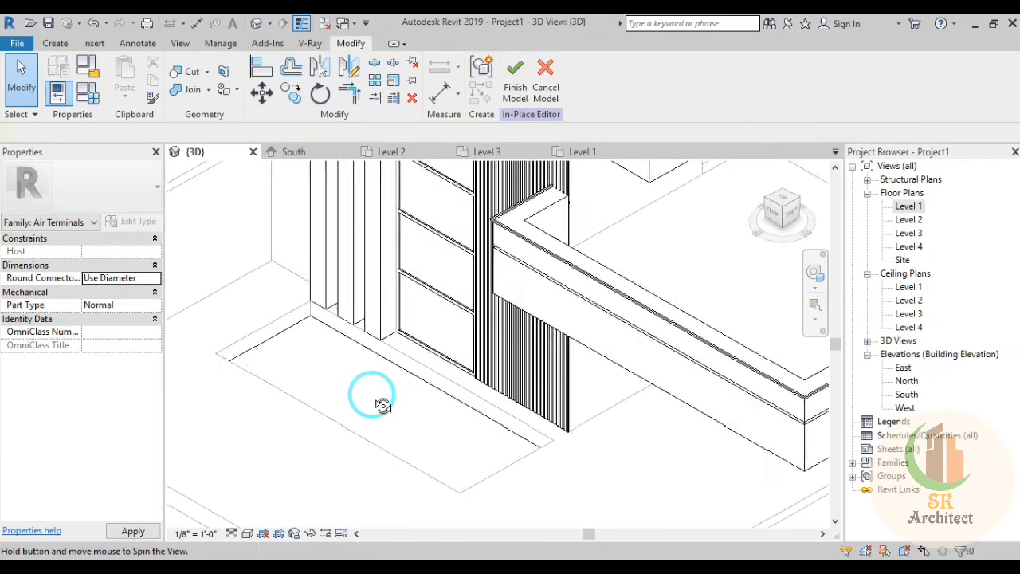
{"action": "scroll", "coordinate": [243, 351], "scroll_direction": "up", "scroll_amount": 4}
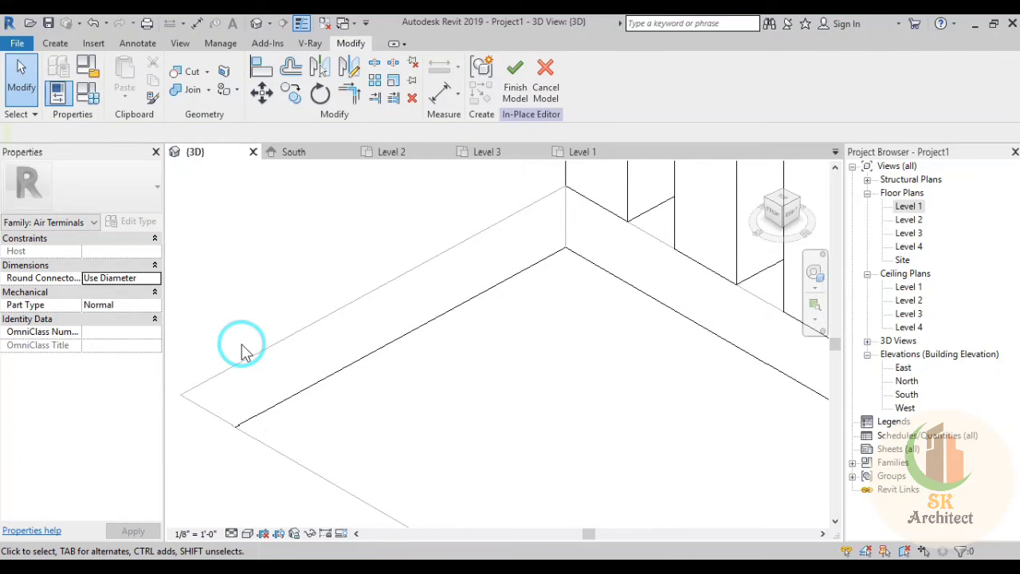
{"action": "left_click", "coordinate": [281, 405]}
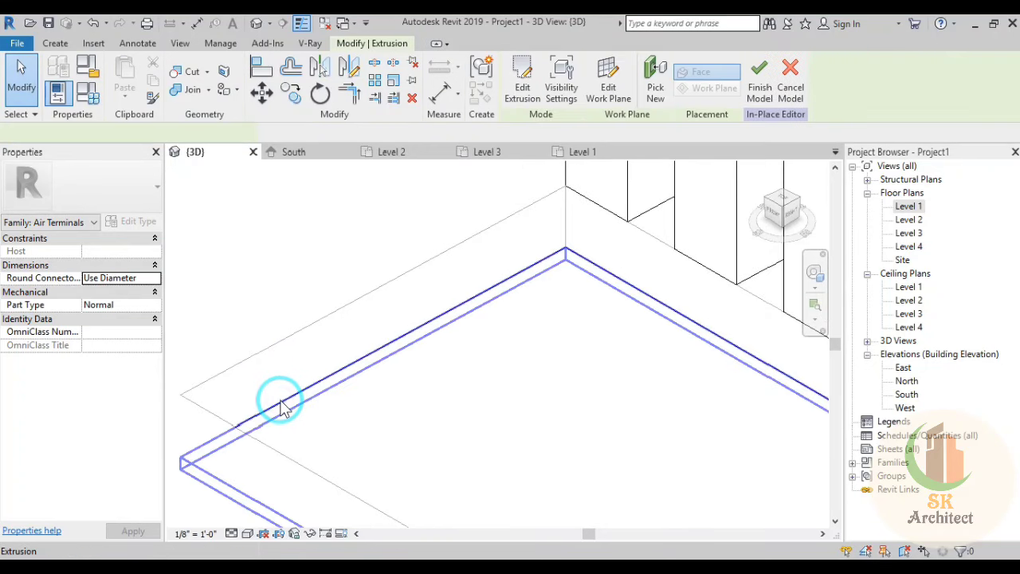
{"action": "scroll", "coordinate": [279, 394], "scroll_direction": "down", "scroll_amount": 3}
{"action": "middle_click_drag", "start_coordinate": [280, 394], "coordinate": [466, 404], "text": "shift"}
{"action": "mouse_move", "coordinate": [516, 495]}
{"action": "middle_mouse_down", "text": "shift"}
{"action": "mouse_move", "coordinate": [521, 528]}
{"action": "mouse_move", "coordinate": [659, 228]}
{"action": "mouse_move", "coordinate": [574, 405]}
{"action": "middle_mouse_up", "text": "shift"}
{"action": "mouse_move", "coordinate": [516, 434]}
{"action": "middle_mouse_down", "text": "shift"}
{"action": "mouse_move", "coordinate": [428, 541]}
{"action": "mouse_move", "coordinate": [337, 426]}
{"action": "mouse_move", "coordinate": [342, 456]}
{"action": "middle_mouse_up", "text": "shift"}
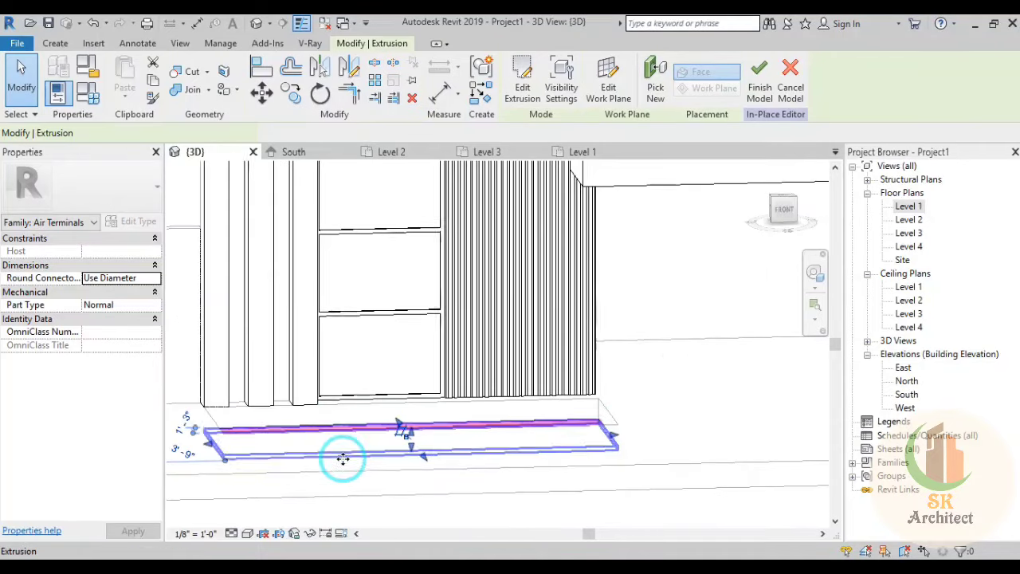
{"action": "left_click", "coordinate": [784, 210]}
Step: Raise the step's top face and set Extrusion Start to -0' 4", making it 8" thick
{"action": "scroll", "coordinate": [478, 331], "scroll_direction": "up", "scroll_amount": 2}
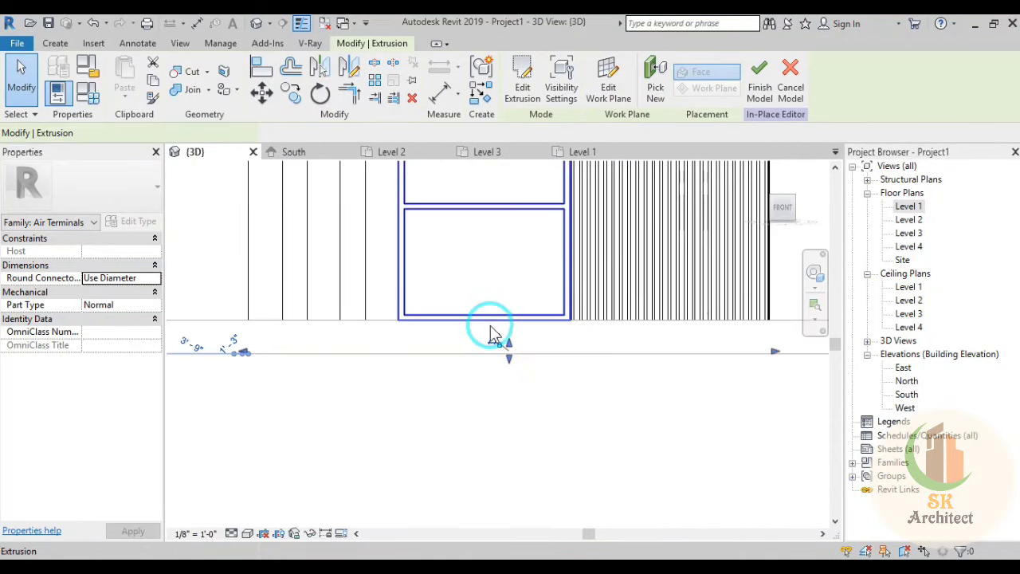
{"action": "scroll", "coordinate": [518, 366], "scroll_direction": "up", "scroll_amount": 2}
{"action": "scroll", "coordinate": [534, 378], "scroll_direction": "up", "scroll_amount": 2}
{"action": "left_click_drag", "start_coordinate": [538, 381], "coordinate": [538, 339]}
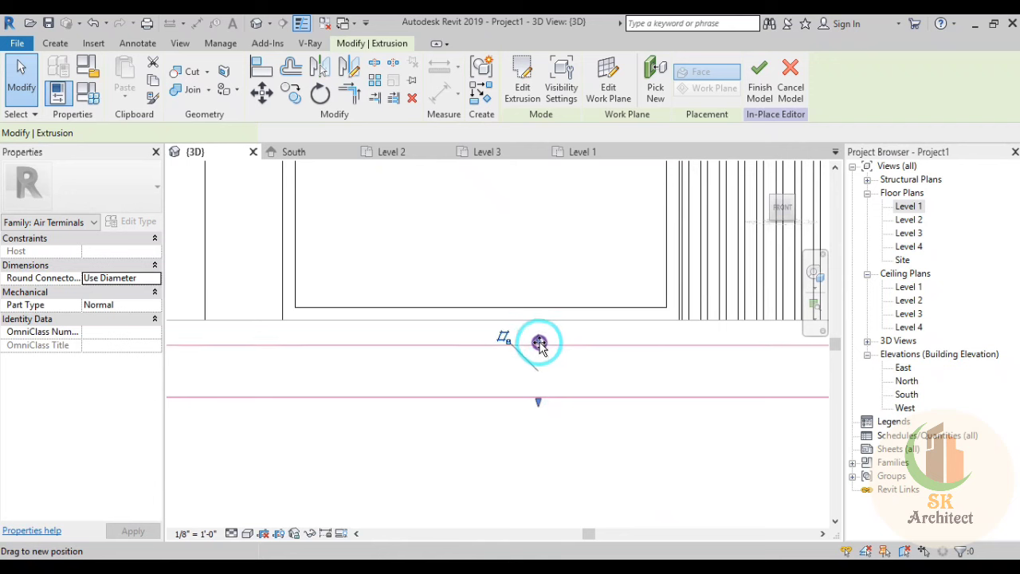
{"action": "mouse_move", "coordinate": [298, 391]}
{"action": "middle_mouse_down", "text": "shift"}
{"action": "mouse_move", "coordinate": [568, 473]}
{"action": "mouse_move", "coordinate": [671, 295]}
{"action": "middle_mouse_up", "text": "shift"}
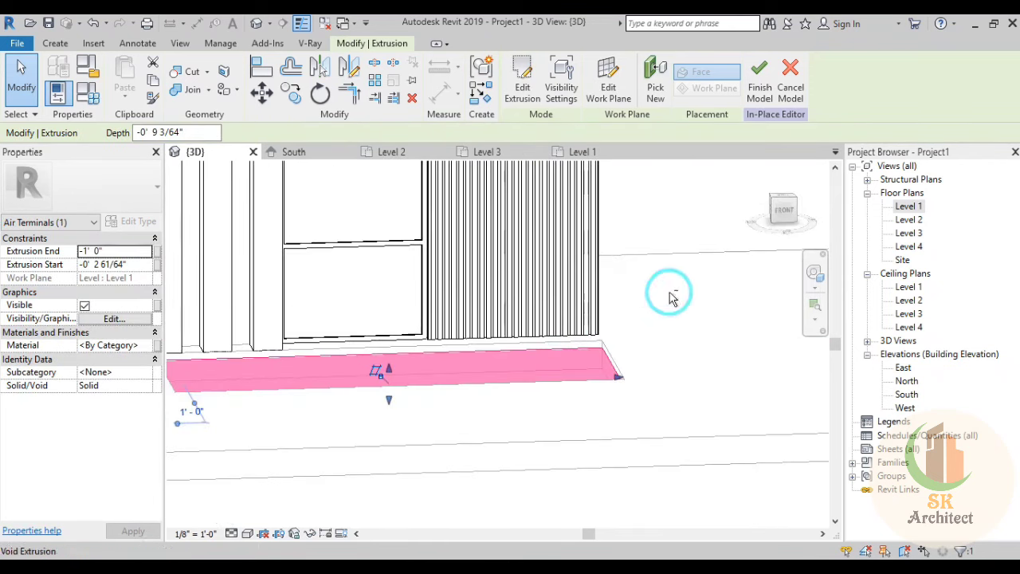
{"action": "left_click", "coordinate": [144, 265]}
{"action": "type", "text": "-0' 3"}
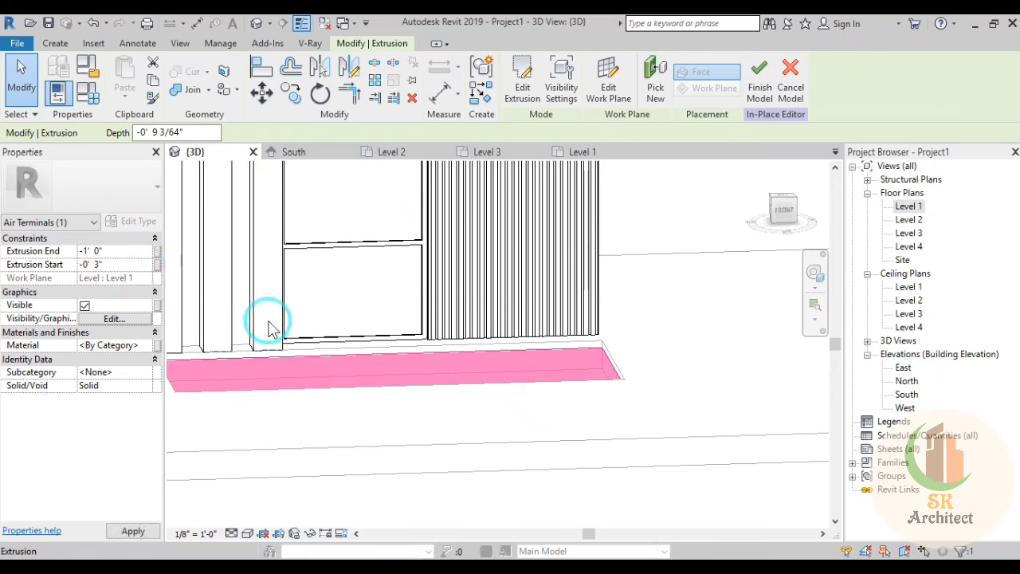
{"action": "left_click", "coordinate": [463, 368]}
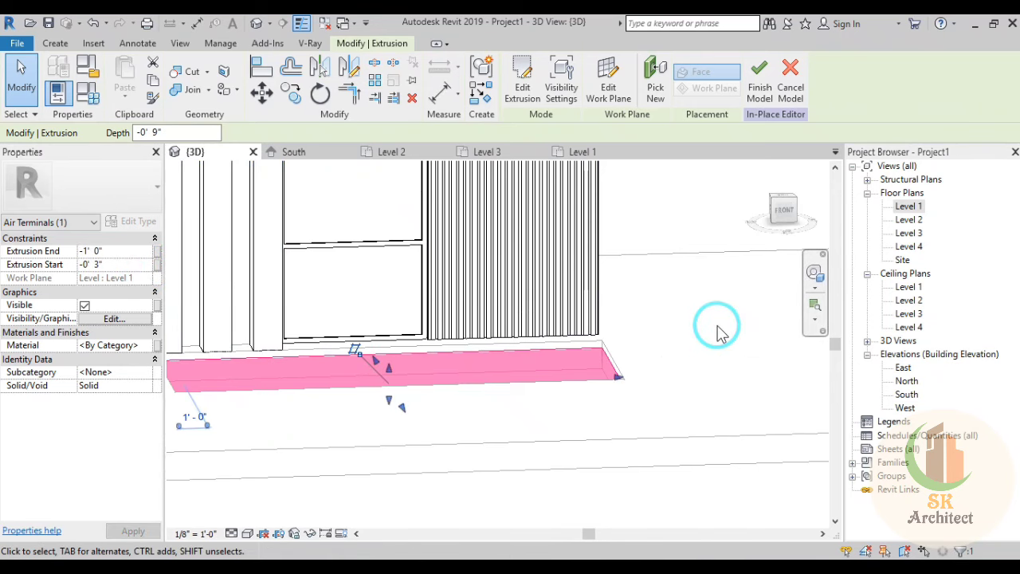
{"action": "left_click", "coordinate": [135, 266]}
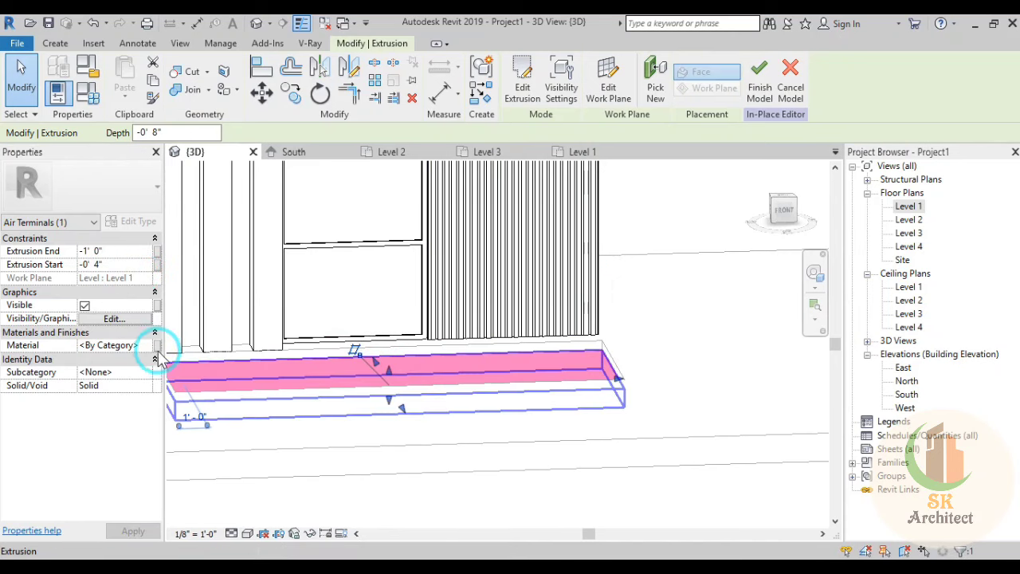
Step: Assign Grass from the AEC Materials library to the pink step extrusion
{"action": "left_click", "coordinate": [137, 345]}
{"action": "type", "text": "grass"}
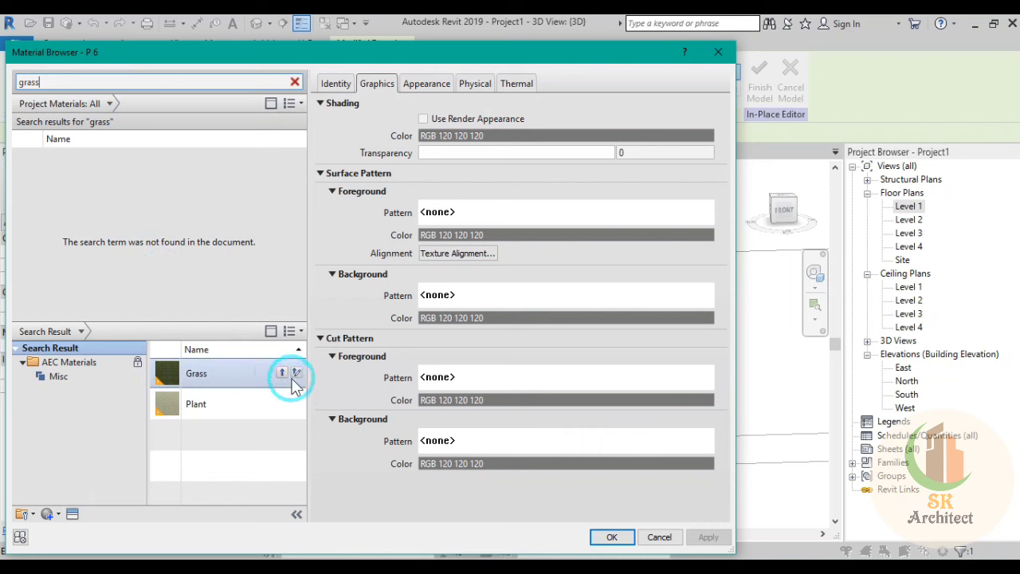
{"action": "left_click", "coordinate": [279, 373]}
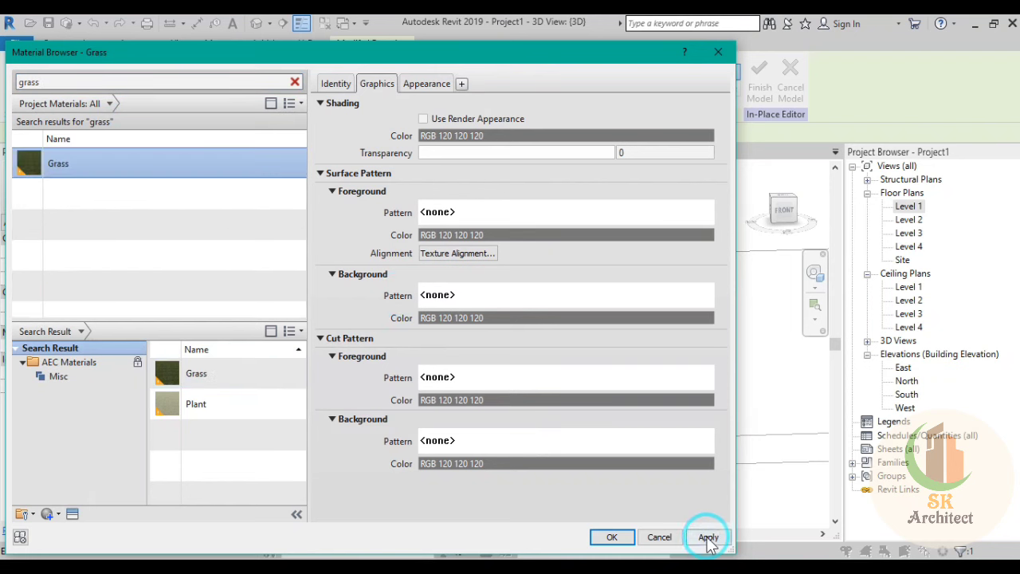
{"action": "left_click", "coordinate": [708, 537]}
{"action": "left_click", "coordinate": [612, 537]}
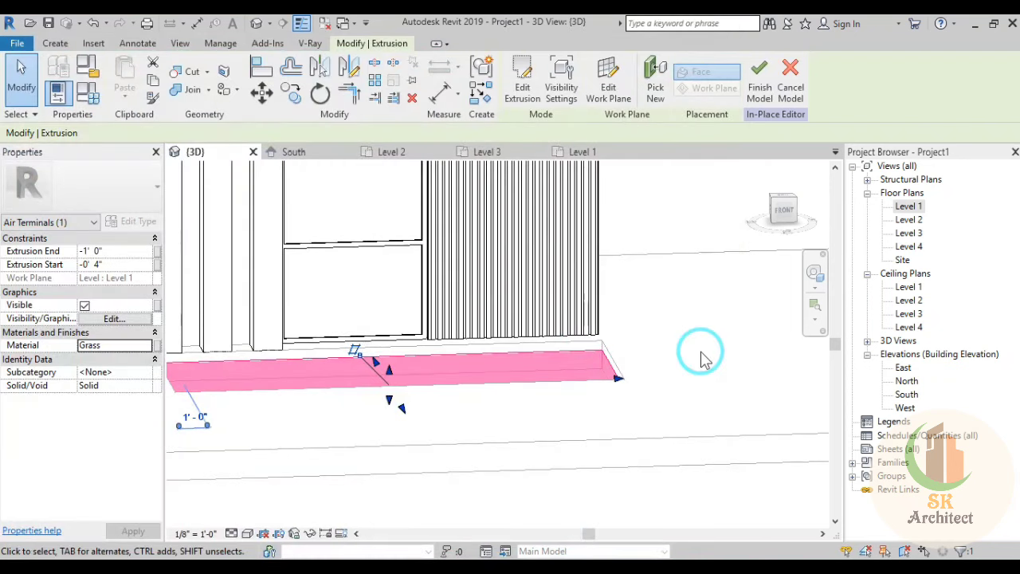
{"action": "left_click", "coordinate": [702, 356]}
Step: Set the step extrusion's face as the work plane by picking it
{"action": "middle_click_drag", "start_coordinate": [506, 319], "coordinate": [564, 455], "text": "shift"}
{"action": "scroll", "coordinate": [449, 353], "scroll_direction": "up", "scroll_amount": 2}
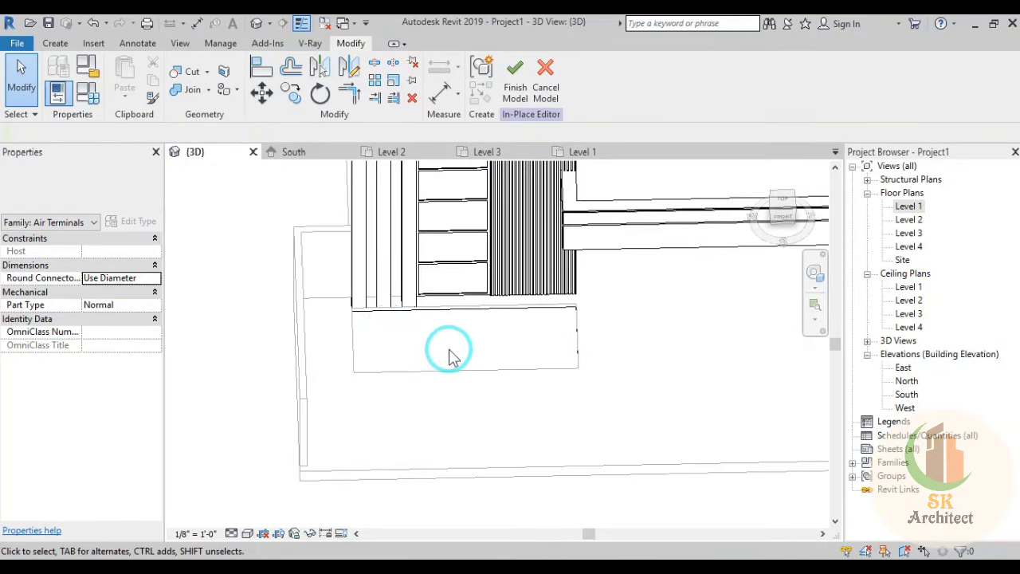
{"action": "scroll", "coordinate": [449, 353], "scroll_direction": "up", "scroll_amount": 2}
{"action": "left_click", "coordinate": [55, 43]}
{"action": "left_click", "coordinate": [889, 80]}
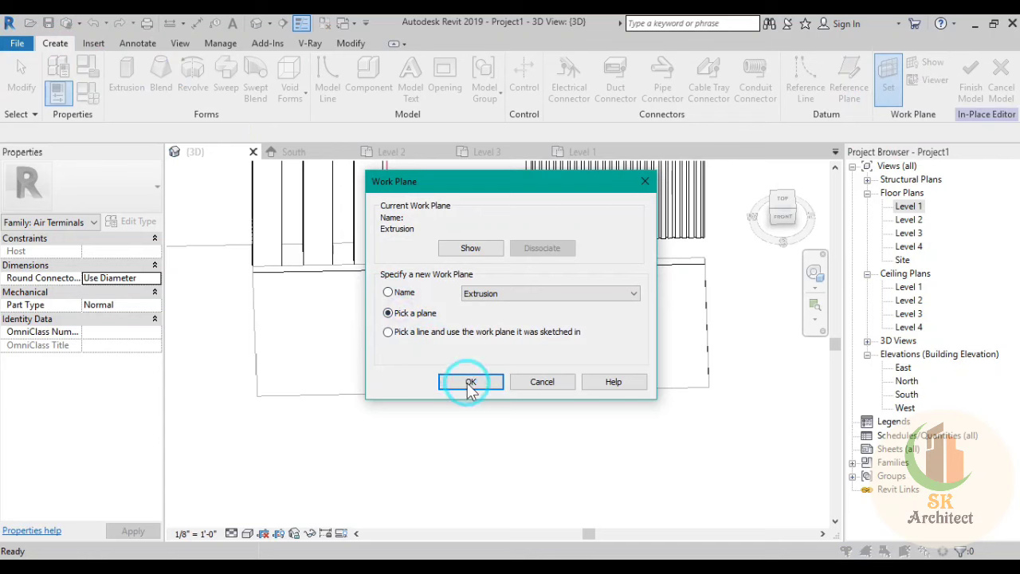
{"action": "left_click", "coordinate": [471, 382]}
{"action": "left_click", "coordinate": [507, 273]}
{"action": "left_click", "coordinate": [660, 349]}
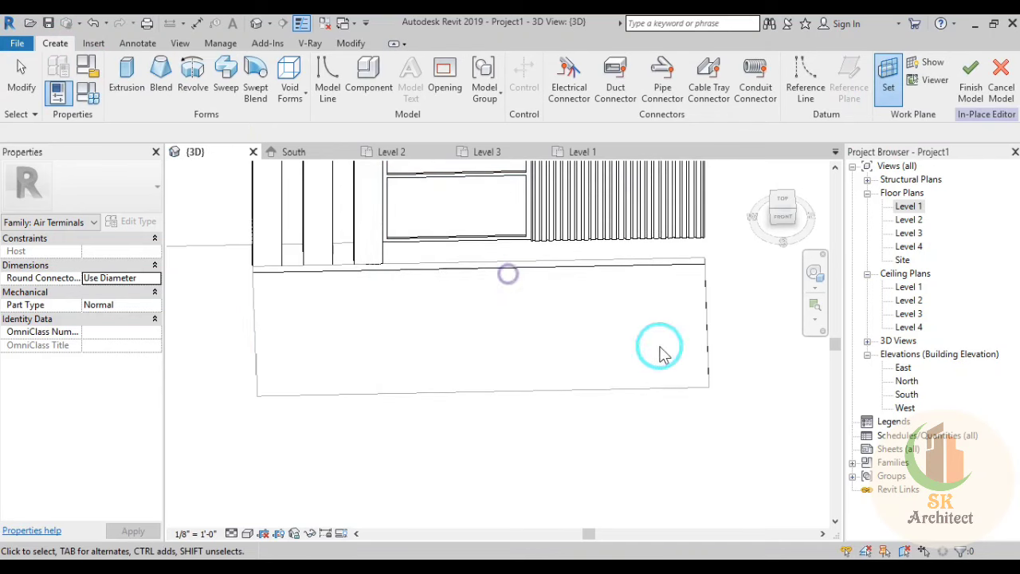
Step: View the site from the ViewCube's Top in Wireframe style
{"action": "left_click", "coordinate": [783, 203]}
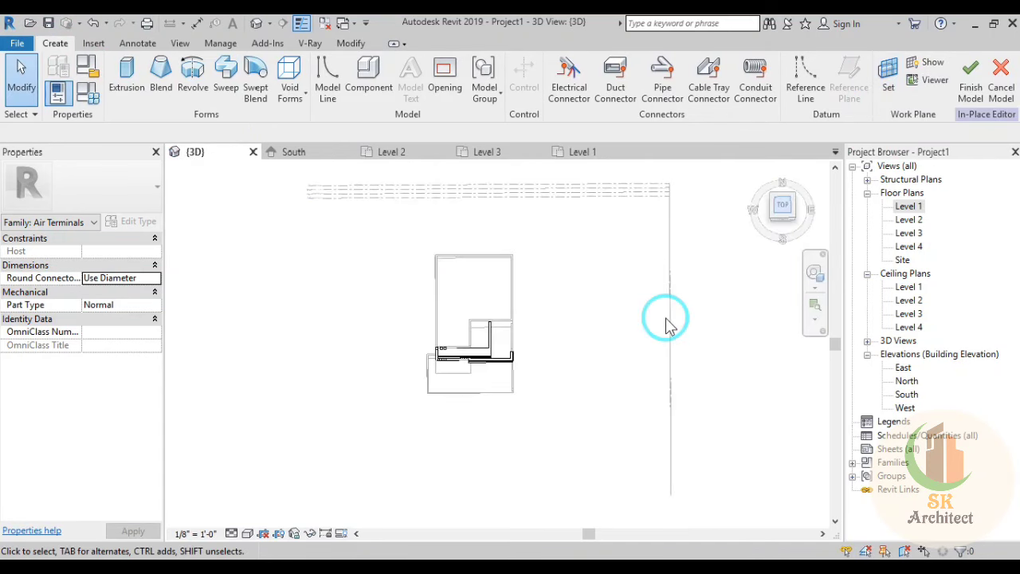
{"action": "scroll", "coordinate": [529, 369], "scroll_direction": "up", "scroll_amount": 2}
{"action": "scroll", "coordinate": [471, 353], "scroll_direction": "up", "scroll_amount": 2}
{"action": "scroll", "coordinate": [482, 387], "scroll_direction": "up", "scroll_amount": 2}
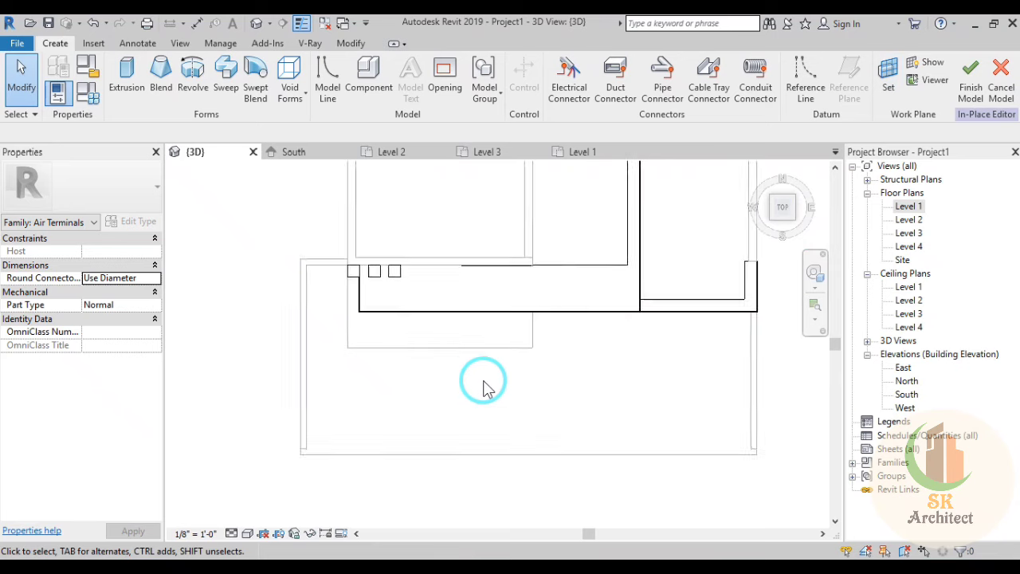
{"action": "scroll", "coordinate": [486, 387], "scroll_direction": "up", "scroll_amount": 2}
{"action": "left_click", "coordinate": [247, 533]}
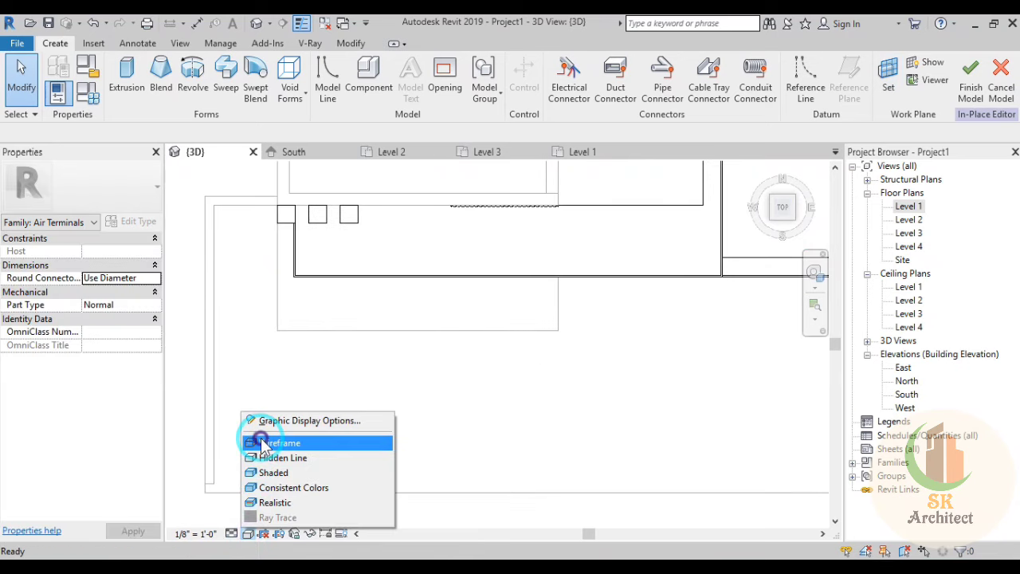
{"action": "left_click", "coordinate": [263, 444]}
{"action": "scroll", "coordinate": [540, 375], "scroll_direction": "up", "scroll_amount": 2}
{"action": "scroll", "coordinate": [471, 358], "scroll_direction": "up", "scroll_amount": 2}
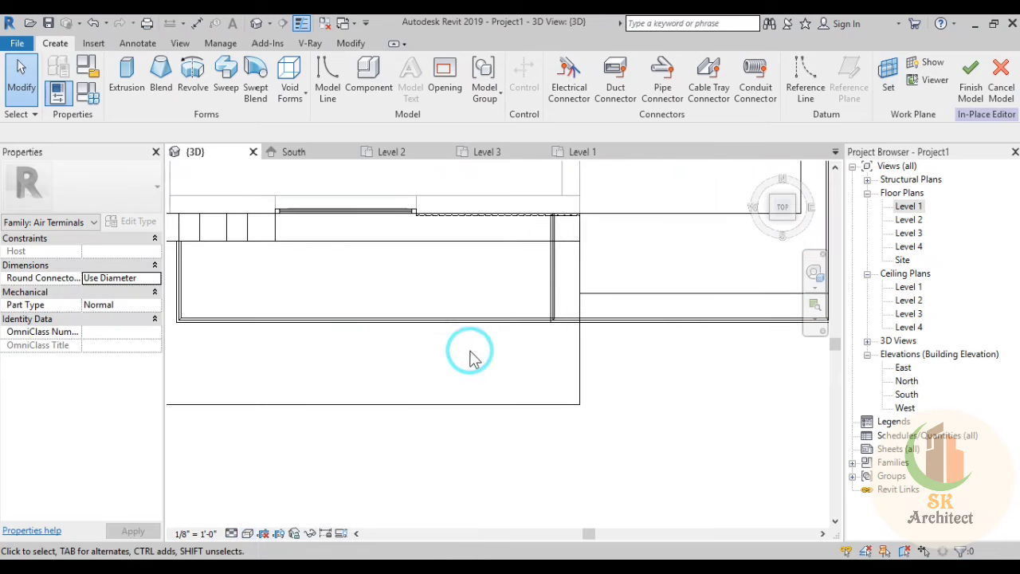
Step: Start a new extrusion and draw a rectangle 1' 0" wide from the floor edge
{"action": "left_click", "coordinate": [138, 94]}
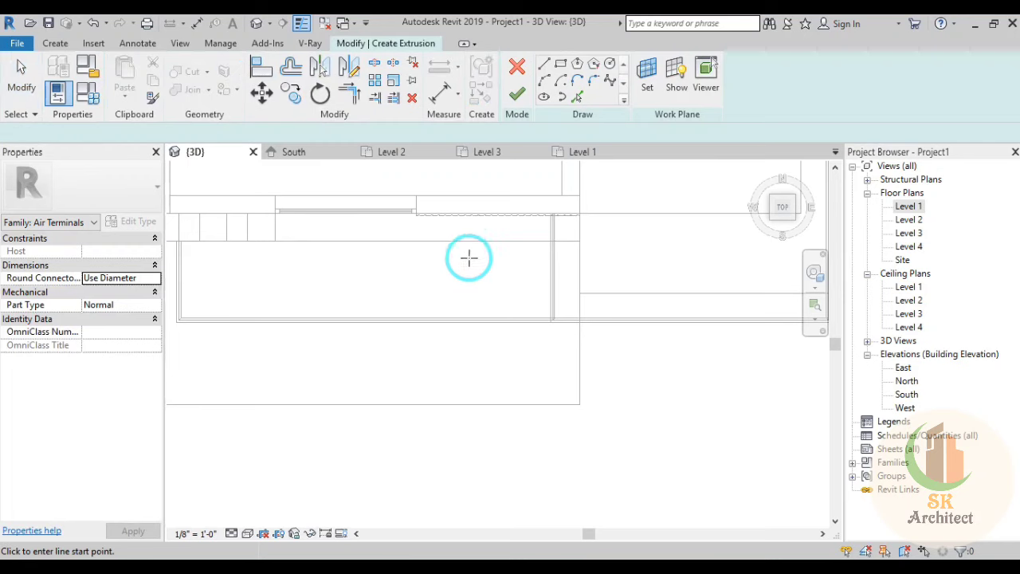
{"action": "left_click", "coordinate": [562, 70]}
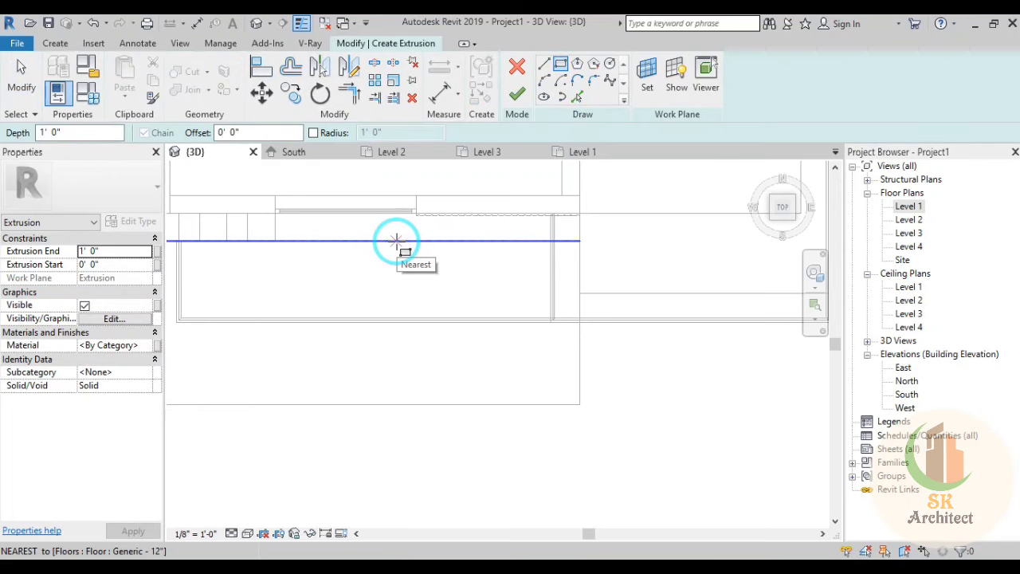
{"action": "scroll", "coordinate": [397, 241], "scroll_direction": "up", "scroll_amount": 1}
{"action": "left_click", "coordinate": [399, 242]}
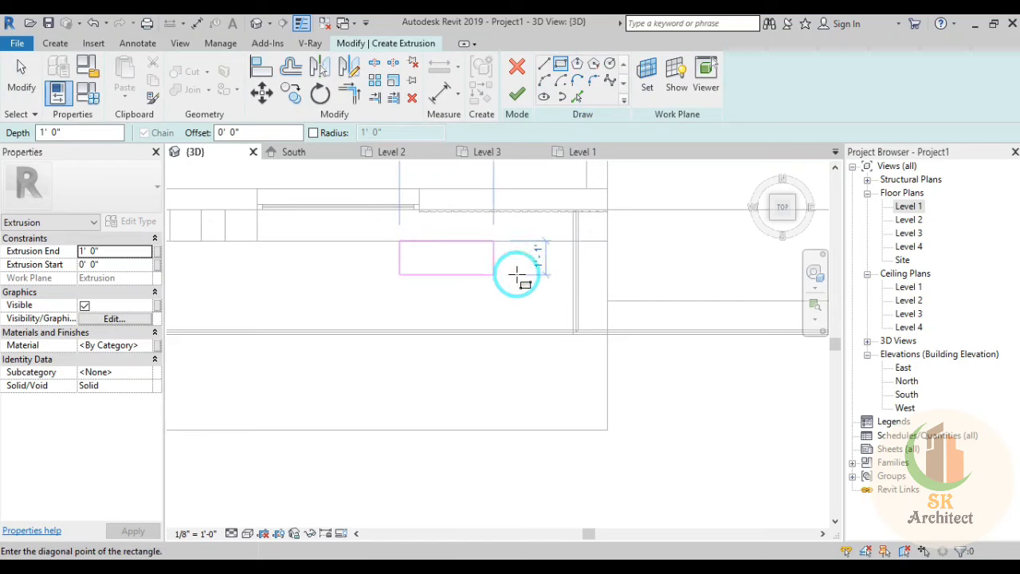
{"action": "left_click", "coordinate": [569, 274]}
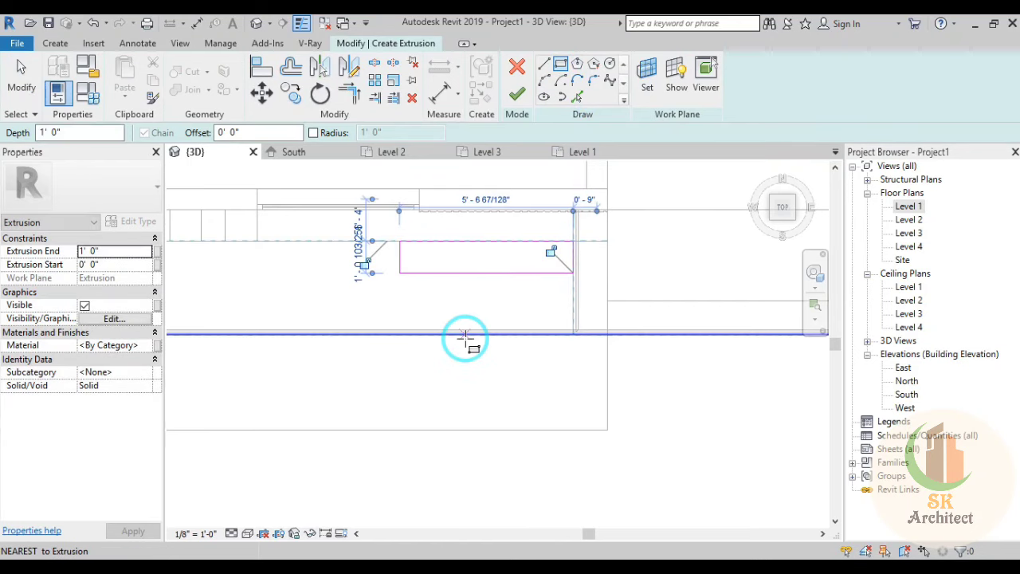
{"action": "key", "text": "Escape"}
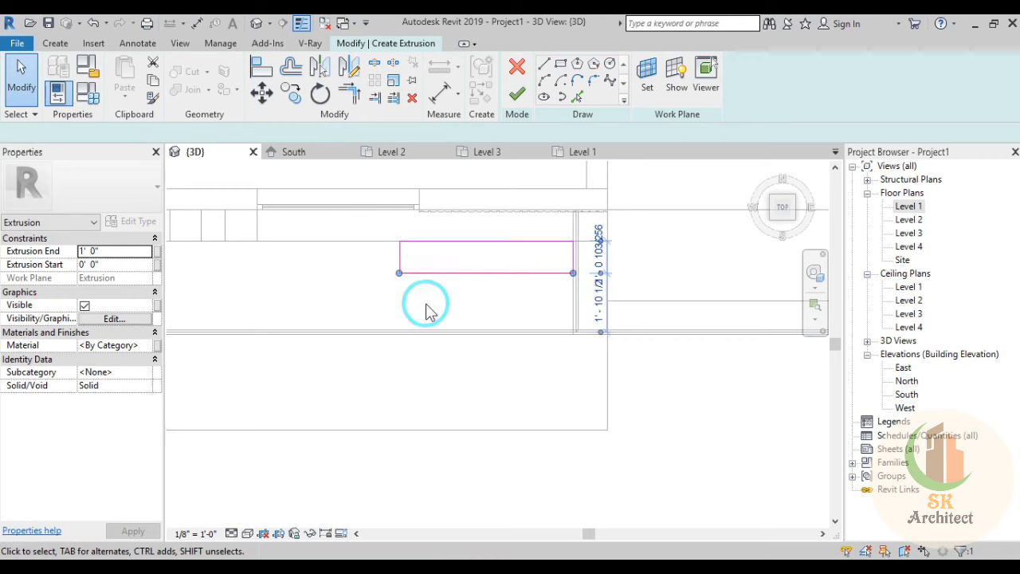
{"action": "left_click", "coordinate": [550, 272]}
{"action": "left_click", "coordinate": [602, 256]}
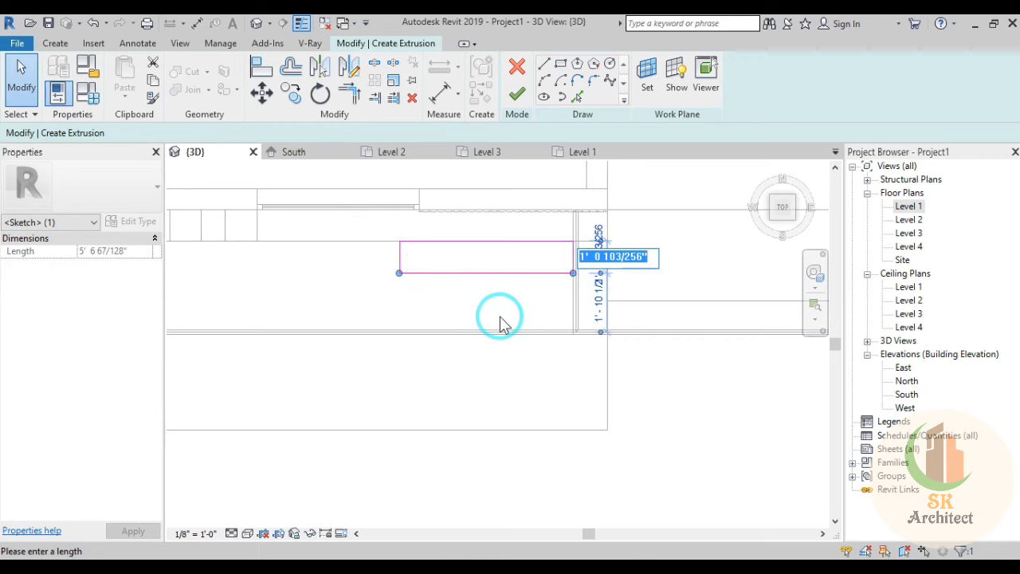
{"action": "type", "text": "1"}
{"action": "key", "text": "Return"}
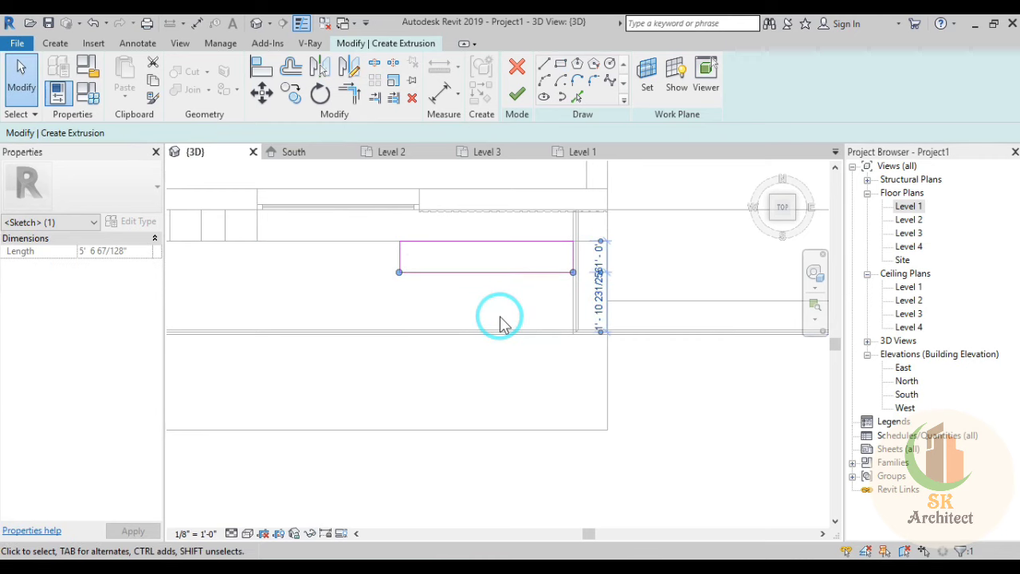
Step: Stretch the rectangle's left edge outward, then window-select its four lines
{"action": "left_click_drag", "start_coordinate": [397, 257], "coordinate": [364, 257]}
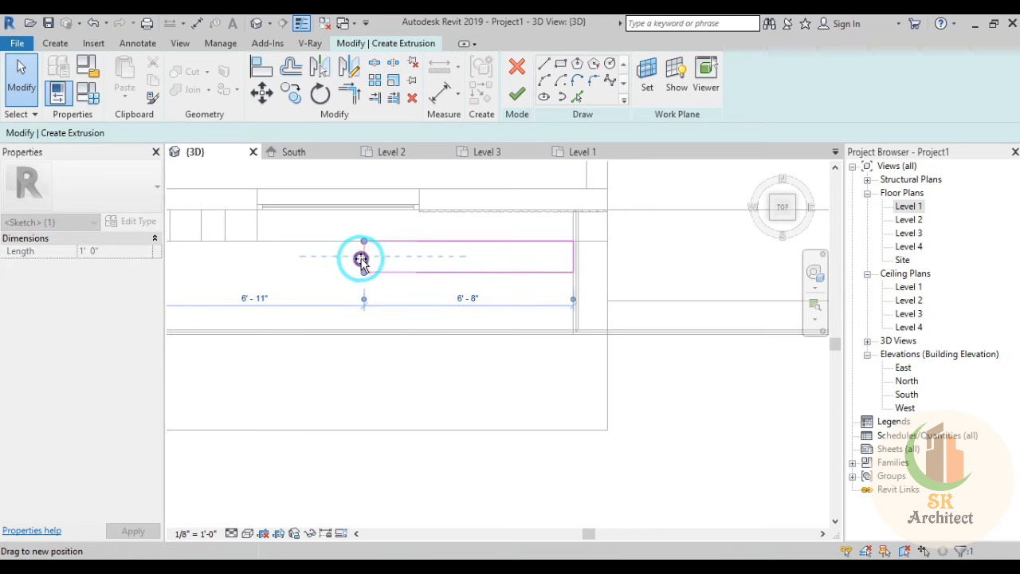
{"action": "left_click_drag", "start_coordinate": [364, 257], "coordinate": [299, 257]}
{"action": "scroll", "coordinate": [452, 353], "scroll_direction": "up", "scroll_amount": 1}
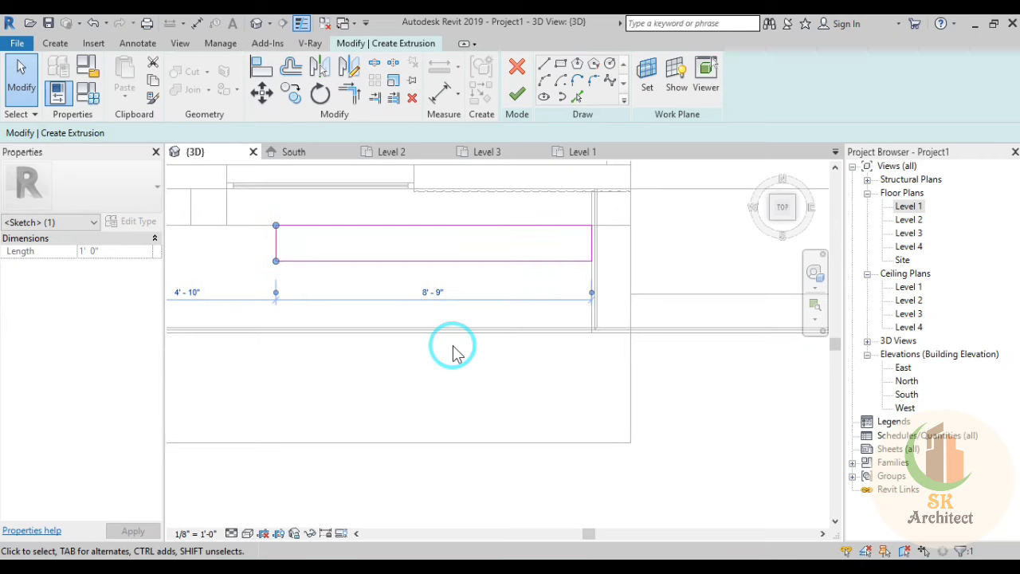
{"action": "scroll", "coordinate": [452, 353], "scroll_direction": "down", "scroll_amount": 1}
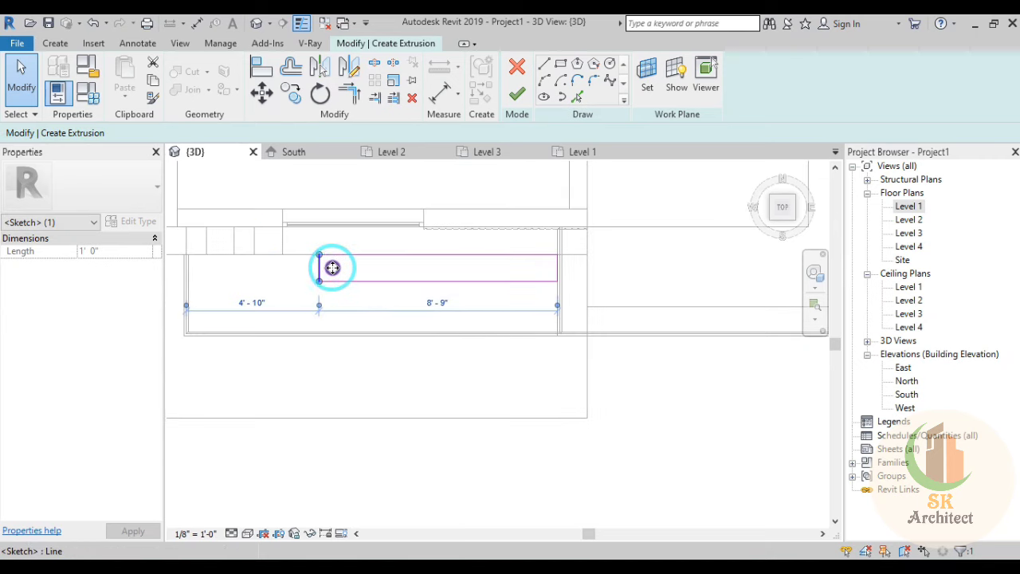
{"action": "left_click_drag", "start_coordinate": [332, 267], "coordinate": [348, 291]}
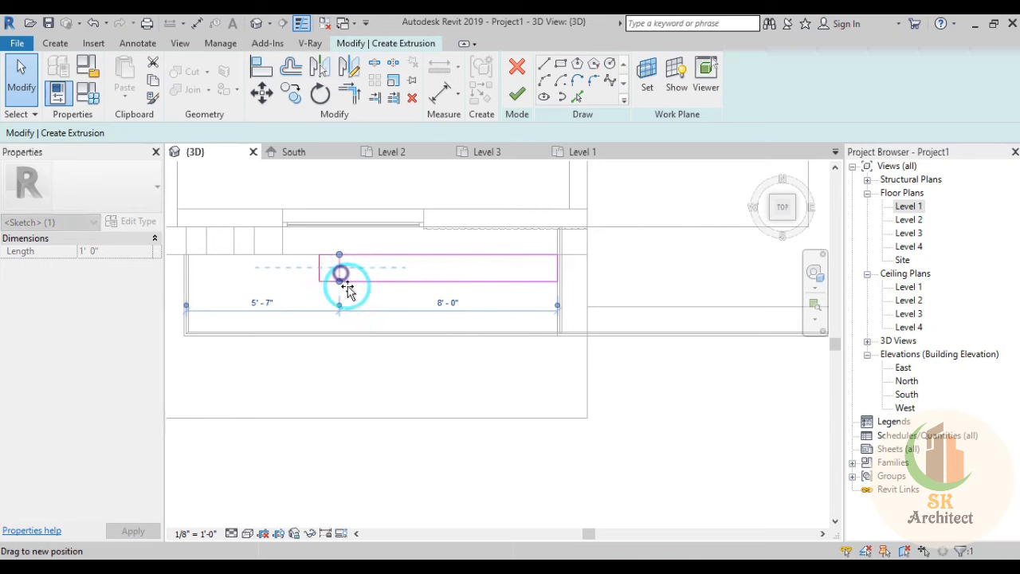
{"action": "left_click", "coordinate": [392, 373]}
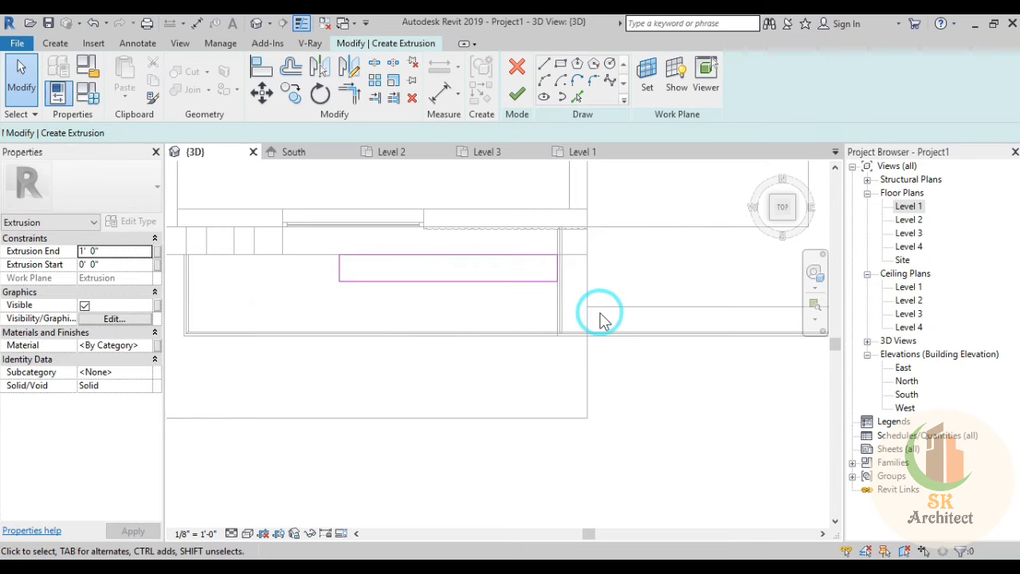
{"action": "left_click_drag", "start_coordinate": [601, 318], "coordinate": [331, 222]}
{"action": "scroll", "coordinate": [462, 279], "scroll_direction": "up", "scroll_amount": 2}
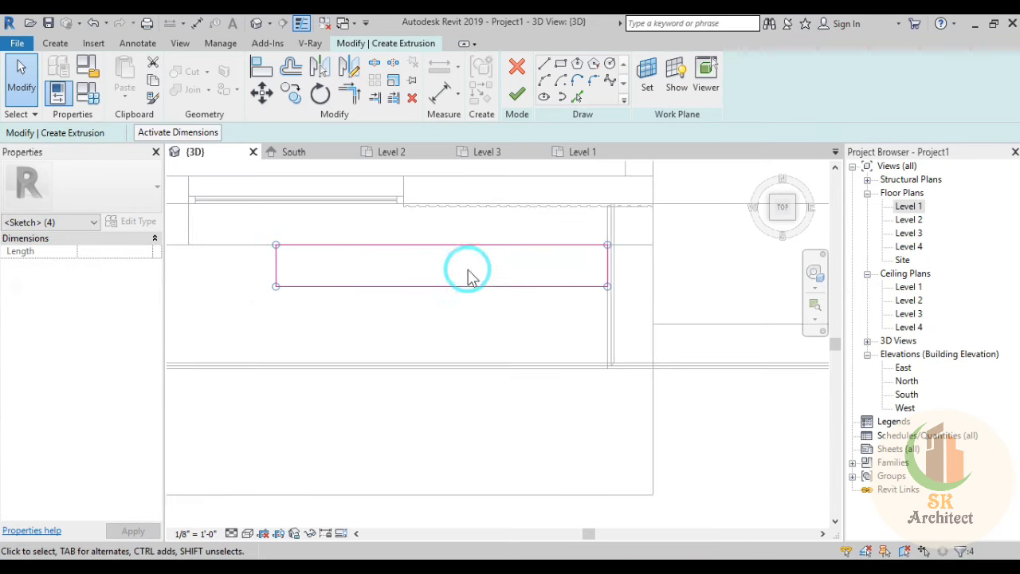
Step: Copy the rectangle three times, each 1'-6" below the previous, giving four outlines
{"action": "left_click", "coordinate": [265, 99]}
{"action": "left_click", "coordinate": [291, 93]}
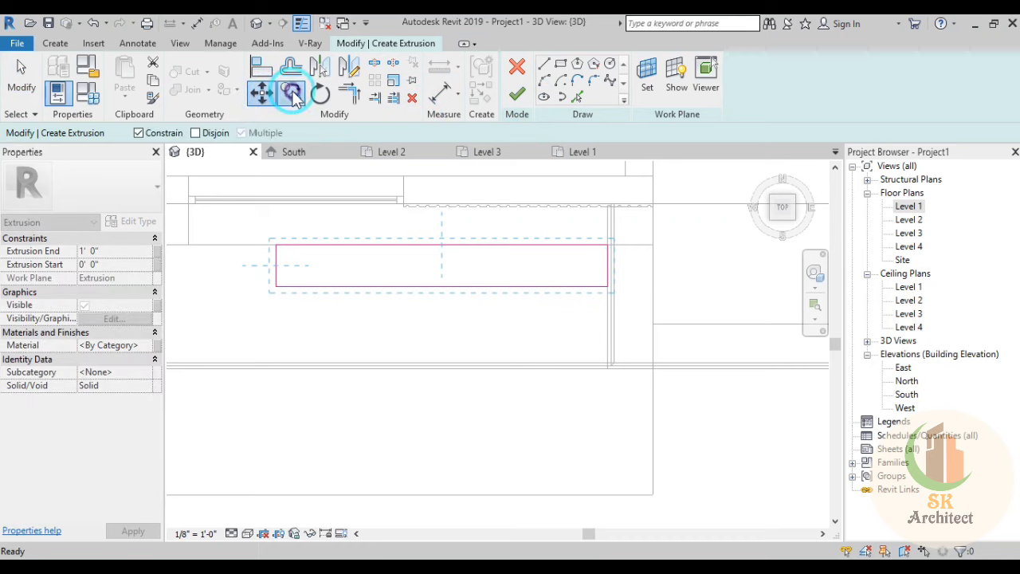
{"action": "left_click", "coordinate": [422, 287]}
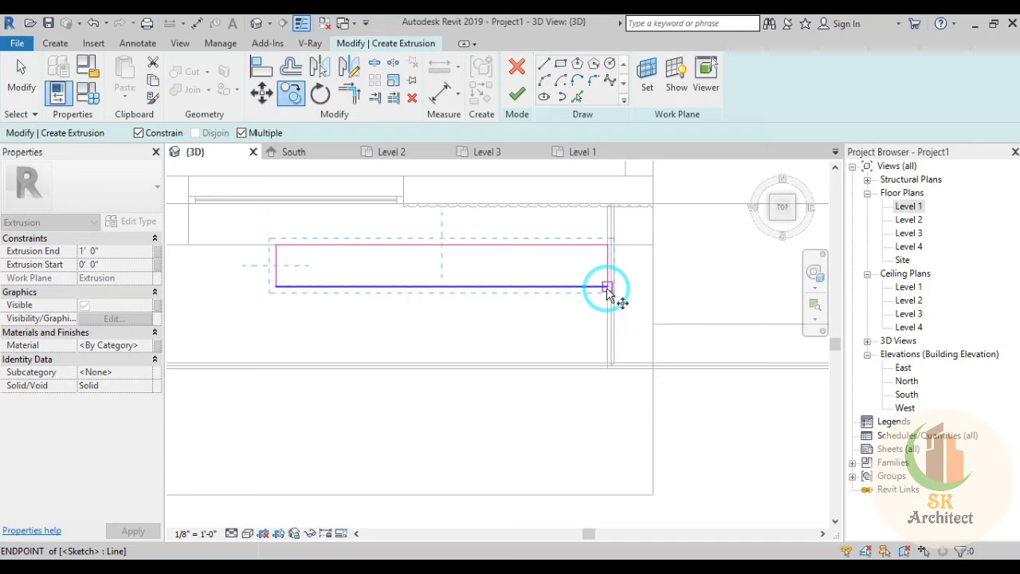
{"action": "left_click", "coordinate": [607, 289]}
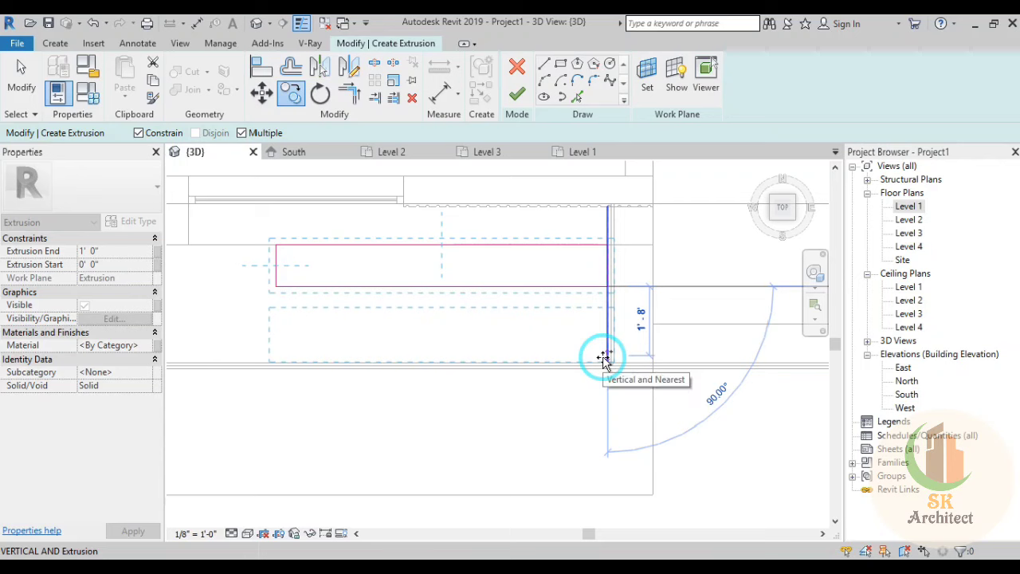
{"action": "type", "text": "1 6"}
{"action": "key", "text": "Return"}
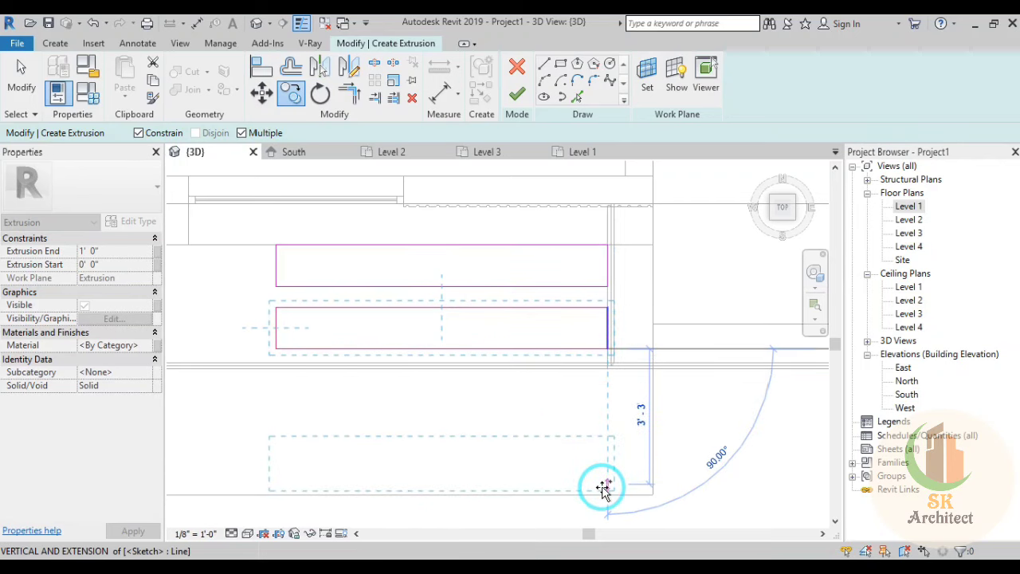
{"action": "type", "text": "1 6"}
{"action": "key", "text": "Return"}
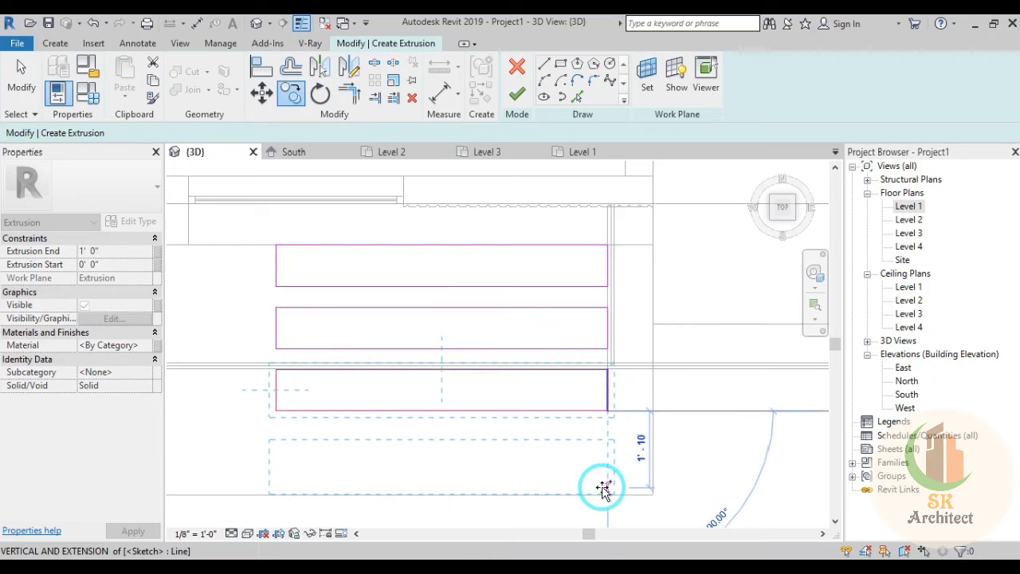
{"action": "key", "text": "Return"}
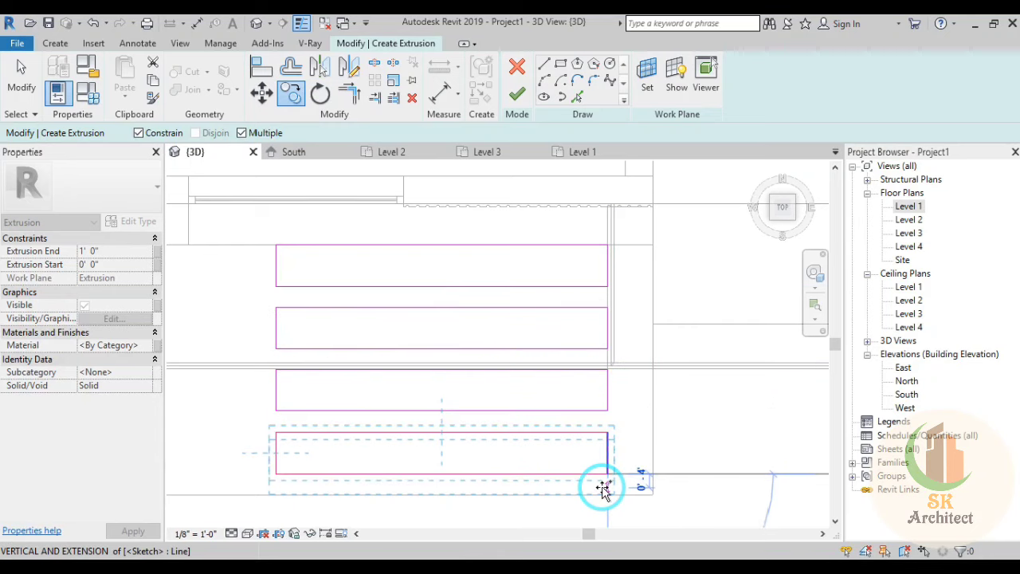
{"action": "key", "text": "Escape"}
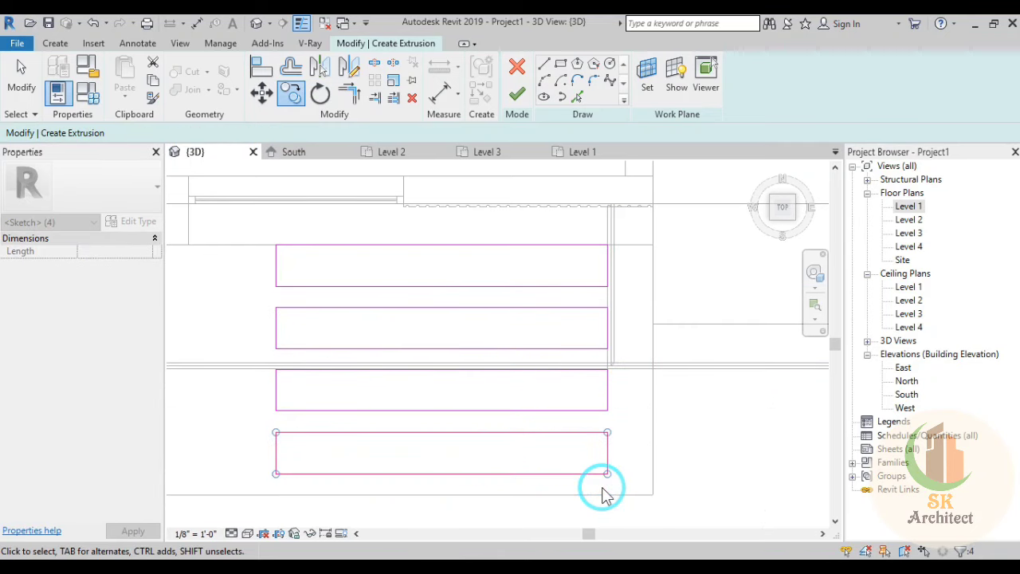
{"action": "scroll", "coordinate": [601, 490], "scroll_direction": "down", "scroll_amount": 1}
{"action": "scroll", "coordinate": [602, 490], "scroll_direction": "down", "scroll_amount": 1}
Step: Nudge all four outlines down, then shift the second rectangle left
{"action": "scroll", "coordinate": [587, 444], "scroll_direction": "down", "scroll_amount": 1}
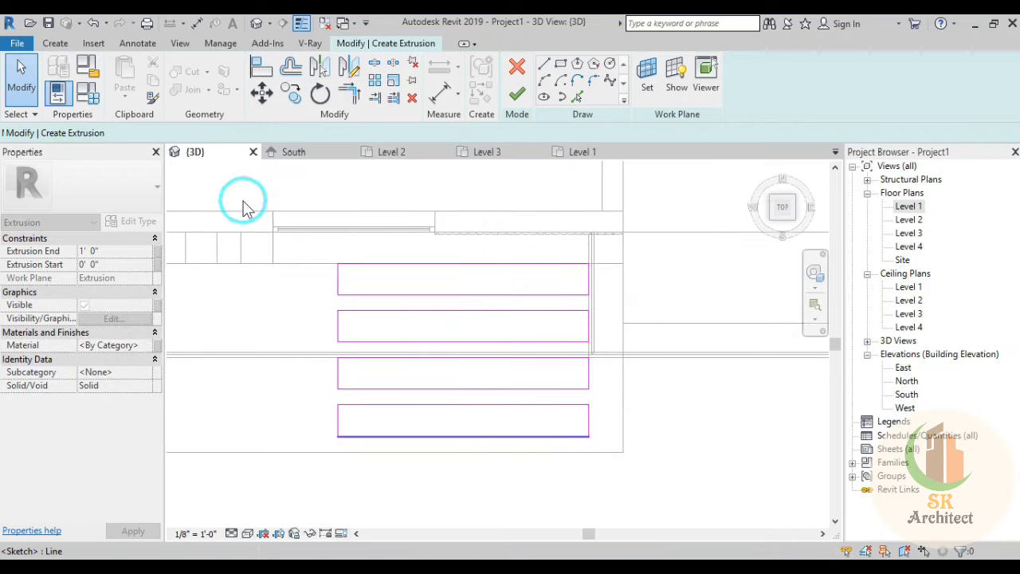
{"action": "mouse_move", "coordinate": [295, 236]}
{"action": "left_mouse_down"}
{"action": "mouse_move", "coordinate": [593, 448]}
{"action": "mouse_move", "coordinate": [622, 454]}
{"action": "left_mouse_up"}
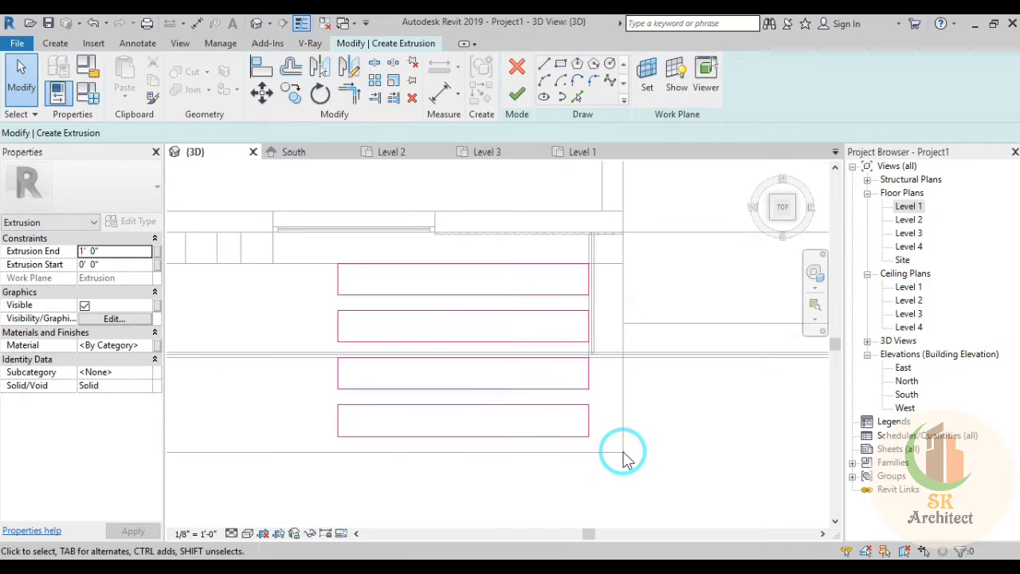
{"action": "key", "text": "Down"}
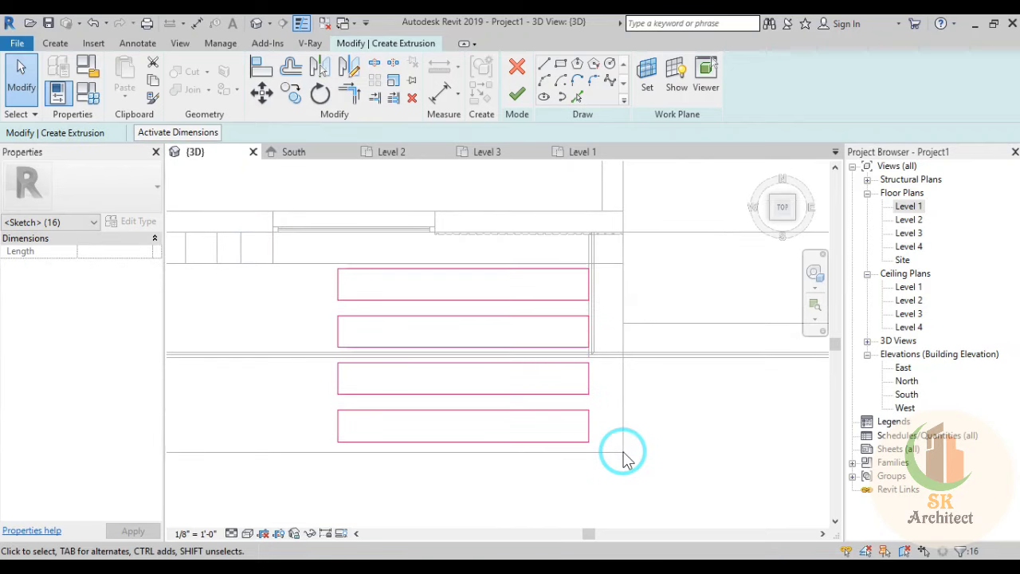
{"action": "key", "text": "Down"}
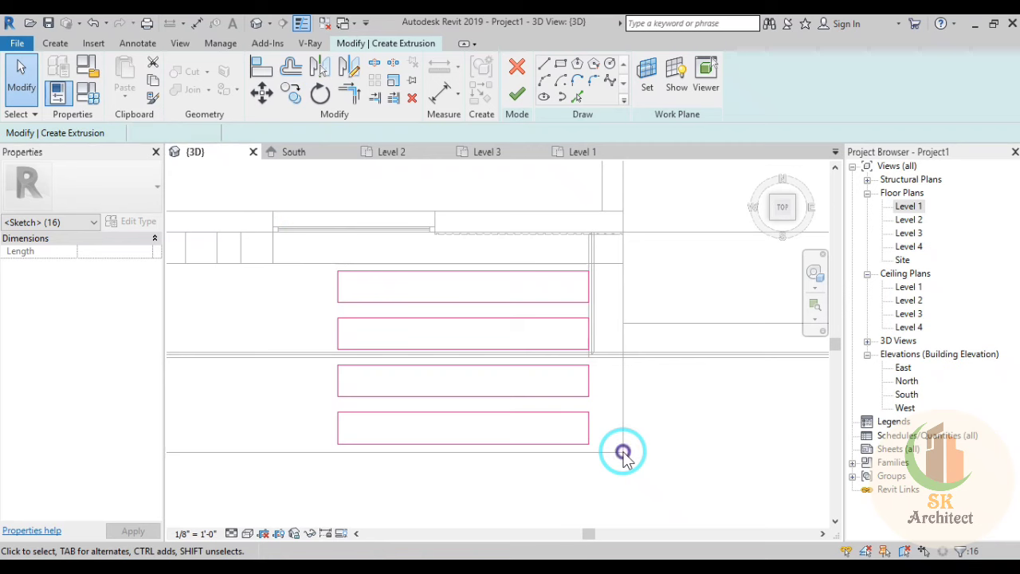
{"action": "scroll", "coordinate": [603, 442], "scroll_direction": "up", "scroll_amount": 1}
{"action": "left_click", "coordinate": [291, 307]}
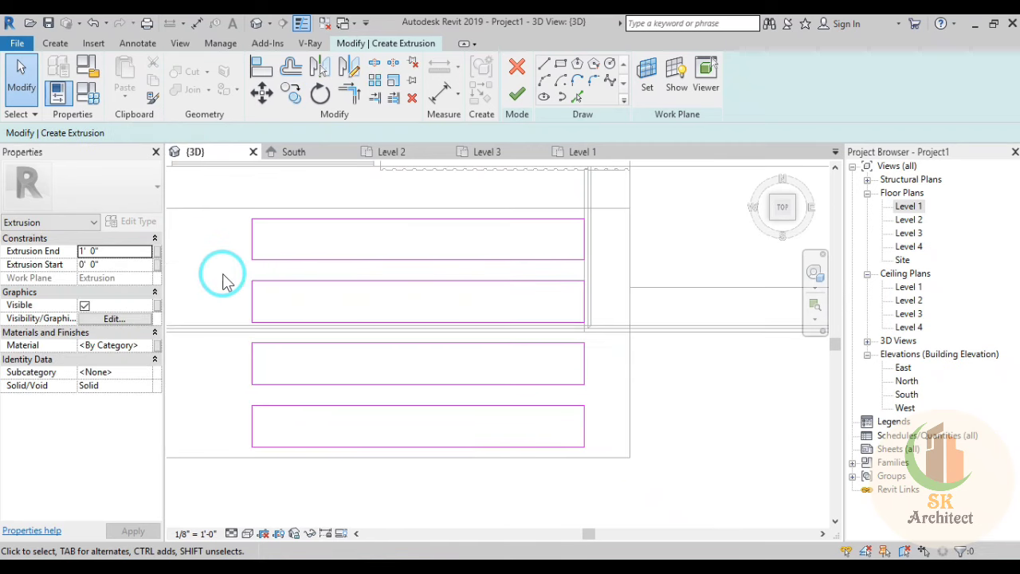
{"action": "left_click_drag", "start_coordinate": [221, 271], "coordinate": [615, 341]}
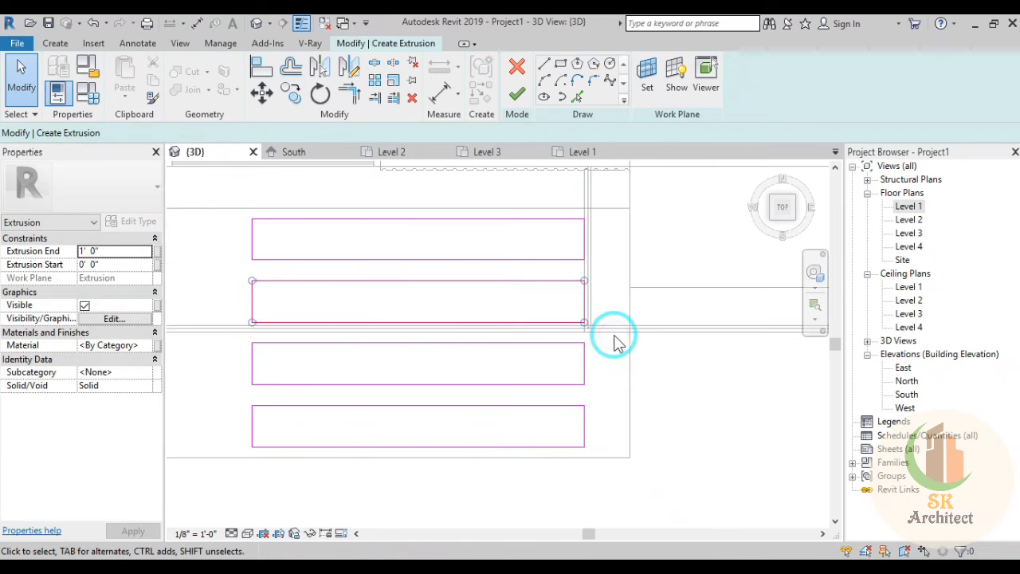
{"action": "key", "text": "Left"}
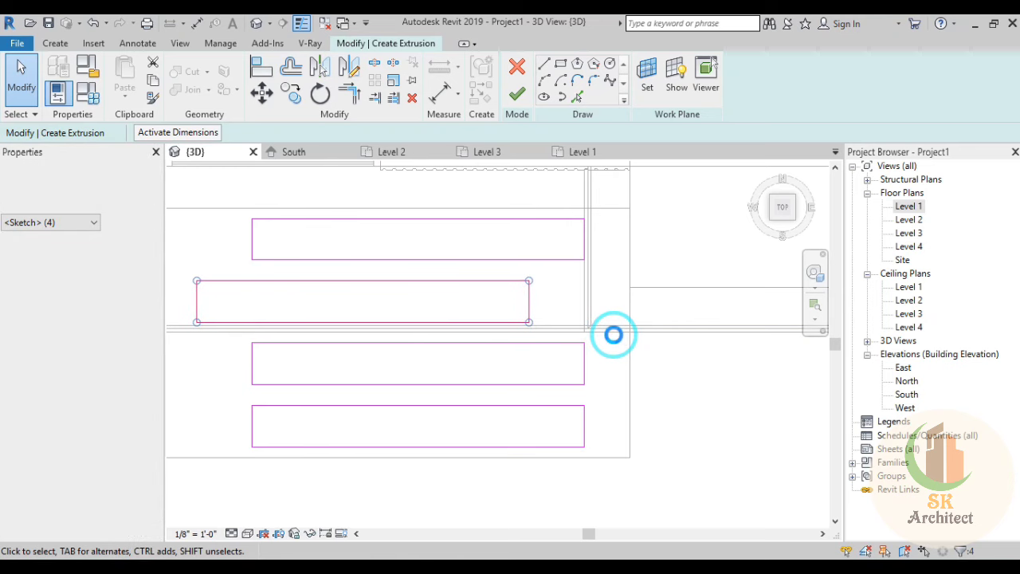
{"action": "scroll", "coordinate": [615, 340], "scroll_direction": "down", "scroll_amount": 2}
{"action": "scroll", "coordinate": [624, 337], "scroll_direction": "up", "scroll_amount": 1}
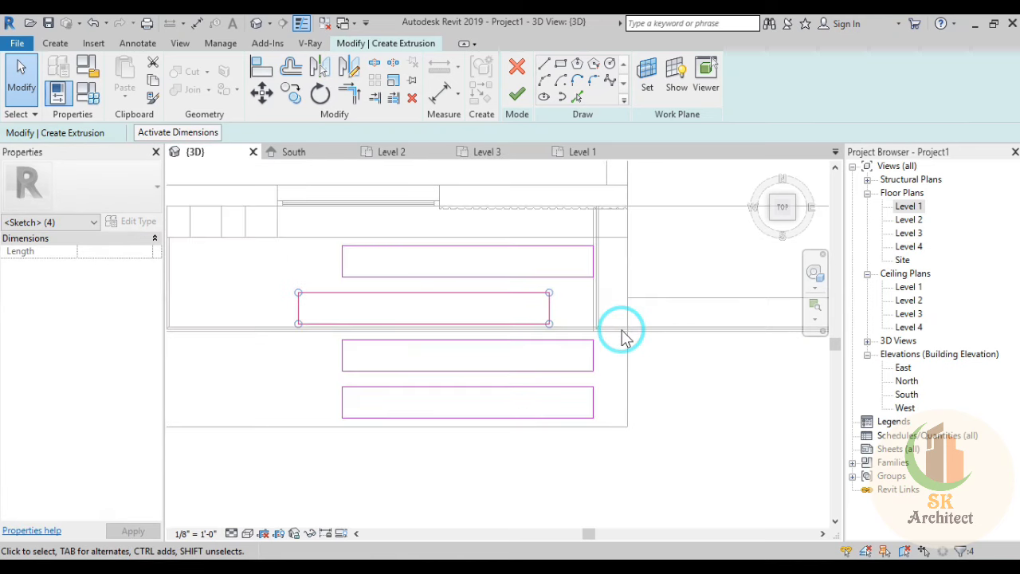
{"action": "scroll", "coordinate": [624, 338], "scroll_direction": "up", "scroll_amount": 1}
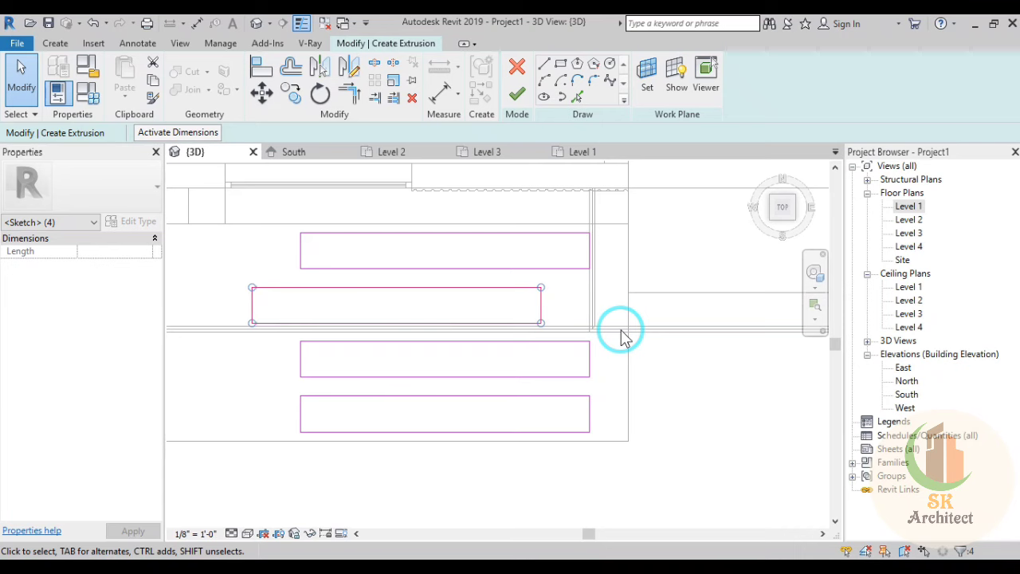
{"action": "left_click", "coordinate": [701, 342]}
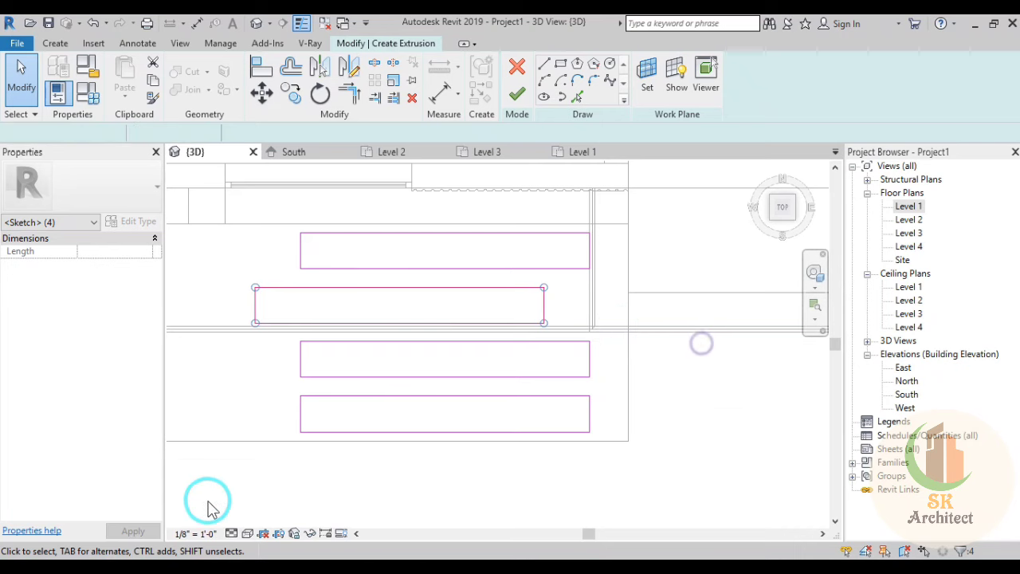
Step: Move the bottom rectangle left to line up with the second
{"action": "left_click_drag", "start_coordinate": [275, 380], "coordinate": [624, 479]}
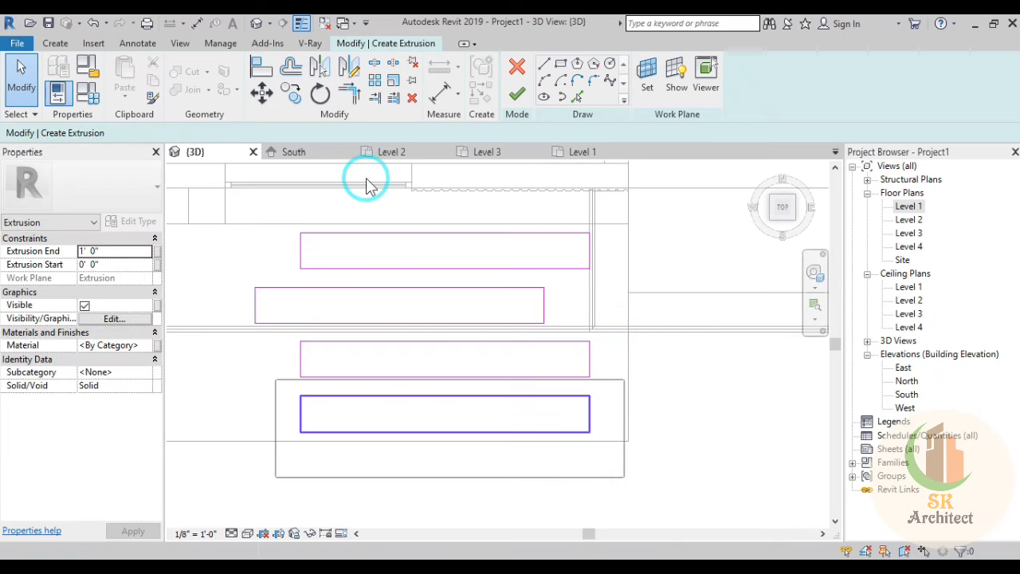
{"action": "left_click", "coordinate": [261, 94]}
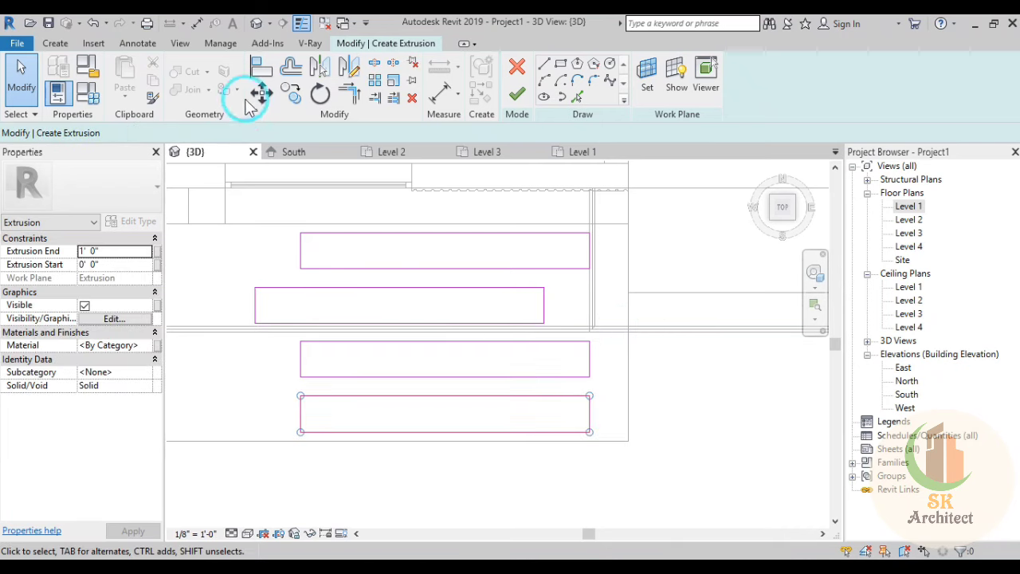
{"action": "left_click", "coordinate": [300, 396]}
{"action": "left_click", "coordinate": [252, 388]}
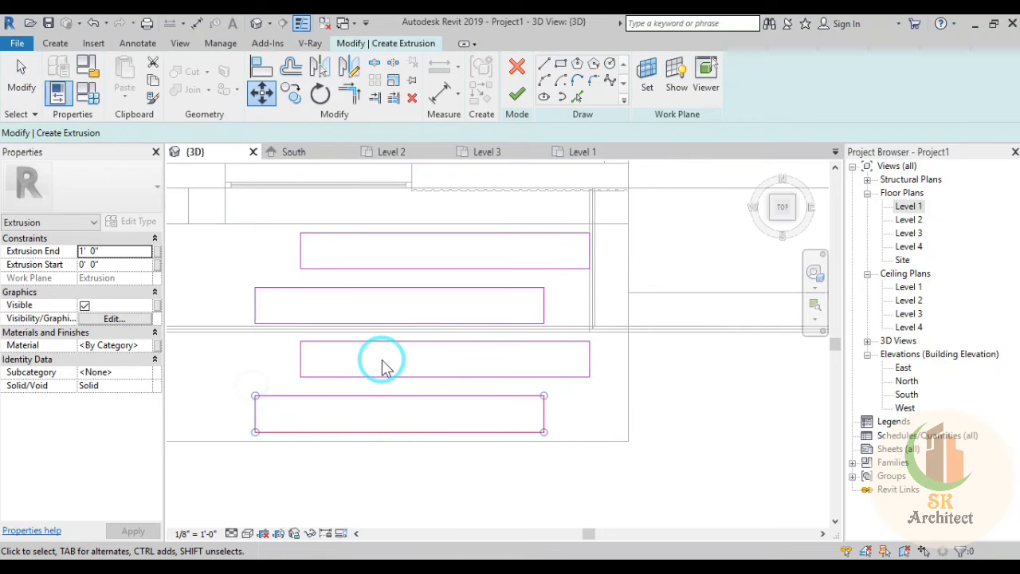
{"action": "left_click", "coordinate": [523, 359]}
{"action": "scroll", "coordinate": [524, 363], "scroll_direction": "down", "scroll_amount": 2}
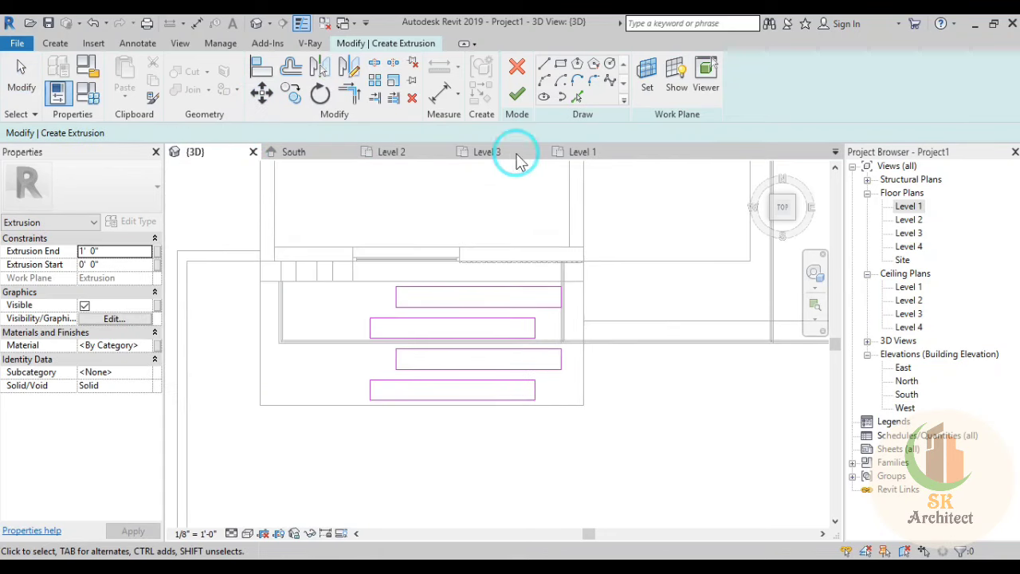
Step: Finish the stepping-stone sketch and view it isometrically in Hidden Line style
{"action": "left_click", "coordinate": [517, 94]}
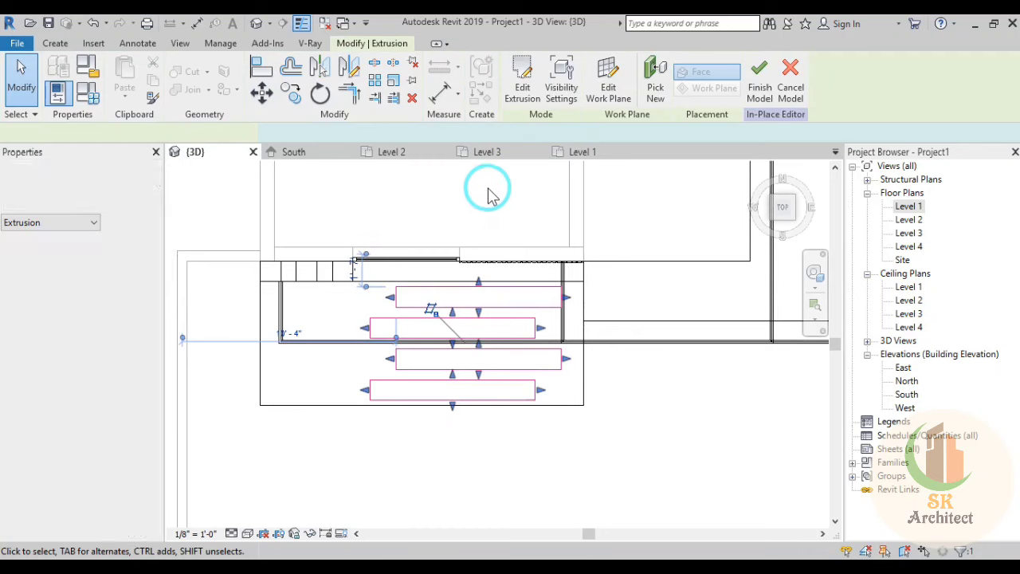
{"action": "left_click", "coordinate": [248, 533]}
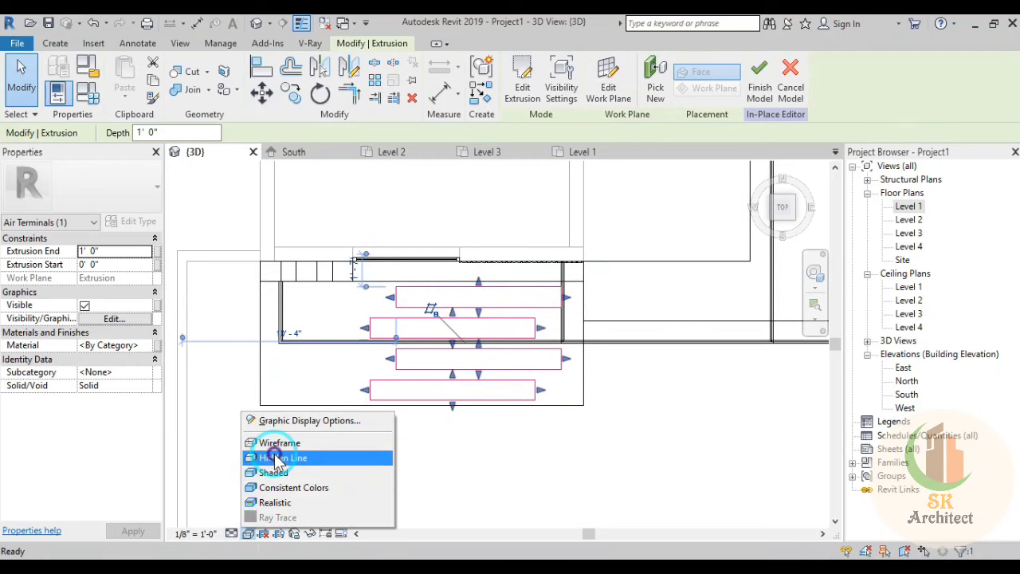
{"action": "left_click", "coordinate": [274, 458]}
{"action": "middle_click_drag", "start_coordinate": [592, 364], "coordinate": [372, 372], "text": "shift"}
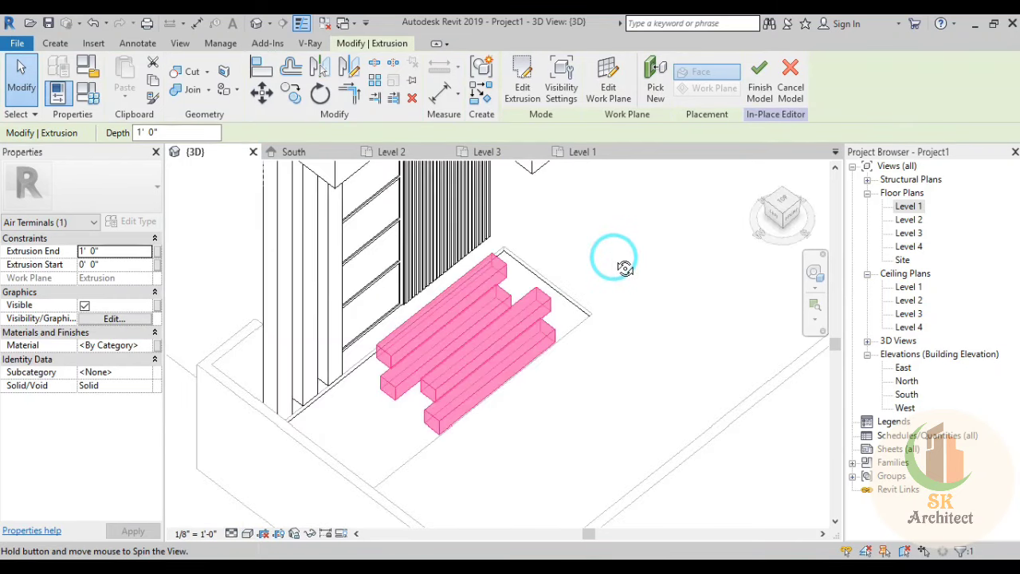
Step: Set the stones' Extrusion End to 0' 4" and bring up their material choices
{"action": "left_click", "coordinate": [126, 251]}
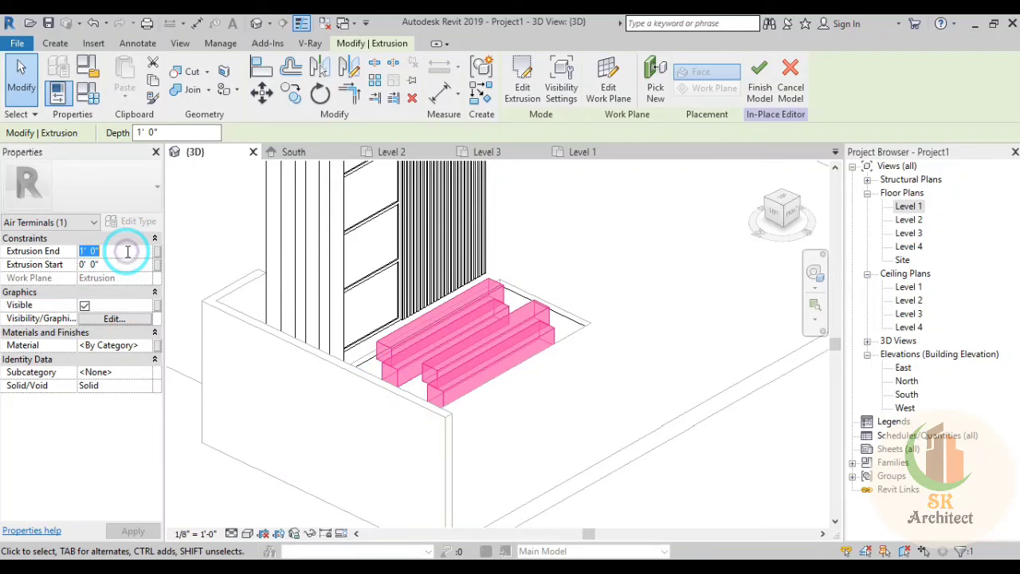
{"action": "left_click", "coordinate": [592, 298]}
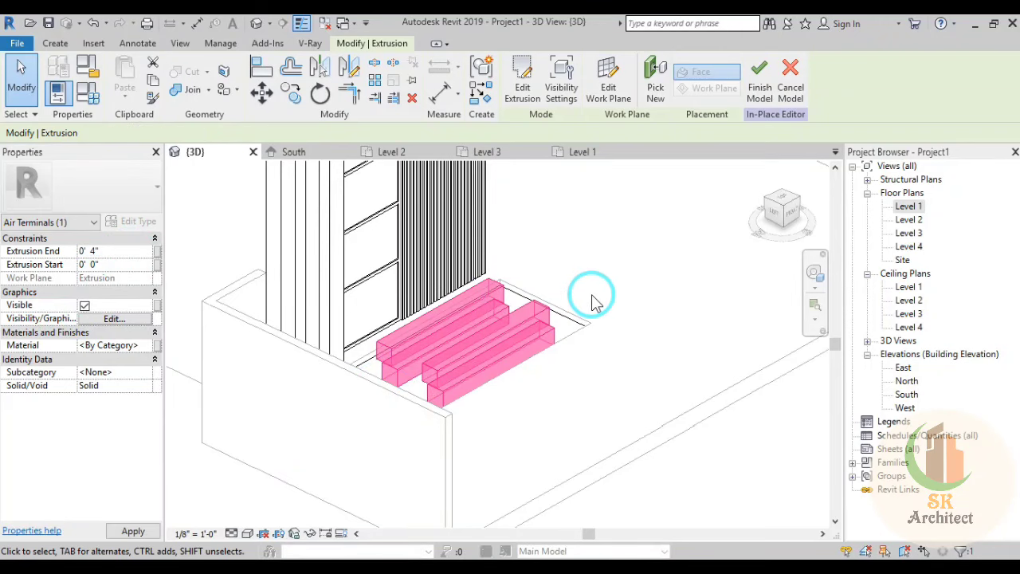
{"action": "scroll", "coordinate": [585, 307], "scroll_direction": "up", "scroll_amount": 3}
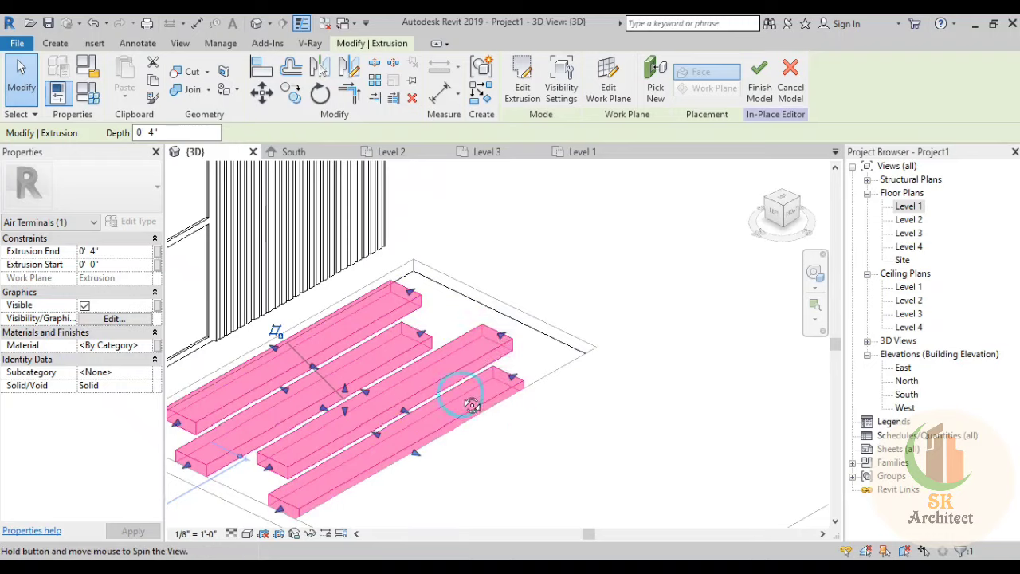
{"action": "mouse_move", "coordinate": [467, 405]}
{"action": "middle_mouse_down", "text": "shift"}
{"action": "mouse_move", "coordinate": [421, 383]}
{"action": "mouse_move", "coordinate": [426, 360]}
{"action": "mouse_move", "coordinate": [455, 404]}
{"action": "mouse_move", "coordinate": [207, 364]}
{"action": "middle_mouse_up", "text": "shift"}
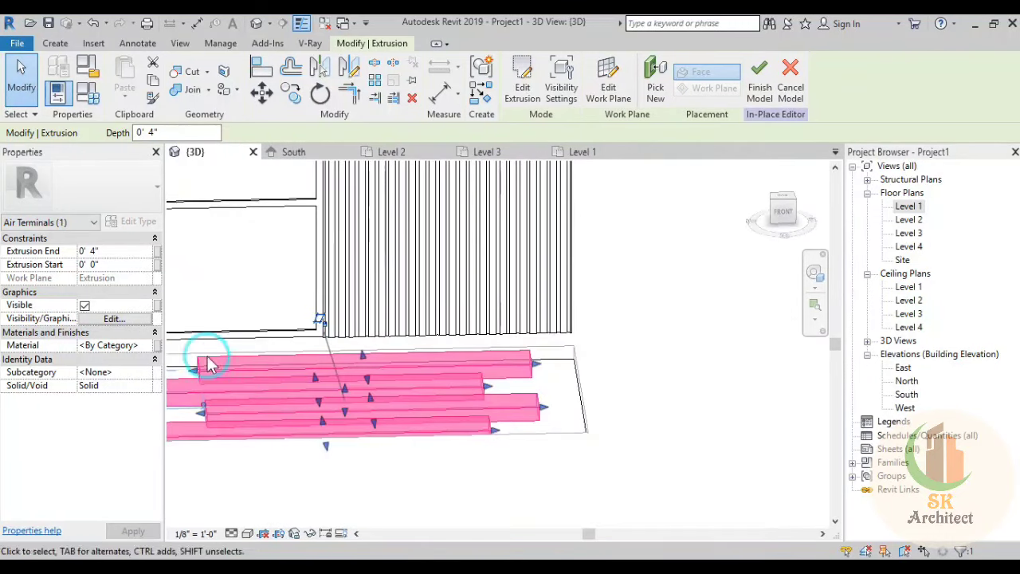
{"action": "left_click", "coordinate": [147, 349]}
{"action": "left_click", "coordinate": [318, 261]}
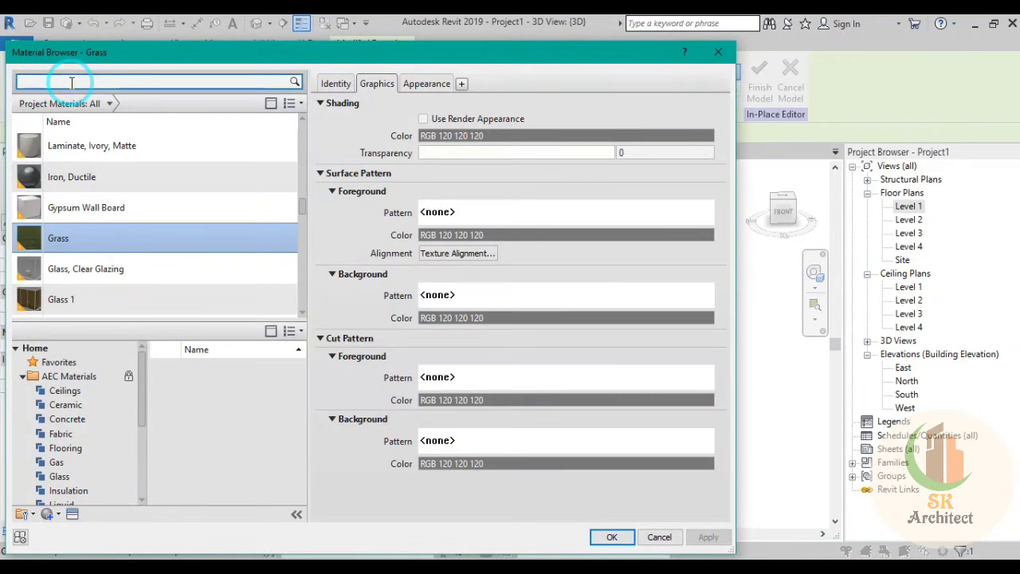
Step: Find Blue Stone in the material library and add it to the project materials
{"action": "type", "text": "stone"}
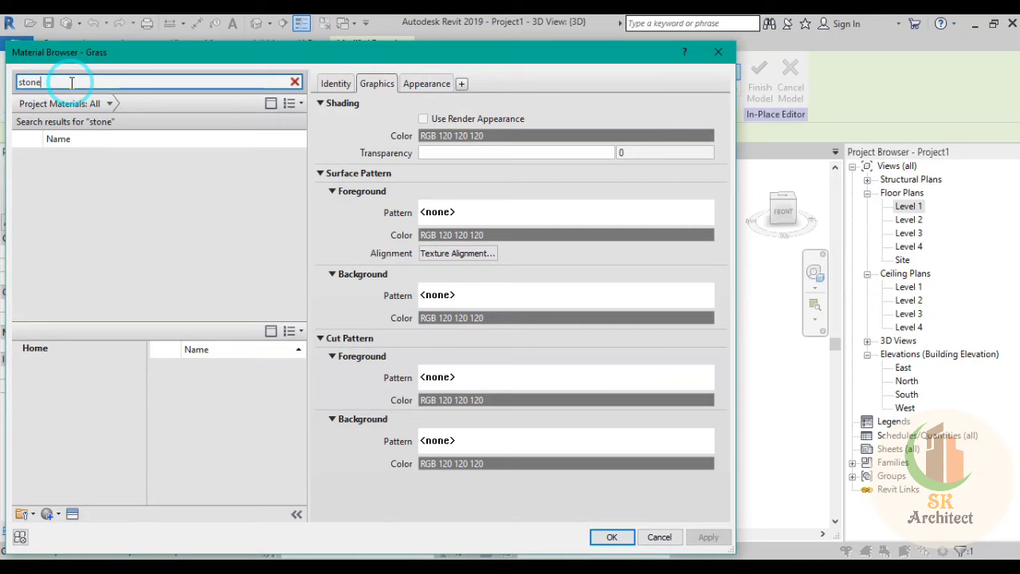
{"action": "left_click", "coordinate": [235, 373]}
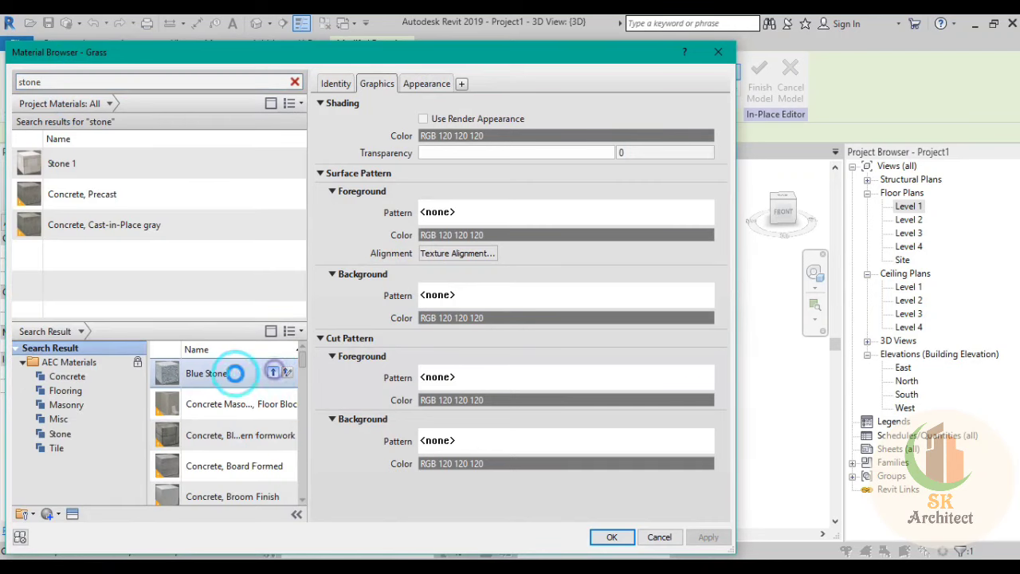
{"action": "double_click", "coordinate": [235, 373]}
Step: Rename Blue Stone to 'Stone 2' and apply it to the stepping-stone extrusions
{"action": "right_click", "coordinate": [89, 261]}
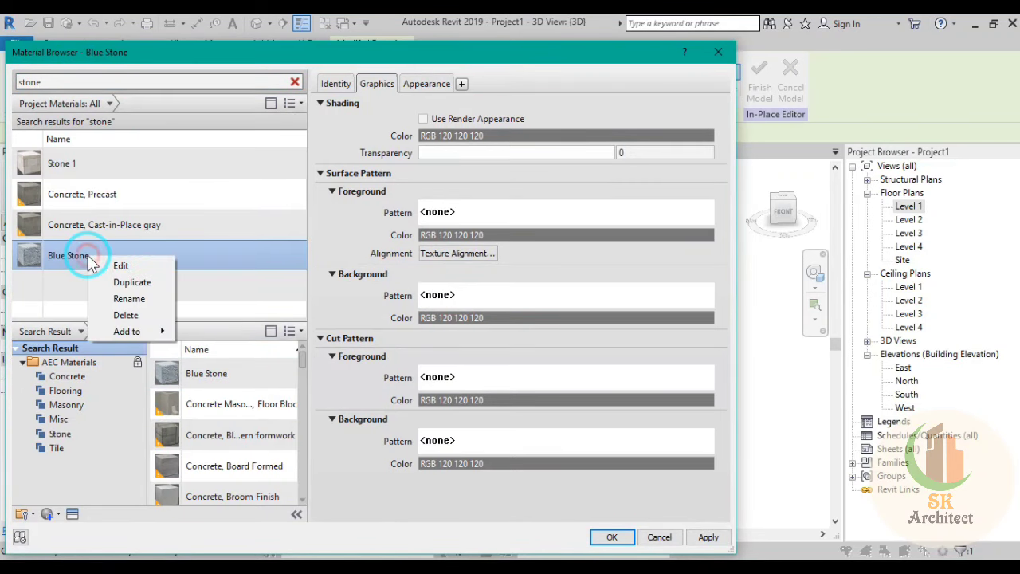
{"action": "left_click", "coordinate": [109, 301]}
{"action": "type", "text": "S"}
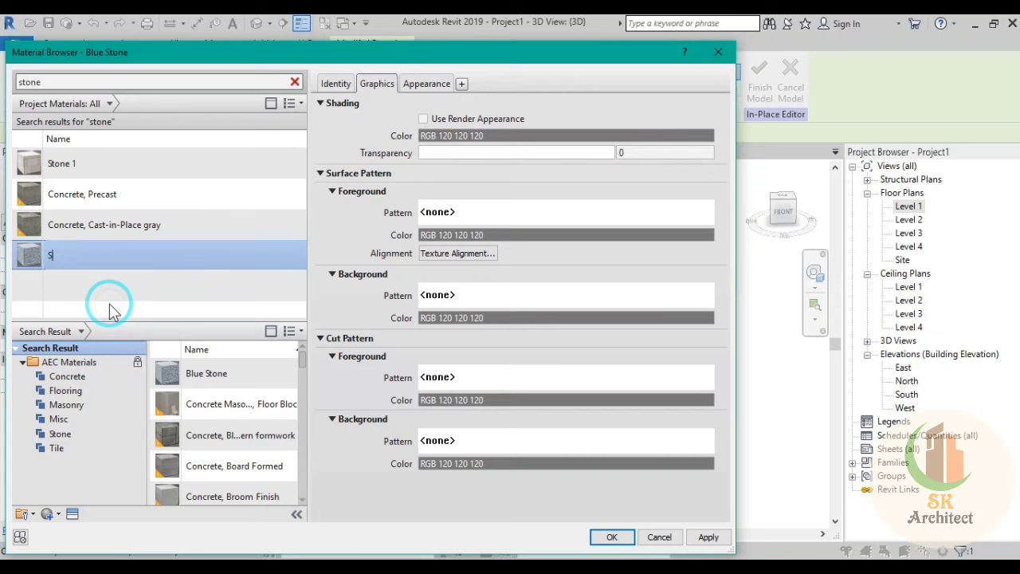
{"action": "type", "text": "tone 2"}
{"action": "key", "text": "Return"}
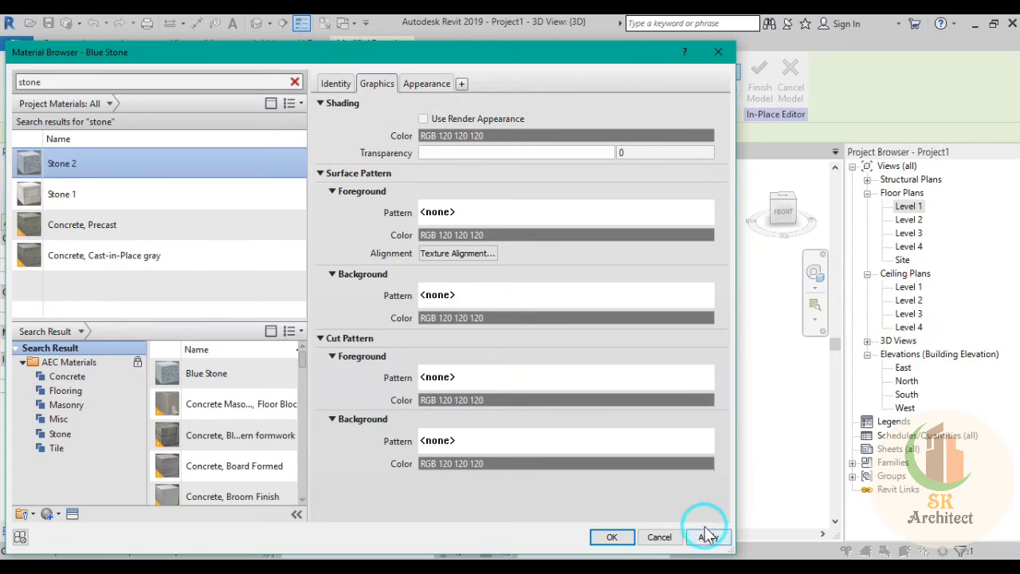
{"action": "left_click", "coordinate": [707, 539]}
{"action": "left_click", "coordinate": [619, 537]}
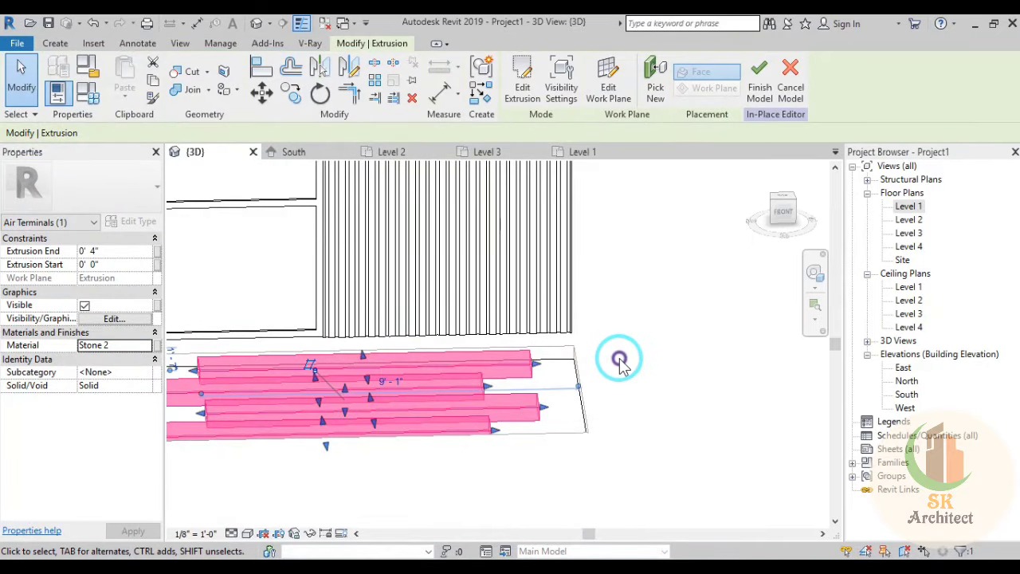
{"action": "left_click", "coordinate": [607, 351]}
Step: Pick the Generic - 12" floor face beside the wall corner as work plane, then begin an extrusion
{"action": "mouse_move", "coordinate": [602, 338]}
{"action": "middle_mouse_down", "text": "shift"}
{"action": "mouse_move", "coordinate": [620, 346]}
{"action": "mouse_move", "coordinate": [518, 426]}
{"action": "mouse_move", "coordinate": [669, 404]}
{"action": "middle_mouse_up", "text": "shift"}
{"action": "scroll", "coordinate": [518, 356], "scroll_direction": "up", "scroll_amount": 3}
{"action": "scroll", "coordinate": [485, 360], "scroll_direction": "up", "scroll_amount": 3}
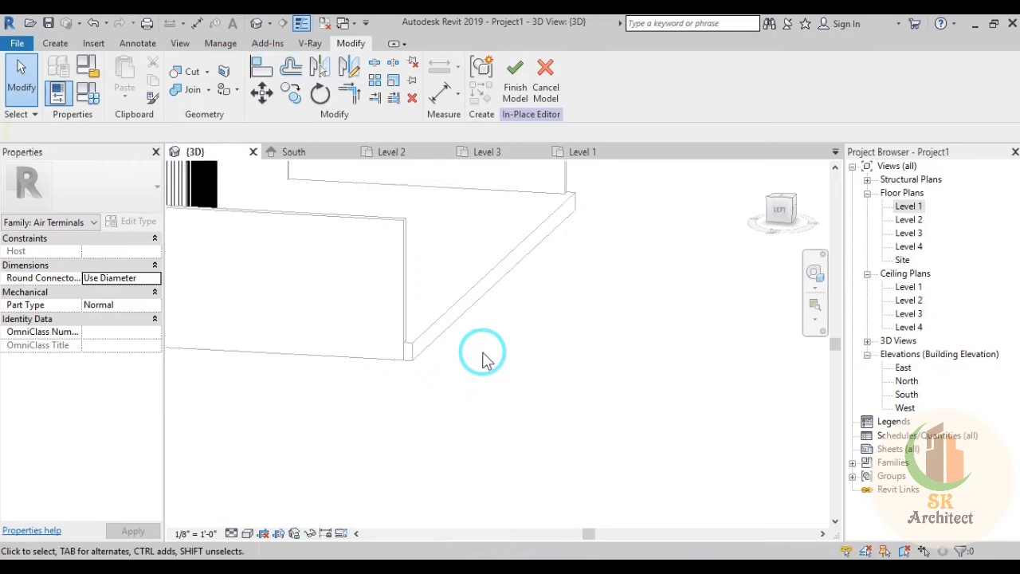
{"action": "middle_click_drag", "start_coordinate": [485, 360], "coordinate": [614, 445]}
{"action": "left_click", "coordinate": [55, 43]}
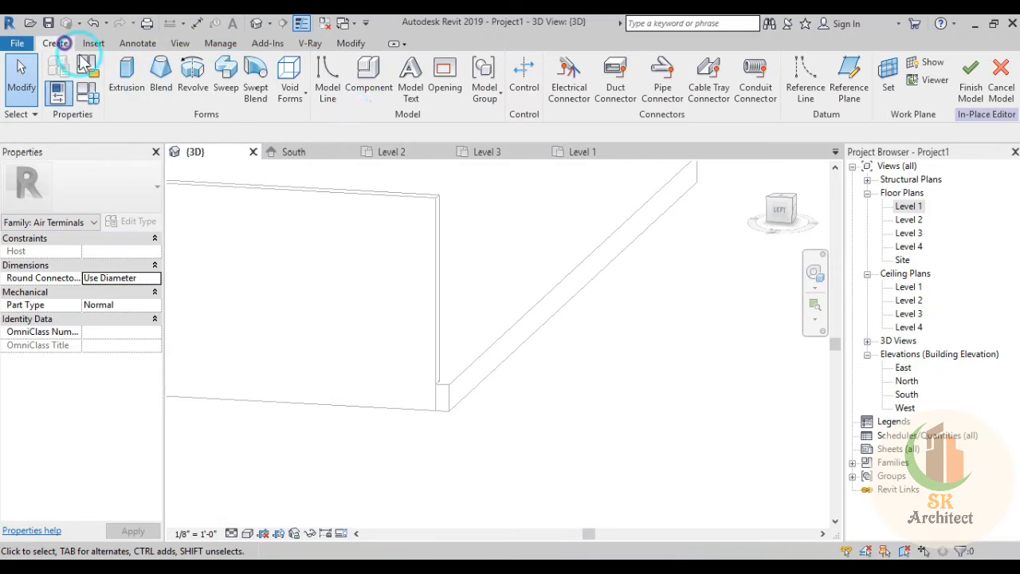
{"action": "left_click", "coordinate": [893, 88]}
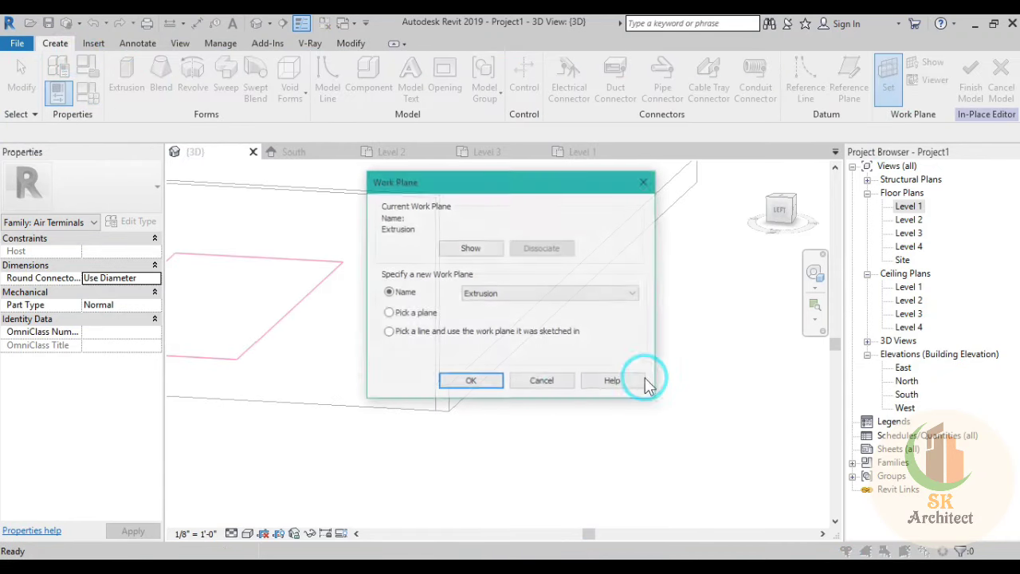
{"action": "left_click", "coordinate": [468, 382]}
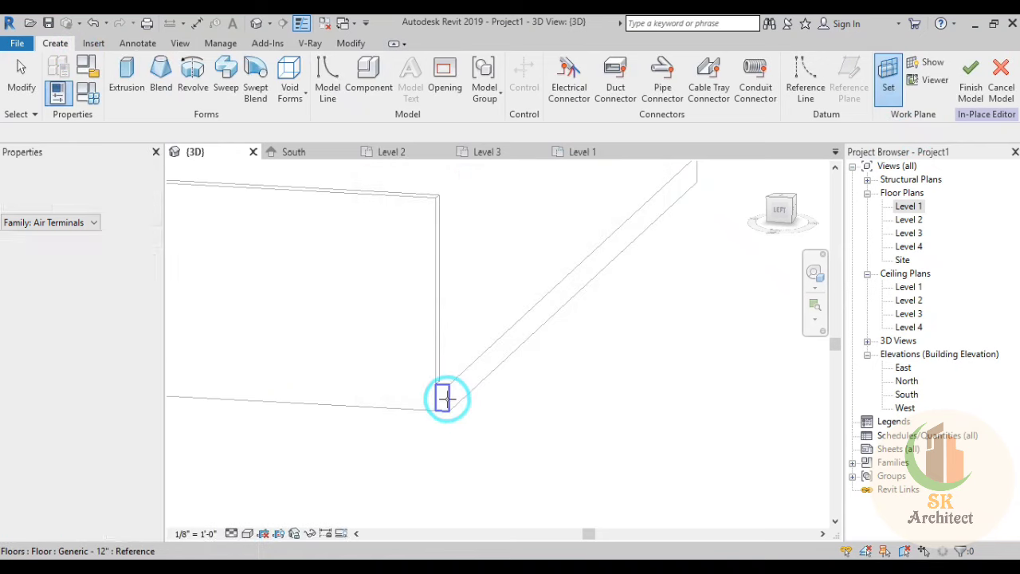
{"action": "mouse_move", "coordinate": [555, 403]}
{"action": "middle_mouse_down"}
{"action": "mouse_move", "coordinate": [517, 421]}
{"action": "mouse_move", "coordinate": [496, 412]}
{"action": "middle_mouse_up"}
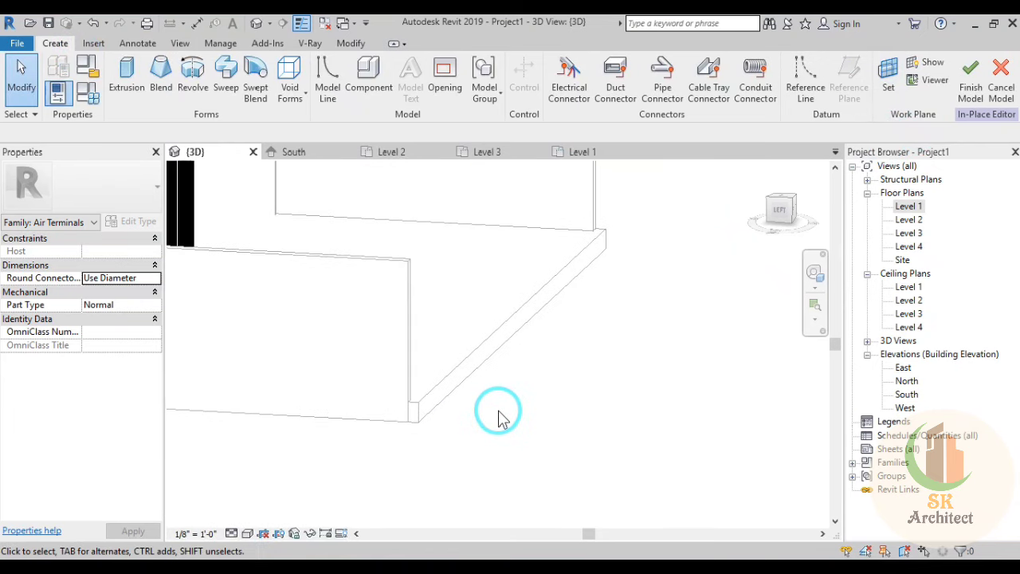
{"action": "left_click", "coordinate": [133, 92]}
{"action": "left_click", "coordinate": [272, 191]}
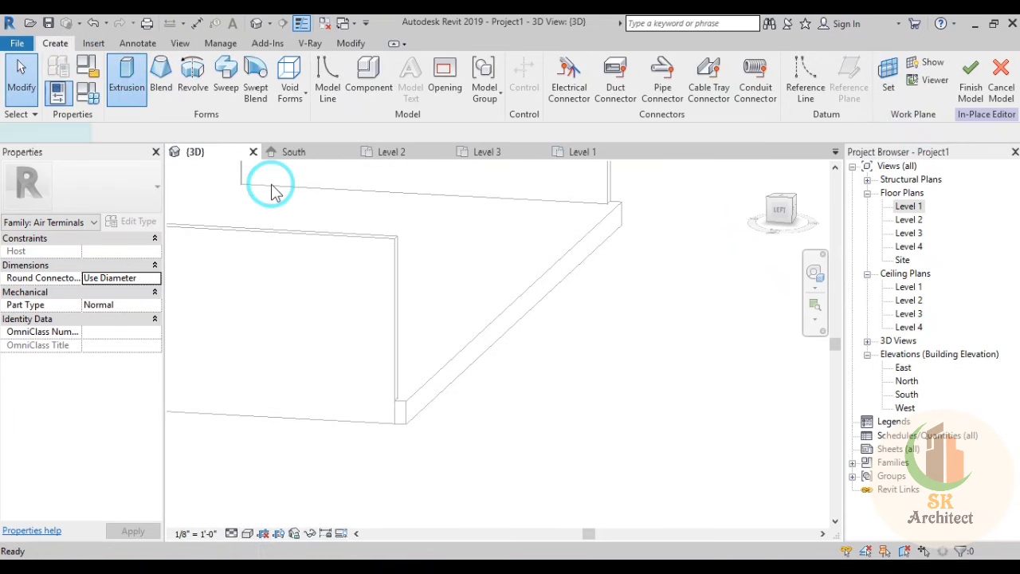
Step: Sketch a 3' 0" straight profile line from the wall corner, discarding an earlier 8' line
{"action": "left_click", "coordinate": [545, 81]}
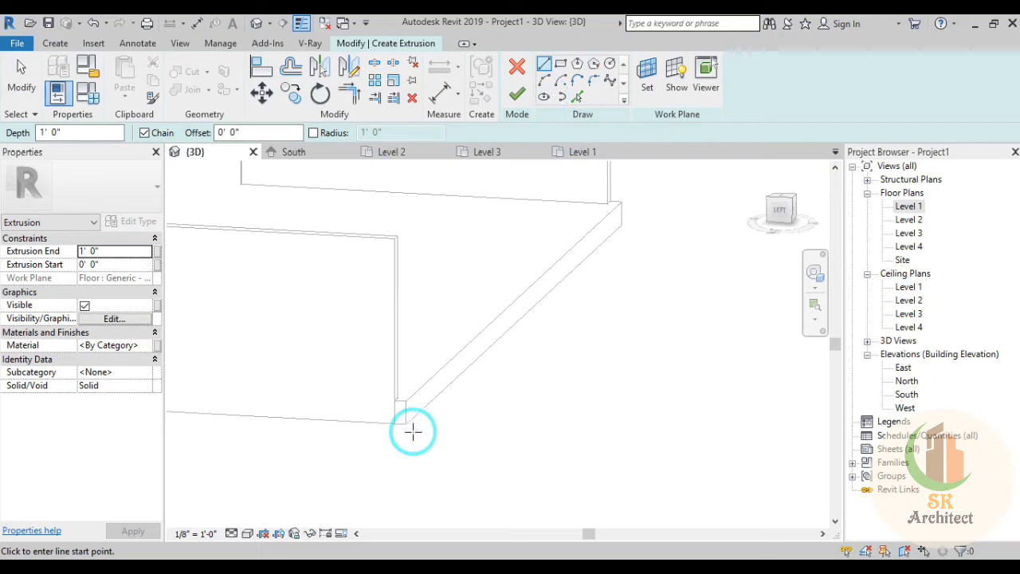
{"action": "left_click", "coordinate": [403, 424]}
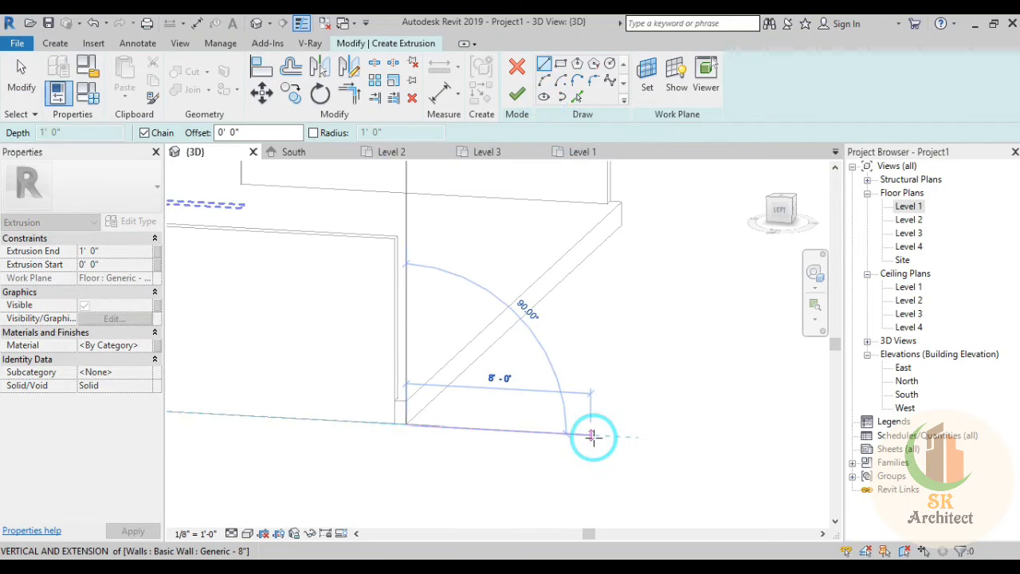
{"action": "left_click", "coordinate": [592, 436]}
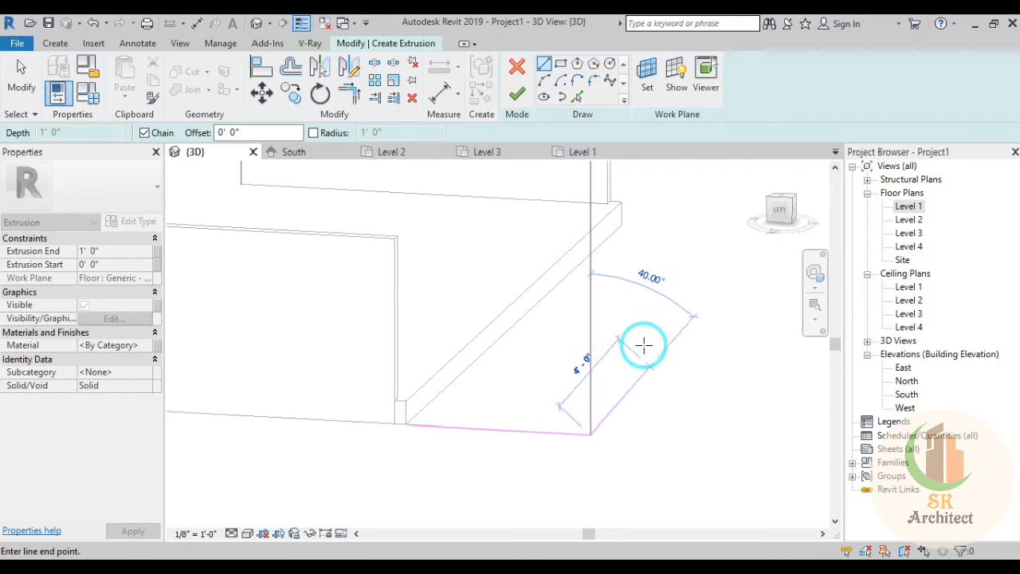
{"action": "right_click", "coordinate": [644, 344]}
{"action": "left_click", "coordinate": [676, 84]}
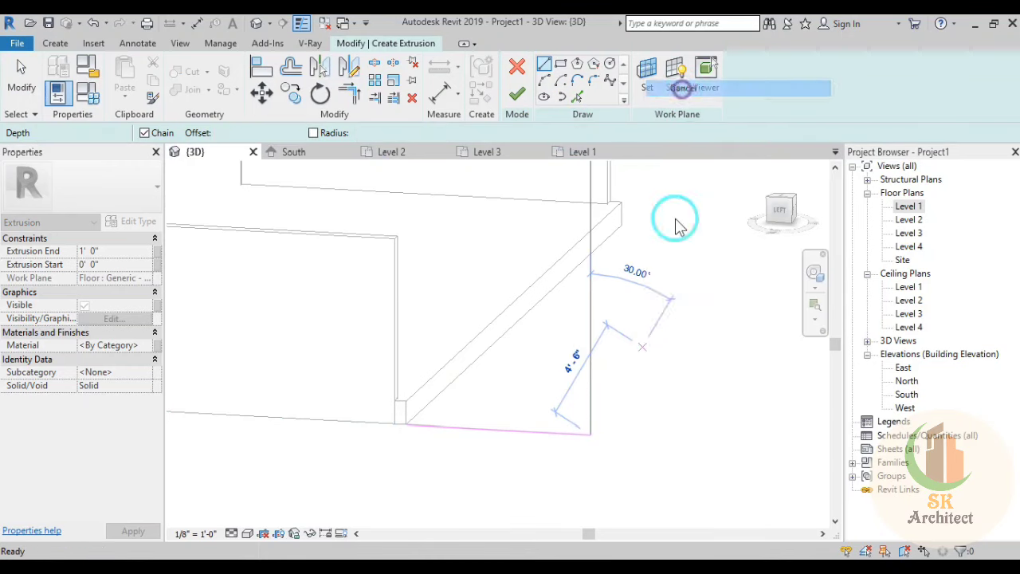
{"action": "left_click", "coordinate": [407, 399]}
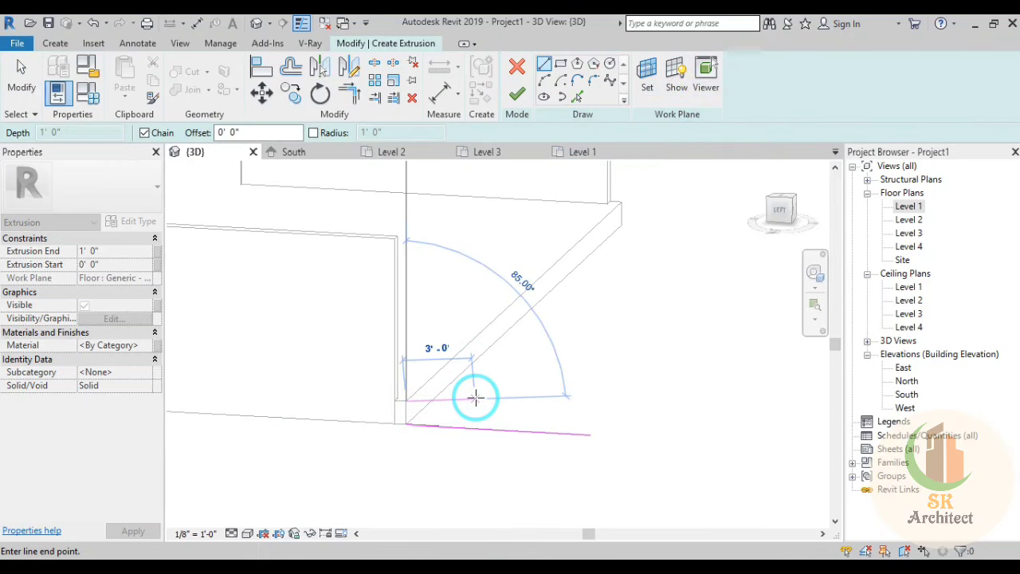
{"action": "left_click", "coordinate": [476, 404]}
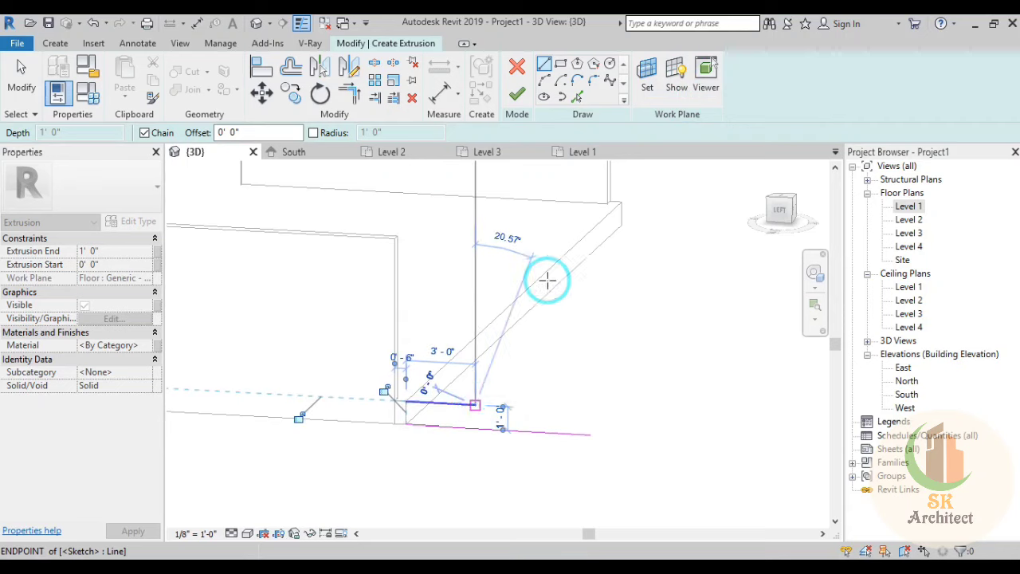
Step: Add the start-end arc edge, close the open loop with a line, and finish the 1' 0" extrusion
{"action": "left_click", "coordinate": [548, 81]}
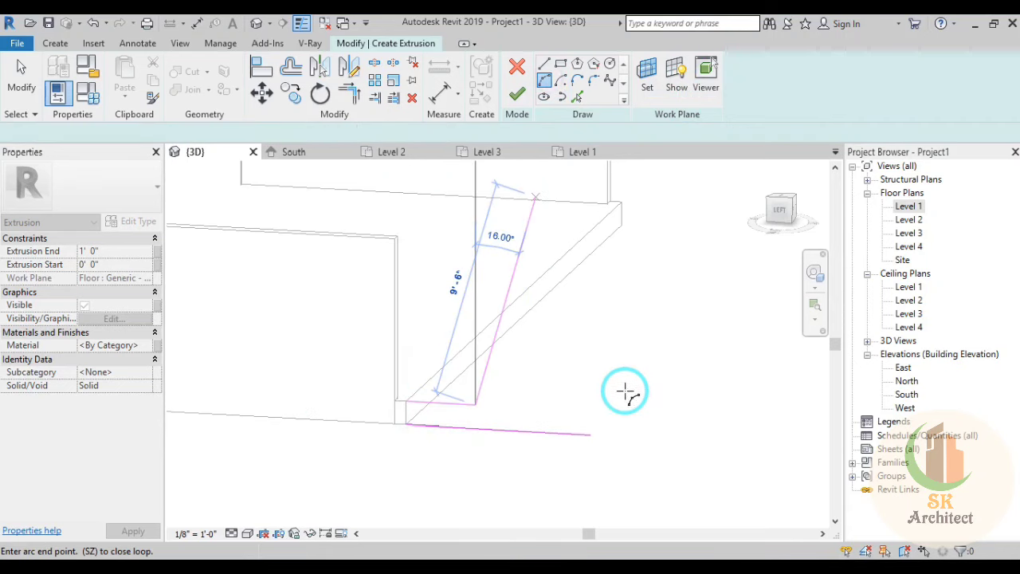
{"action": "left_click", "coordinate": [588, 434]}
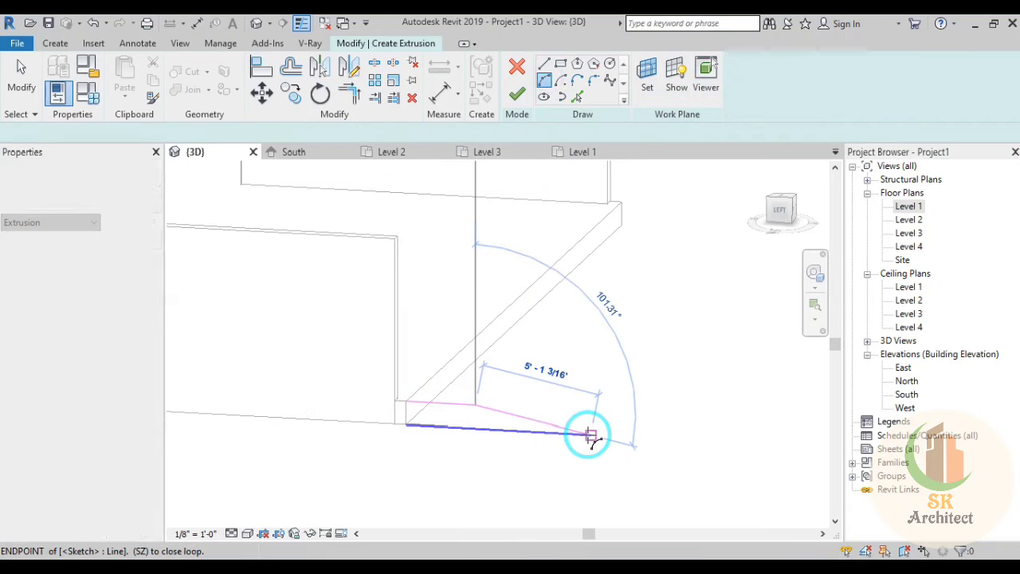
{"action": "left_click", "coordinate": [528, 413]}
{"action": "left_click", "coordinate": [517, 94]}
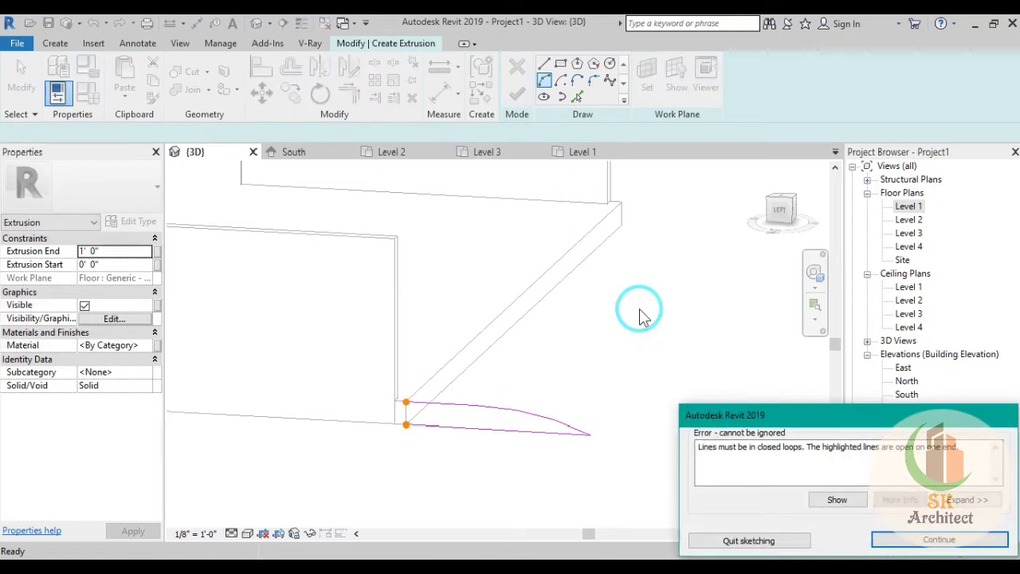
{"action": "left_click", "coordinate": [928, 540]}
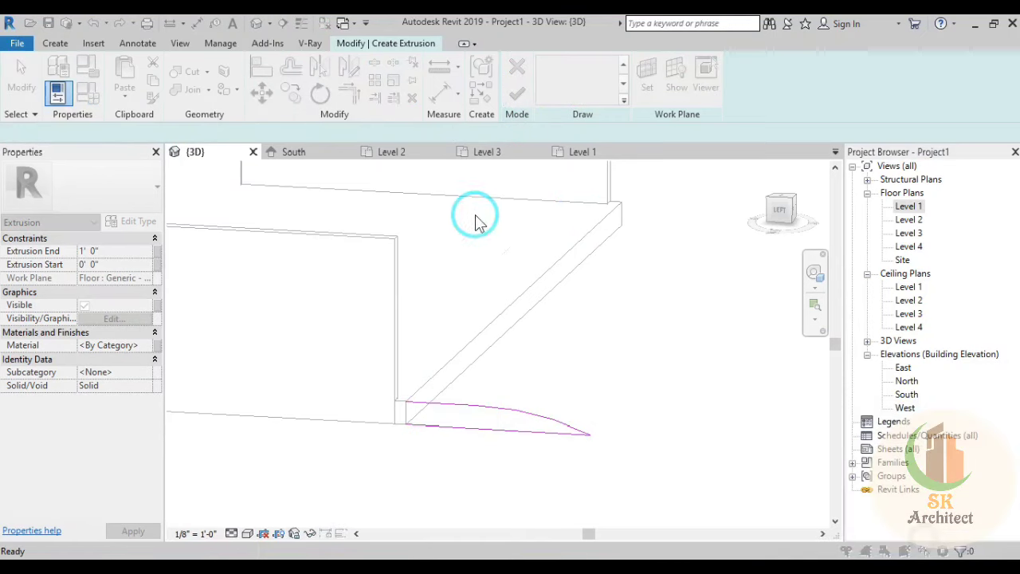
{"action": "left_click", "coordinate": [544, 64]}
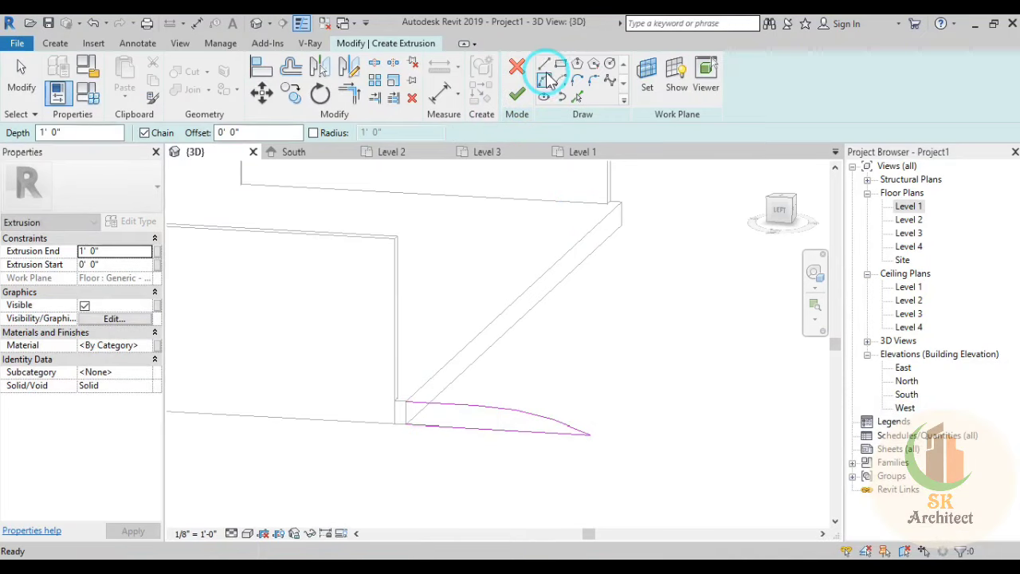
{"action": "left_click", "coordinate": [407, 407]}
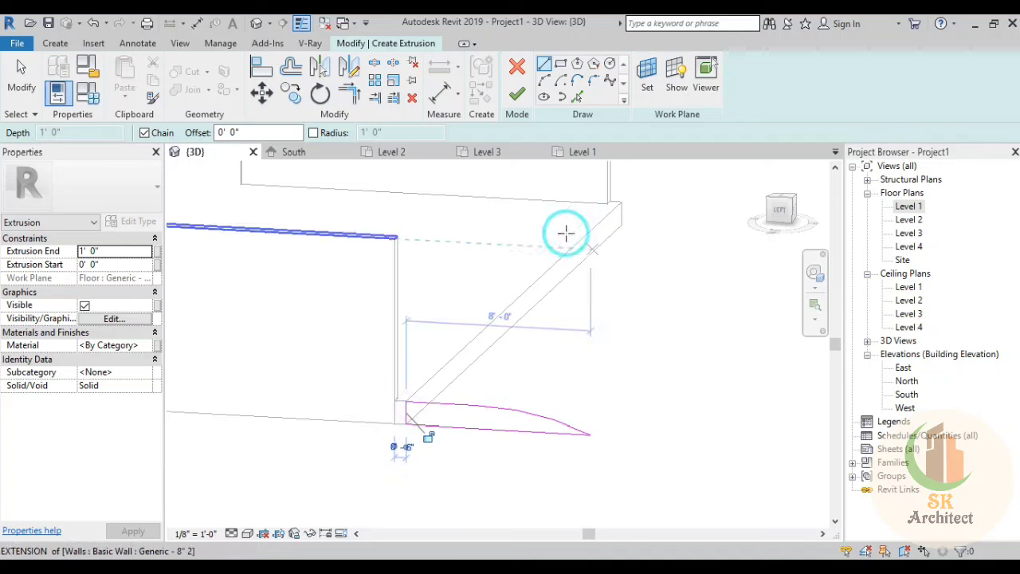
{"action": "left_click", "coordinate": [516, 94]}
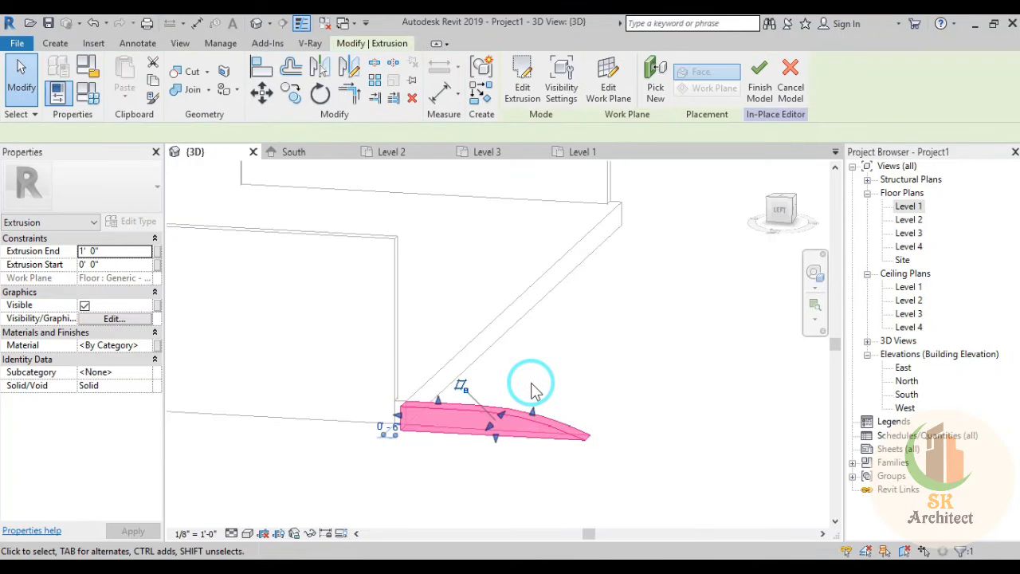
{"action": "mouse_move", "coordinate": [534, 391]}
{"action": "middle_mouse_down", "text": "shift"}
{"action": "mouse_move", "coordinate": [645, 394]}
{"action": "mouse_move", "coordinate": [621, 426]}
{"action": "mouse_move", "coordinate": [740, 358]}
{"action": "middle_mouse_up", "text": "shift"}
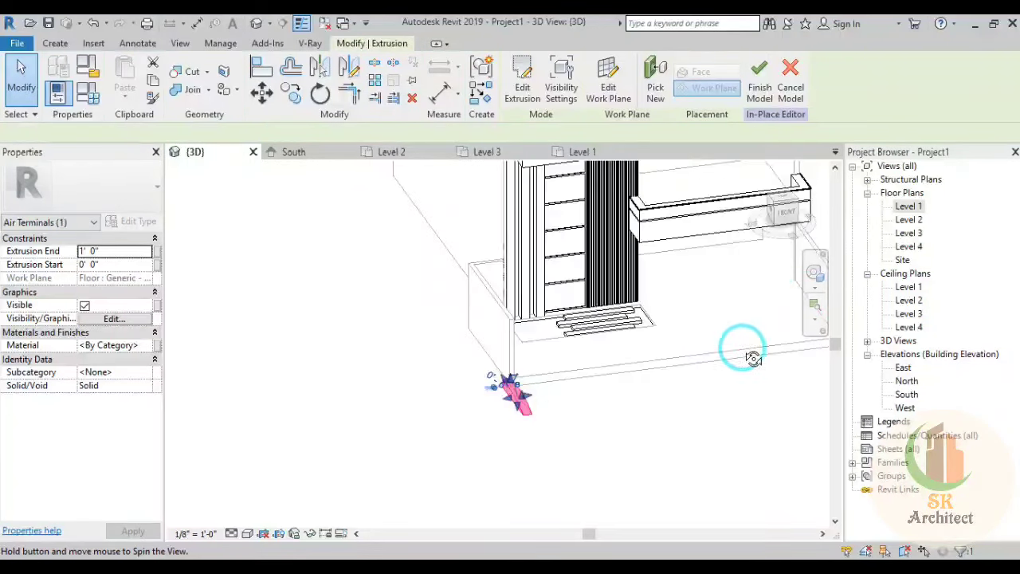
Step: In Front view, stretch the extrusion across the front boundary to 38' 8" long
{"action": "left_click", "coordinate": [785, 213]}
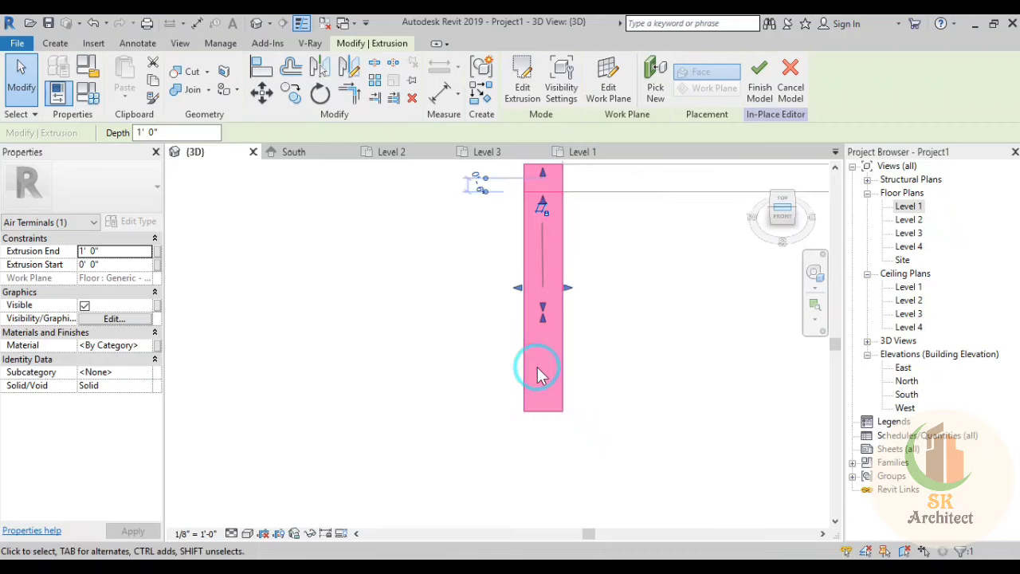
{"action": "scroll", "coordinate": [539, 374], "scroll_direction": "down", "scroll_amount": 3}
{"action": "scroll", "coordinate": [615, 365], "scroll_direction": "up", "scroll_amount": 3}
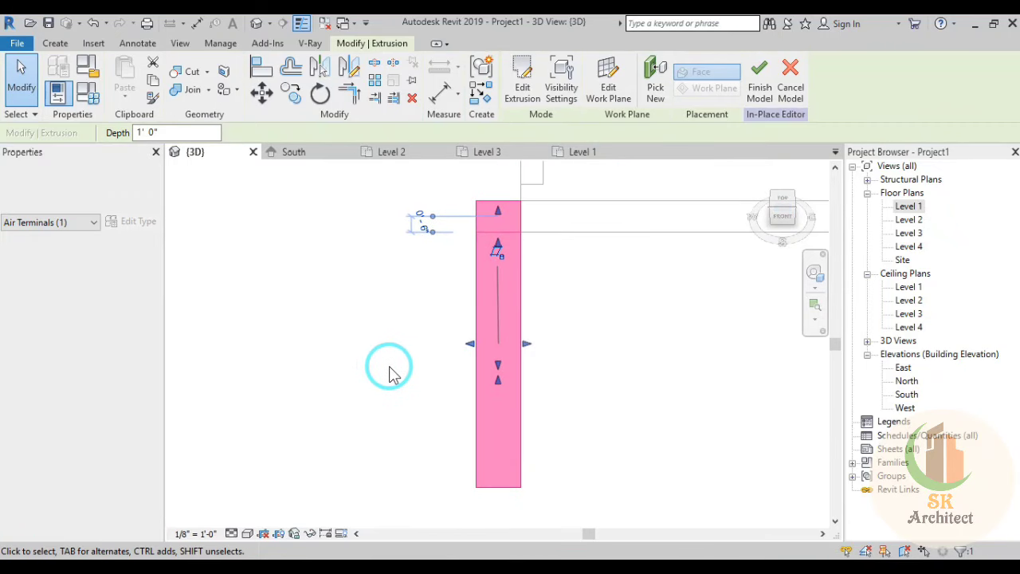
{"action": "scroll", "coordinate": [391, 374], "scroll_direction": "down", "scroll_amount": 3}
{"action": "middle_click_drag", "start_coordinate": [433, 375], "coordinate": [391, 369]}
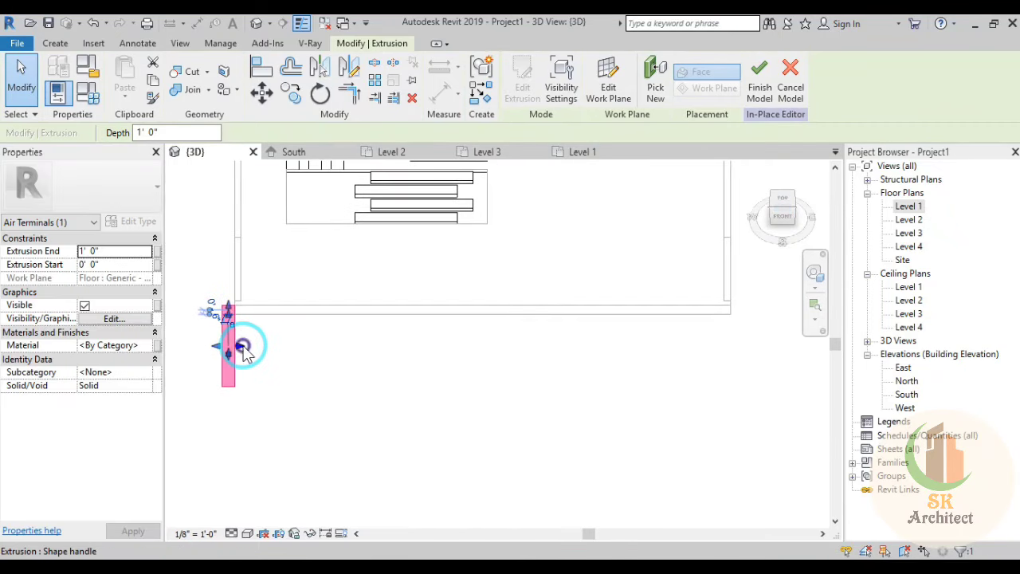
{"action": "left_click_drag", "start_coordinate": [241, 346], "coordinate": [734, 376]}
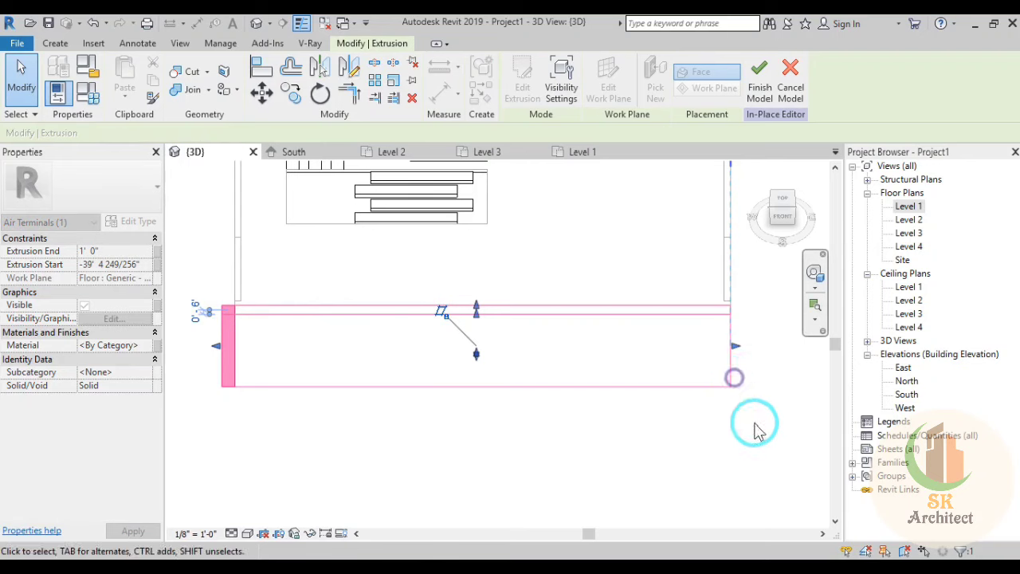
{"action": "mouse_move", "coordinate": [215, 347]}
{"action": "left_mouse_down"}
{"action": "mouse_move", "coordinate": [251, 353]}
{"action": "mouse_move", "coordinate": [239, 353]}
{"action": "left_mouse_up"}
{"action": "left_click", "coordinate": [412, 454]}
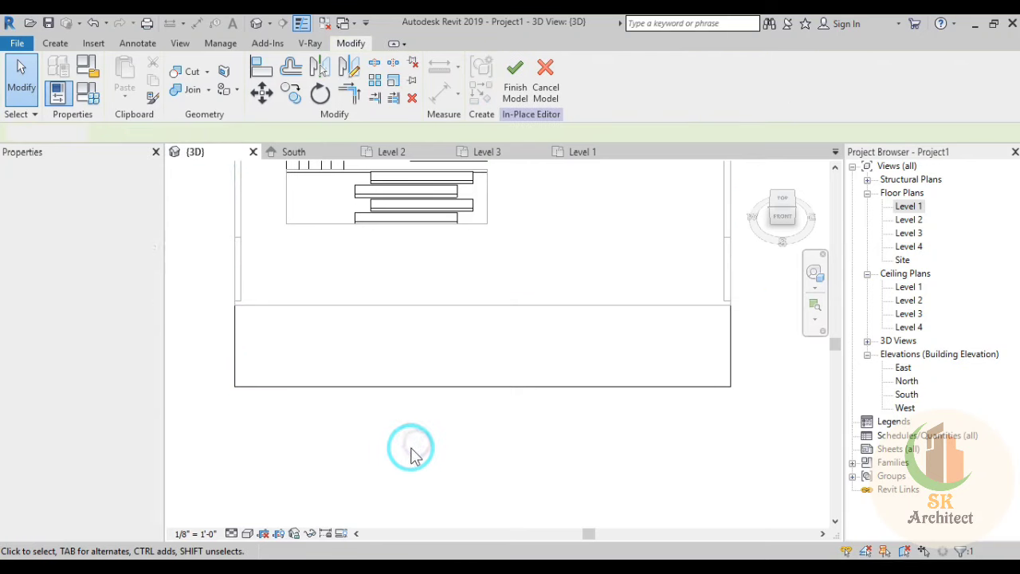
Step: Select the curved-edge kerb extrusion and open its Material field
{"action": "mouse_move", "coordinate": [405, 439]}
{"action": "middle_mouse_down", "text": "shift"}
{"action": "mouse_move", "coordinate": [529, 303]}
{"action": "mouse_move", "coordinate": [353, 489]}
{"action": "middle_mouse_up", "text": "shift"}
{"action": "scroll", "coordinate": [301, 422], "scroll_direction": "up", "scroll_amount": 2}
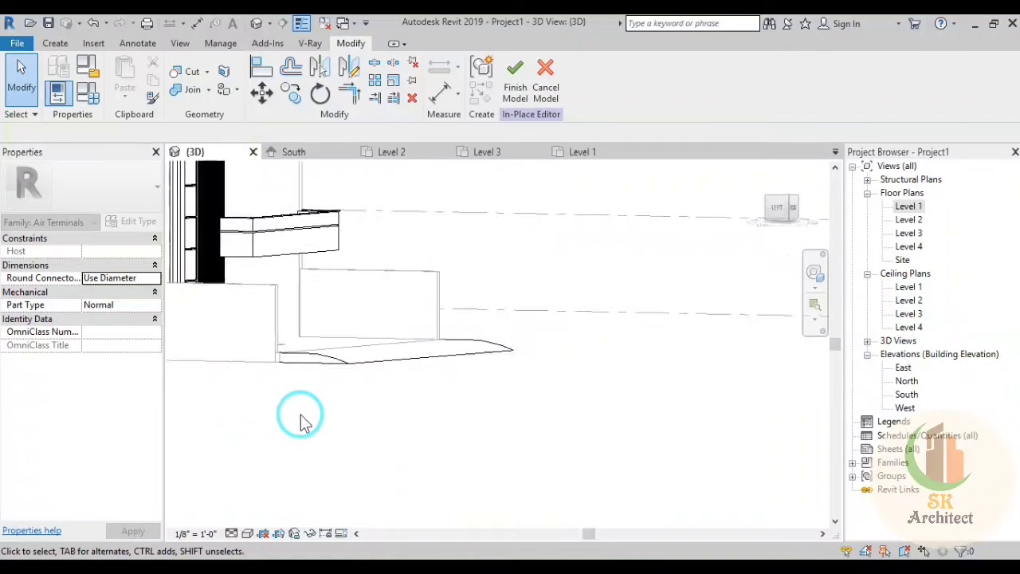
{"action": "middle_click_drag", "start_coordinate": [372, 414], "coordinate": [373, 356], "text": "shift"}
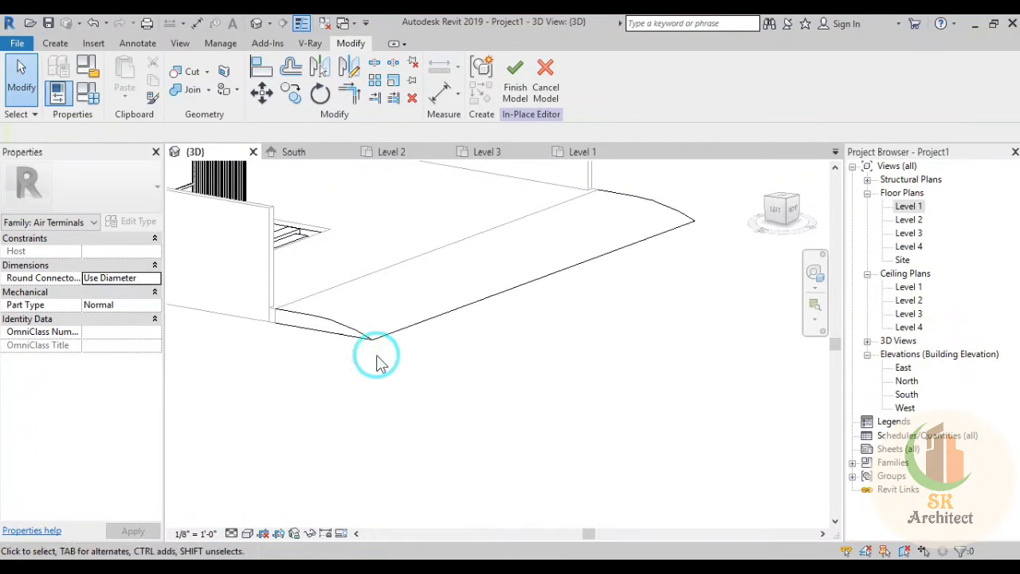
{"action": "left_click", "coordinate": [320, 412]}
{"action": "left_click", "coordinate": [147, 348]}
{"action": "left_click", "coordinate": [280, 328]}
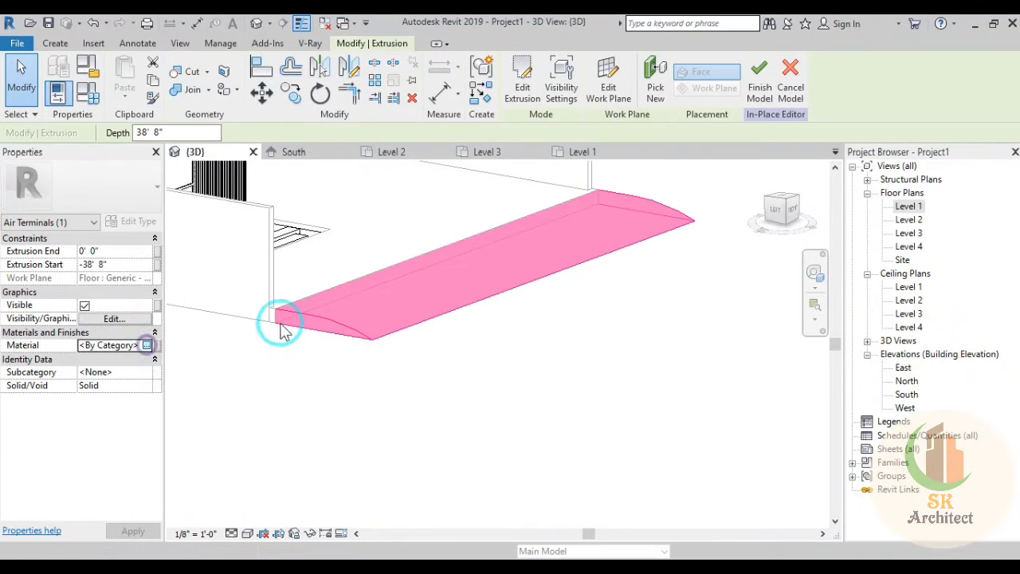
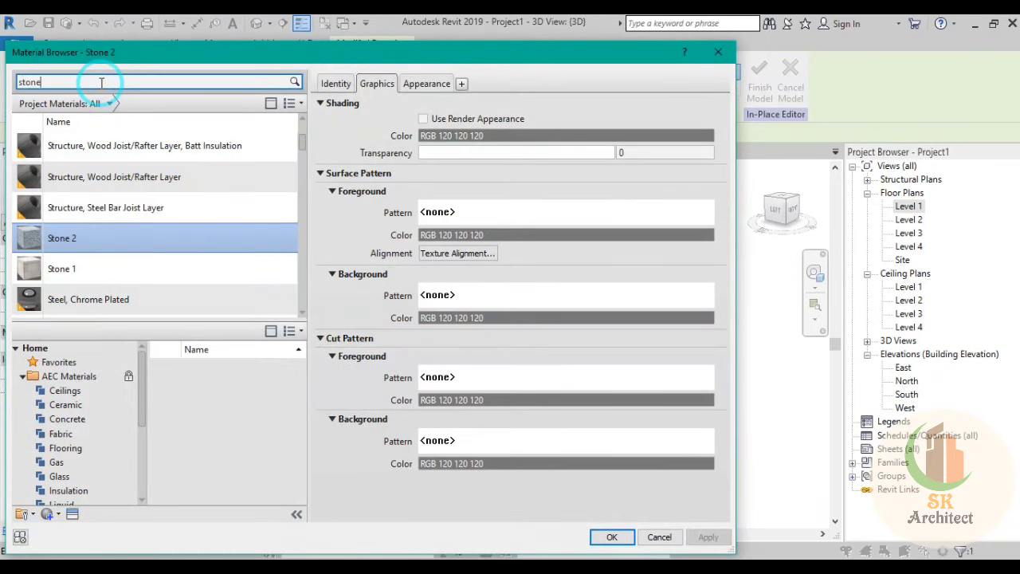
Step: Search materials for 'stone', add the Blue Stone library material, and inspect Concrete, Precast's appearance
{"action": "key", "text": "Return"}
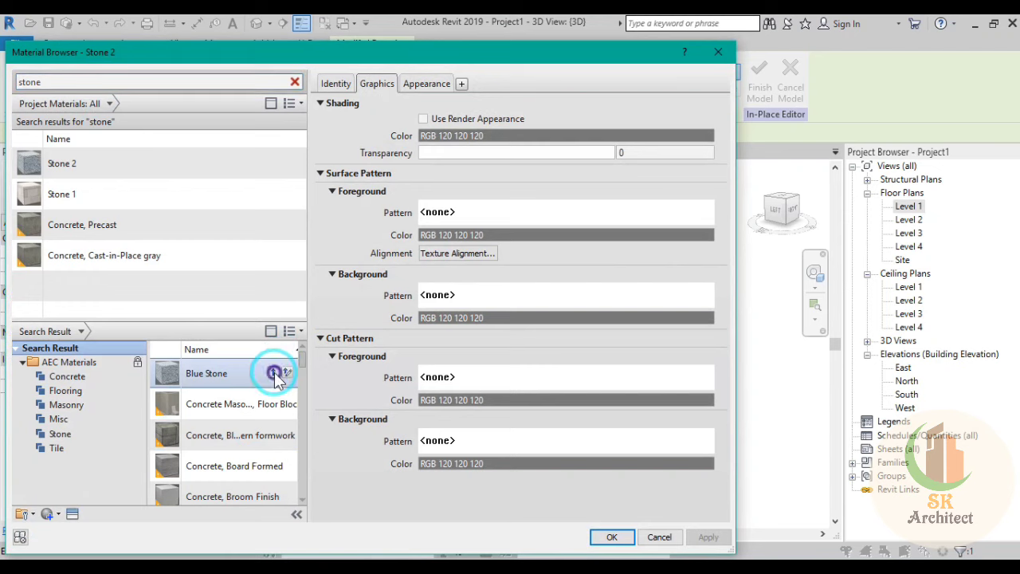
{"action": "left_click", "coordinate": [275, 375]}
{"action": "left_click", "coordinate": [70, 225]}
{"action": "right_click", "coordinate": [67, 228]}
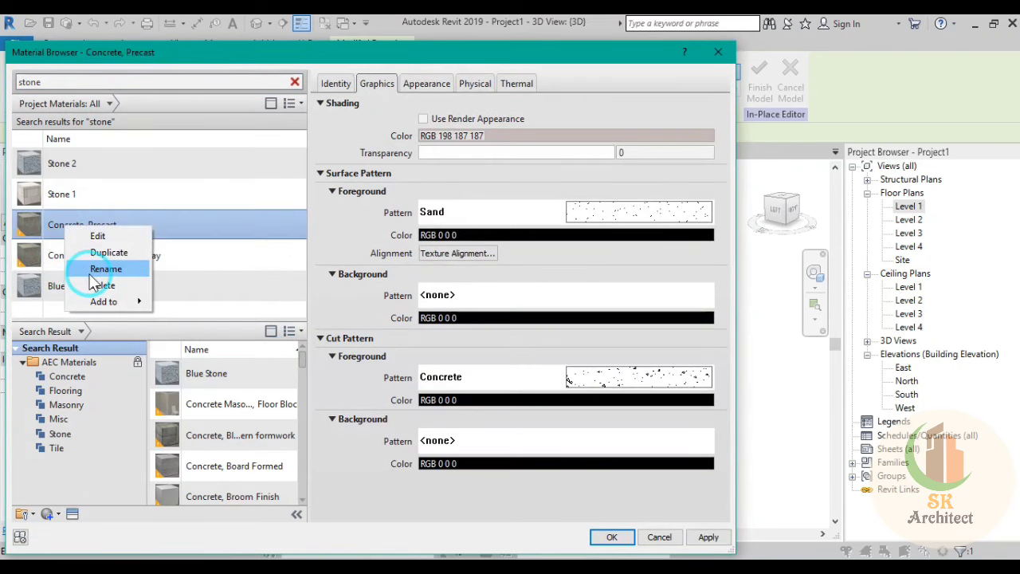
{"action": "left_click", "coordinate": [94, 272]}
{"action": "type", "text": "Stone 3"}
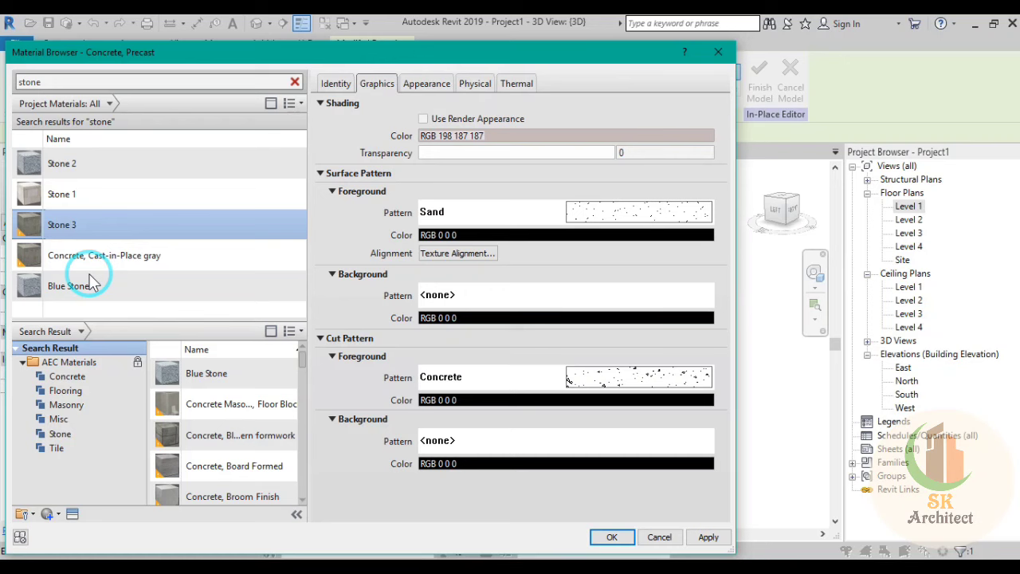
{"action": "left_click", "coordinate": [425, 83]}
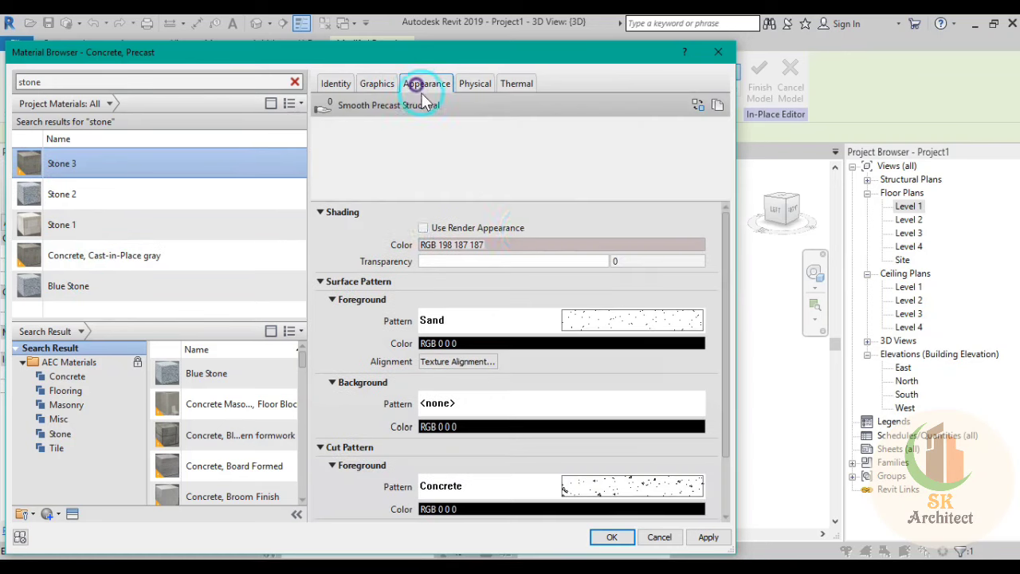
{"action": "mouse_move", "coordinate": [565, 273]}
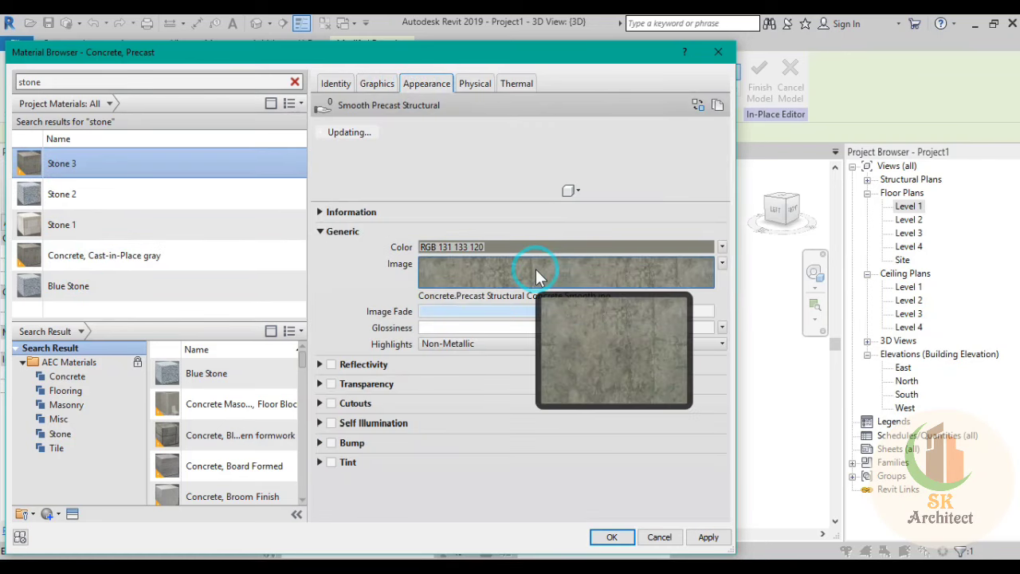
Step: Delete the old Stone 3 material and re-add Blue Stone, keeping both appearances
{"action": "right_click", "coordinate": [132, 154]}
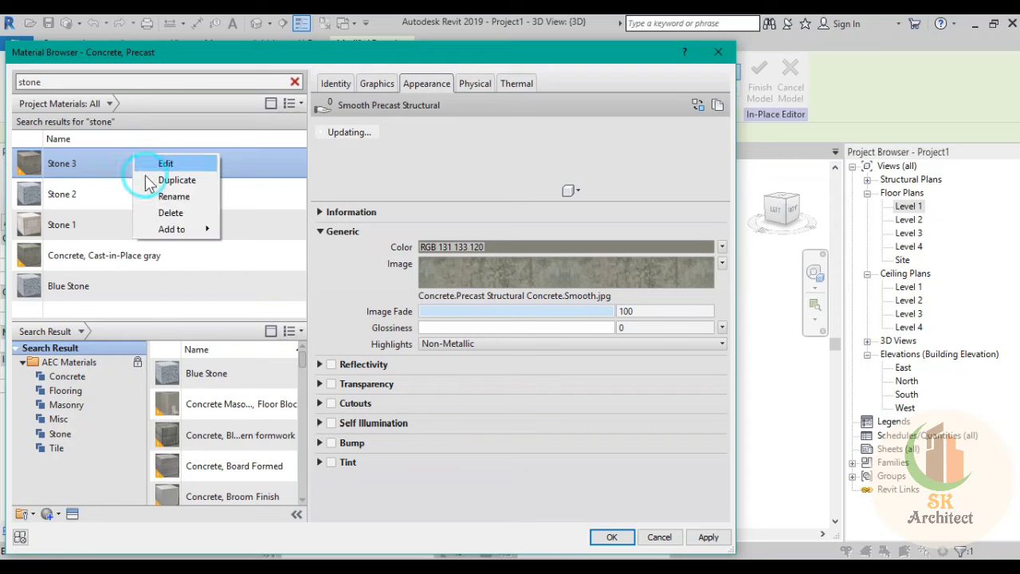
{"action": "left_click", "coordinate": [164, 209]}
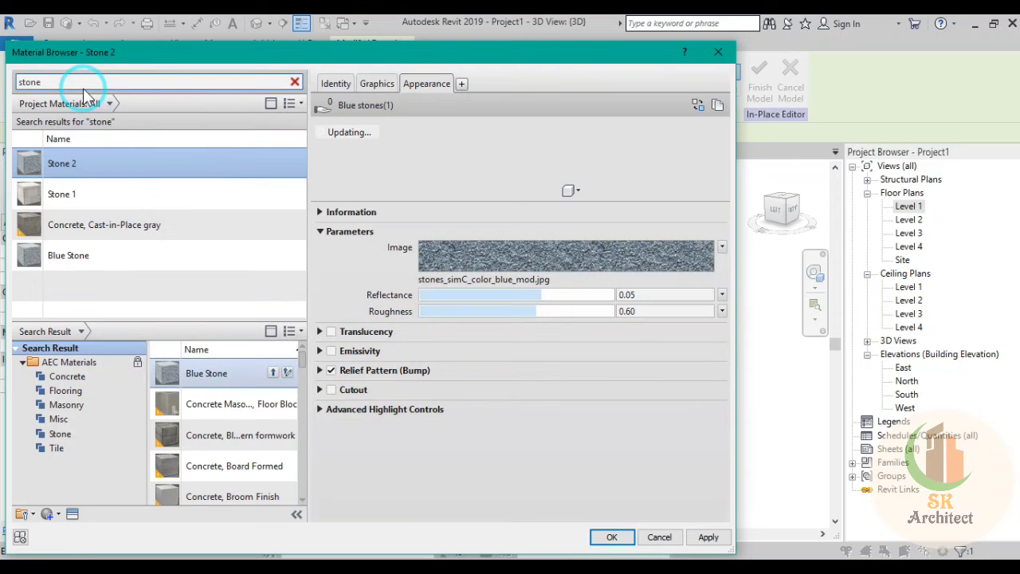
{"action": "left_click", "coordinate": [272, 373]}
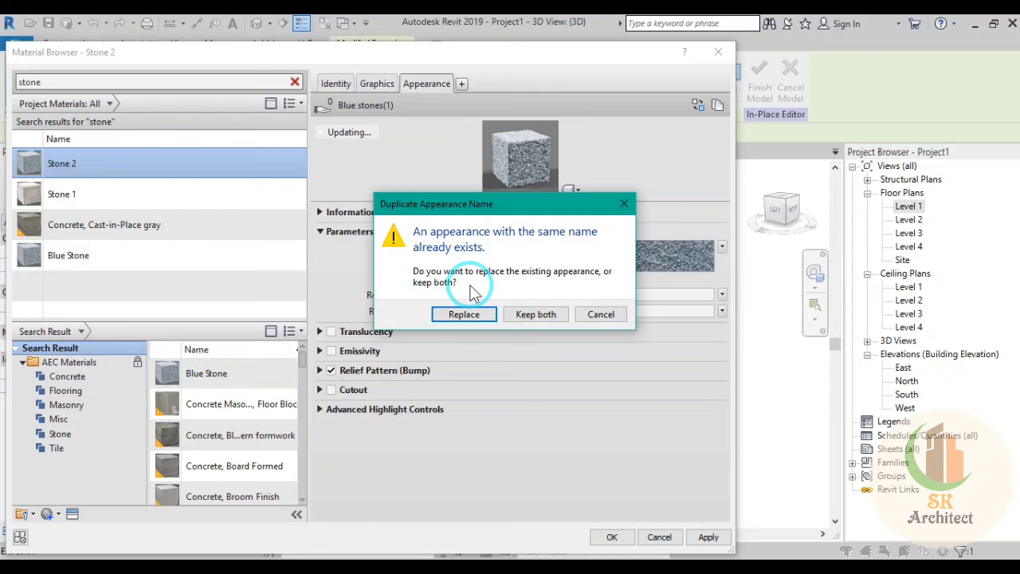
{"action": "left_click", "coordinate": [535, 314]}
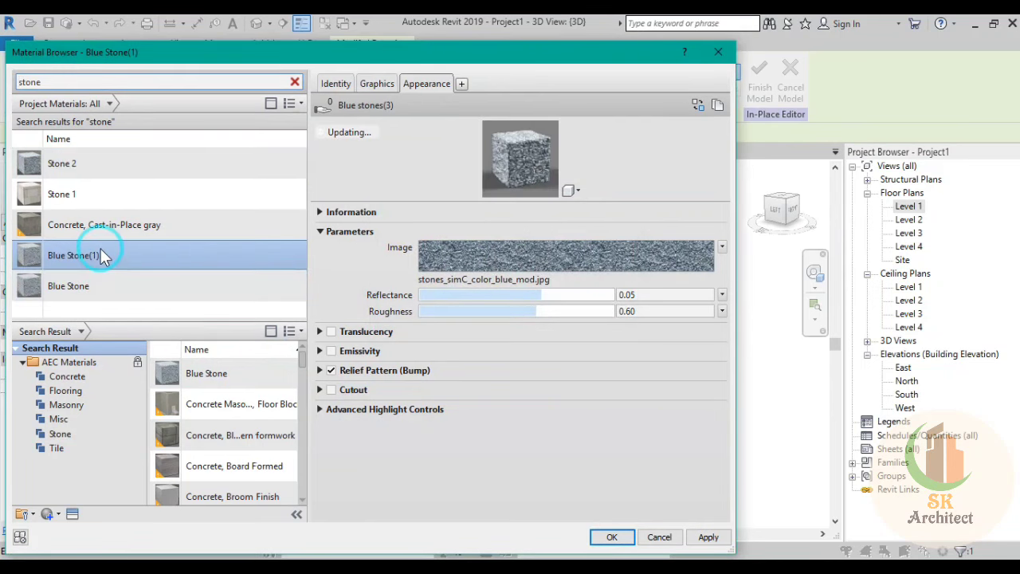
Step: Rename Blue Stone(1) to Stone 3 and start replacing its appearance image file
{"action": "right_click", "coordinate": [101, 249]}
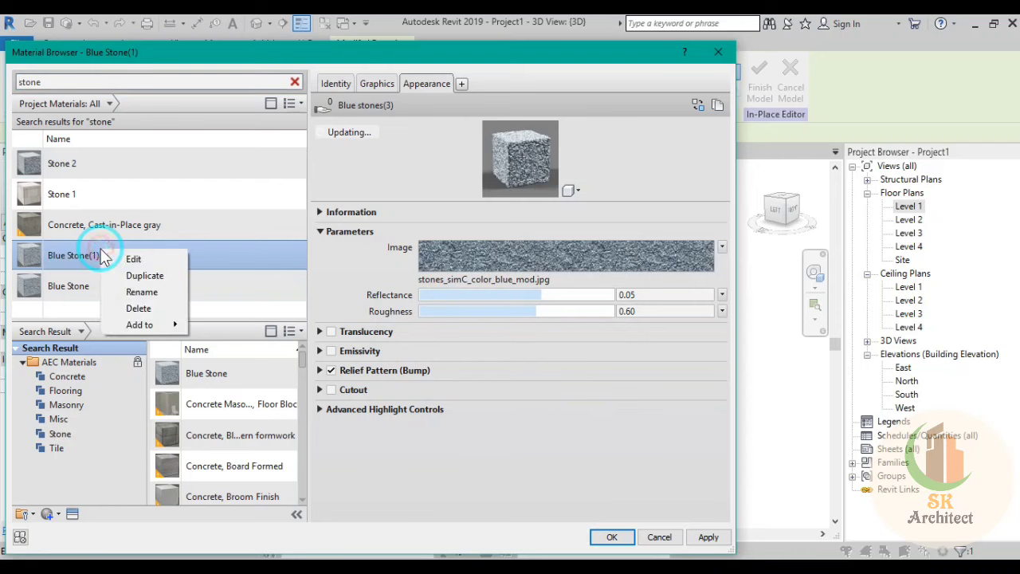
{"action": "left_click", "coordinate": [121, 294]}
{"action": "type", "text": "Stone 3"}
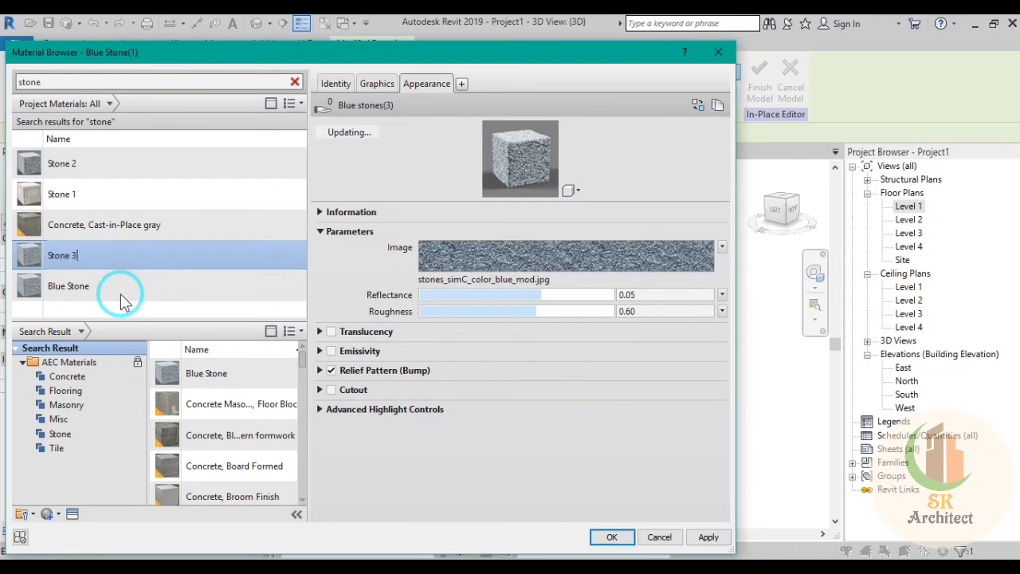
{"action": "key", "text": "Return"}
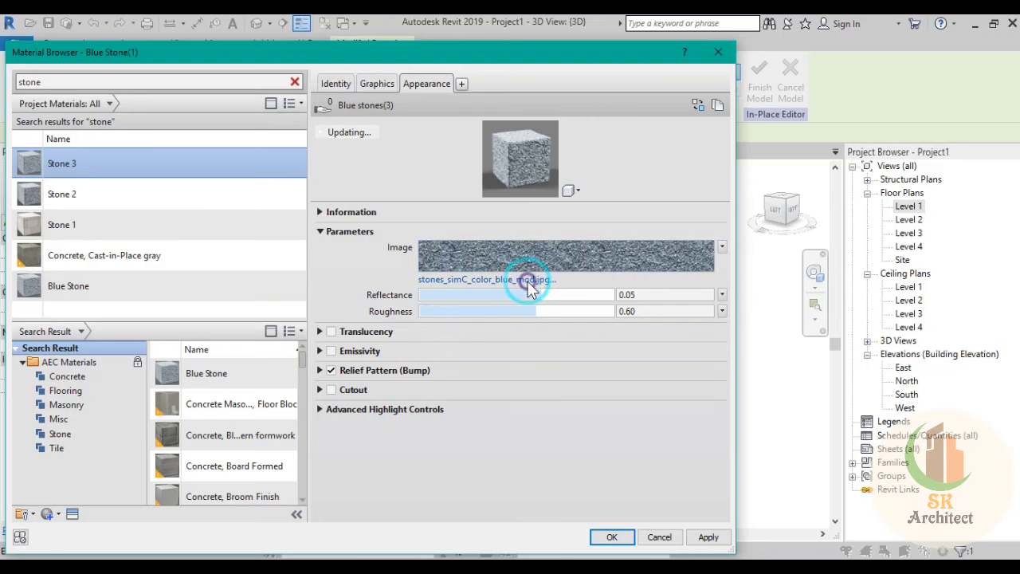
{"action": "left_click", "coordinate": [526, 279]}
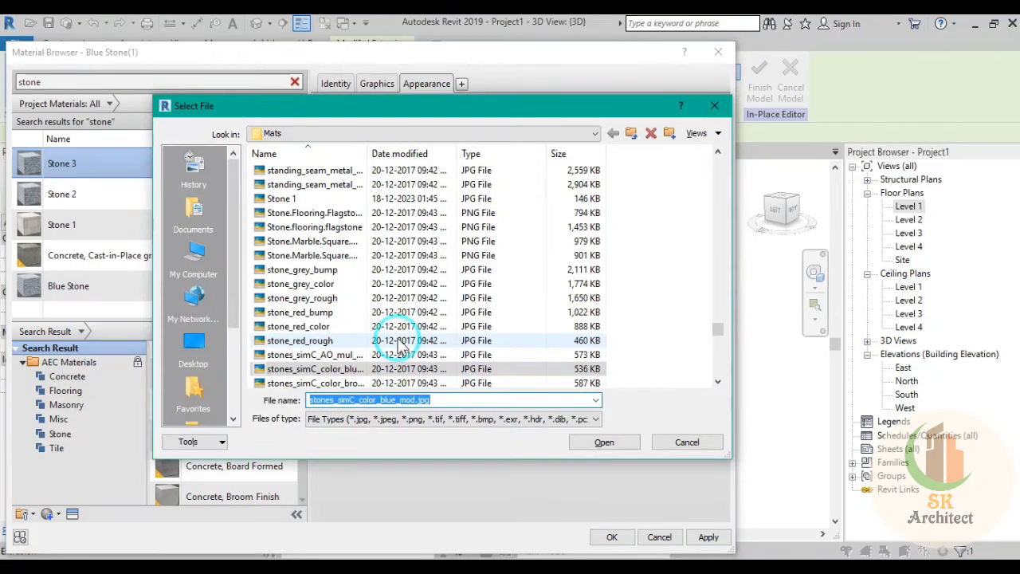
Step: Use the stock stone floor photo from Textures > Project texture as Stone 3's image
{"action": "left_click", "coordinate": [637, 134]}
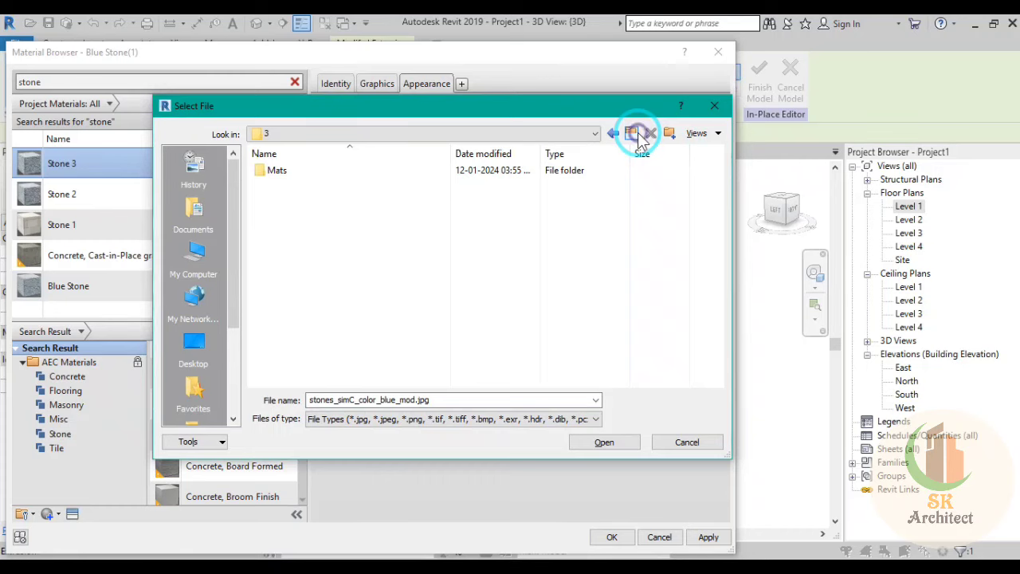
{"action": "left_click", "coordinate": [640, 138]}
{"action": "double_click", "coordinate": [307, 228]}
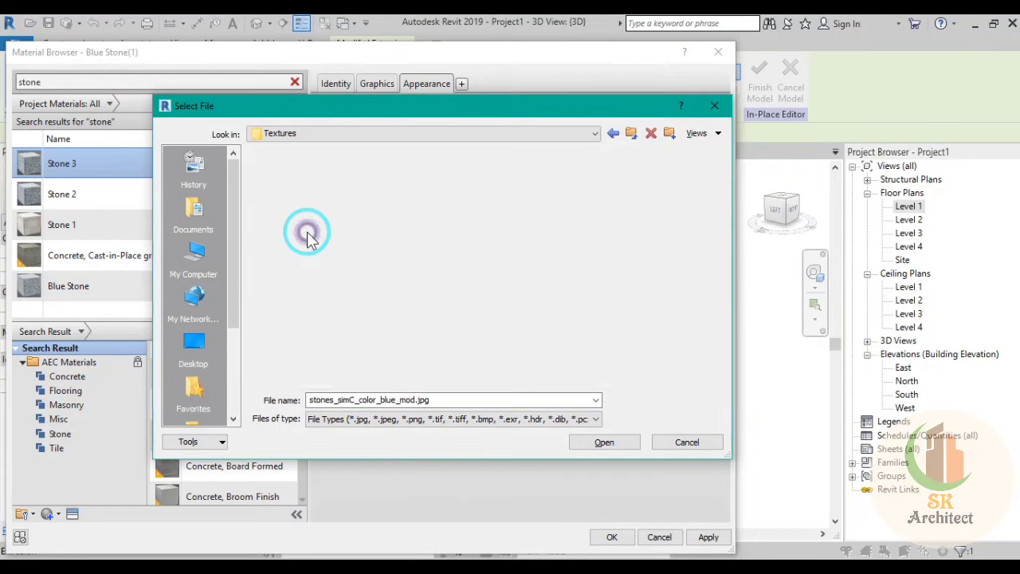
{"action": "left_click", "coordinate": [310, 191]}
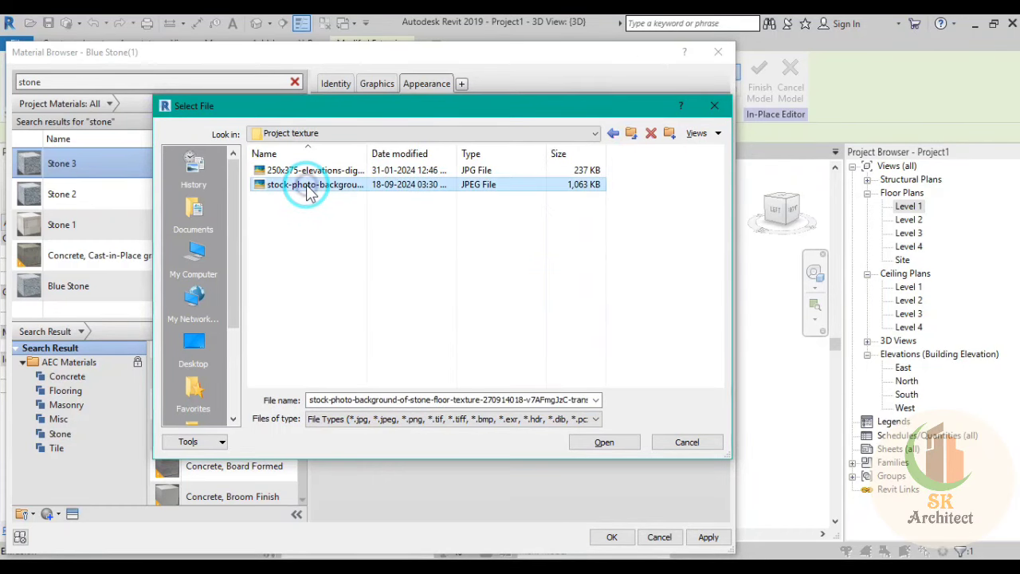
{"action": "right_click", "coordinate": [306, 185]}
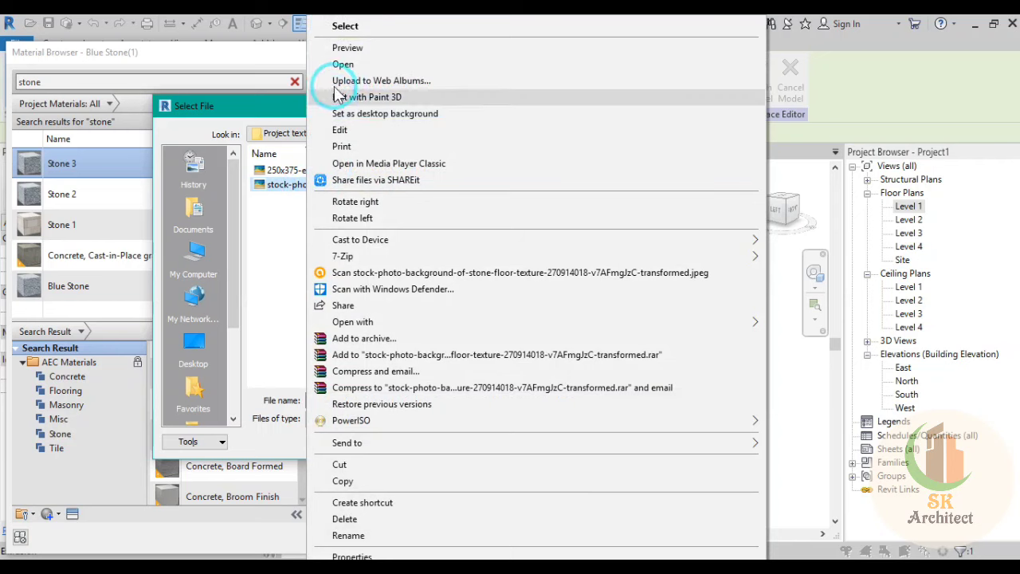
{"action": "key", "text": "Escape"}
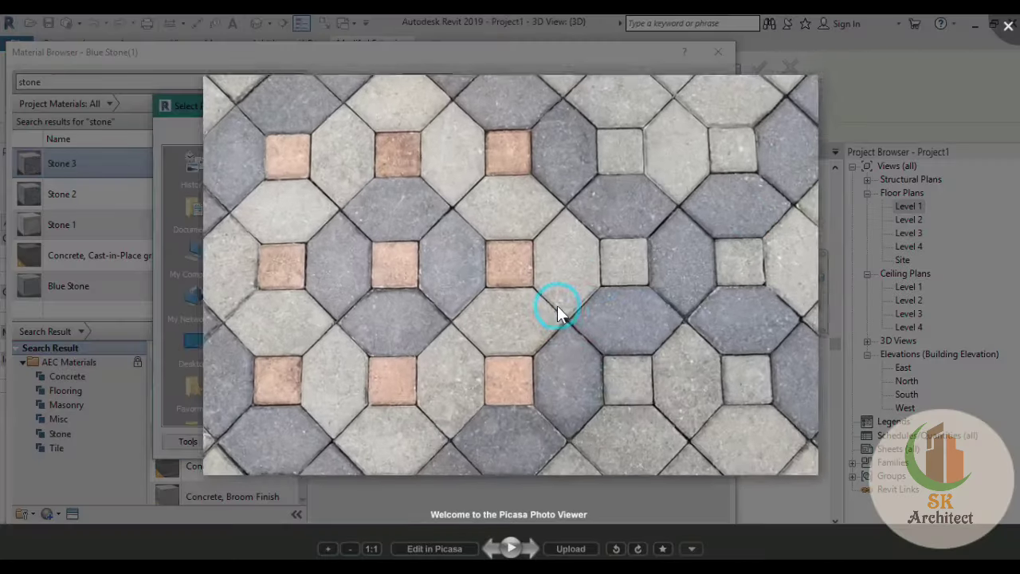
{"action": "left_click", "coordinate": [1004, 36]}
{"action": "left_click", "coordinate": [602, 442]}
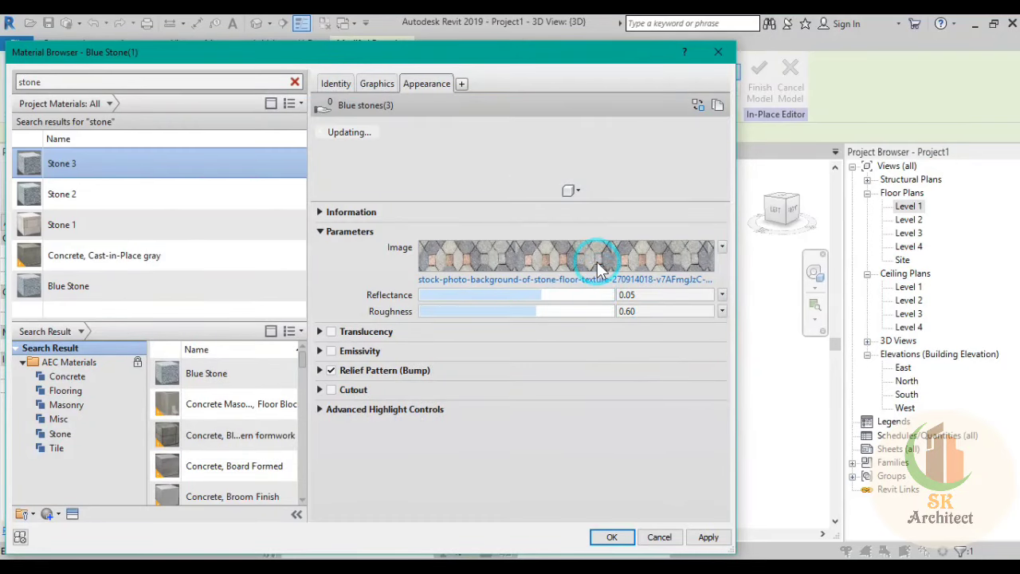
{"action": "left_click", "coordinate": [597, 262]}
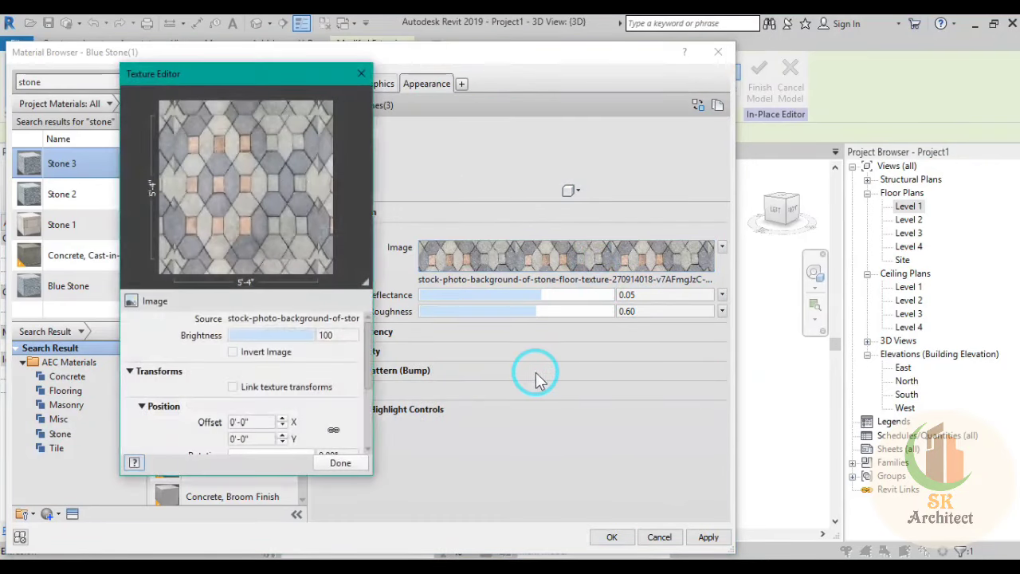
Step: Set Stone 3's texture sample size to 3'-0", turn off Relief Pattern (Bump), and accept
{"action": "scroll", "coordinate": [371, 438], "scroll_direction": "down", "scroll_amount": 5}
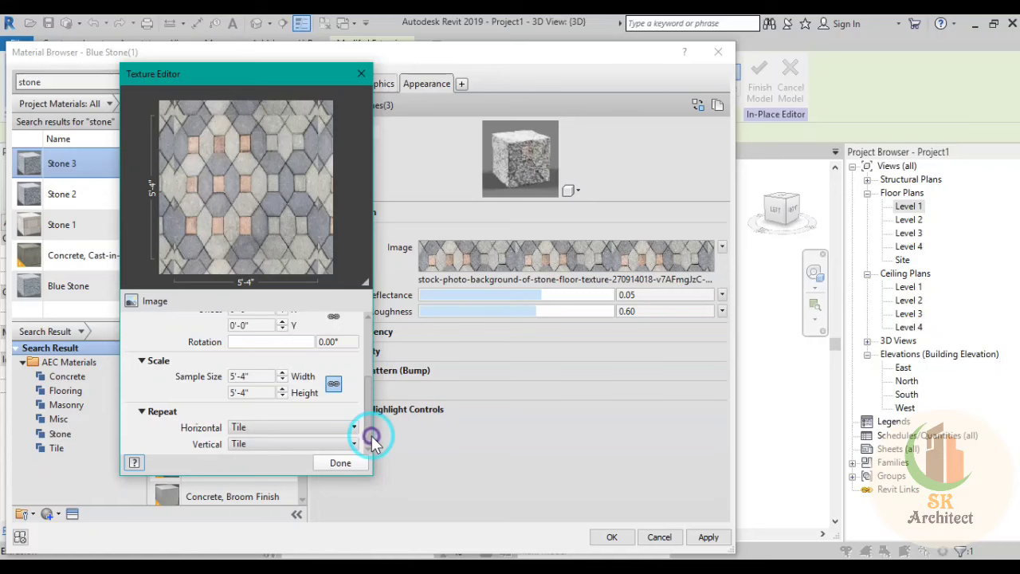
{"action": "double_click", "coordinate": [263, 376]}
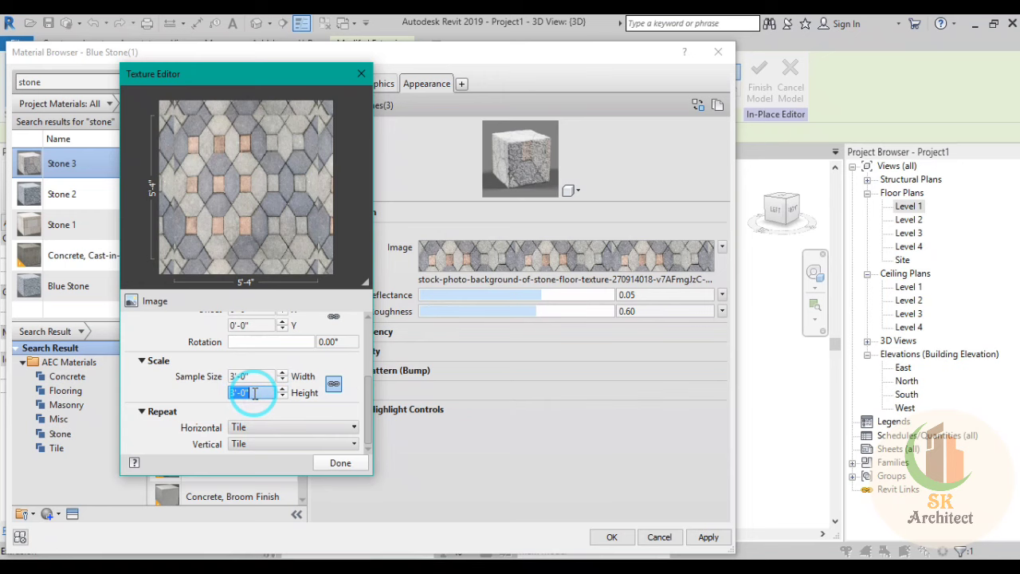
{"action": "key", "text": "Return"}
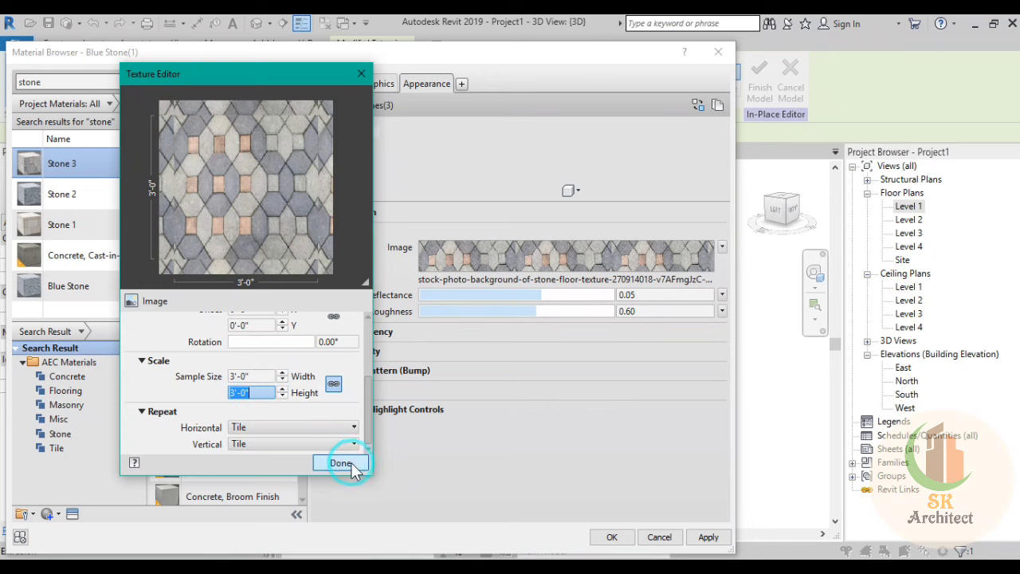
{"action": "left_click", "coordinate": [341, 463]}
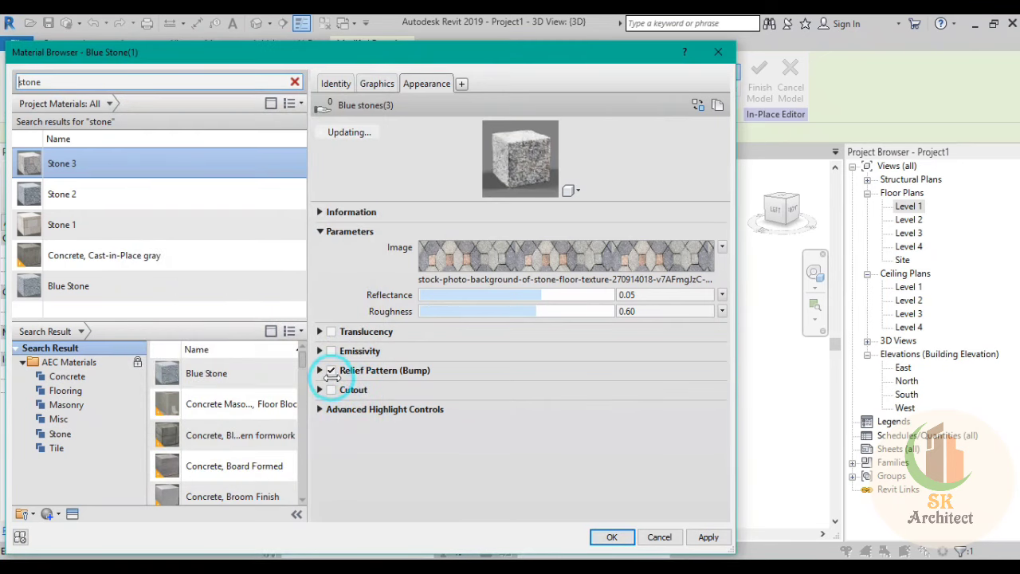
{"action": "left_click", "coordinate": [331, 370]}
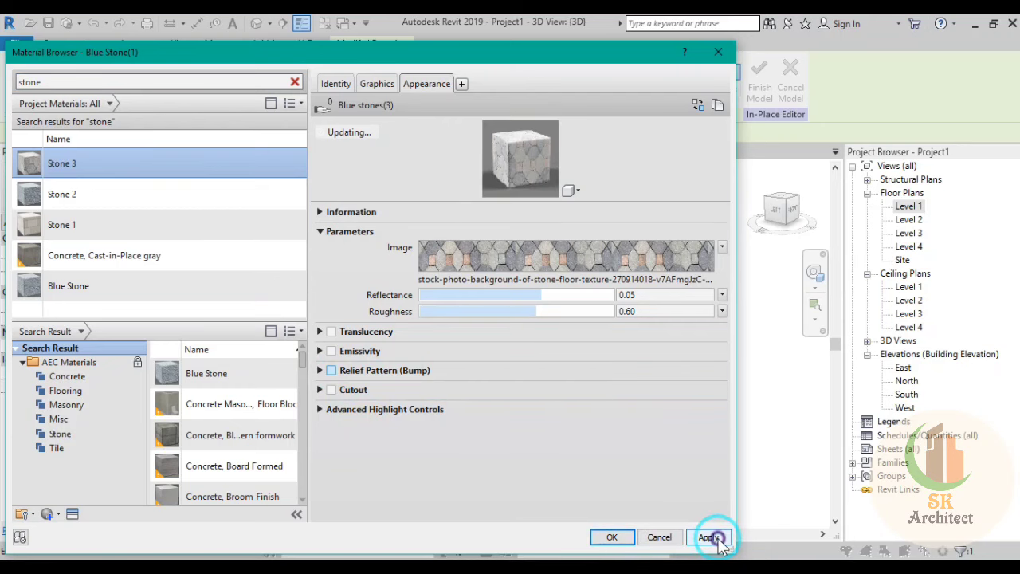
{"action": "left_click", "coordinate": [604, 537]}
Step: Switch the 3D view to Realistic style, inspect the textured ramp, and finish the in-place model
{"action": "left_click", "coordinate": [528, 382]}
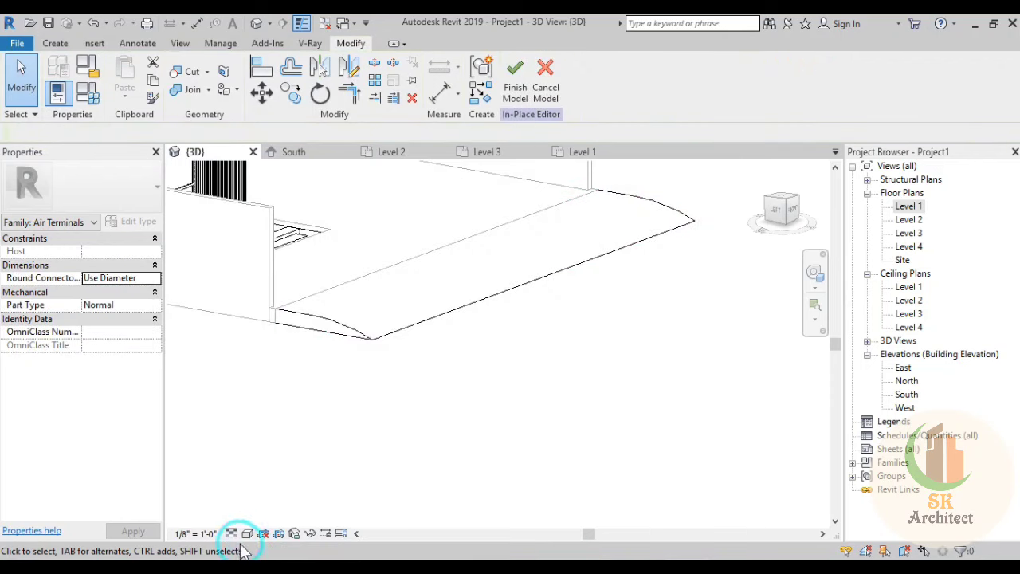
{"action": "left_click", "coordinate": [247, 533]}
{"action": "left_click", "coordinate": [323, 505]}
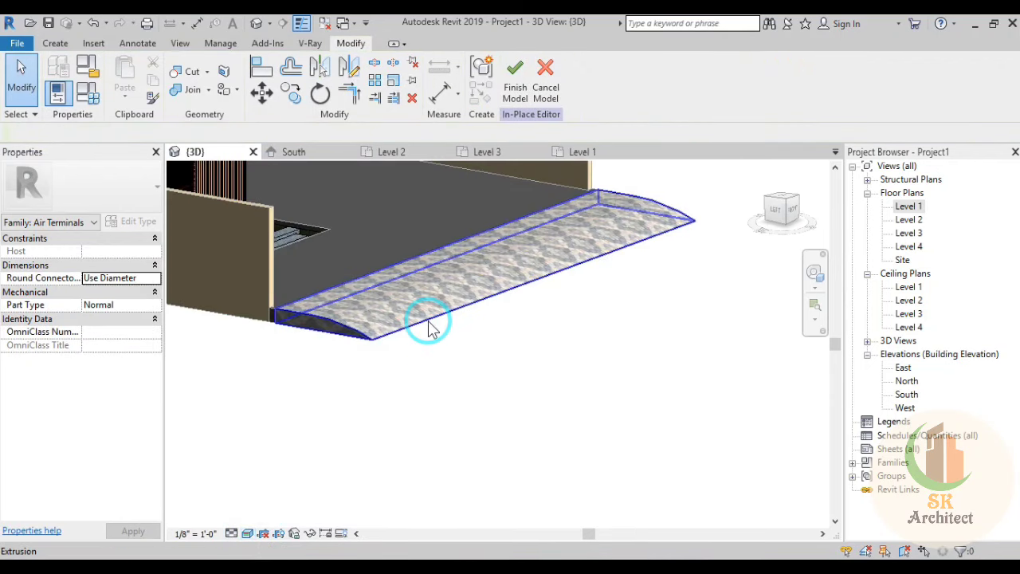
{"action": "scroll", "coordinate": [428, 329], "scroll_direction": "up", "scroll_amount": 4}
{"action": "mouse_move", "coordinate": [486, 303]}
{"action": "middle_mouse_down", "text": "shift"}
{"action": "mouse_move", "coordinate": [495, 475]}
{"action": "mouse_move", "coordinate": [476, 514]}
{"action": "middle_mouse_up", "text": "shift"}
{"action": "scroll", "coordinate": [476, 514], "scroll_direction": "down", "scroll_amount": 3}
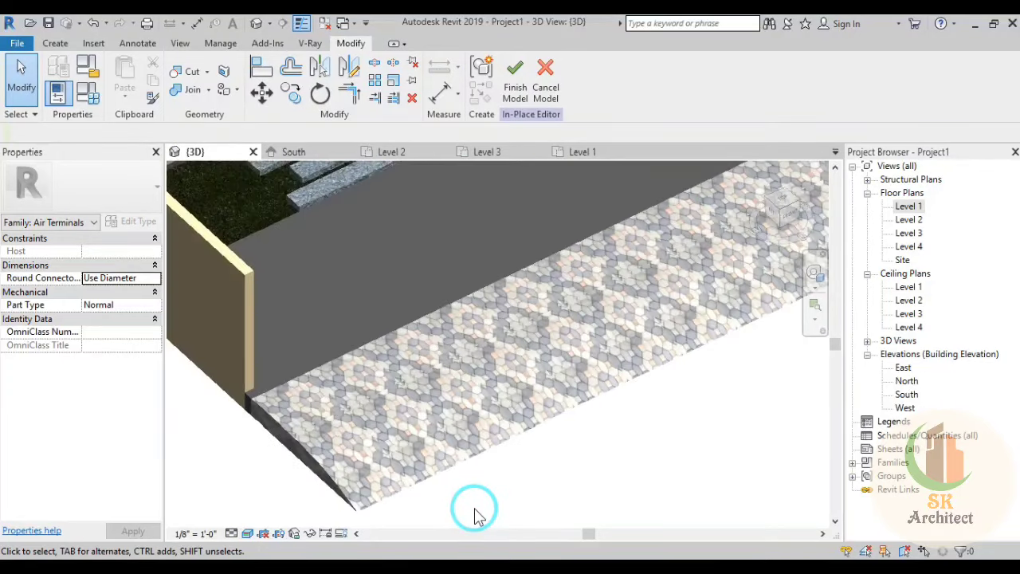
{"action": "scroll", "coordinate": [478, 513], "scroll_direction": "down", "scroll_amount": 2}
{"action": "left_click", "coordinate": [522, 94]}
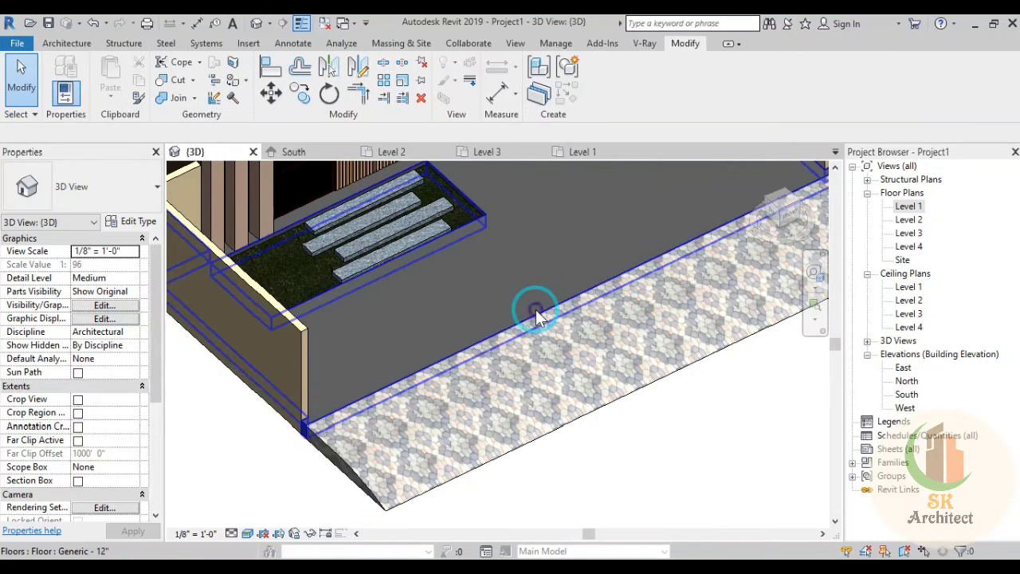
Step: Duplicate the front floor's type as Generic - 12" 2 with Stone 3 as its Structure layer material
{"action": "left_click", "coordinate": [238, 300]}
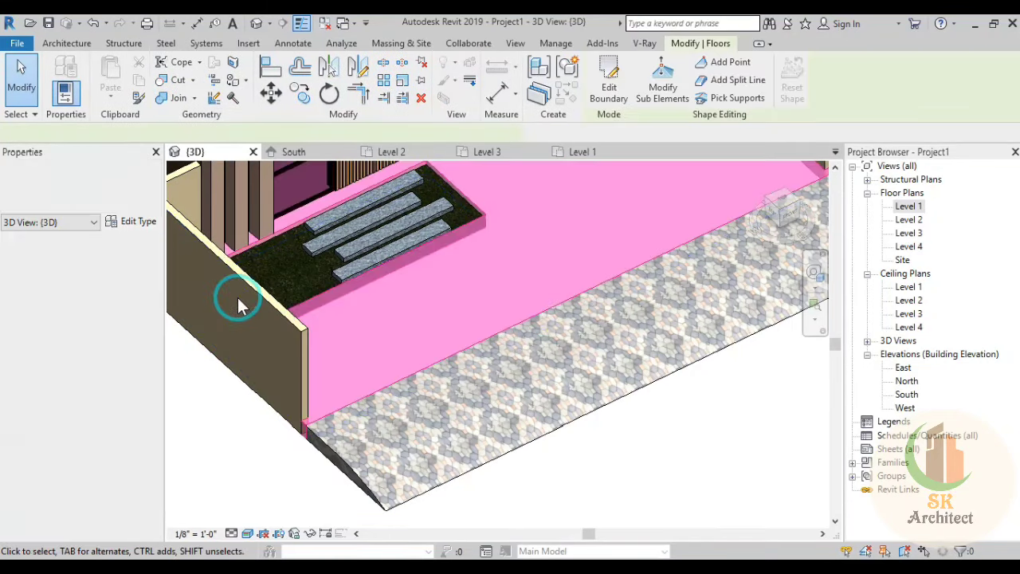
{"action": "left_click", "coordinate": [127, 222]}
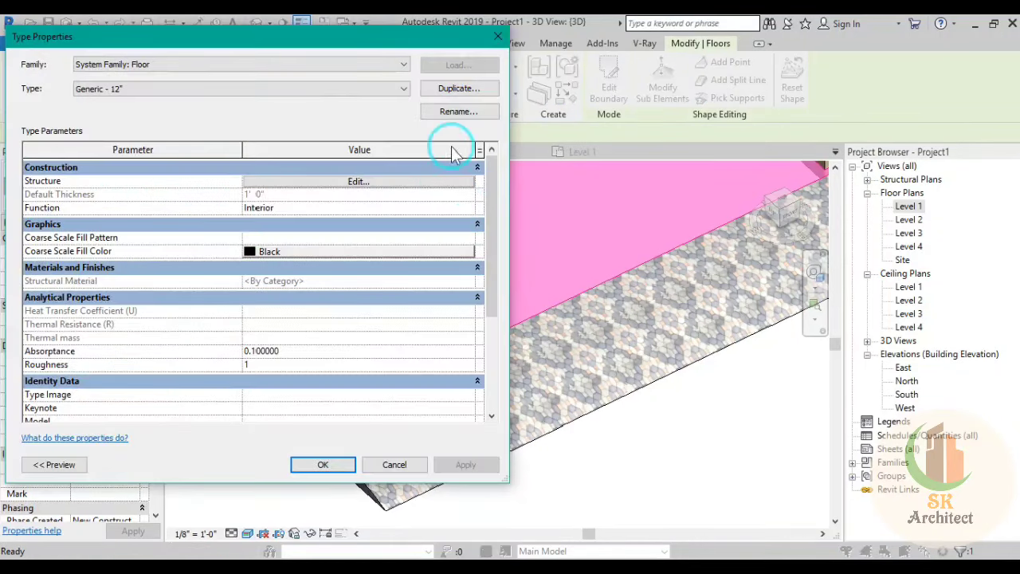
{"action": "left_click", "coordinate": [458, 90]}
{"action": "left_click", "coordinate": [259, 290]}
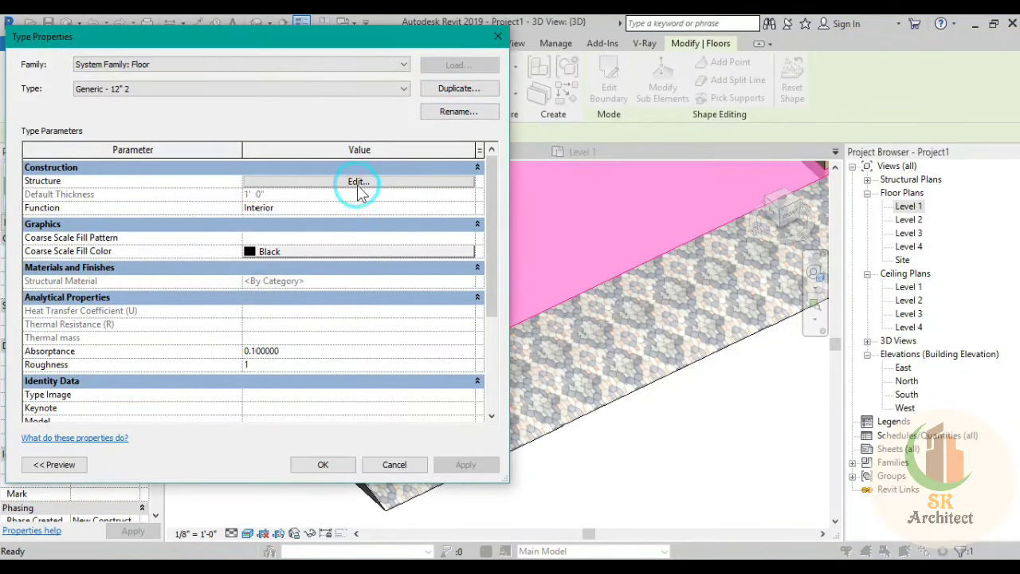
{"action": "left_click", "coordinate": [358, 181]}
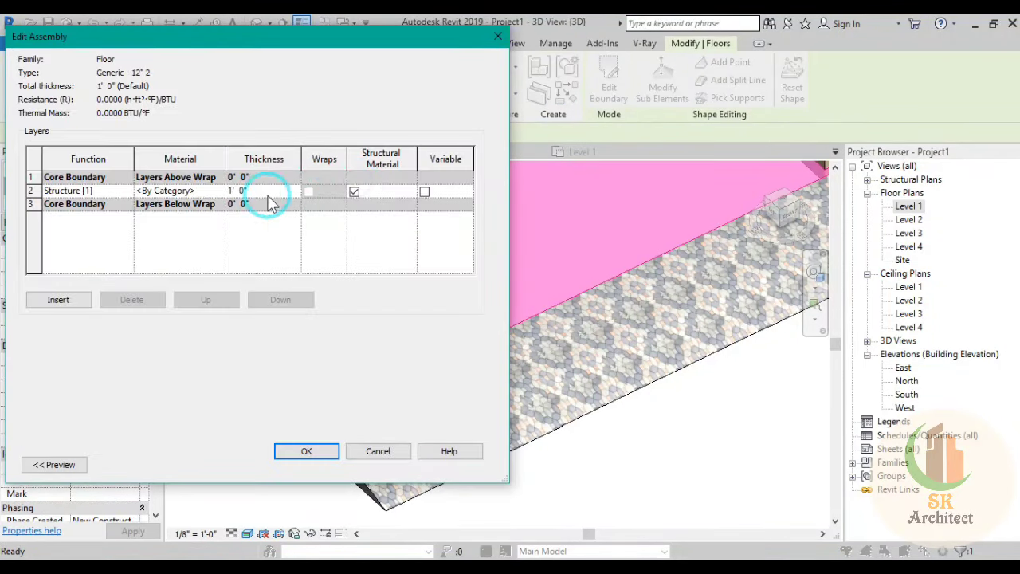
{"action": "left_click", "coordinate": [222, 191]}
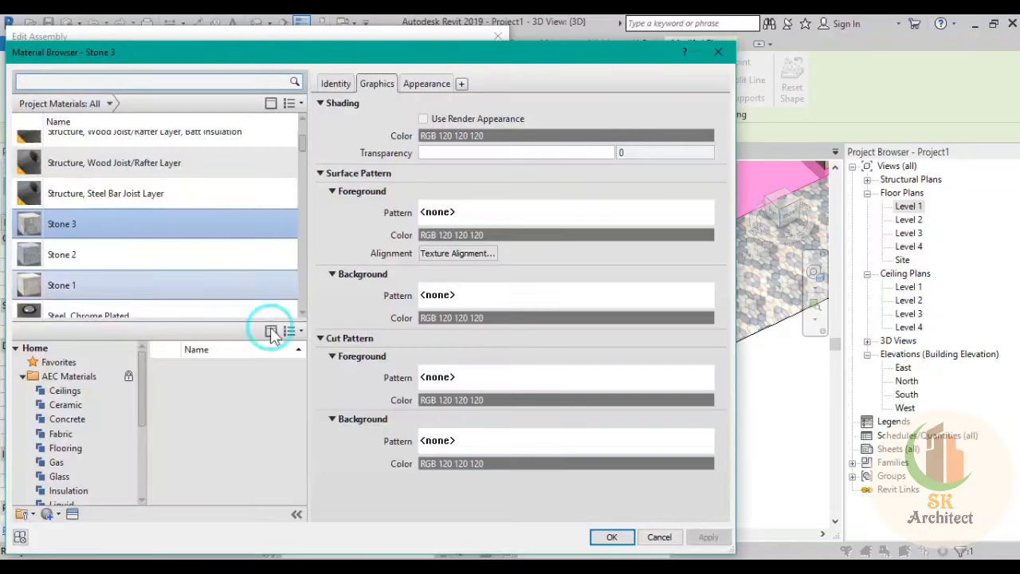
{"action": "left_click", "coordinate": [612, 536]}
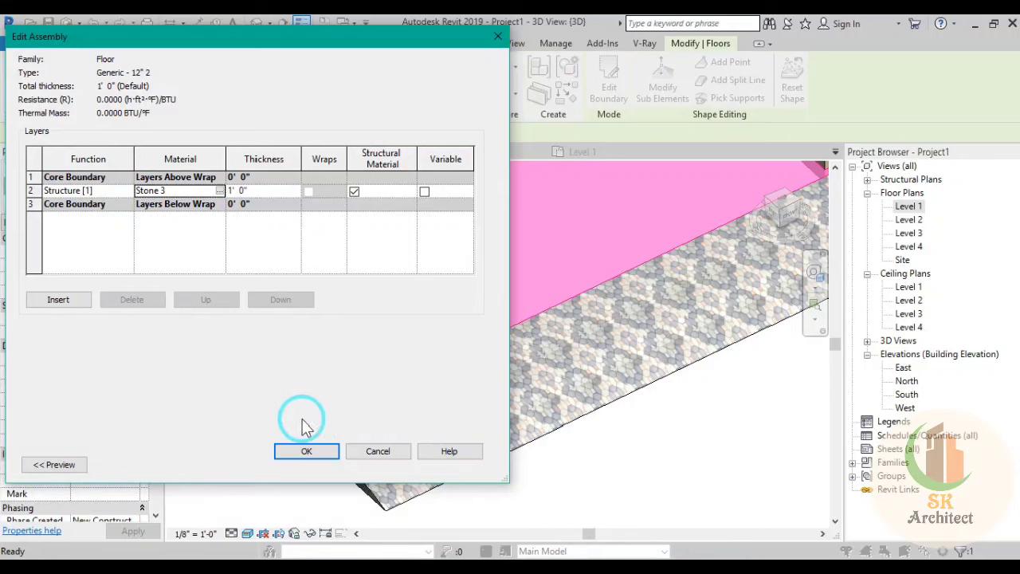
{"action": "left_click", "coordinate": [315, 451]}
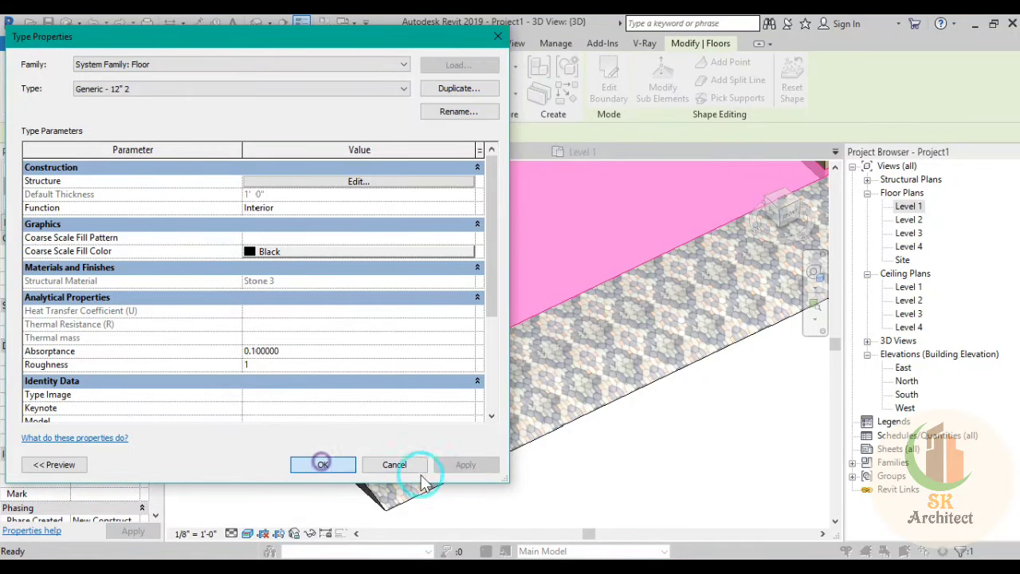
{"action": "left_click", "coordinate": [321, 465]}
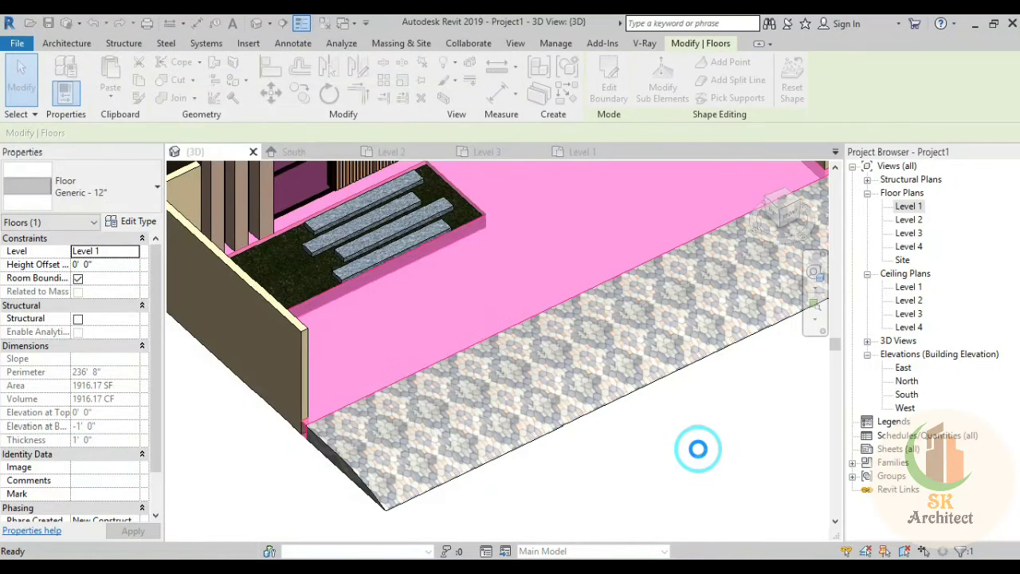
{"action": "left_click", "coordinate": [698, 453]}
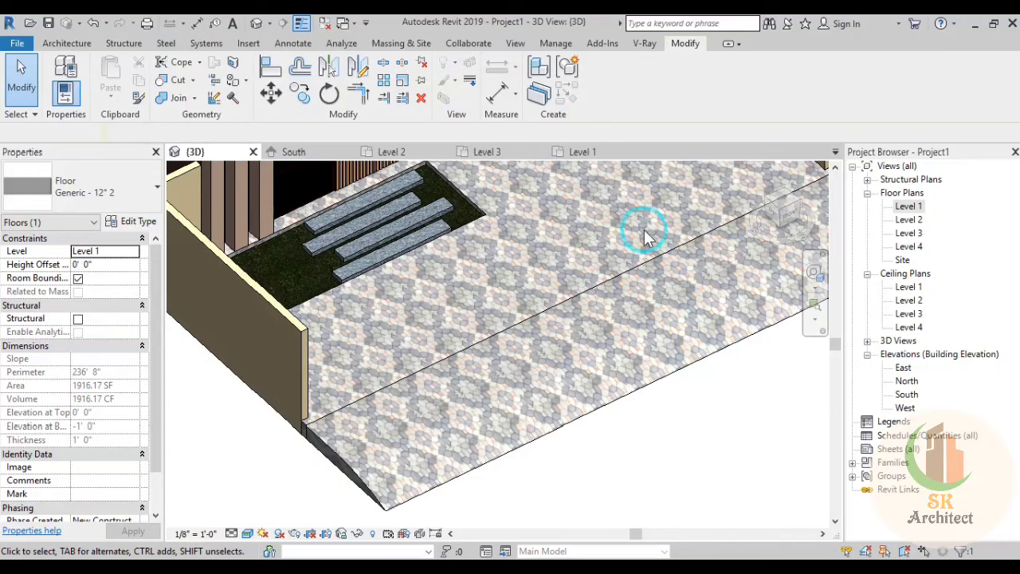
{"action": "scroll", "coordinate": [644, 230], "scroll_direction": "up", "scroll_amount": 3}
{"action": "scroll", "coordinate": [644, 230], "scroll_direction": "up", "scroll_amount": 3}
{"action": "scroll", "coordinate": [644, 229], "scroll_direction": "down", "scroll_amount": 2}
{"action": "scroll", "coordinate": [644, 230], "scroll_direction": "down", "scroll_amount": 2}
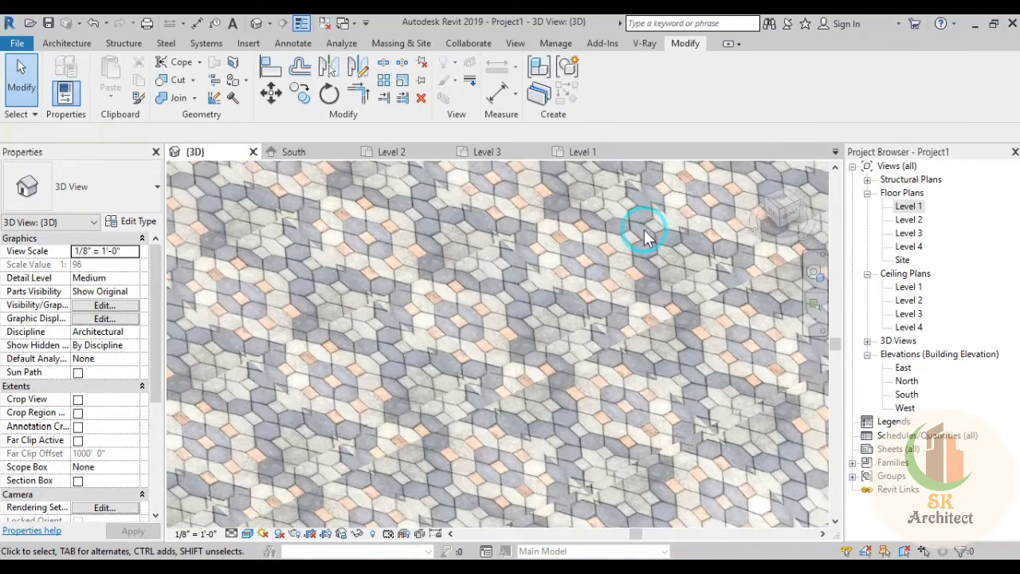
{"action": "scroll", "coordinate": [644, 229], "scroll_direction": "down", "scroll_amount": 3}
{"action": "mouse_move", "coordinate": [740, 353]}
{"action": "middle_mouse_down"}
{"action": "mouse_move", "coordinate": [523, 441]}
{"action": "mouse_move", "coordinate": [467, 399]}
{"action": "mouse_move", "coordinate": [459, 357]}
{"action": "mouse_move", "coordinate": [553, 353]}
{"action": "middle_mouse_up"}
{"action": "scroll", "coordinate": [512, 442], "scroll_direction": "up", "scroll_amount": 2}
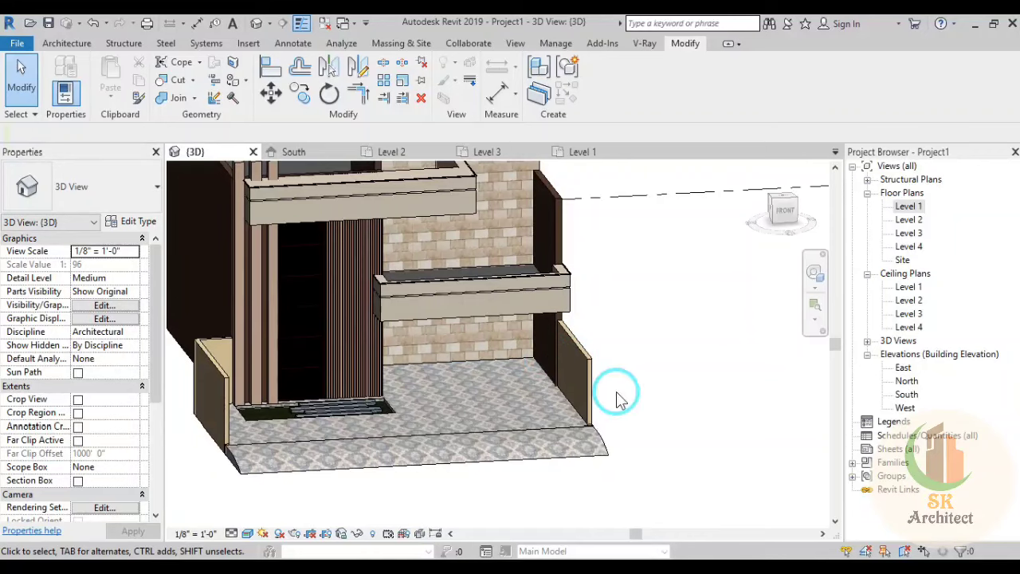
{"action": "scroll", "coordinate": [620, 426], "scroll_direction": "up", "scroll_amount": 1}
{"action": "scroll", "coordinate": [620, 426], "scroll_direction": "up", "scroll_amount": 1}
{"action": "scroll", "coordinate": [622, 426], "scroll_direction": "down", "scroll_amount": 4}
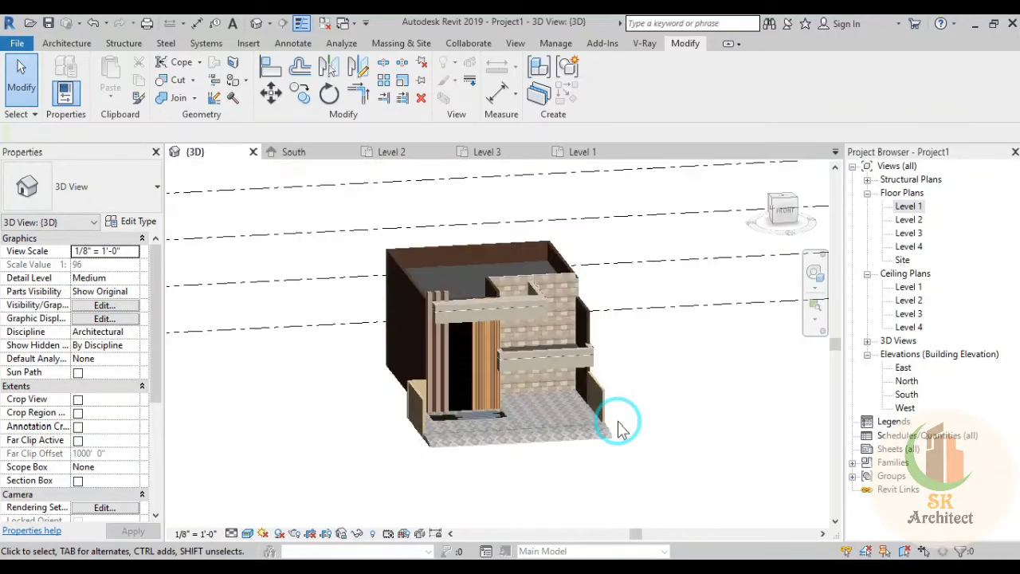
{"action": "middle_click_drag", "start_coordinate": [627, 428], "coordinate": [620, 412], "text": "shift"}
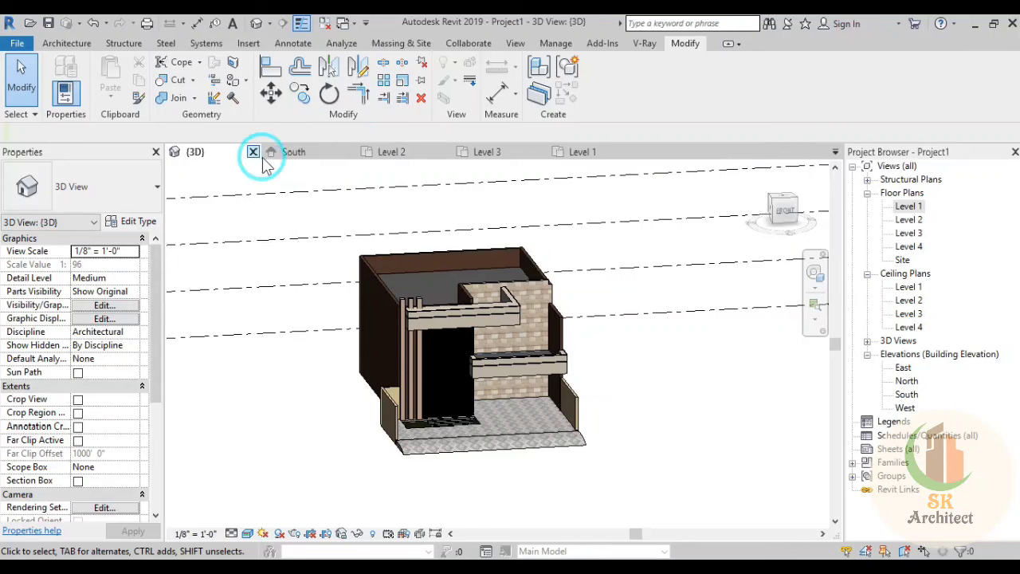
Step: Switch to the Level 1 floor plan and start the Site Component tool from Massing & Site
{"action": "left_click", "coordinate": [593, 157]}
{"action": "scroll", "coordinate": [398, 374], "scroll_direction": "up", "scroll_amount": 1}
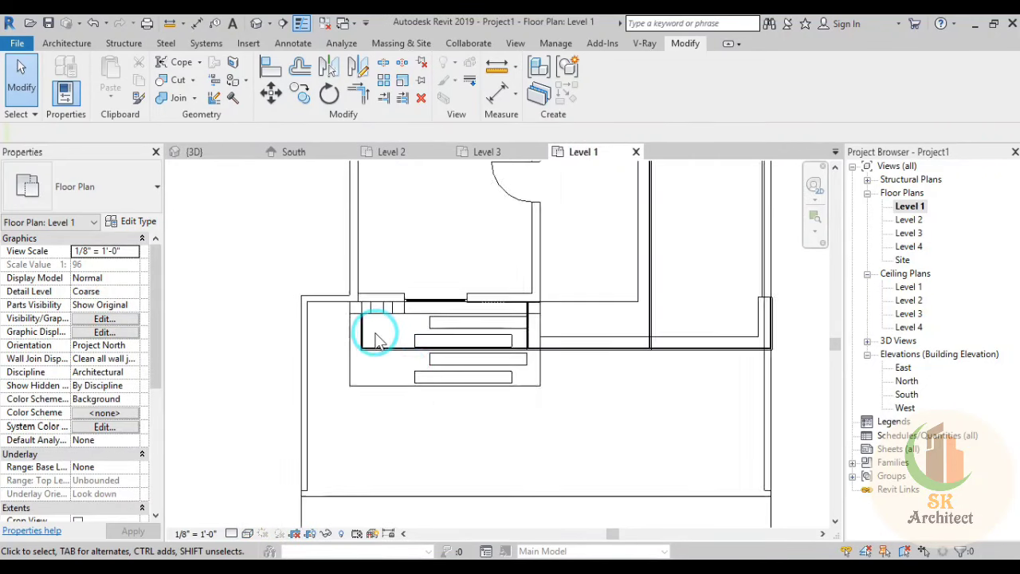
{"action": "scroll", "coordinate": [376, 330], "scroll_direction": "down", "scroll_amount": 1}
{"action": "middle_click_drag", "start_coordinate": [379, 339], "coordinate": [384, 352]}
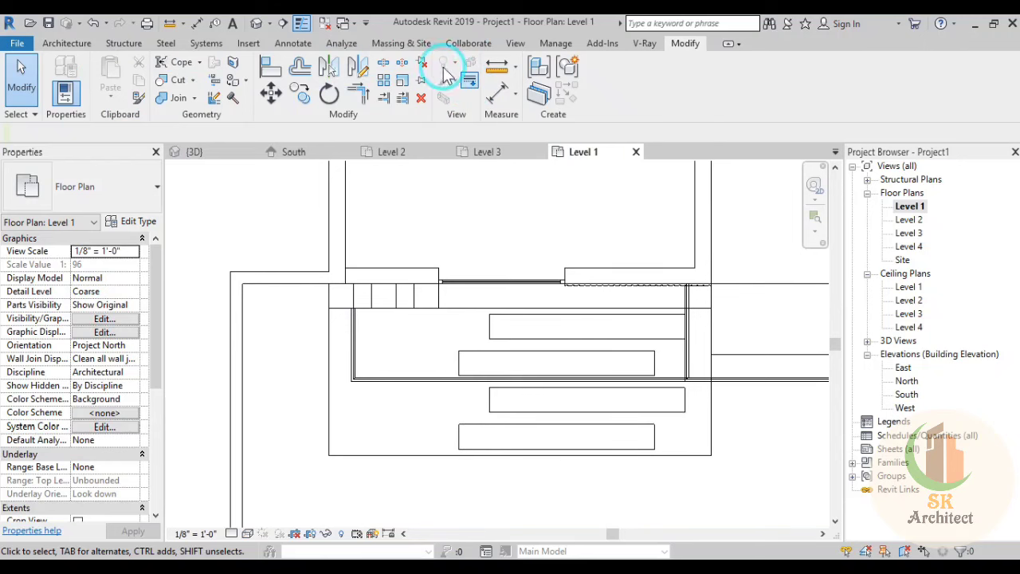
{"action": "left_click", "coordinate": [416, 45]}
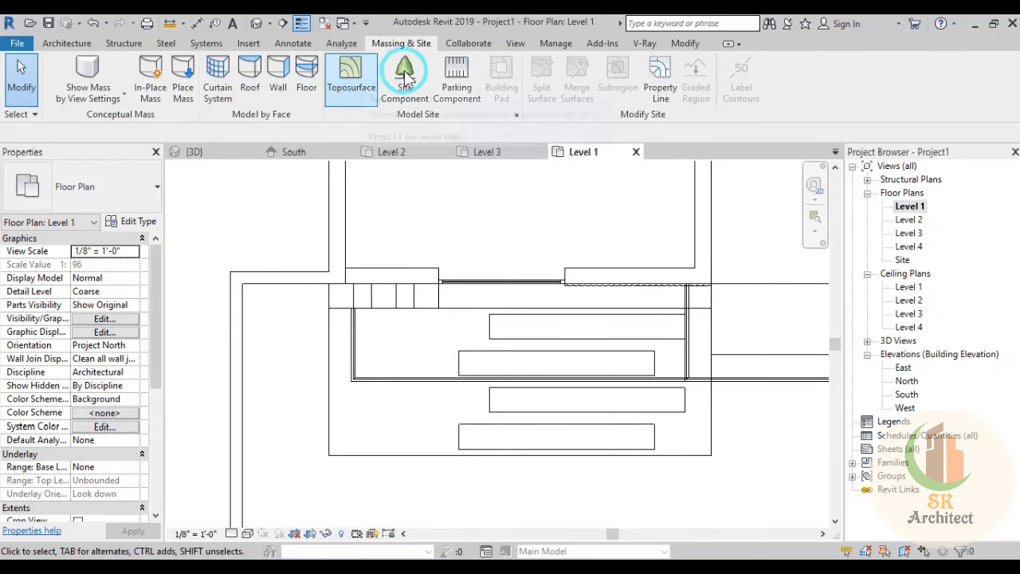
{"action": "left_click", "coordinate": [408, 74]}
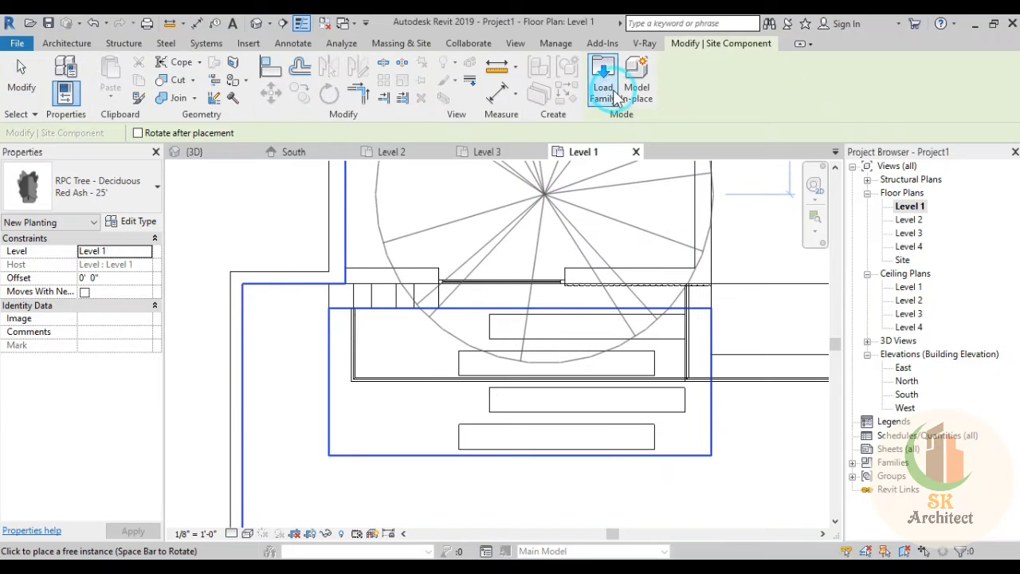
Step: Load the RPC Tree - Tropical family from the library's tree families folder
{"action": "left_click", "coordinate": [604, 80]}
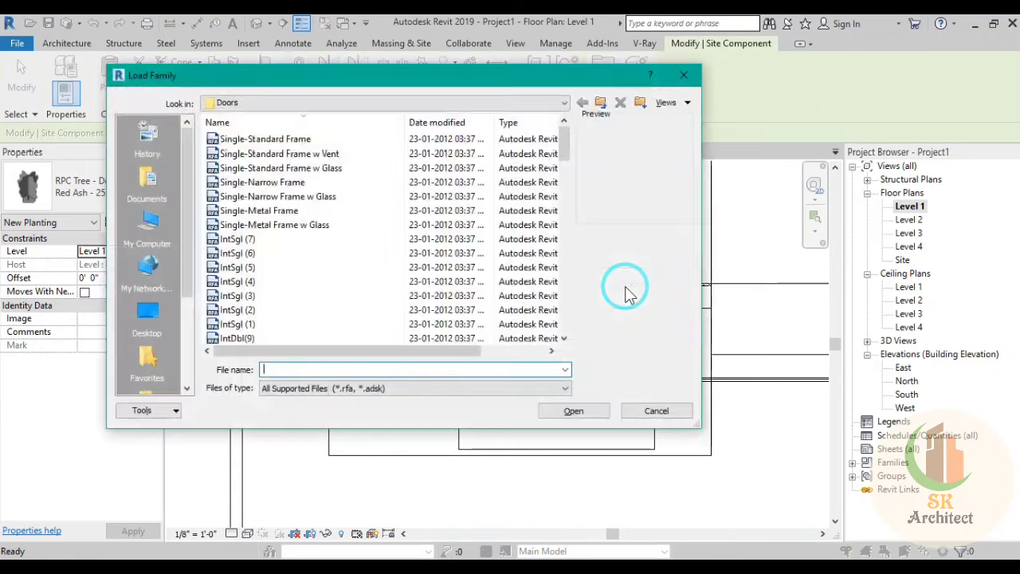
{"action": "left_click", "coordinate": [601, 104]}
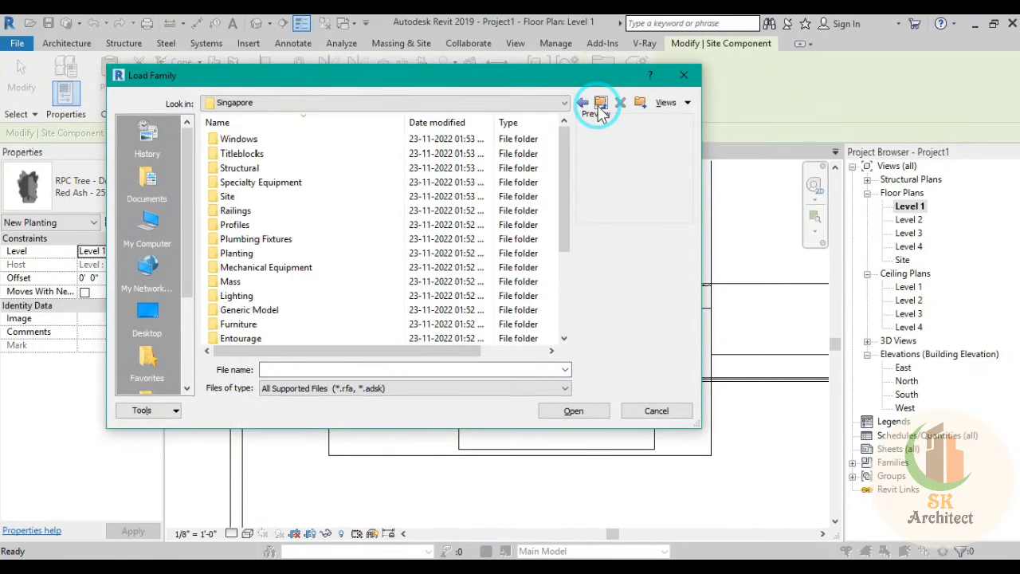
{"action": "left_click", "coordinate": [600, 103]}
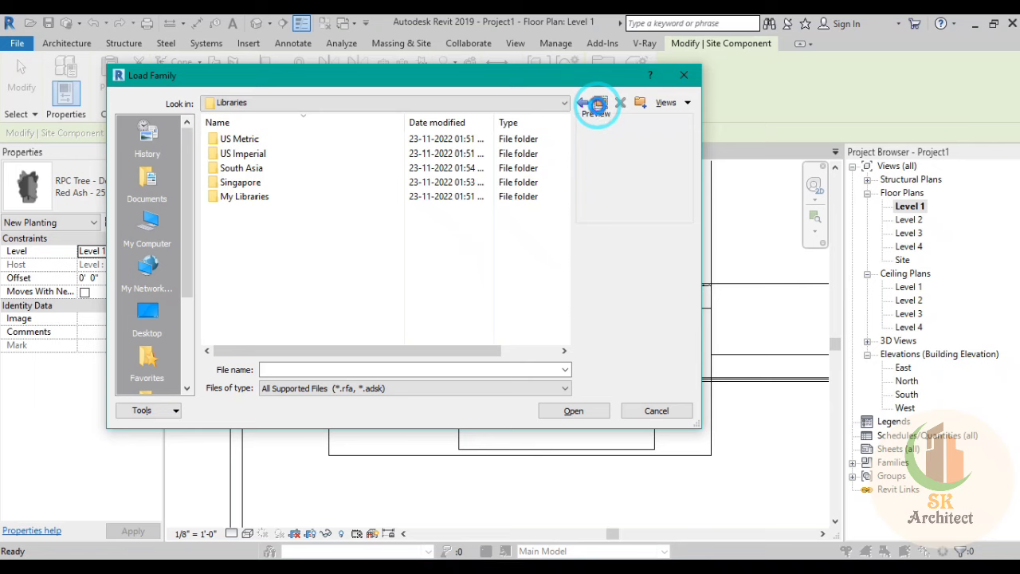
{"action": "left_click", "coordinate": [599, 104]}
{"action": "double_click", "coordinate": [244, 171]}
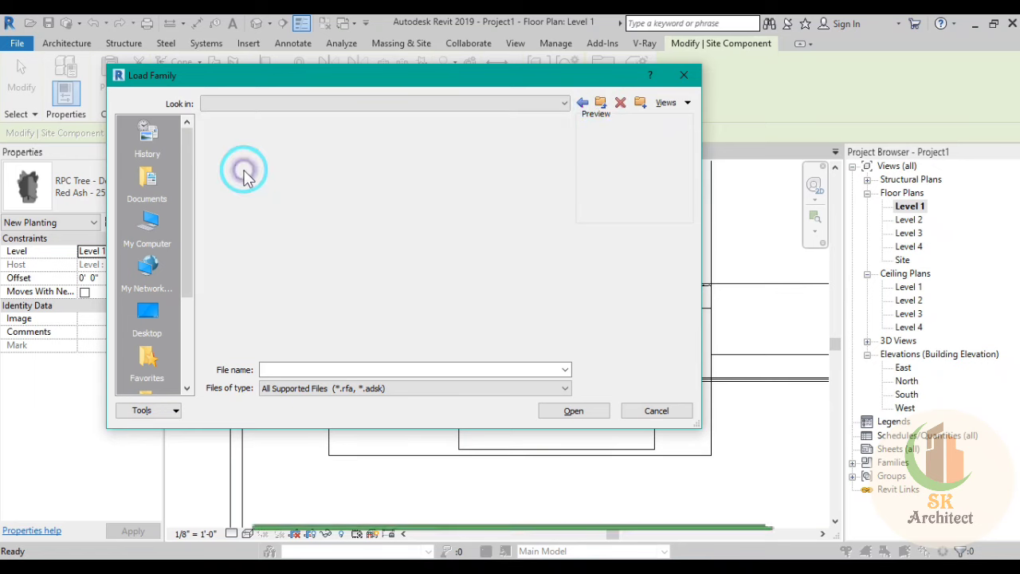
{"action": "left_click", "coordinate": [267, 142]}
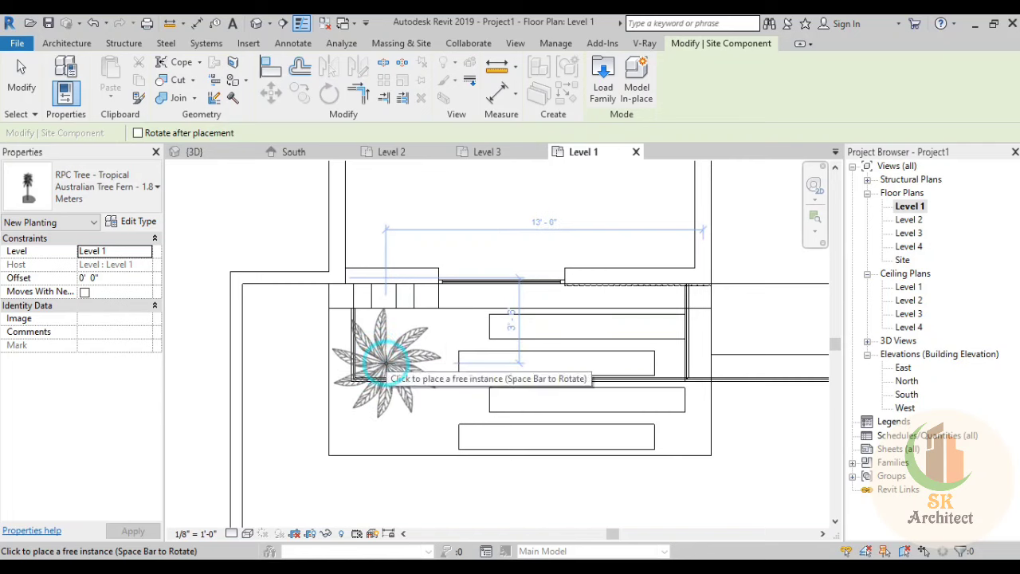
Step: Place an Australian Tree Fern at the left end of the entrance steps, then return to 3D view
{"action": "scroll", "coordinate": [386, 374], "scroll_direction": "up", "scroll_amount": 1}
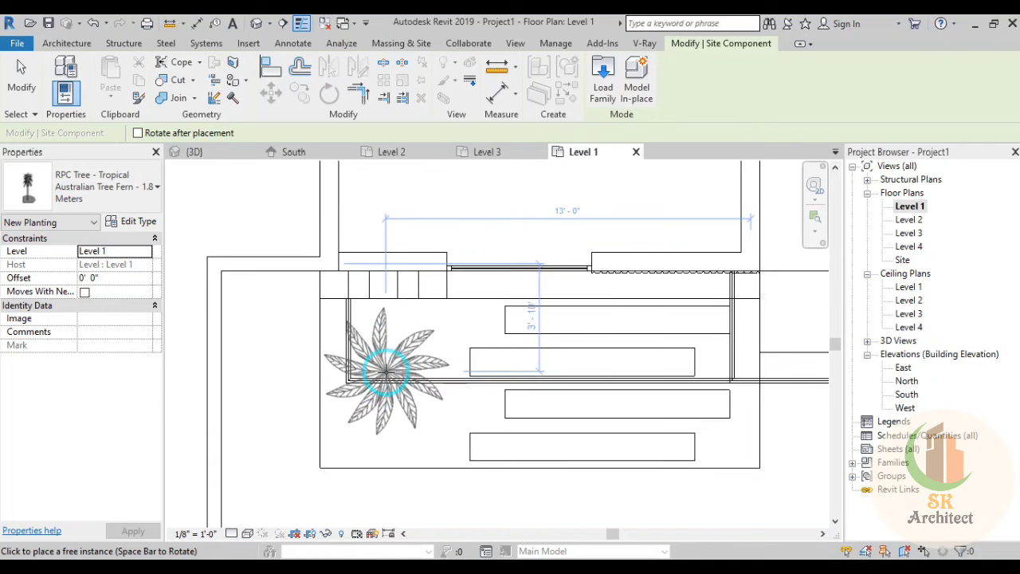
{"action": "scroll", "coordinate": [387, 371], "scroll_direction": "up", "scroll_amount": 1}
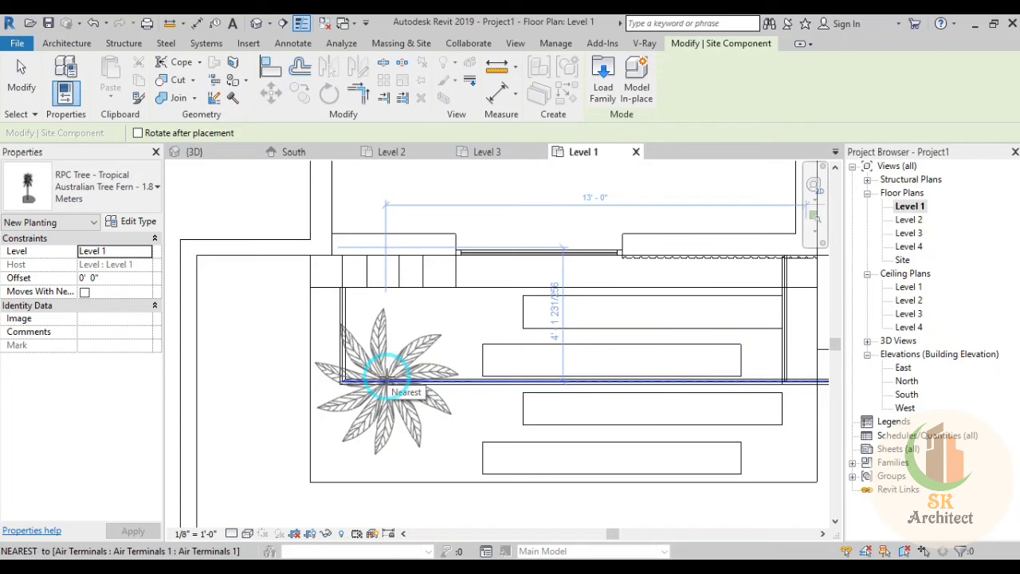
{"action": "left_click", "coordinate": [386, 380]}
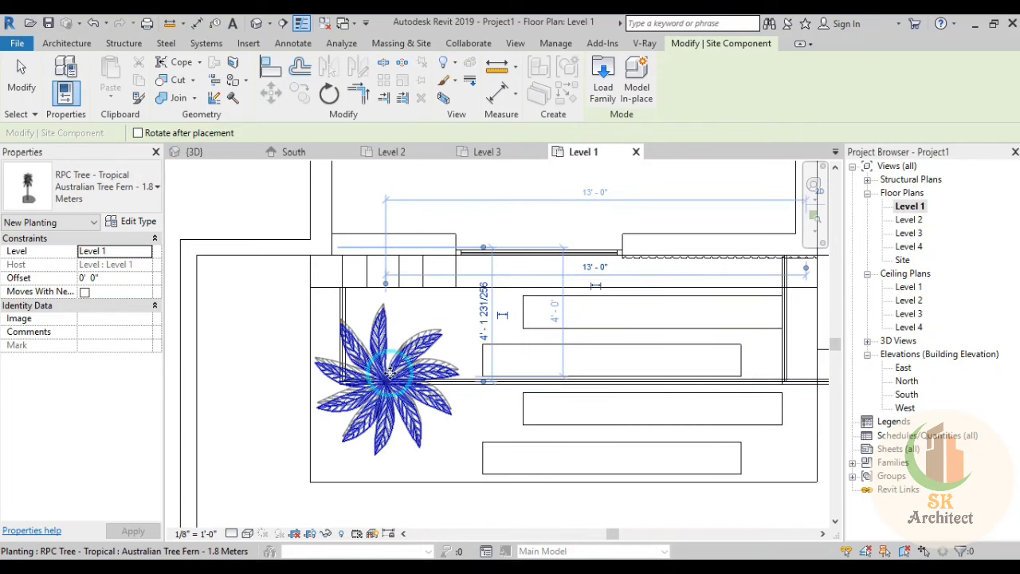
{"action": "key", "text": "Escape"}
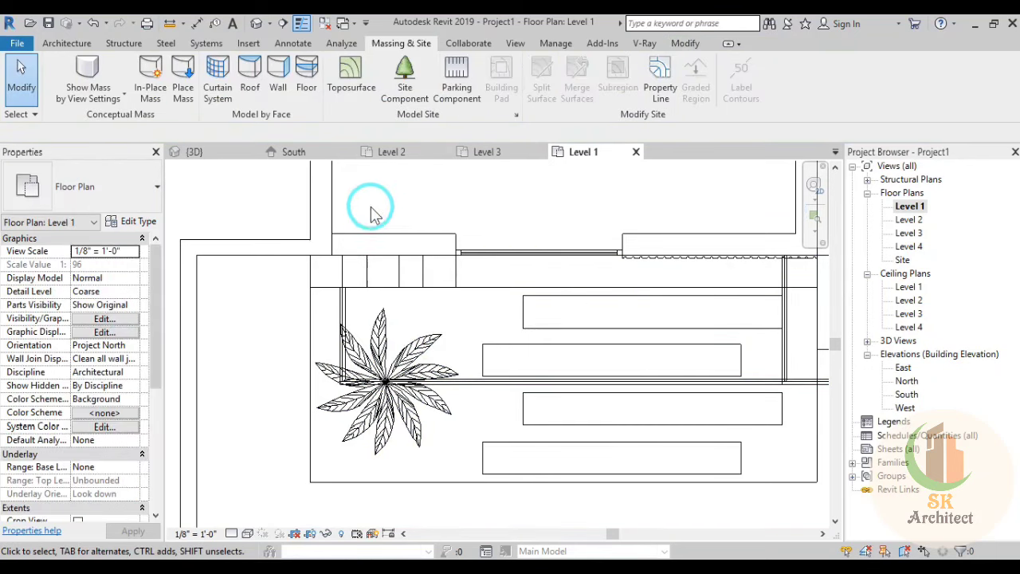
{"action": "left_click", "coordinate": [256, 24]}
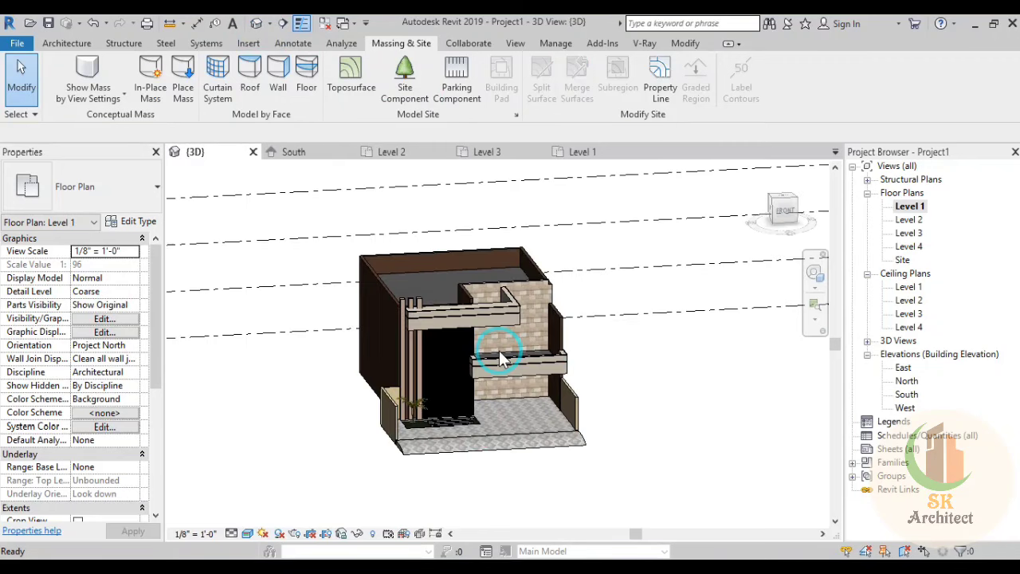
Step: Select the fern by the entrance and switch it to the Orange Tree - 3.3 Meters type
{"action": "scroll", "coordinate": [445, 449], "scroll_direction": "up", "scroll_amount": 5}
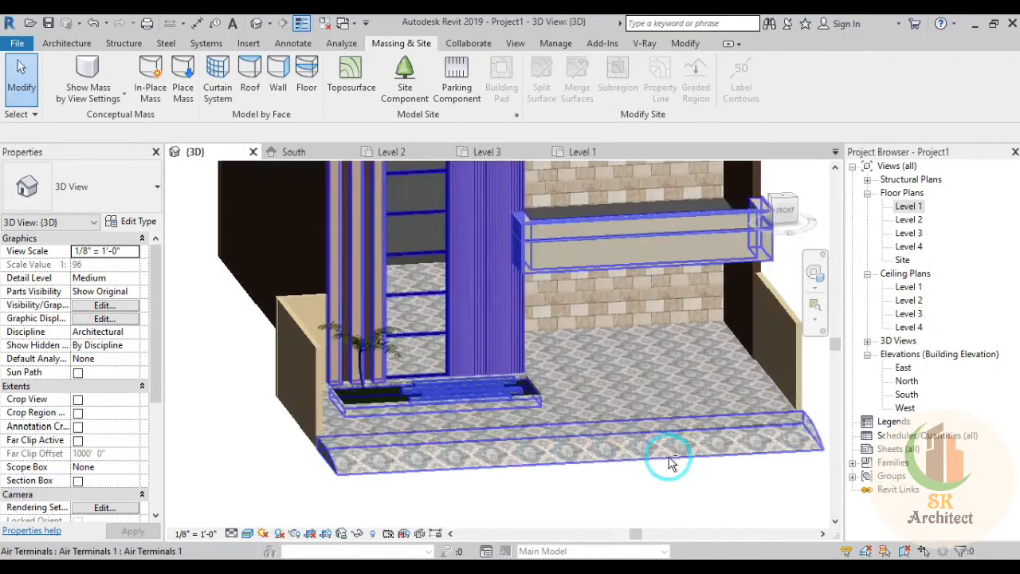
{"action": "middle_click_drag", "start_coordinate": [667, 462], "coordinate": [450, 395], "text": "shift"}
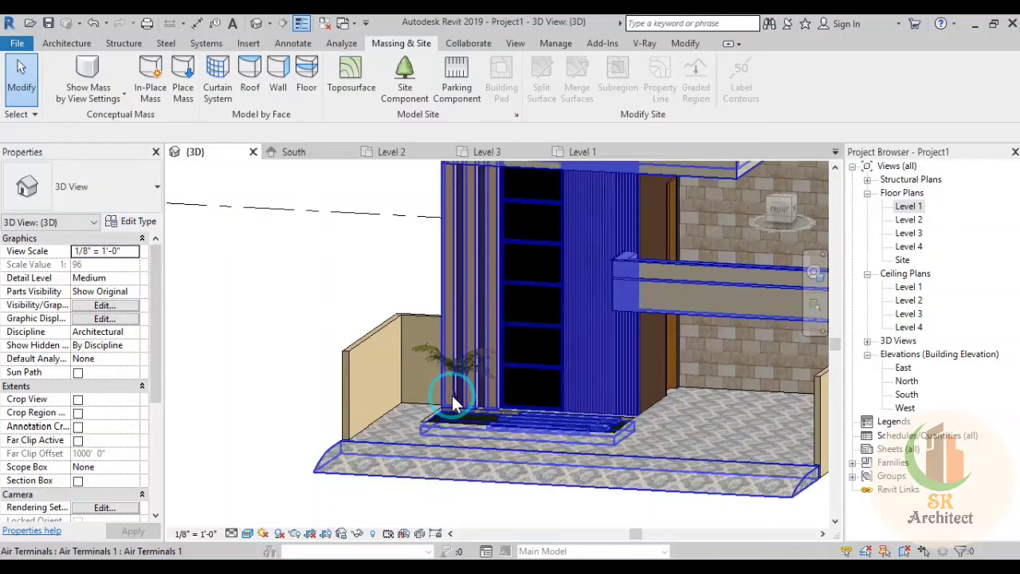
{"action": "left_click", "coordinate": [452, 396]}
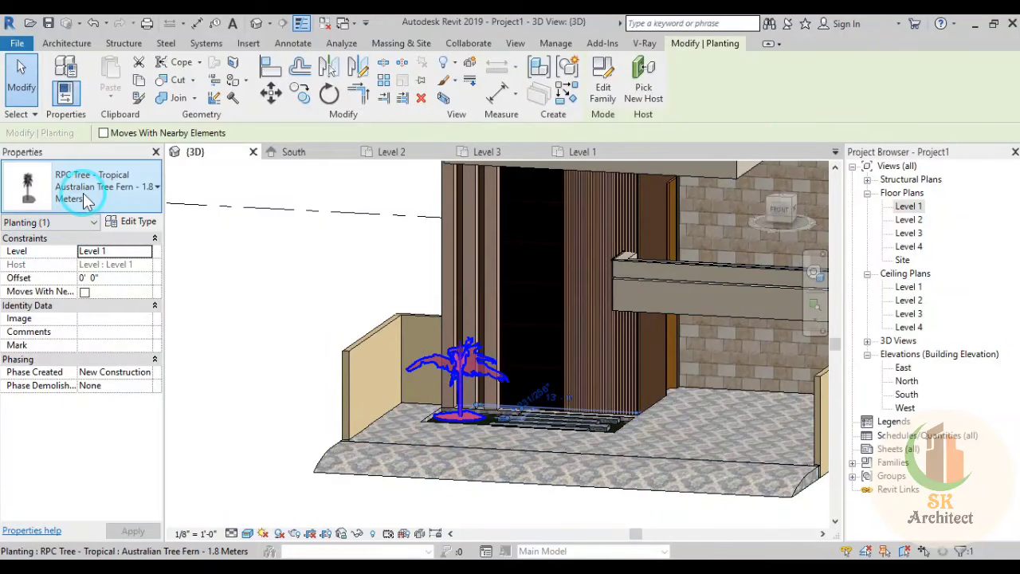
{"action": "left_click", "coordinate": [85, 199]}
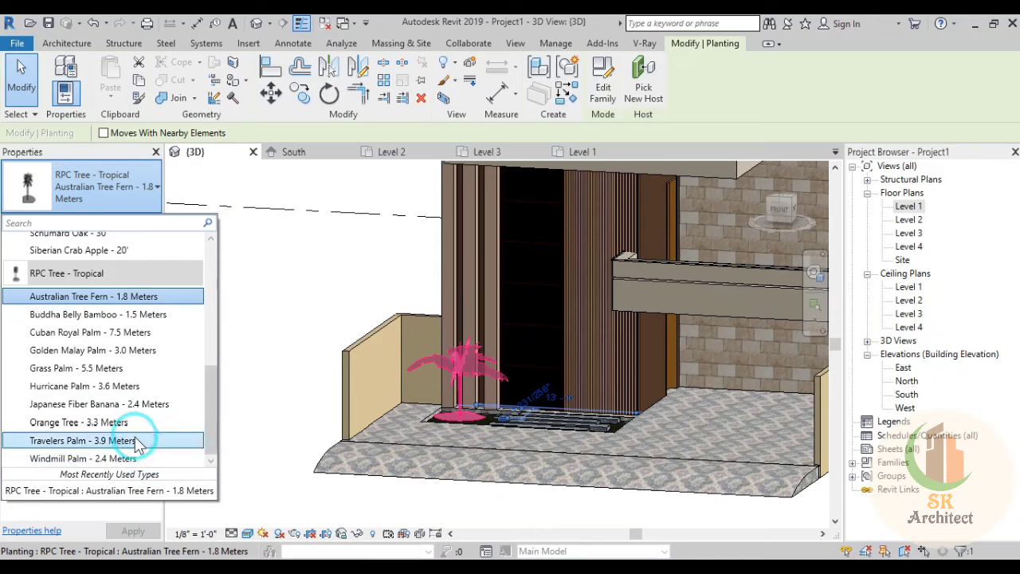
{"action": "left_click", "coordinate": [90, 424]}
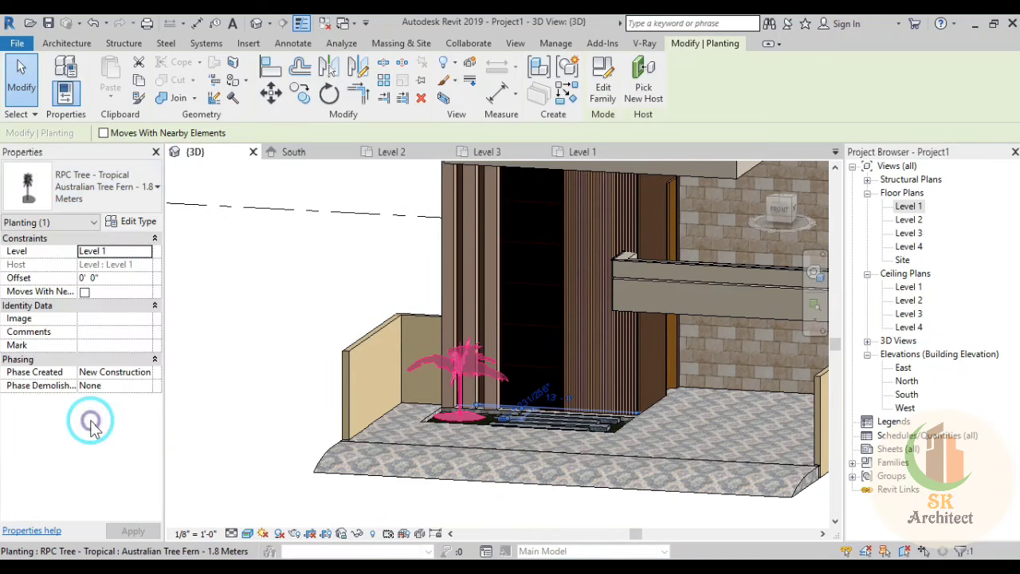
{"action": "left_click", "coordinate": [224, 372]}
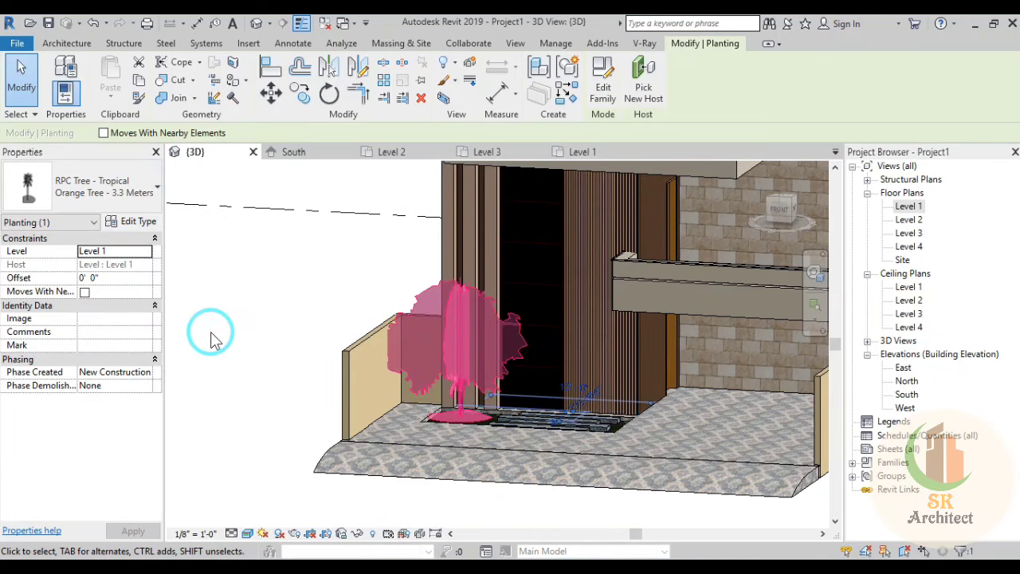
Step: Change the entrance tree to the Windmill Palm - 2.4 Meters type and view the planter
{"action": "left_click", "coordinate": [142, 198]}
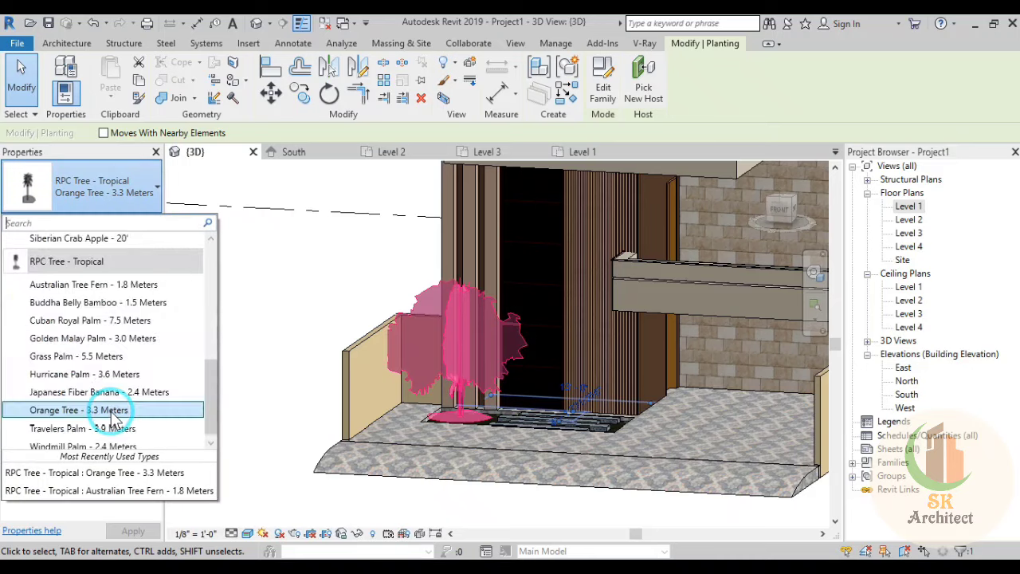
{"action": "scroll", "coordinate": [114, 416], "scroll_direction": "down", "scroll_amount": 1}
{"action": "scroll", "coordinate": [115, 420], "scroll_direction": "up", "scroll_amount": 1}
{"action": "scroll", "coordinate": [116, 421], "scroll_direction": "down", "scroll_amount": 1}
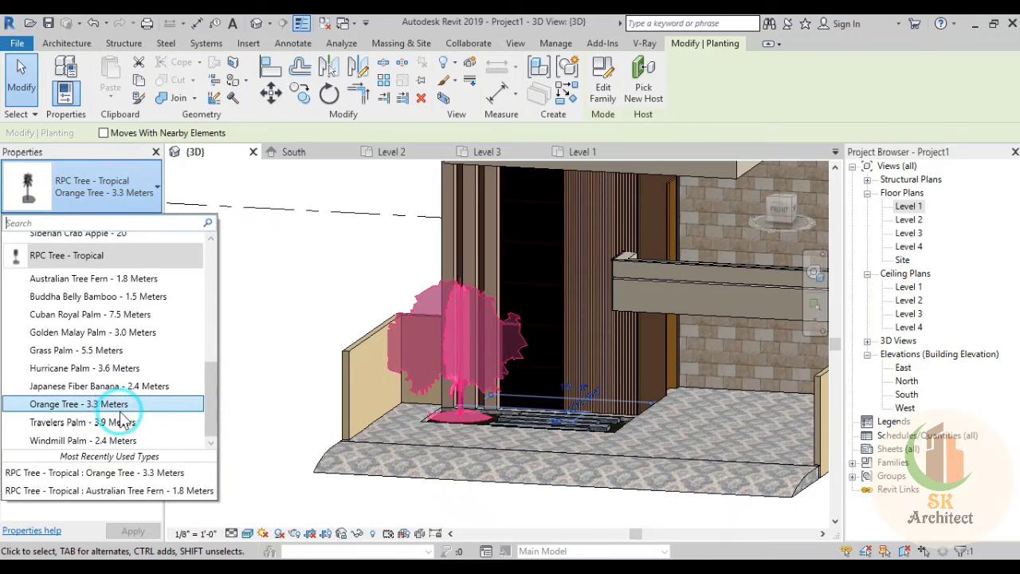
{"action": "left_click", "coordinate": [128, 441]}
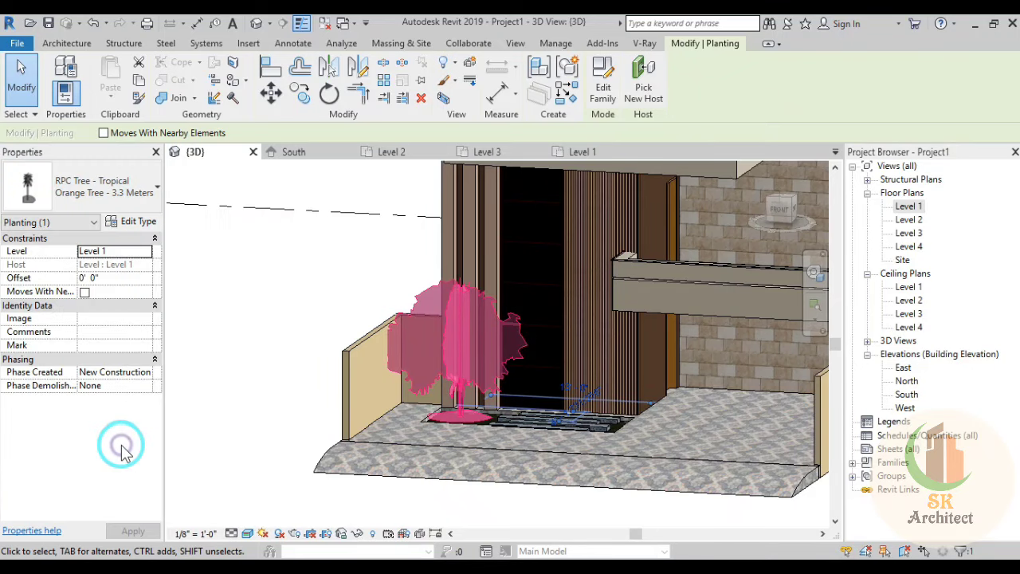
{"action": "left_click", "coordinate": [263, 358]}
{"action": "middle_click_drag", "start_coordinate": [262, 359], "coordinate": [382, 395], "text": "shift"}
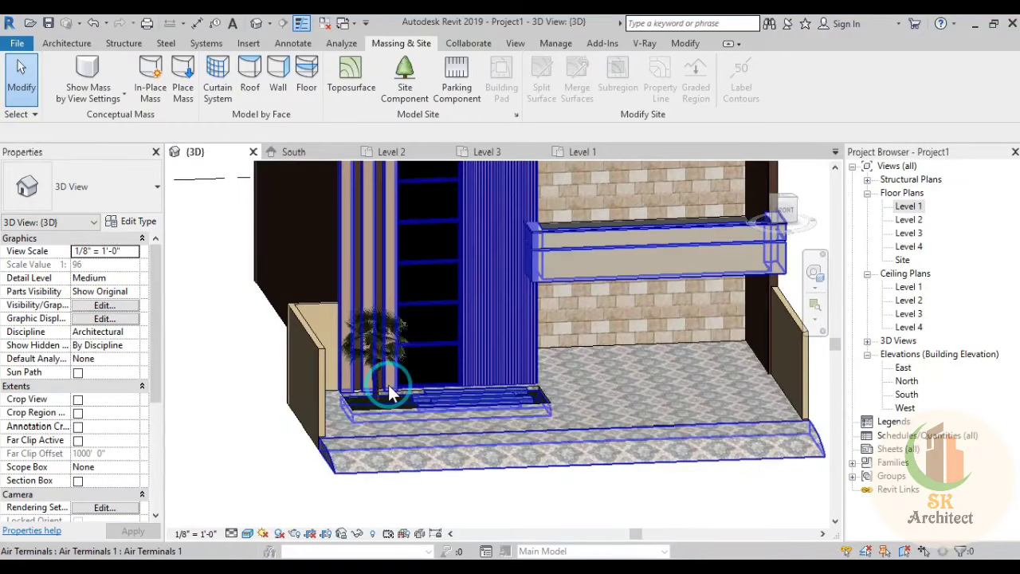
Step: Rotate the palm tree twice with Spacebar and nudge it left with the arrow keys
{"action": "left_click", "coordinate": [381, 391]}
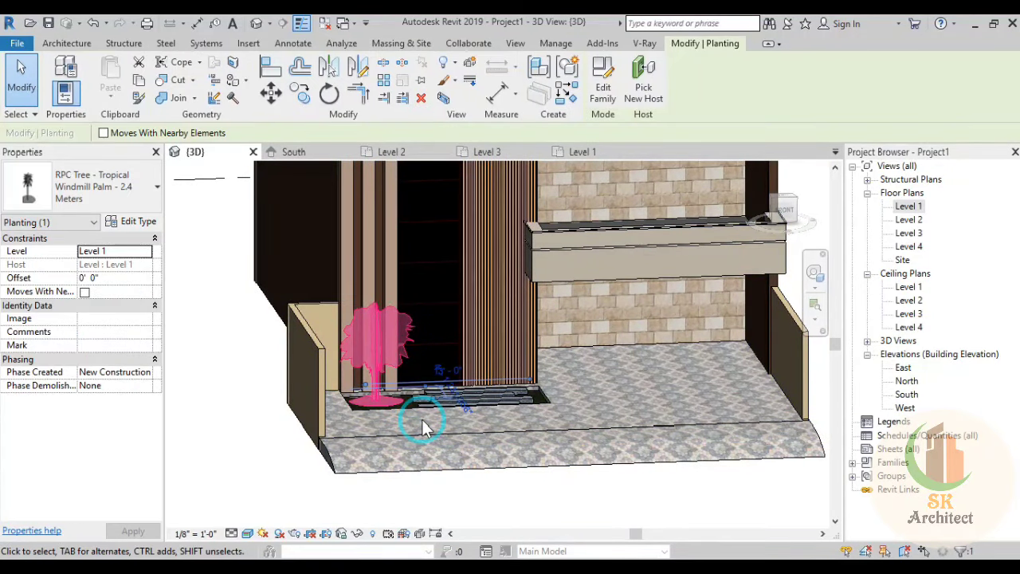
{"action": "key", "text": "space"}
{"action": "key", "text": "space"}
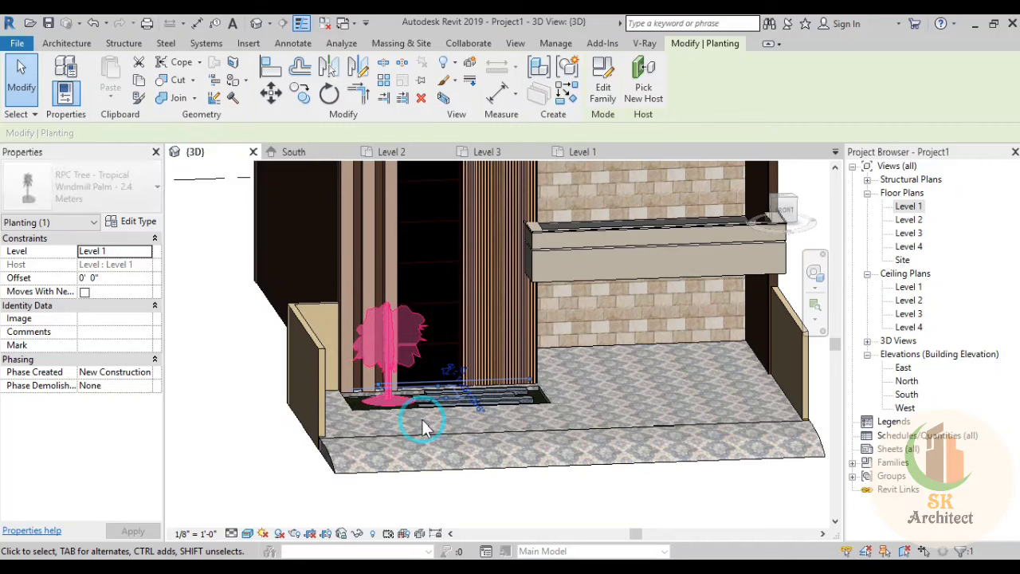
{"action": "key", "text": "space"}
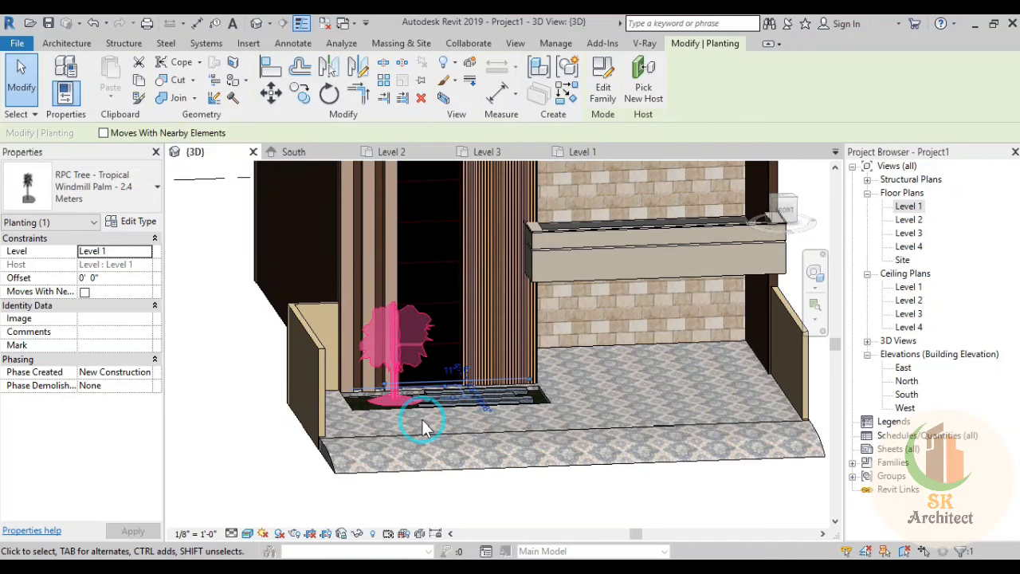
{"action": "left_click", "coordinate": [221, 402]}
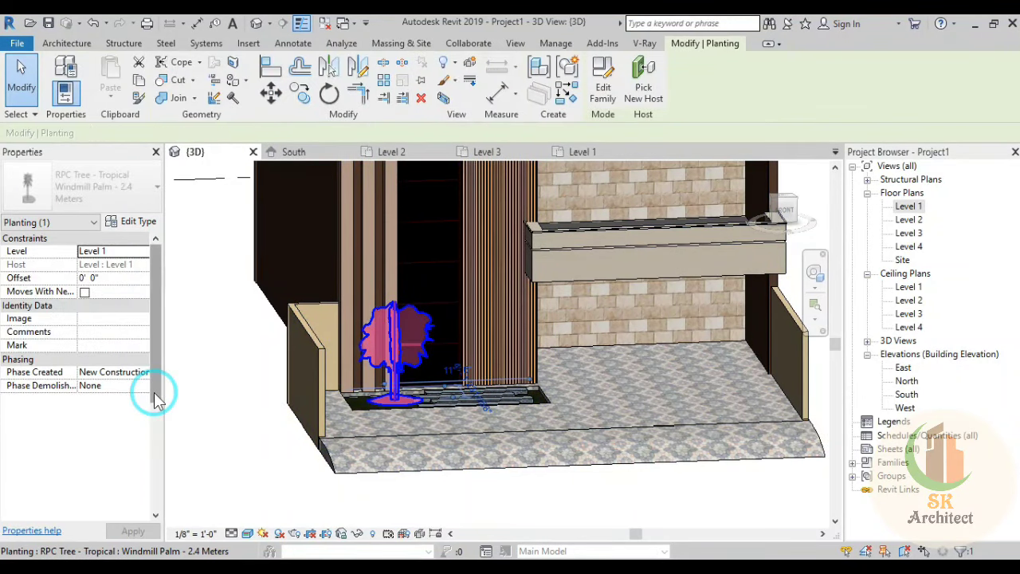
{"action": "key", "text": "Left"}
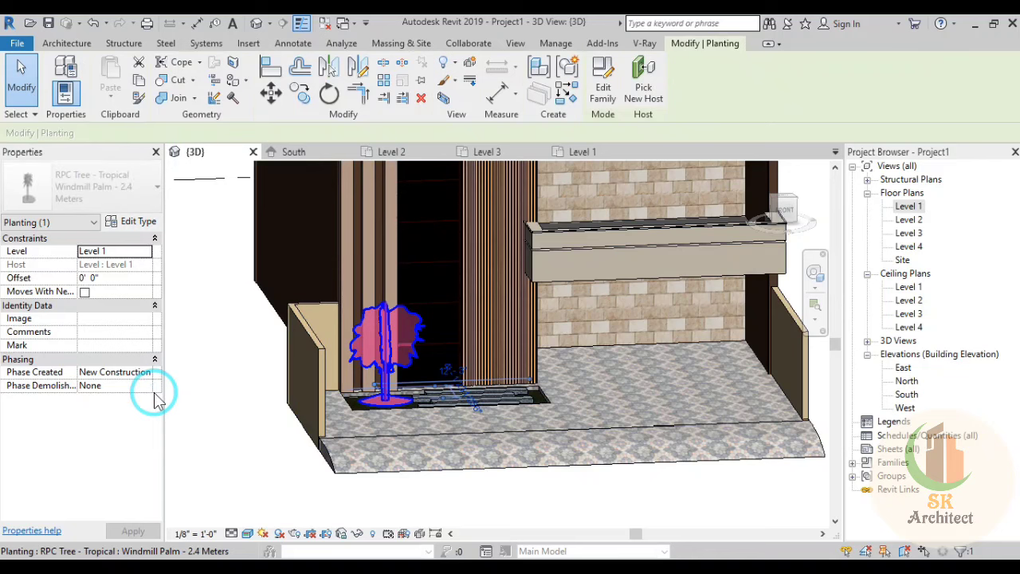
{"action": "key", "text": "Left"}
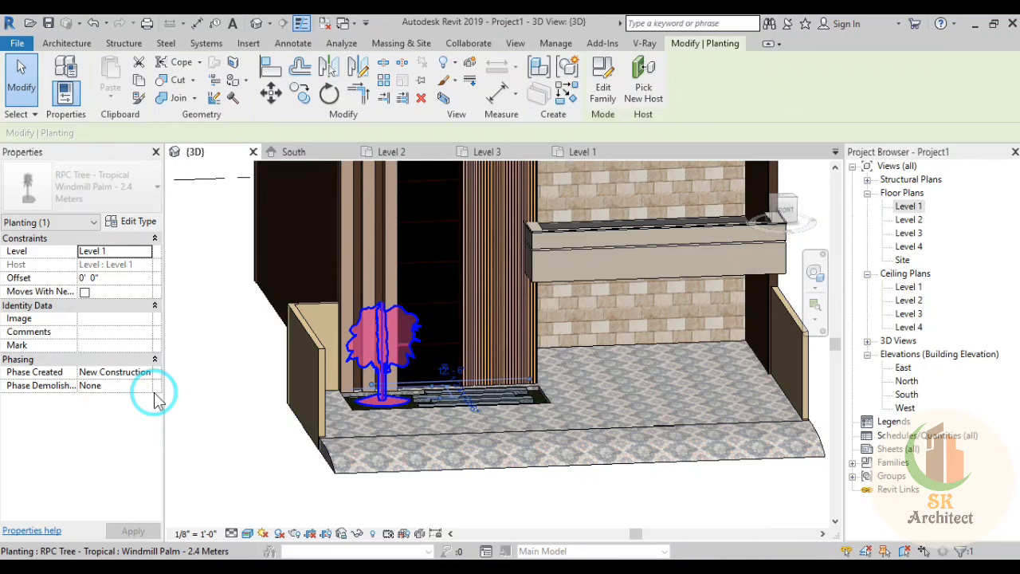
{"action": "left_click", "coordinate": [289, 430]}
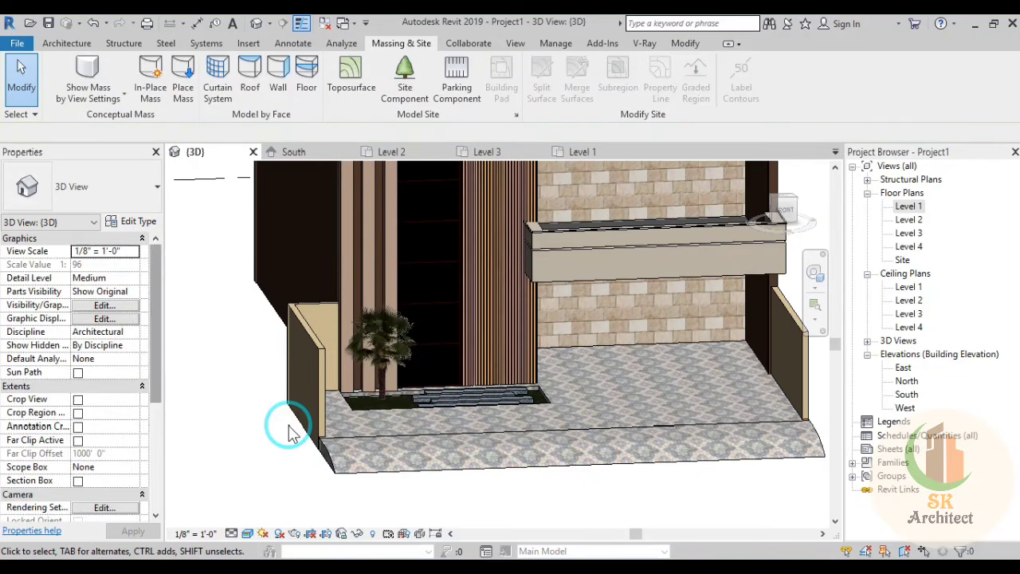
Step: View the whole house from above, then open the Level 1 floor plan
{"action": "scroll", "coordinate": [289, 430], "scroll_direction": "down", "scroll_amount": 3}
{"action": "mouse_move", "coordinate": [644, 393]}
{"action": "middle_mouse_down", "text": "shift"}
{"action": "mouse_move", "coordinate": [627, 428]}
{"action": "mouse_move", "coordinate": [353, 228]}
{"action": "middle_mouse_up", "text": "shift"}
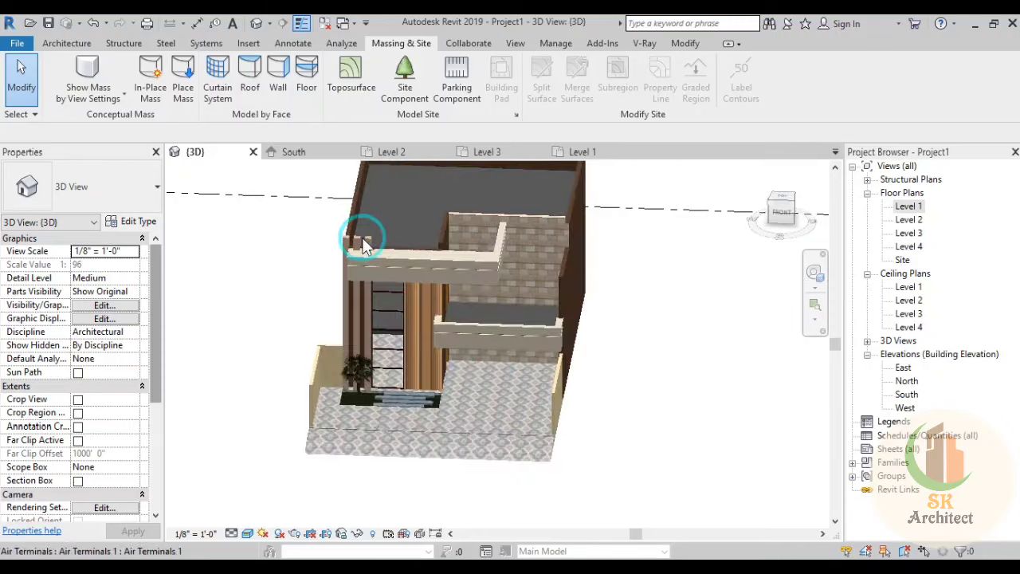
{"action": "left_click", "coordinate": [583, 153]}
Step: Load the Jaguar car family from file as a new component to place
{"action": "scroll", "coordinate": [562, 382], "scroll_direction": "down", "scroll_amount": 3}
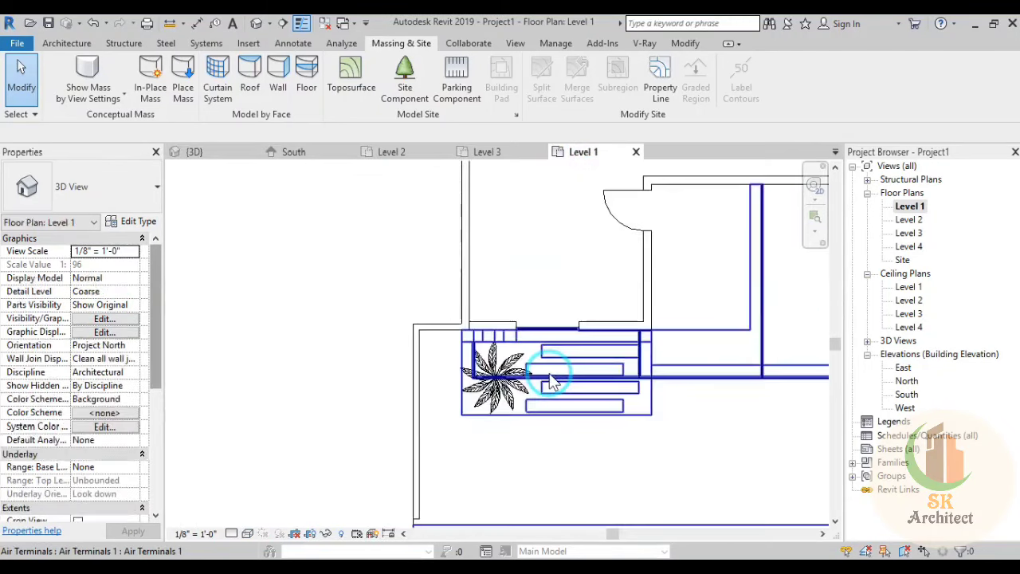
{"action": "scroll", "coordinate": [557, 375], "scroll_direction": "down", "scroll_amount": 2}
{"action": "middle_click_drag", "start_coordinate": [676, 355], "coordinate": [432, 348]}
{"action": "scroll", "coordinate": [444, 353], "scroll_direction": "up", "scroll_amount": 2}
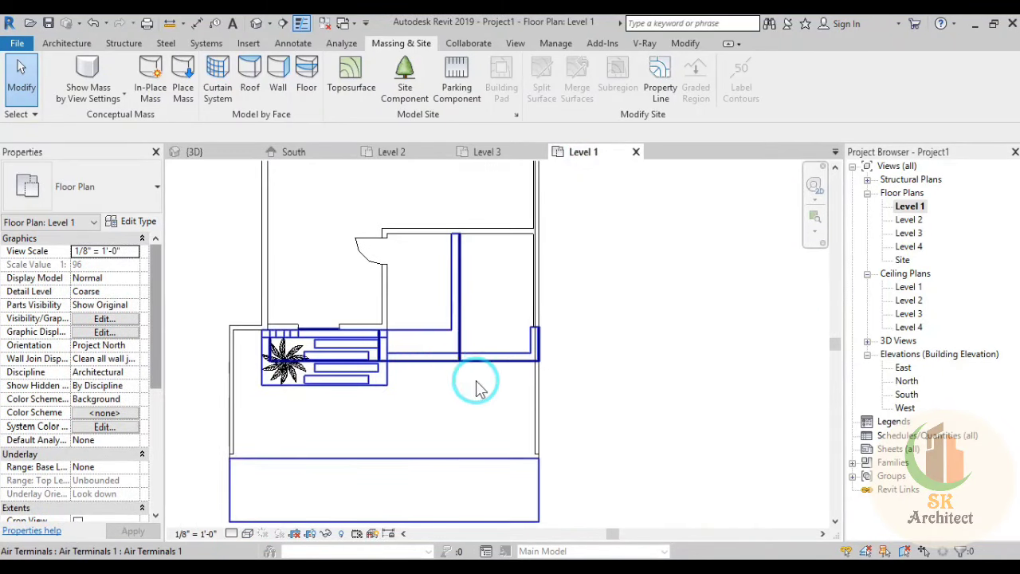
{"action": "left_click", "coordinate": [67, 43]}
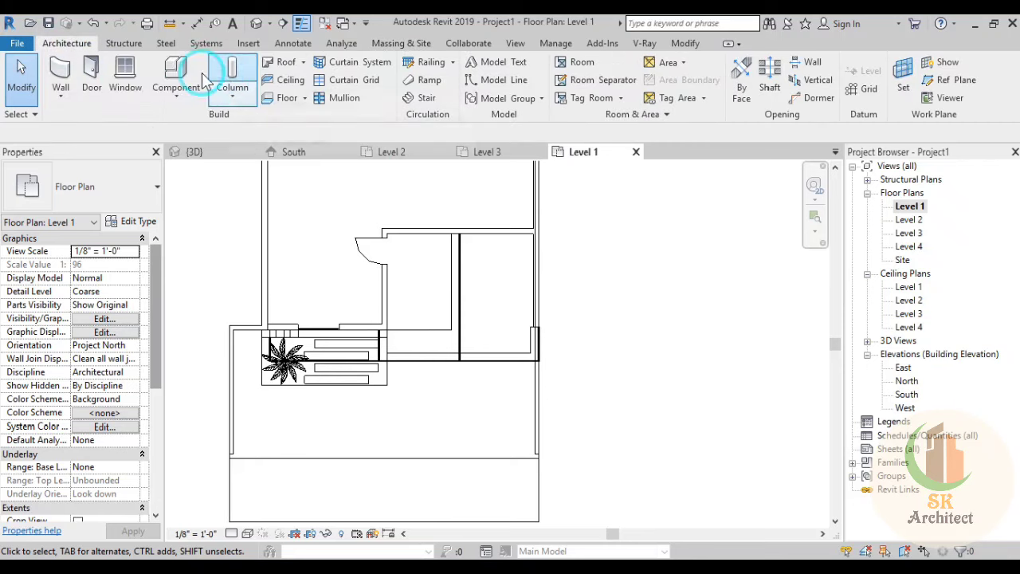
{"action": "left_click", "coordinate": [173, 71]}
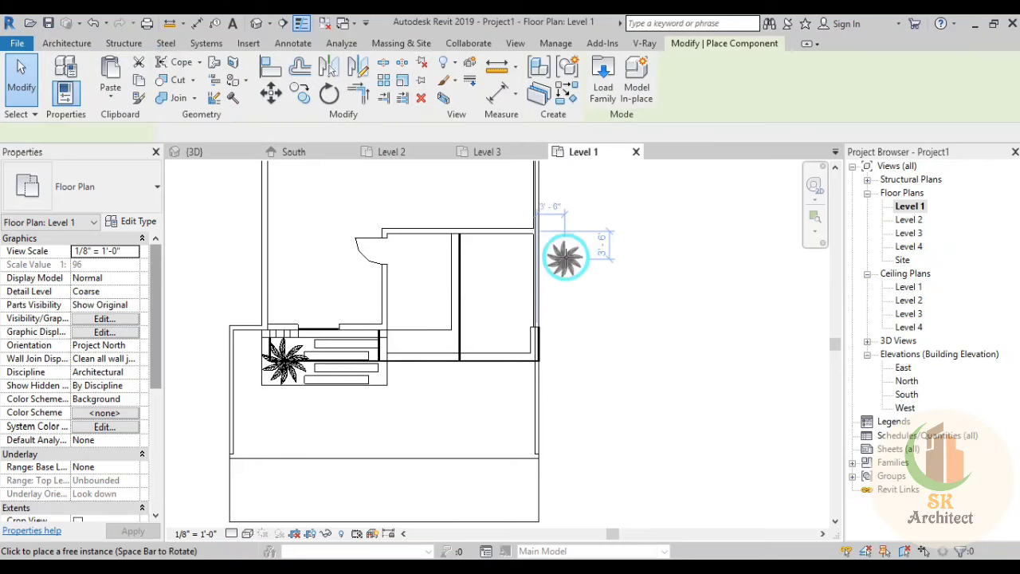
{"action": "left_click", "coordinate": [603, 79]}
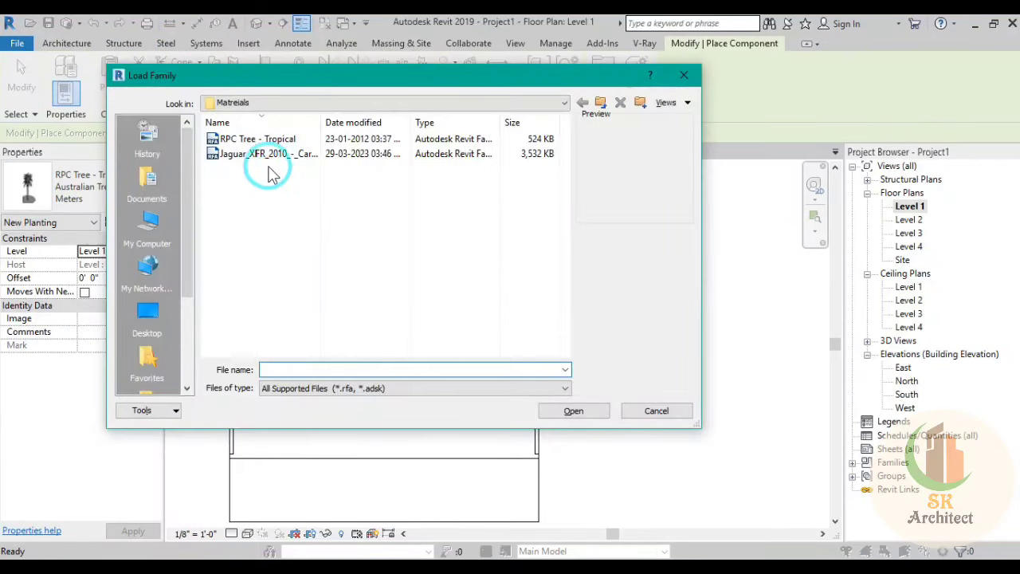
{"action": "left_click", "coordinate": [263, 153]}
{"action": "left_click", "coordinate": [573, 411]}
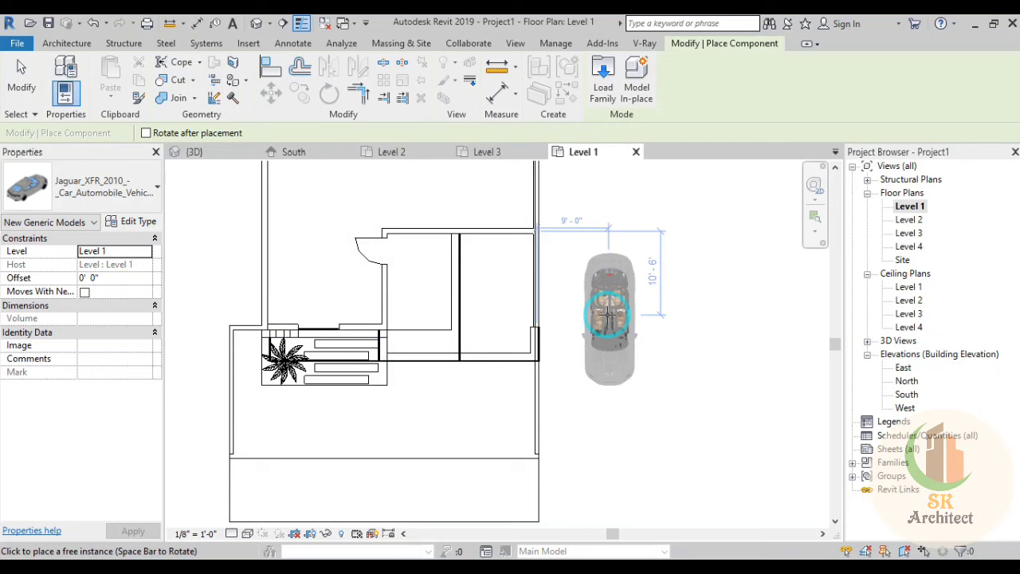
Step: Place the car lengthwise beside the palm planter and return to the 3D view
{"action": "key", "text": "space"}
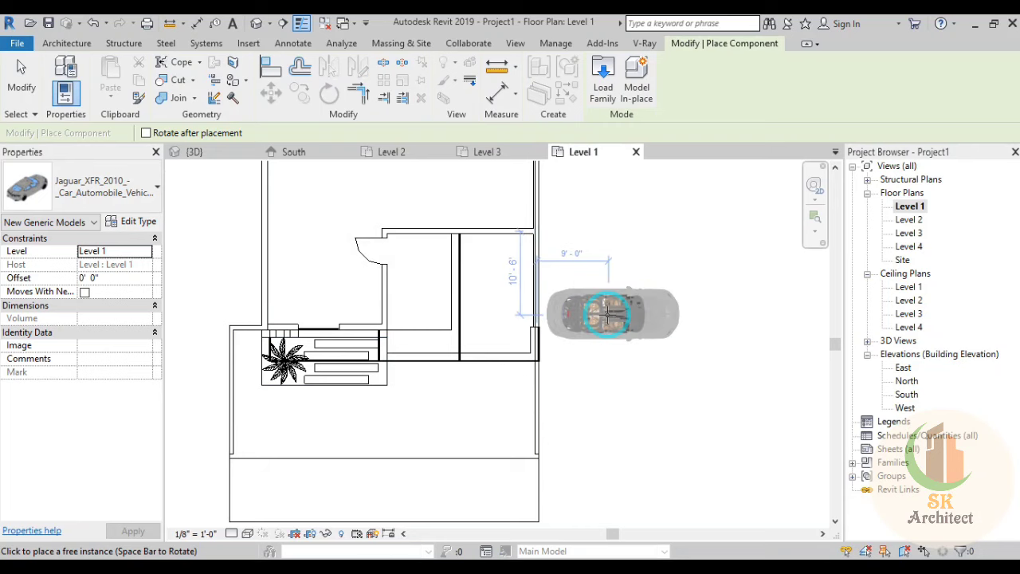
{"action": "key", "text": "space"}
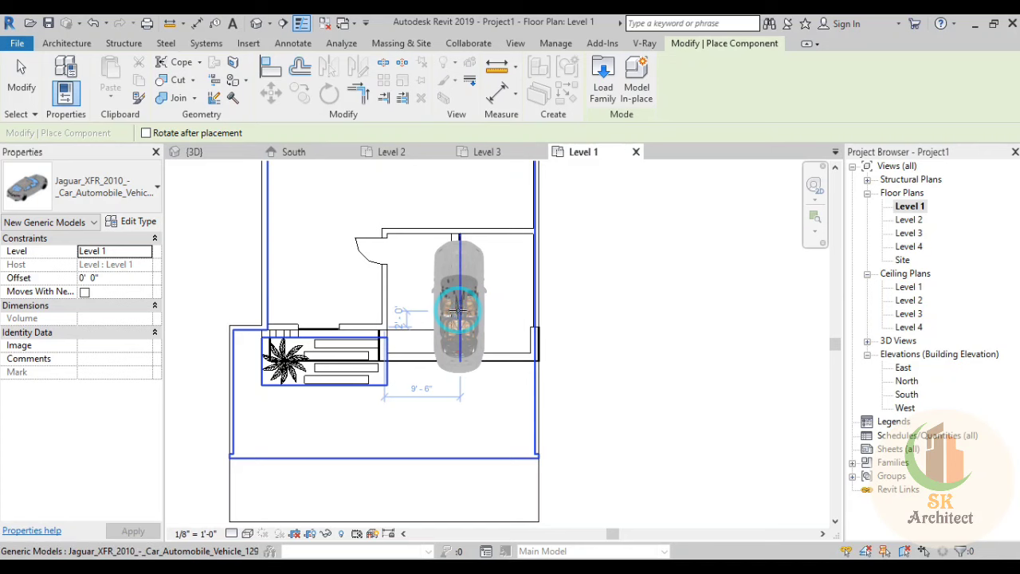
{"action": "left_click", "coordinate": [458, 311]}
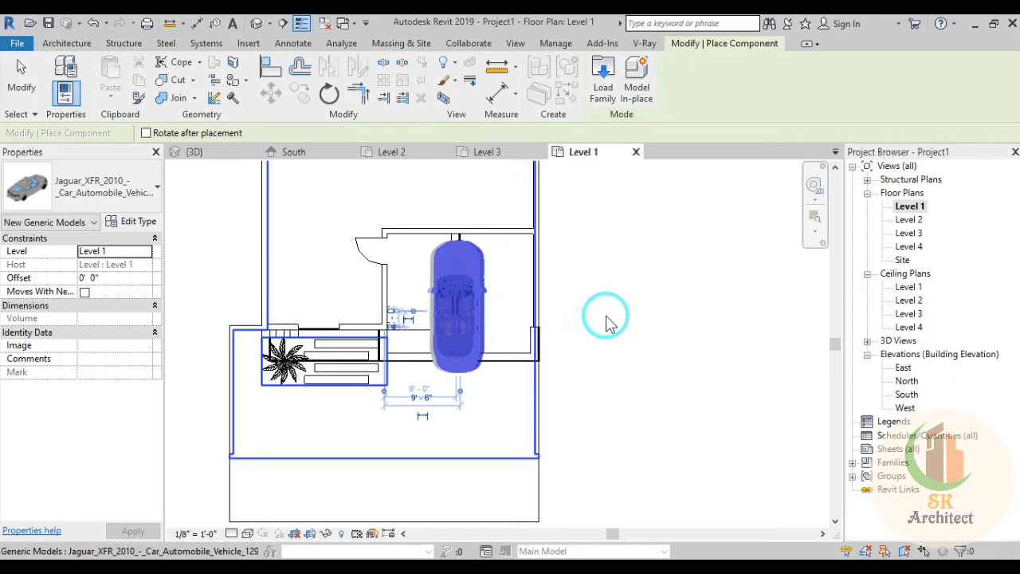
{"action": "key", "text": "Escape"}
{"action": "key", "text": "Escape"}
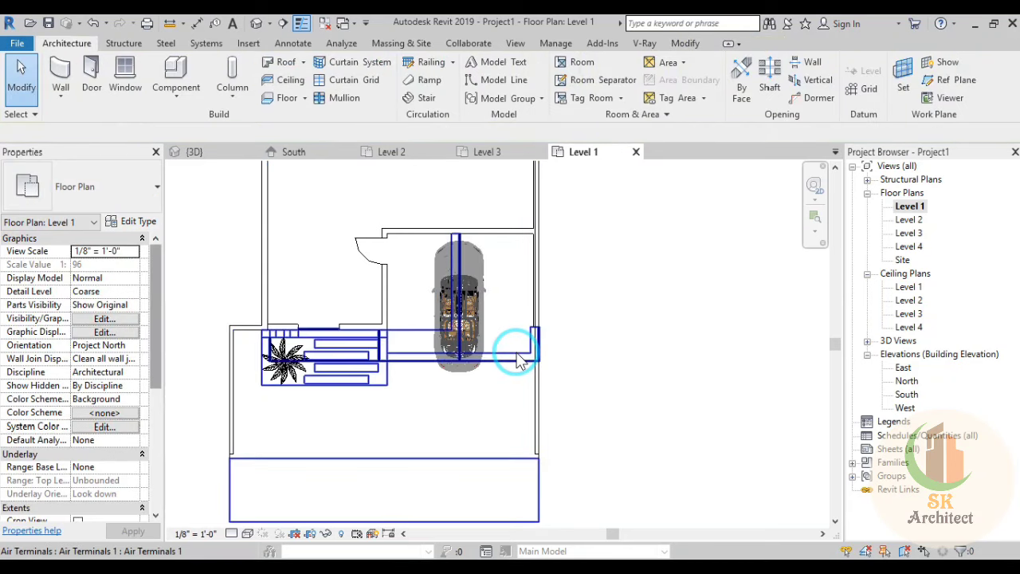
{"action": "scroll", "coordinate": [518, 360], "scroll_direction": "down", "scroll_amount": 1}
{"action": "left_click", "coordinate": [215, 158]}
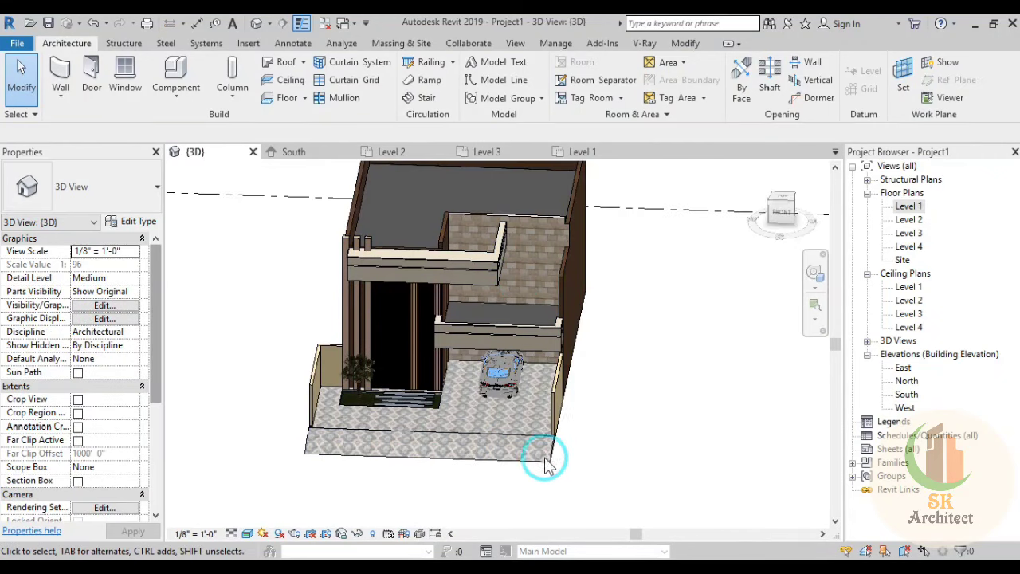
Step: Return to the Level 1 floor plan, change its visual style and recentre the house
{"action": "left_click", "coordinate": [582, 151]}
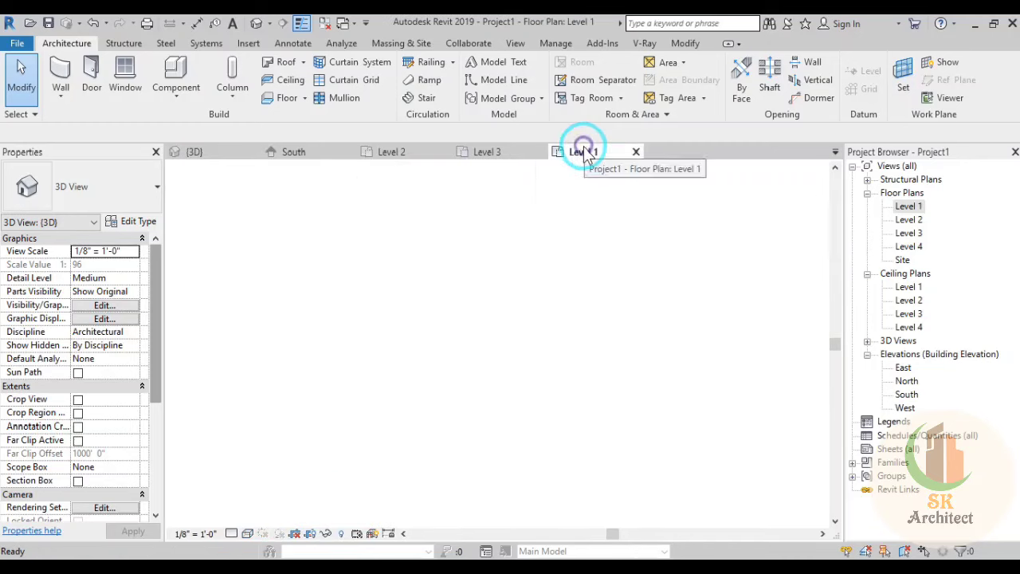
{"action": "scroll", "coordinate": [583, 306], "scroll_direction": "down", "scroll_amount": 2}
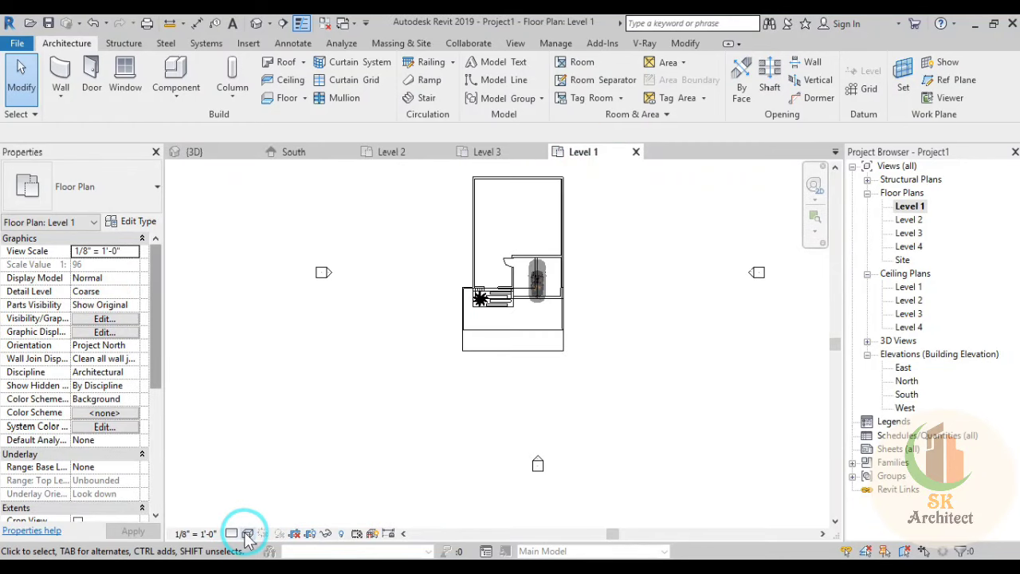
{"action": "left_click", "coordinate": [247, 534]}
{"action": "left_click", "coordinate": [288, 461]}
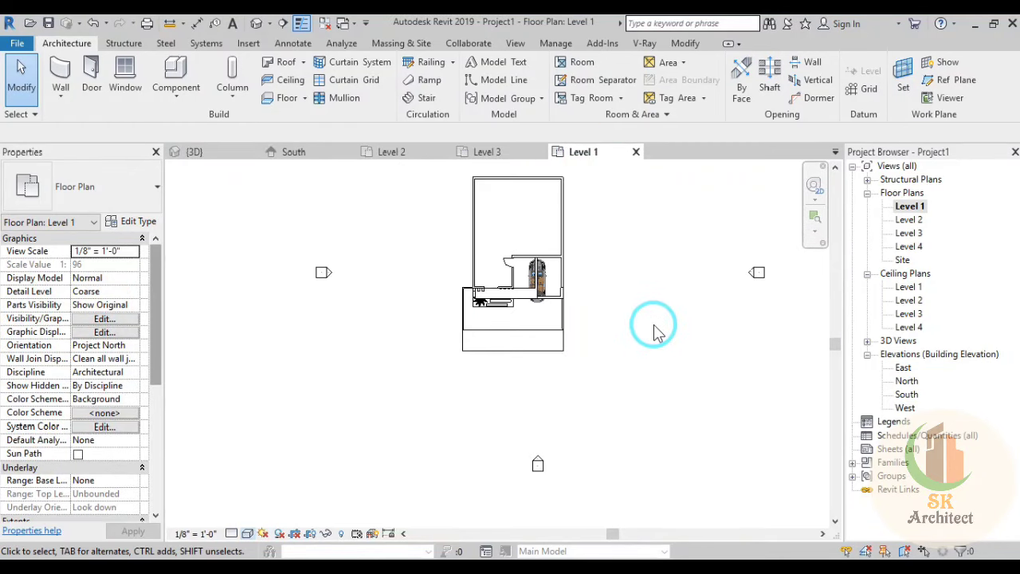
{"action": "middle_click_drag", "start_coordinate": [654, 331], "coordinate": [590, 372]}
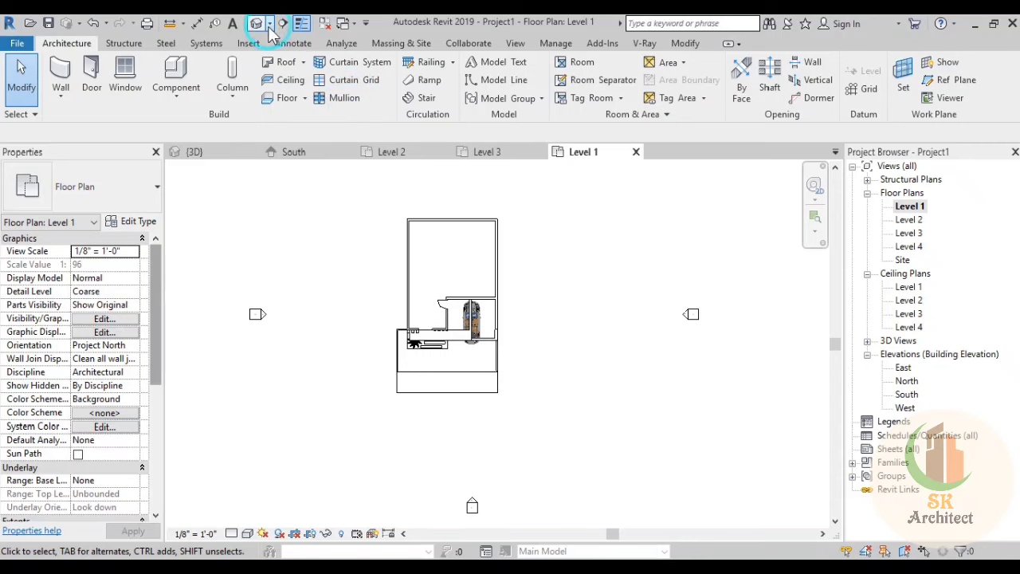
Step: Place a perspective camera below the house with its target beyond it
{"action": "left_click", "coordinate": [269, 23]}
{"action": "left_click", "coordinate": [279, 57]}
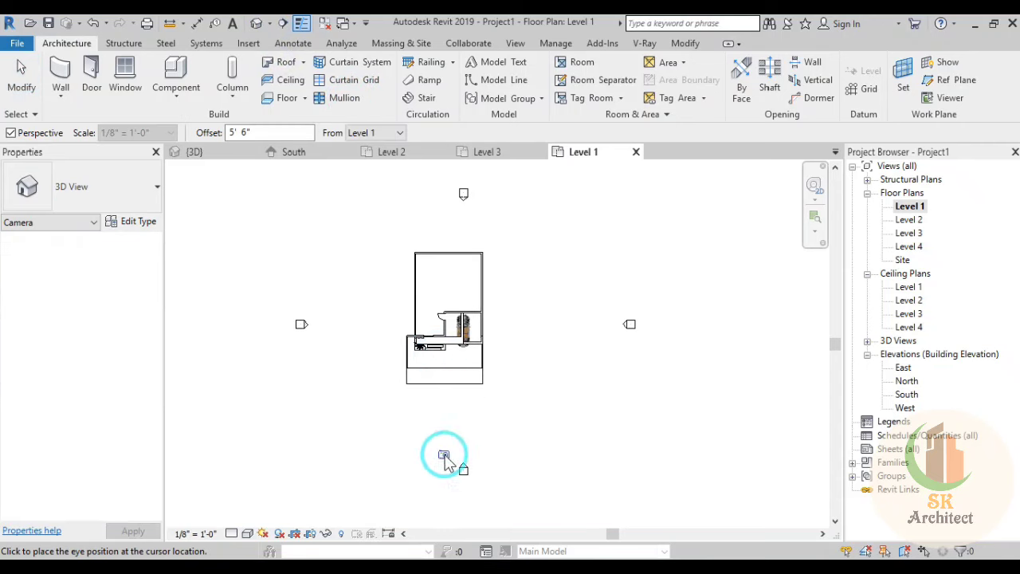
{"action": "left_click", "coordinate": [443, 215]}
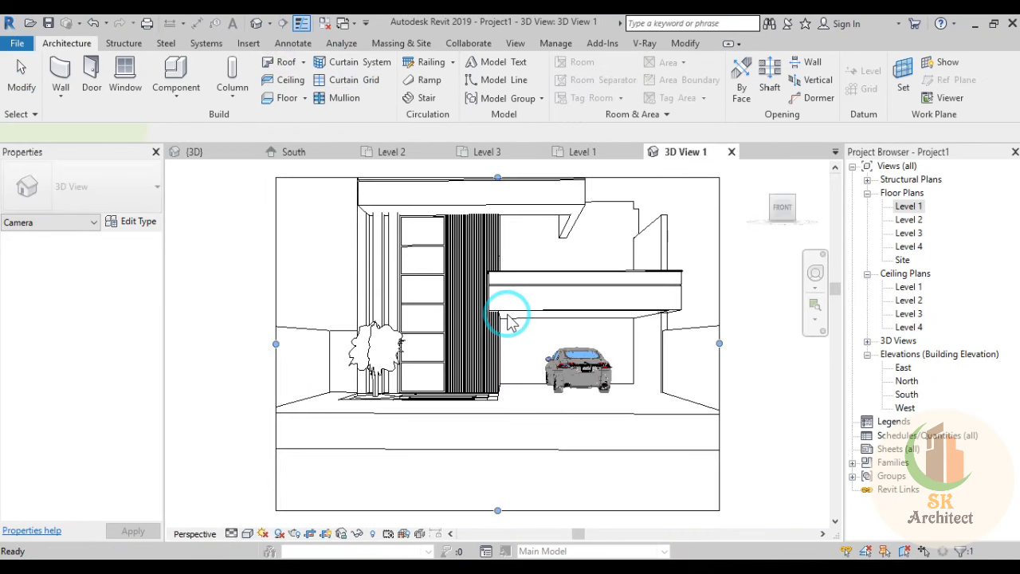
Step: Select the 3D View 1 crop boundary and adjust its top, left, right and bottom edges
{"action": "left_click", "coordinate": [510, 319]}
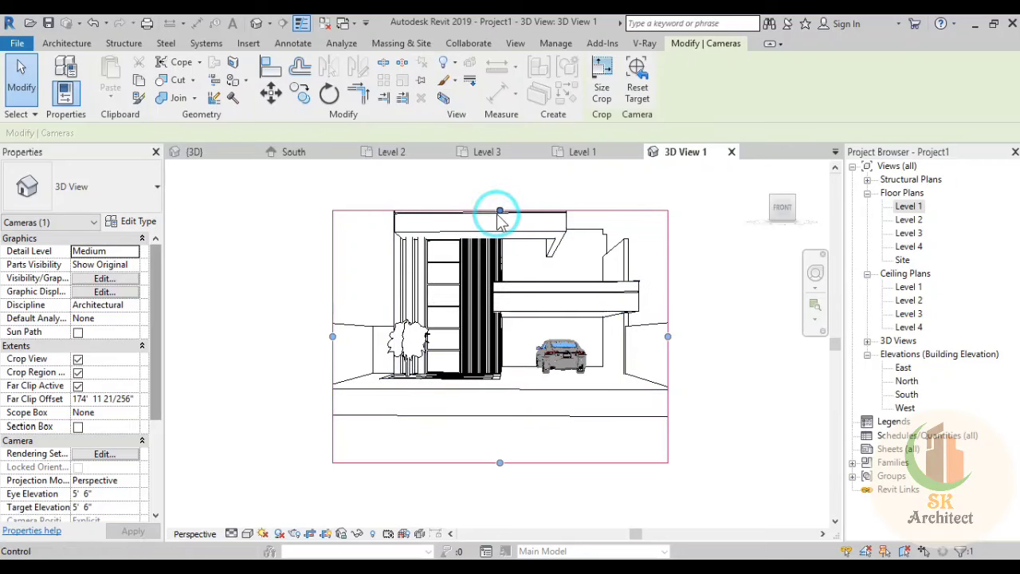
{"action": "left_click", "coordinate": [497, 165]}
{"action": "left_click", "coordinate": [667, 255]}
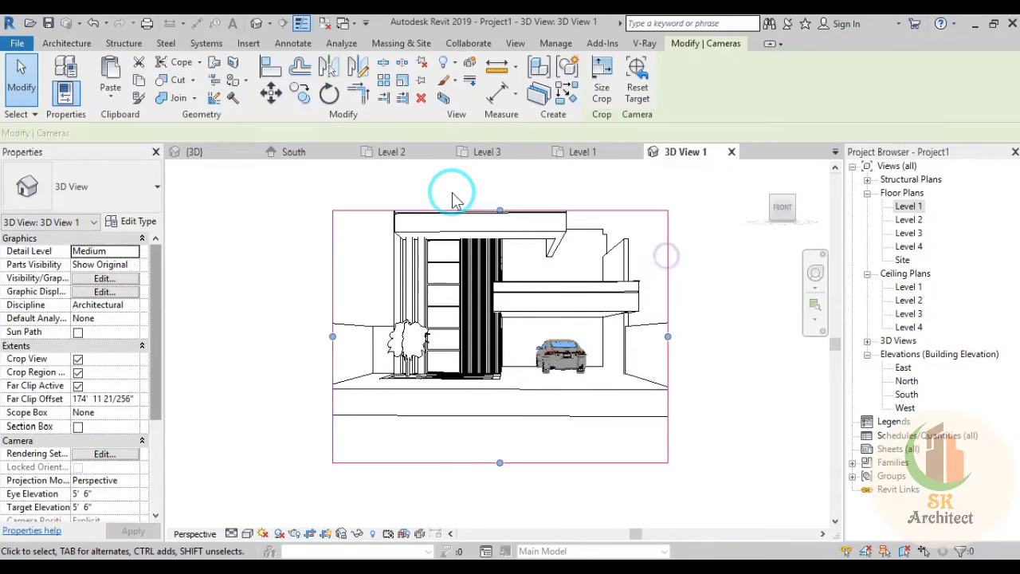
{"action": "left_click", "coordinate": [495, 212]}
{"action": "left_click_drag", "start_coordinate": [500, 212], "coordinate": [500, 170]}
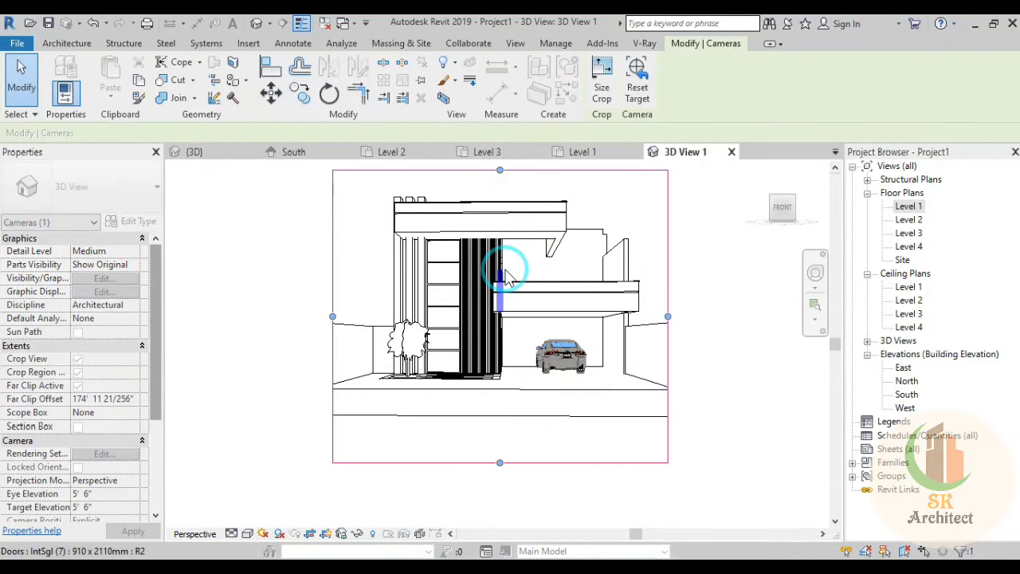
{"action": "left_click_drag", "start_coordinate": [334, 316], "coordinate": [312, 316]}
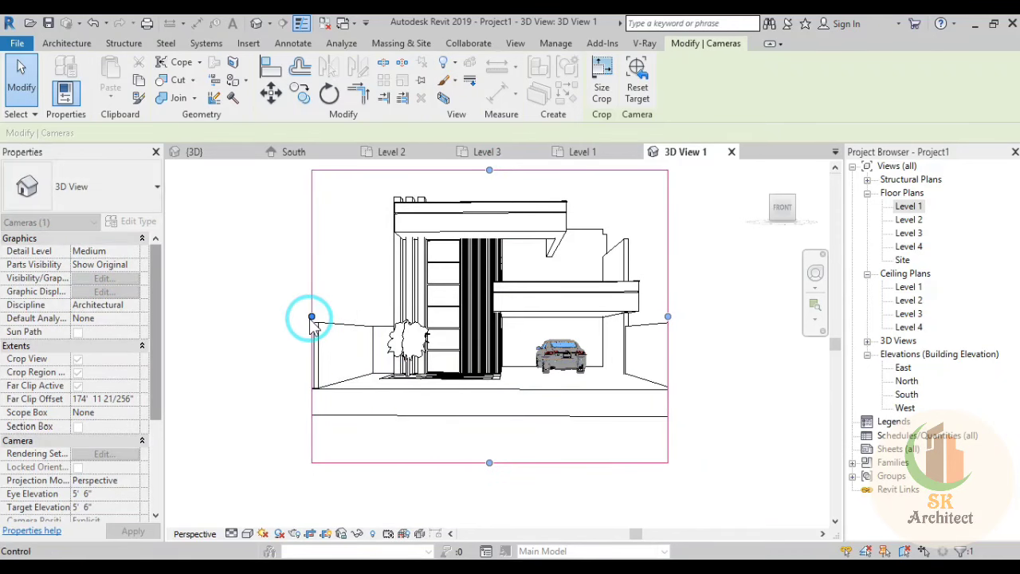
{"action": "left_click_drag", "start_coordinate": [311, 316], "coordinate": [326, 316]}
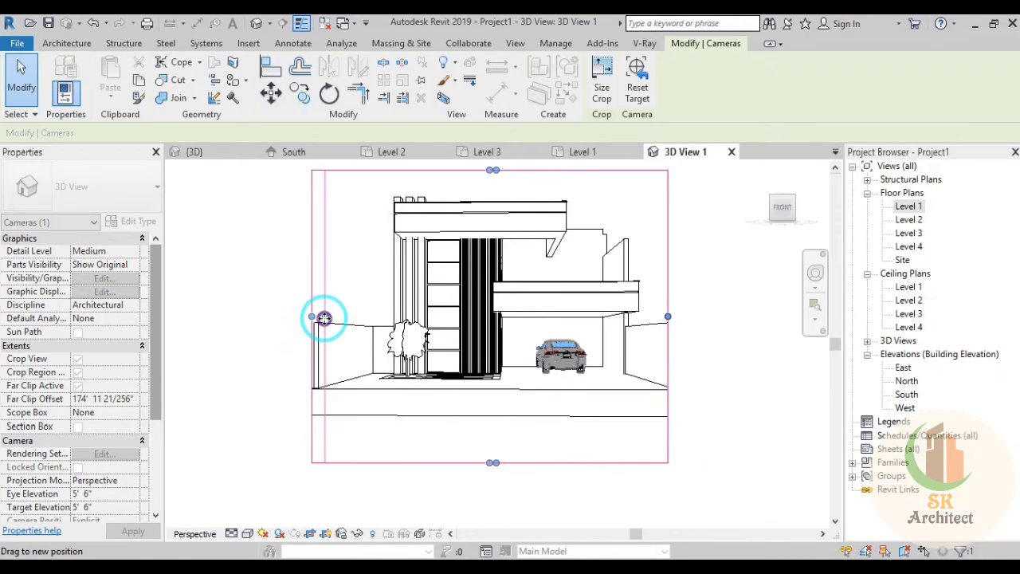
{"action": "left_click_drag", "start_coordinate": [668, 317], "coordinate": [675, 325]}
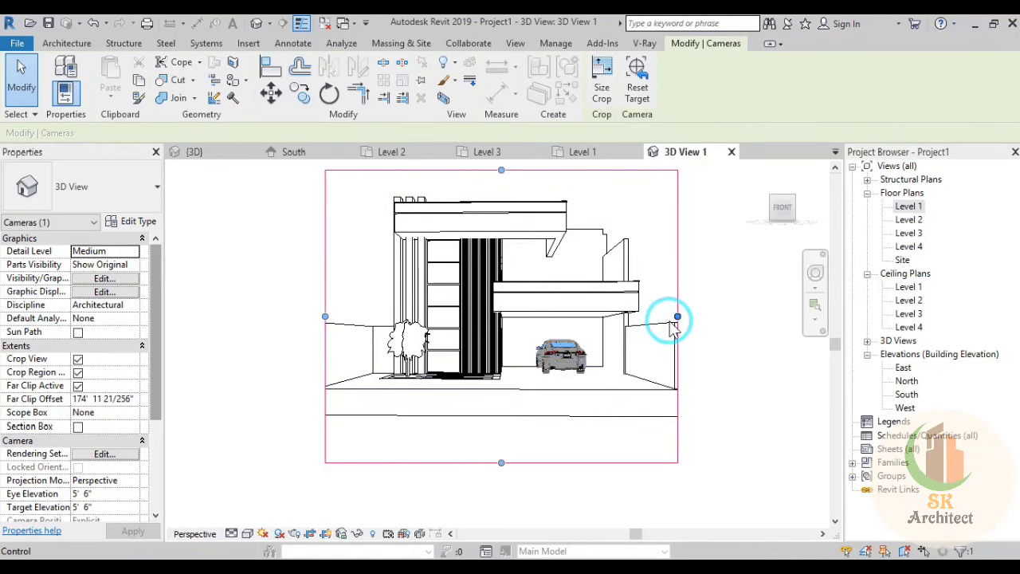
{"action": "left_click_drag", "start_coordinate": [676, 316], "coordinate": [669, 316]}
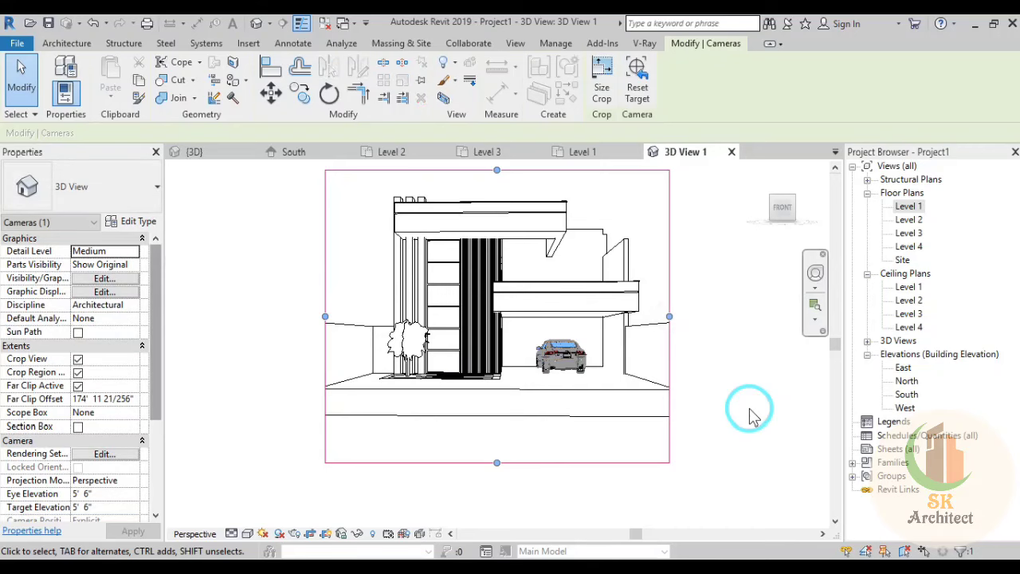
{"action": "middle_click_drag", "start_coordinate": [747, 413], "coordinate": [752, 446]}
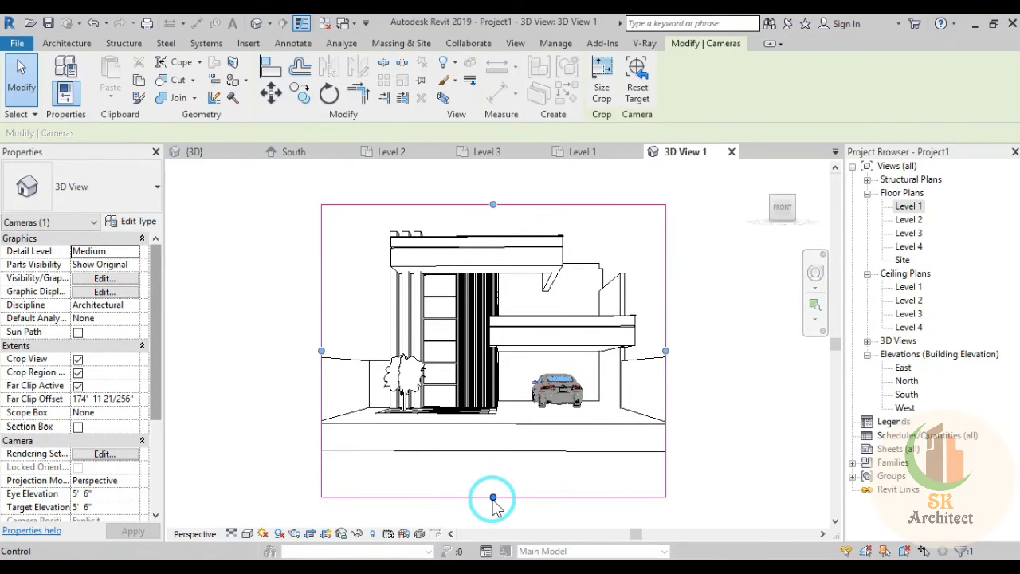
{"action": "left_click_drag", "start_coordinate": [492, 498], "coordinate": [454, 518]}
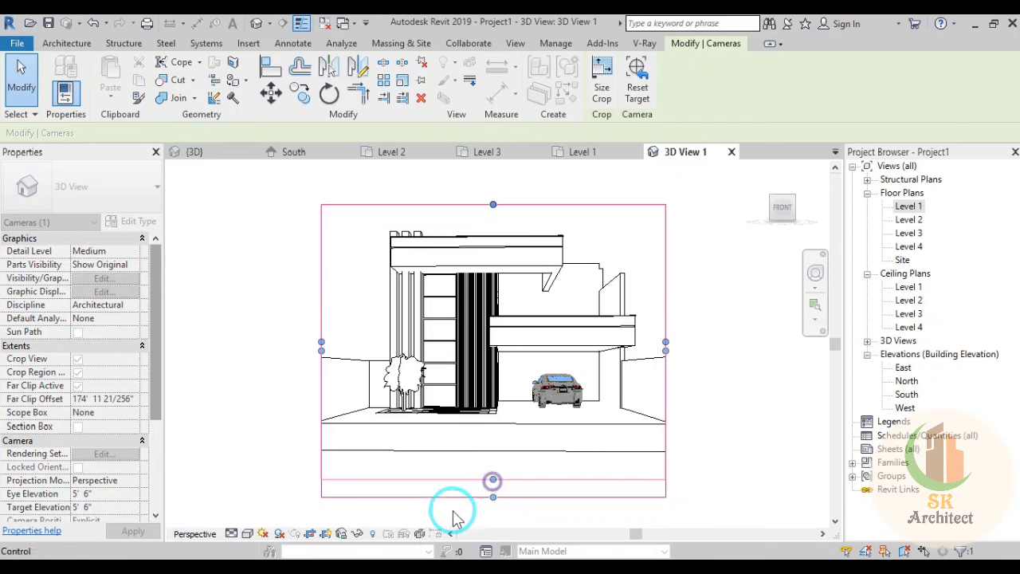
Step: Set 3D View 1 to Realistic style and raise the bottom crop edge to the paving
{"action": "left_click", "coordinate": [248, 534]}
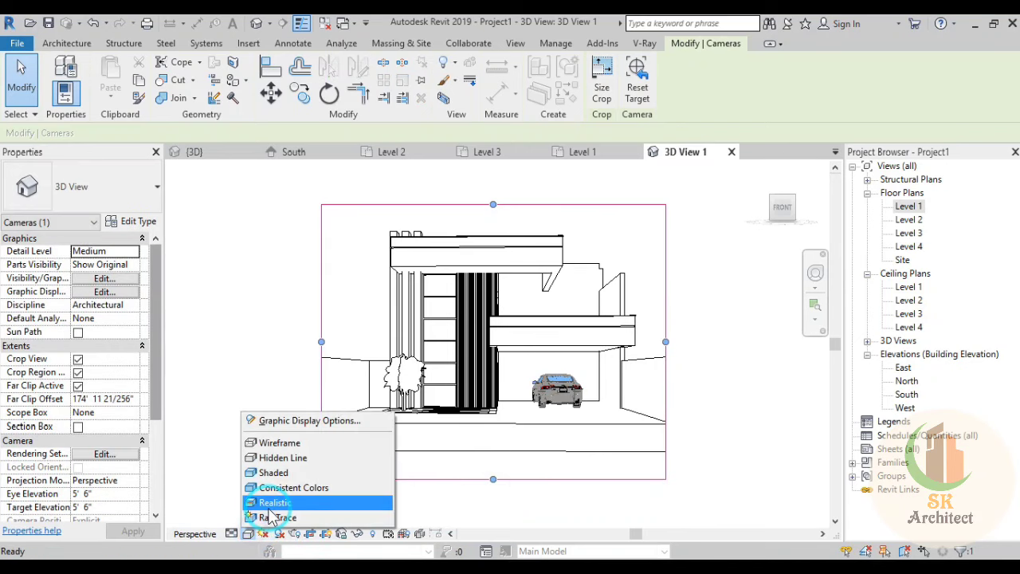
{"action": "left_click", "coordinate": [269, 507]}
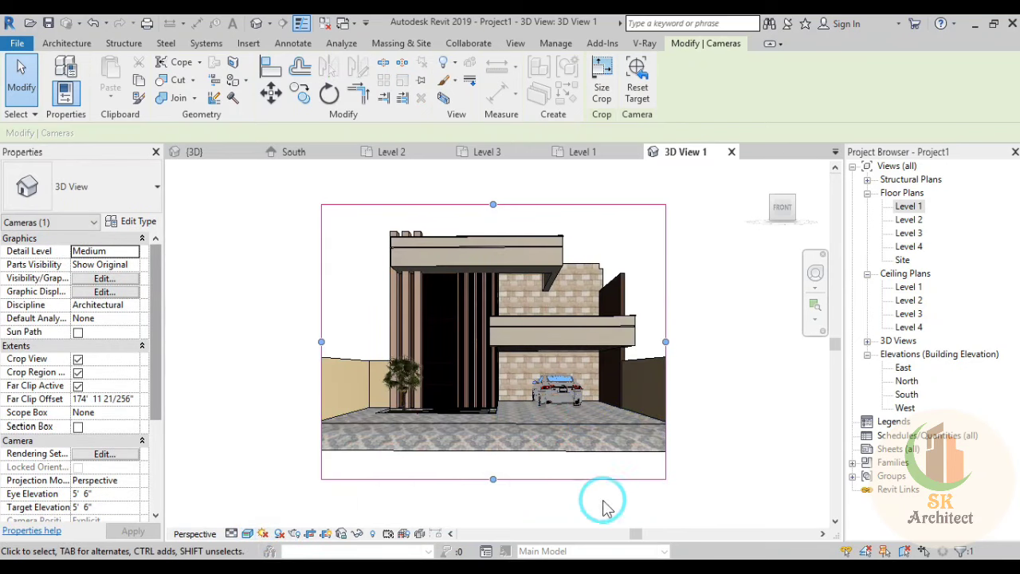
{"action": "left_click_drag", "start_coordinate": [493, 479], "coordinate": [497, 449]}
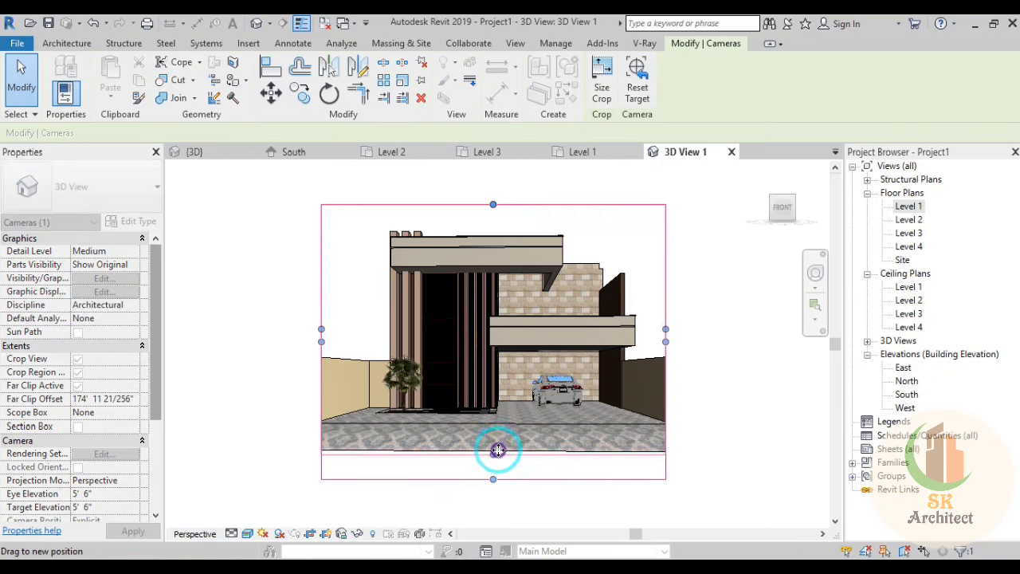
{"action": "left_click_drag", "start_coordinate": [497, 442], "coordinate": [497, 451]}
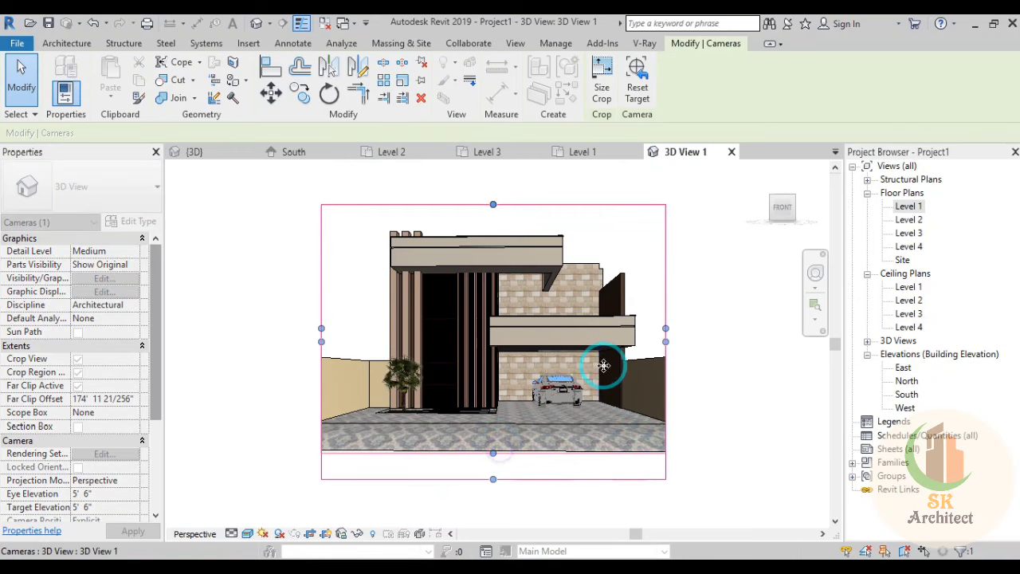
Step: Switch to Hidden Line, zoom on the house, then orbit the {3D} view to the brown wall
{"action": "left_click", "coordinate": [247, 533]}
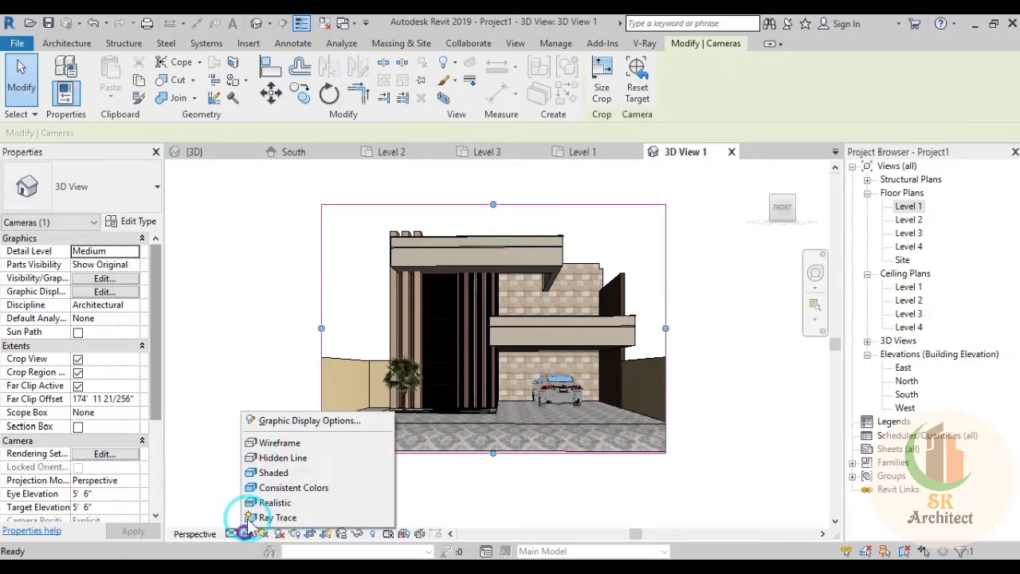
{"action": "left_click", "coordinate": [266, 460]}
{"action": "mouse_move", "coordinate": [457, 318]}
{"action": "middle_mouse_down", "text": "ctrl"}
{"action": "mouse_move", "coordinate": [447, 387]}
{"action": "mouse_move", "coordinate": [493, 387]}
{"action": "middle_mouse_up", "text": "ctrl"}
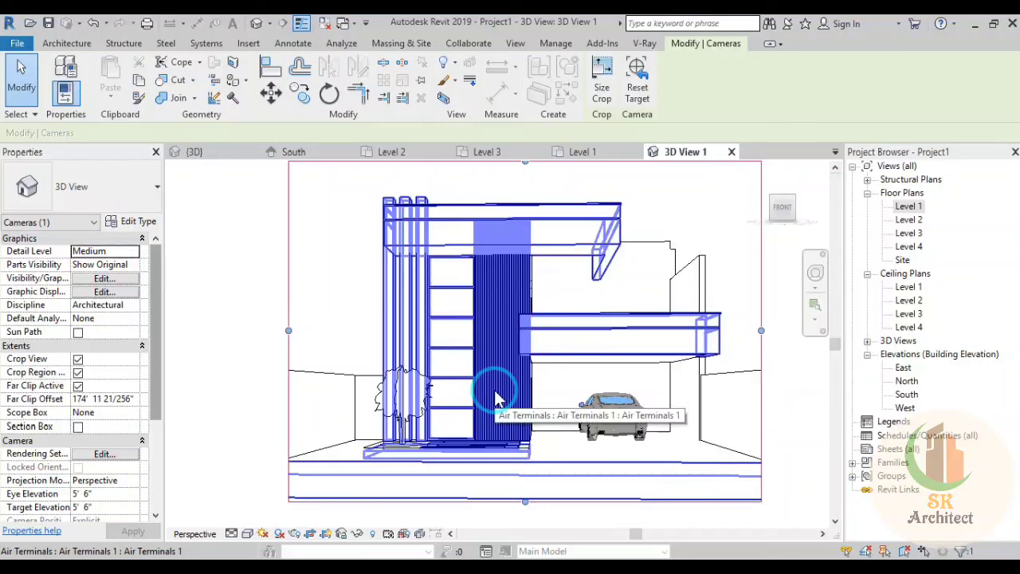
{"action": "scroll", "coordinate": [494, 390], "scroll_direction": "down", "scroll_amount": 1}
{"action": "left_click", "coordinate": [248, 535]}
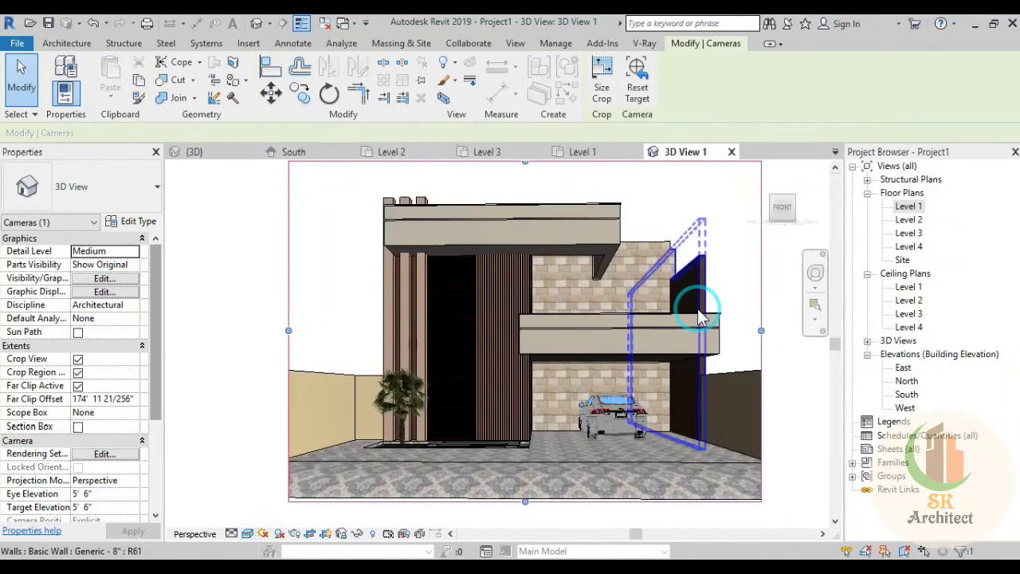
{"action": "left_click_drag", "start_coordinate": [200, 152], "coordinate": [221, 154]}
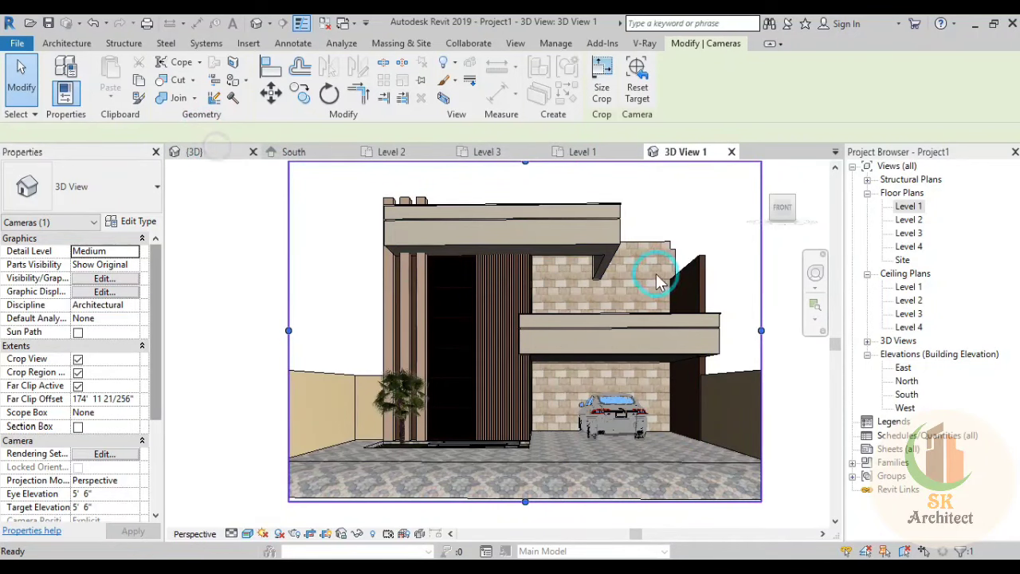
{"action": "left_click", "coordinate": [687, 345]}
{"action": "mouse_move", "coordinate": [687, 344]}
{"action": "middle_mouse_down", "text": "shift"}
{"action": "mouse_move", "coordinate": [570, 466]}
{"action": "mouse_move", "coordinate": [558, 412]}
{"action": "middle_mouse_up", "text": "shift"}
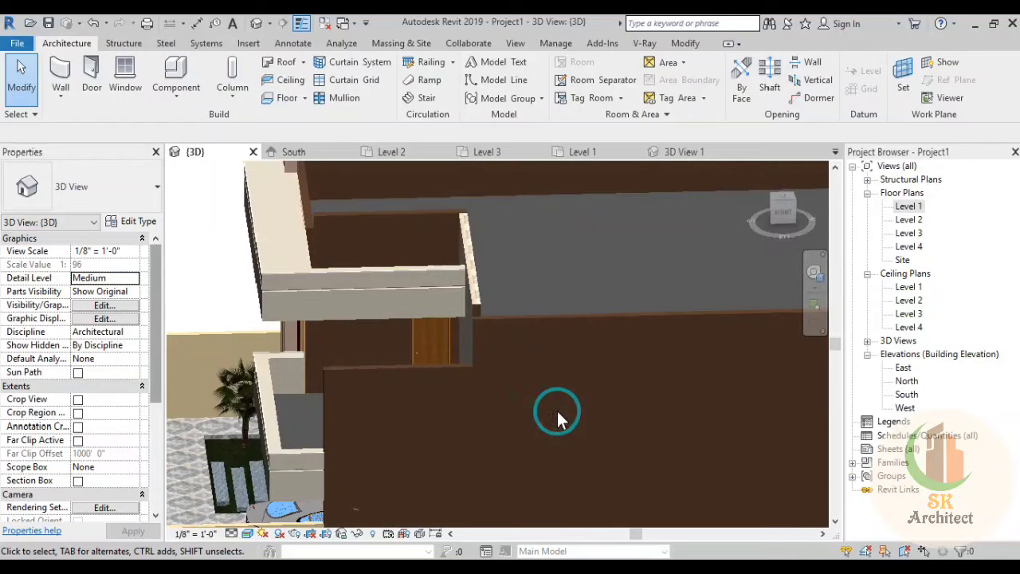
{"action": "left_click", "coordinate": [316, 352]}
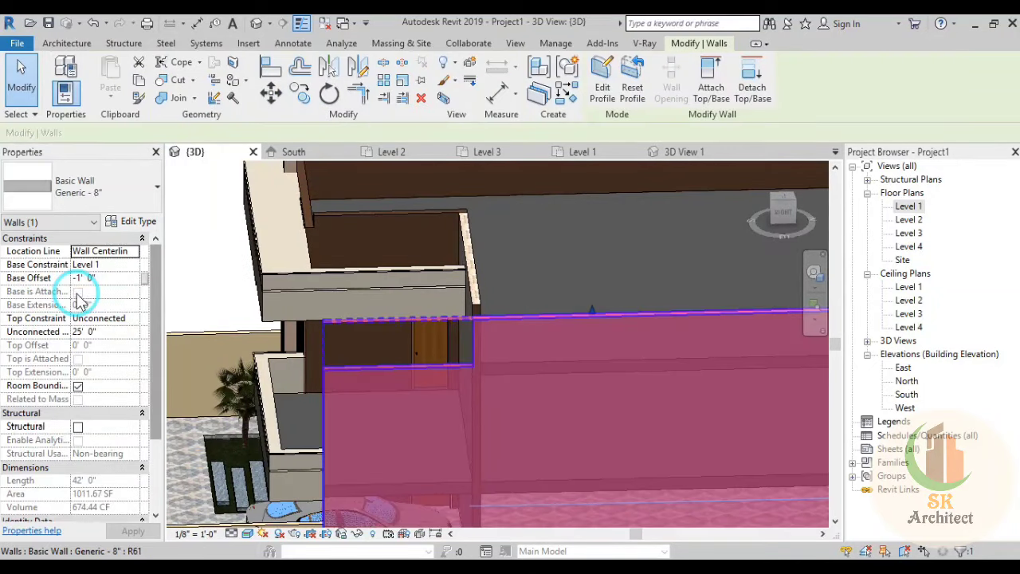
{"action": "left_click", "coordinate": [109, 333]}
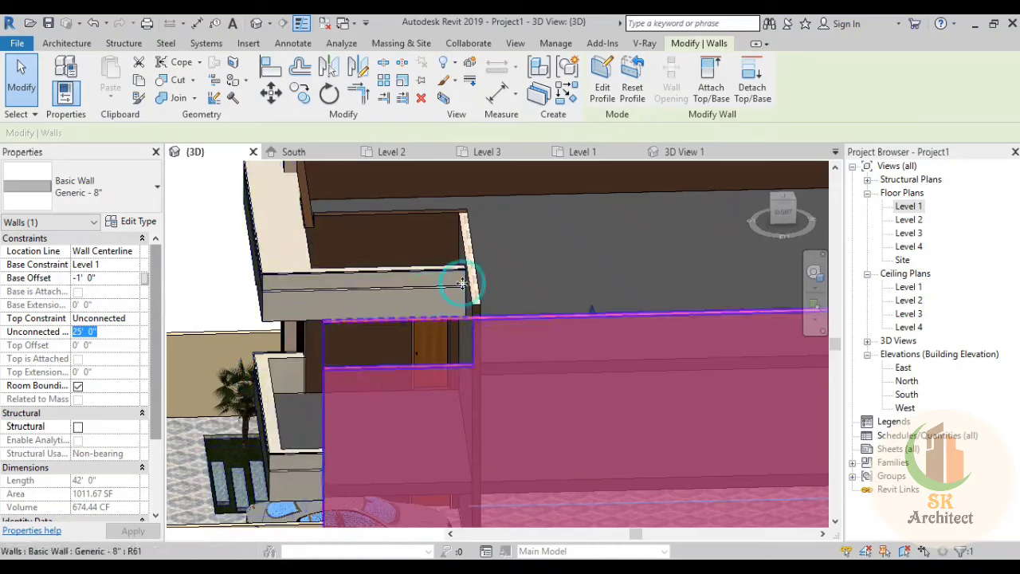
{"action": "left_click", "coordinate": [414, 225]}
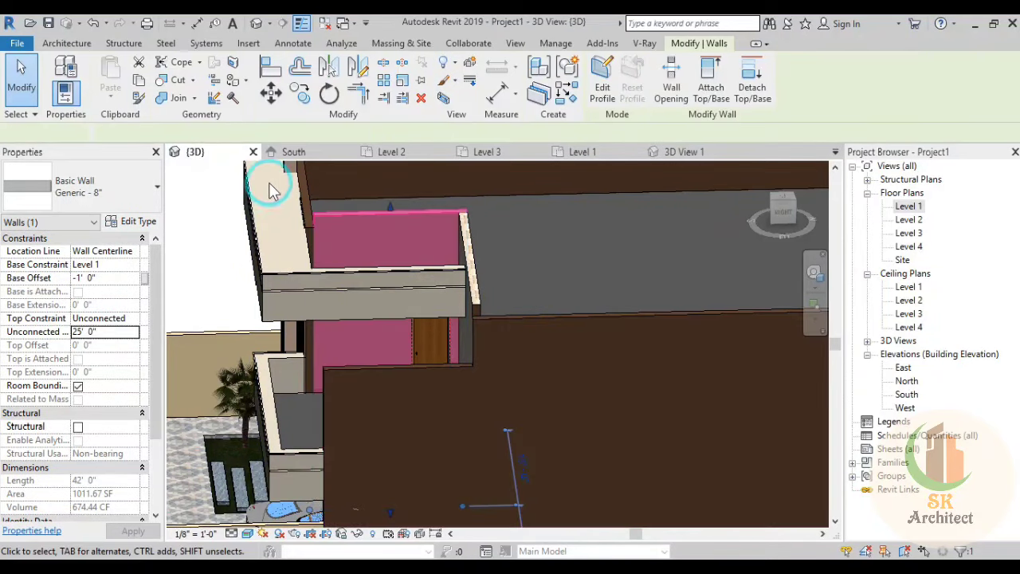
{"action": "left_click", "coordinate": [309, 205]}
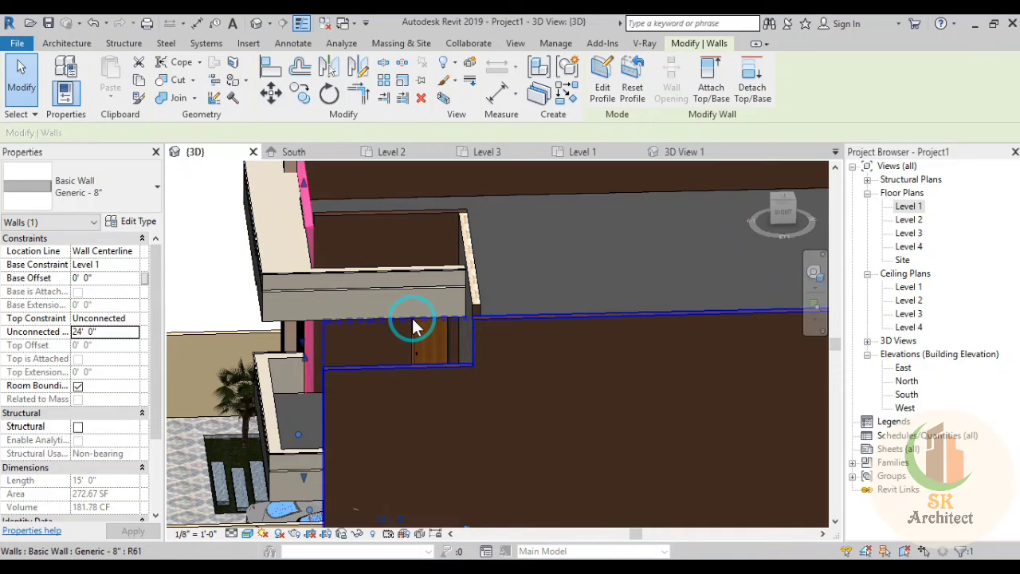
{"action": "scroll", "coordinate": [415, 319], "scroll_direction": "down", "scroll_amount": 3}
{"action": "scroll", "coordinate": [419, 378], "scroll_direction": "down", "scroll_amount": 1}
{"action": "mouse_move", "coordinate": [420, 378]}
{"action": "middle_mouse_down", "text": "shift"}
{"action": "mouse_move", "coordinate": [674, 401]}
{"action": "mouse_move", "coordinate": [251, 223]}
{"action": "middle_mouse_up", "text": "shift"}
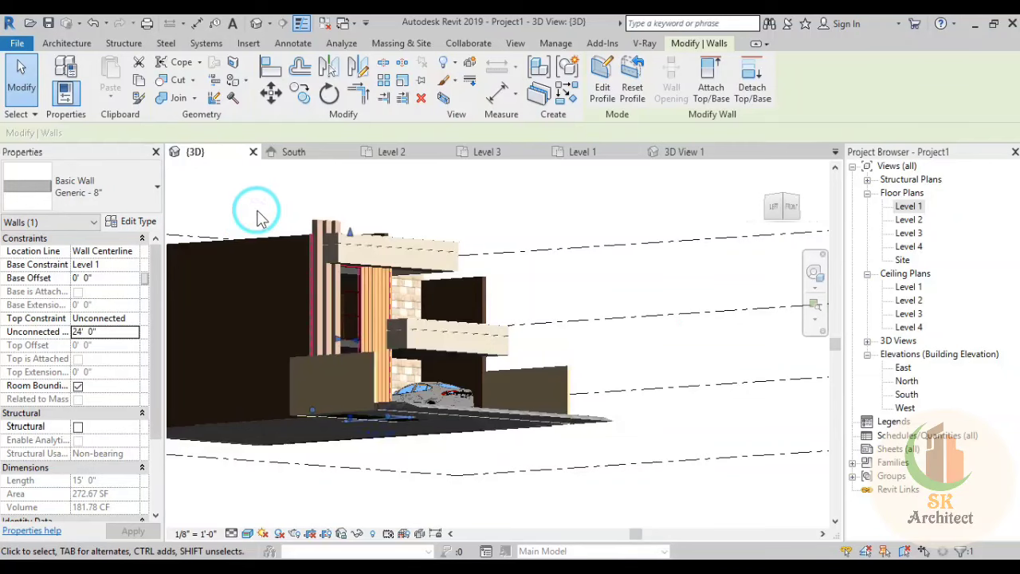
{"action": "left_click", "coordinate": [256, 218]}
{"action": "scroll", "coordinate": [267, 231], "scroll_direction": "up", "scroll_amount": 4}
{"action": "scroll", "coordinate": [268, 229], "scroll_direction": "up", "scroll_amount": 3}
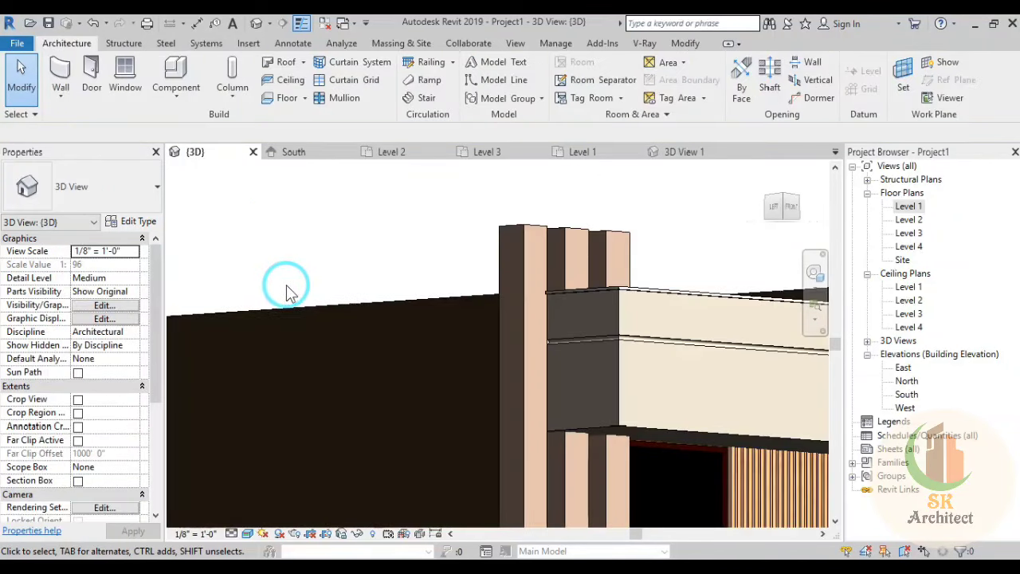
{"action": "left_click", "coordinate": [302, 319]}
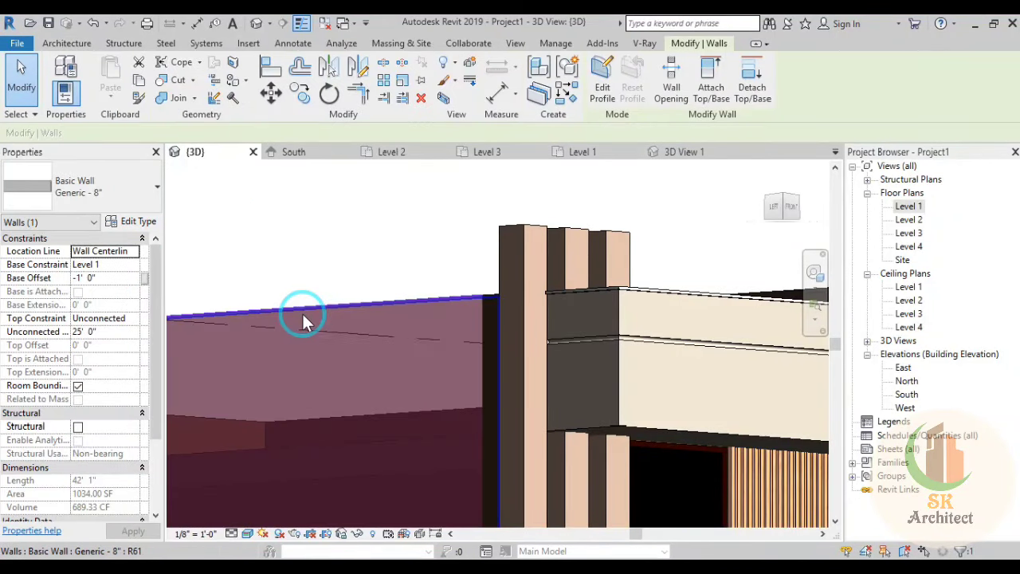
{"action": "scroll", "coordinate": [303, 319], "scroll_direction": "down", "scroll_amount": 3}
{"action": "middle_click_drag", "start_coordinate": [296, 308], "coordinate": [683, 380], "text": "shift"}
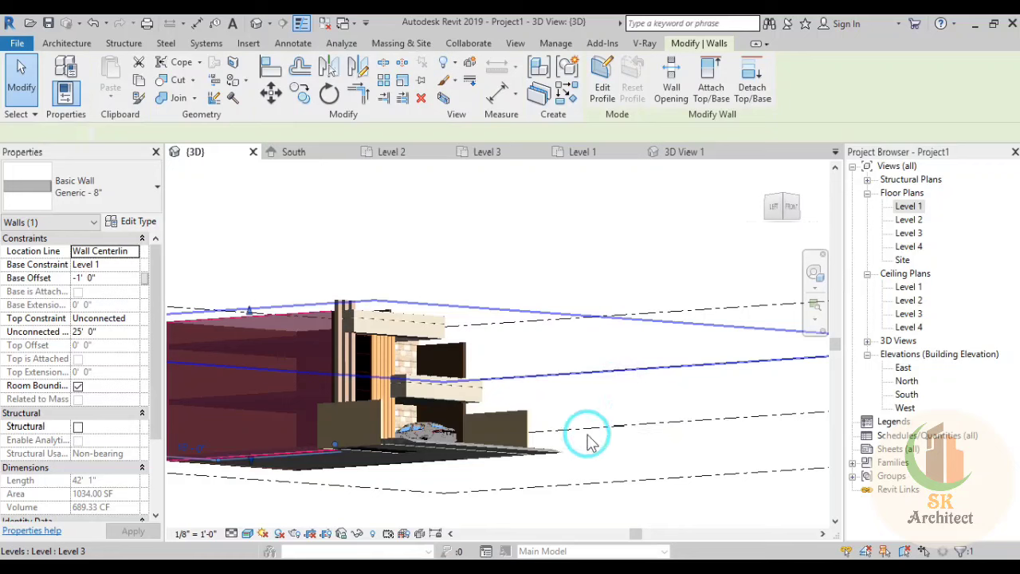
{"action": "middle_click_drag", "start_coordinate": [588, 441], "coordinate": [519, 451], "text": "shift"}
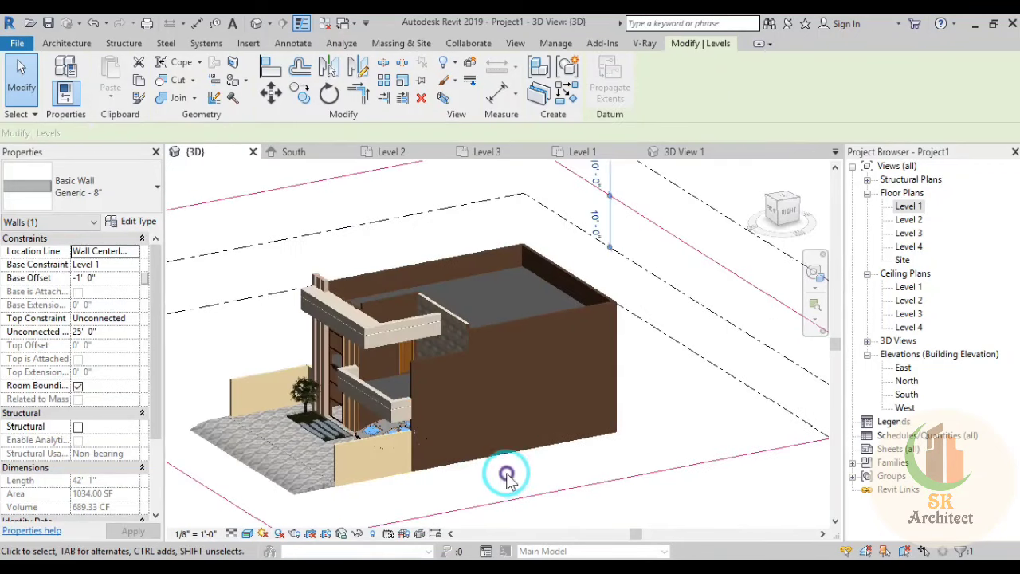
{"action": "left_click", "coordinate": [507, 475]}
{"action": "scroll", "coordinate": [432, 357], "scroll_direction": "up", "scroll_amount": 1}
{"action": "scroll", "coordinate": [580, 312], "scroll_direction": "up", "scroll_amount": 4}
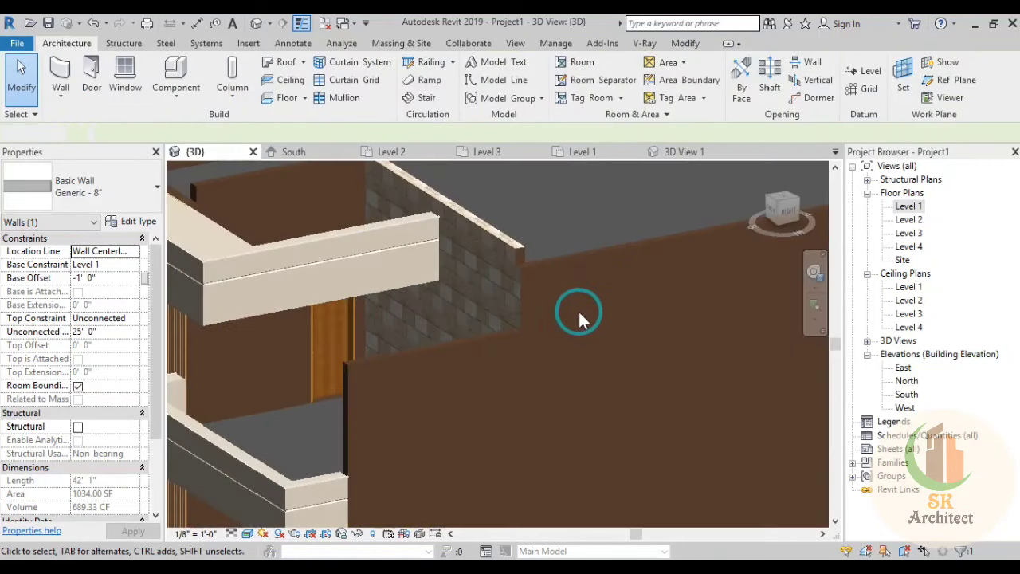
Step: Show the {3D} view in Hidden Line, looking straight at the house's right side
{"action": "left_click", "coordinate": [791, 257]}
{"action": "left_click", "coordinate": [247, 533]}
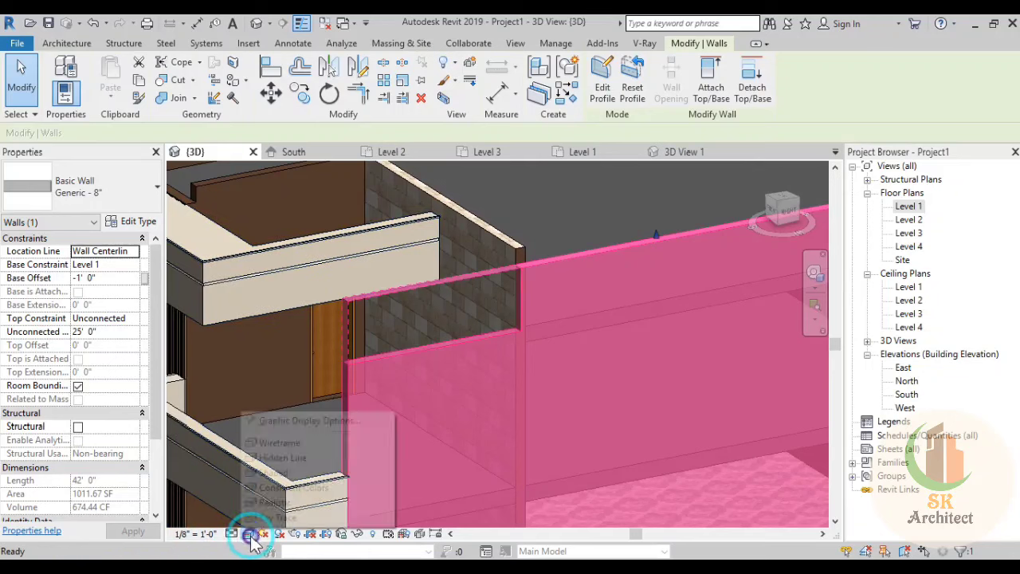
{"action": "left_click", "coordinate": [287, 455]}
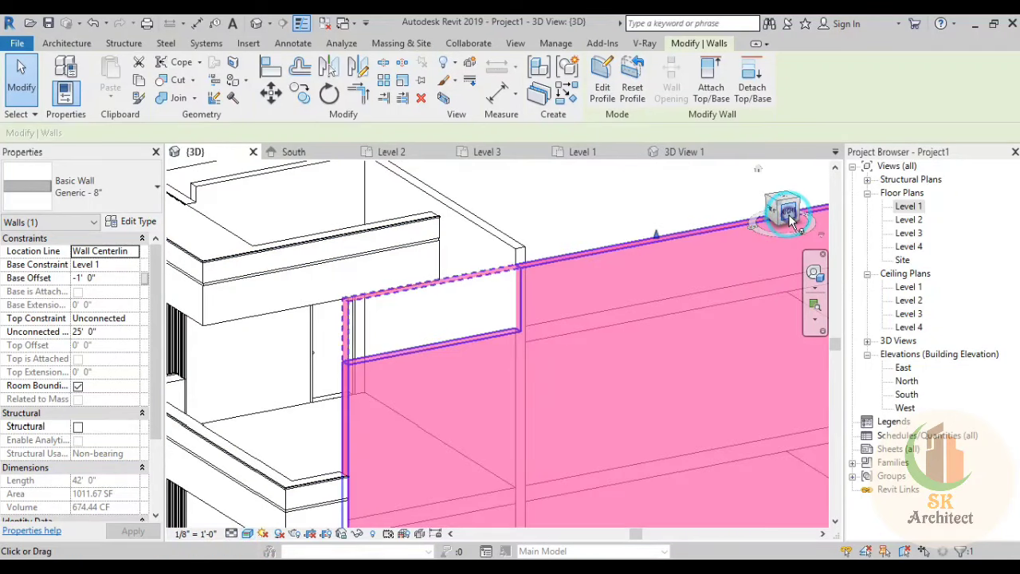
{"action": "left_click", "coordinate": [789, 214]}
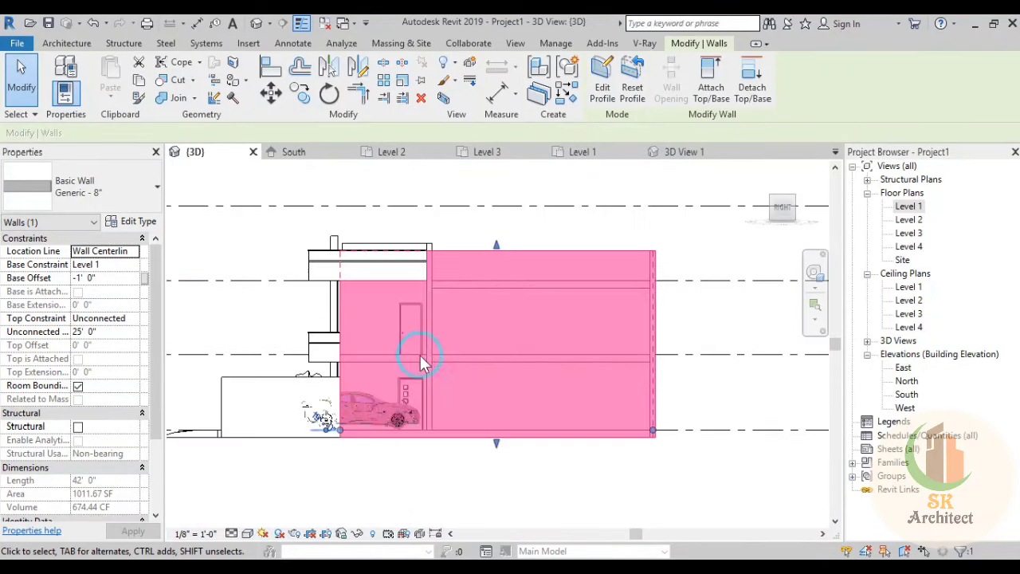
{"action": "scroll", "coordinate": [430, 239], "scroll_direction": "up", "scroll_amount": 3}
{"action": "scroll", "coordinate": [465, 264], "scroll_direction": "up", "scroll_amount": 3}
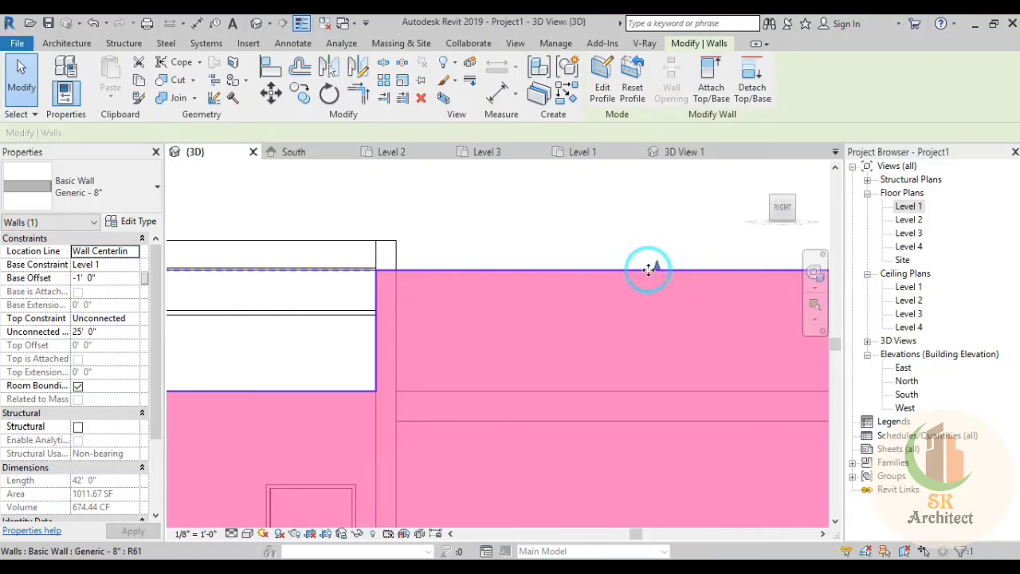
Step: Drag the top of the side wall upward and exit the wall editing
{"action": "left_click_drag", "start_coordinate": [658, 263], "coordinate": [657, 241]}
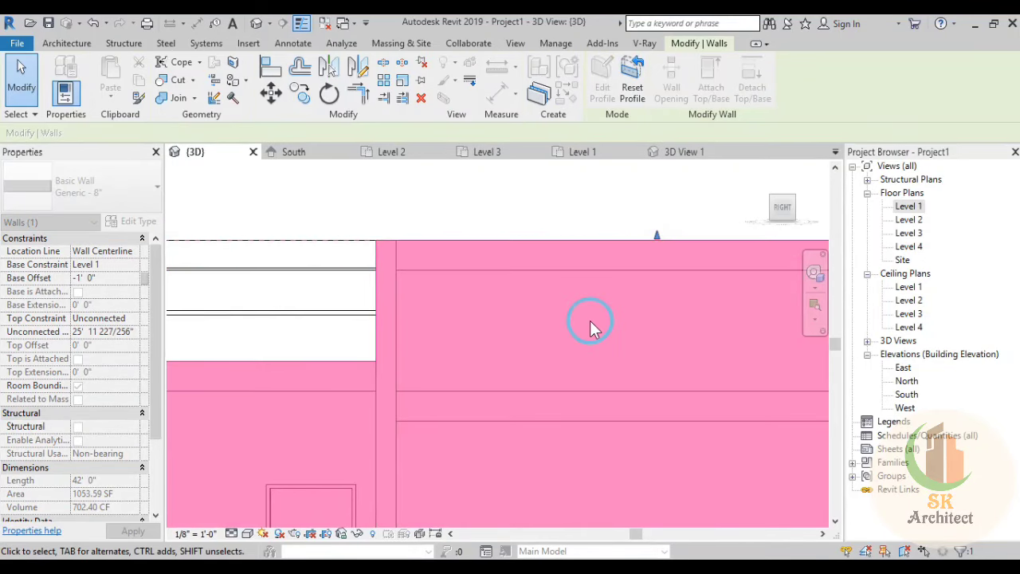
{"action": "scroll", "coordinate": [590, 320], "scroll_direction": "down", "scroll_amount": 2}
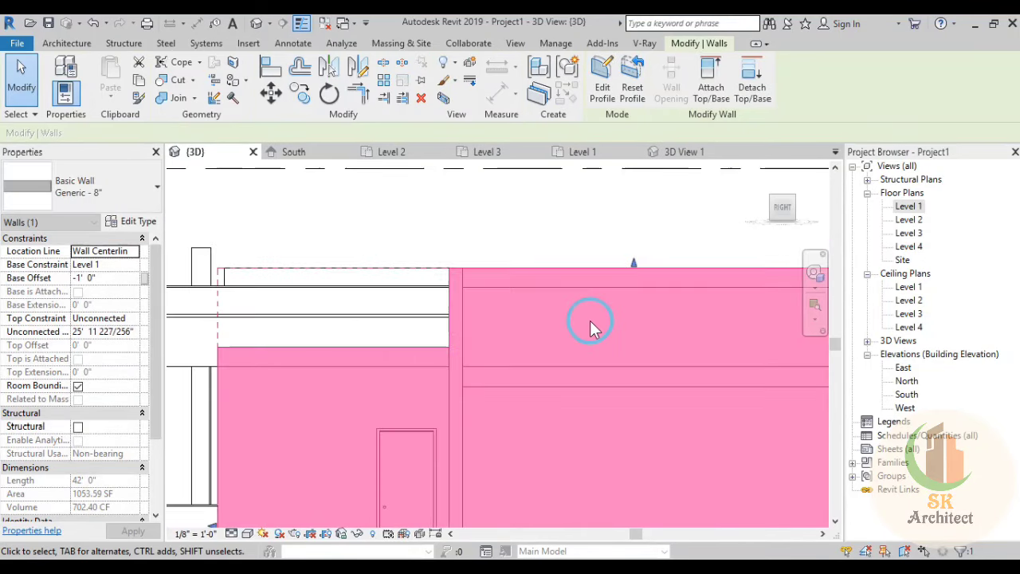
{"action": "left_click", "coordinate": [16, 72]}
{"action": "left_click", "coordinate": [610, 219]}
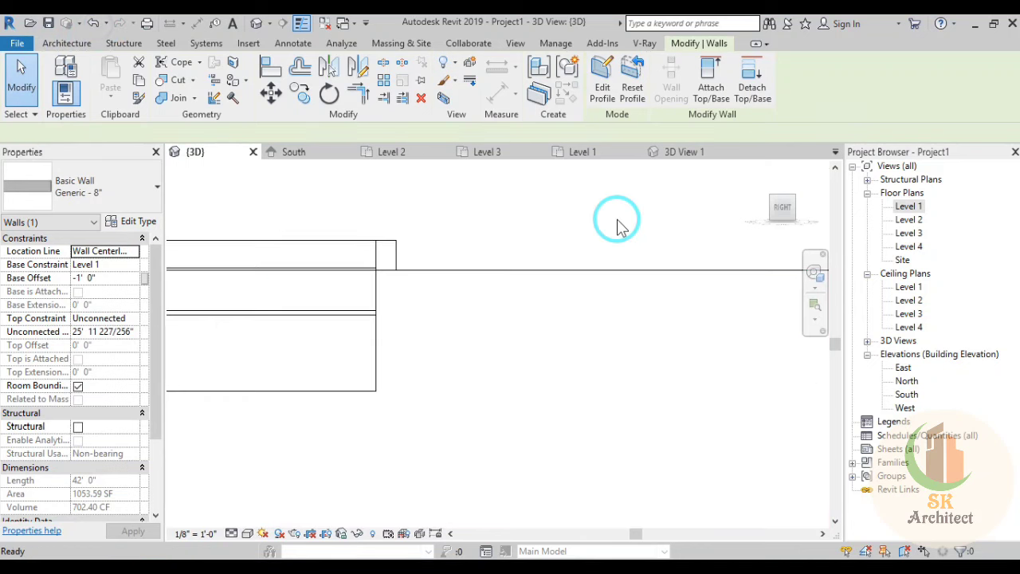
Step: Edit the side wall's profile, moving its top line up to parapet height, then open 3D View 1
{"action": "left_click", "coordinate": [507, 275]}
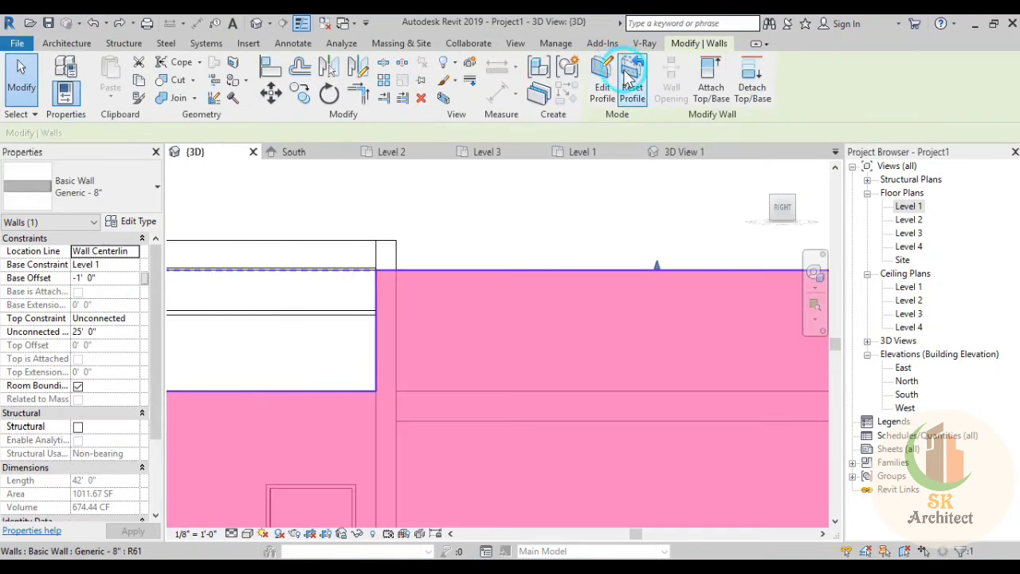
{"action": "double_click", "coordinate": [573, 275]}
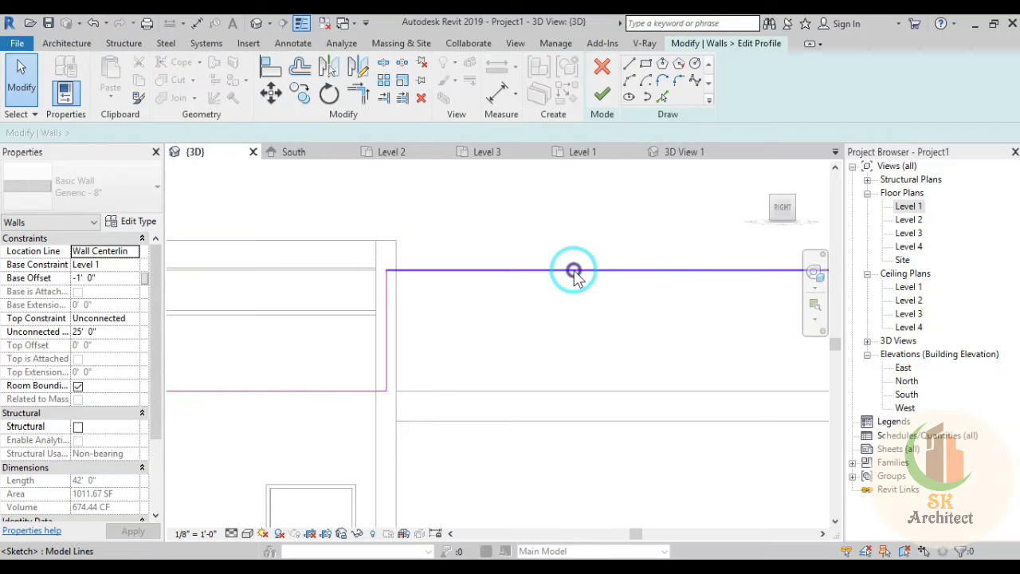
{"action": "mouse_move", "coordinate": [573, 269]}
{"action": "left_mouse_down"}
{"action": "mouse_move", "coordinate": [573, 228]}
{"action": "mouse_move", "coordinate": [573, 240]}
{"action": "left_mouse_up"}
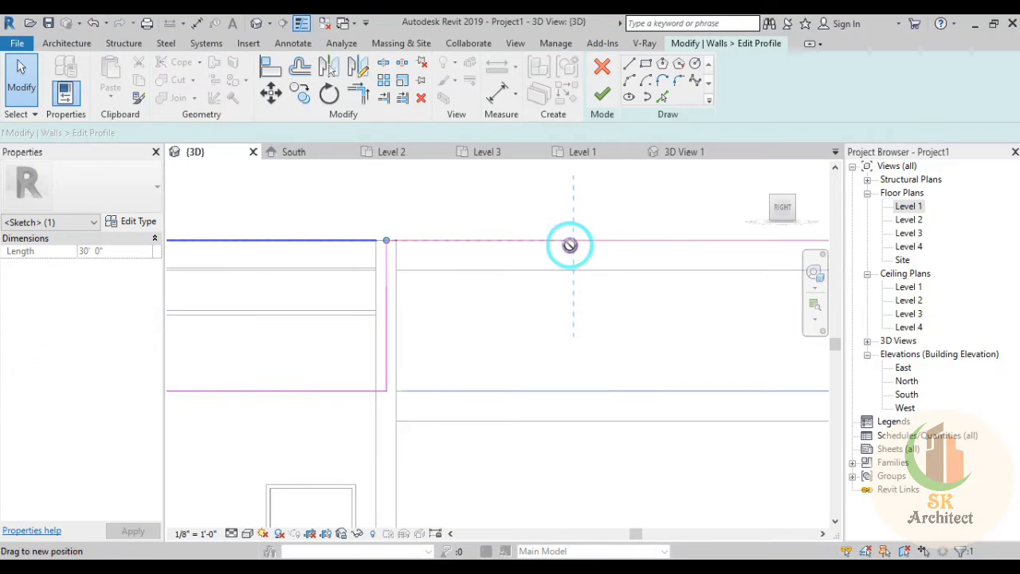
{"action": "left_click", "coordinate": [725, 543]}
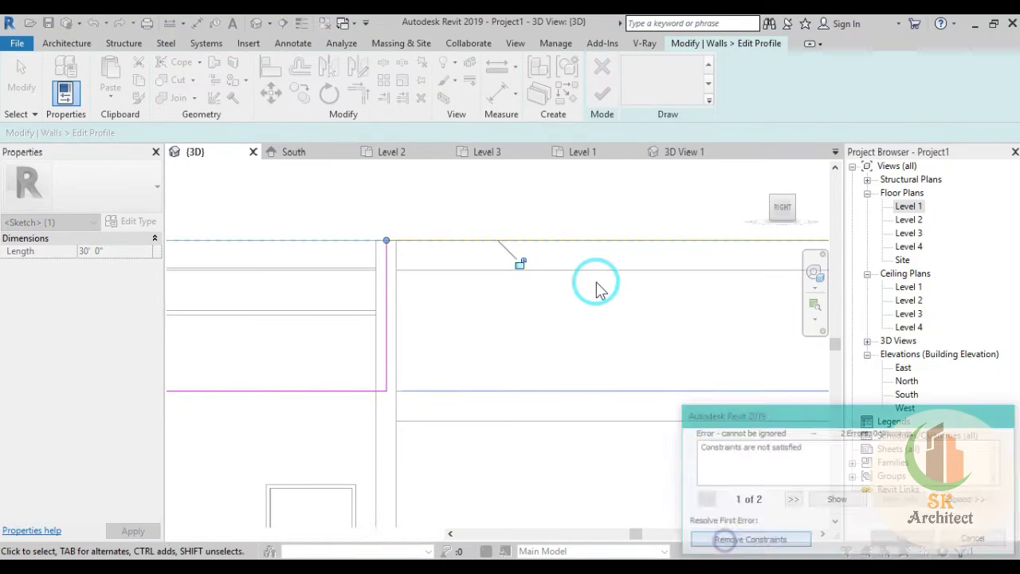
{"action": "left_click", "coordinate": [419, 197]}
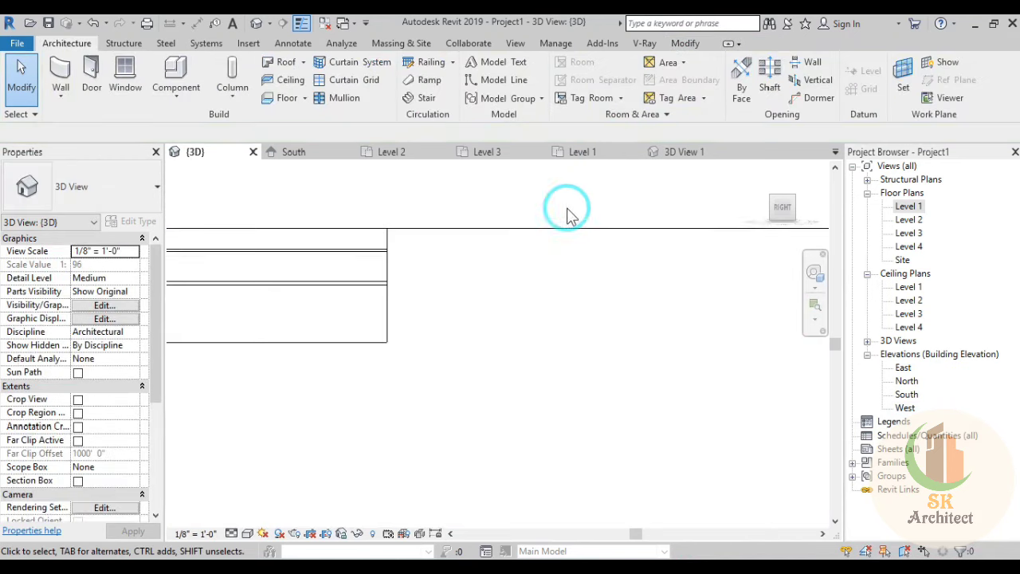
{"action": "left_click", "coordinate": [679, 153]}
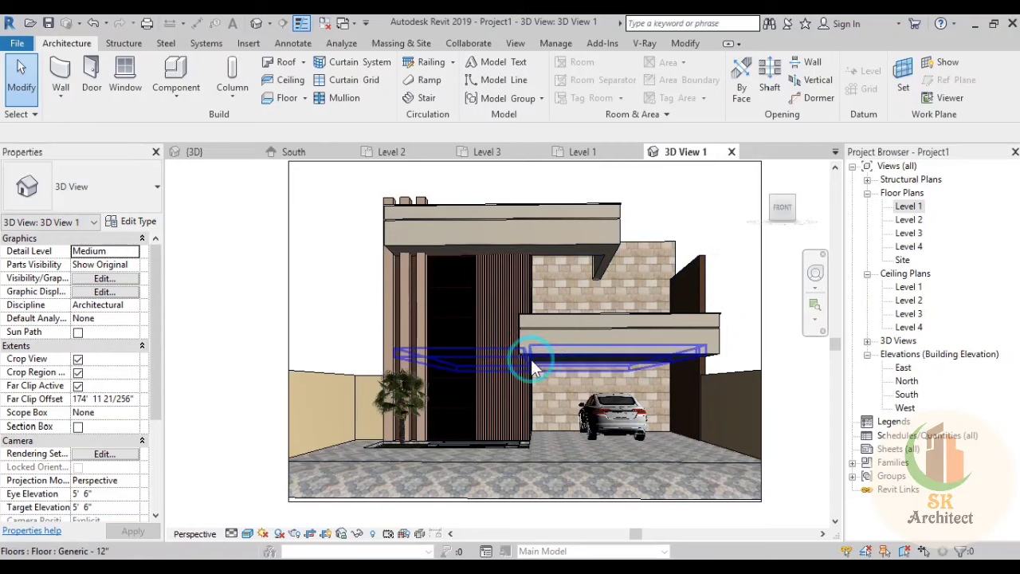
Step: Zoom out and nudge the house within 3D View 1, then type RR for rendering
{"action": "scroll", "coordinate": [538, 363], "scroll_direction": "down", "scroll_amount": 1}
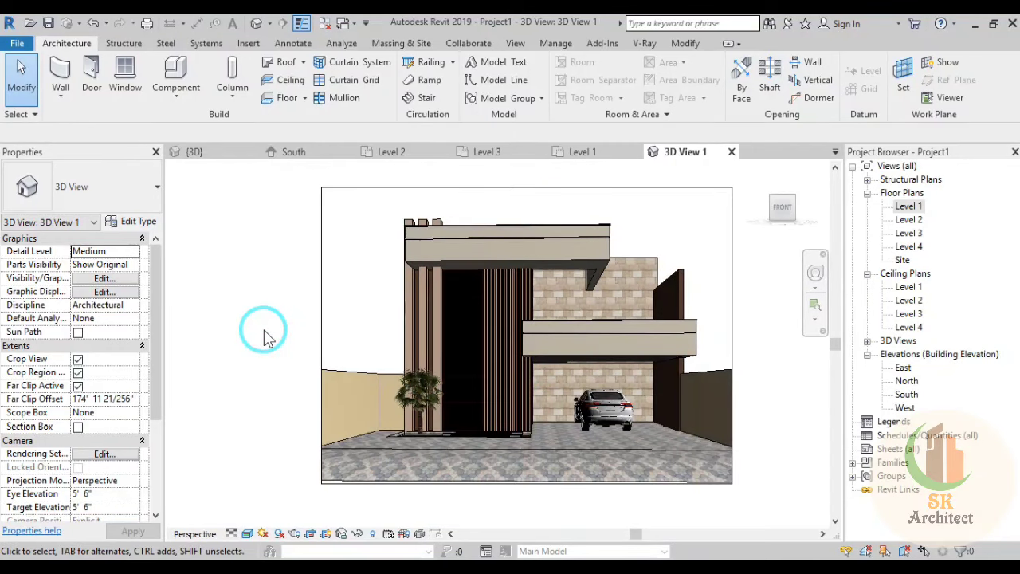
{"action": "middle_click_drag", "start_coordinate": [265, 335], "coordinate": [279, 337]}
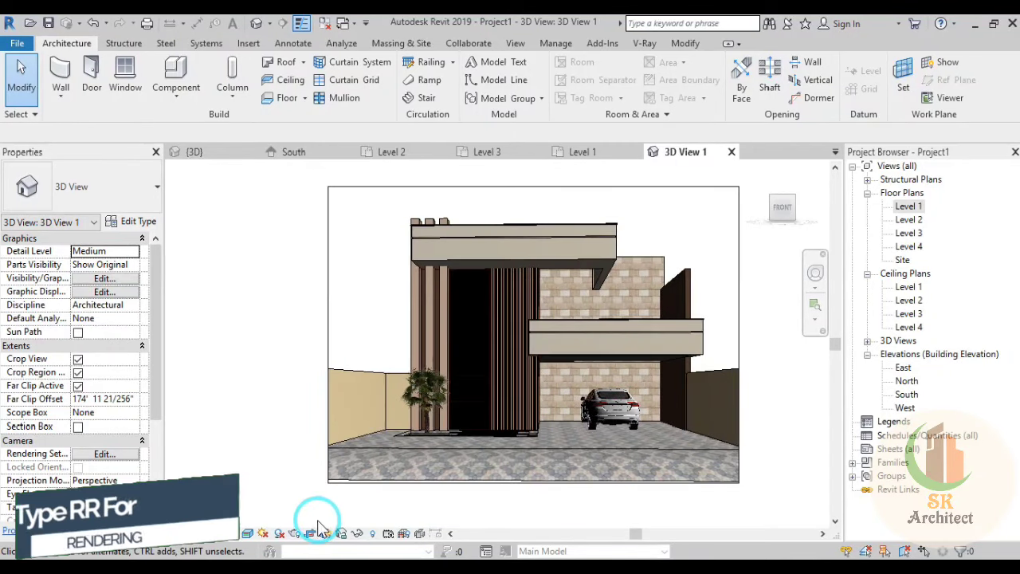
{"action": "key", "text": "r"}
{"action": "key", "text": "r"}
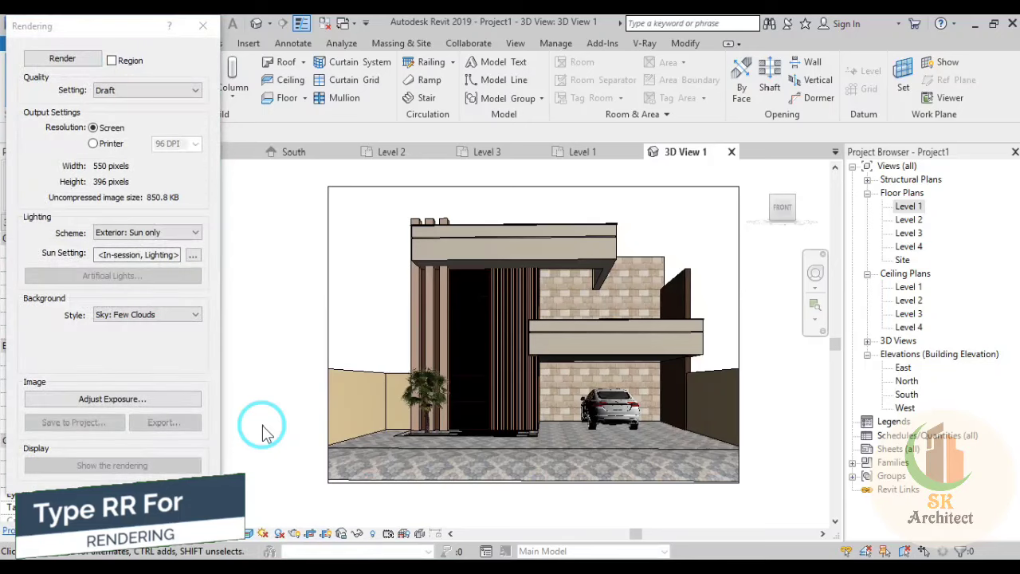
Step: Render 3D View 1 at Medium quality with the Sky: Few Clouds background
{"action": "left_click", "coordinate": [148, 92]}
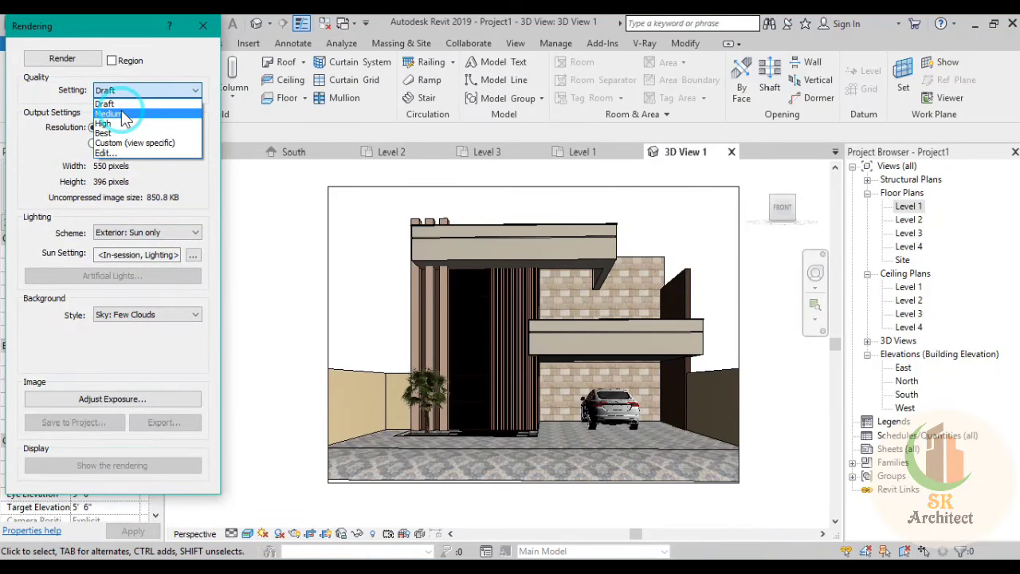
{"action": "left_click", "coordinate": [122, 115]}
{"action": "left_click", "coordinate": [93, 144]}
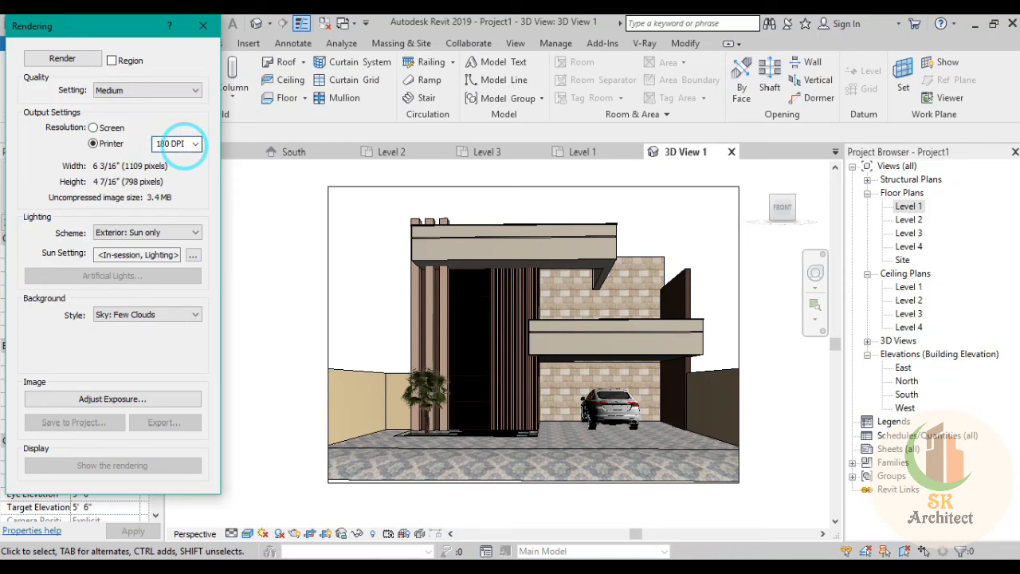
{"action": "left_click", "coordinate": [157, 316]}
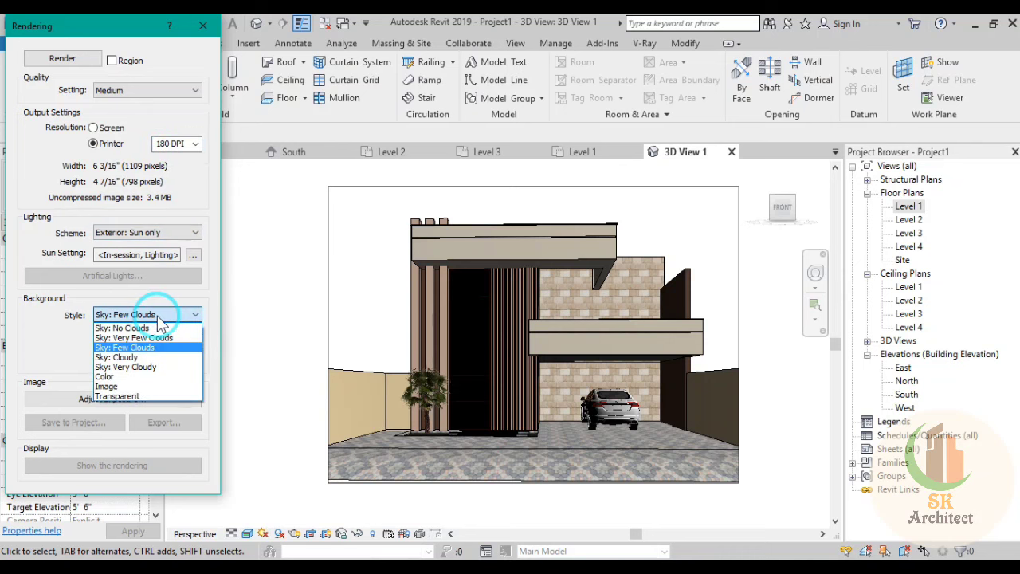
{"action": "left_click", "coordinate": [161, 317]}
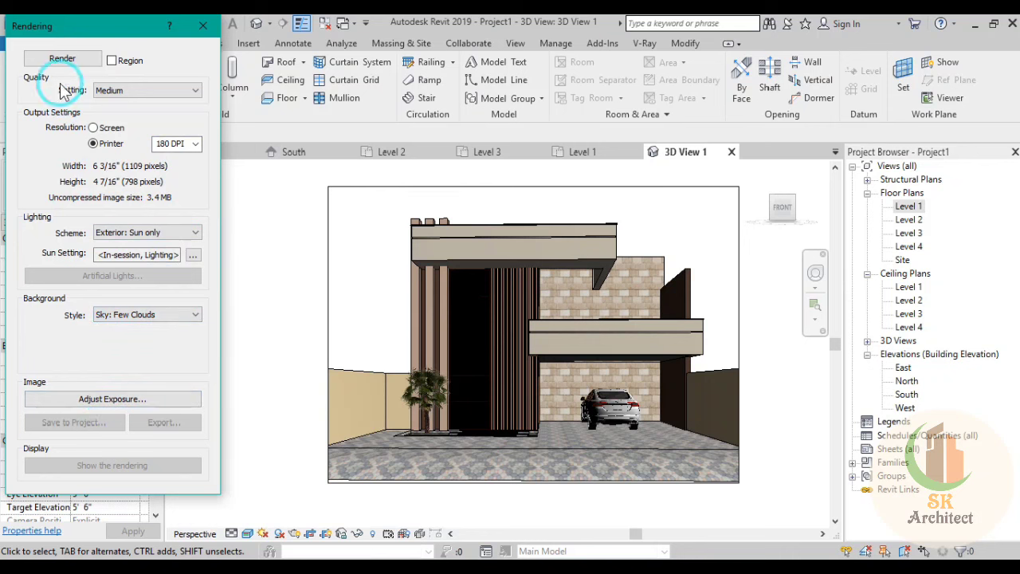
{"action": "left_click", "coordinate": [61, 58]}
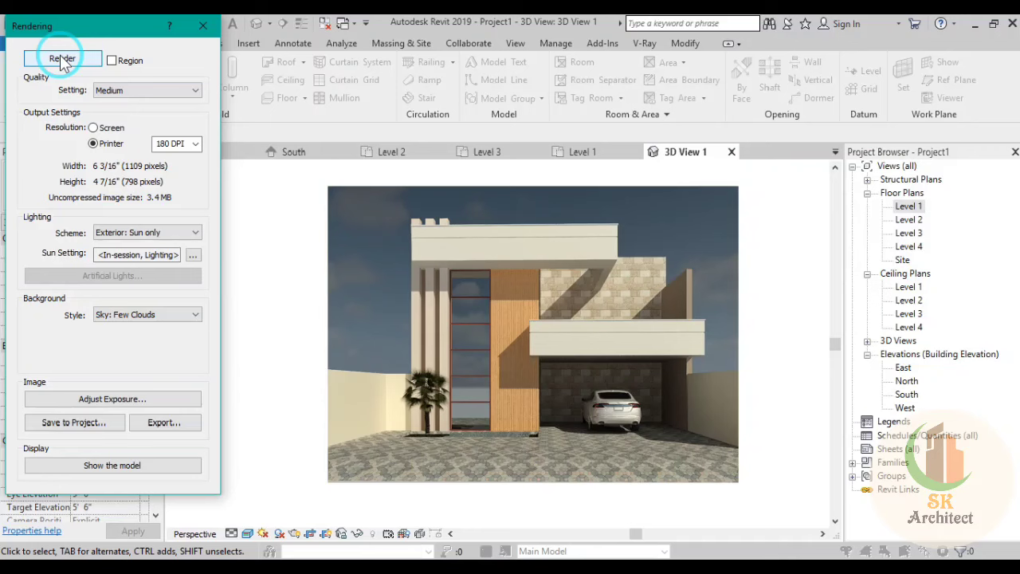
Step: Adjust the render's exposure to white point 7658.4 and exposure value 14.04, then apply and close
{"action": "left_click", "coordinate": [149, 402]}
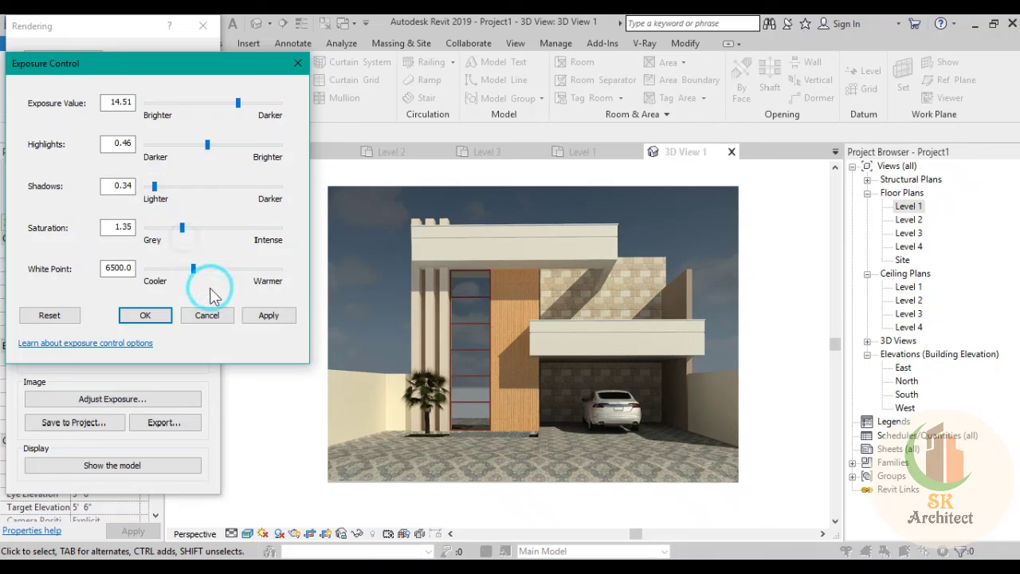
{"action": "left_click", "coordinate": [295, 322]}
{"action": "left_click", "coordinate": [194, 270]}
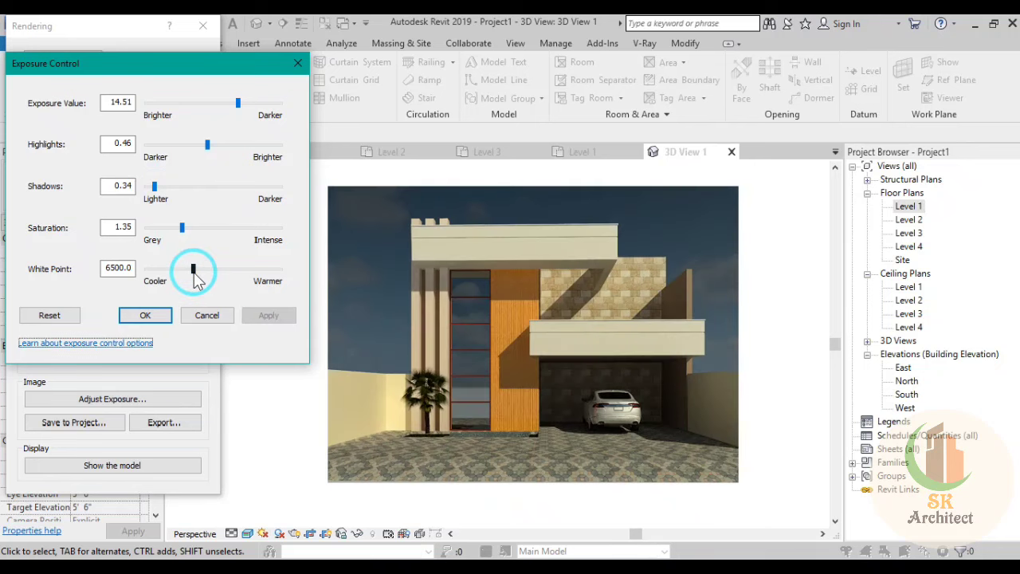
{"action": "left_click_drag", "start_coordinate": [194, 270], "coordinate": [167, 270]}
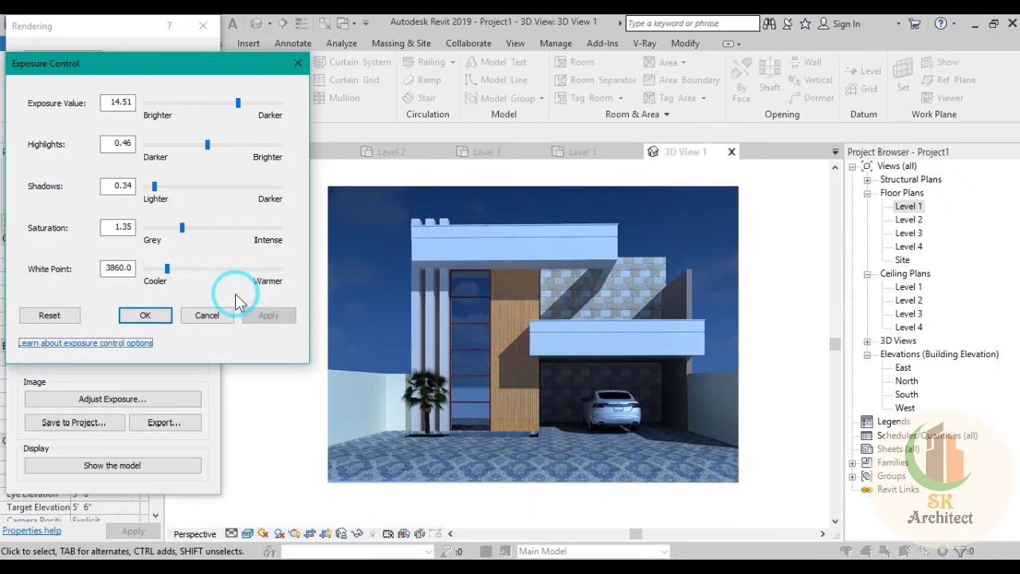
{"action": "left_click_drag", "start_coordinate": [168, 276], "coordinate": [204, 282]}
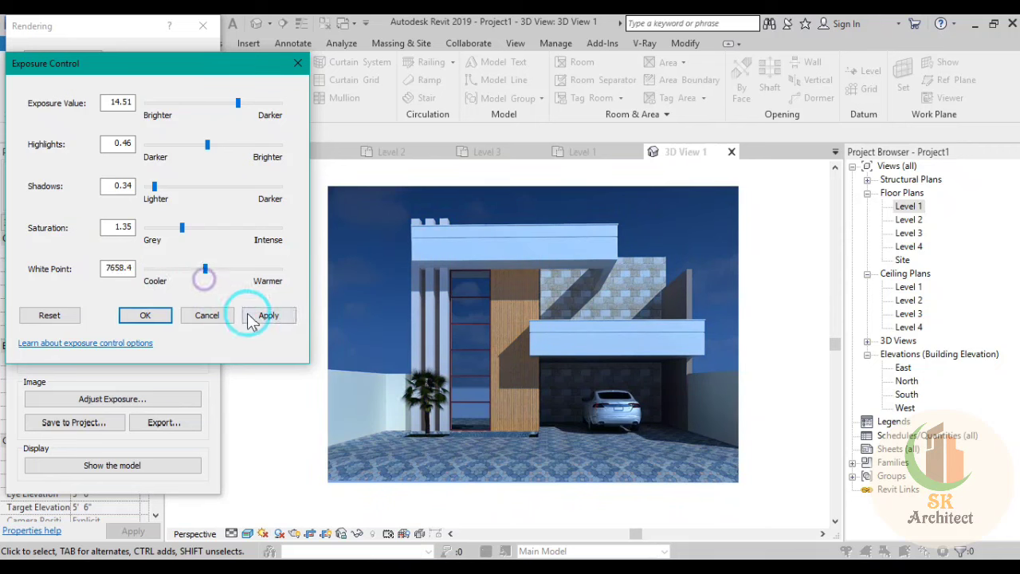
{"action": "left_click", "coordinate": [252, 320]}
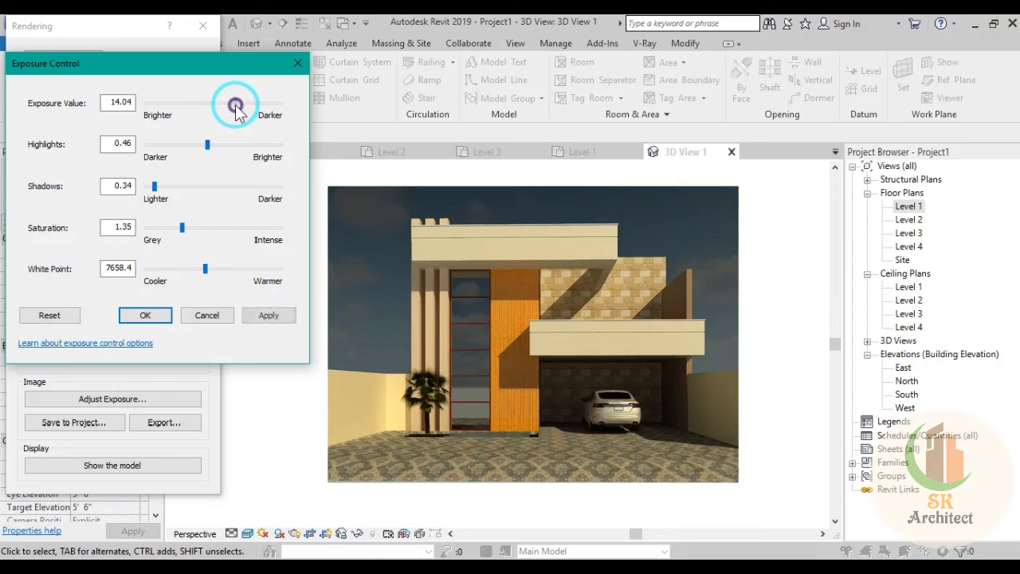
{"action": "left_click", "coordinate": [294, 317]}
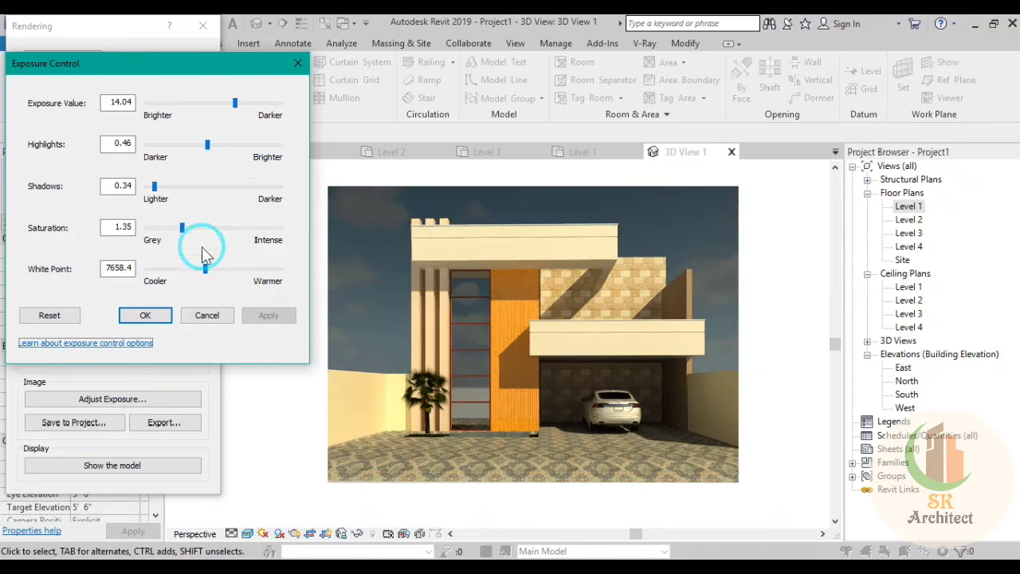
{"action": "left_click", "coordinate": [140, 316]}
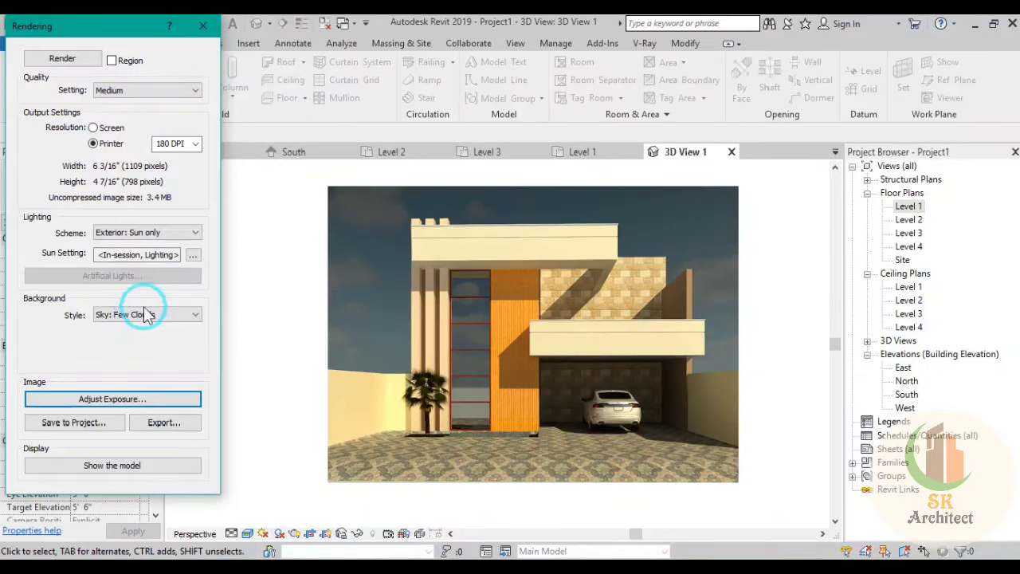